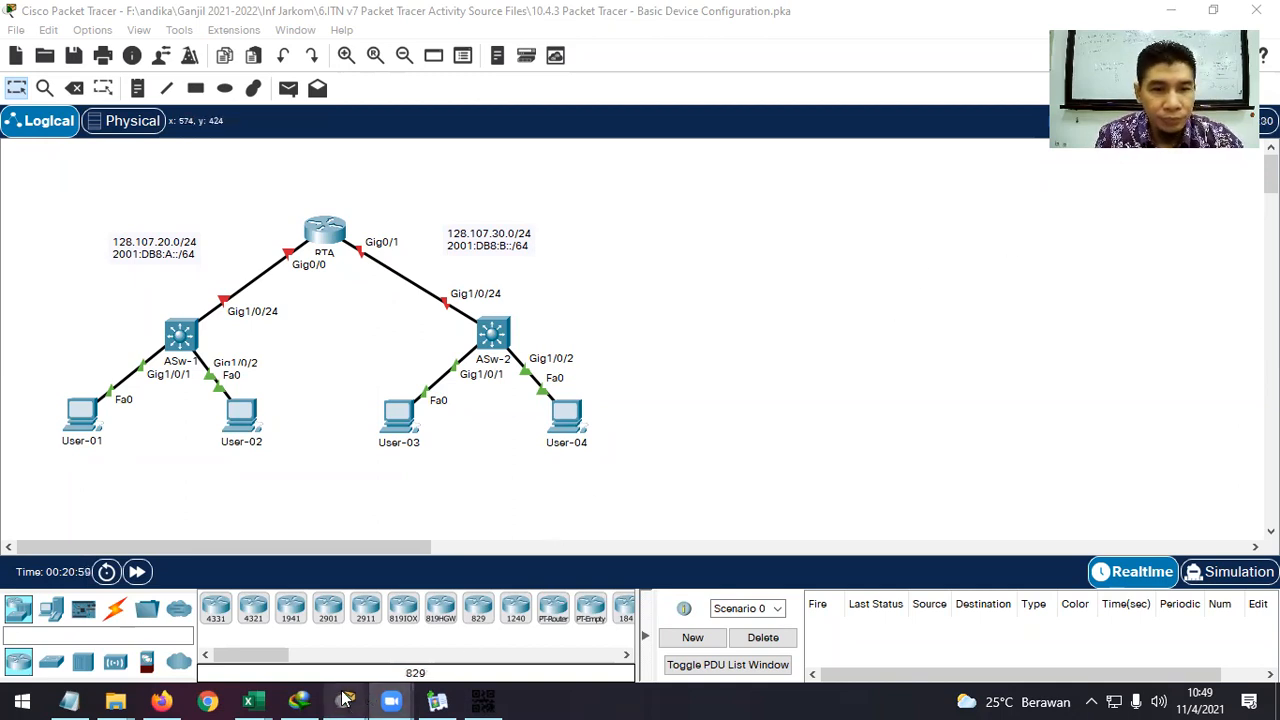
Bring up the PT Activity instructions window and drag it to the right.
mouse_move(345, 698)
left_click(430, 605)
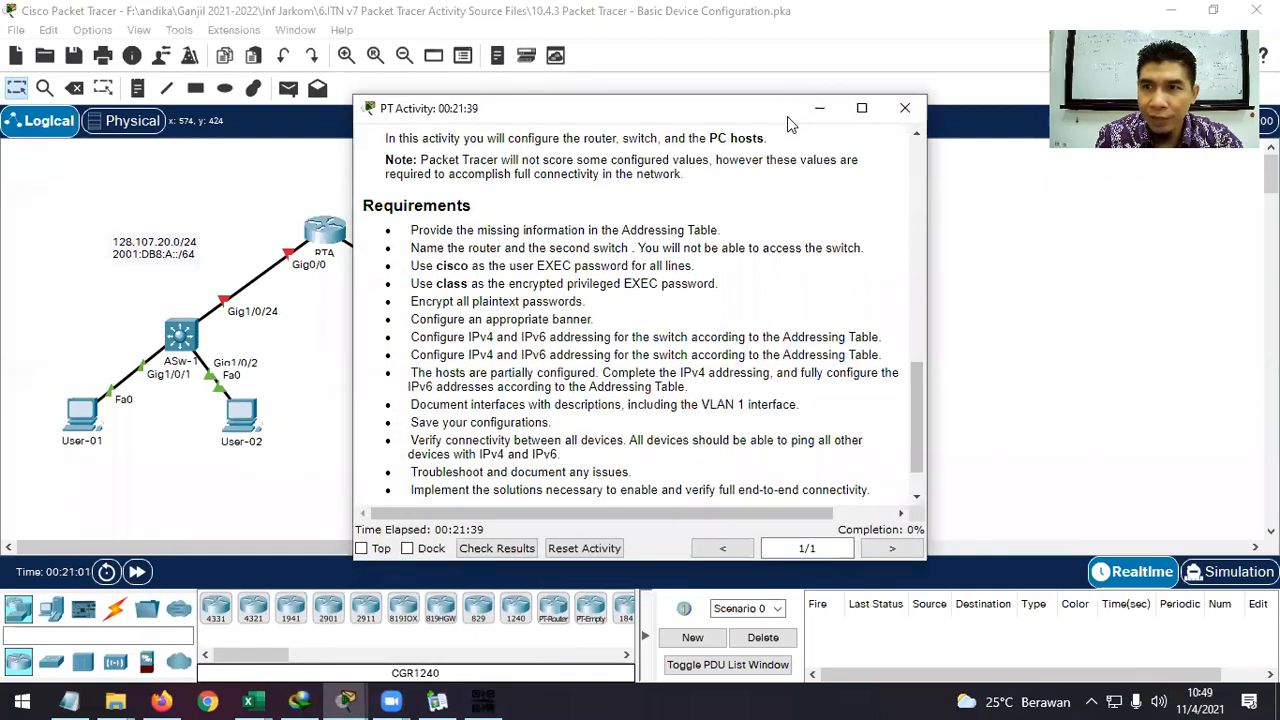
left_click_drag(787, 116, 1136, 26)
Enlarge the instructions window and scroll to the empty Addressing Table, highlighting the documentation objective.
scroll(1145, 281, "up", 3)
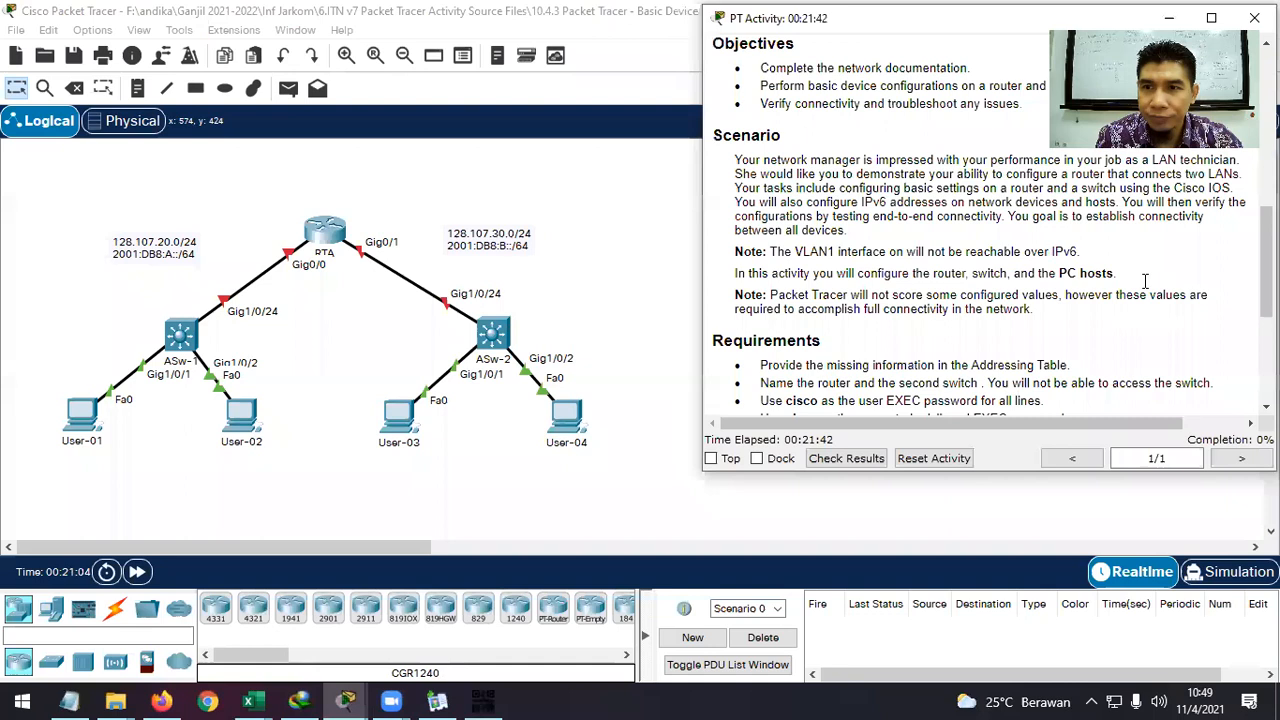
left_click_drag(1158, 472, 1158, 508)
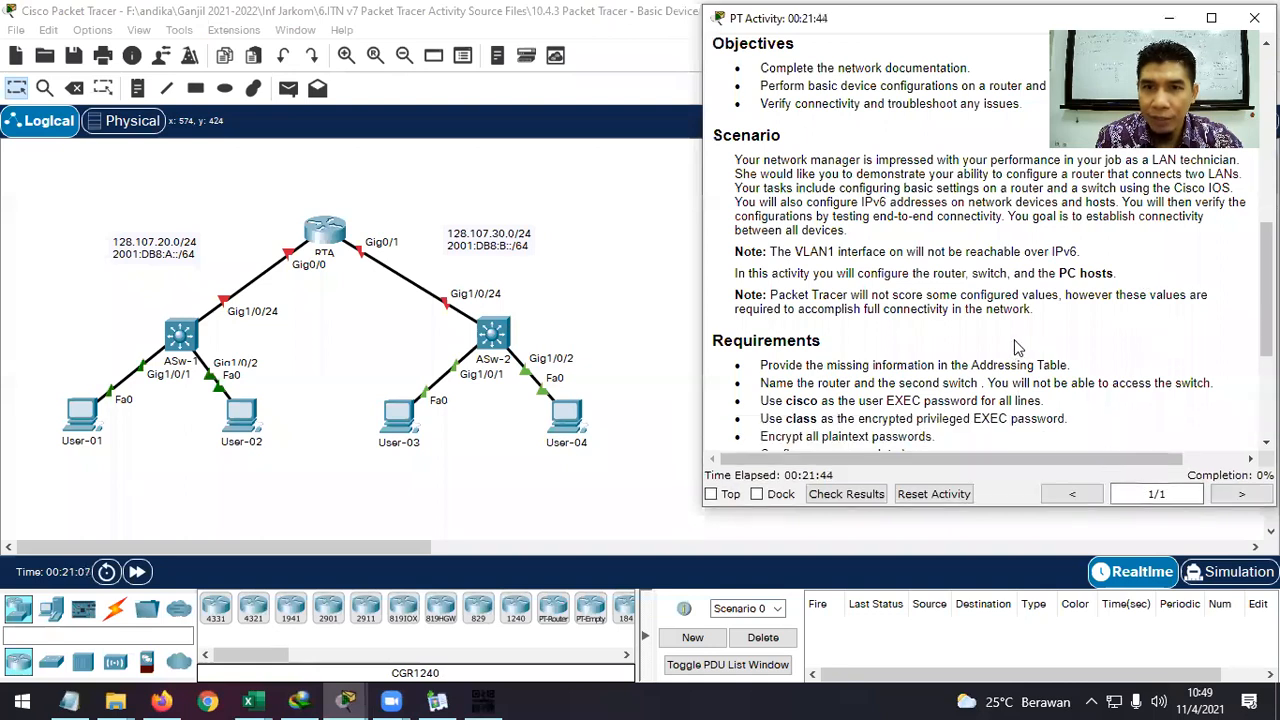
scroll(1003, 323, "up", 3)
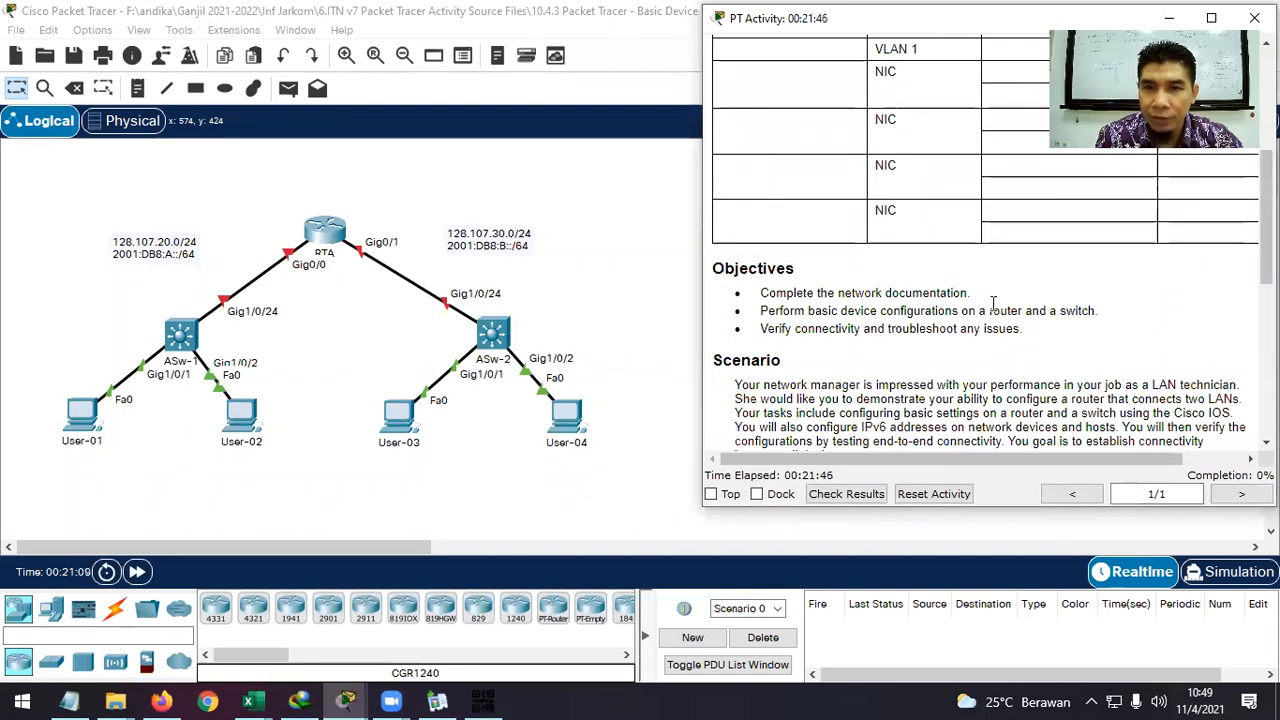
left_click_drag(974, 300, 762, 296)
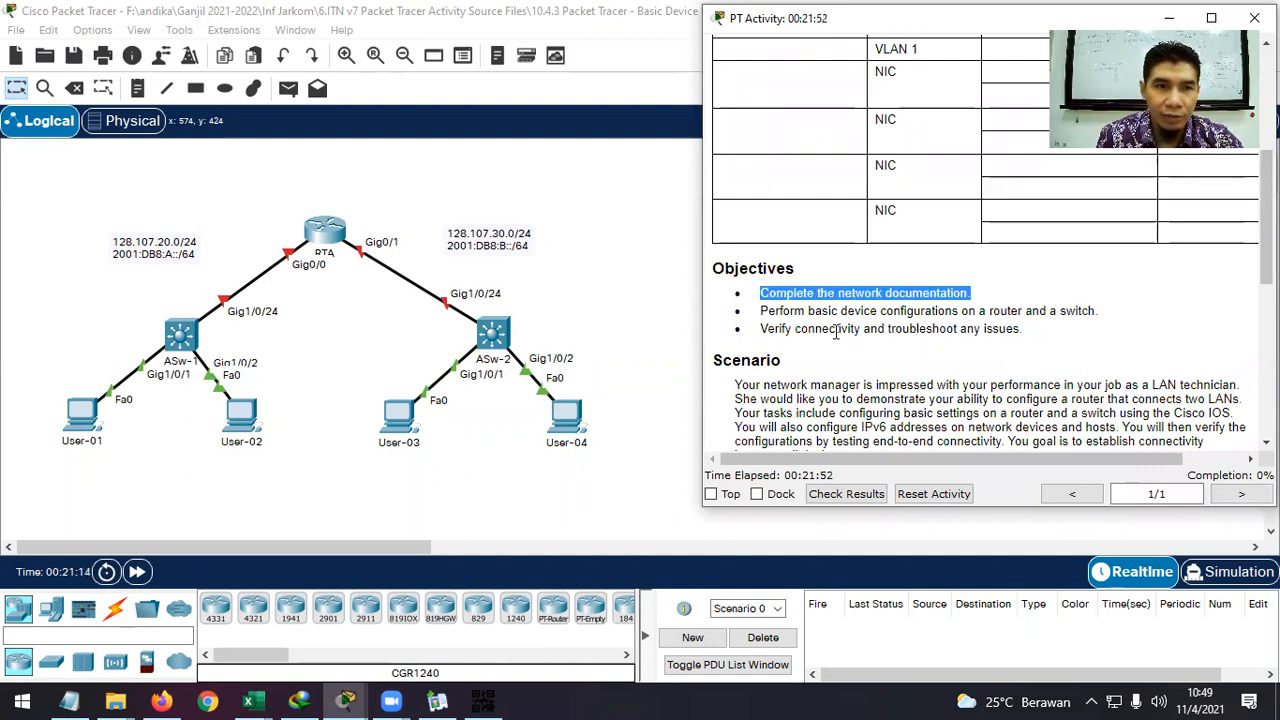
scroll(835, 333, "up", 5)
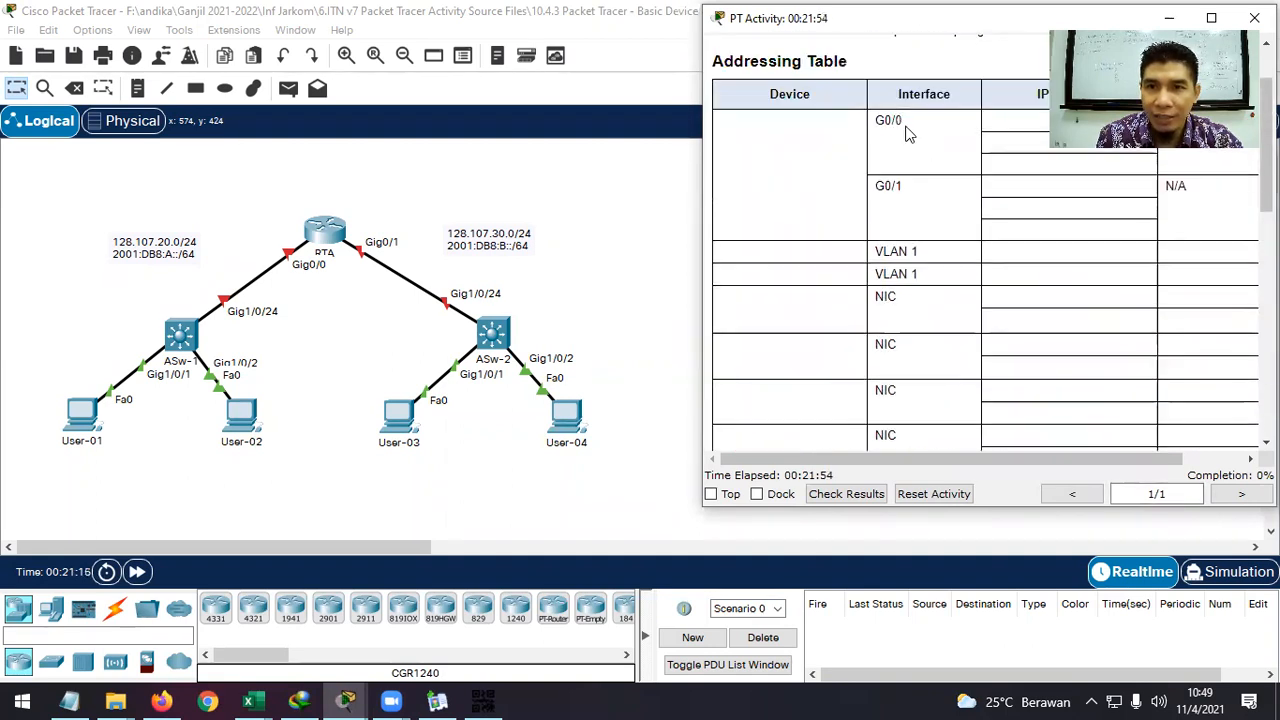
scroll(1025, 263, "down", 3)
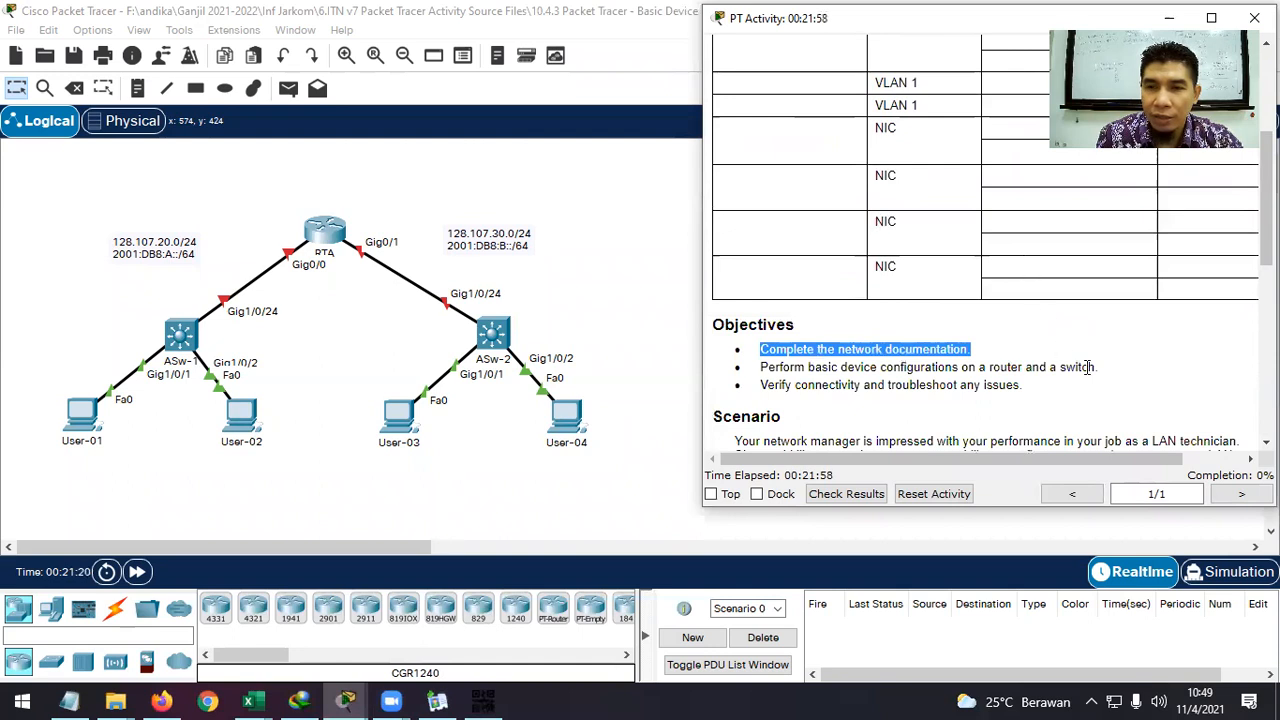
left_click_drag(1127, 460, 1067, 450)
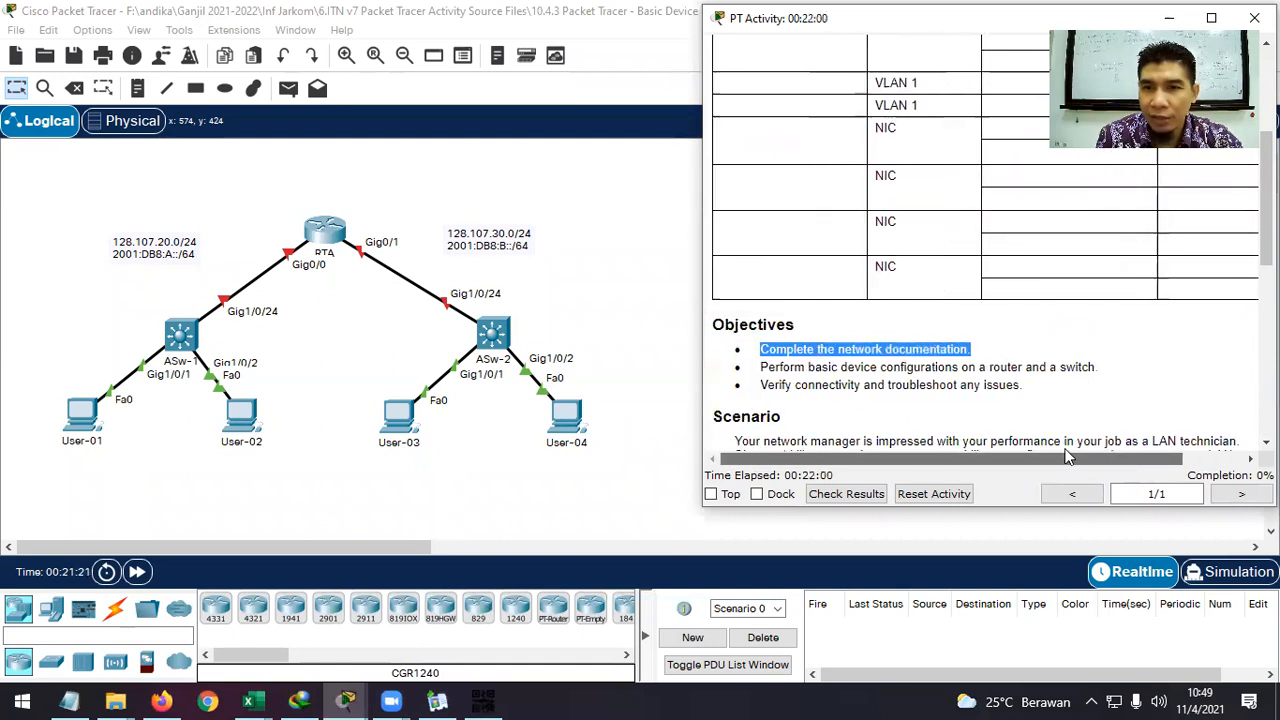
scroll(1051, 349, "up", 3)
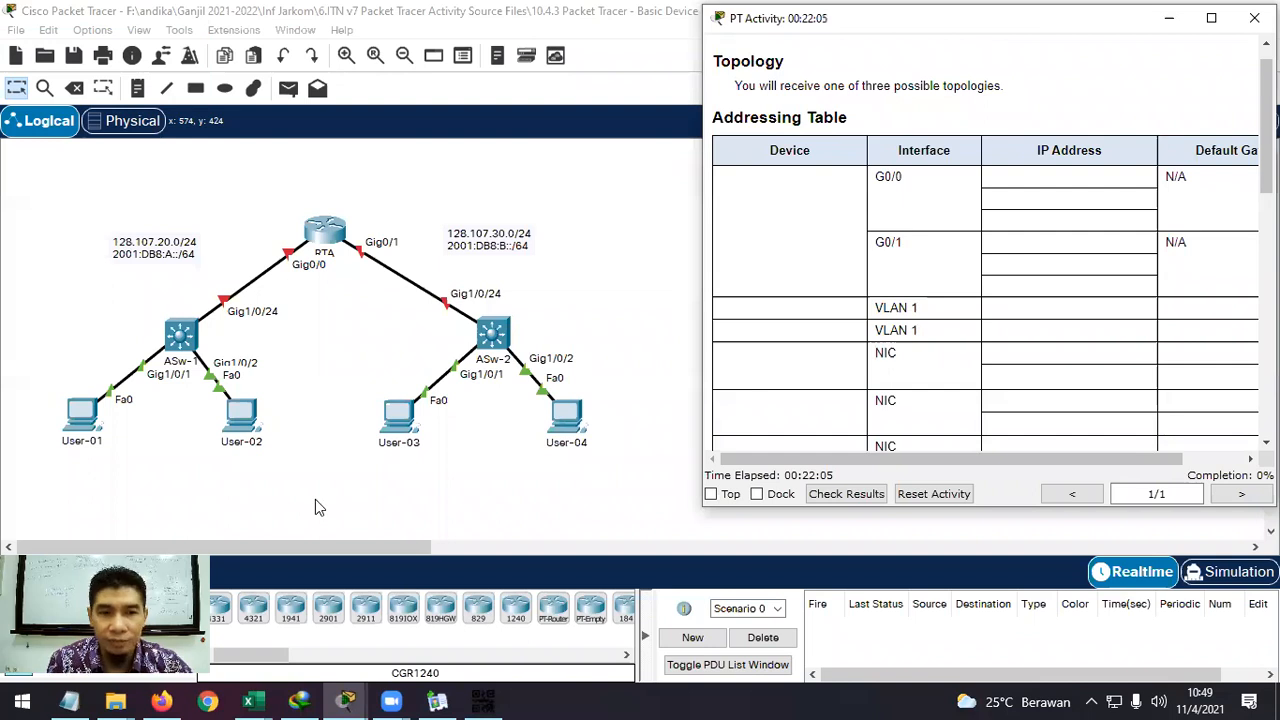
left_click_drag(1074, 34, 1021, 37)
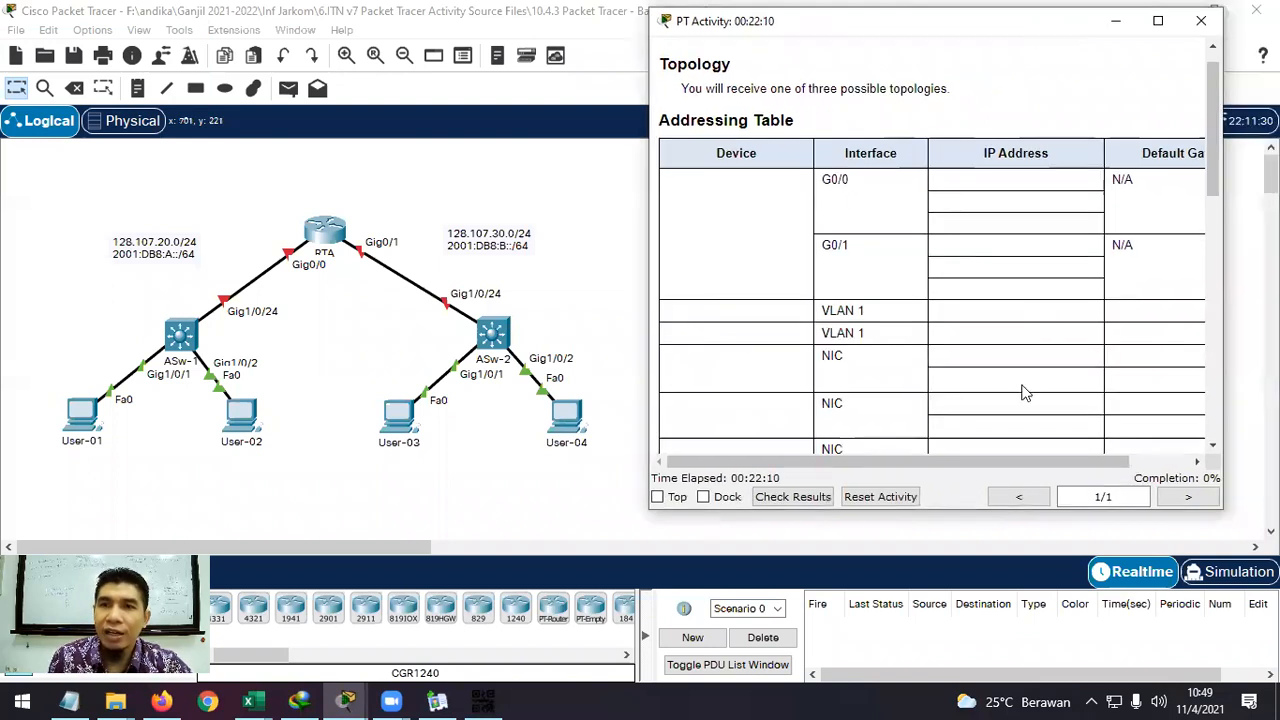
left_click_drag(1074, 461, 1147, 459)
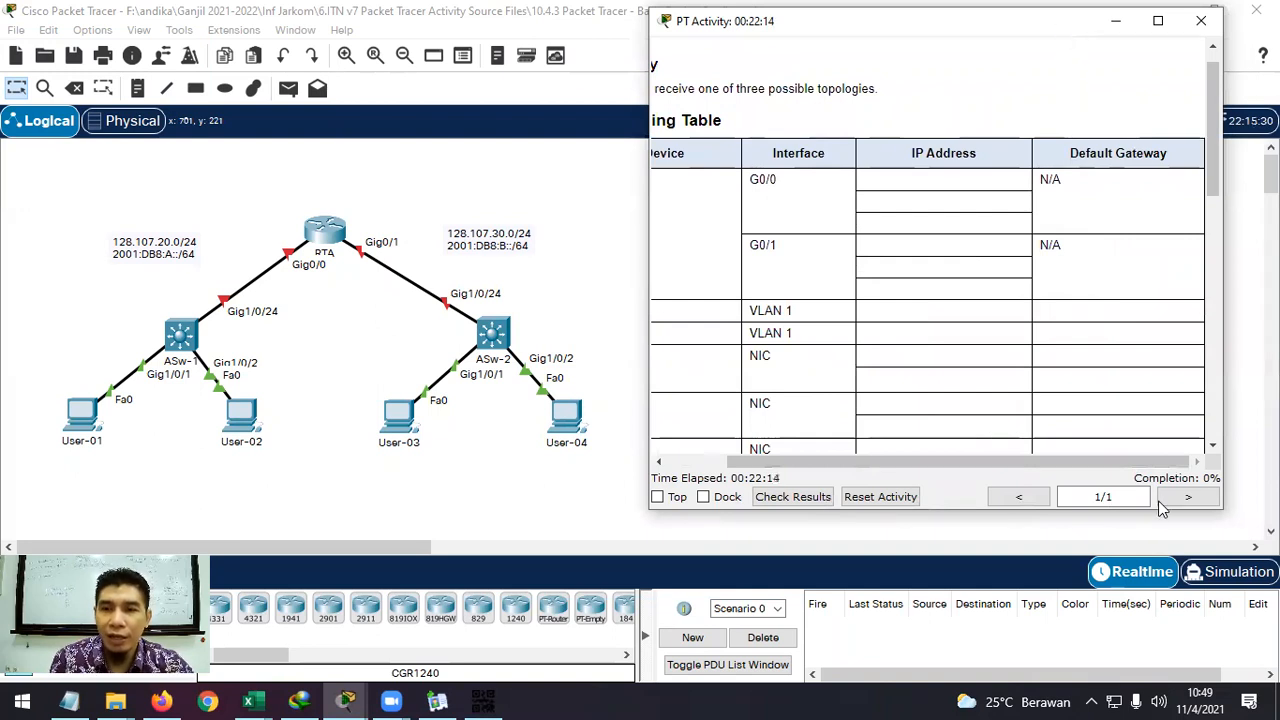
left_click_drag(1151, 463, 1040, 470)
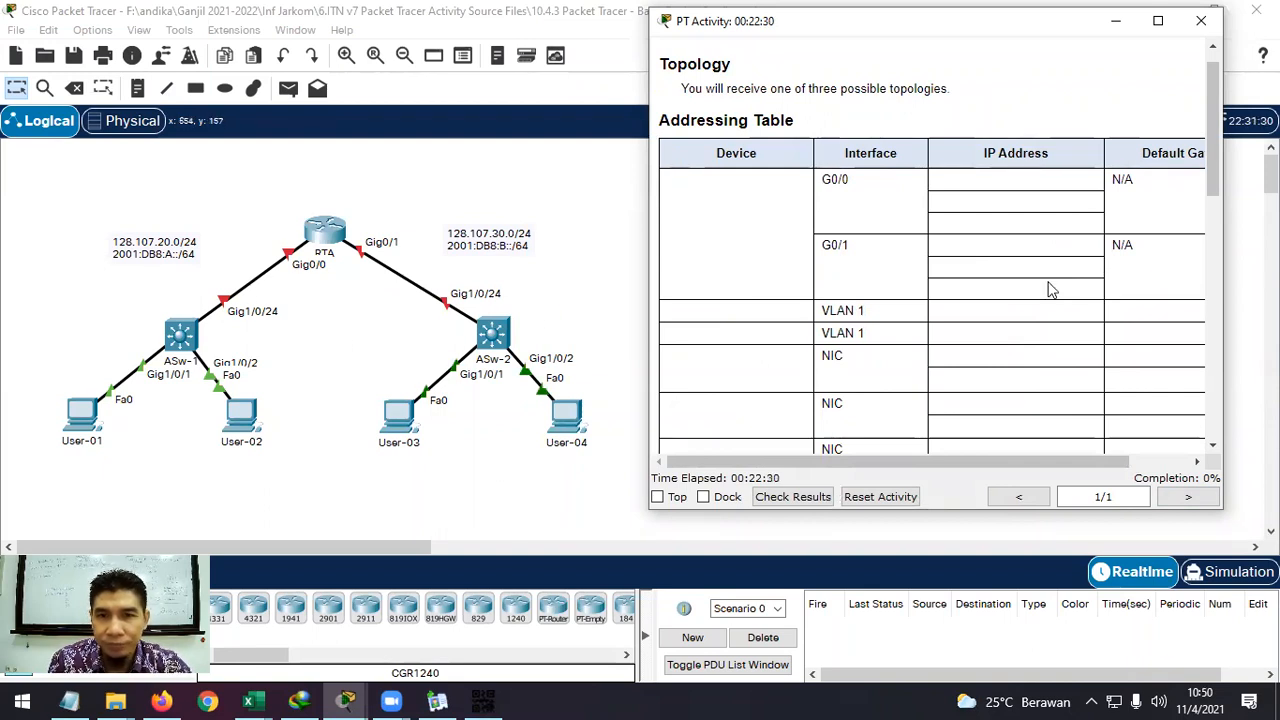
scroll(1050, 290, "down", 4)
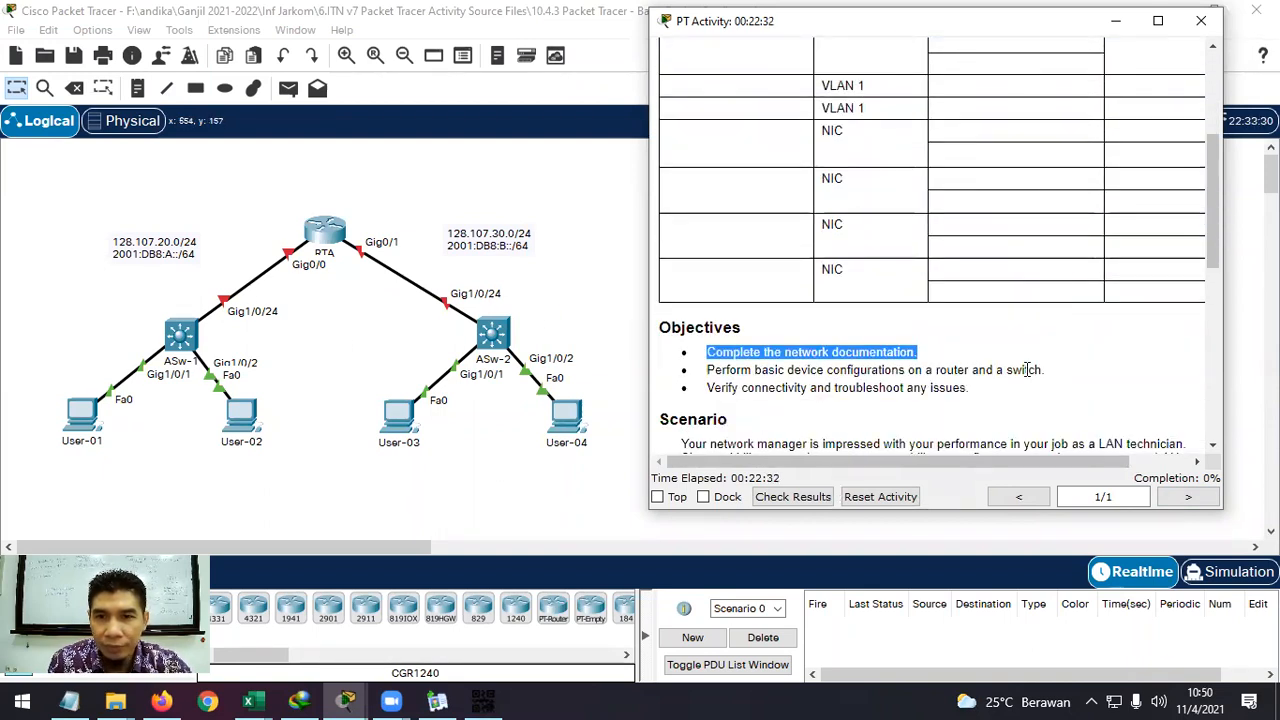
left_click(1040, 369)
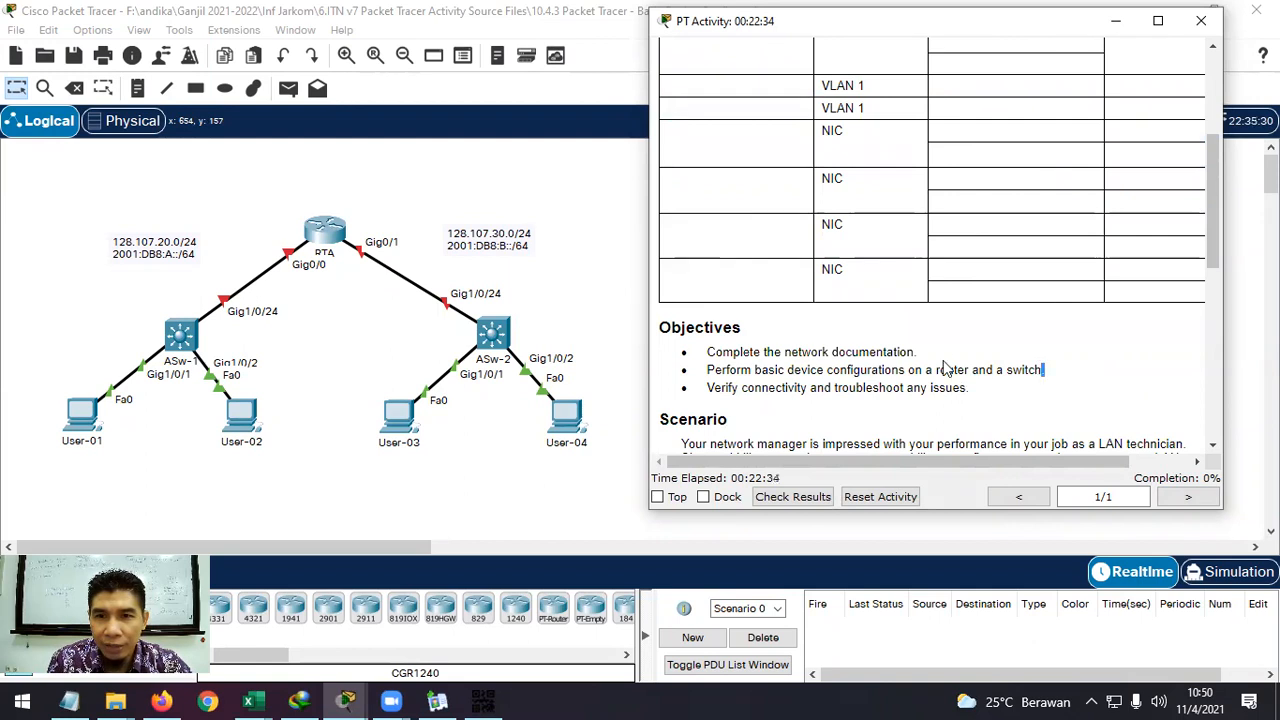
left_click_drag(918, 352, 706, 352)
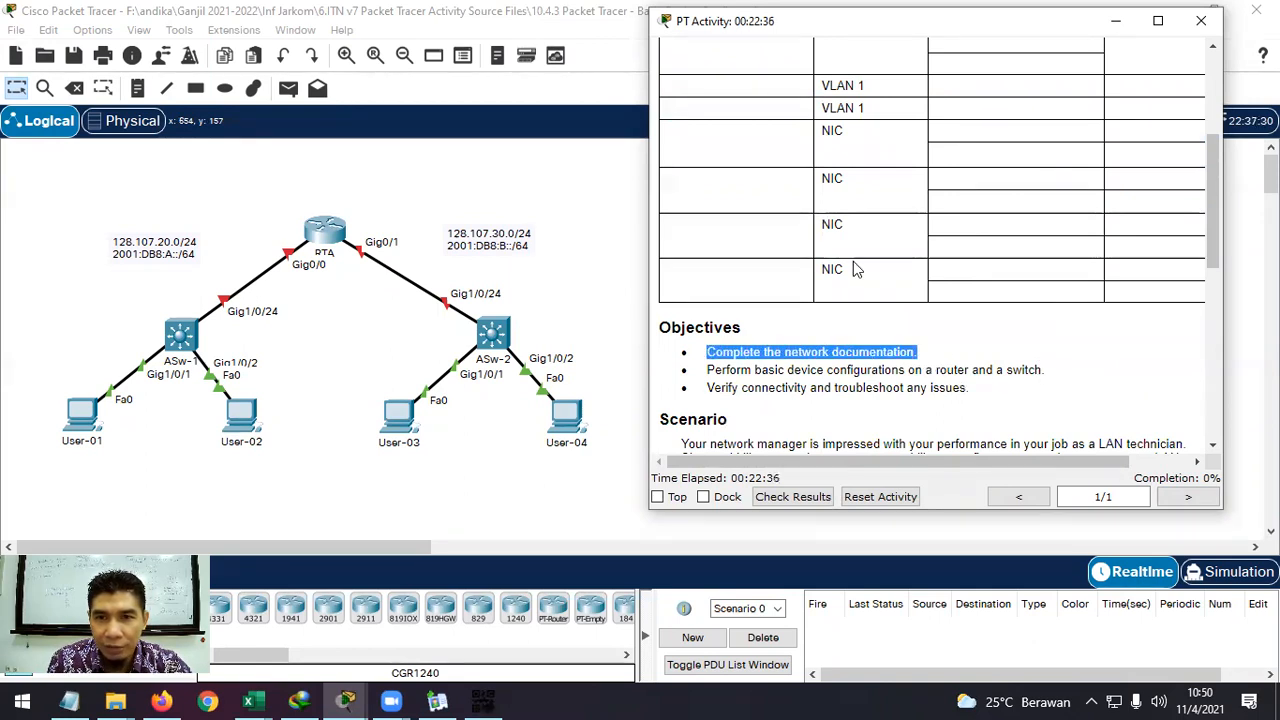
scroll(855, 270, "up", 3)
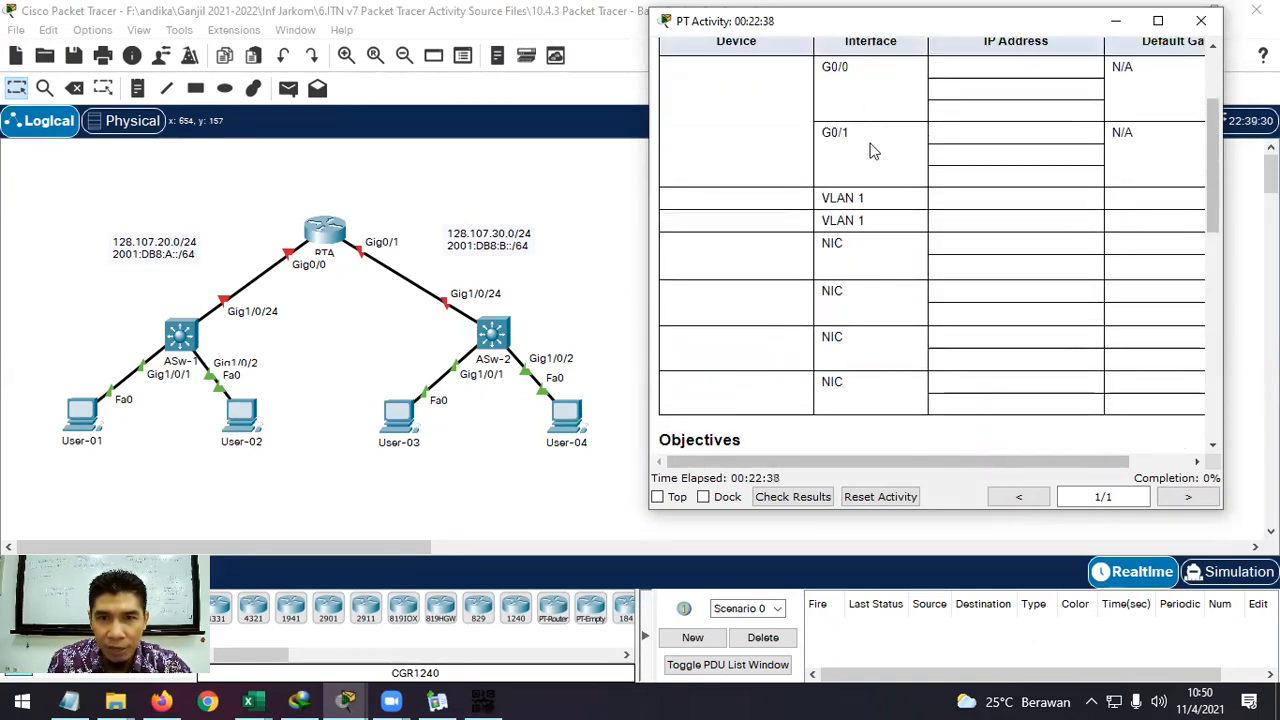
scroll(950, 362, "down", 4)
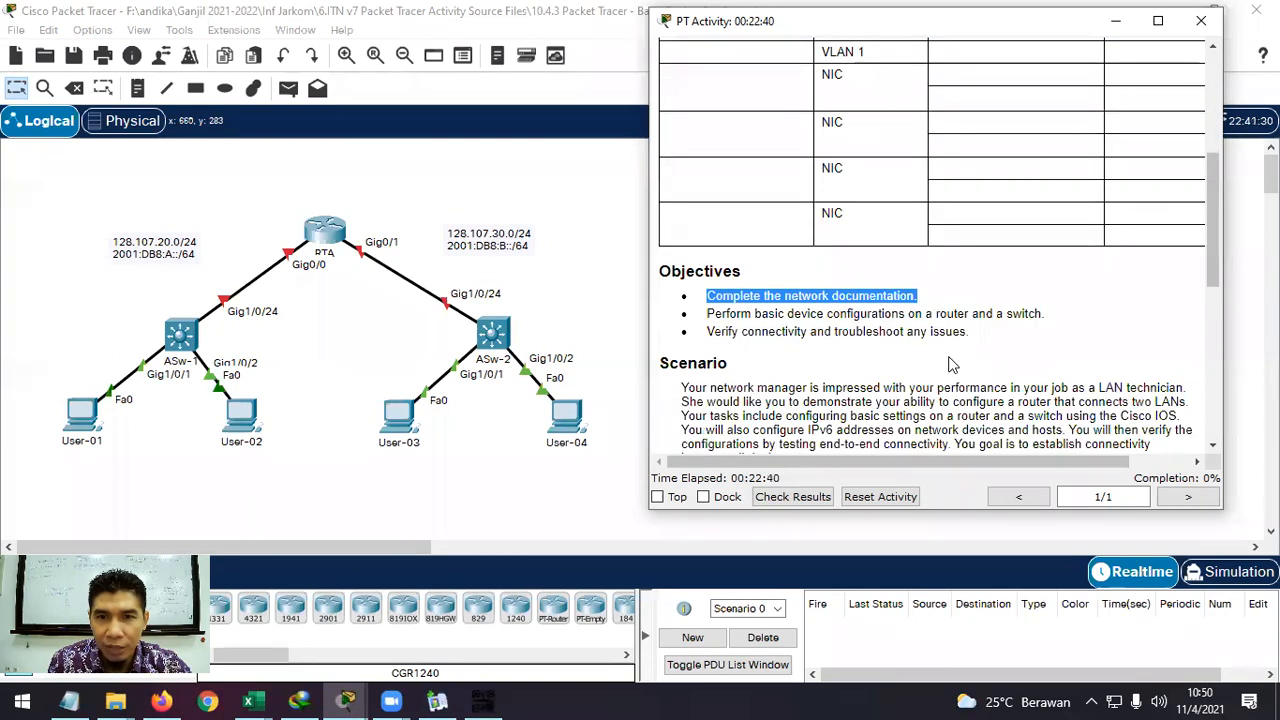
left_click_drag(1042, 314, 706, 316)
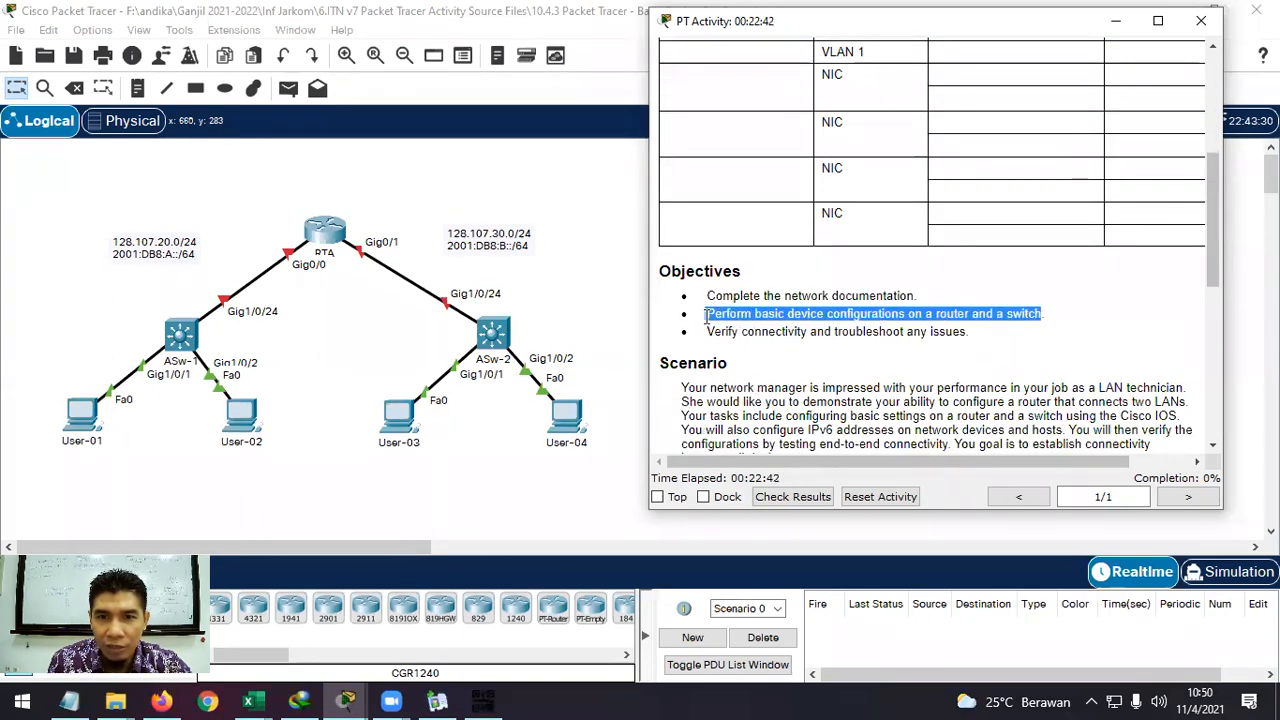
left_click_drag(969, 333, 719, 337)
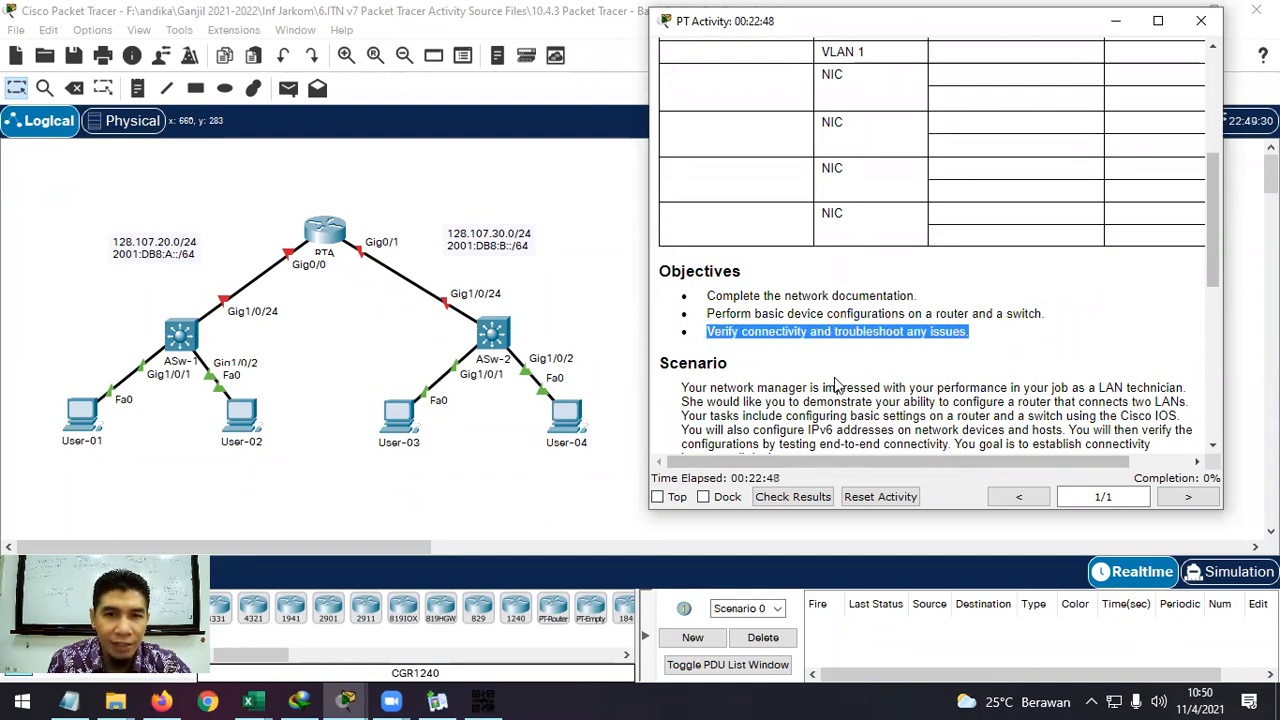
scroll(838, 385, "down", 1)
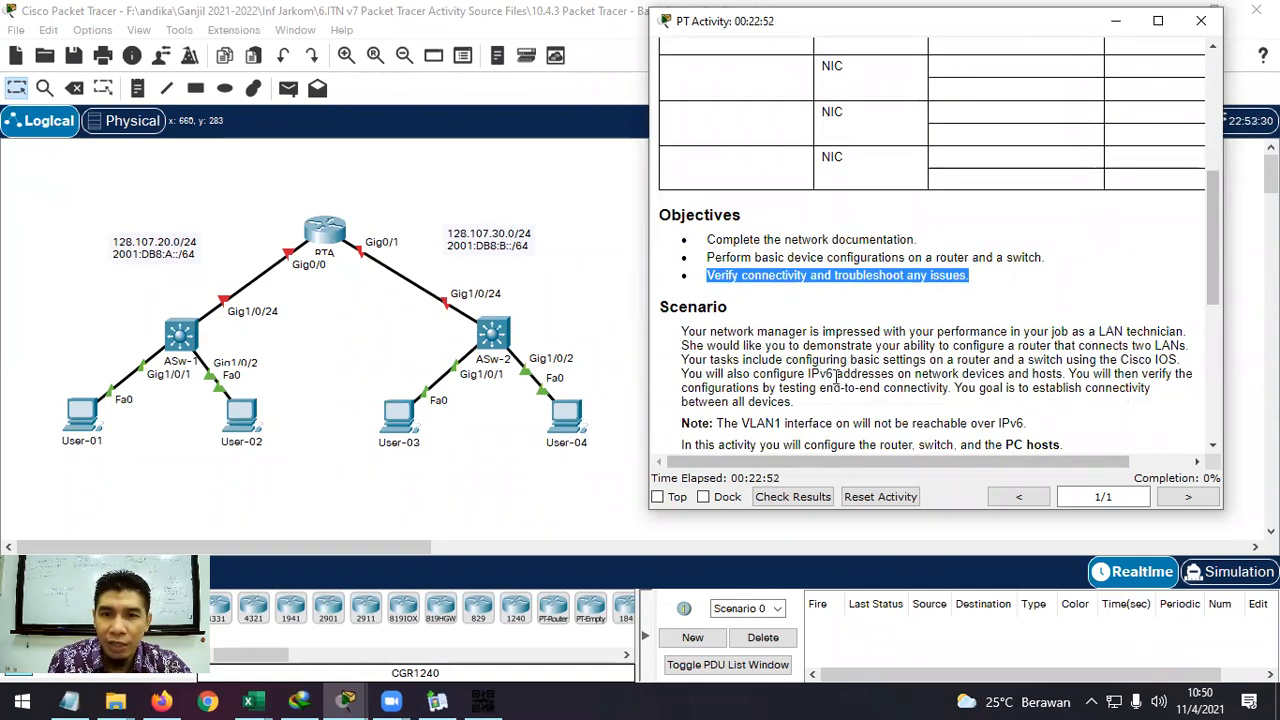
scroll(920, 243, "up", 3)
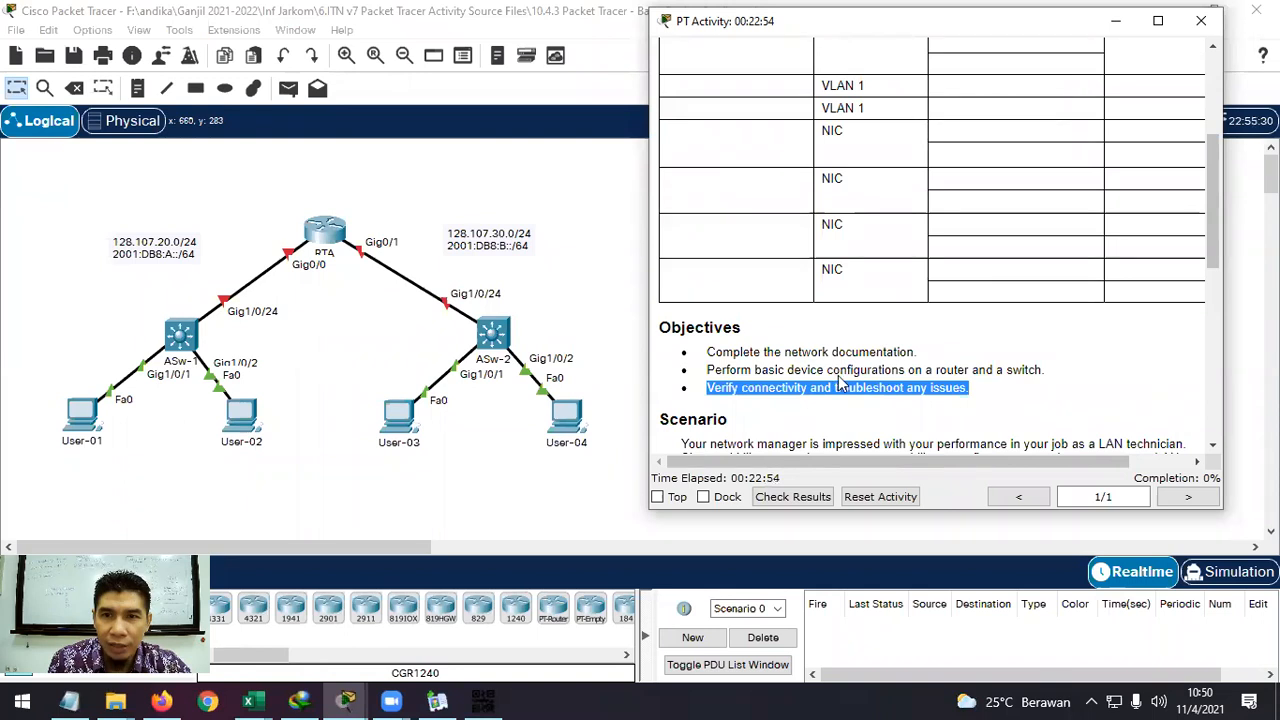
scroll(920, 243, "down", 3)
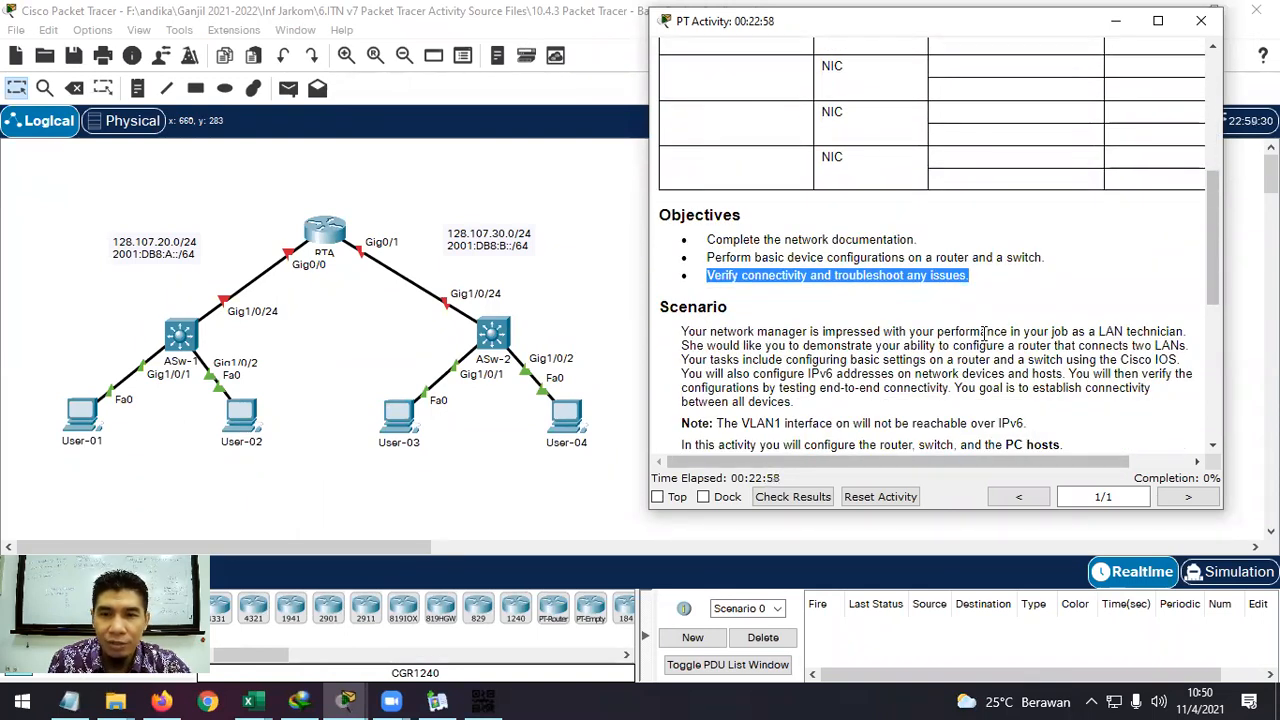
scroll(984, 335, "down", 1)
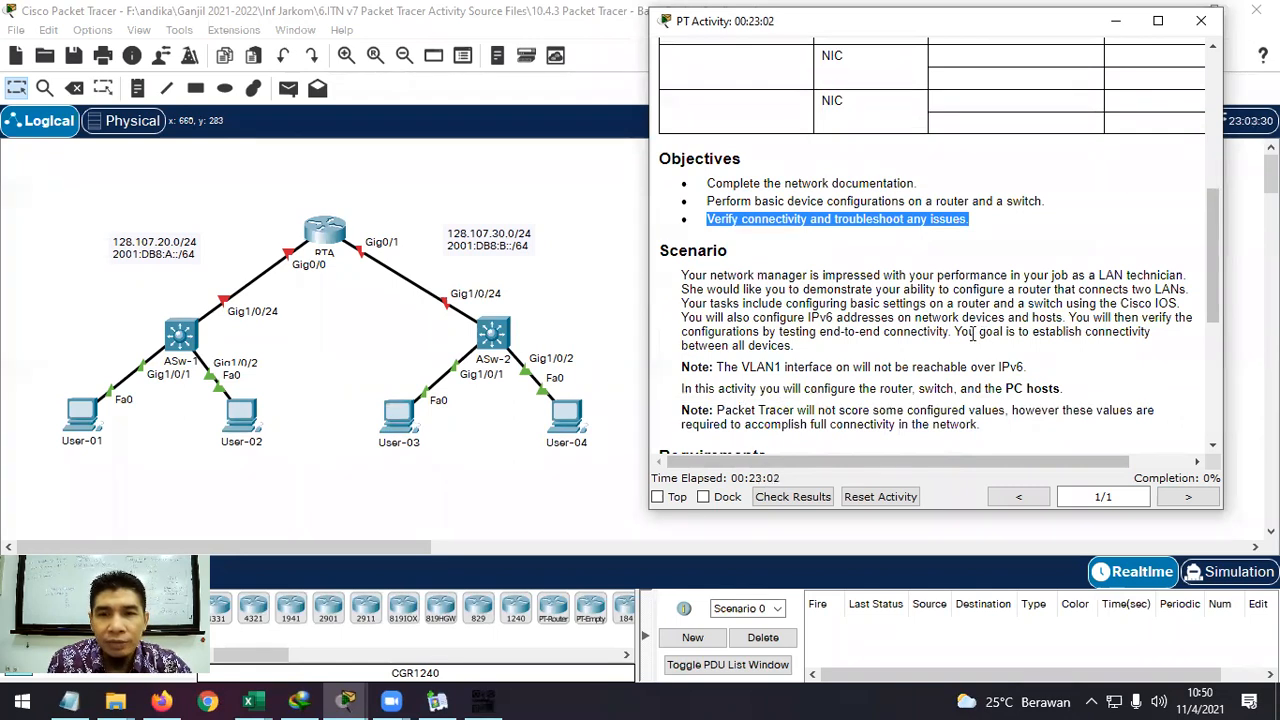
scroll(972, 335, "down", 3)
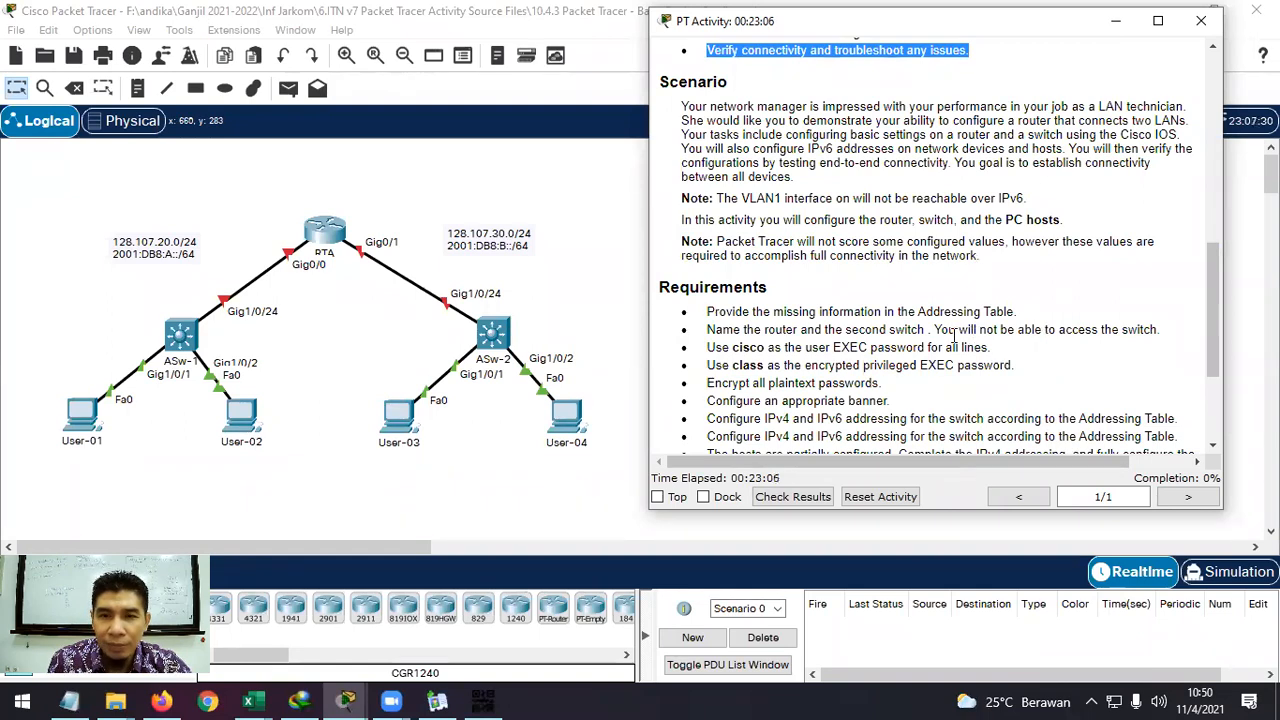
left_click_drag(706, 311, 1020, 316)
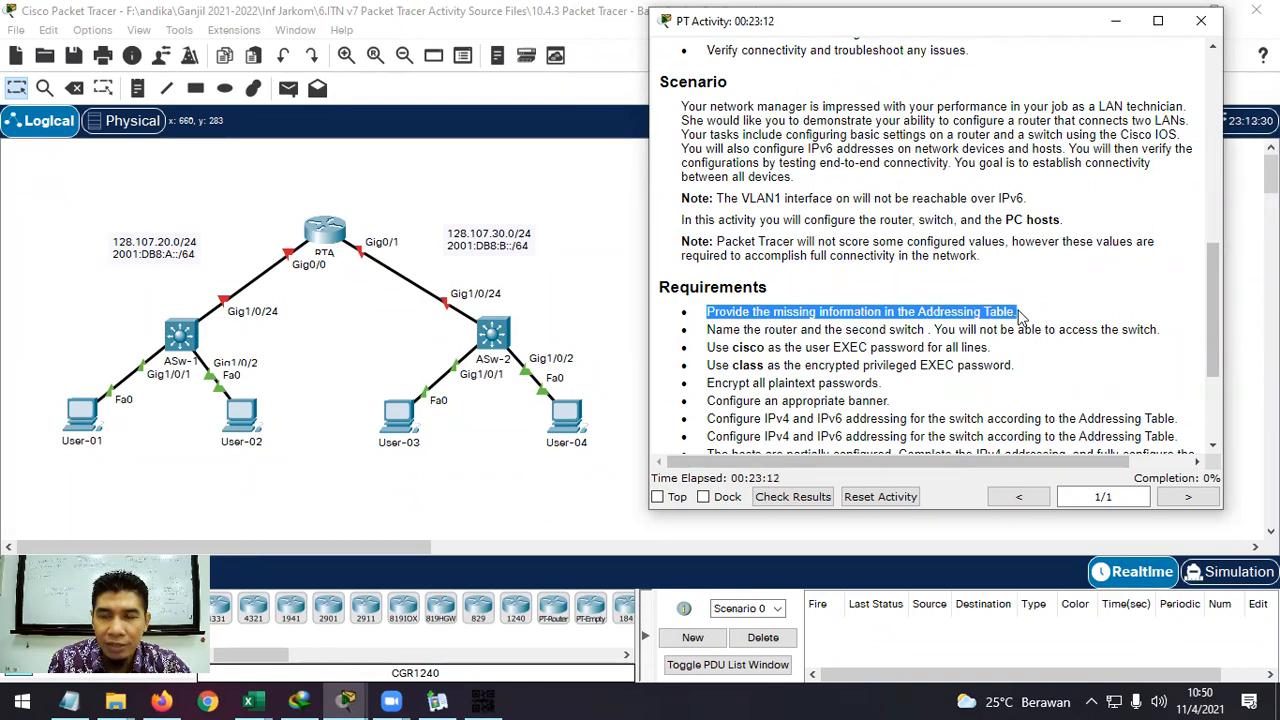
scroll(1020, 316, "up", 10)
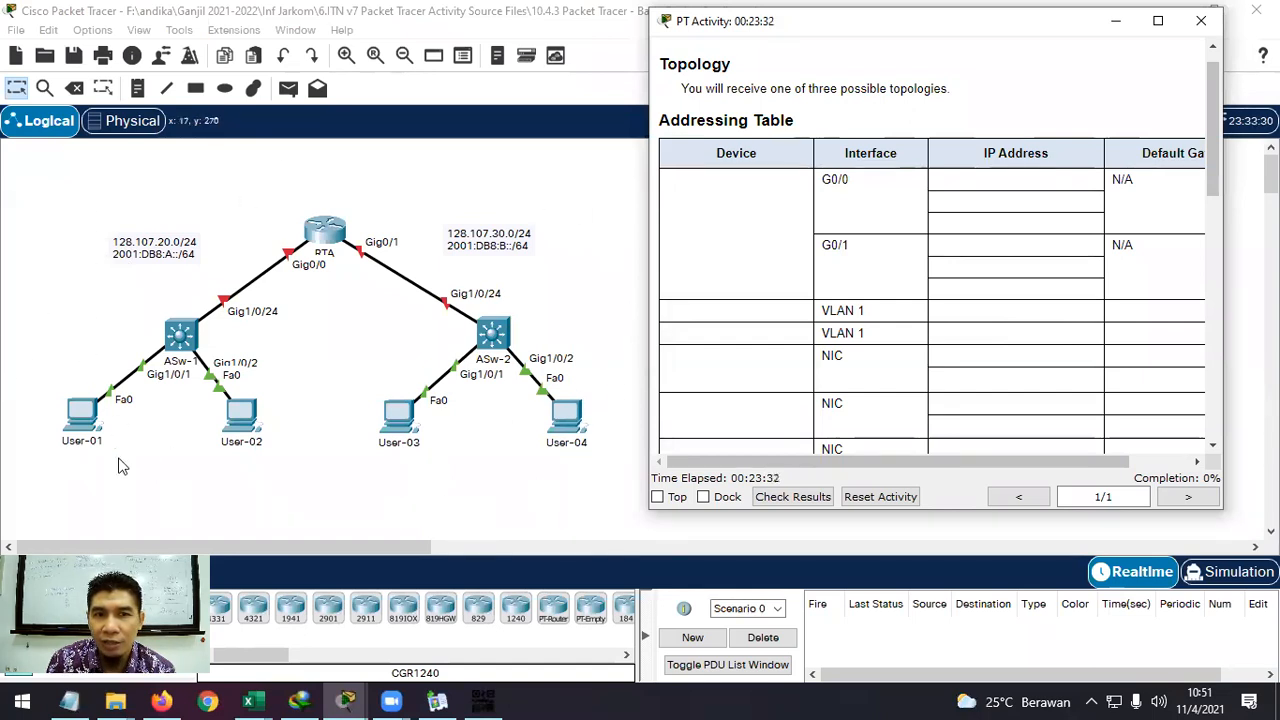
scroll(893, 272, "down", 5)
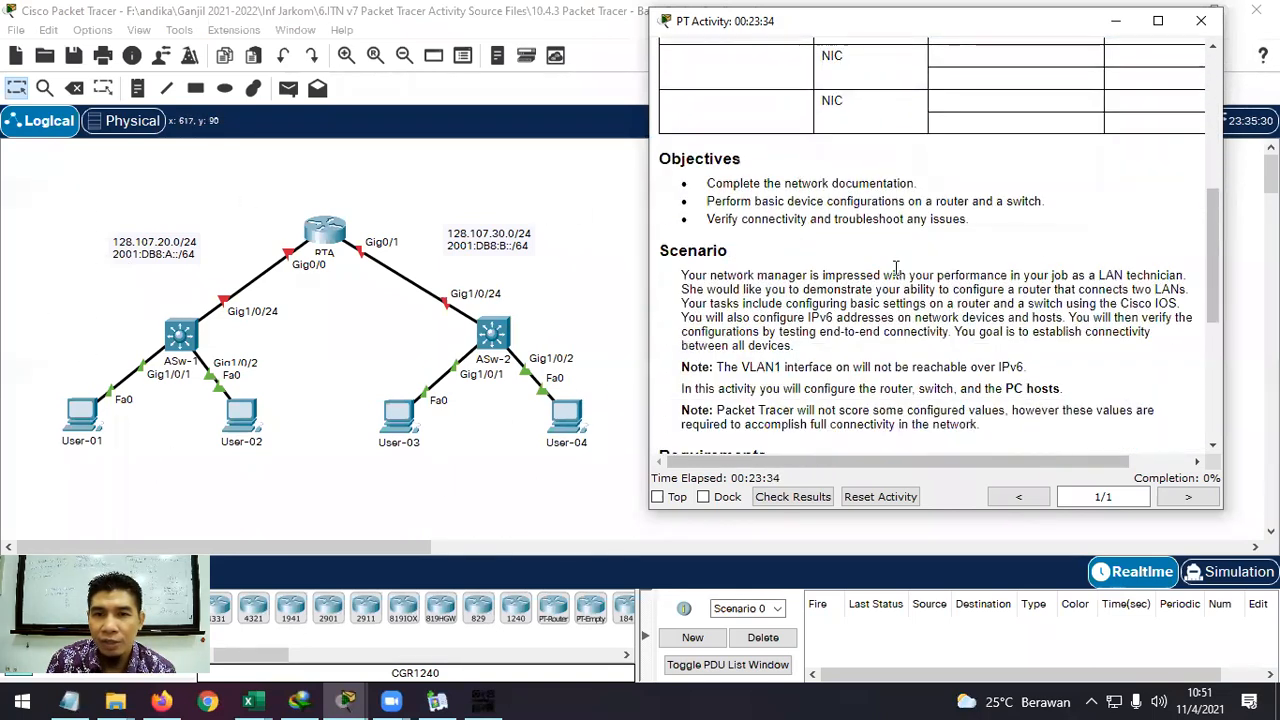
scroll(897, 272, "down", 4)
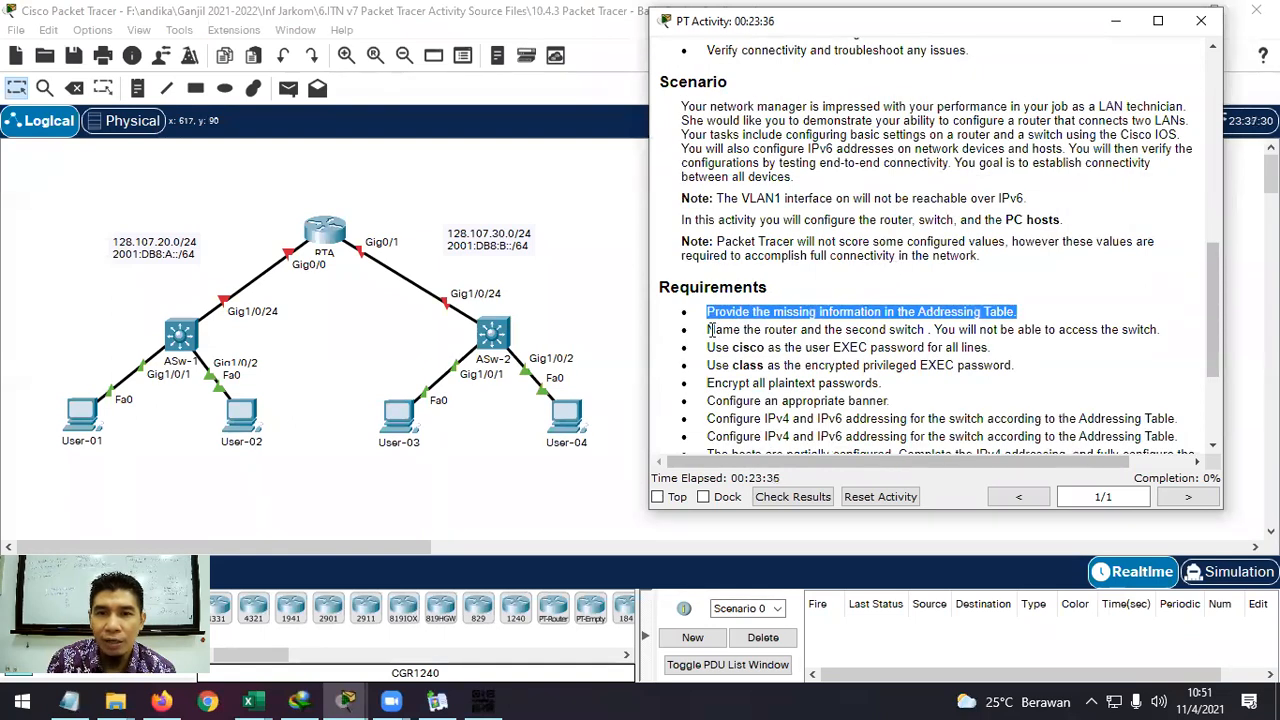
left_click_drag(709, 329, 1010, 400)
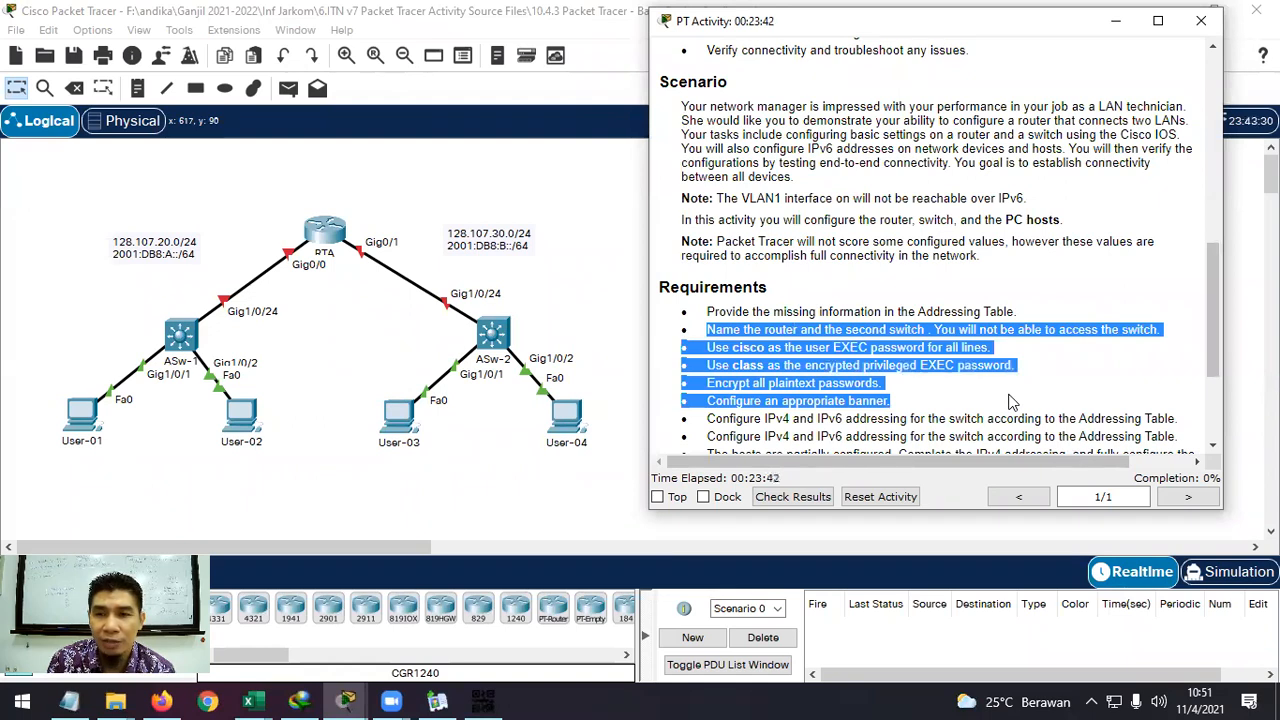
scroll(1010, 400, "down", 3)
left_click_drag(707, 250, 1104, 338)
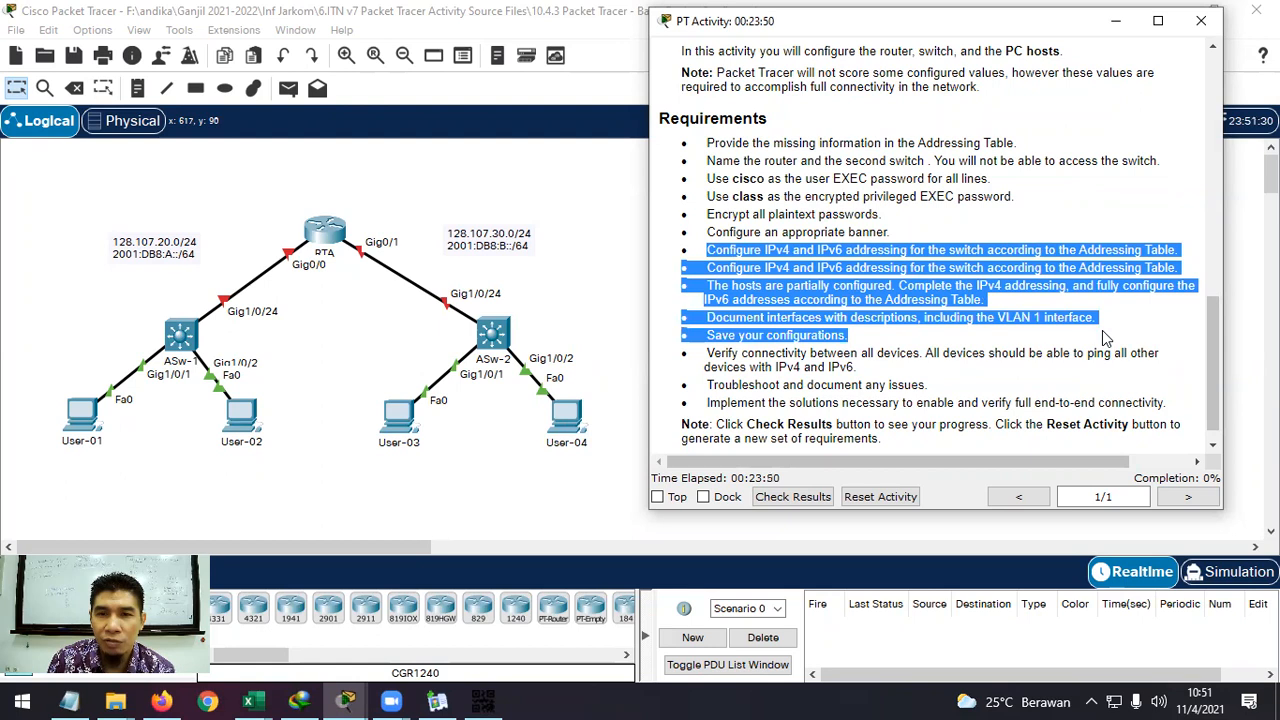
left_click(856, 368)
left_click_drag(872, 372, 714, 355)
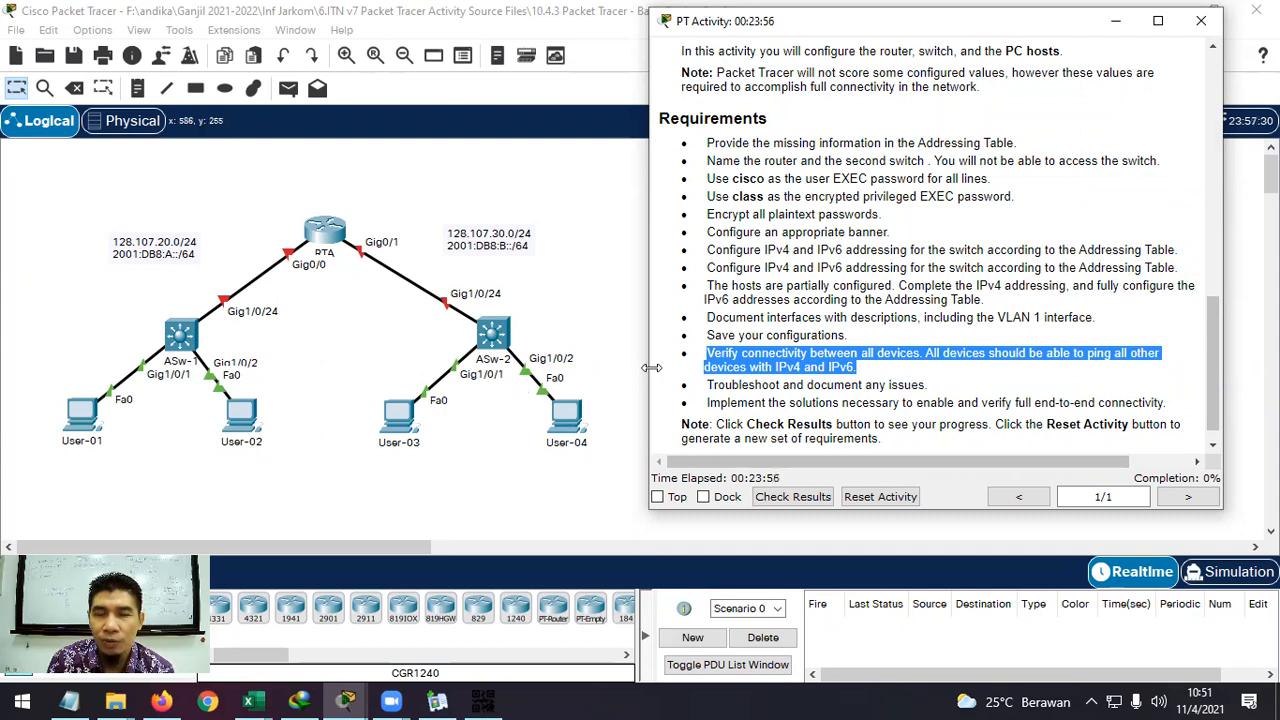
left_click(934, 396)
left_click_drag(930, 386, 707, 385)
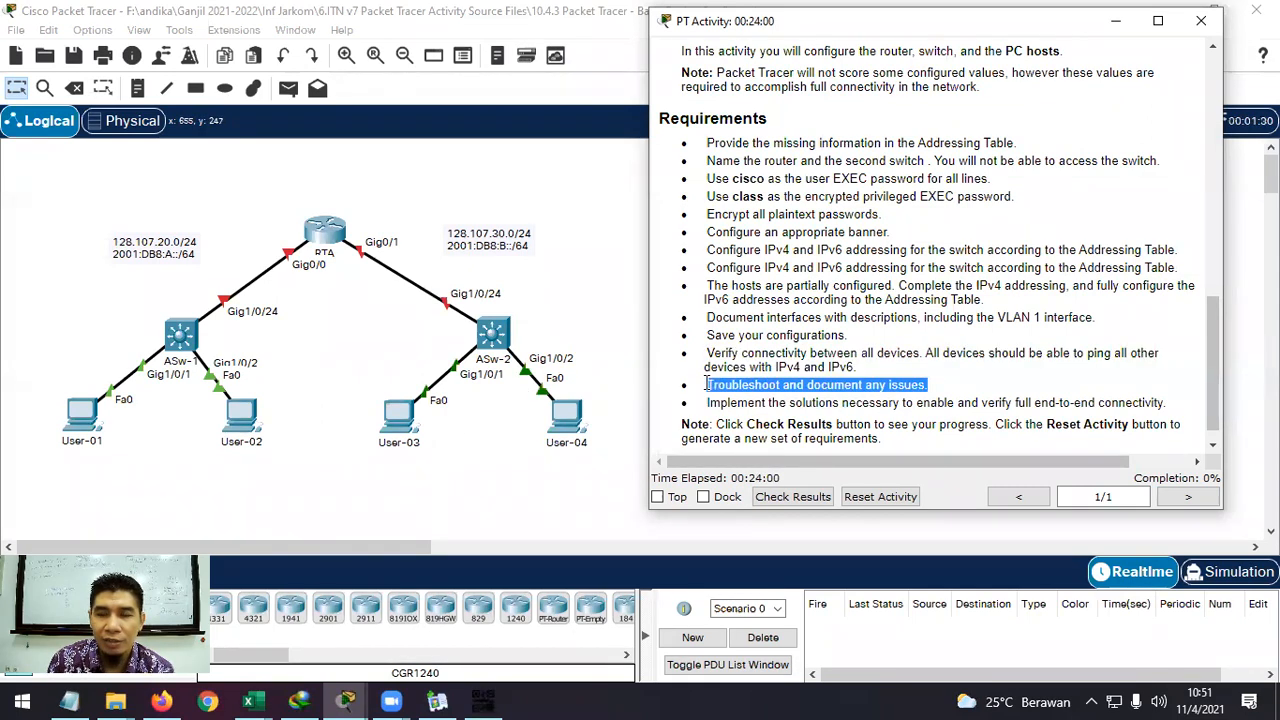
scroll(979, 386, "down", 1)
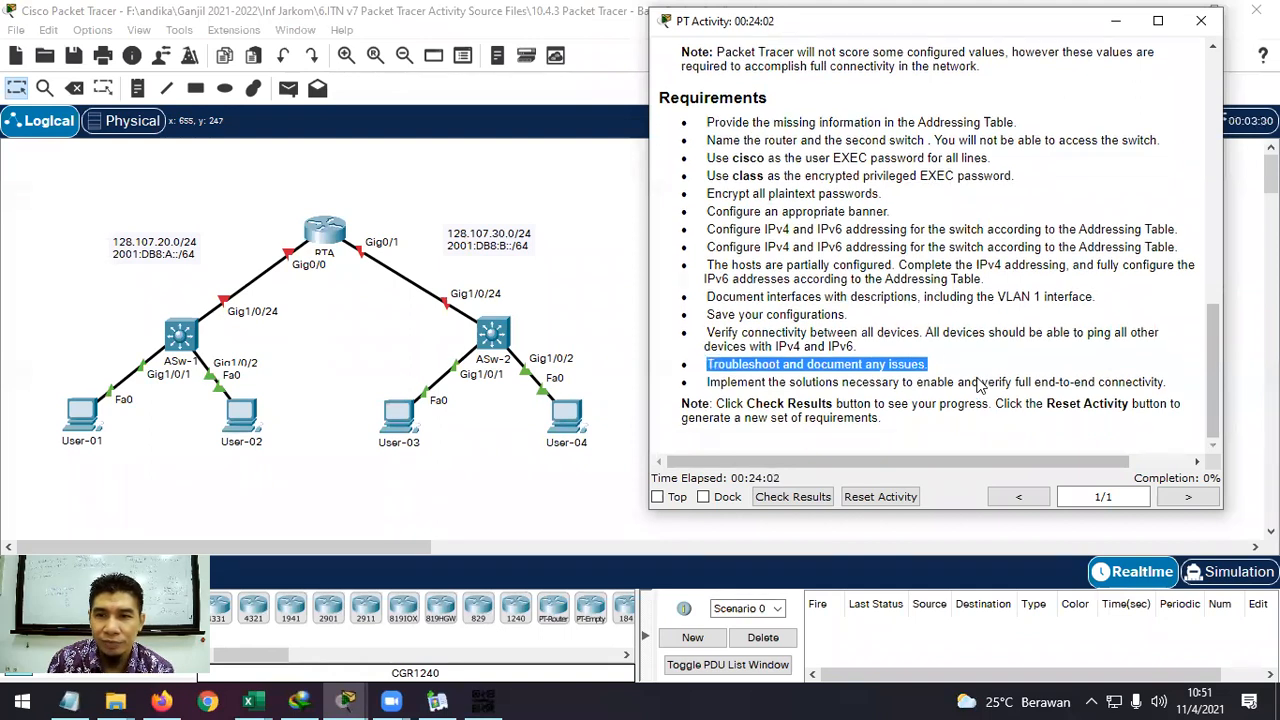
left_click_drag(780, 384, 868, 382)
left_click(922, 381)
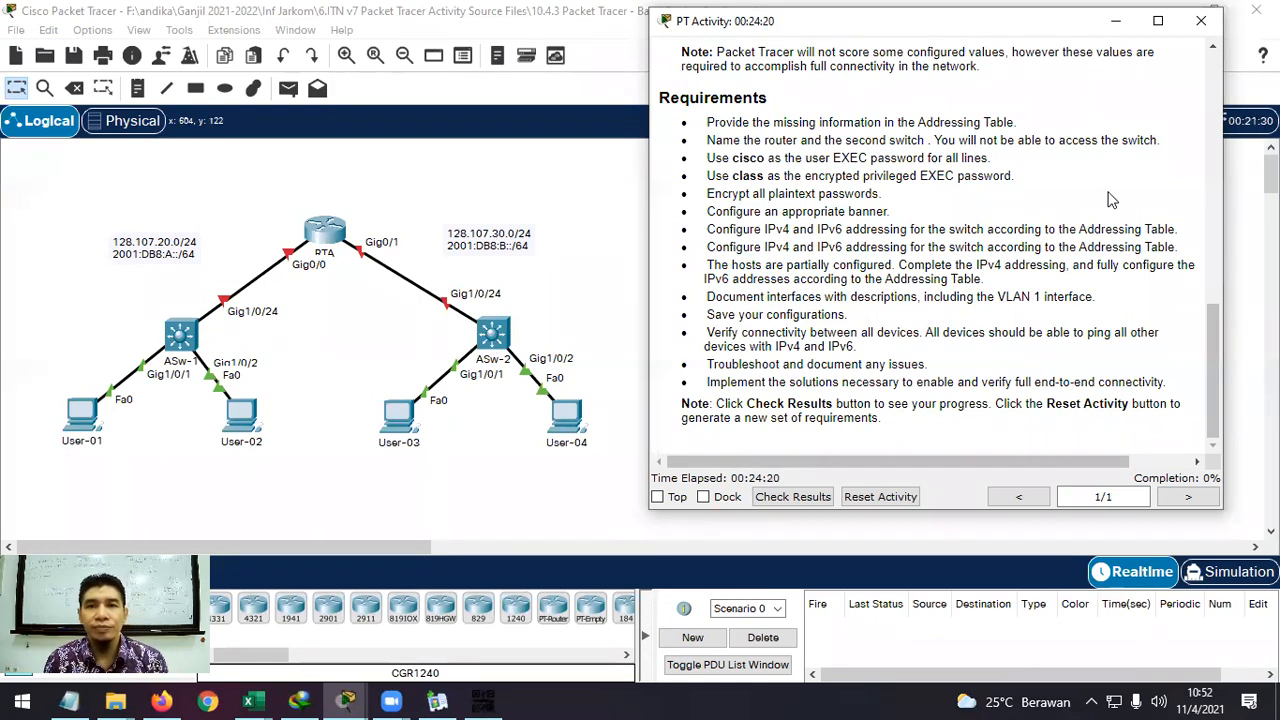
Shift the instructions window and highlight the G0/0 row of the Addressing Table.
scroll(1108, 200, "up", 15)
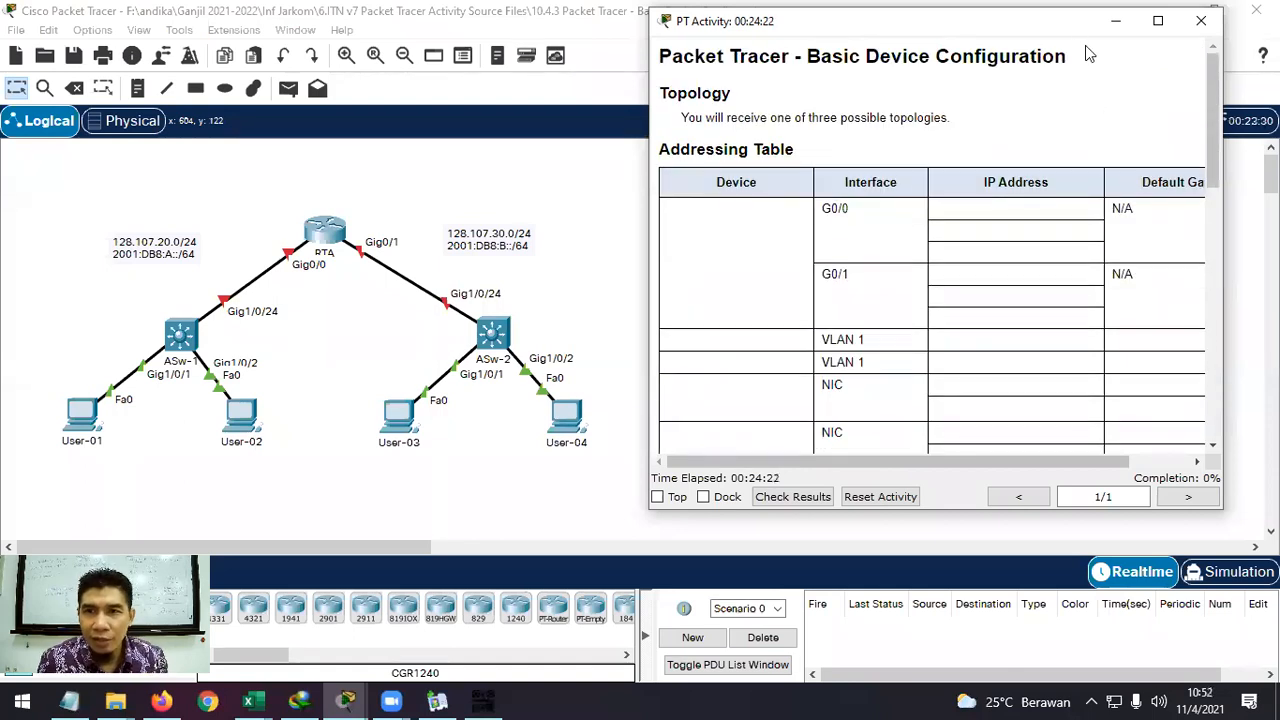
left_click_drag(1077, 36, 1110, 47)
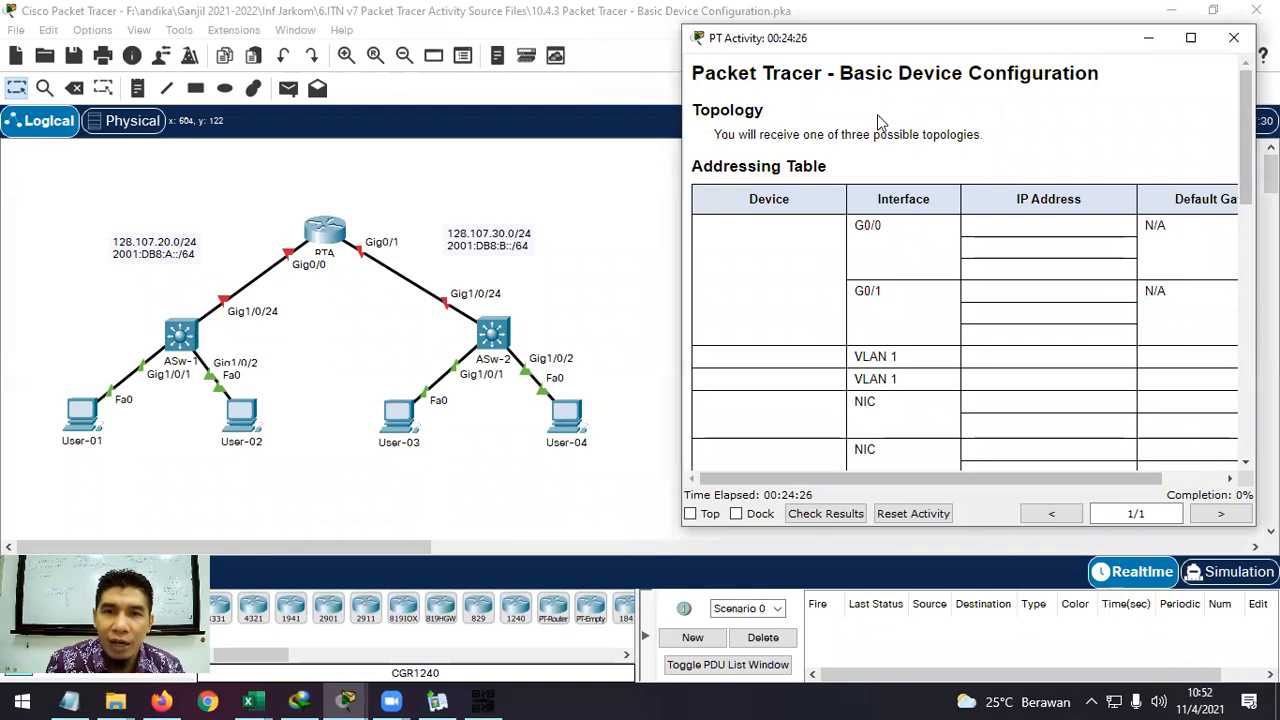
left_click_drag(776, 228, 1108, 263)
scroll(1108, 263, "down", 3)
scroll(1108, 263, "up", 1)
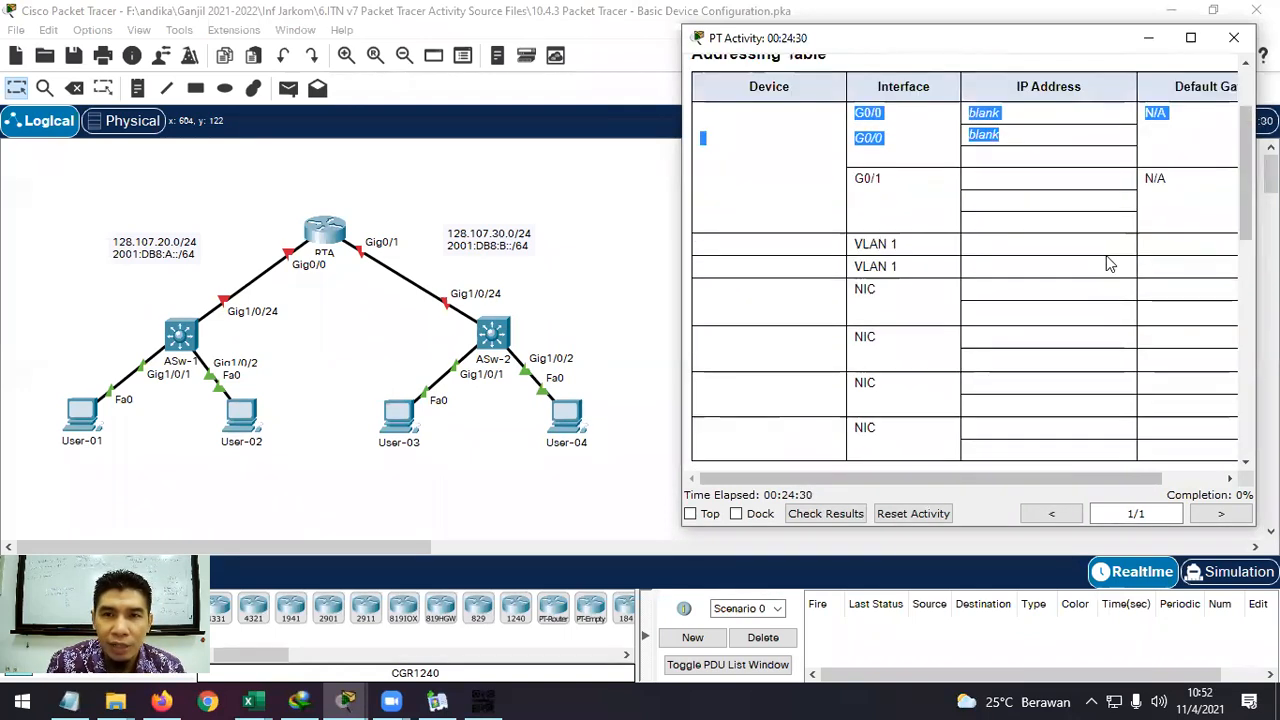
scroll(903, 185, "down", 1)
scroll(815, 140, "up", 1)
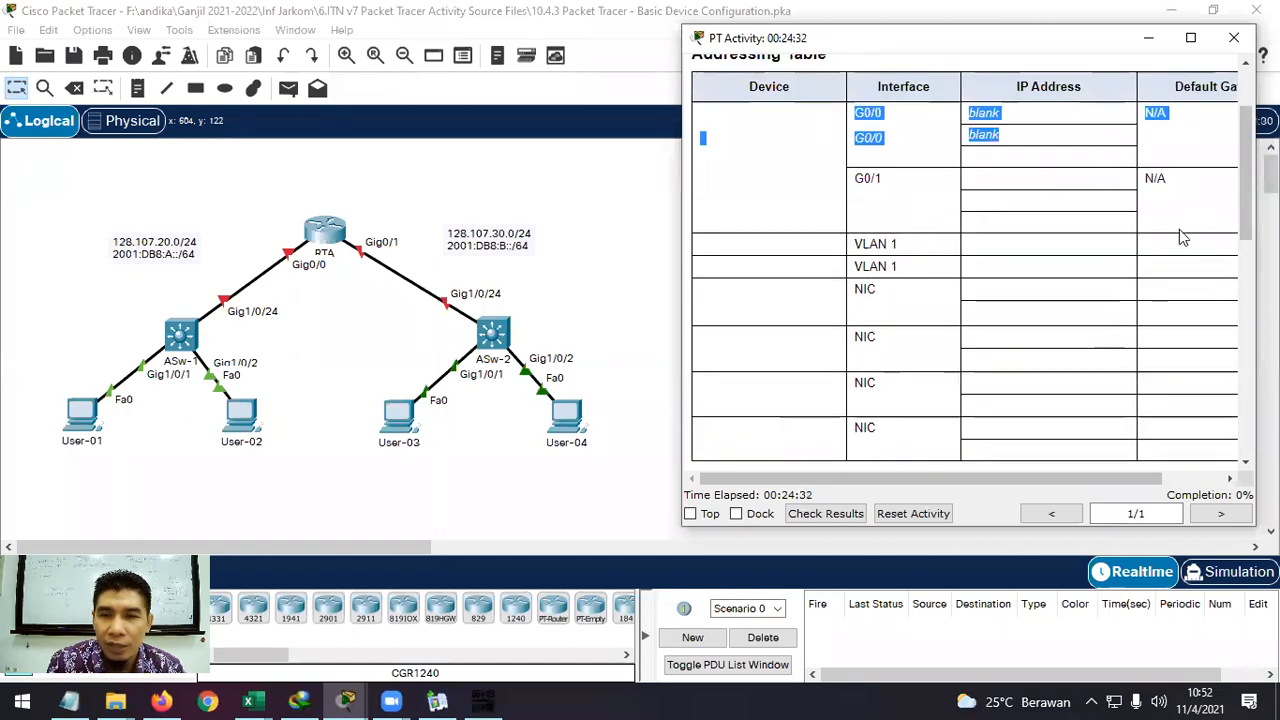
Close the activity instructions and bring the Excel addressing table beside the topology.
scroll(1186, 234, "down", 2)
left_click(252, 700)
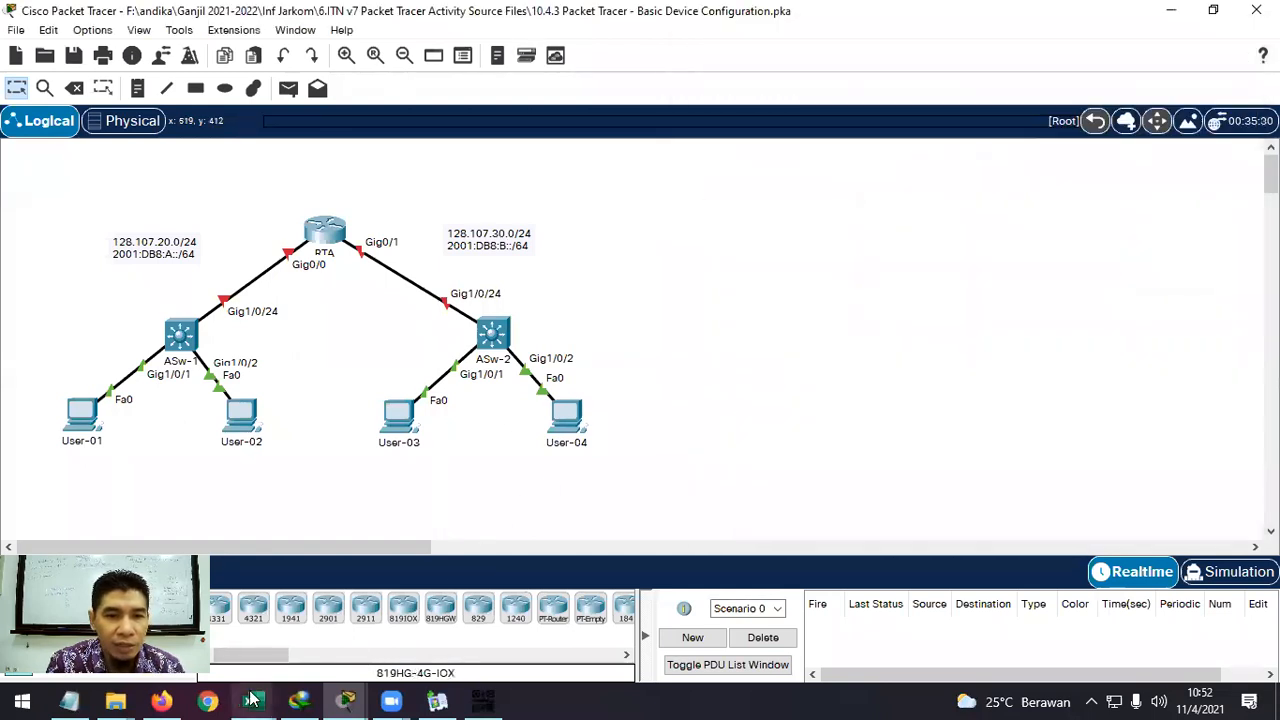
left_click(390, 640)
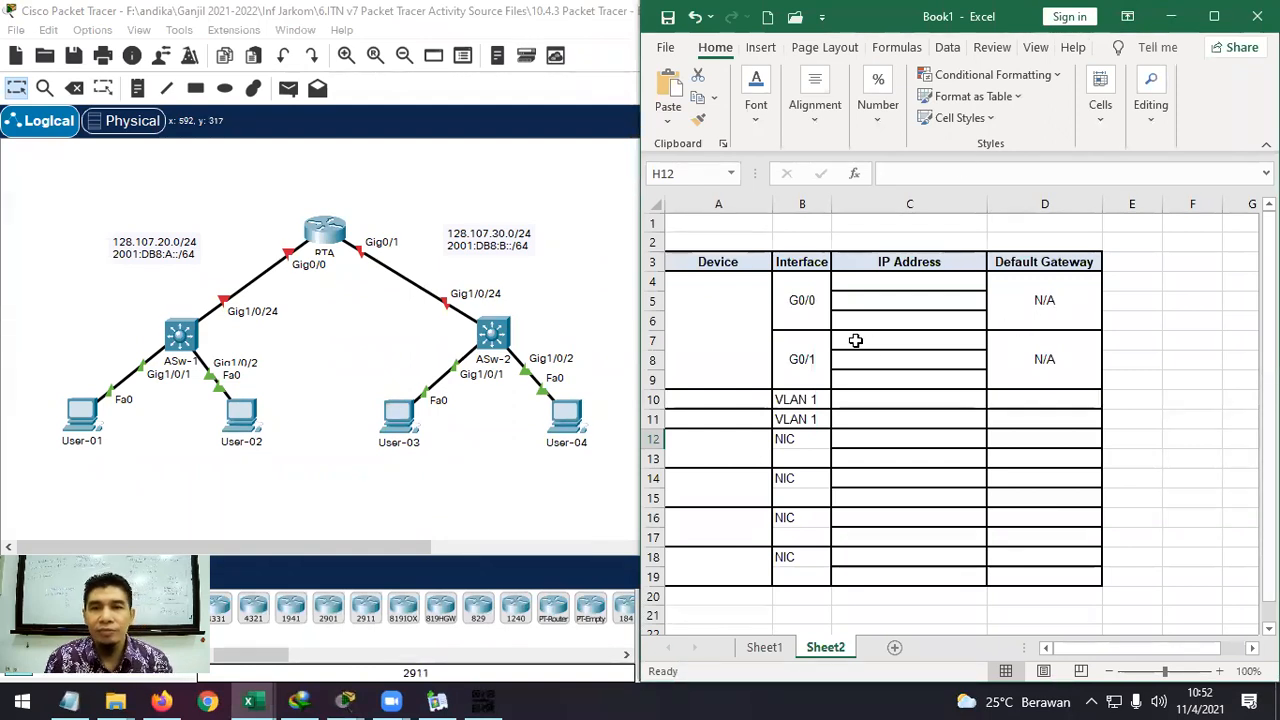
Enter RTA, Asw-1 and Asw-2 in the Device column.
scroll(856, 341, "down", 3)
scroll(856, 341, "up", 3)
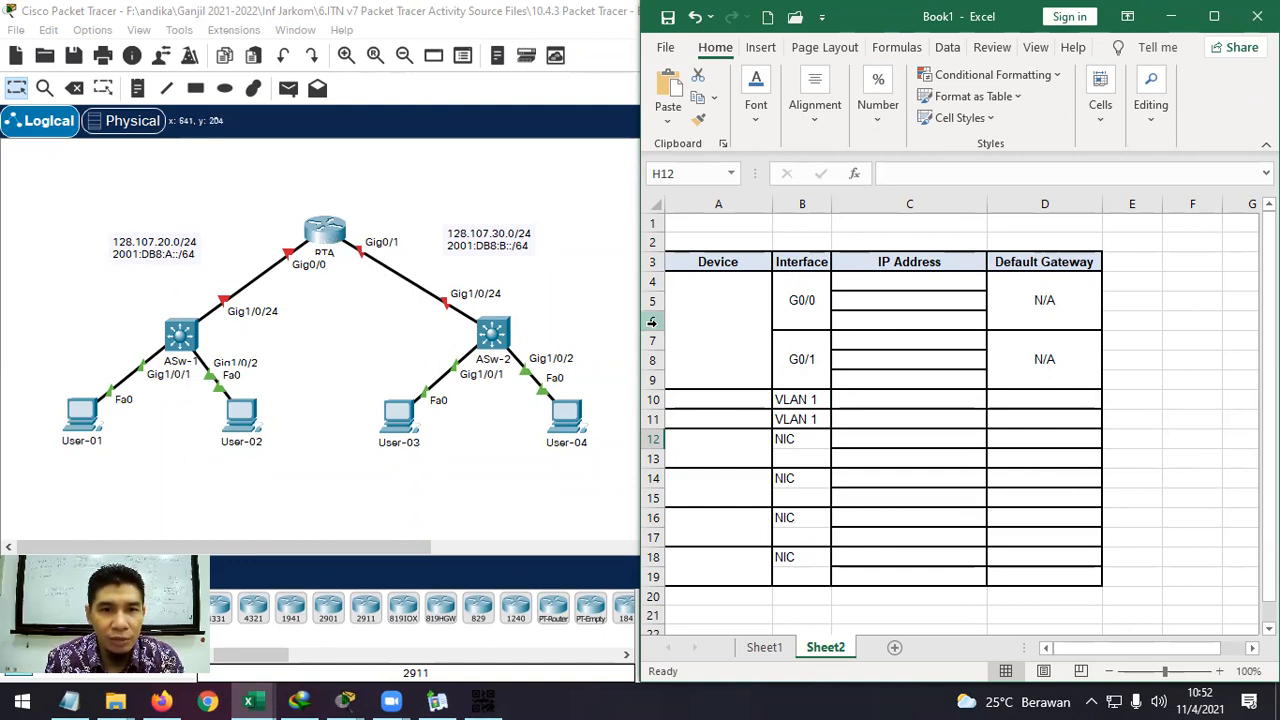
left_click(702, 312)
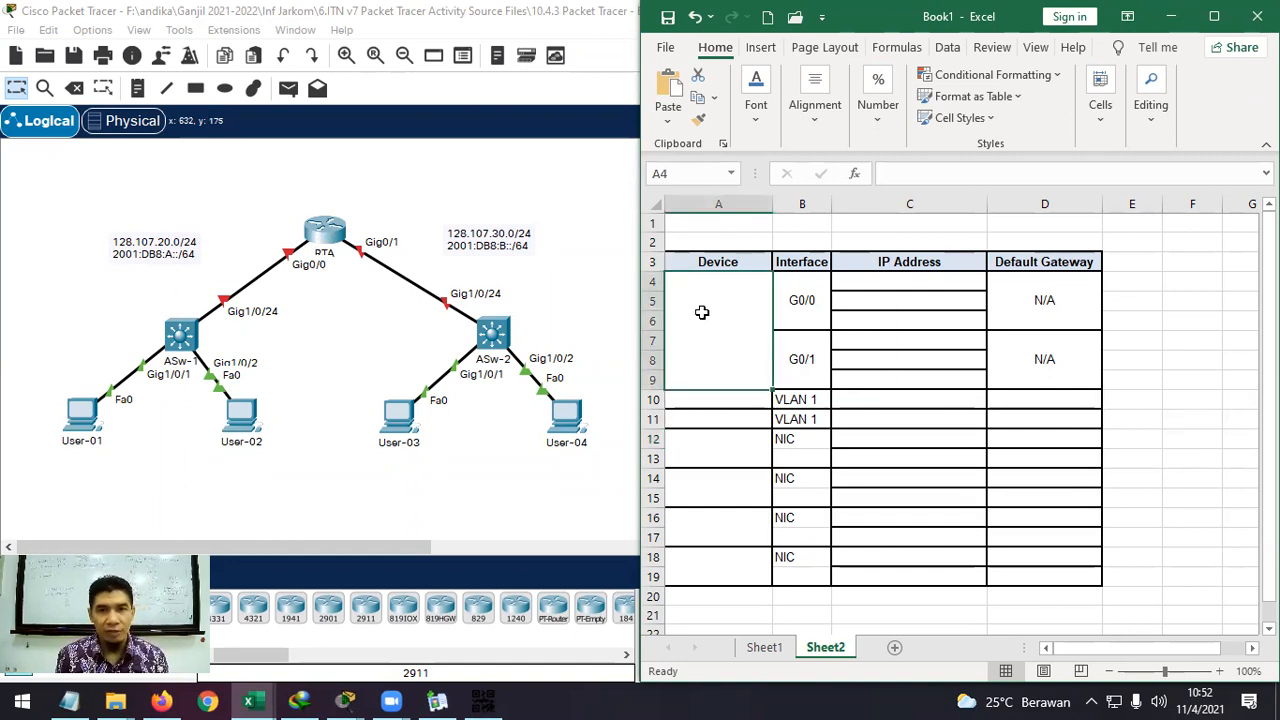
type("RAT")
key("BackSpace")
key("BackSpace")
type("TA")
key("Return")
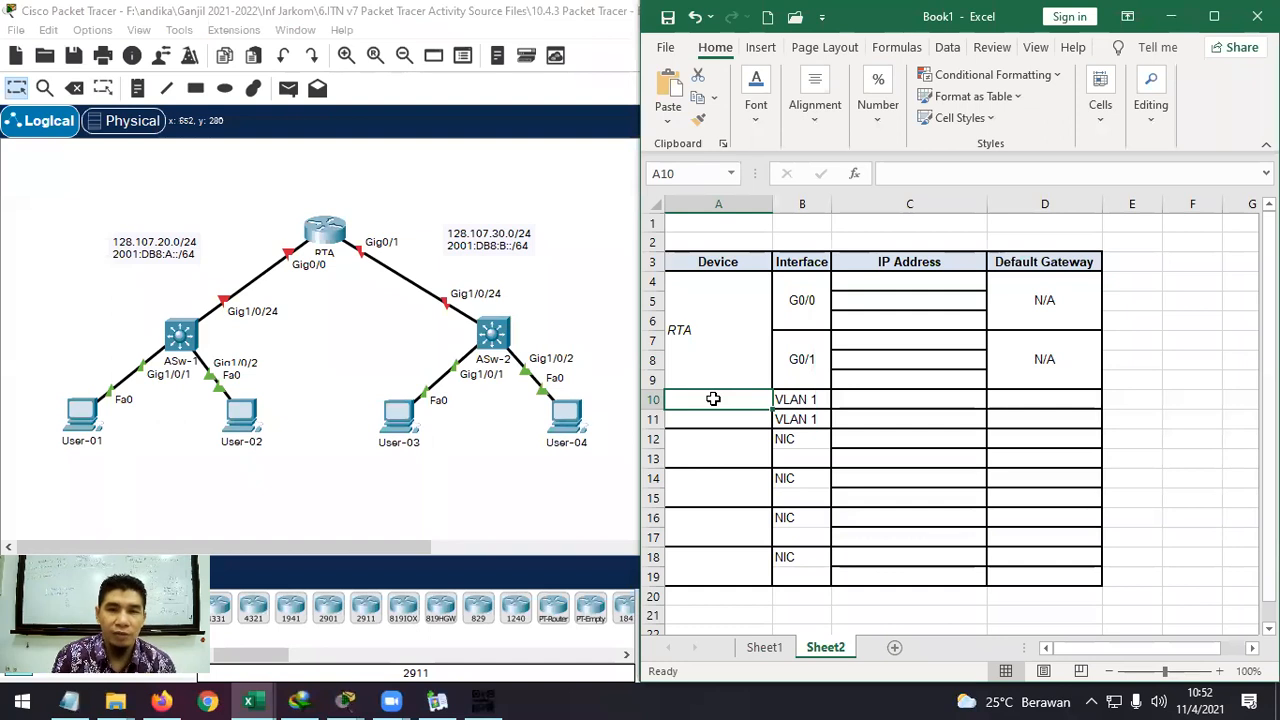
type("AS")
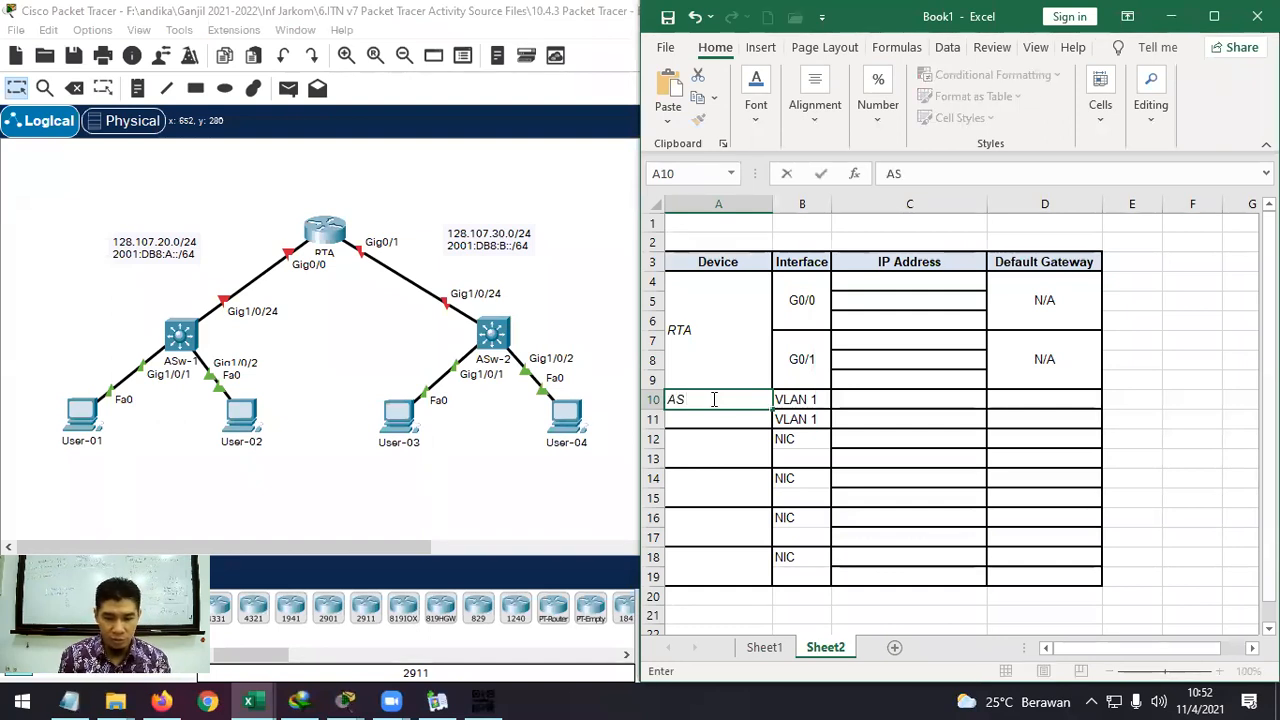
type("w-1")
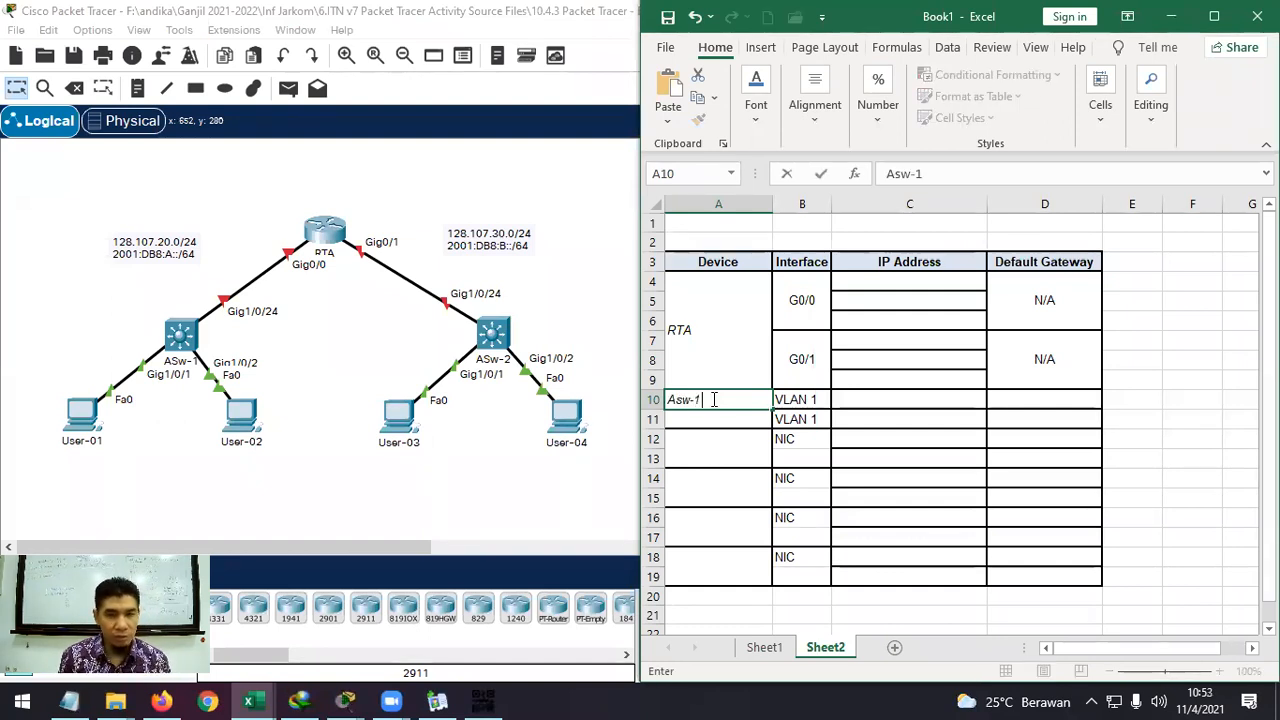
key("Return")
type("AS")
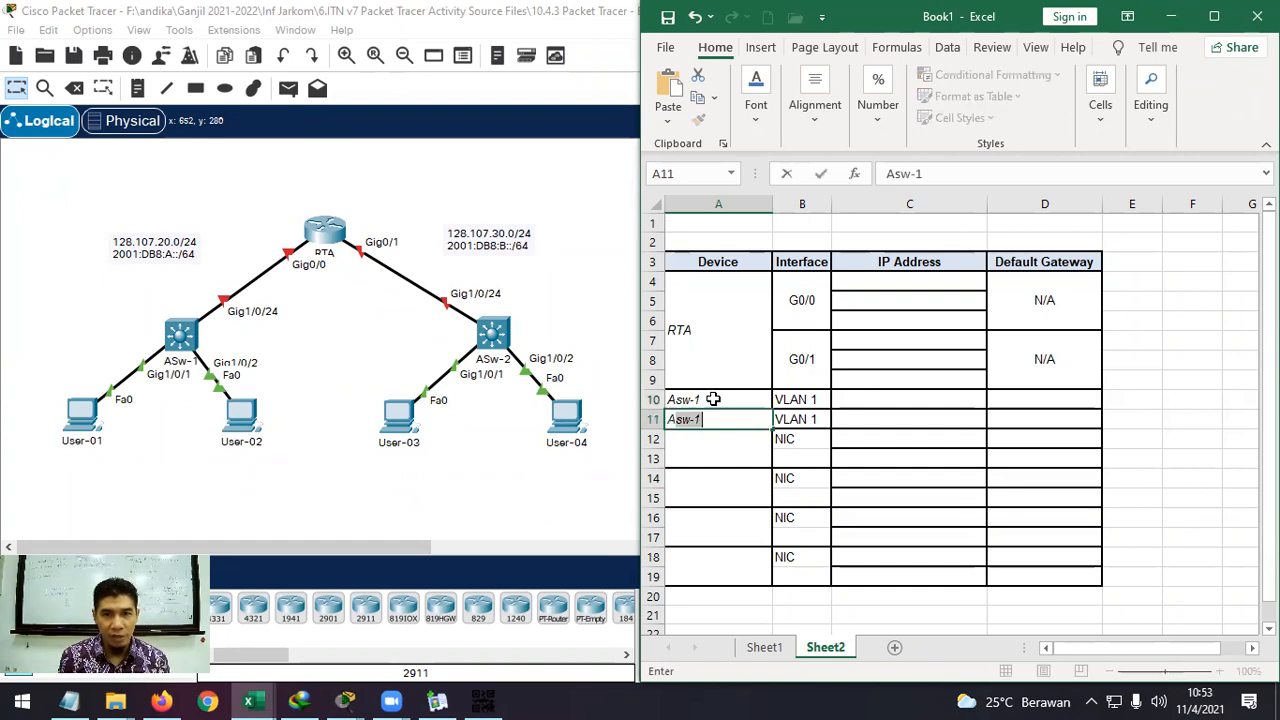
type("w-2")
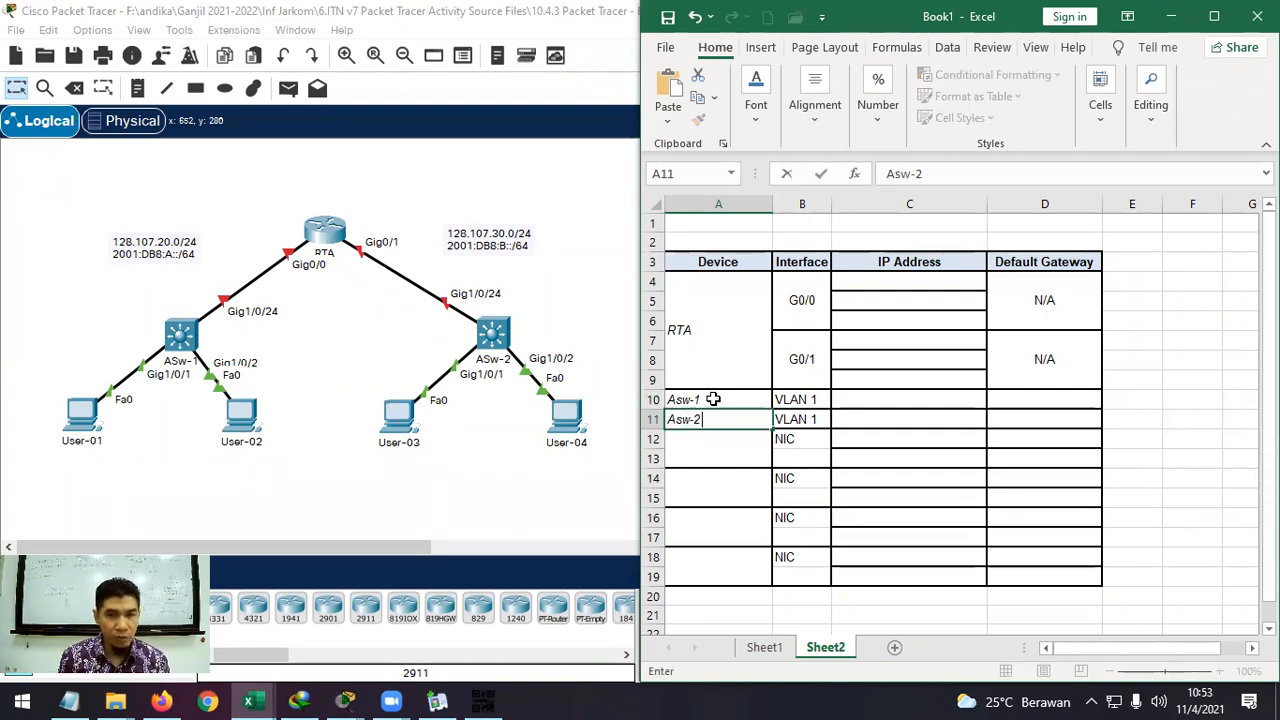
key("Return")
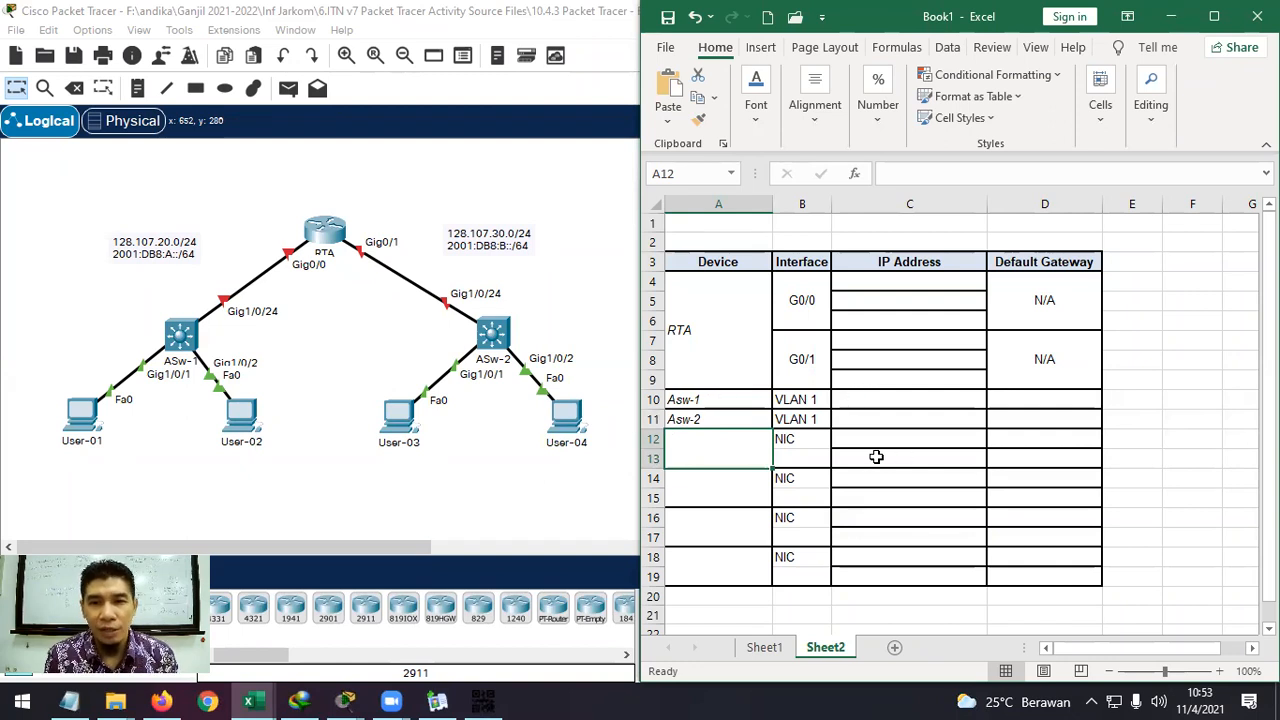
Label the first user PC row User-01.
left_click_drag(795, 440, 801, 451)
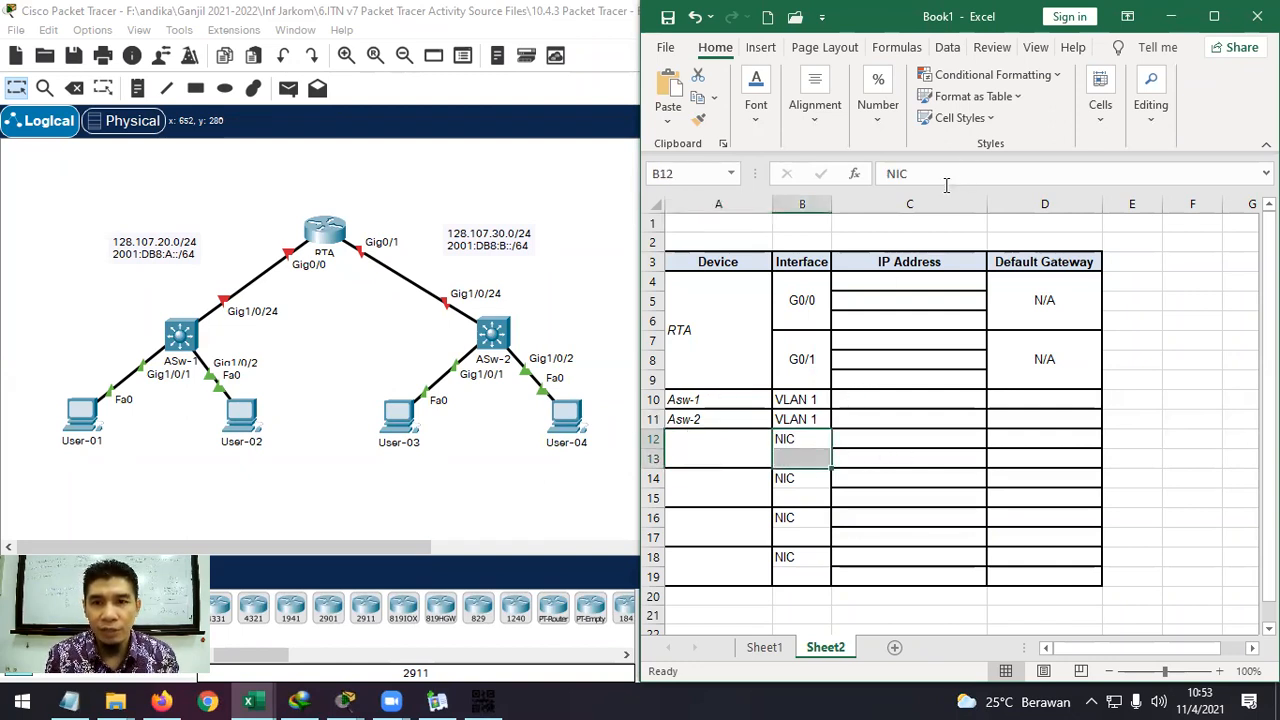
left_click(728, 453)
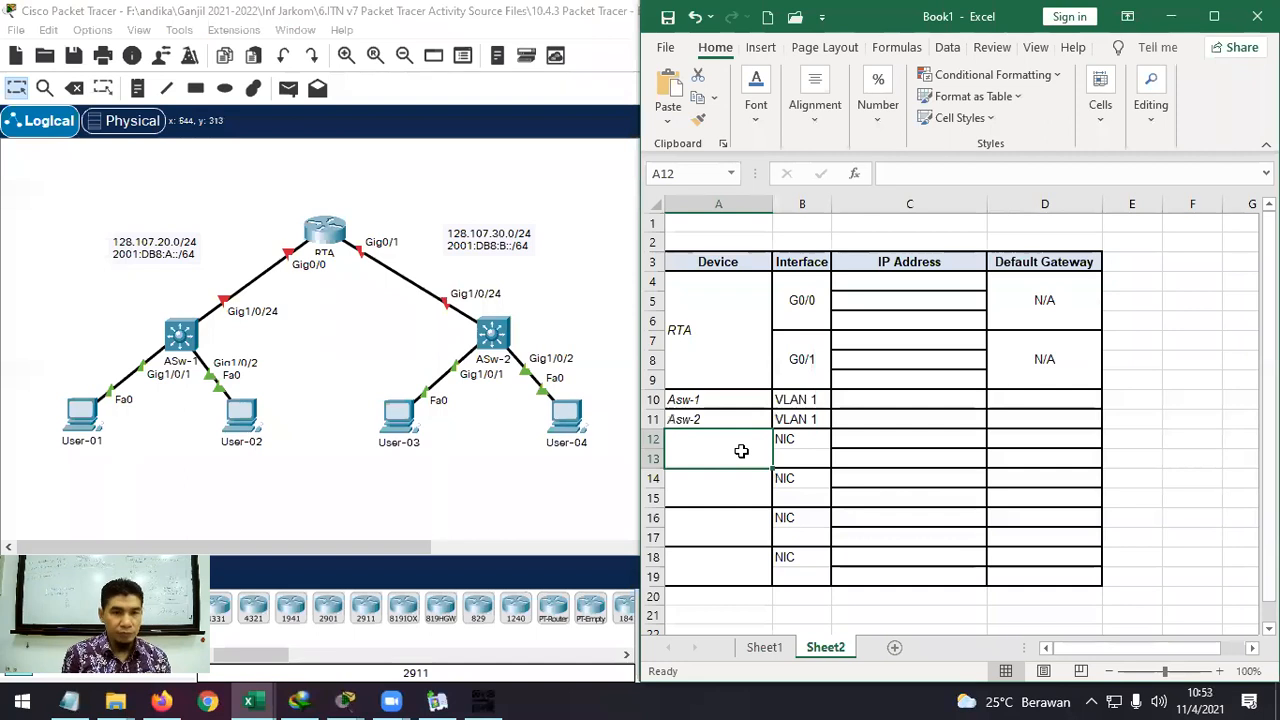
type("User")
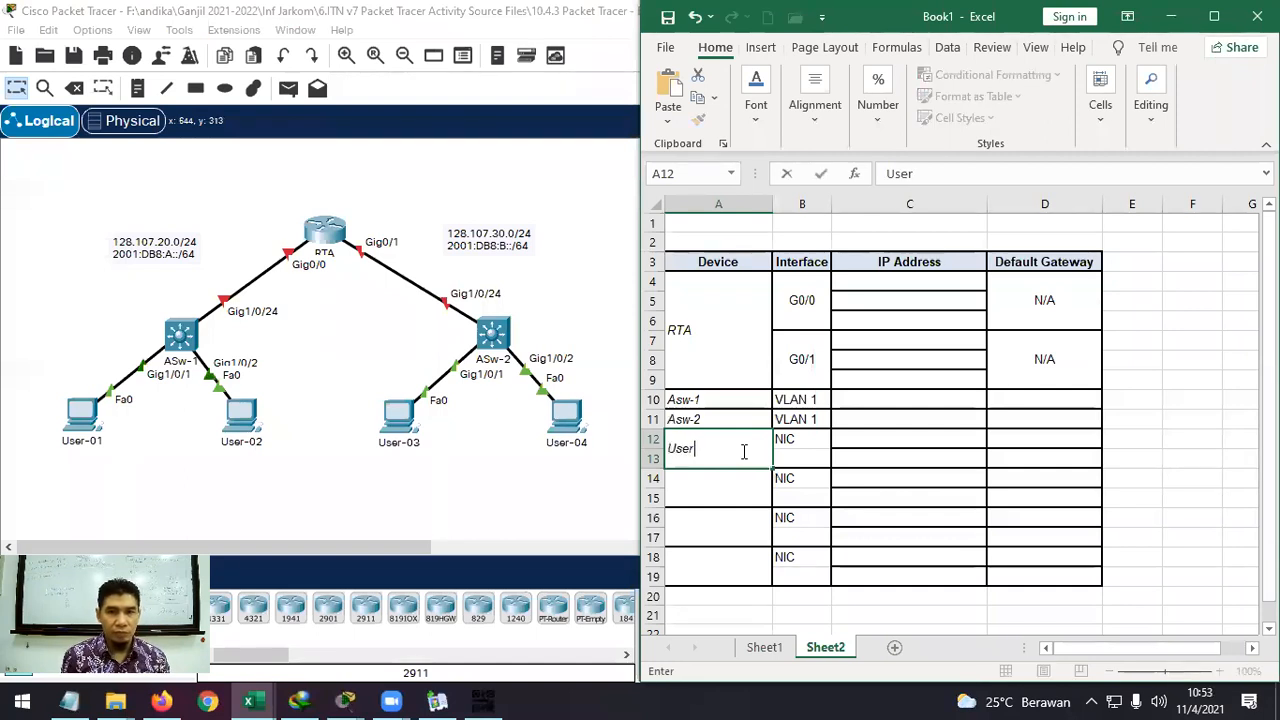
type("-")
key("BackSpace")
type("01")
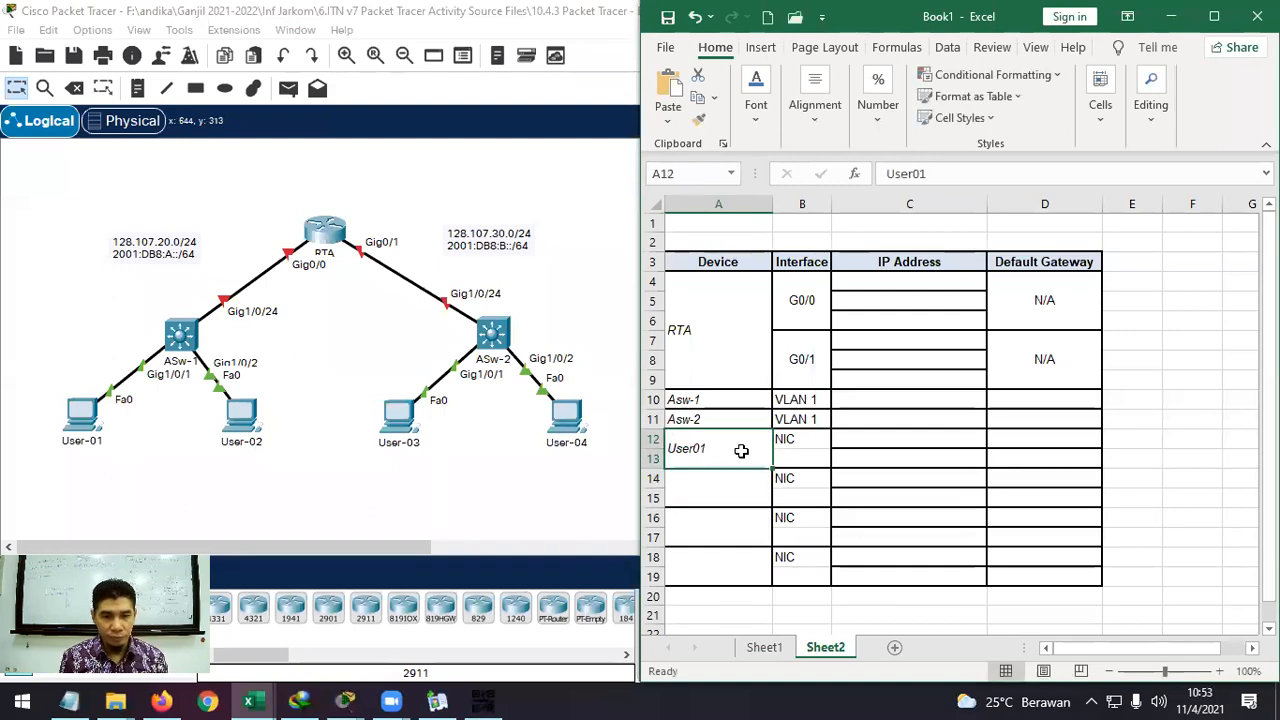
key("F2")
key("Left")
key("Left")
type("-")
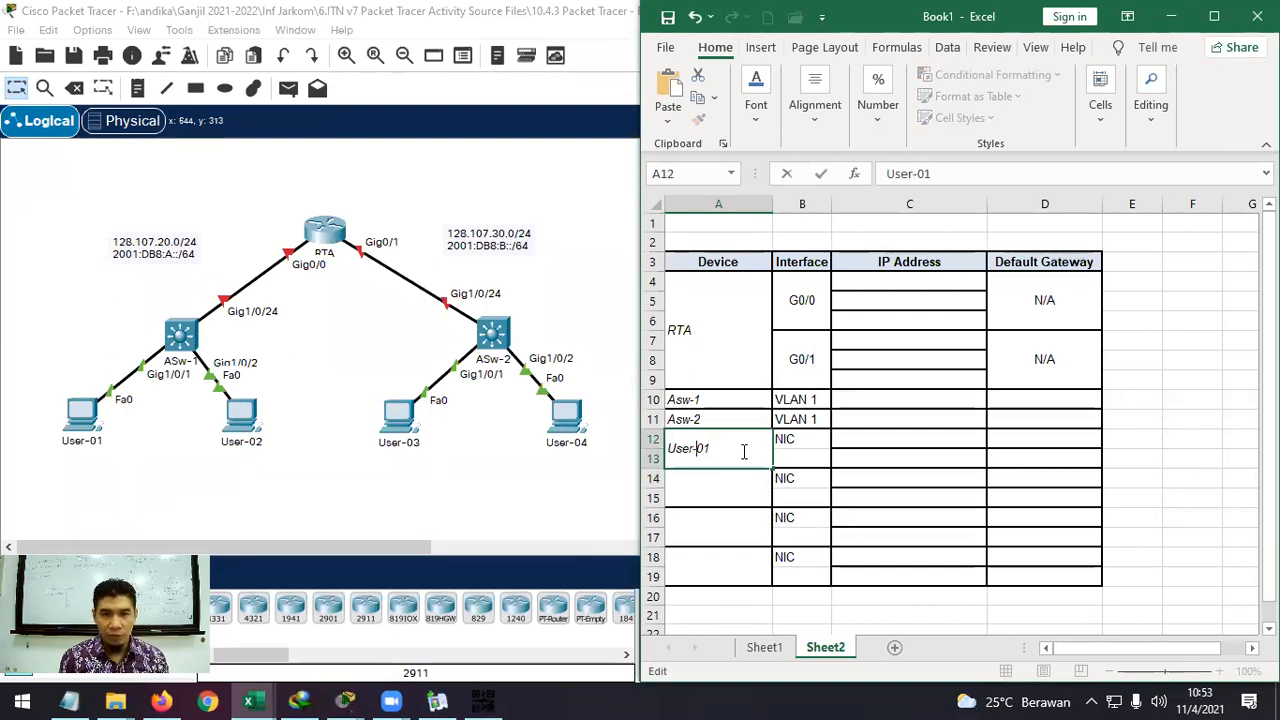
key("Return")
Label the second user PC row User-02.
type("User")
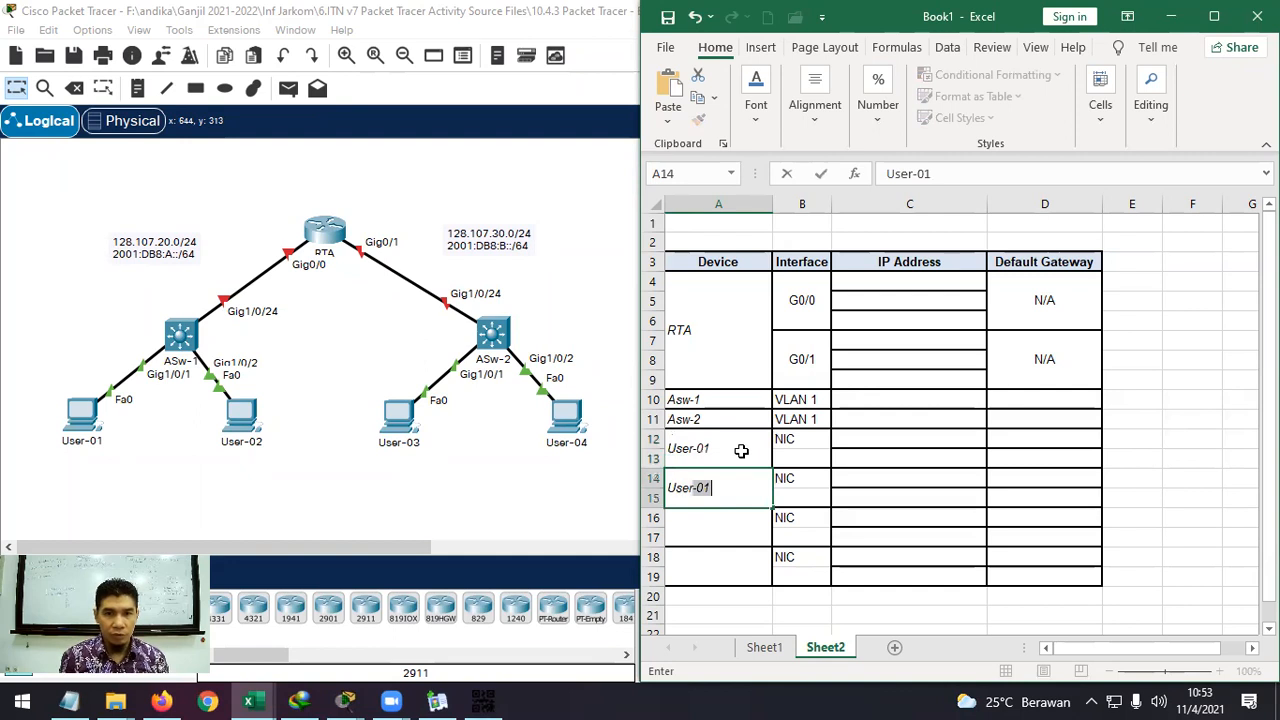
key("BackSpace")
key("BackSpace")
key("BackSpace")
key("BackSpace")
key("BackSpace")
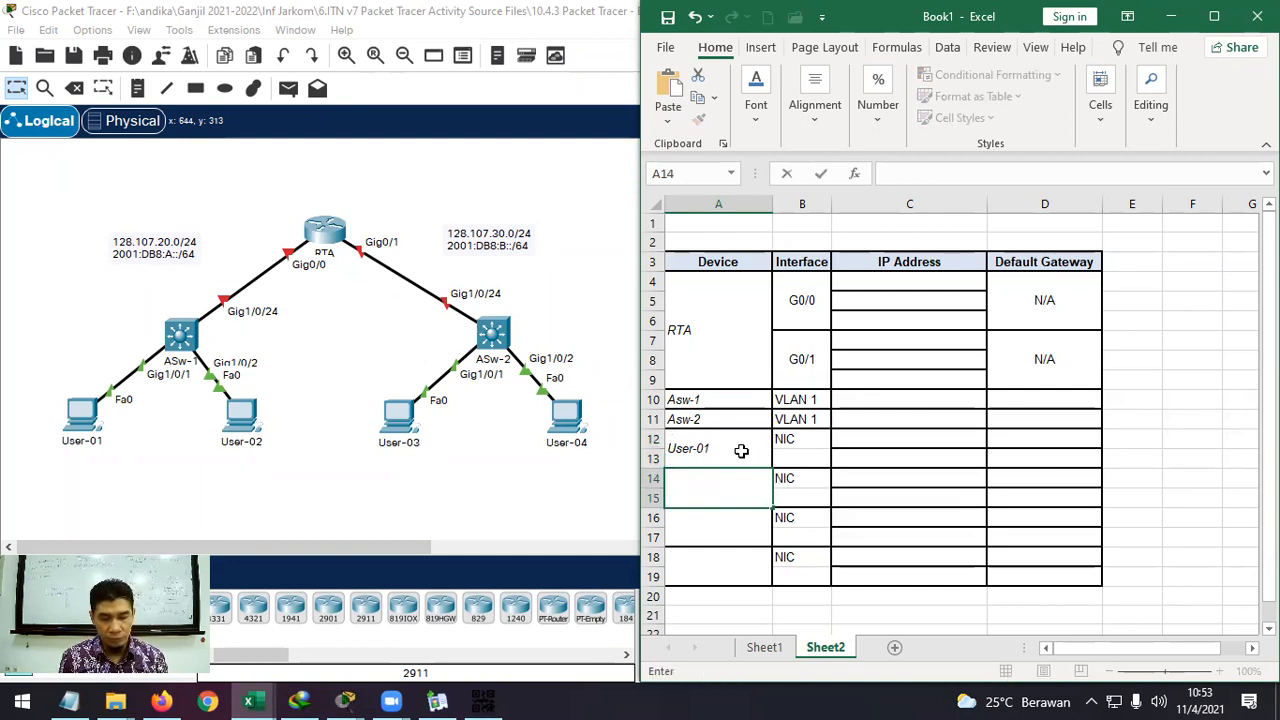
key("Escape")
type("User-01")
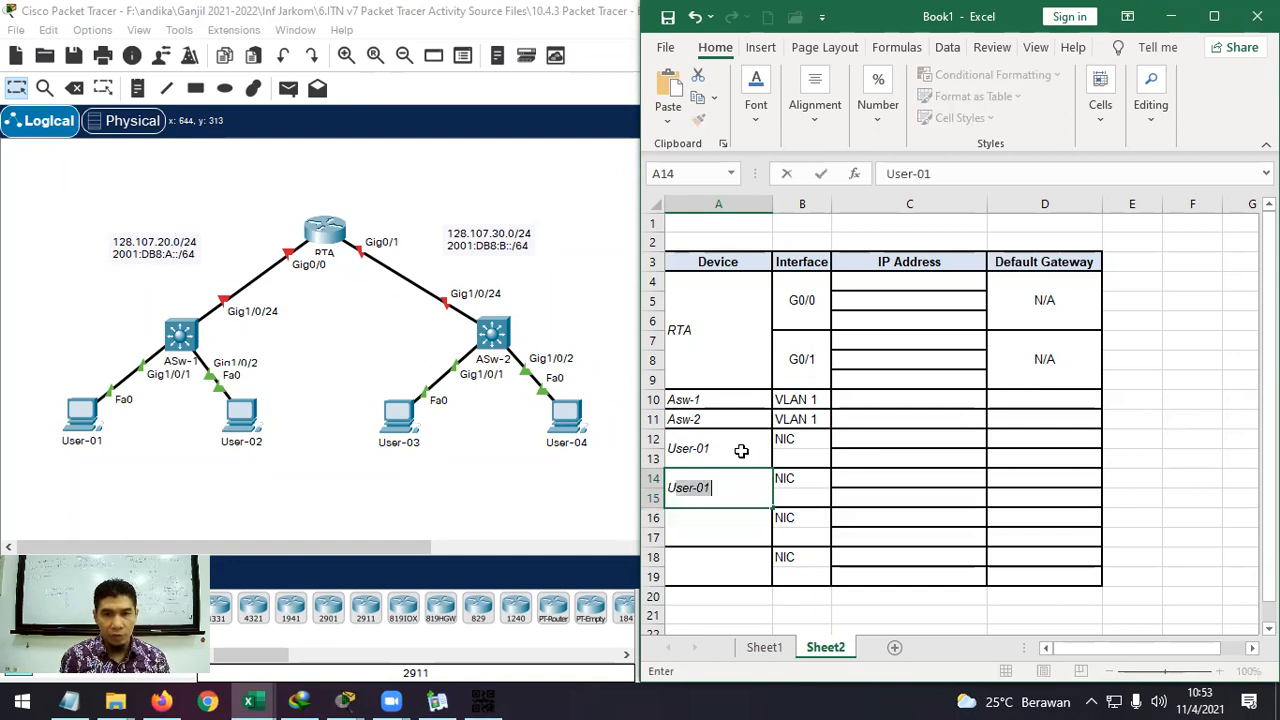
key("F2")
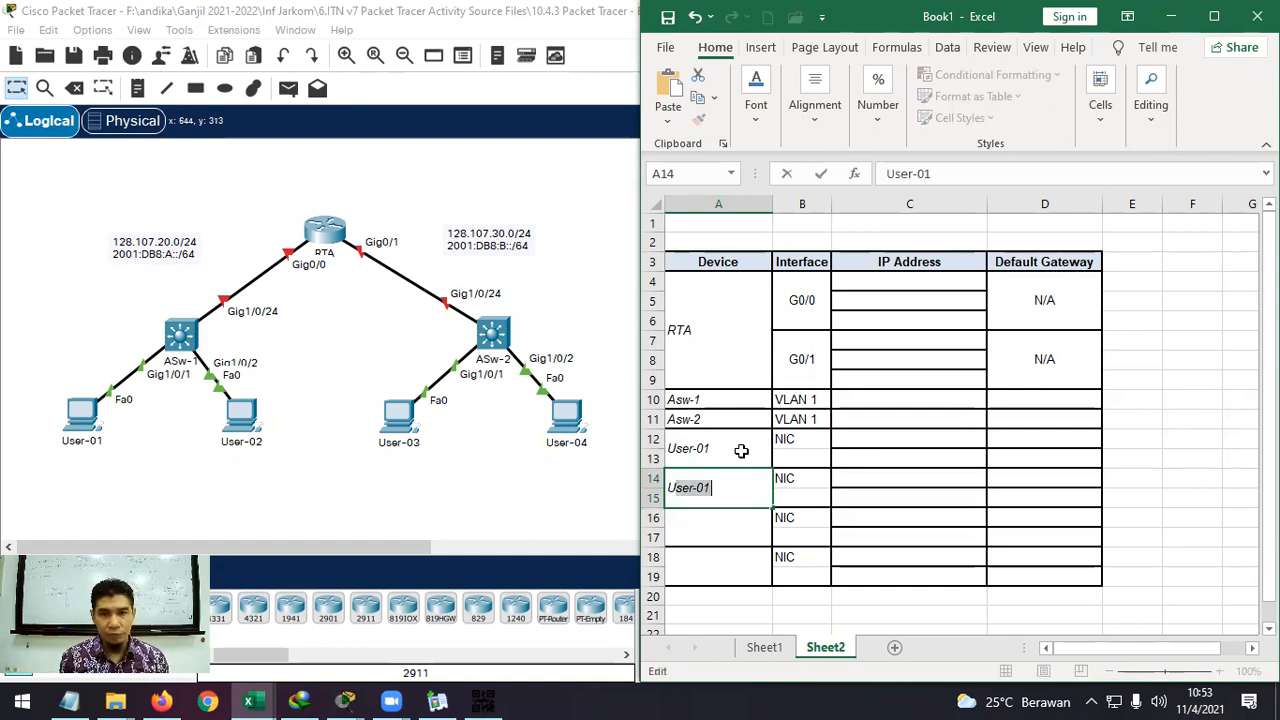
key("BackSpace")
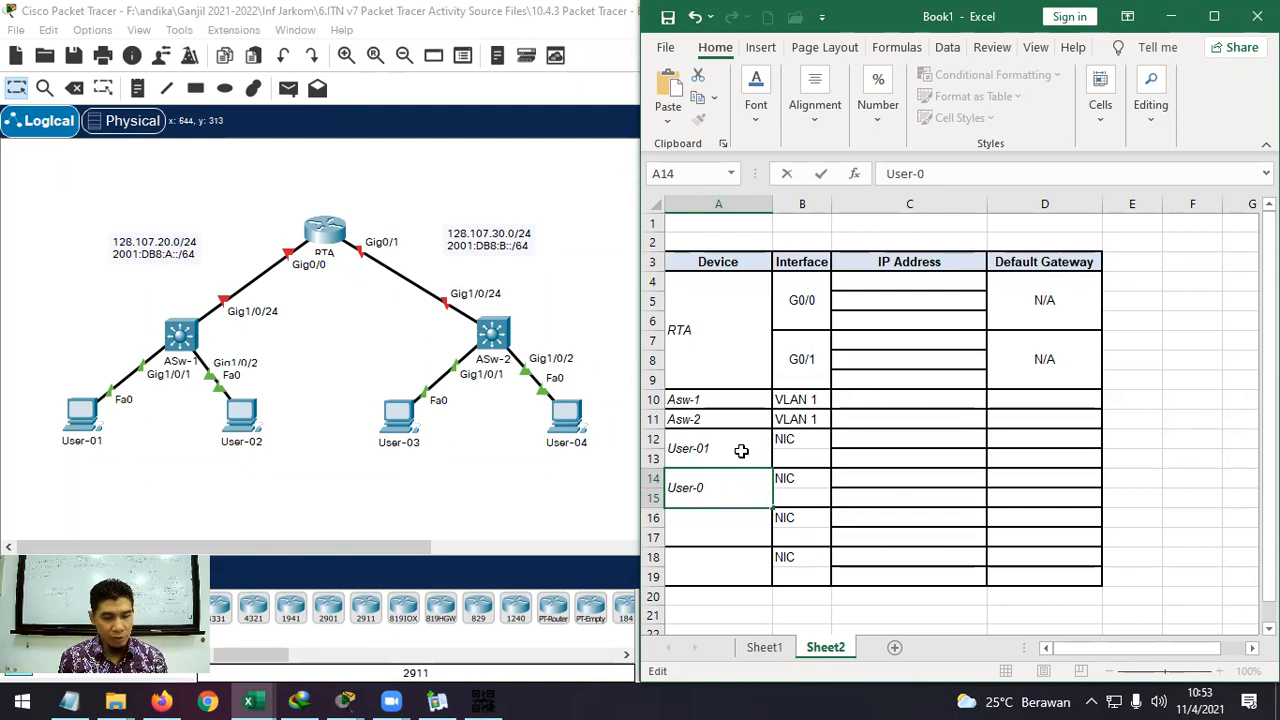
type("2")
key("Return")
Enter User-03 in A16 and User-04 in A18.
type("u")
key("BackSpace")
type("User")
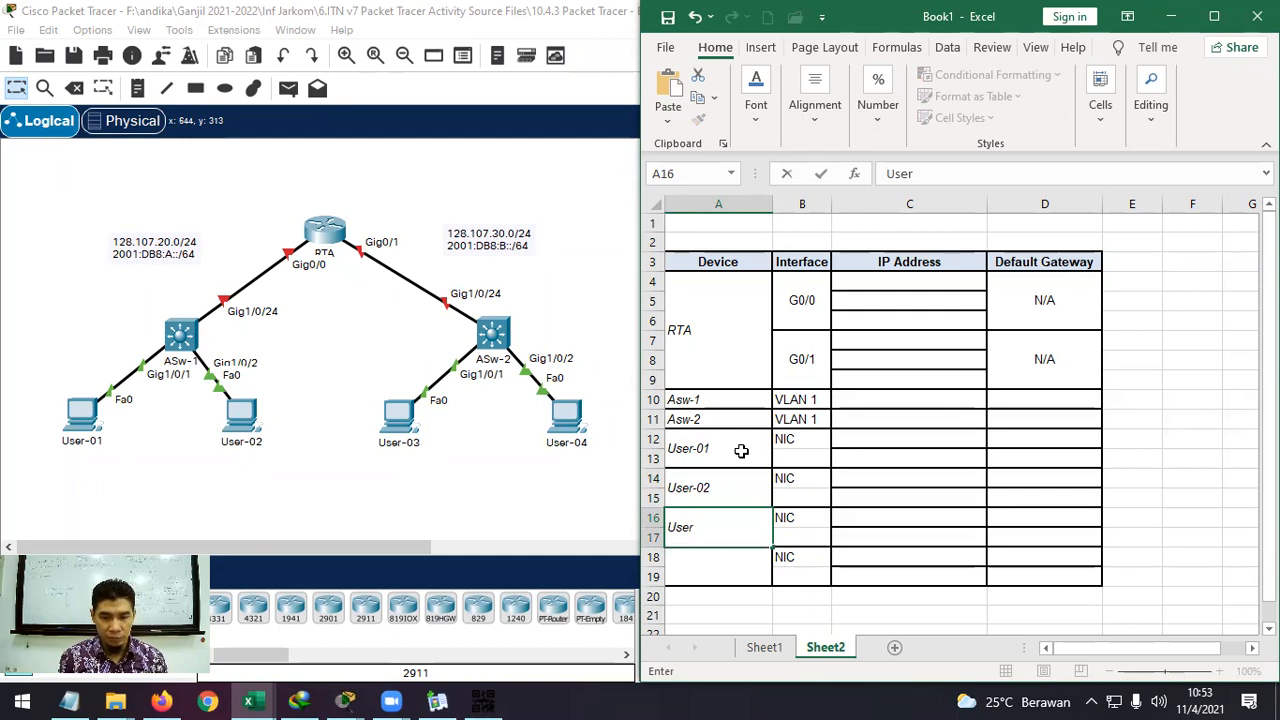
type("-03")
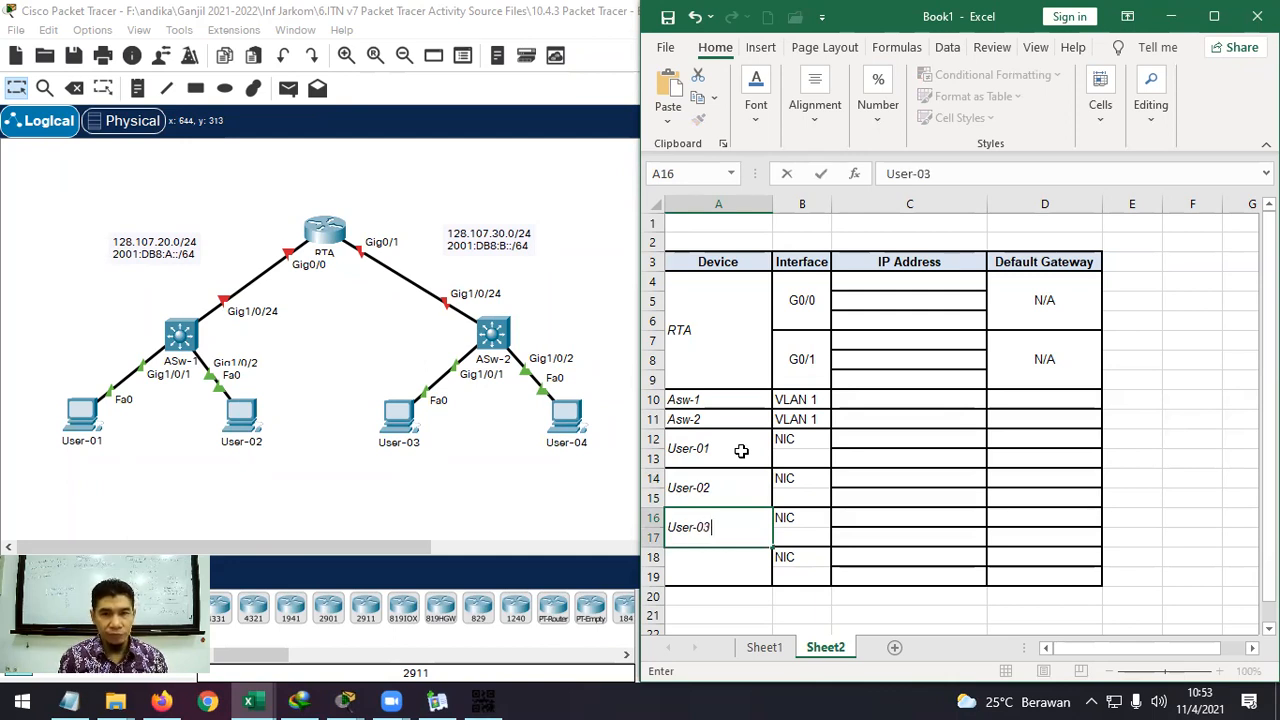
key("Return")
type("Use")
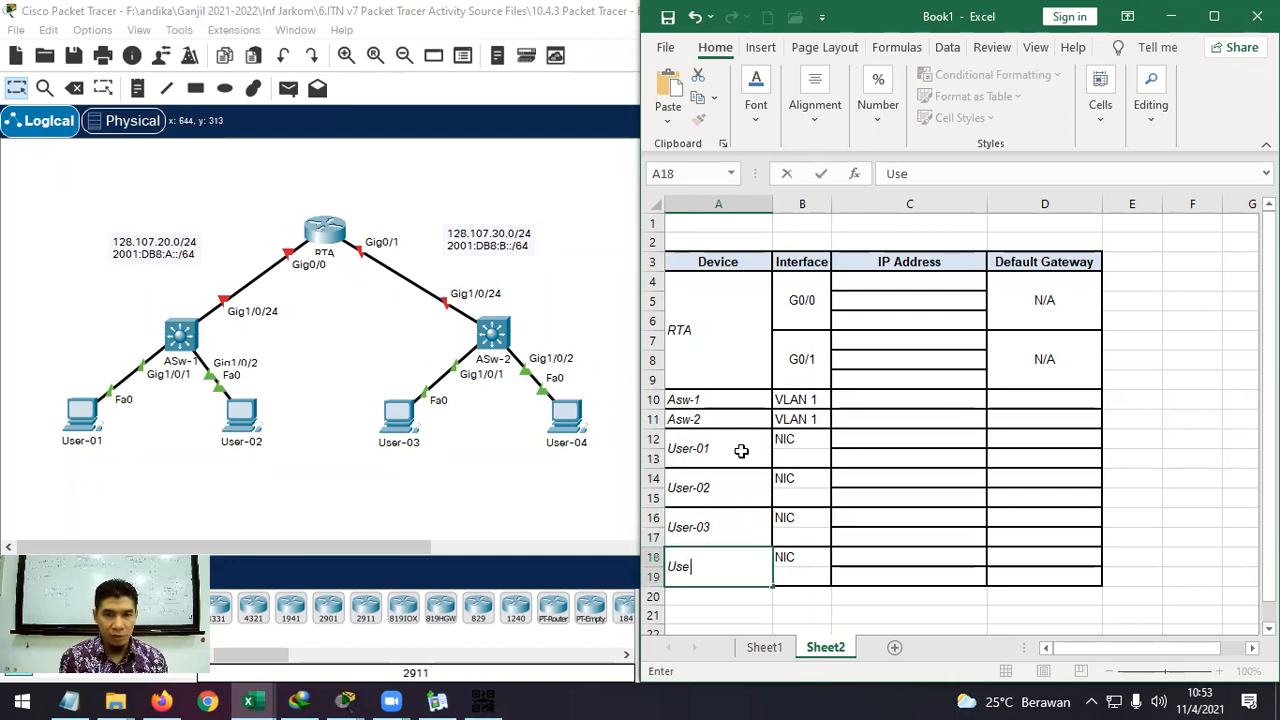
type("r-04")
key("Return")
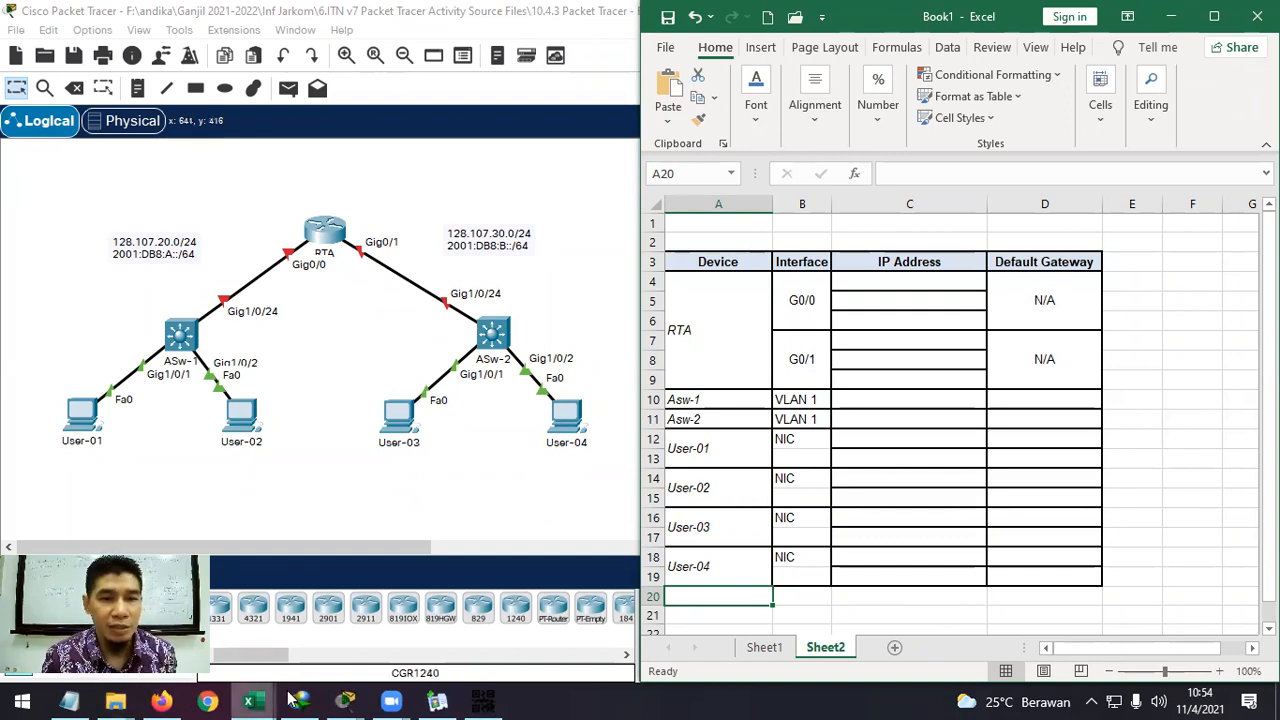
left_click(345, 700)
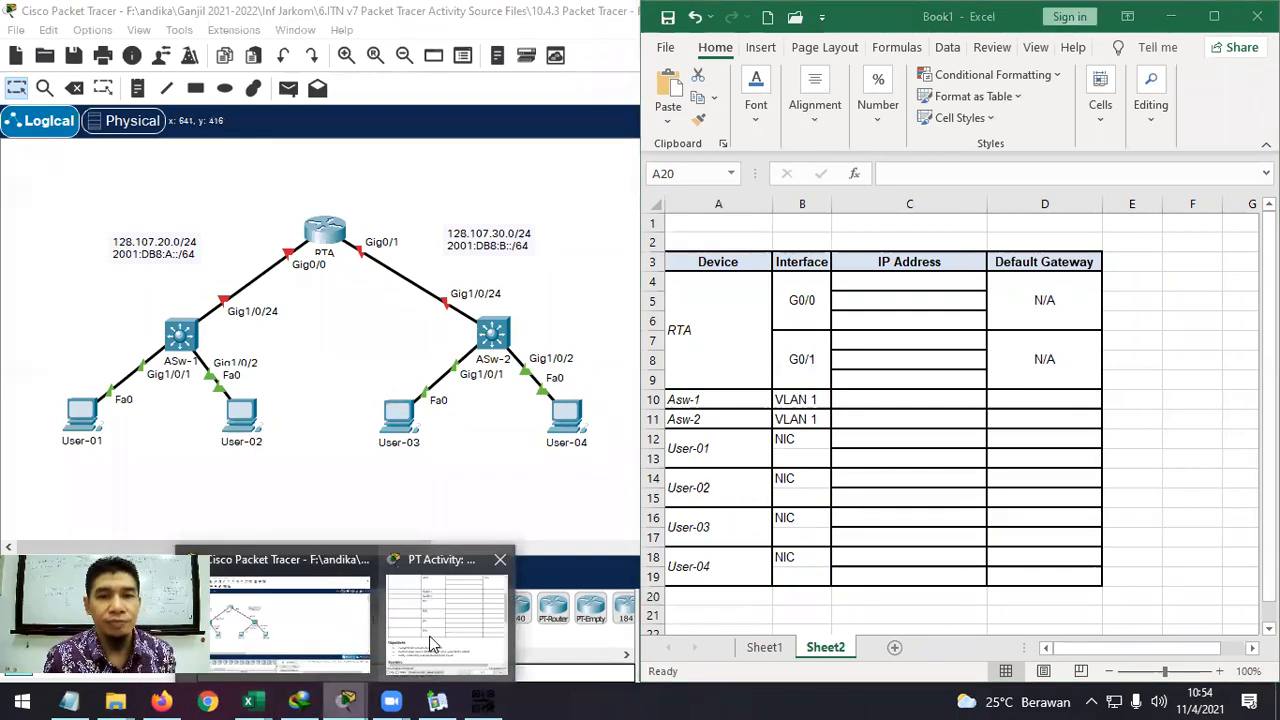
left_click(432, 643)
scroll(1022, 338, "down", 4)
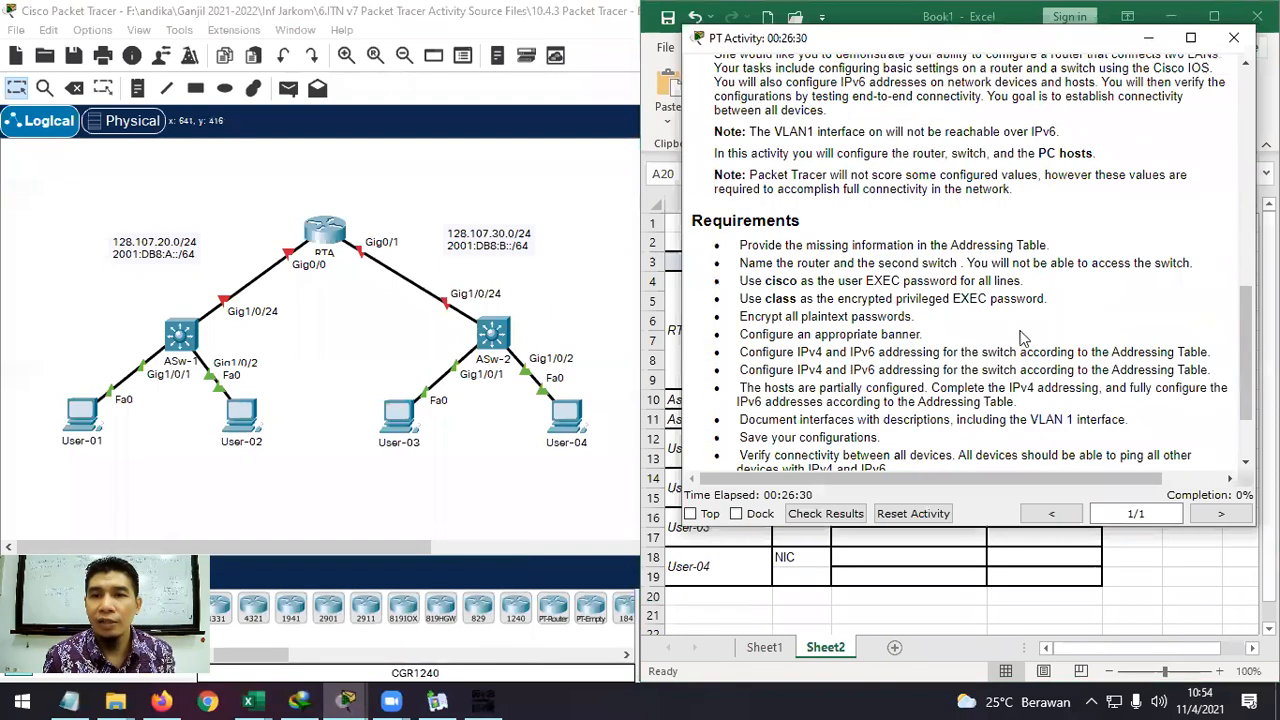
left_click_drag(739, 352, 878, 351)
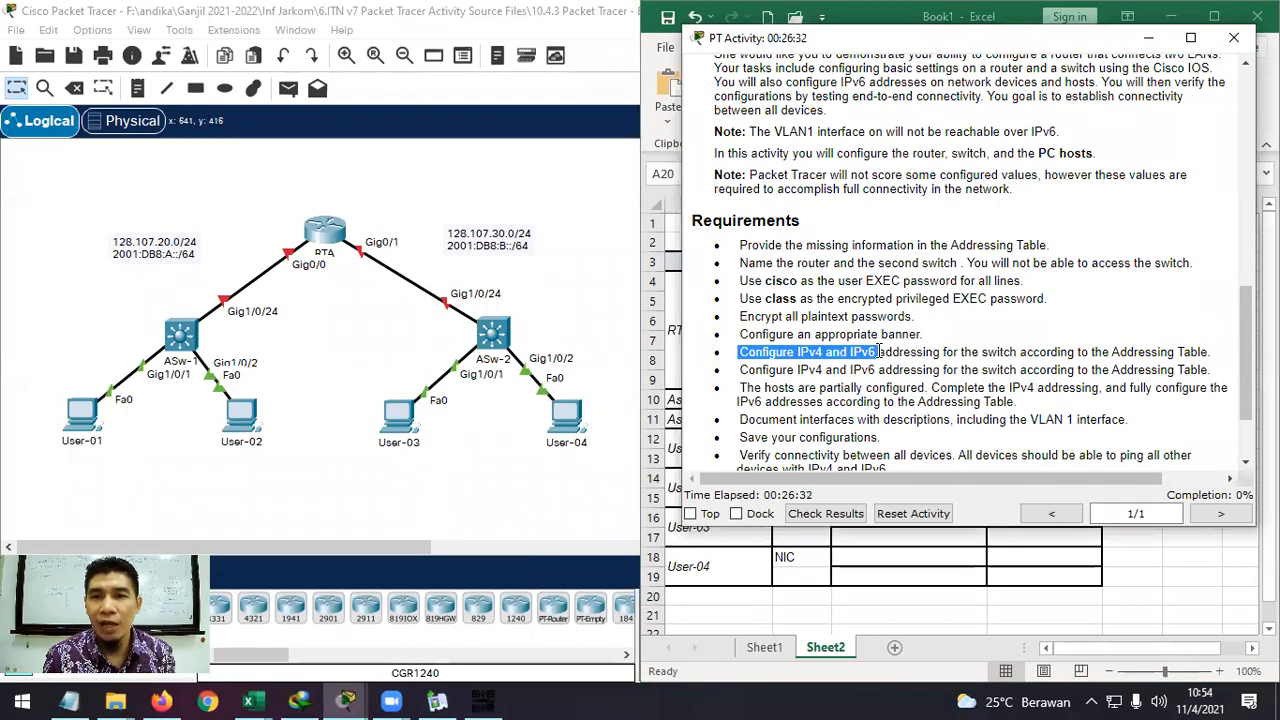
left_click(1148, 37)
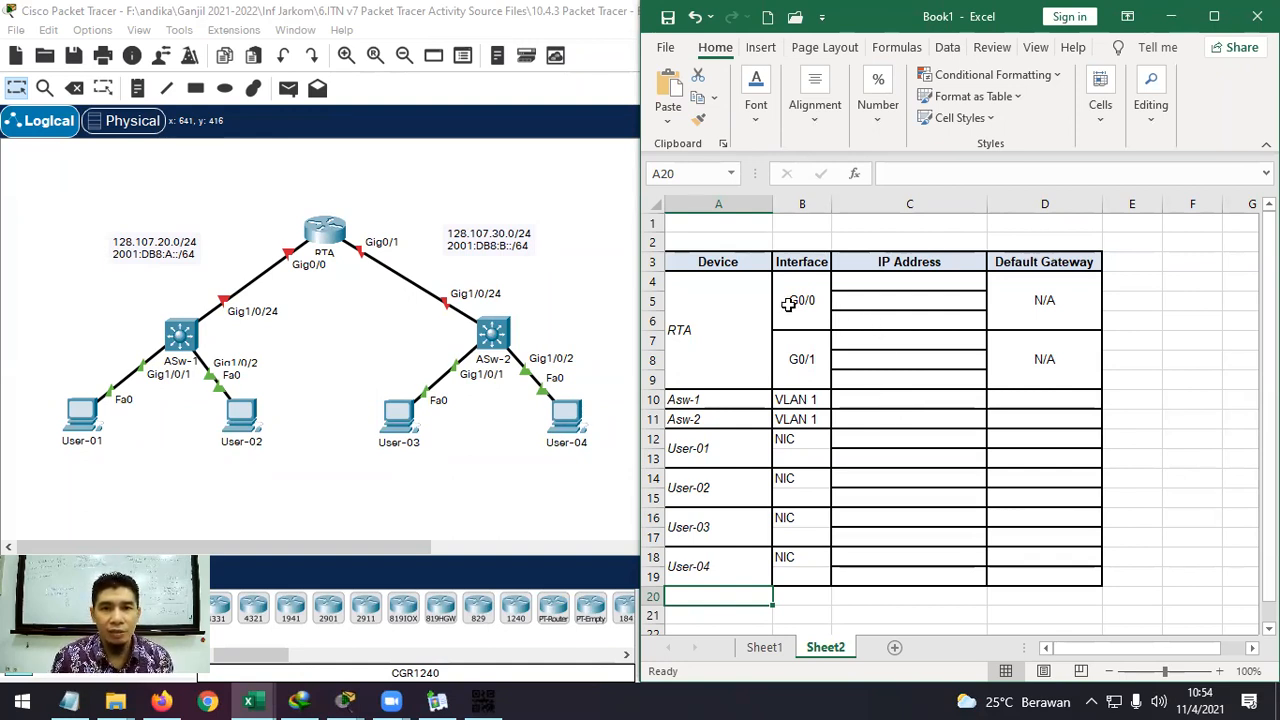
Arrange Packet Tracer and Excel side by side, with Packet Tracer full height and Excel enlarged.
left_click(340, 238)
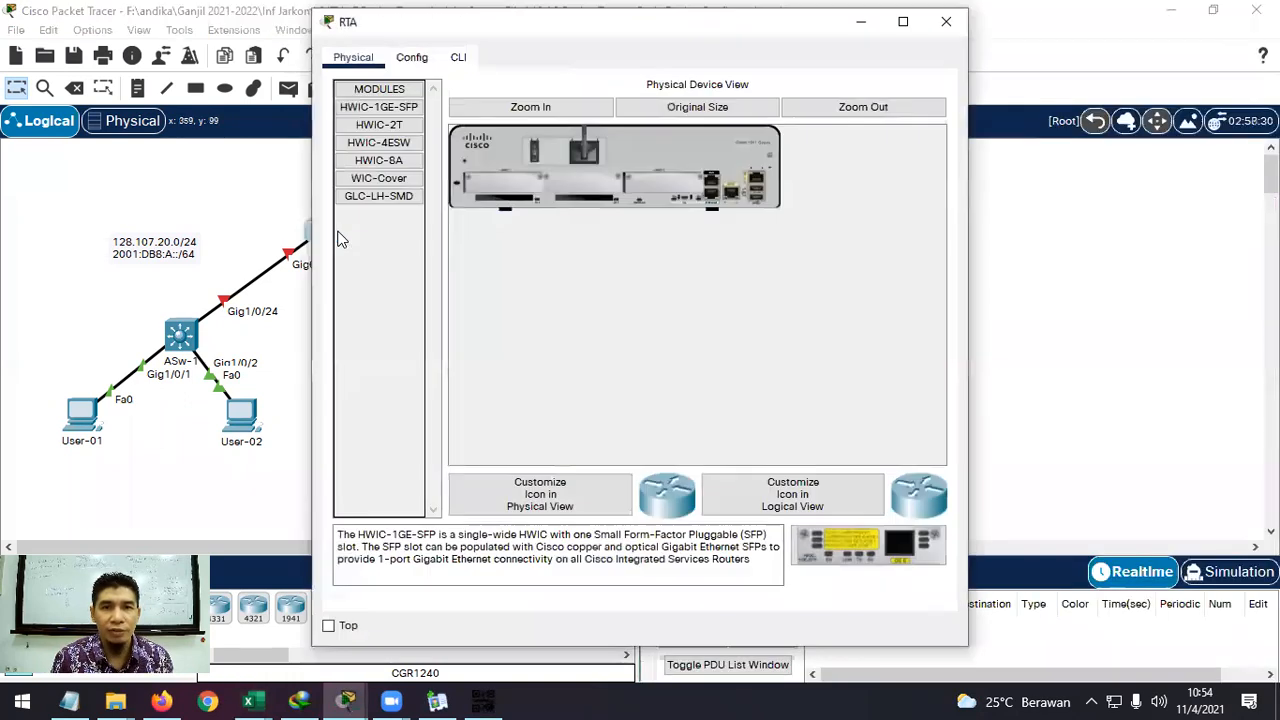
left_click(1068, 28)
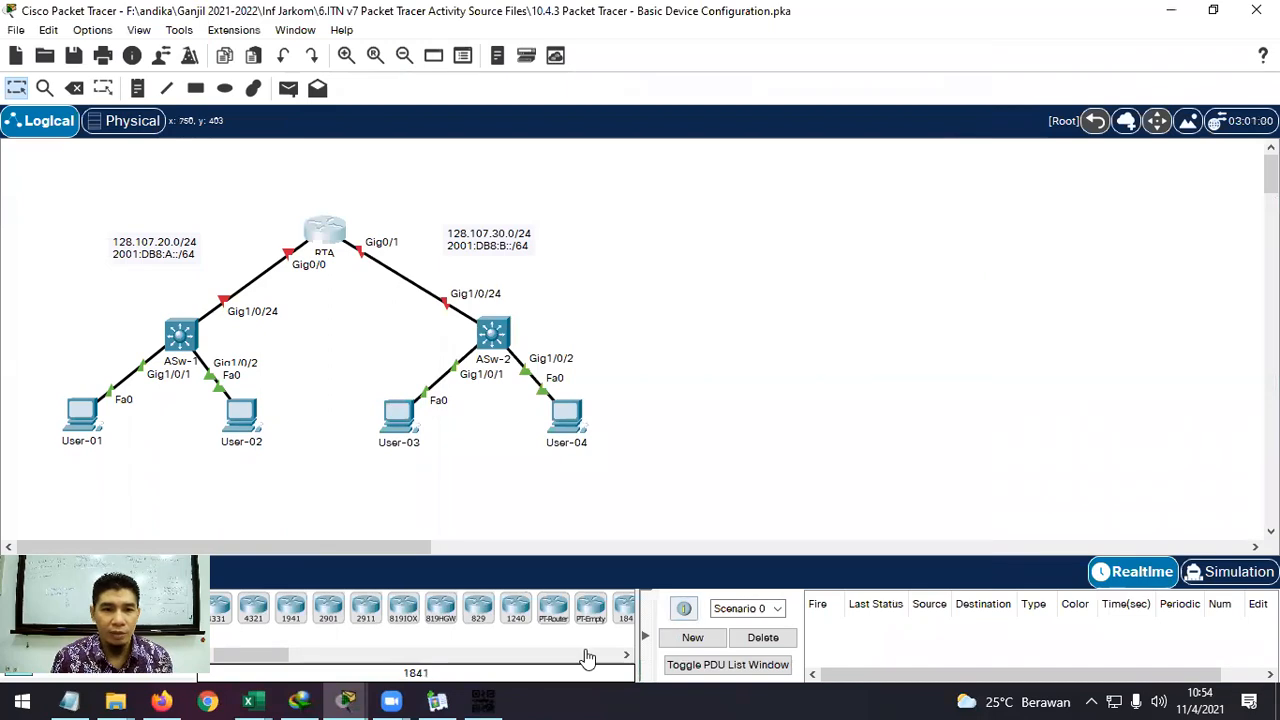
mouse_move(248, 701)
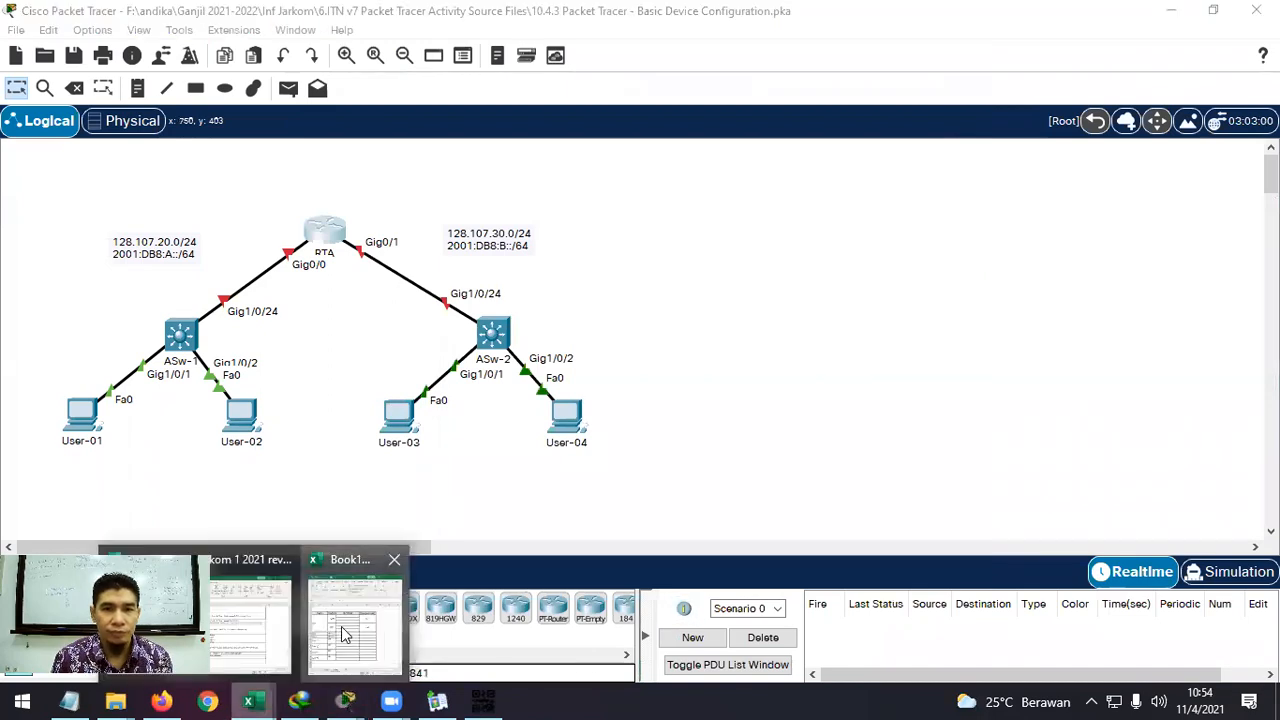
left_click(345, 638)
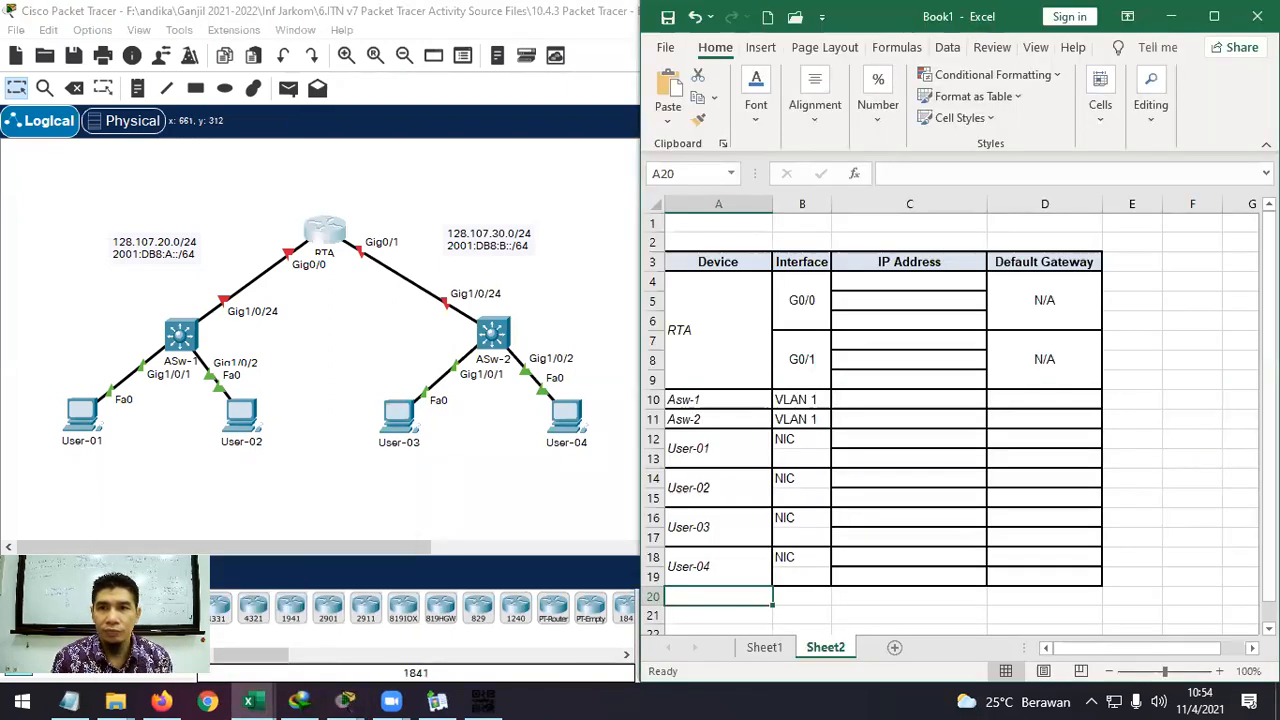
key("super+Up")
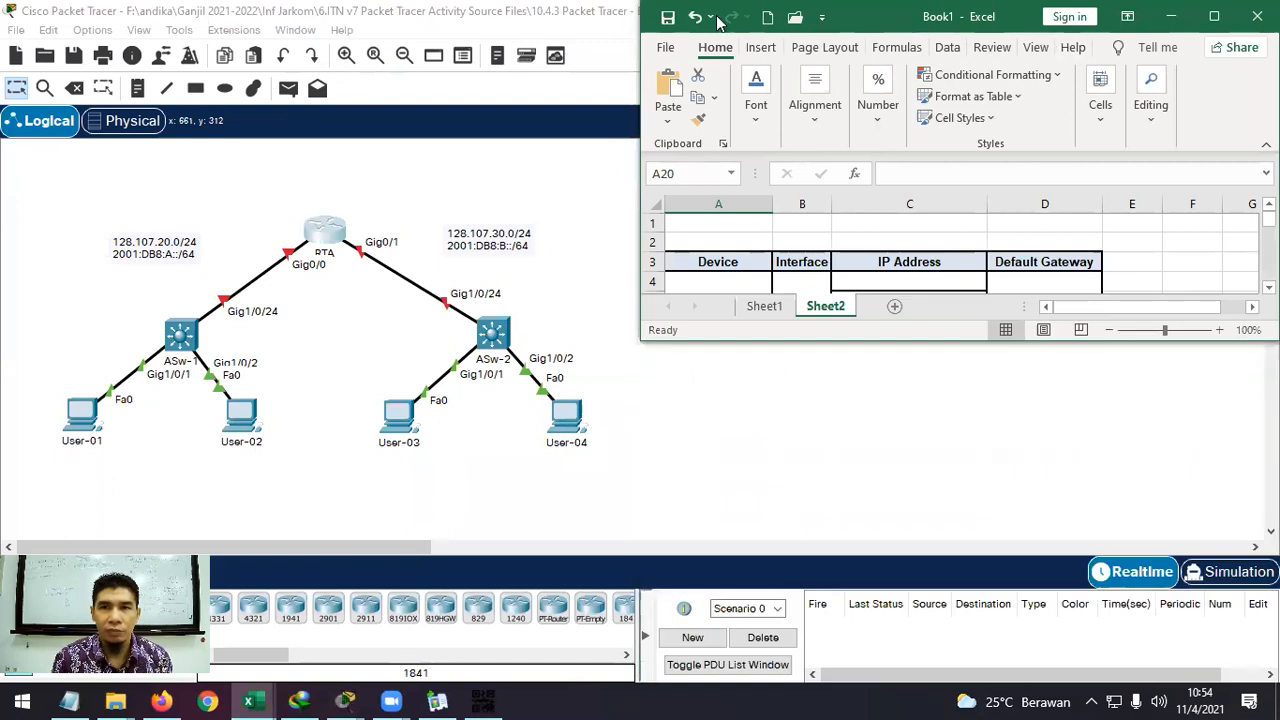
left_click(580, 16)
double_click(575, 18)
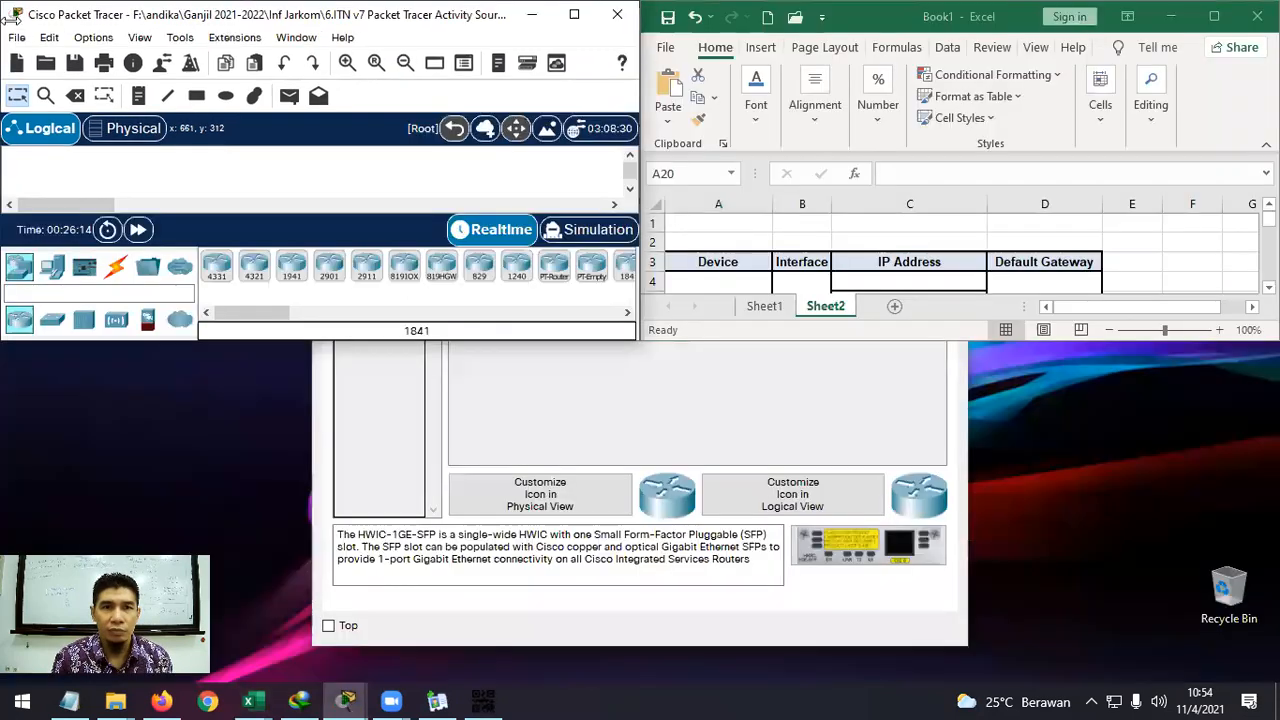
double_click(485, 343)
left_click_drag(1135, 340, 1086, 684)
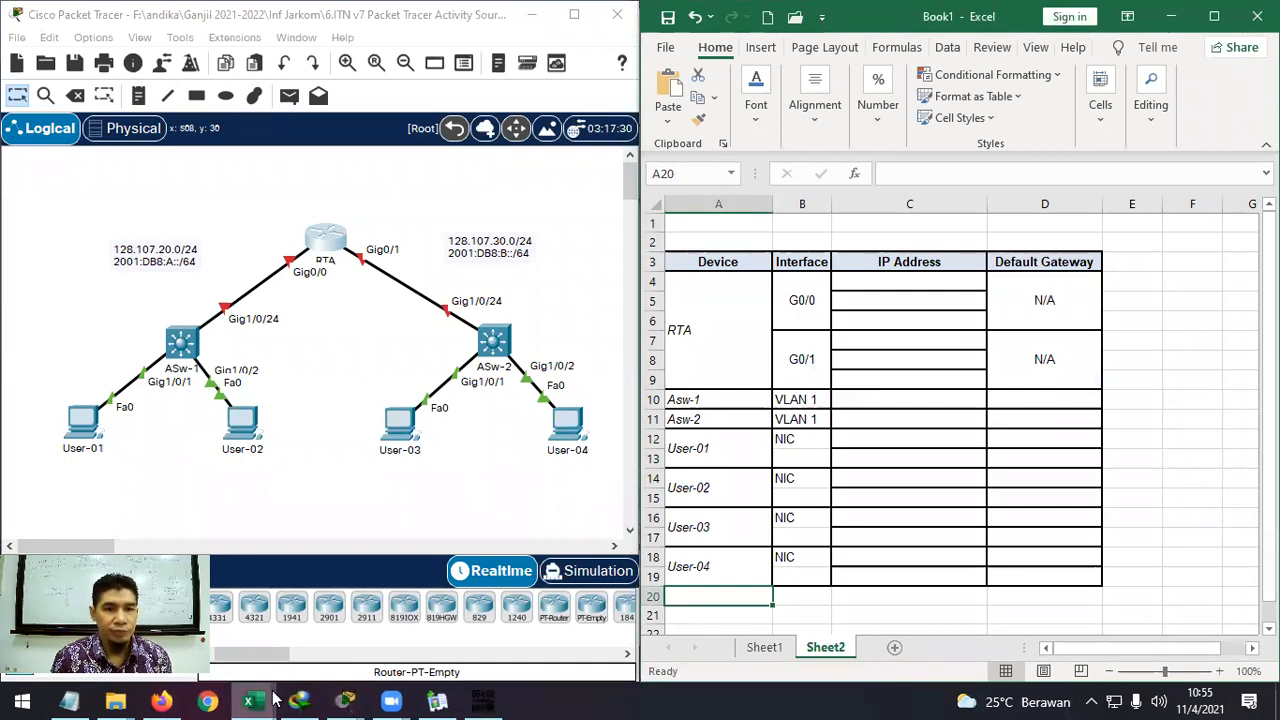
Bring back the RTA device window and move it to the right.
left_click(347, 700)
left_click(490, 628)
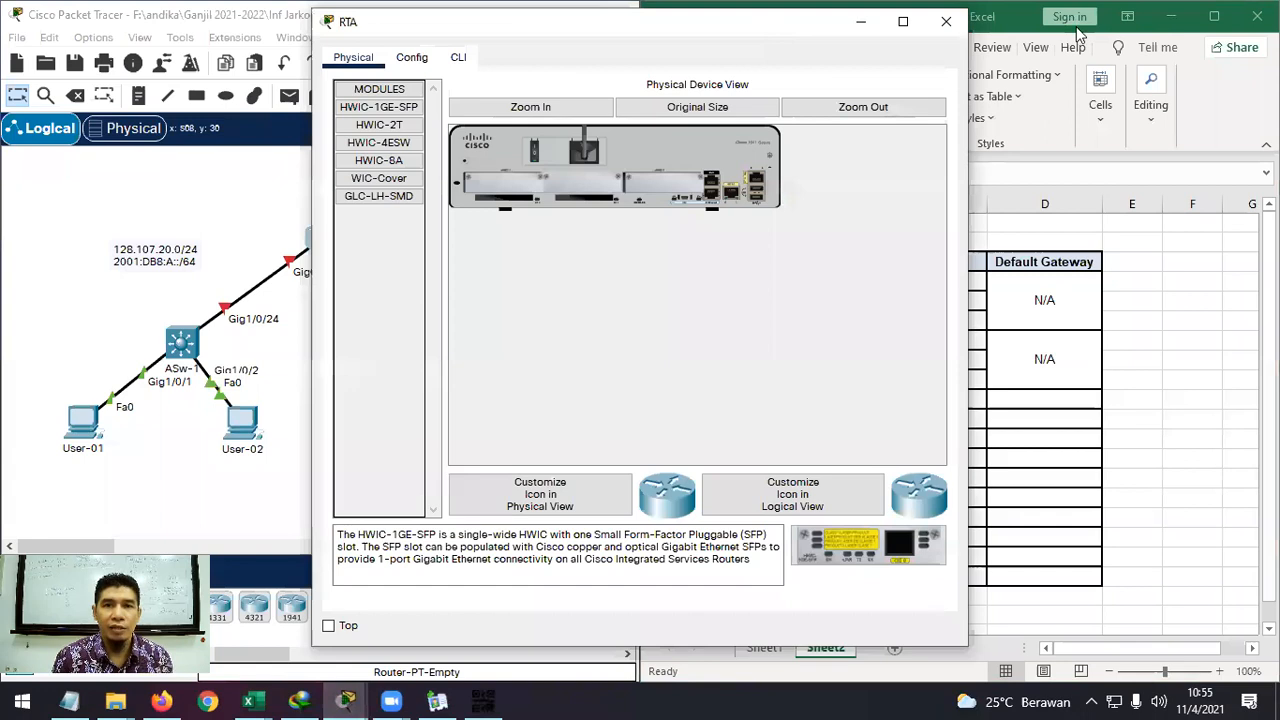
left_click_drag(836, 33, 1077, 28)
In RTA's CLI, enter privileged mode and run show ip interface brief.
left_click(711, 55)
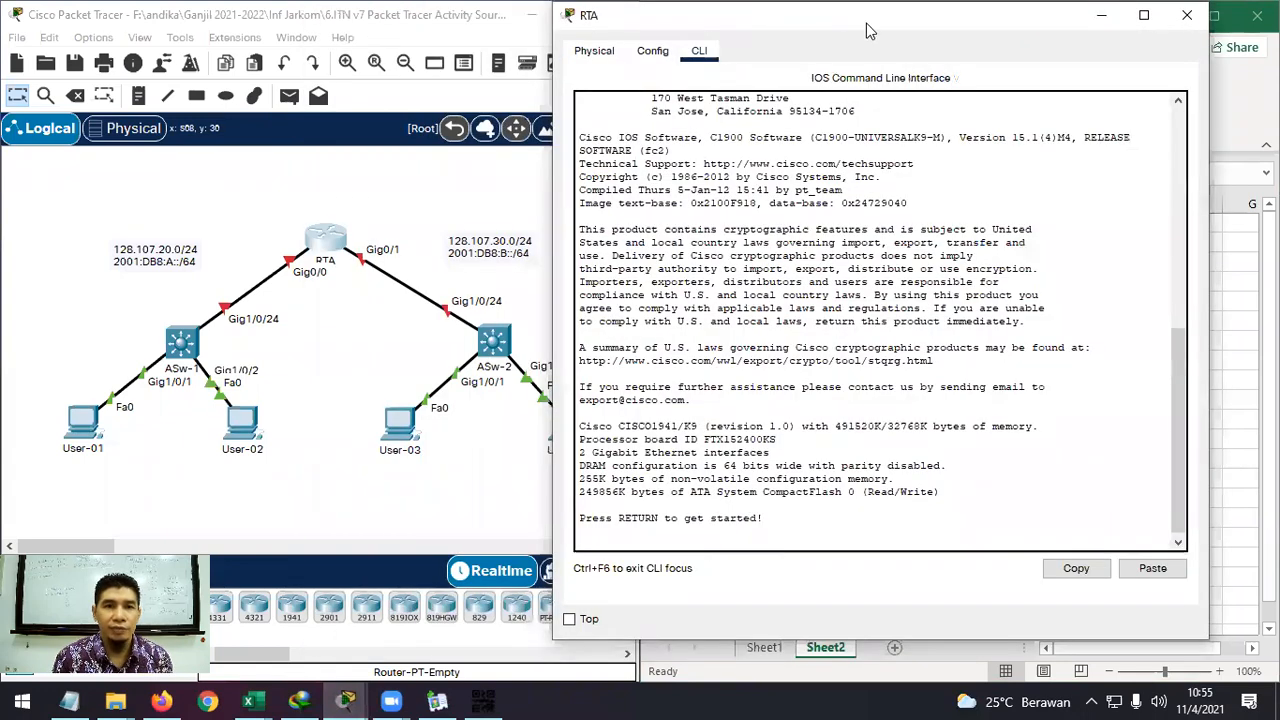
left_click(845, 538)
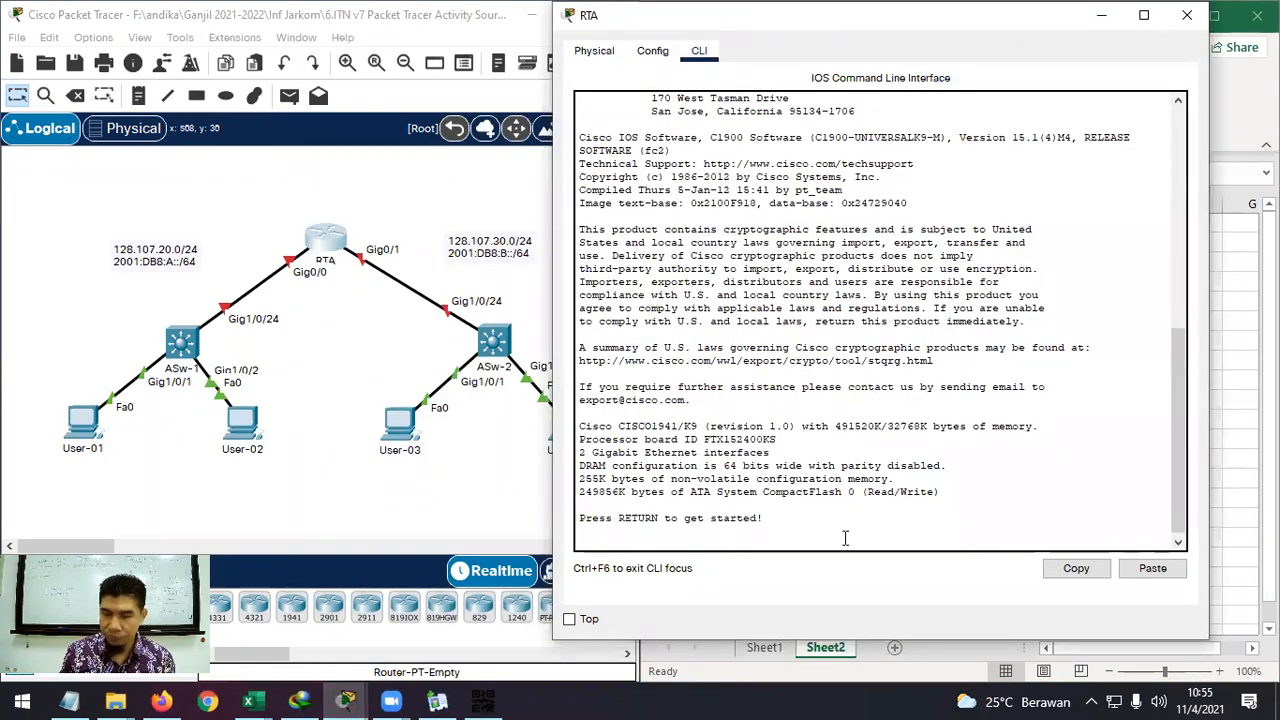
key("Return")
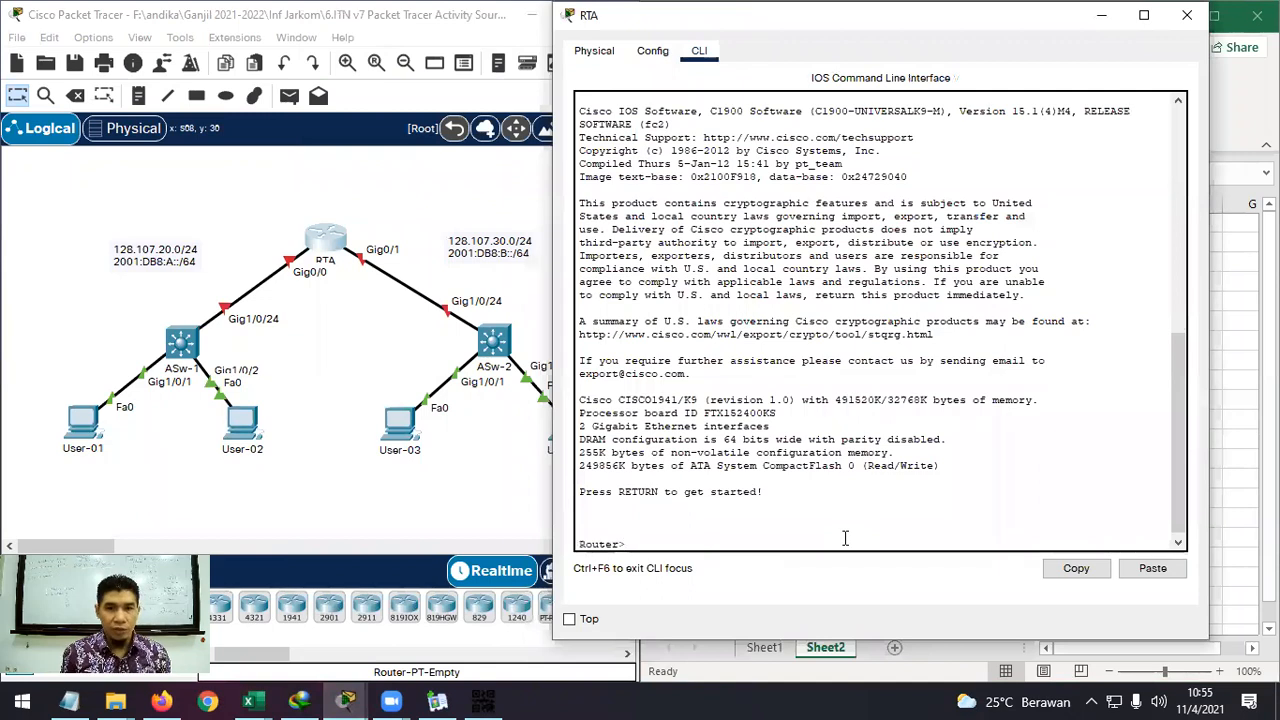
type("en")
key("Return")
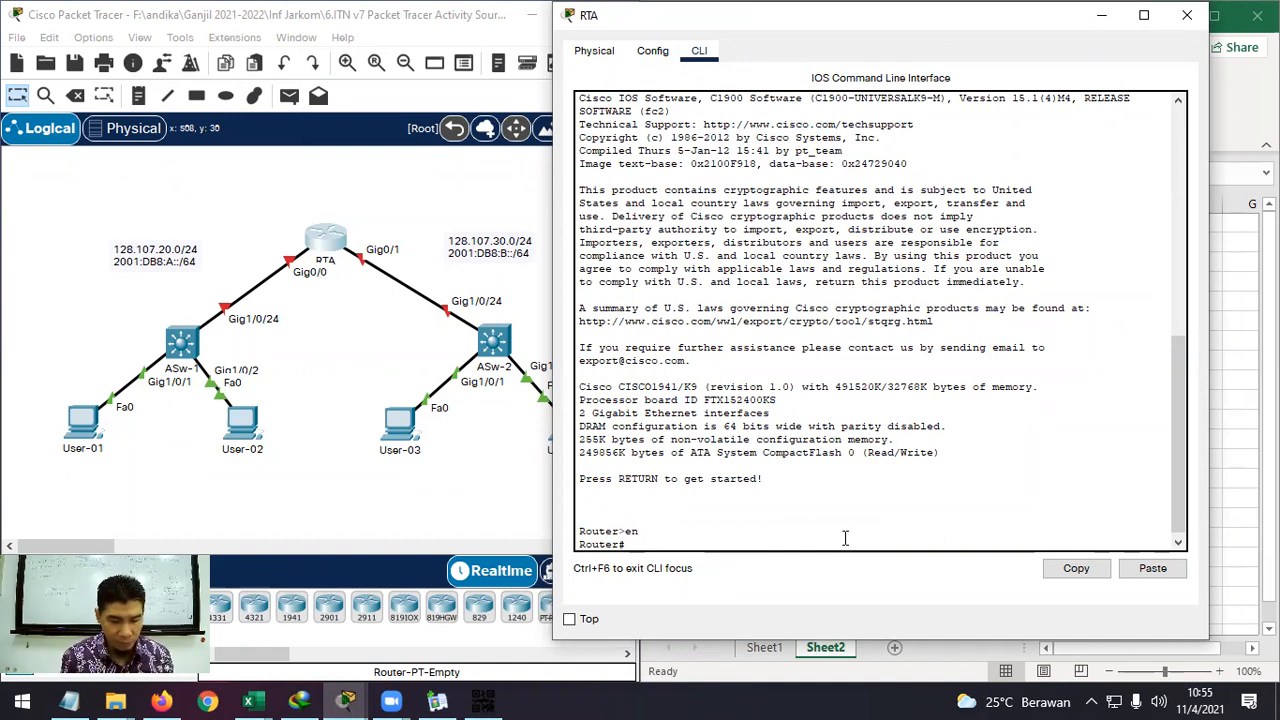
type("ip")
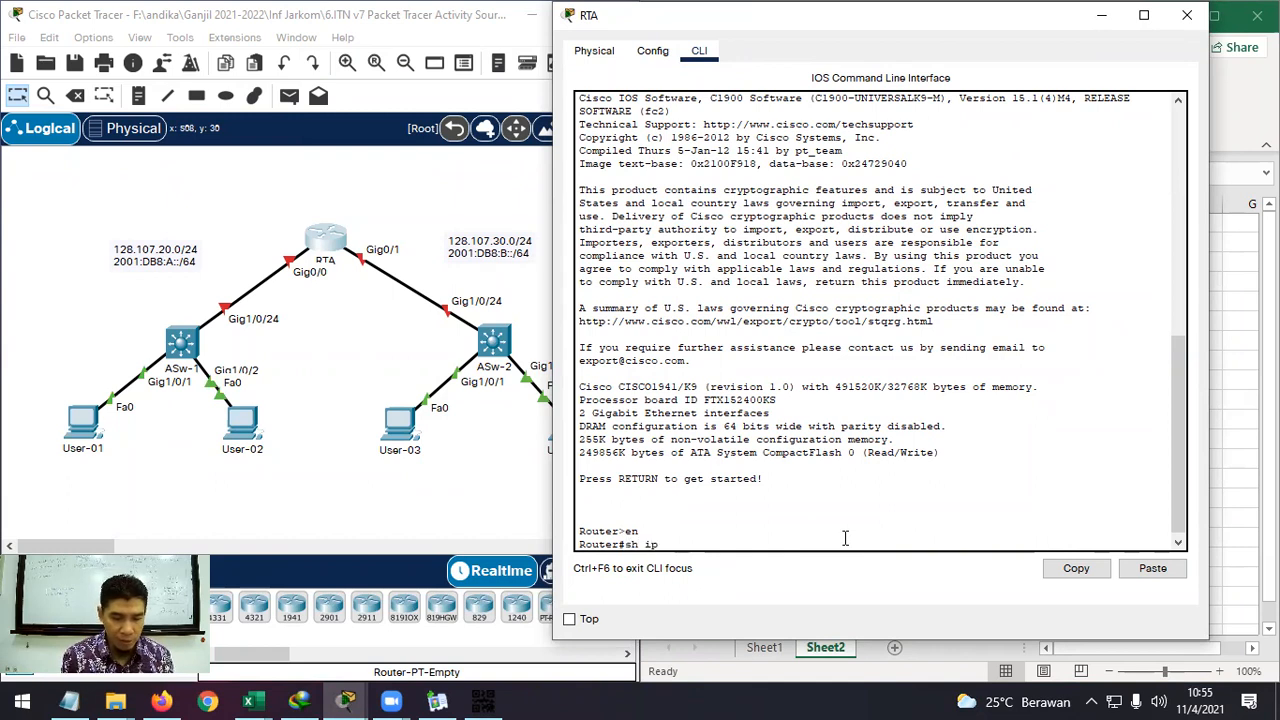
type(" ine")
key("Tab")
type("bri")
key("Tab")
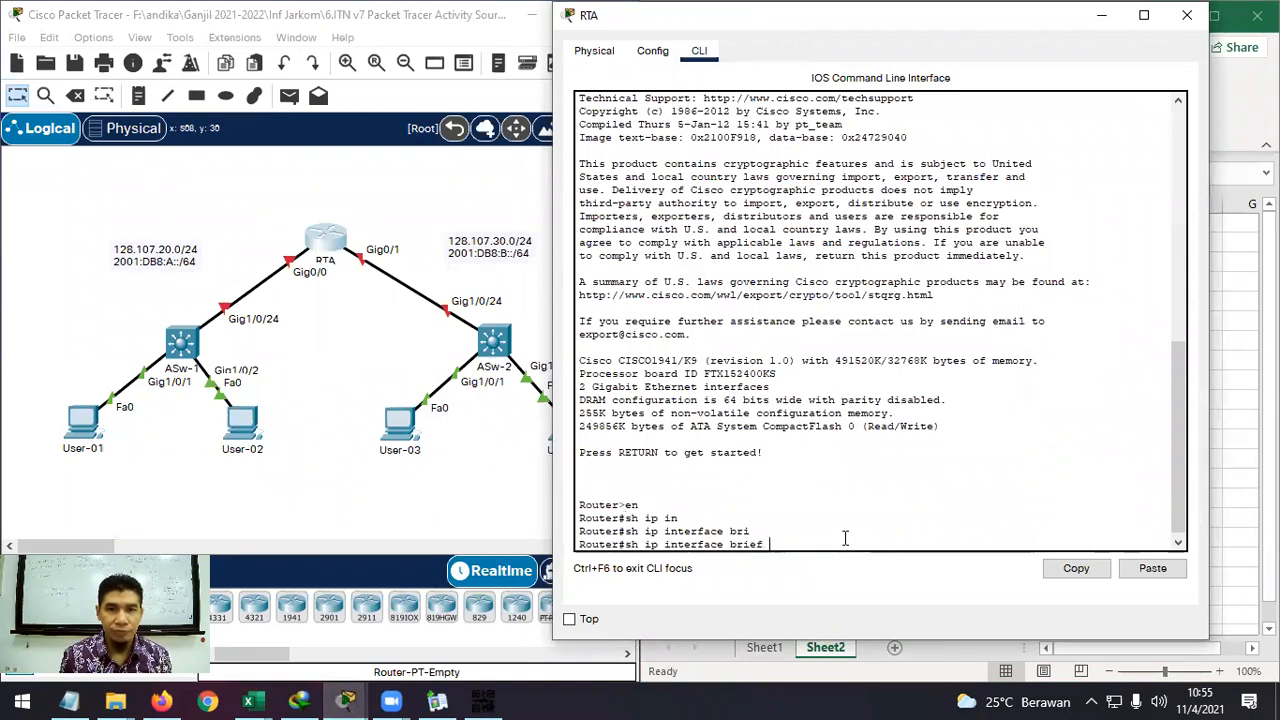
key("Return")
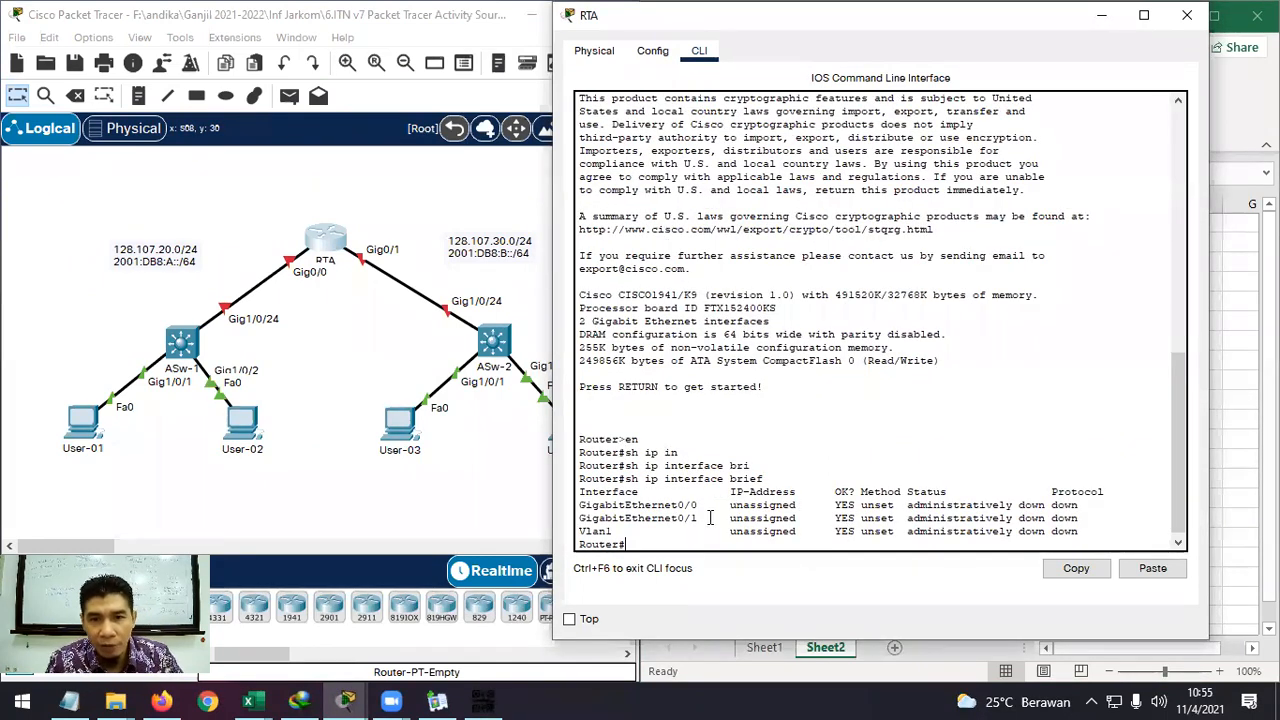
Review the unassigned G0/0 and G0/1 interfaces beside Excel, then close the RTA window.
left_click_drag(698, 505, 632, 506)
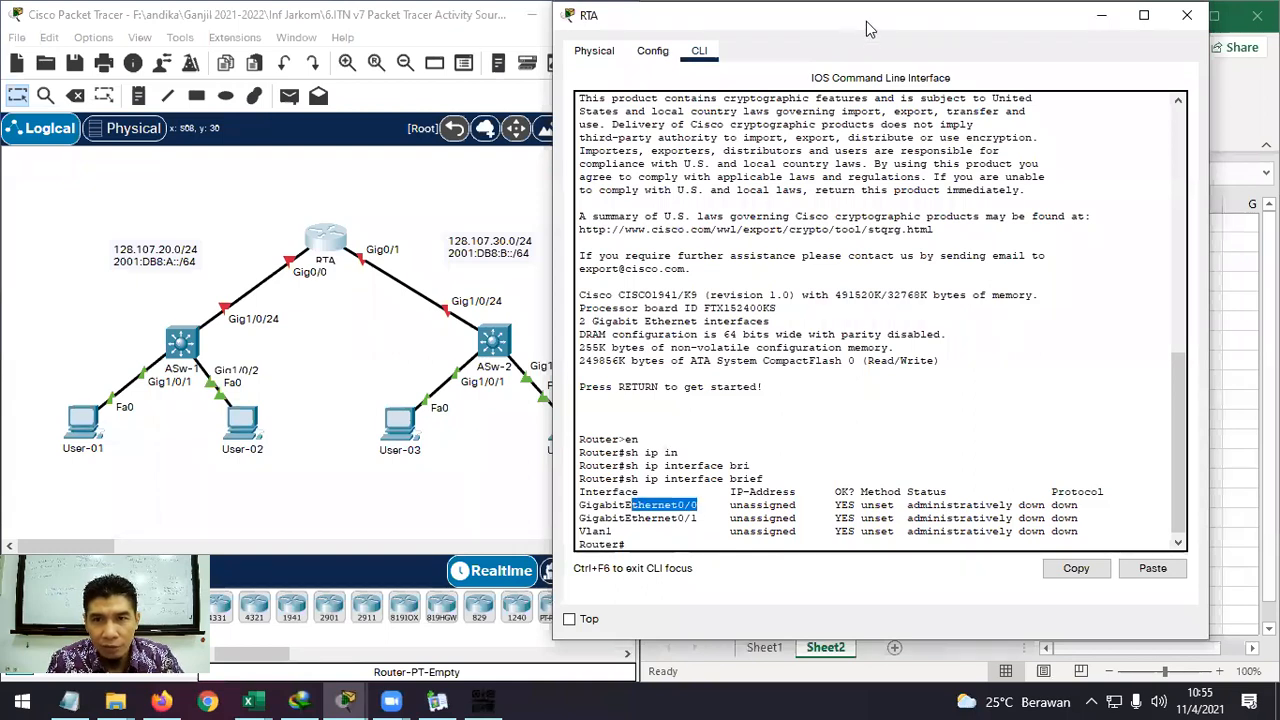
left_click_drag(838, 23, 388, 34)
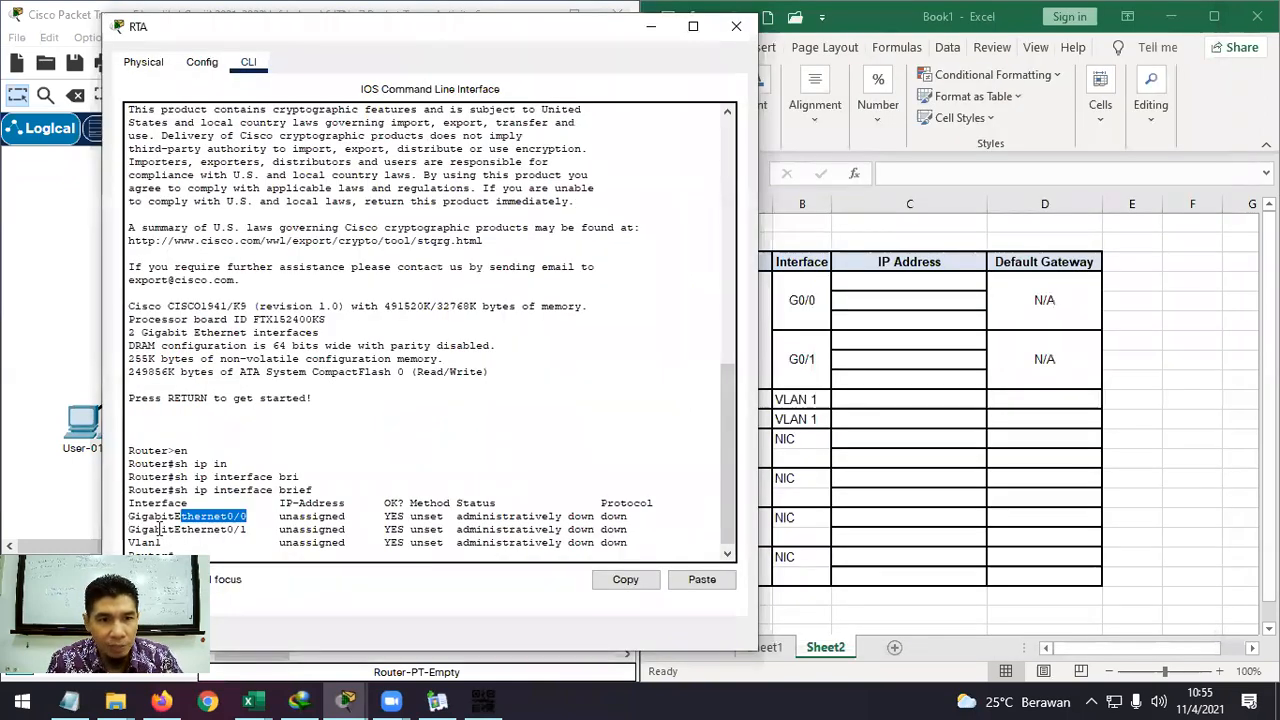
left_click_drag(128, 529, 247, 530)
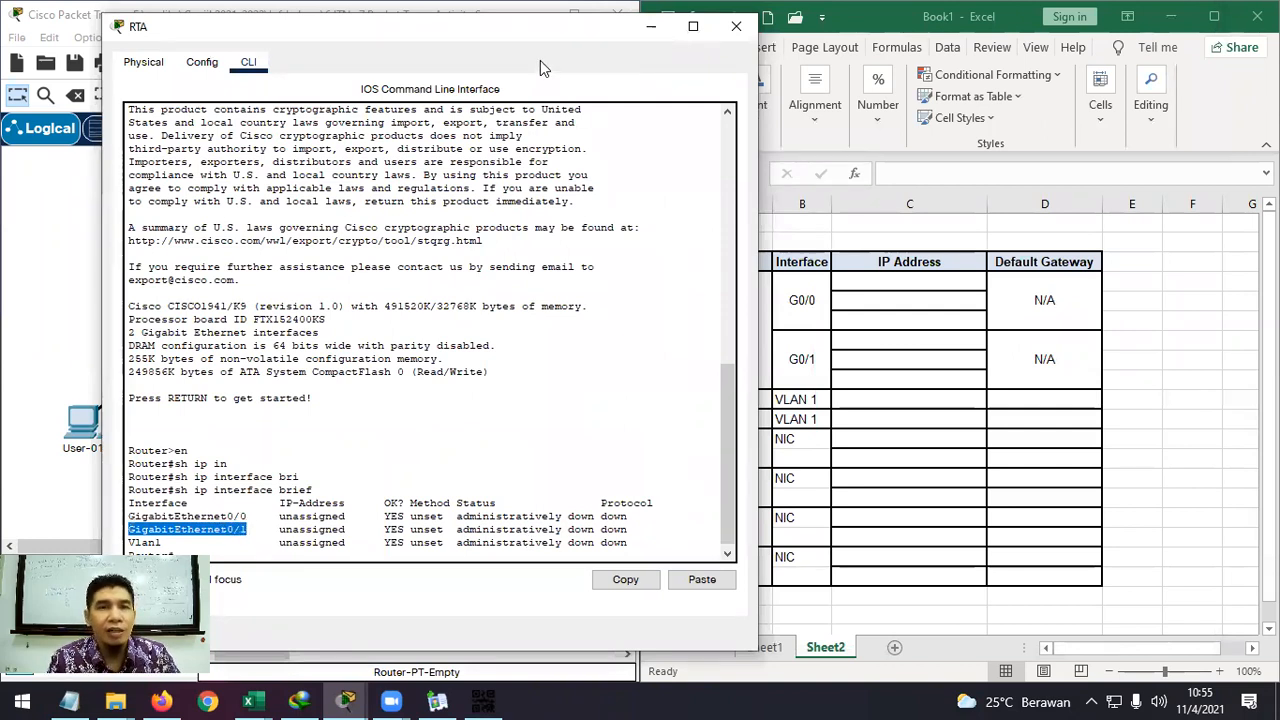
left_click_drag(535, 28, 601, 26)
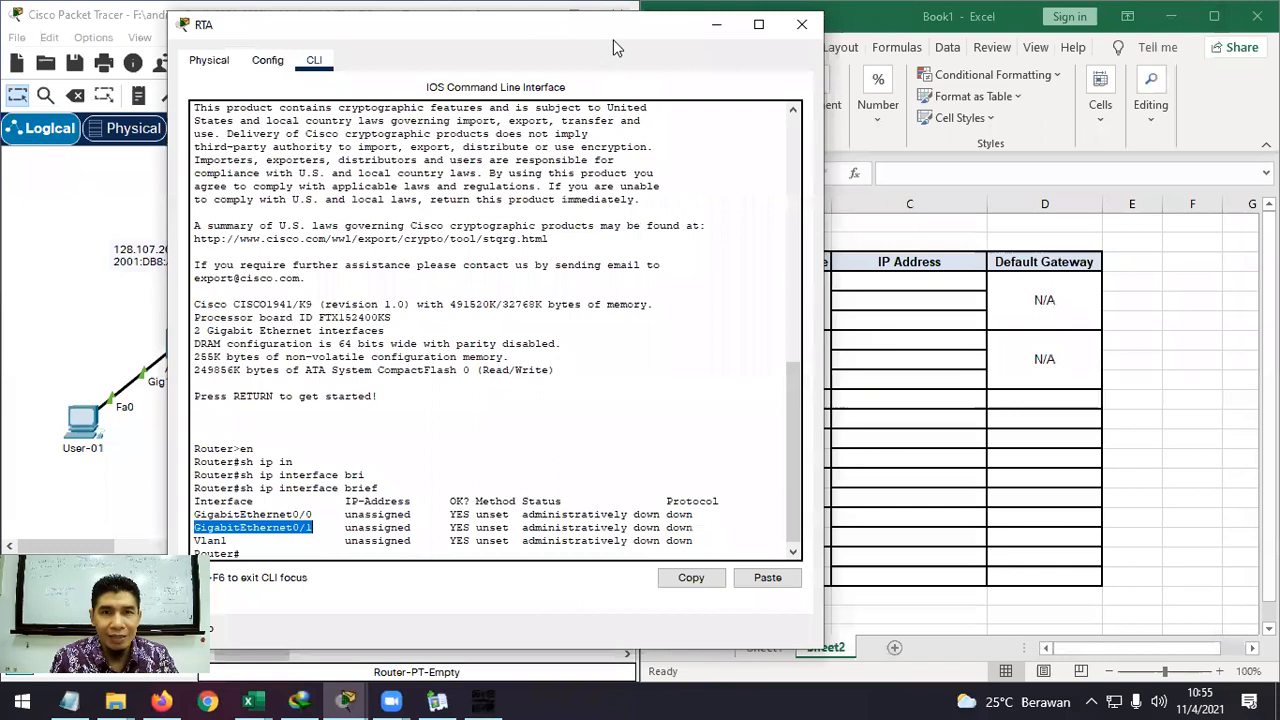
left_click_drag(609, 30, 492, 27)
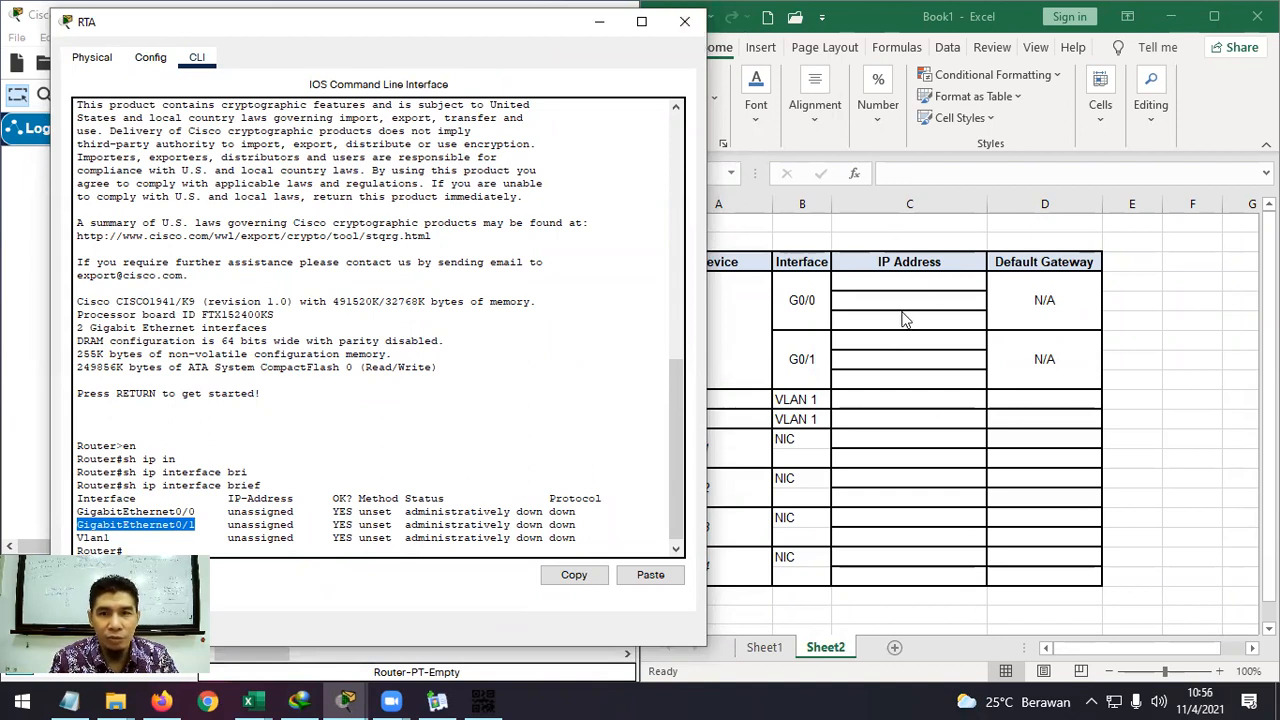
left_click(685, 21)
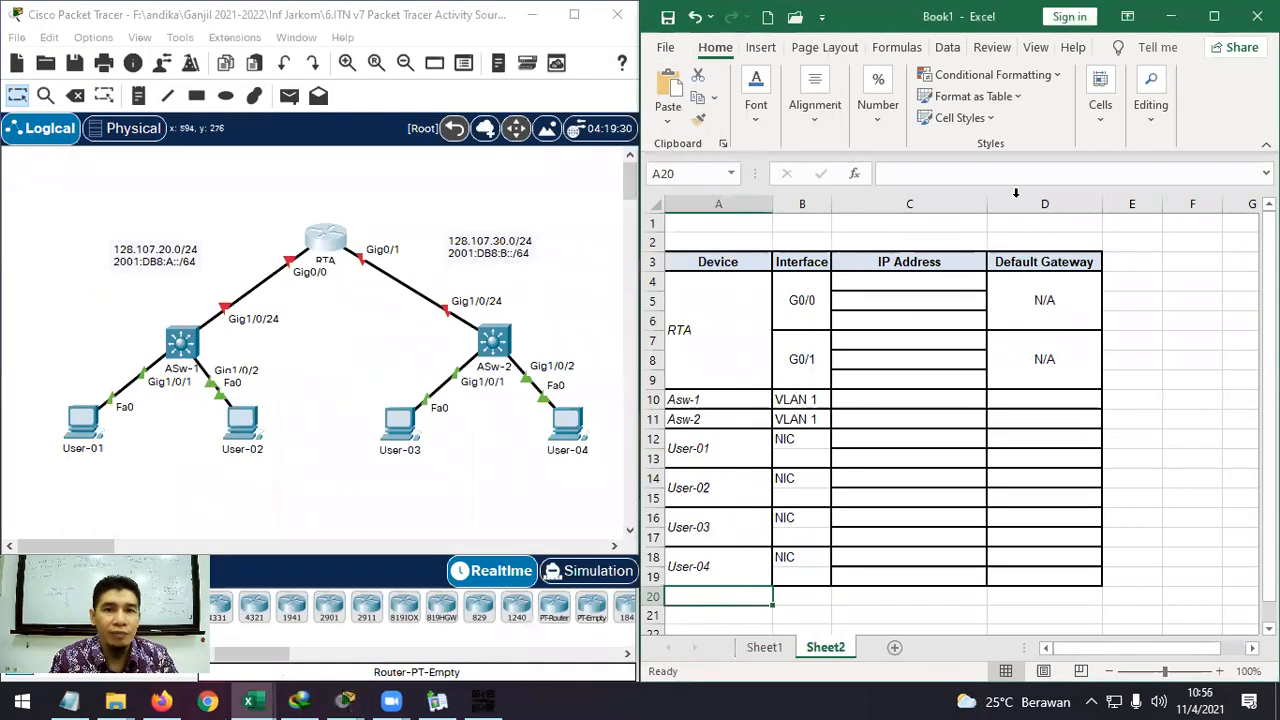
Select the Asw-1 row and try opening ASw-1, dismissing the Interface Locked notice.
left_click(720, 402)
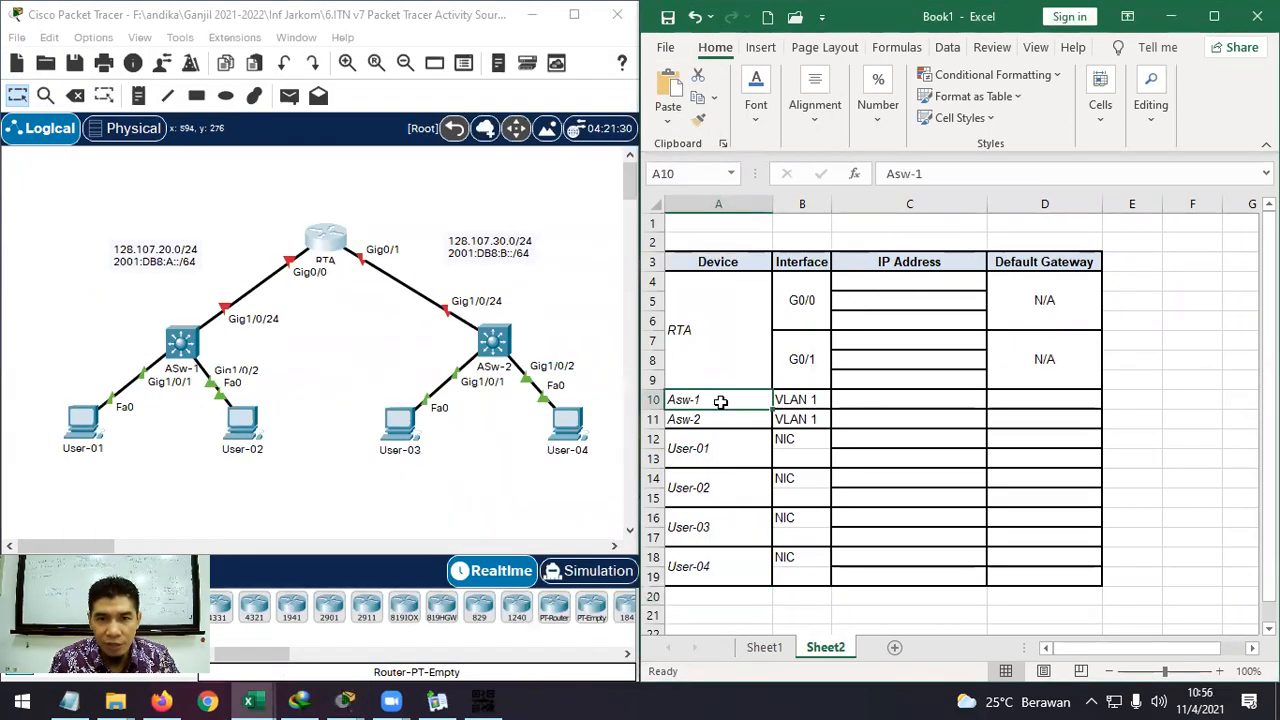
left_click(186, 344)
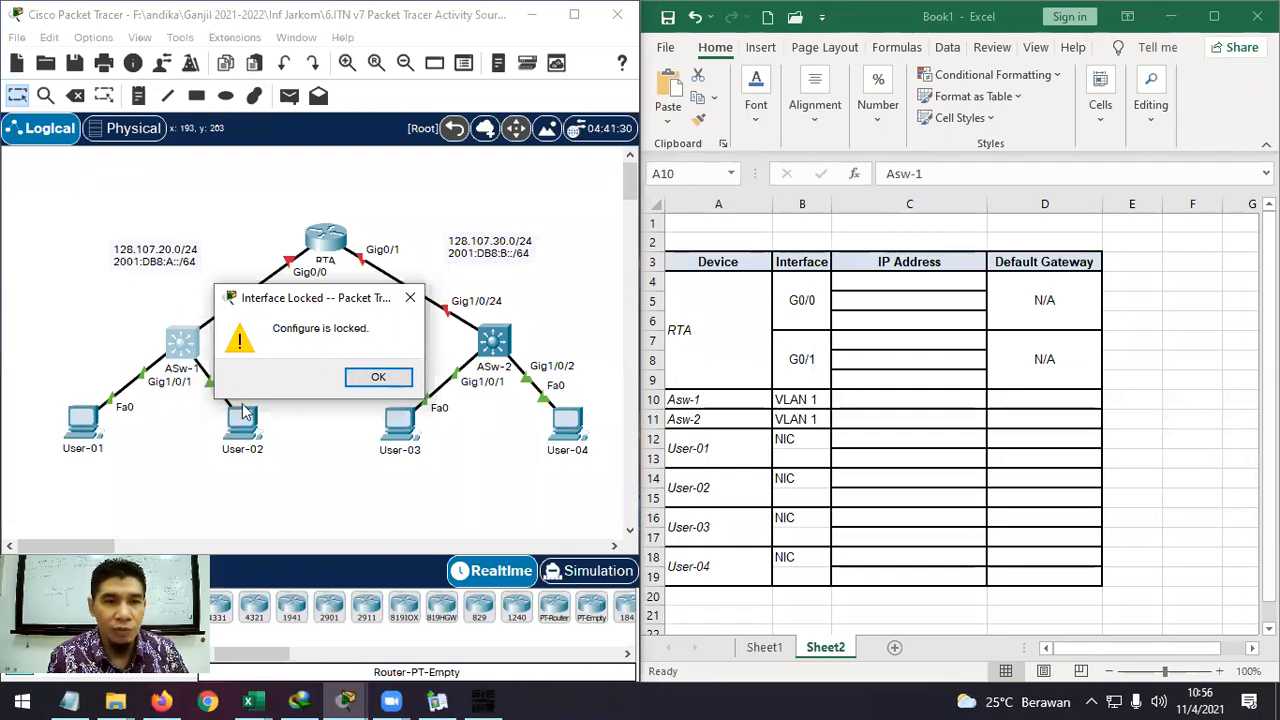
left_click(382, 377)
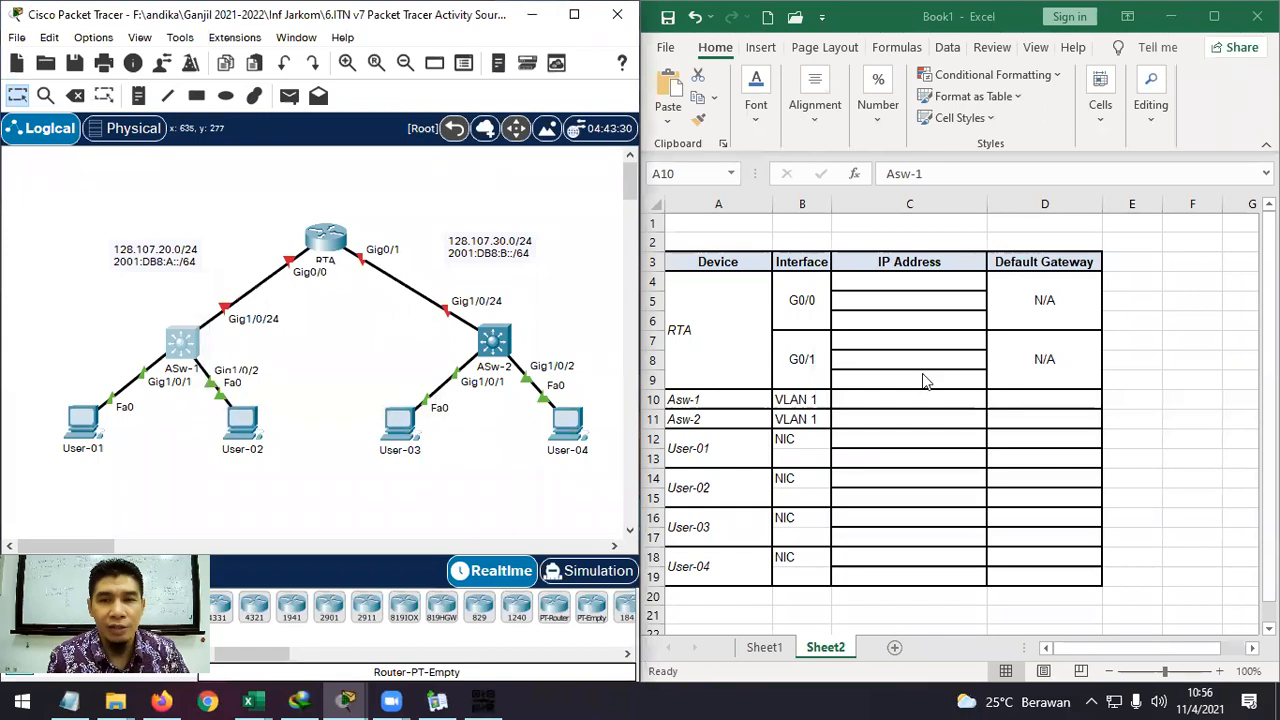
Select the Asw-2 row in Excel and open the ASw-2 switch window.
left_click(897, 406)
left_click(718, 421)
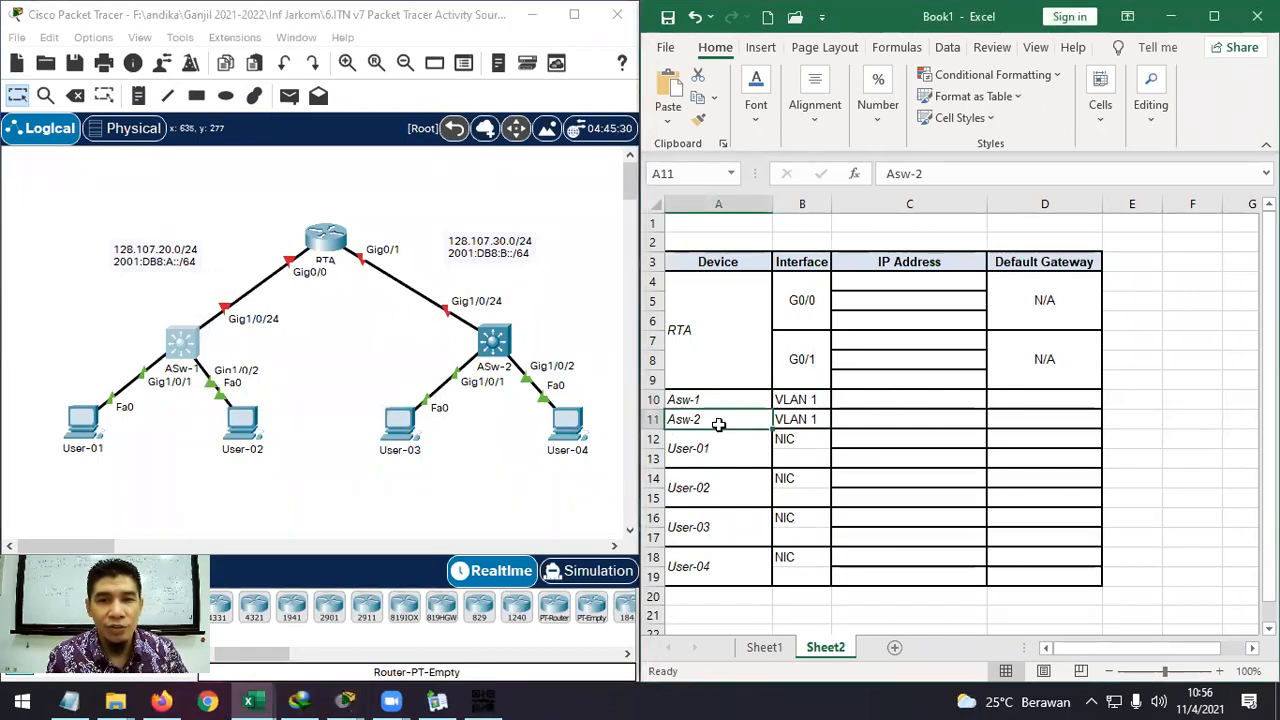
left_click(492, 342)
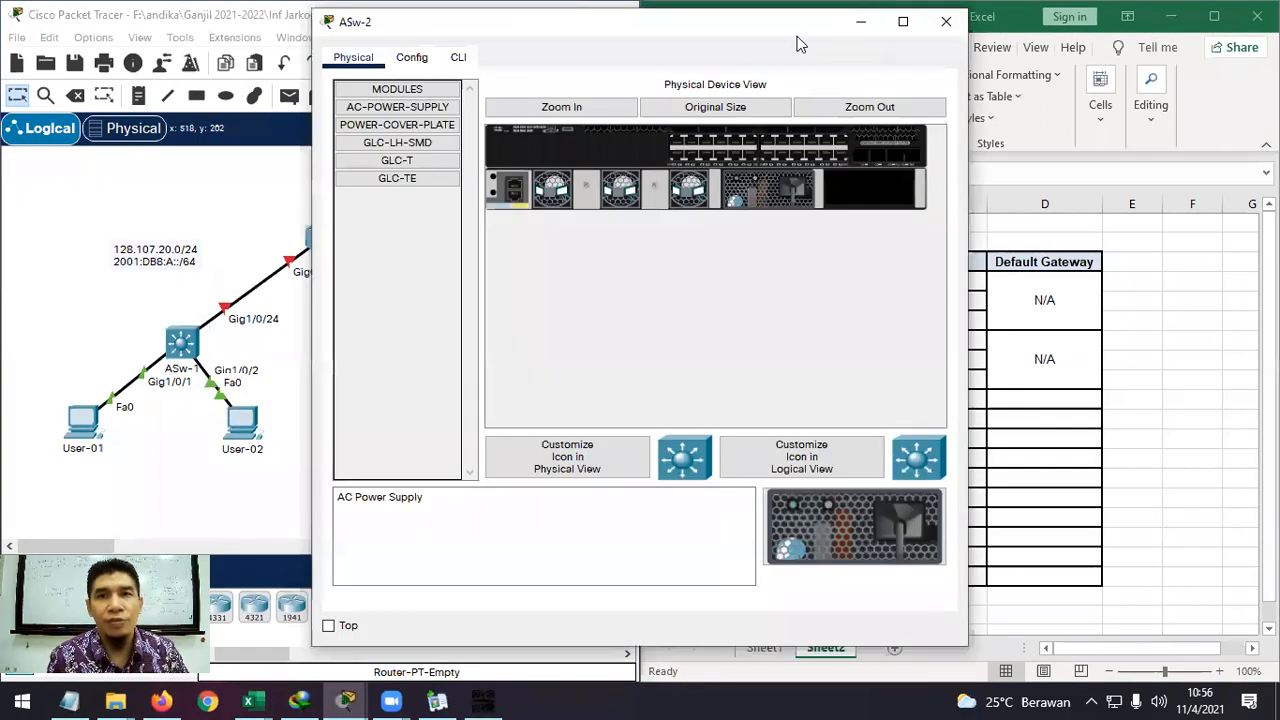
In ASw-2's CLI, enter privileged mode and run sh ip interface brief.
left_click_drag(784, 34, 472, 33)
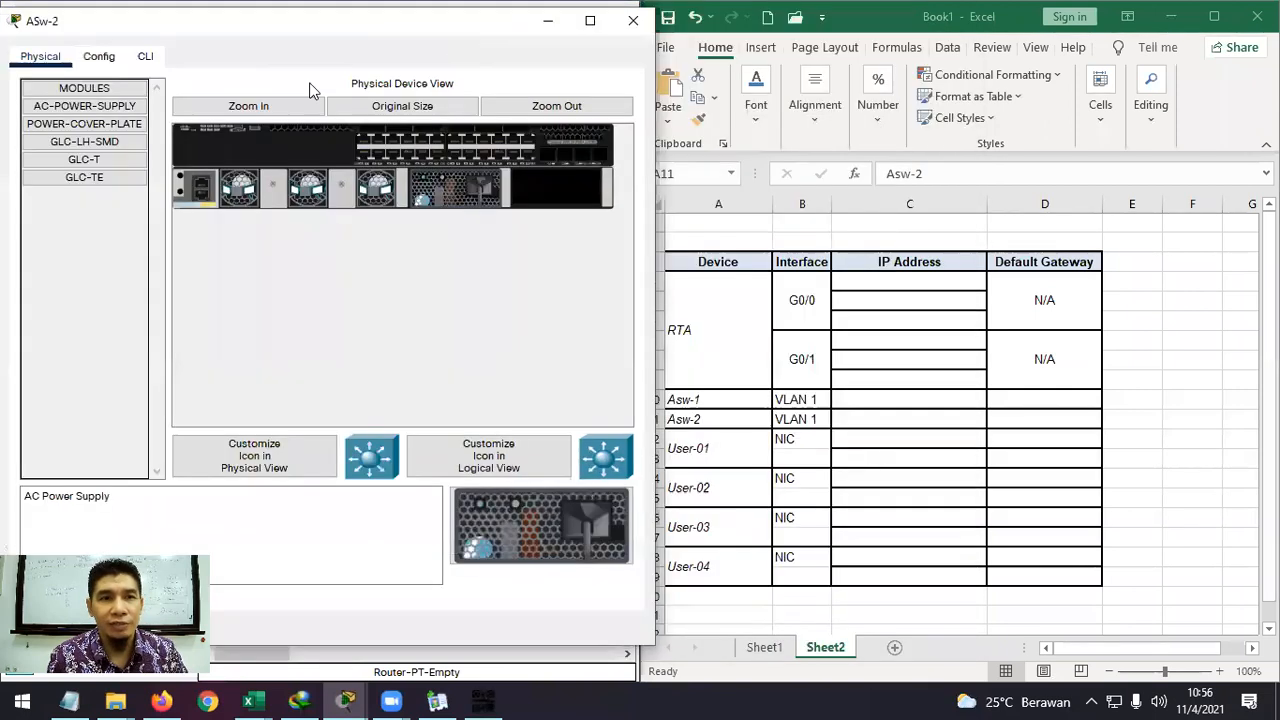
left_click(135, 60)
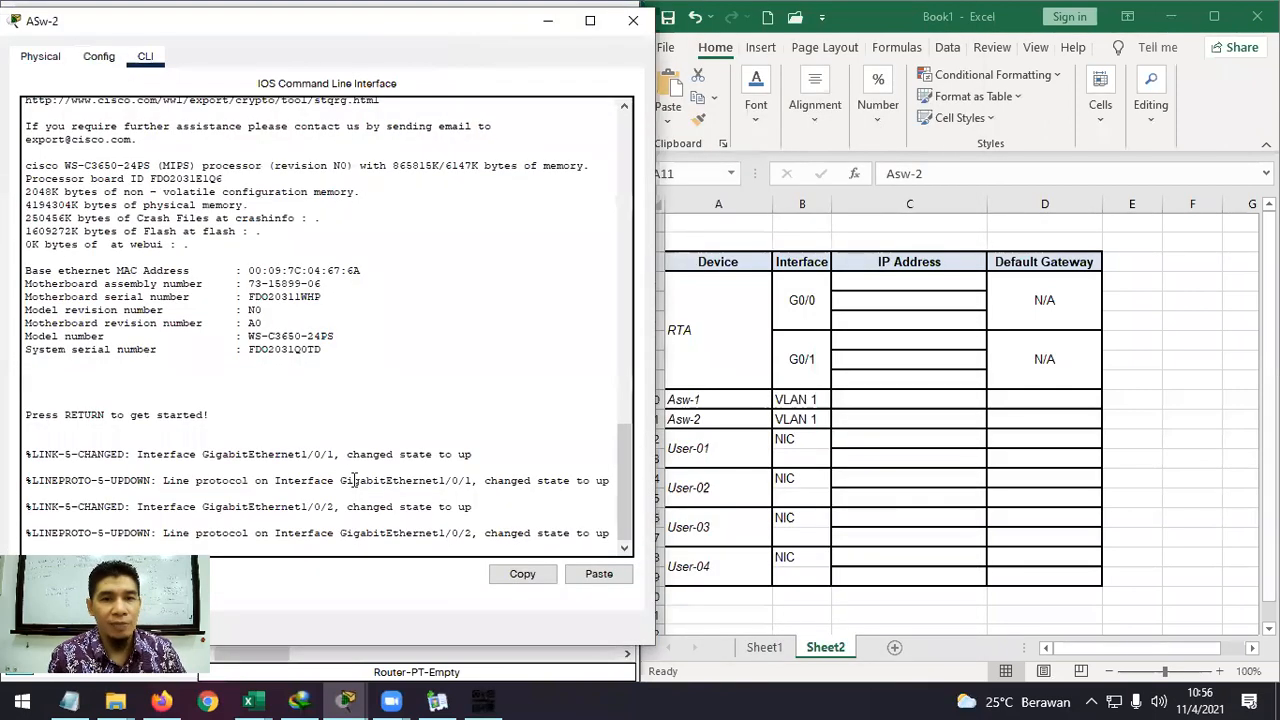
key("Return")
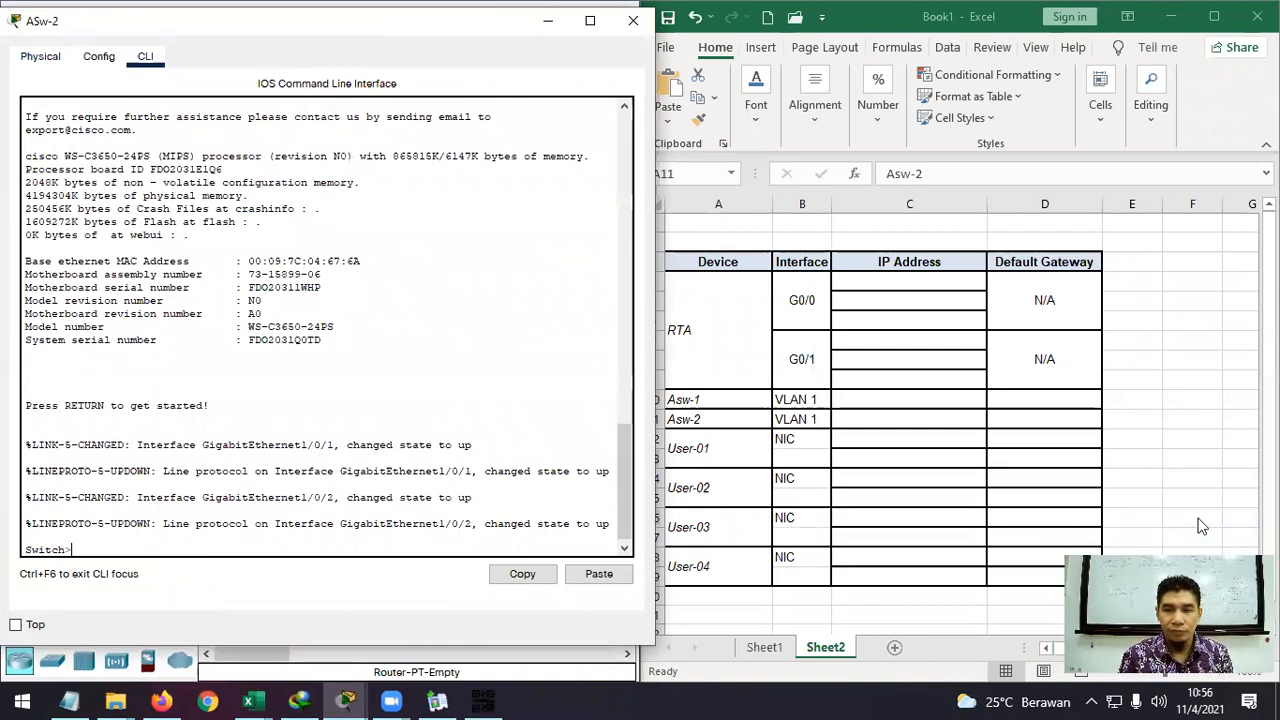
type("en")
key("Return")
type("sh")
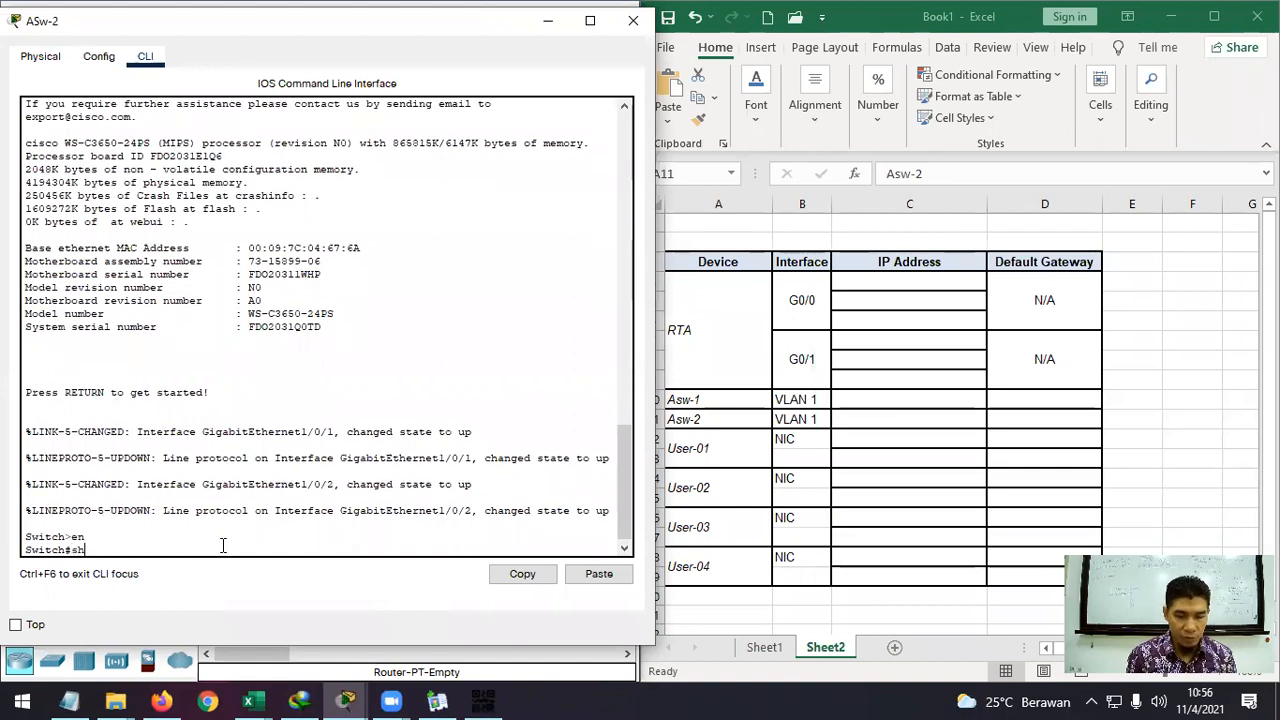
type(" ip int")
key("Tab")
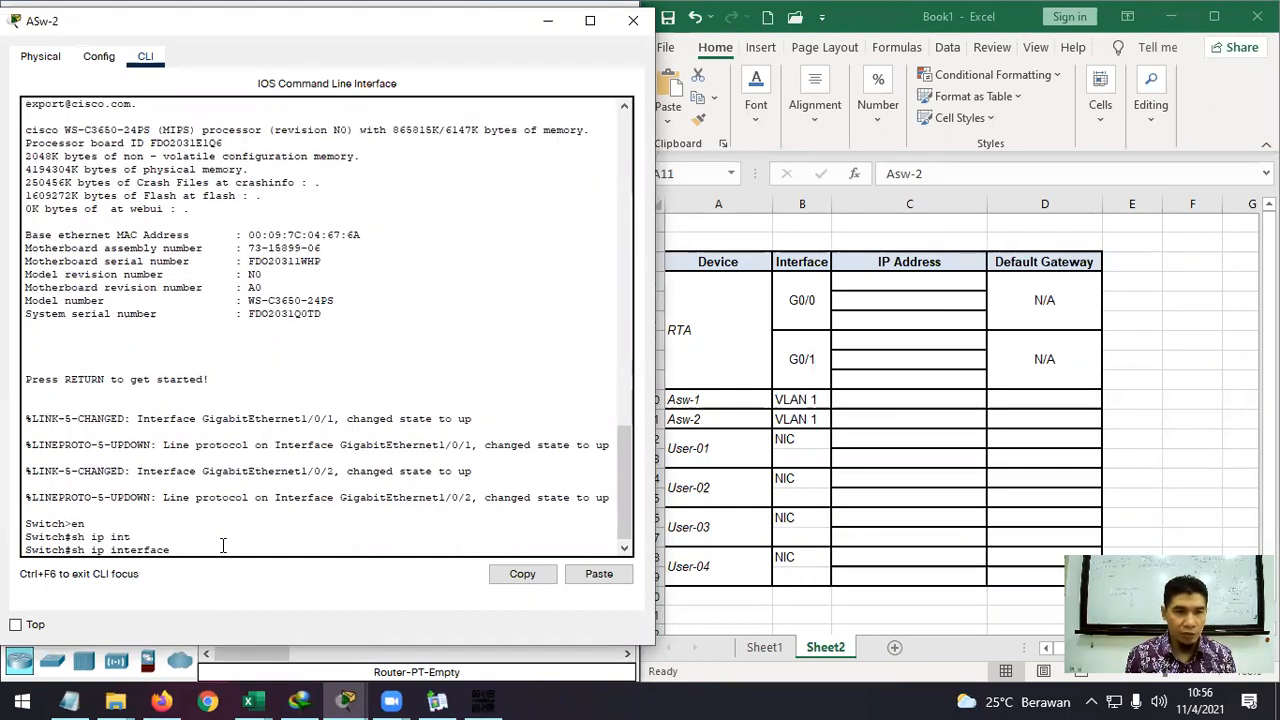
type("bri")
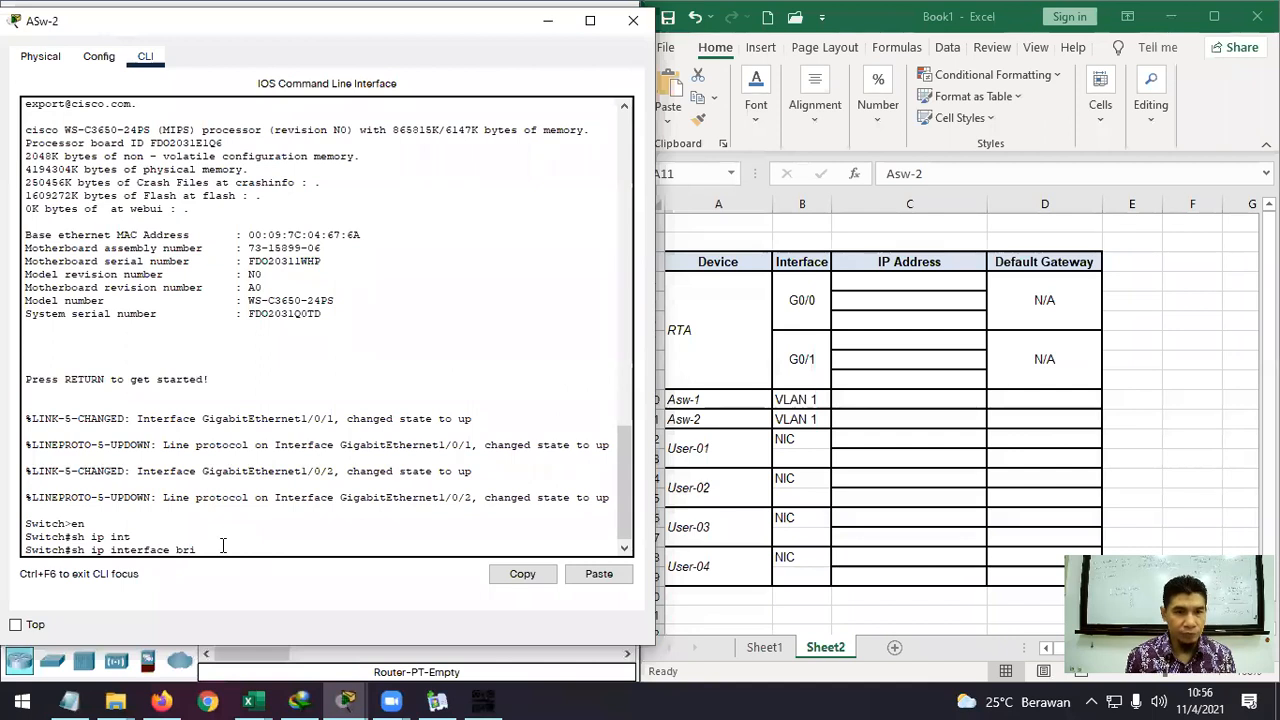
key("Tab")
key("Return")
key("Return")
key("Return")
key("Return")
key("Return")
key("Return")
key("Return")
key("Return")
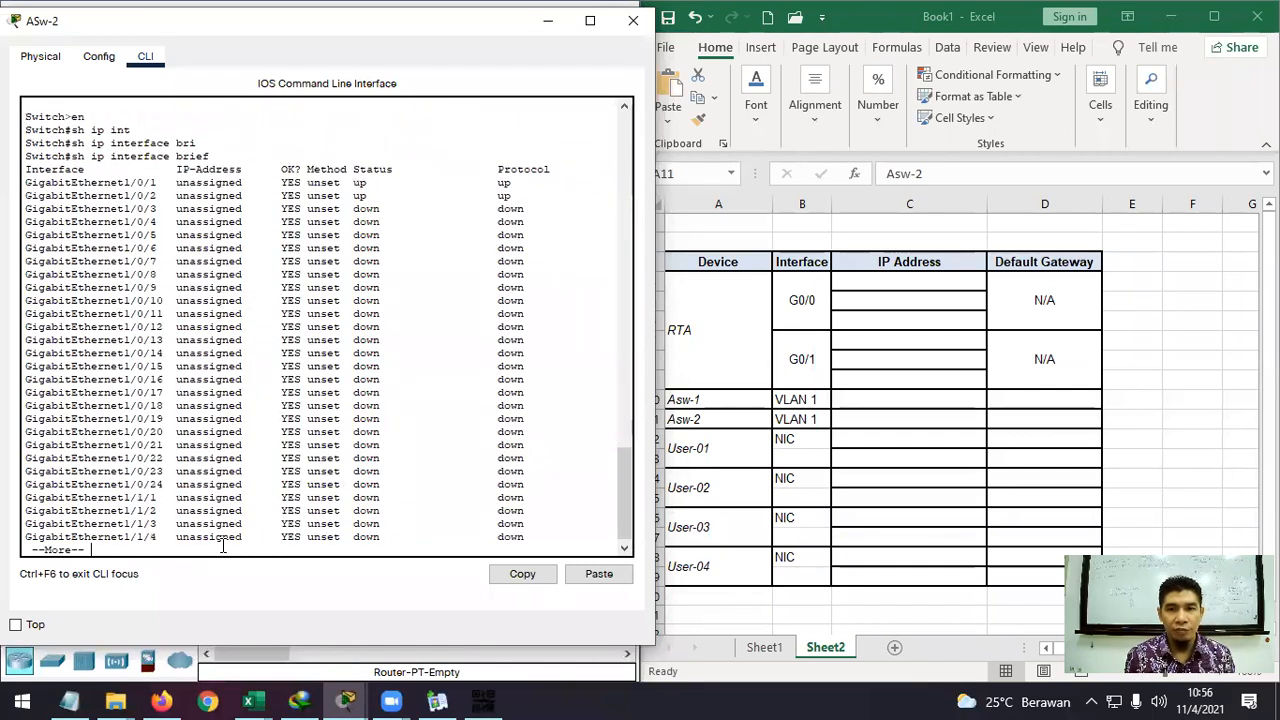
Page past --More--, check that Vlan1 is unassigned, and close the ASw-2 window.
key("Return")
key("Return")
key("Return")
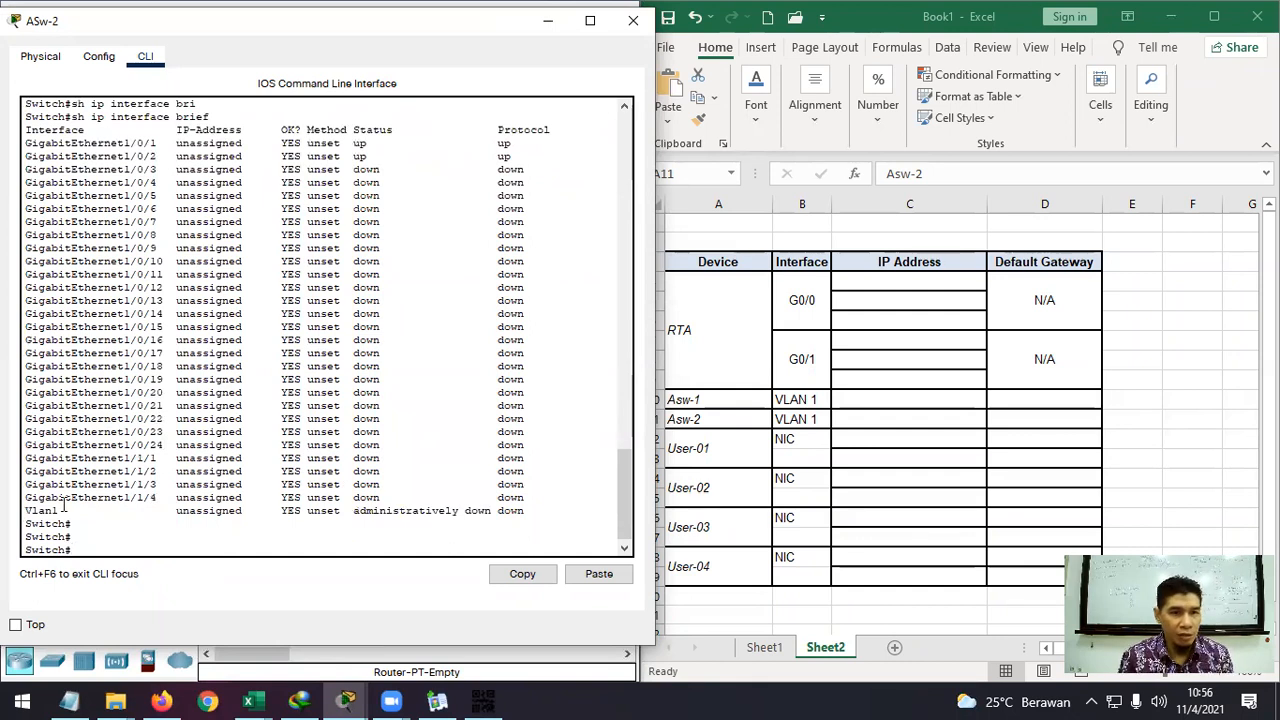
left_click_drag(26, 508, 522, 514)
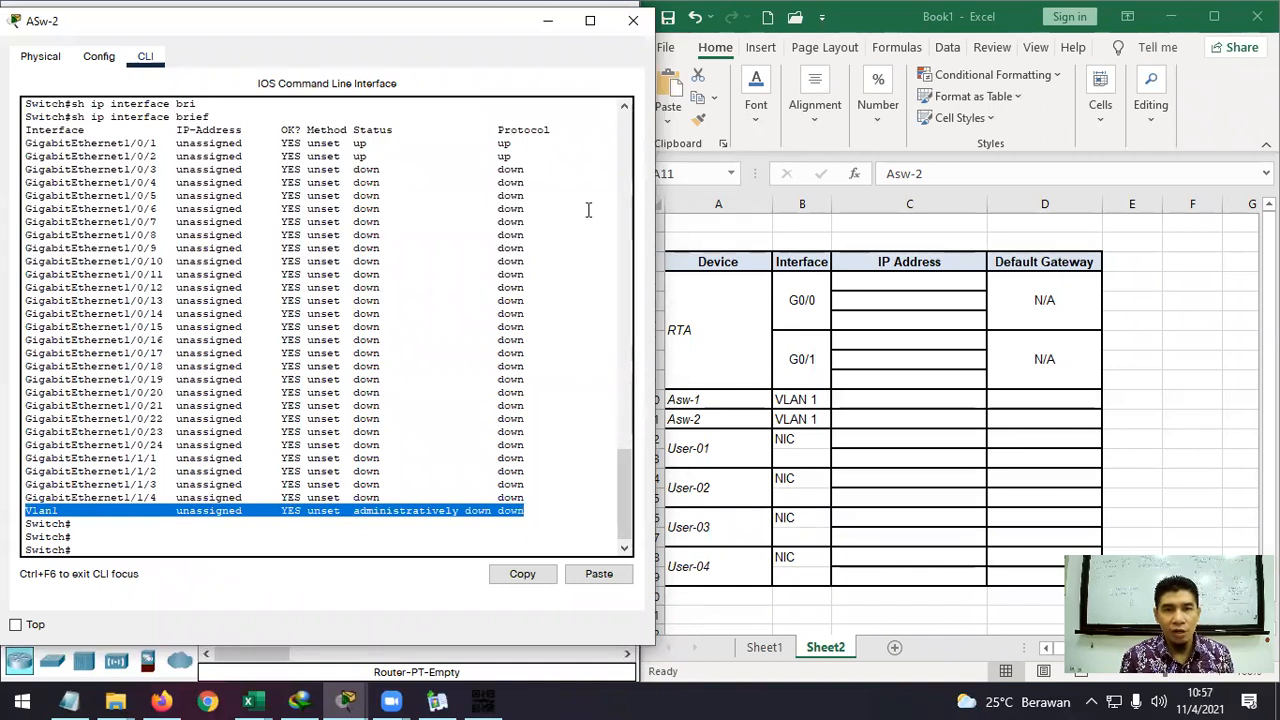
left_click(509, 508)
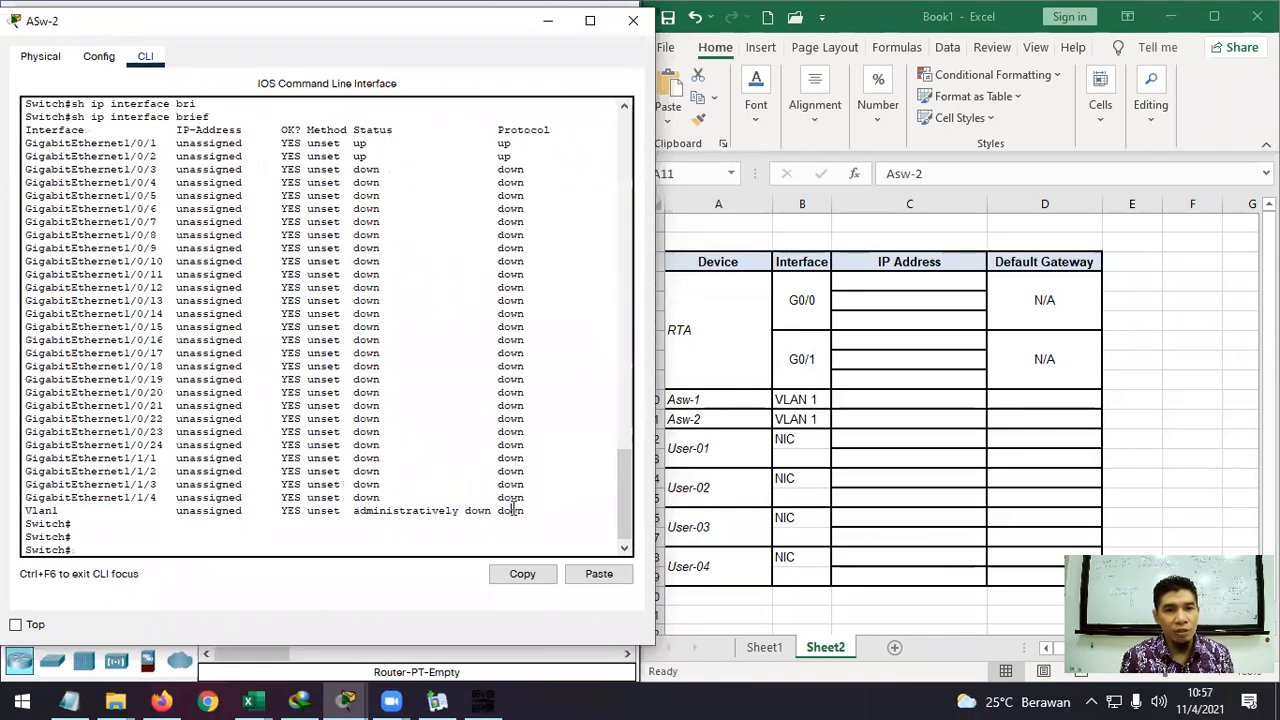
left_click(634, 22)
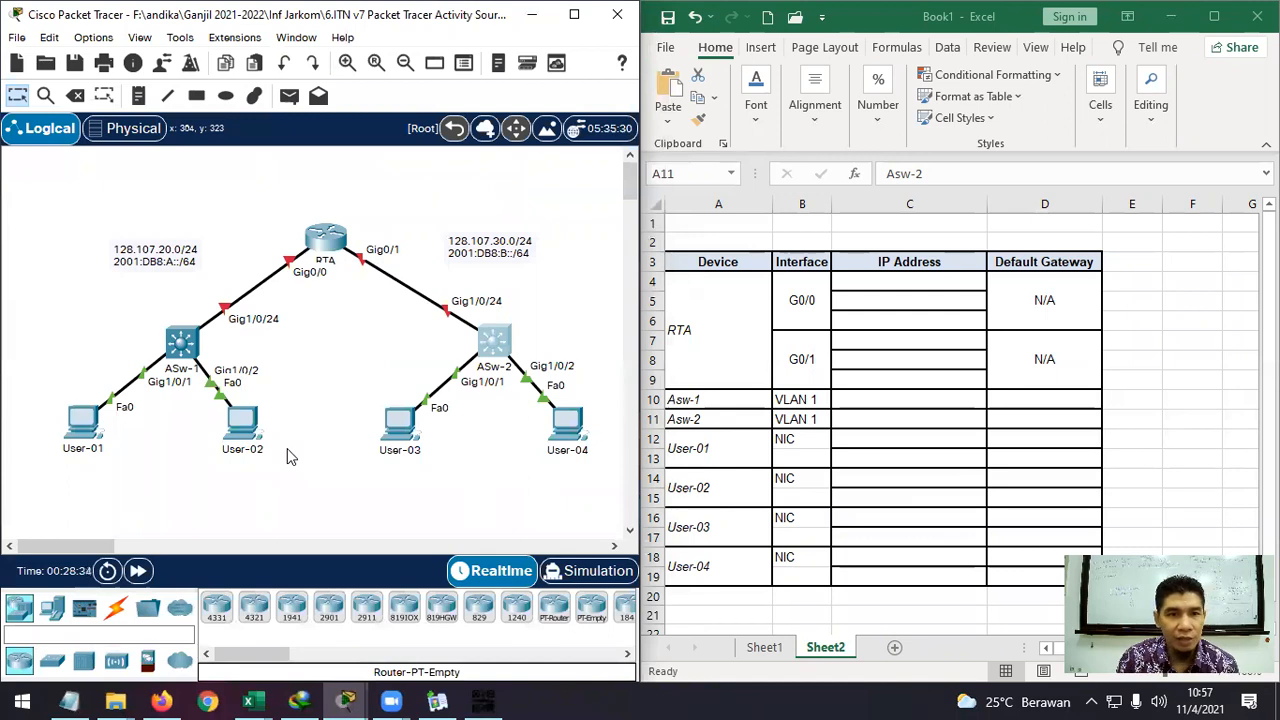
Run ipconfig in the User-01 PC's Desktop Command Prompt.
left_click(87, 428)
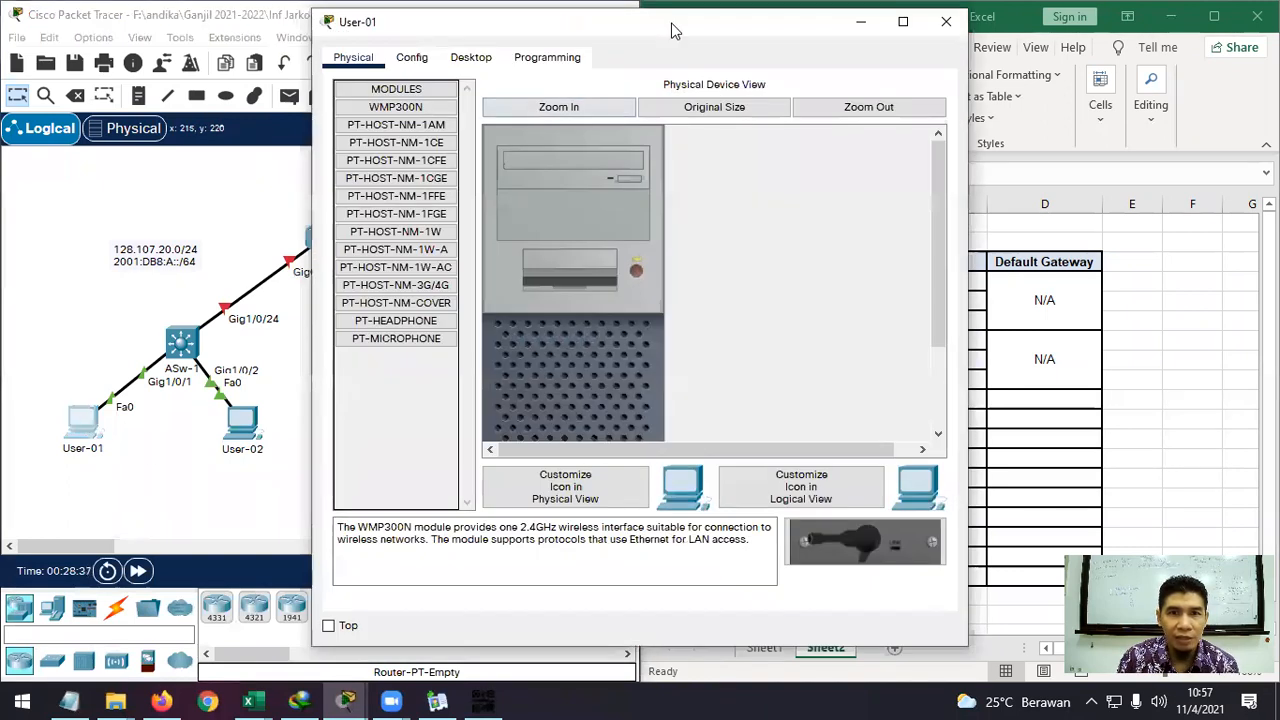
left_click_drag(660, 28, 346, 26)
left_click(155, 55)
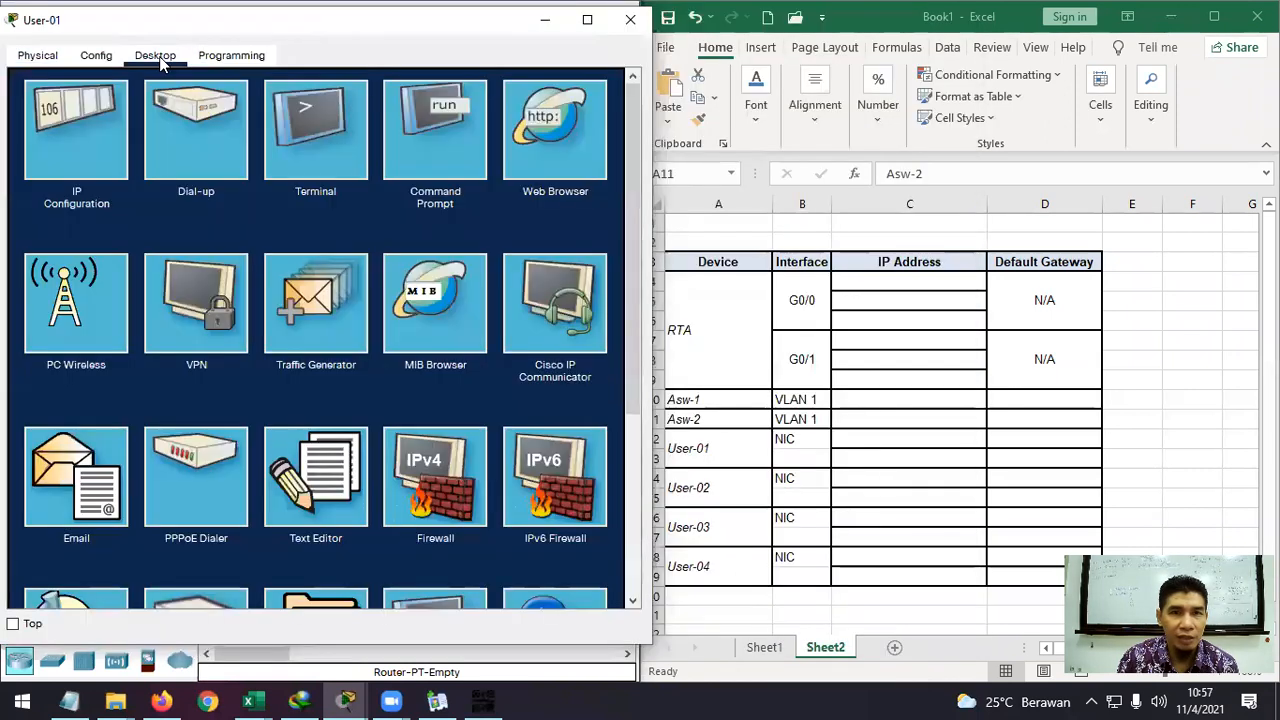
left_click_drag(397, 34, 395, 32)
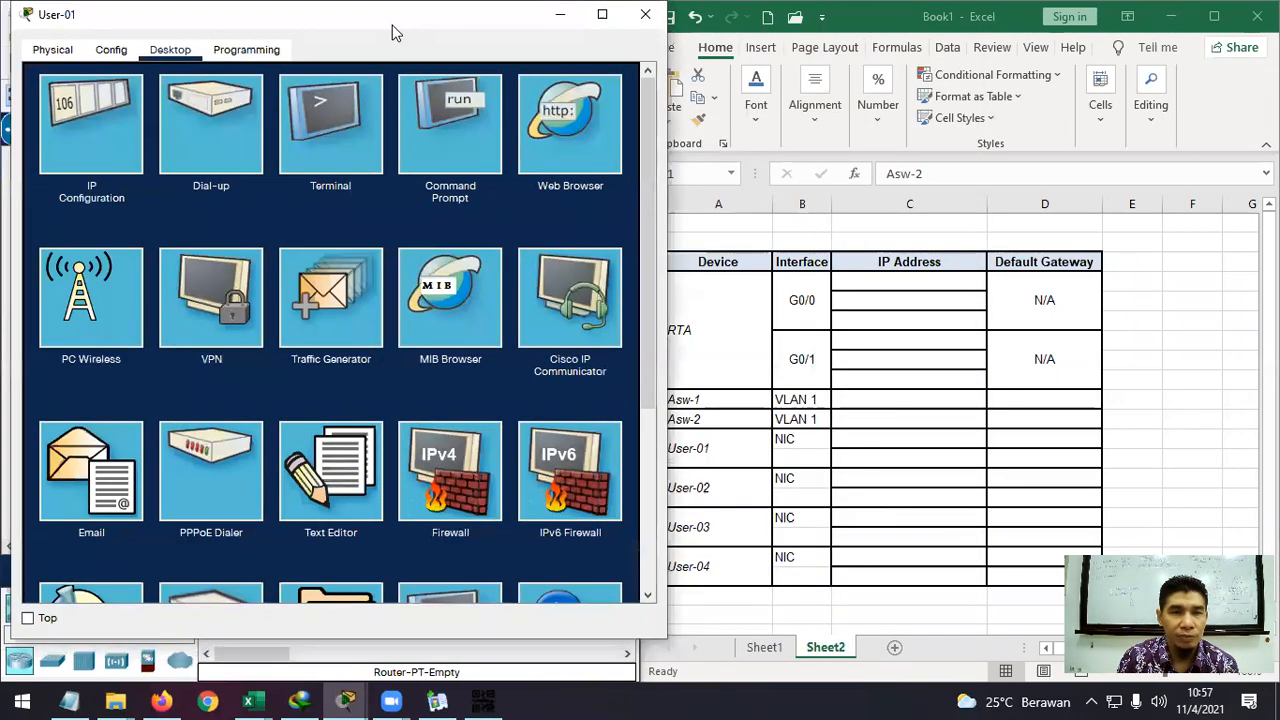
left_click(440, 110)
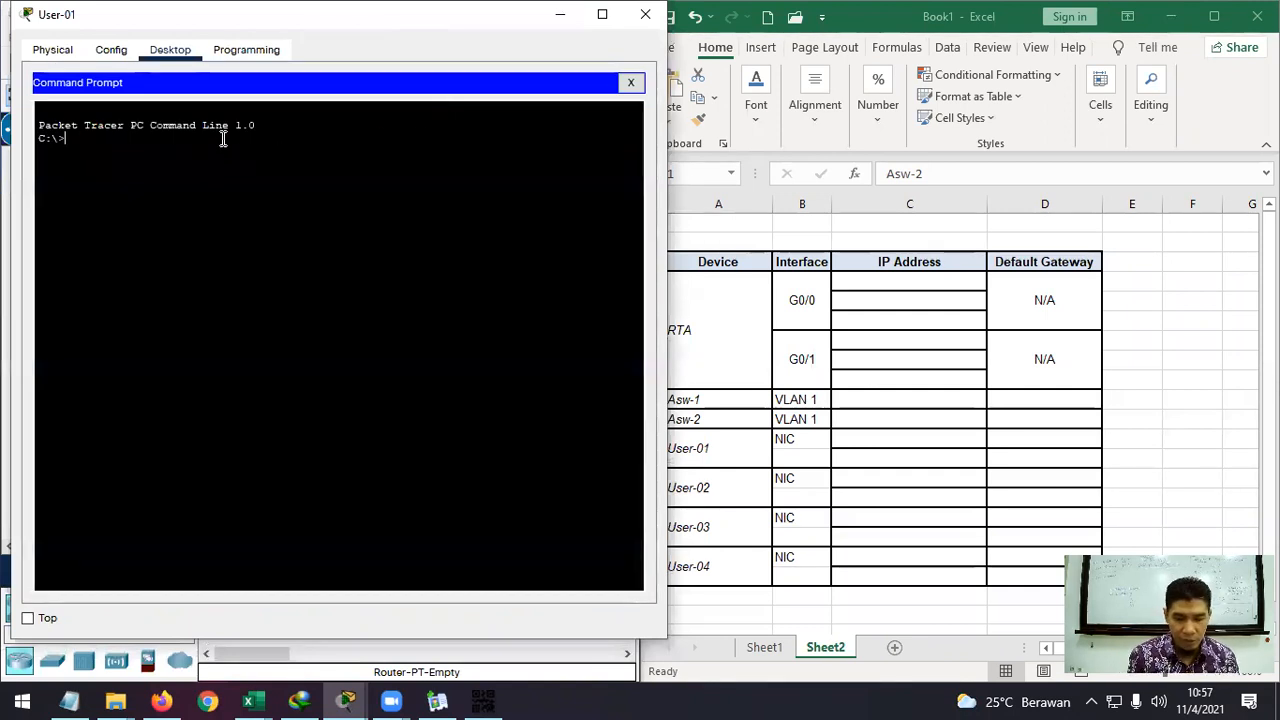
type("ipcon")
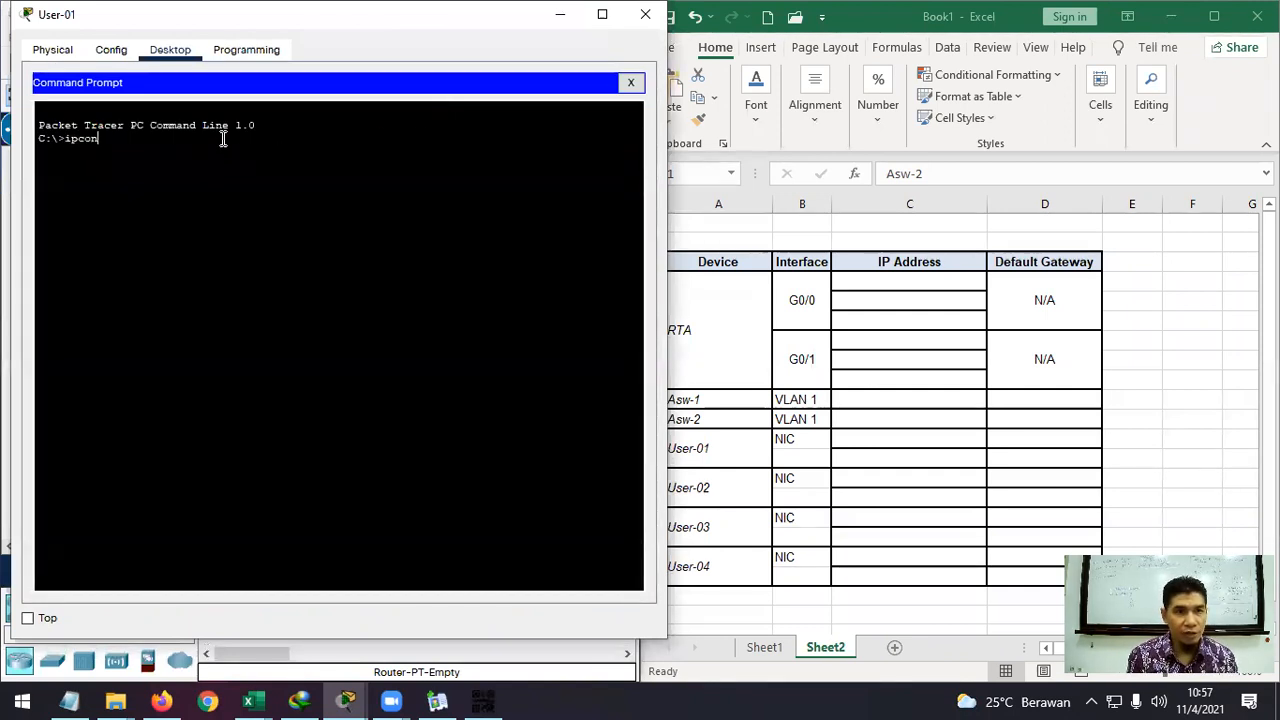
type("f")
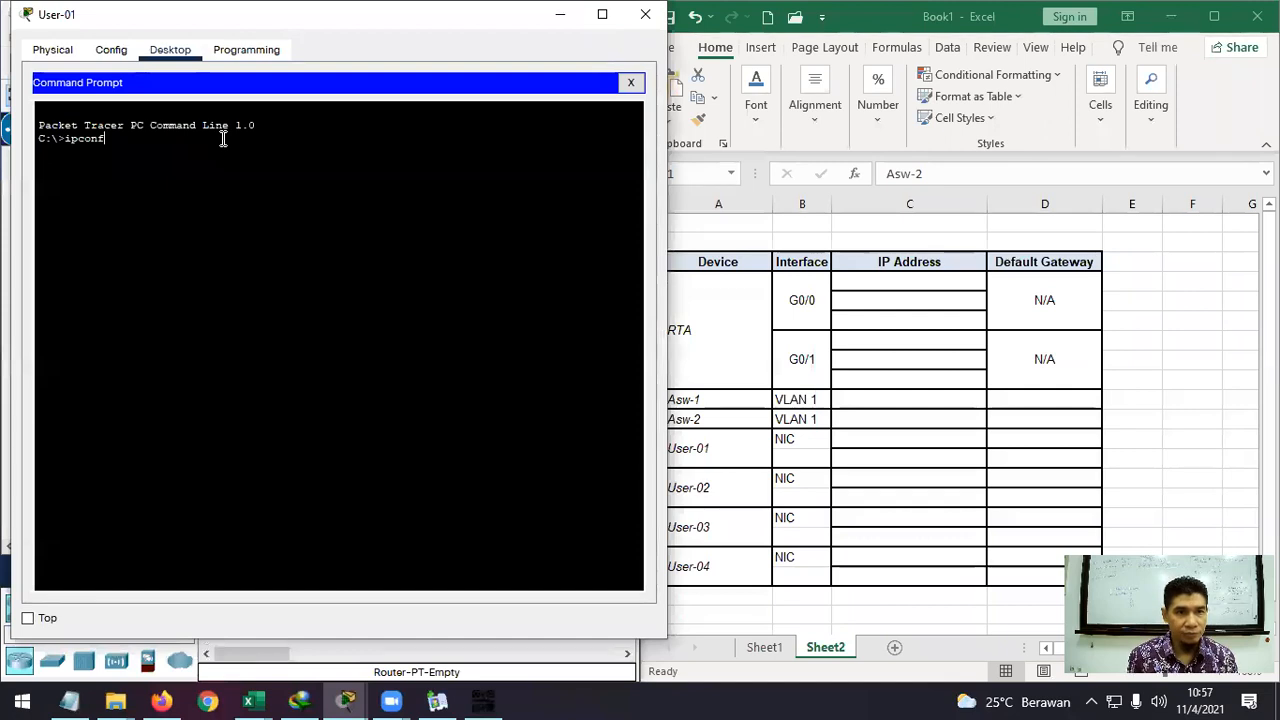
type("ig")
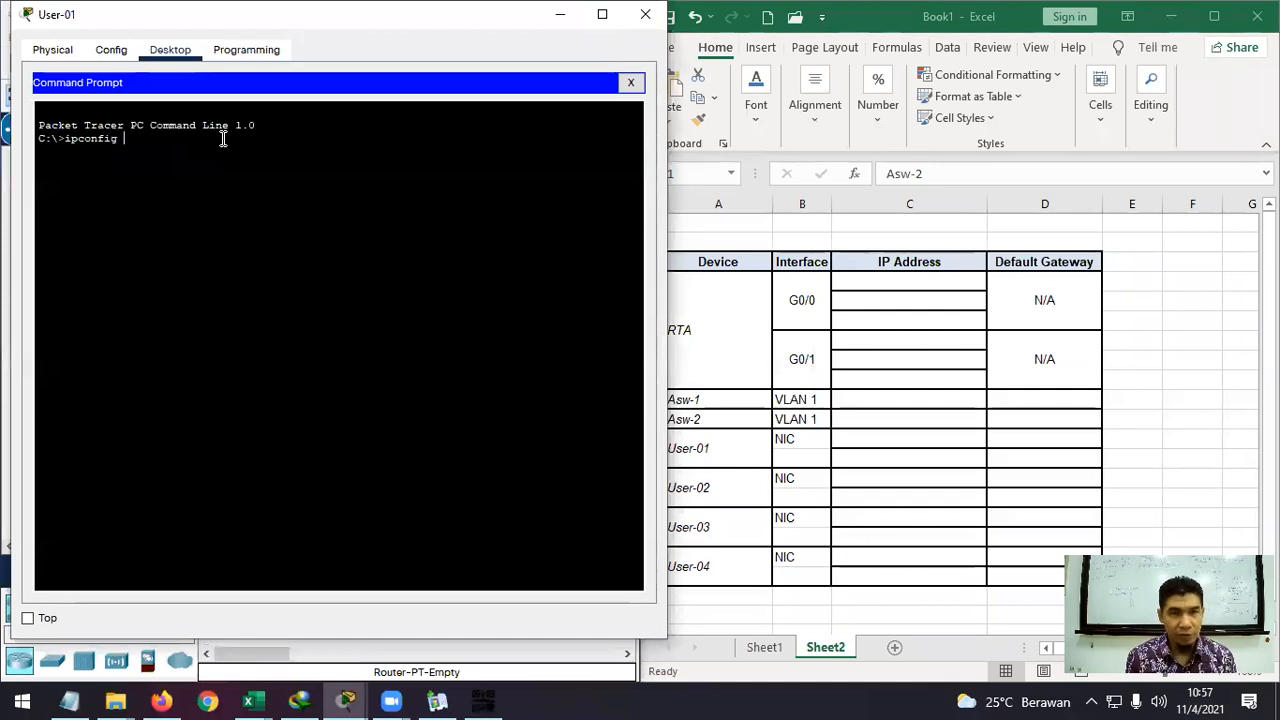
key("Return")
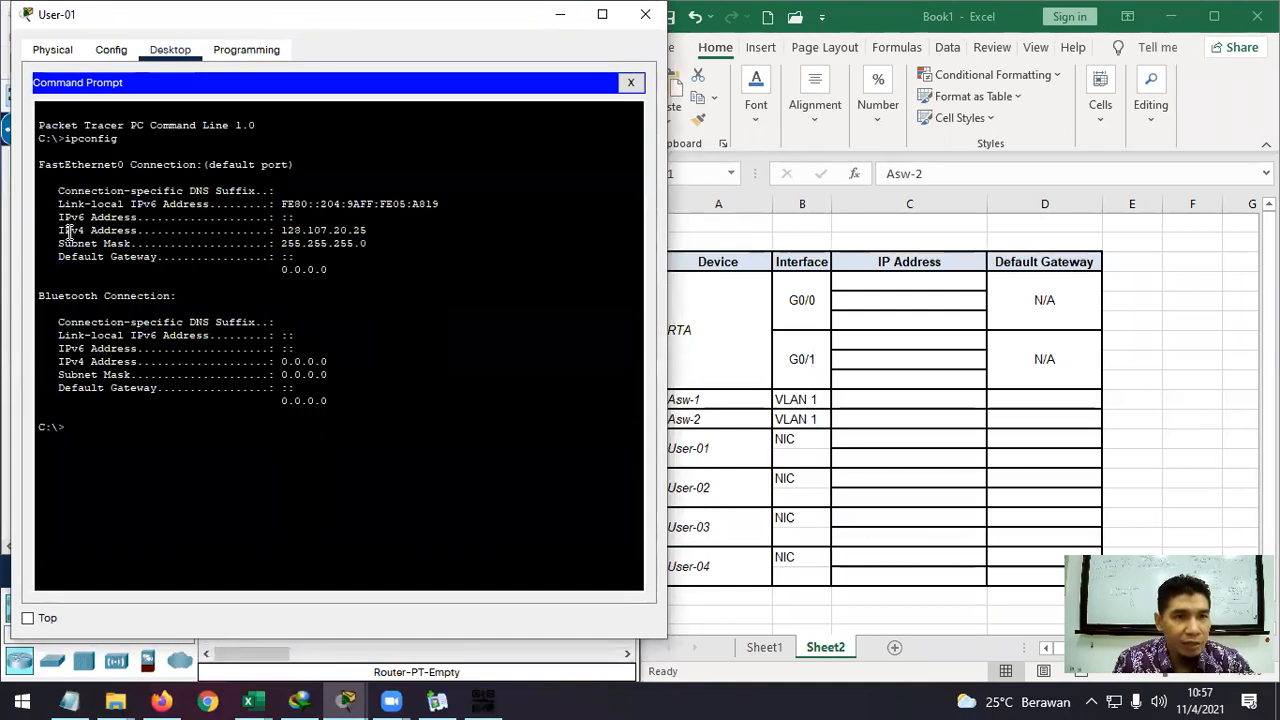
Copy the IPv4 address 128.107.20.25 from the ipconfig output.
left_click_drag(58, 222, 284, 231)
left_click(358, 234)
right_click(283, 232)
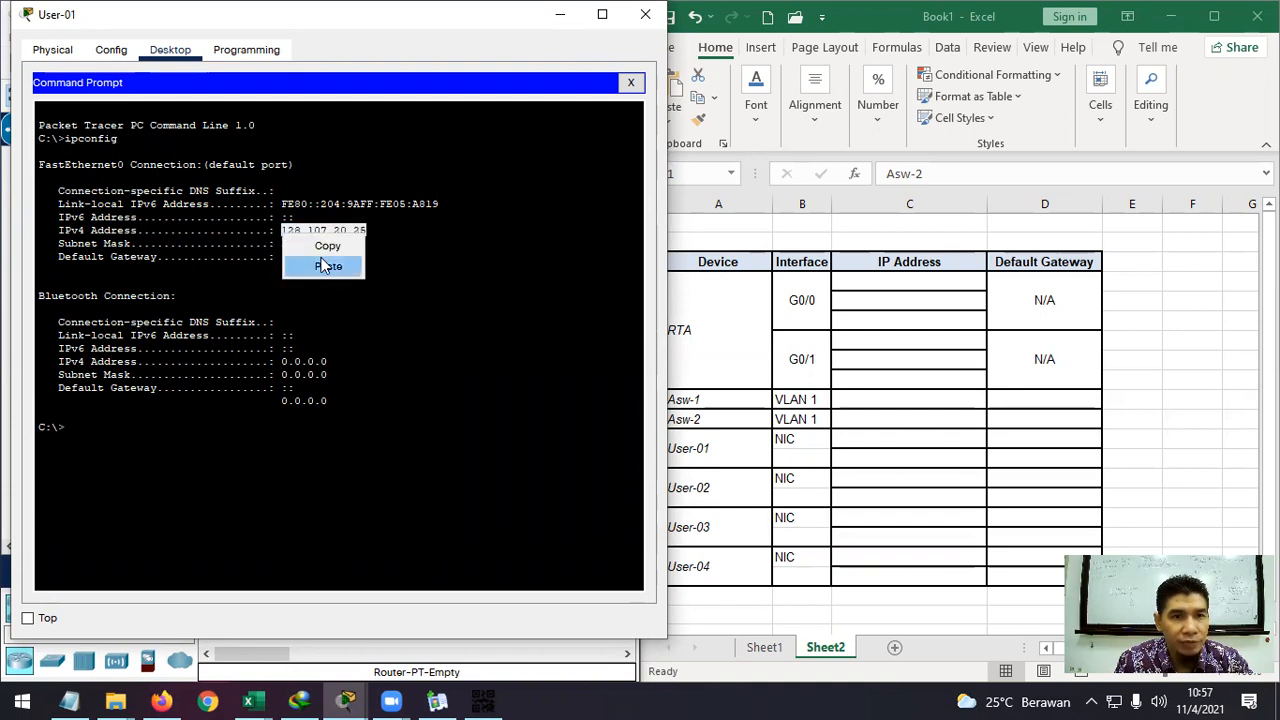
left_click(312, 243)
Paste 128.107.20.25 into cell C12 and append /24 for User-01's NIC.
double_click(861, 438)
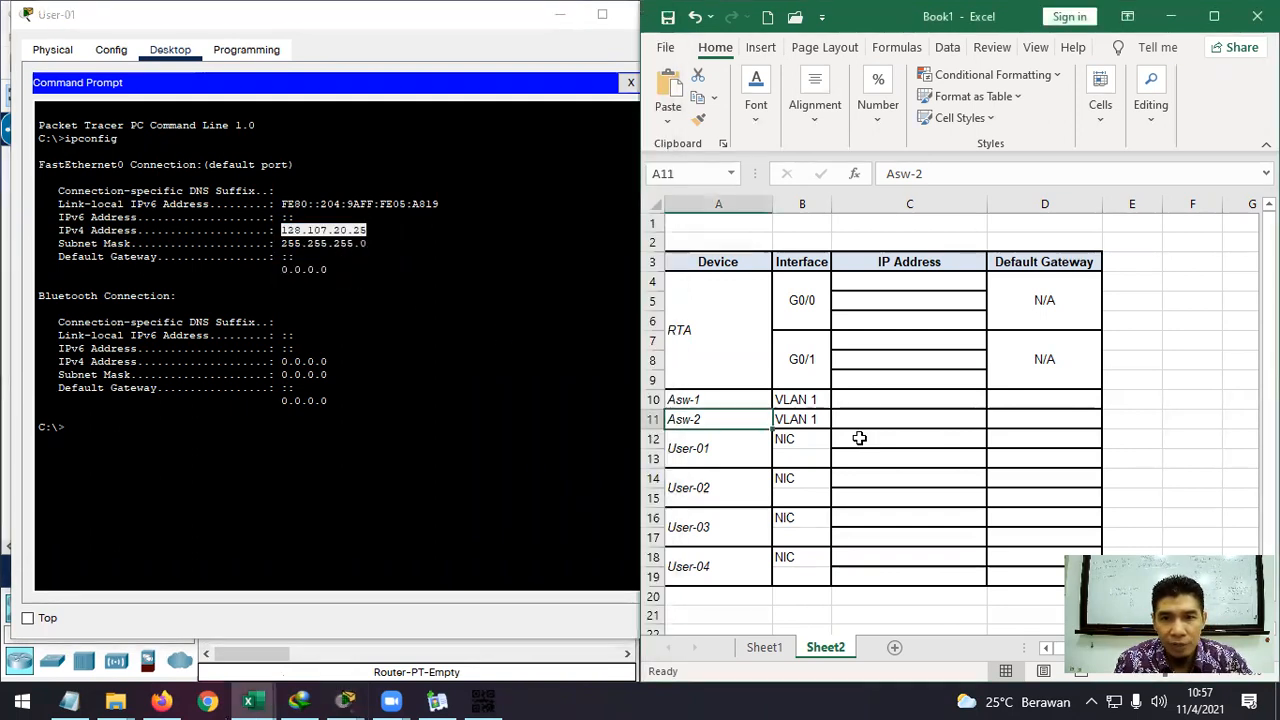
double_click(861, 438)
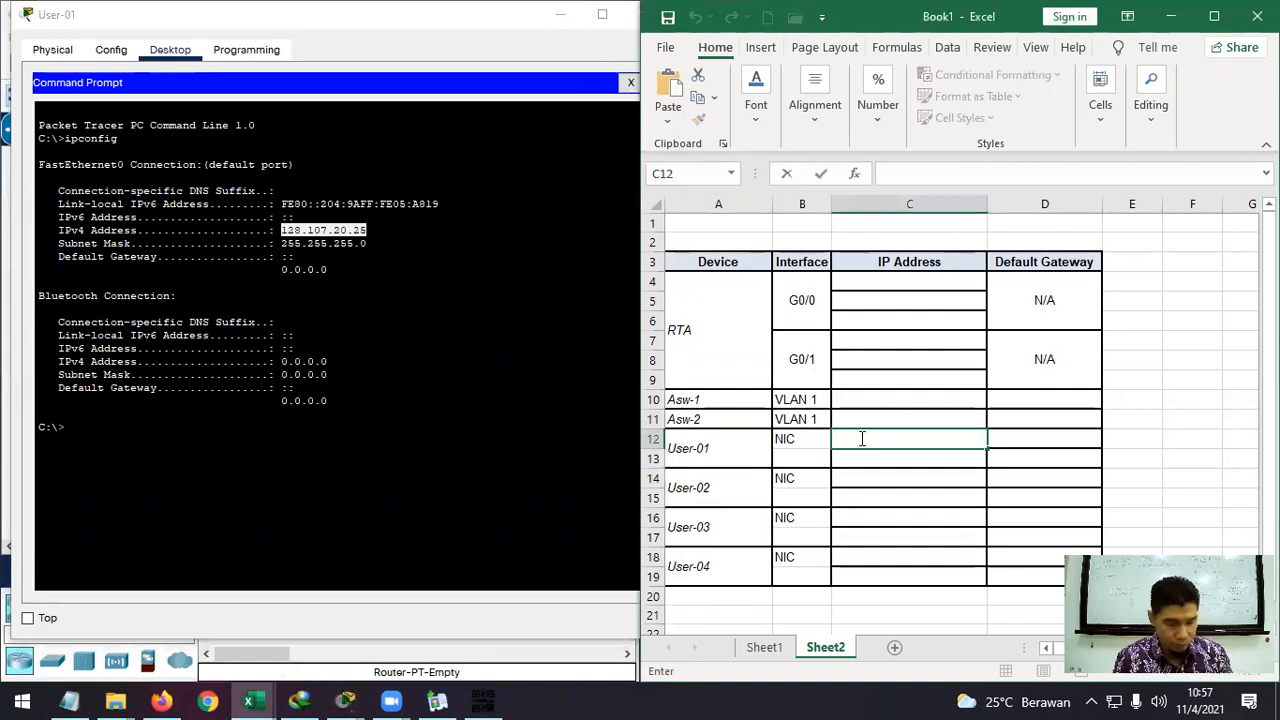
key("ctrl+v")
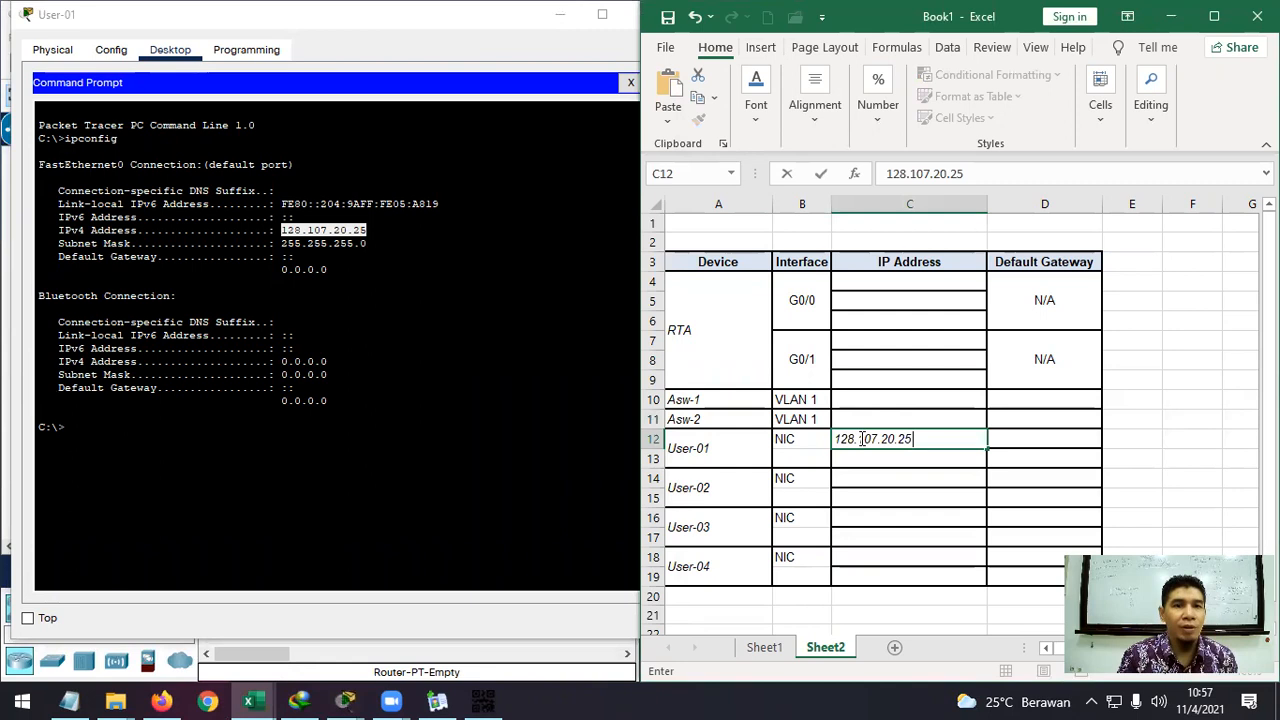
type("/24")
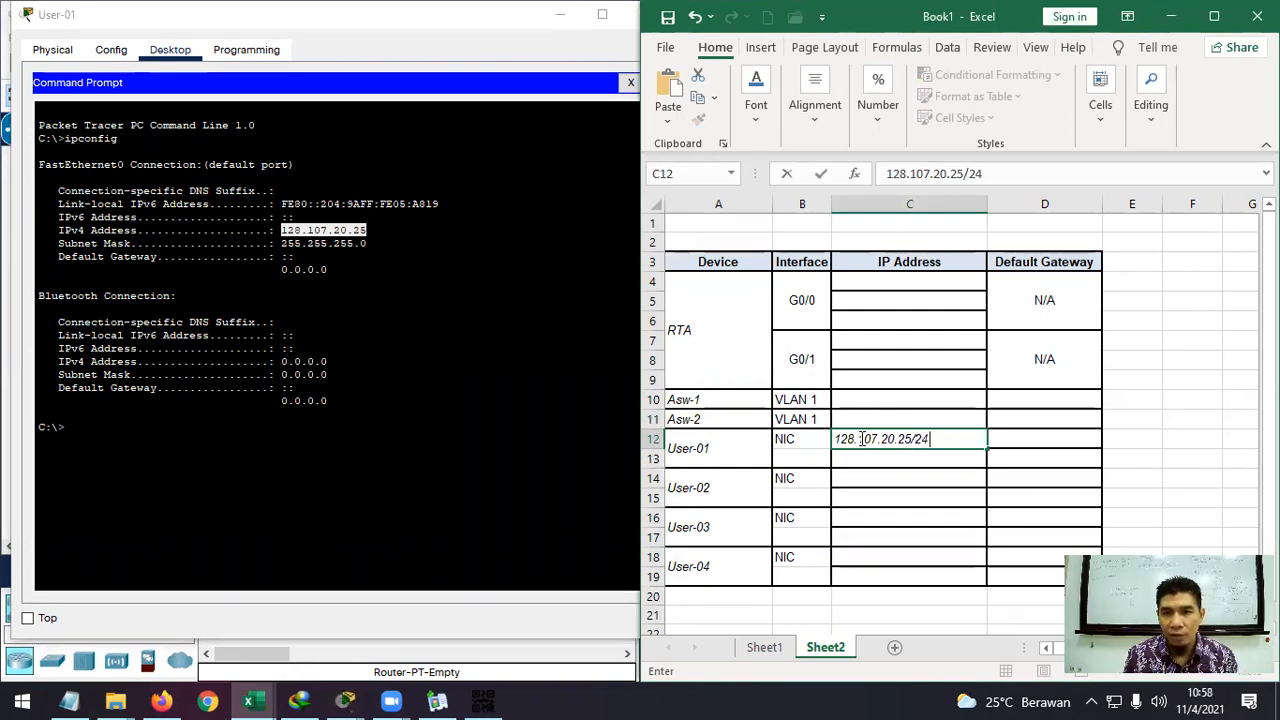
key("Return")
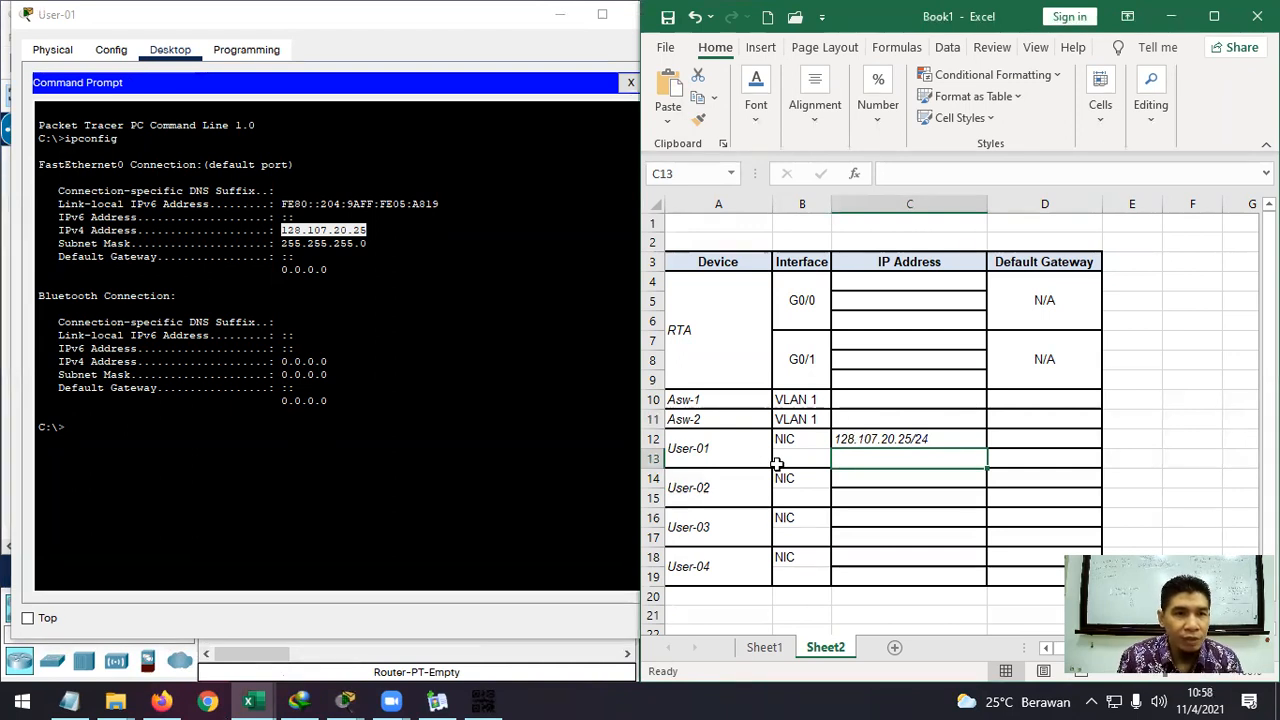
Look over User-01's IPv6 Address line, then close the User-01 device window.
left_click(330, 225)
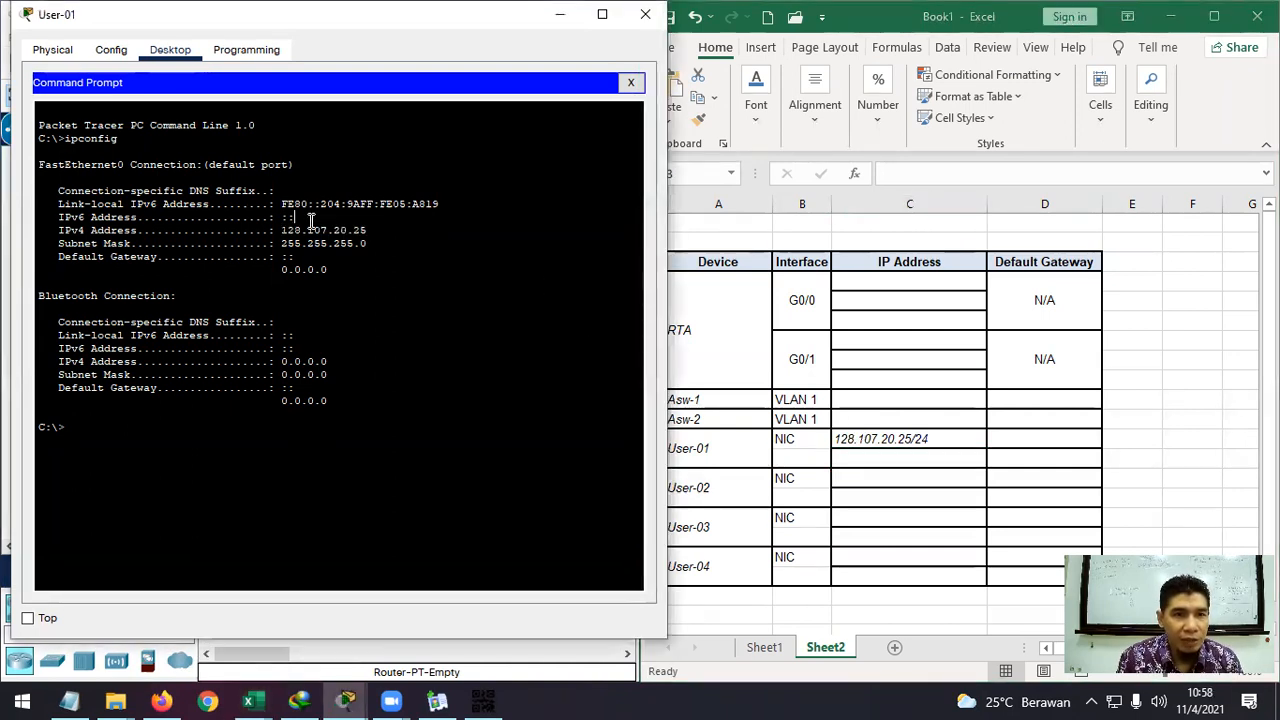
left_click_drag(298, 217, 54, 218)
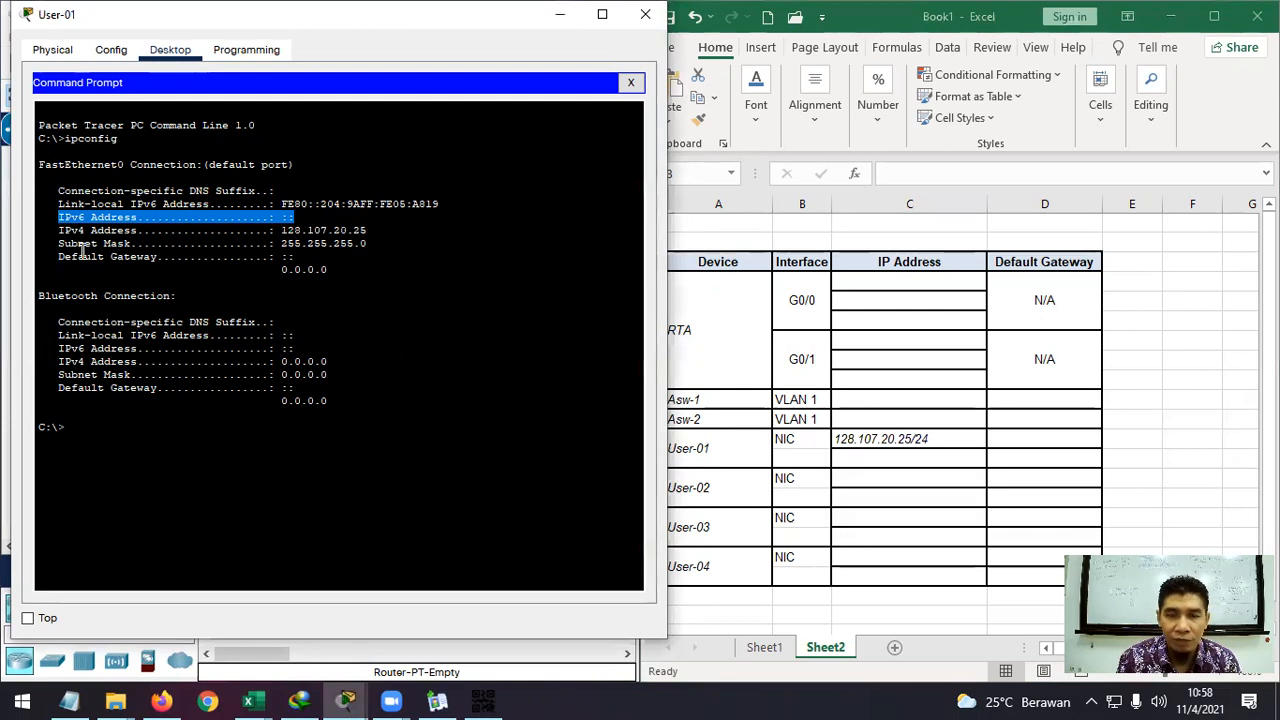
left_click_drag(296, 217, 57, 221)
left_click(320, 224)
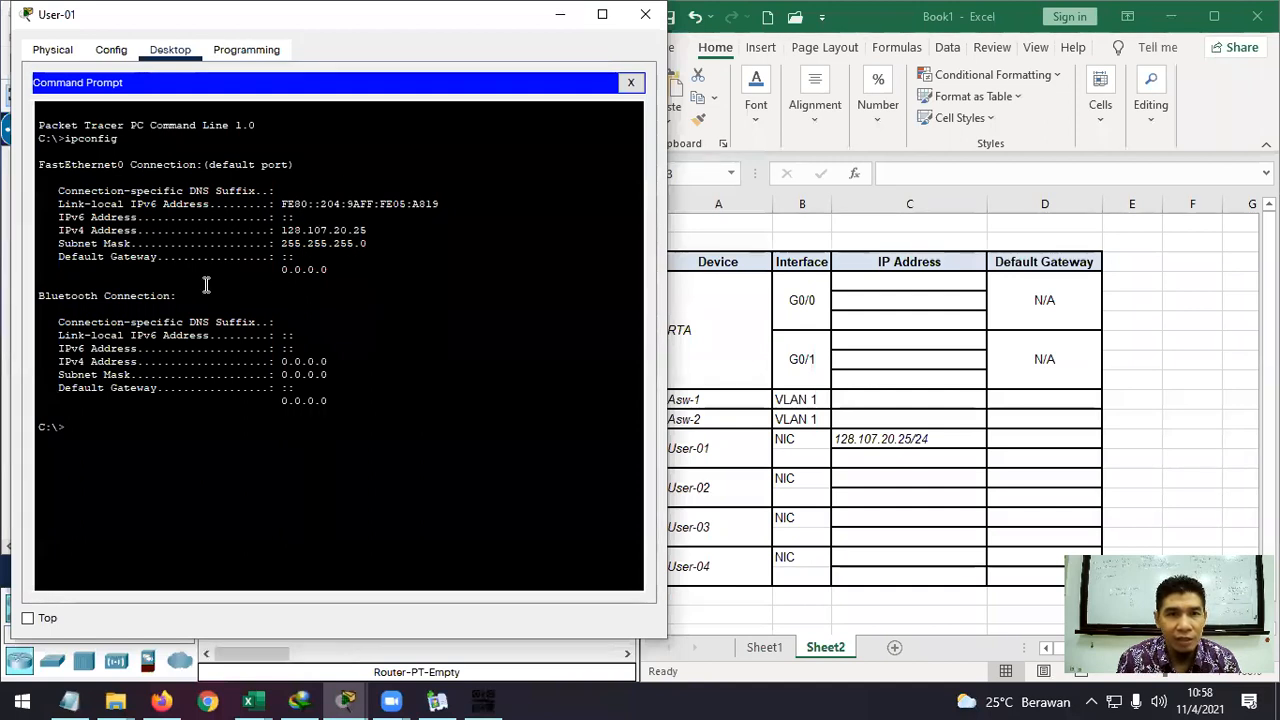
left_click(643, 16)
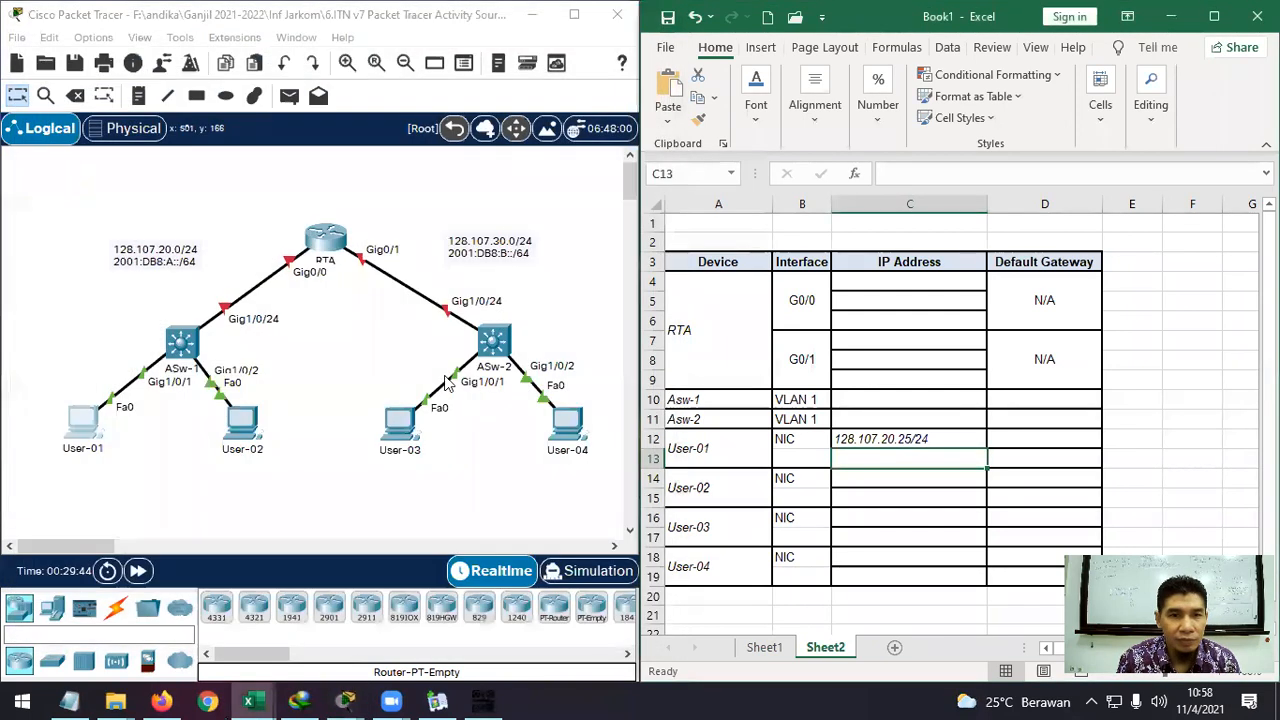
Open User-02's Command Prompt and run ipconfig.
left_click(248, 432)
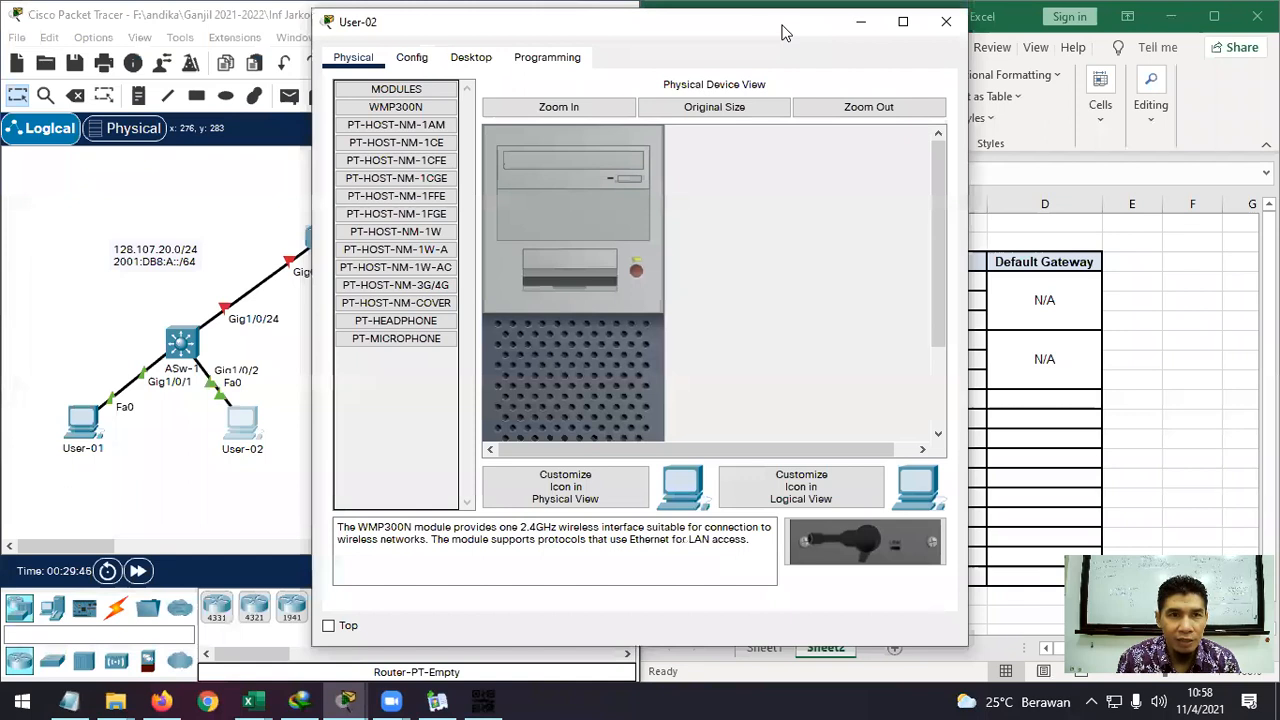
left_click_drag(783, 33, 499, 30)
left_click(185, 53)
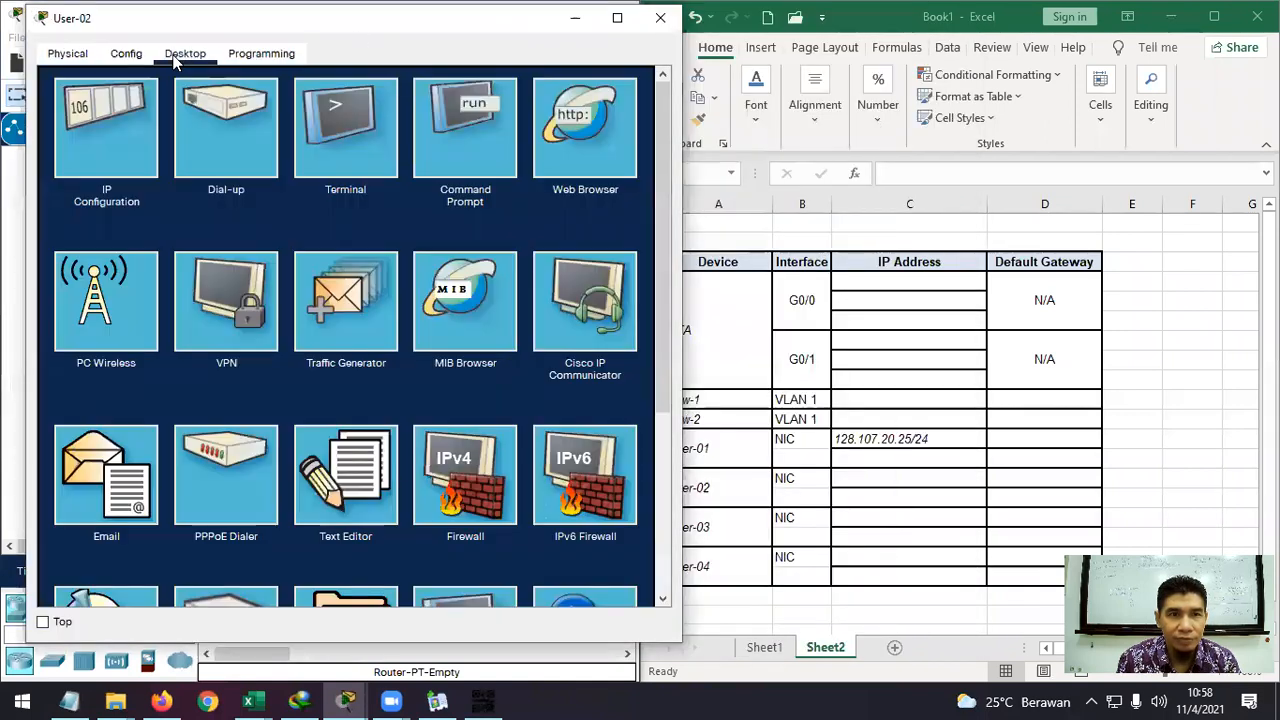
left_click(459, 101)
type("ip")
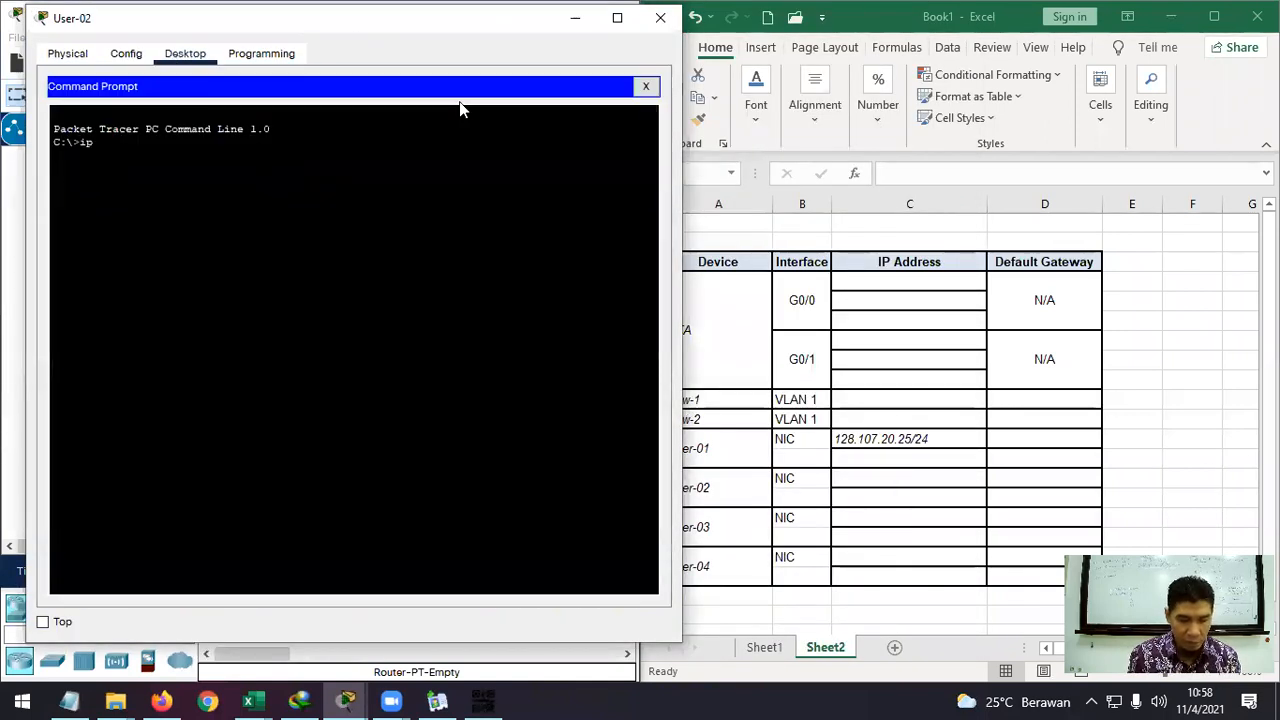
type("config")
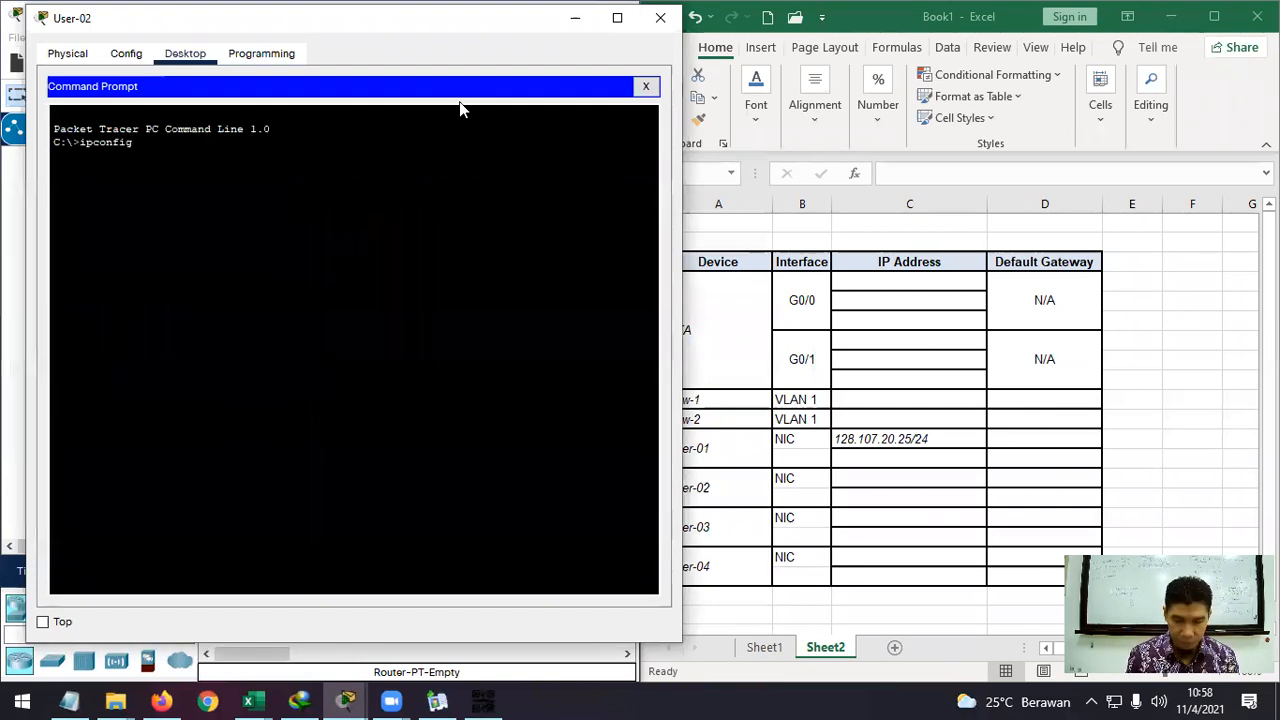
key("Return")
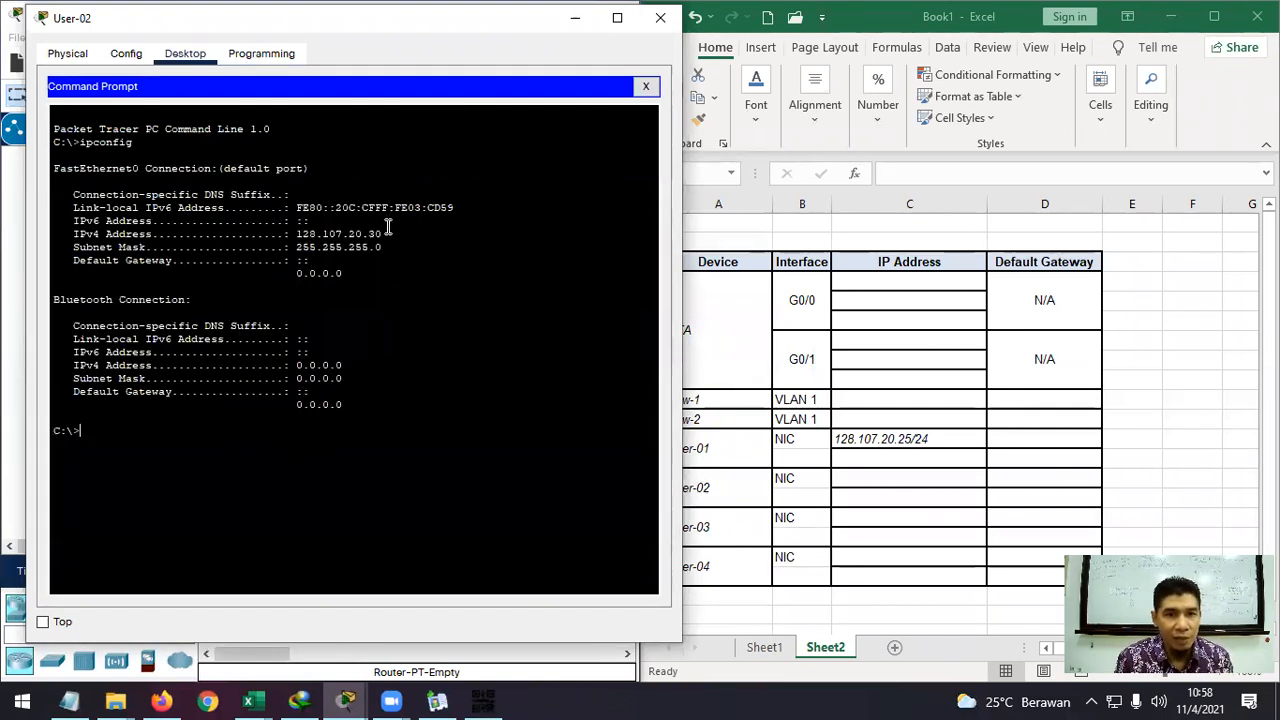
Select and copy User-02's IPv4 address 128.107.20.30 from the ipconfig output.
left_click_drag(388, 234, 303, 235)
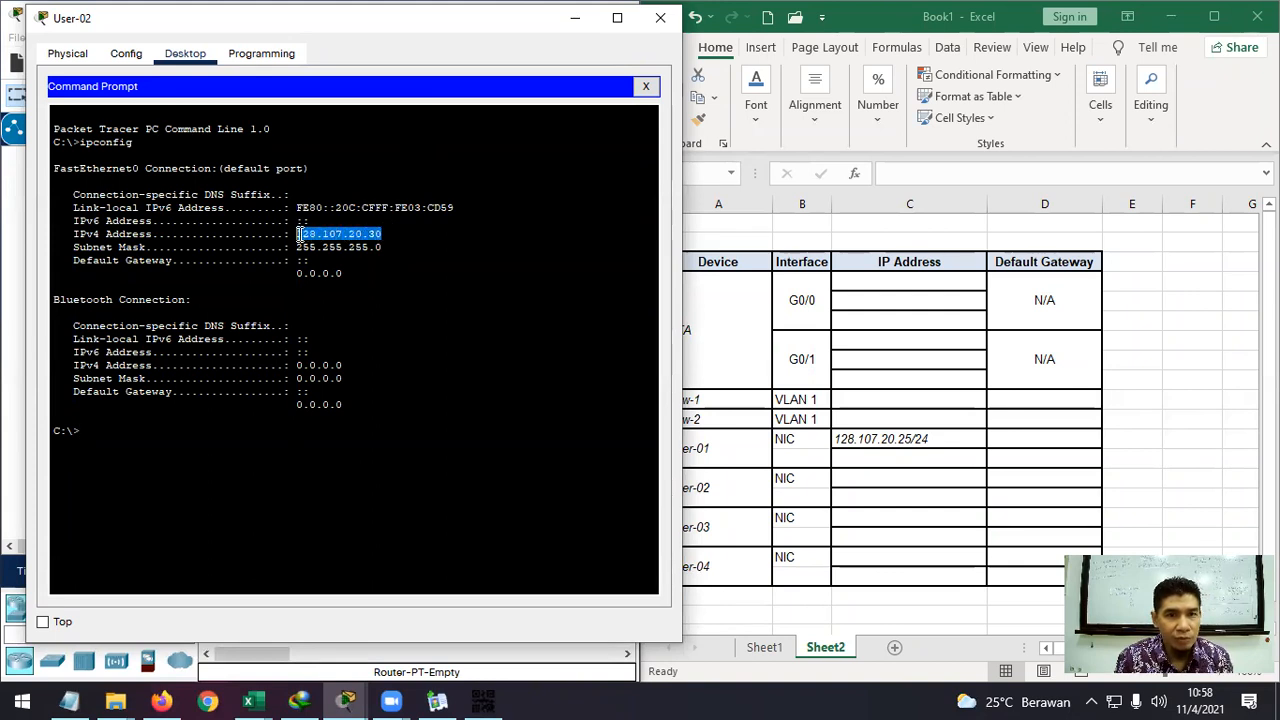
right_click(306, 234)
left_click(352, 265)
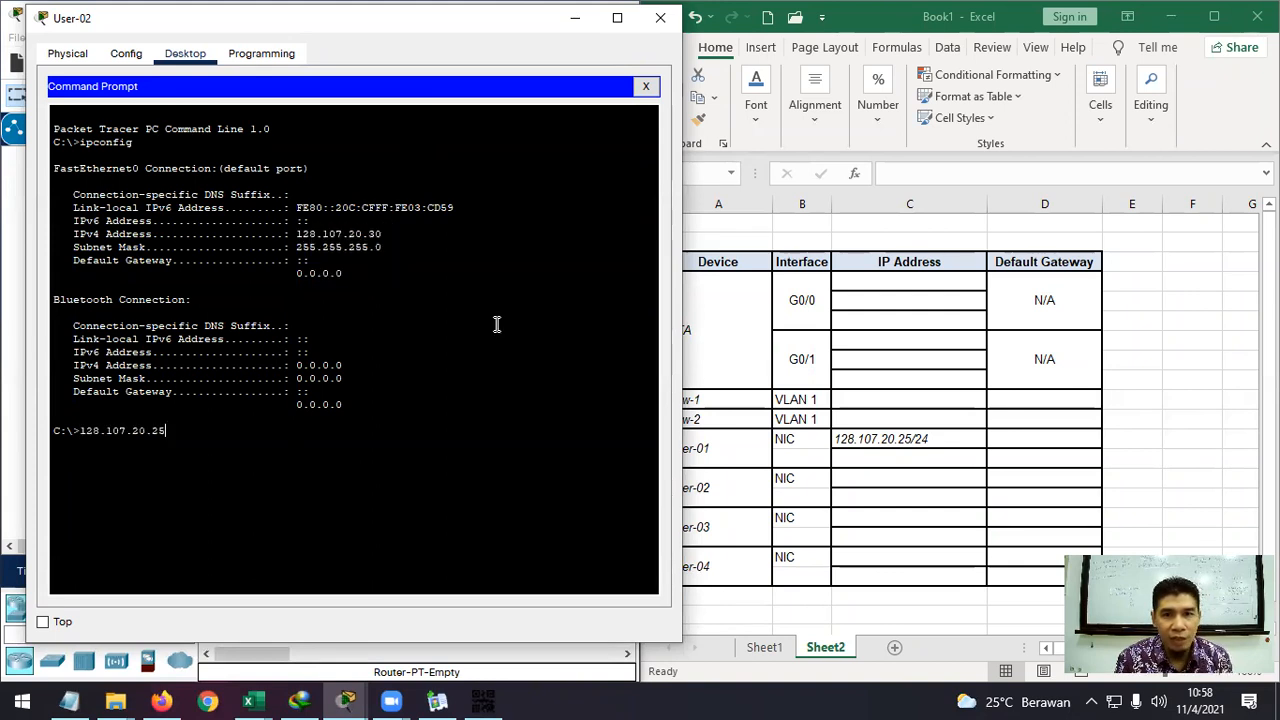
left_click(888, 458)
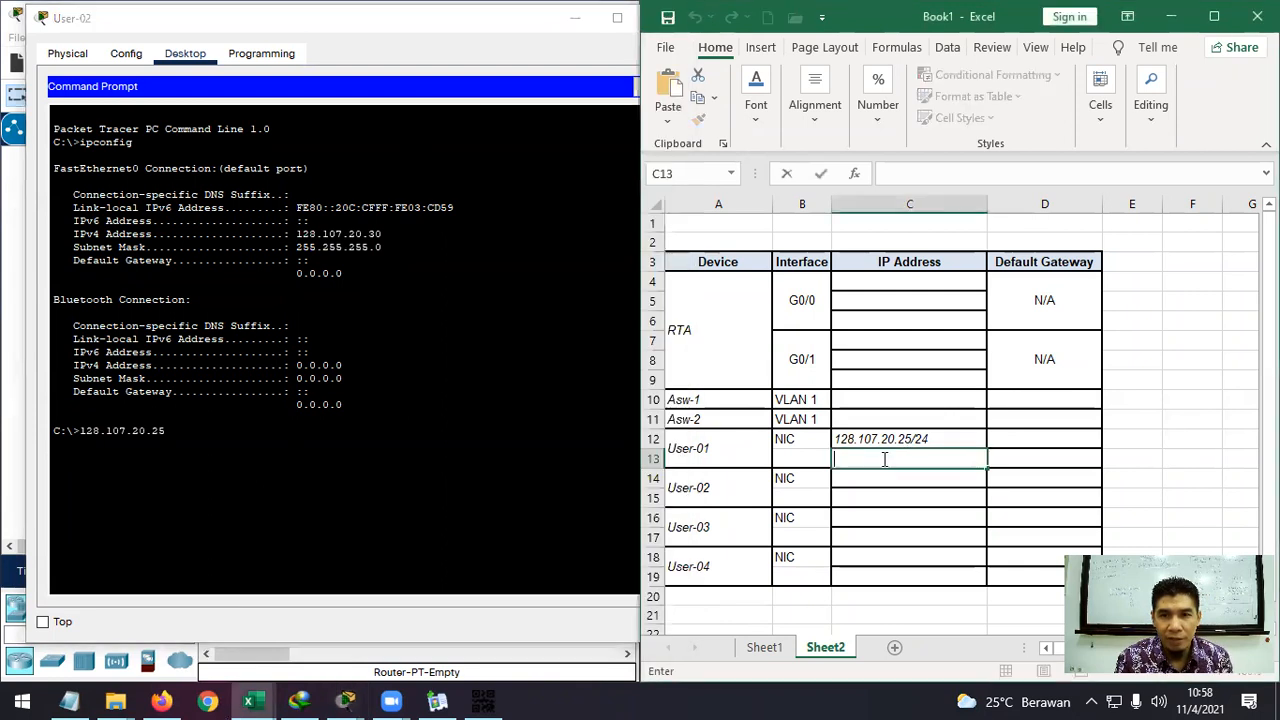
Paste the copied address into cell C14 for User-02's NIC.
left_click(875, 480)
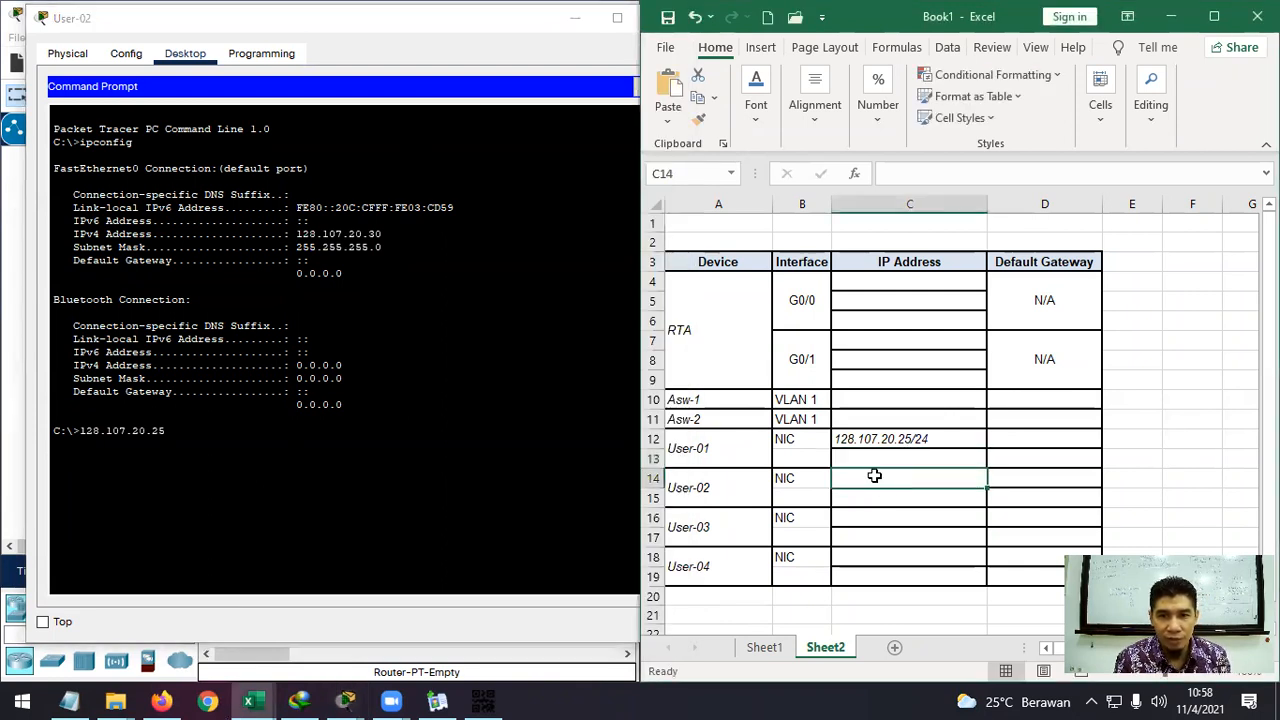
double_click(877, 477)
key("ctrl+v")
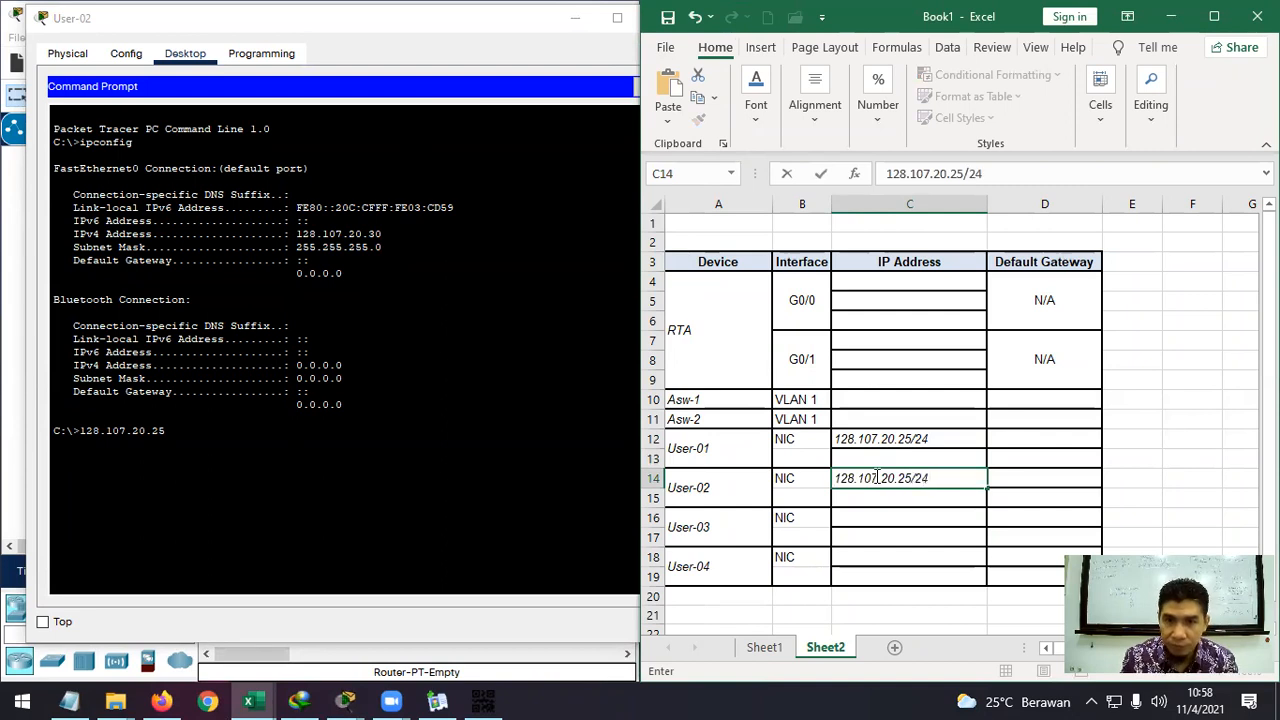
key("Return")
Correct C14's last octet to 30 so it reads 128.107.20.30/24.
left_click(875, 477)
key("F2")
key("BackSpace")
key("BackSpace")
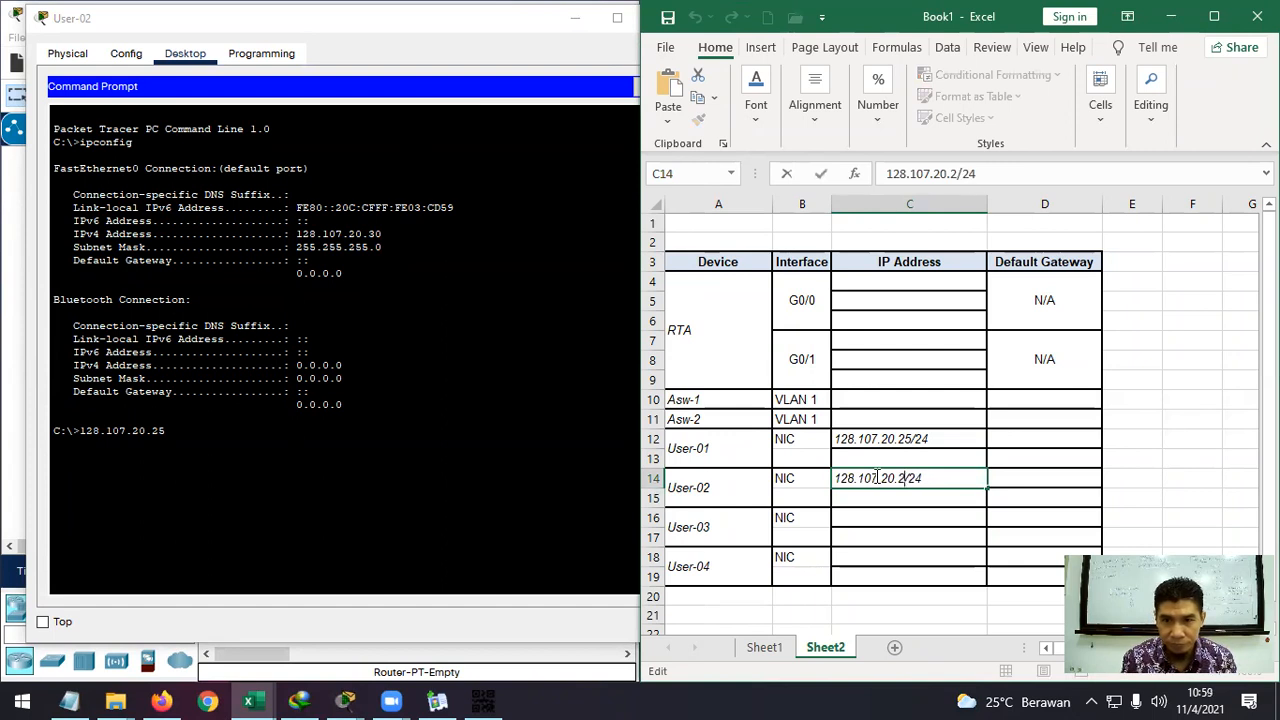
type("30")
key("Return")
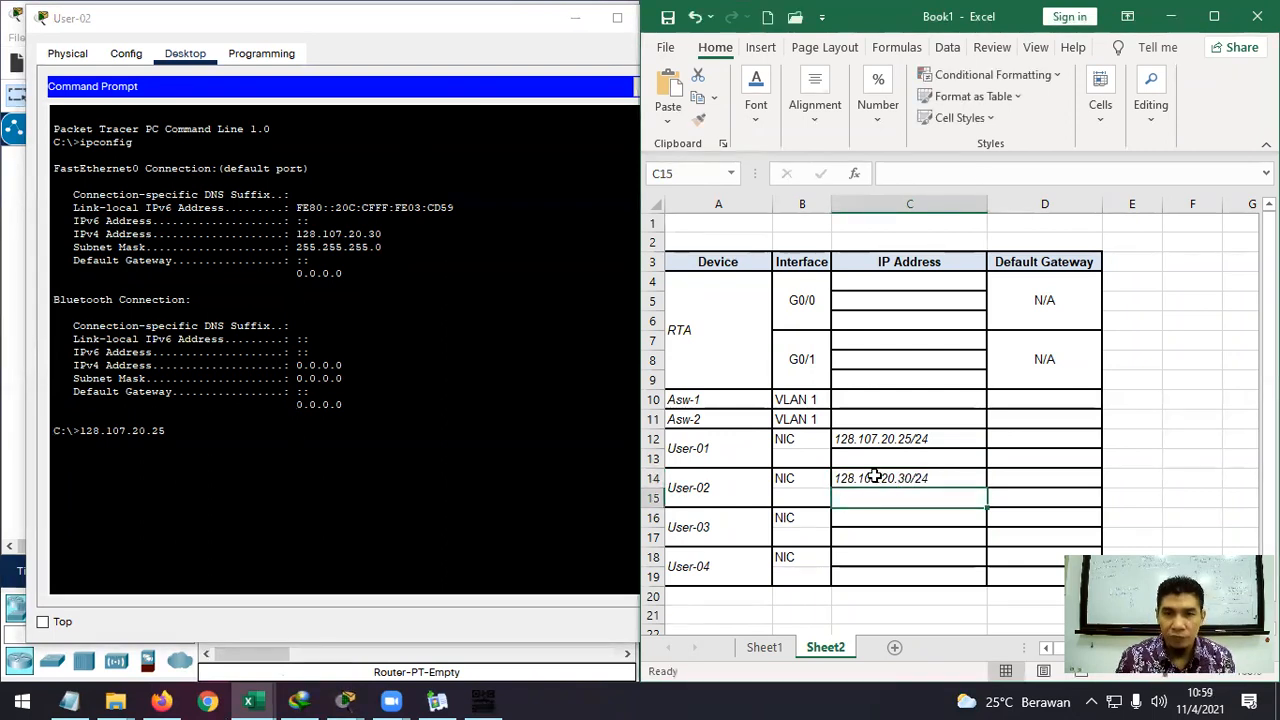
left_click(906, 520)
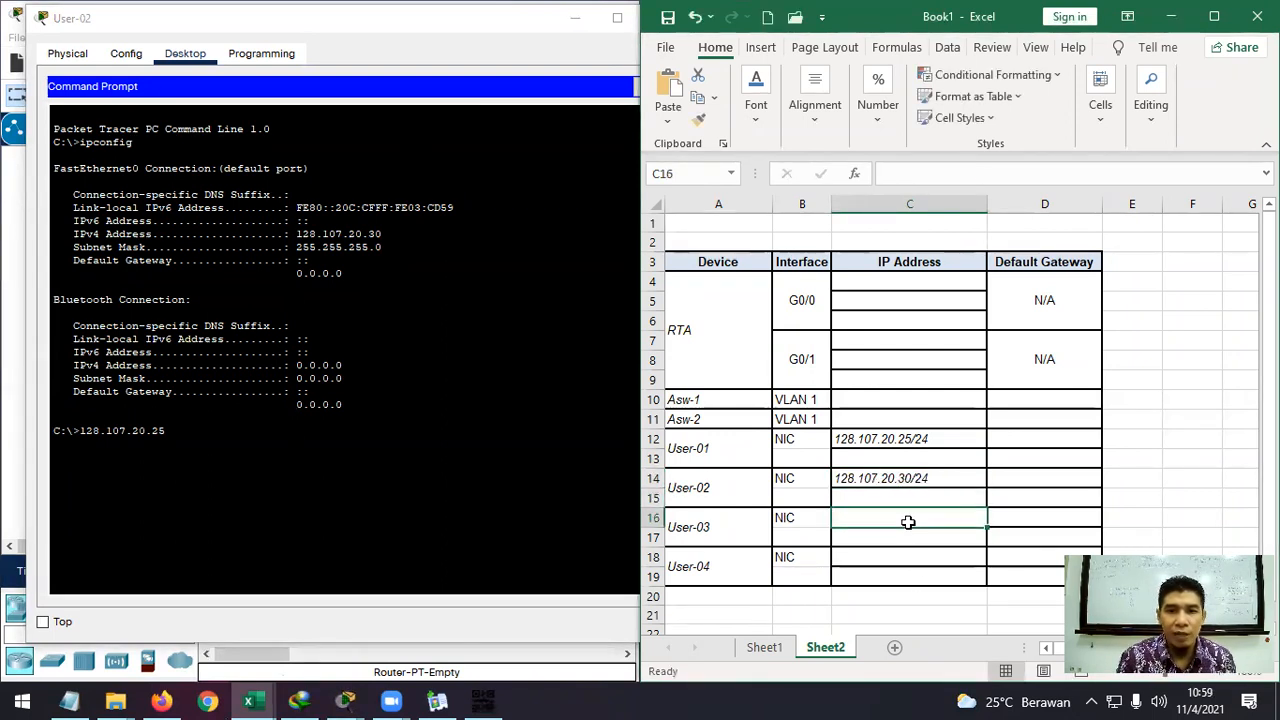
left_click_drag(310, 221, 74, 221)
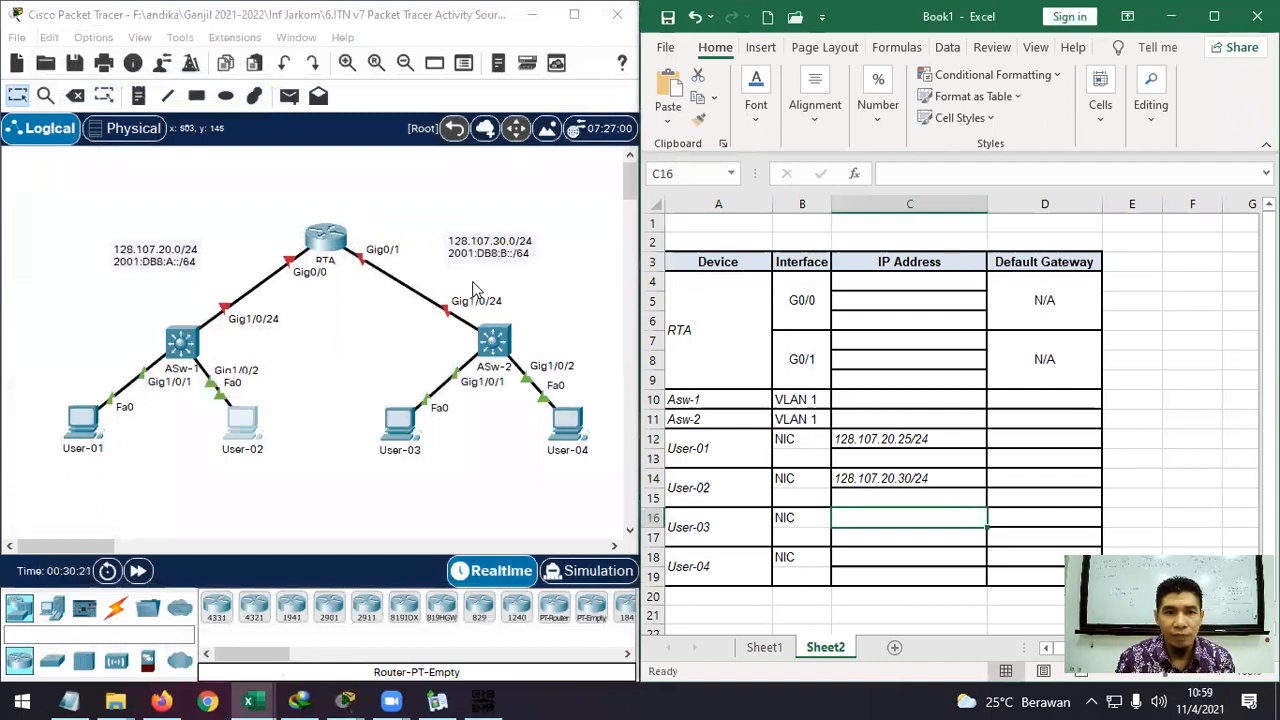
Open User-03's Command Prompt and run ipconfig.
left_click(402, 425)
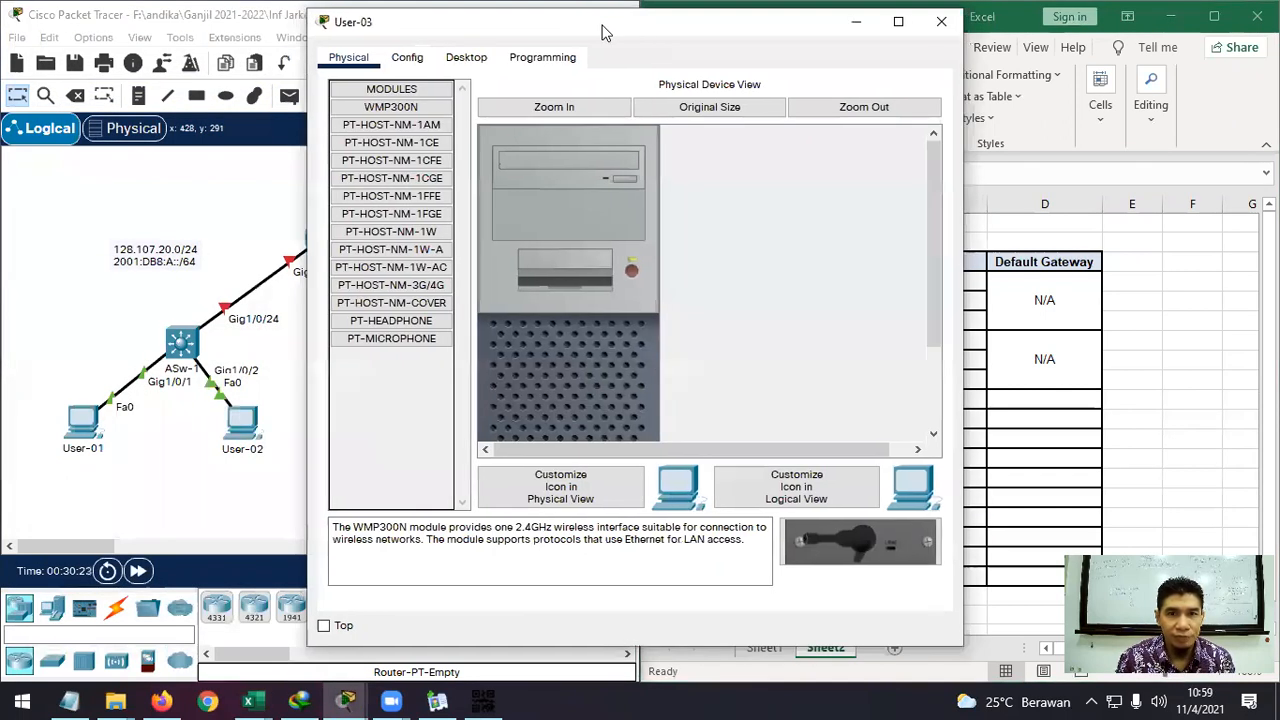
left_click_drag(603, 33, 299, 28)
left_click(154, 51)
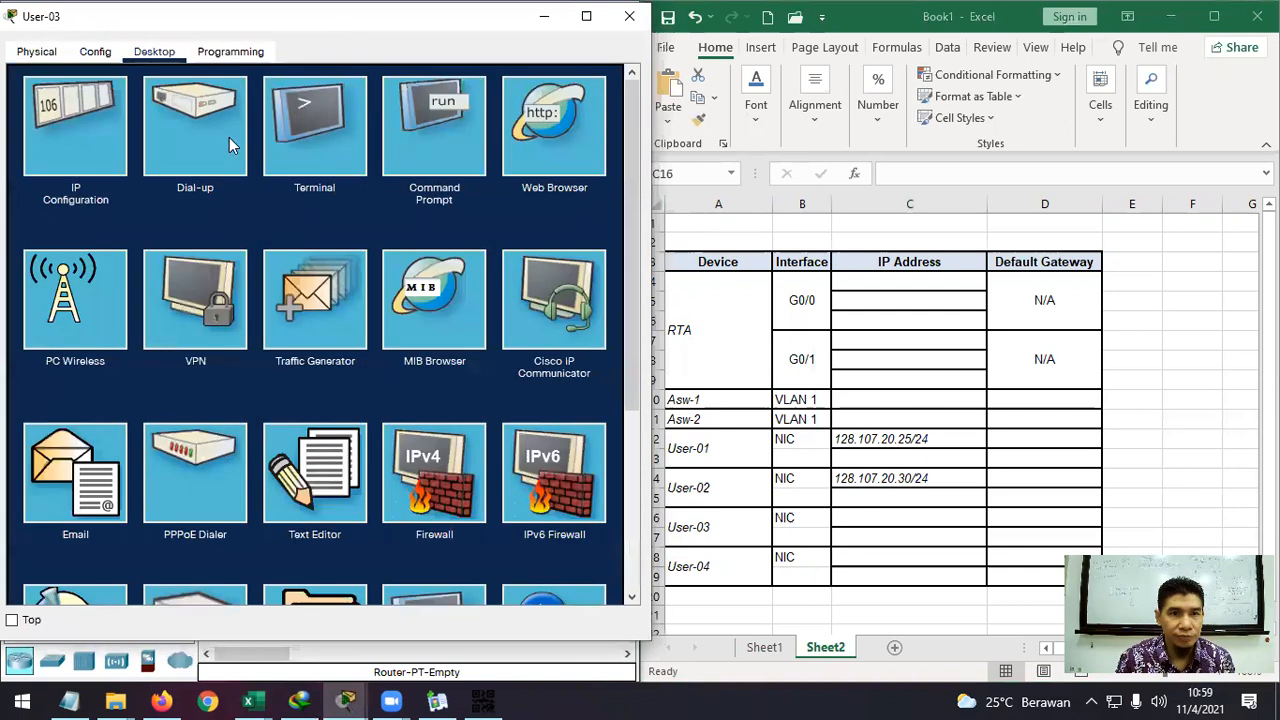
left_click(428, 106)
type("ip")
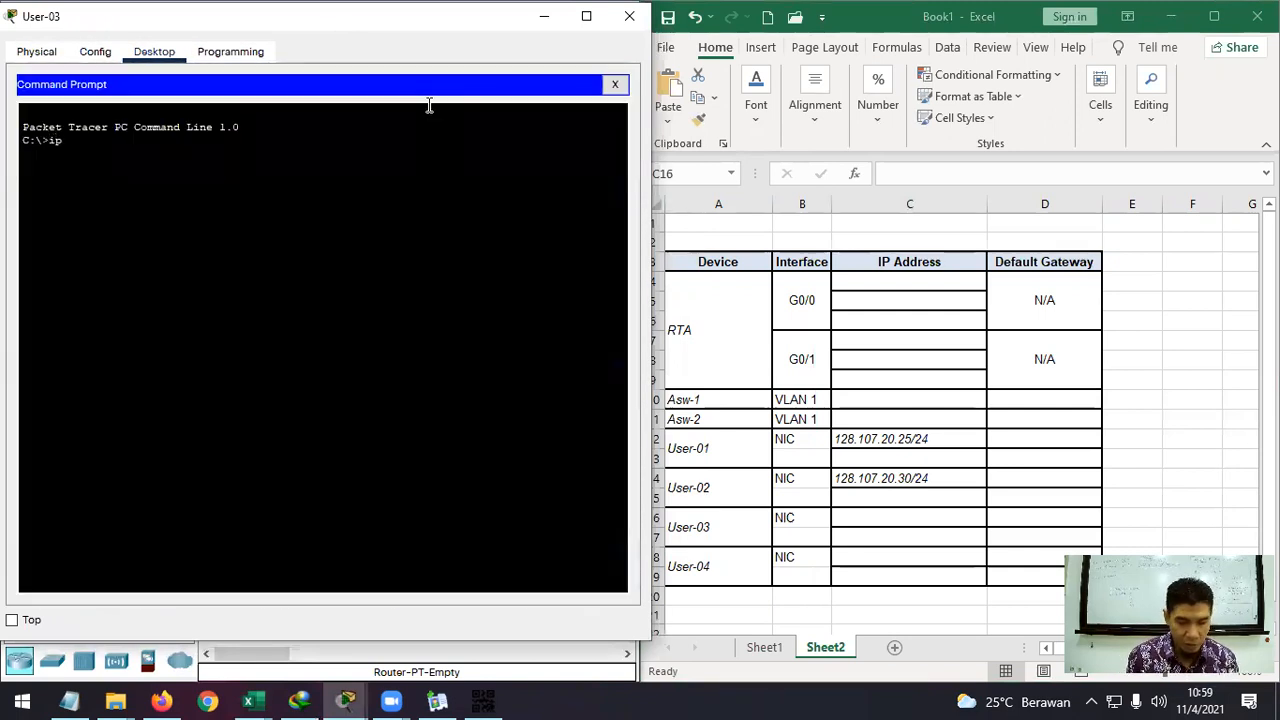
type("fc")
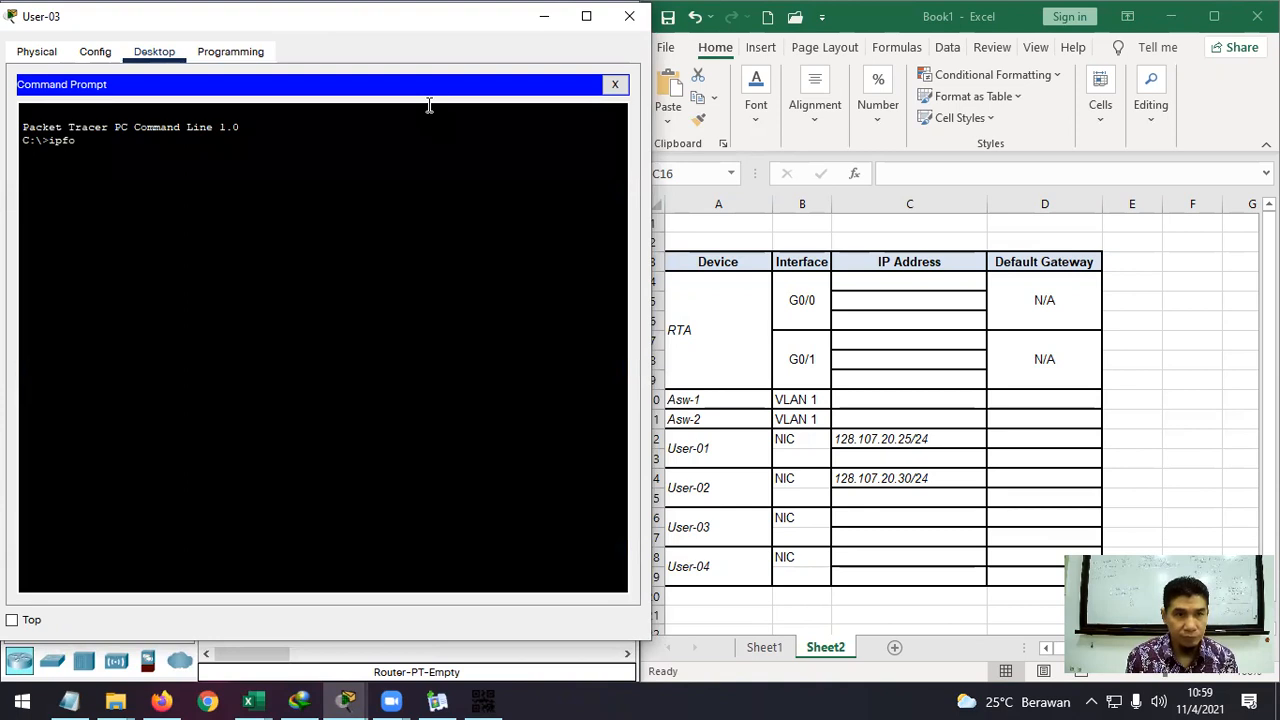
type("con")
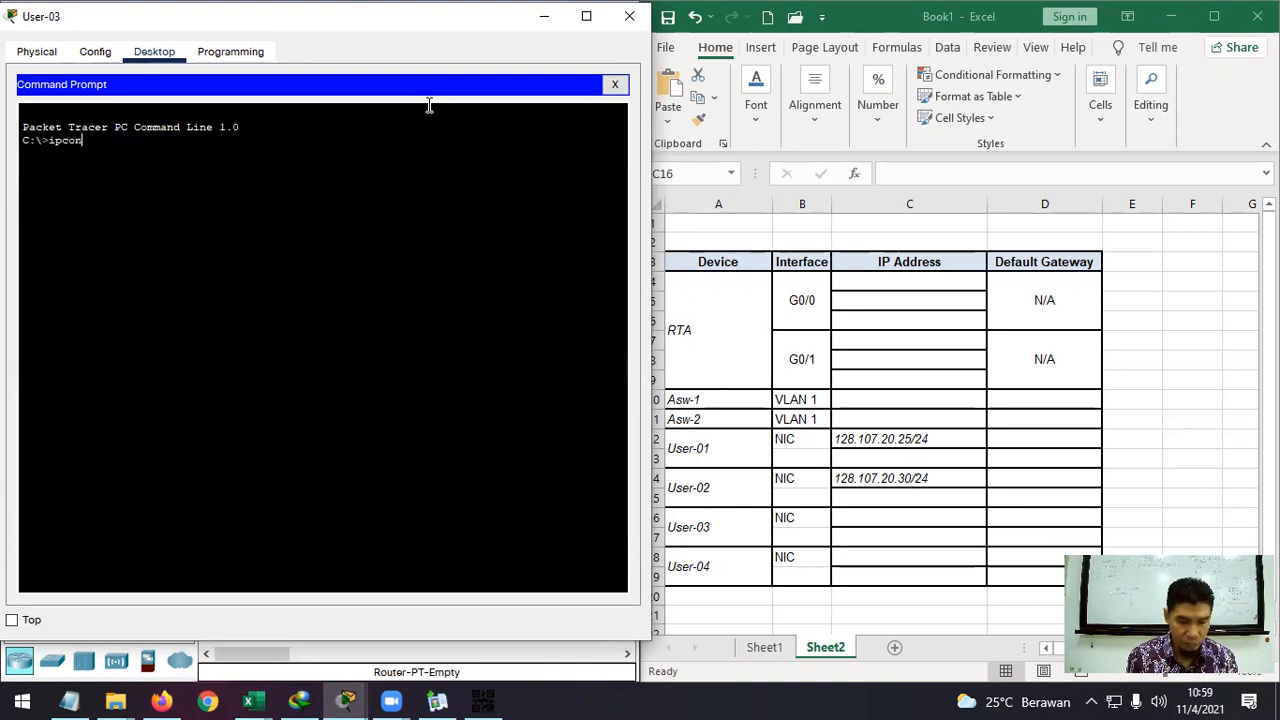
type("fig")
key("Return")
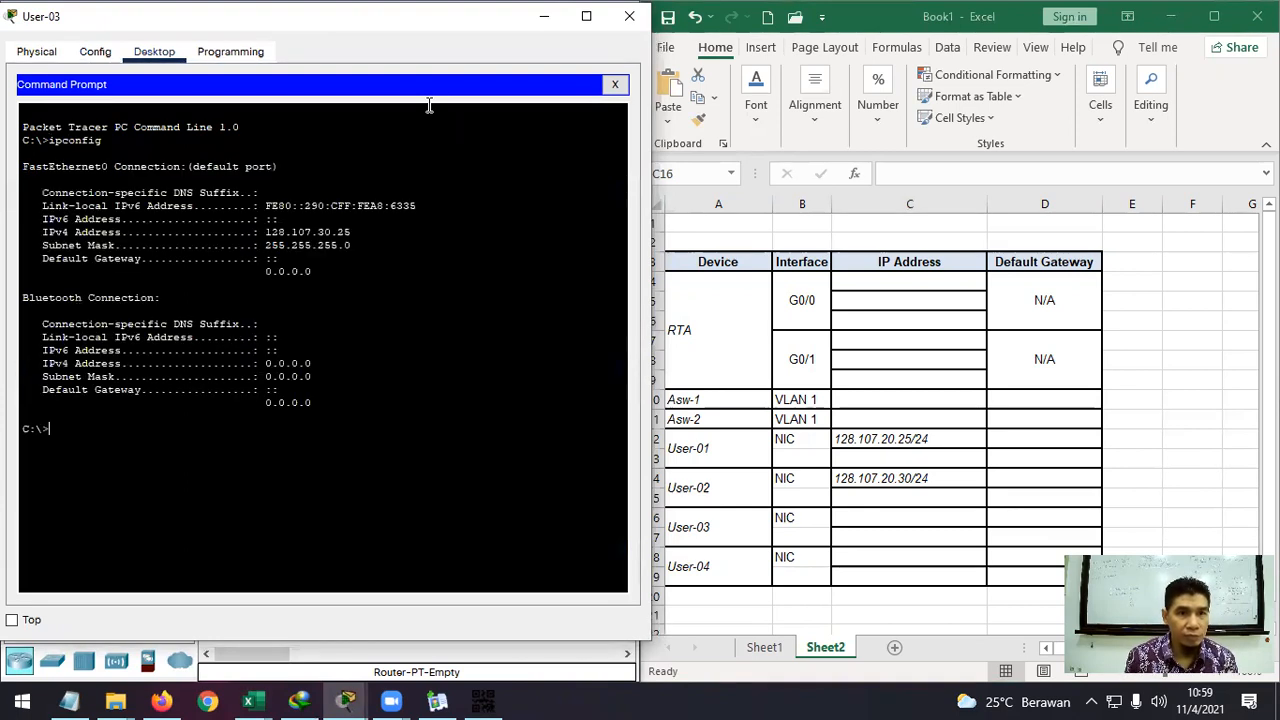
Copy User-03's IPv4 address into C16 and fix it to 128.107.30.25/24.
left_click_drag(266, 232, 352, 234)
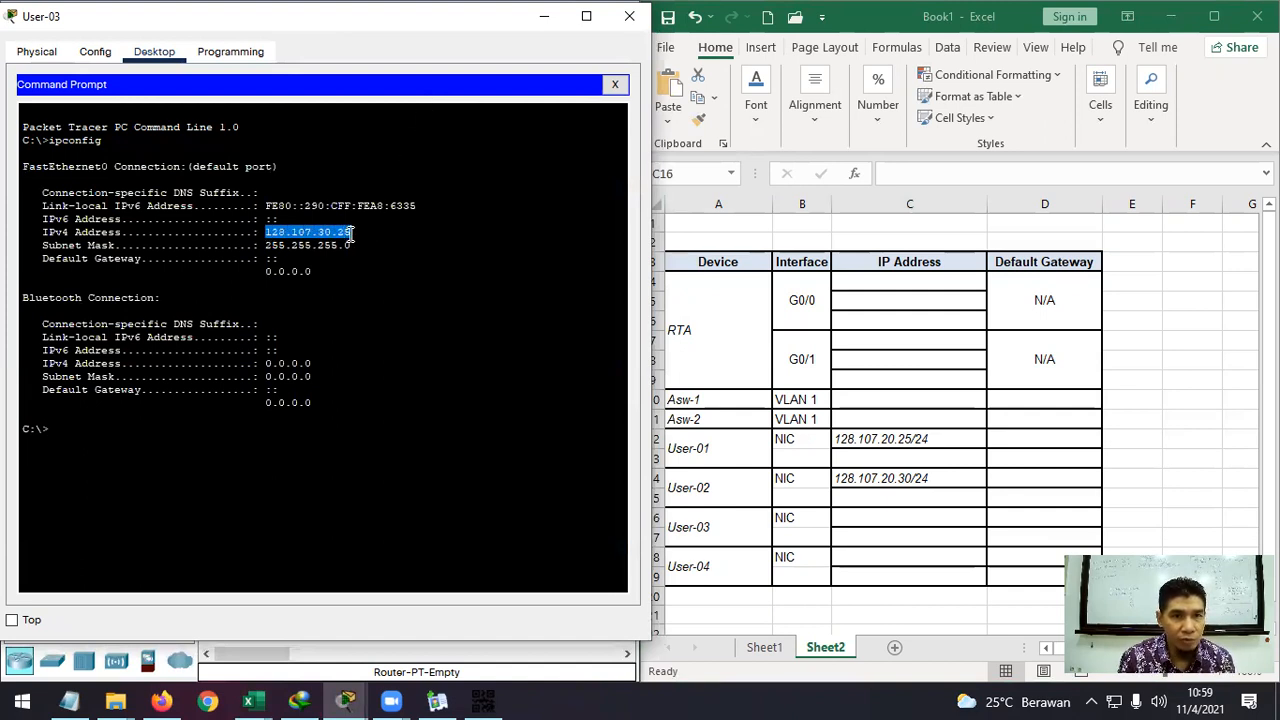
right_click(340, 232)
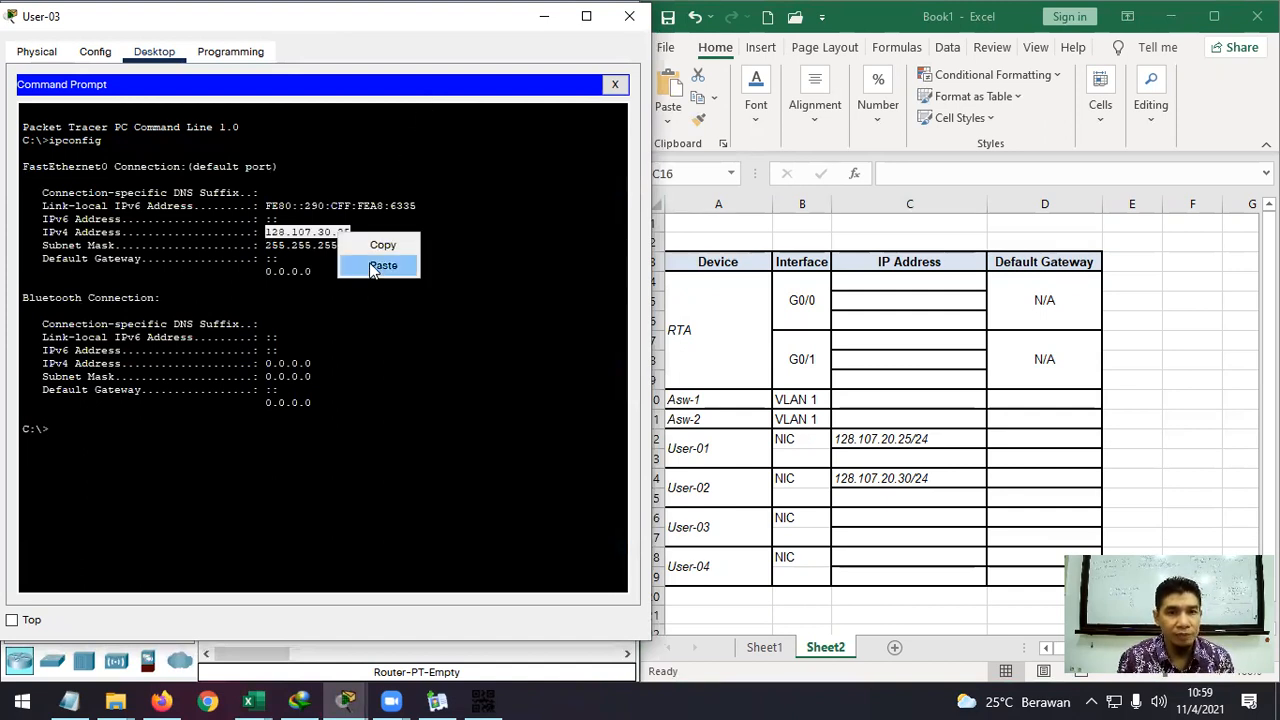
left_click(378, 266)
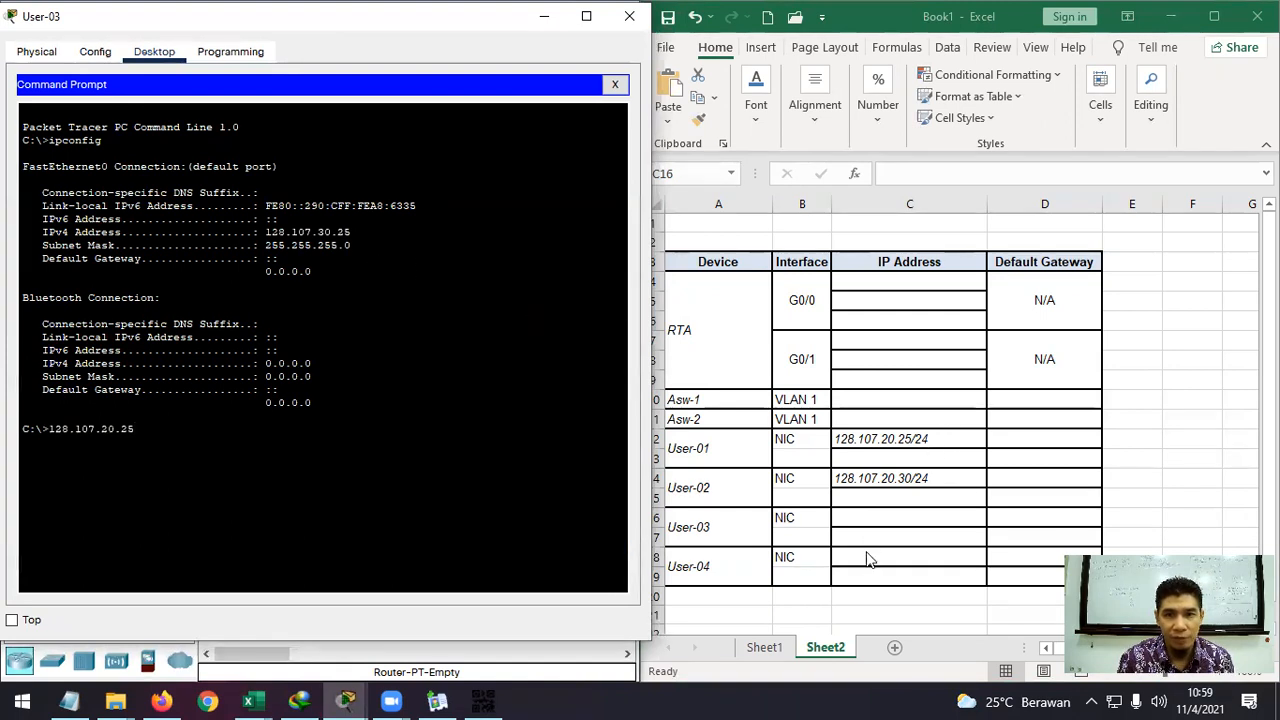
double_click(869, 513)
right_click(876, 520)
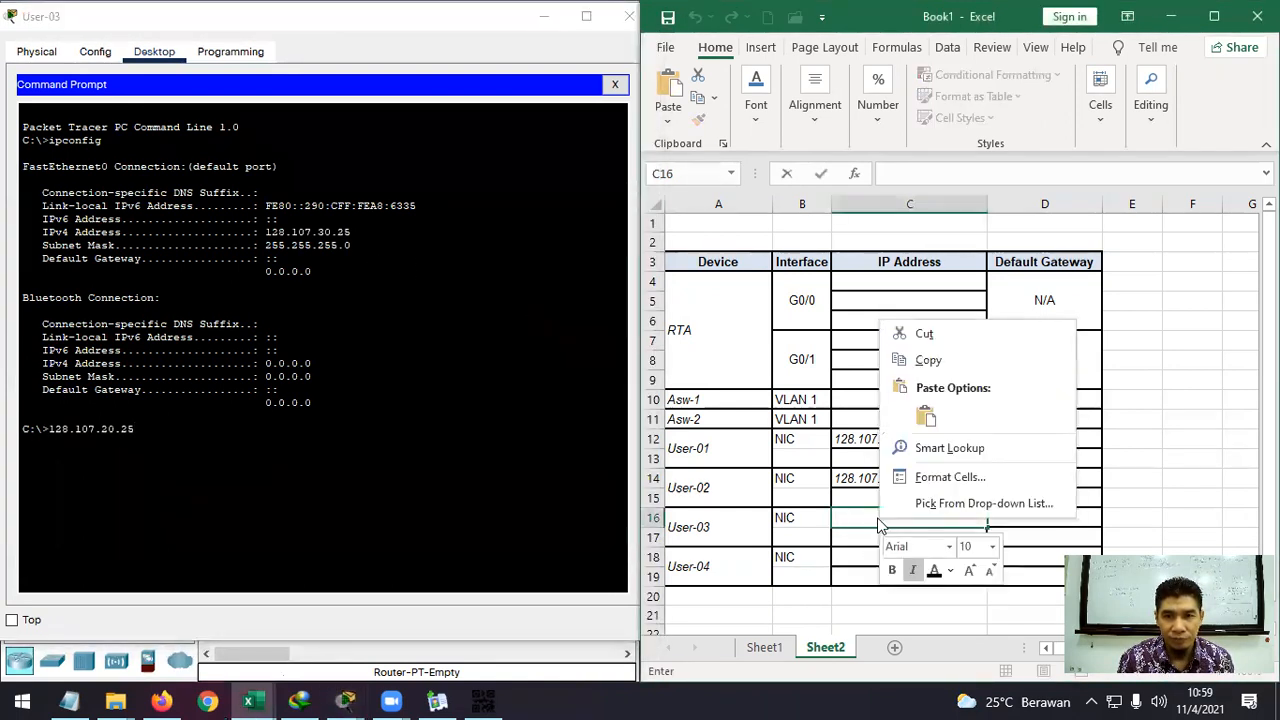
left_click(925, 416)
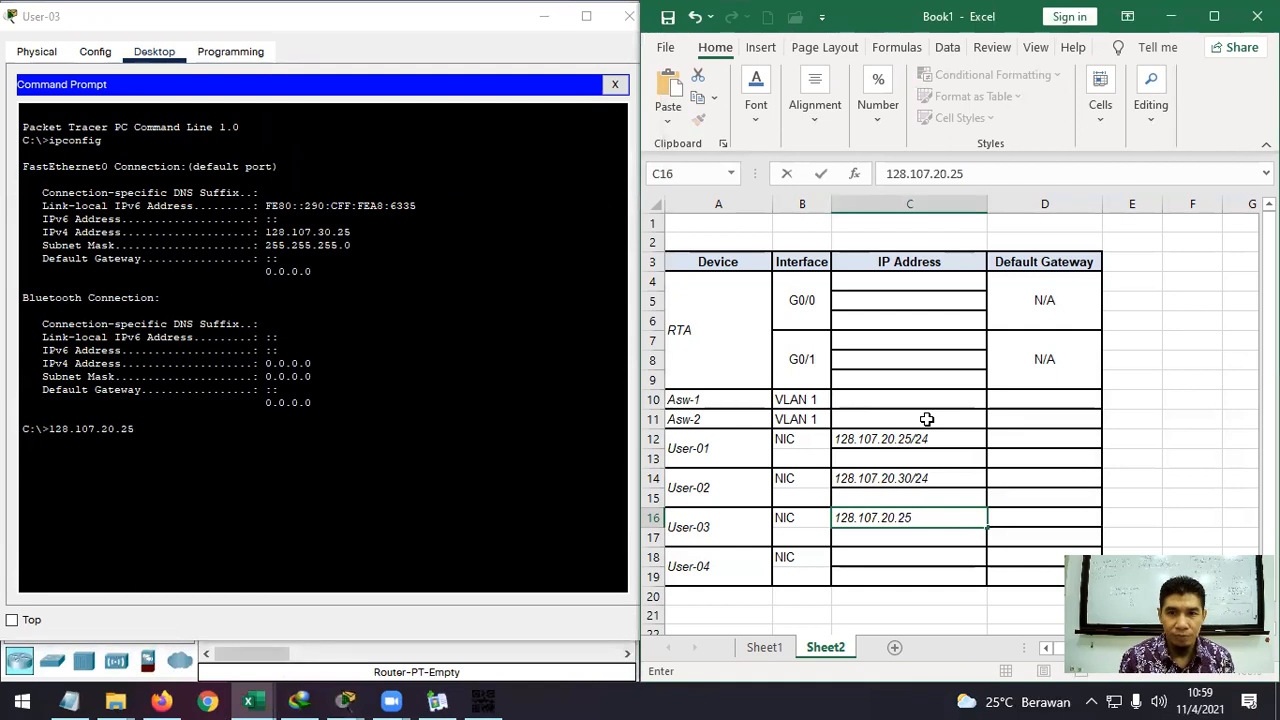
key("BackSpace")
key("BackSpace")
key("BackSpace")
key("BackSpace")
key("BackSpace")
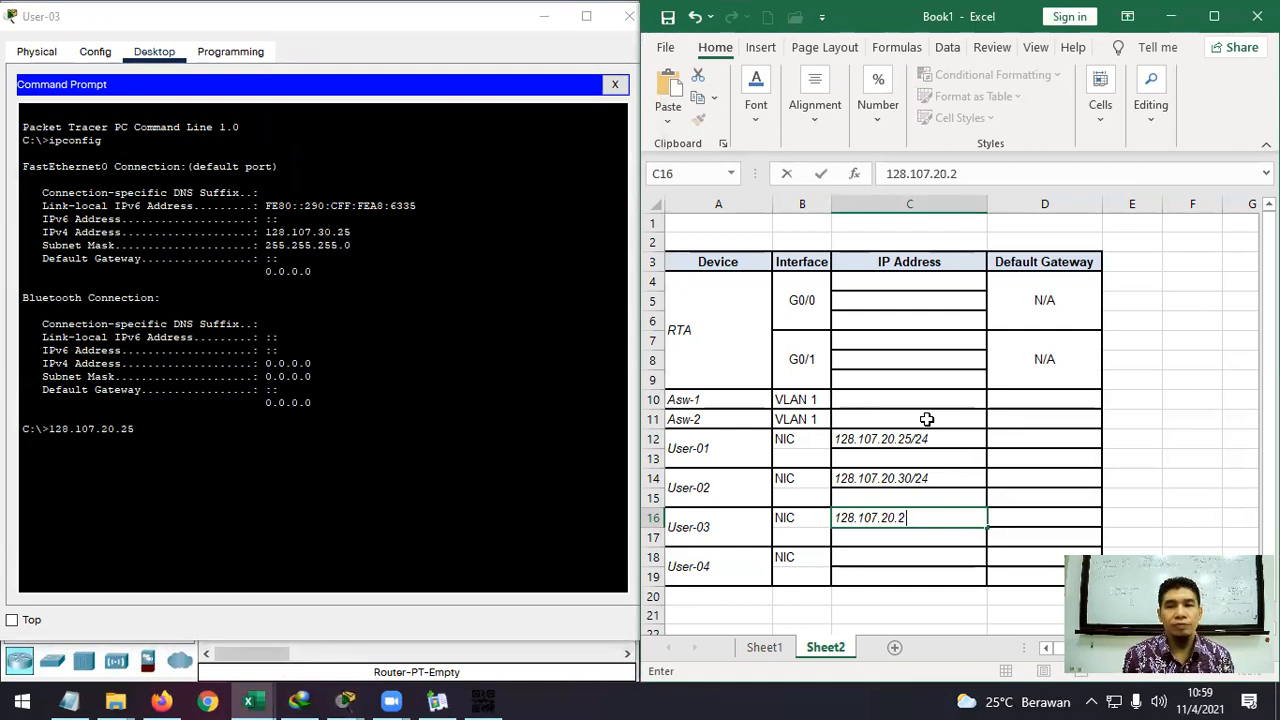
type("30")
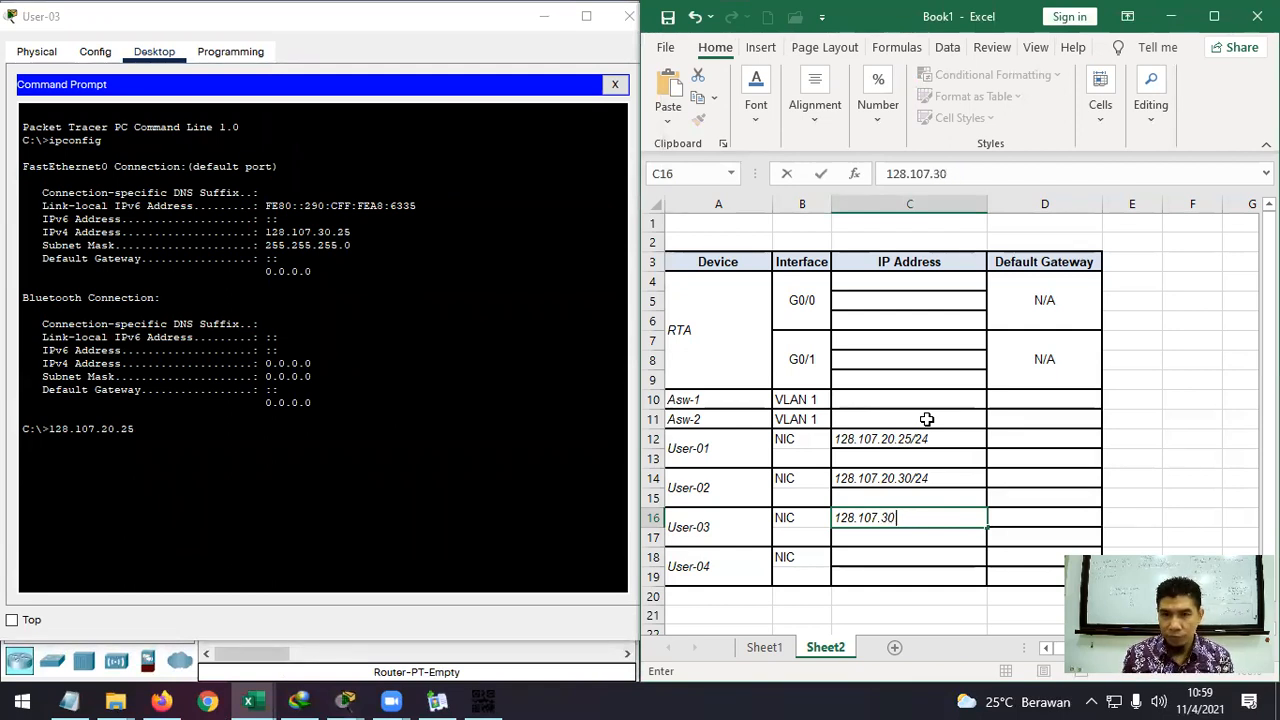
type(".25/24")
key("Return")
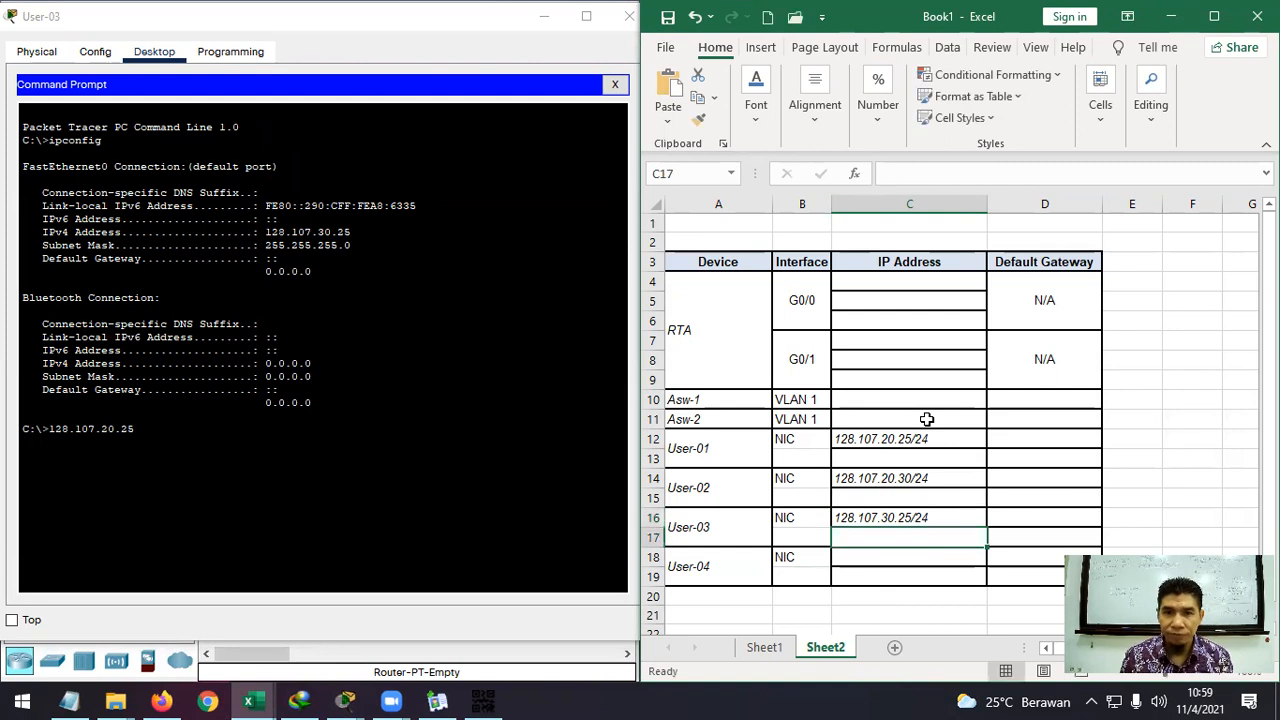
Clear the terminal selection and close User-03's command prompt window.
left_click_drag(283, 220, 43, 229)
left_click(280, 219)
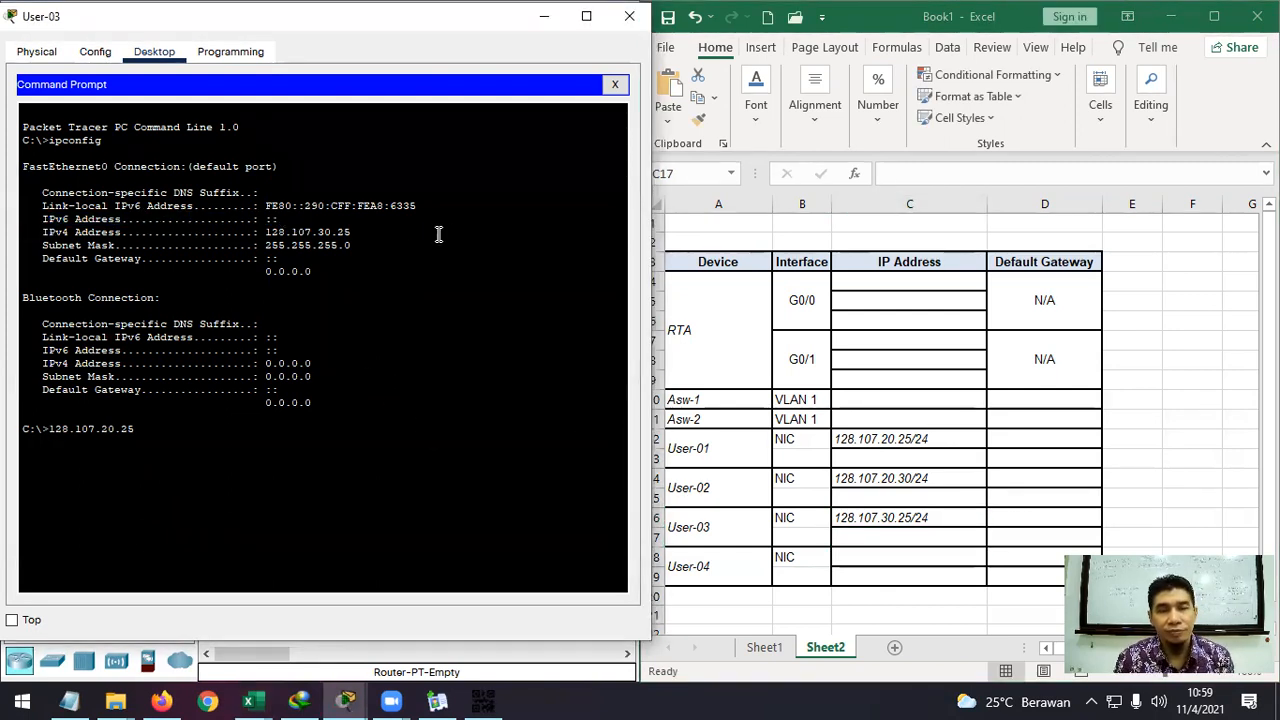
left_click(629, 16)
Open User-04's Command Prompt and run ipconfig.
left_click(903, 562)
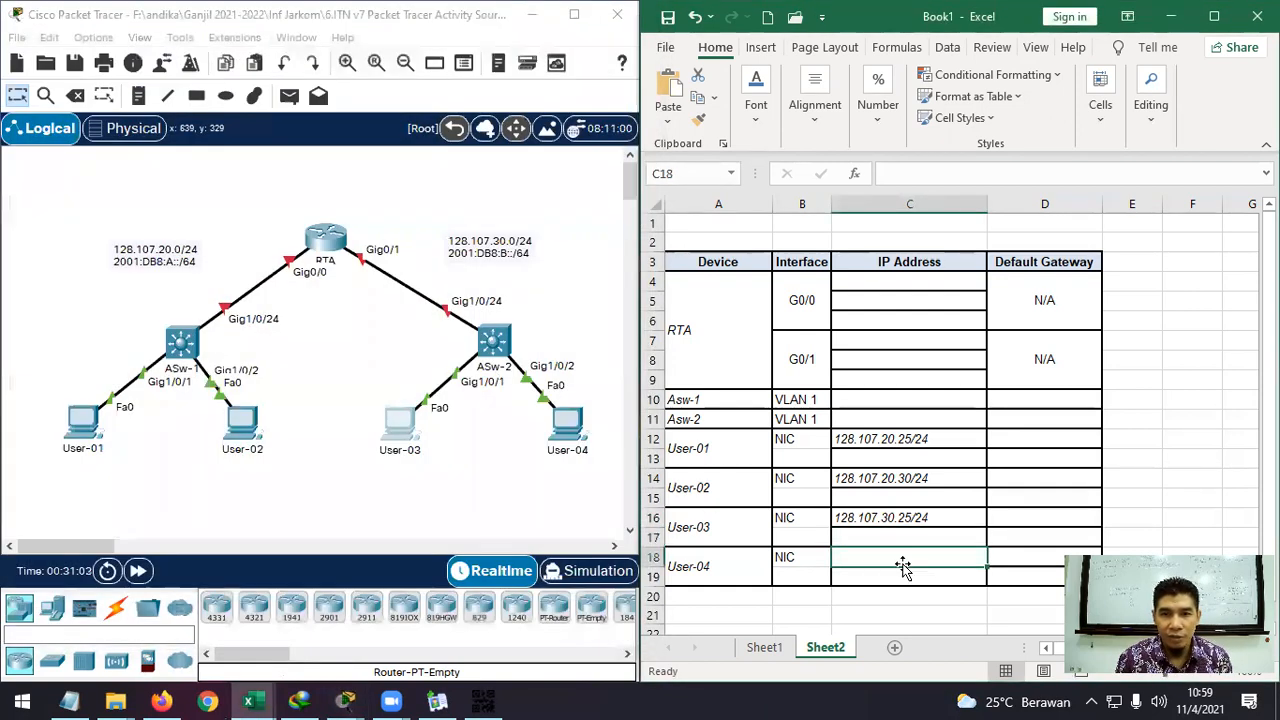
left_click(573, 432)
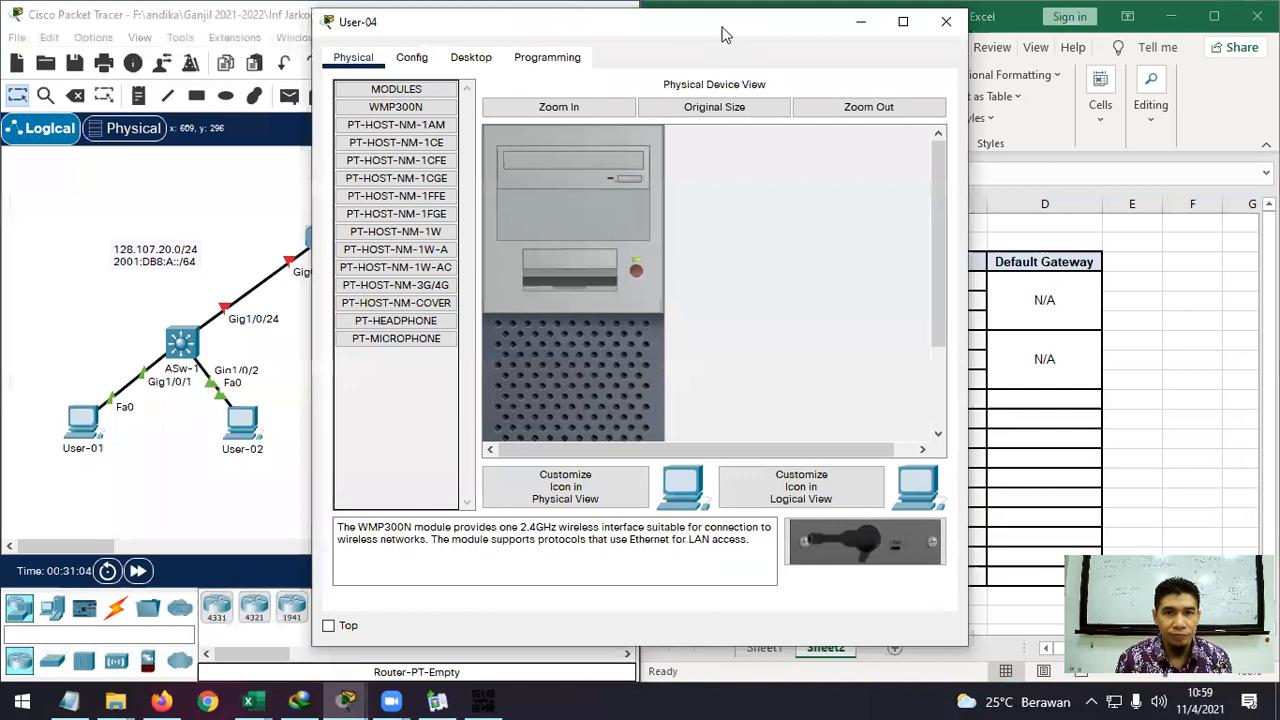
left_click_drag(716, 34, 429, 42)
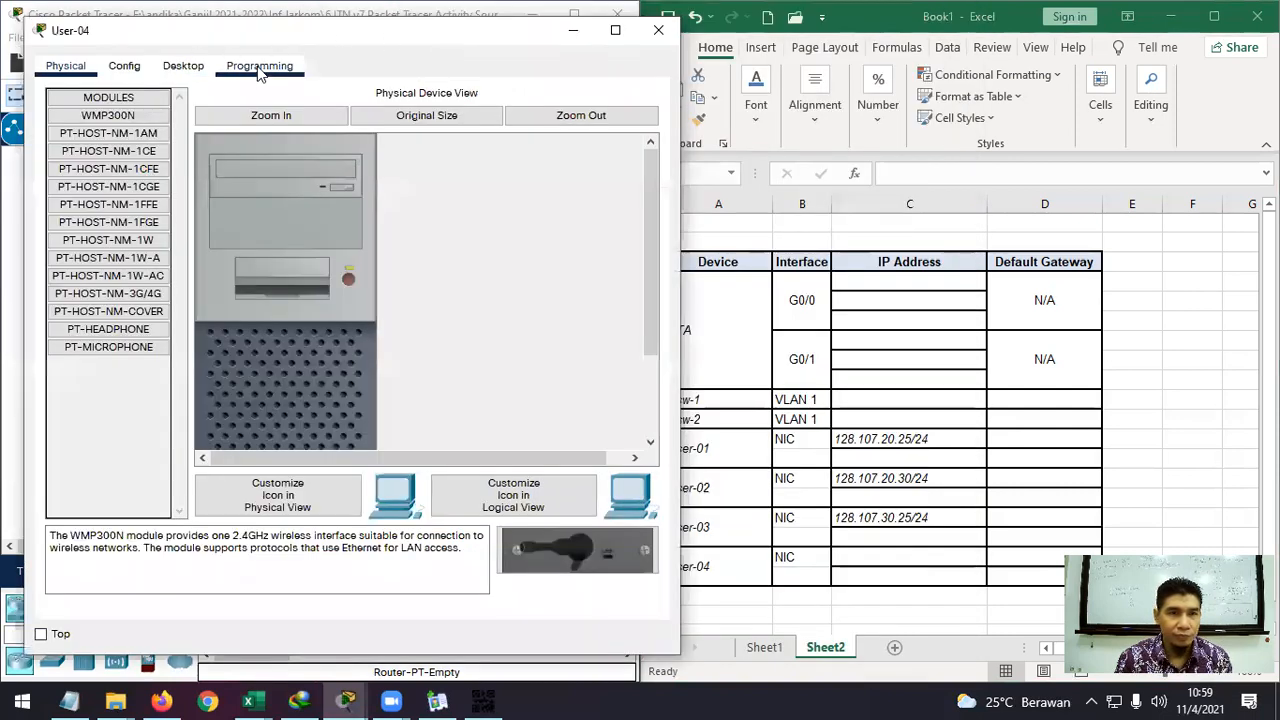
left_click(183, 66)
left_click(465, 115)
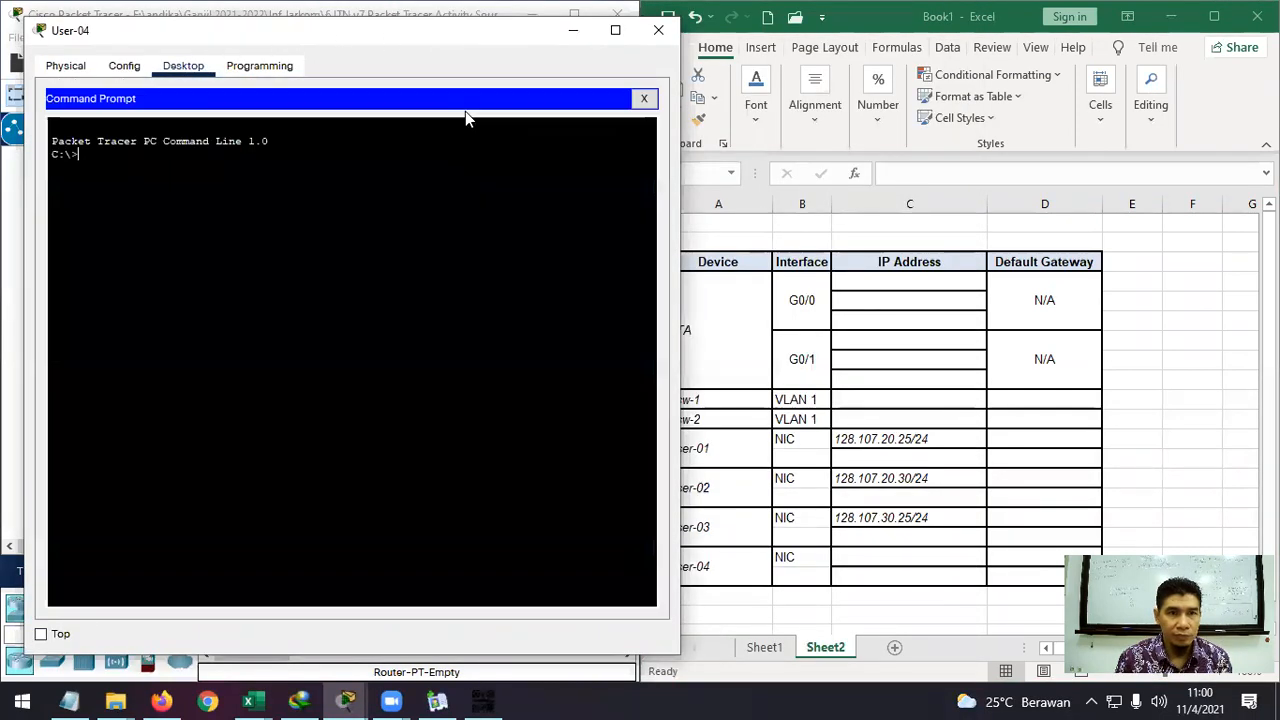
type("ipconfig")
key("Return")
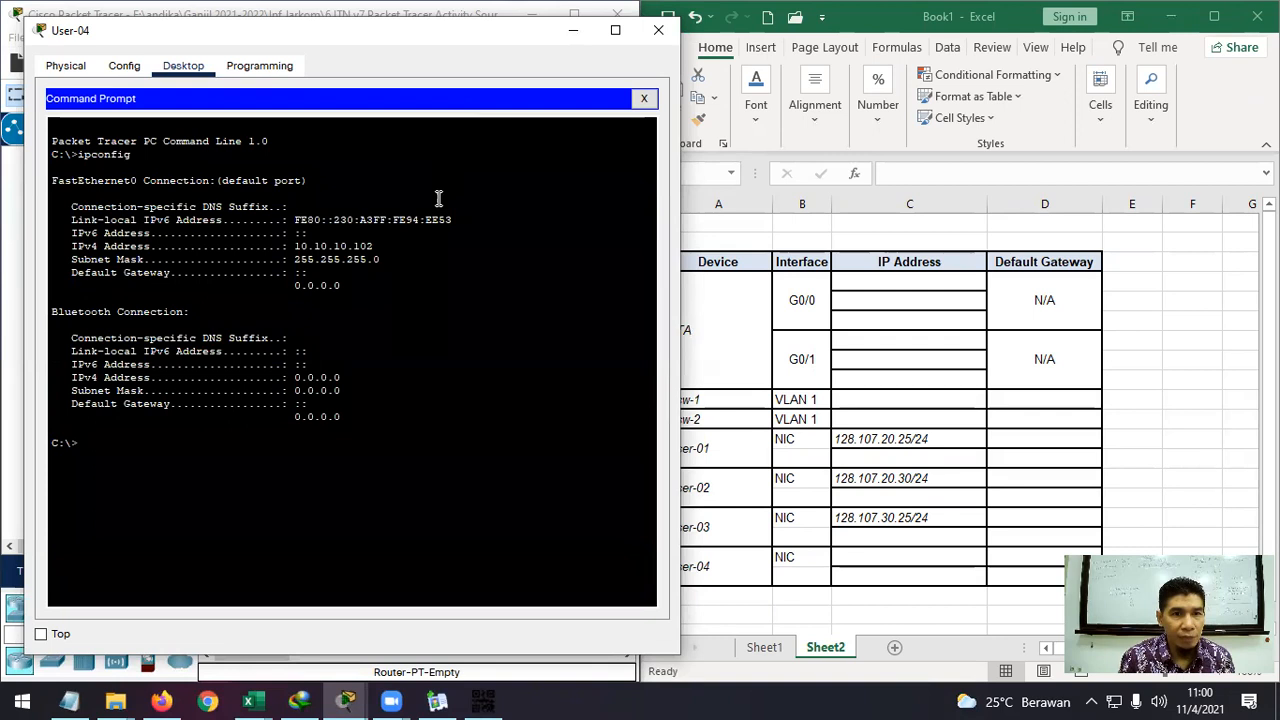
Select and copy User-04's IPv4 address 10.10.10.102.
left_click_drag(373, 246, 297, 245)
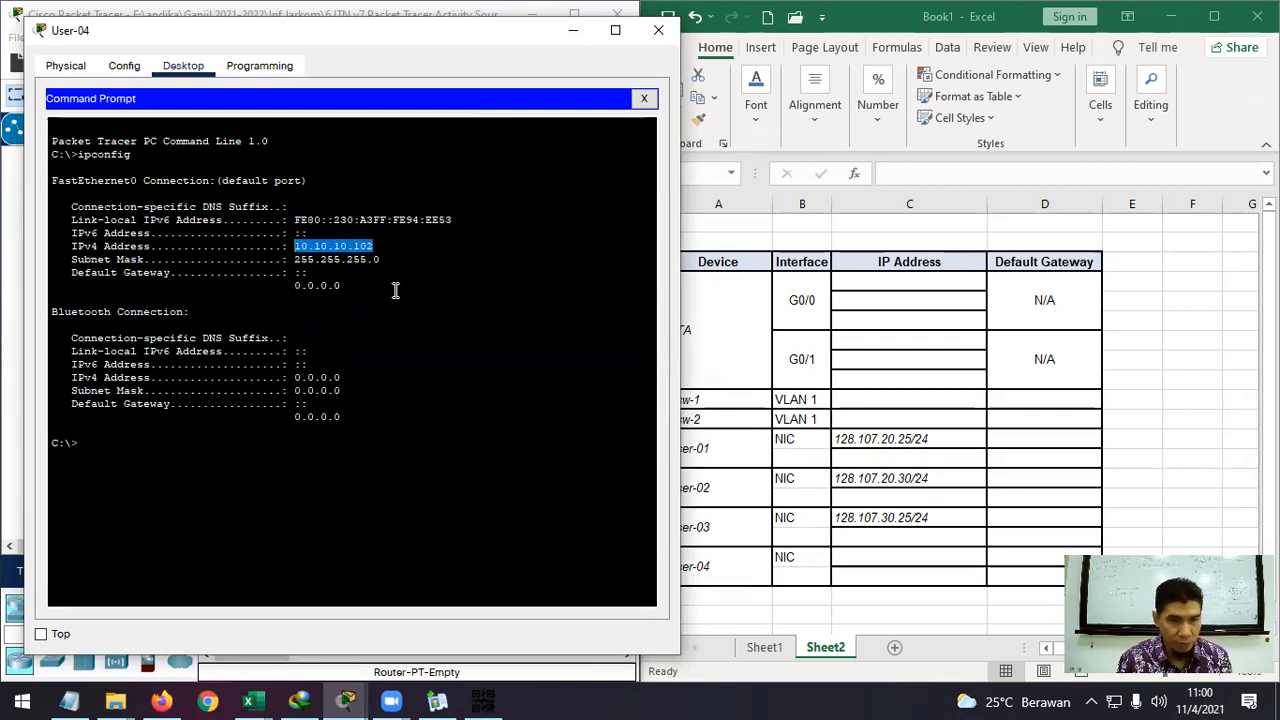
key("ctrl+c")
left_click_drag(373, 245, 297, 245)
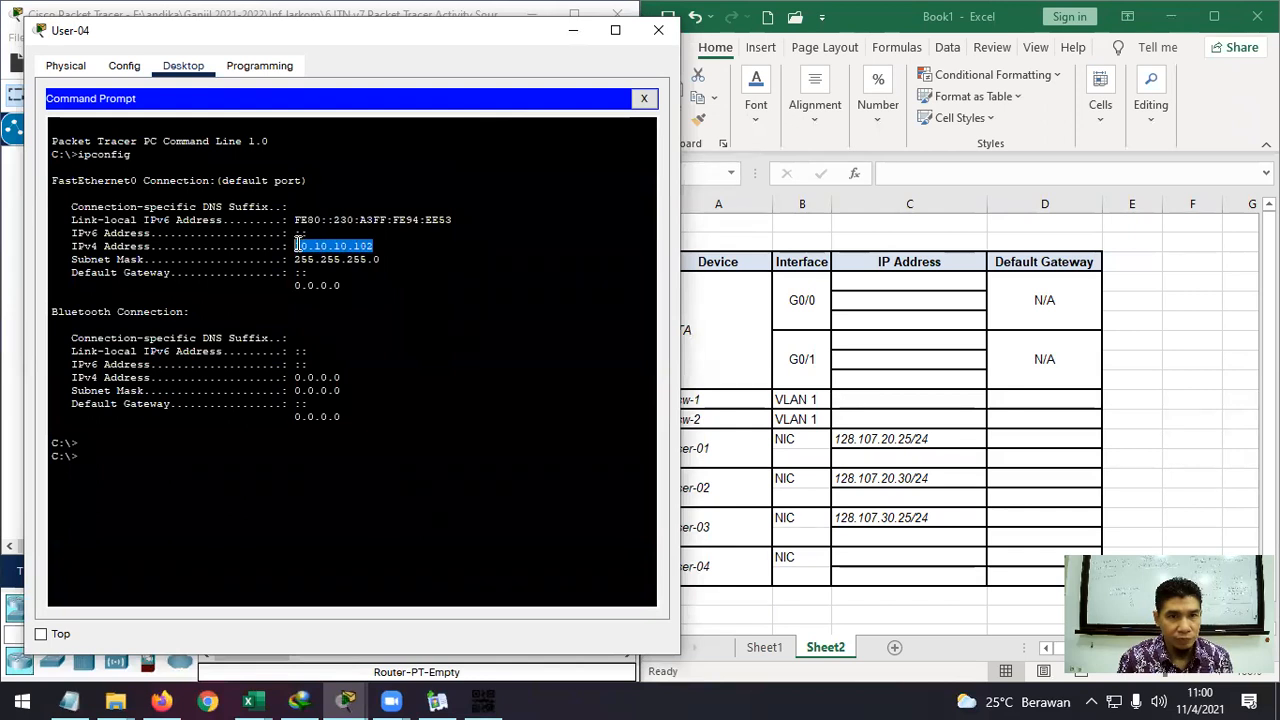
right_click(304, 248)
left_click(347, 257)
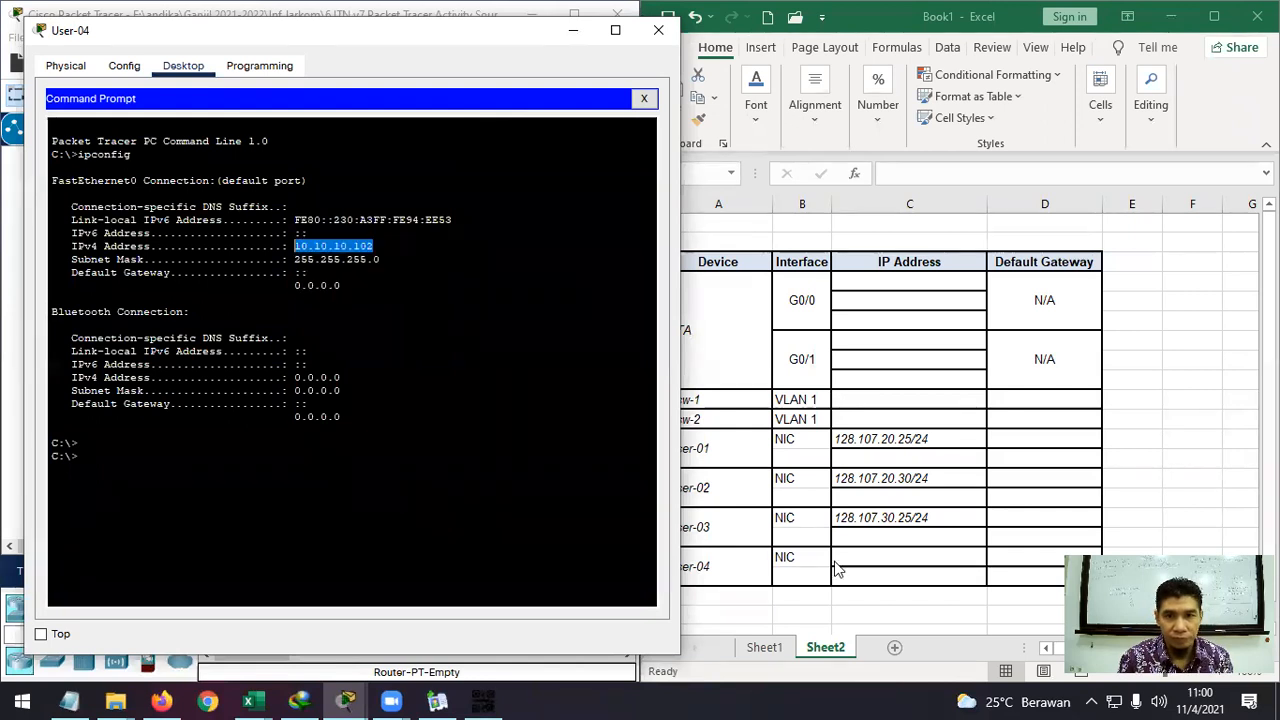
Enter 10.10.10.102/24 in C18 and close User-04's window.
left_click(866, 557)
double_click(867, 557)
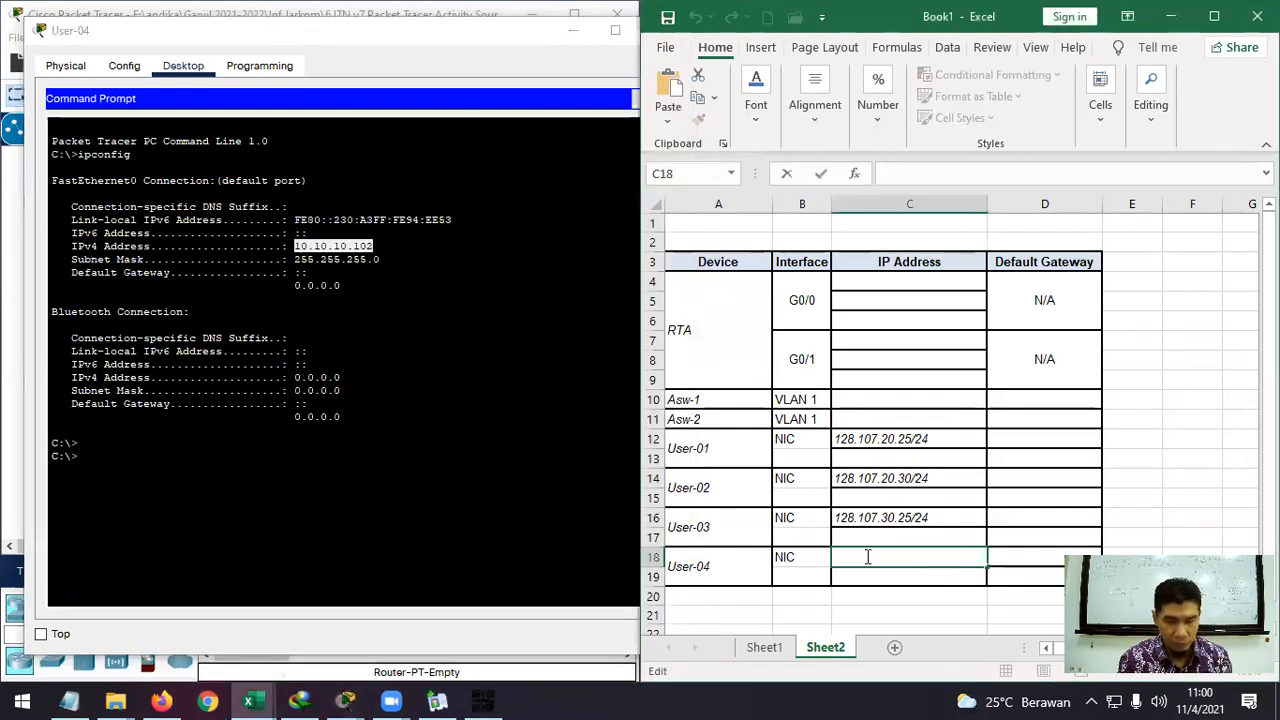
key("ctrl+v")
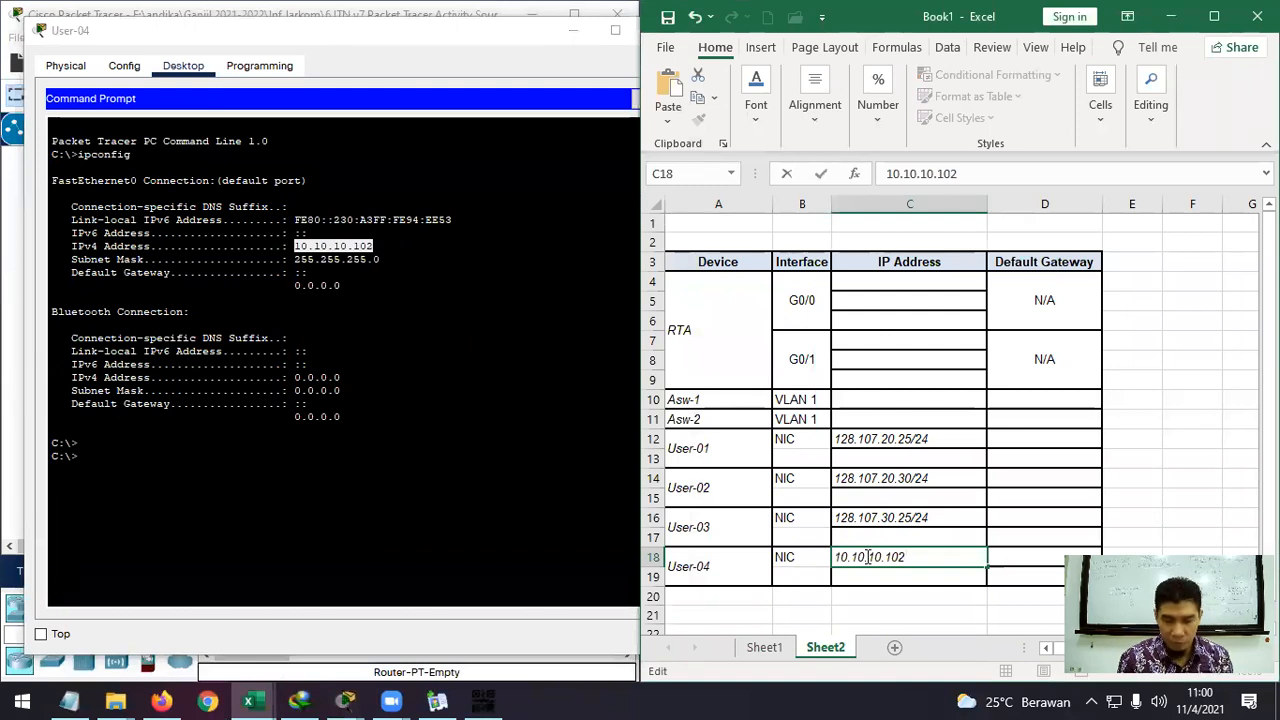
type("/24")
key("Return")
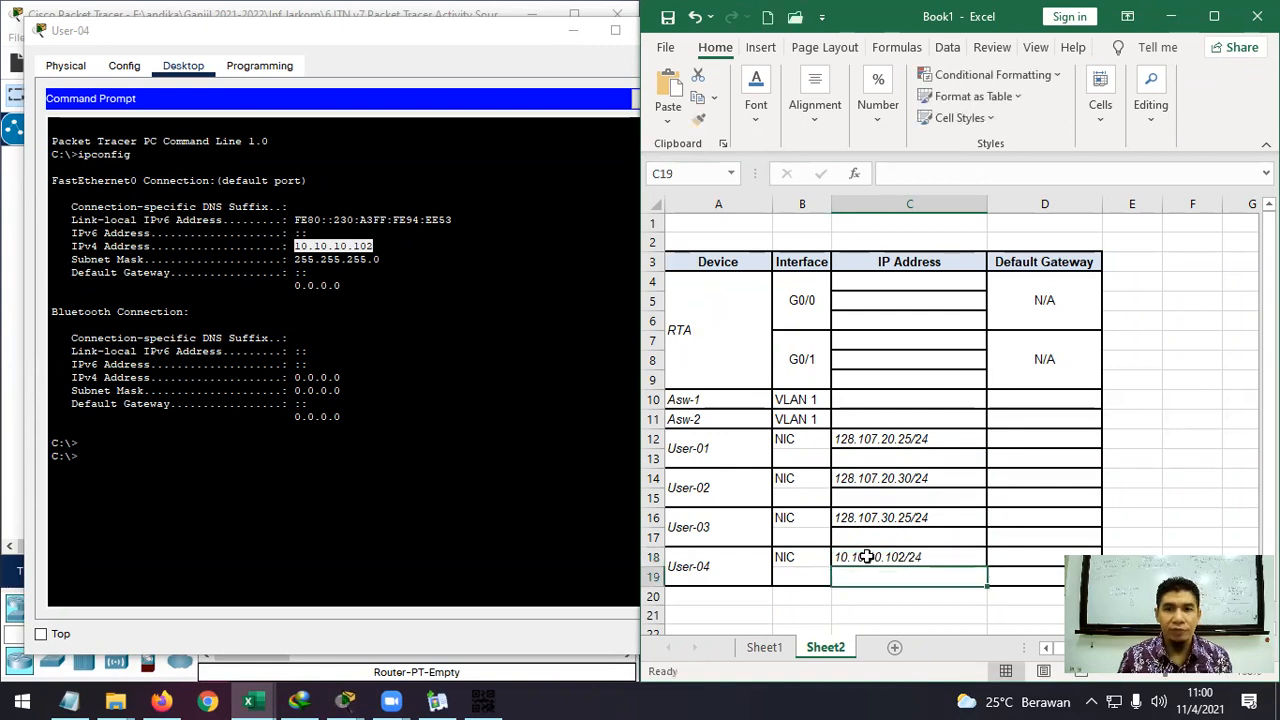
left_click(529, 40)
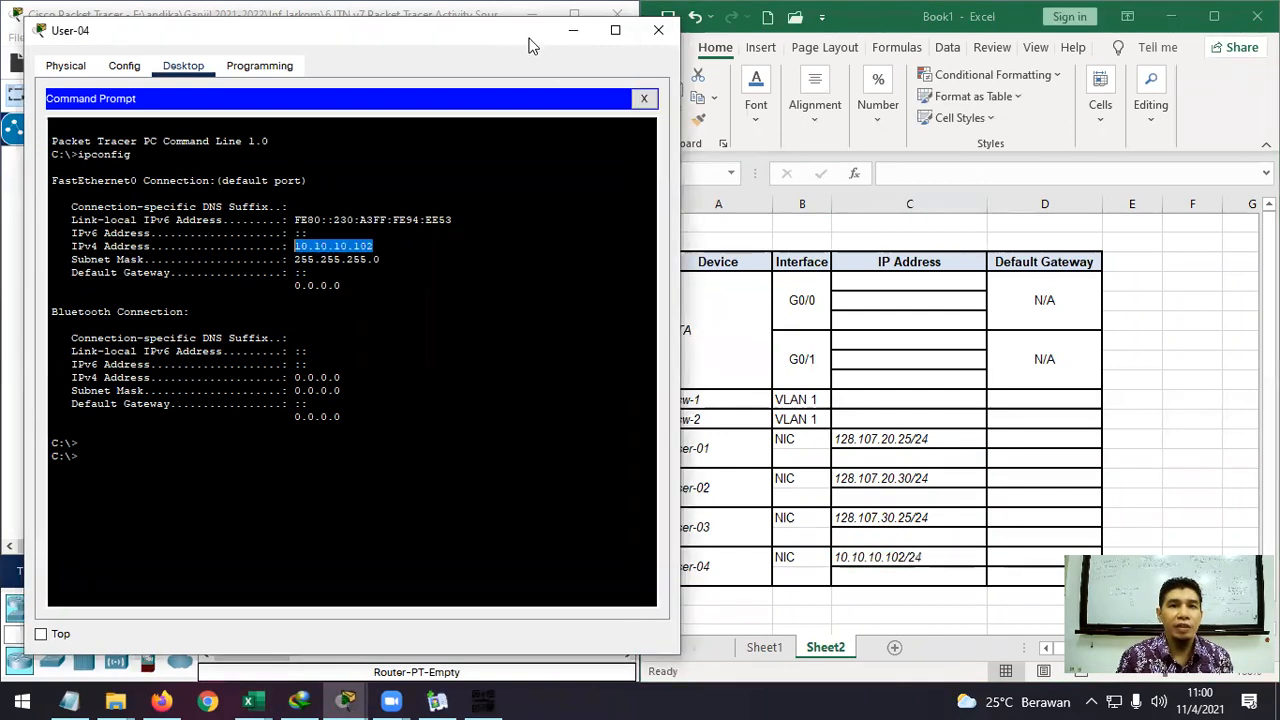
left_click(663, 30)
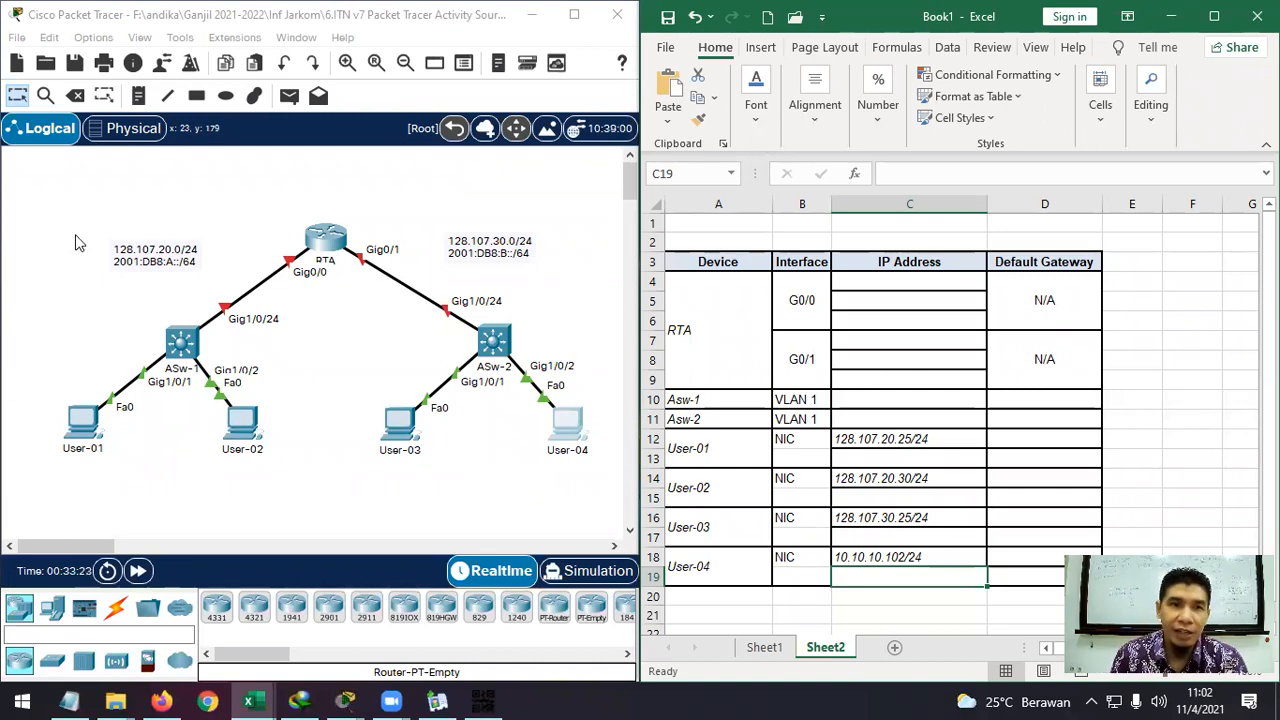
Double-click the 128.107.20.0/24 canvas note and dismiss the locked-notes message.
double_click(150, 255)
double_click(857, 284)
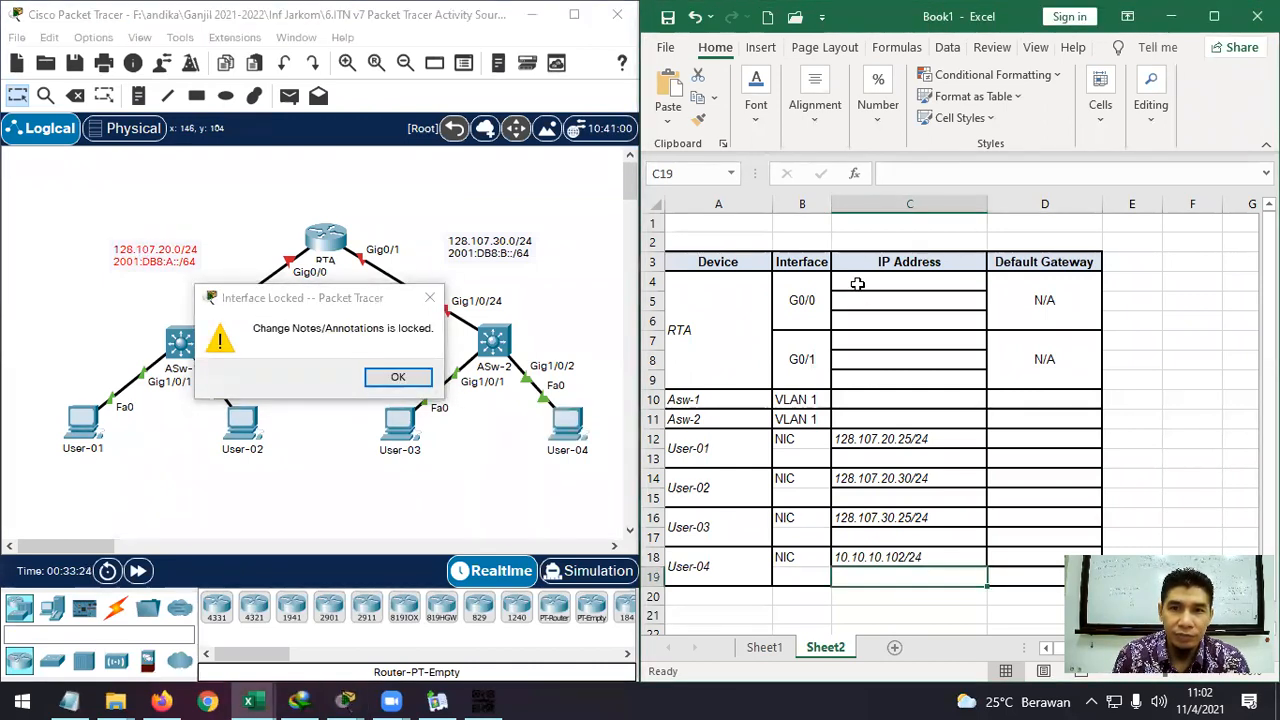
Enter 127.107.20.1/24 in C4, changing the final 0 to 1.
left_click(913, 281)
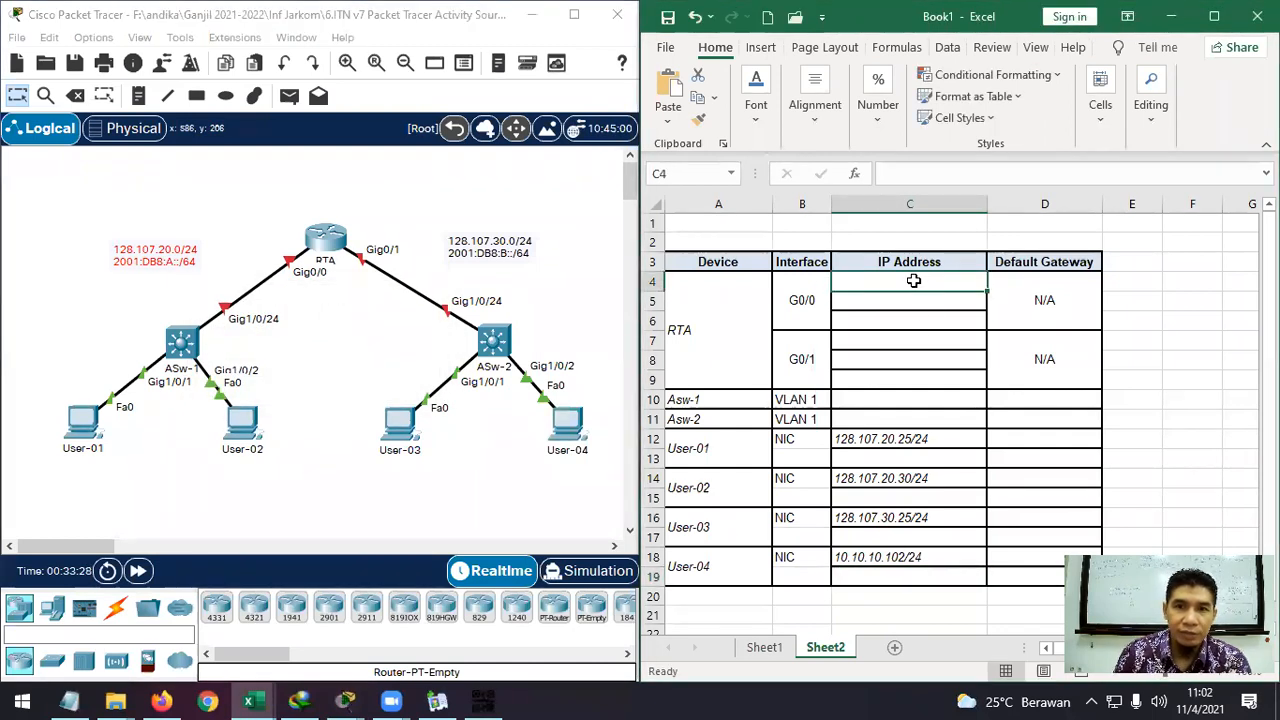
type("127.107")
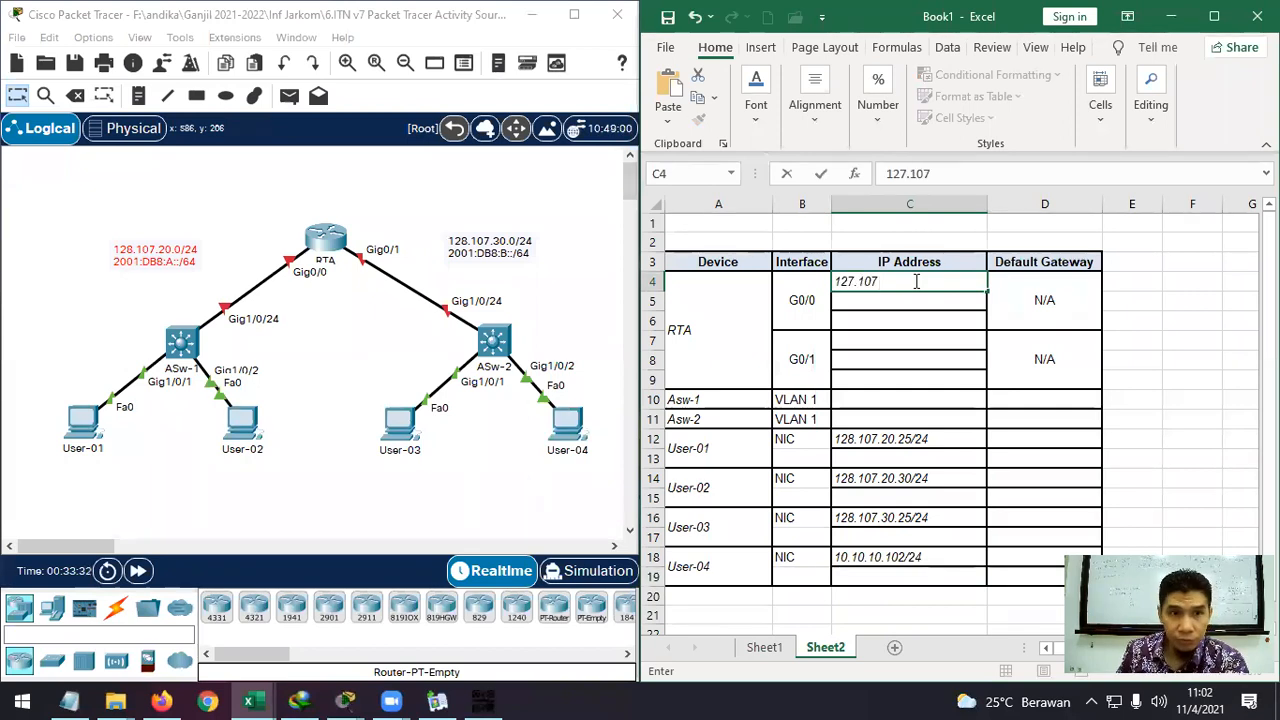
type(".20.0")
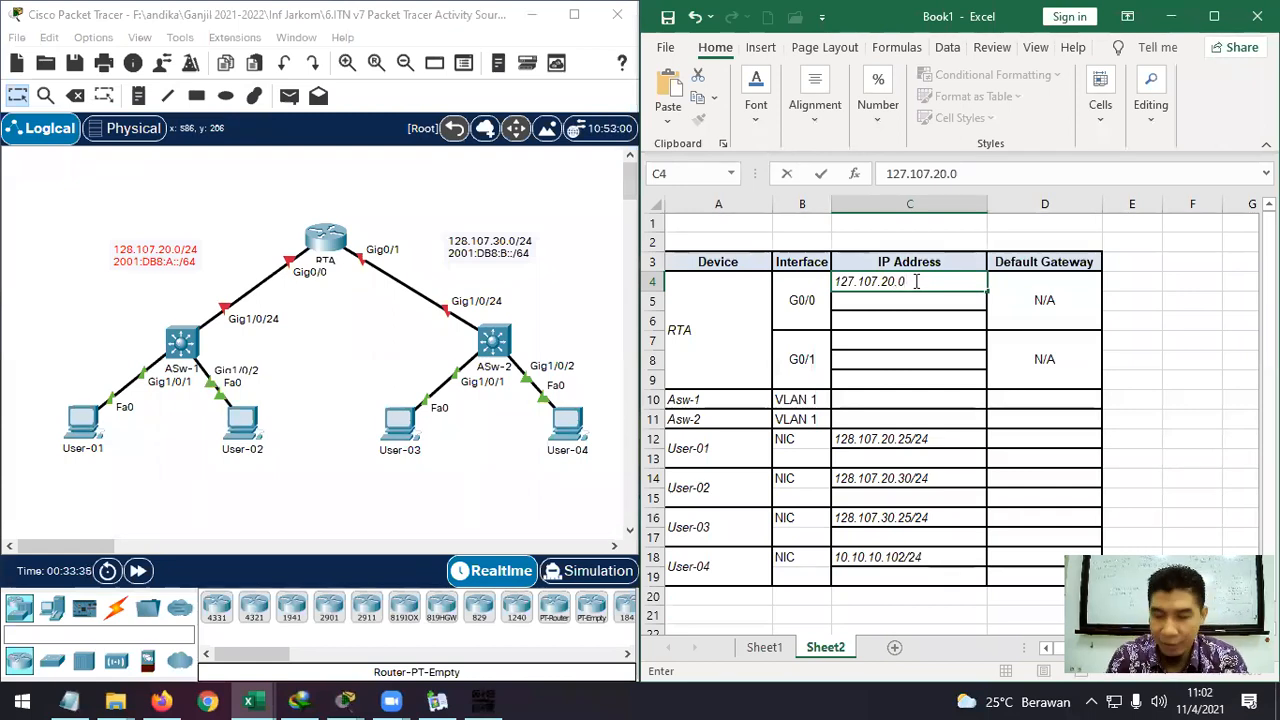
type("/24")
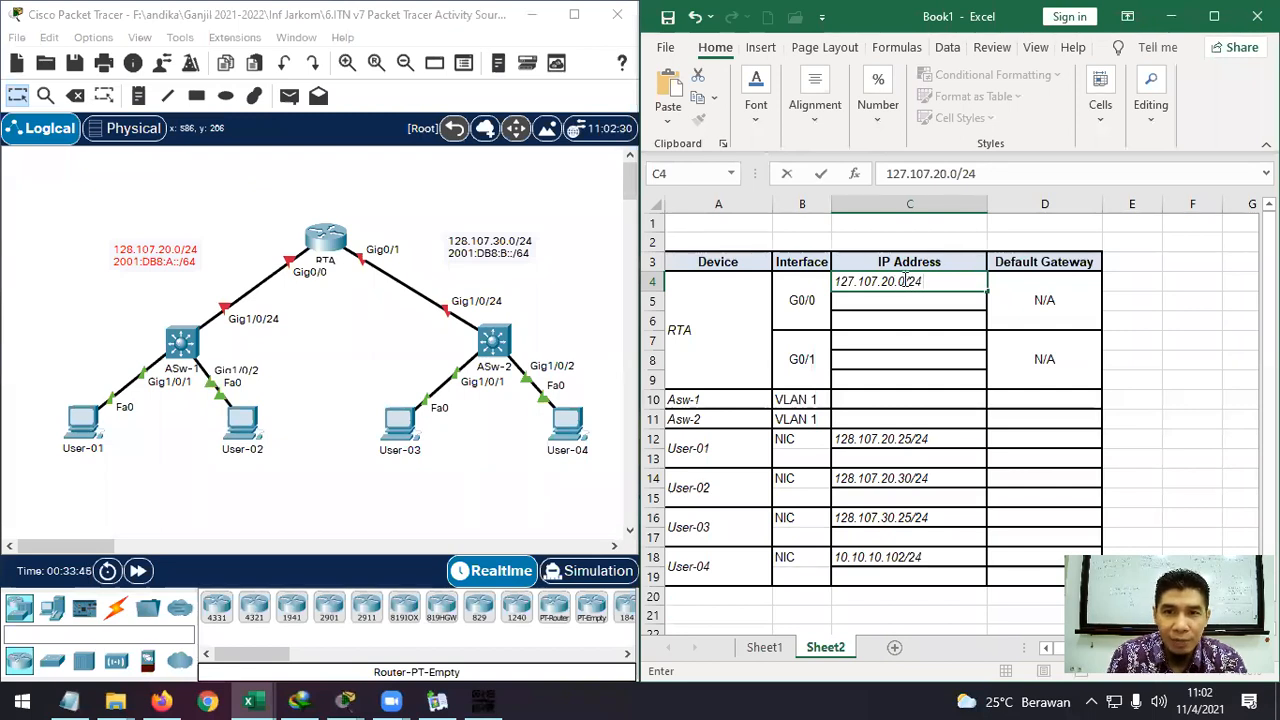
left_click_drag(904, 281, 898, 281)
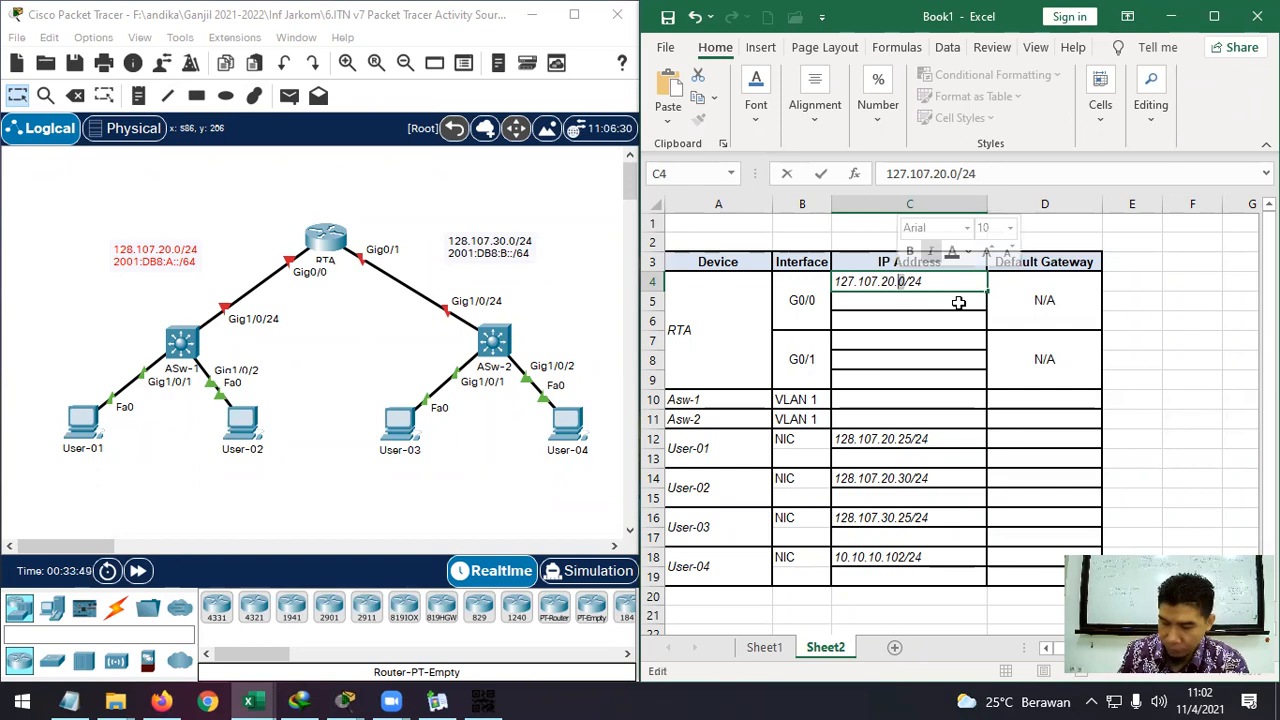
type("1")
key("Return")
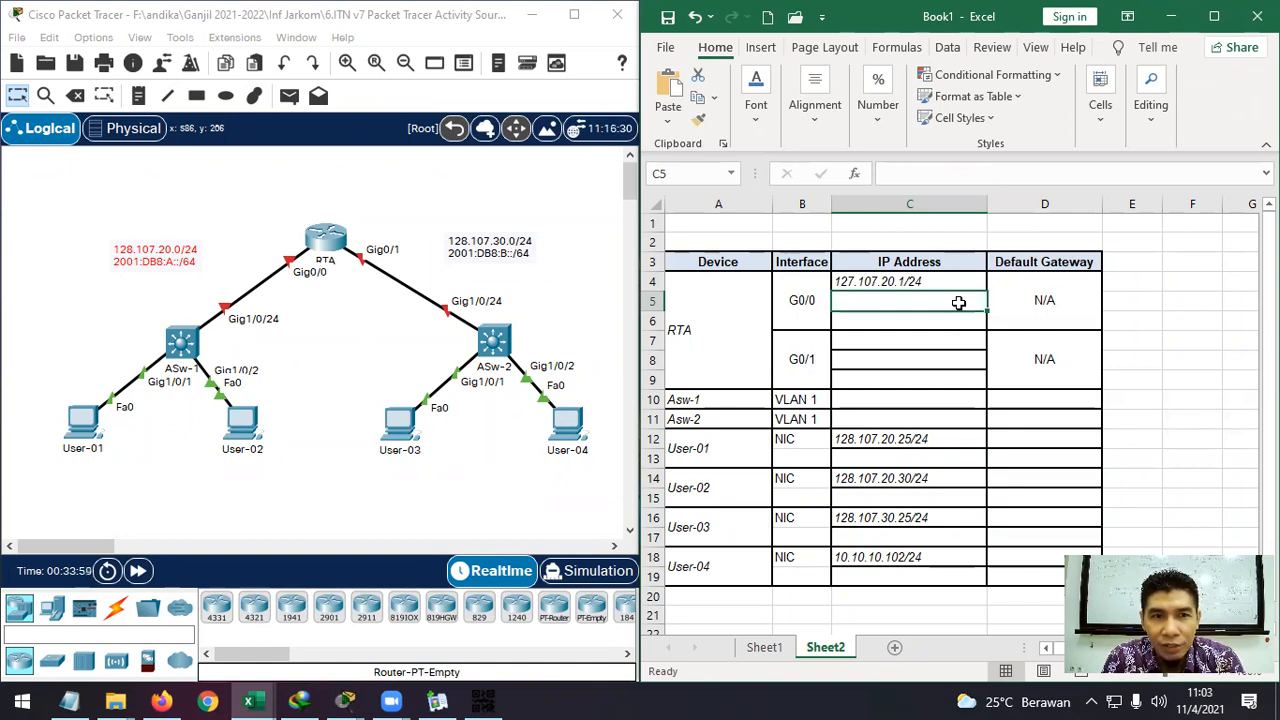
Enter RTA's IPv6 address 2001:DB8:A::/24 in C5.
left_click(154, 279)
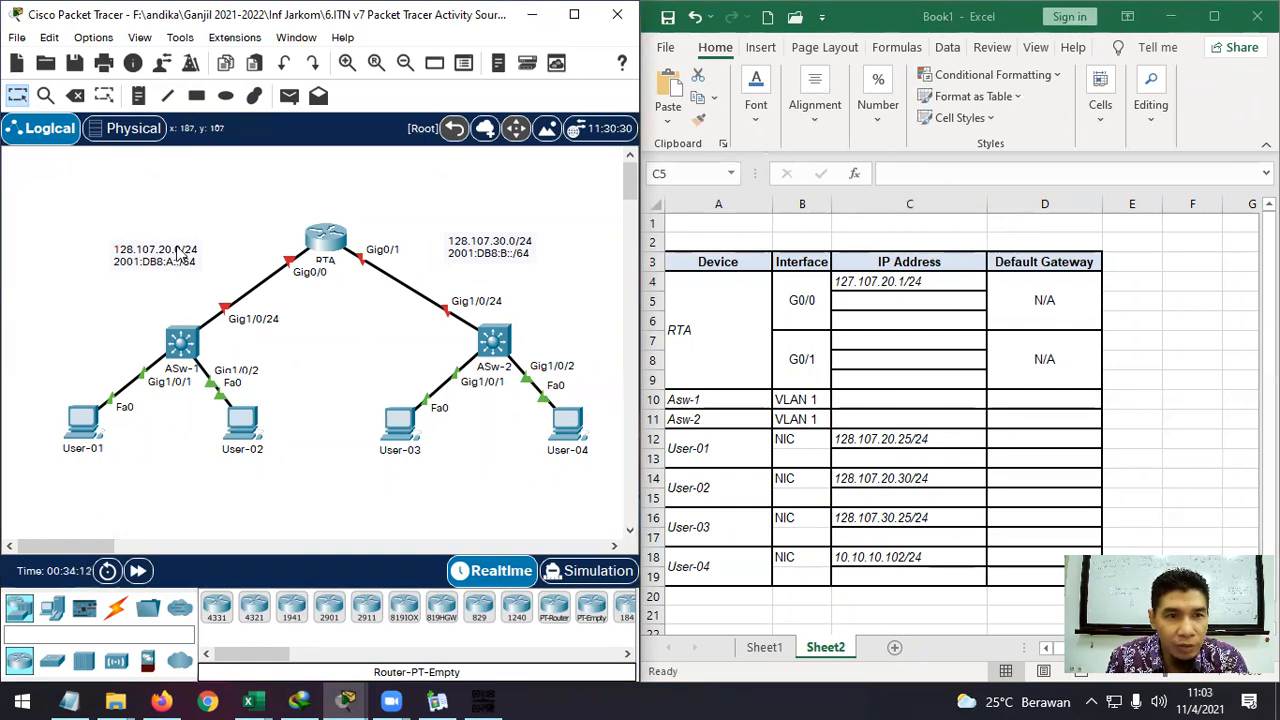
left_click(857, 300)
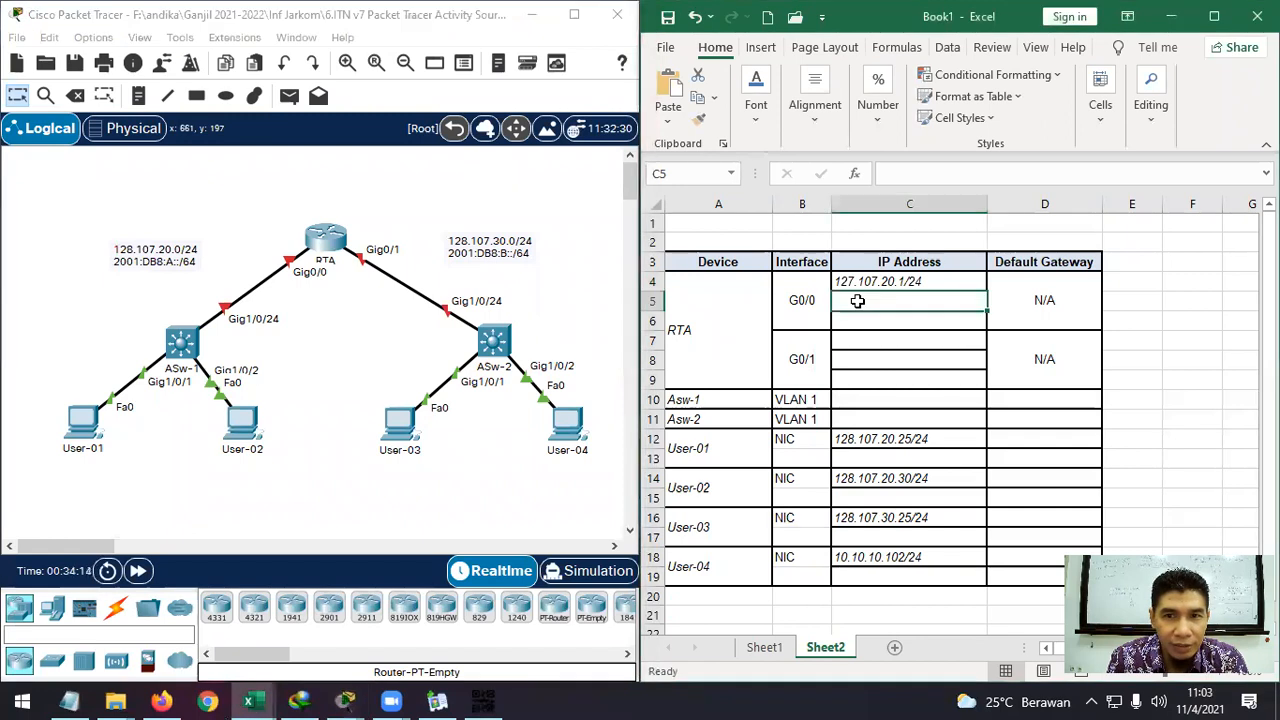
type("20")
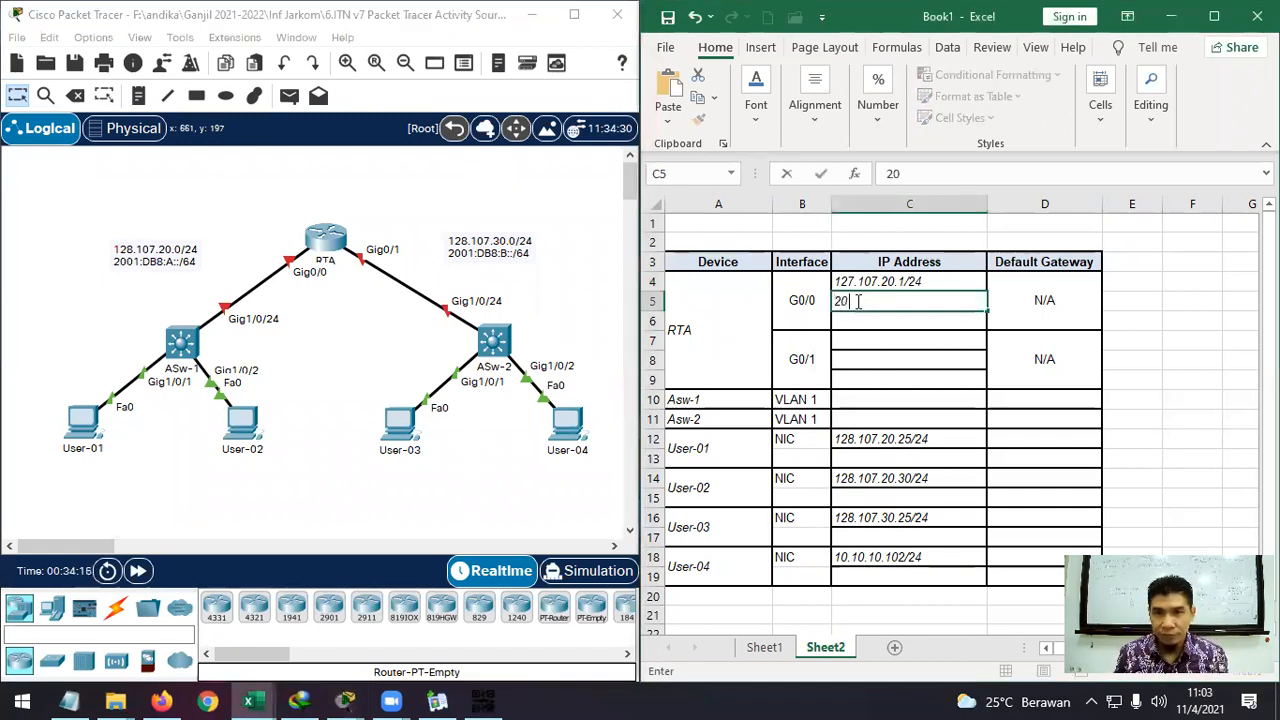
type("01")
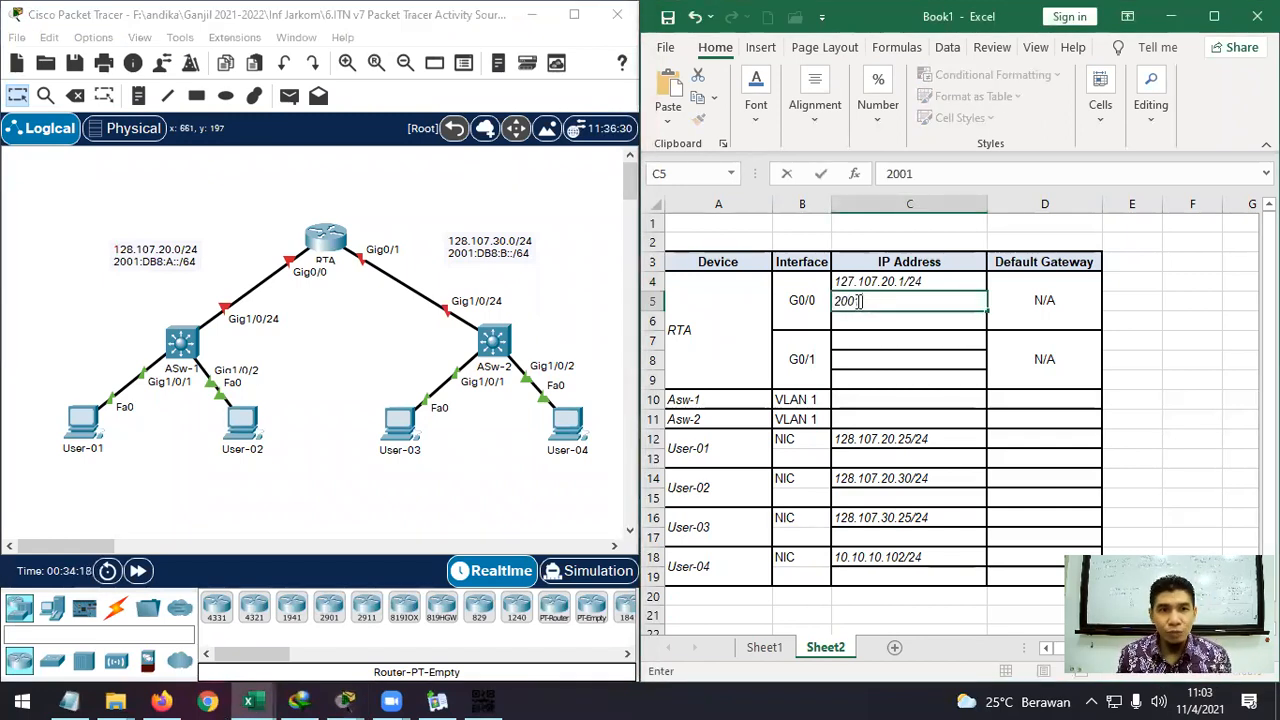
type(":")
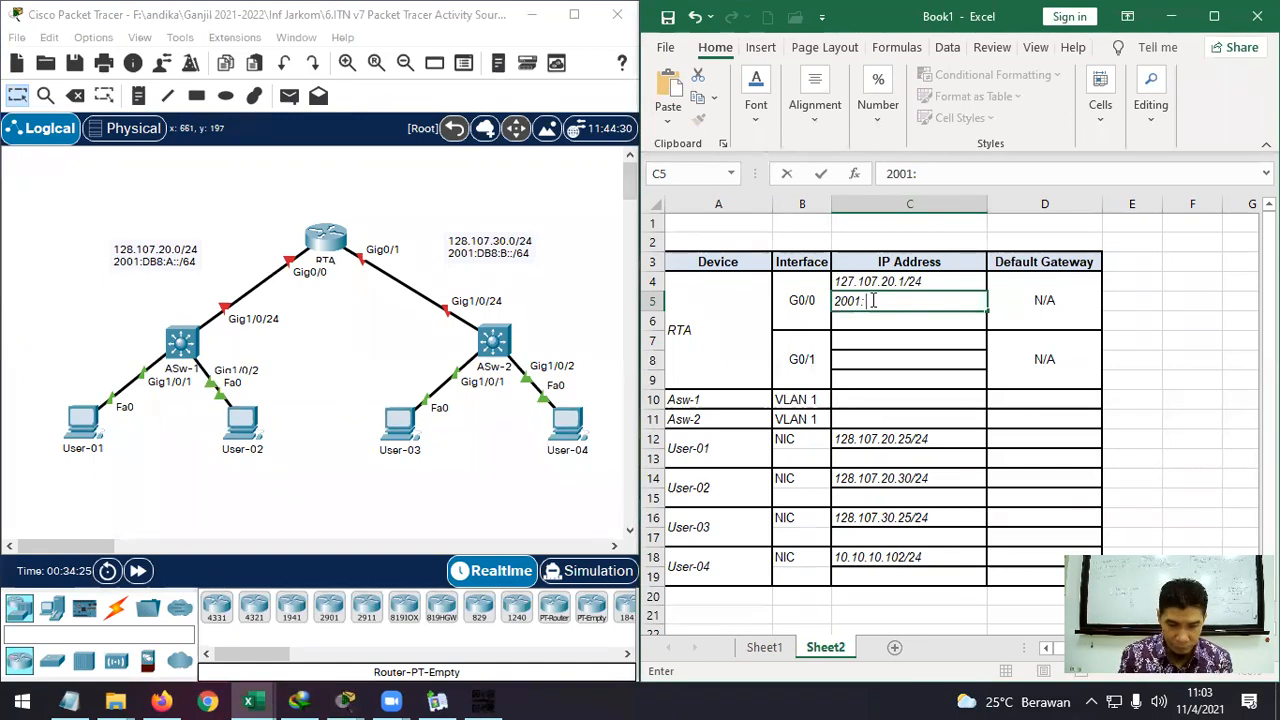
type("DB")
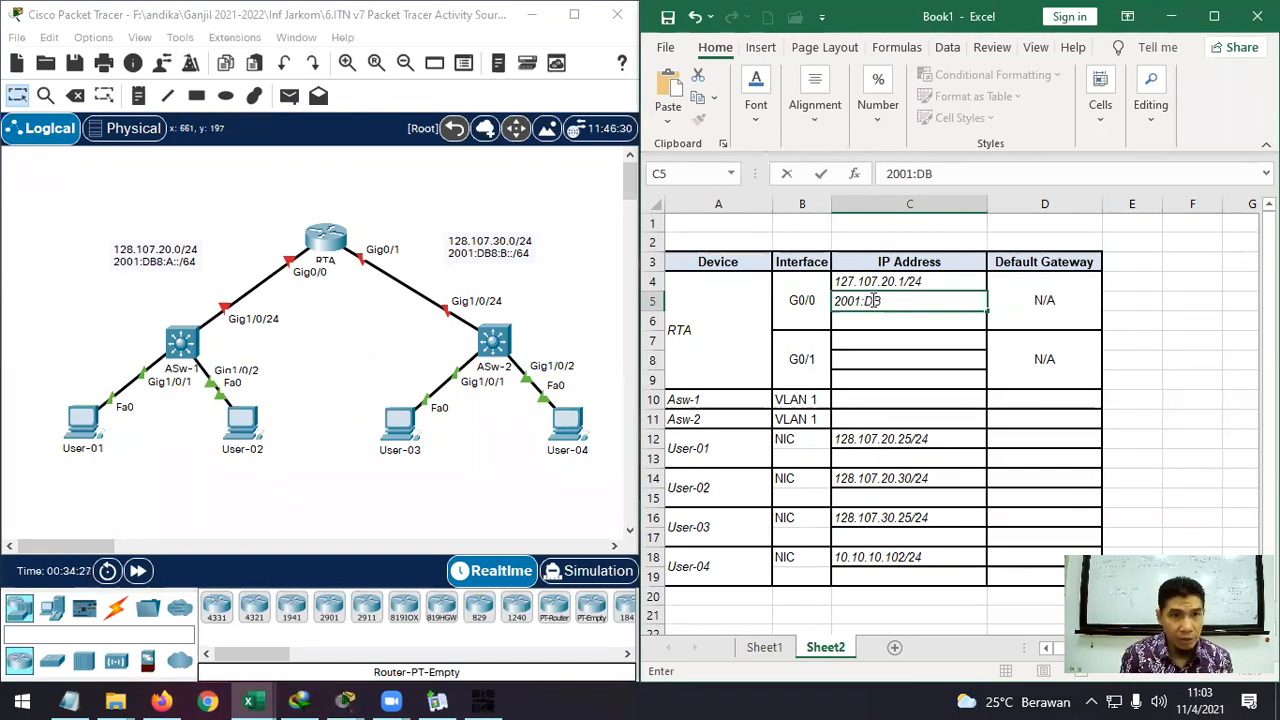
type("8:A::")
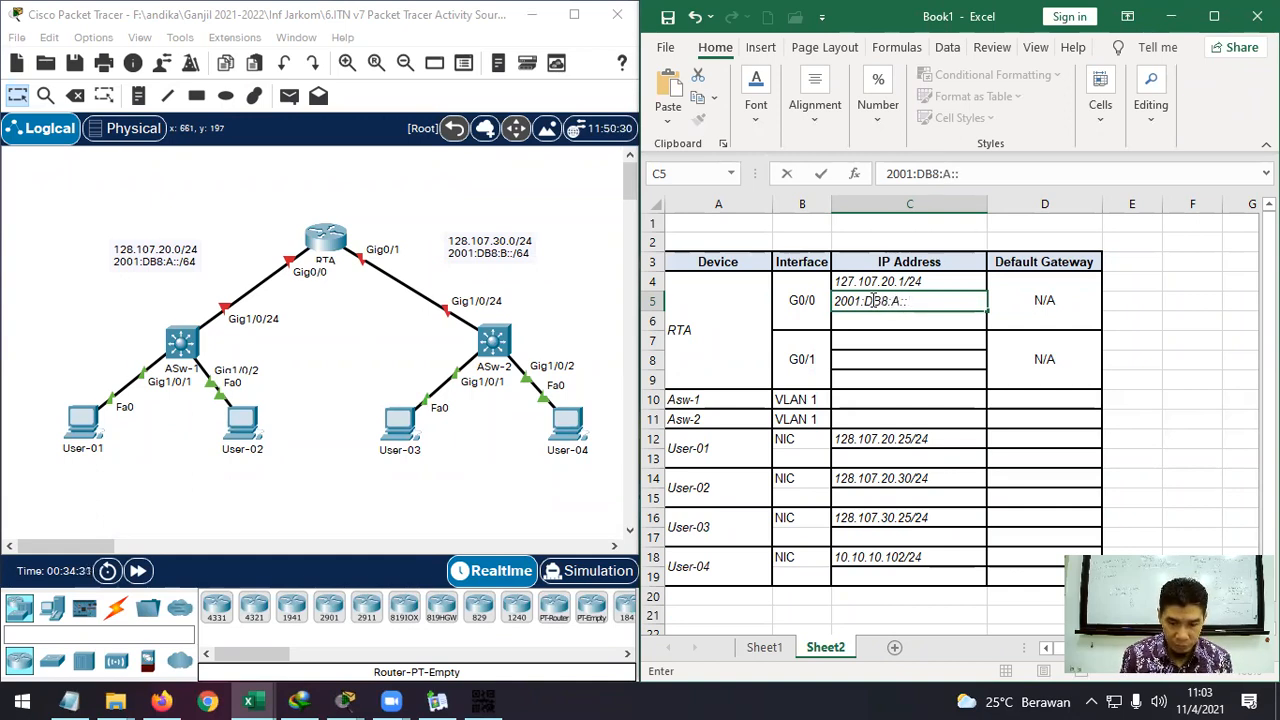
type("/24")
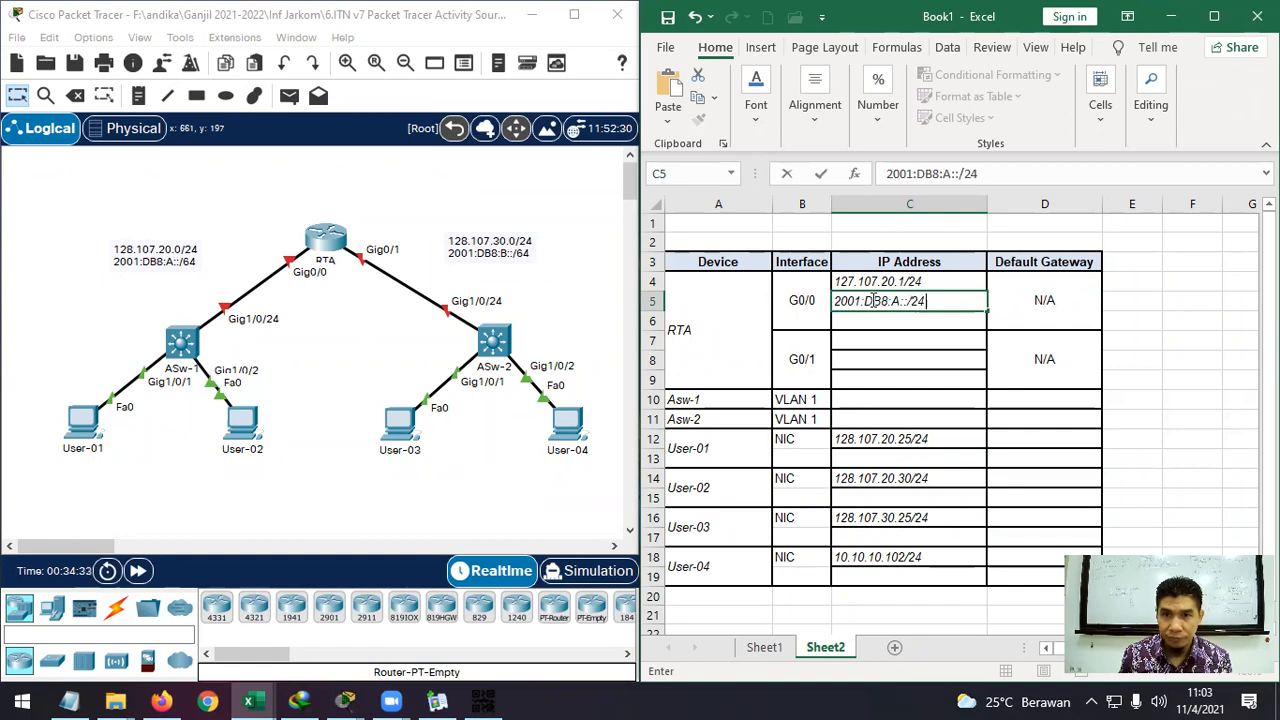
key("Return")
Fix C4's first octet so it reads 128.107.20.1/24.
double_click(859, 279)
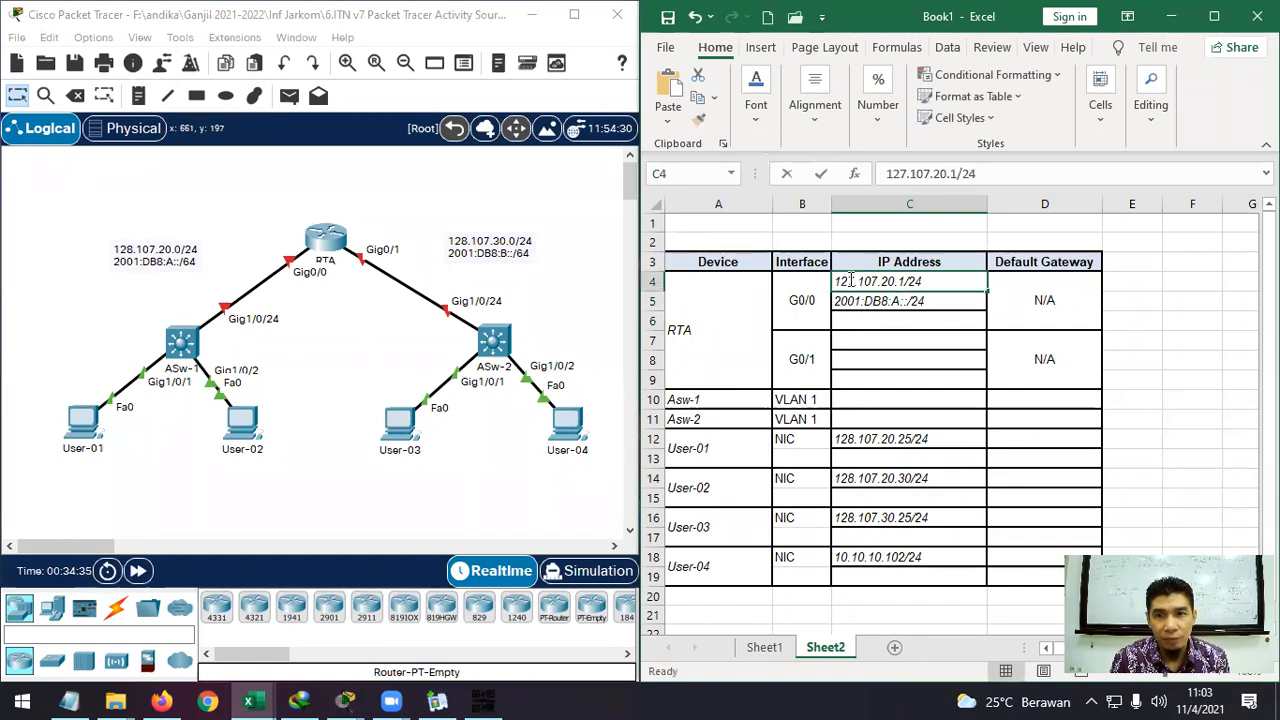
key("BackSpace")
type("8")
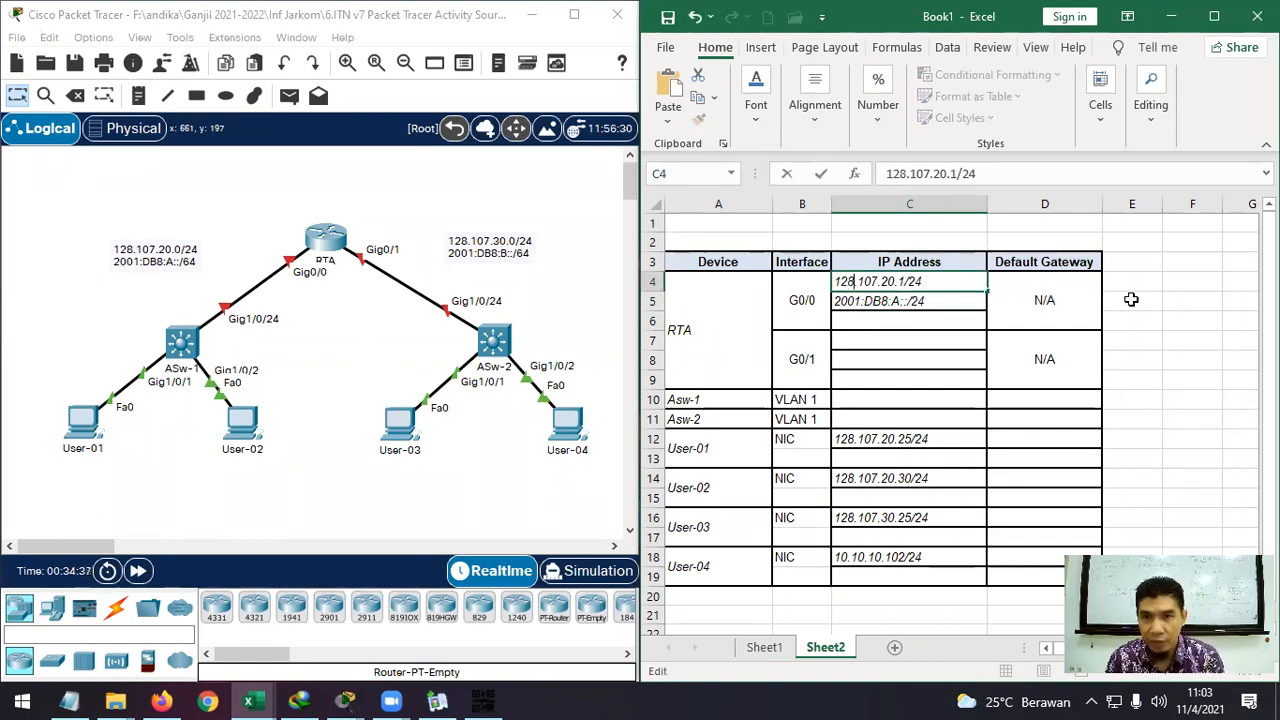
left_click(1134, 300)
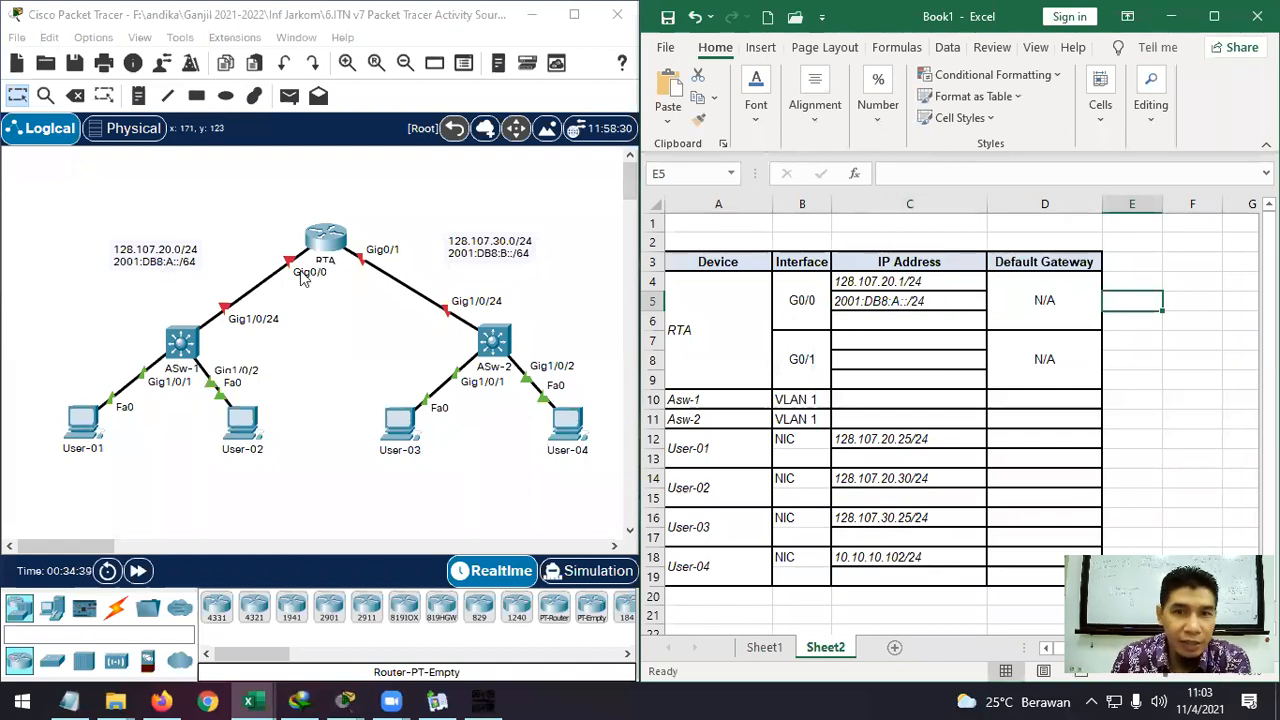
Expand C5's address to the full form 2001:DB8:A:0:0:0:0/24.
double_click(912, 301)
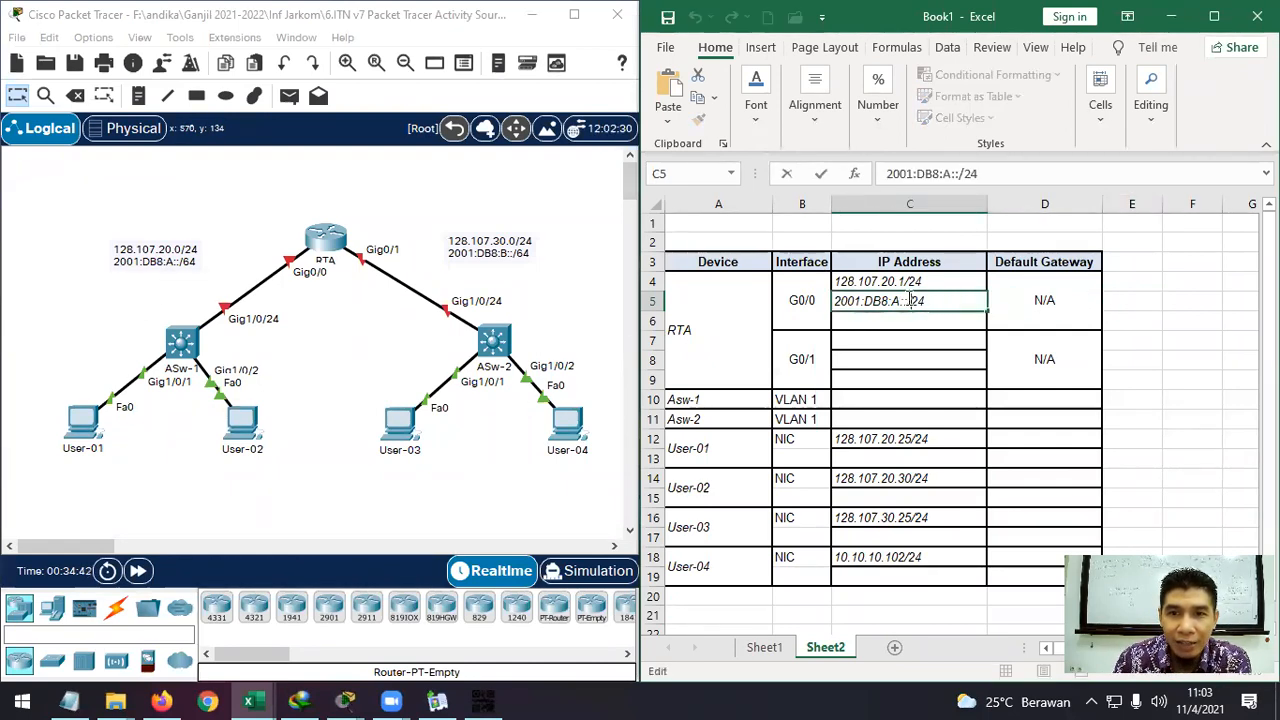
type("0")
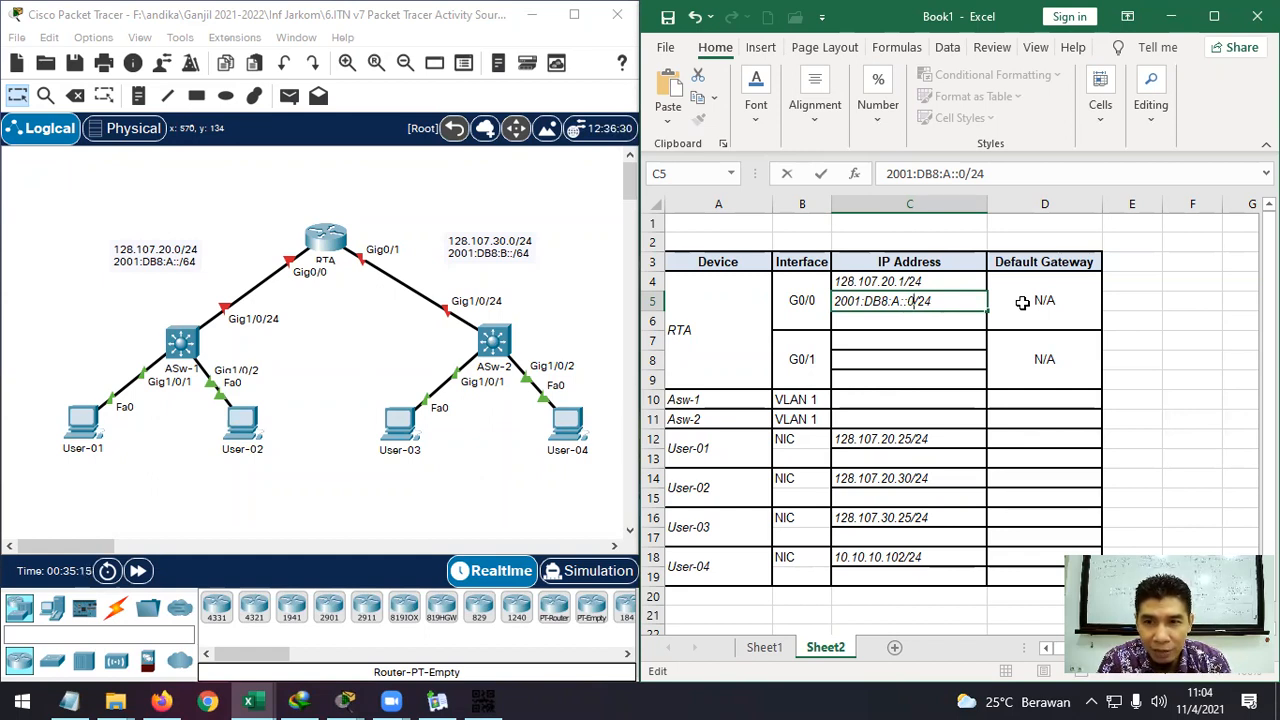
key("Left")
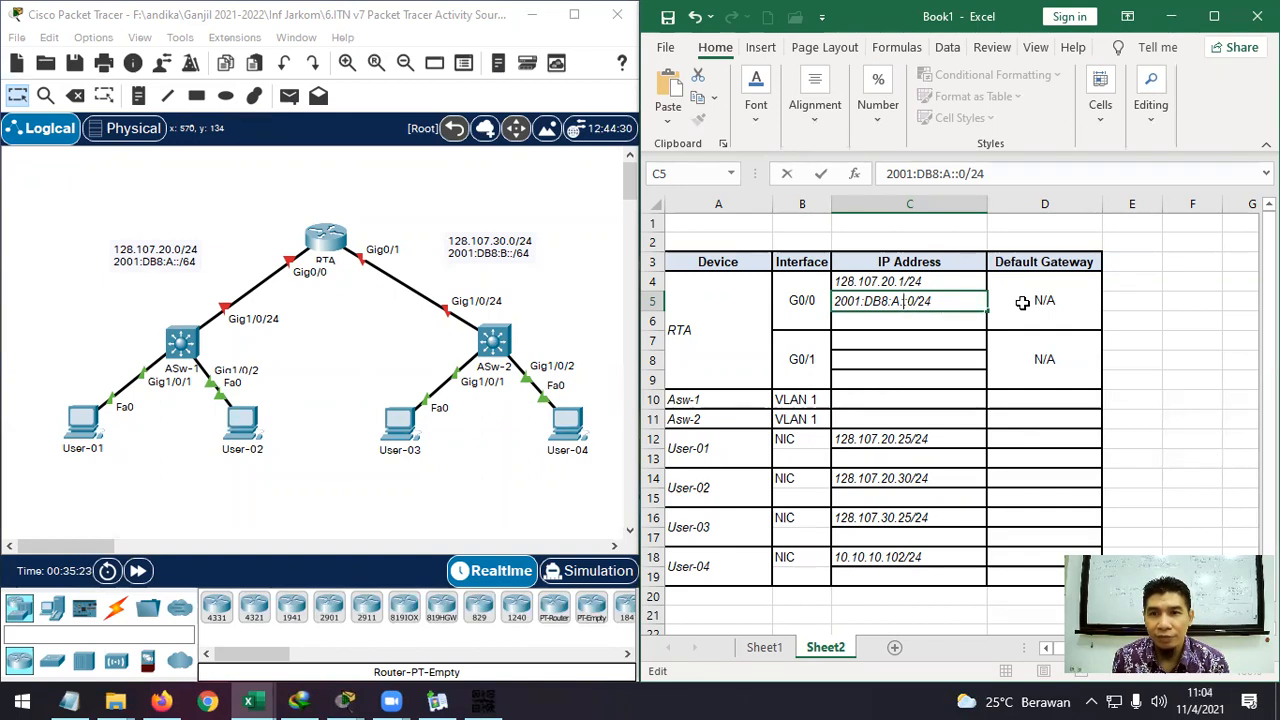
type("0")
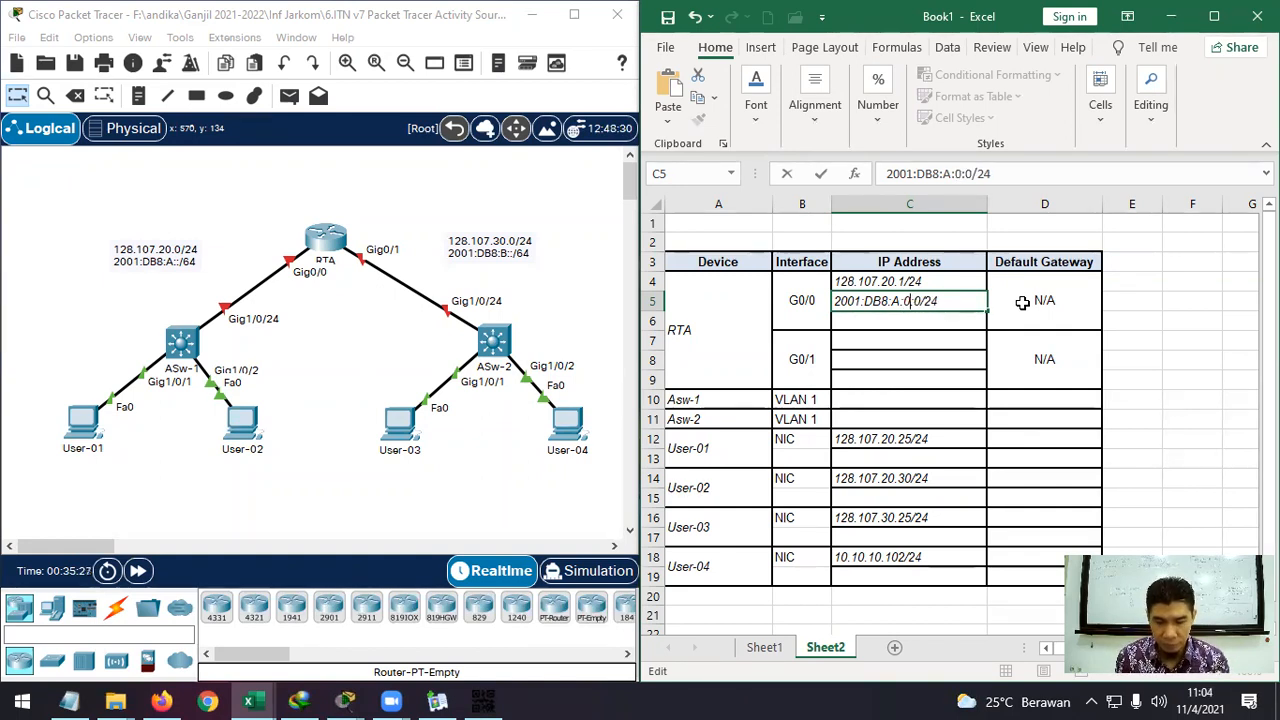
type(":0")
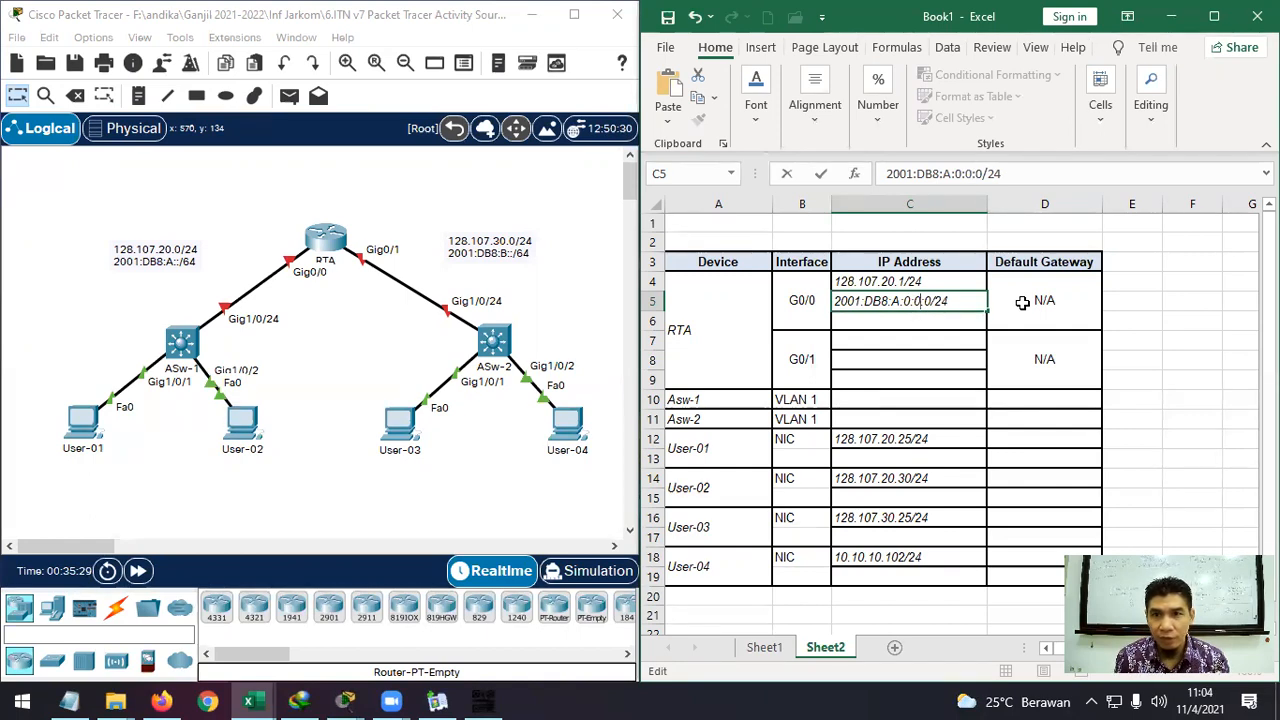
type(":0:0")
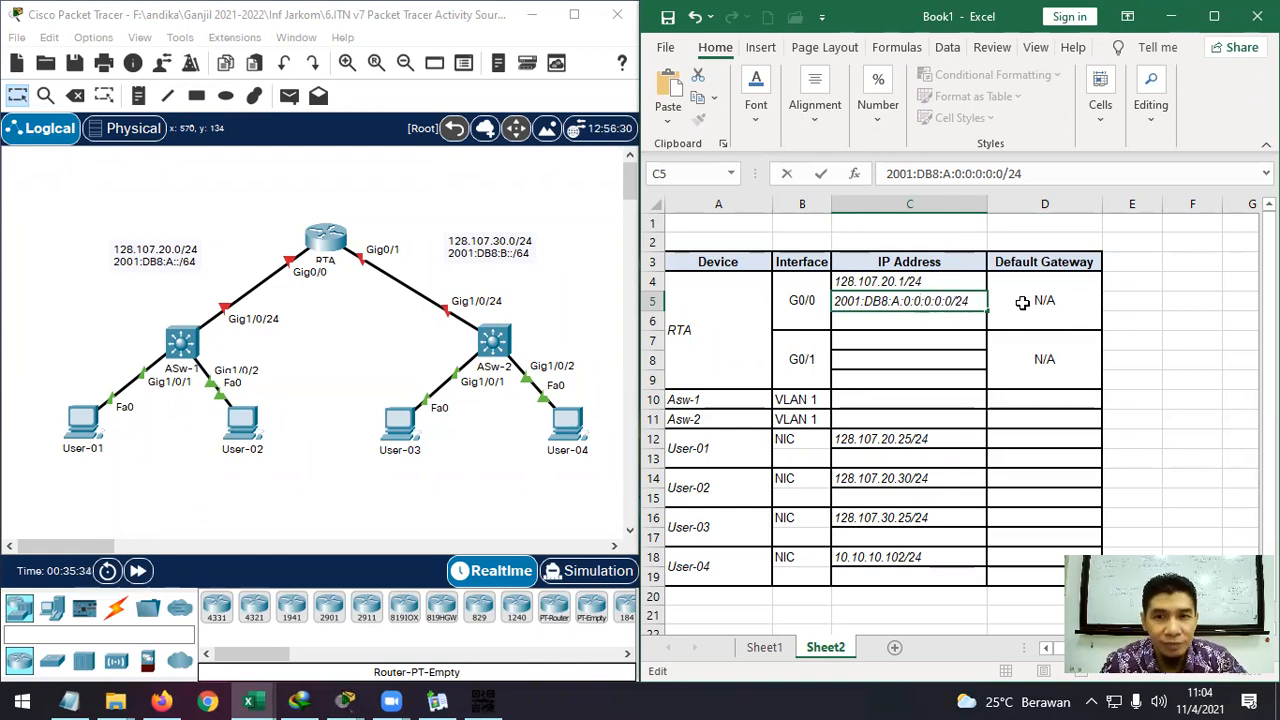
left_click(1032, 302)
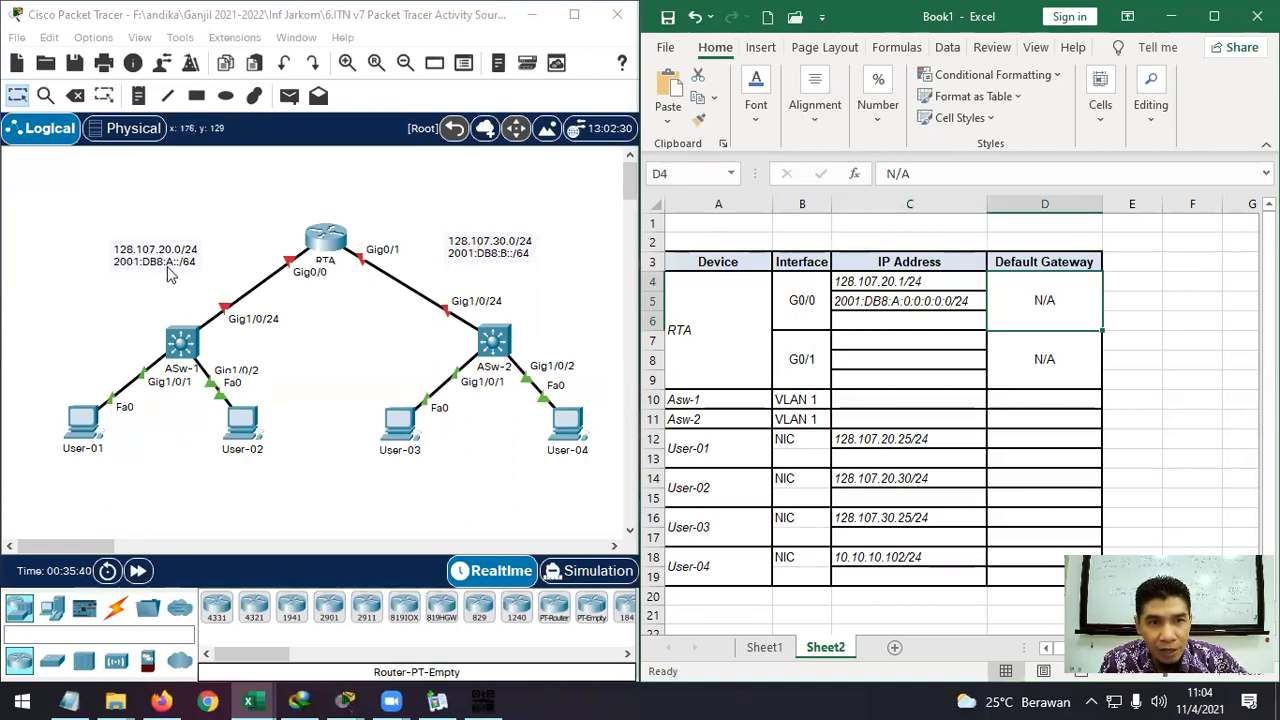
Collapse C5's 0:0:0:0 groups back to '::'.
left_click(918, 302)
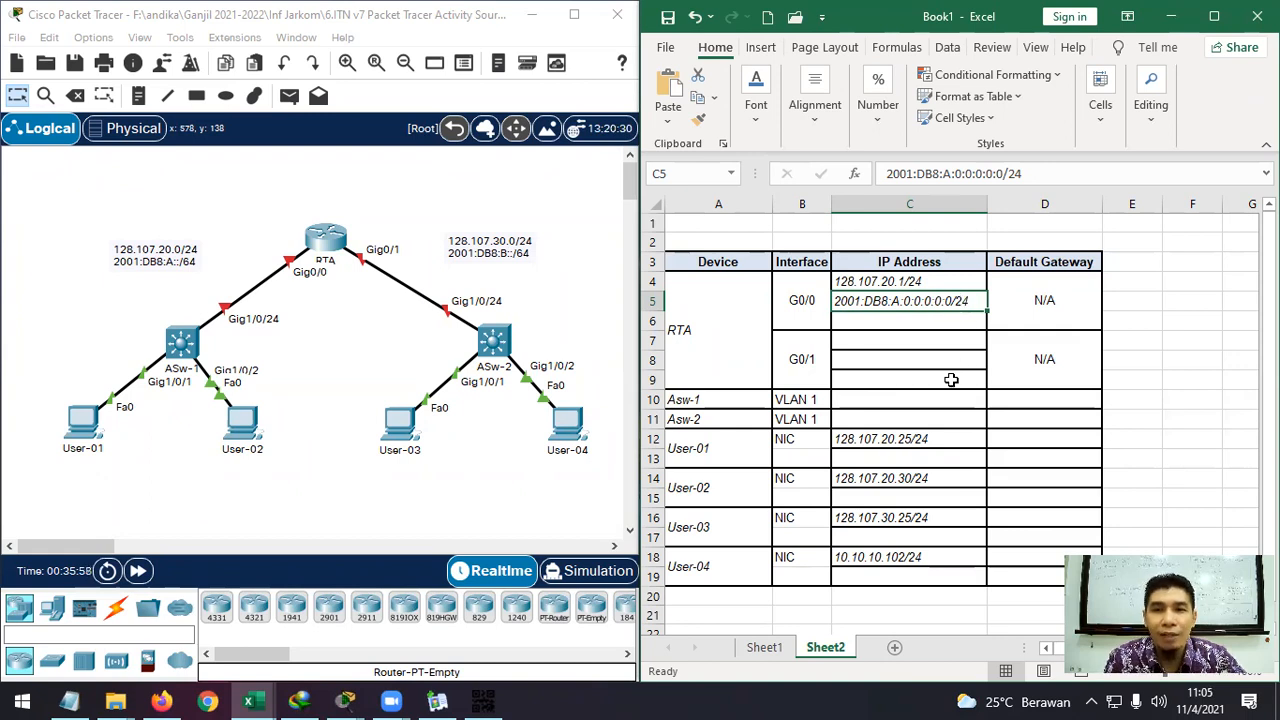
double_click(952, 300)
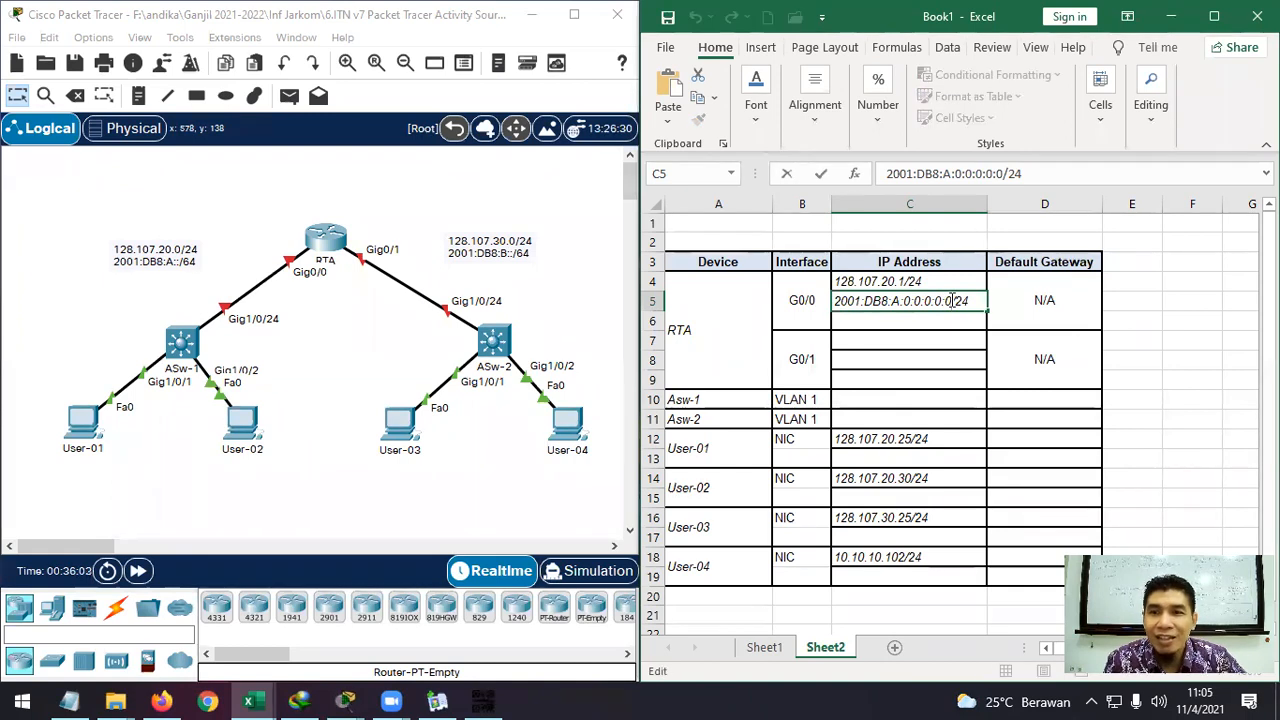
left_click_drag(952, 300, 905, 304)
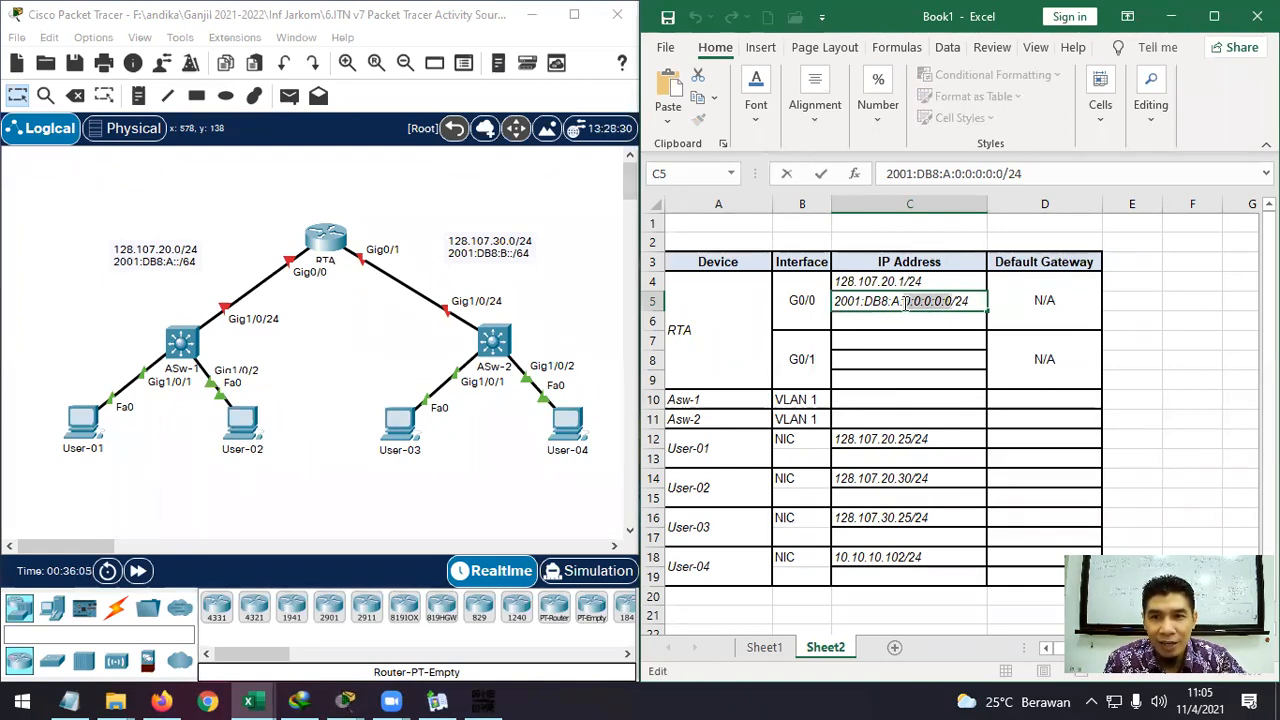
type(":")
key("Return")
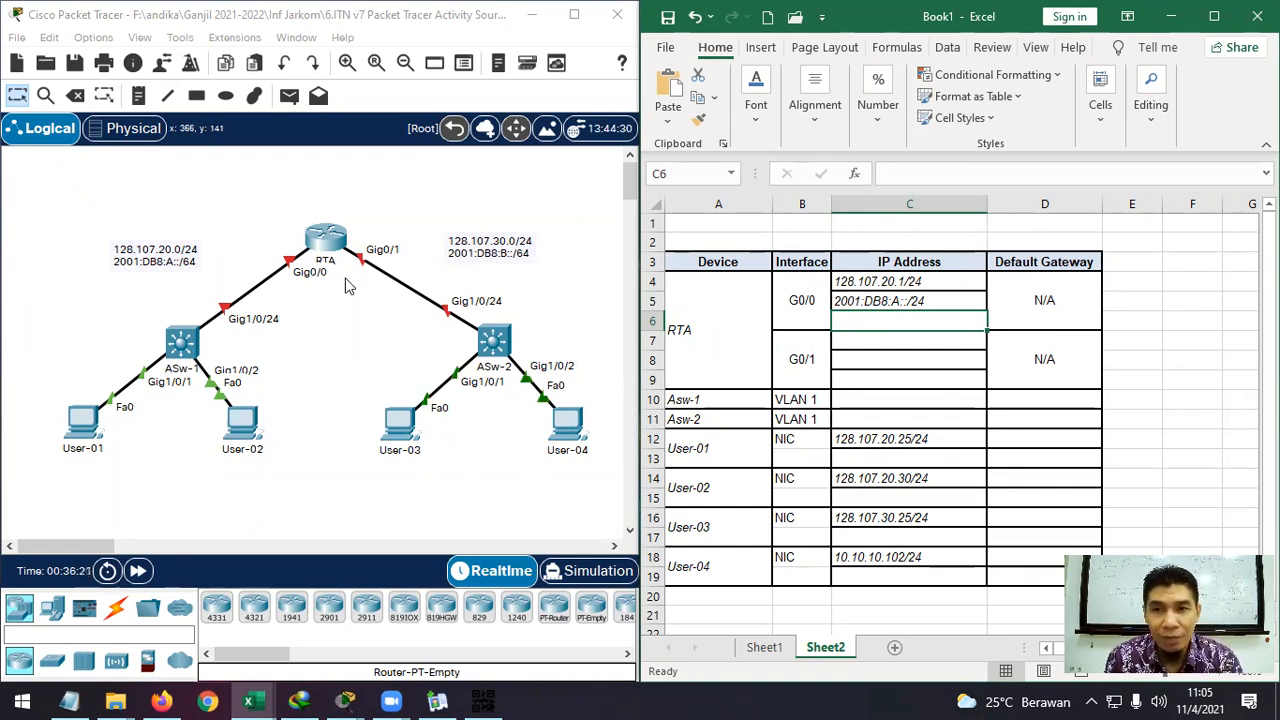
Add host part 1 so C5 reads 2001:DB8:A::1/24.
double_click(913, 301)
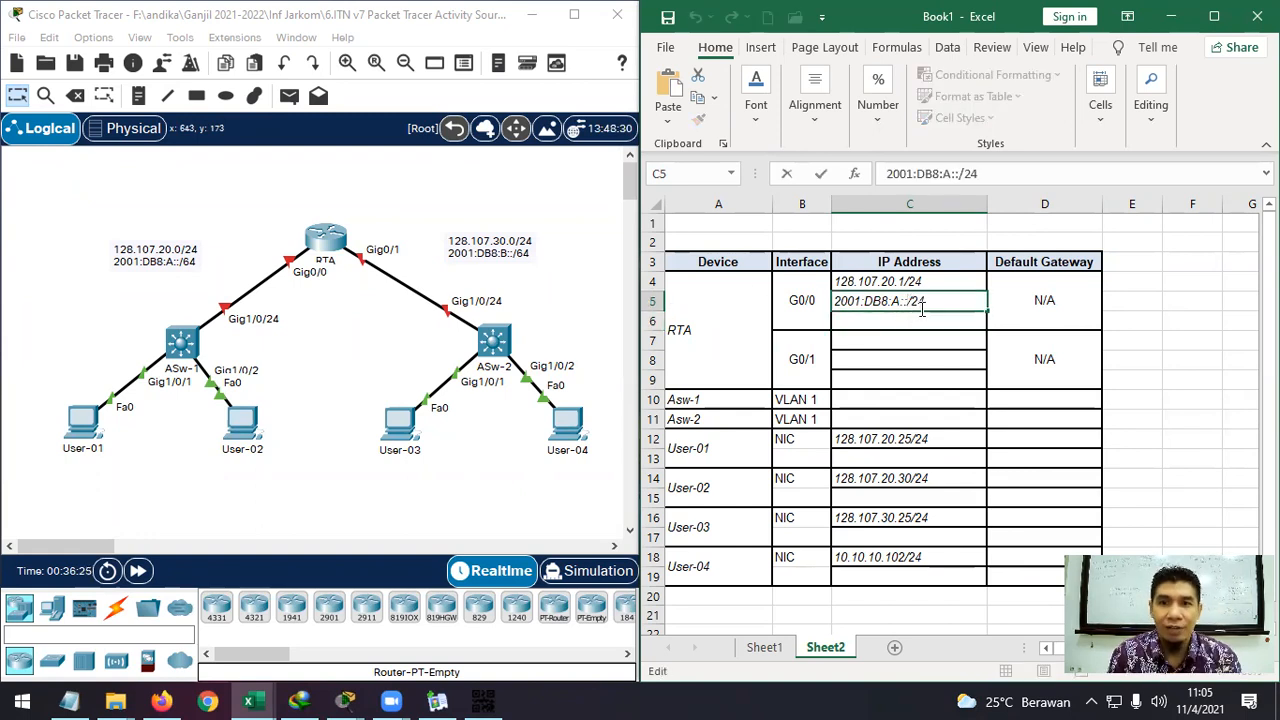
type("1")
left_click(924, 320)
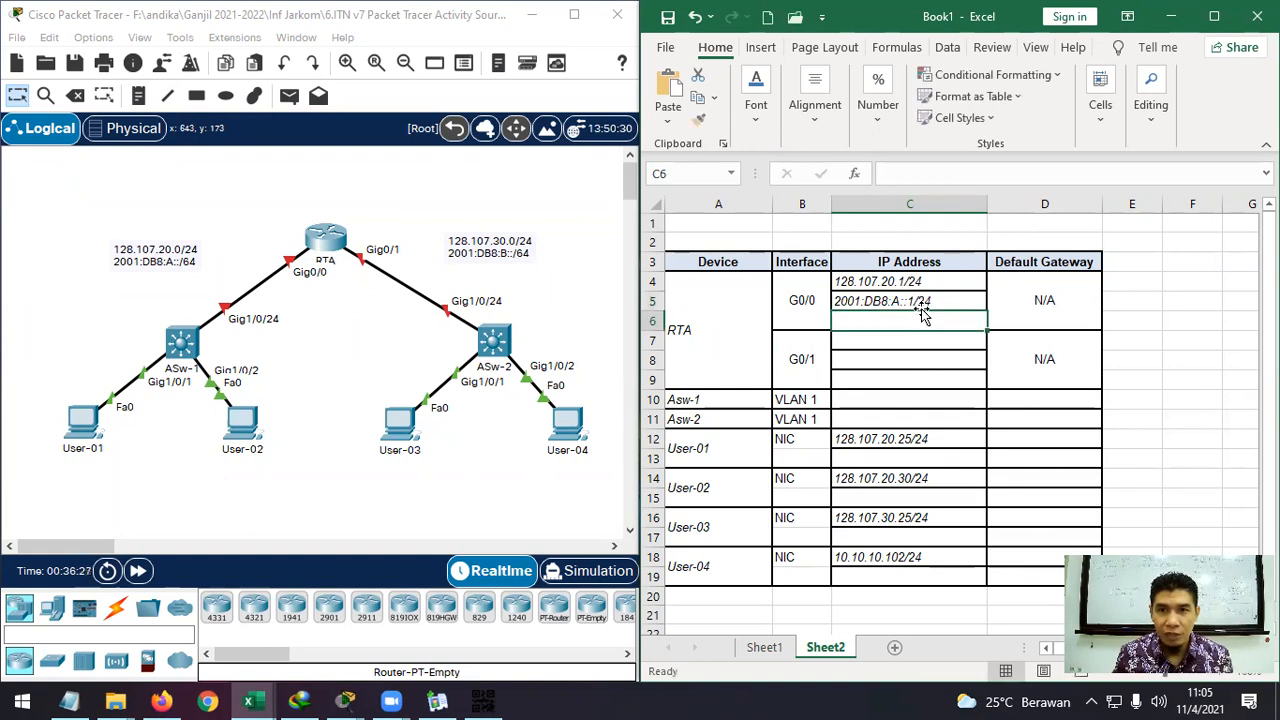
left_click(1170, 315)
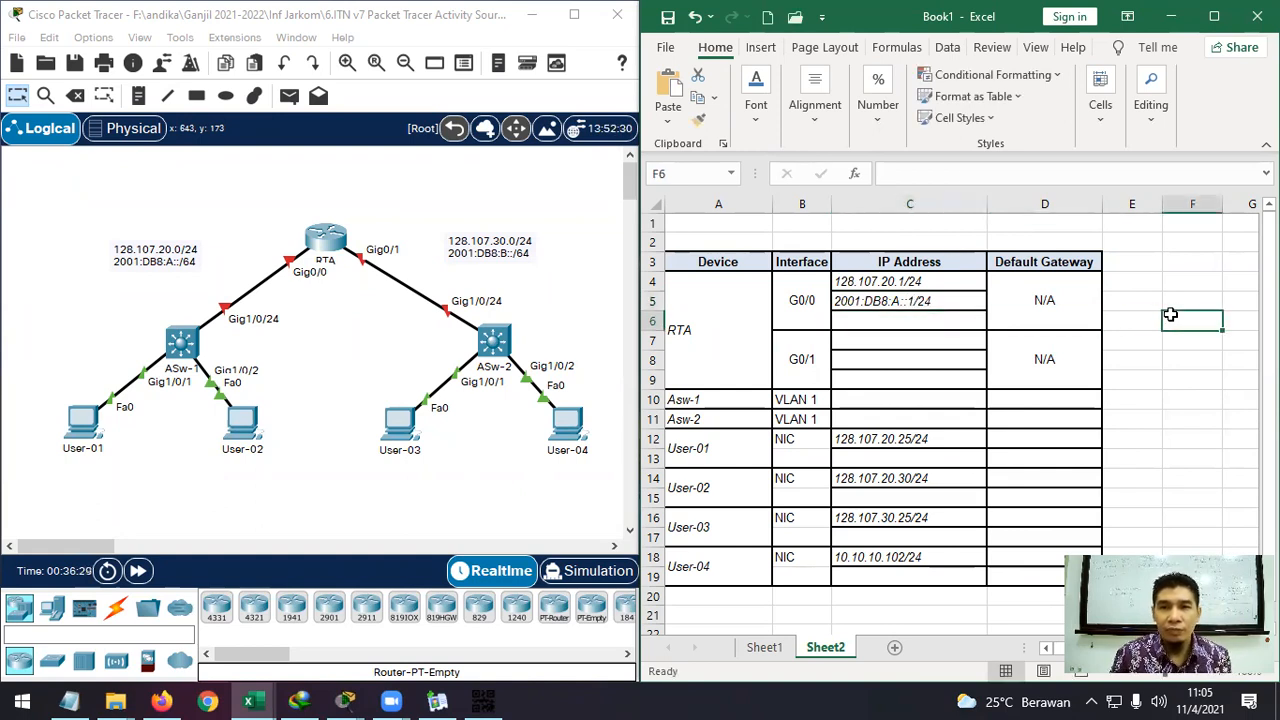
left_click(933, 319)
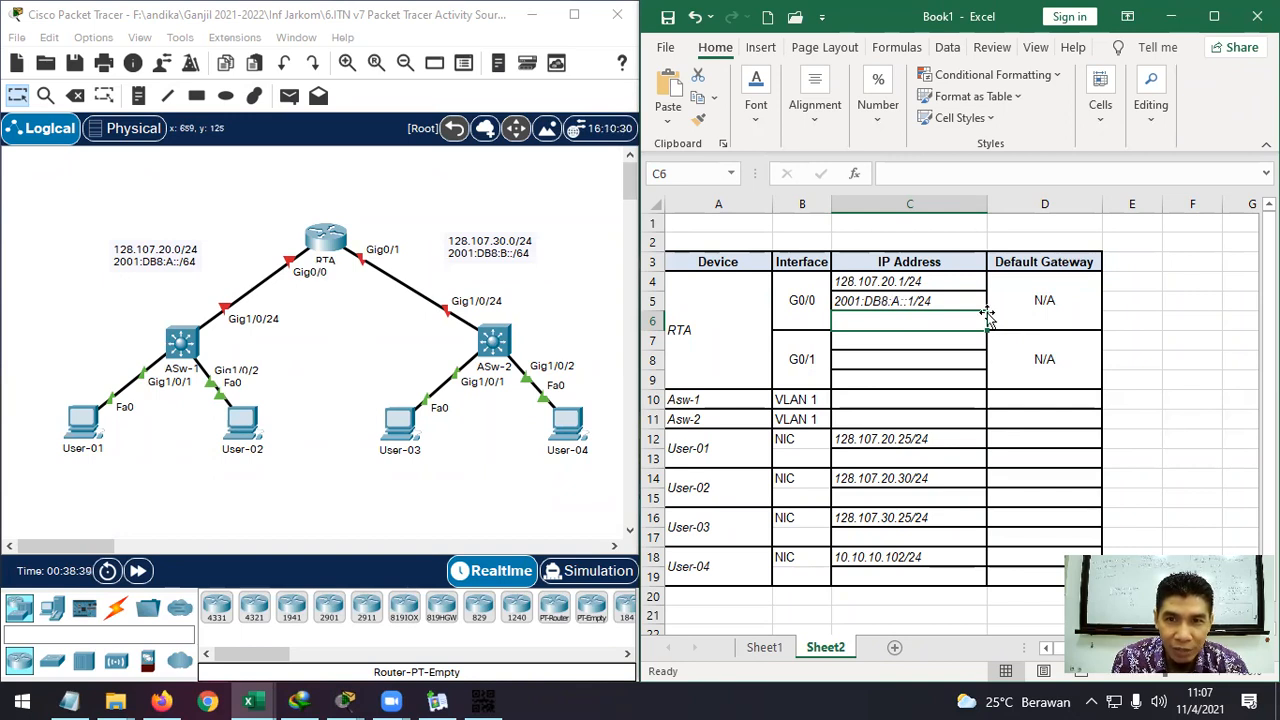
Type RTA's link-local address FE80::1 into C6 in uppercase.
double_click(869, 320)
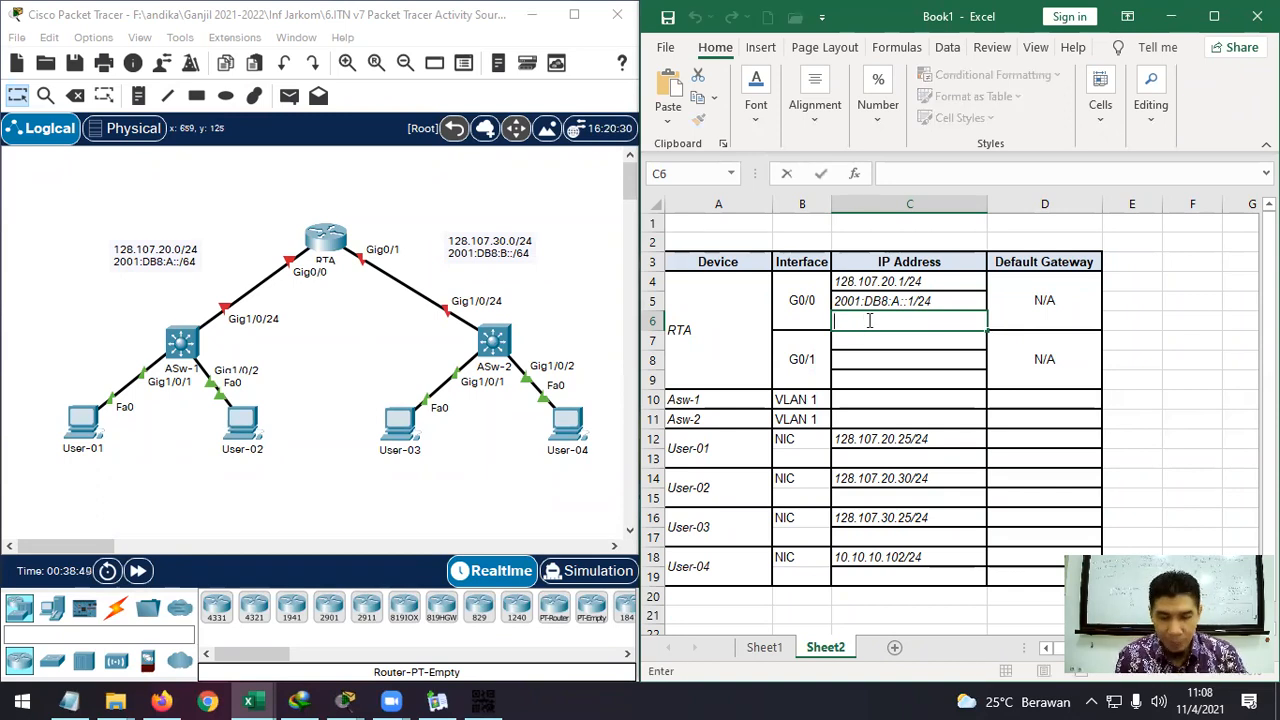
type("Fe")
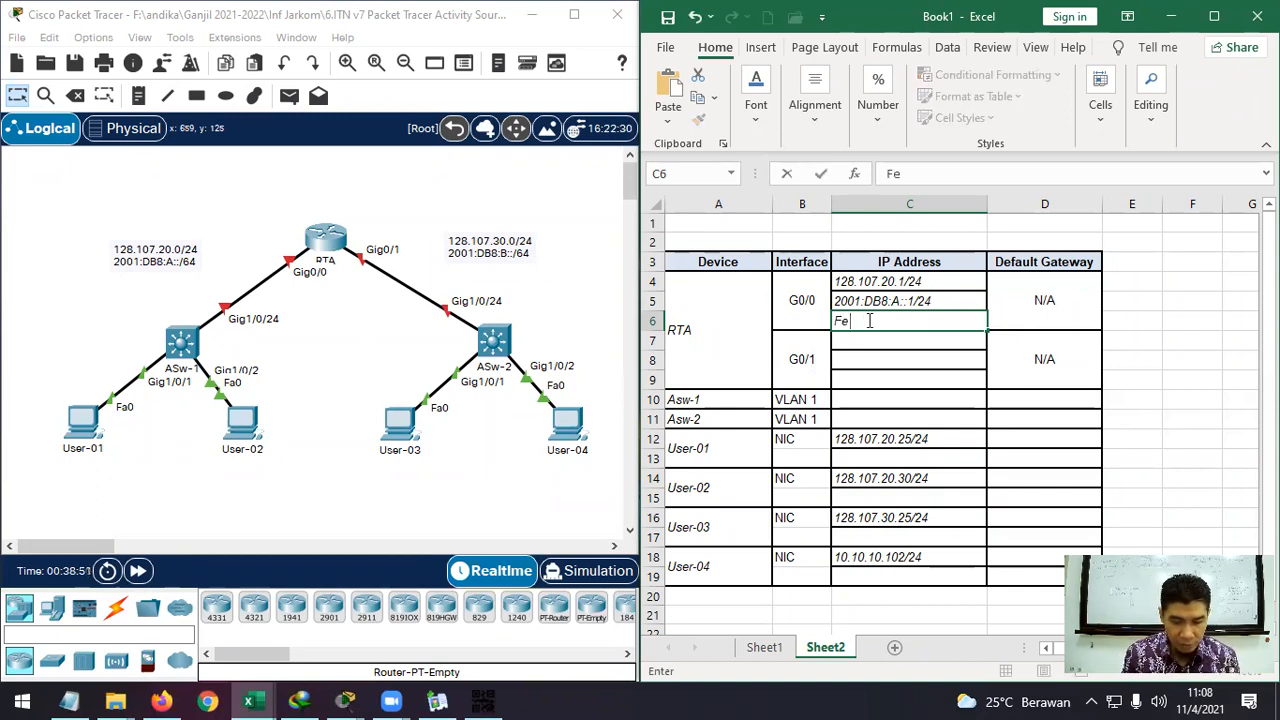
type("80")
key("BackSpace")
key("BackSpace")
key("BackSpace")
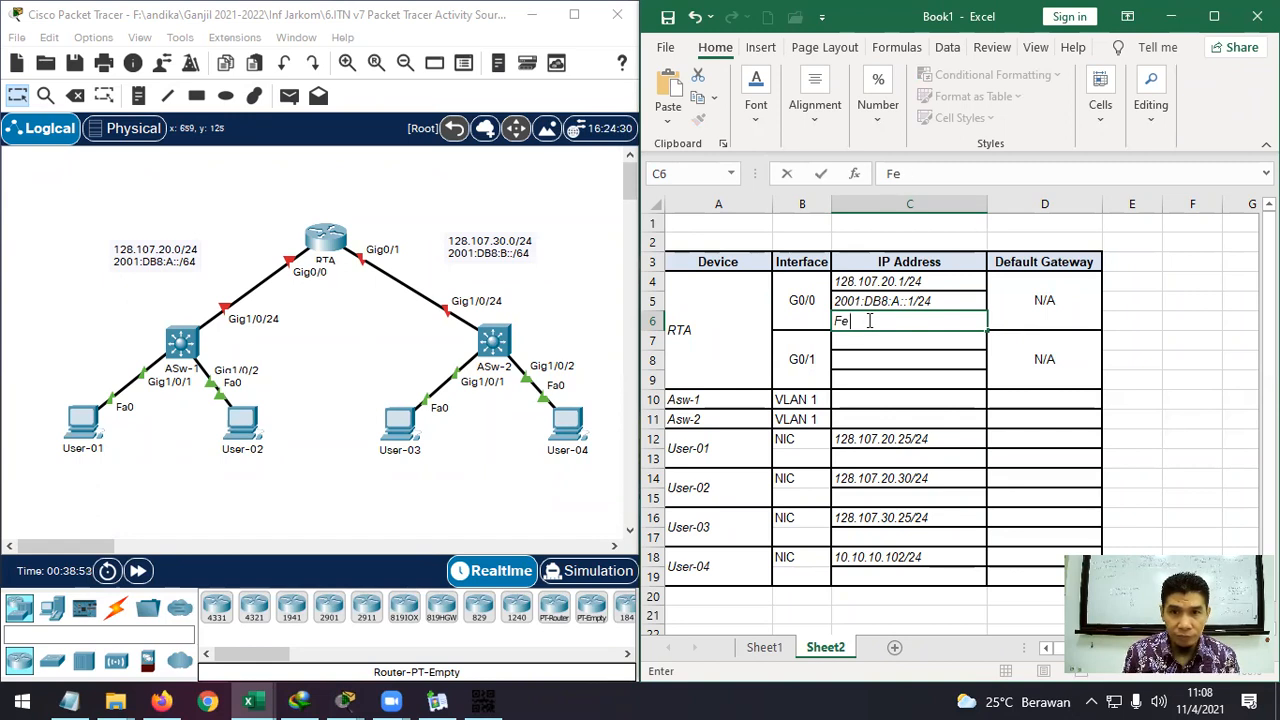
type("E80::1")
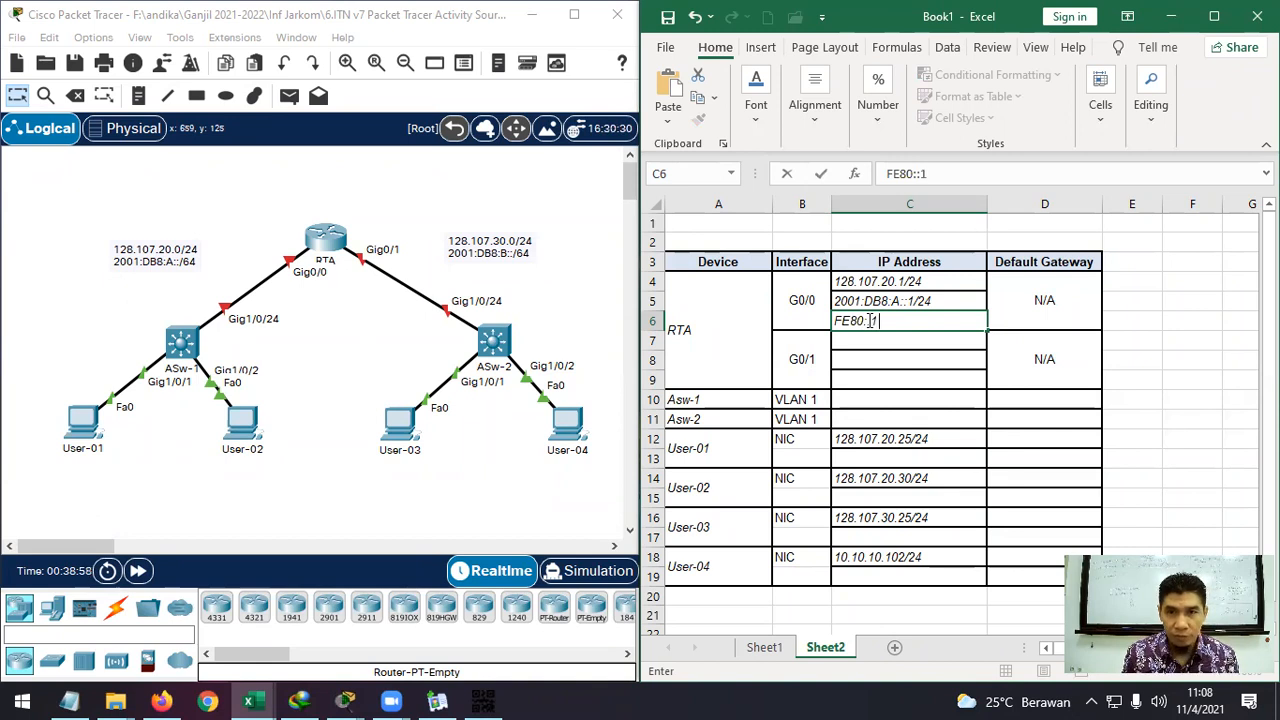
key("Return")
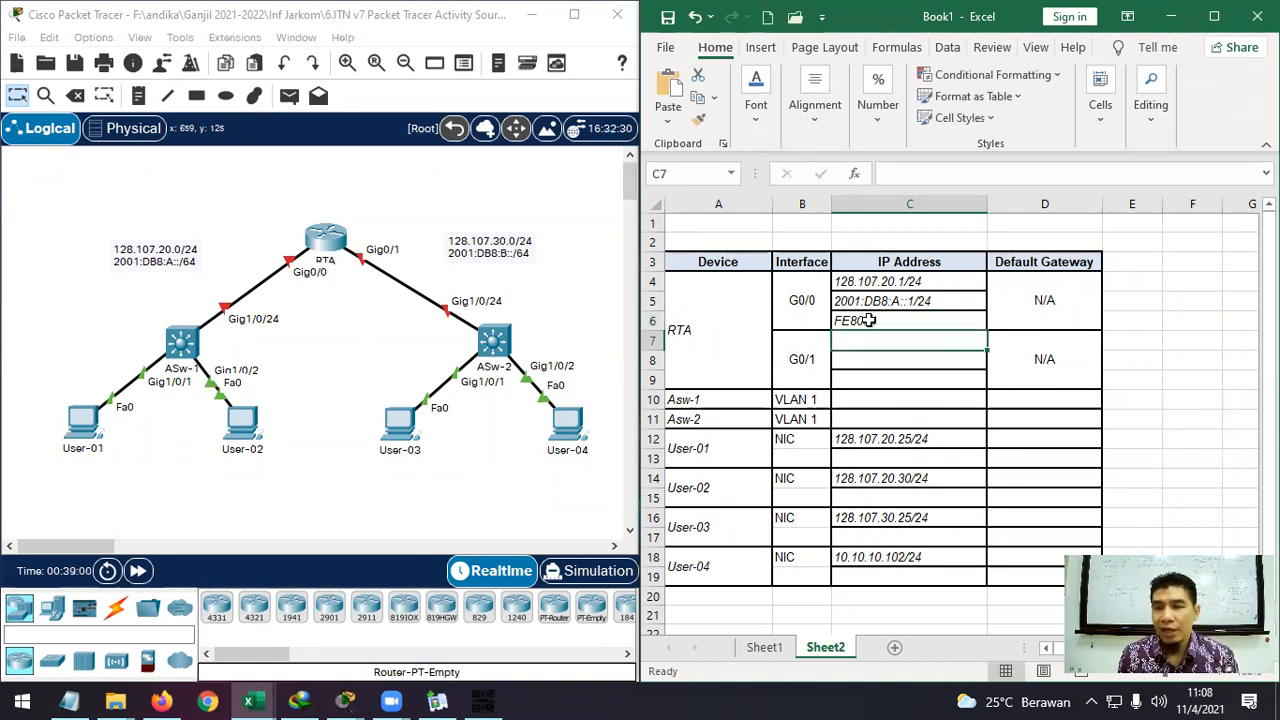
Review RTA's G0/0 entries in C4, C5 and C6.
left_click(869, 321)
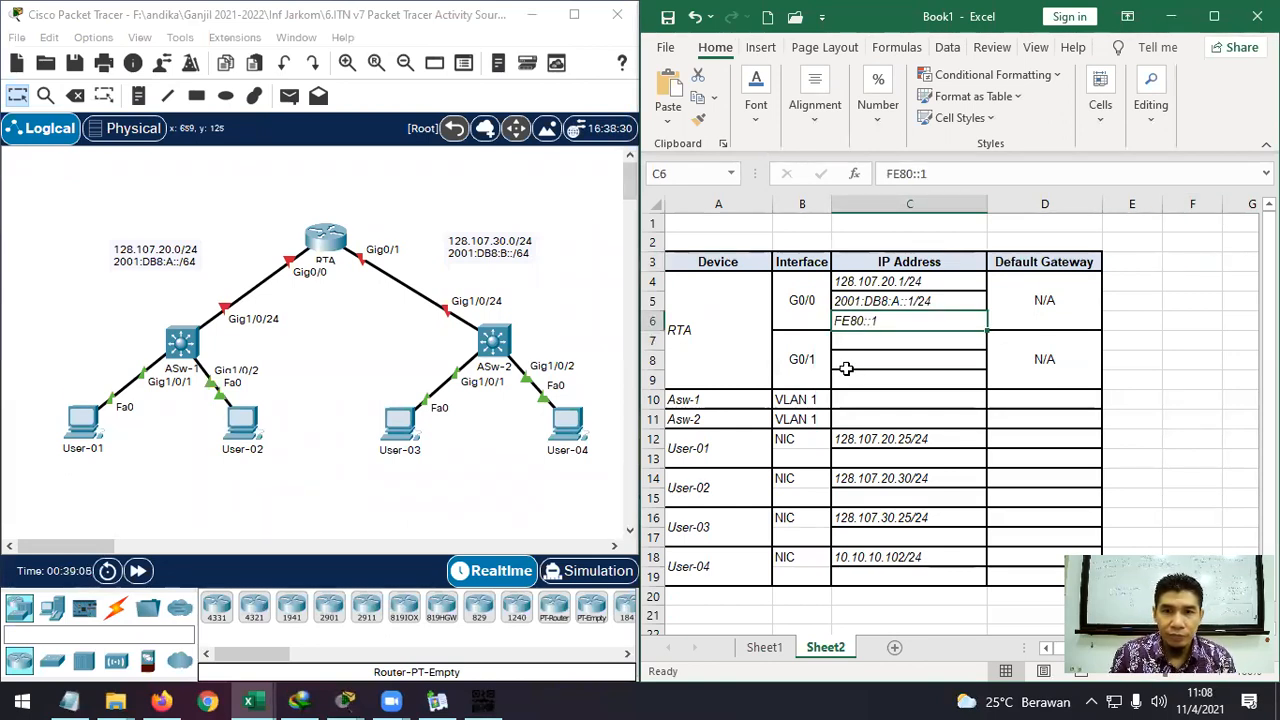
left_click(882, 301)
key("Down")
left_click(970, 289)
left_click(965, 300)
left_click(955, 318)
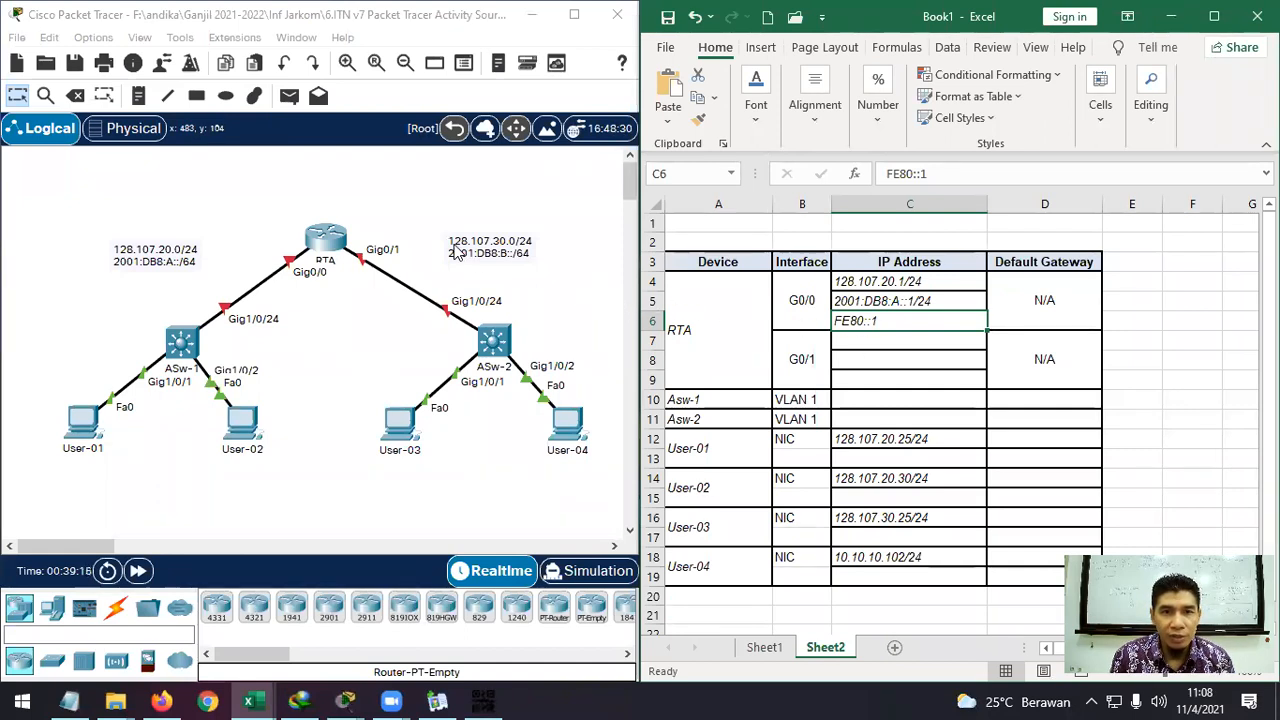
left_click(857, 342)
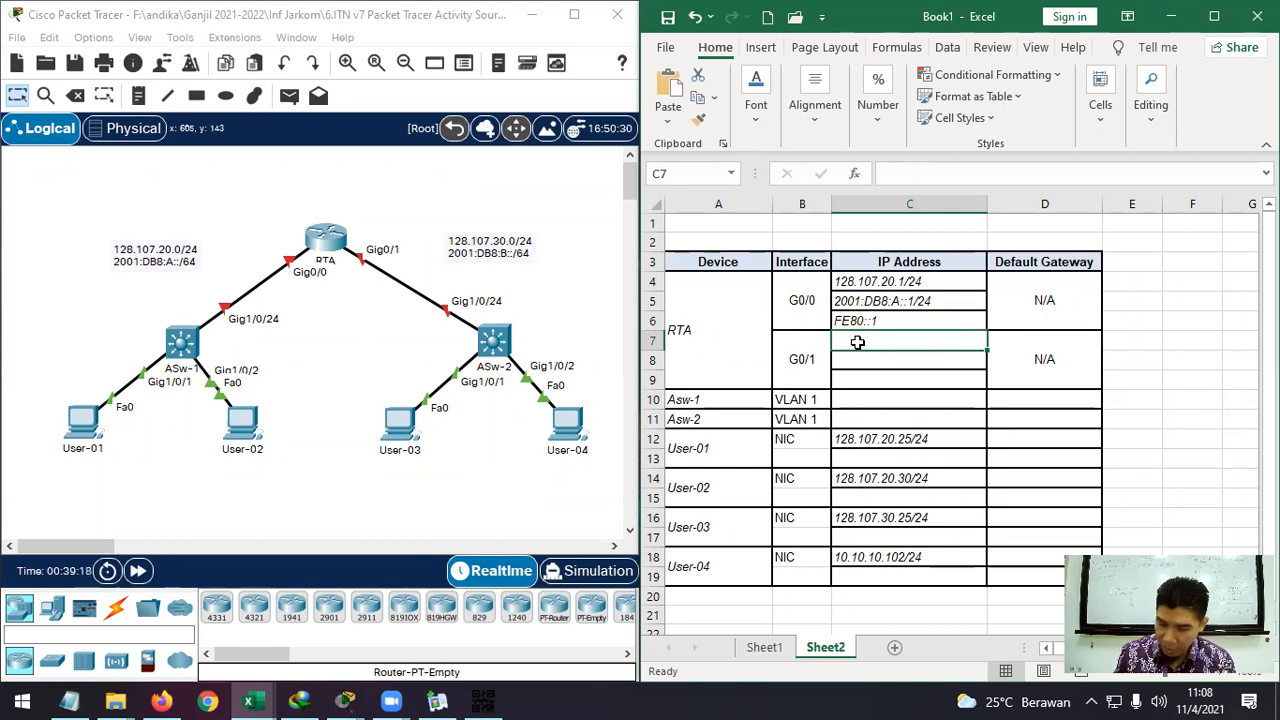
Enter 128.107.30.0/24 in C7 and change C5's prefix from /24 to /64.
type("128.107.30")
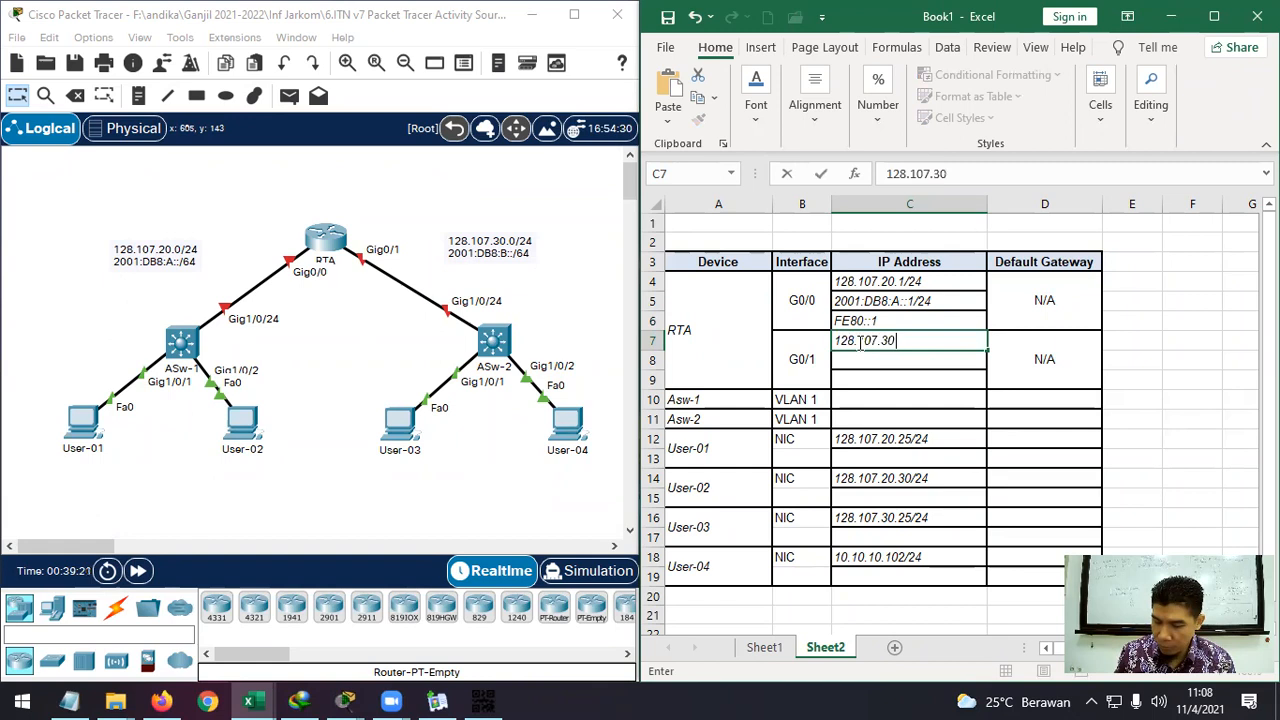
type(".0/24")
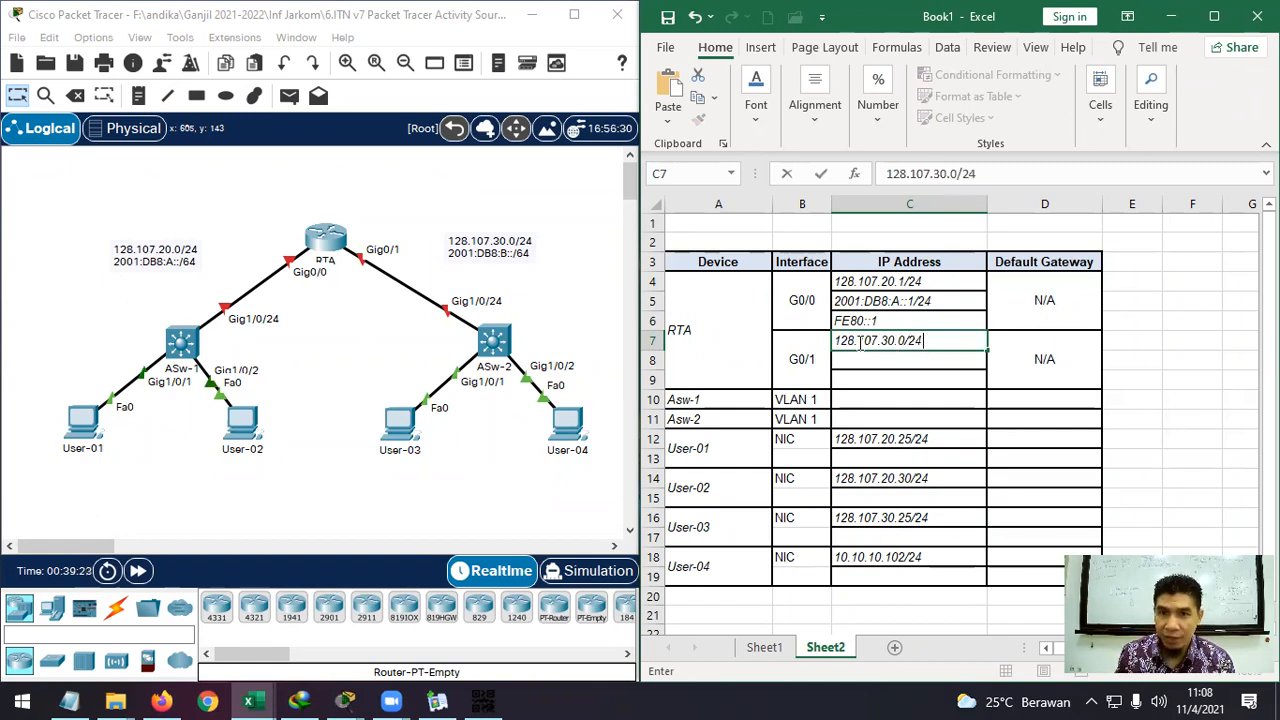
key("Return")
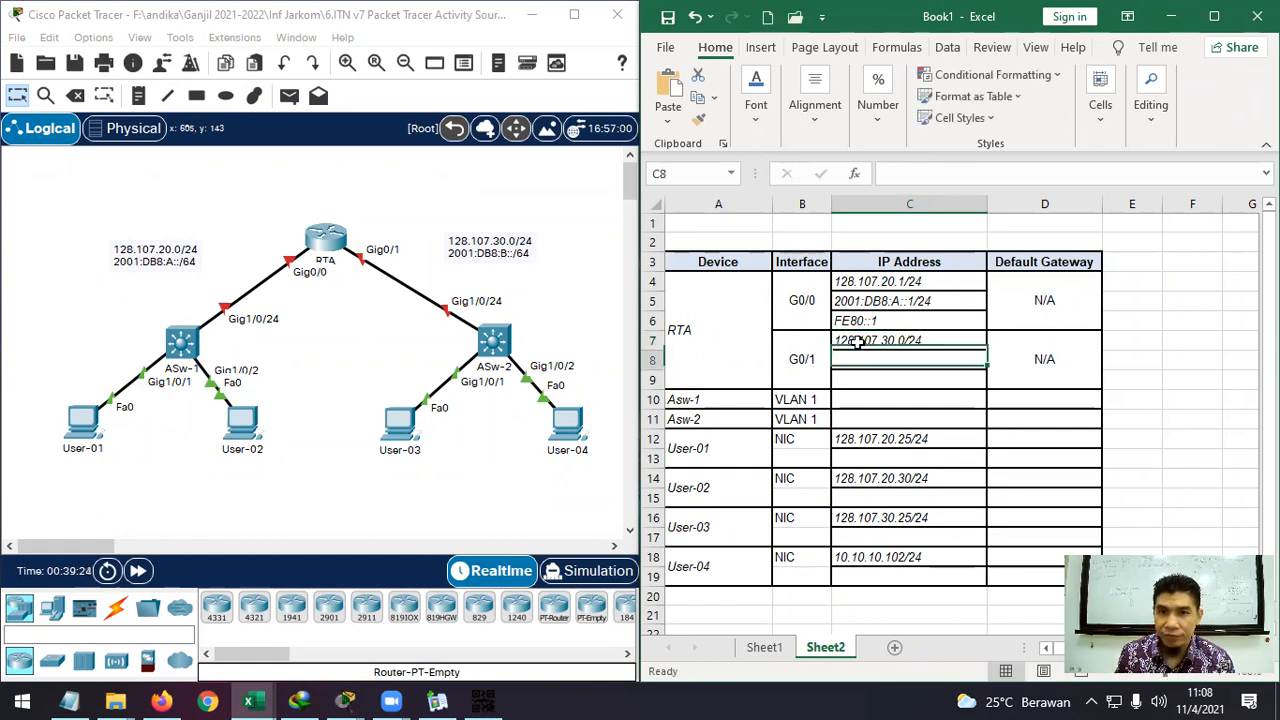
double_click(927, 300)
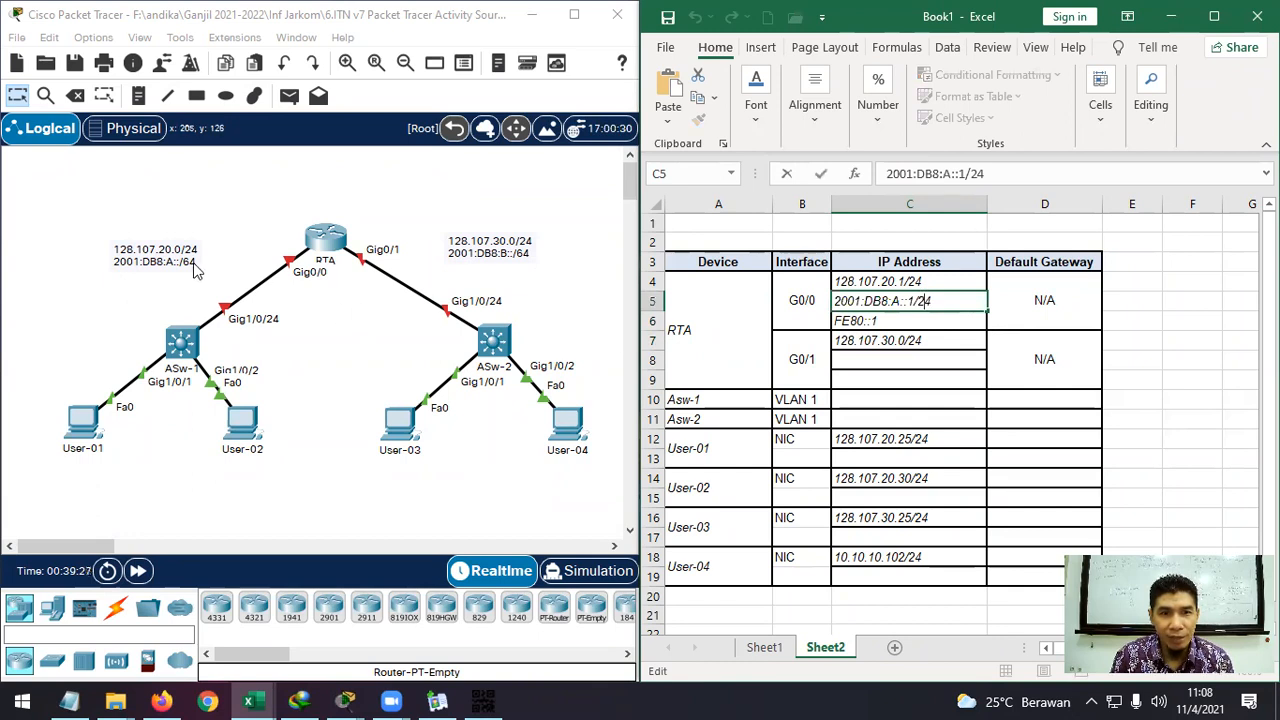
key("BackSpace")
type("6")
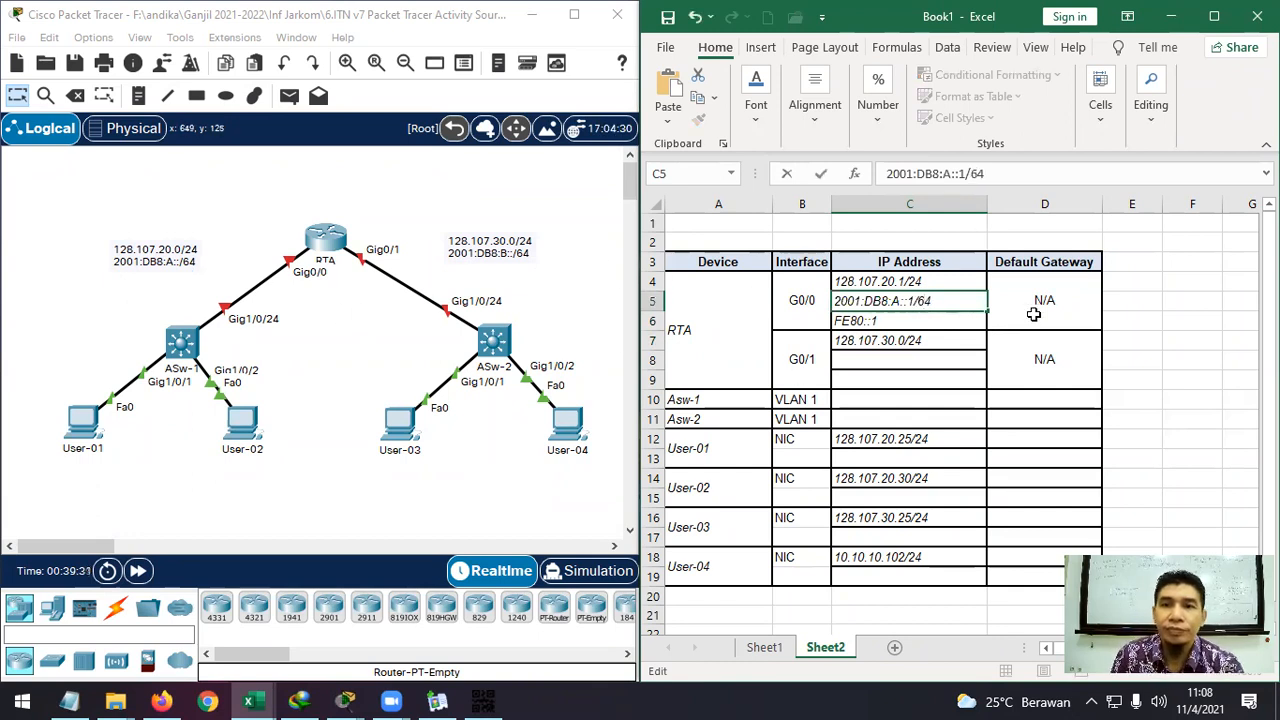
left_click(1134, 343)
left_click(885, 341)
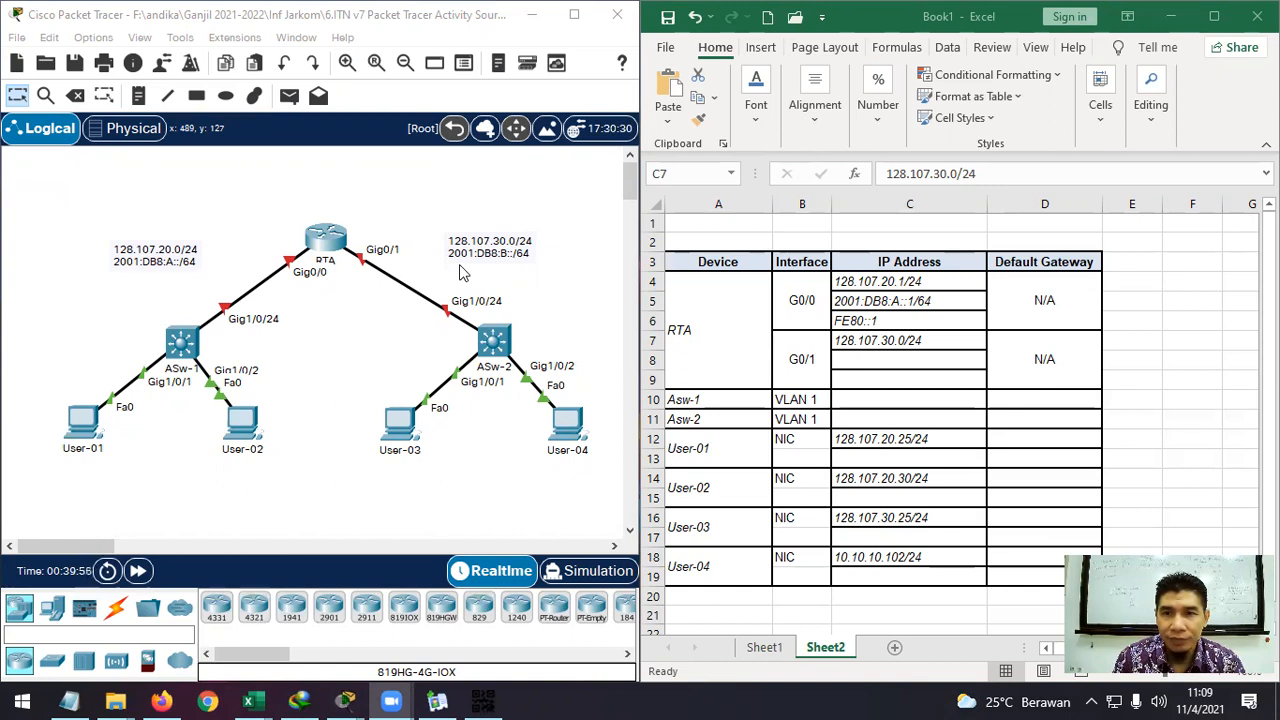
Change RTA's G0/1 IPv4 address in C7 from 128.107.30.0 to 128.107.30.1/24.
left_click(883, 283)
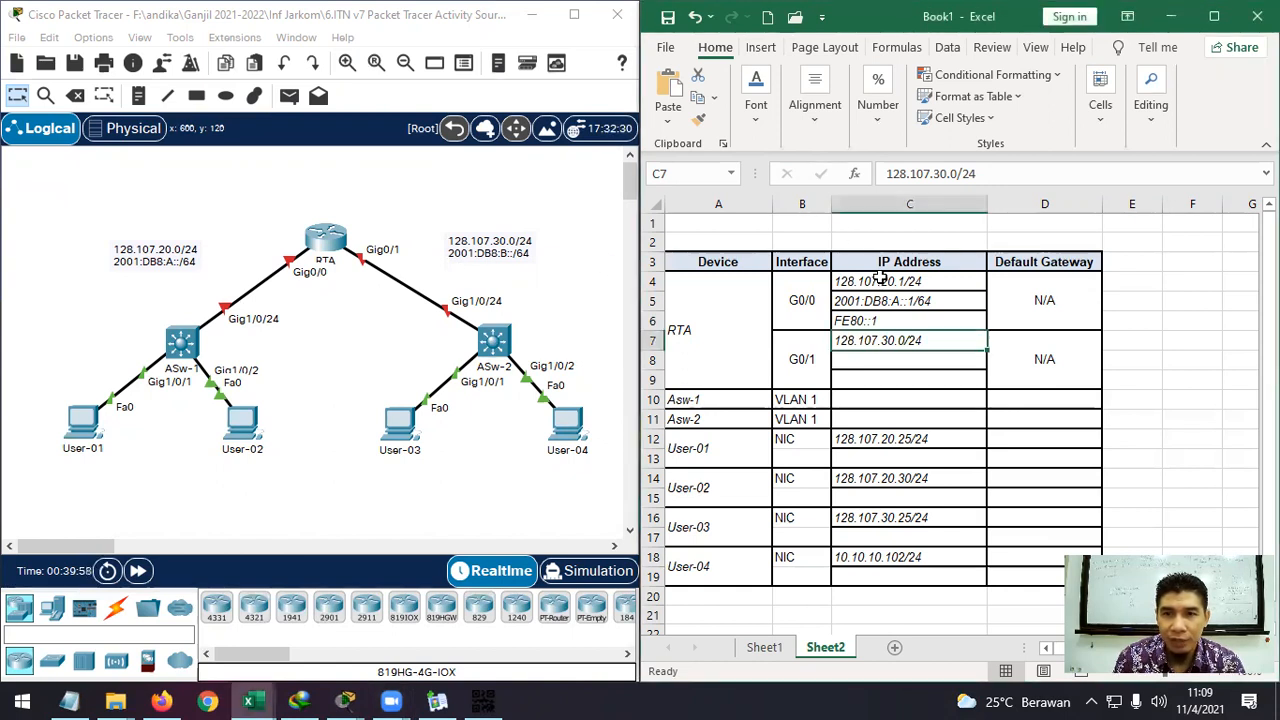
double_click(910, 340)
key("BackSpace")
type("1")
key("Return")
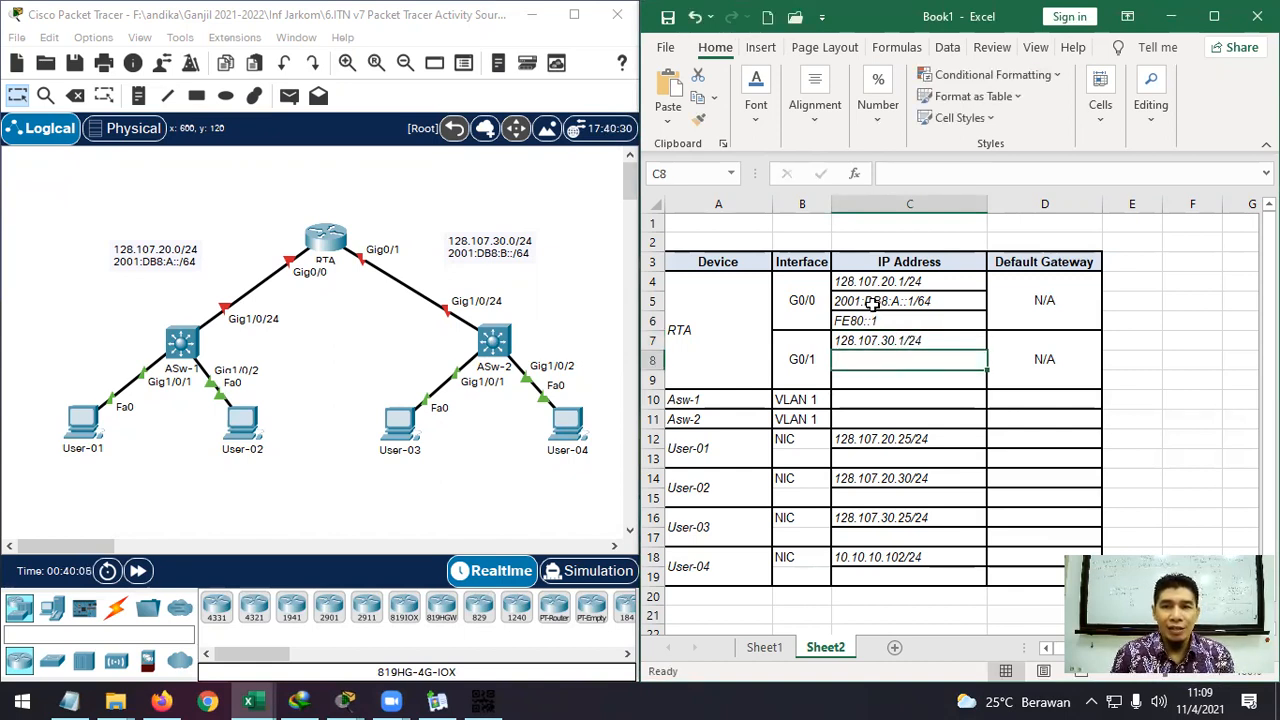
Give G0/1 the IPv6 address 2001:DB8:B::1/64, adapted from G0/0's, and link-local FE80::1.
left_click(872, 303)
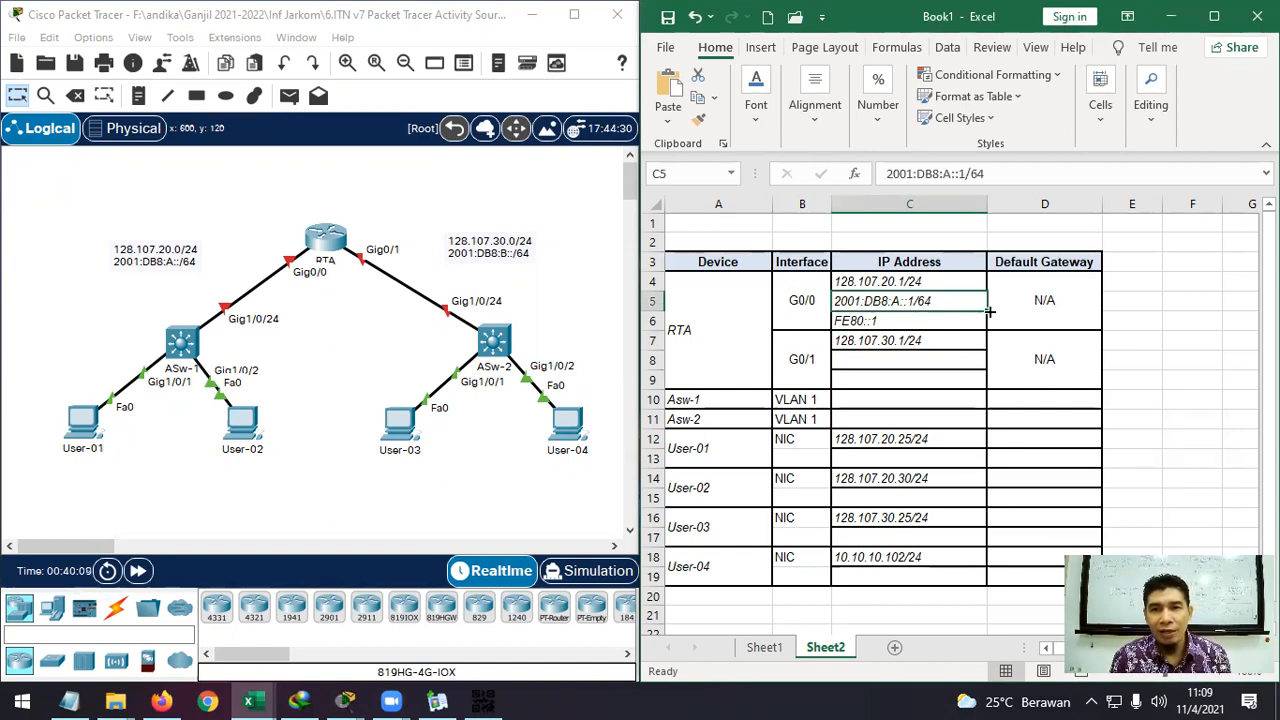
key("ctrl+c")
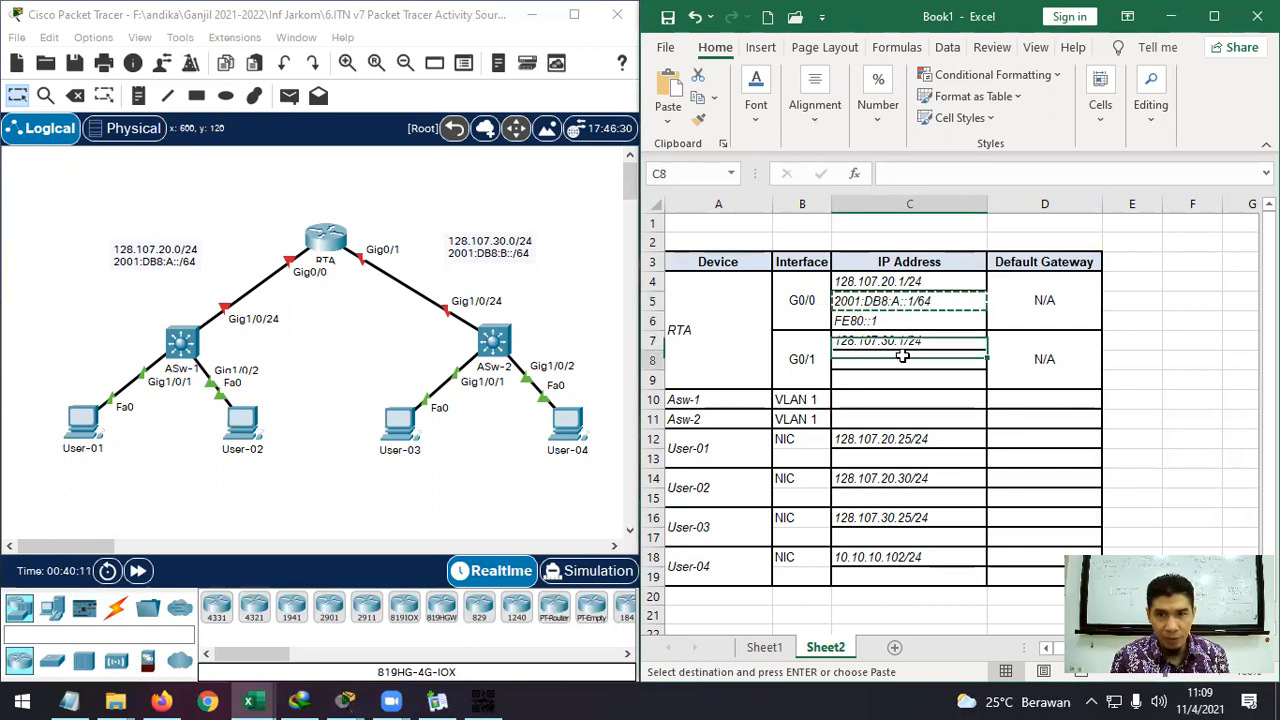
left_click(903, 361)
key("ctrl+v")
double_click(903, 361)
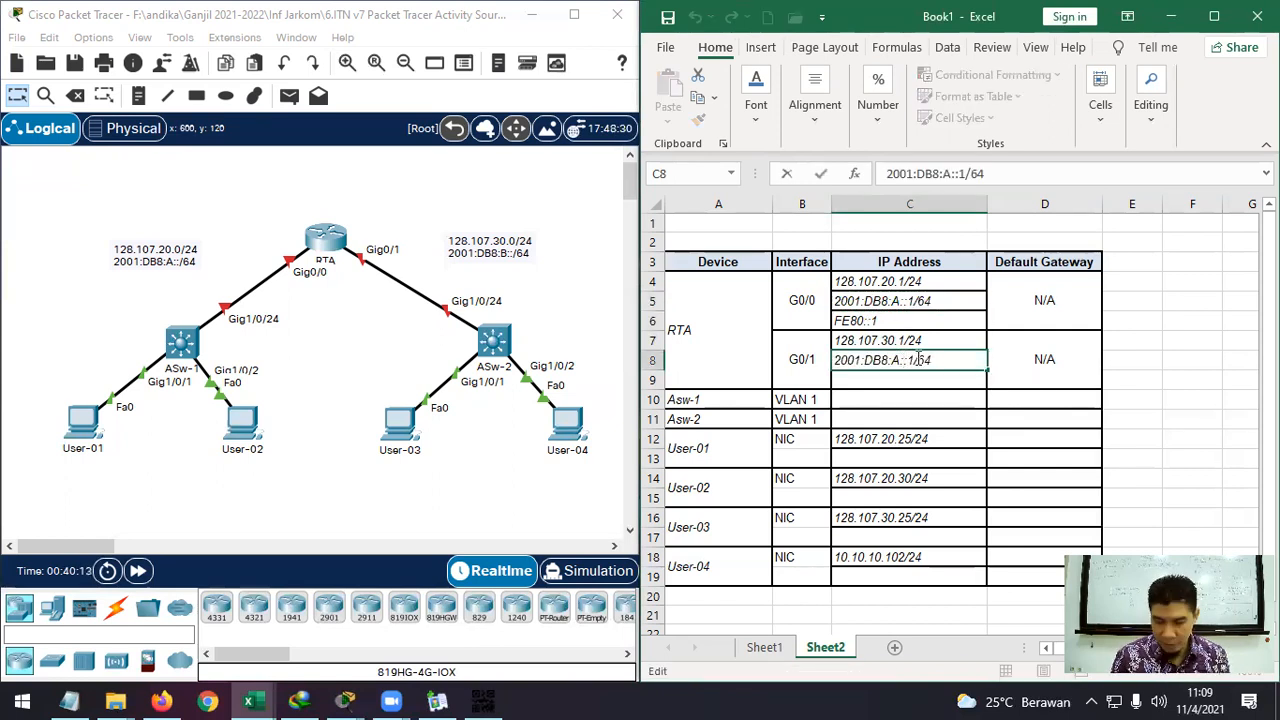
key("BackSpace")
type("B")
key("Return")
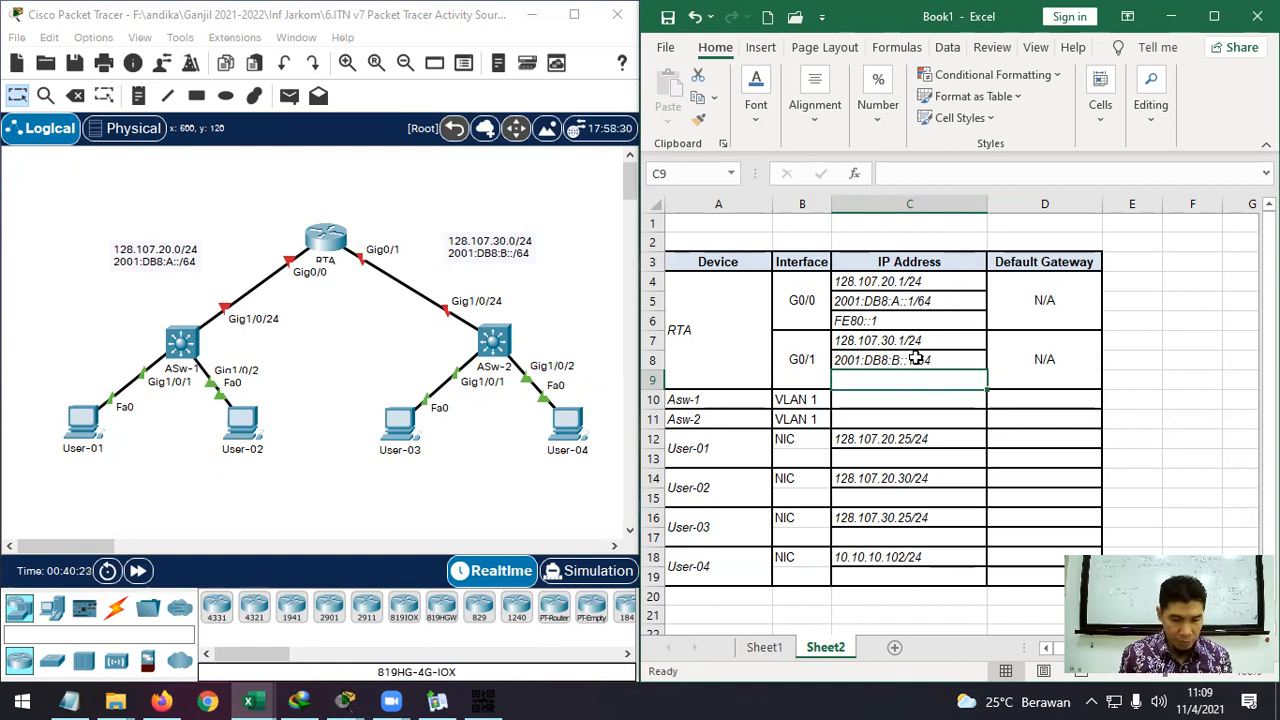
type("FE80::1")
key("Return")
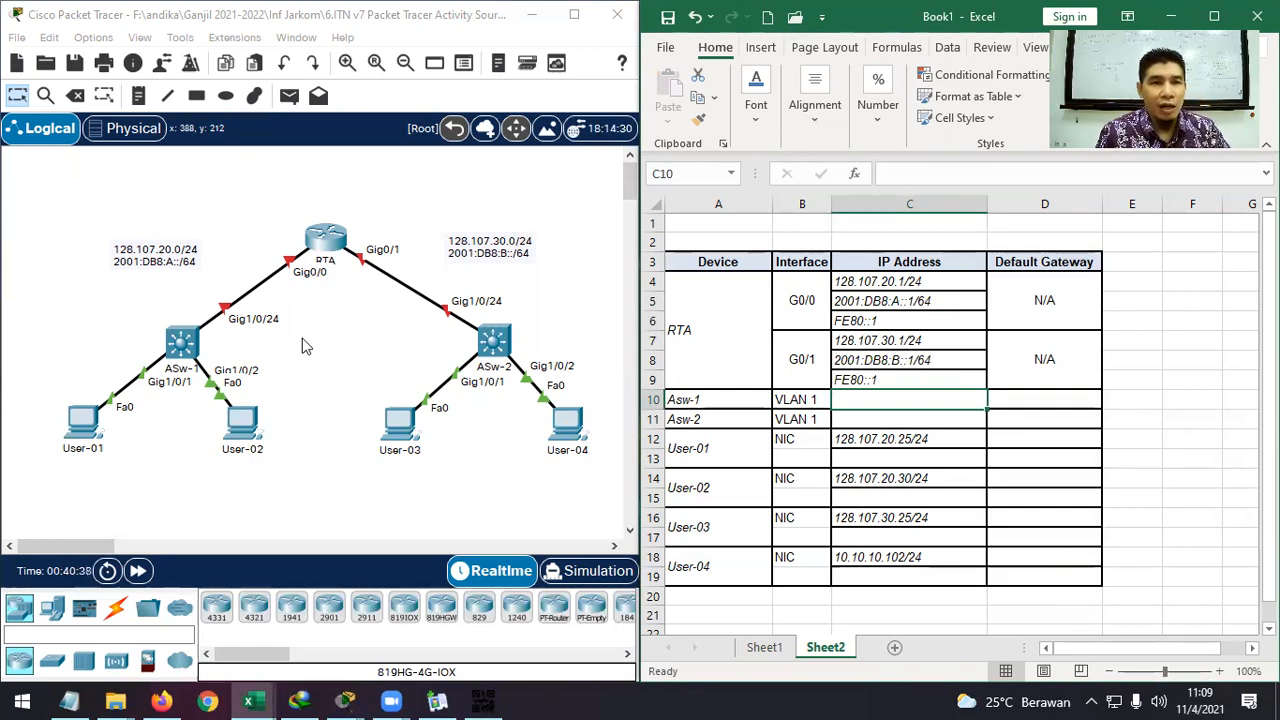
left_click(195, 346)
left_click(380, 383)
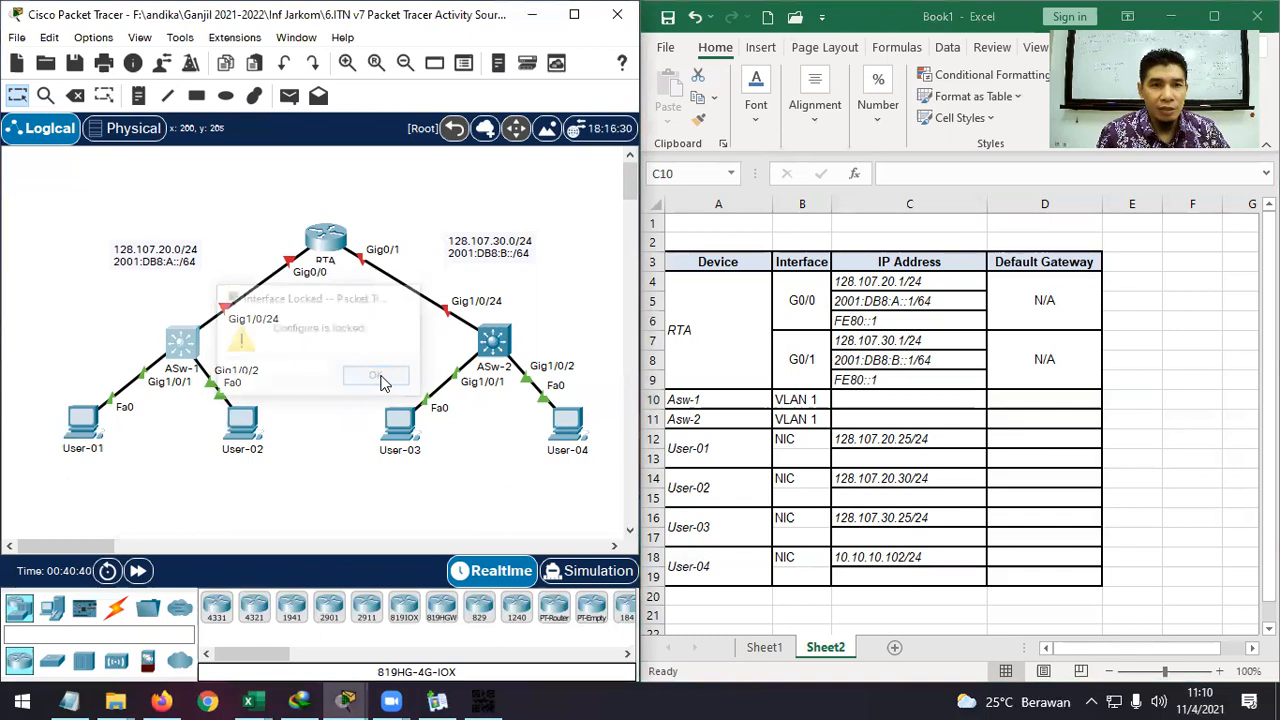
left_click(185, 342)
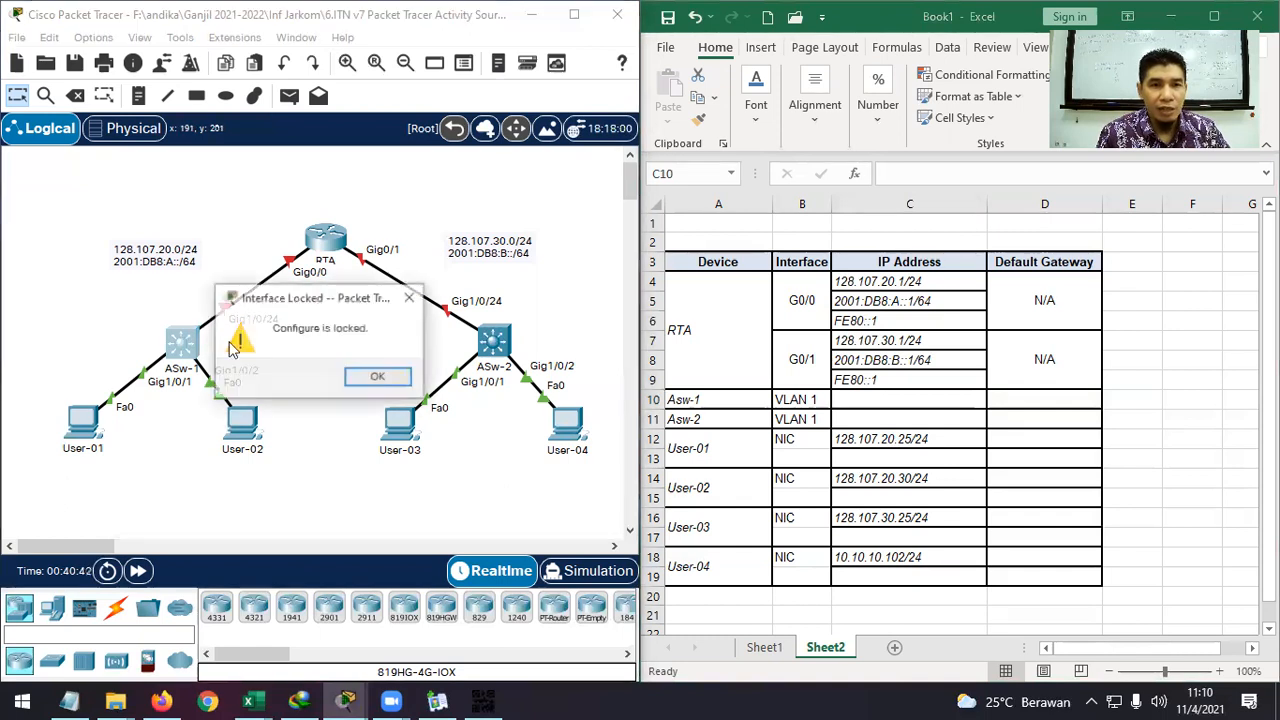
left_click(360, 377)
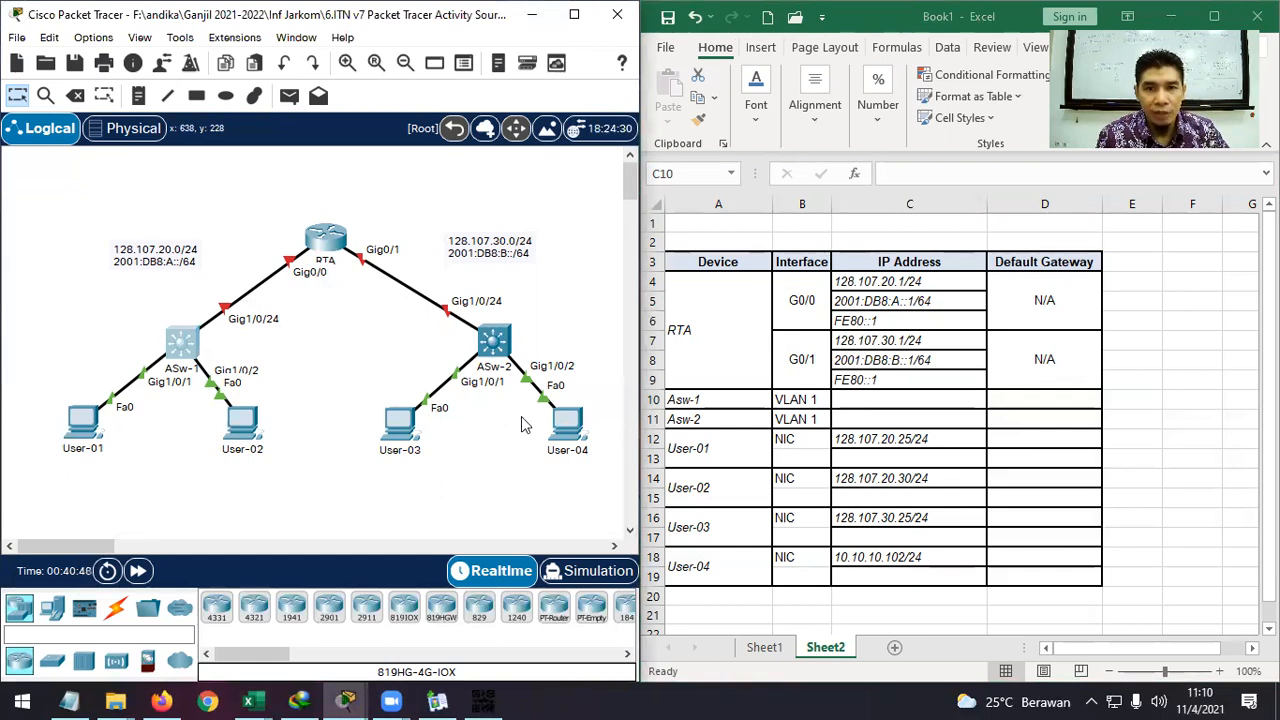
left_click(884, 412)
left_click(879, 418)
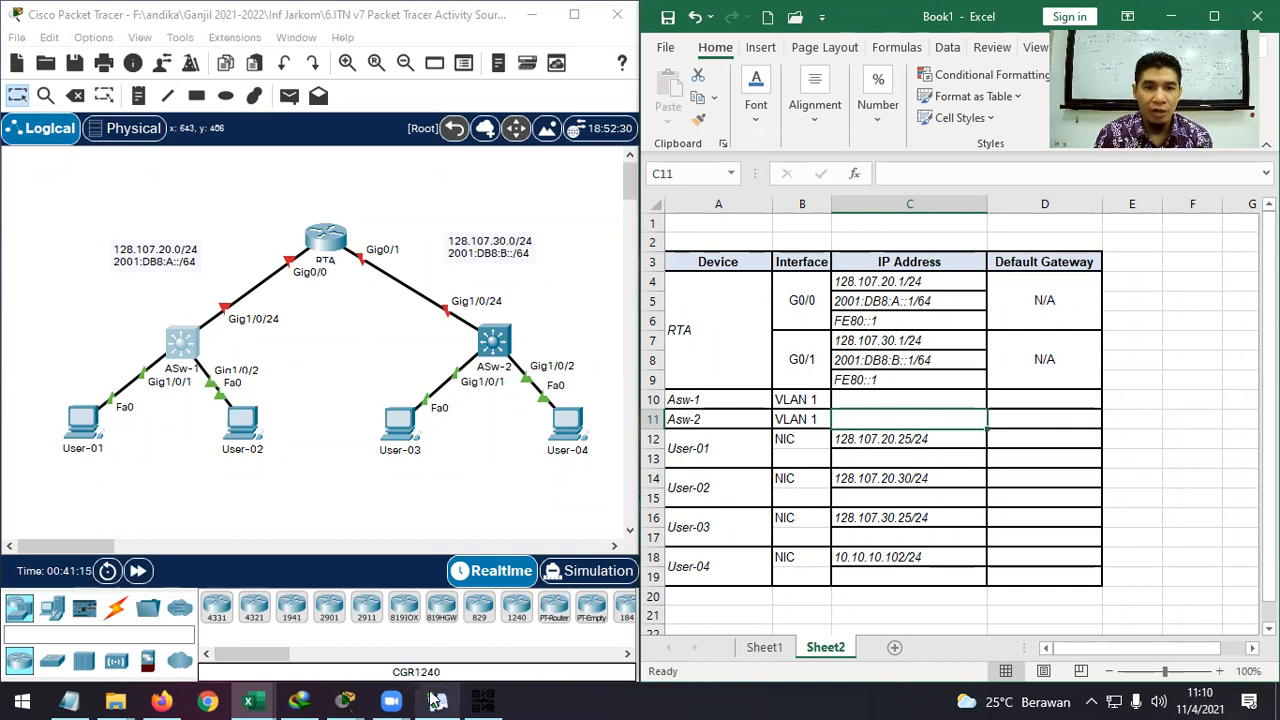
mouse_move(340, 700)
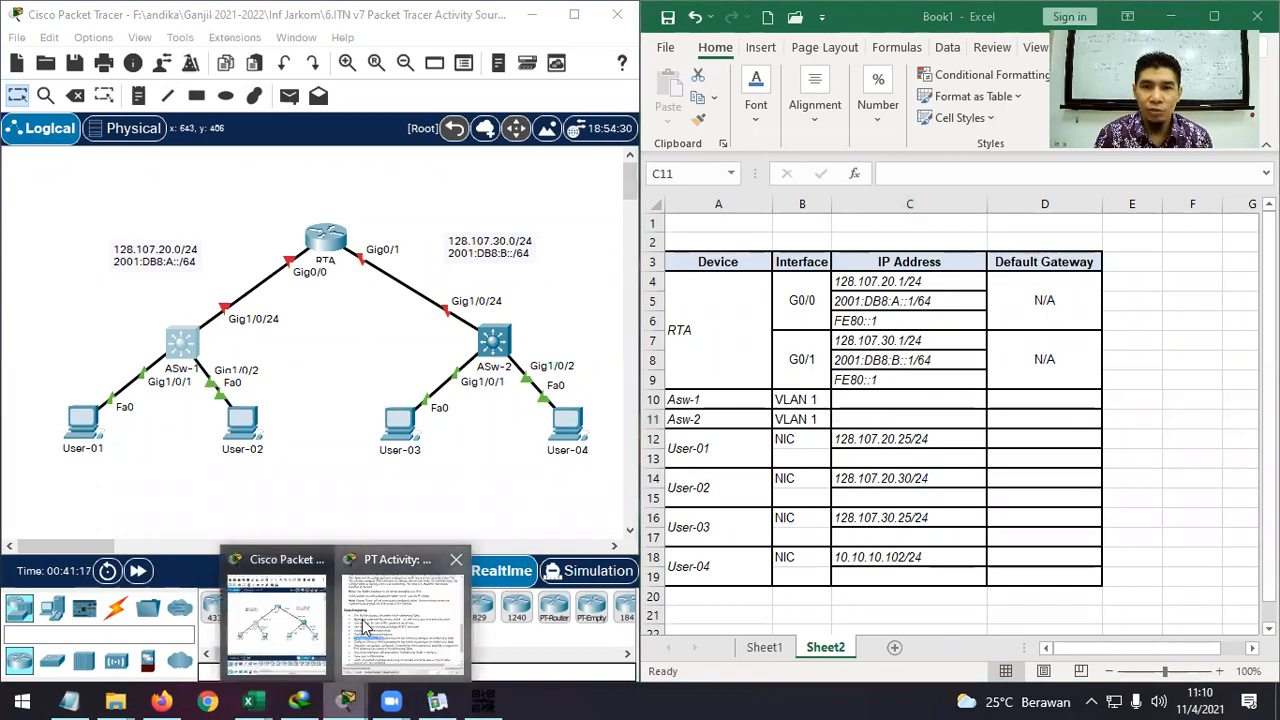
left_click(389, 606)
left_click(1006, 350)
scroll(950, 345, "up", 3)
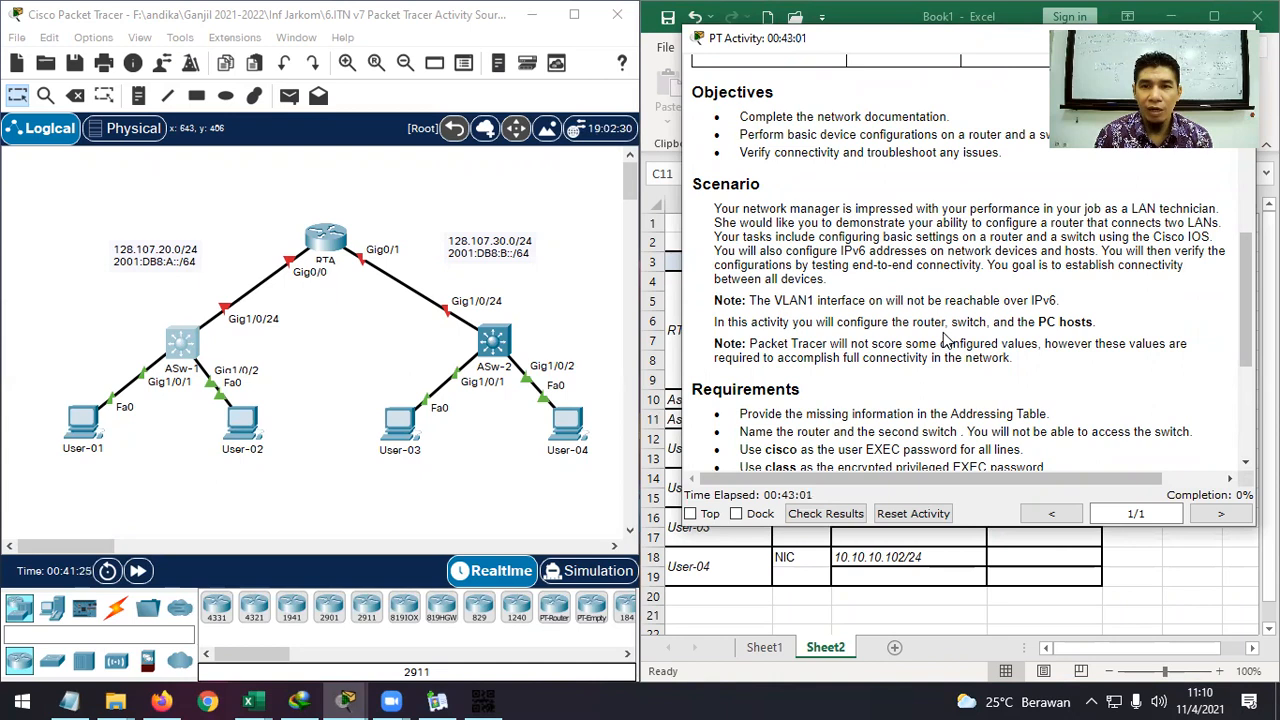
scroll(943, 340, "up", 1)
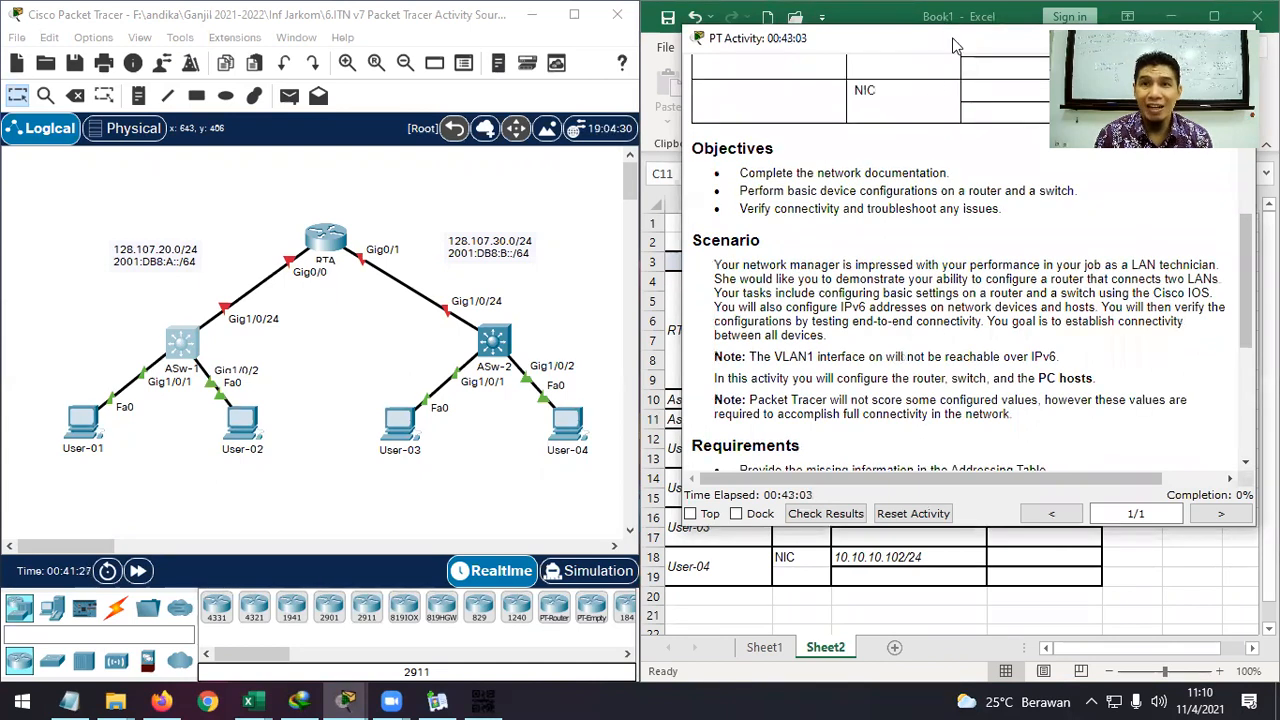
left_click_drag(954, 40, 767, 79)
left_click(946, 79)
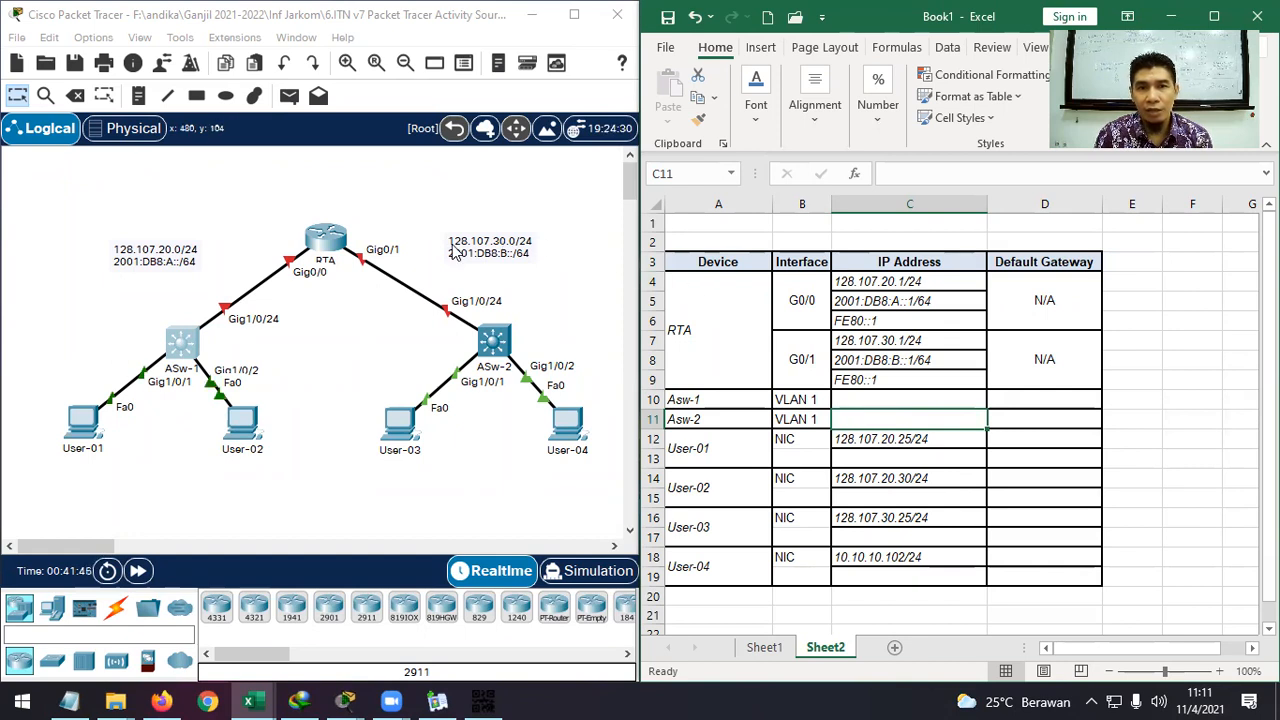
Enter 128.107.30.0/24 in C11 for Asw-2's VLAN 1, then reopen the cell to correct it.
type("1")
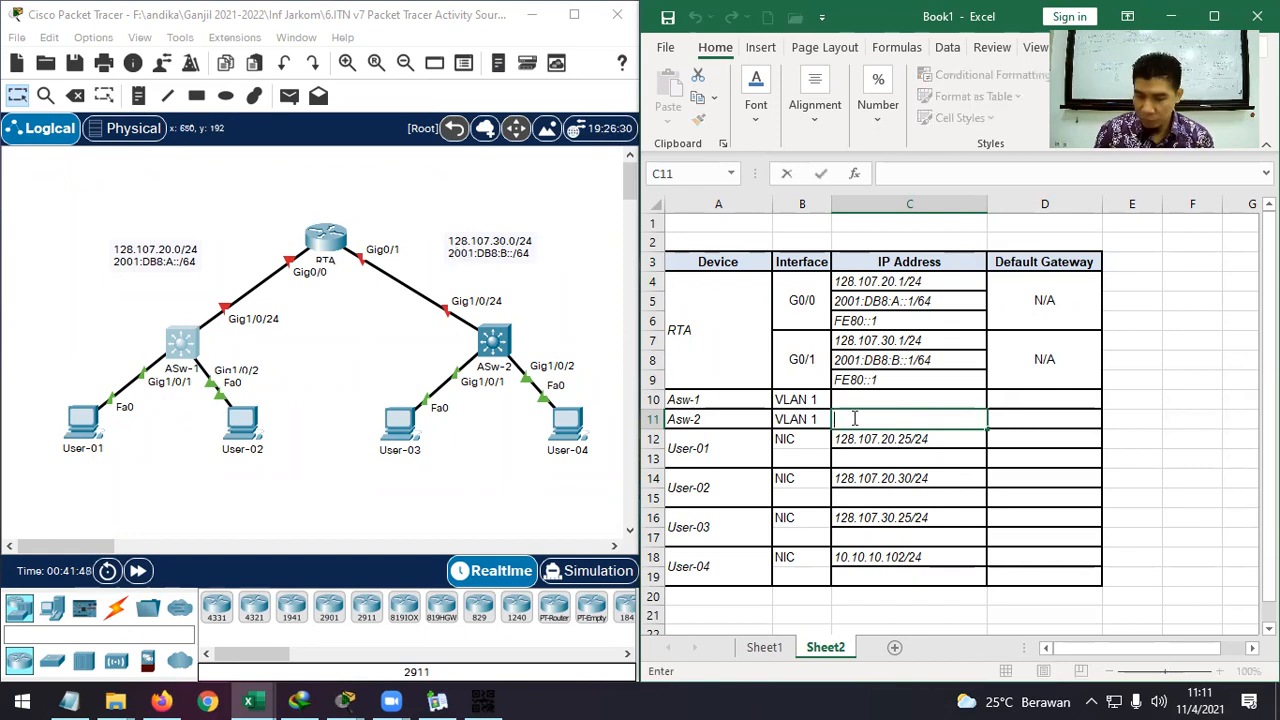
type("28.107")
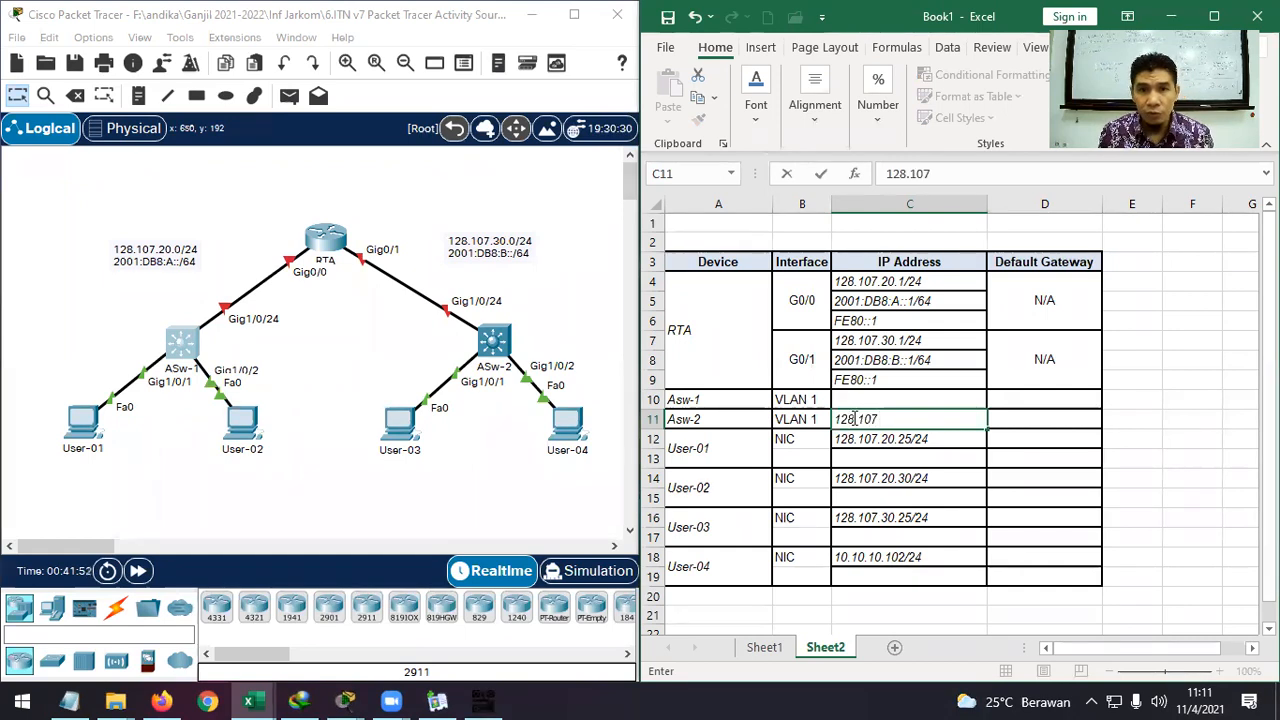
type(".3")
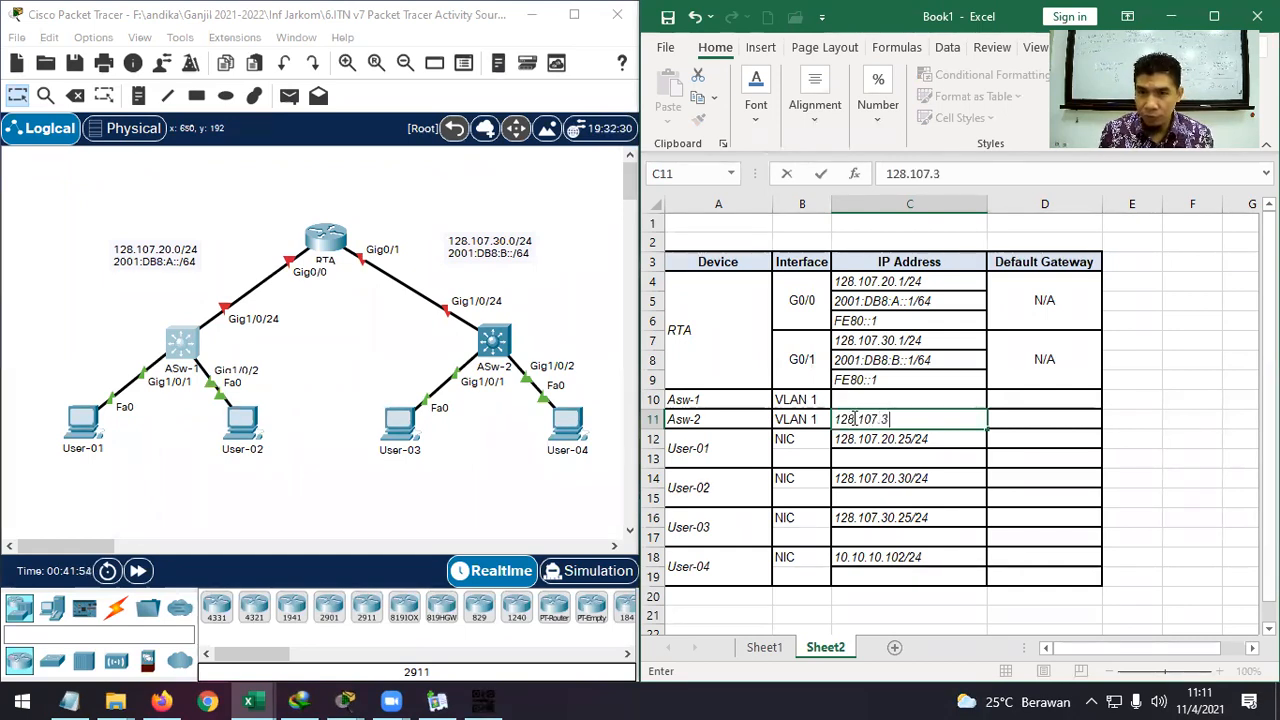
type("0.0")
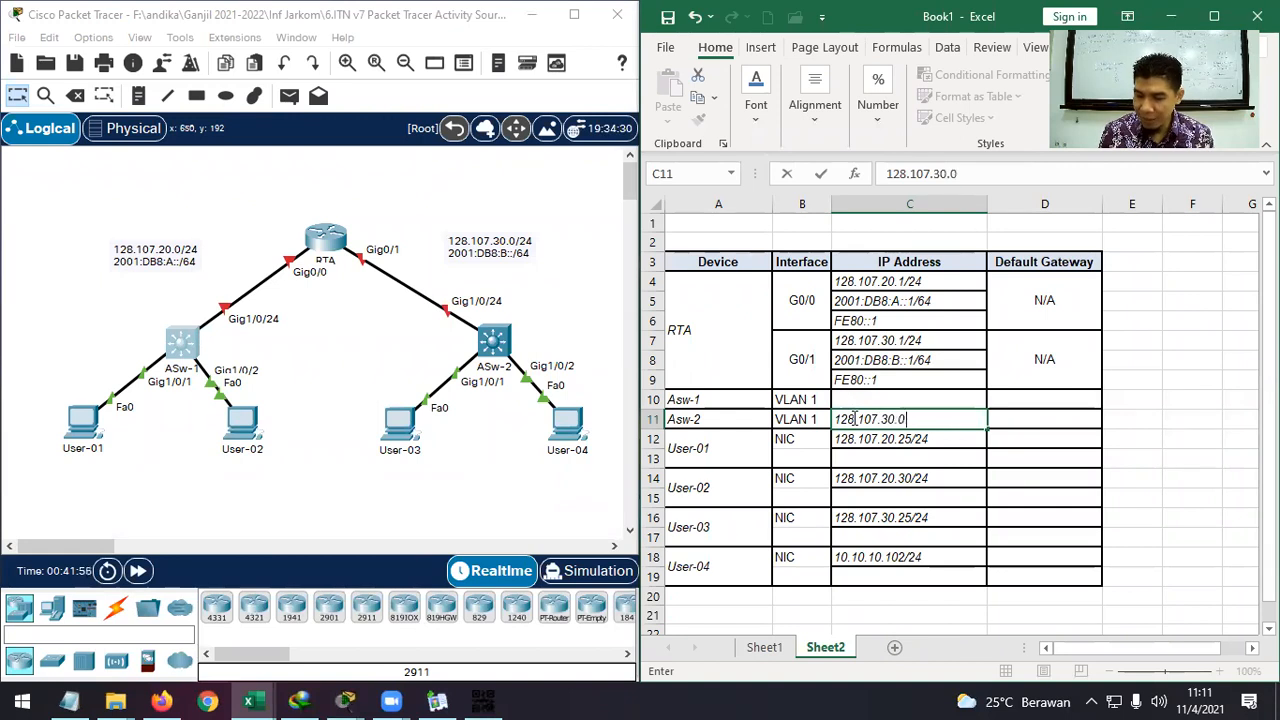
type("/24")
key("Return")
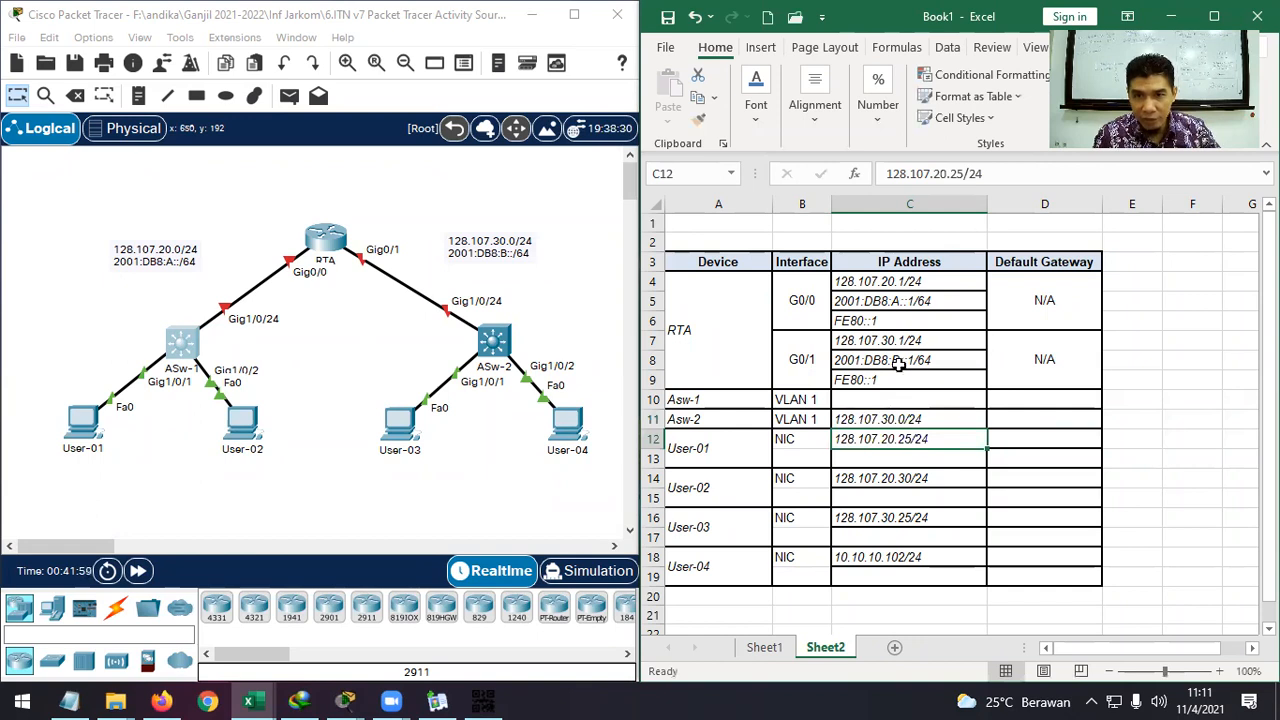
left_click(915, 419)
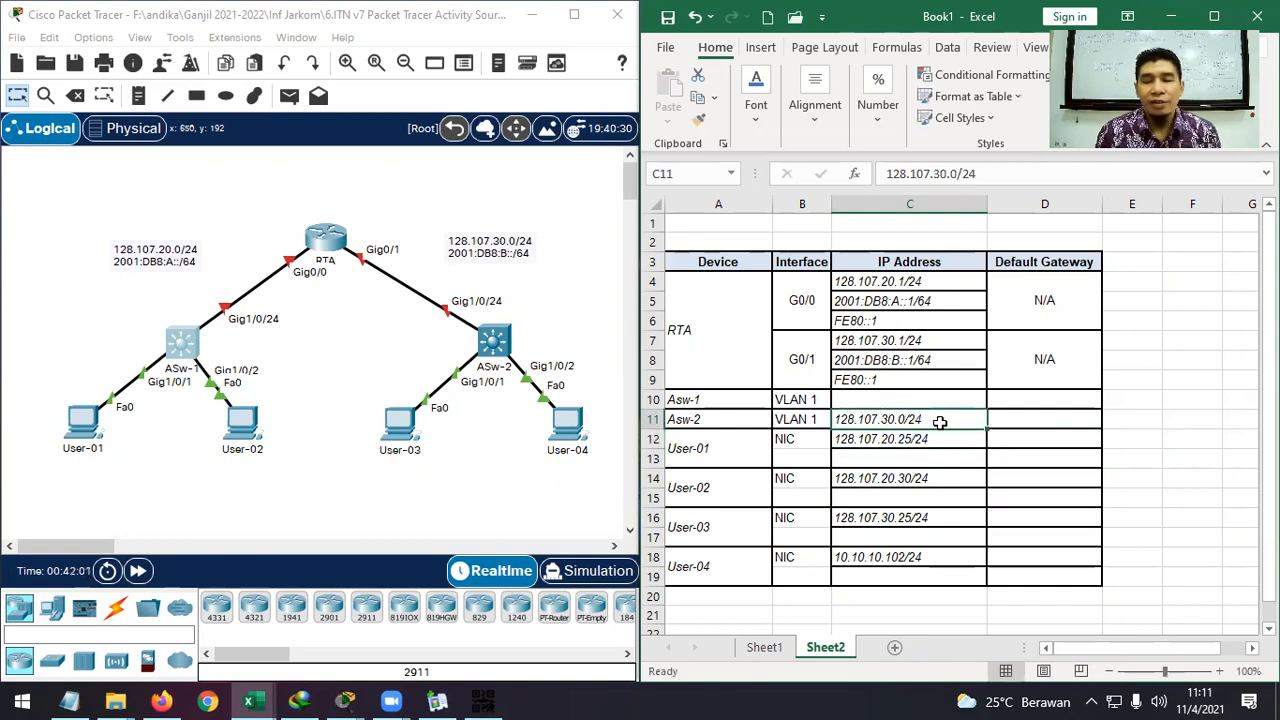
double_click(904, 418)
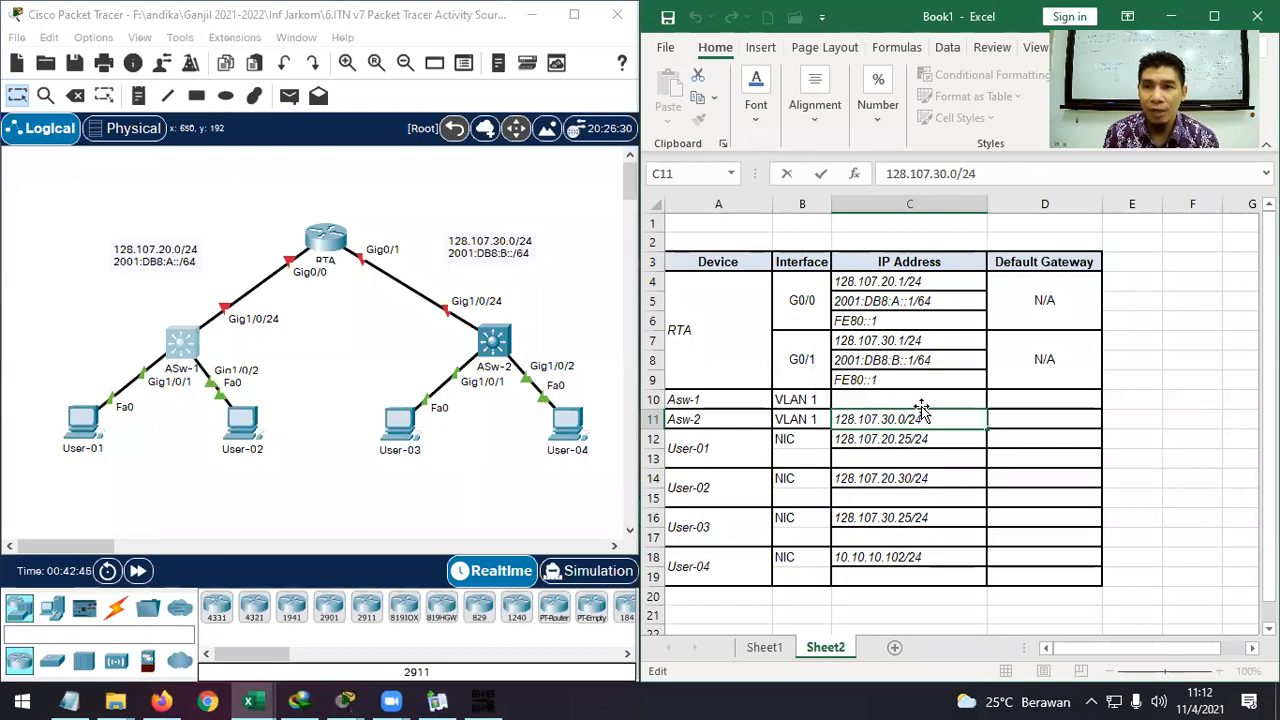
Correct Asw-2's VLAN 1 address in C11 to 128.107.30.2/24.
key("BackSpace")
type("2")
key("Return")
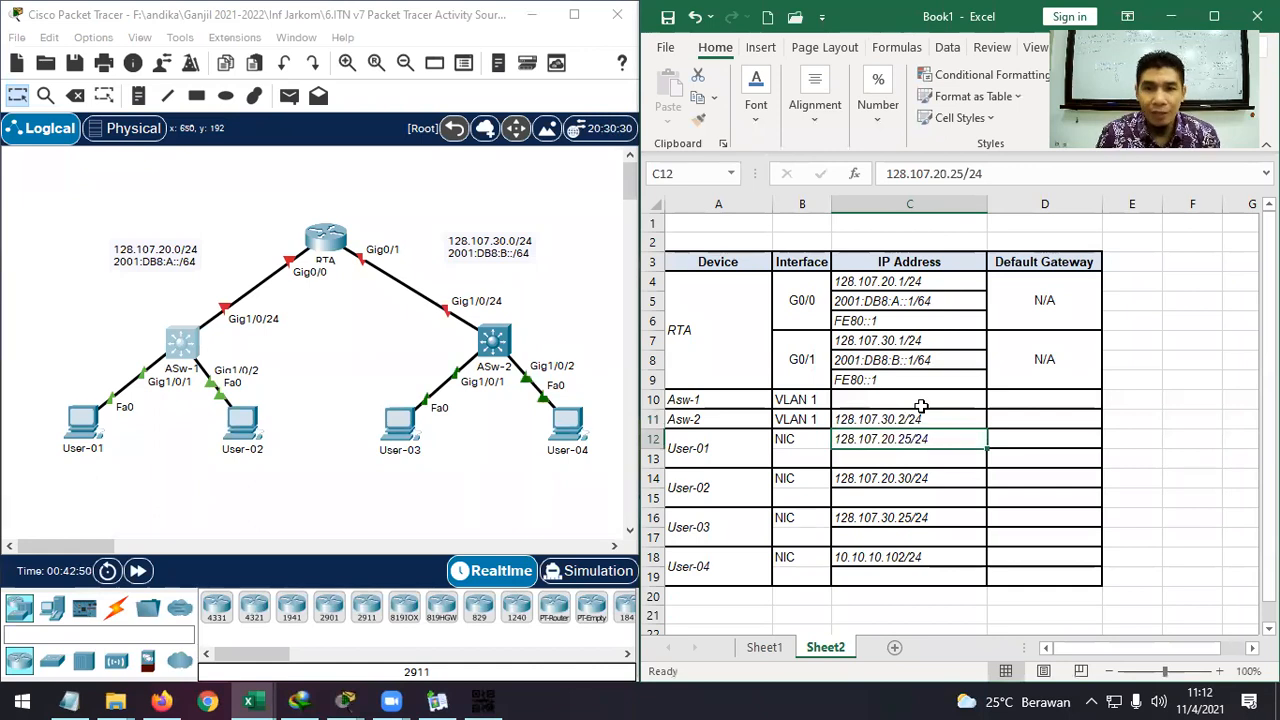
Copy that address into C10 and change it to 128.107.20.2/24 for Asw-1.
left_click(913, 418)
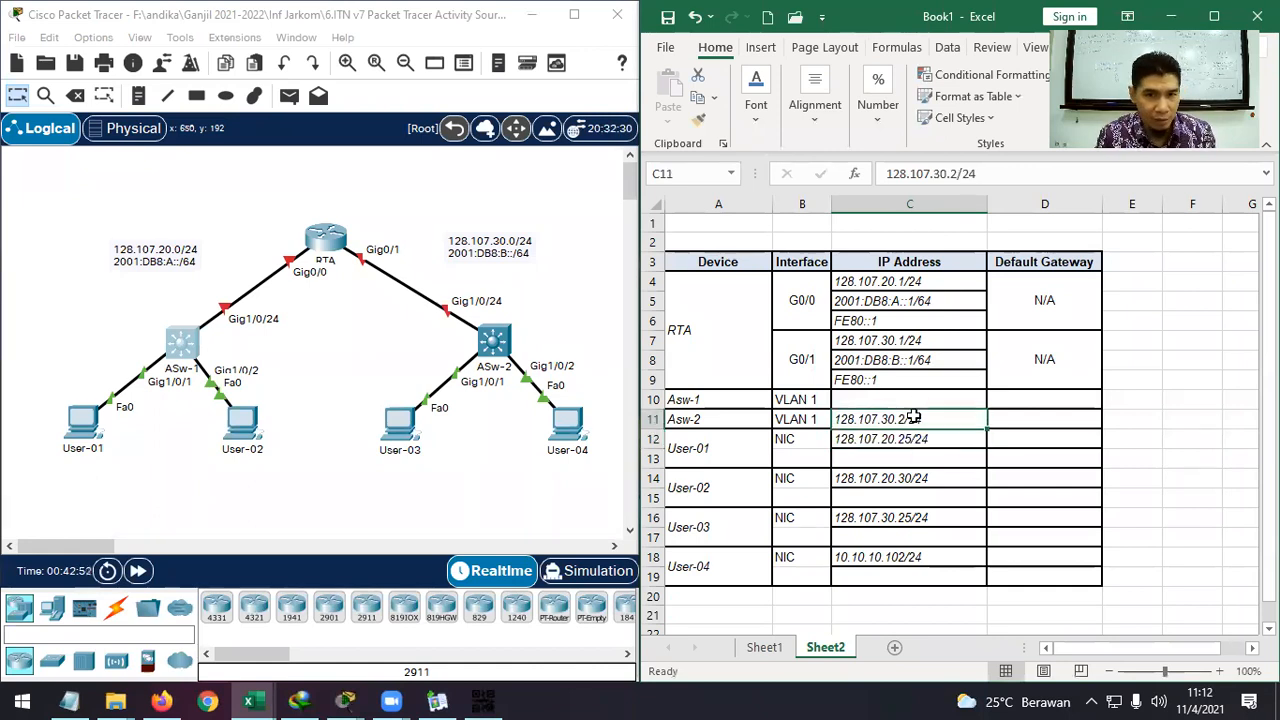
key("ctrl+c")
left_click(903, 399)
key("ctrl+v")
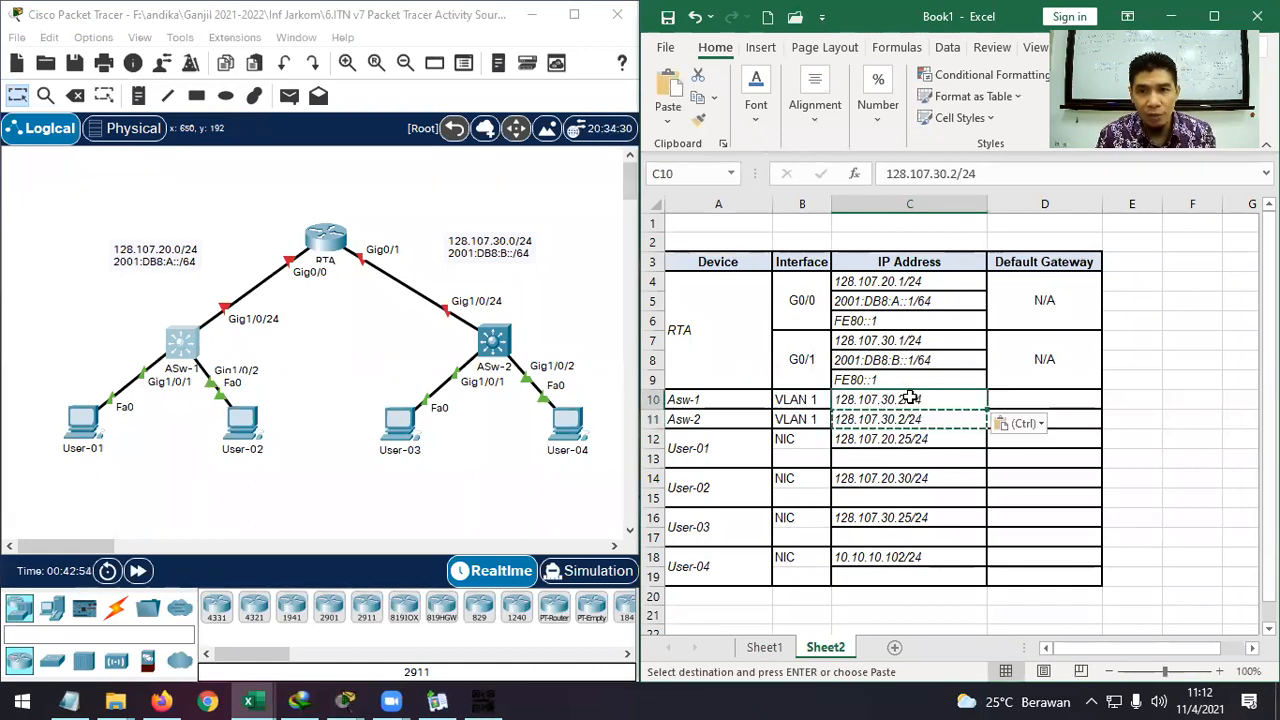
double_click(893, 399)
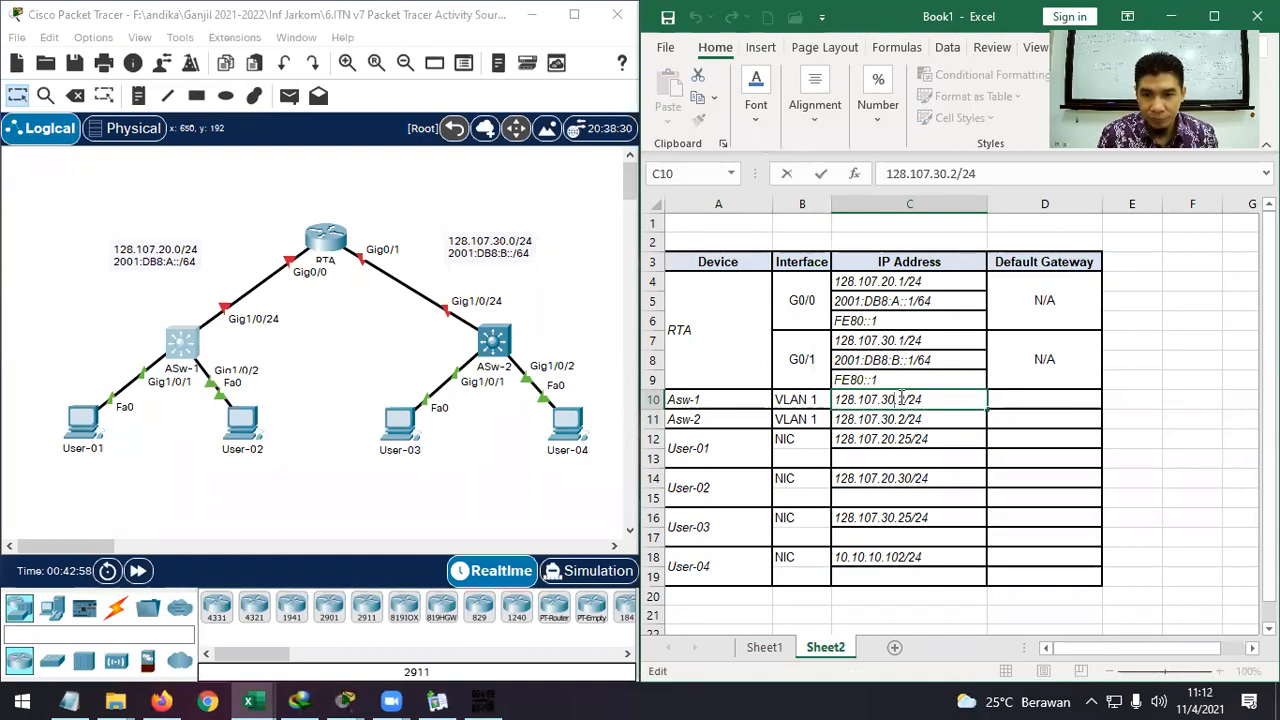
key("BackSpace")
type("2")
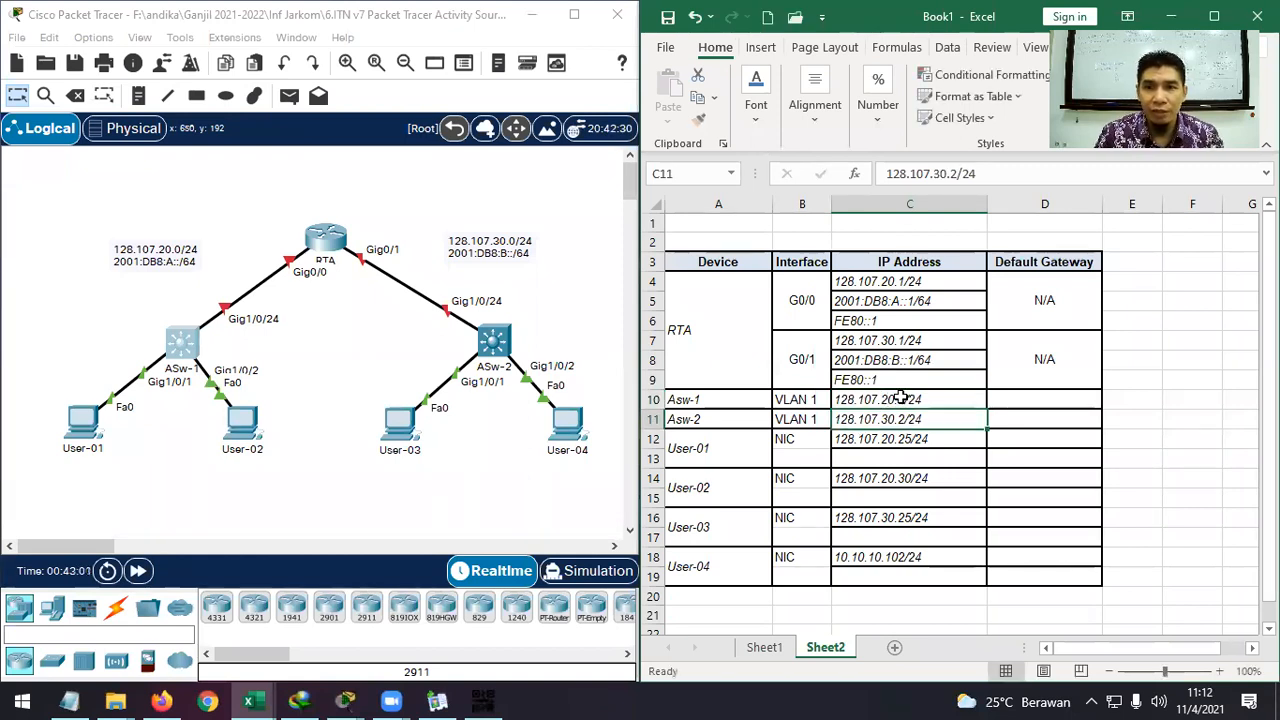
Copy cells C11:C12 and select User-01's cell C13.
left_click_drag(922, 430, 921, 440)
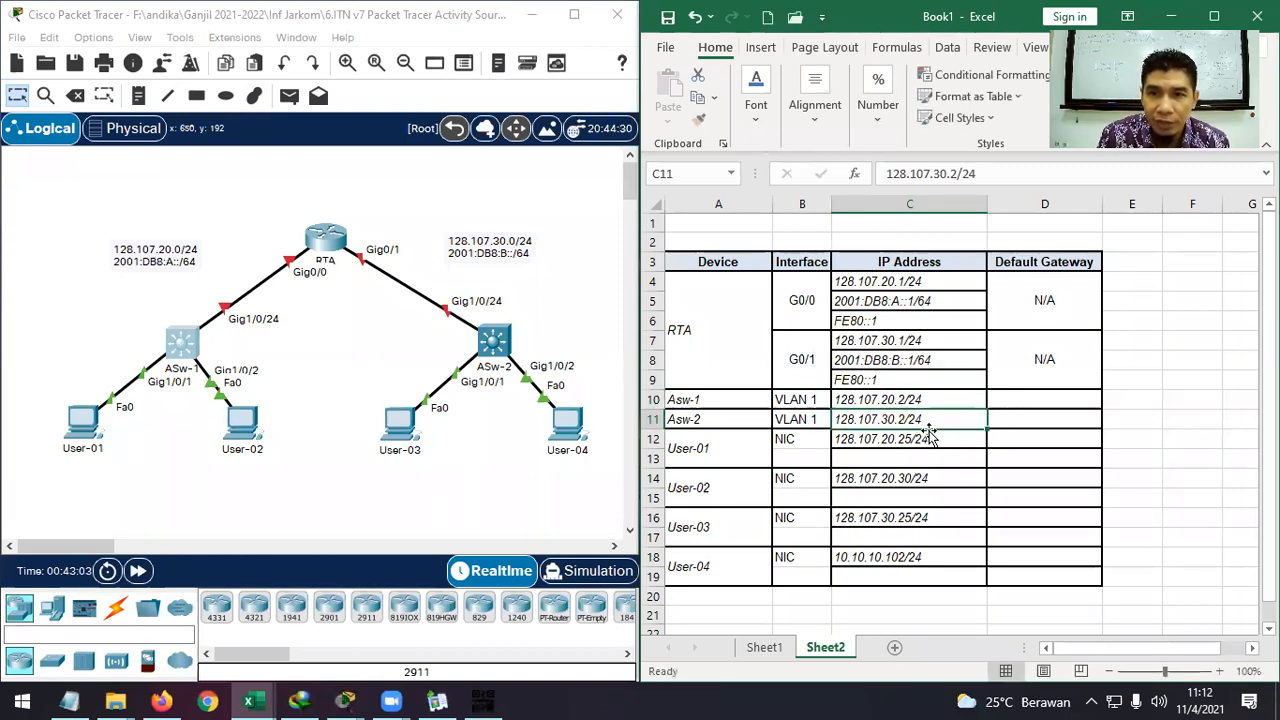
key("ctrl+c")
left_click(882, 462)
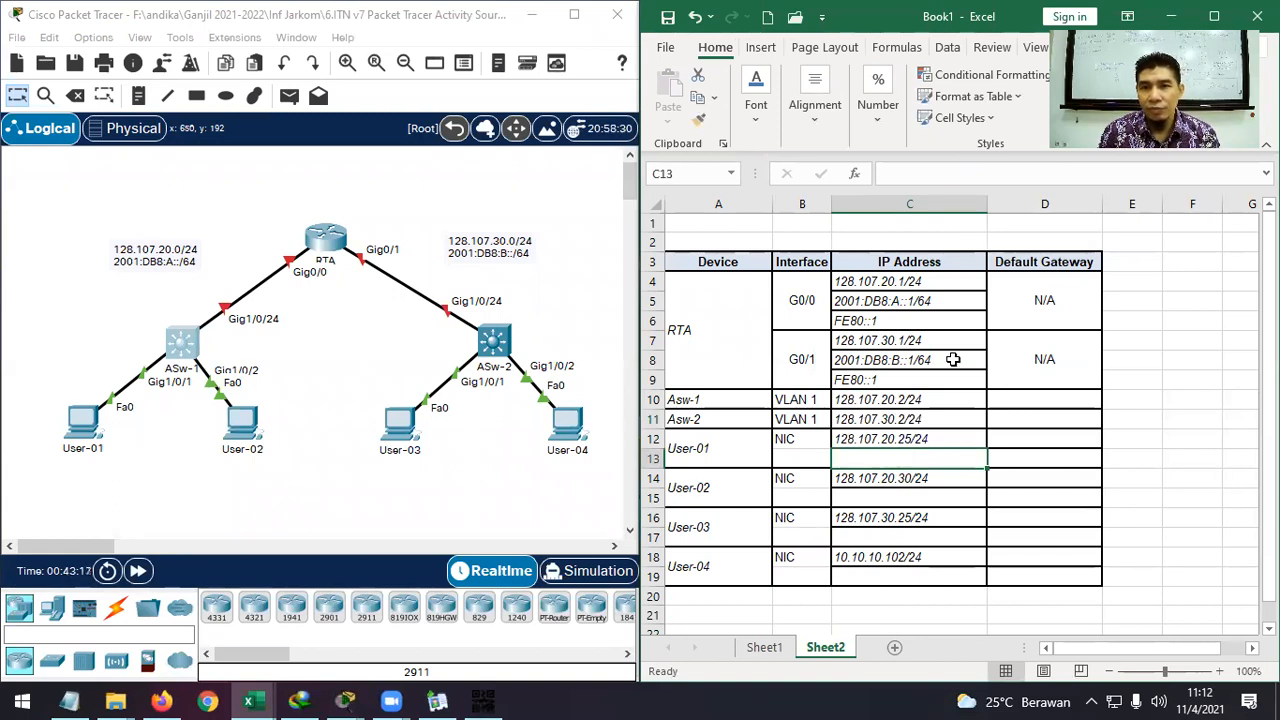
Copy RTA's G0/0 IPv6 address 2001:DB8:A::1/64 into User-01's empty cell C13.
left_click(953, 304)
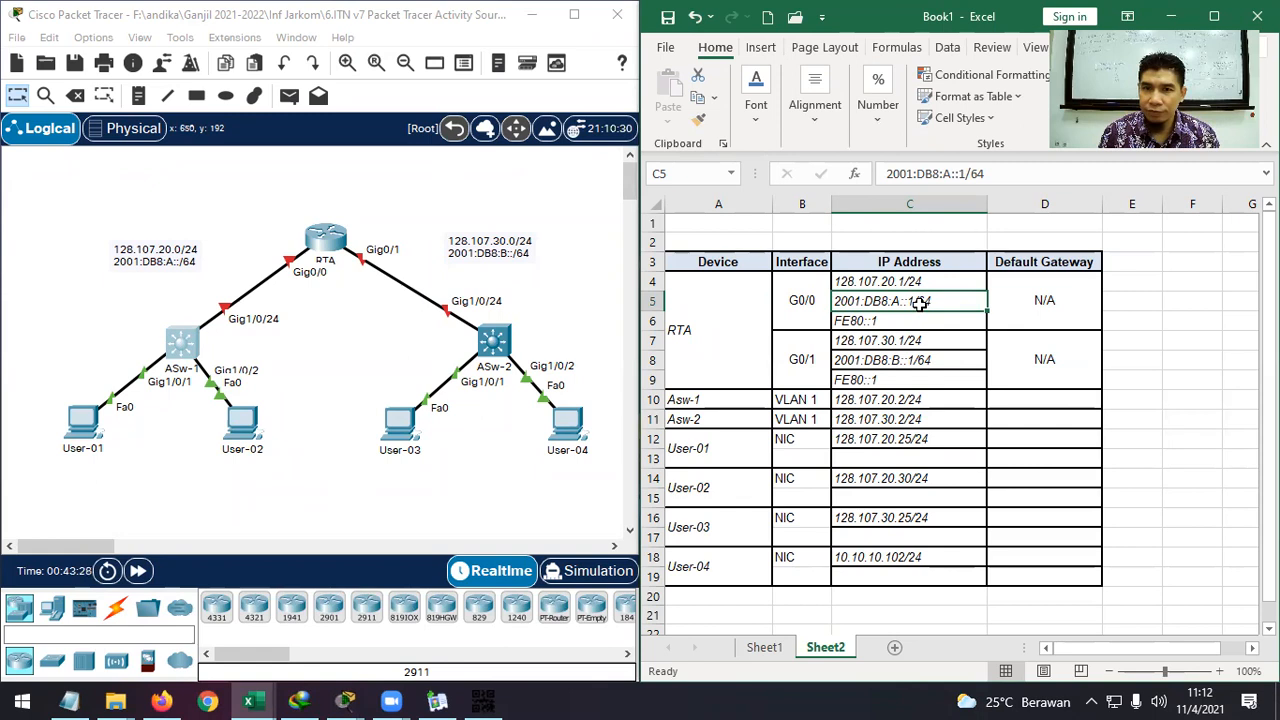
double_click(954, 303)
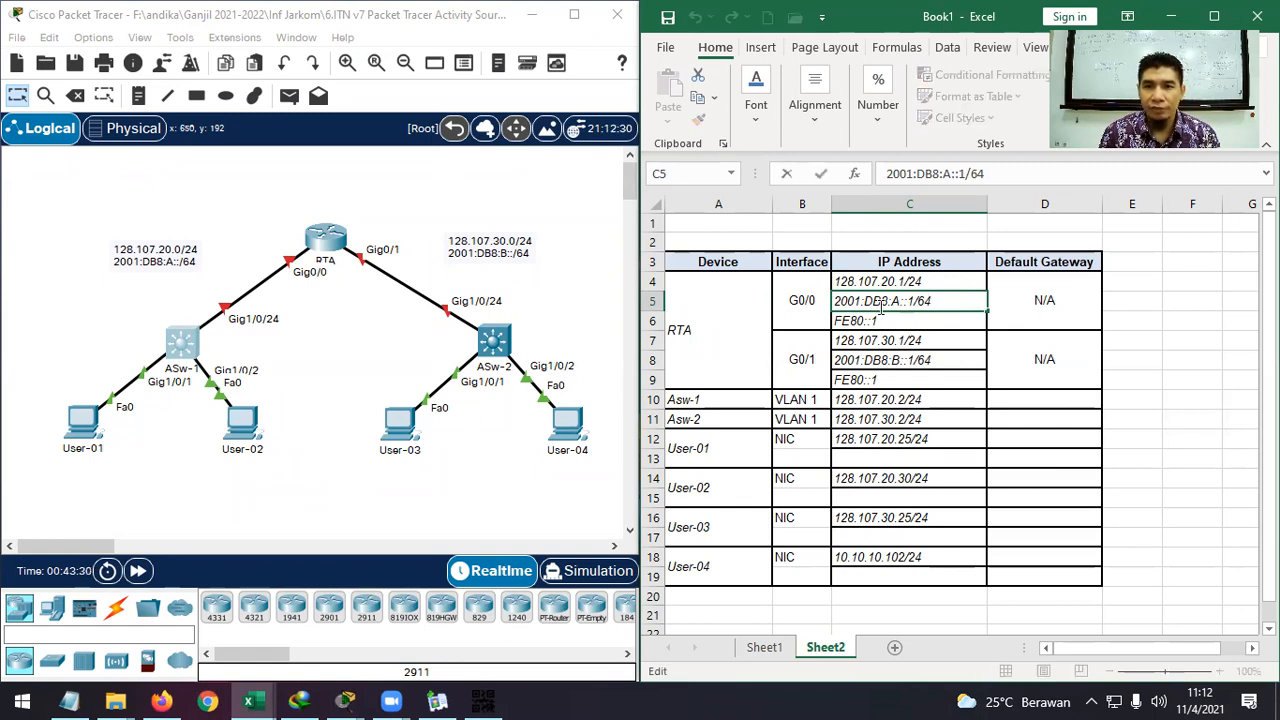
left_click_drag(828, 301, 932, 301)
key("ctrl+c")
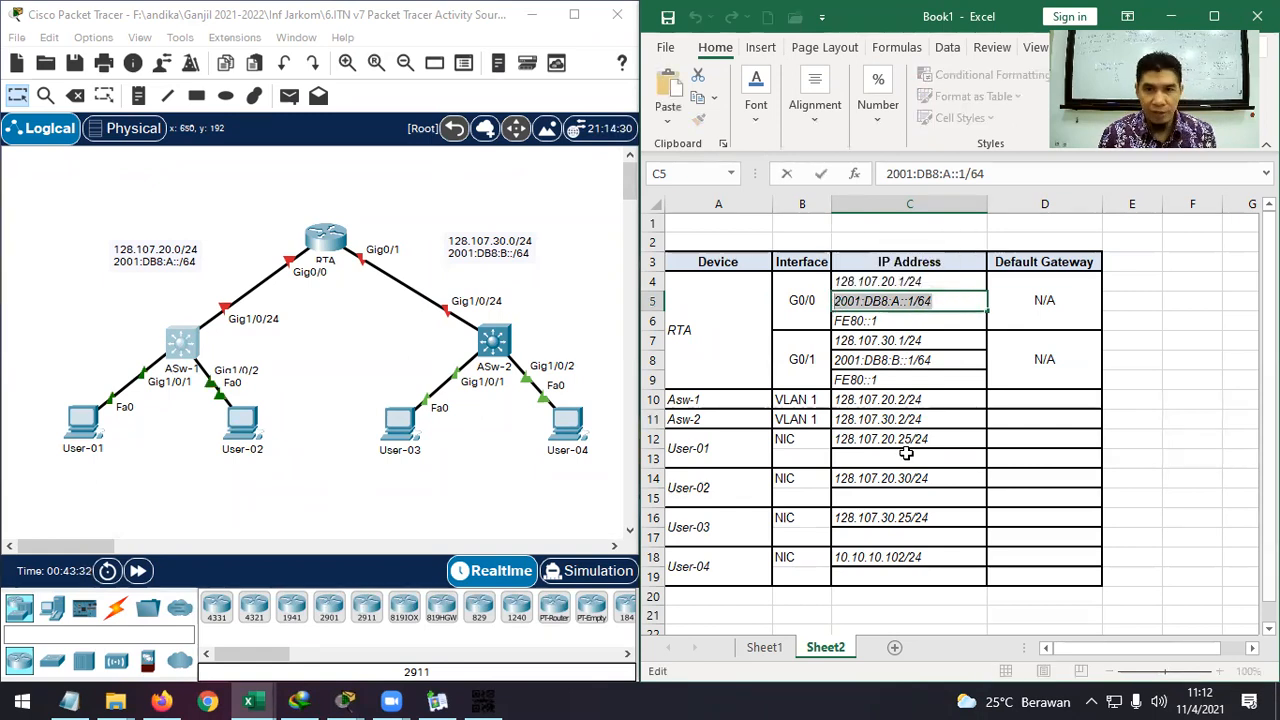
left_click(906, 456)
key("ctrl+v")
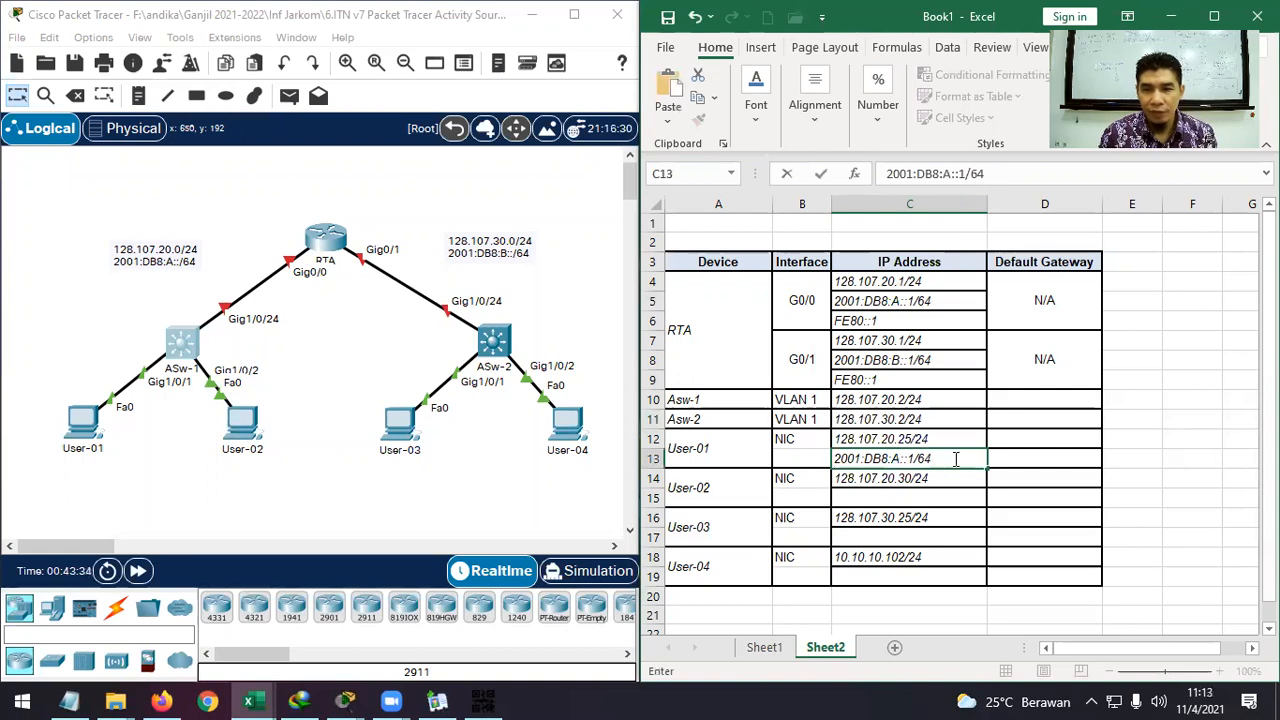
left_click(954, 458)
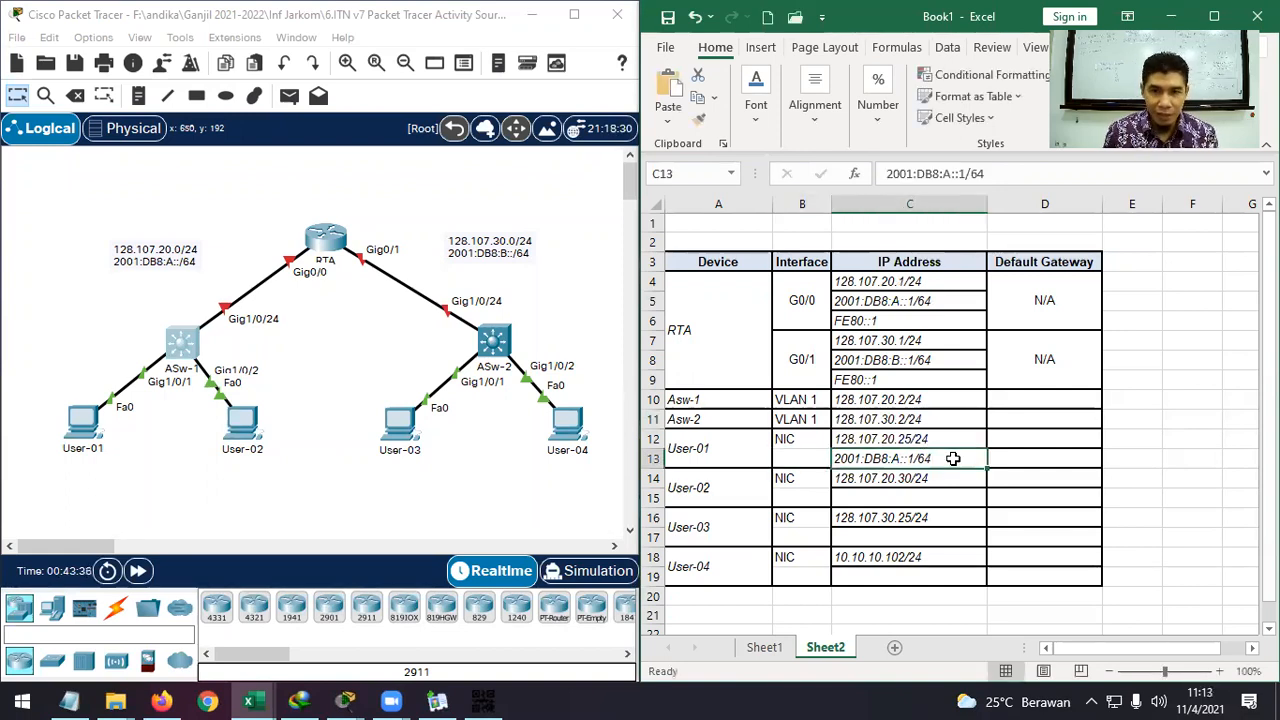
Remove the host digit so C13 holds the prefix 2001:DB8:A::/64.
double_click(955, 458)
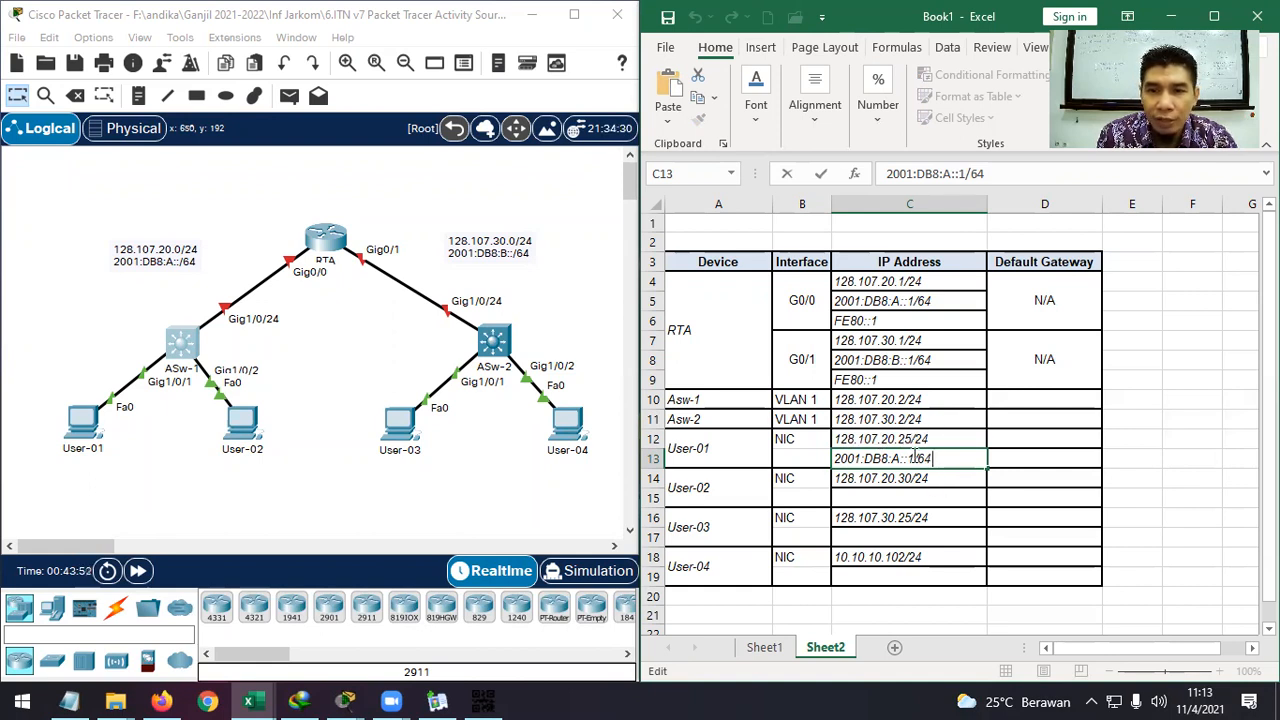
key("Left")
key("Left")
key("Left")
key("BackSpace")
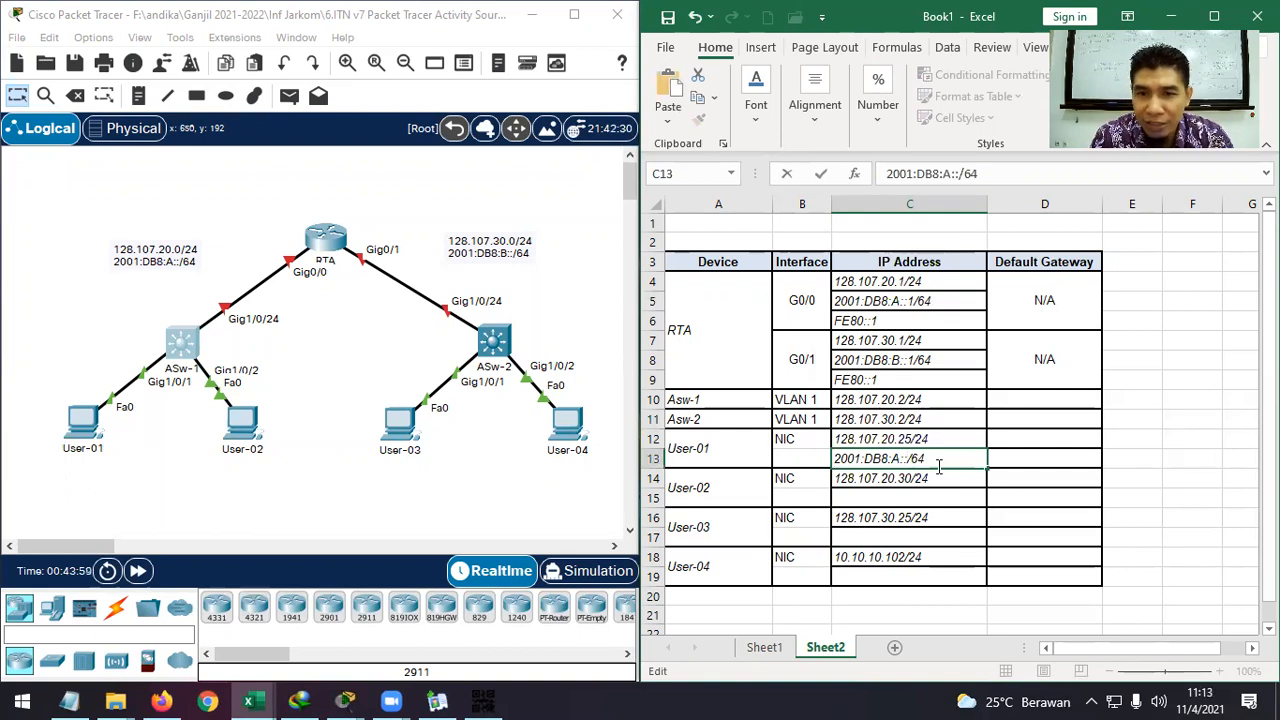
left_click(912, 437)
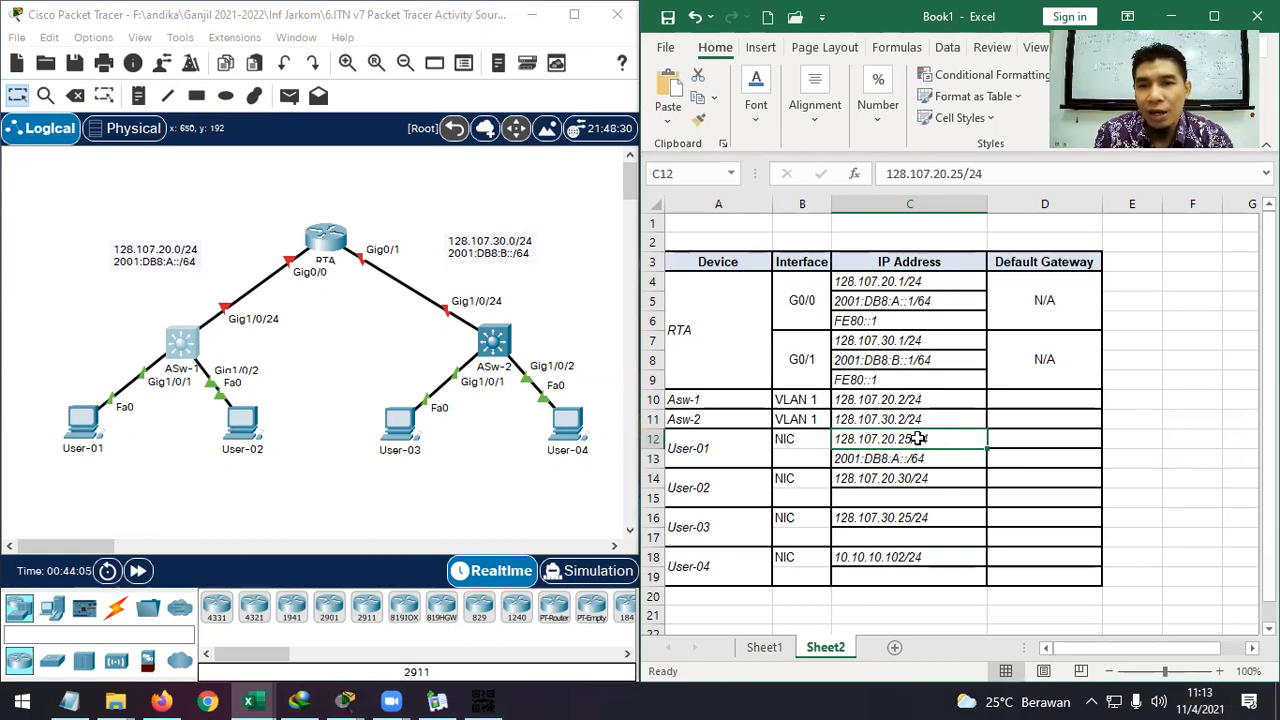
left_click(900, 457)
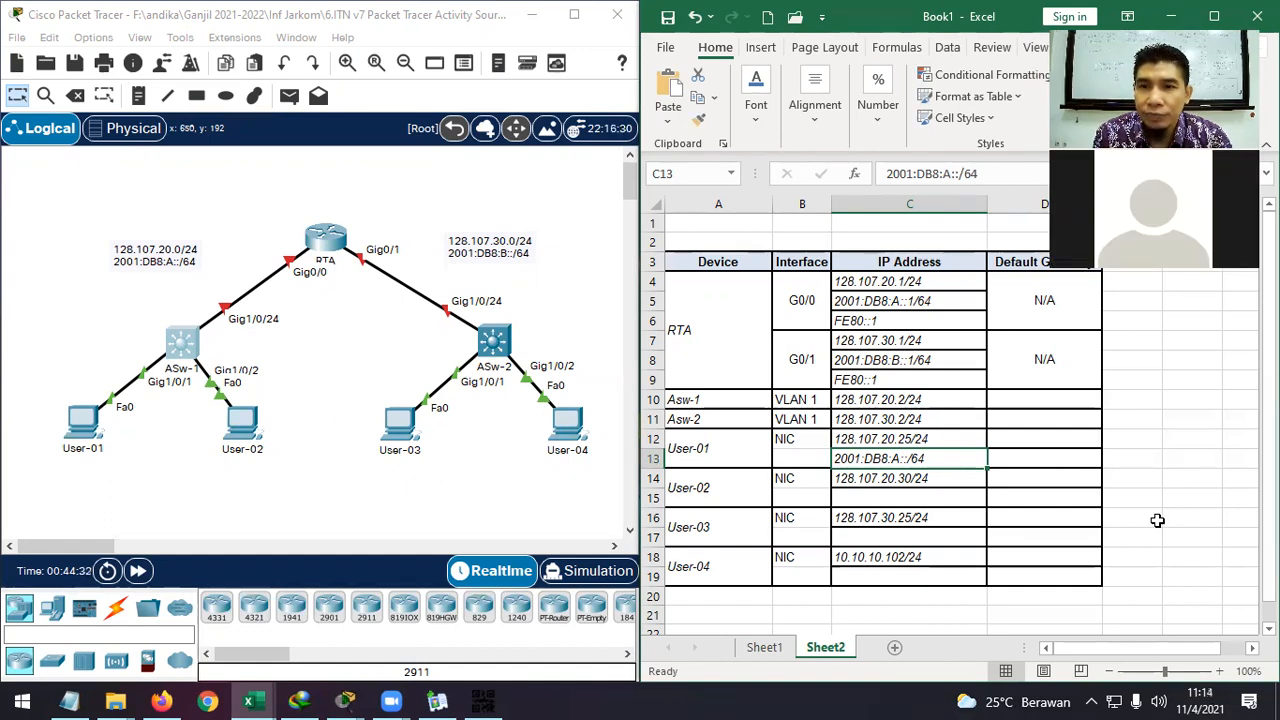
Add host part 19 so User-01's IPv6 address reads 2001:DB8:A::19/64.
left_click(907, 440)
left_click(907, 458)
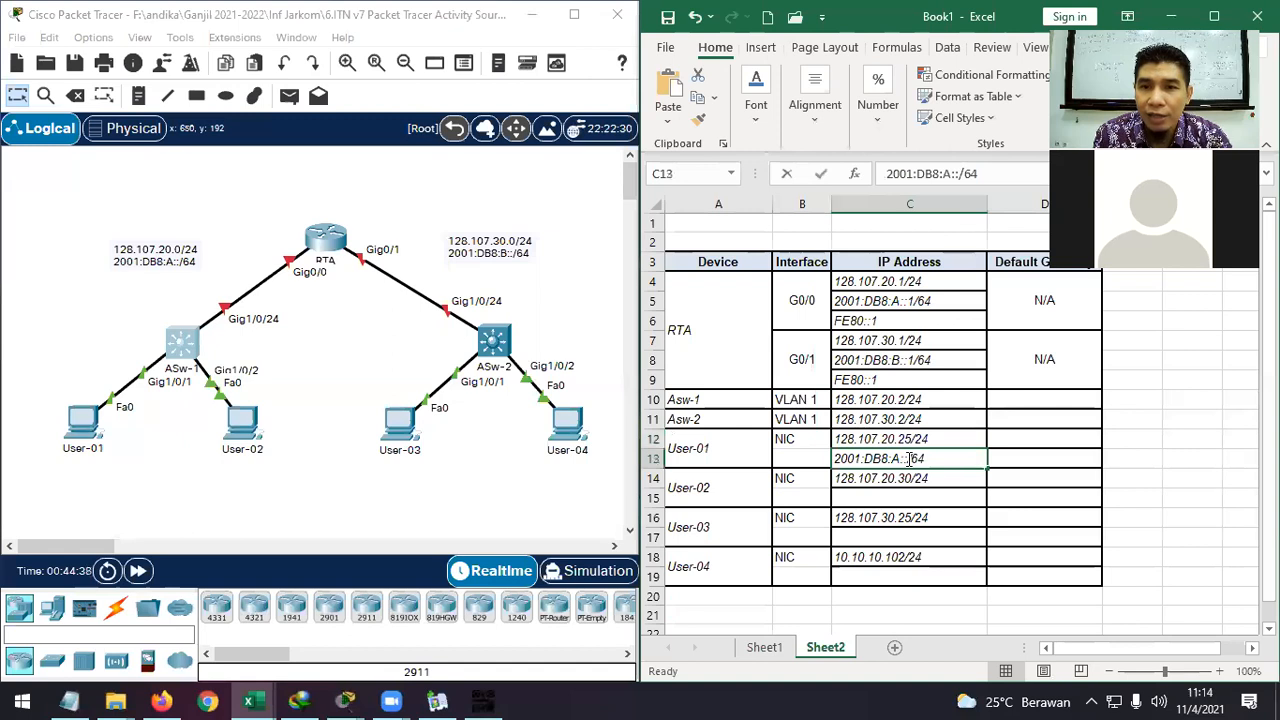
double_click(909, 458)
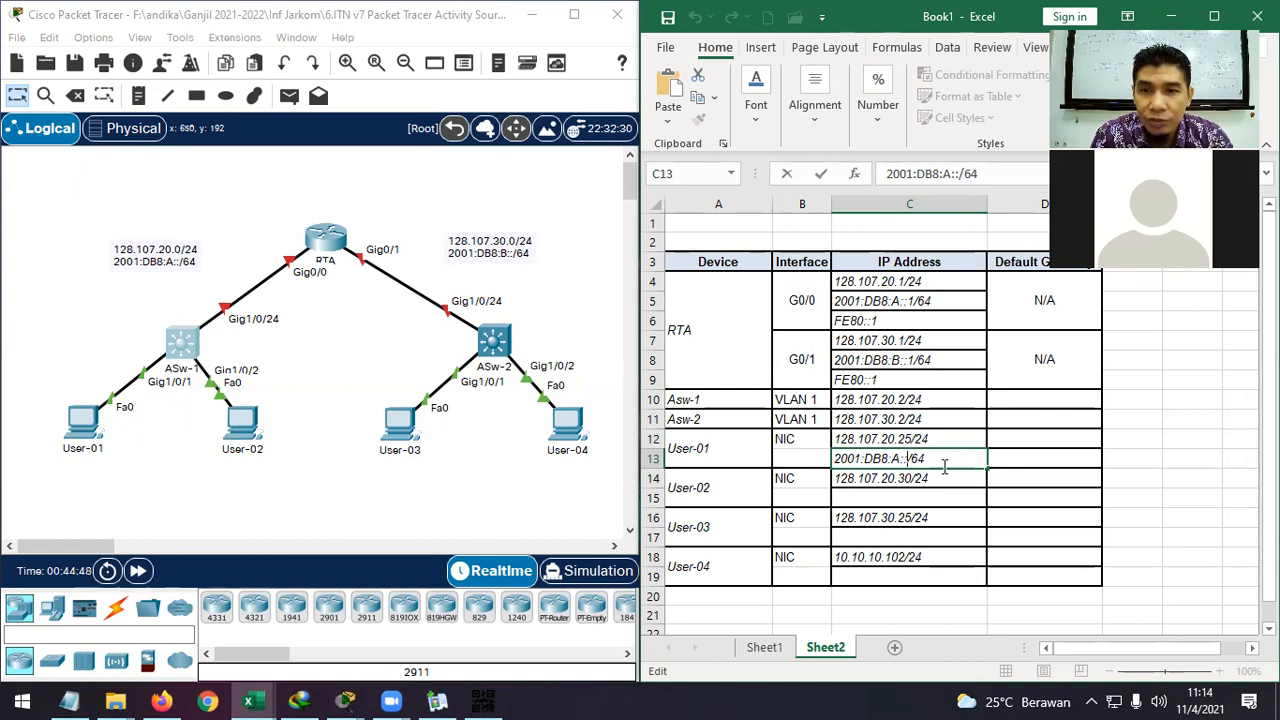
type("19")
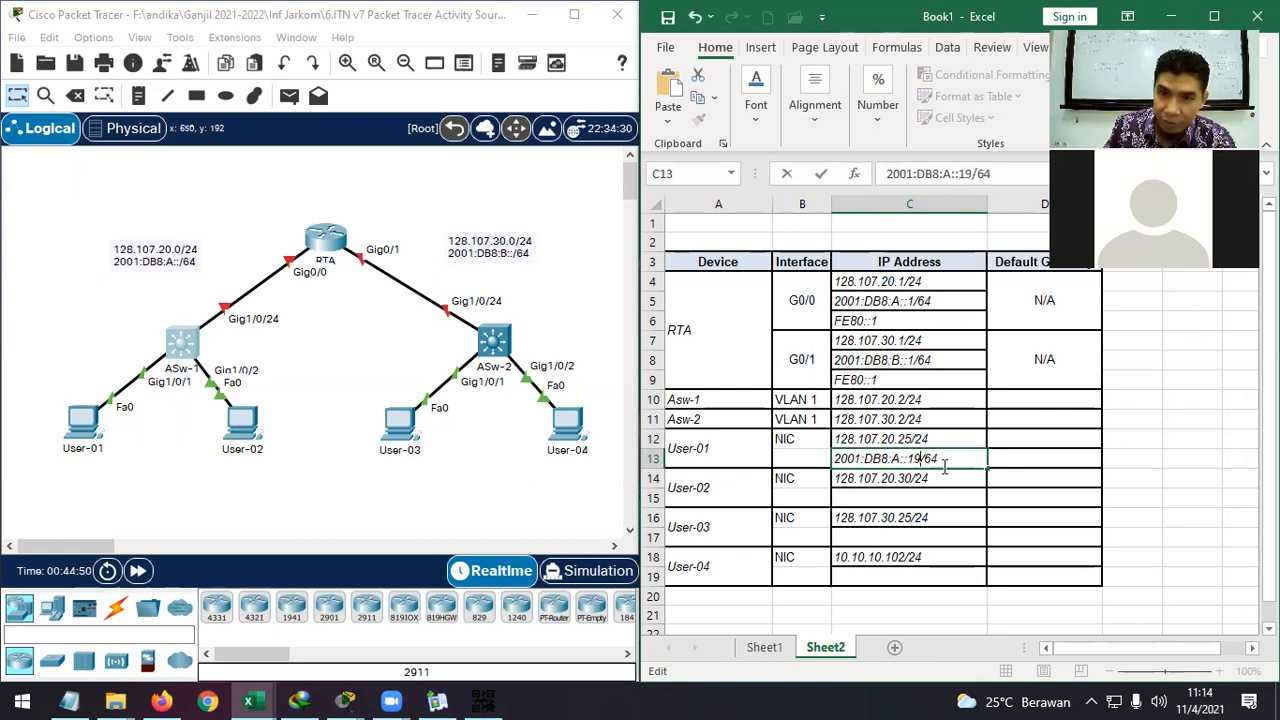
key("Return")
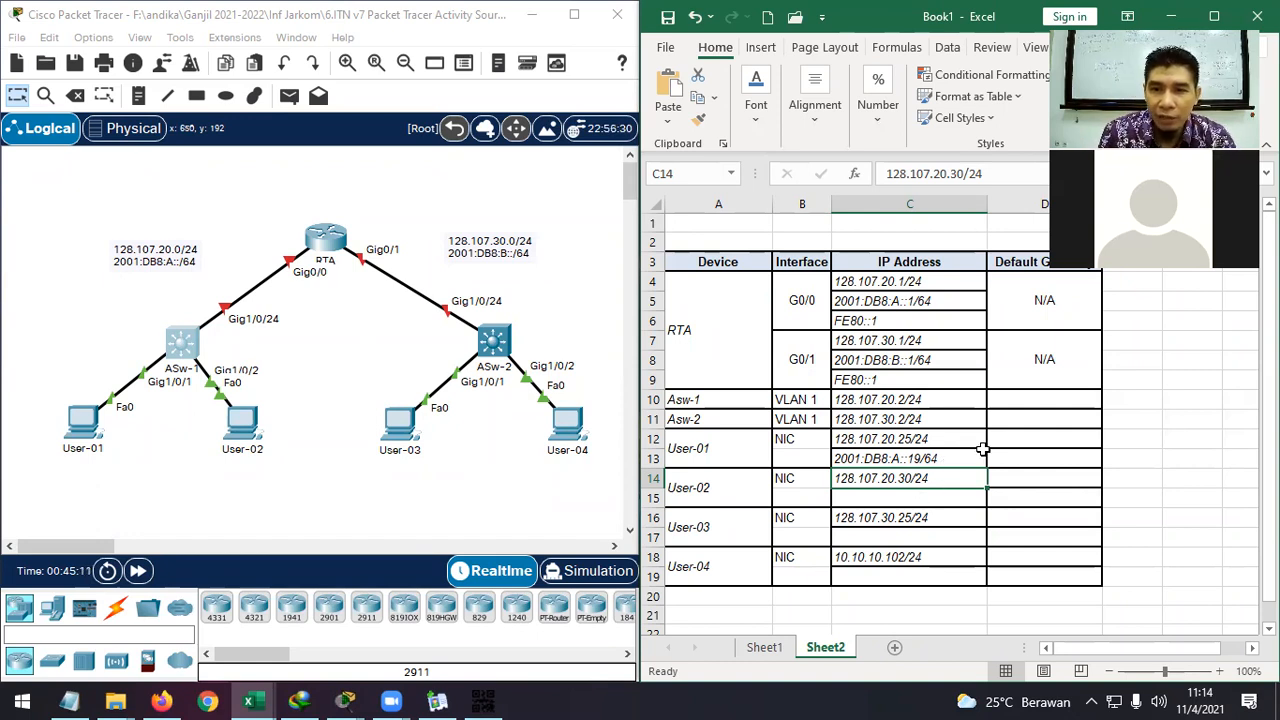
Copy 2001:DB8:A::19/64 from C13 into User-02's cell C15 and delete the host digits.
left_click(945, 458)
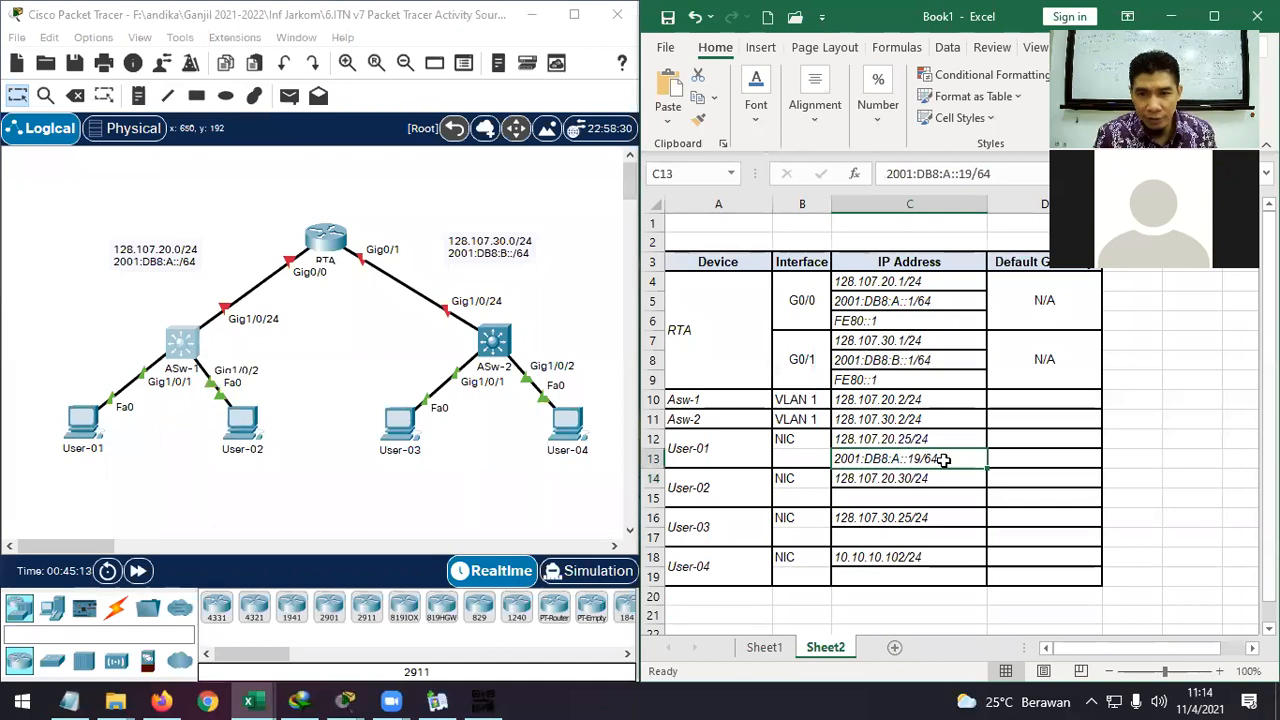
key("ctrl+c")
left_click(920, 498)
key("ctrl+v")
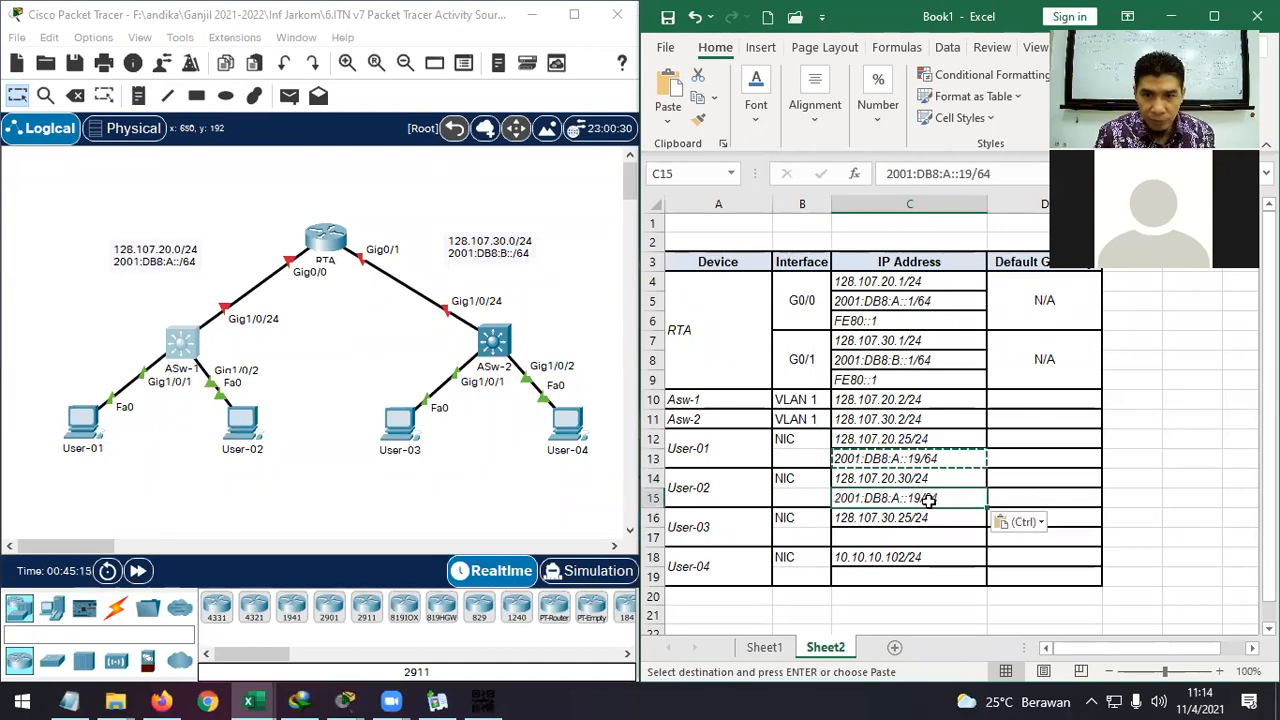
double_click(922, 498)
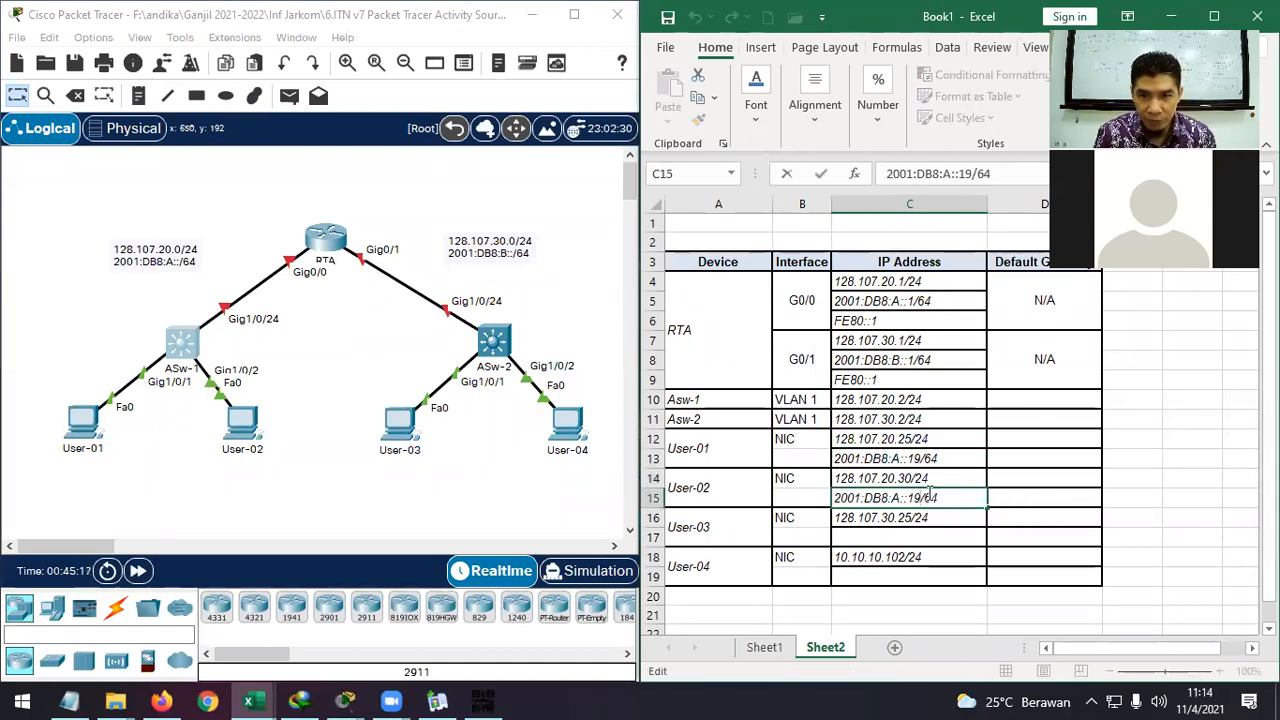
key("BackSpace")
key("BackSpace")
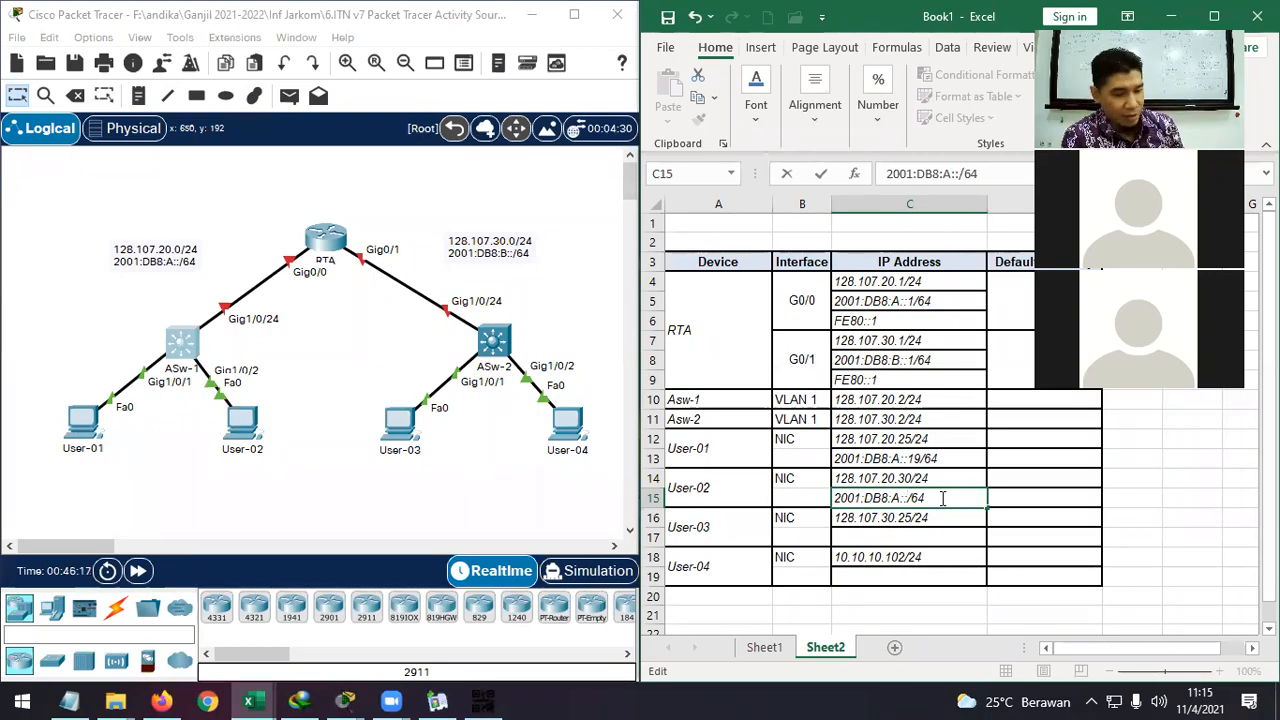
Type host part 1E so C15 reads 2001:DB8:A::1E/64.
type("1")
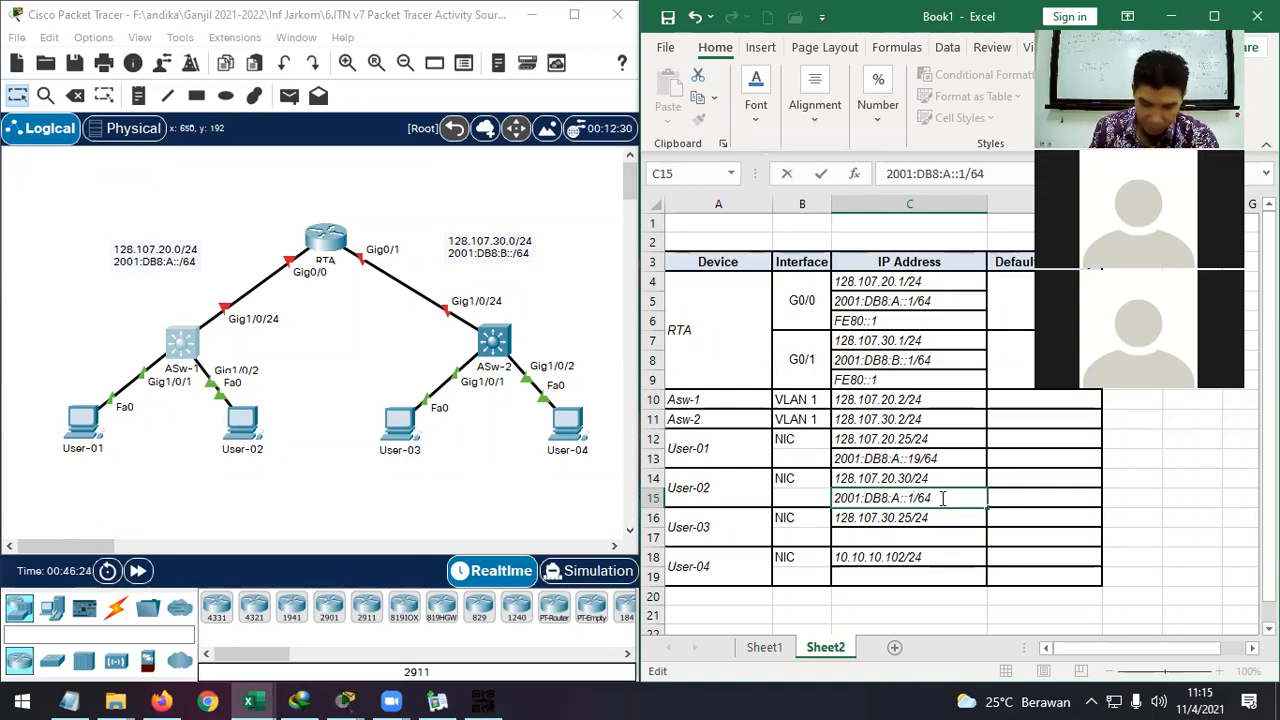
type("E")
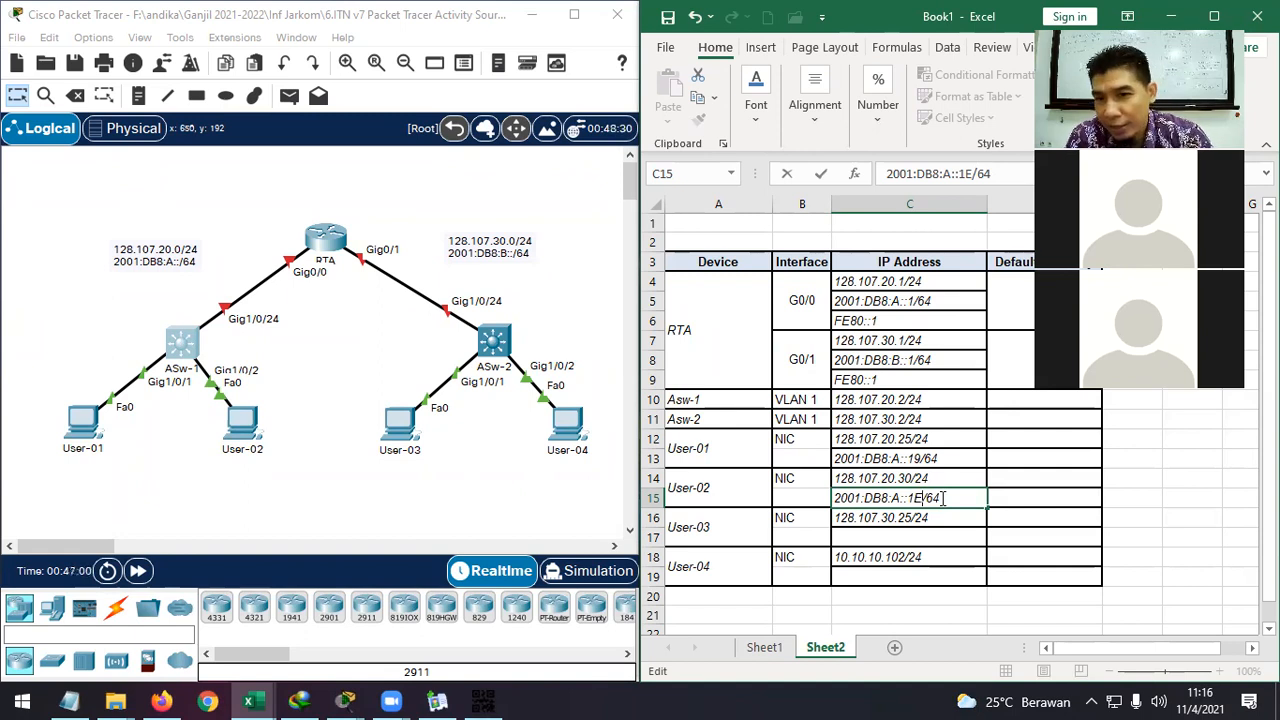
Copy RTA's G0/1 IPv6 address into C17 and edit it to 2001:DB8:B::19/64 for User-03.
left_click(921, 534)
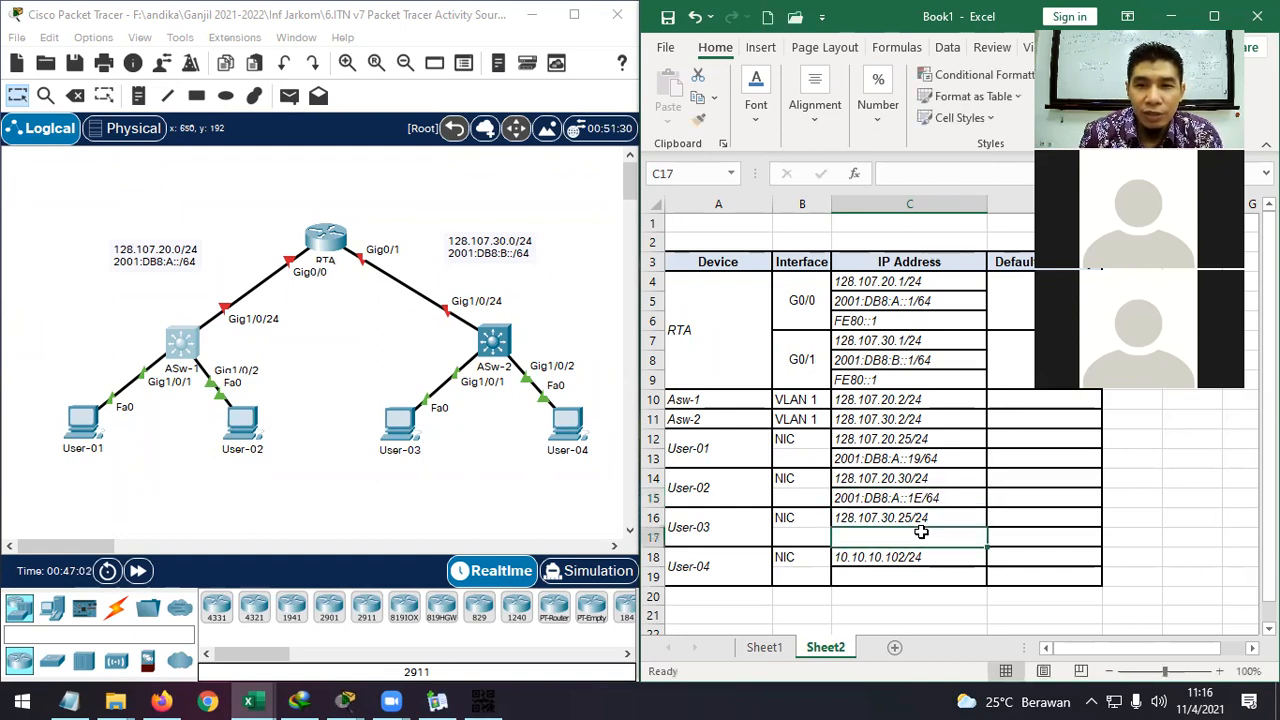
left_click(920, 362)
key("ctrl+c")
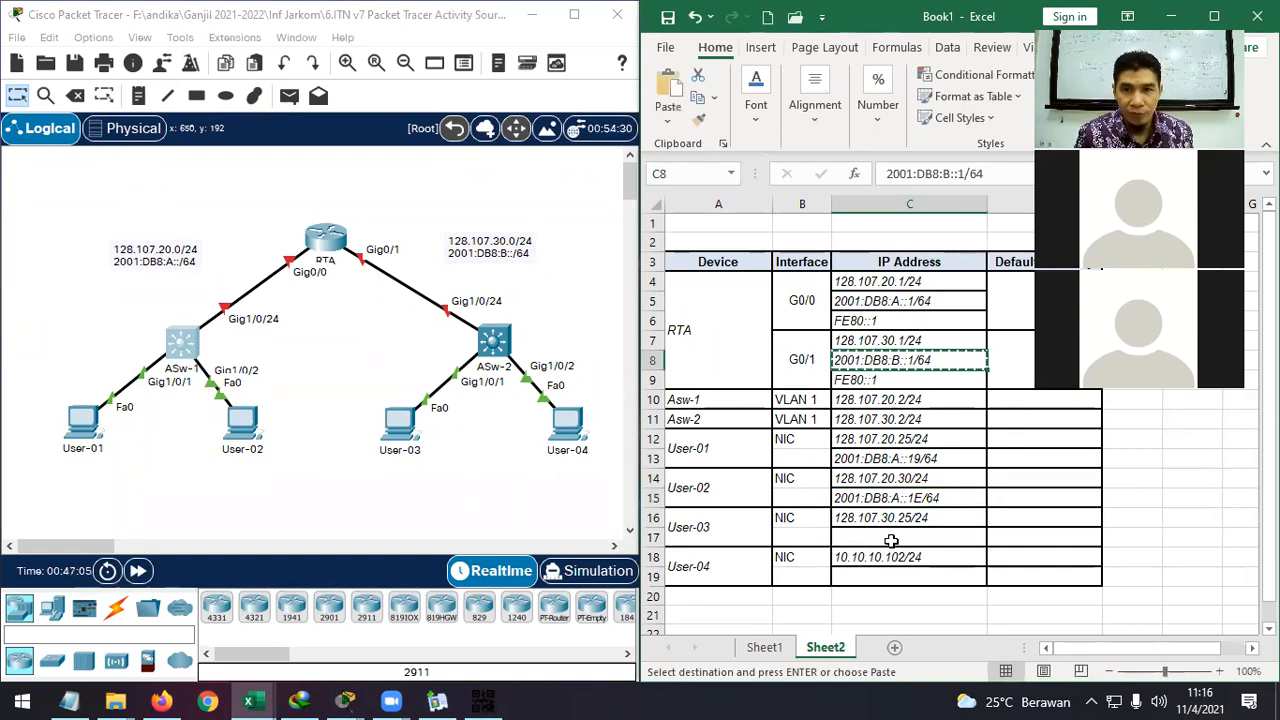
left_click(921, 537)
key("ctrl+v")
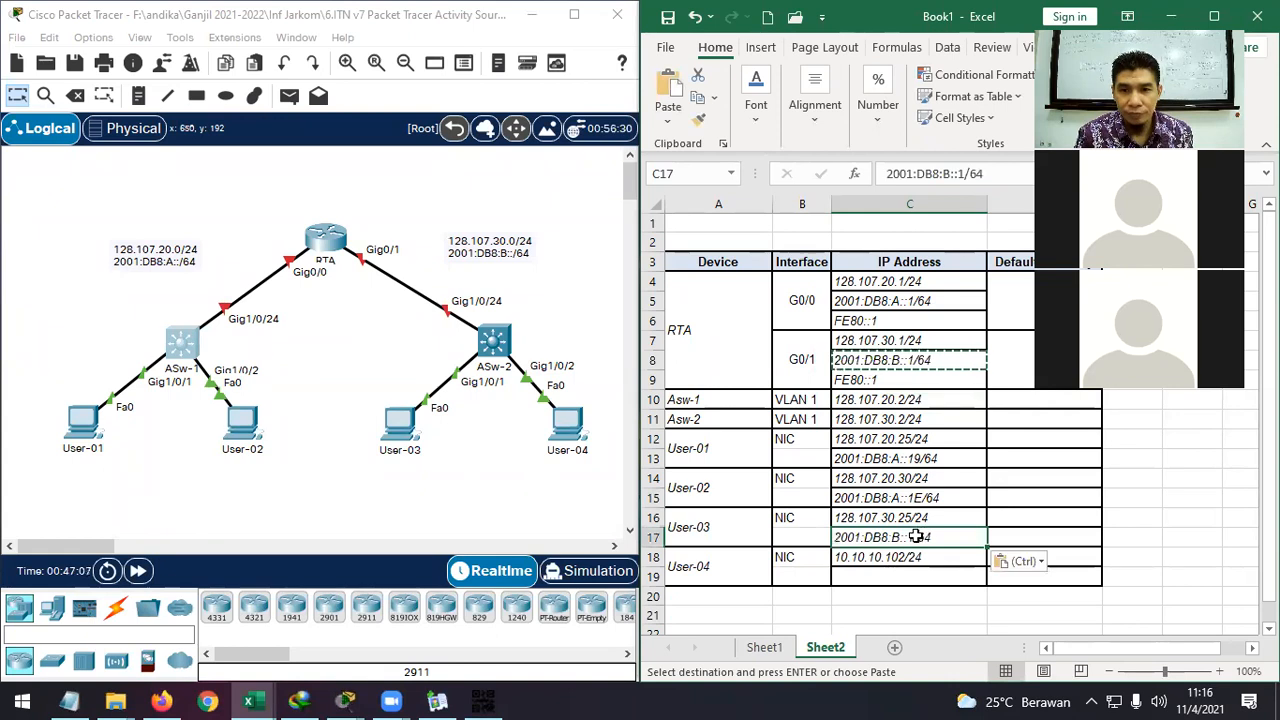
double_click(916, 537)
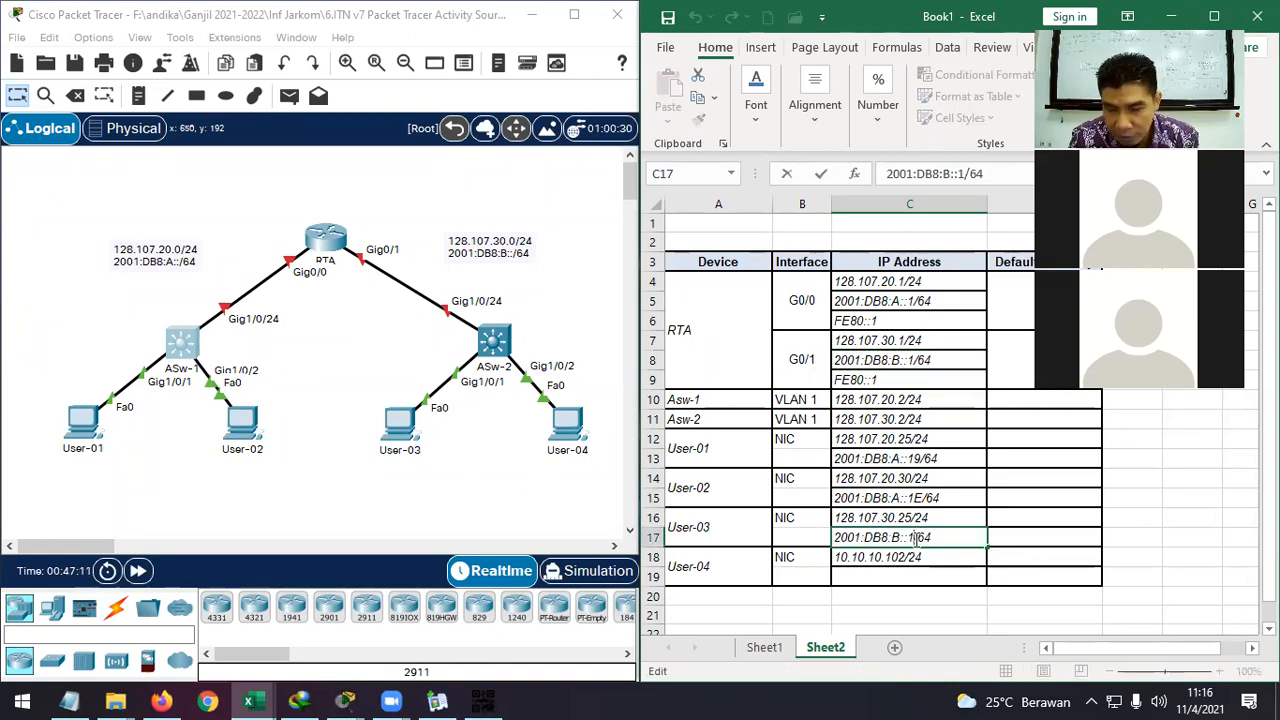
type("9")
key("Return")
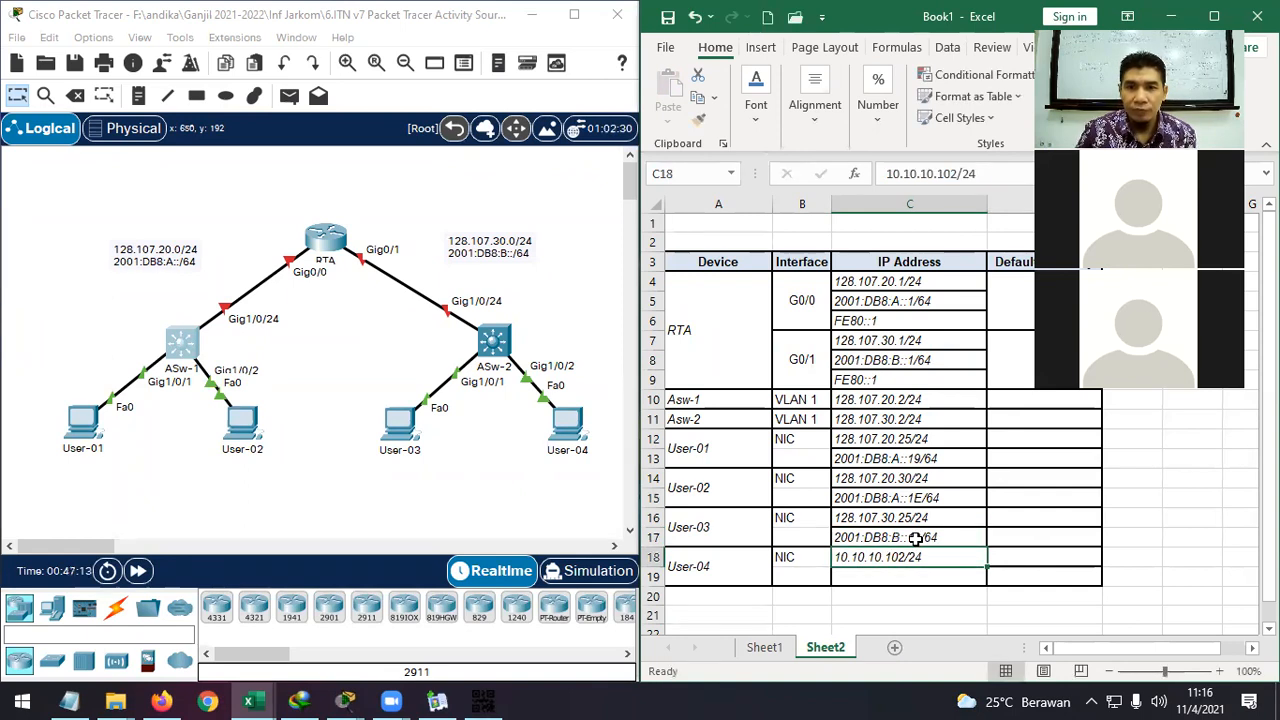
Copy User-03's address into User-04's cell C19 and delete the 19, leaving 2001:DB8:B::/64.
double_click(904, 578)
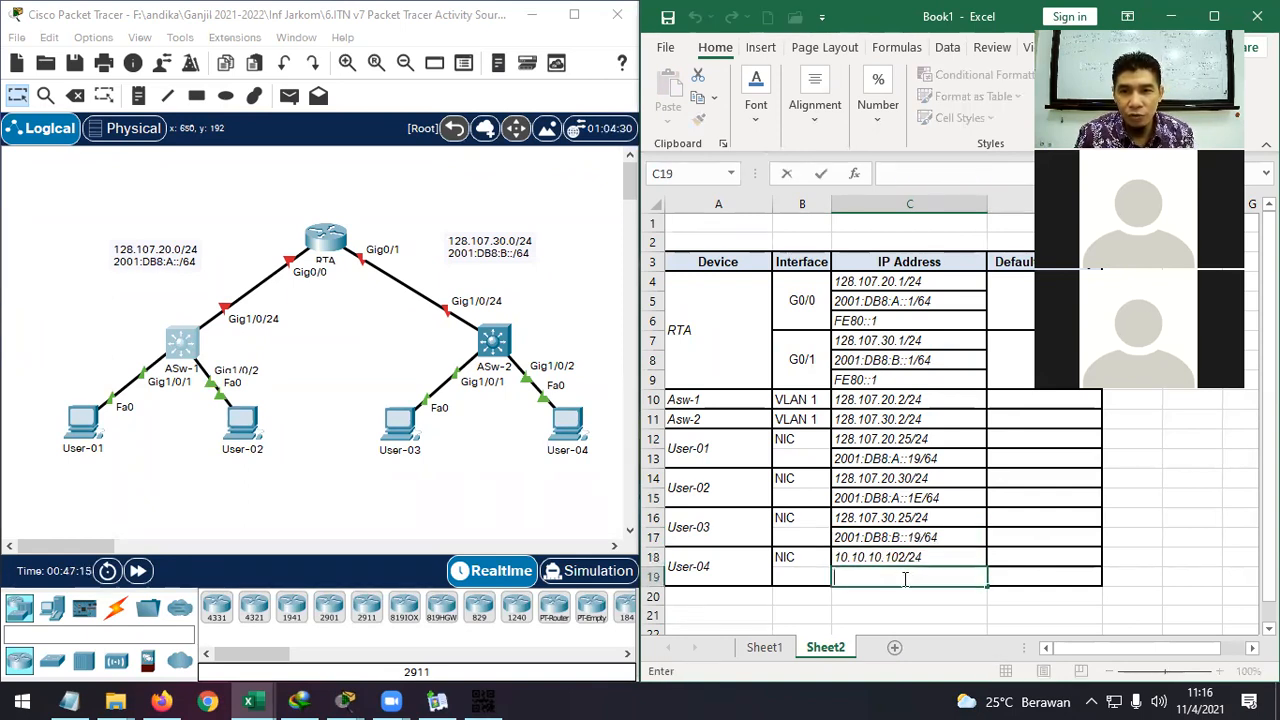
left_click(955, 538)
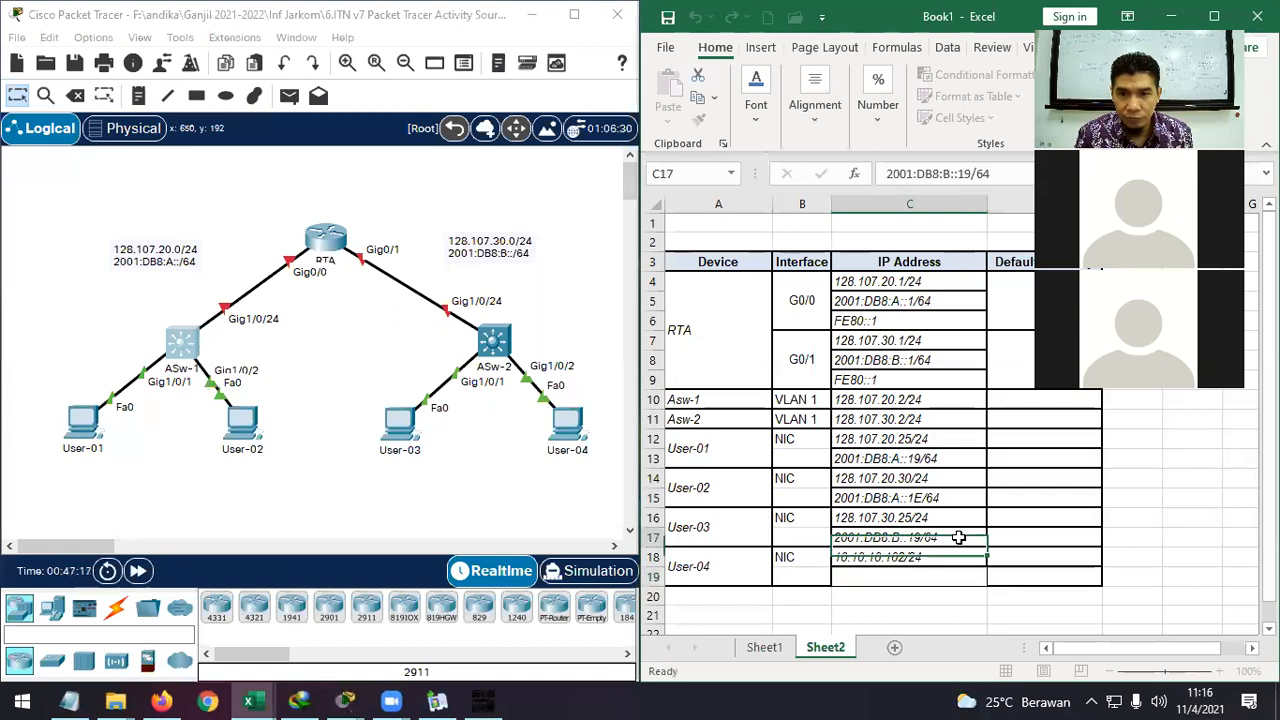
left_click(931, 579)
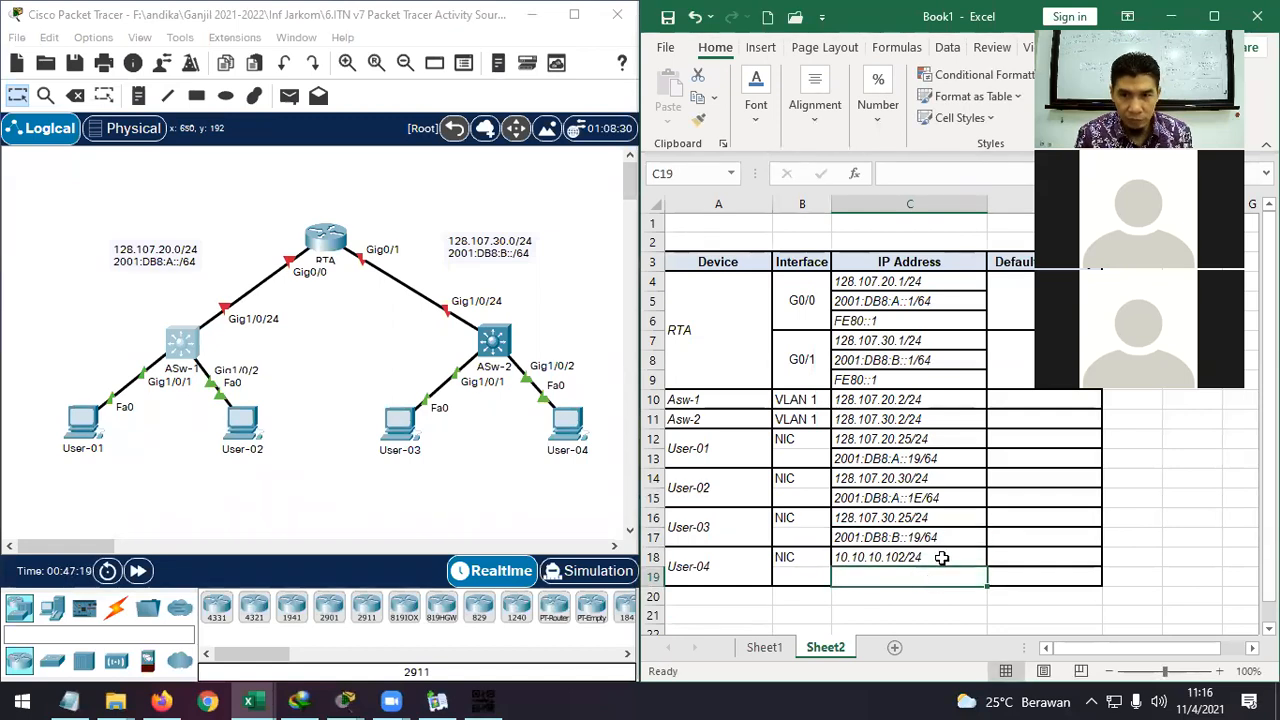
left_click(951, 535)
key("ctrl+c")
left_click(921, 577)
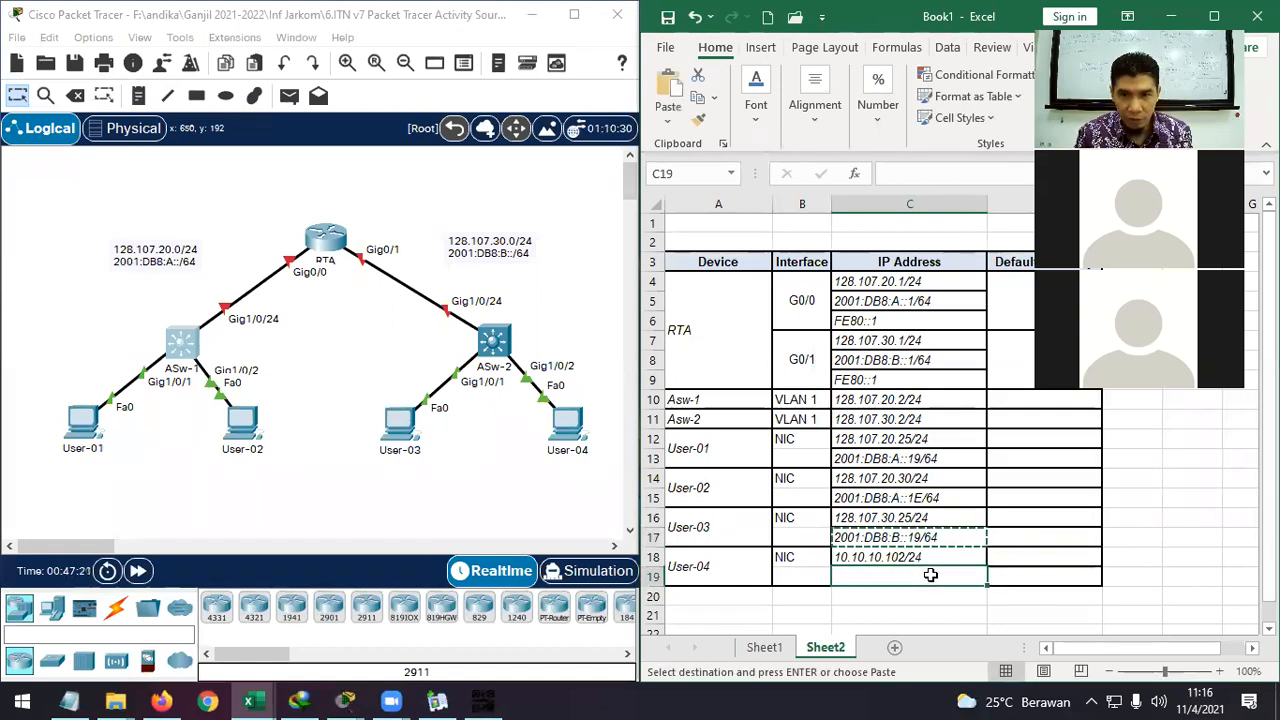
key("ctrl+v")
double_click(924, 576)
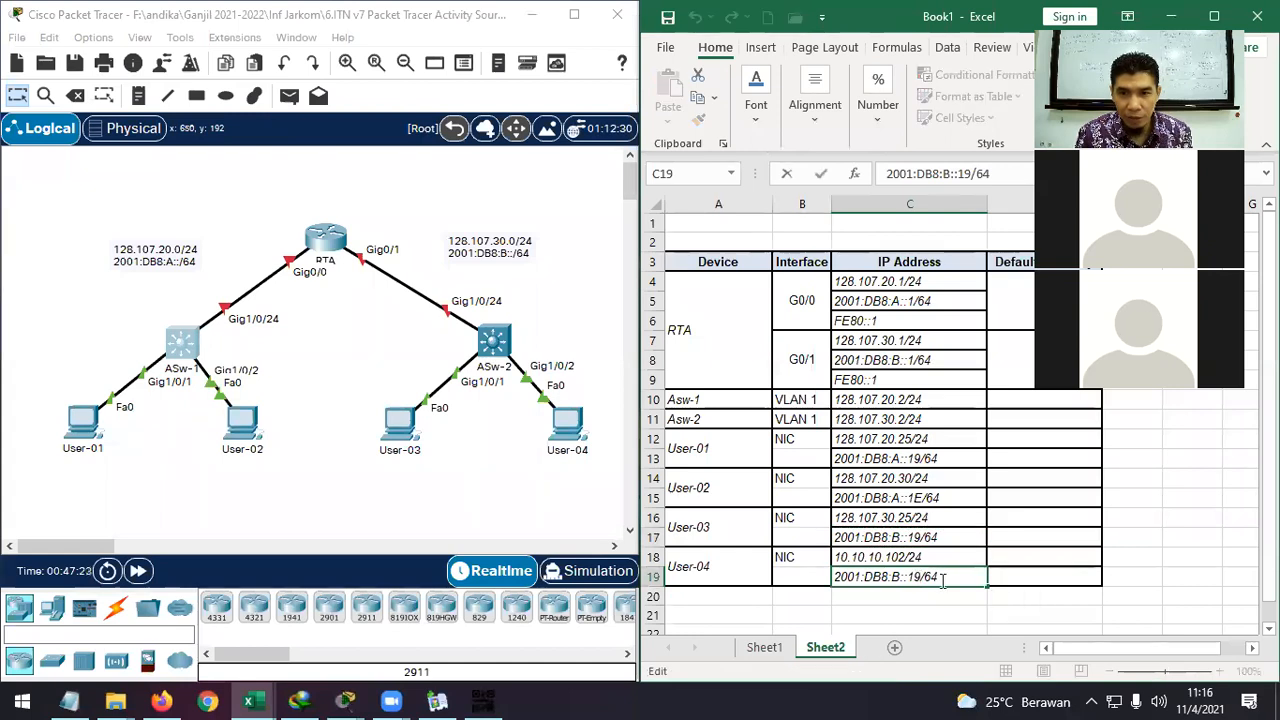
key("BackSpace")
key("BackSpace")
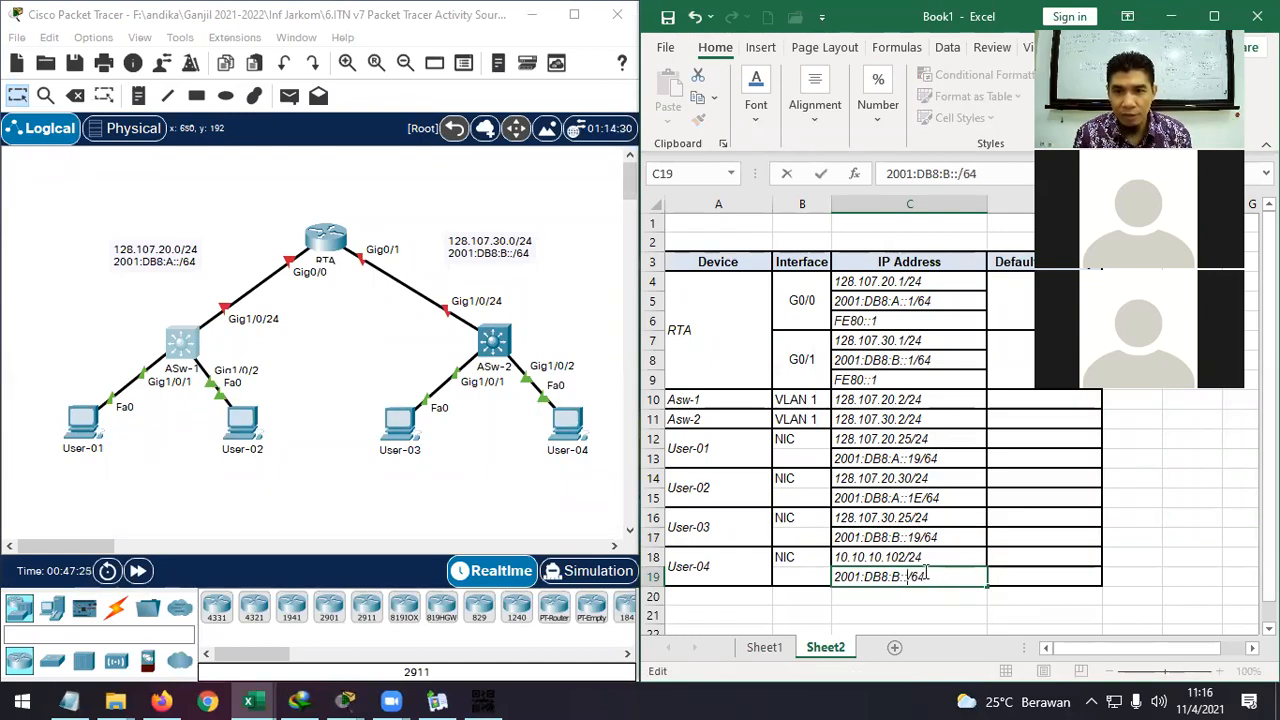
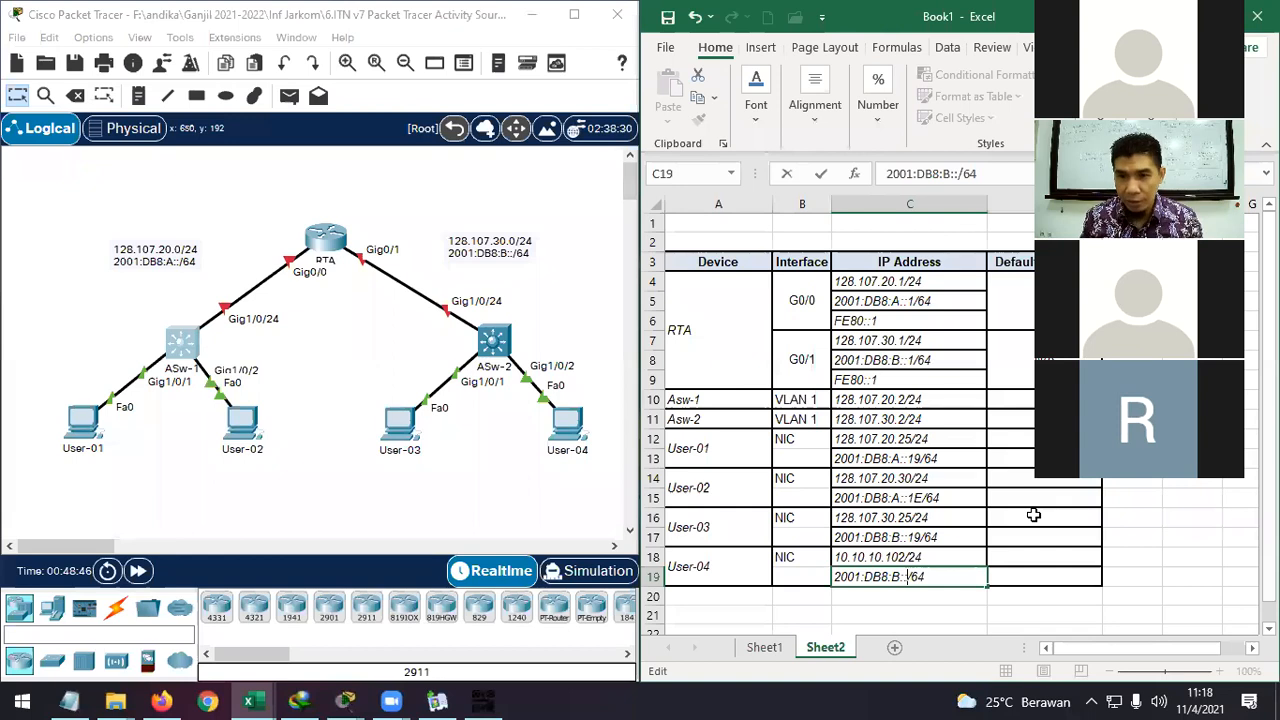
Insert 66 so User-04's address in C19 reads 2001:DB8:B::66/64.
type("66")
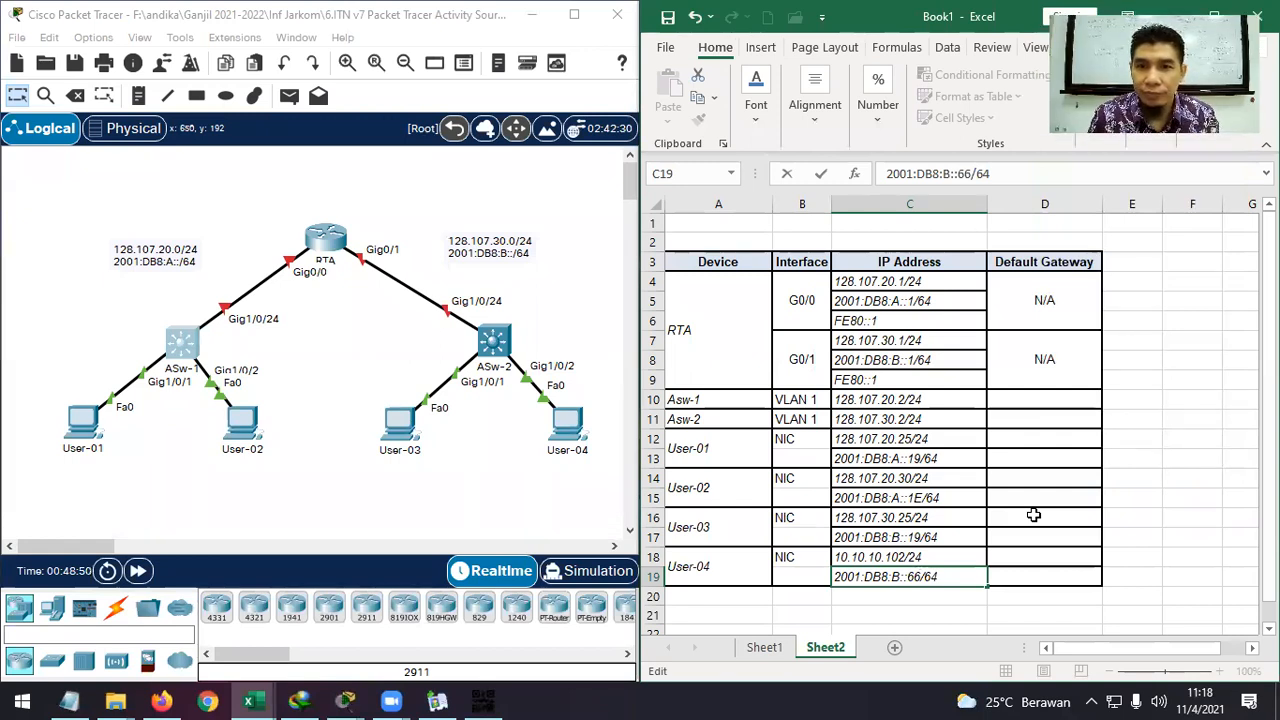
left_click(1025, 520)
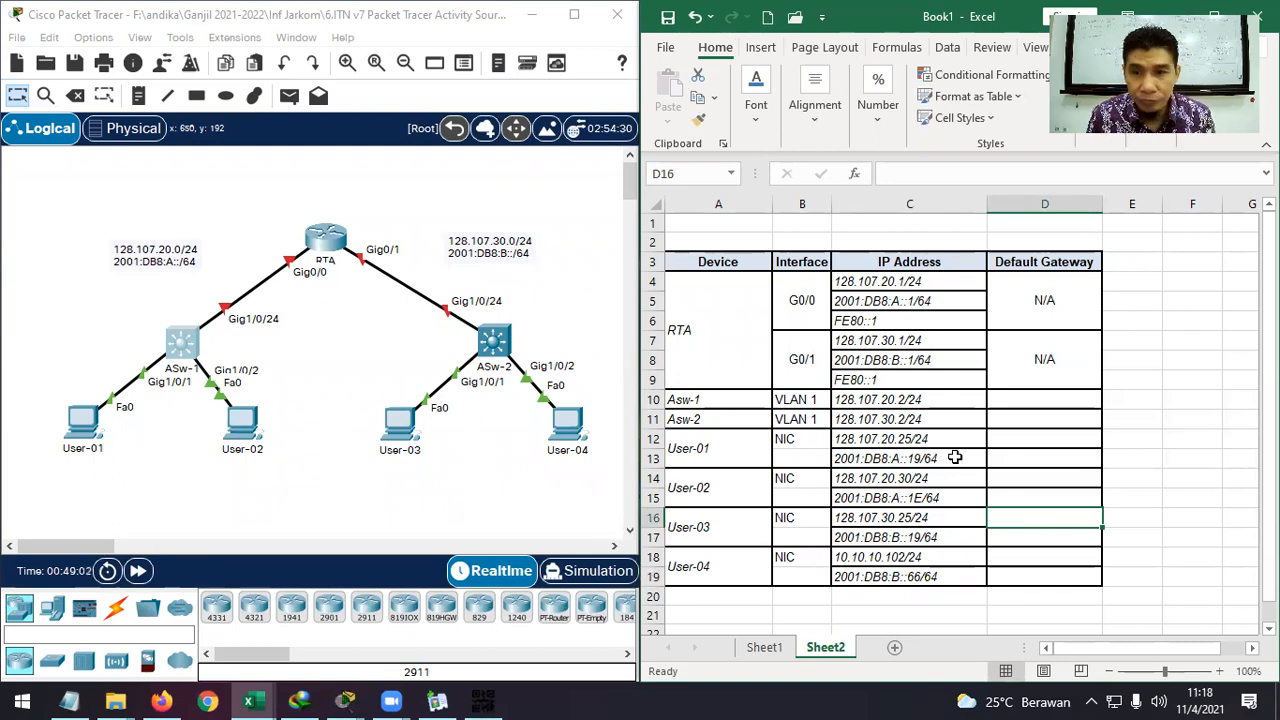
Copy RTA's G0/0 address from C4 into D10 and drop /24, making Asw-1's gateway 128.107.20.1.
left_click(1024, 400)
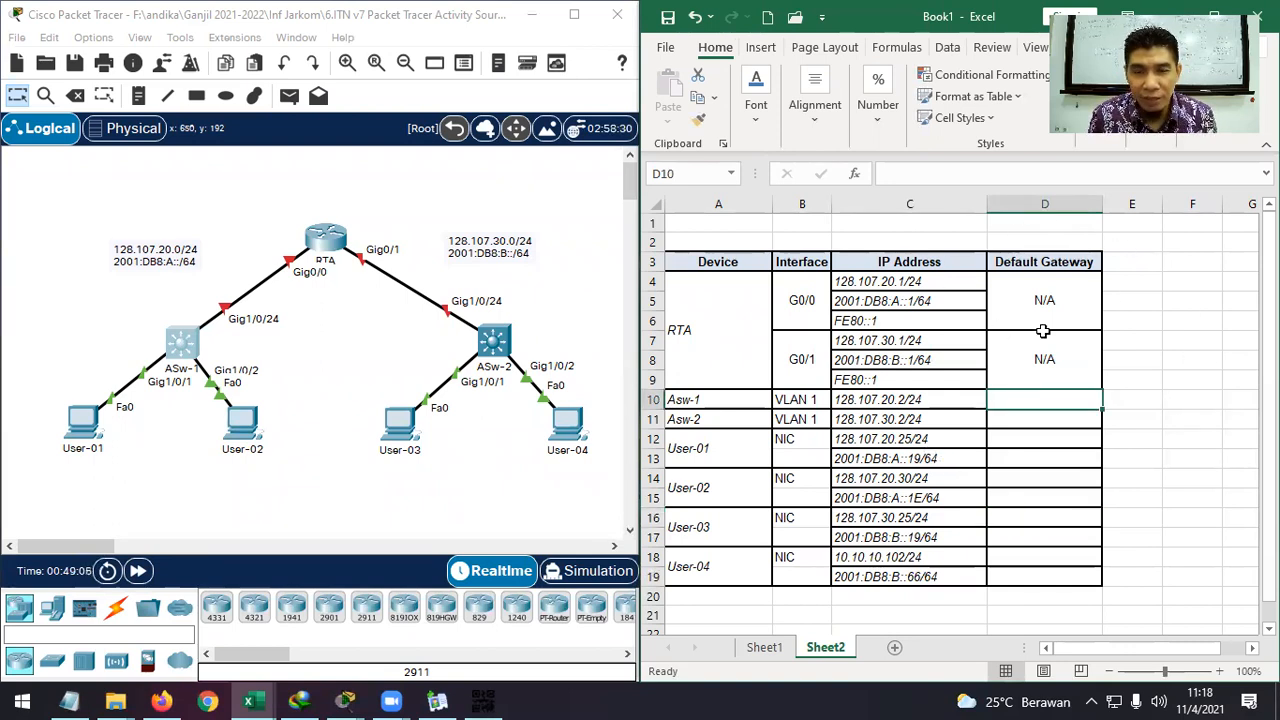
left_click(1198, 323)
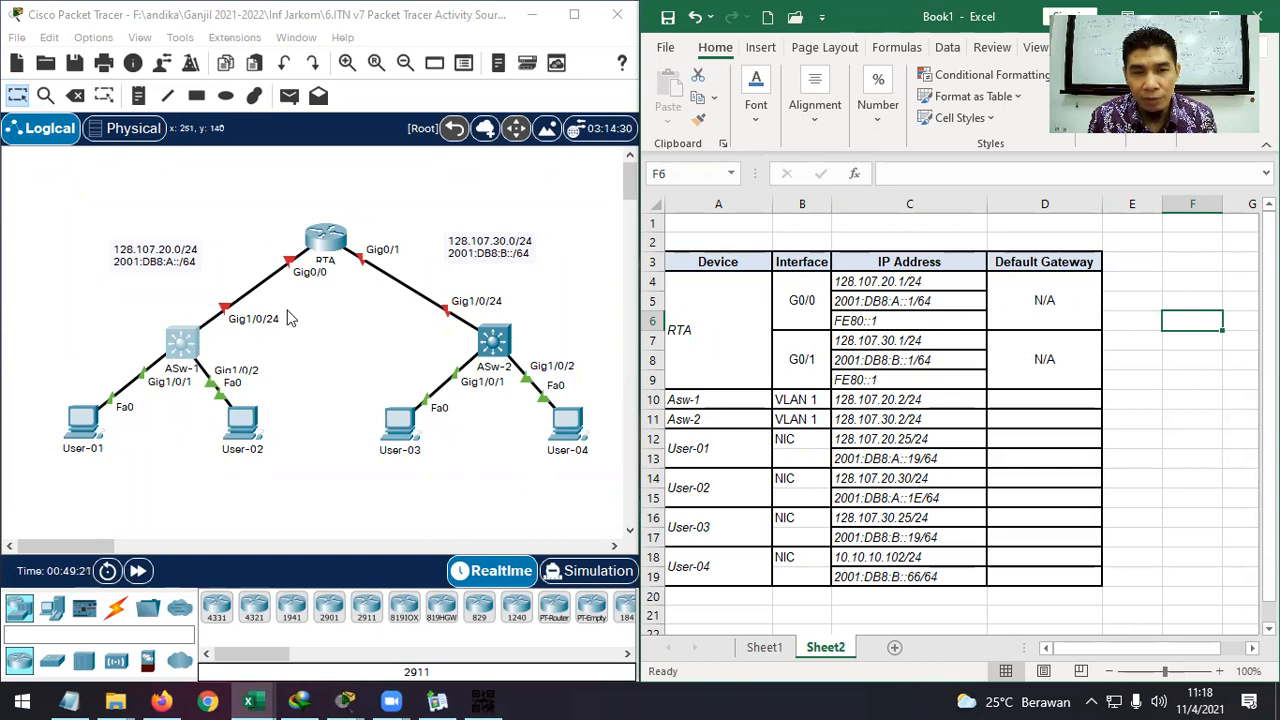
left_click(901, 282)
key("ctrl+c")
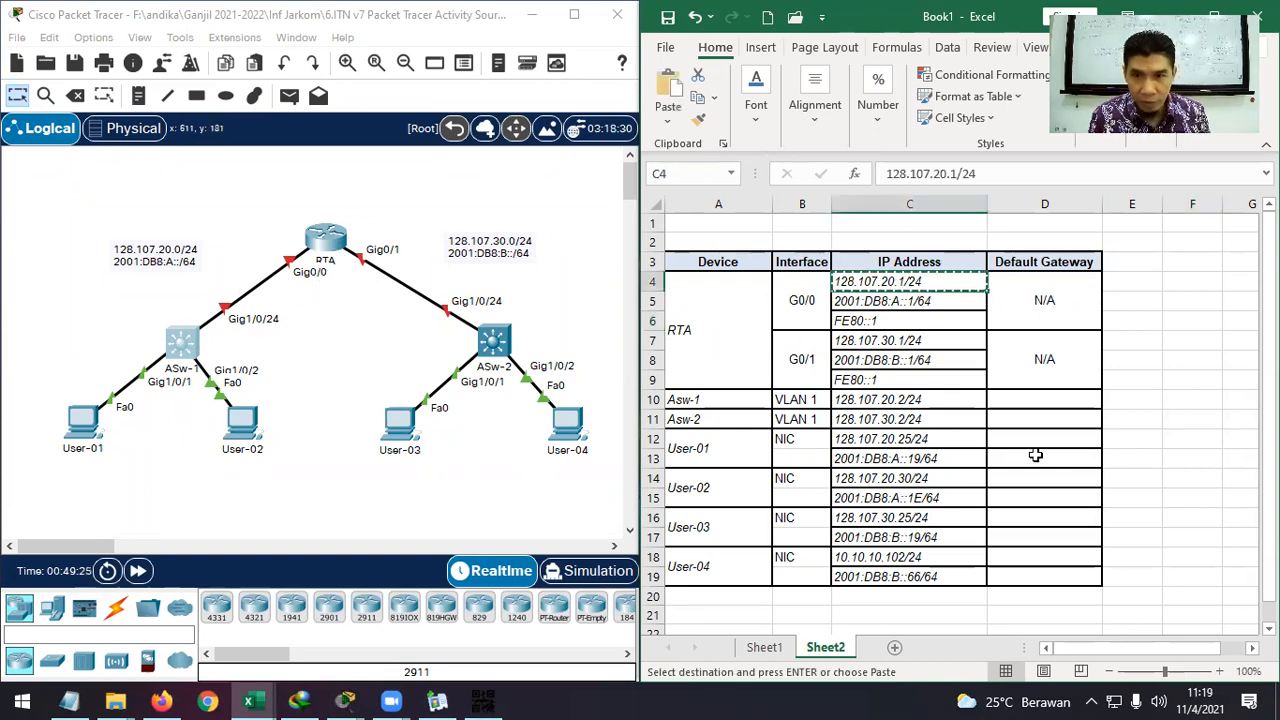
double_click(1040, 400)
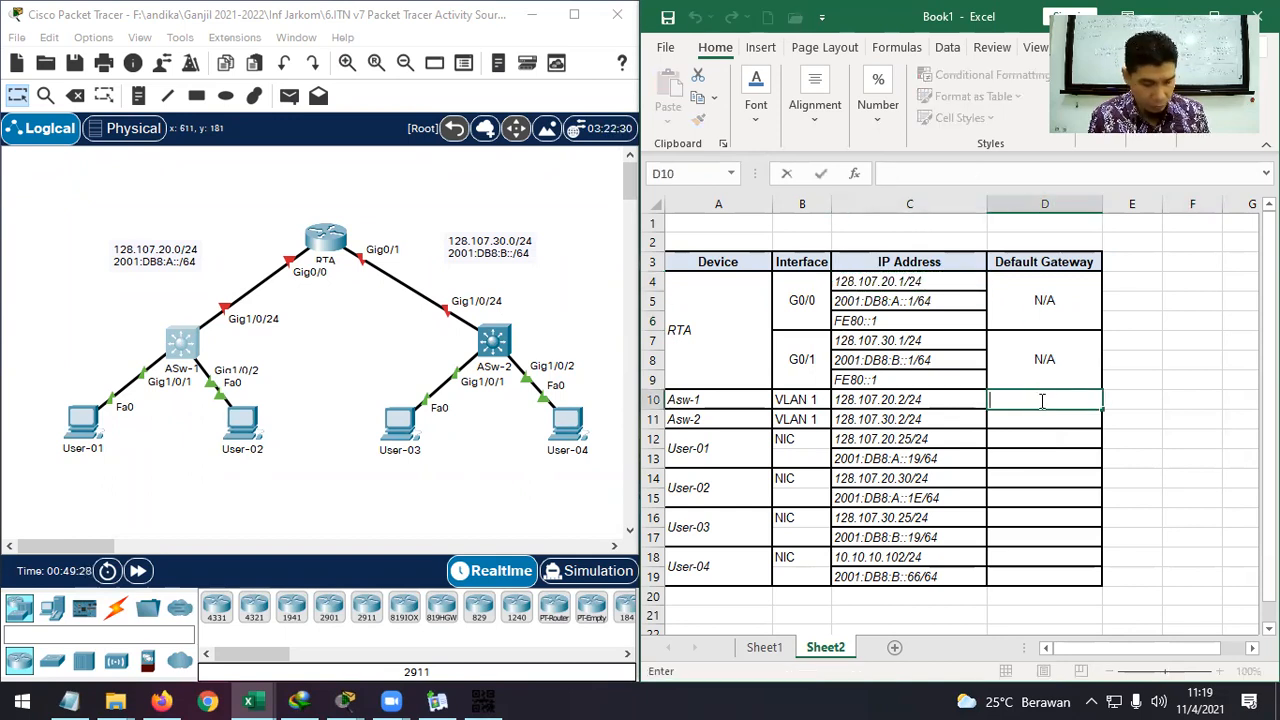
left_click(914, 280)
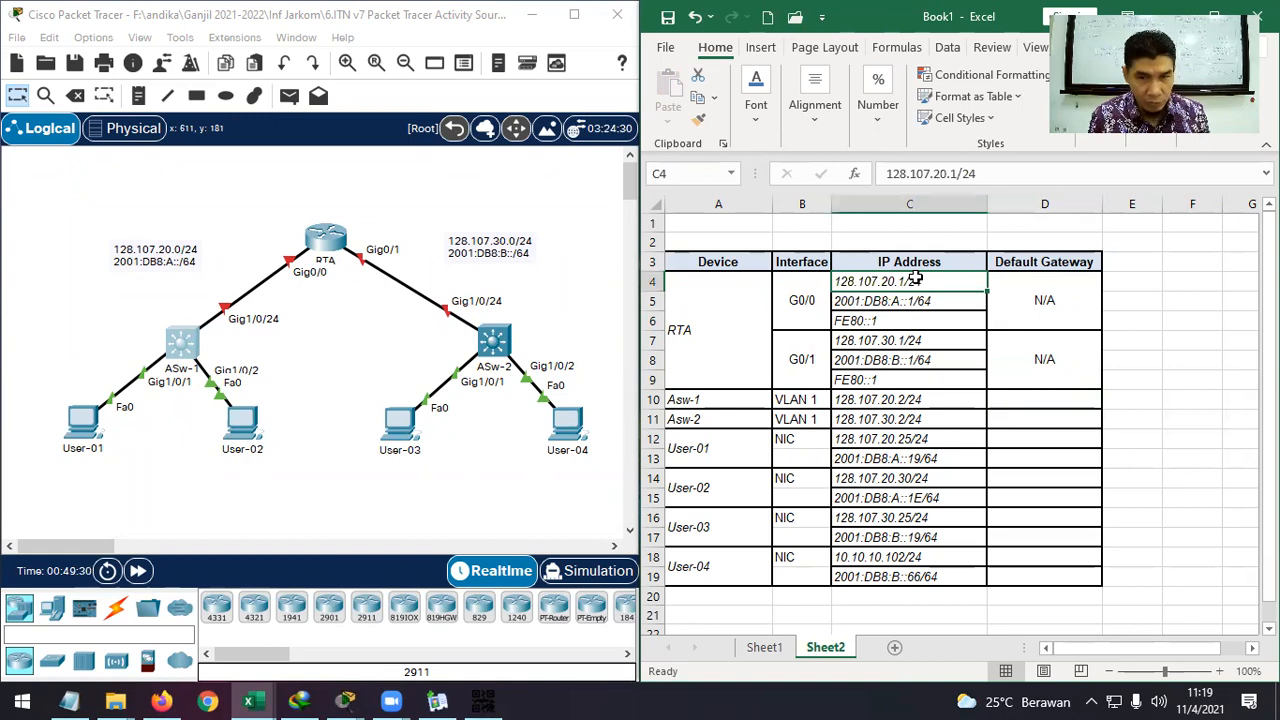
double_click(1008, 403)
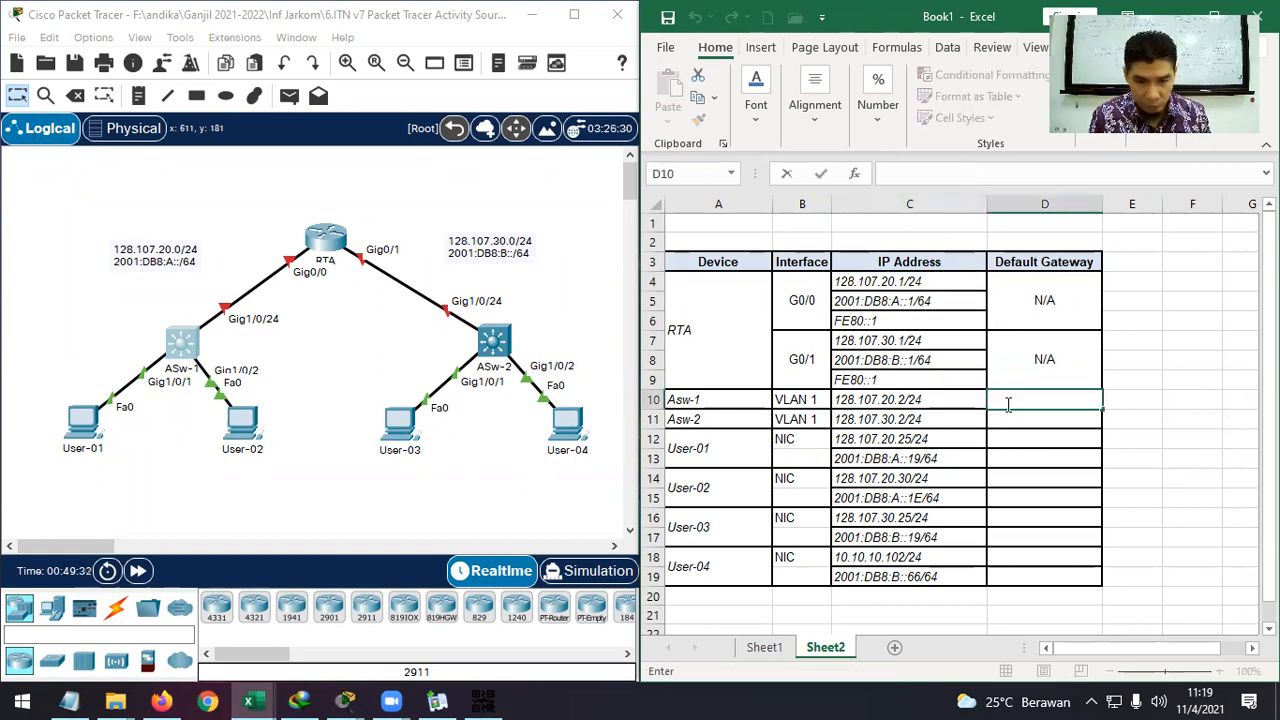
right_click(1008, 403)
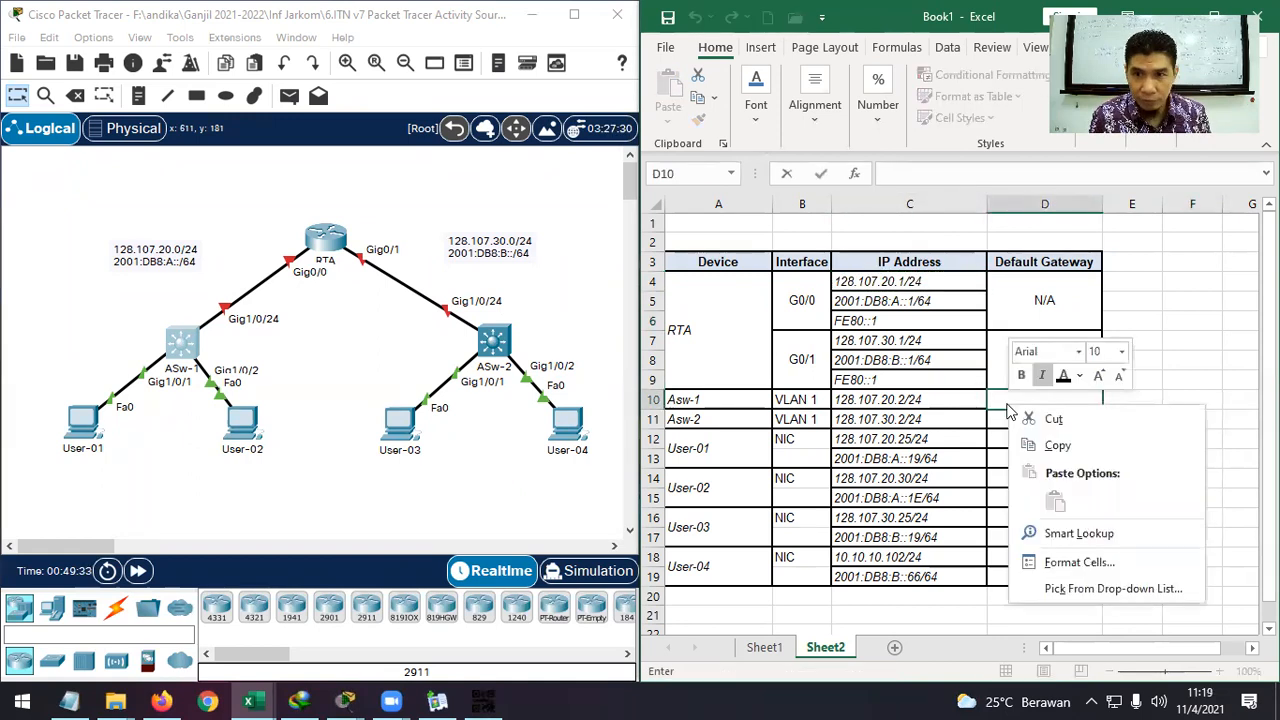
left_click(925, 284)
double_click(925, 284)
left_click_drag(924, 283, 817, 288)
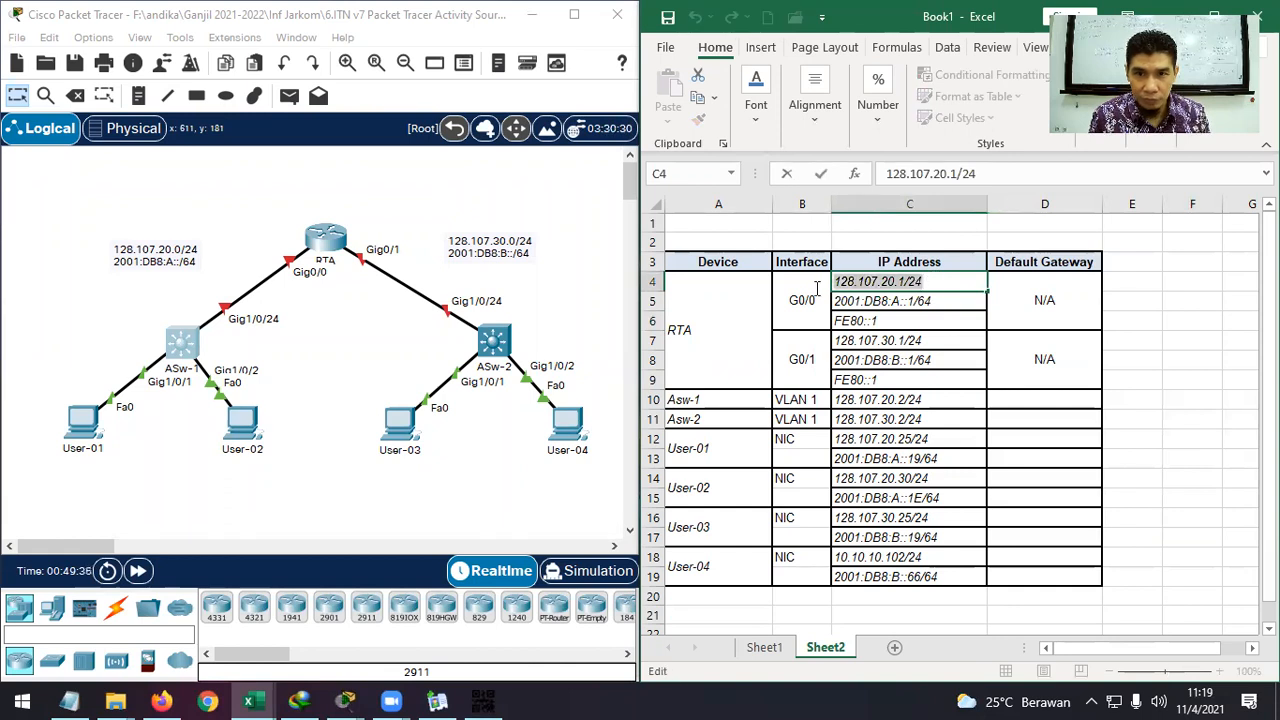
key("ctrl+c")
left_click(1014, 400)
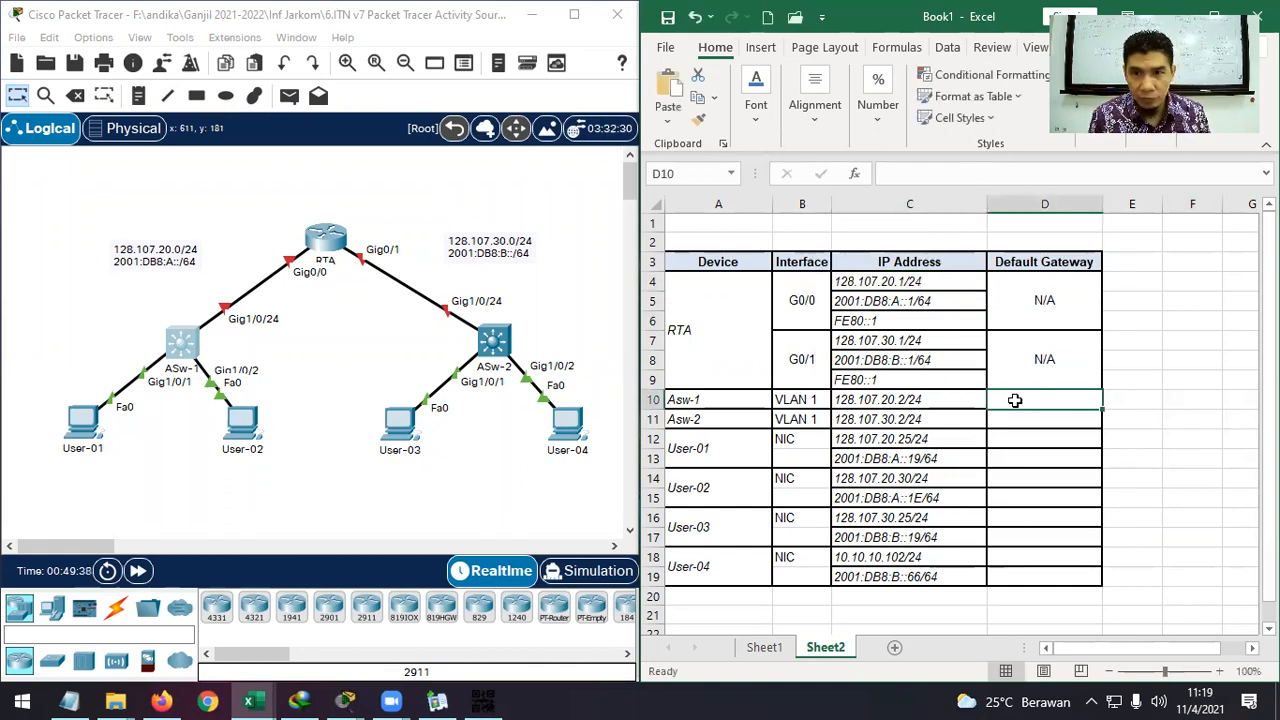
key("ctrl+v")
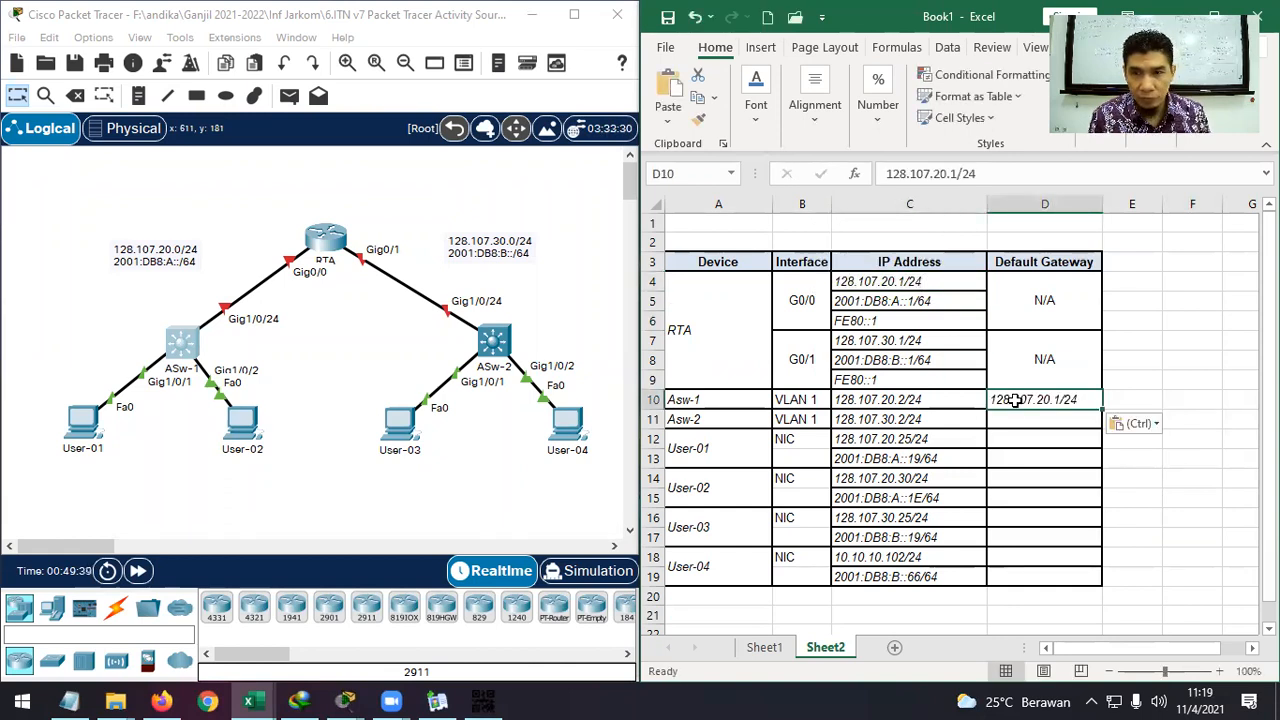
double_click(1077, 399)
key("BackSpace")
key("BackSpace")
key("BackSpace")
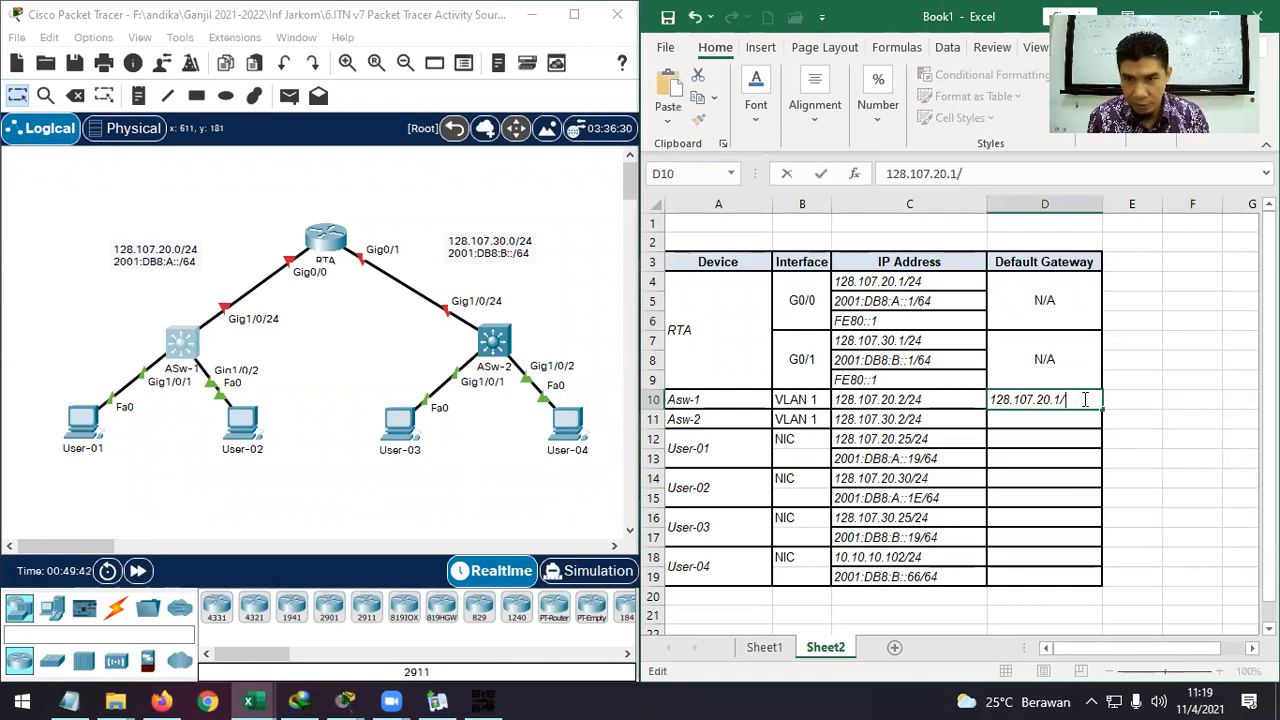
key("Return")
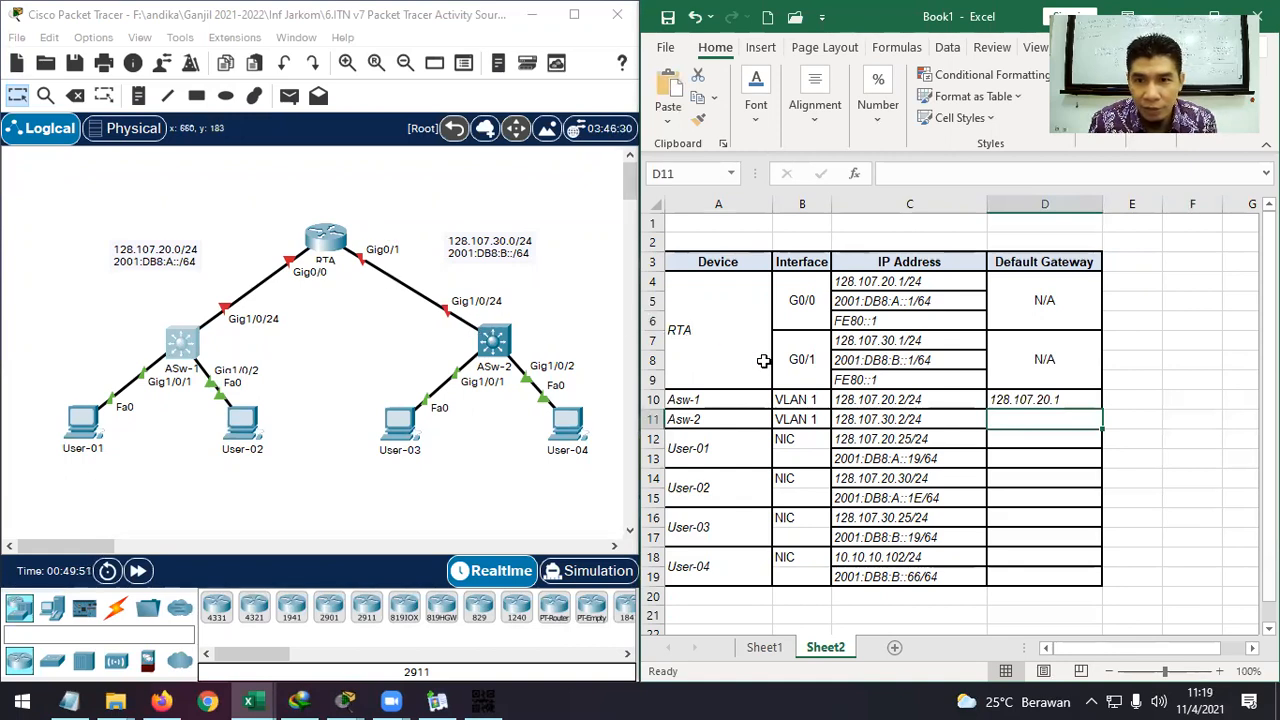
Copy RTA's G0/1 address from C7 into D11 and drop /24, making Asw-2's gateway 128.107.30.1.
left_click(887, 342)
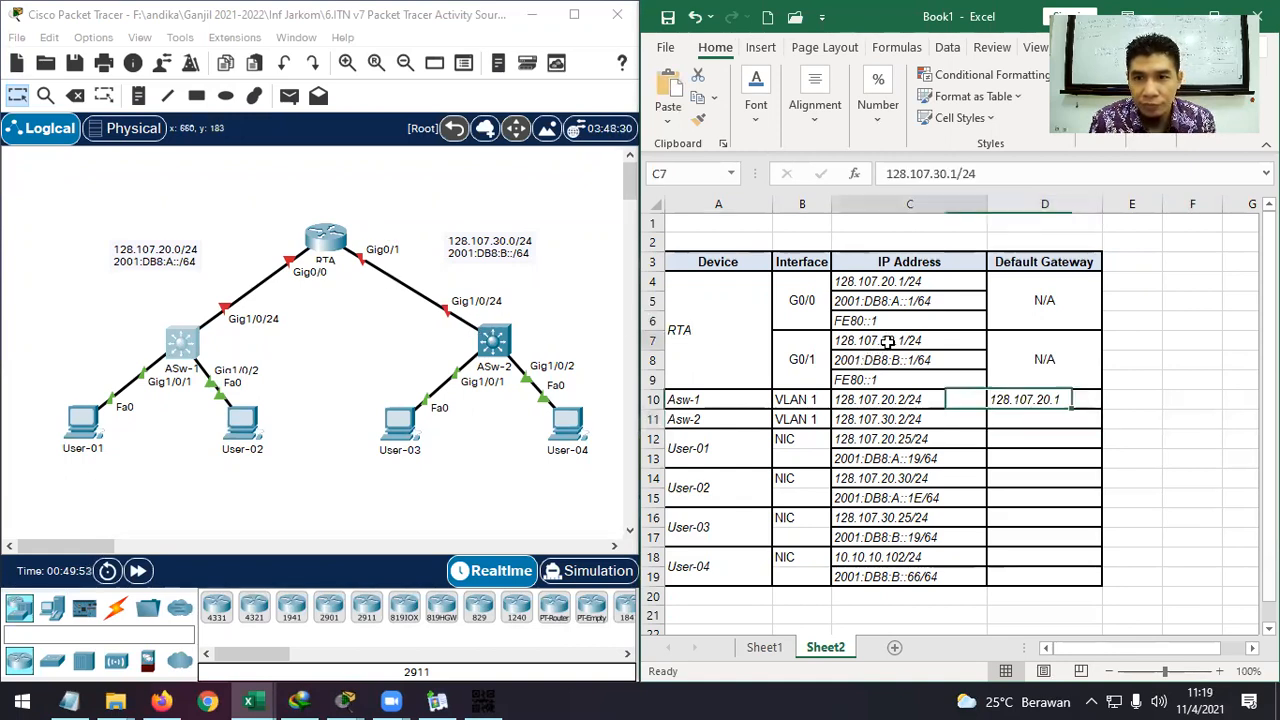
key("ctrl+c")
left_click(1040, 419)
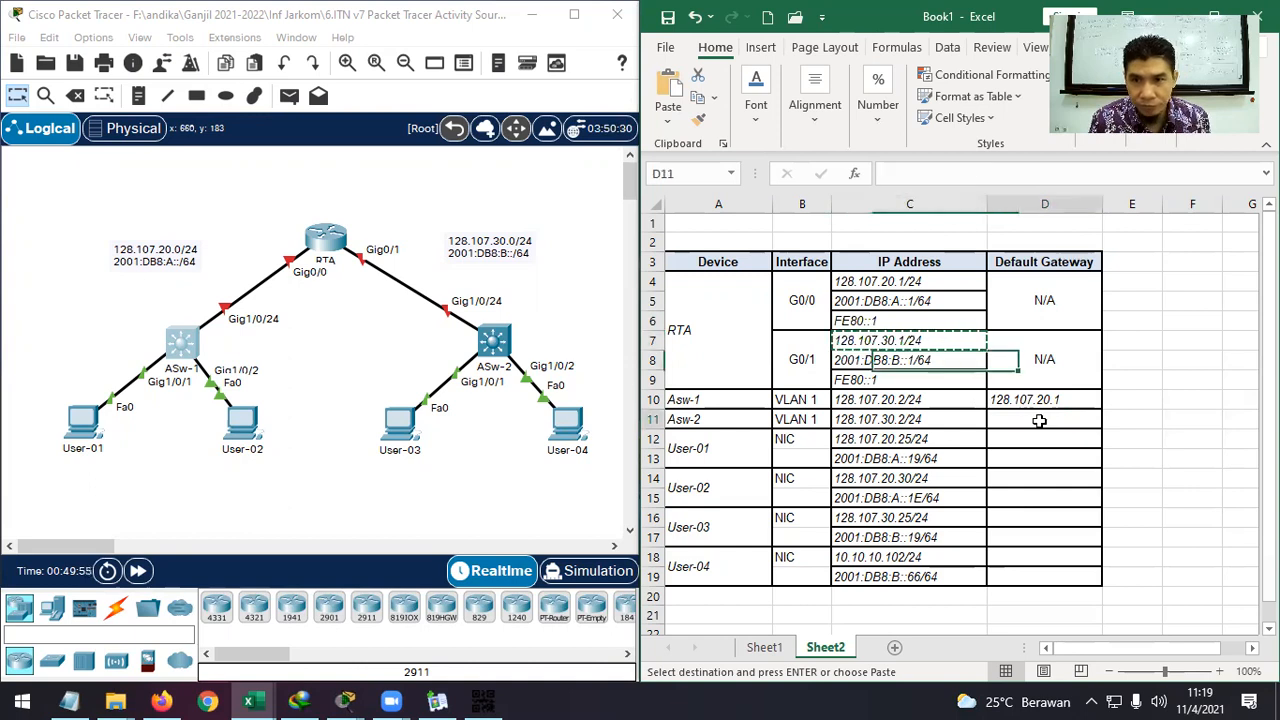
key("ctrl+v")
double_click(1081, 419)
key("BackSpace")
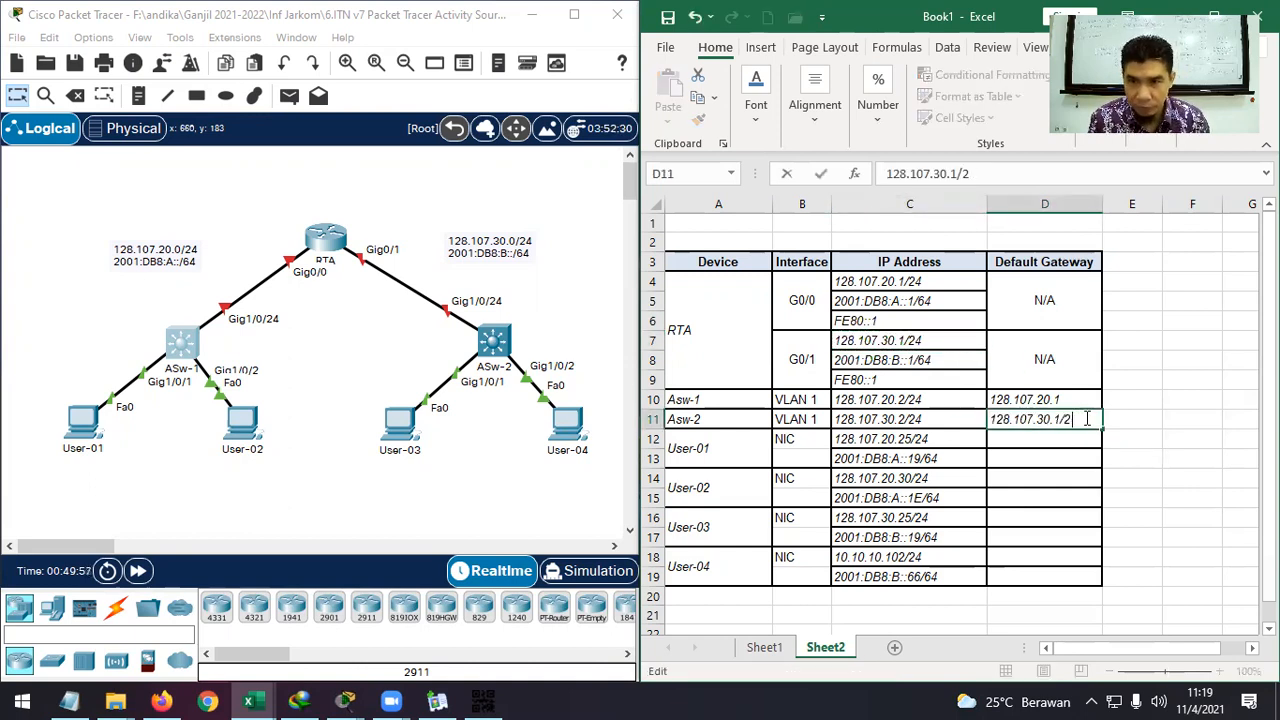
key("Return")
left_click(1163, 403)
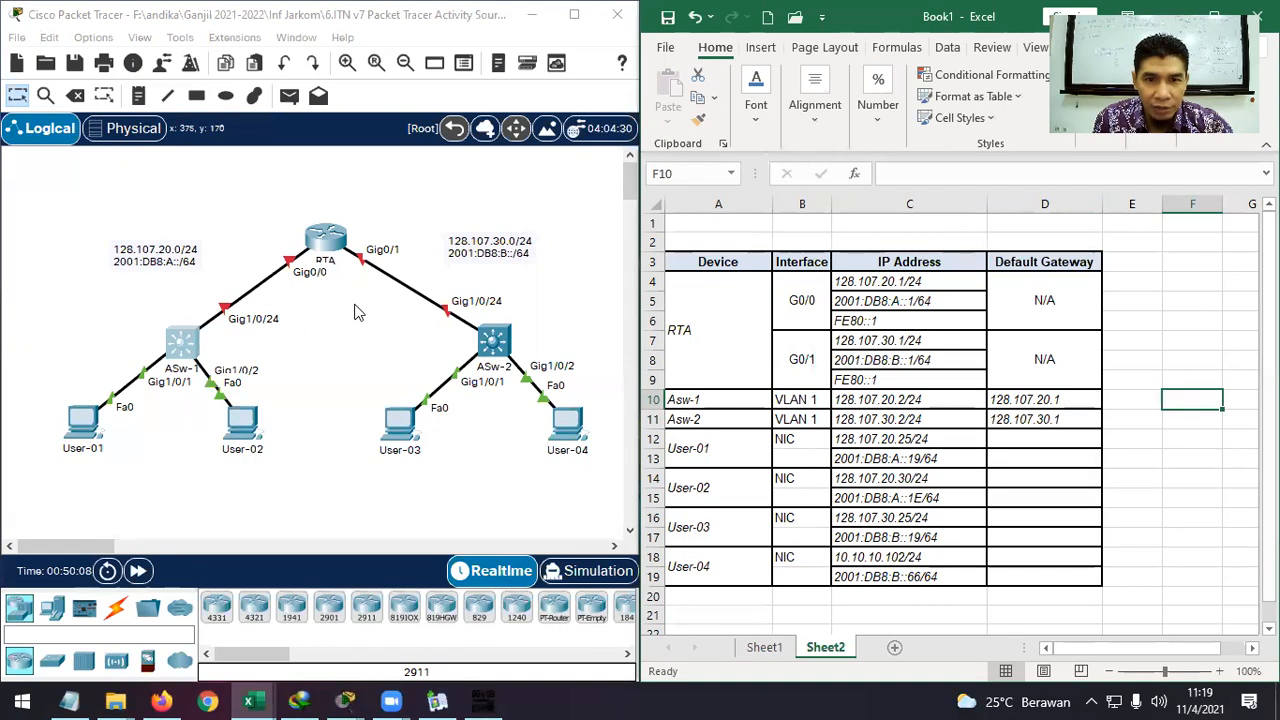
Paste 128.107.20.1 from D10 as the gateway for User-01 (D12) and User-02 (D14).
left_click(1041, 400)
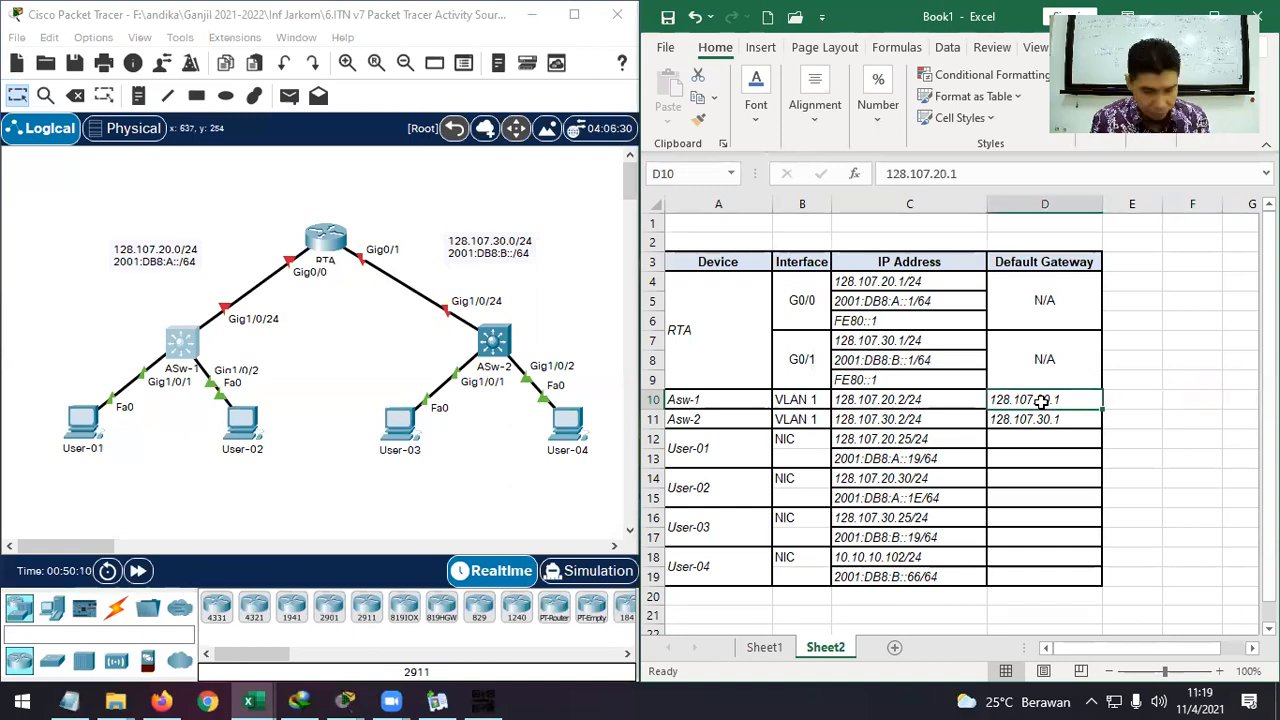
key("ctrl+c")
left_click(1030, 440)
key("ctrl+v")
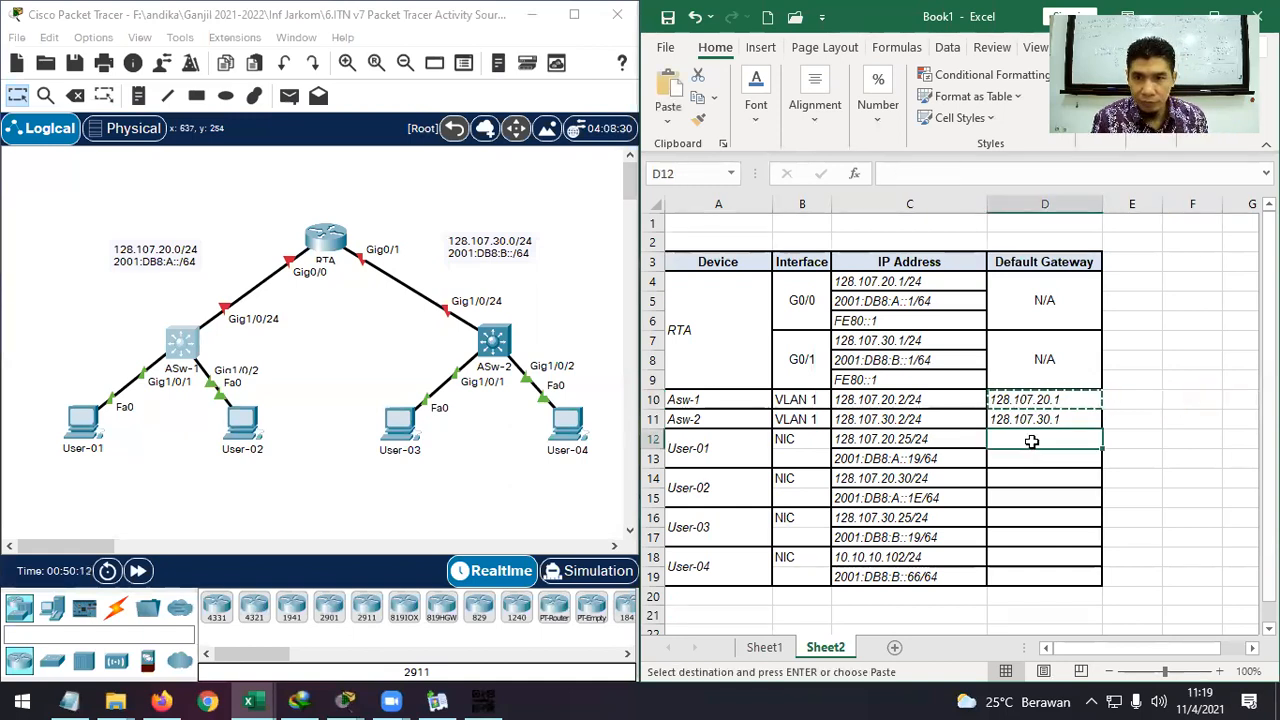
left_click(1028, 481)
key("ctrl+v")
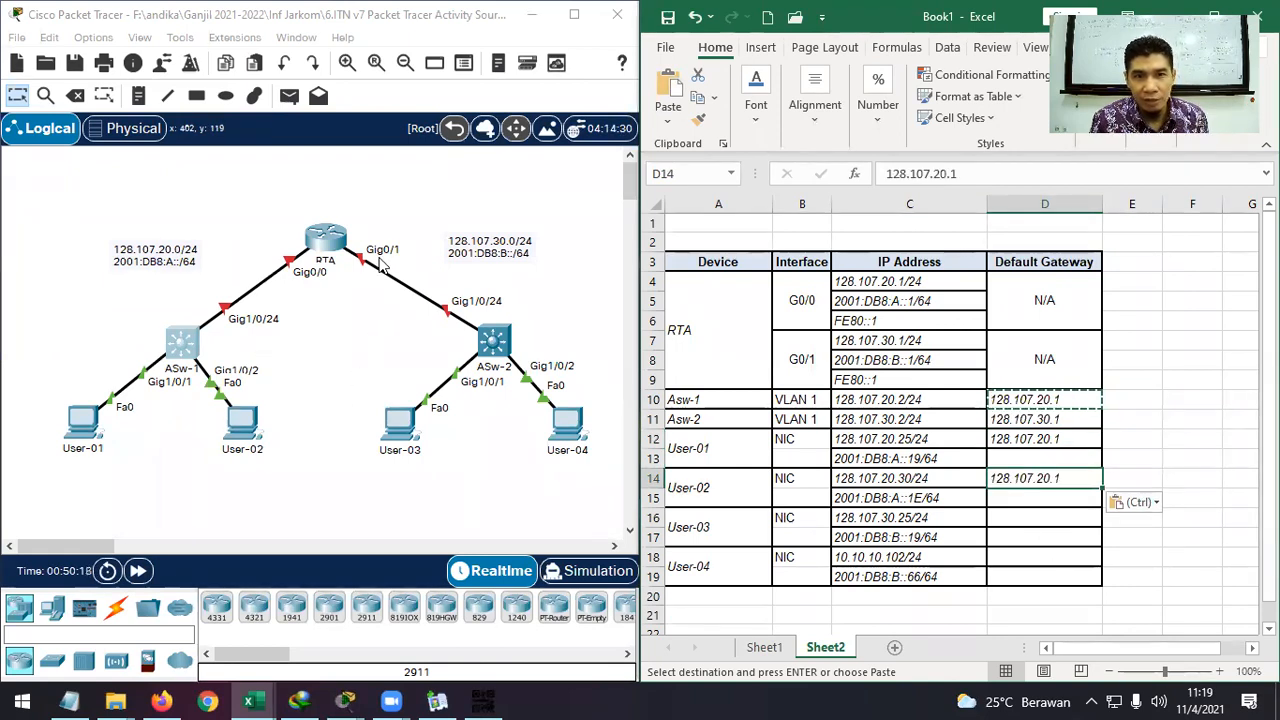
Paste 128.107.30.1 from D11 as the gateway for User-03 (D16) and User-04 (D18).
left_click(1025, 421)
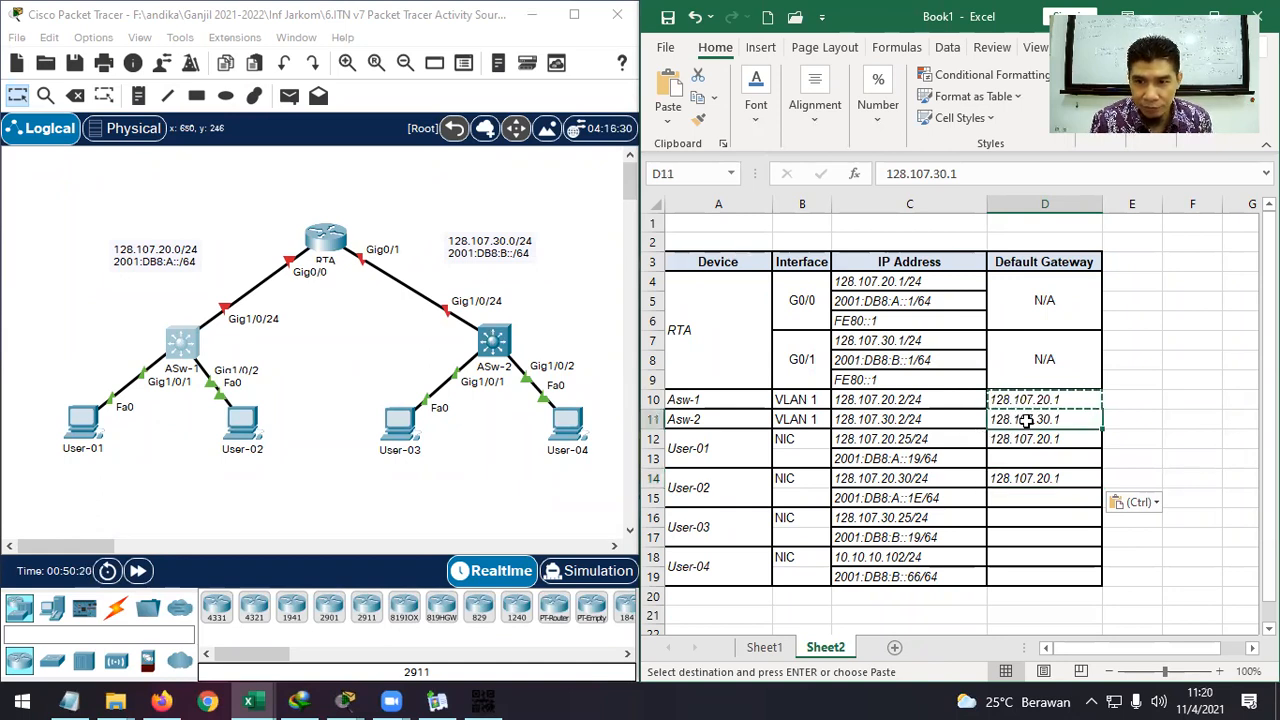
key("ctrl+c")
left_click(1028, 516)
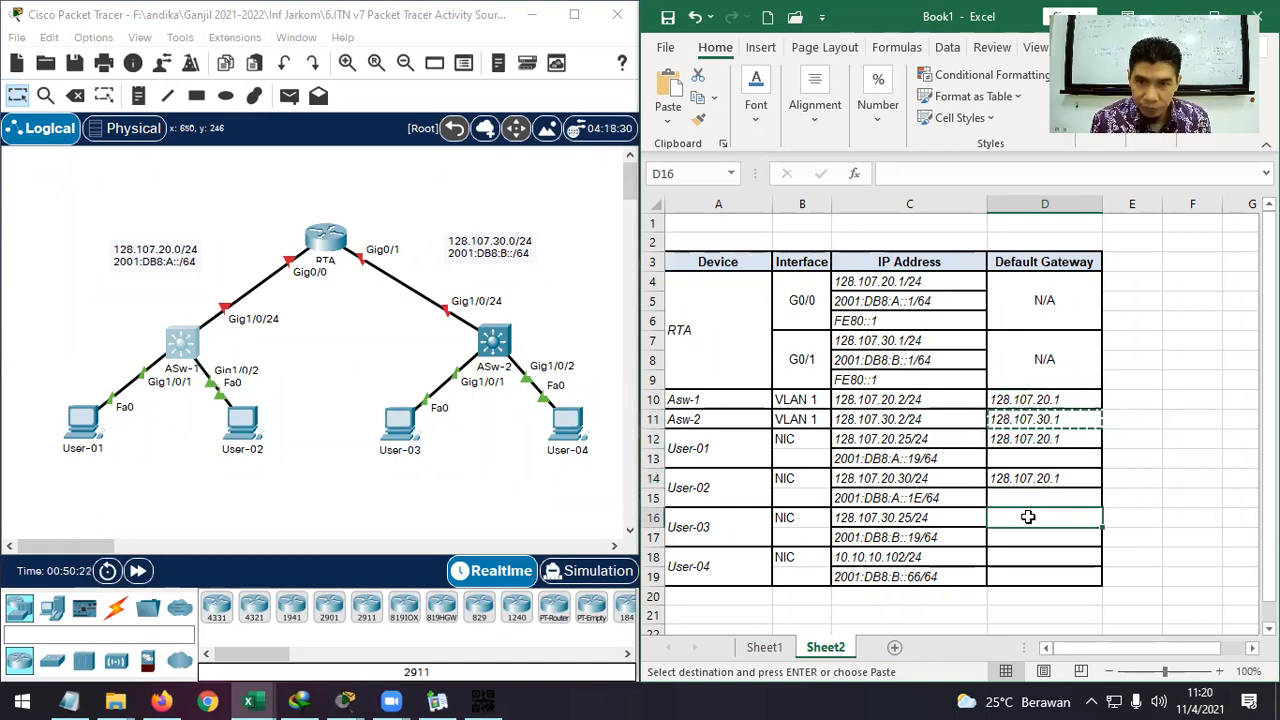
key("ctrl+v")
left_click(1022, 557)
key("ctrl+v")
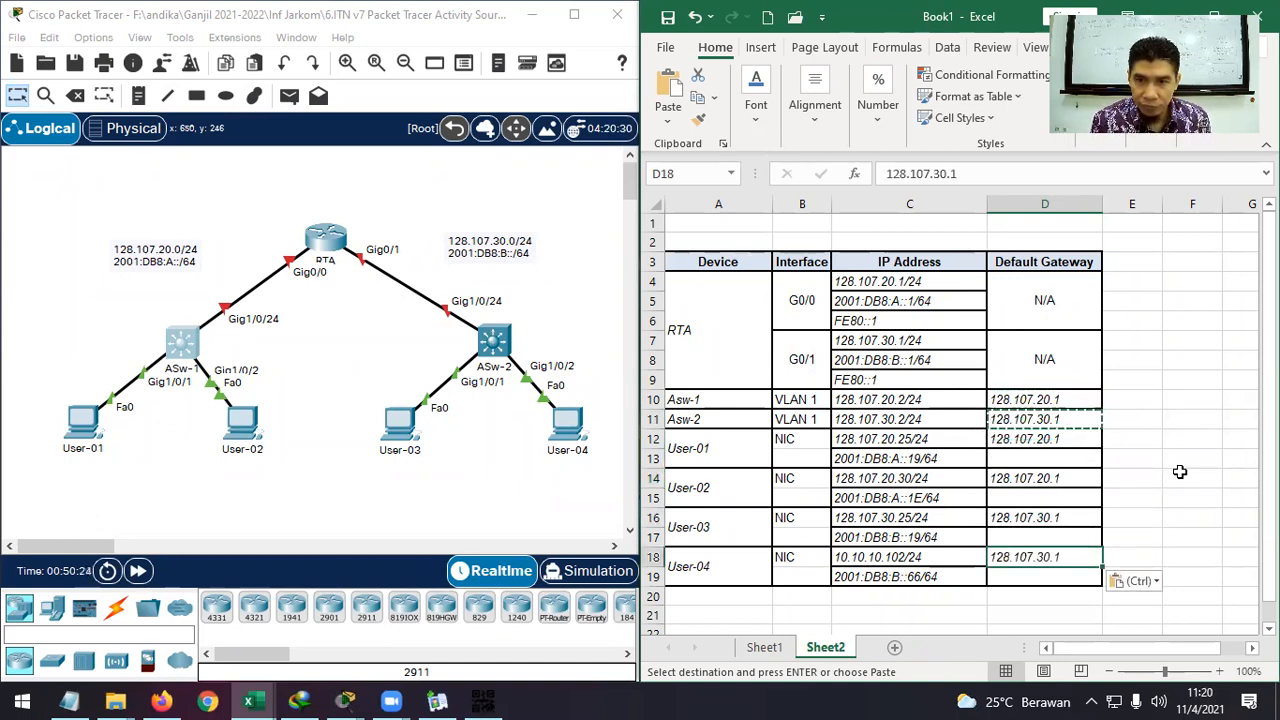
Clear the stray paste in F14 and delete the empty column F.
left_click(1181, 471)
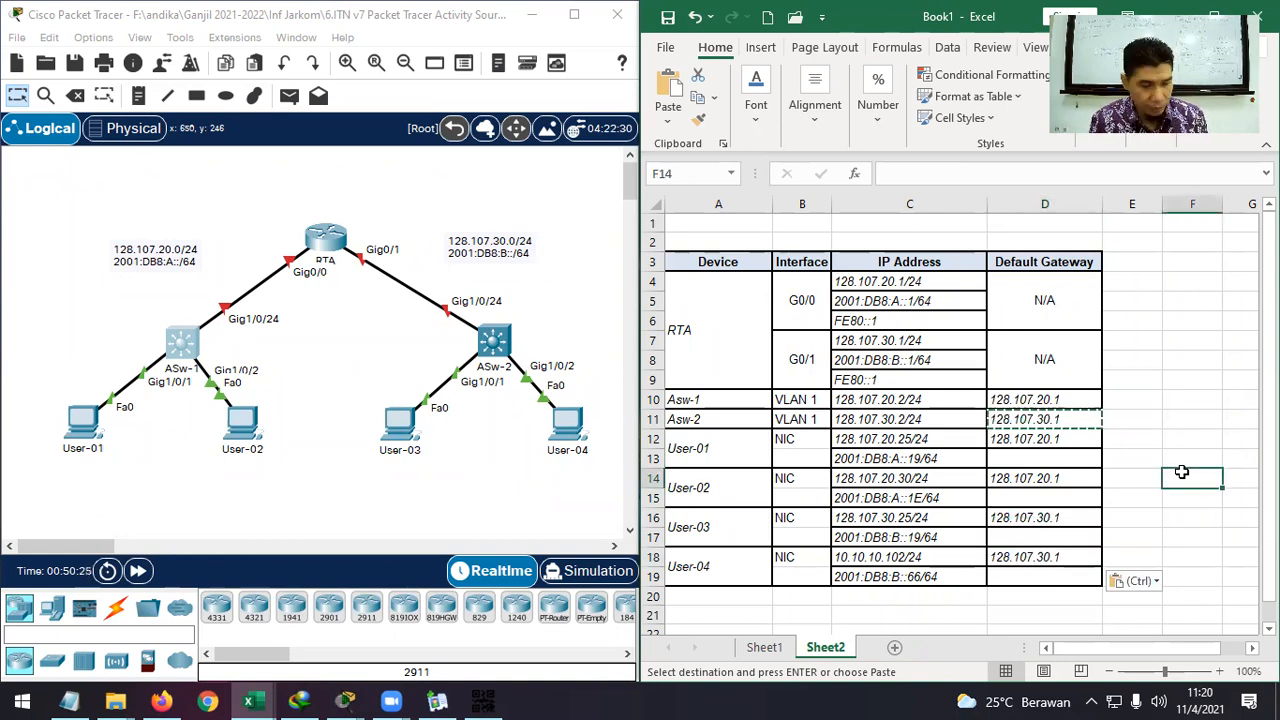
key("Return")
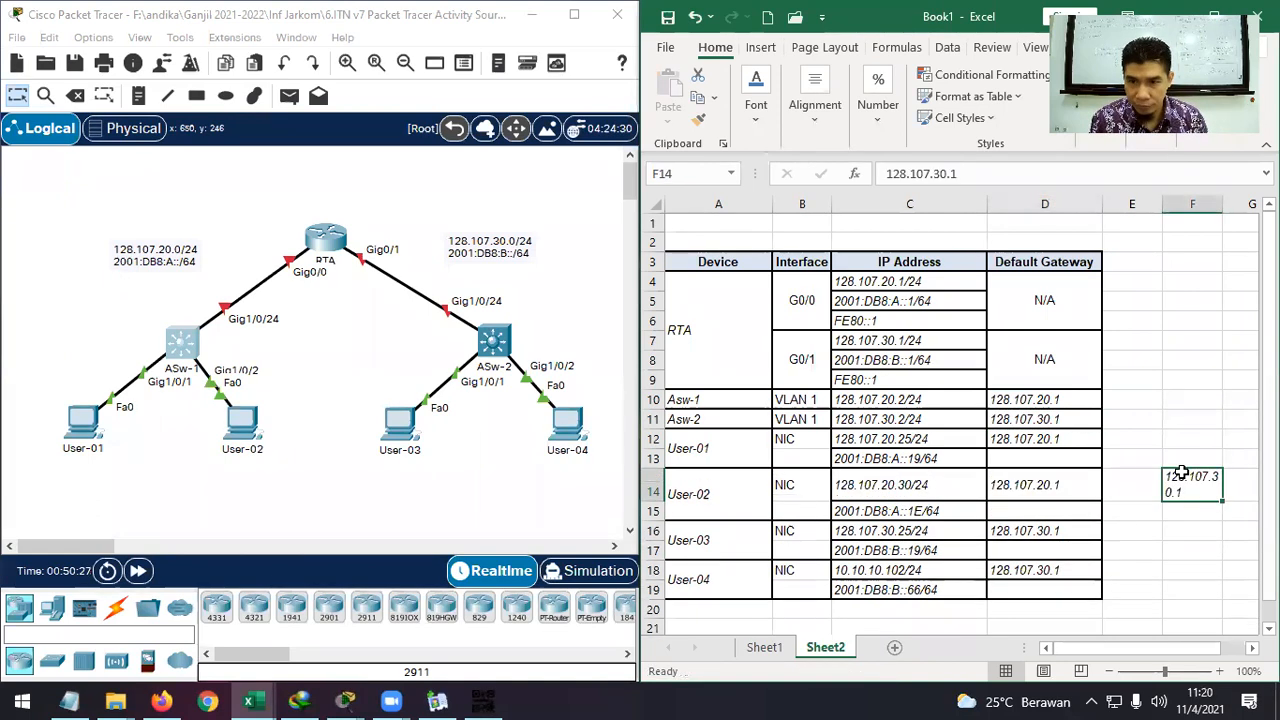
key("Delete")
left_click(1190, 362)
left_click(1192, 478)
left_click(1192, 205)
right_click(1194, 207)
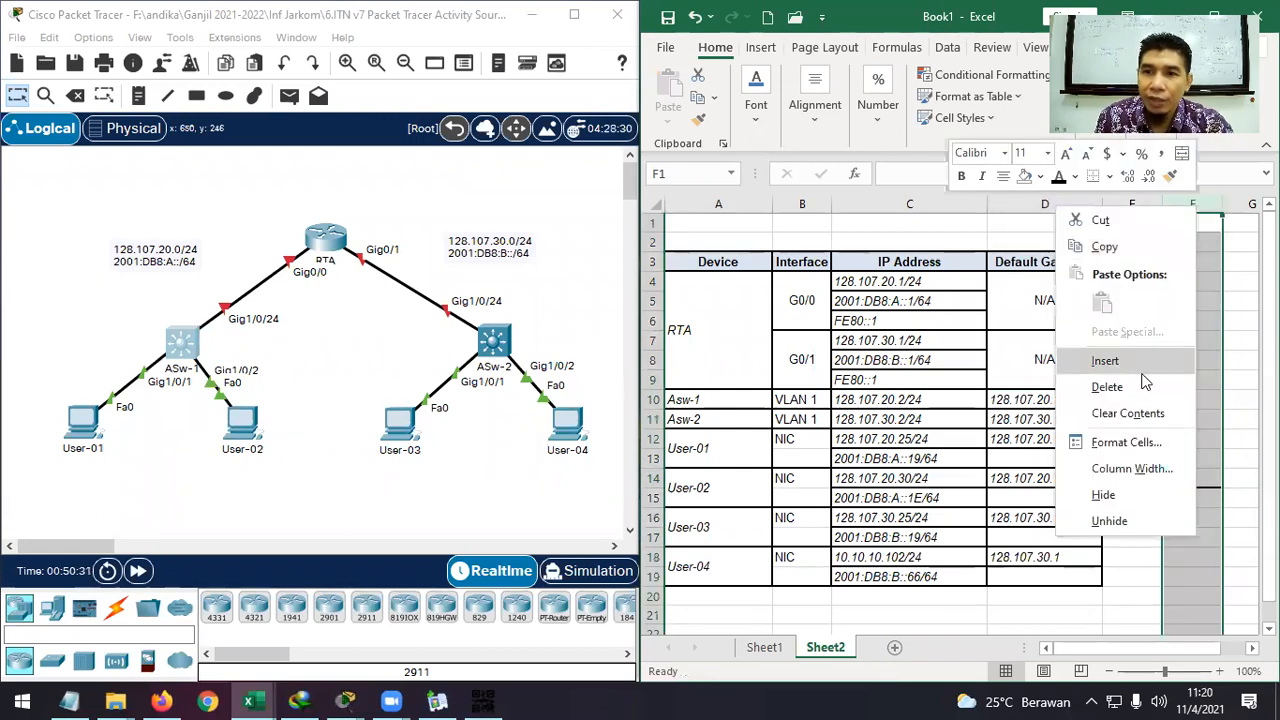
left_click(1134, 388)
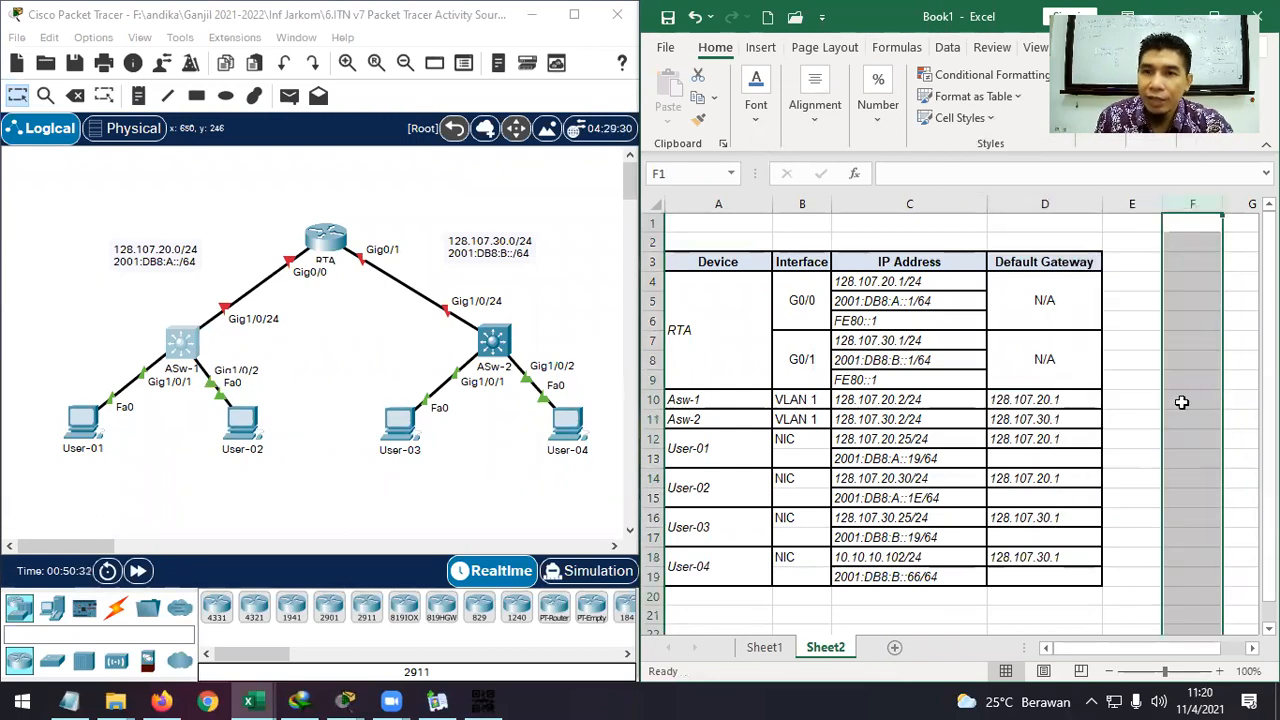
left_click(1230, 285)
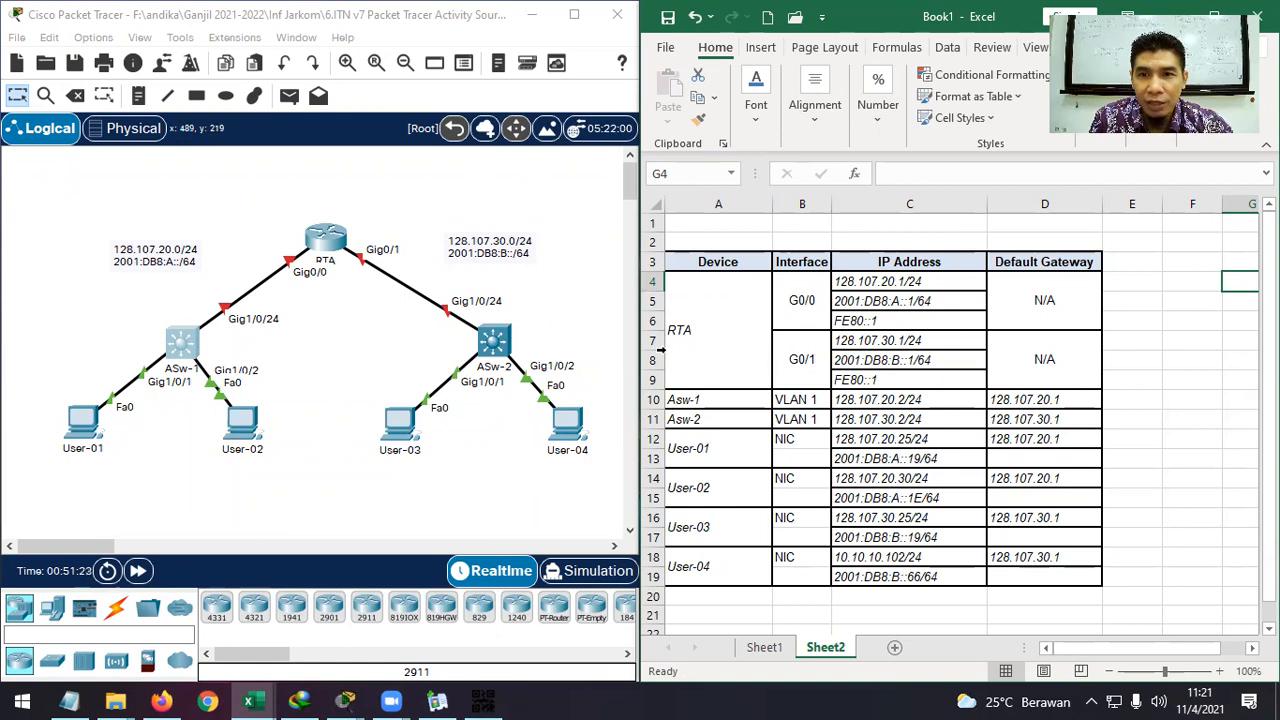
left_click(904, 301)
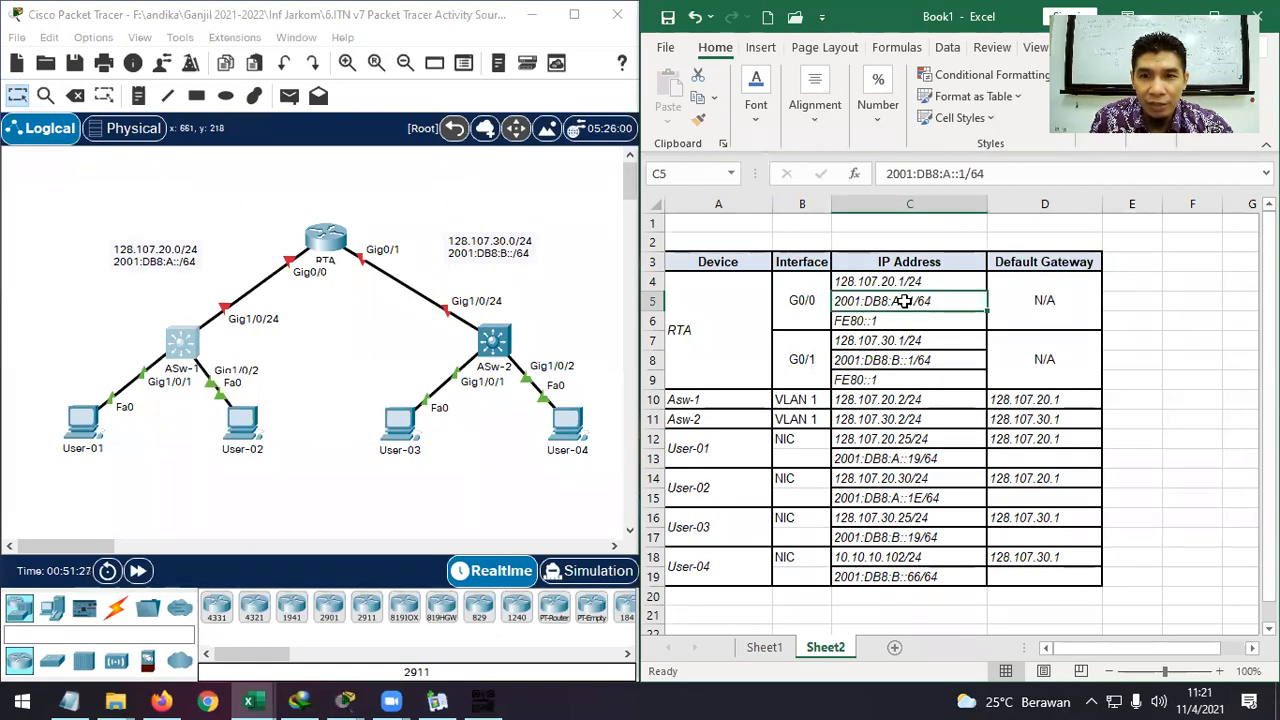
left_click(884, 321)
left_click(909, 304)
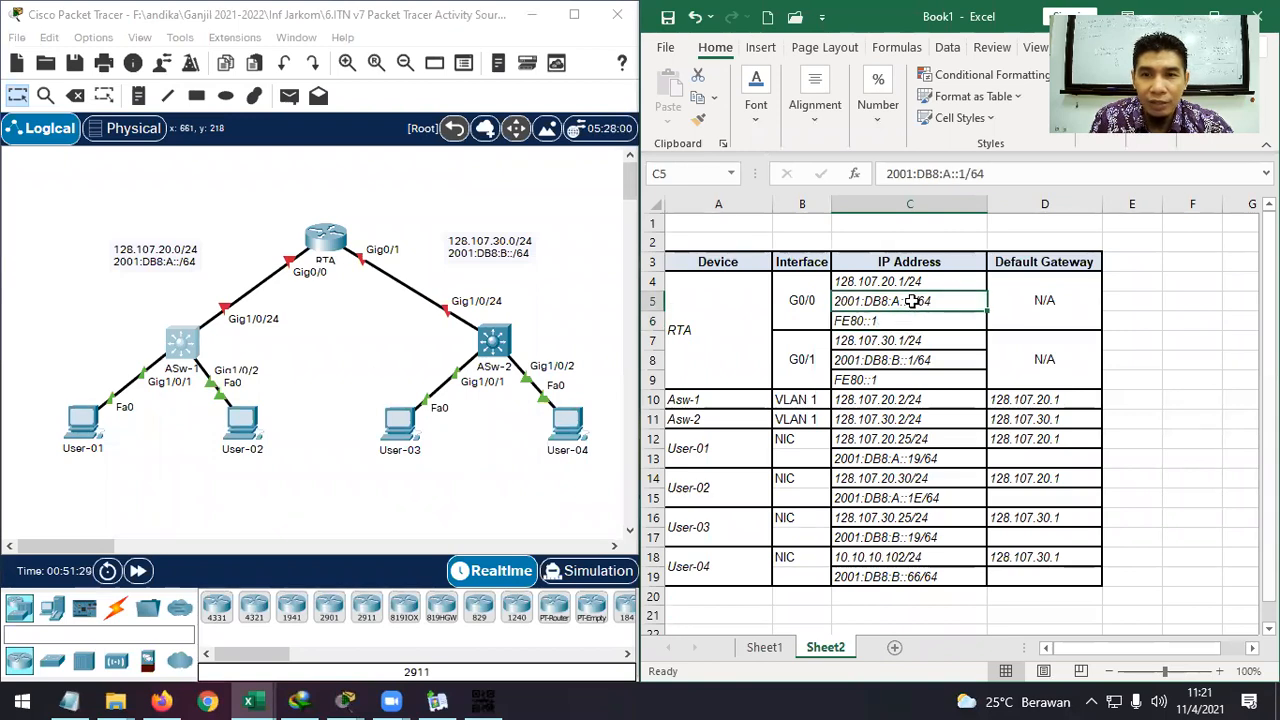
left_click(878, 319)
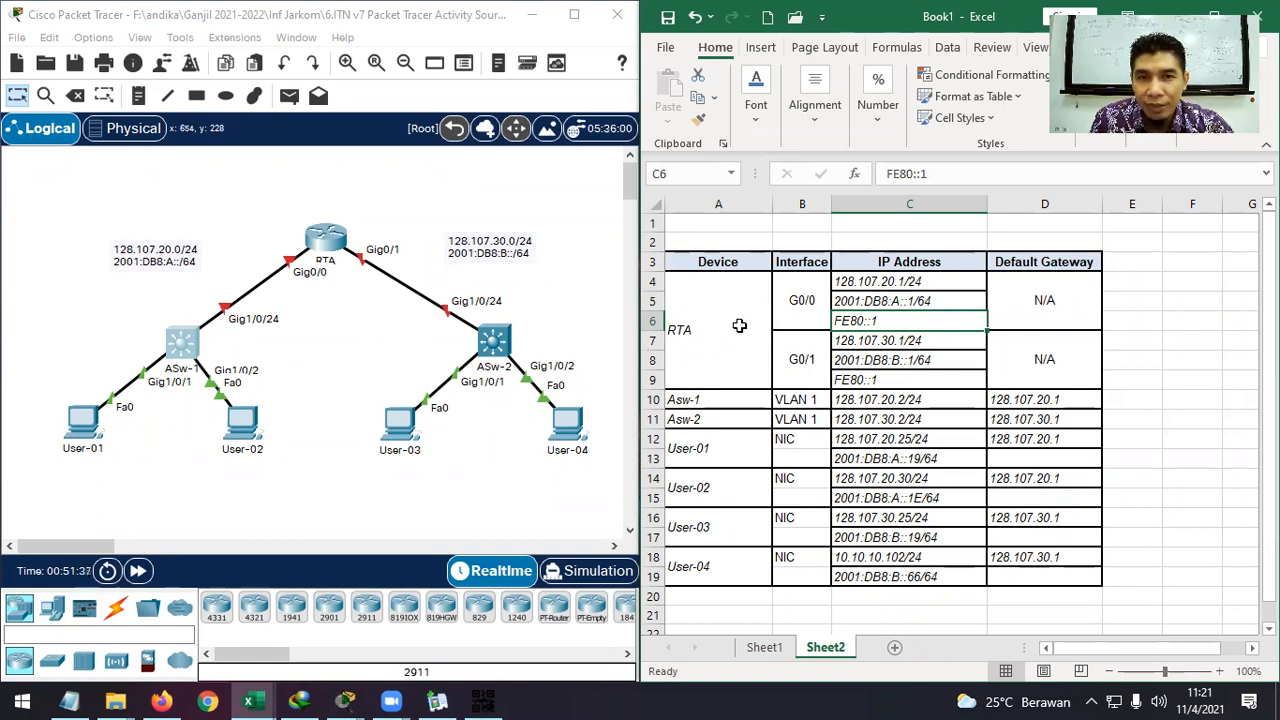
left_click(904, 301)
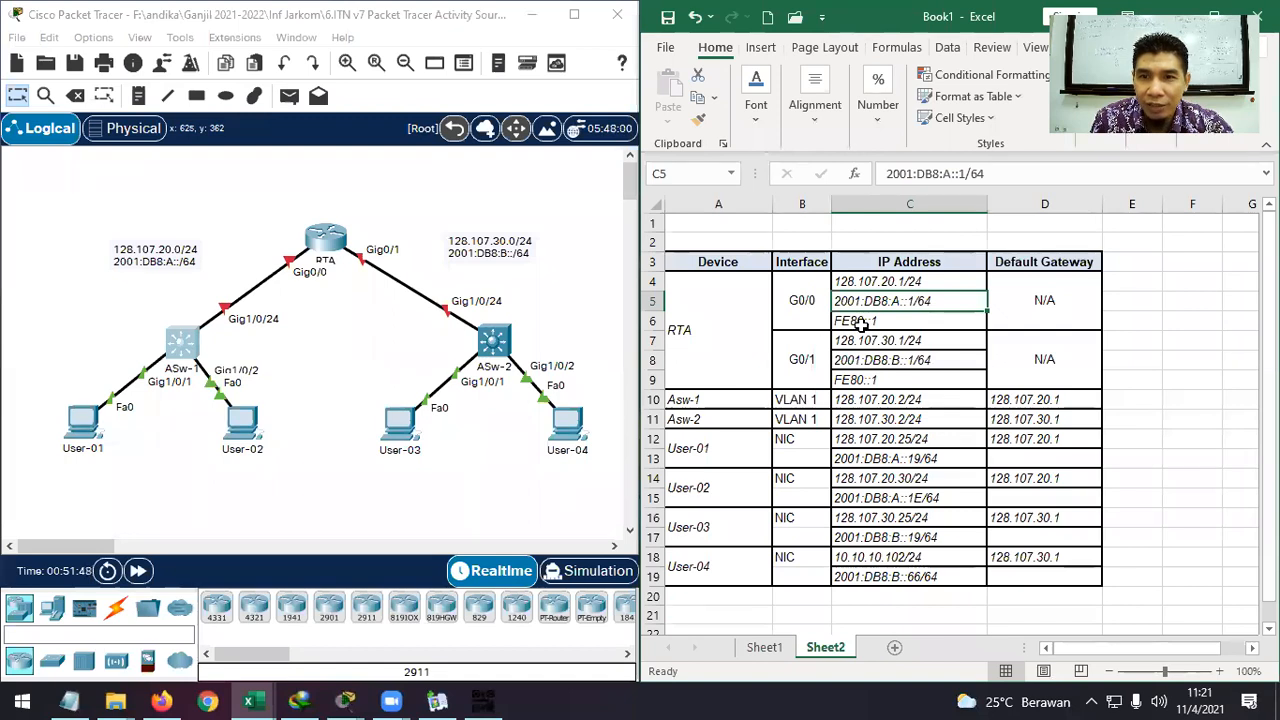
left_click(912, 322)
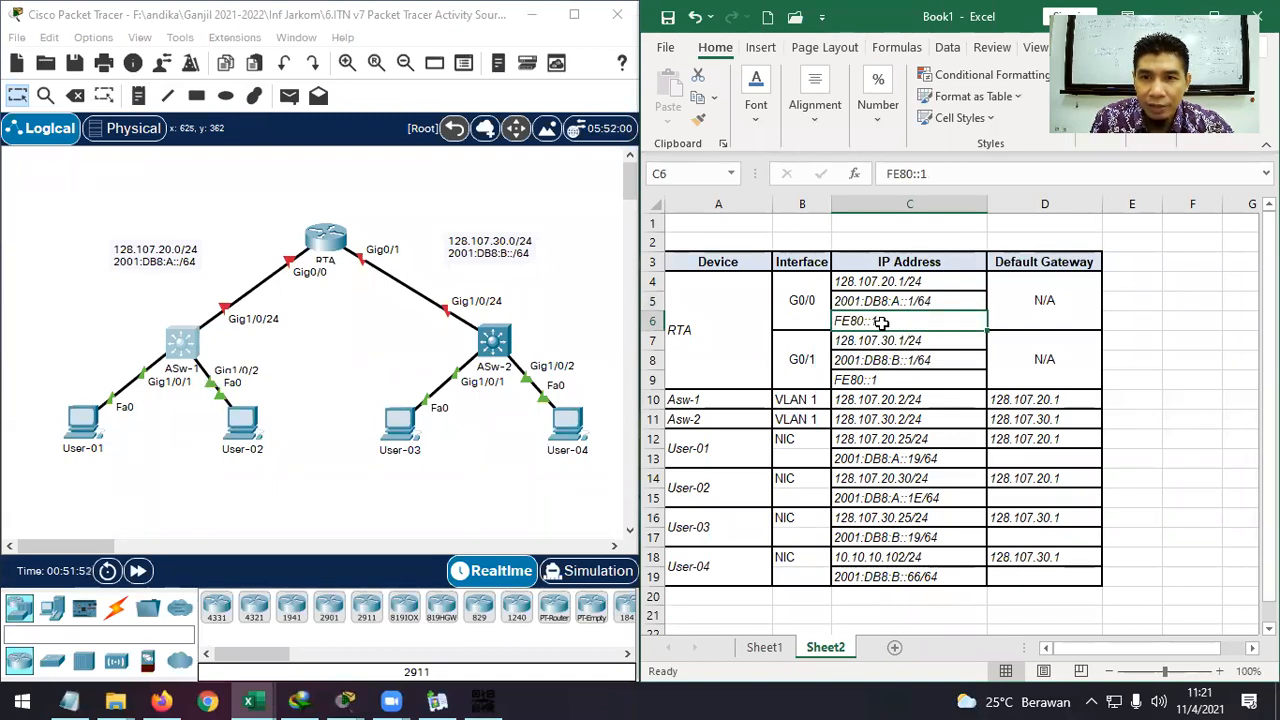
left_click(1193, 377)
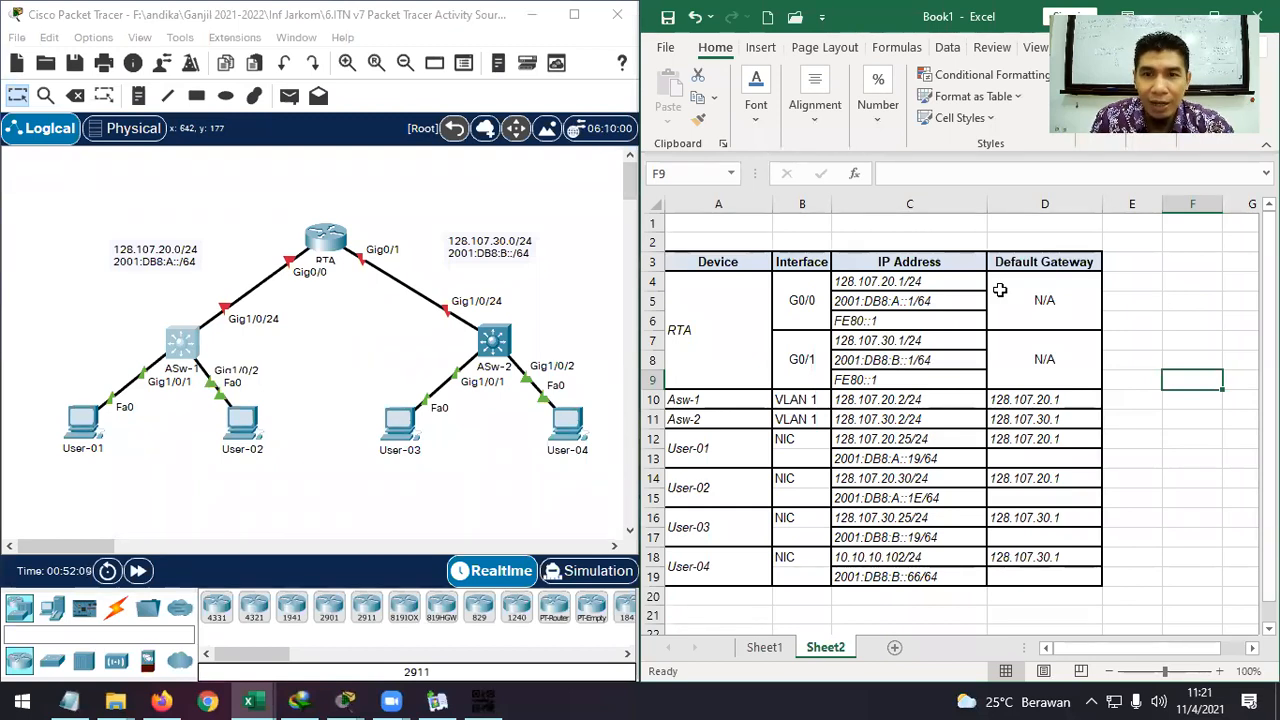
Paste FE80::1 from C9 as the IPv6 gateway in D13, D15, D17 and D19.
left_click(922, 381)
key("ctrl+c")
left_click(1066, 456)
key("ctrl+v")
left_click(1056, 498)
key("ctrl+v")
left_click(1055, 537)
key("ctrl+v")
left_click(1054, 576)
key("ctrl+v")
left_click(1193, 464)
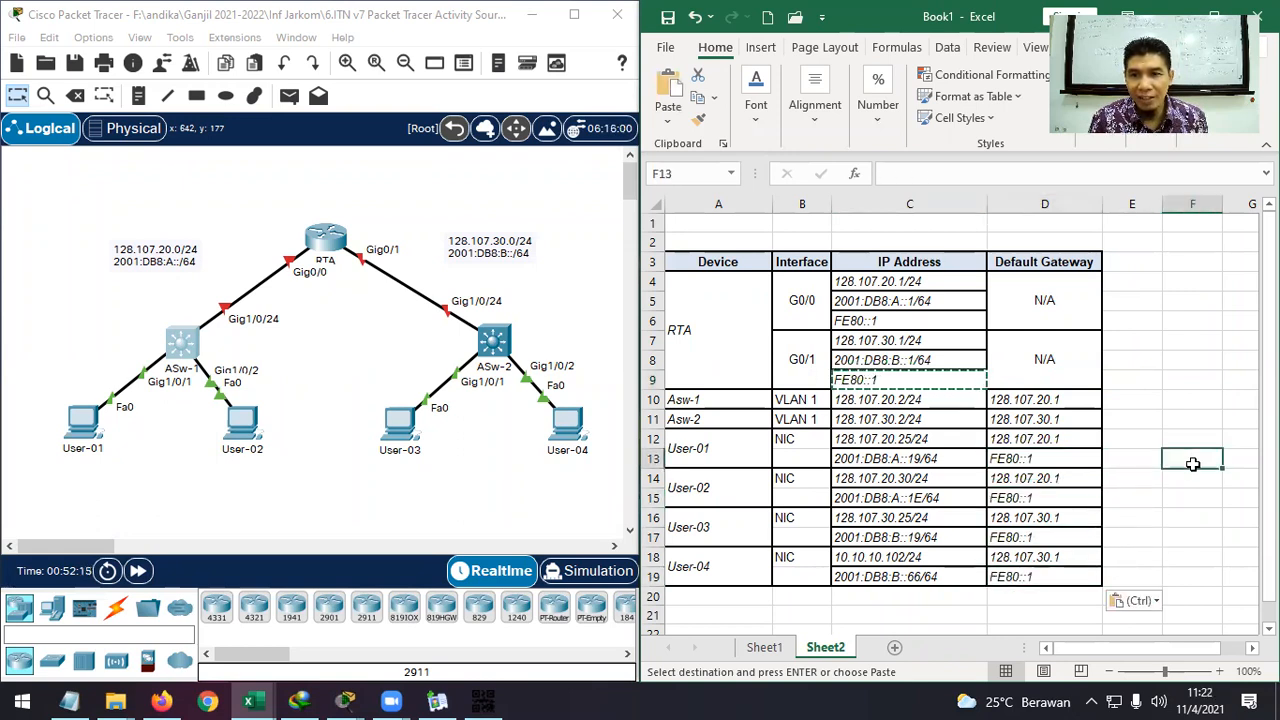
key("Escape")
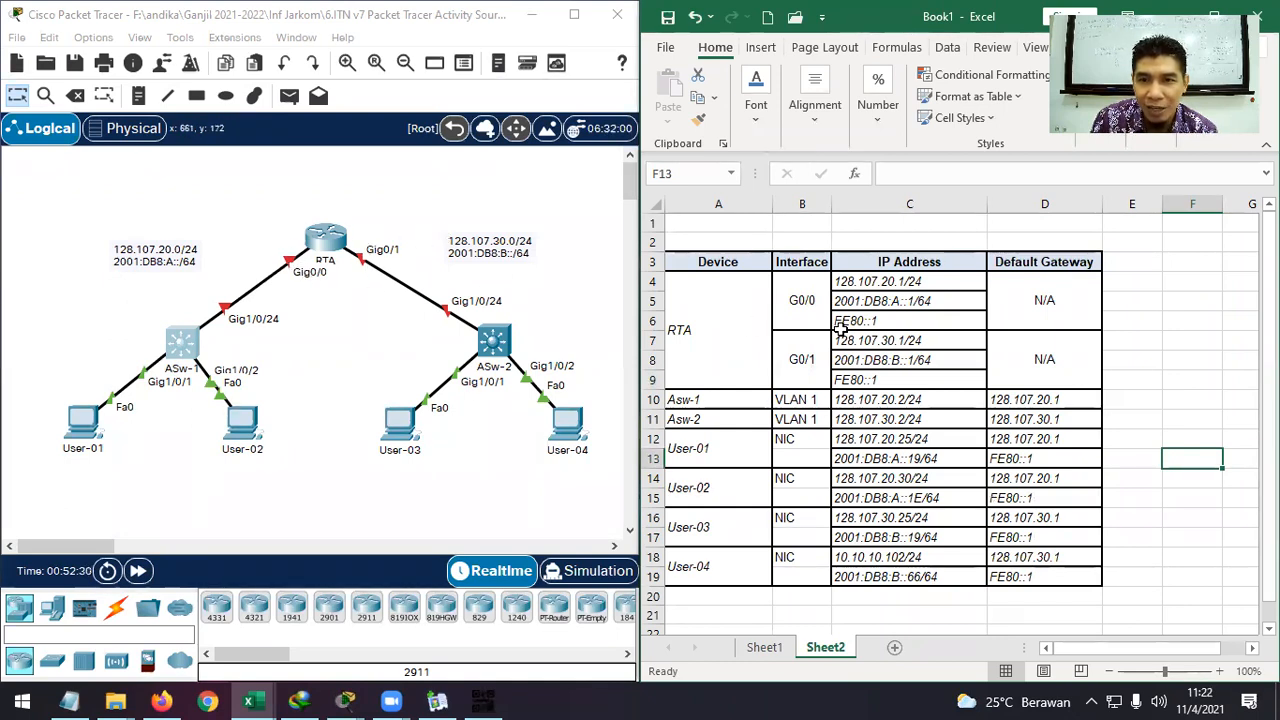
left_click(925, 302)
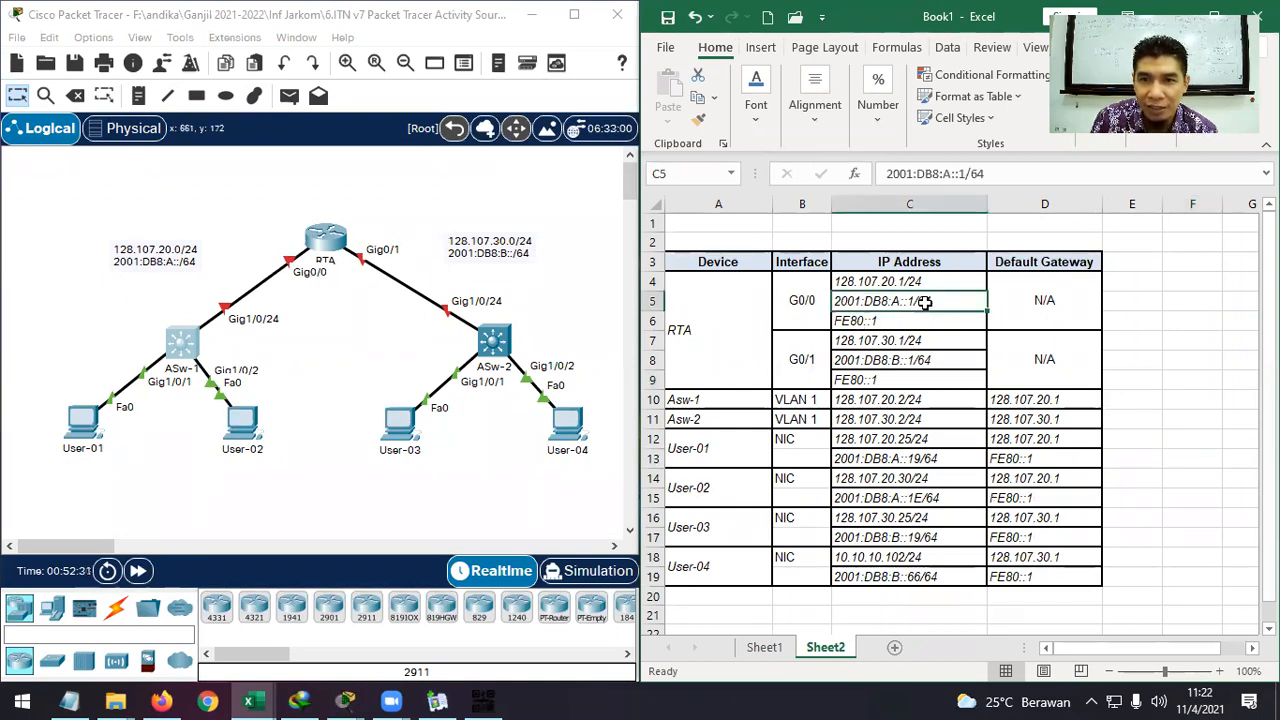
left_click(876, 320)
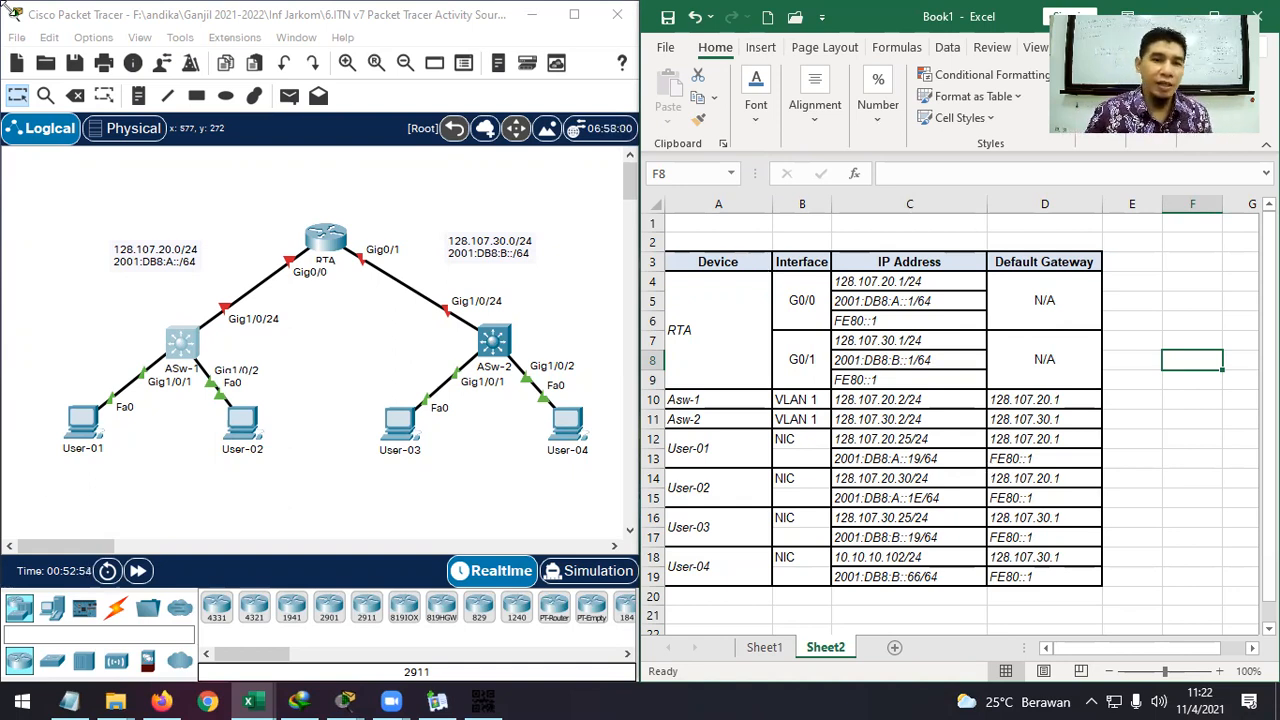
Read the activity instructions, highlighting the Addressing Table and device-naming requirements.
mouse_move(345, 700)
left_click(450, 646)
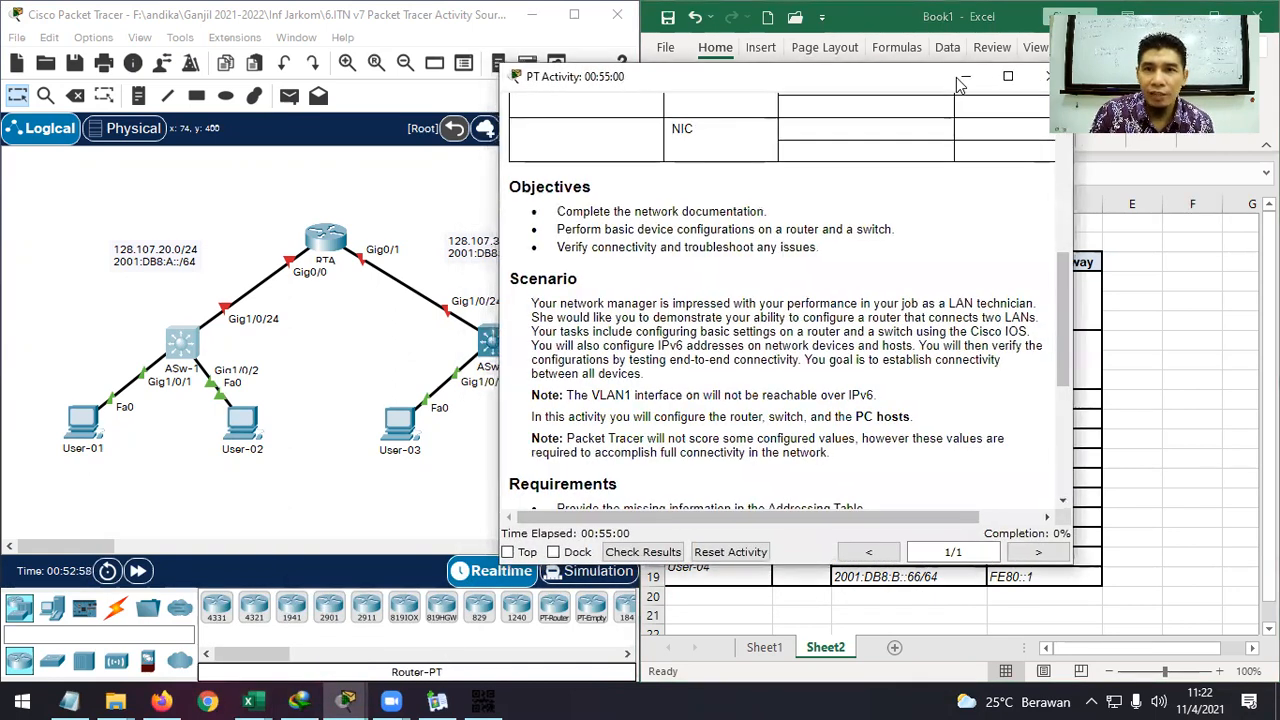
left_click_drag(958, 84, 1148, 38)
scroll(950, 300, "down", 2)
left_click_drag(1056, 350, 748, 350)
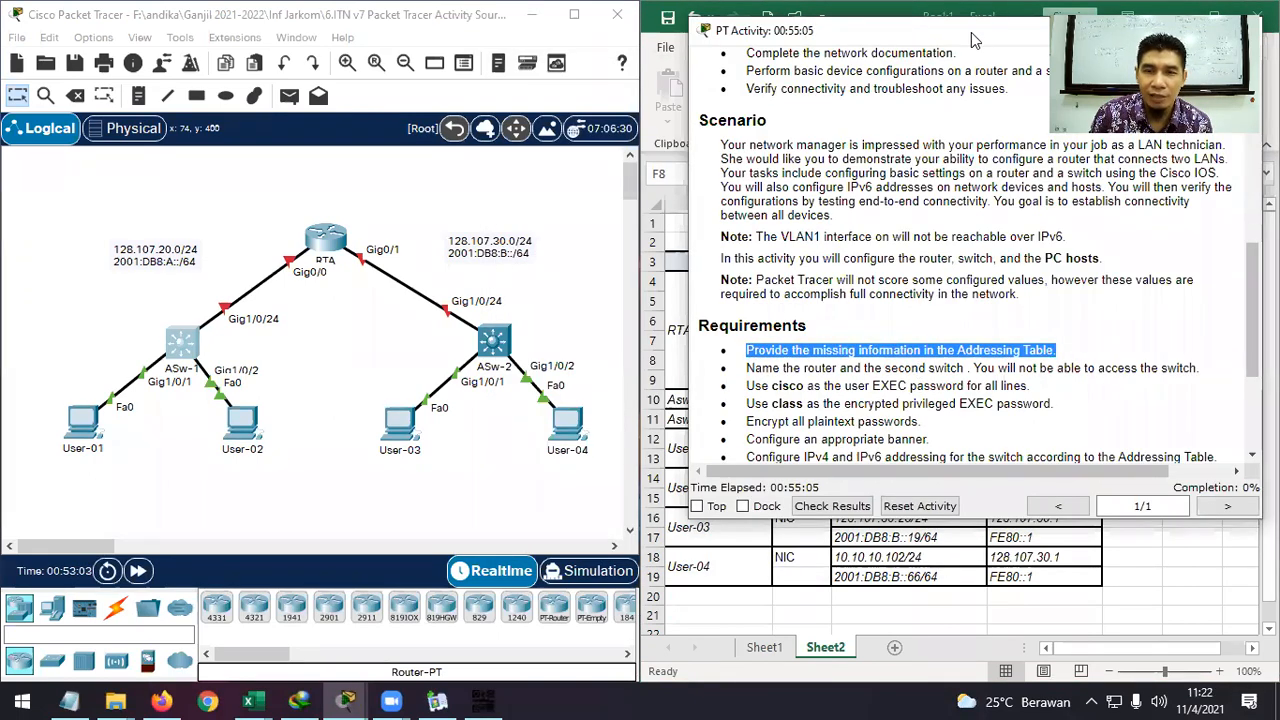
left_click_drag(975, 40, 317, 101)
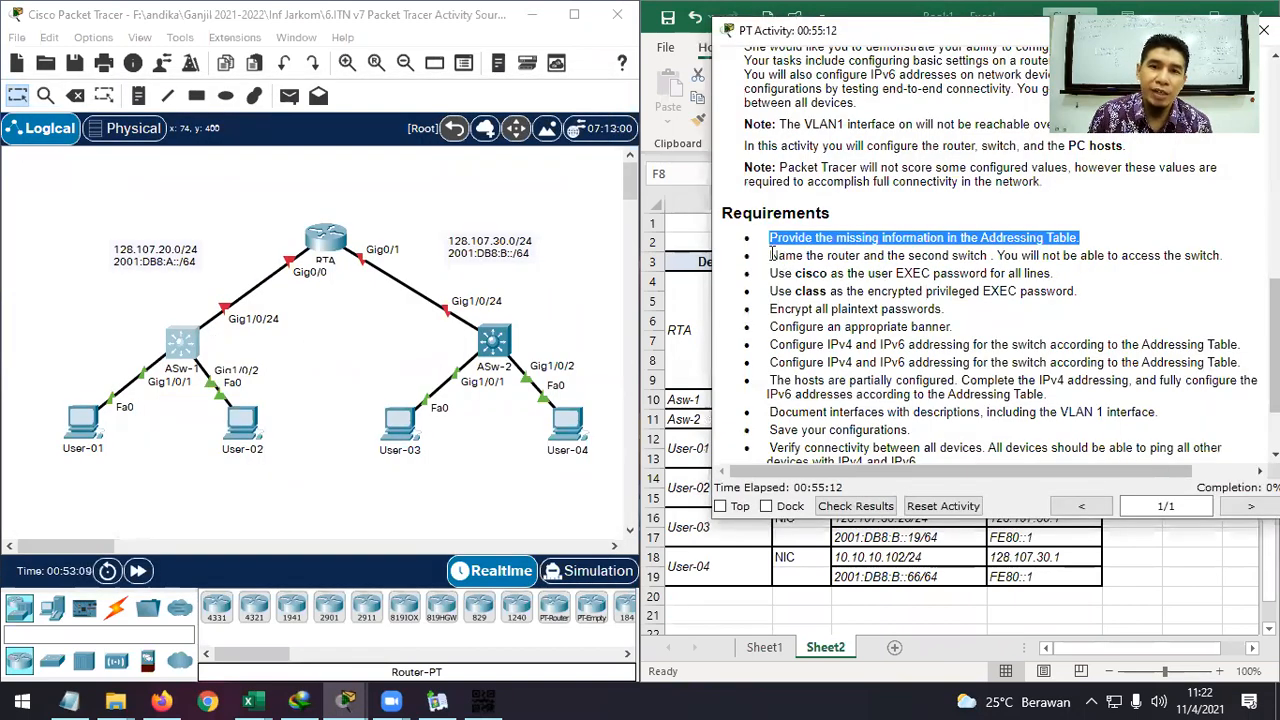
left_click_drag(770, 255, 990, 256)
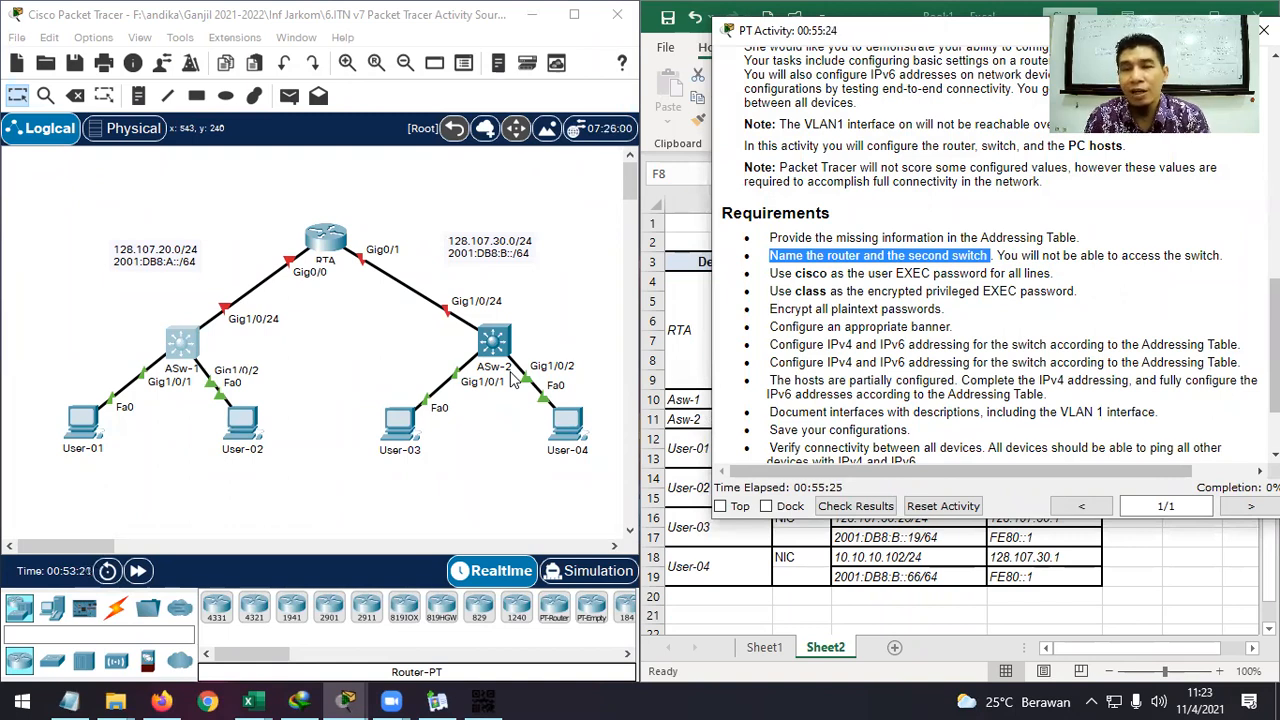
left_click(829, 262)
left_click_drag(778, 256, 986, 258)
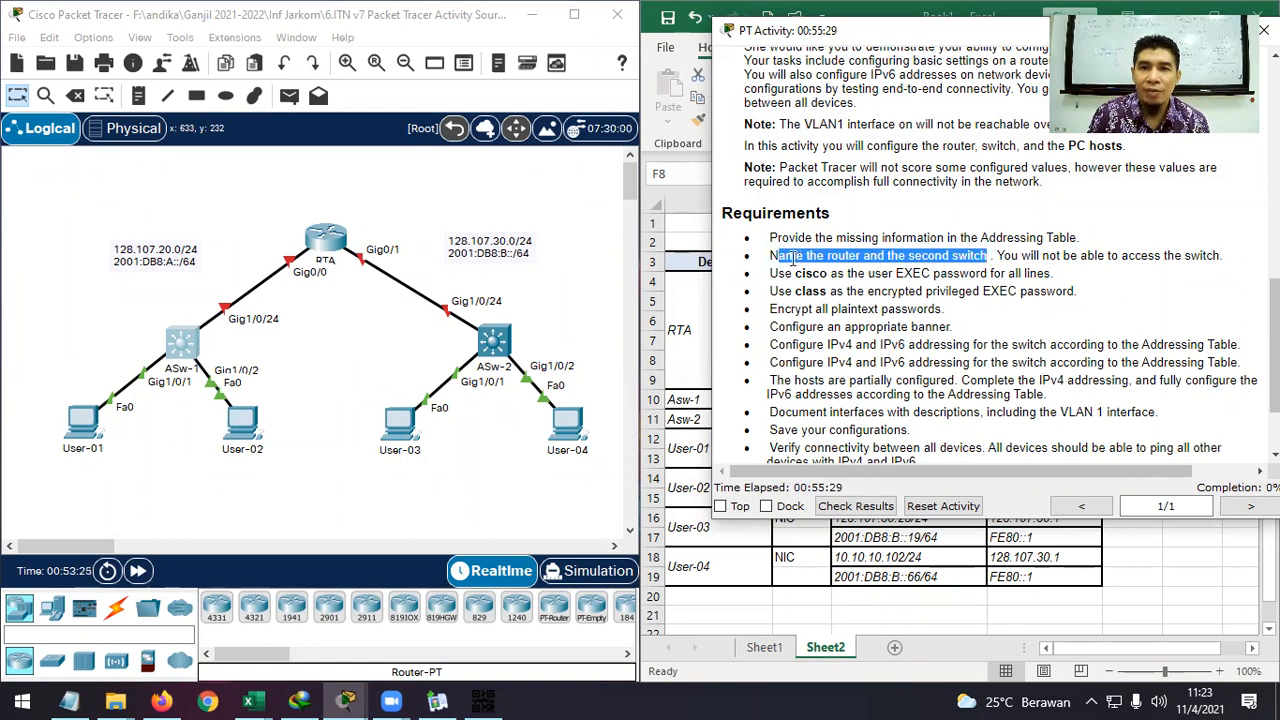
left_click_drag(770, 256, 983, 257)
Dismiss ASw-1's configuration-locked warning and open RTA's command-line console.
left_click(178, 352)
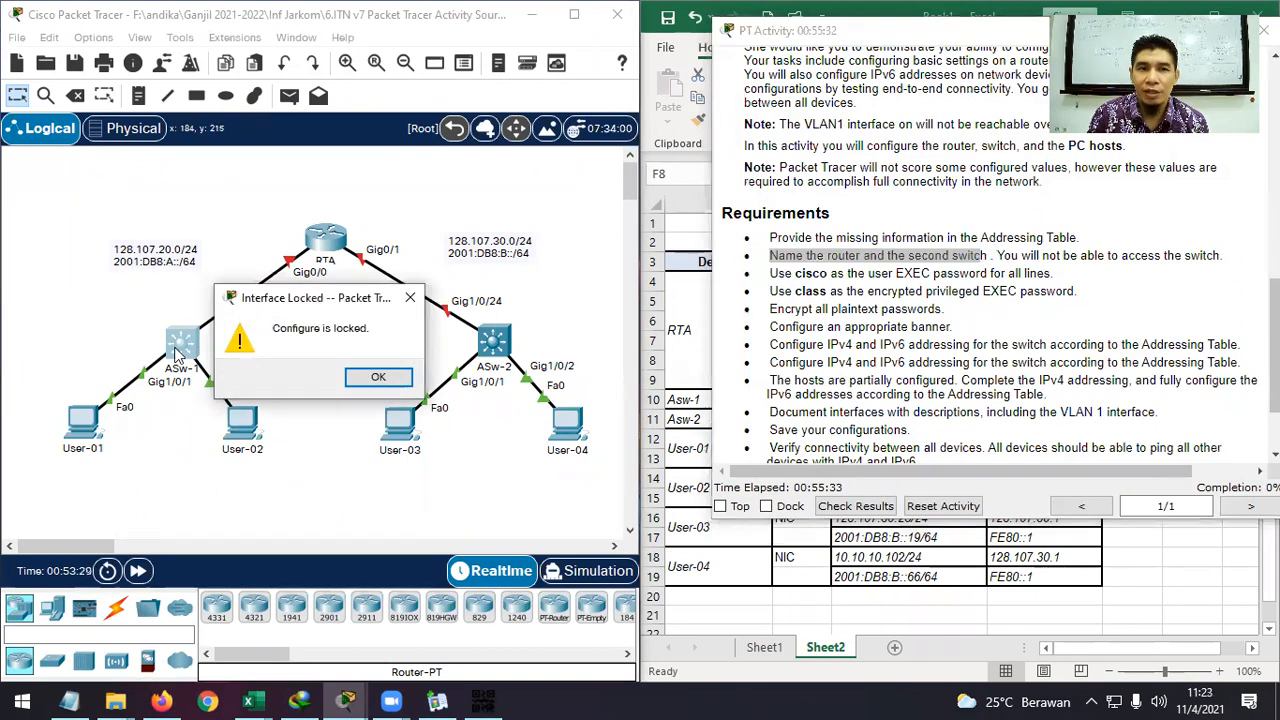
left_click(379, 378)
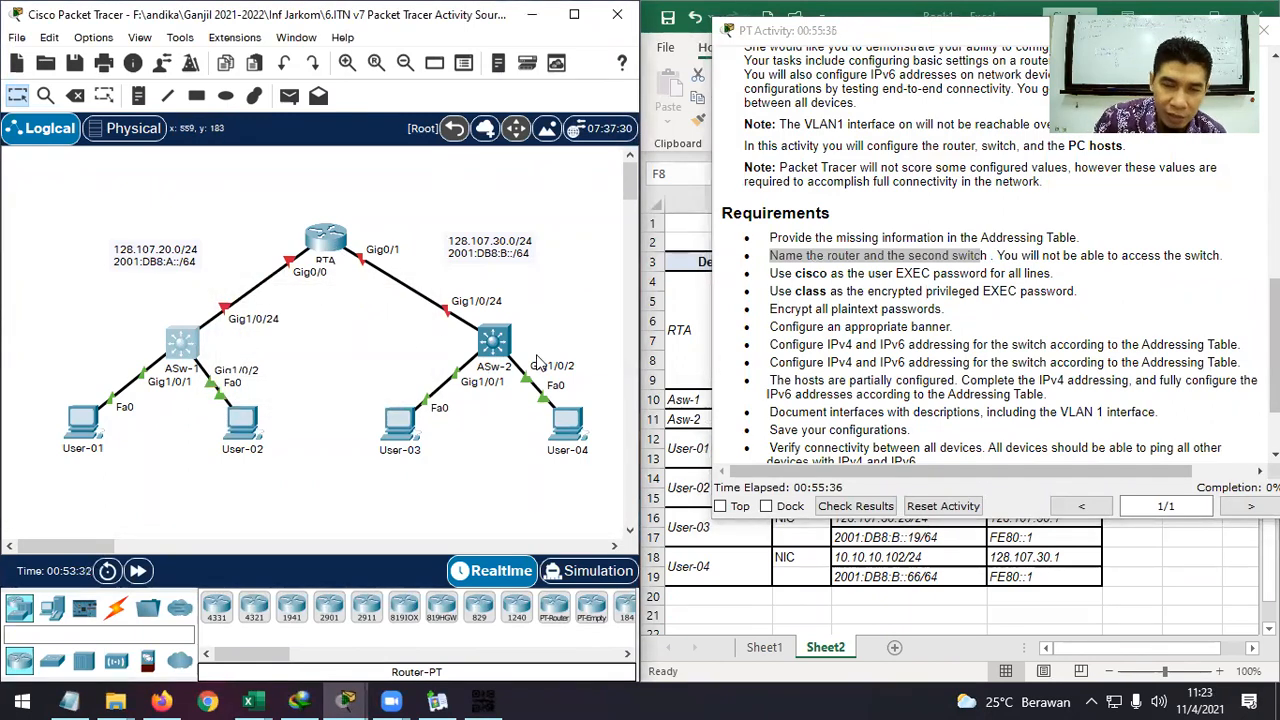
left_click(328, 244)
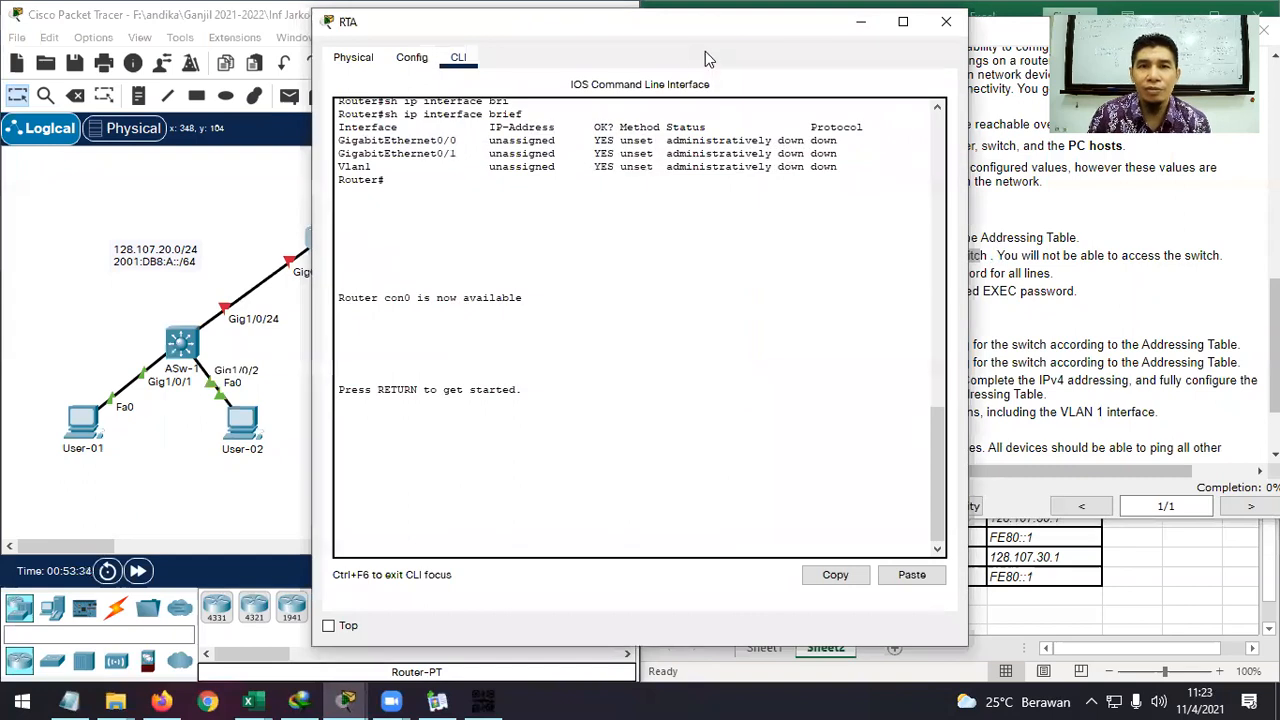
Use en and conf t, set the router's hostname to RTA, then minimize its console.
left_click_drag(688, 26, 415, 19)
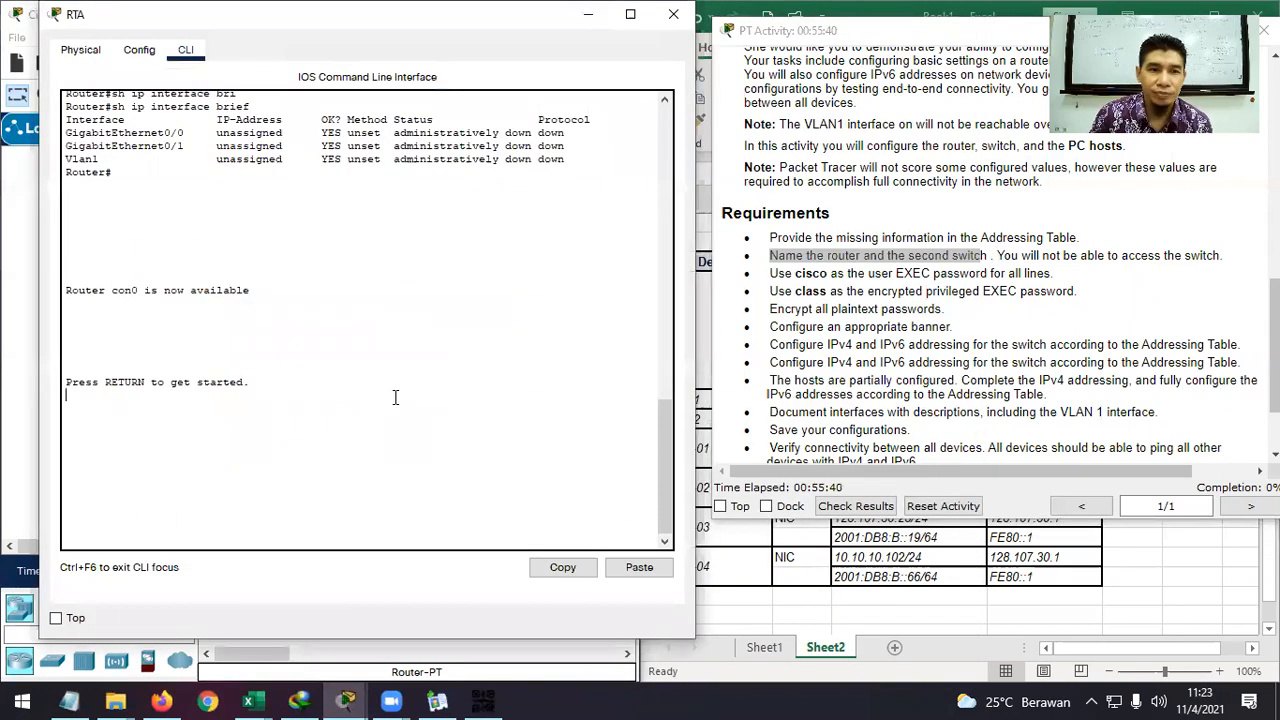
key("Return")
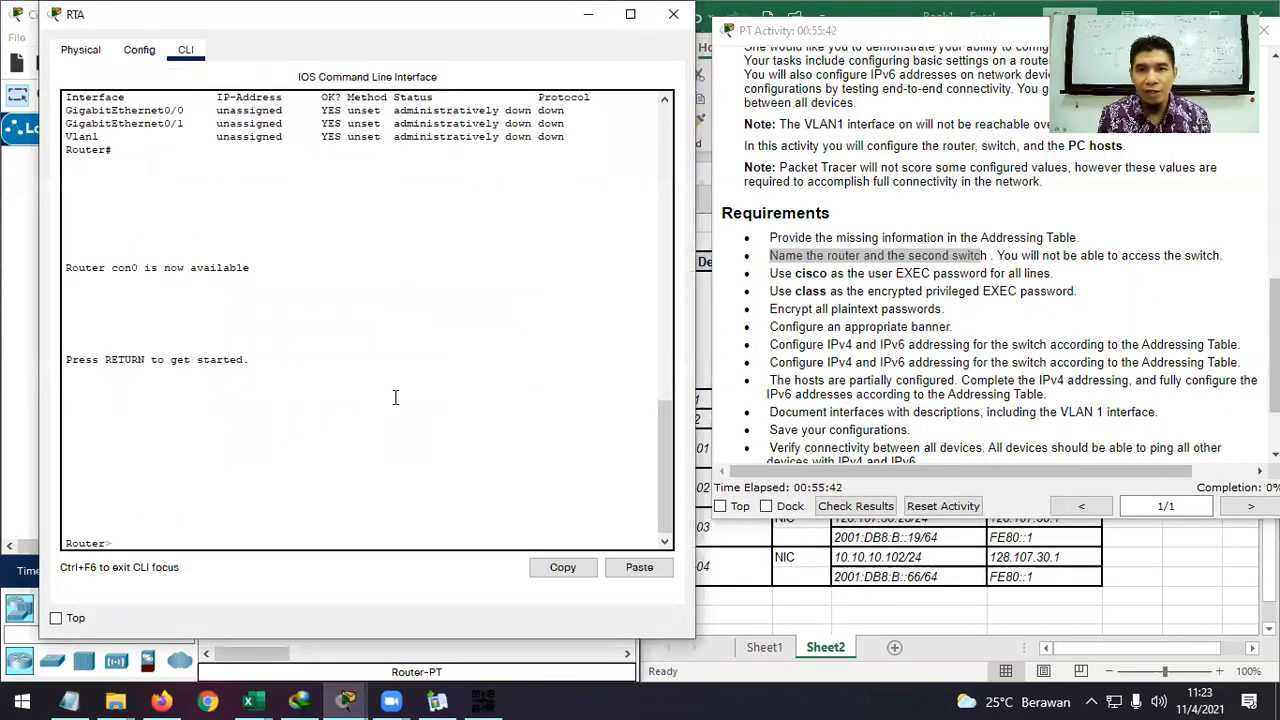
left_click_drag(496, 31, 514, 31)
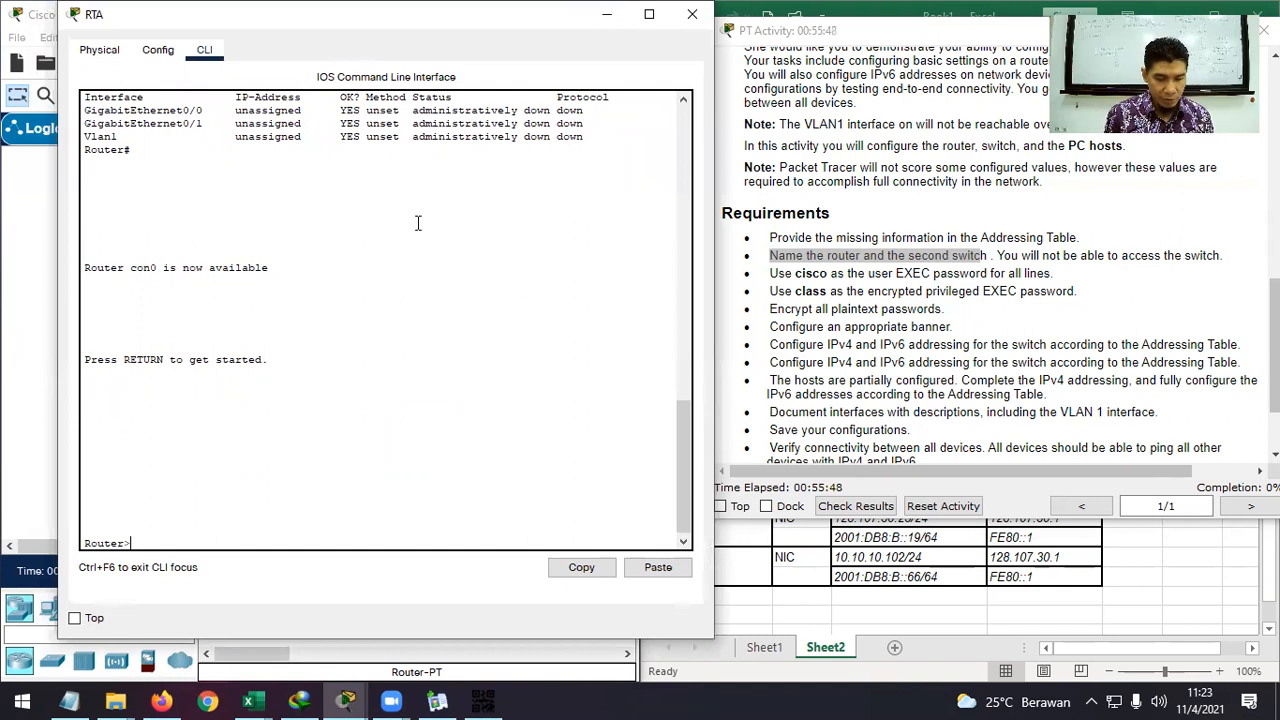
type("en")
key("Return")
type("conf t")
key("Return")
type("hos")
key("Tab")
type("RT")
key("Return")
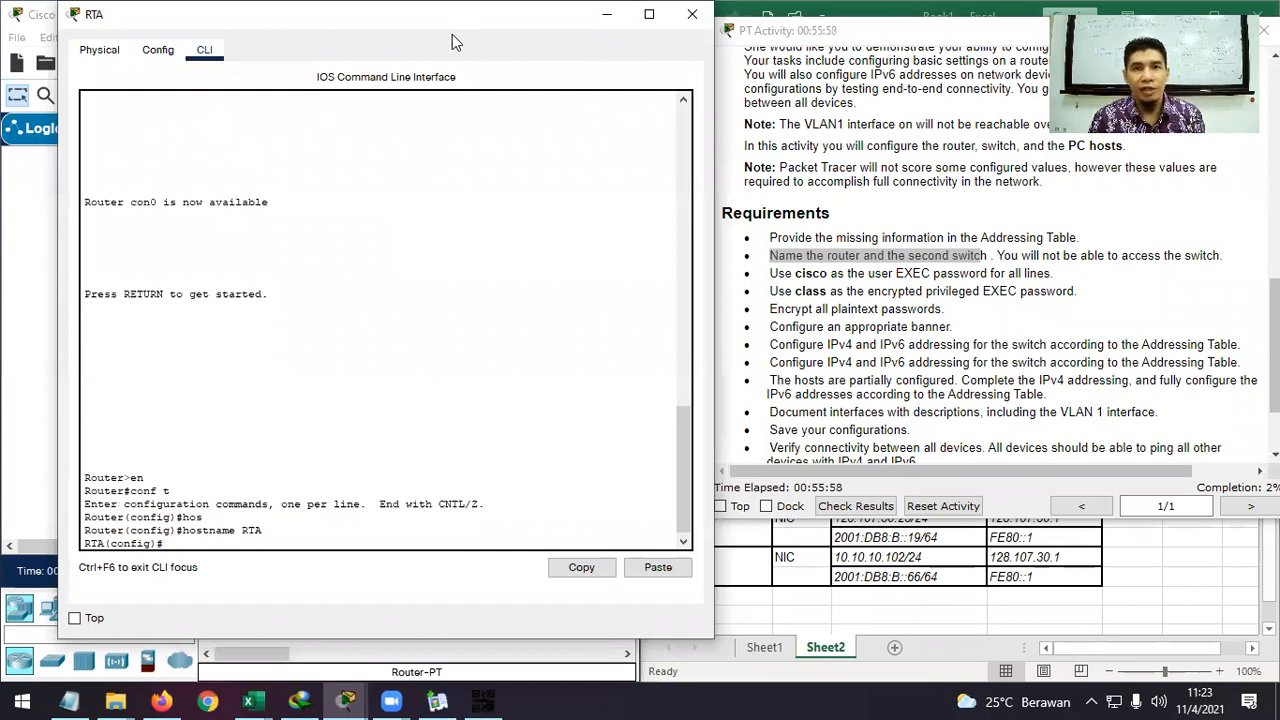
left_click_drag(412, 14, 452, 34)
left_click(636, 39)
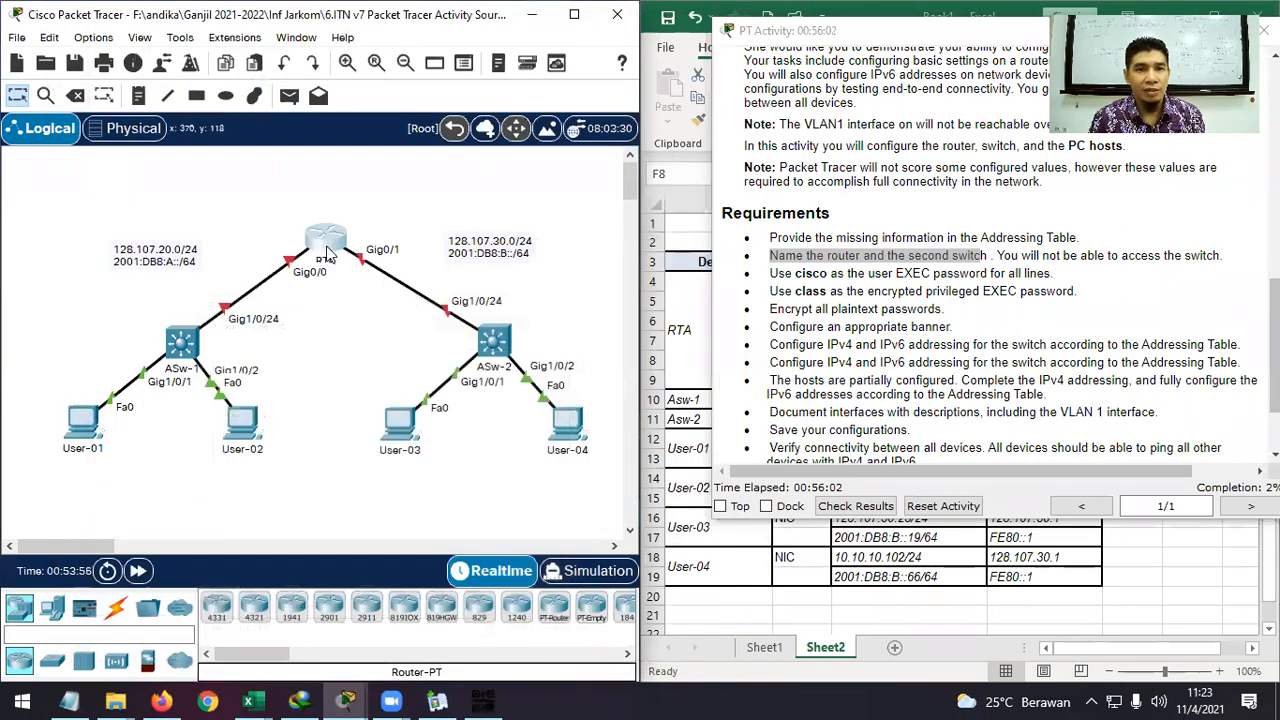
Open the second switch's console and enter global configuration mode with en and conf t.
left_click(503, 343)
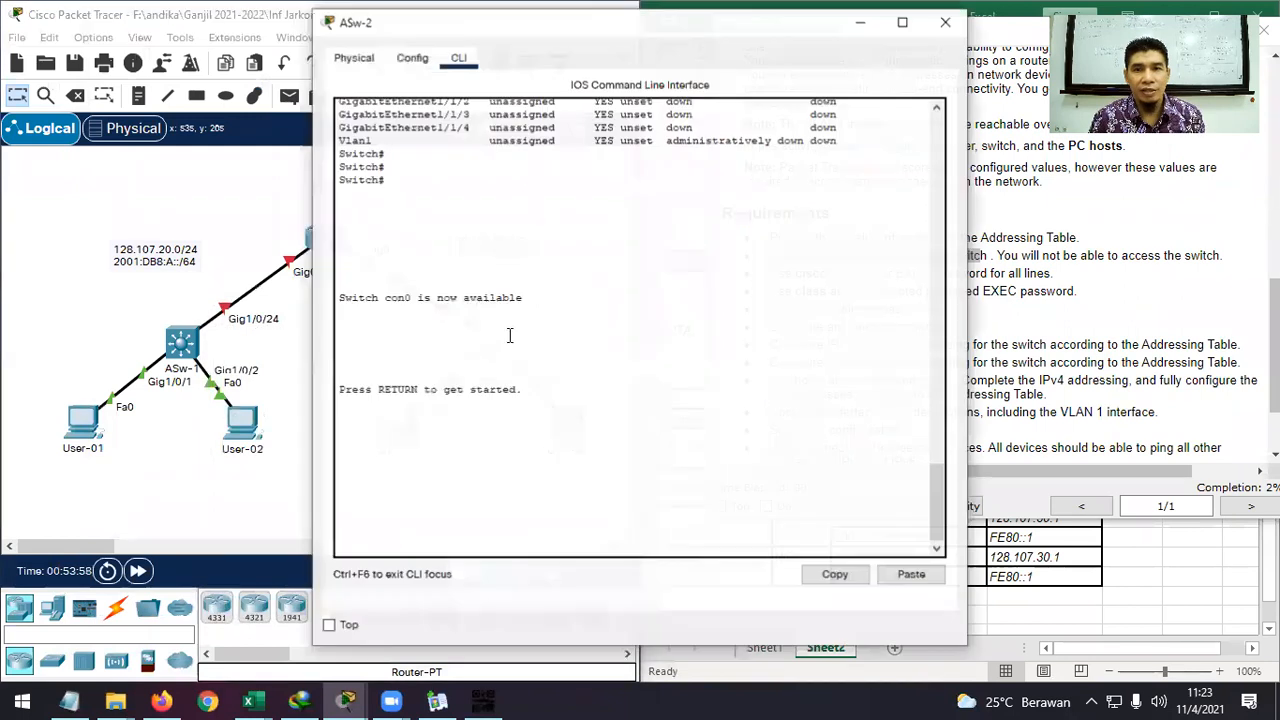
left_click_drag(697, 35, 745, 25)
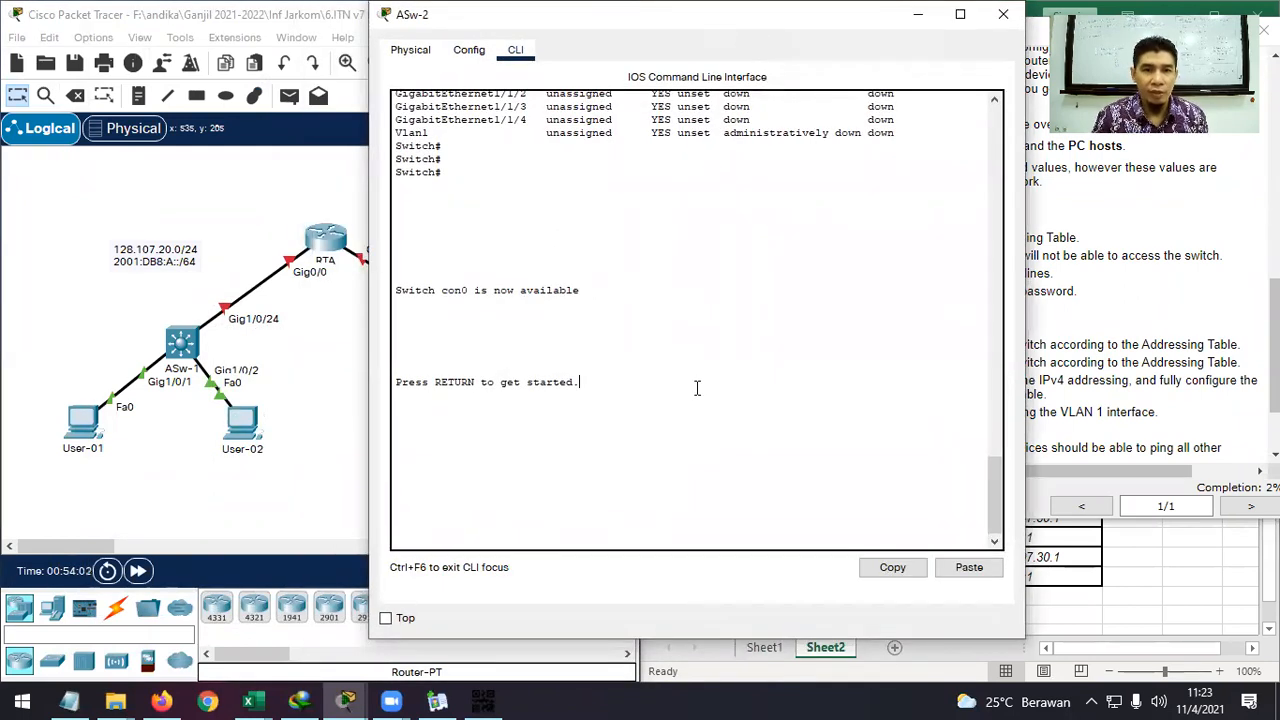
key("Return")
type("en")
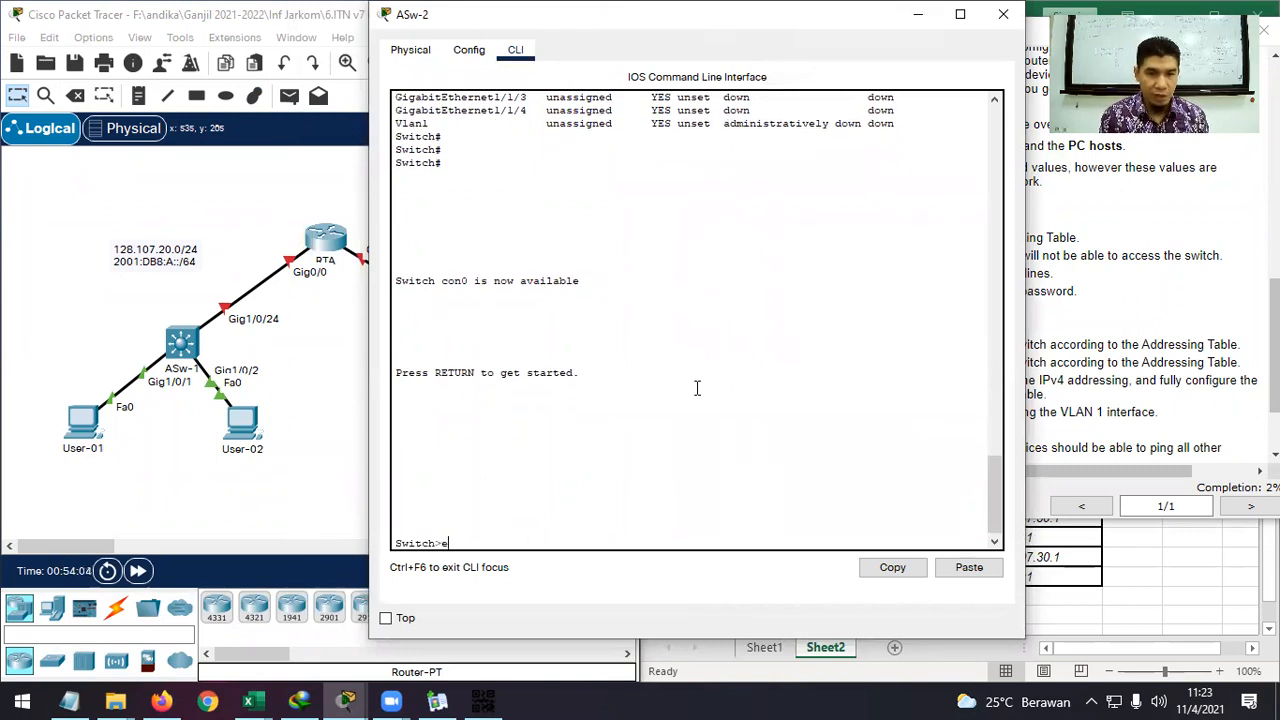
key("Return")
type("conf t")
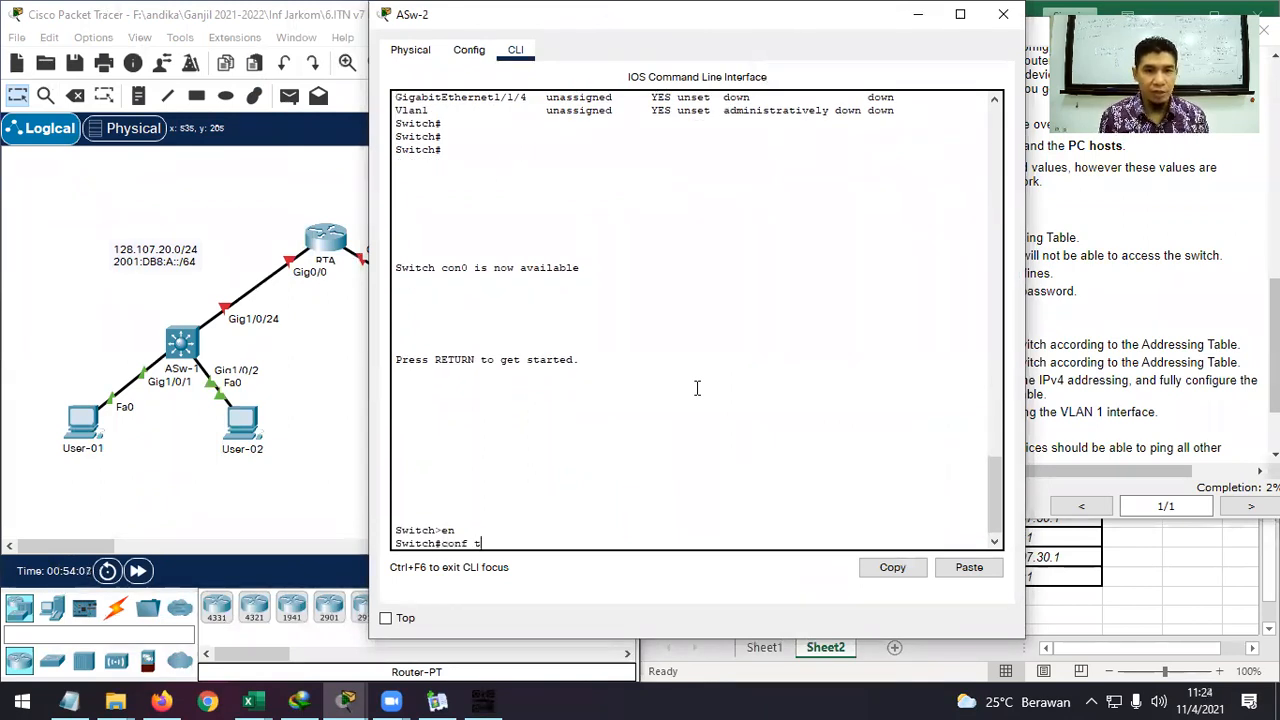
key("Return")
Set the switch hostname to ASw-2, minimize its console, and highlight the user EXEC password requirement.
type("hos")
key("Tab")
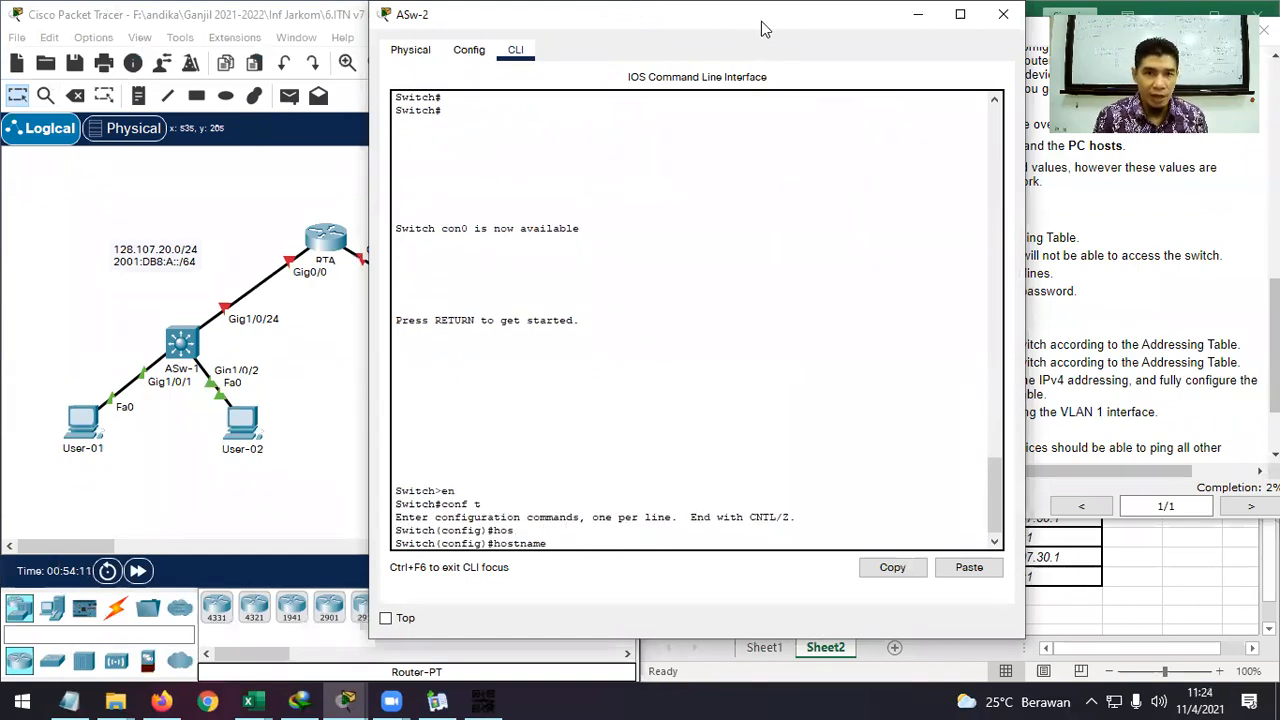
left_click_drag(761, 21, 786, 39)
type("ASw-2")
key("Return")
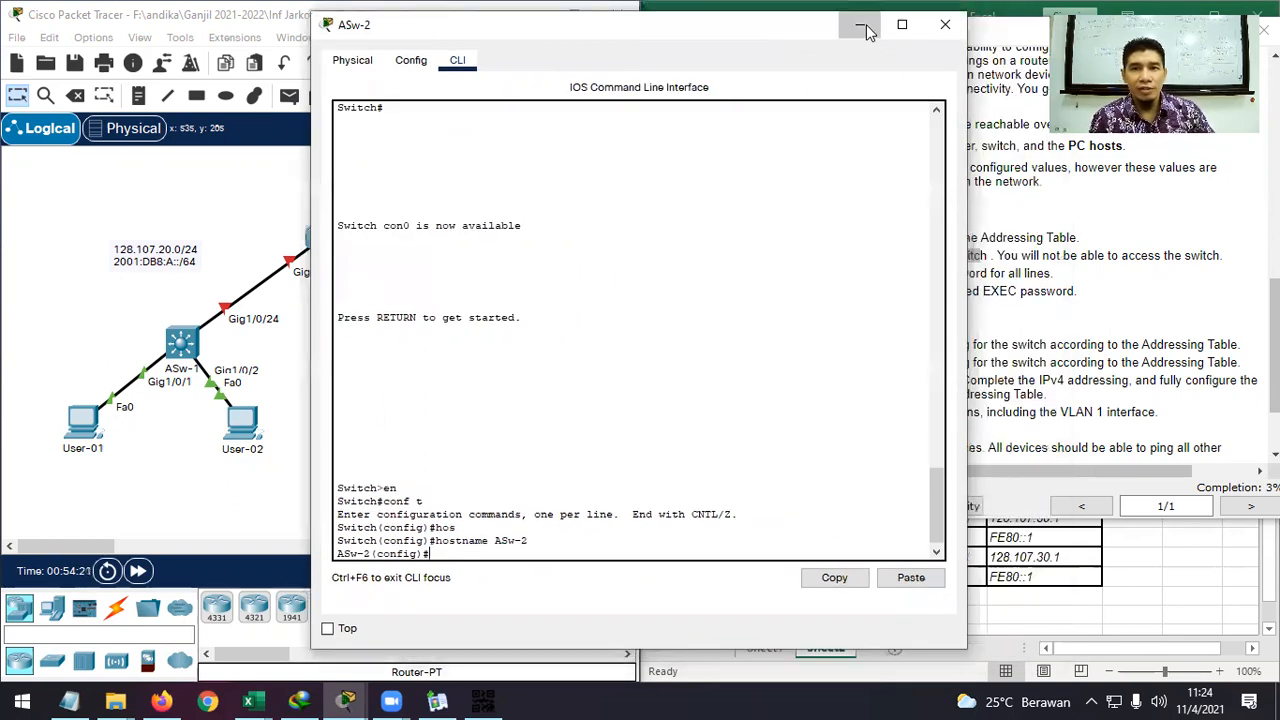
left_click(858, 23)
left_click_drag(1060, 278, 770, 271)
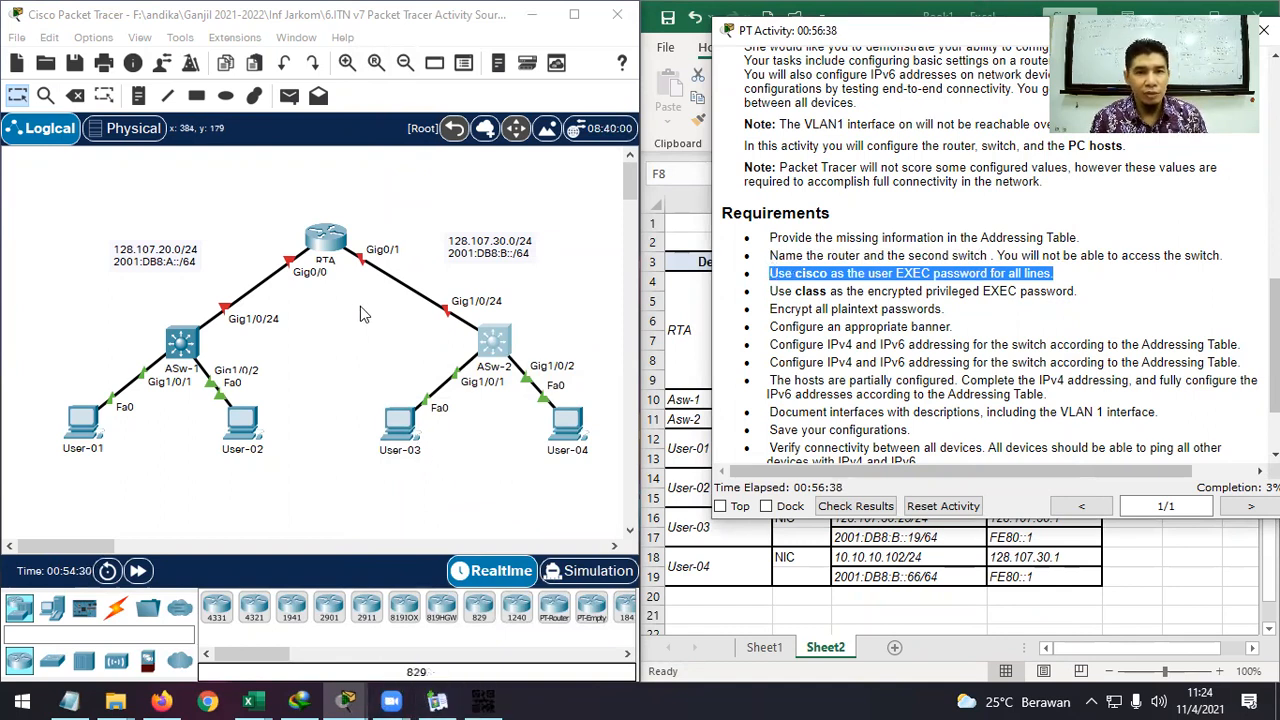
On RTA, exit configuration mode and display the running configuration with sh ru.
left_click(326, 240)
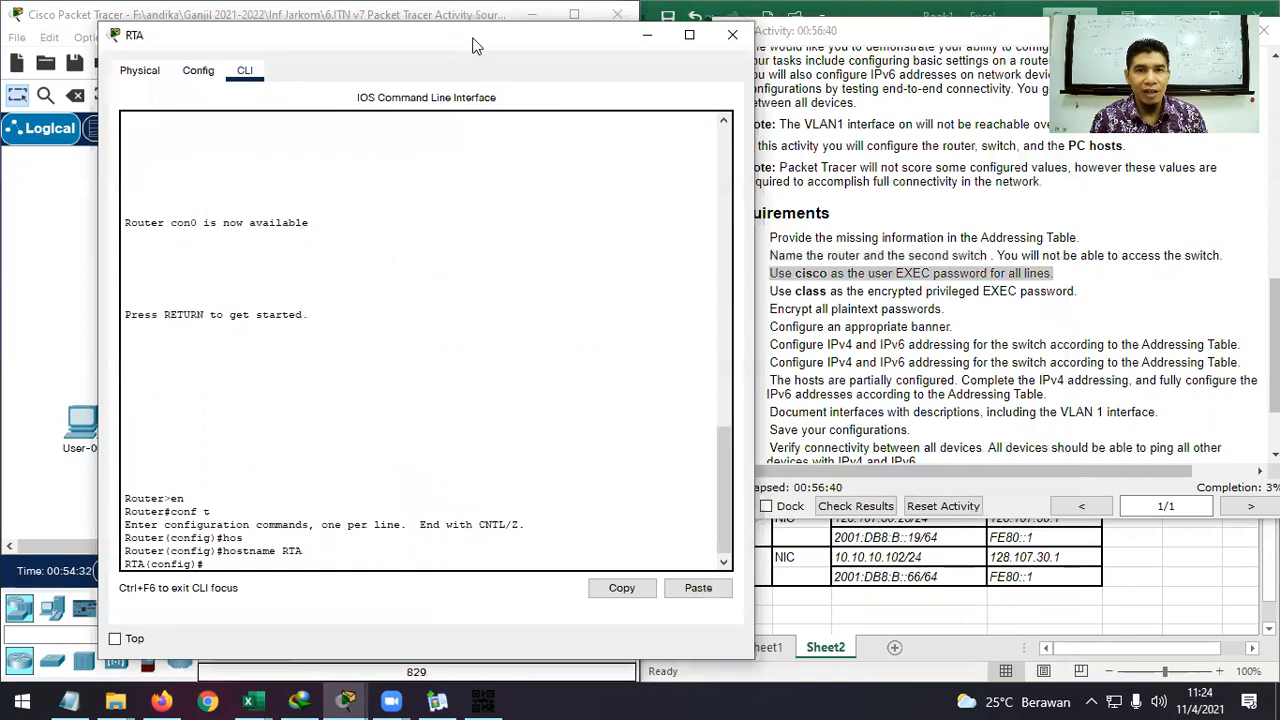
left_click_drag(475, 45, 492, 25)
type("exit")
key("Return")
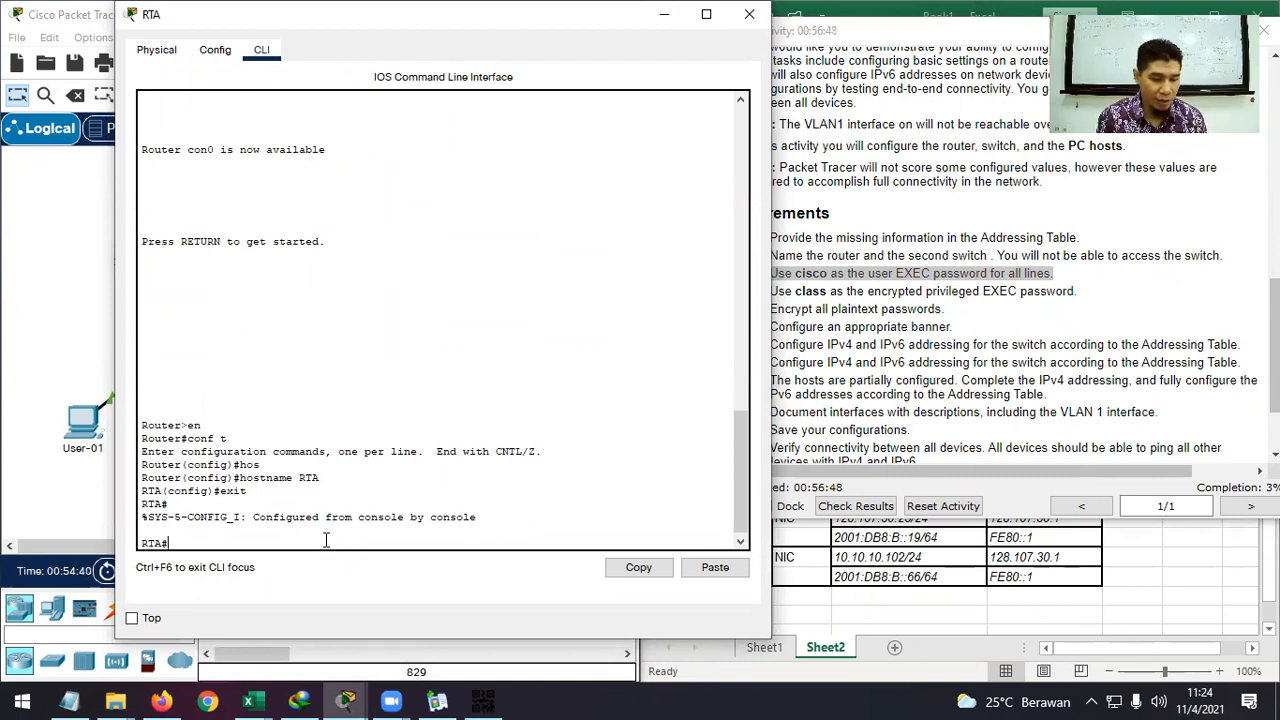
type("sh ")
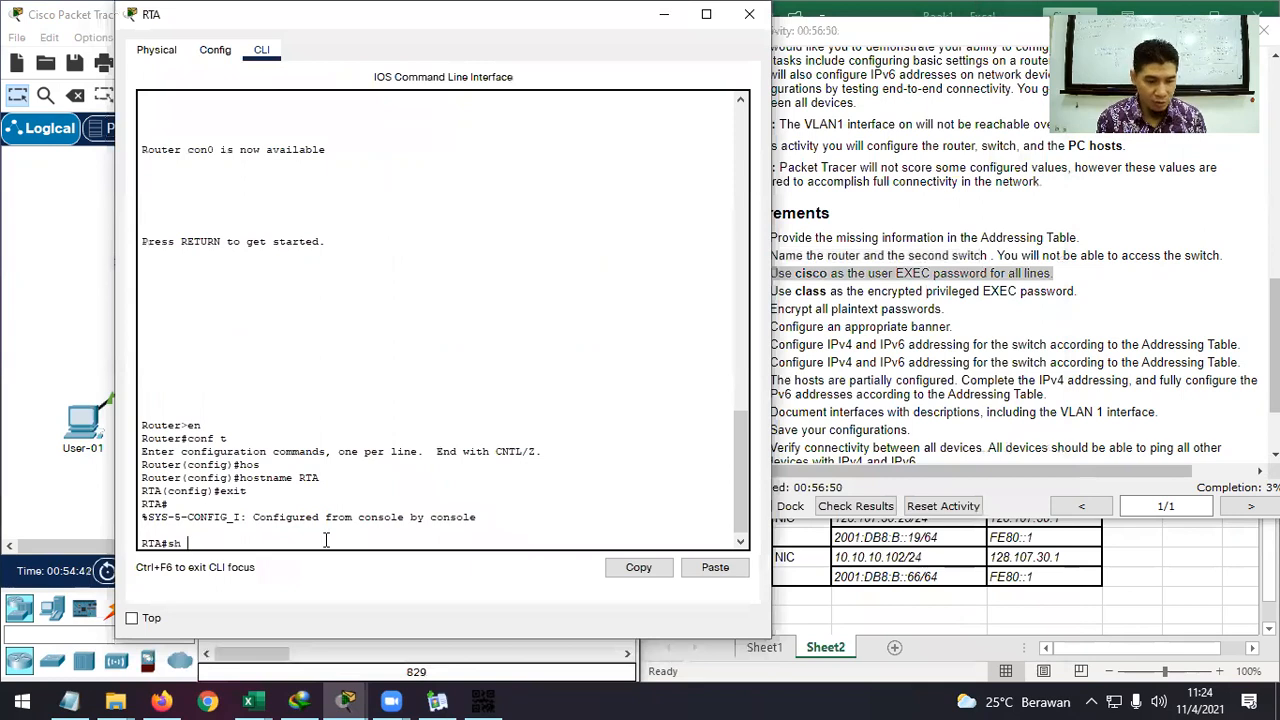
type("ru")
key("Tab")
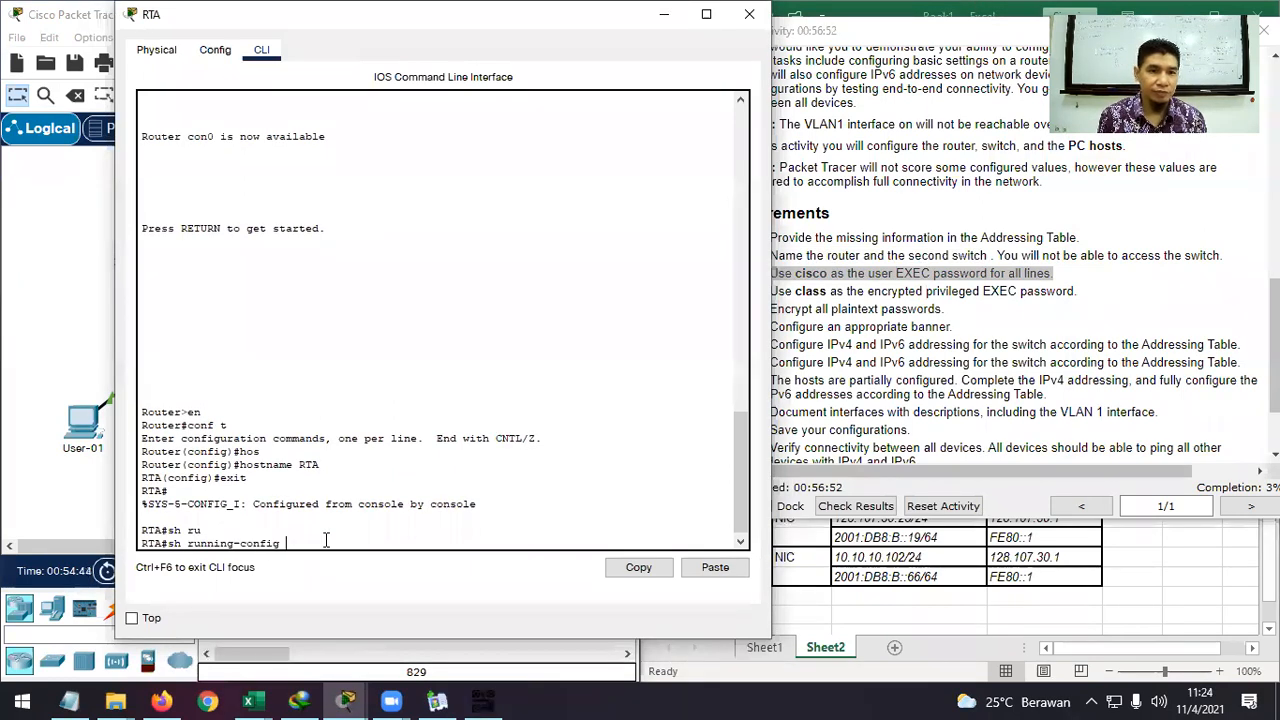
key("Return")
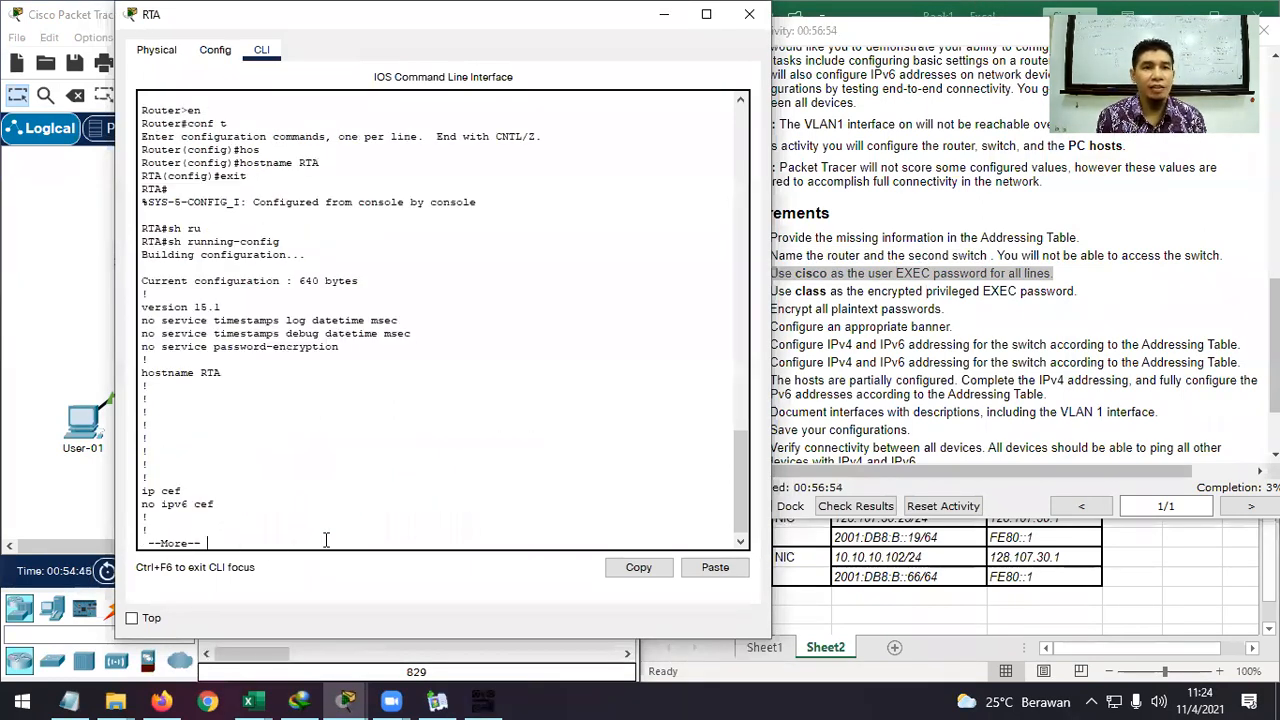
Page through the output, marking hostname RTA and the con 0, aux 0, vty 0 4 and vty 5 15 lines.
left_click_drag(221, 373, 207, 374)
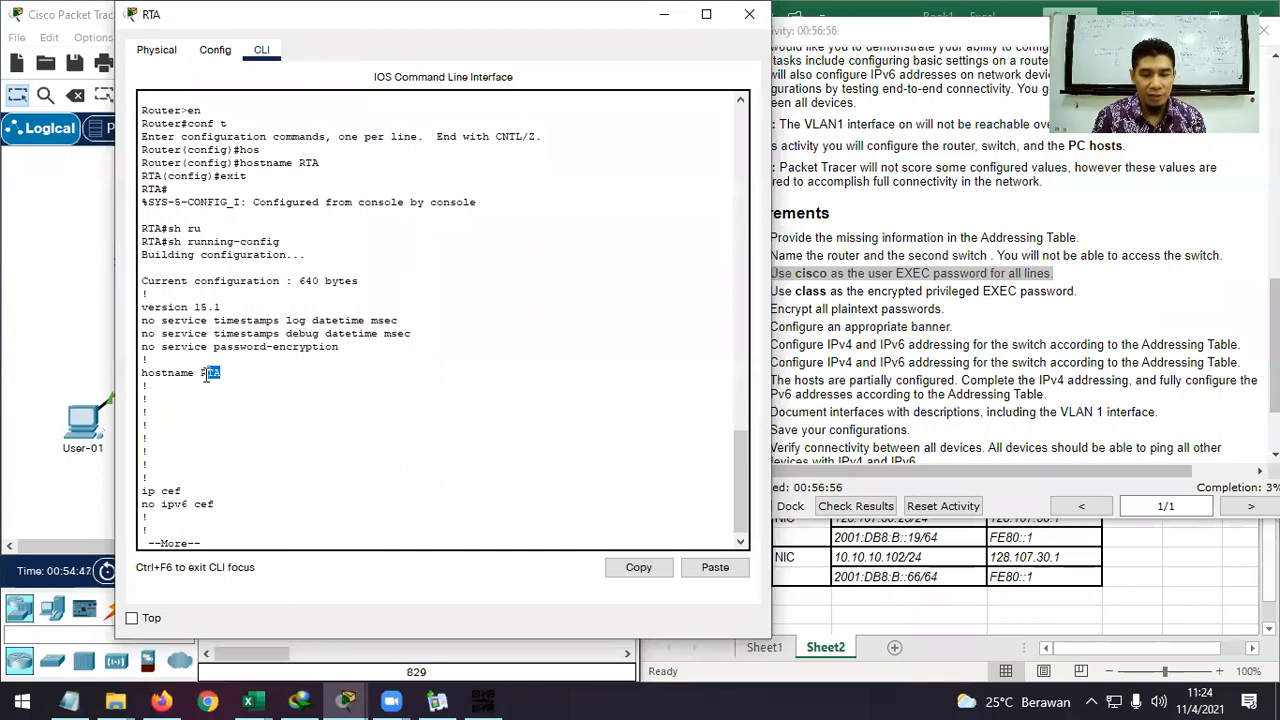
key("space")
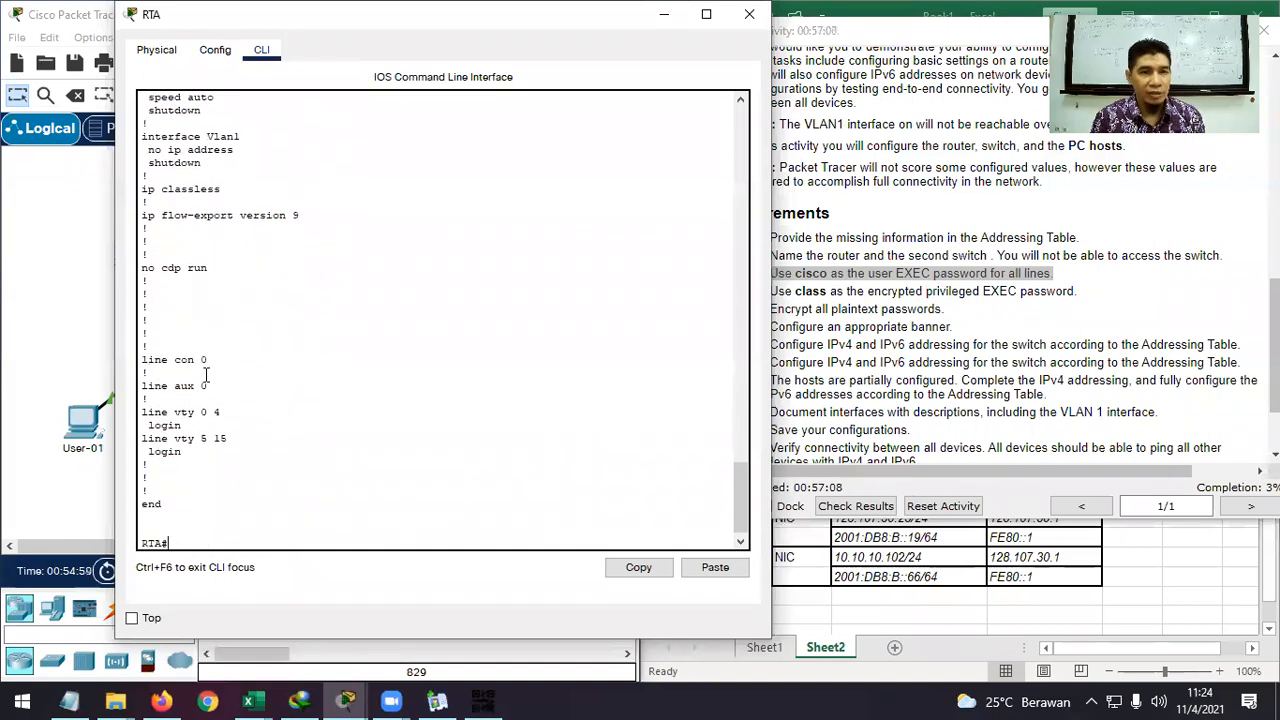
left_click_drag(209, 359, 140, 360)
left_click(213, 386)
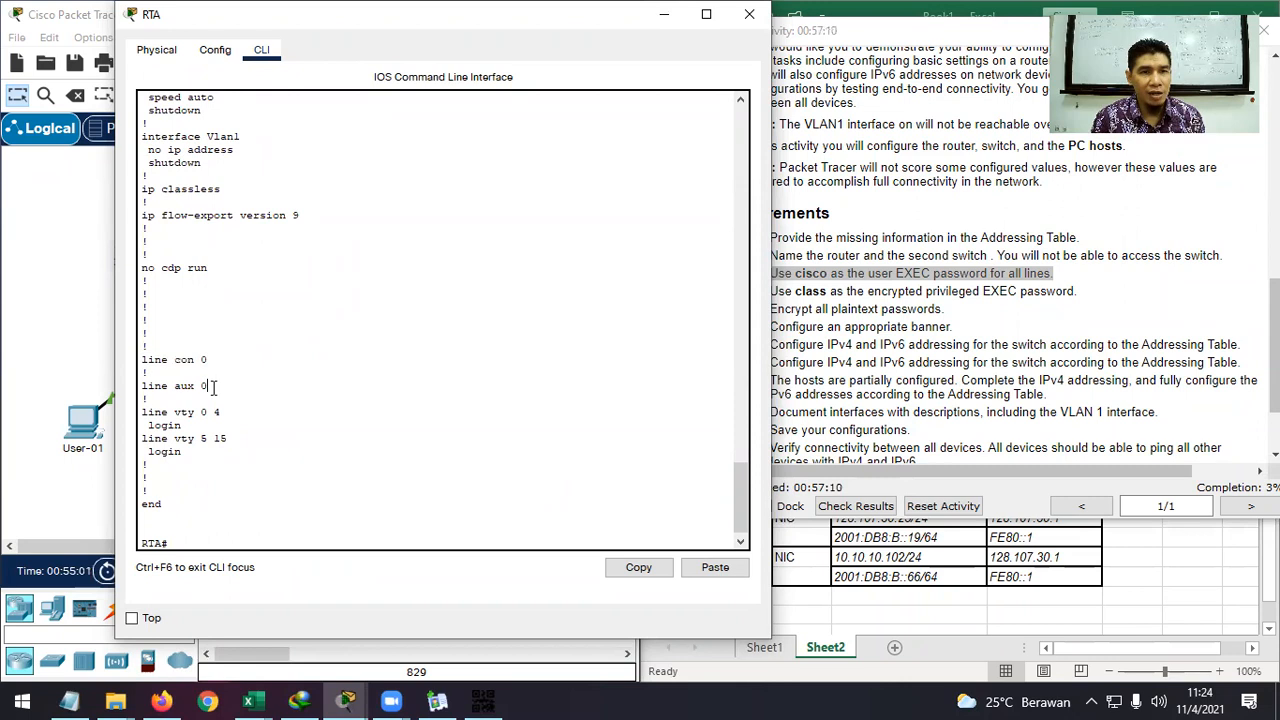
left_click_drag(213, 386, 140, 386)
left_click_drag(222, 412, 147, 413)
left_click(147, 413)
left_click_drag(228, 438, 143, 438)
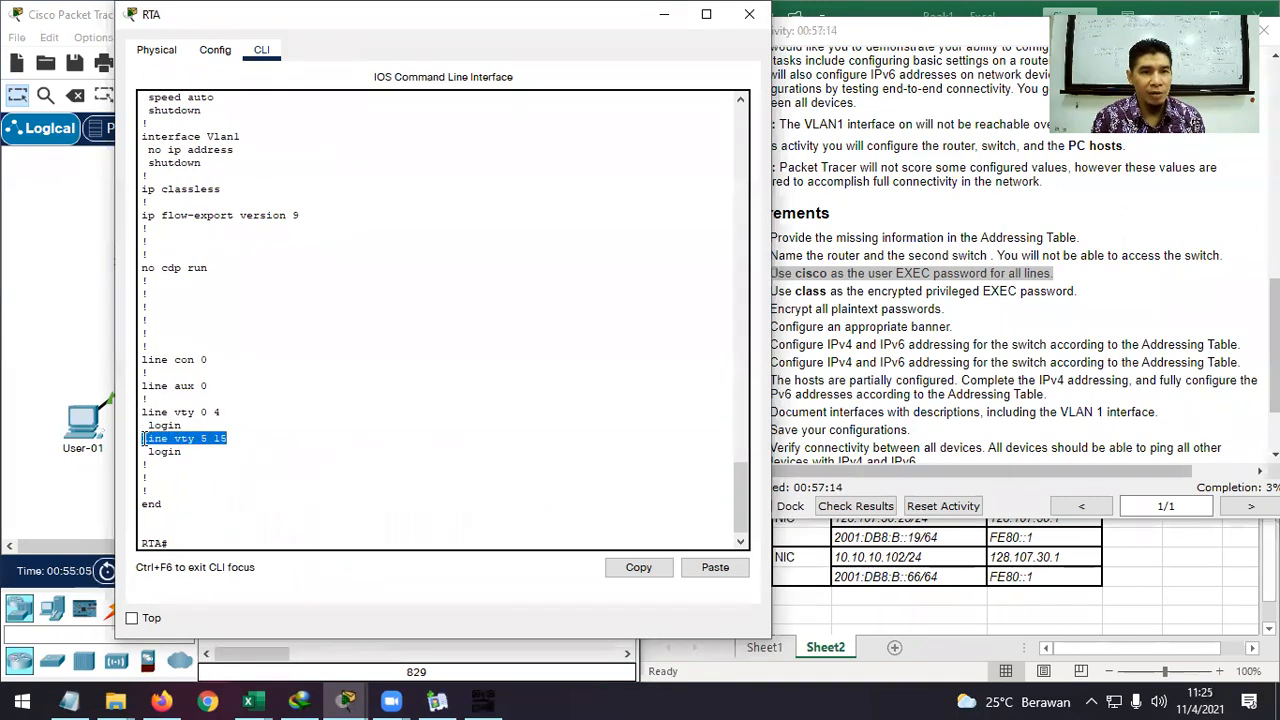
left_click(200, 538)
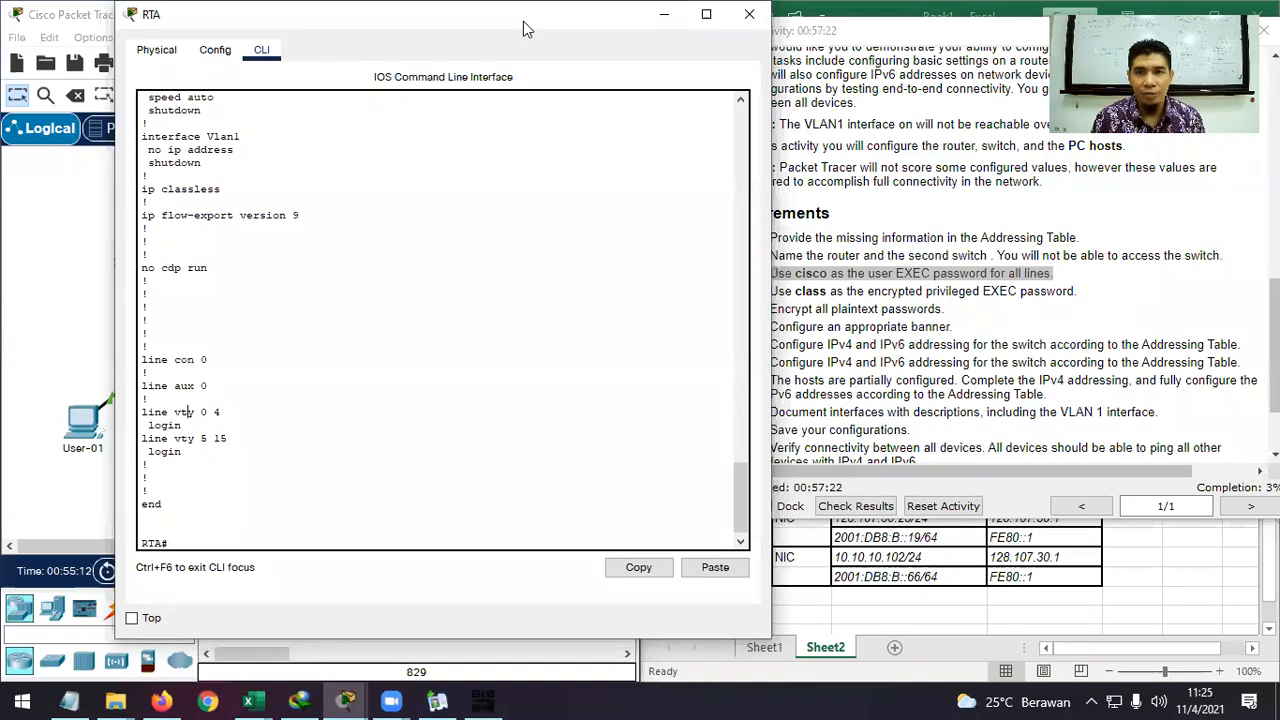
left_click_drag(523, 21, 499, 22)
type("conf t")
key("Return")
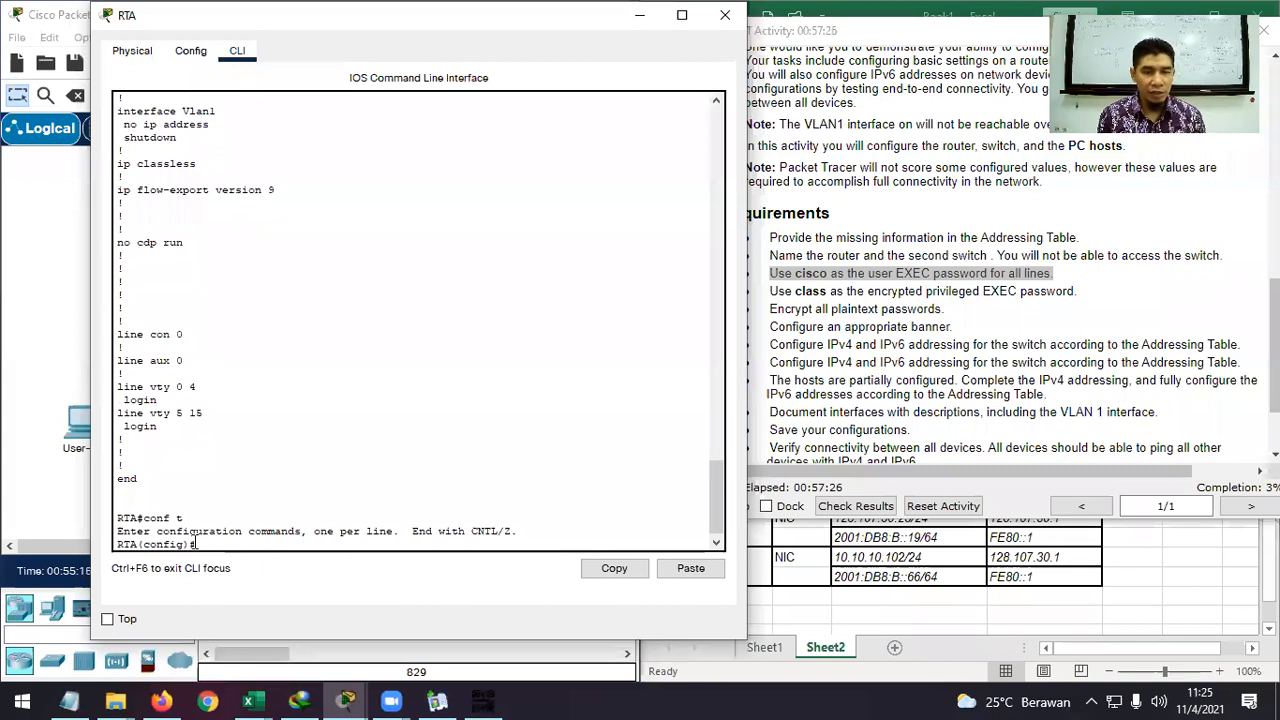
type("line co")
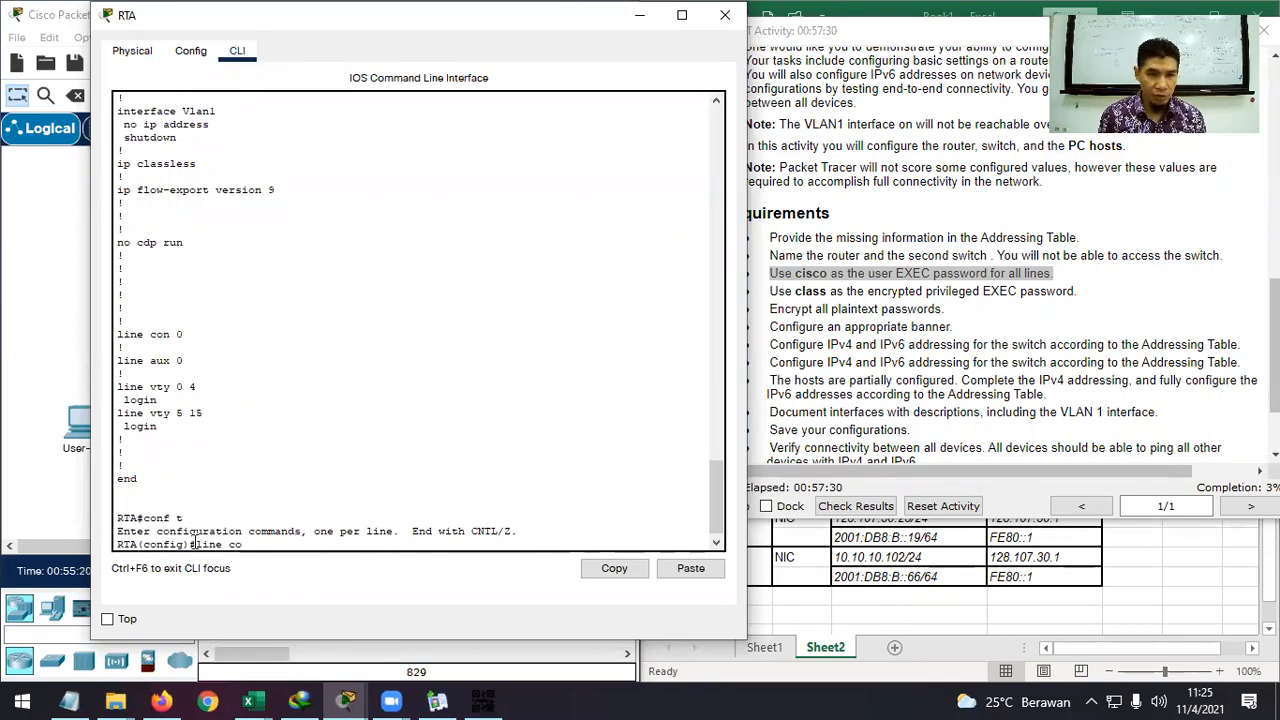
key("Tab")
type("0")
key("Return")
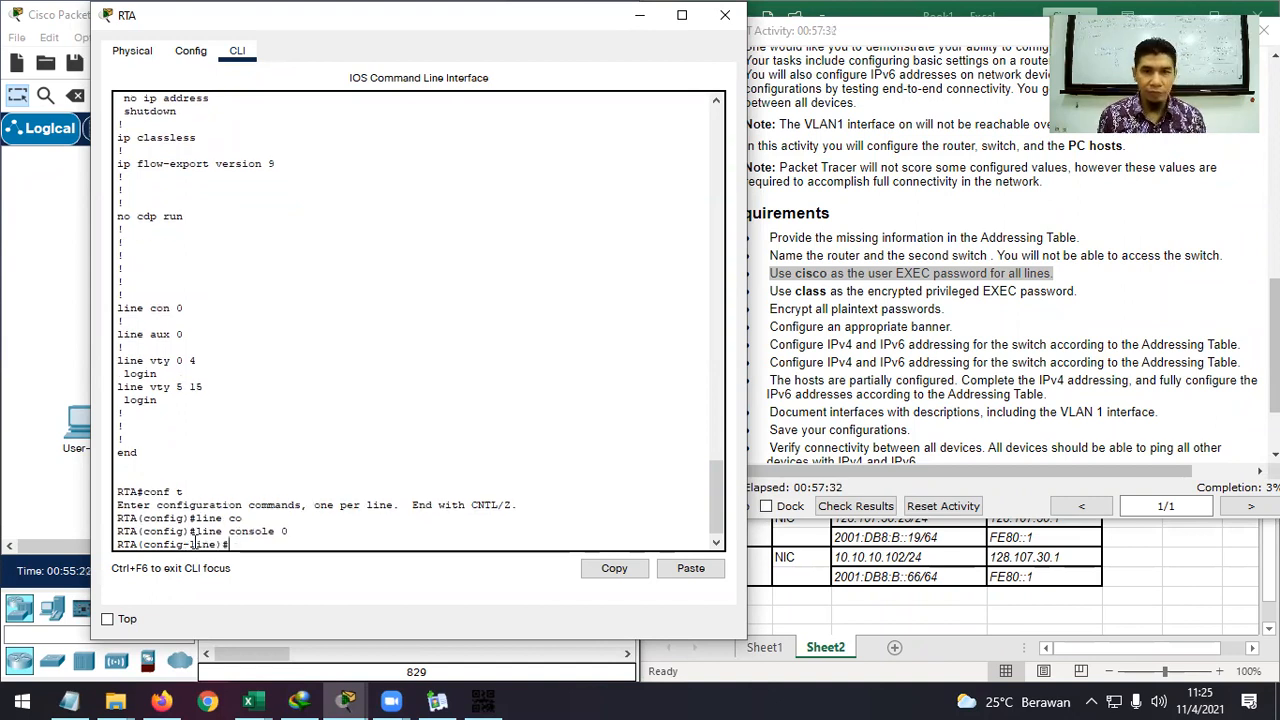
type("pas")
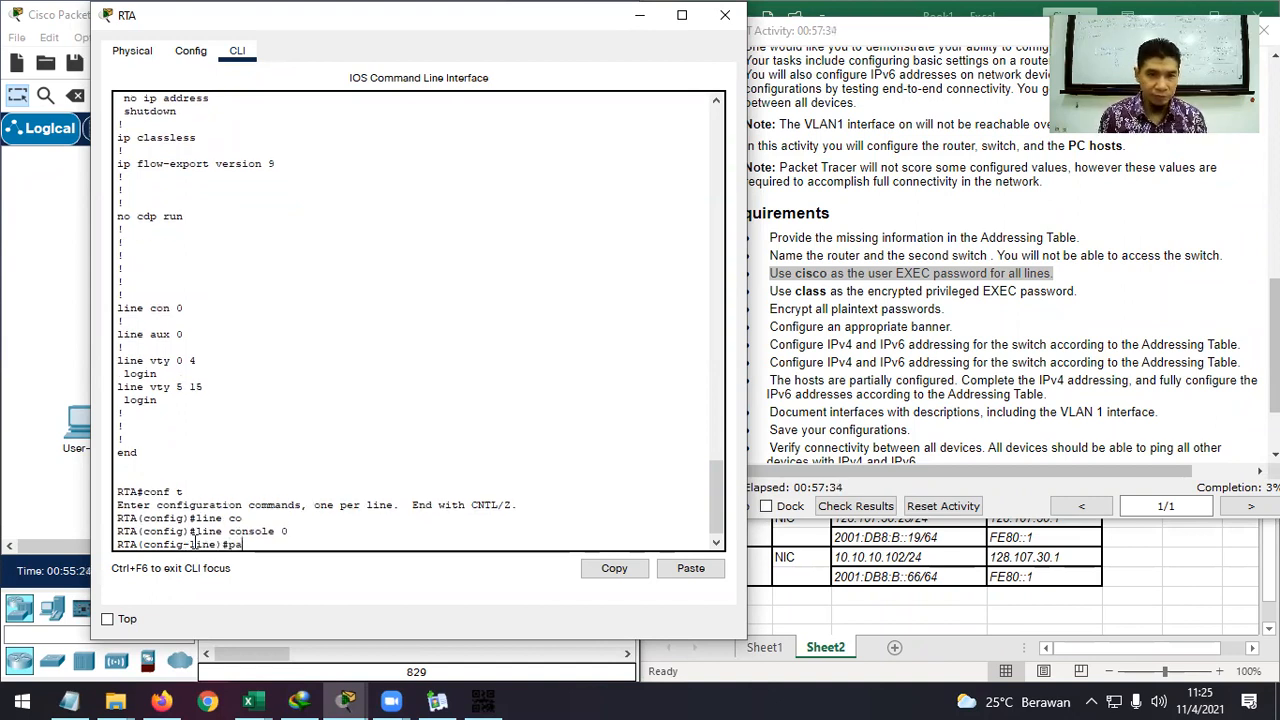
key("Tab")
type("cisco")
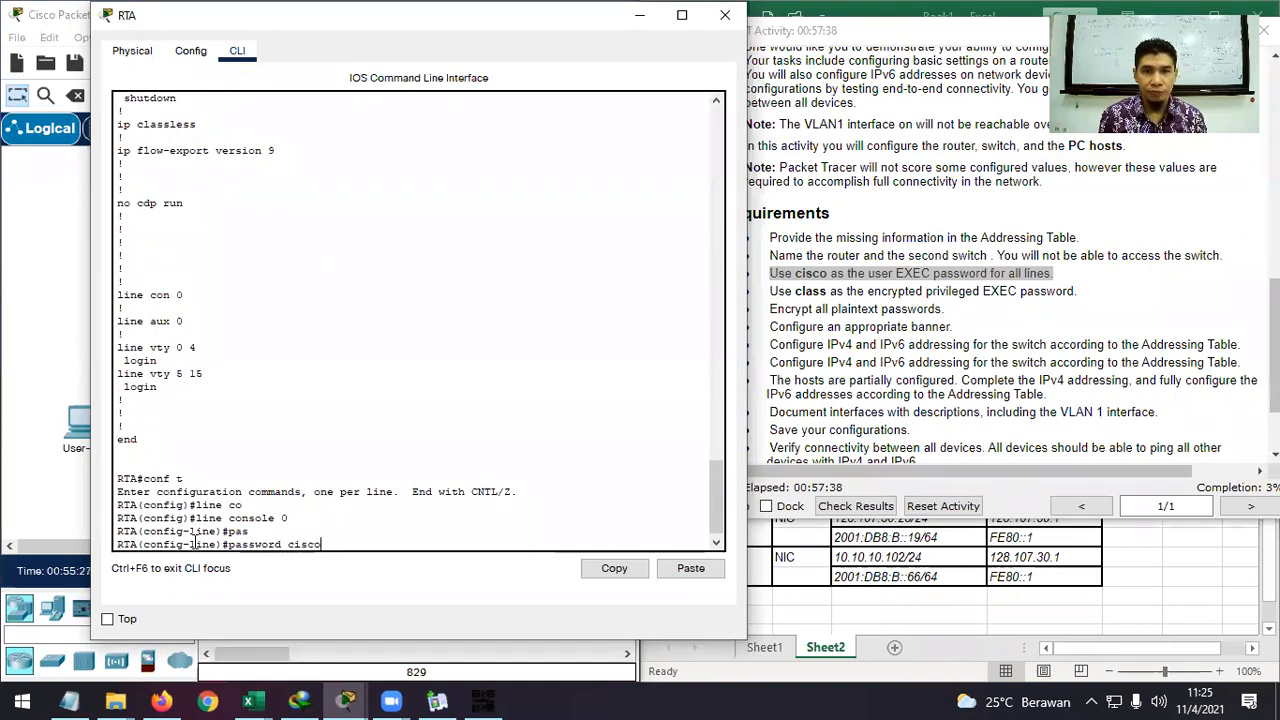
key("Return")
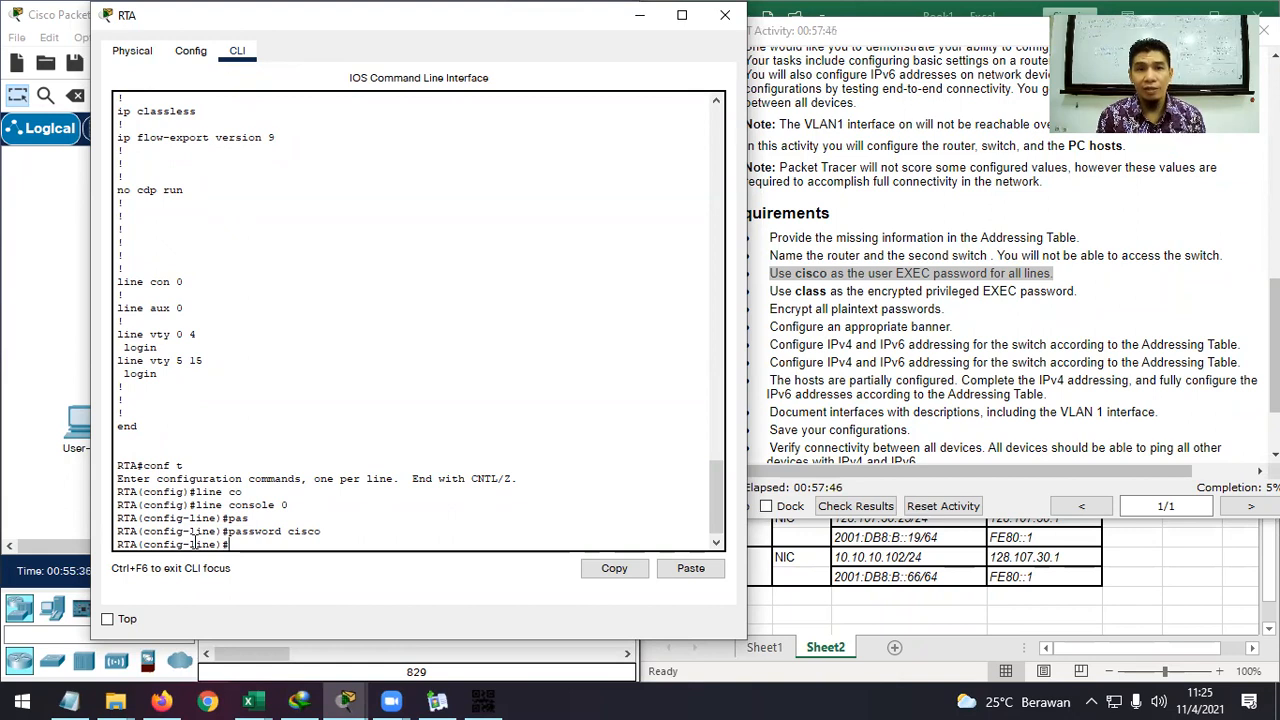
type("login")
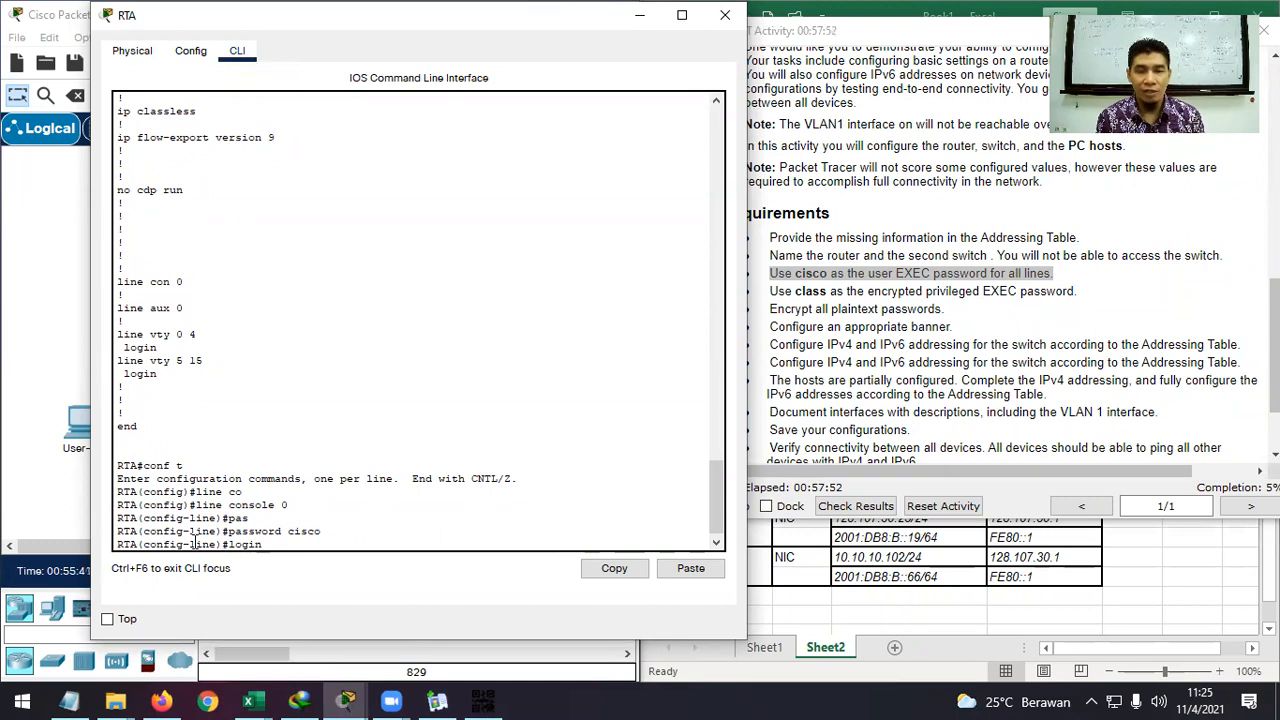
key("Return")
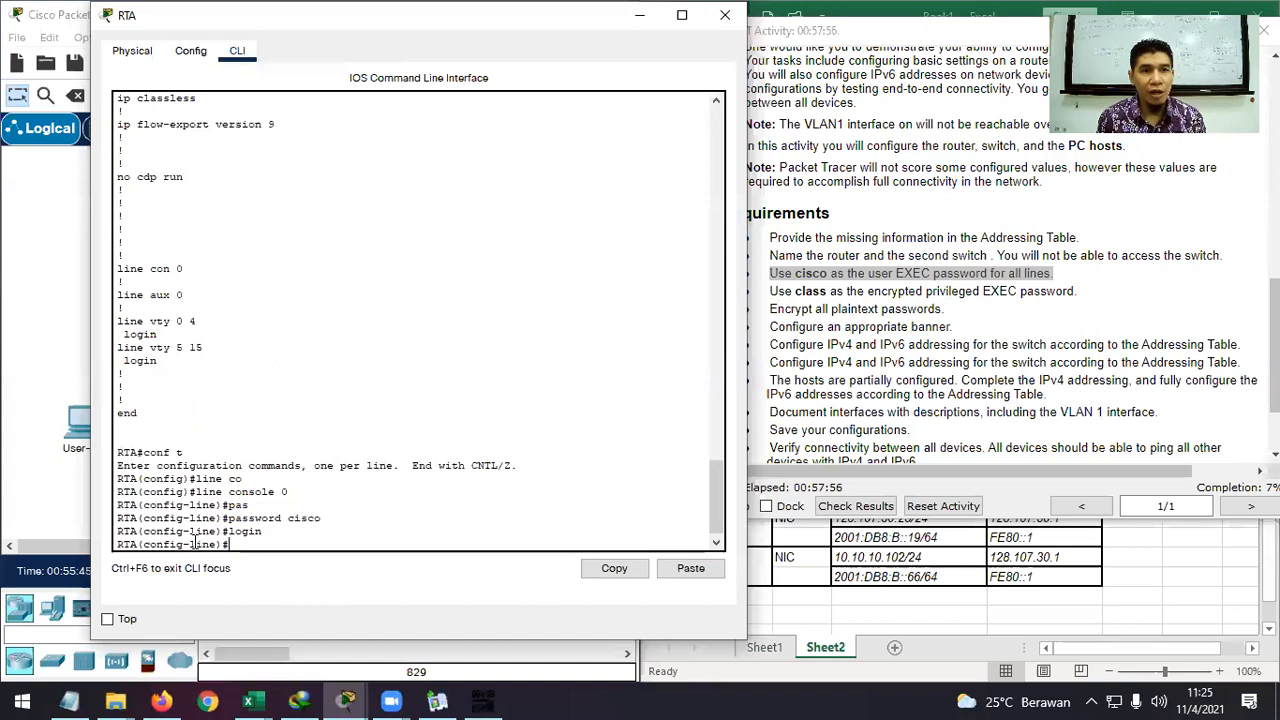
type("exit")
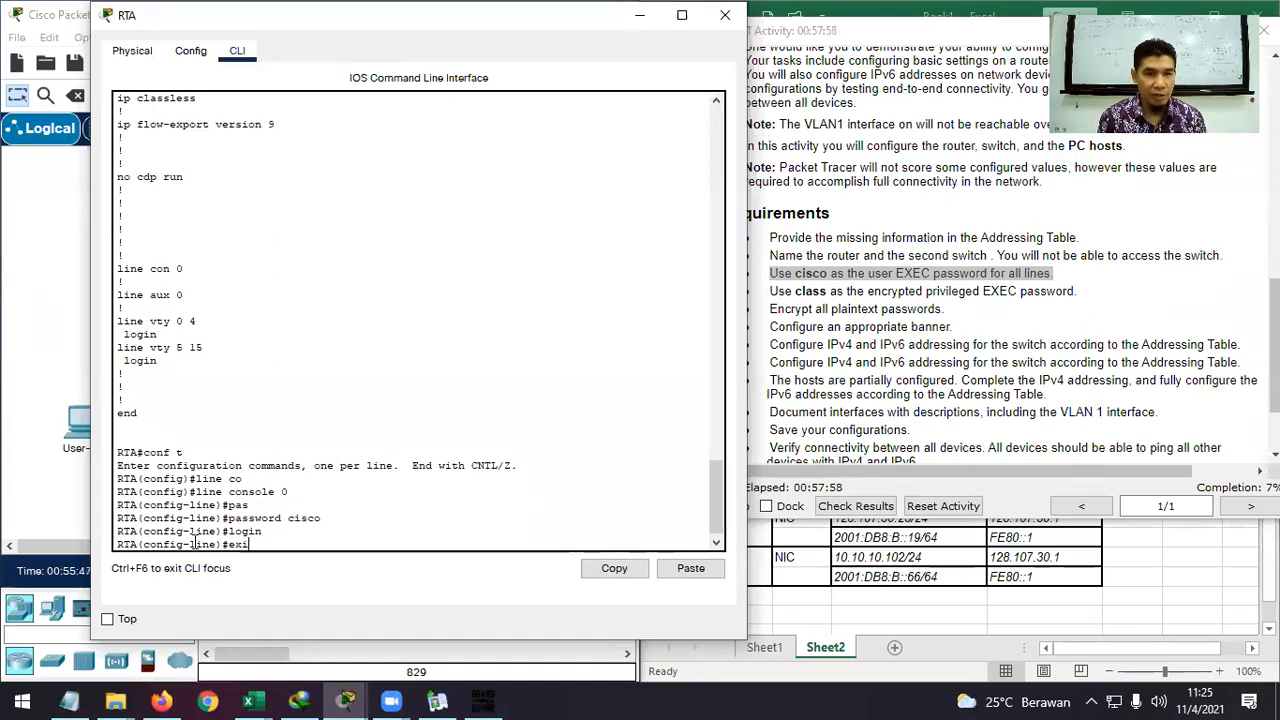
key("Return")
type("line ")
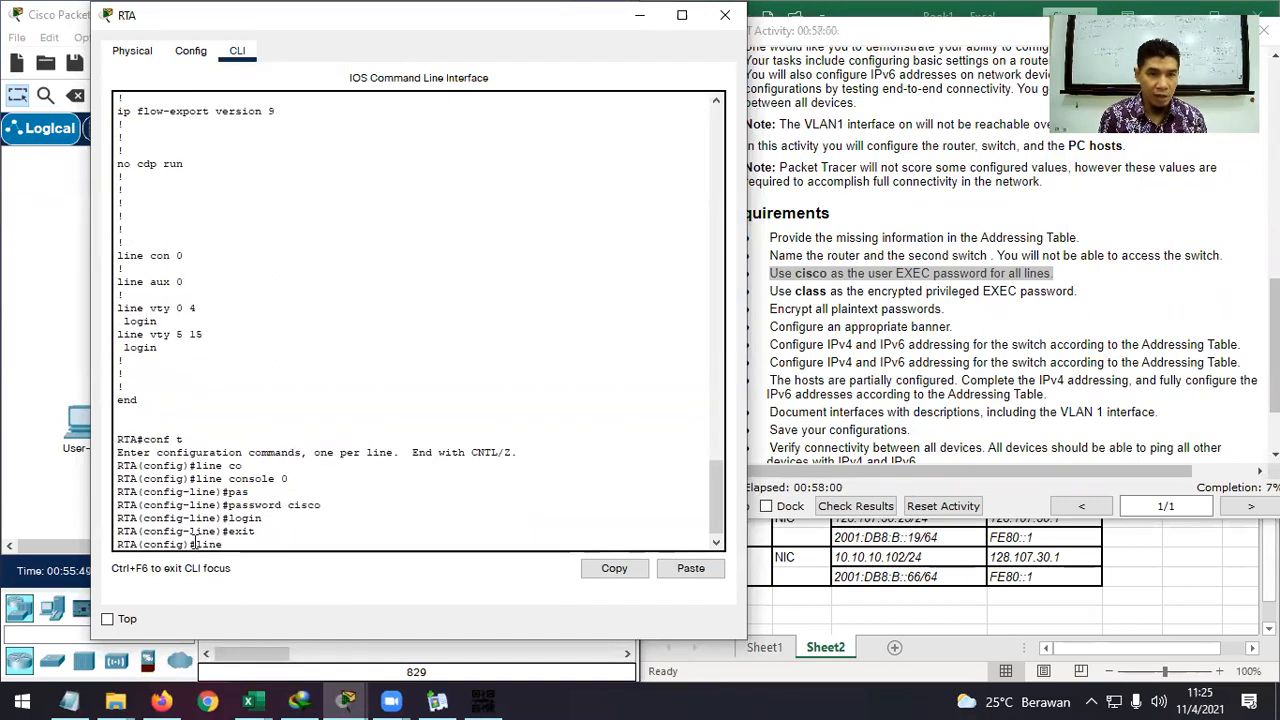
type("a")
key("Tab")
type("0")
key("Return")
type("pas")
key("Tab")
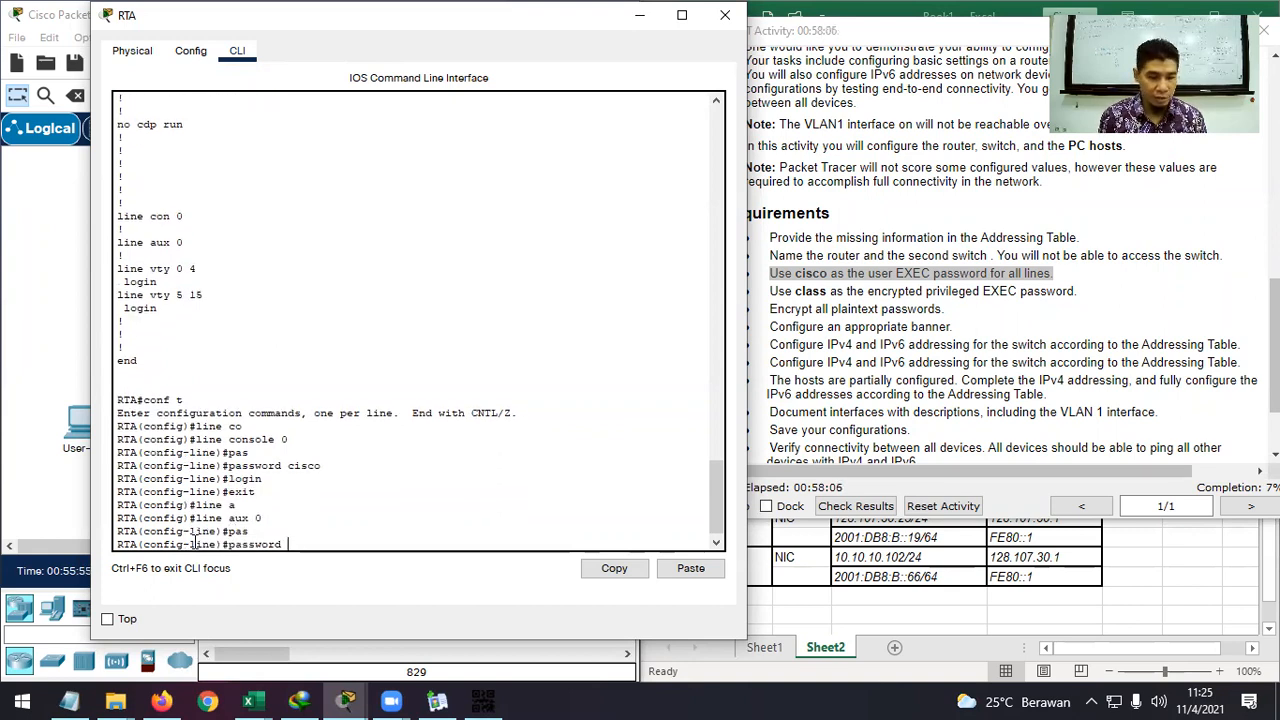
type("cisco")
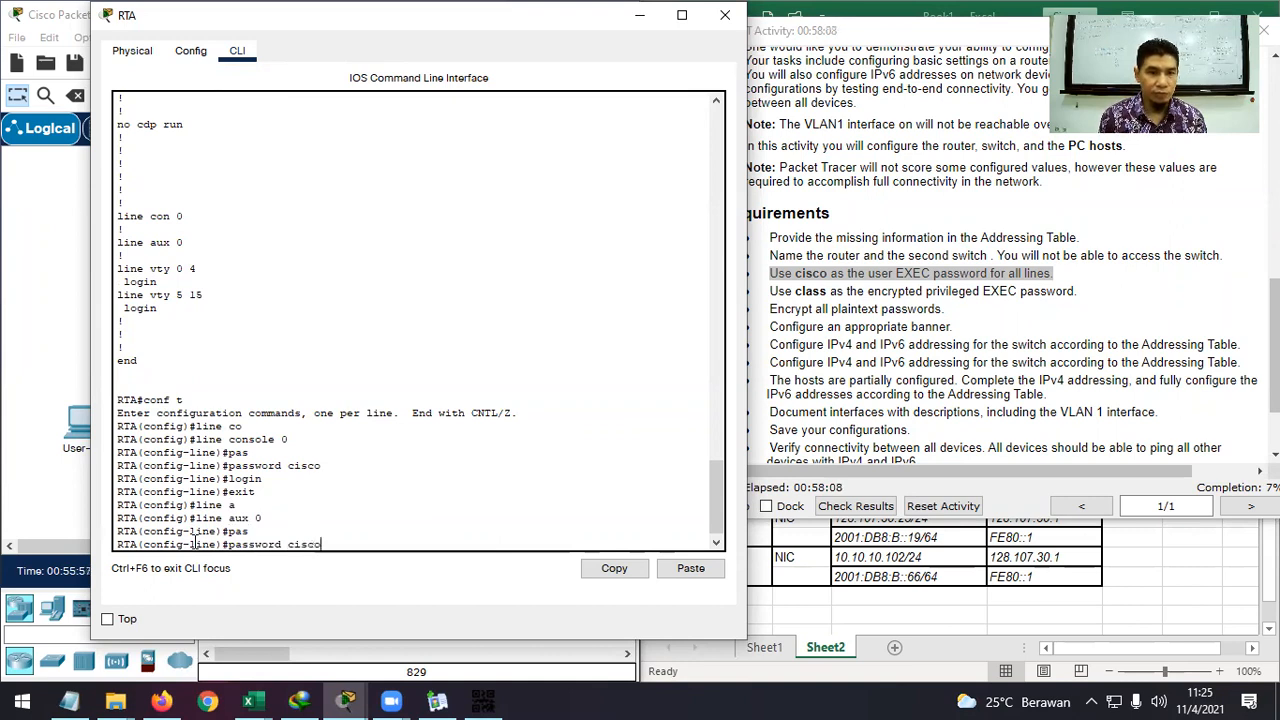
key("Return")
type("login")
key("Return")
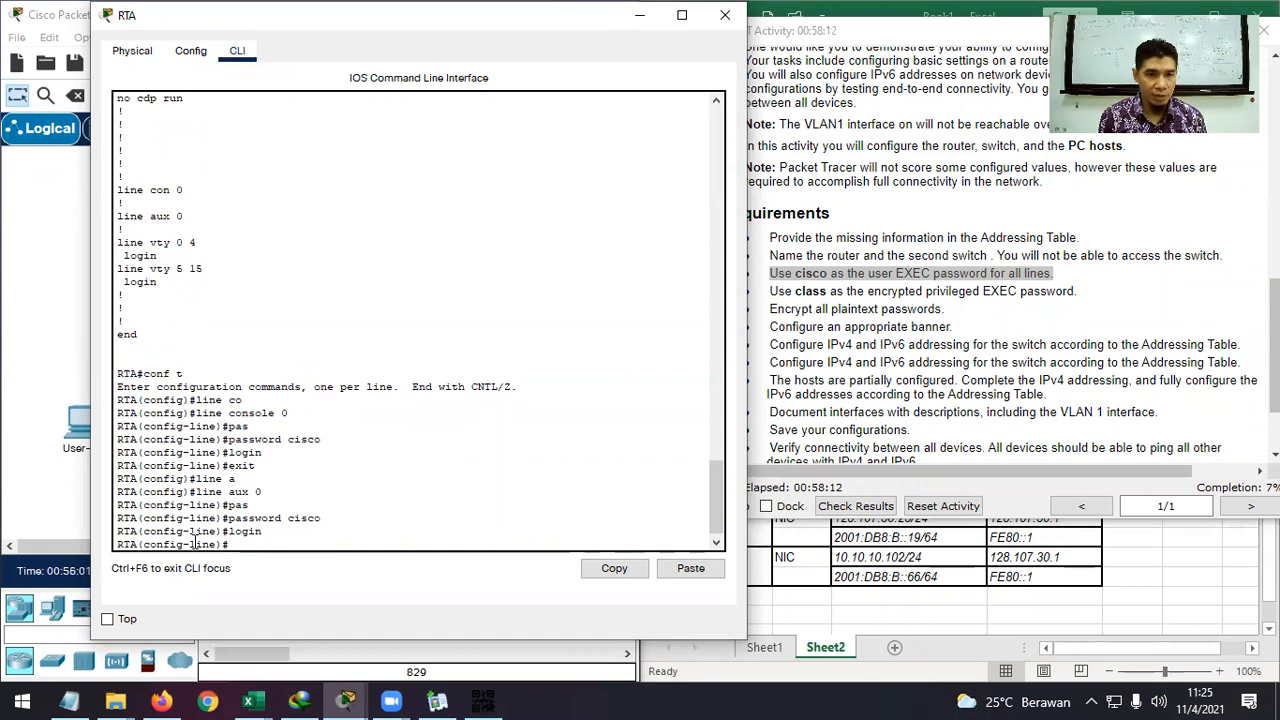
type("exit")
key("Return")
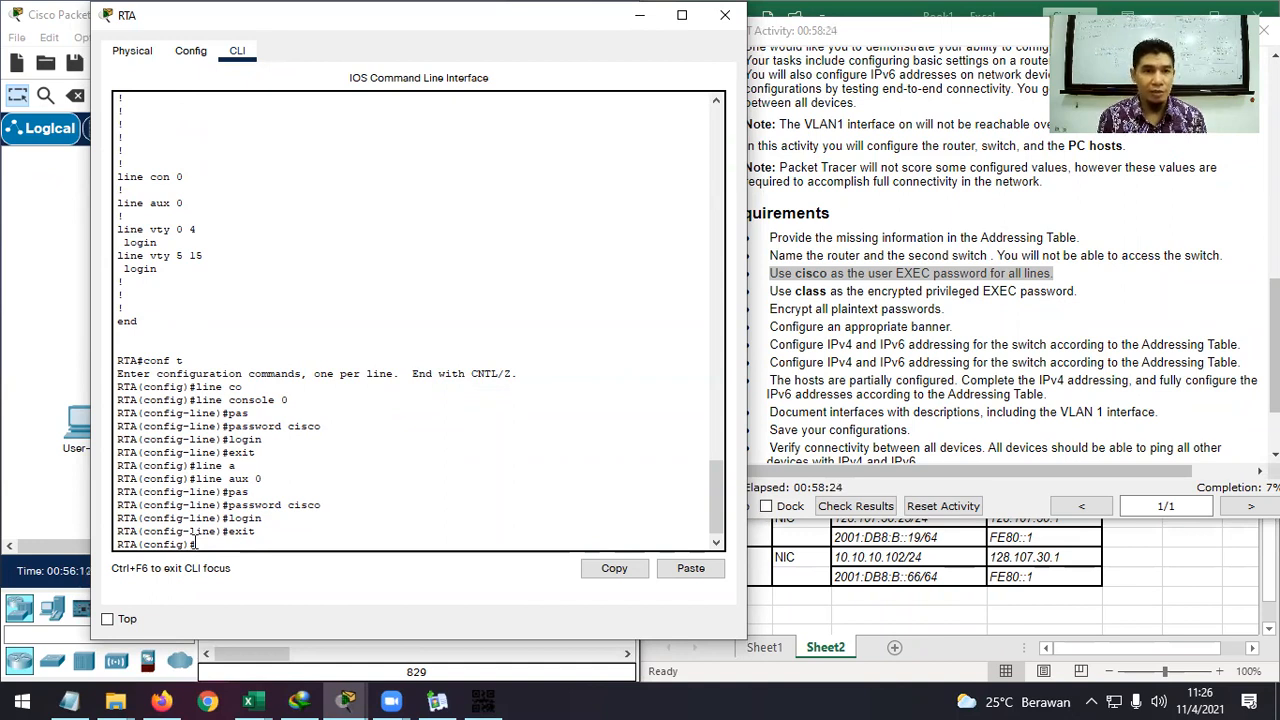
type("line")
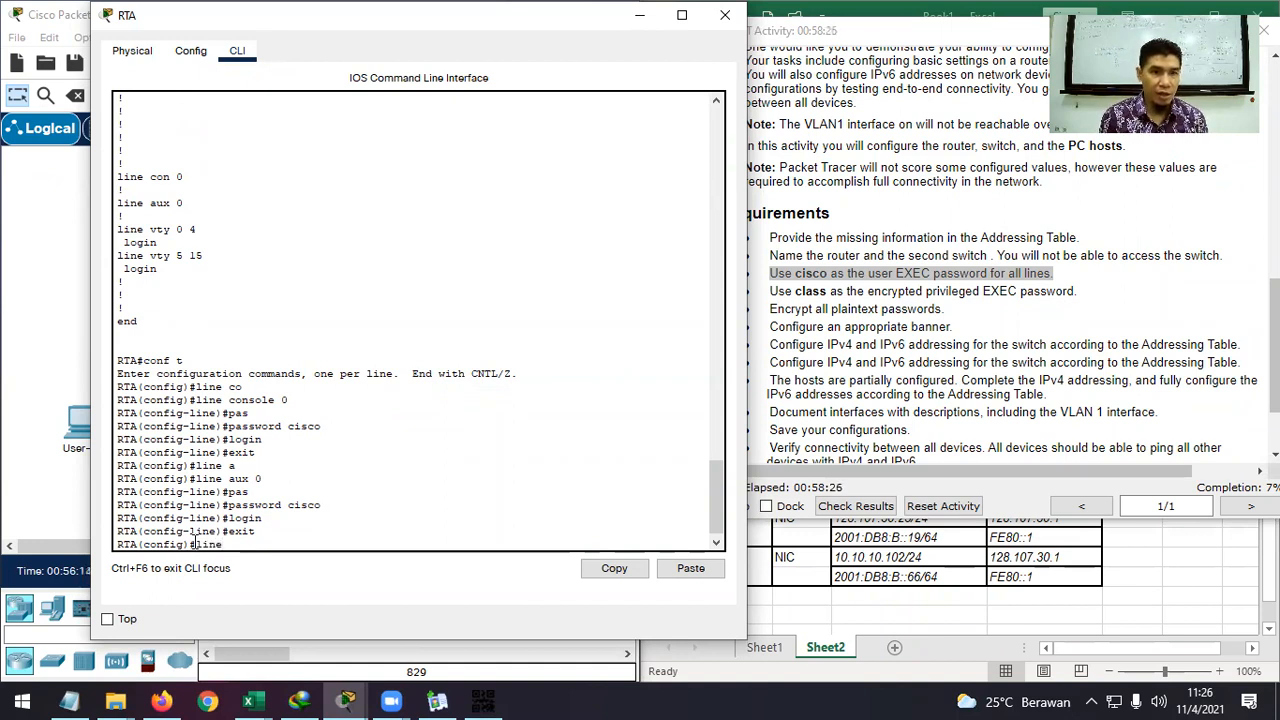
type(" v")
key("Tab")
type("0 15")
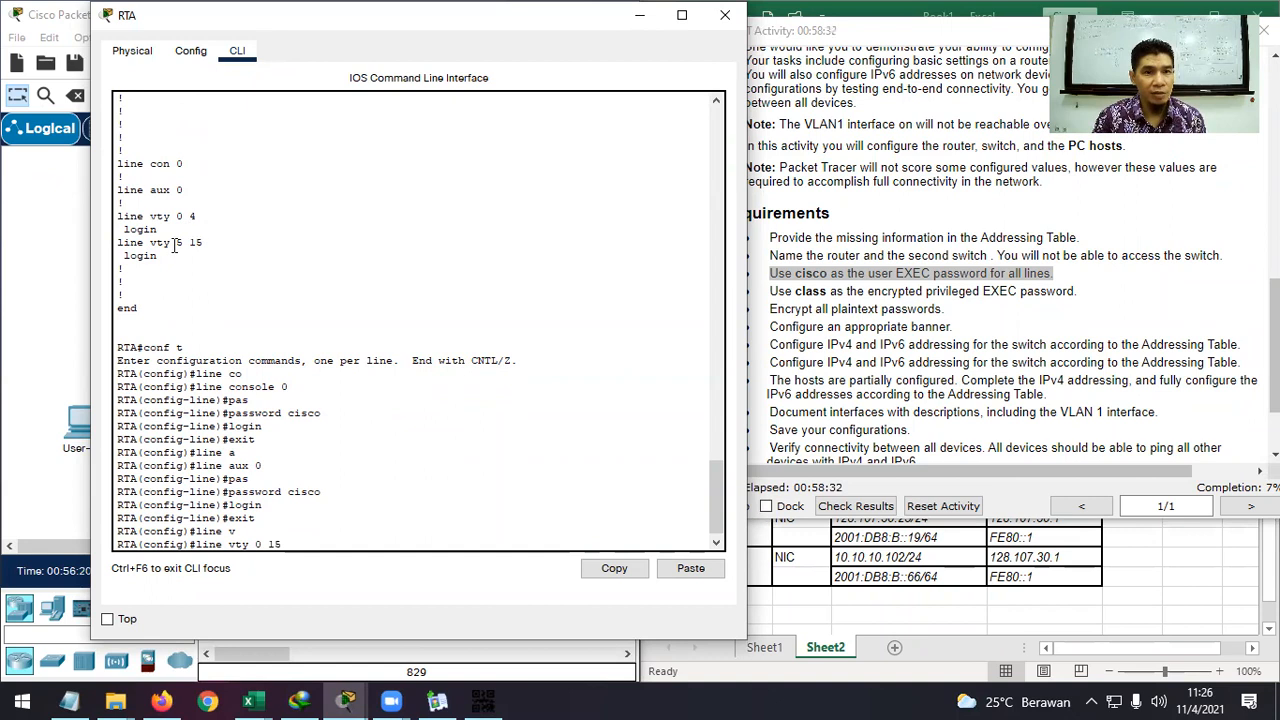
key("Return")
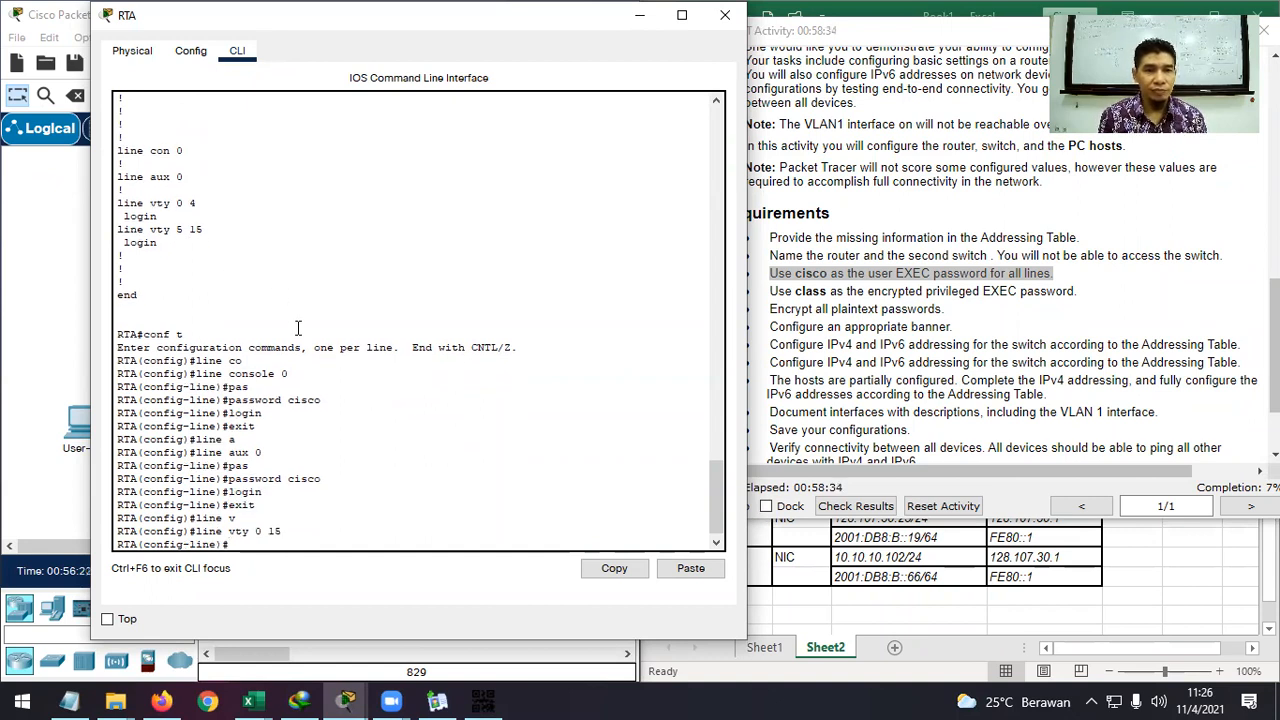
type("pas")
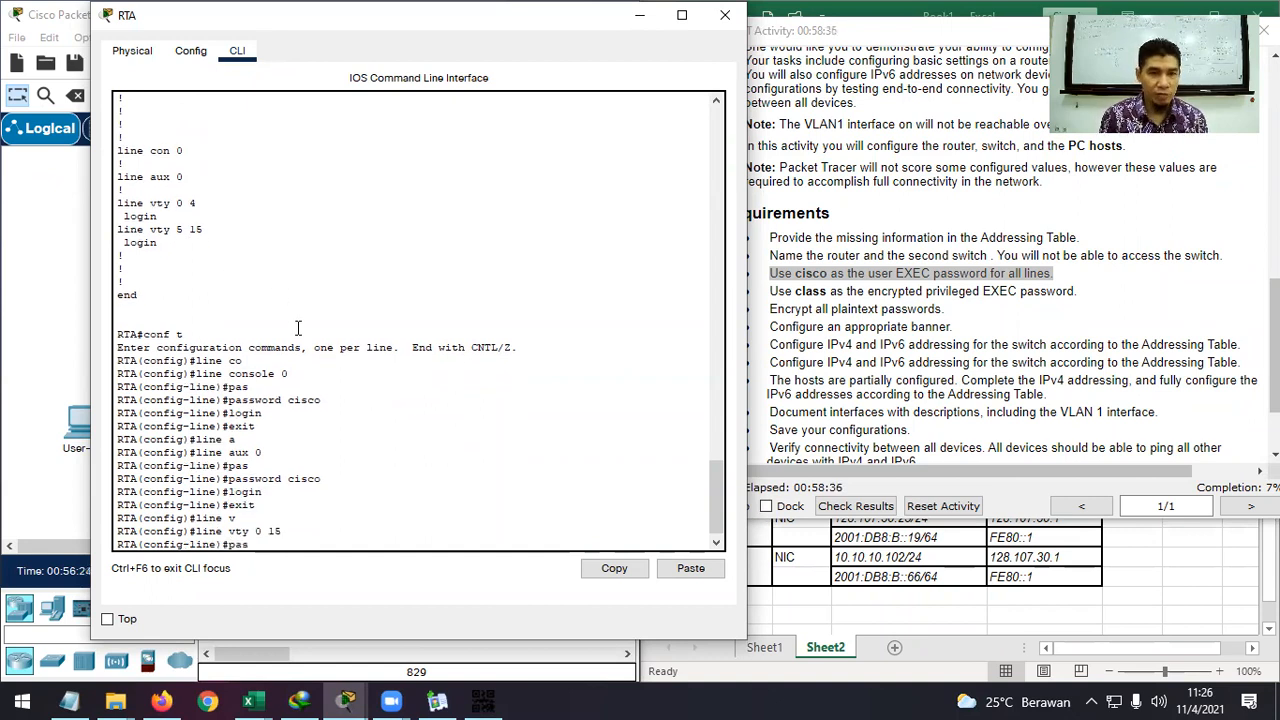
key("Tab")
type("c")
type("isco")
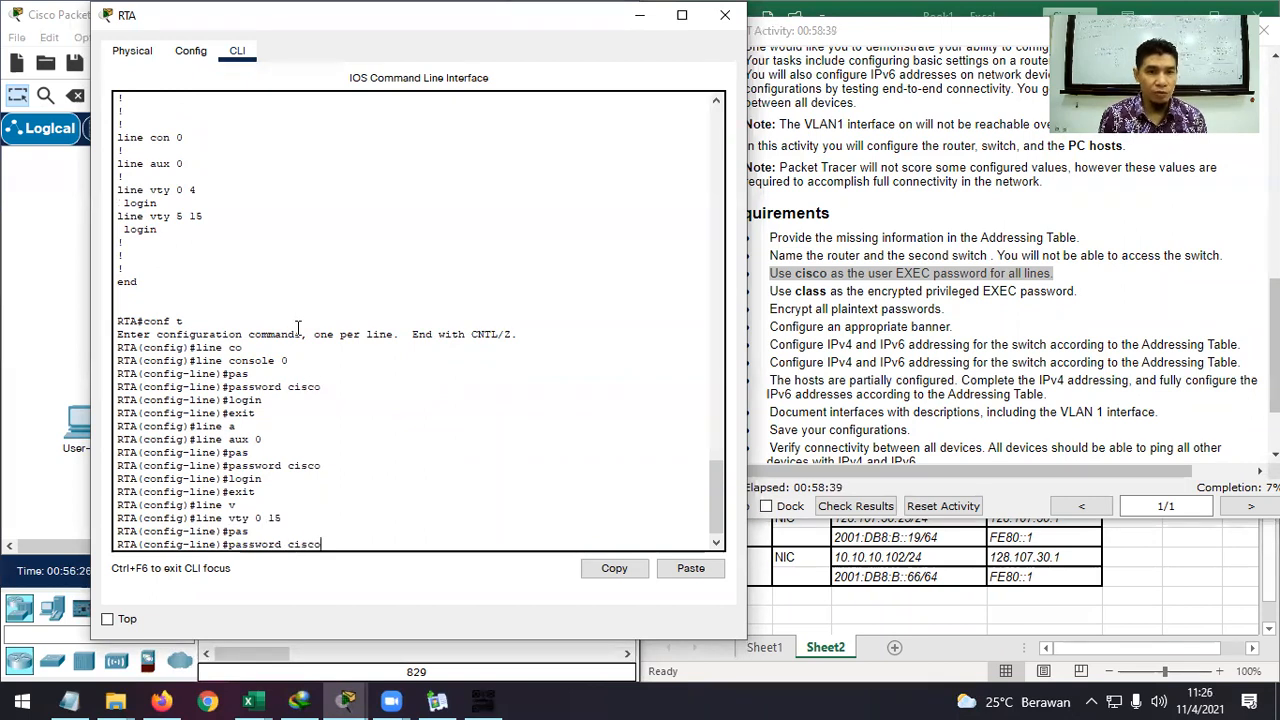
key("Return")
type("login")
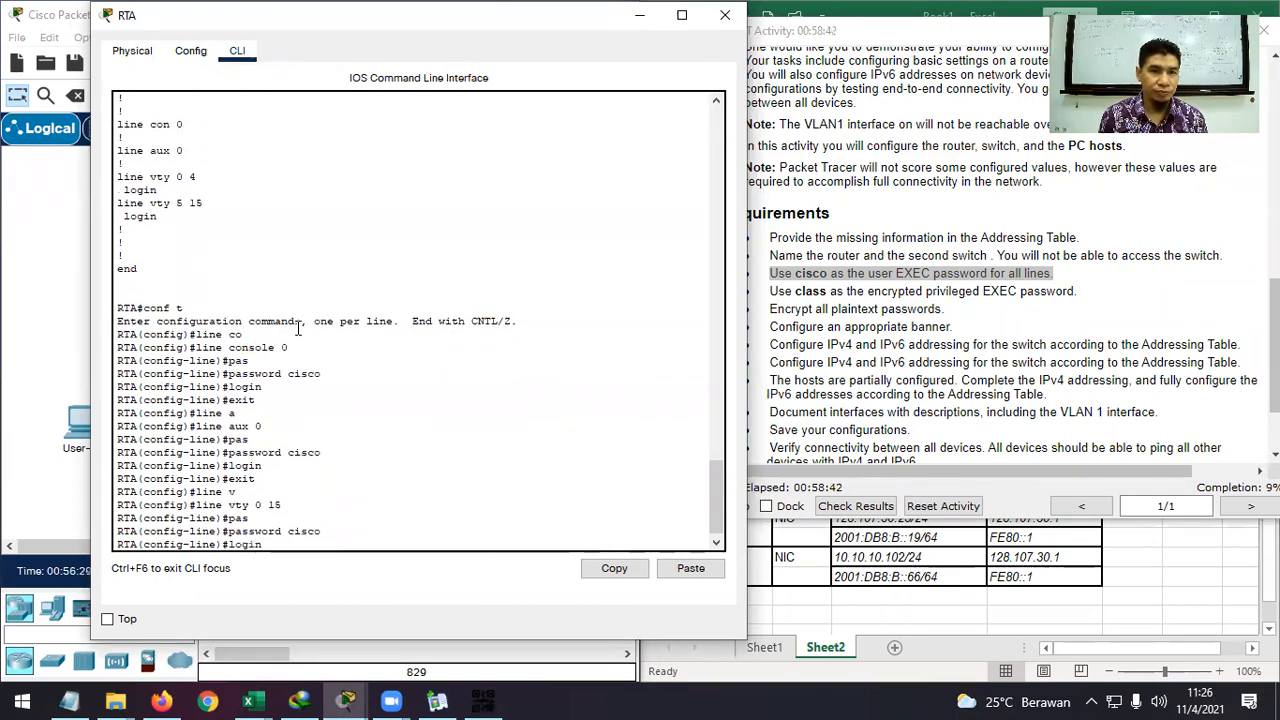
key("Return")
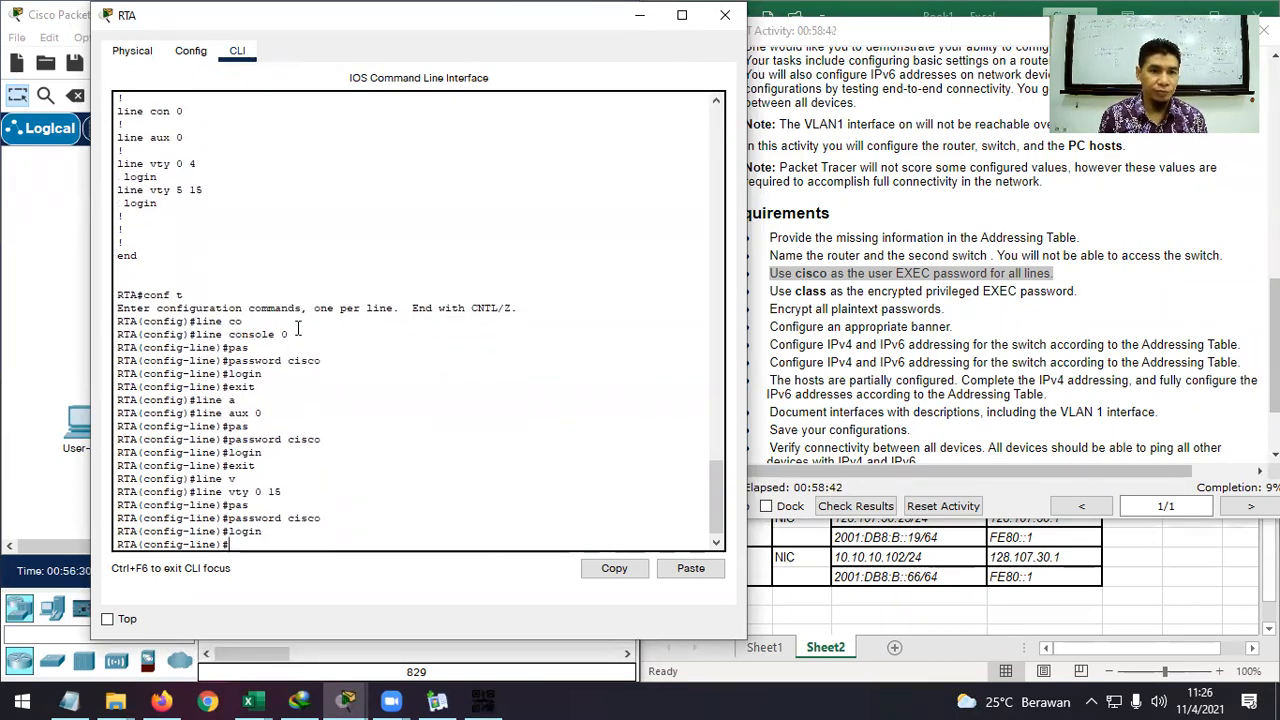
type("exit")
key("Return")
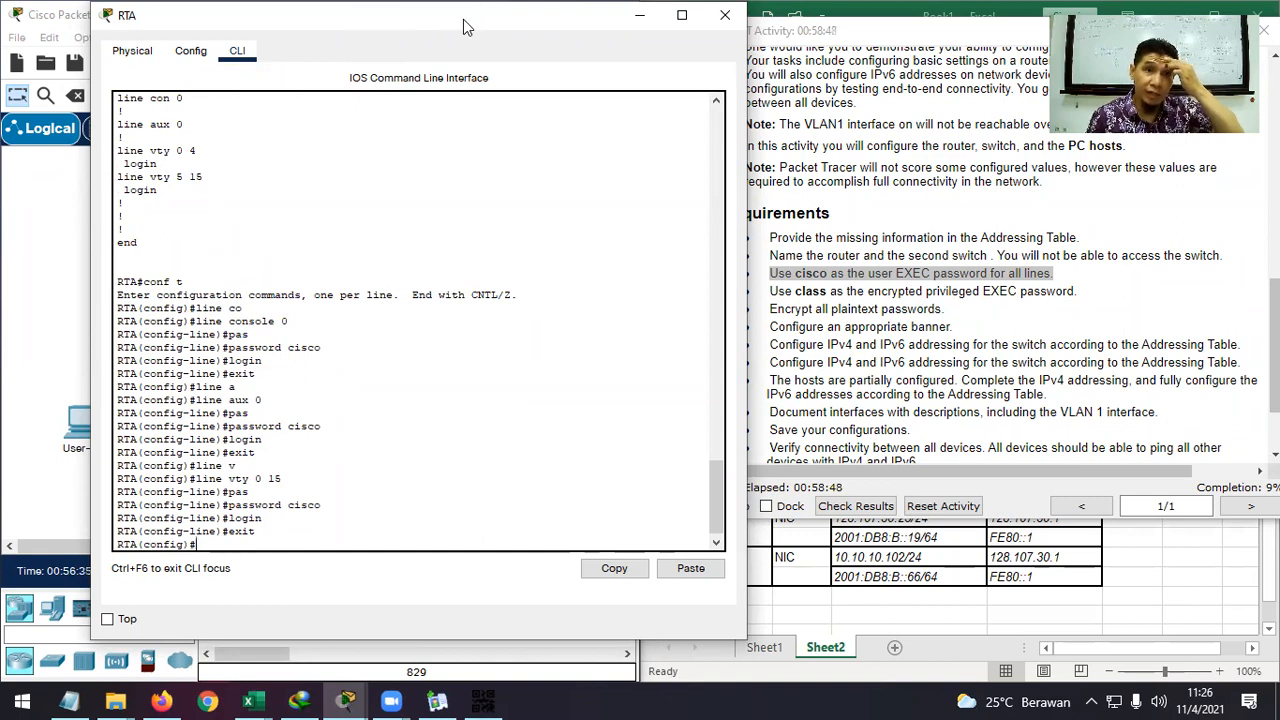
Snap ASw-2's command-line window to the right half, beside RTA's console.
left_click_drag(476, 20, 402, 20)
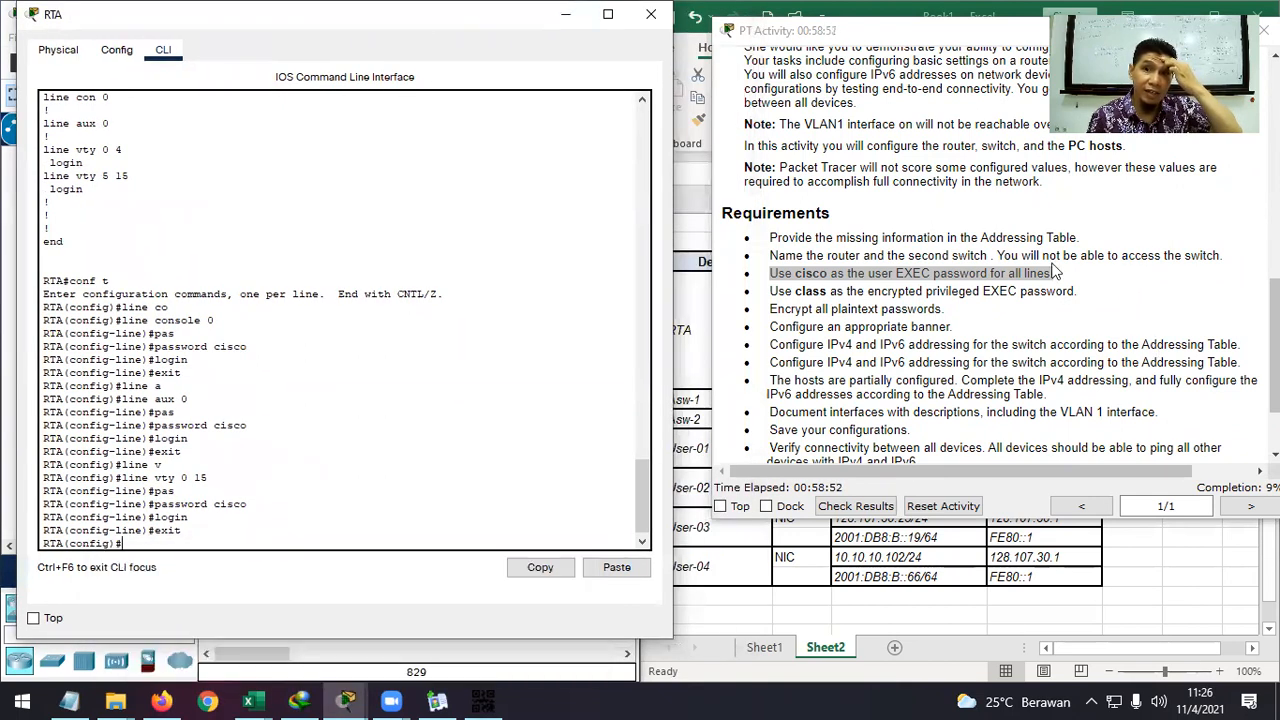
left_click_drag(993, 255, 778, 260)
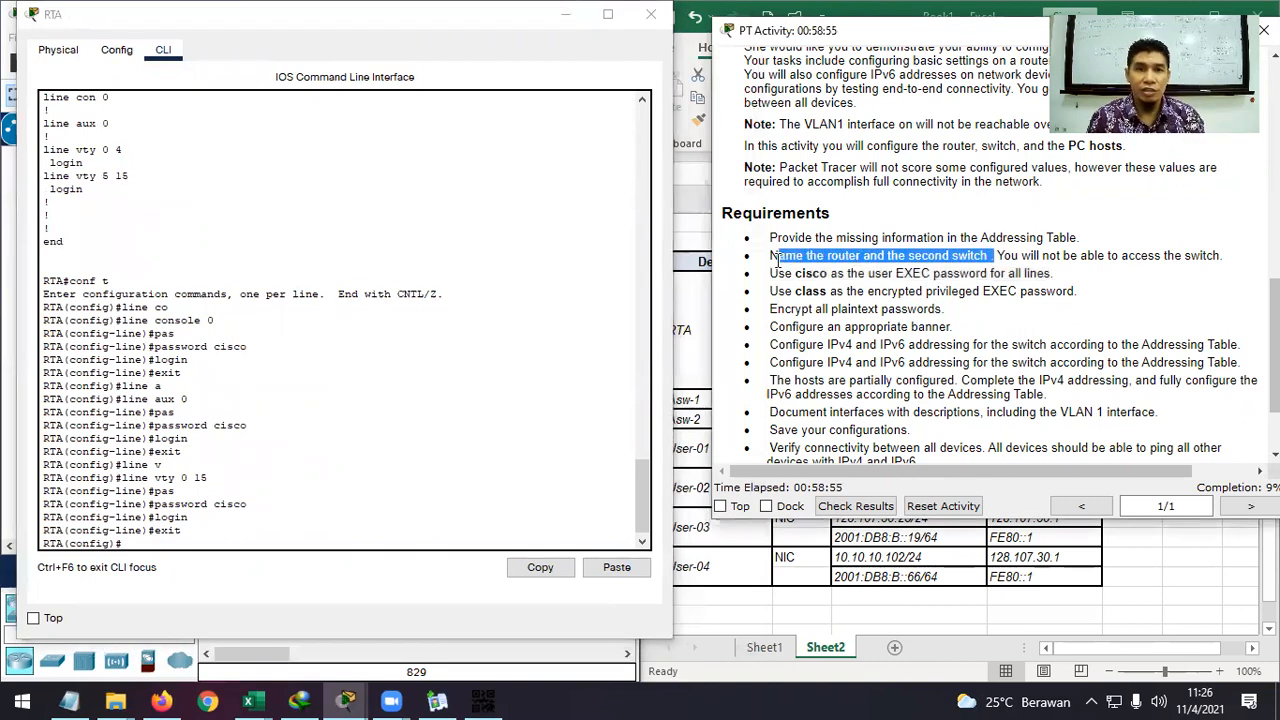
left_click(344, 699)
left_click(538, 615)
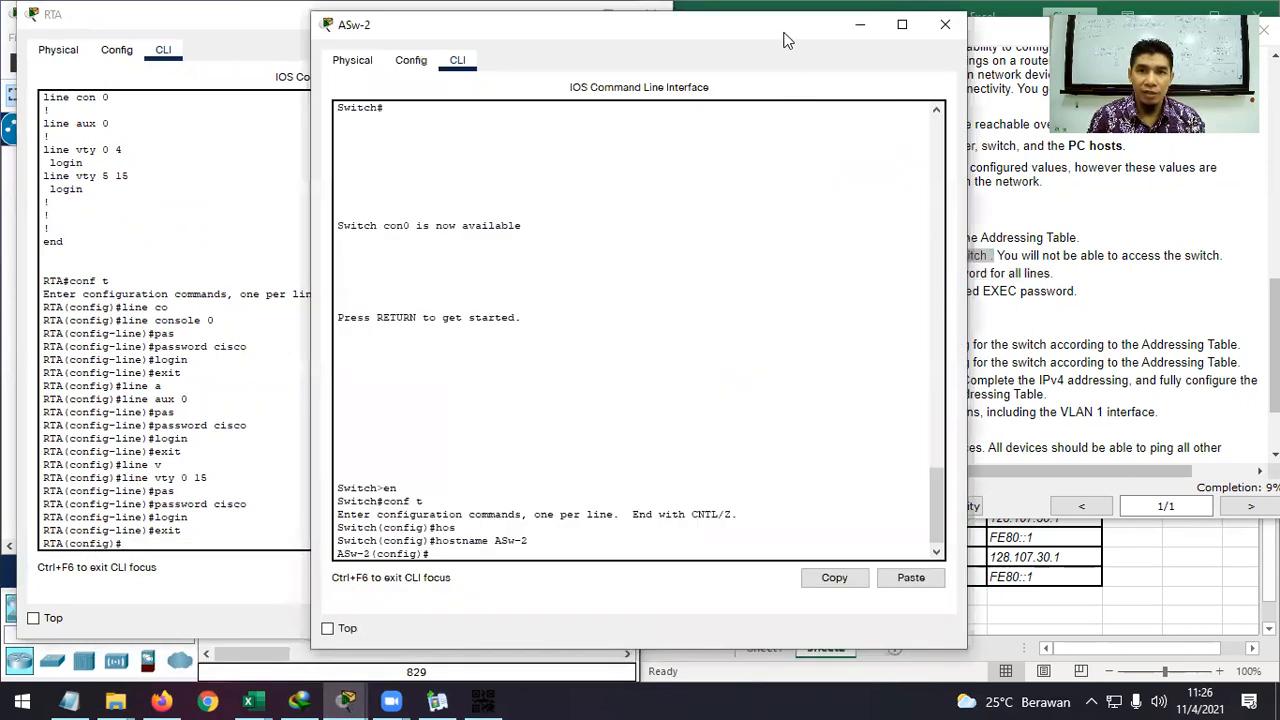
key("super+Right")
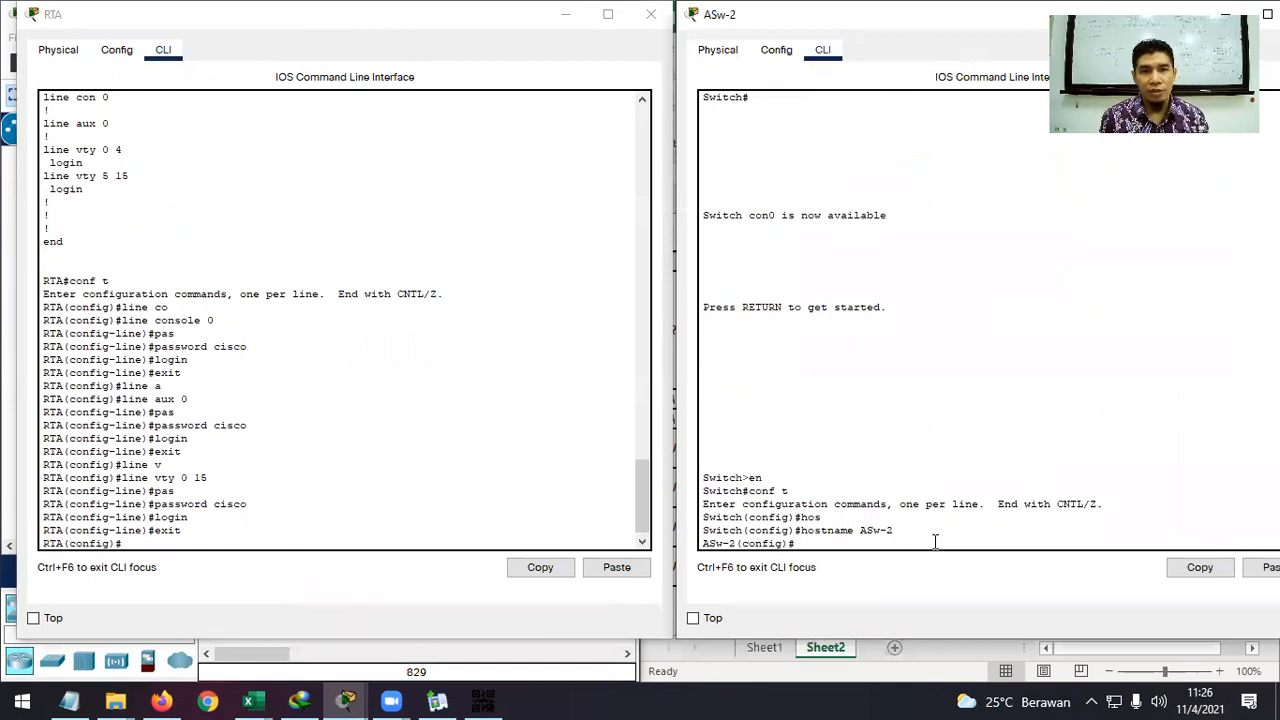
Leave configuration mode on ASw-2 and page through its full running-config.
type("e")
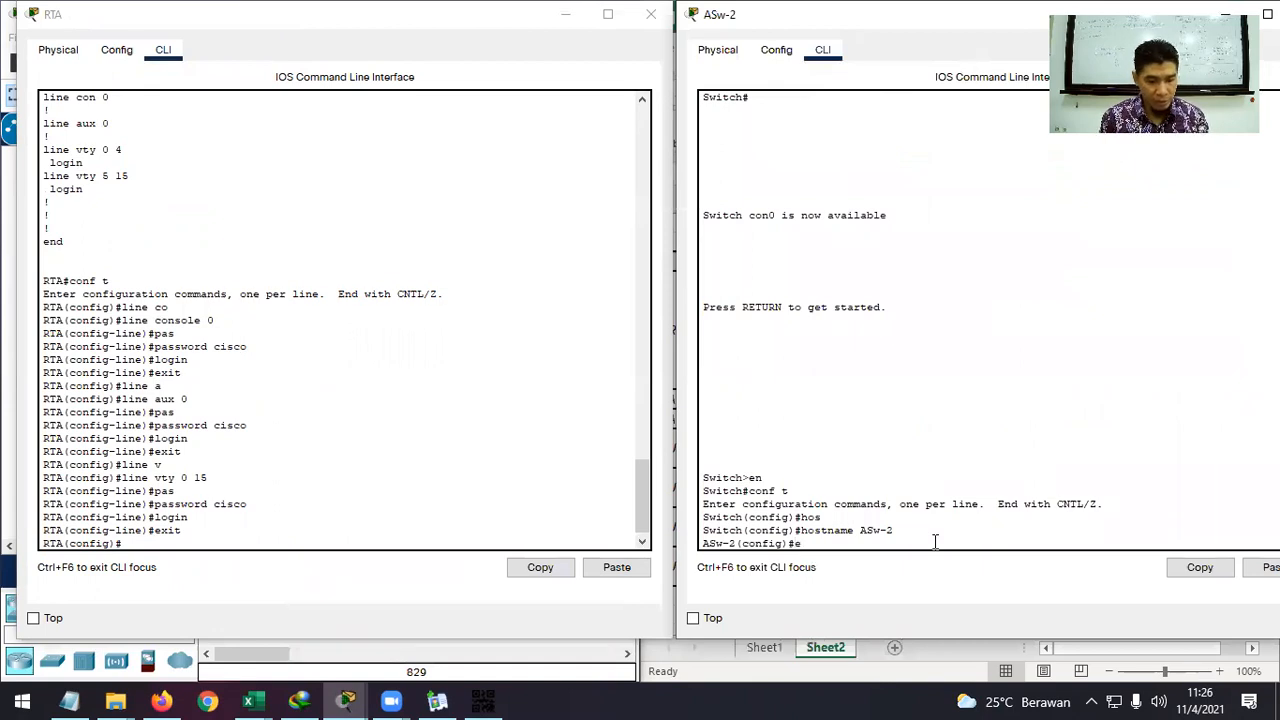
type("nd")
key("Return")
type("sh ru")
key("Tab")
key("Return")
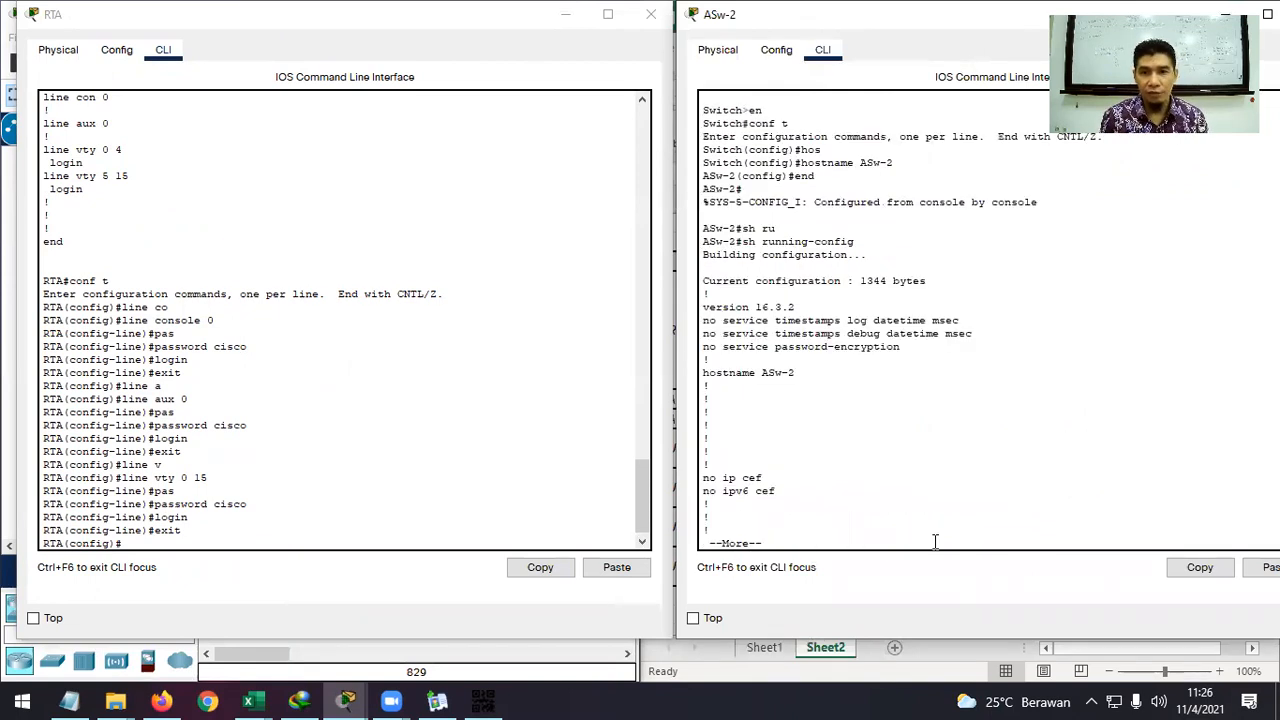
key("Return")
key("Return")
key("Return")
key("Return")
key("Return")
key("Return")
key("Return")
key("Return")
key("Return")
key("Return")
key("Return")
key("Return")
key("Return")
key("Return")
key("Return")
key("Return")
key("Return")
key("Return")
key("Return")
key("Return")
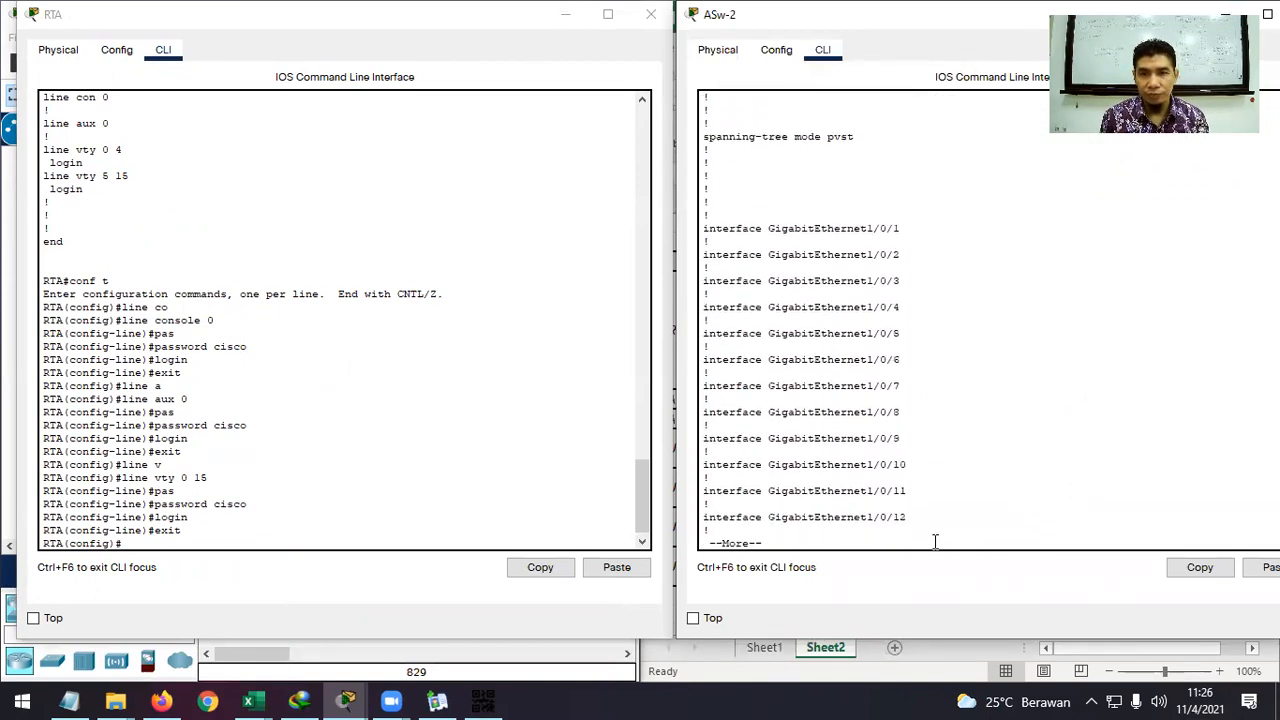
key("Return")
key("Return")
key("Return")
key("Return")
key("Return")
key("Return")
key("Return")
key("Return")
key("Return")
key("Return")
key("Return")
key("Return")
key("Return")
key("Return")
key("Return")
key("Return")
key("Return")
key("Return")
key("Return")
key("Return")
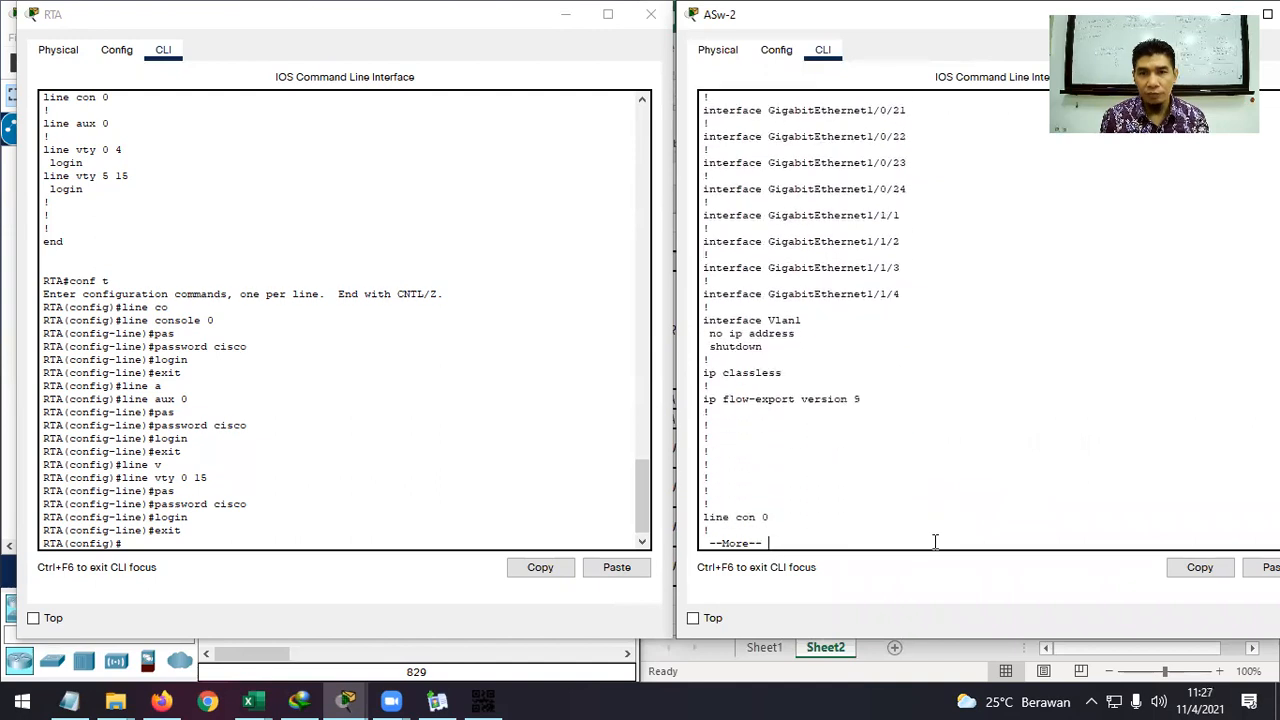
key("Return")
key("Return")
key("Return")
key("Return")
key("Return")
key("Return")
key("Return")
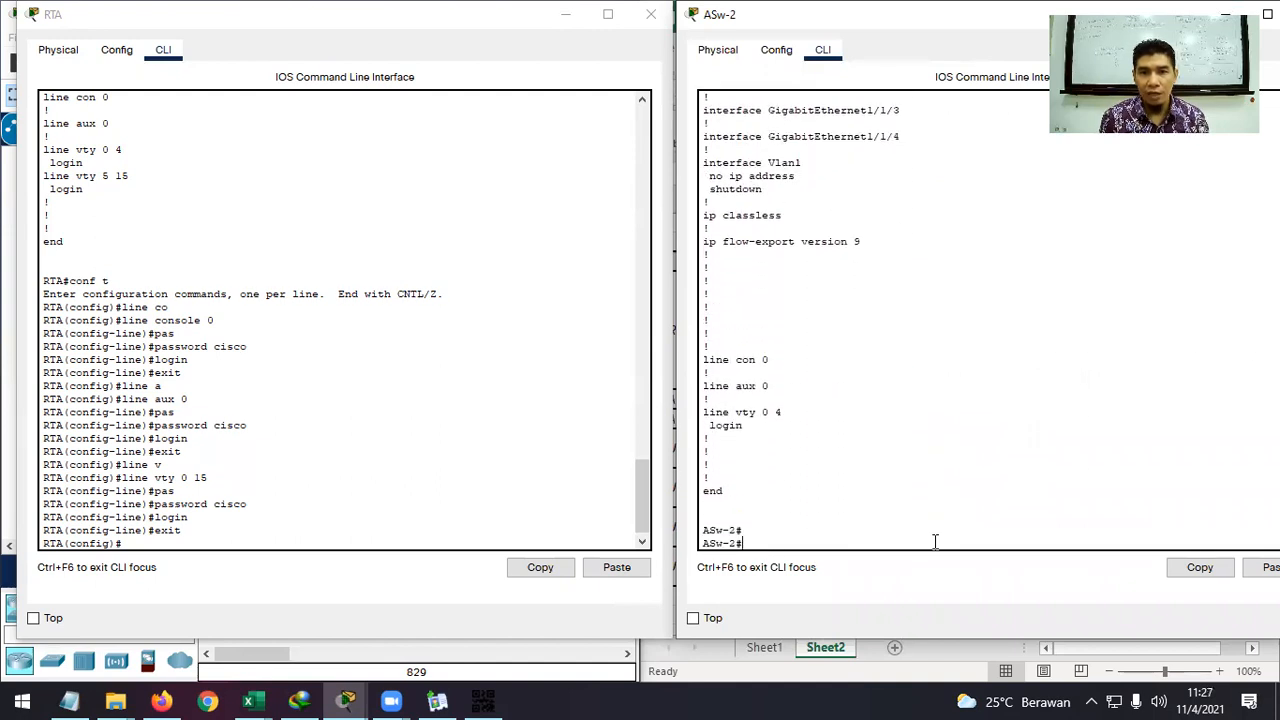
Highlight ASw-2's con 0, aux 0 and vty 0 4 lines, and compare with RTA's vty 5 15.
left_click_drag(770, 359, 703, 359)
left_click_drag(778, 386, 701, 389)
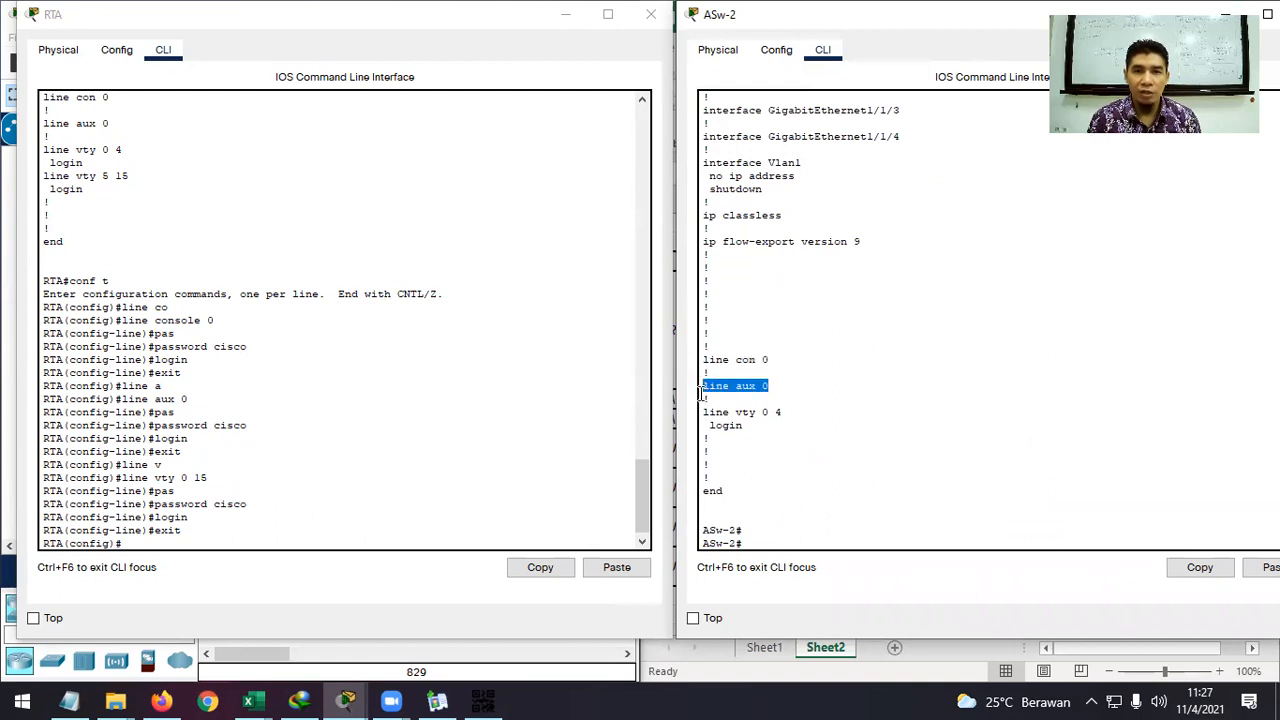
left_click_drag(782, 412, 701, 413)
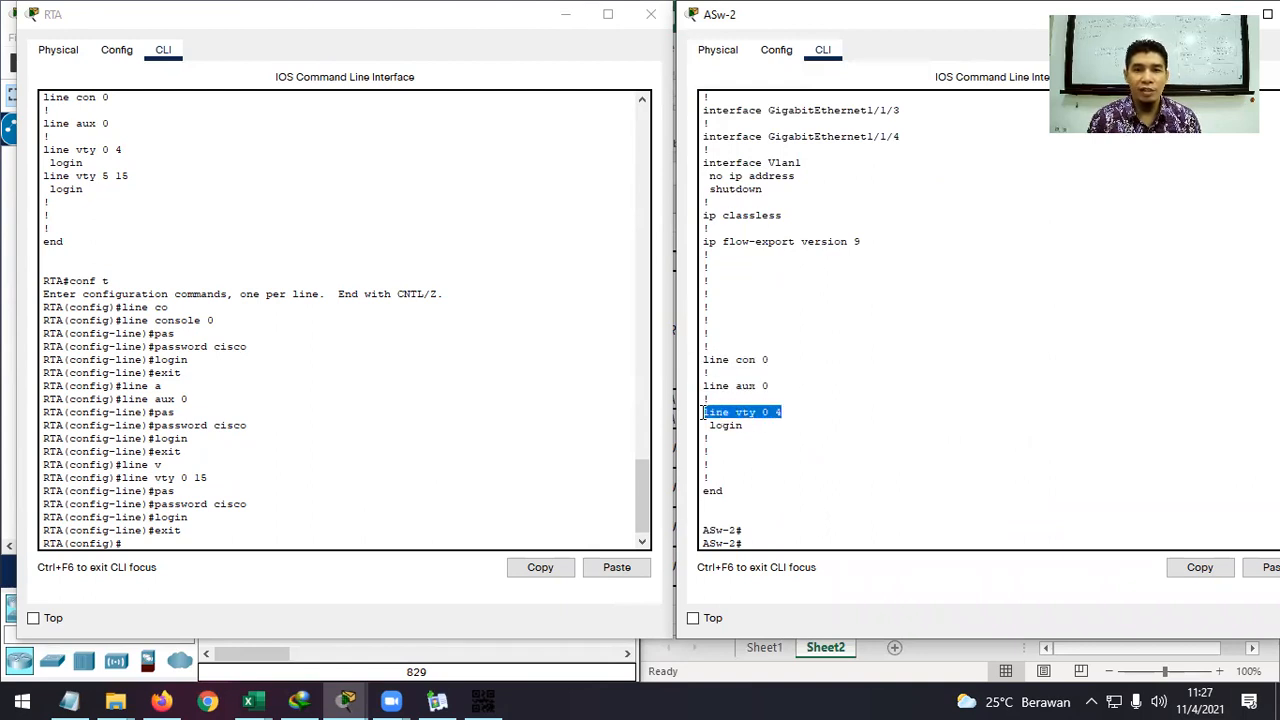
left_click_drag(129, 176, 43, 176)
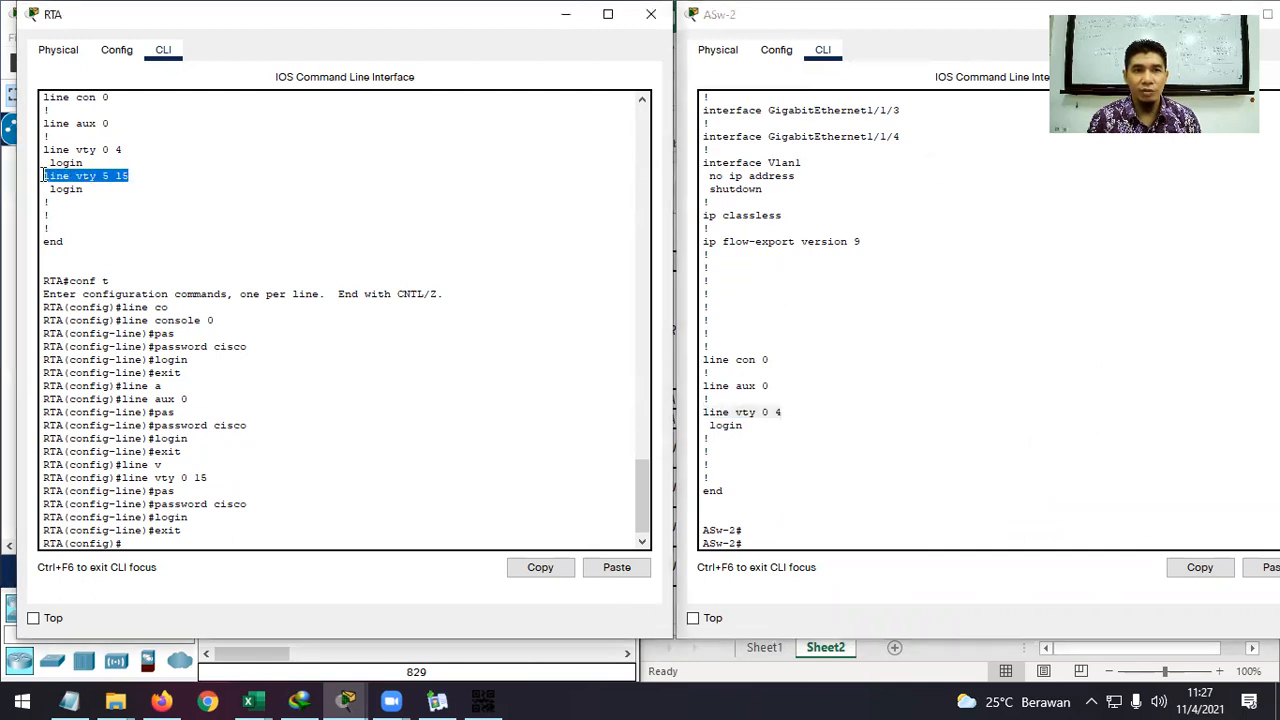
left_click(760, 537)
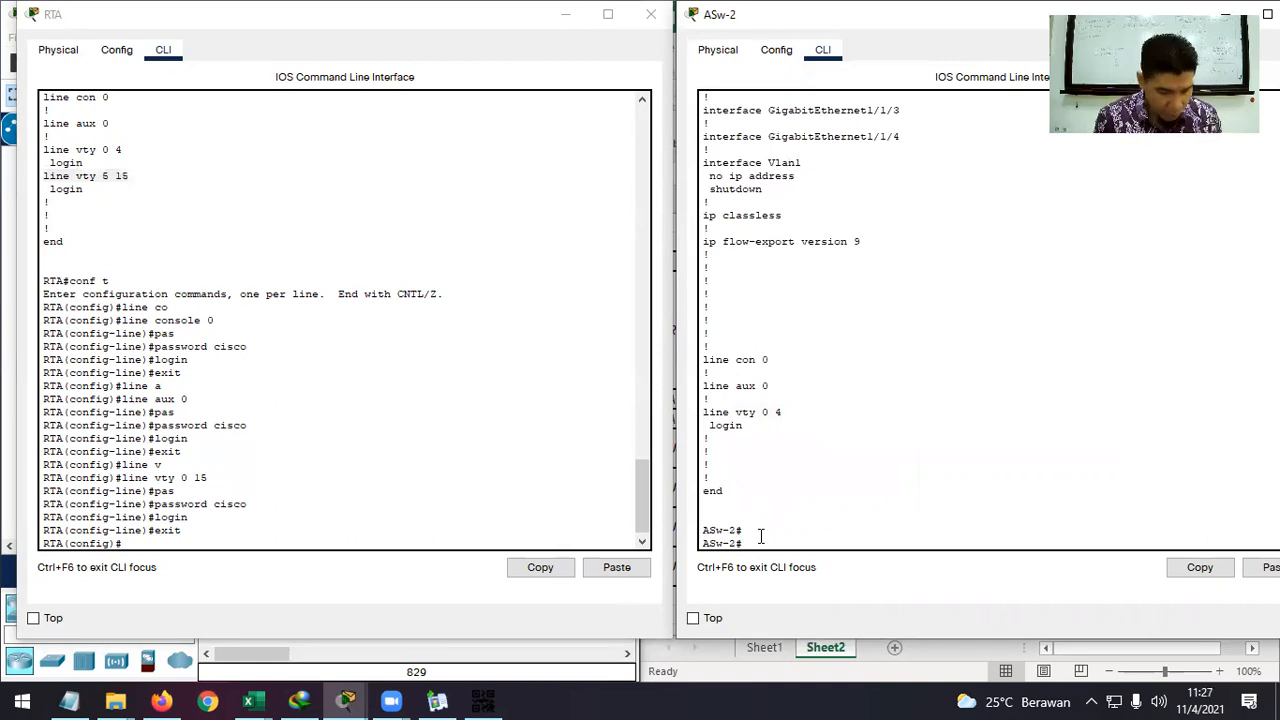
type("confi")
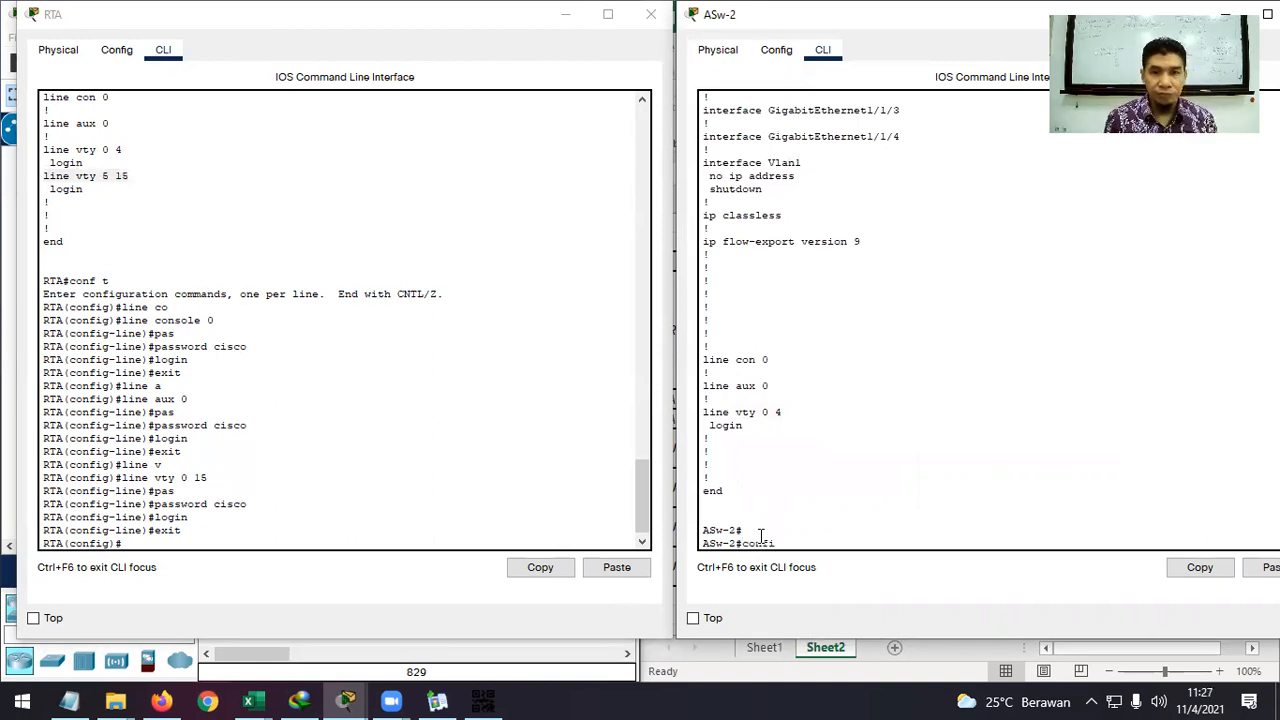
type(" t")
key("Return")
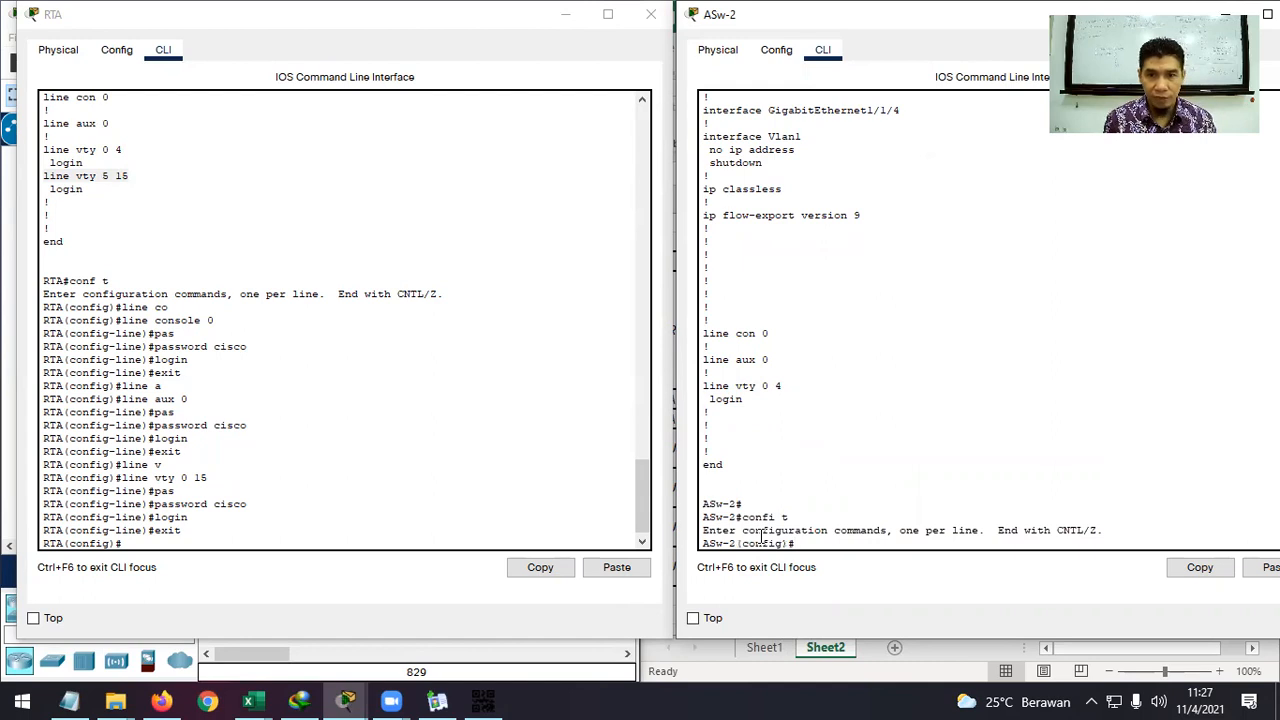
type("li")
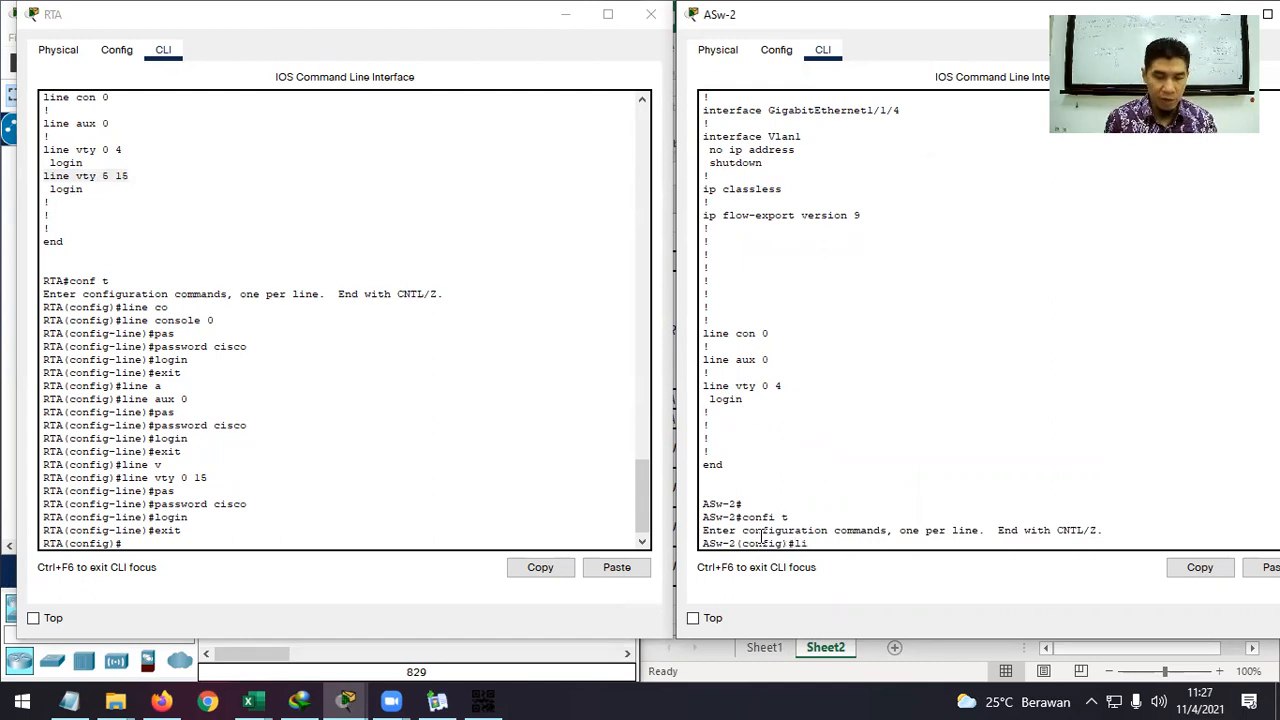
type("ne c")
key("Tab")
type("0")
key("Return")
type("pas")
key("Tab")
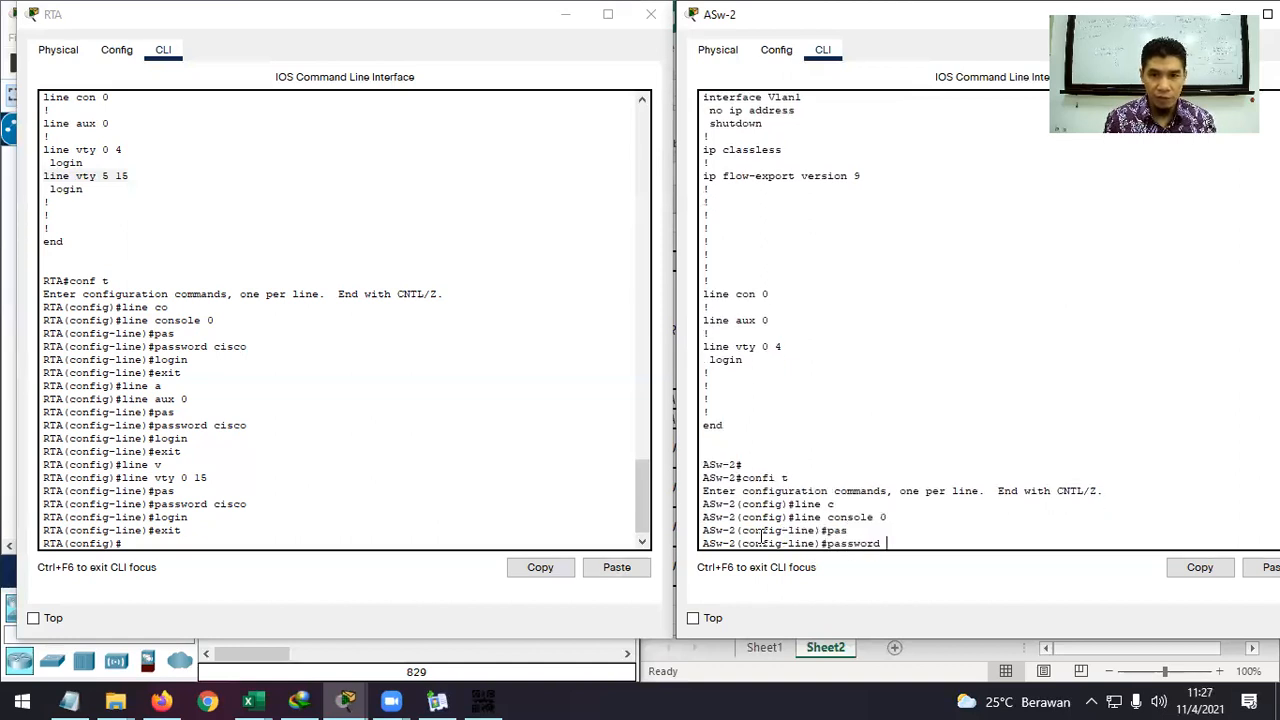
type("cisco")
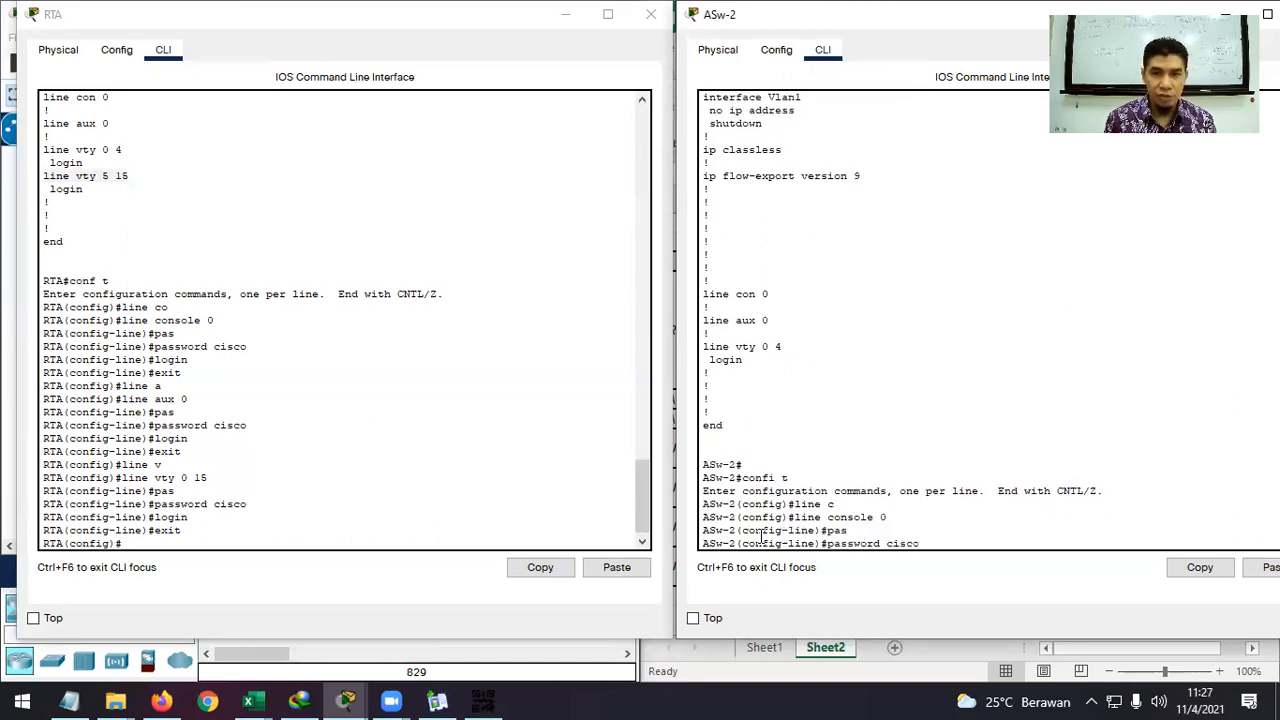
key("Return")
type("login")
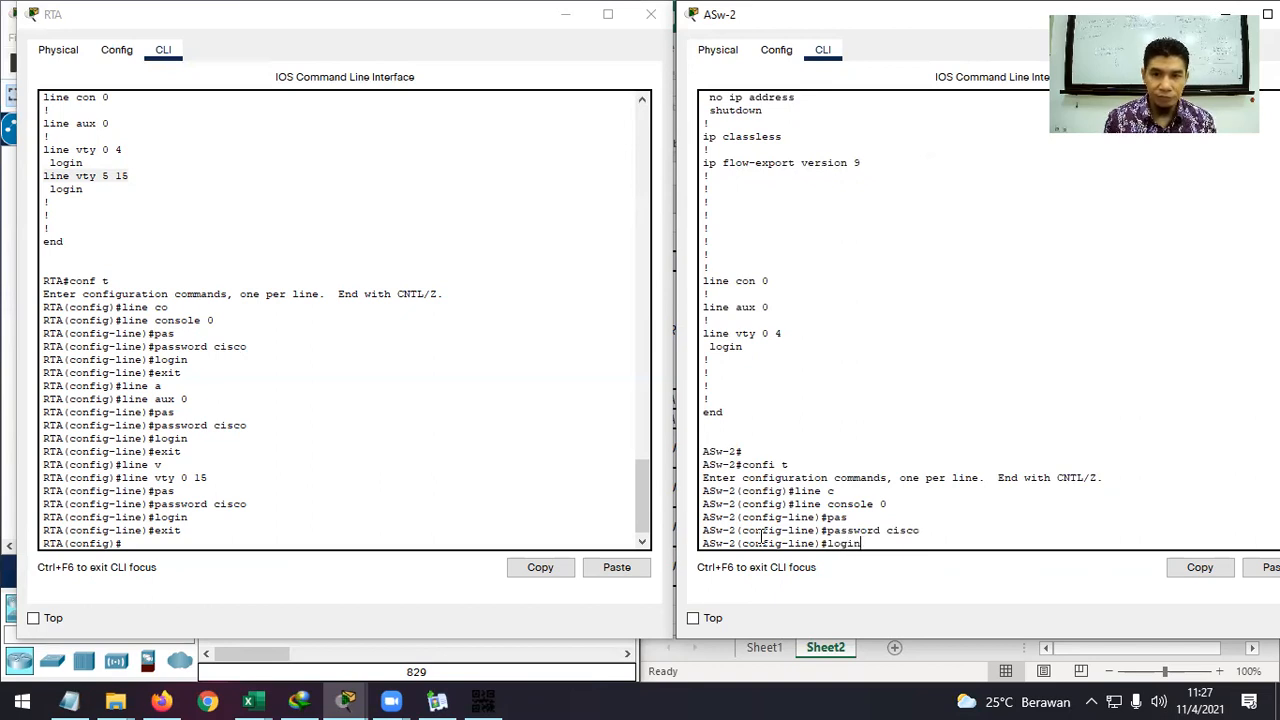
key("Return")
type("exit")
key("Return")
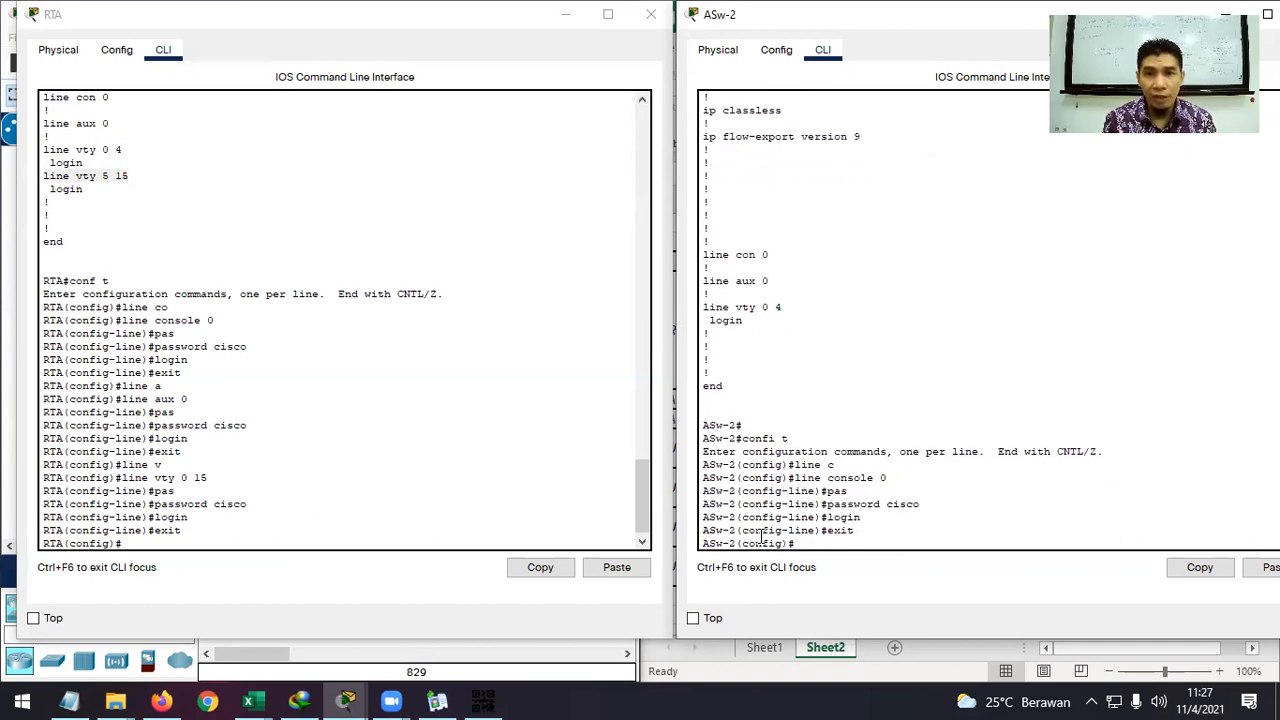
type("lin")
key("Tab")
type("au")
key("Tab")
type("0")
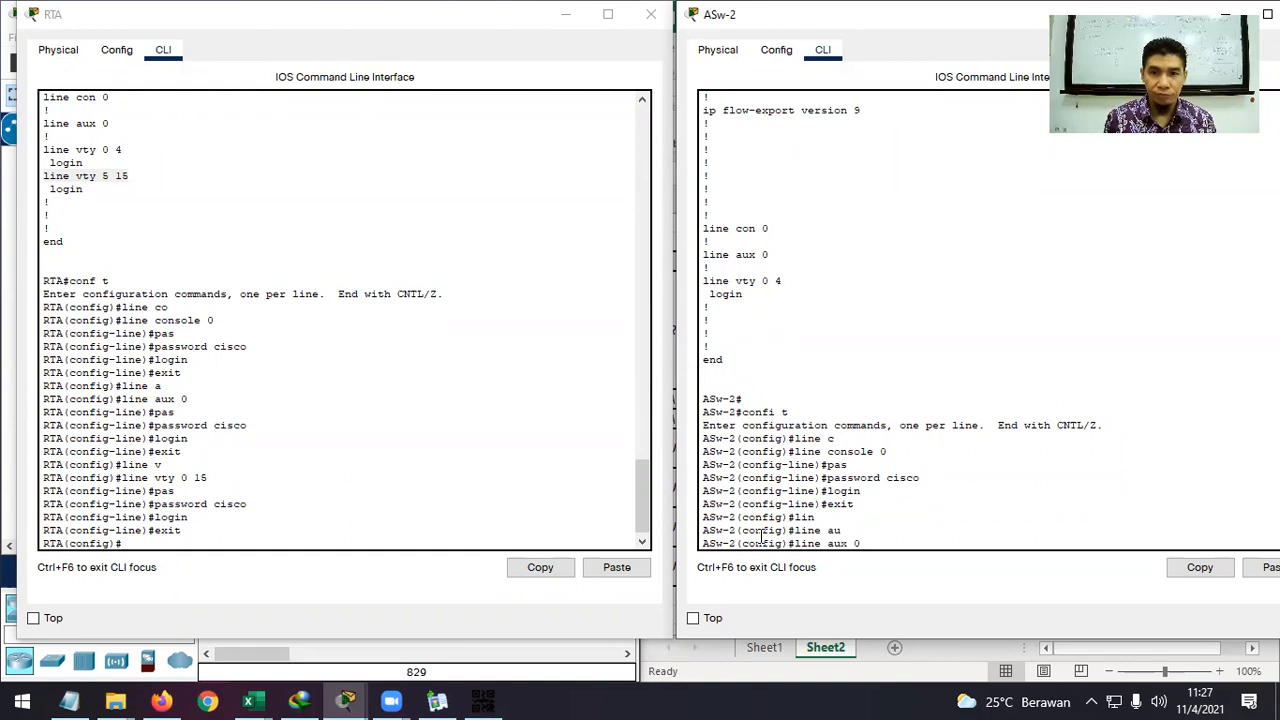
key("Return")
type("pas")
key("Tab")
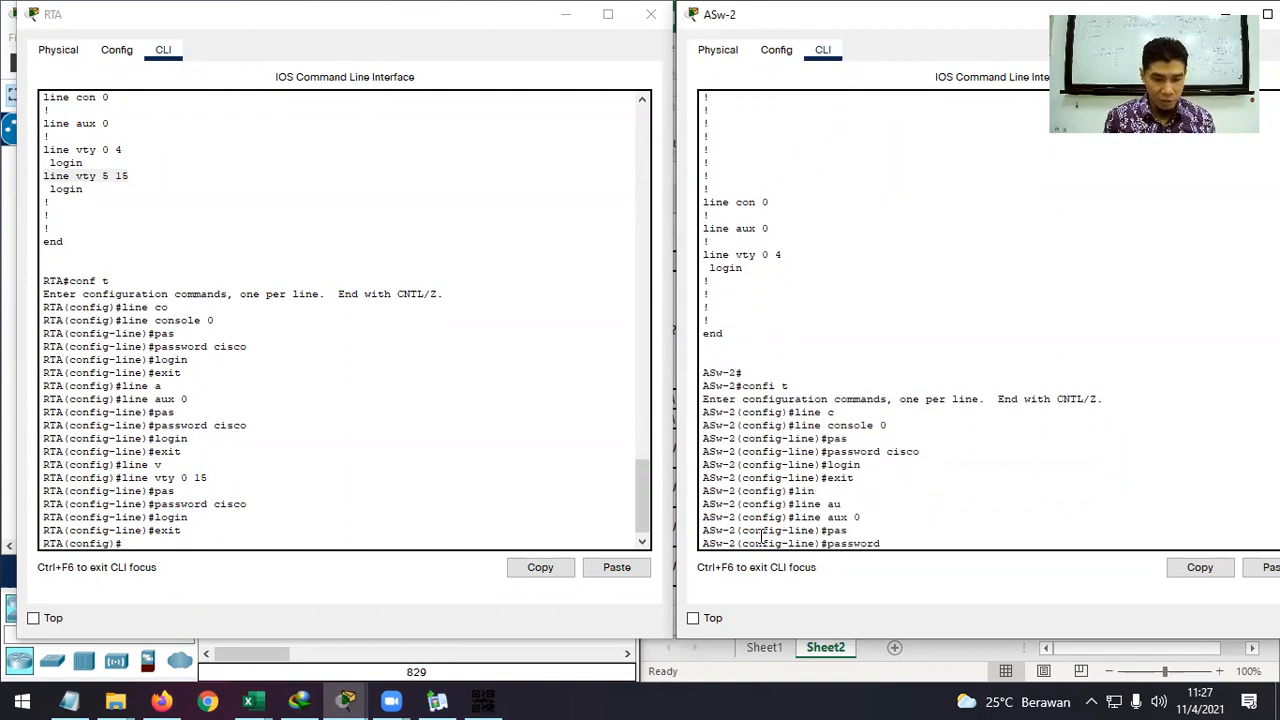
type("cisco")
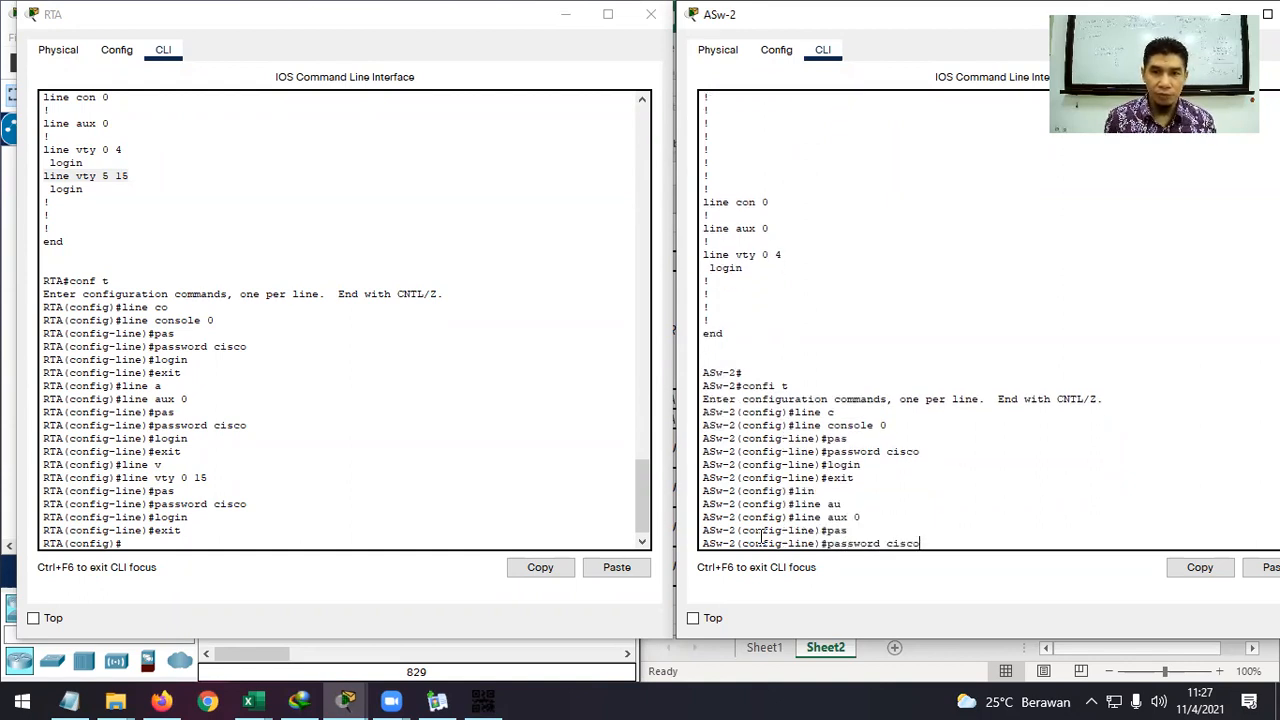
key("Return")
type("login")
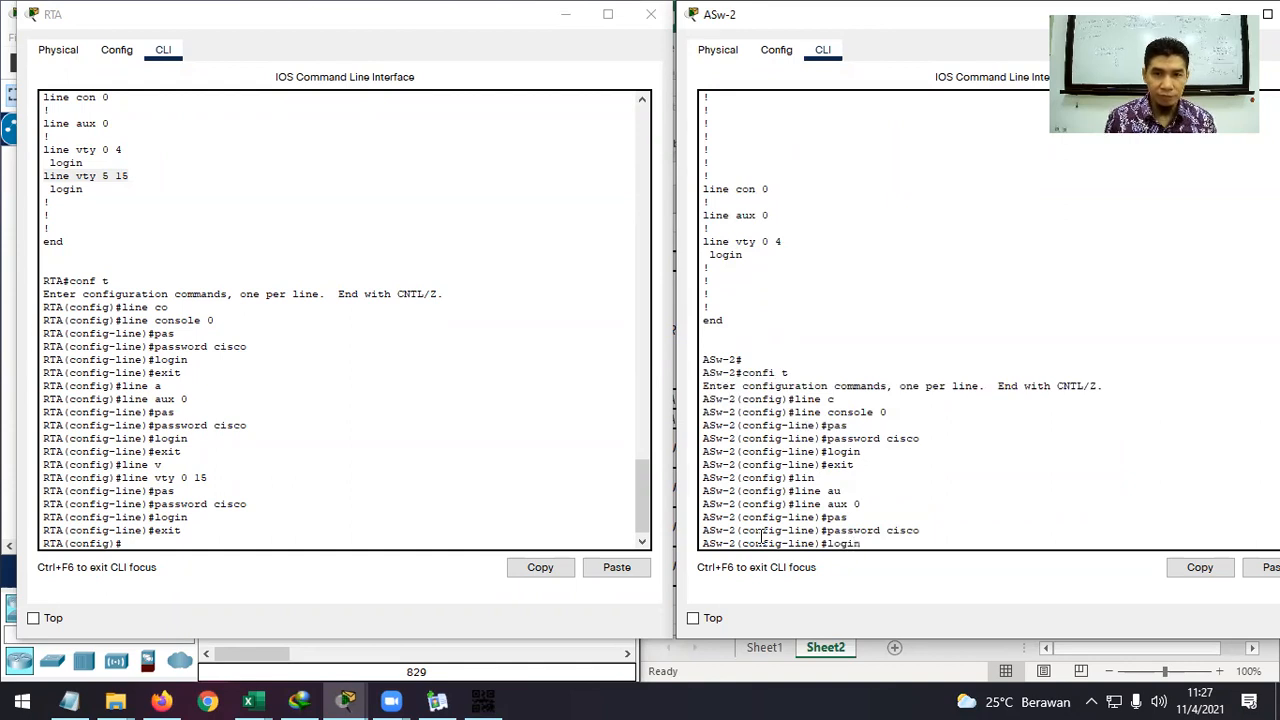
key("Return")
type("exit")
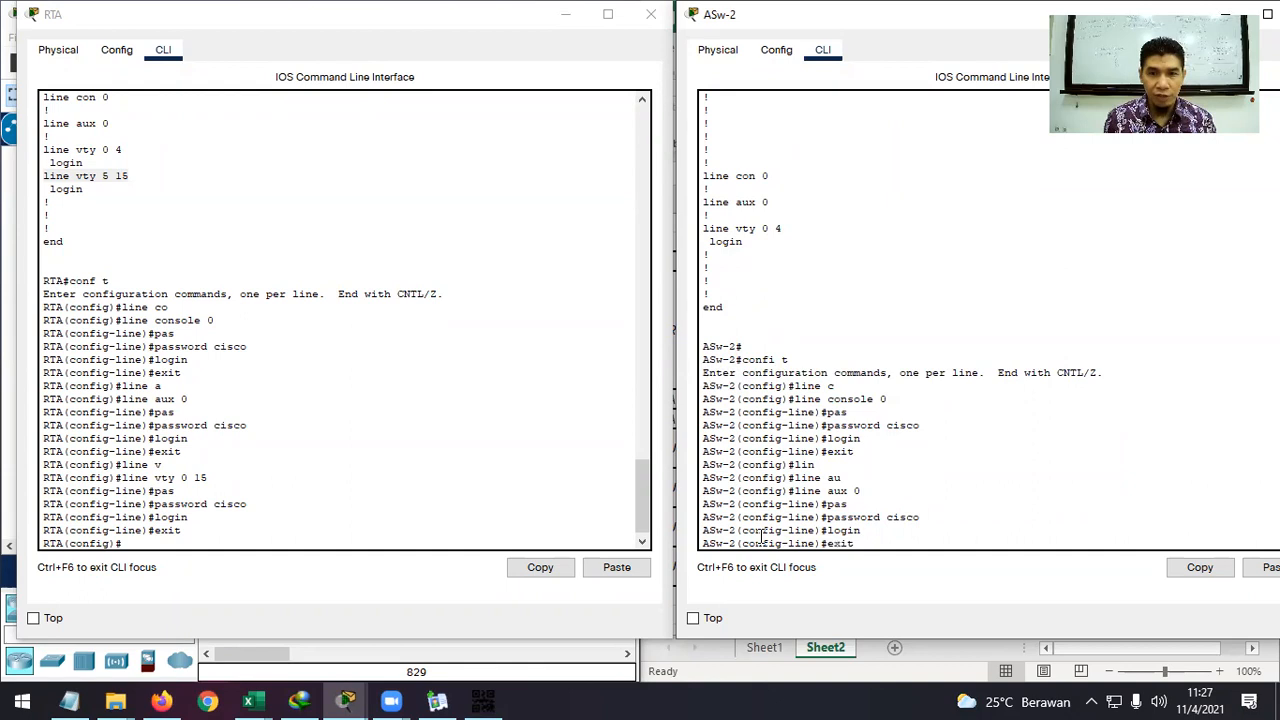
key("Return")
type("line ")
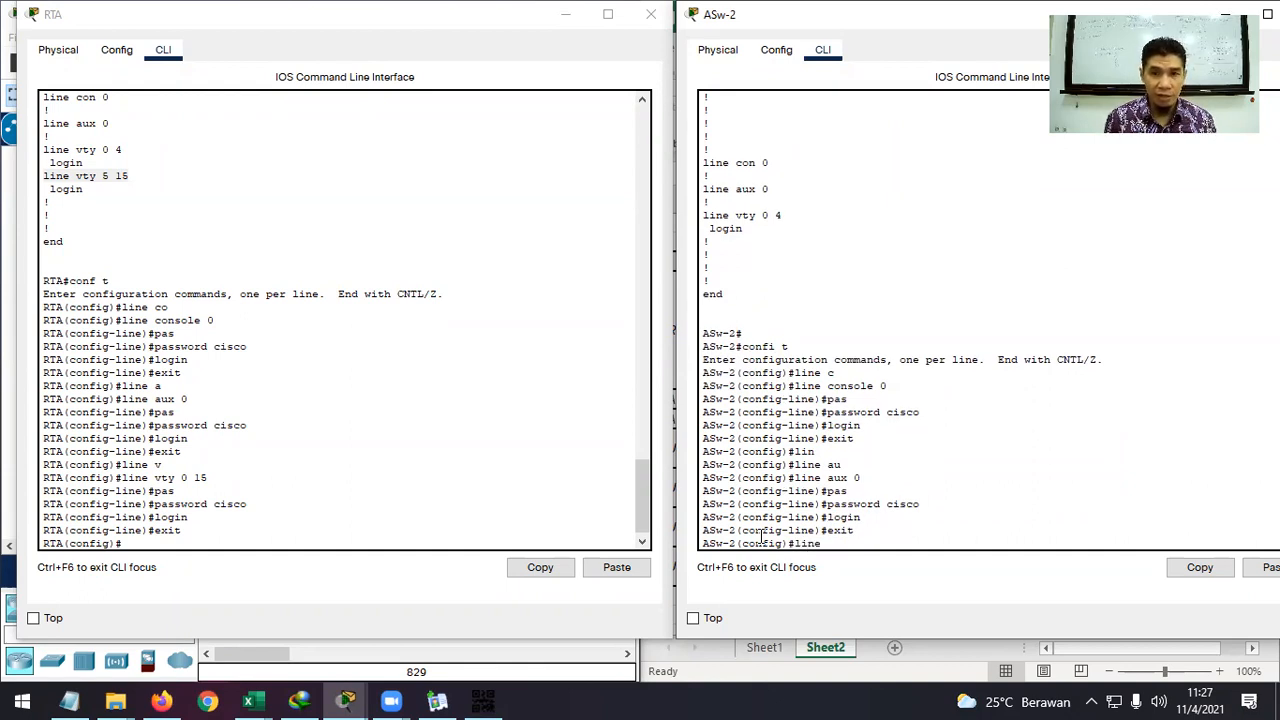
type("vt")
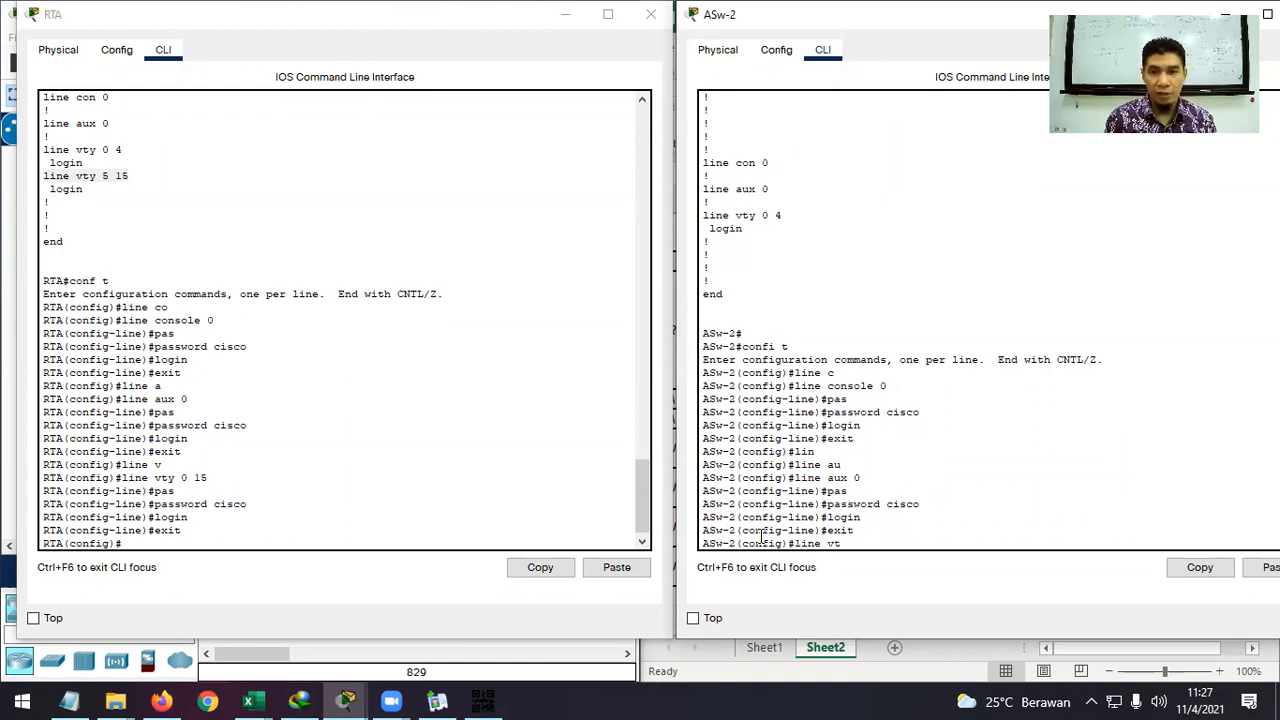
key("Tab")
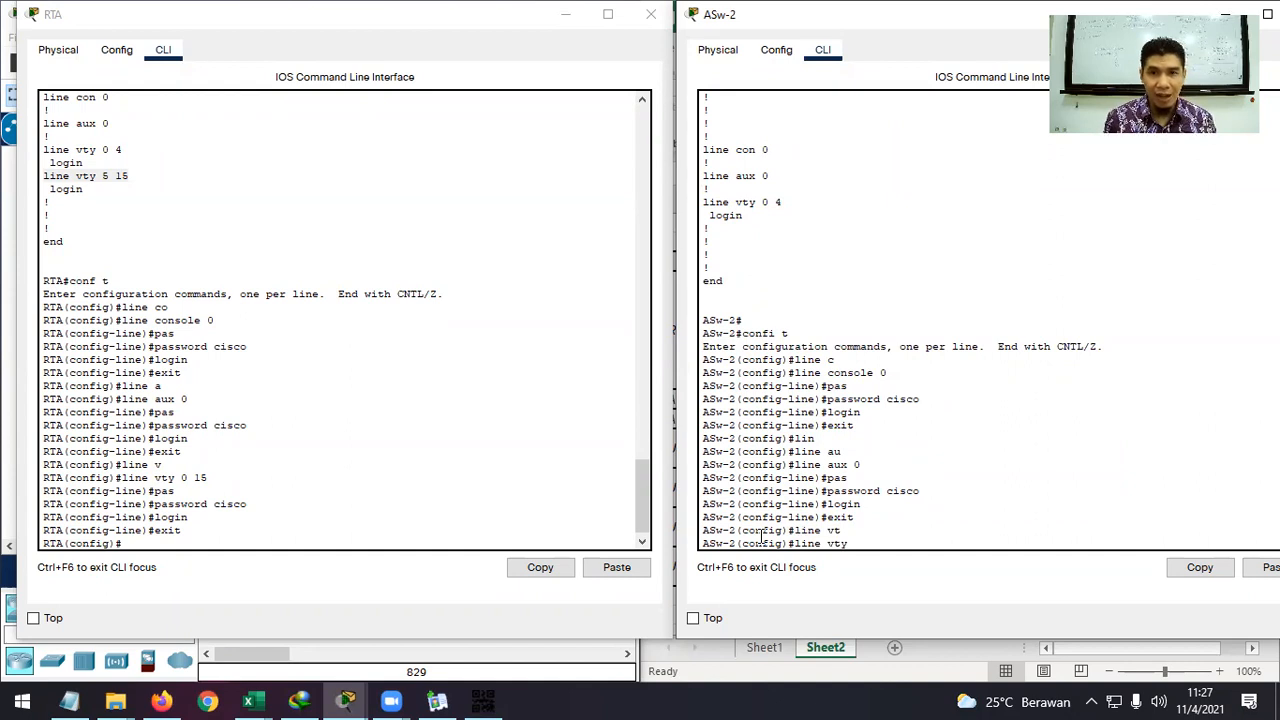
Compare the switch's VTY range 0 4 with RTA's ranges 0 4 and 5 15.
left_click_drag(782, 204, 703, 196)
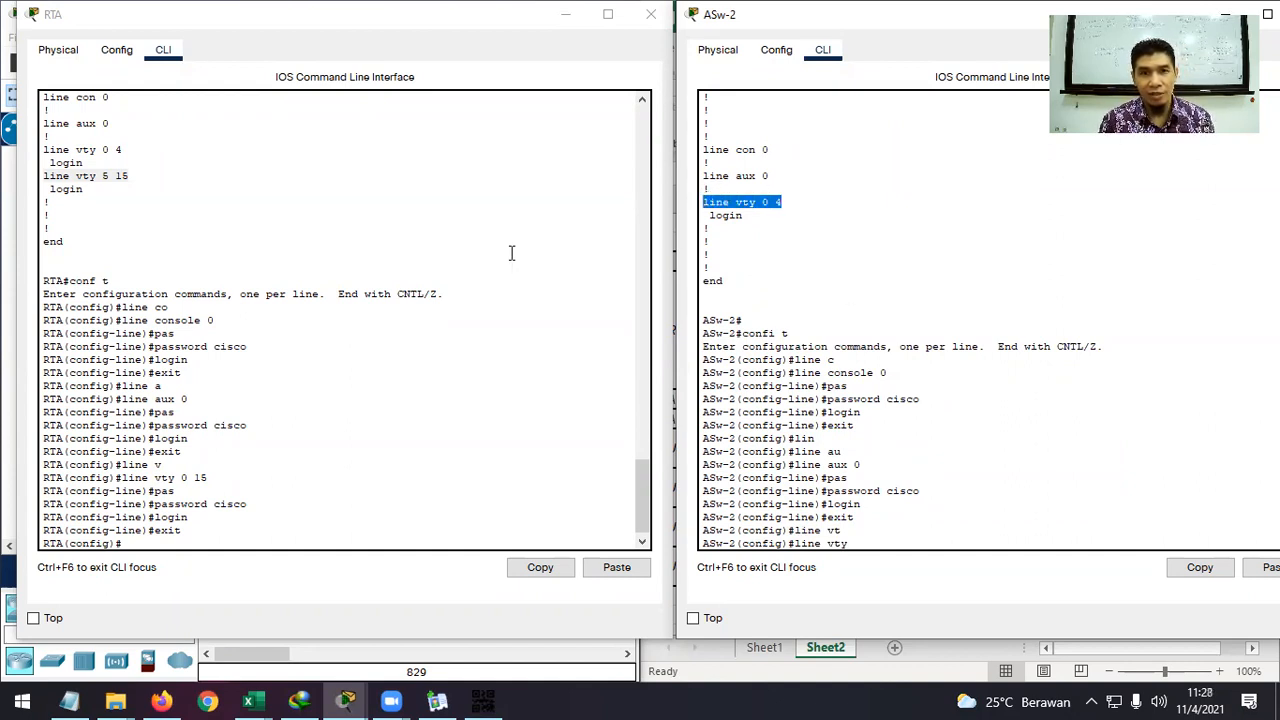
left_click_drag(123, 150, 63, 150)
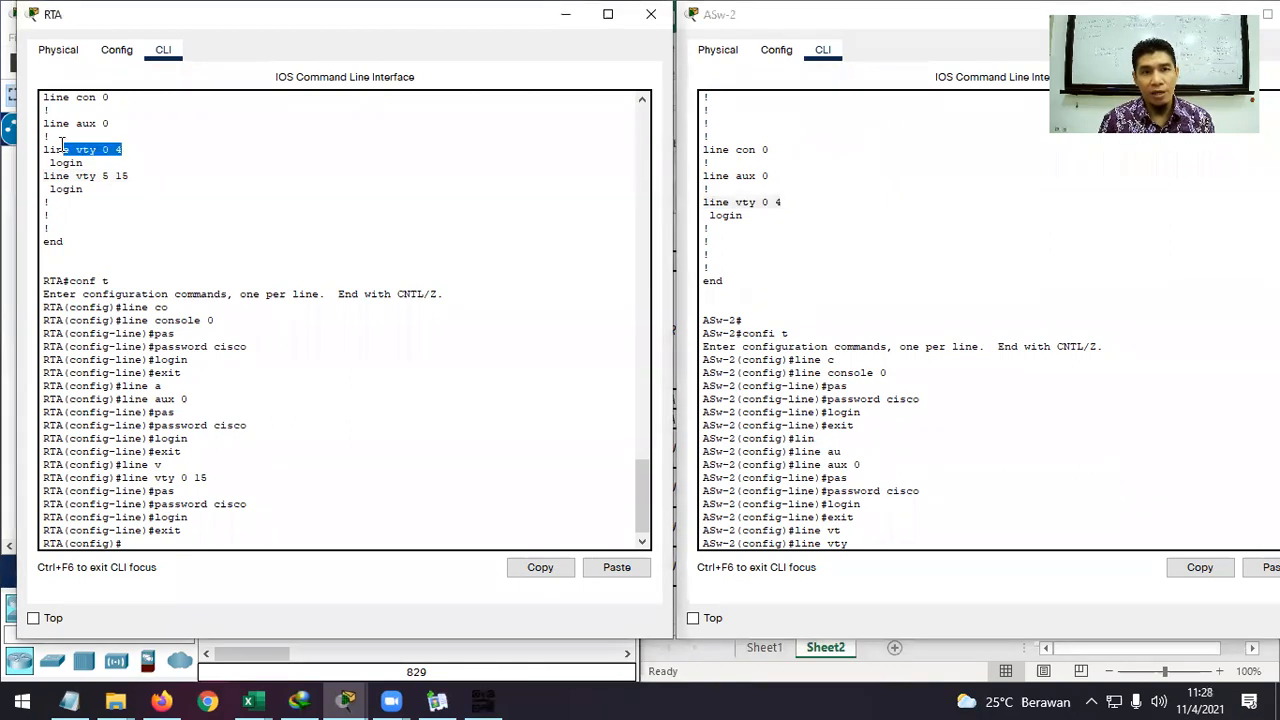
left_click_drag(131, 175, 44, 175)
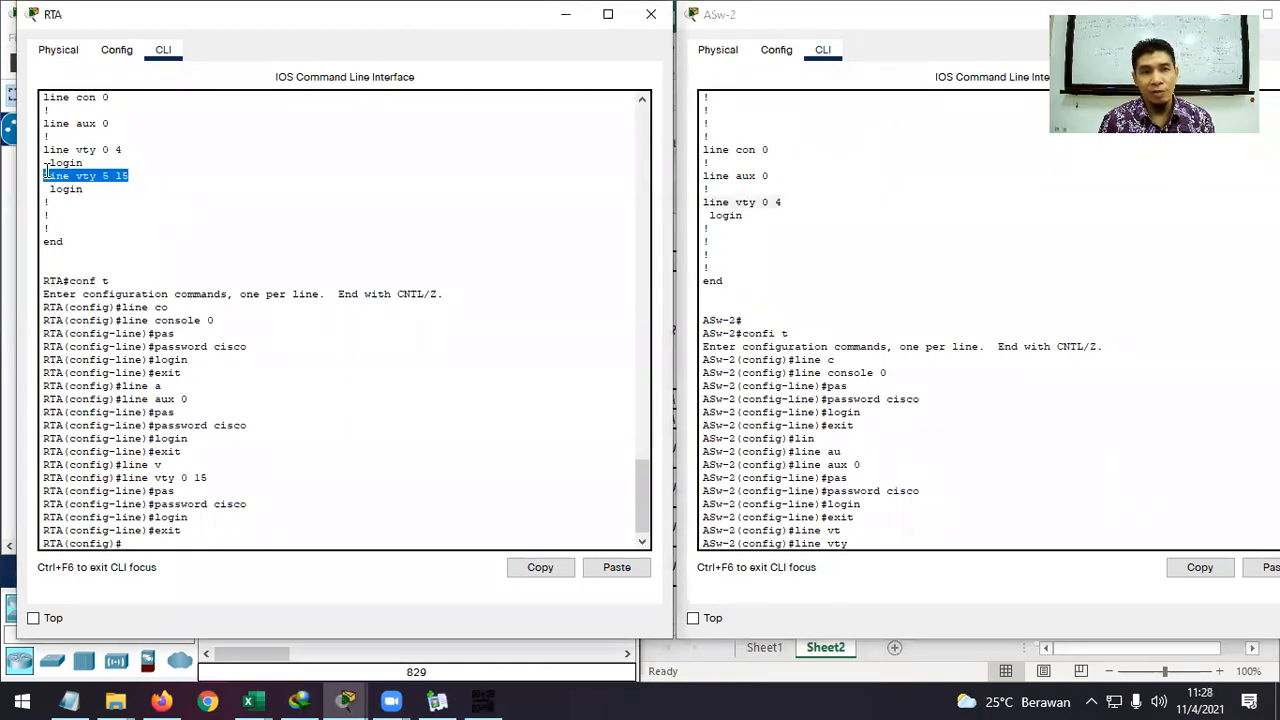
left_click(103, 150)
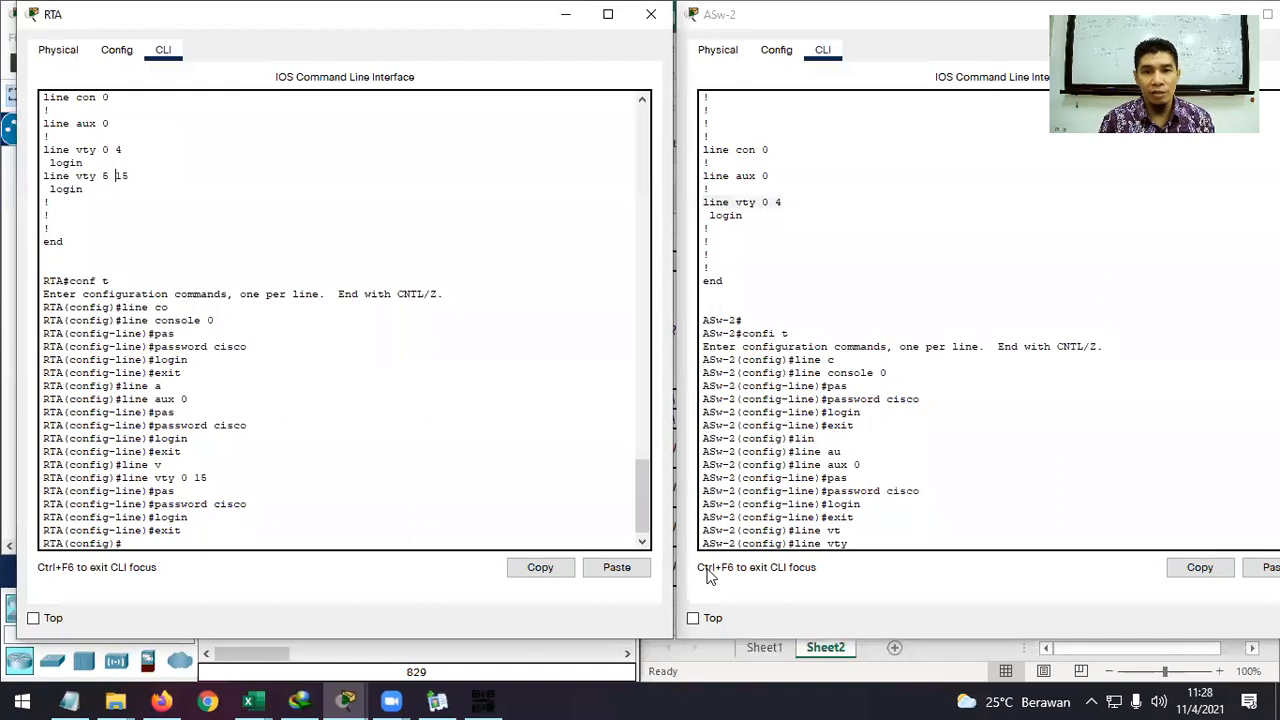
left_click(876, 543)
type("0 4")
key("Return")
type("pas")
key("Tab")
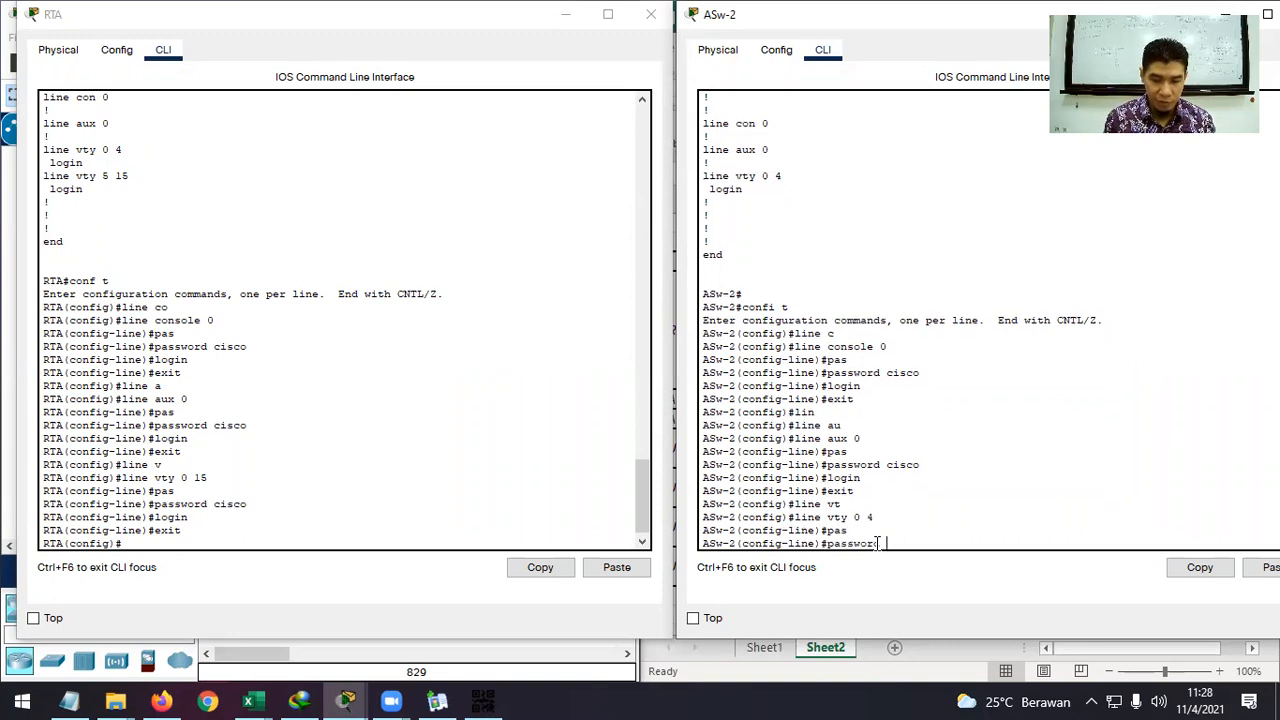
type("cisco")
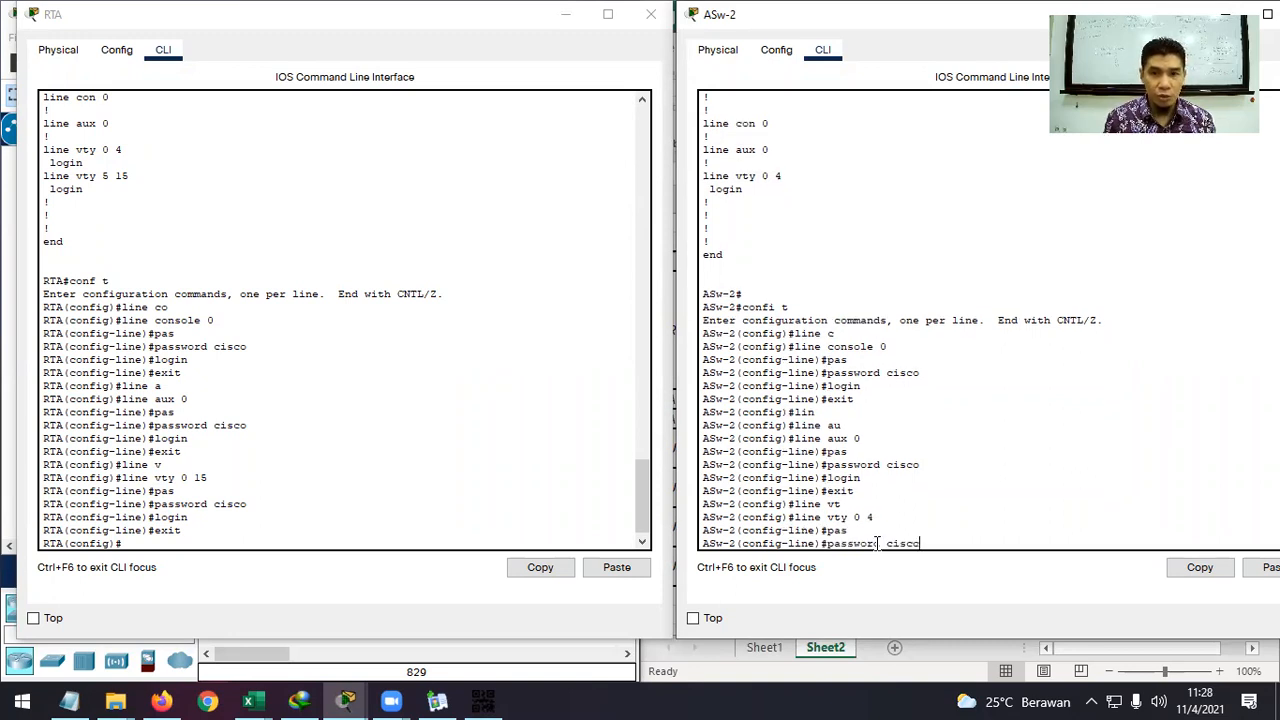
key("Return")
type("lo")
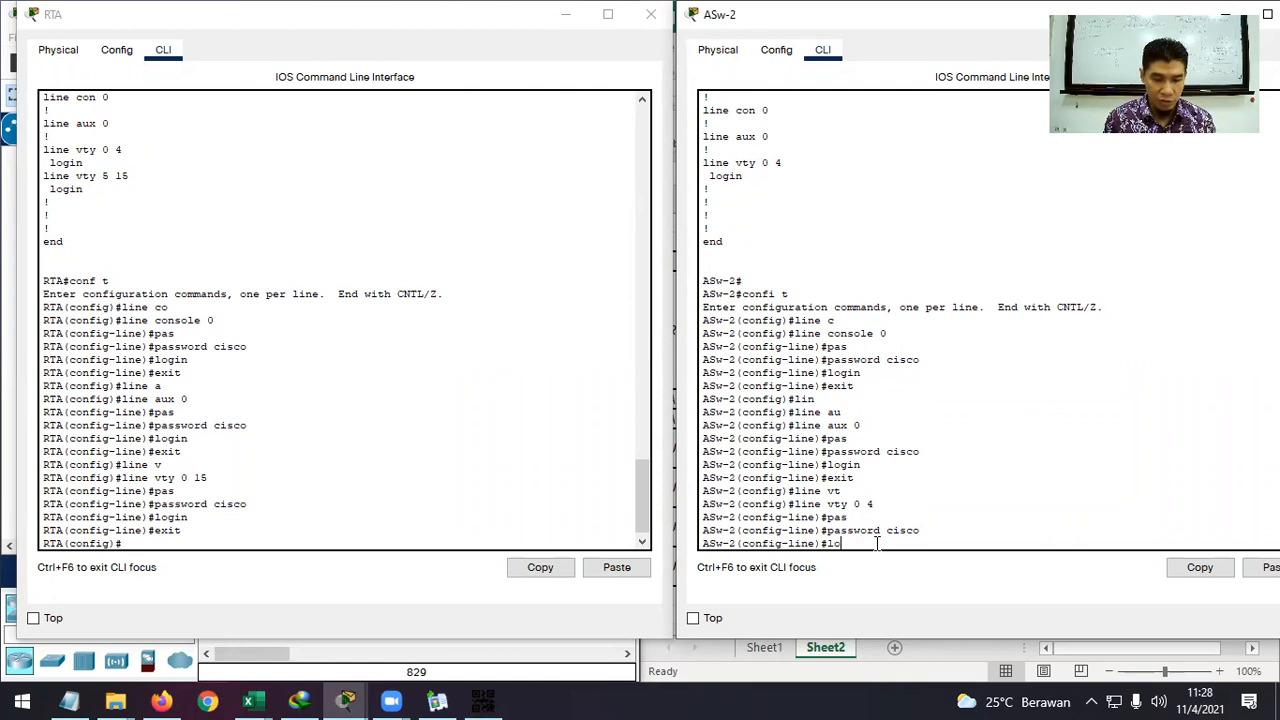
type("gin")
key("Return")
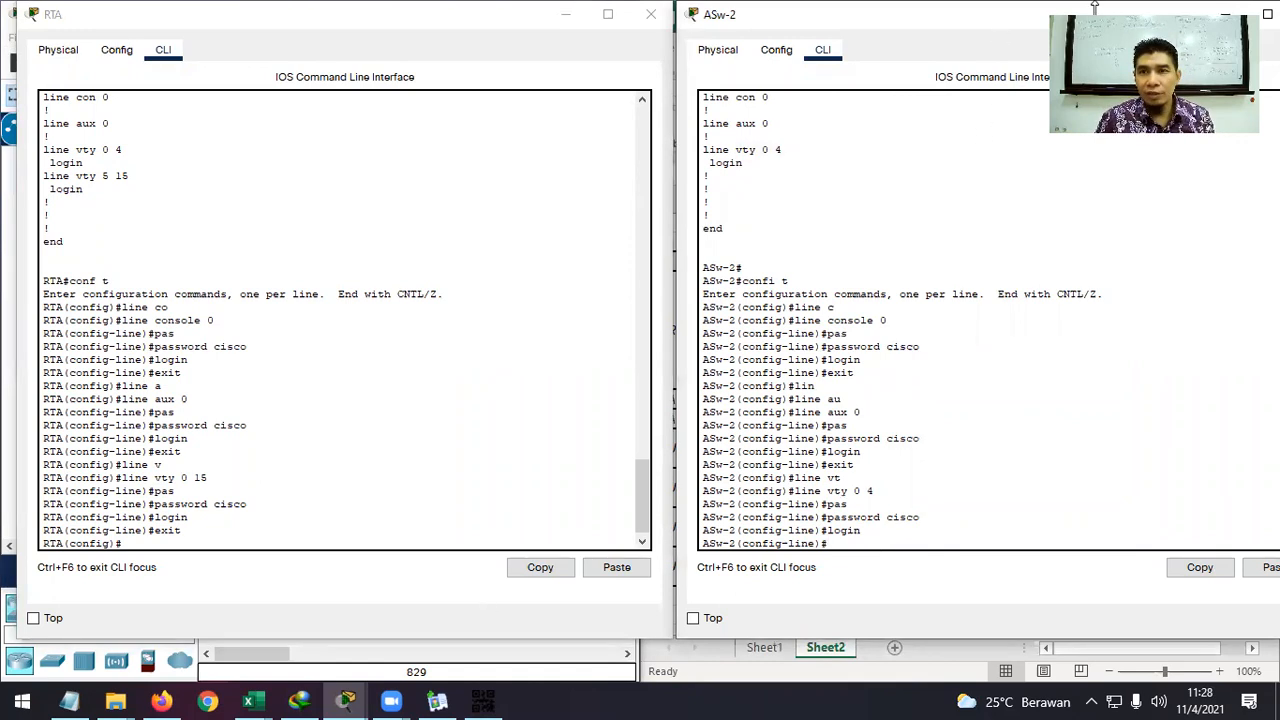
left_click(1227, 12)
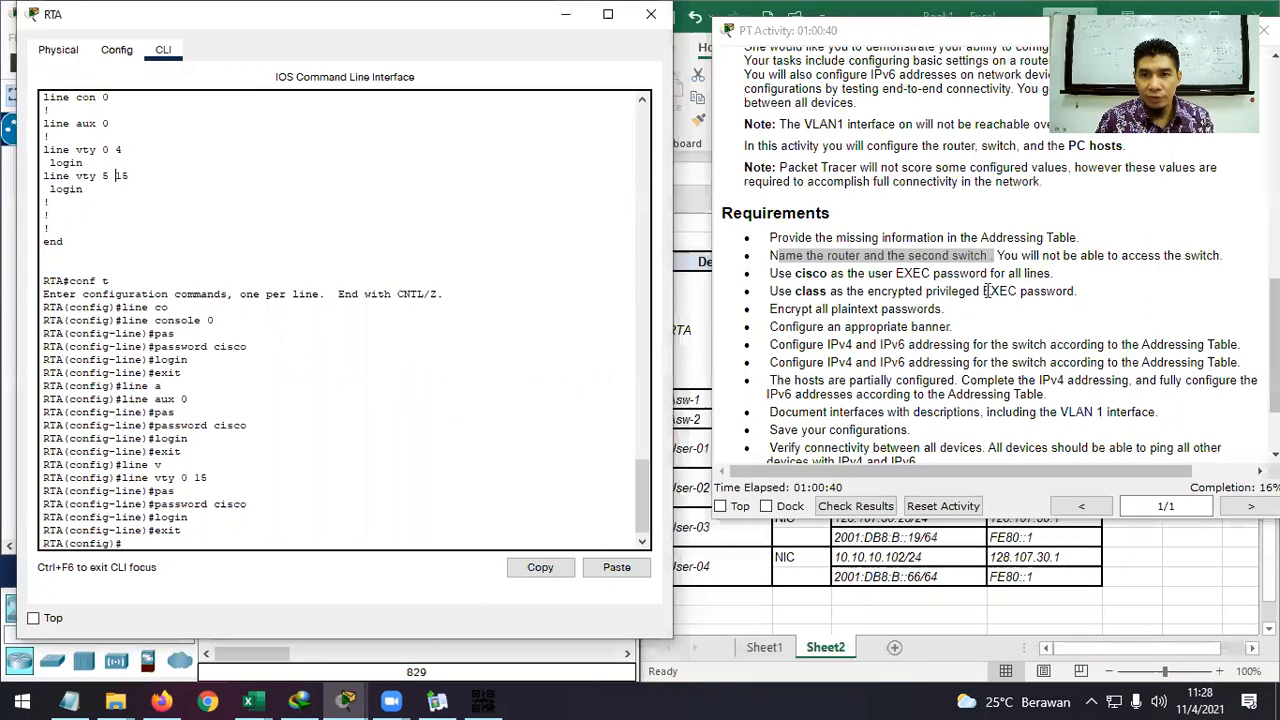
left_click(1022, 290)
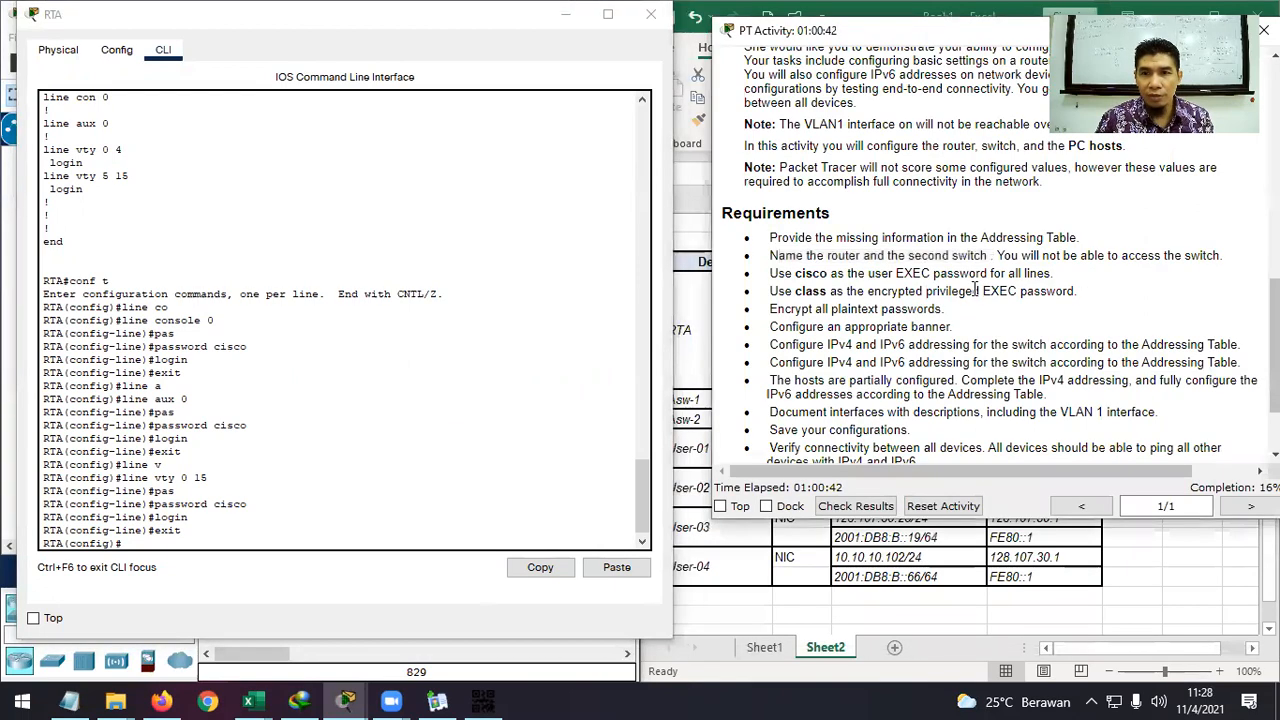
left_click_drag(924, 290, 998, 289)
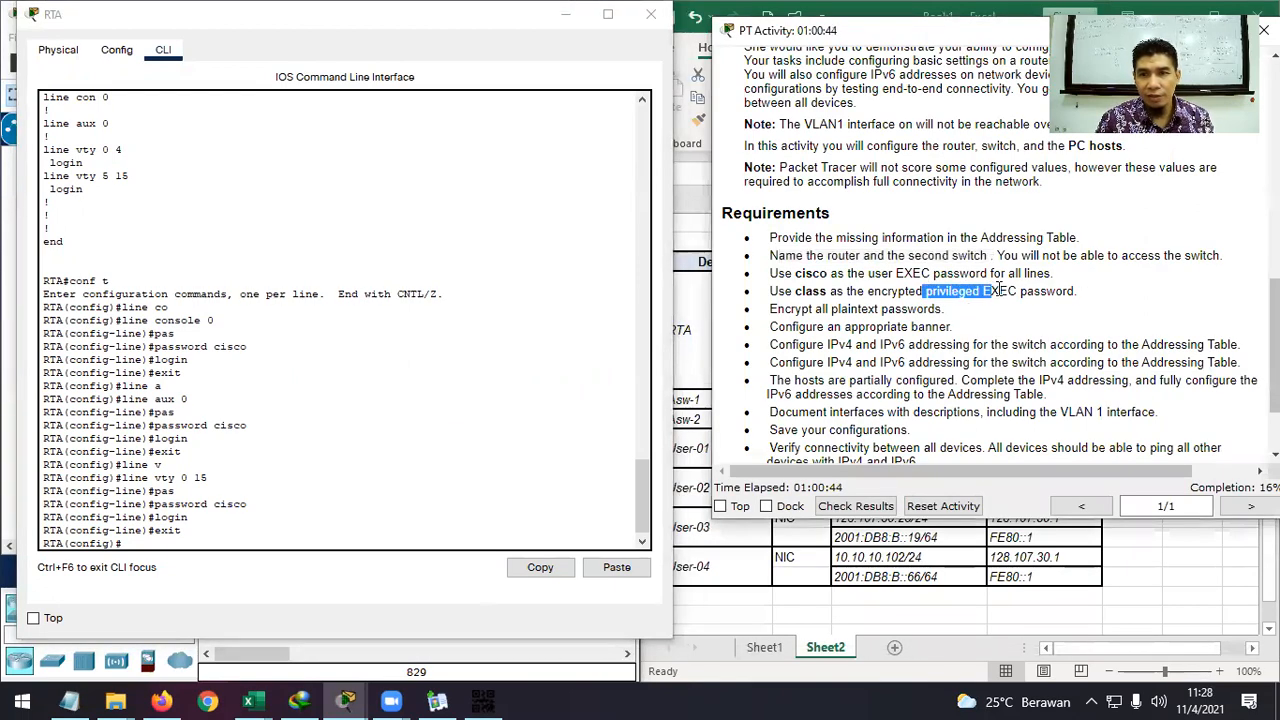
left_click(869, 290)
left_click_drag(869, 290, 1114, 305)
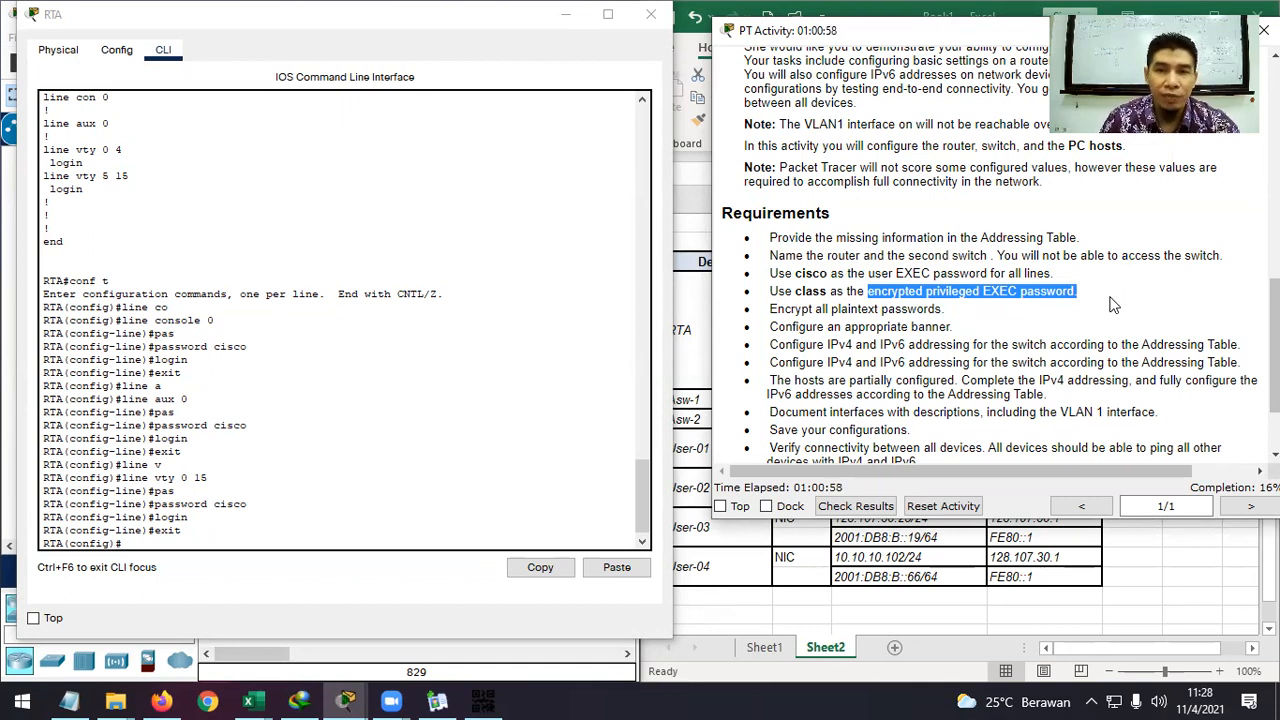
left_click(947, 297)
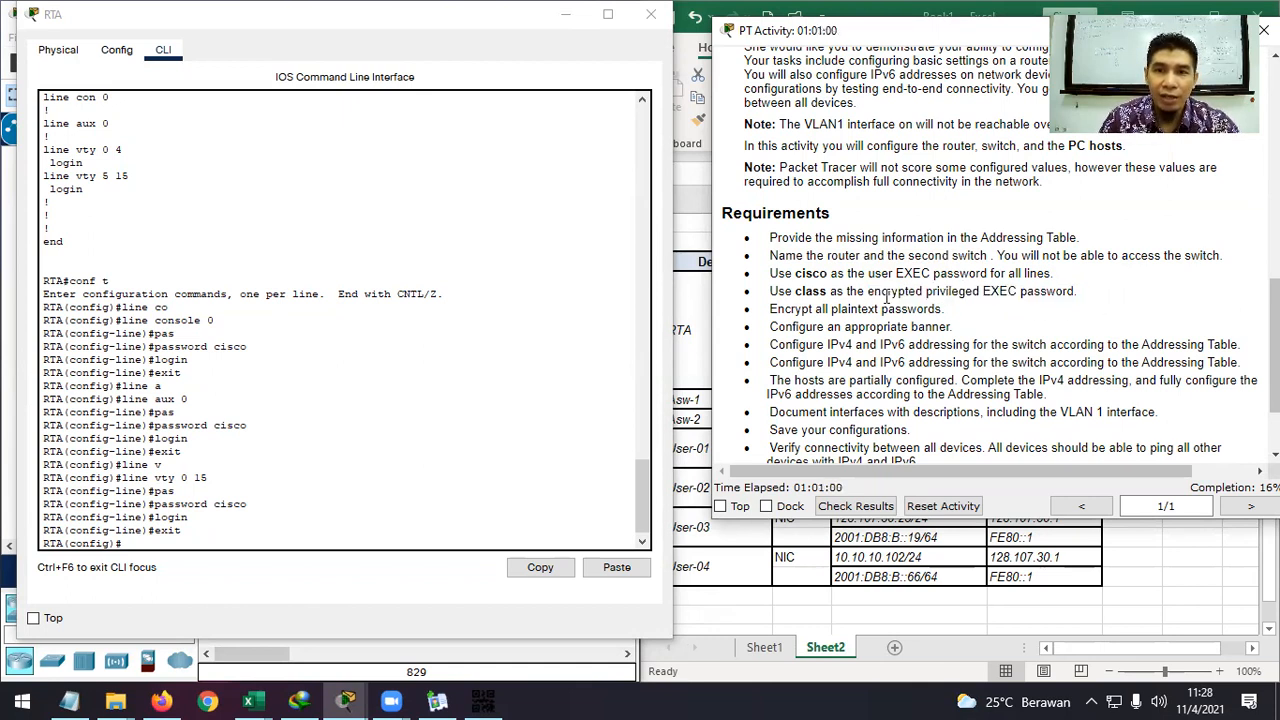
left_click_drag(867, 297, 1078, 293)
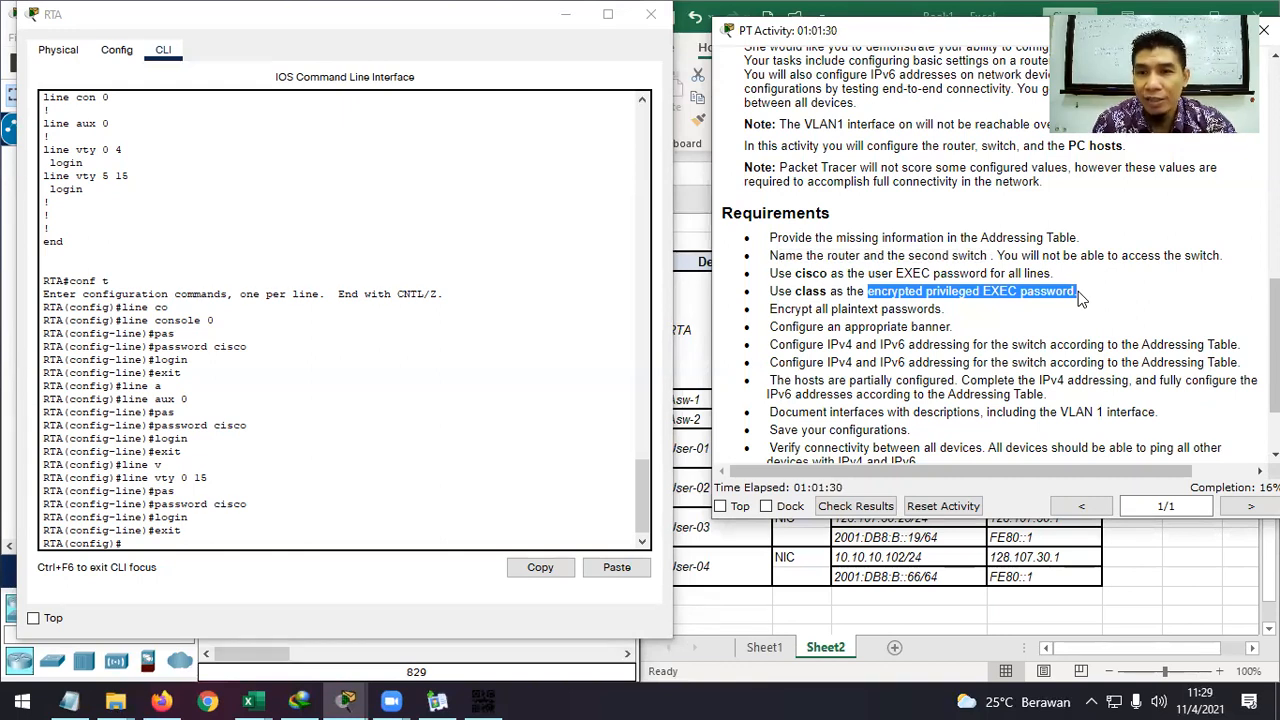
left_click(133, 543)
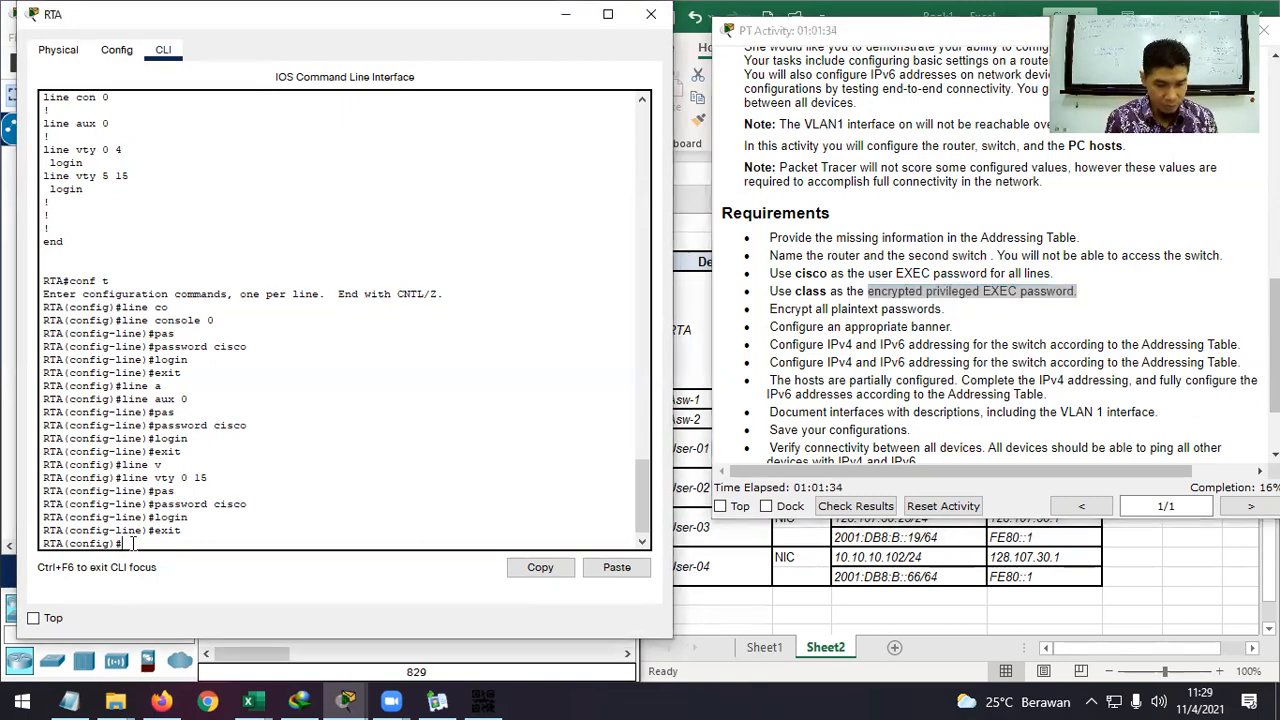
type("e")
key("Tab")
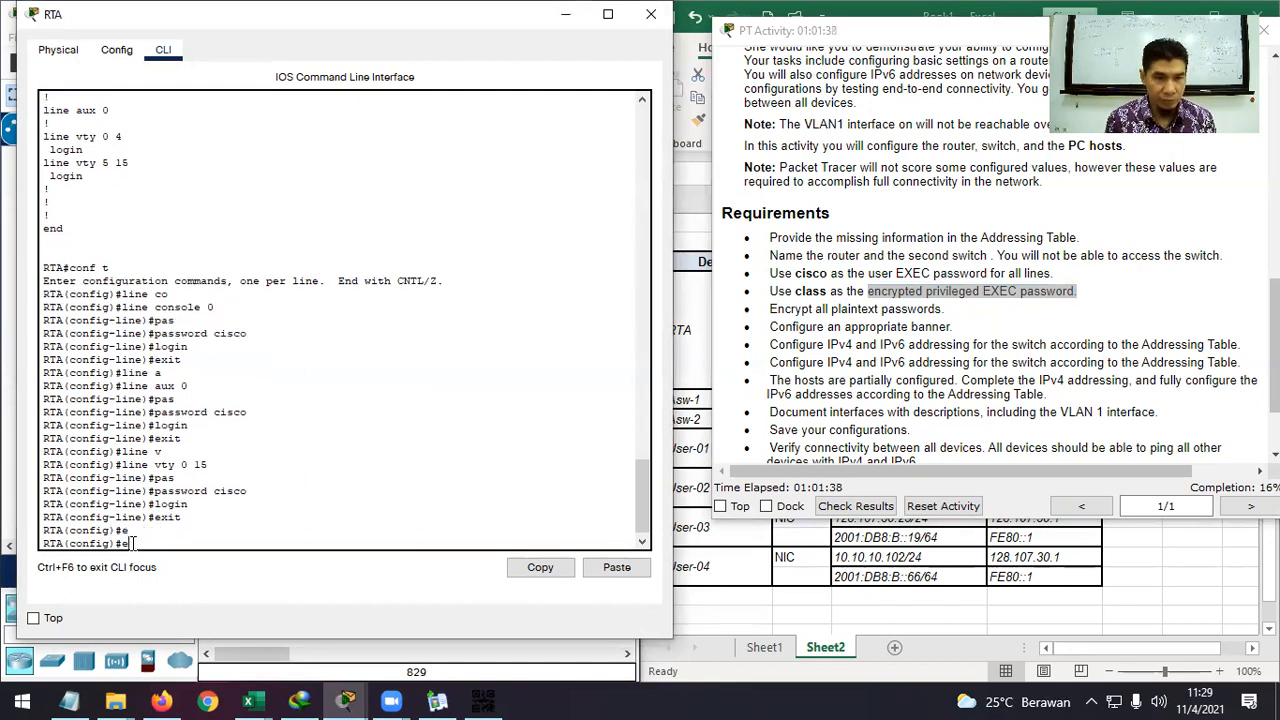
type("n")
key("Tab")
type("a")
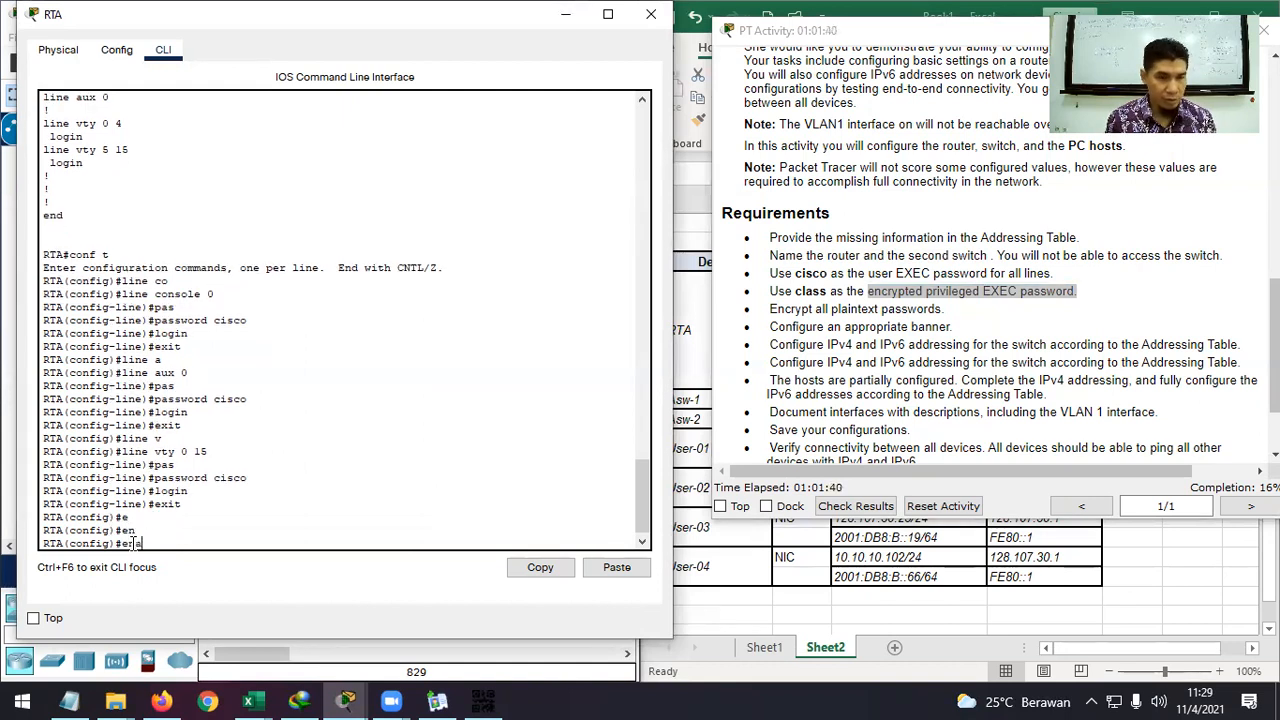
key("Tab")
type("se")
key("Tab")
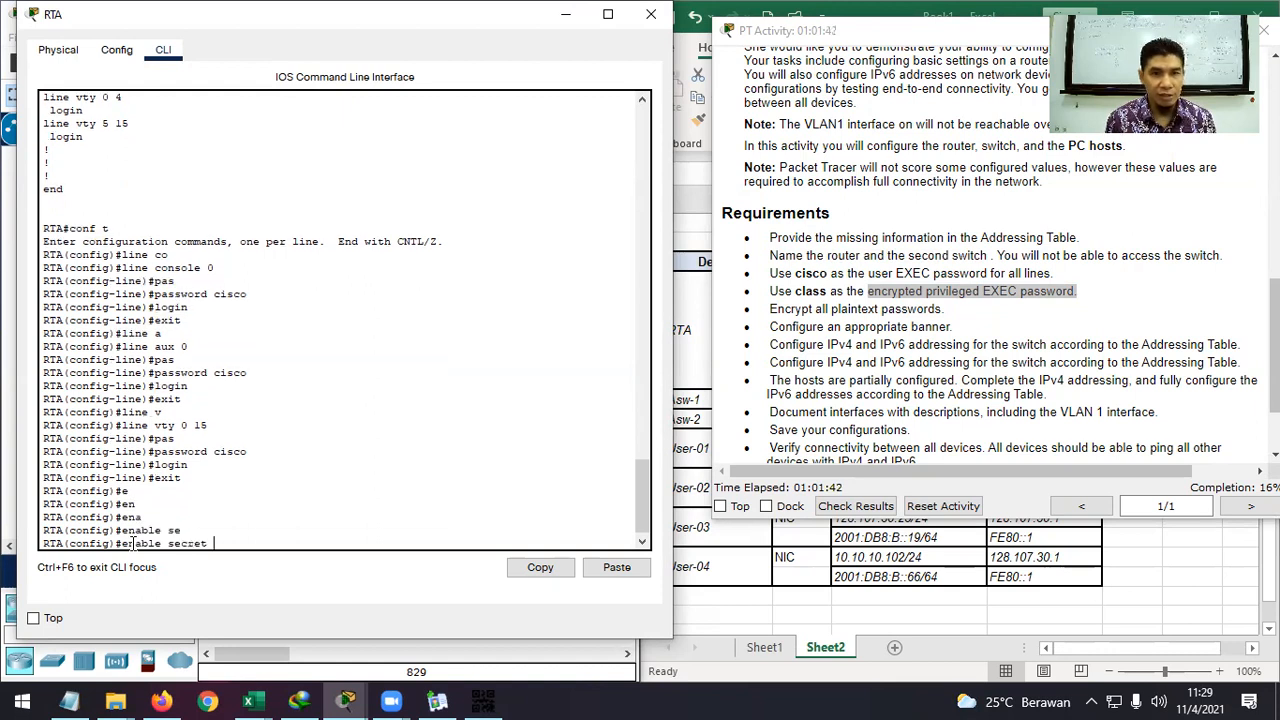
type("class")
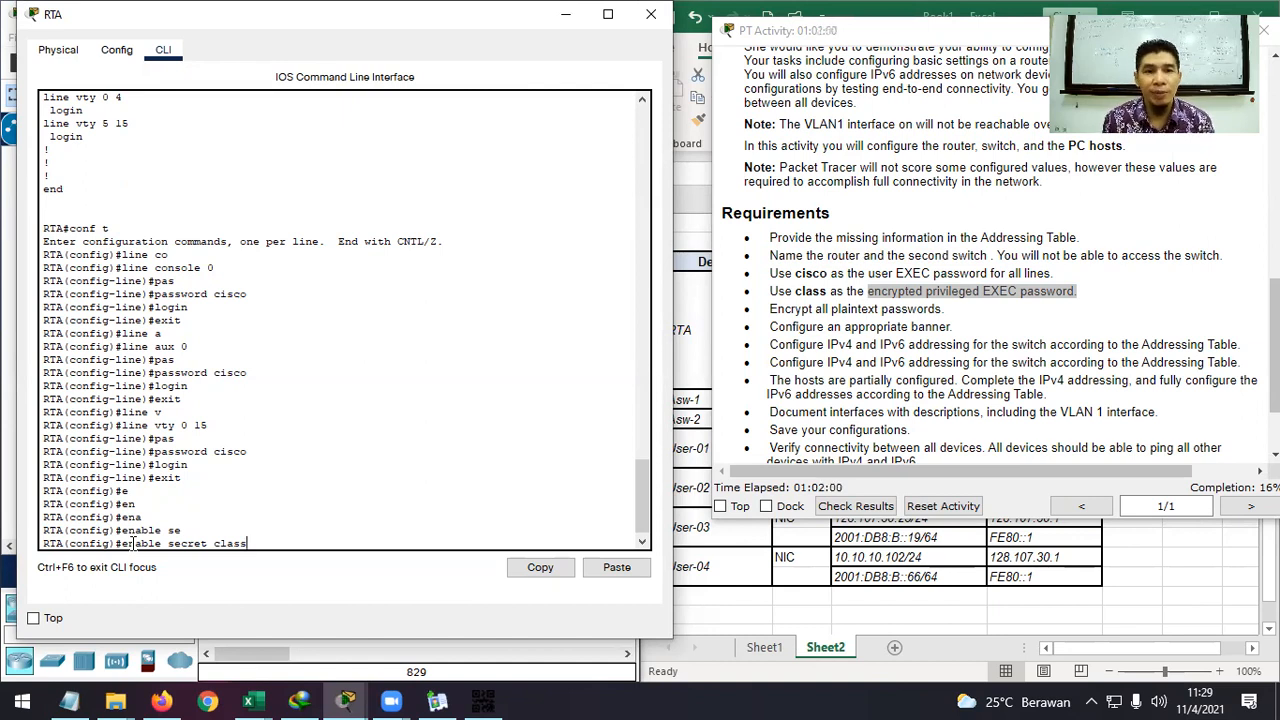
key("Return")
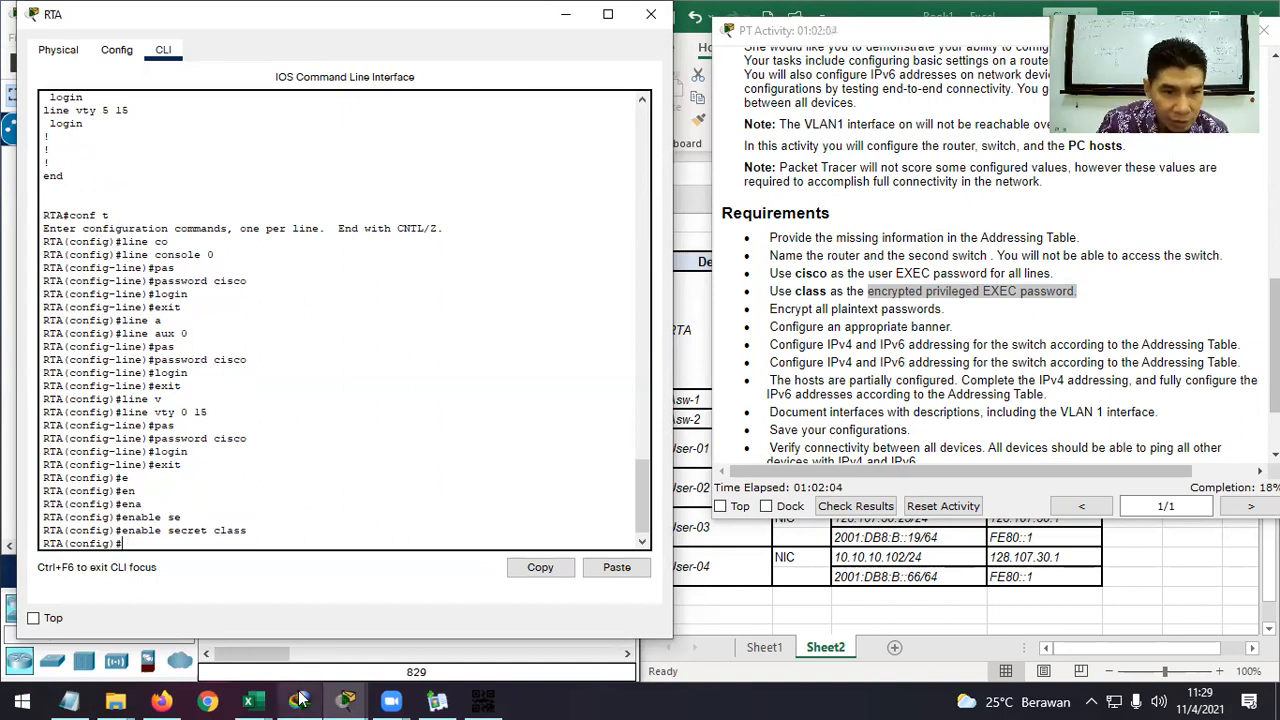
mouse_move(350, 700)
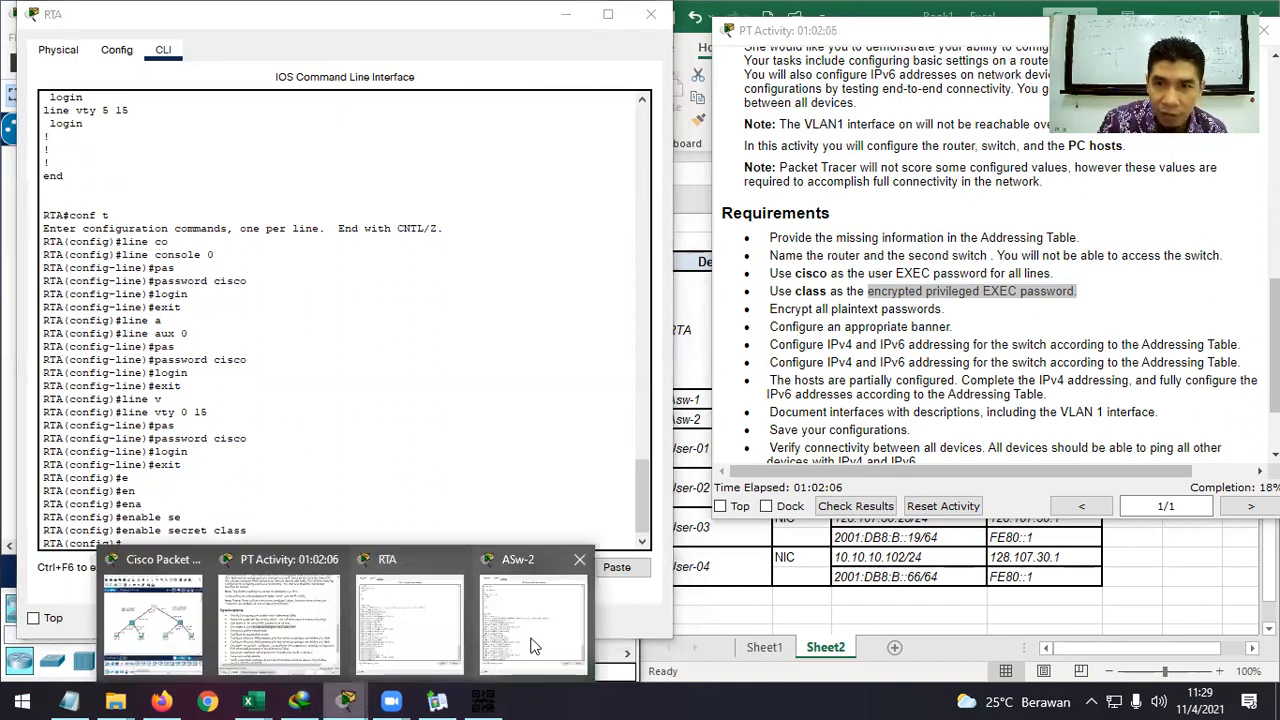
left_click(515, 645)
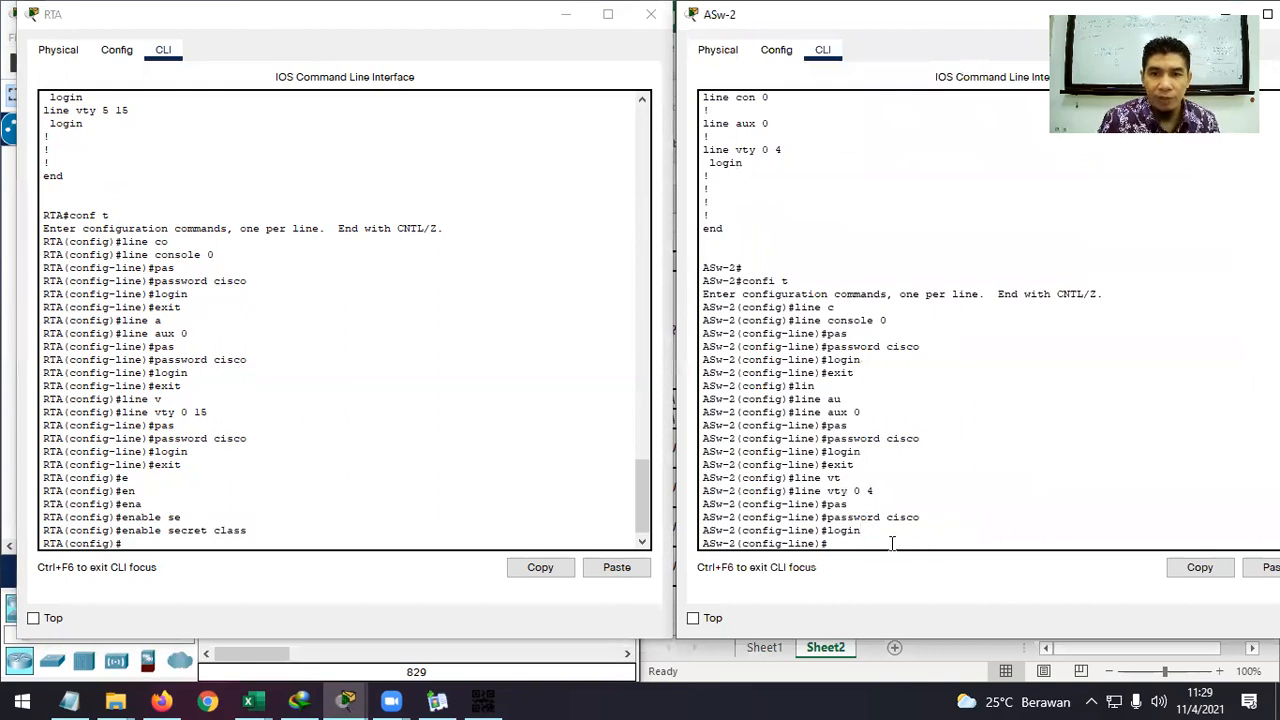
type("ena")
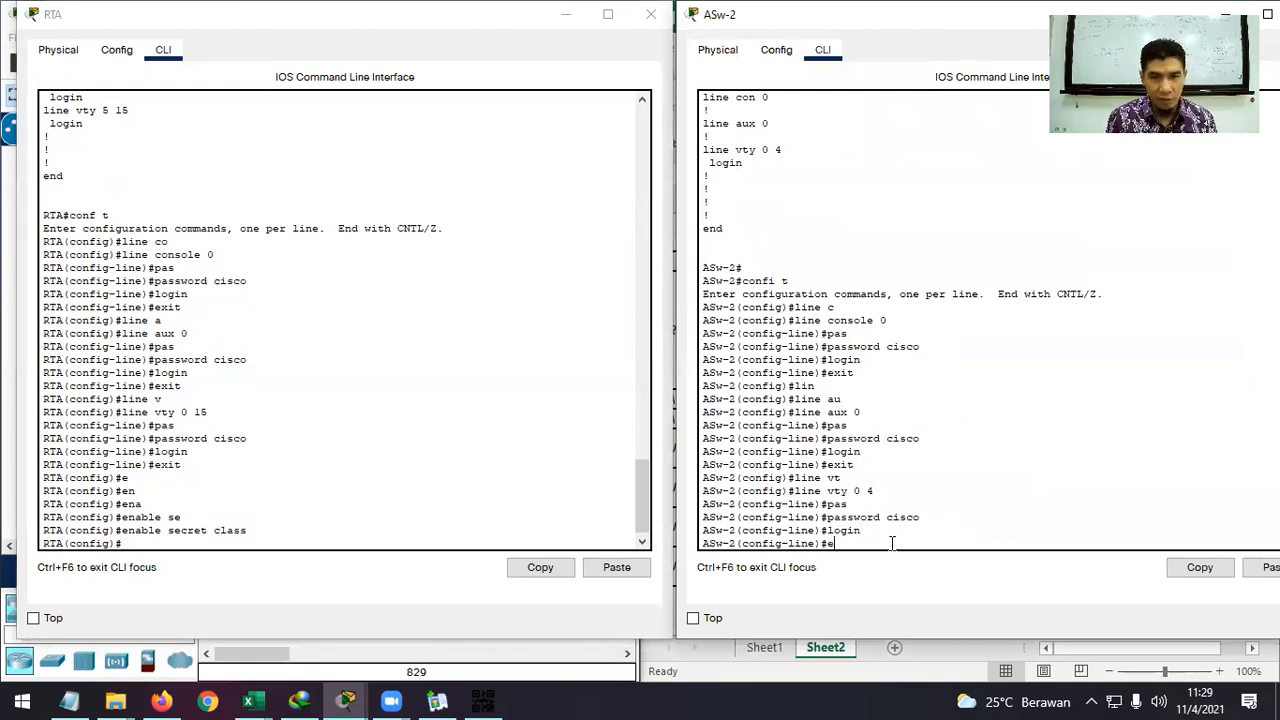
key("Tab")
key("BackSpace")
key("BackSpace")
key("BackSpace")
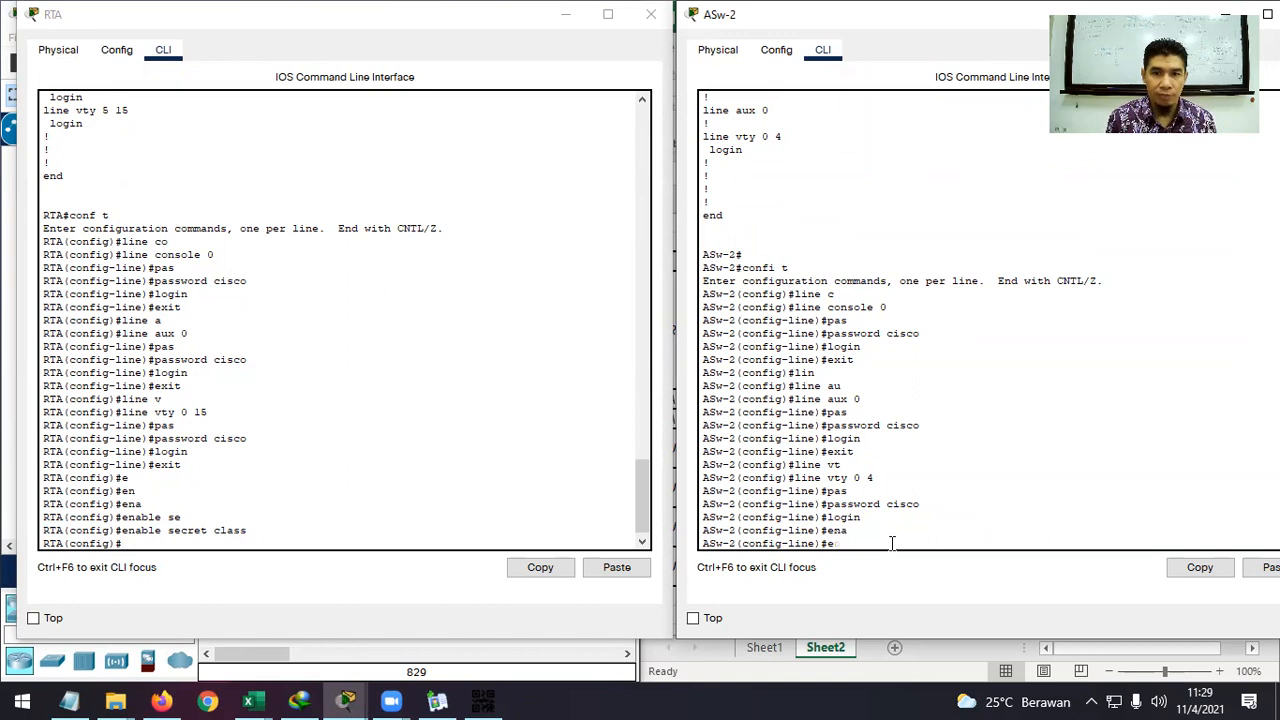
type("exit")
key("Return")
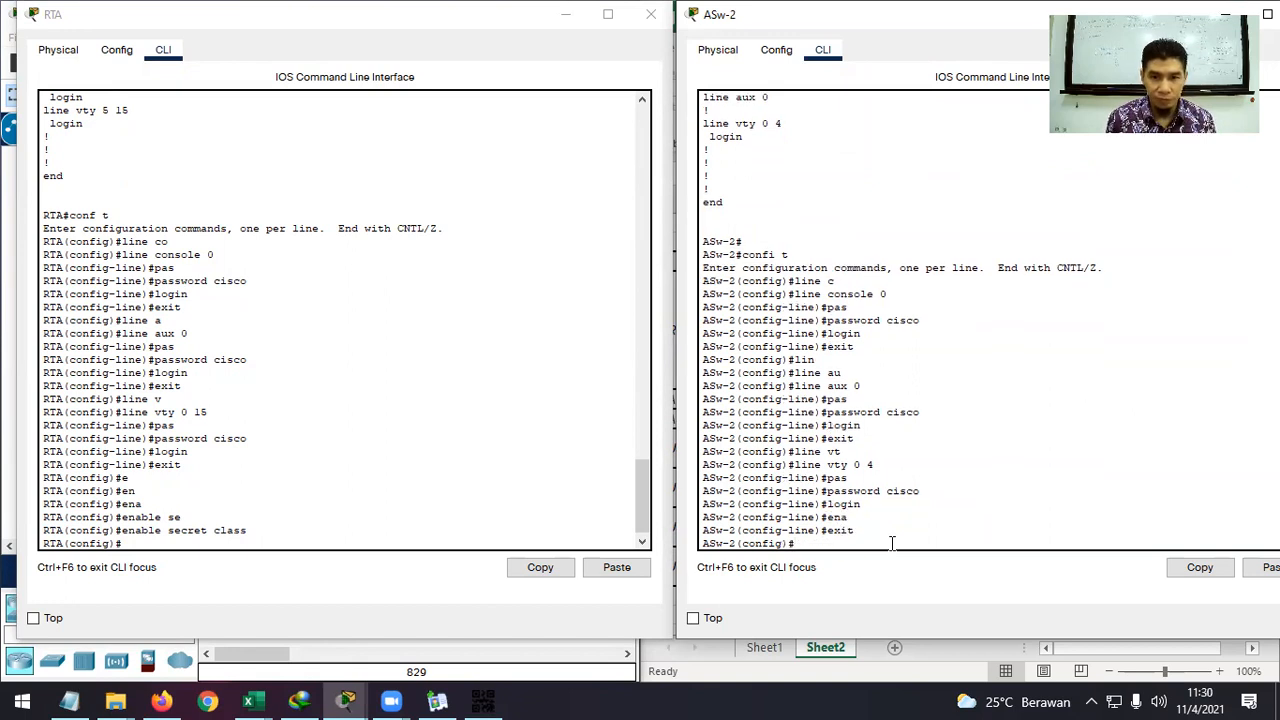
type("ena")
key("Tab")
type("se")
key("Tab")
type("class")
key("Return")
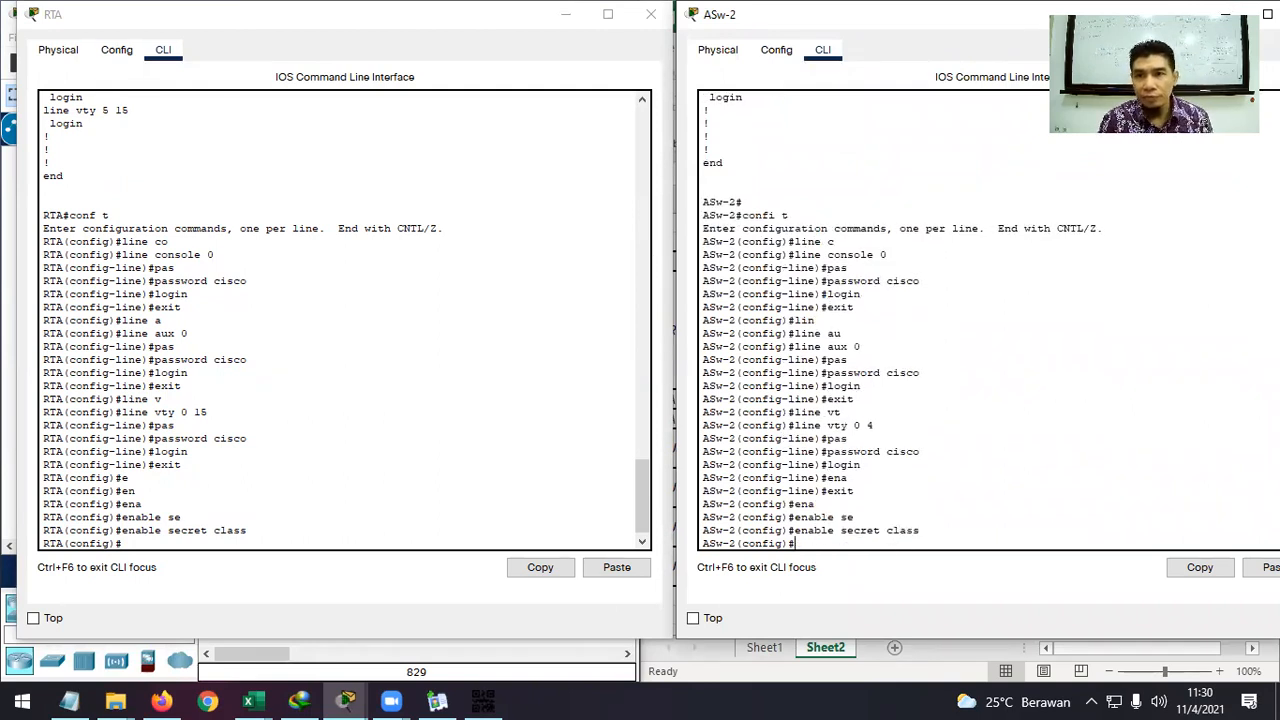
Highlight the 'Encrypt all plaintext passwords' requirement in the activity instructions.
key("alt+Tab")
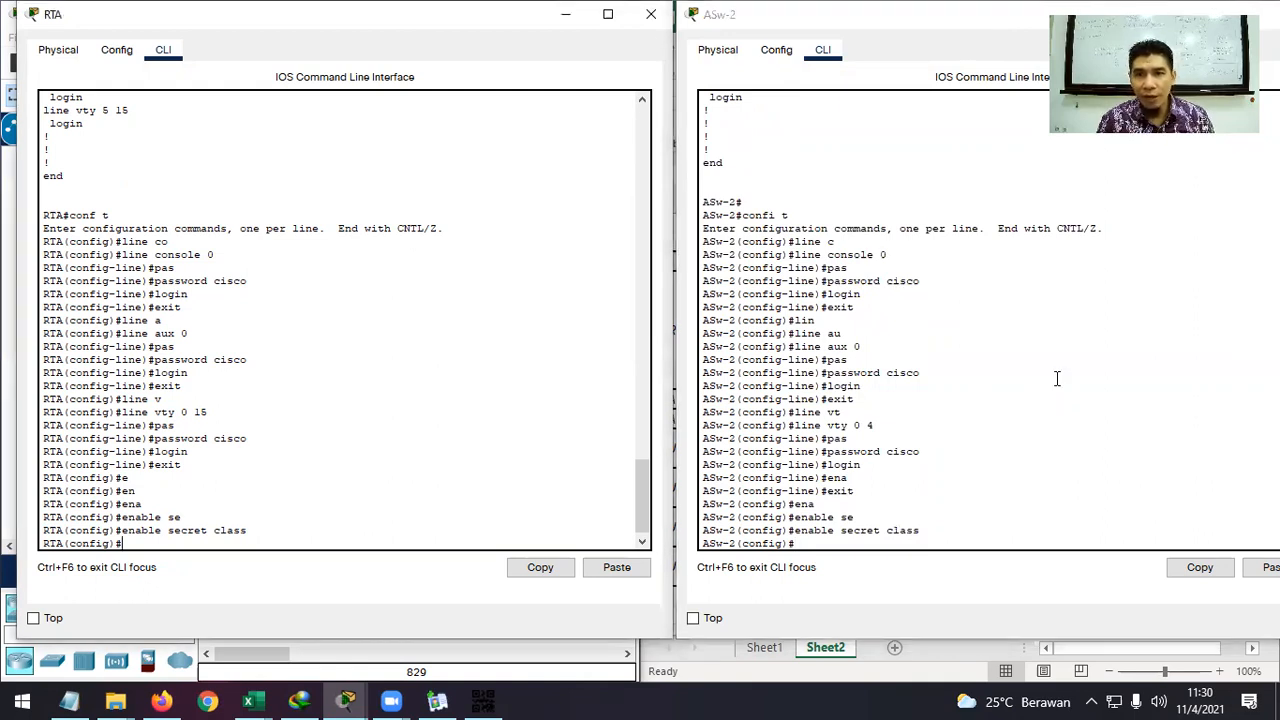
key("alt+Tab")
left_click_drag(957, 310, 795, 308)
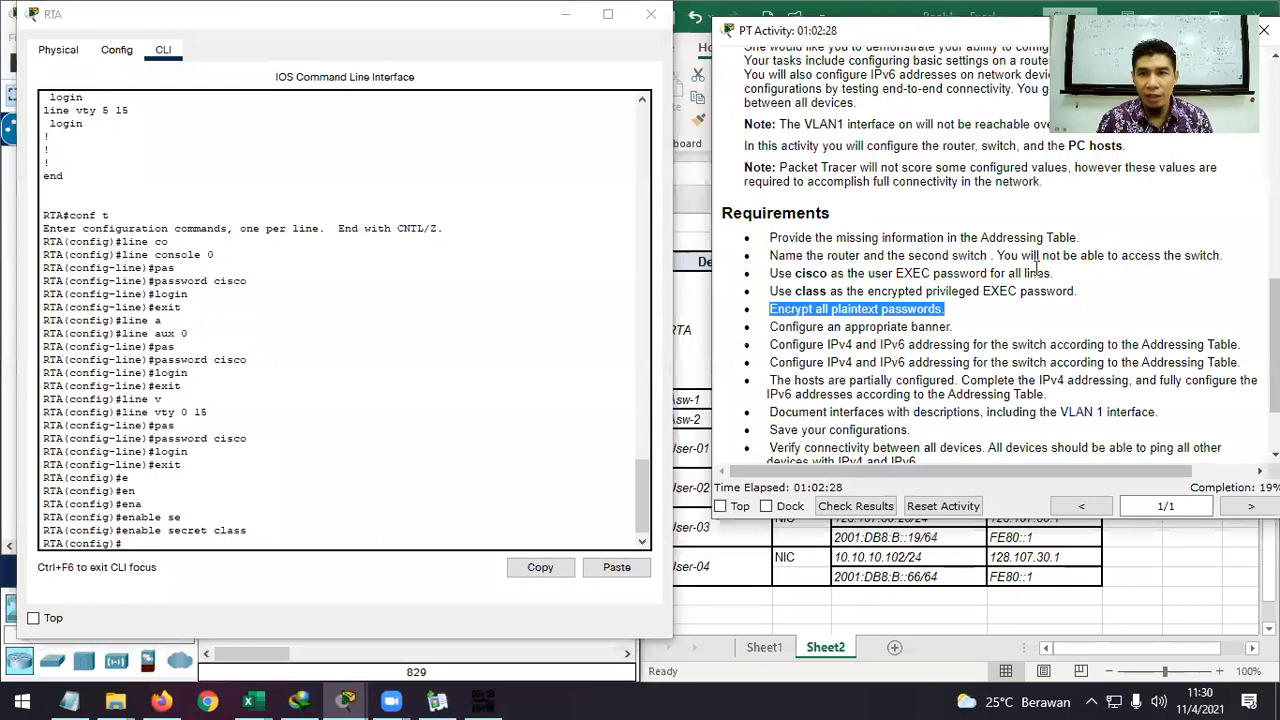
Highlight the user EXEC password requirement, then exit RTA's configuration mode with end.
left_click_drag(1058, 275, 769, 274)
left_click(269, 538)
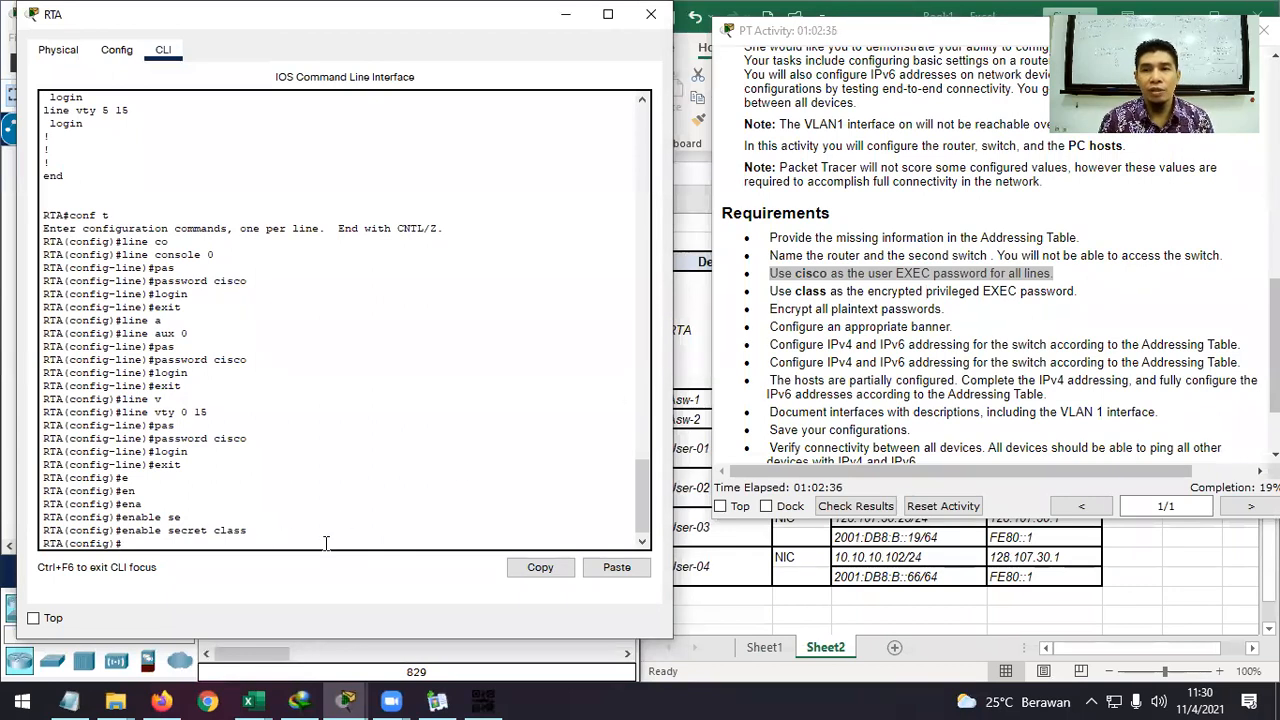
type("end")
key("Return")
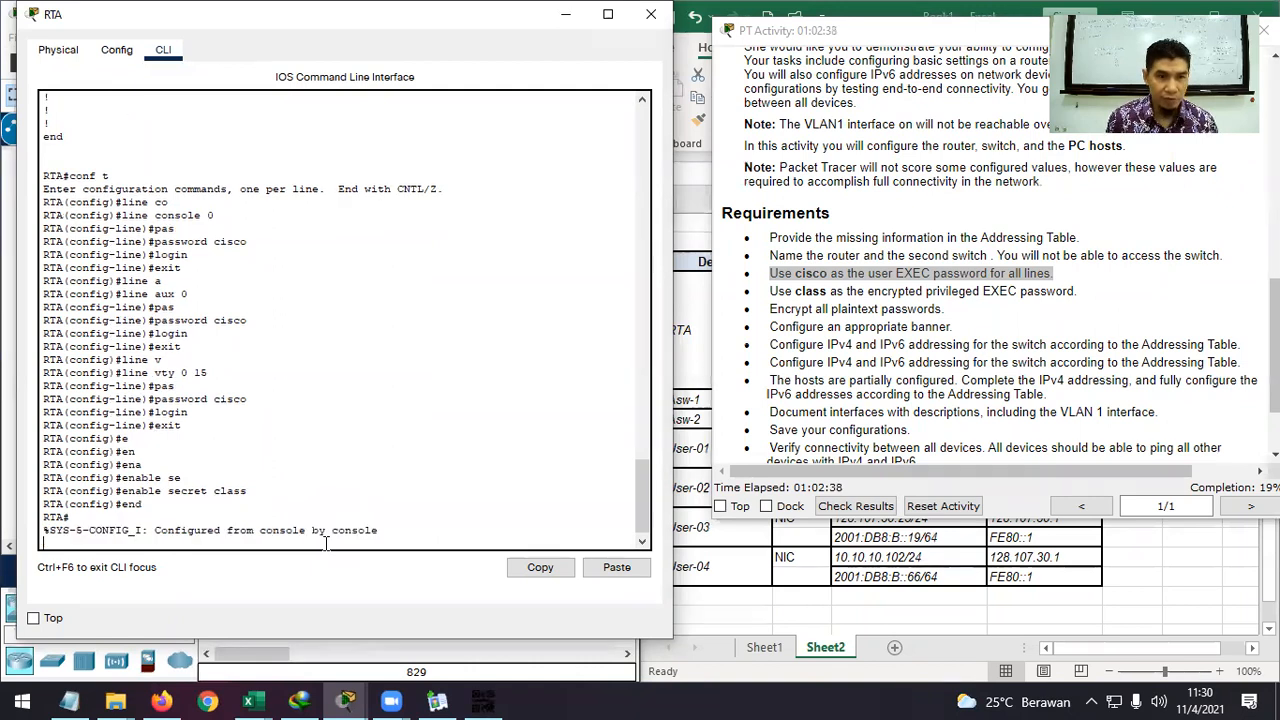
Run show running-config on RTA and page to the hashed enable secret line.
type("sh ru")
key("Return")
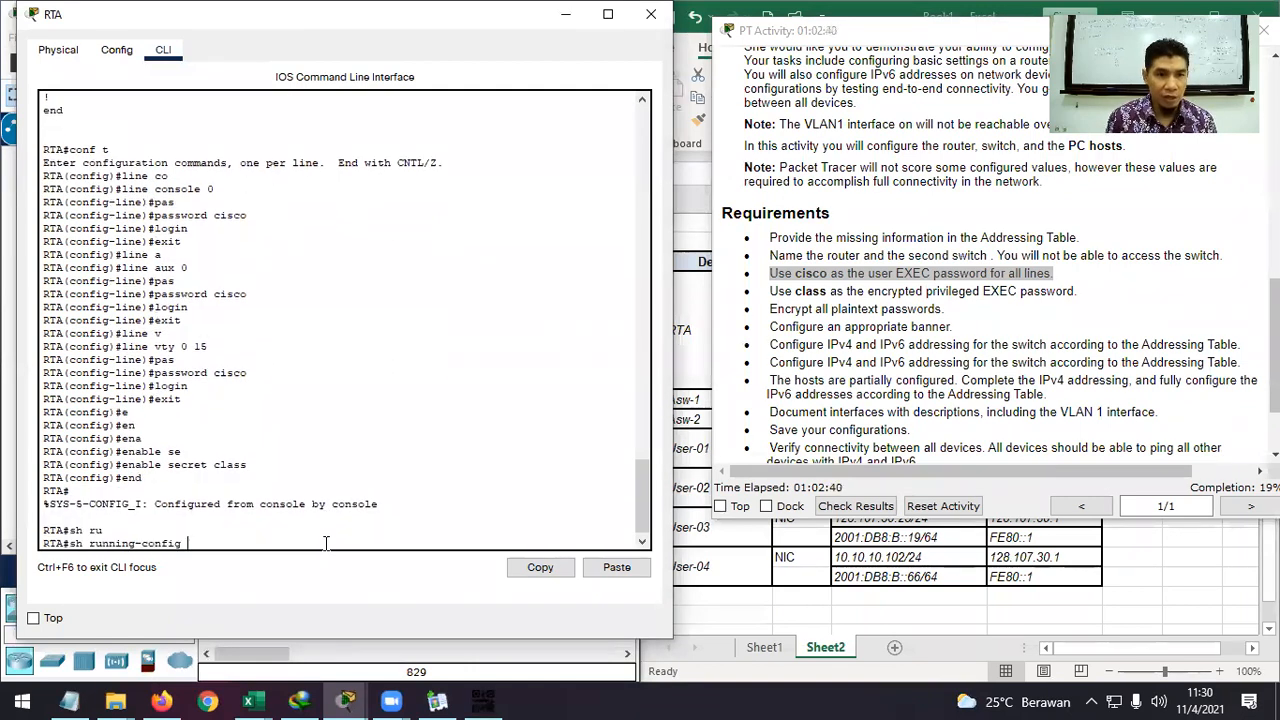
key("Return")
key("Return")
key("Return")
key("Return")
key("Return")
key("Return")
key("Return")
key("Return")
key("Return")
key("Return")
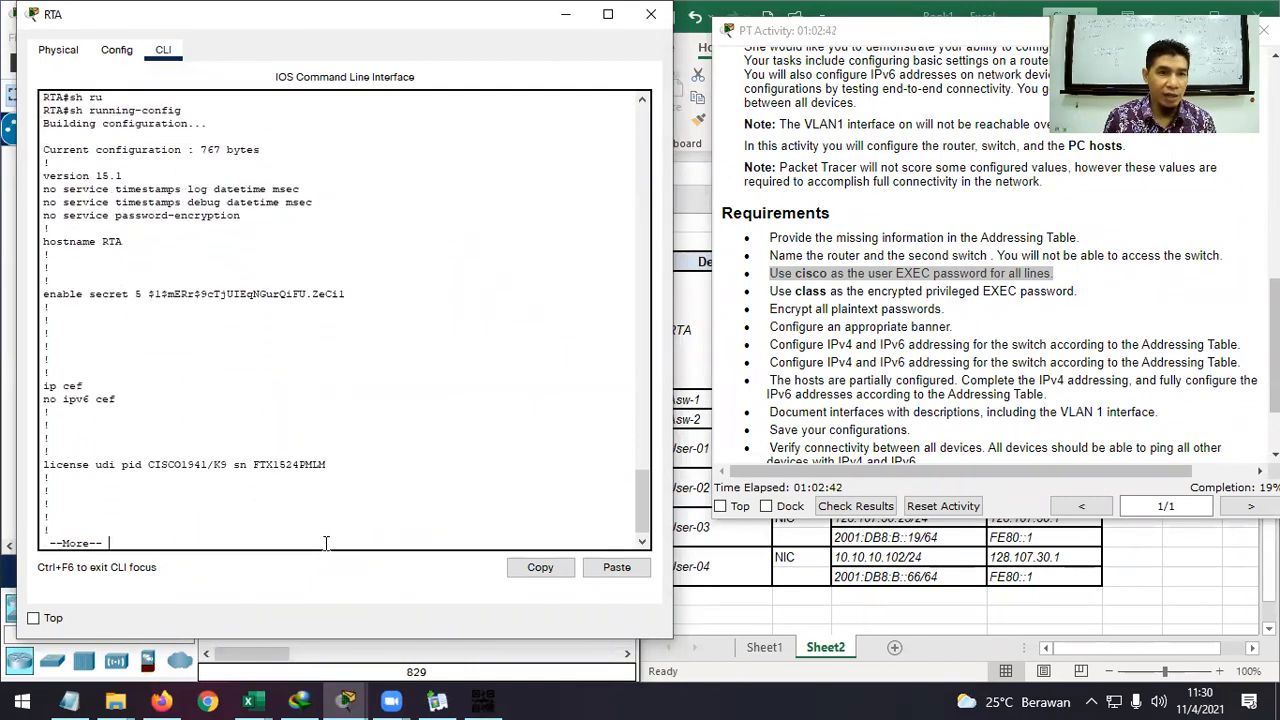
left_click_drag(346, 294, 45, 293)
left_click(164, 332)
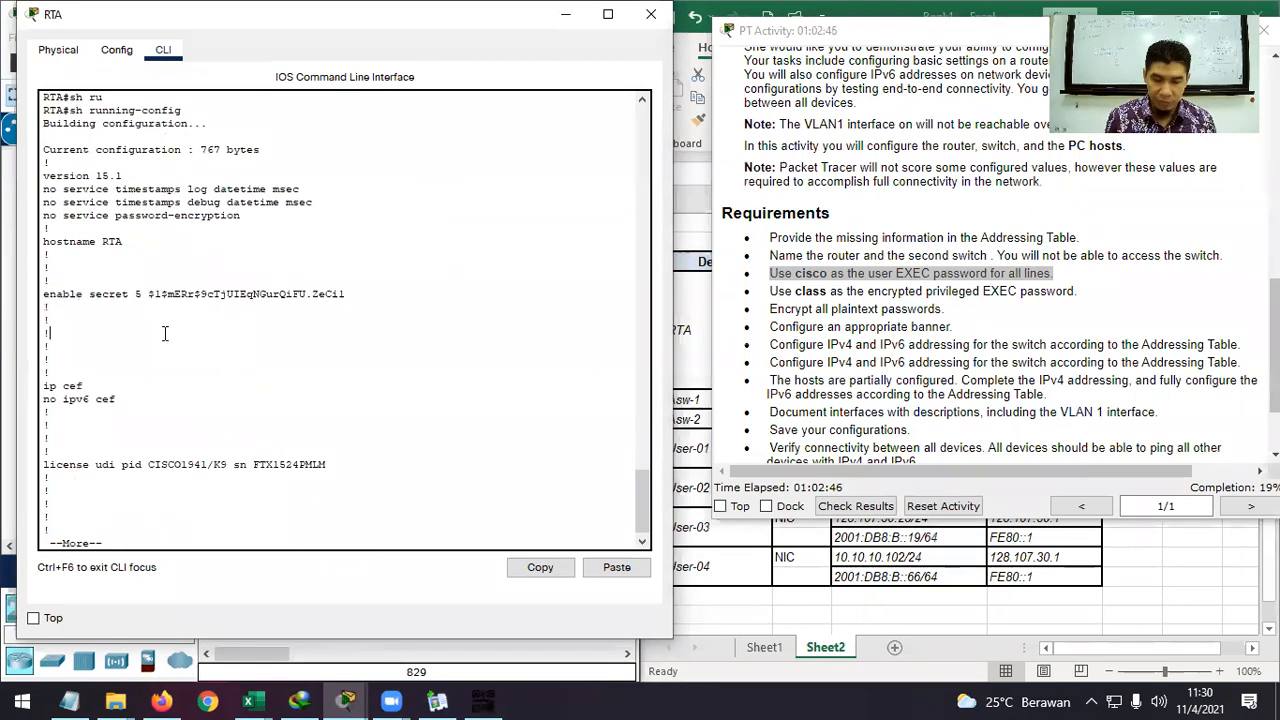
key("Return")
key("Return")
key("Return")
key("Return")
key("Return")
key("Return")
key("Return")
key("Return")
key("Return")
key("Return")
key("Return")
key("Return")
key("Return")
key("Return")
key("Return")
key("Return")
key("Return")
key("Return")
key("Return")
key("Return")
key("Return")
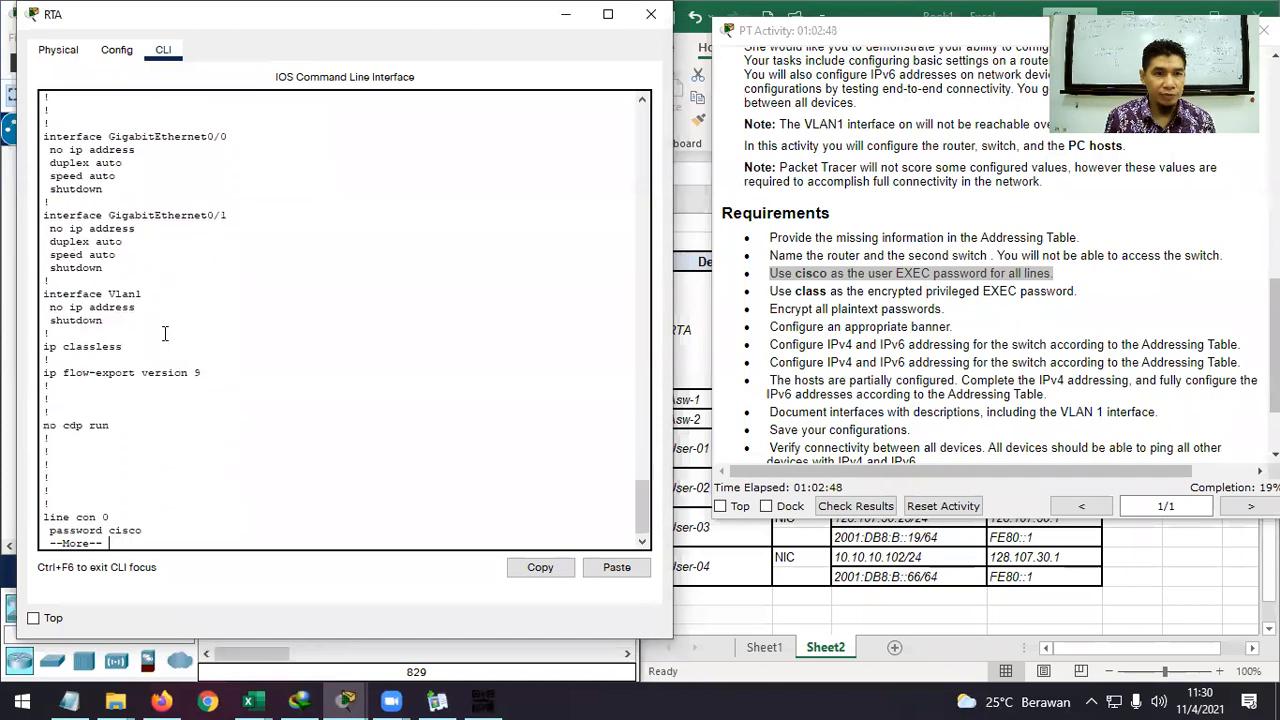
key("Return")
key("Return")
key("Return")
key("Return")
key("Return")
key("Return")
key("Return")
key("Return")
key("Return")
key("Return")
key("Return")
key("Return")
key("Return")
key("Return")
key("Return")
key("Return")
key("Return")
key("Return")
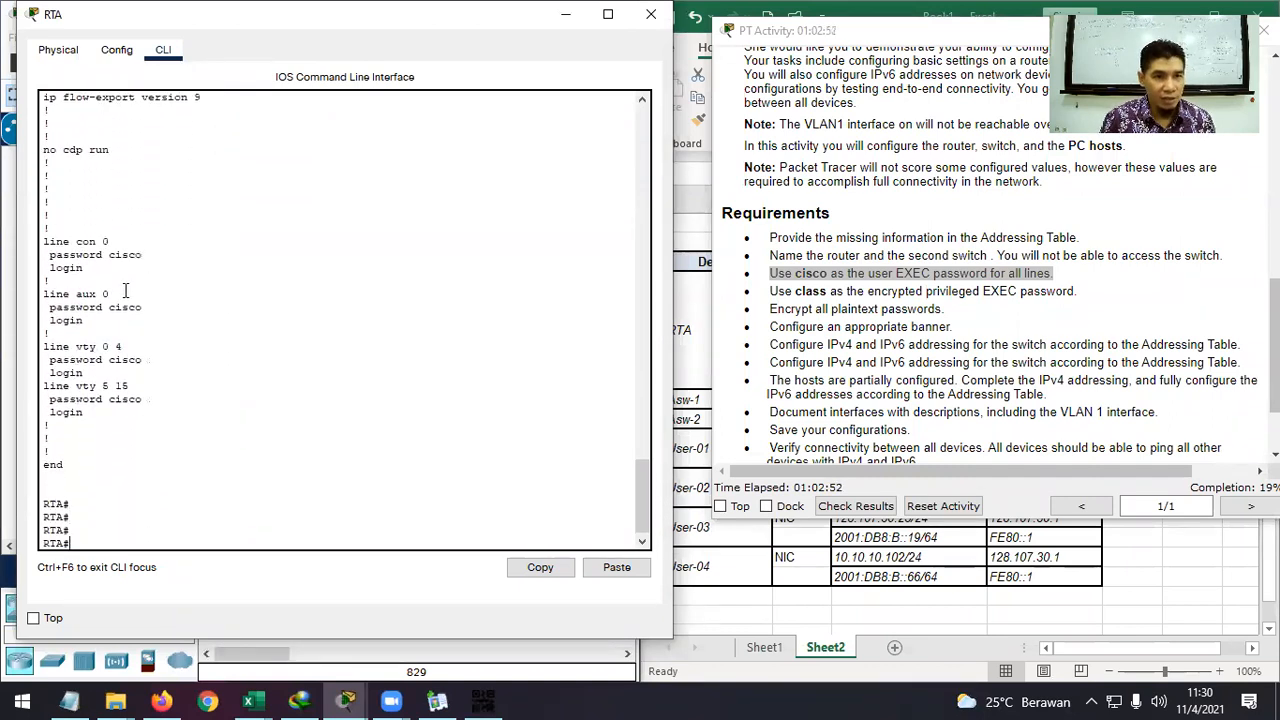
Highlight the plaintext cisco passwords on the console, aux, vty 0 4 and vty 5 15 lines.
double_click(137, 258)
left_click(131, 308)
double_click(131, 308)
double_click(125, 360)
double_click(124, 399)
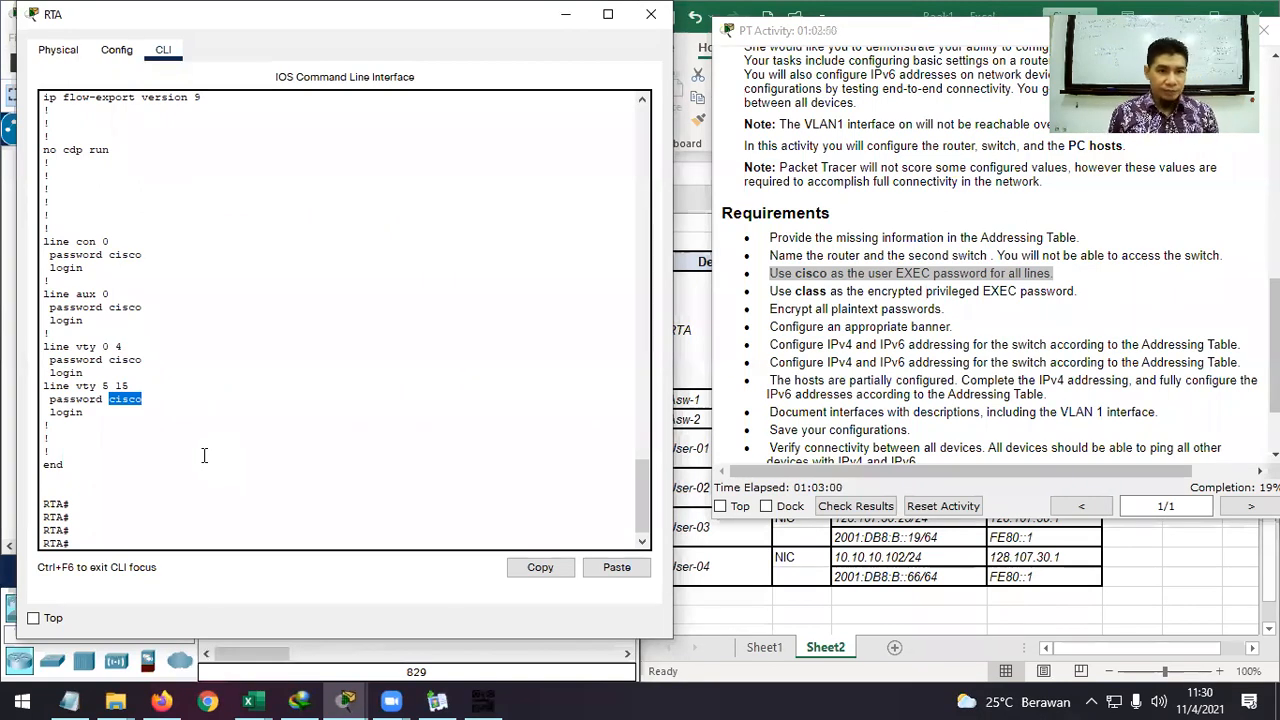
Enable service password-encryption in RTA's global configuration mode.
left_click(204, 456)
type("conf t")
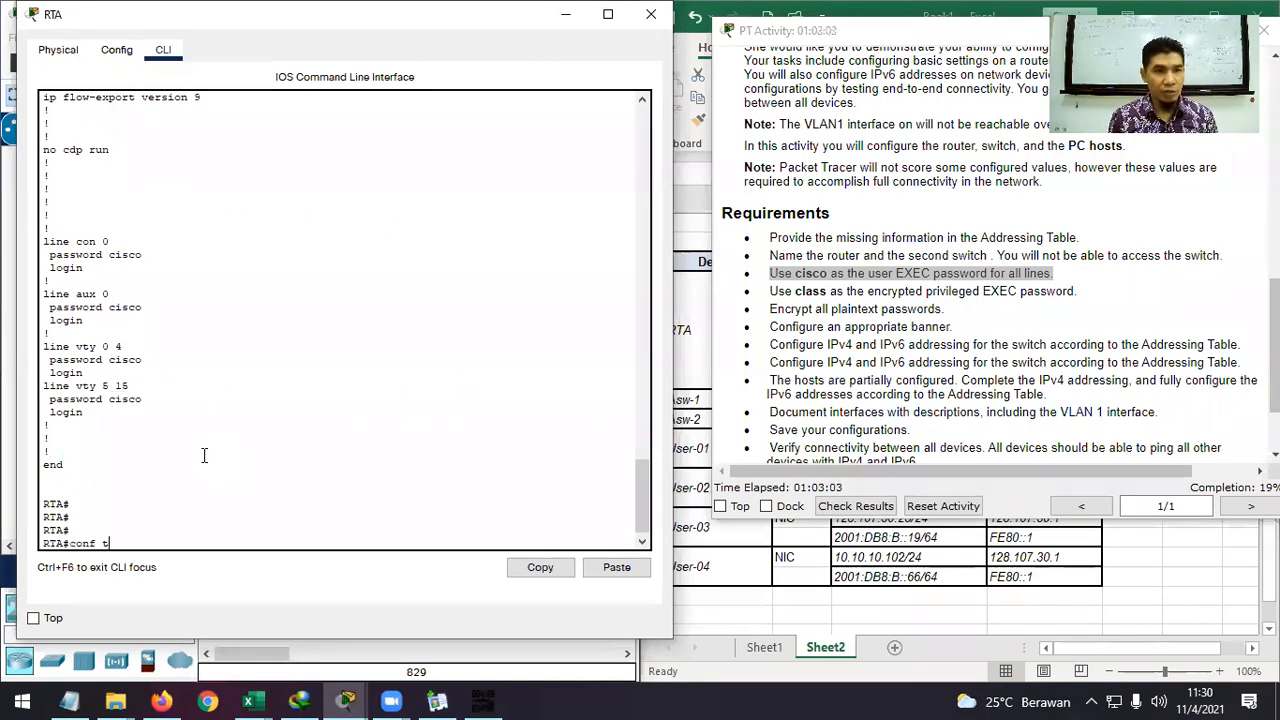
key("Return")
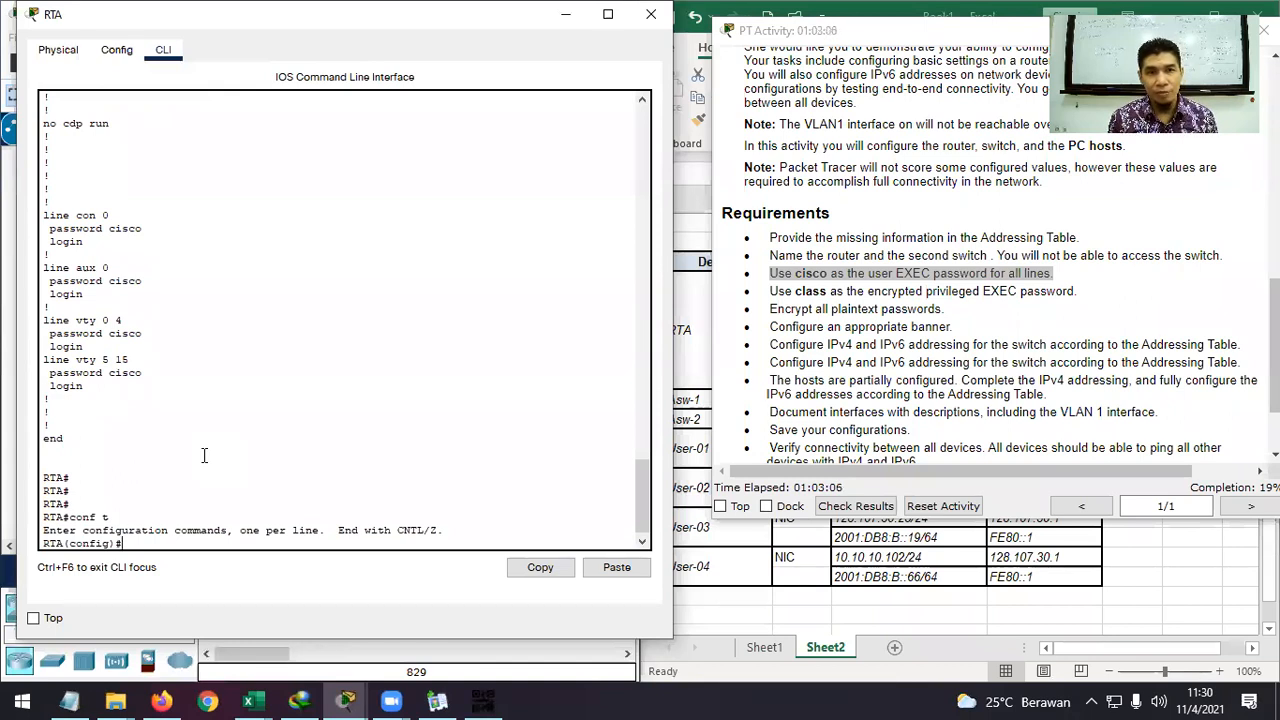
type("se")
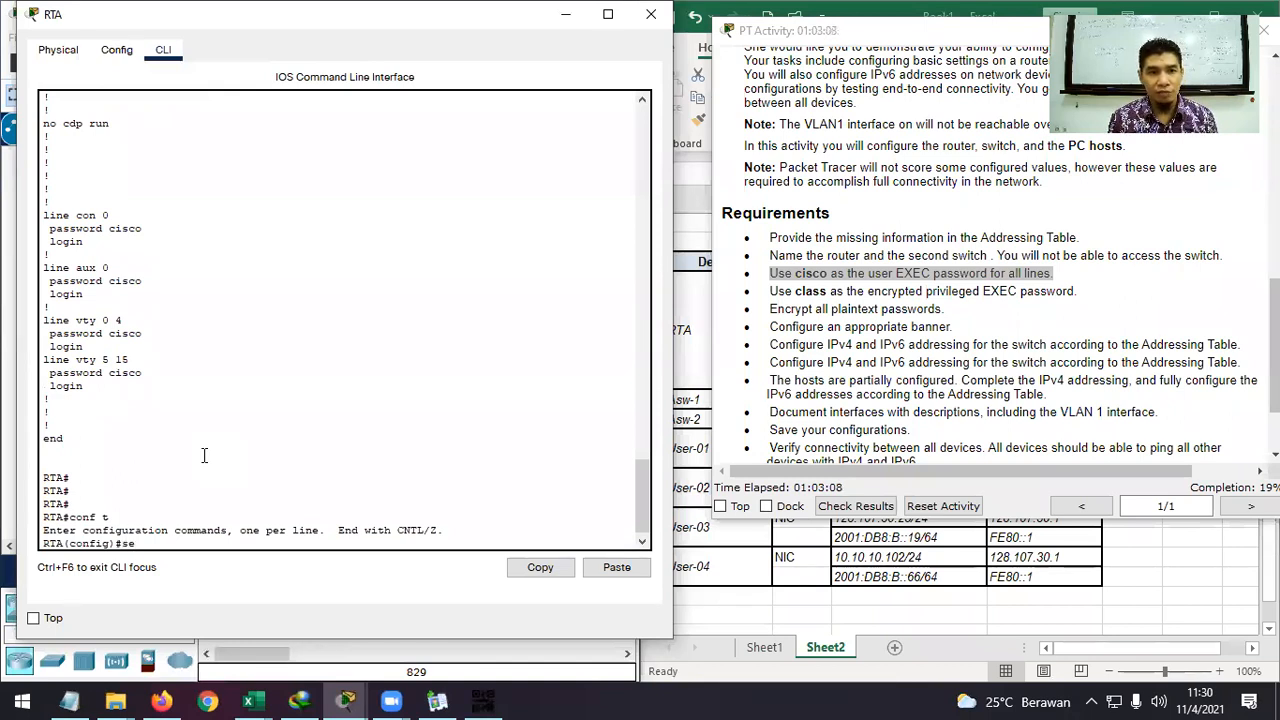
type("r")
key("Tab")
type("pas")
key("Tab")
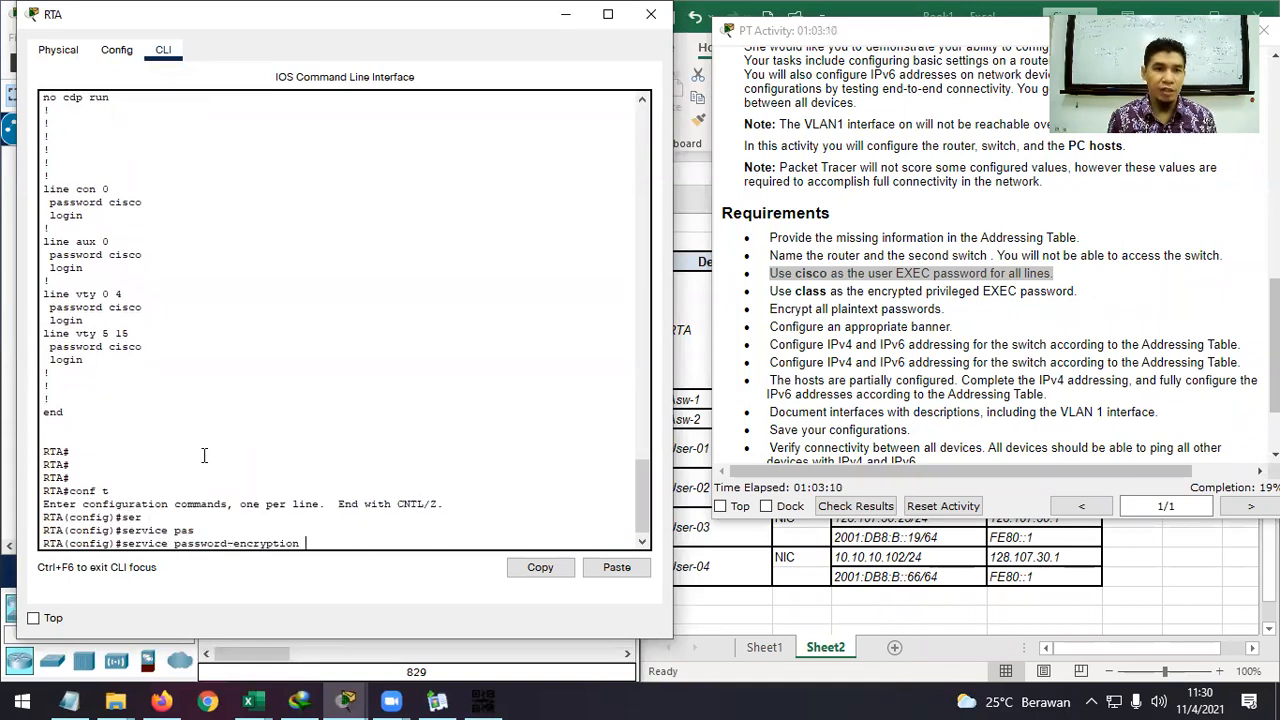
key("Return")
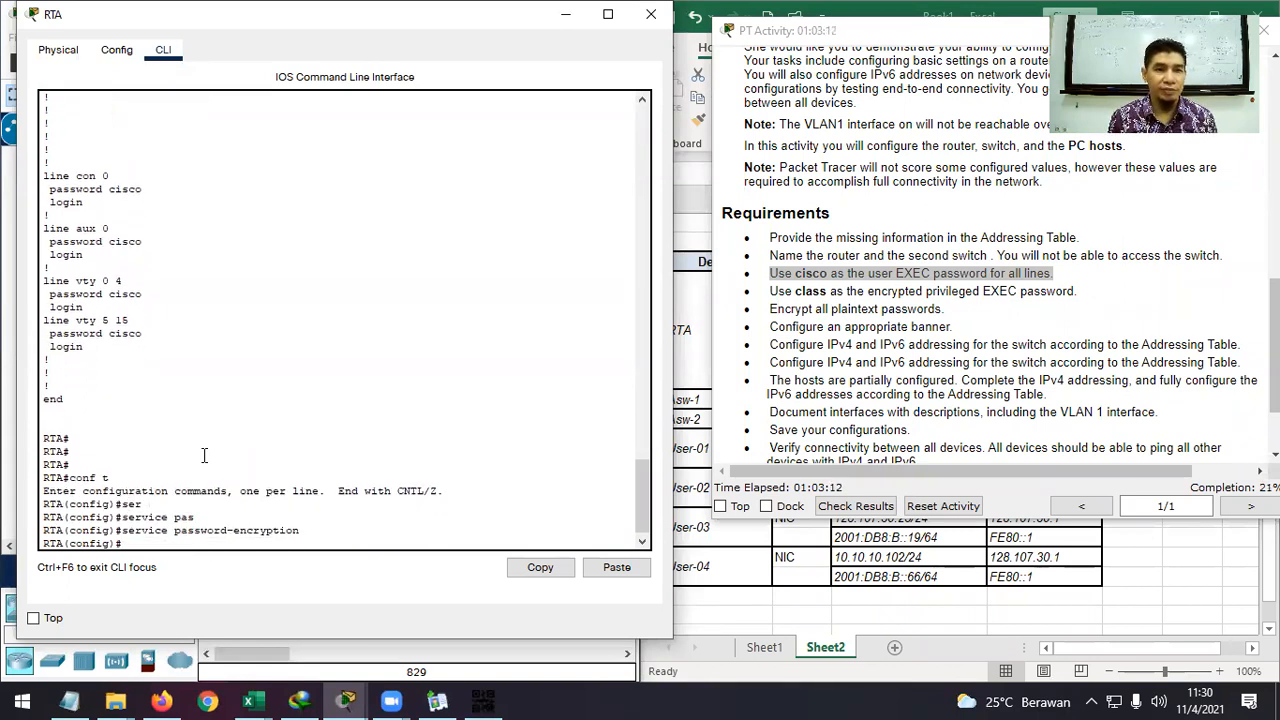
Return to privileged mode and display RTA's updated running configuration.
type("end")
key("Return")
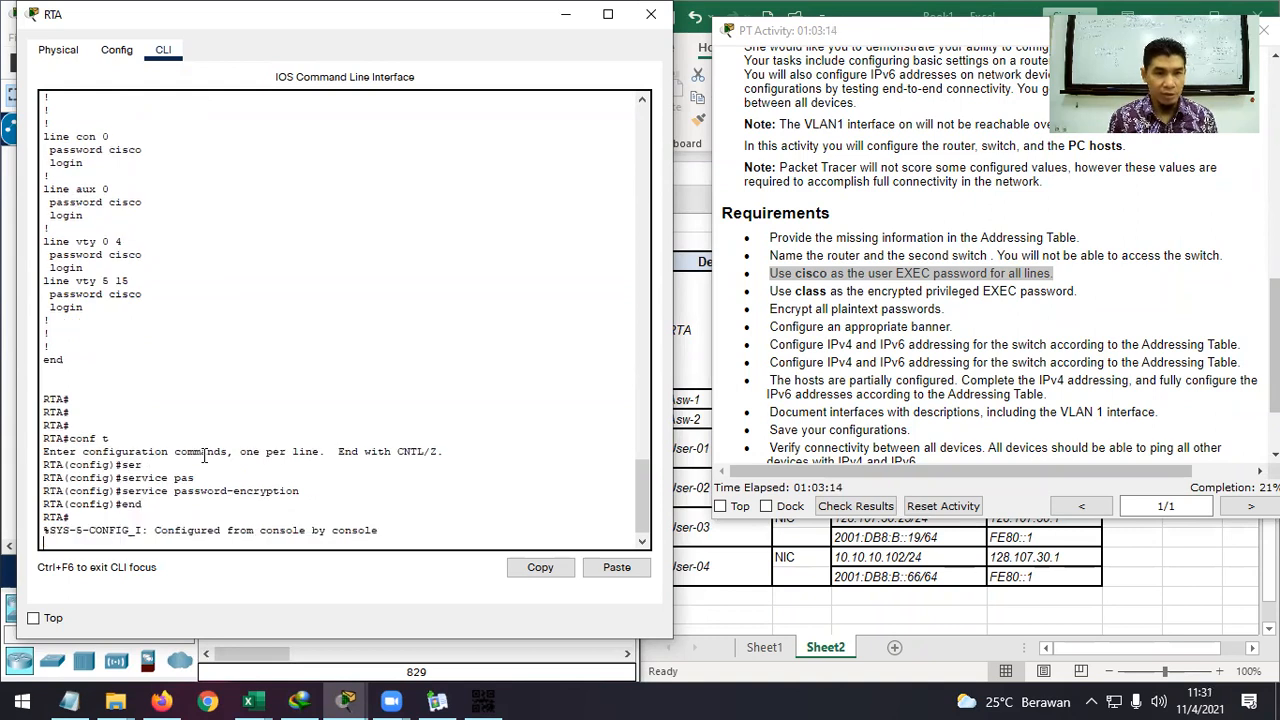
key("Return")
type("sh ru")
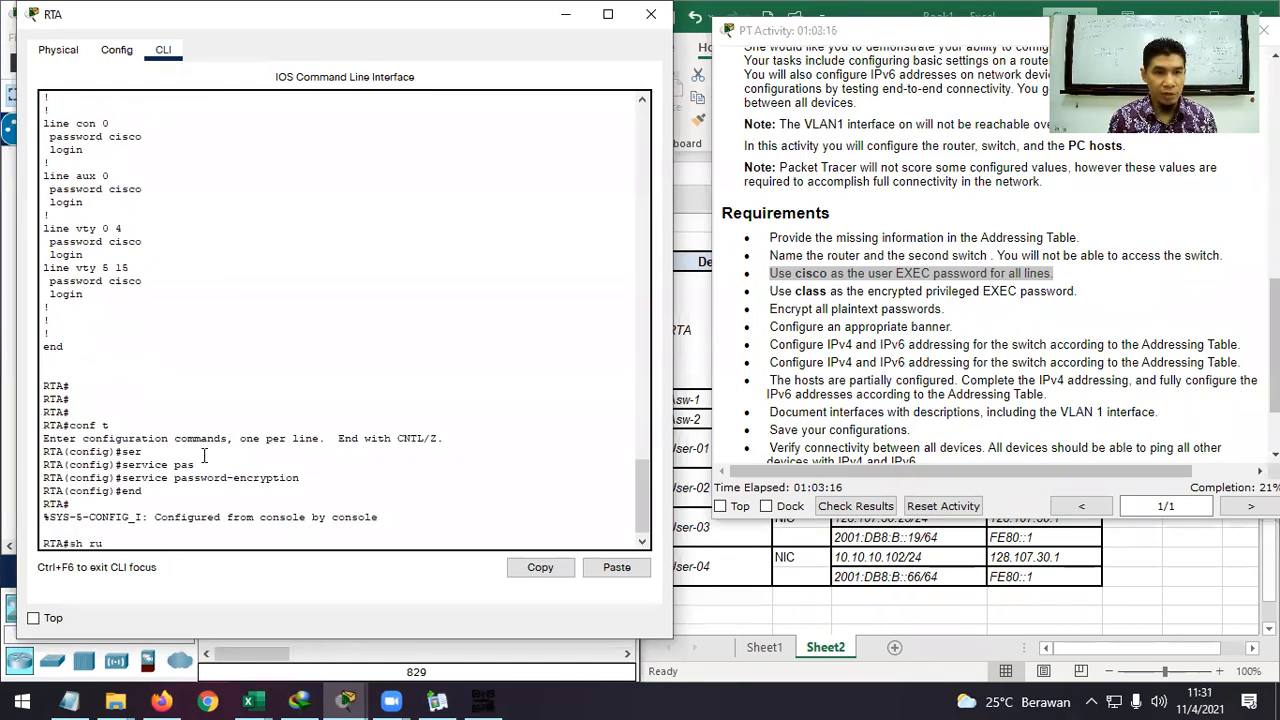
key("Tab")
key("Return")
key("space")
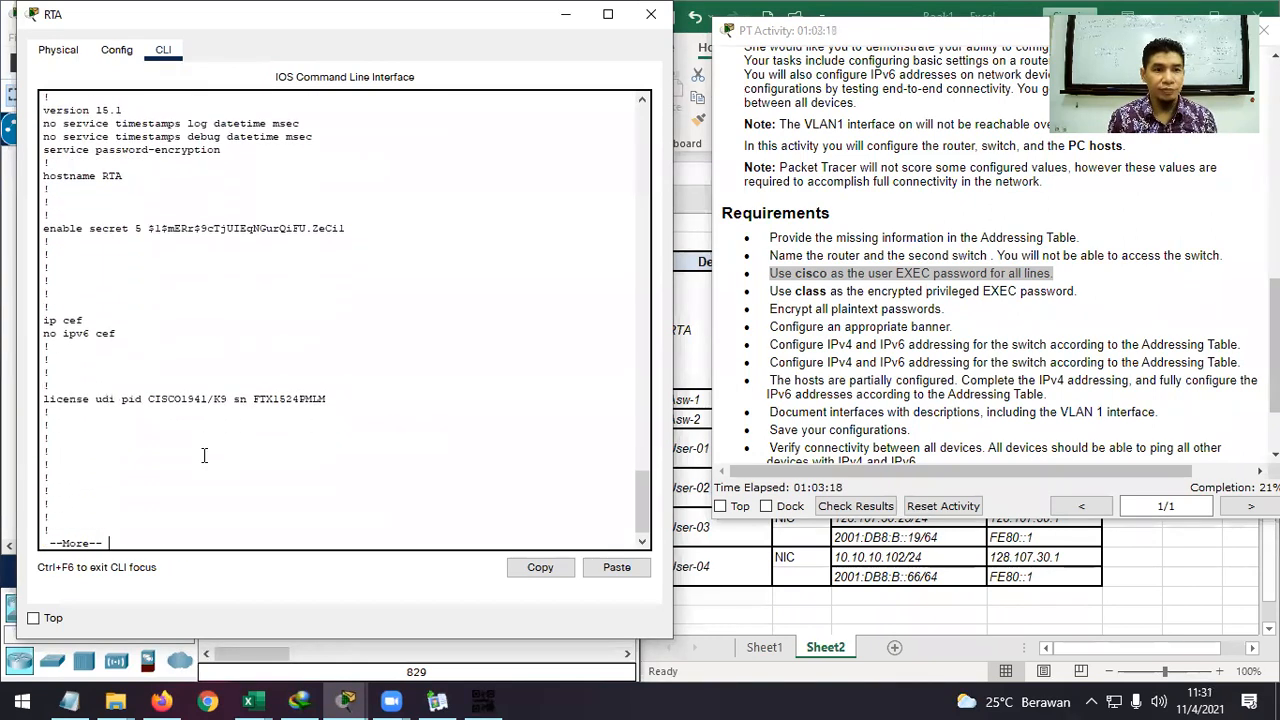
key("space")
key("Return")
key("Return")
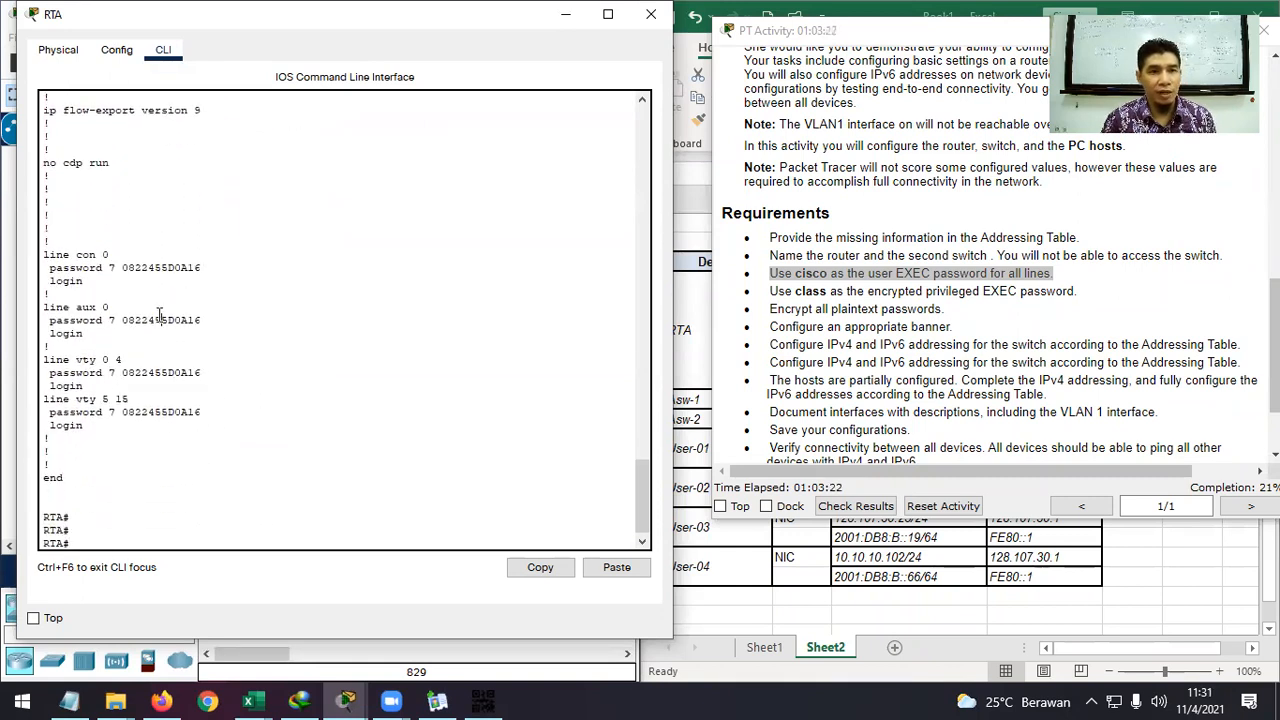
Check that the console, aux and vty passwords now appear as type 7 hashes.
left_click(168, 267)
scroll(185, 349, "up", 10)
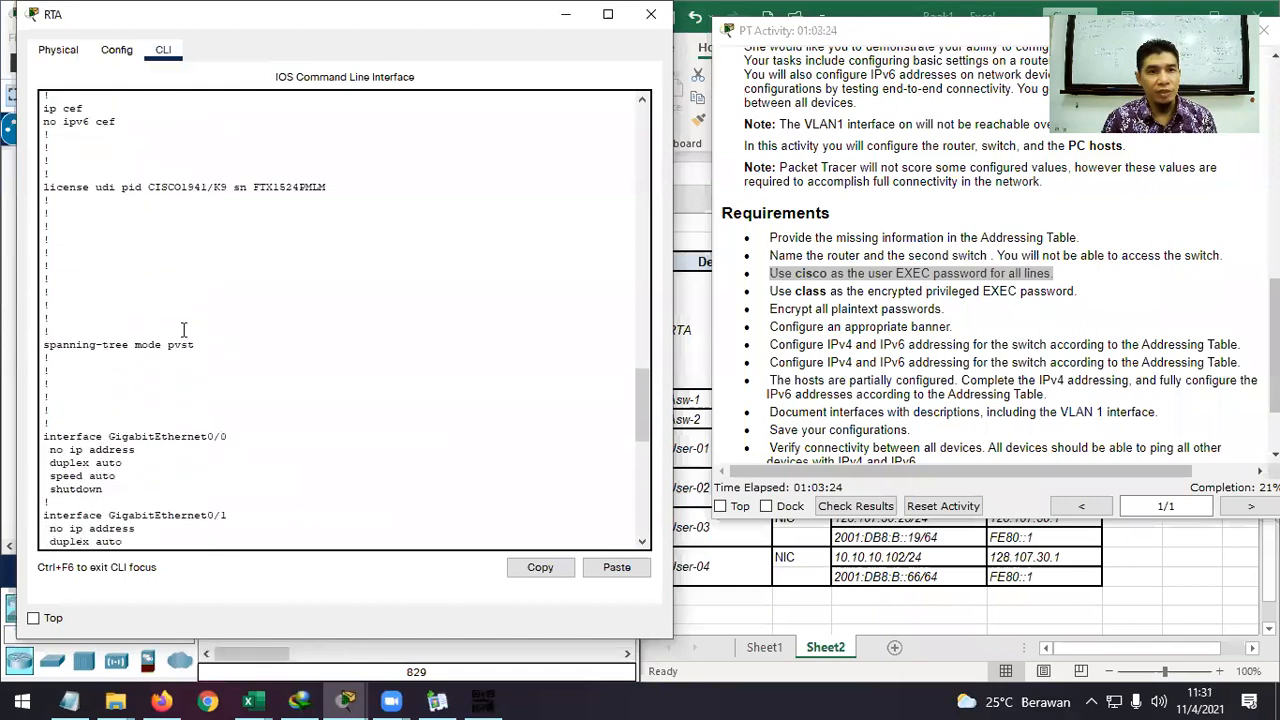
scroll(183, 330, "down", 10)
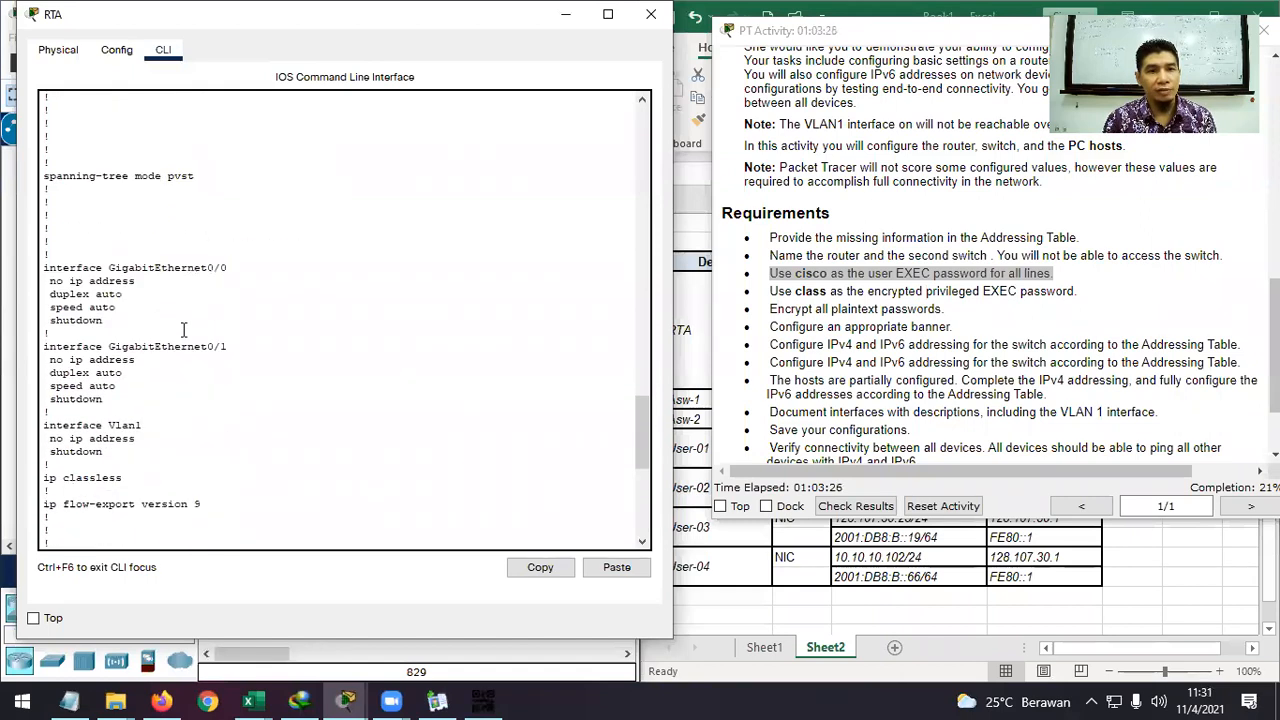
scroll(183, 330, "up", 15)
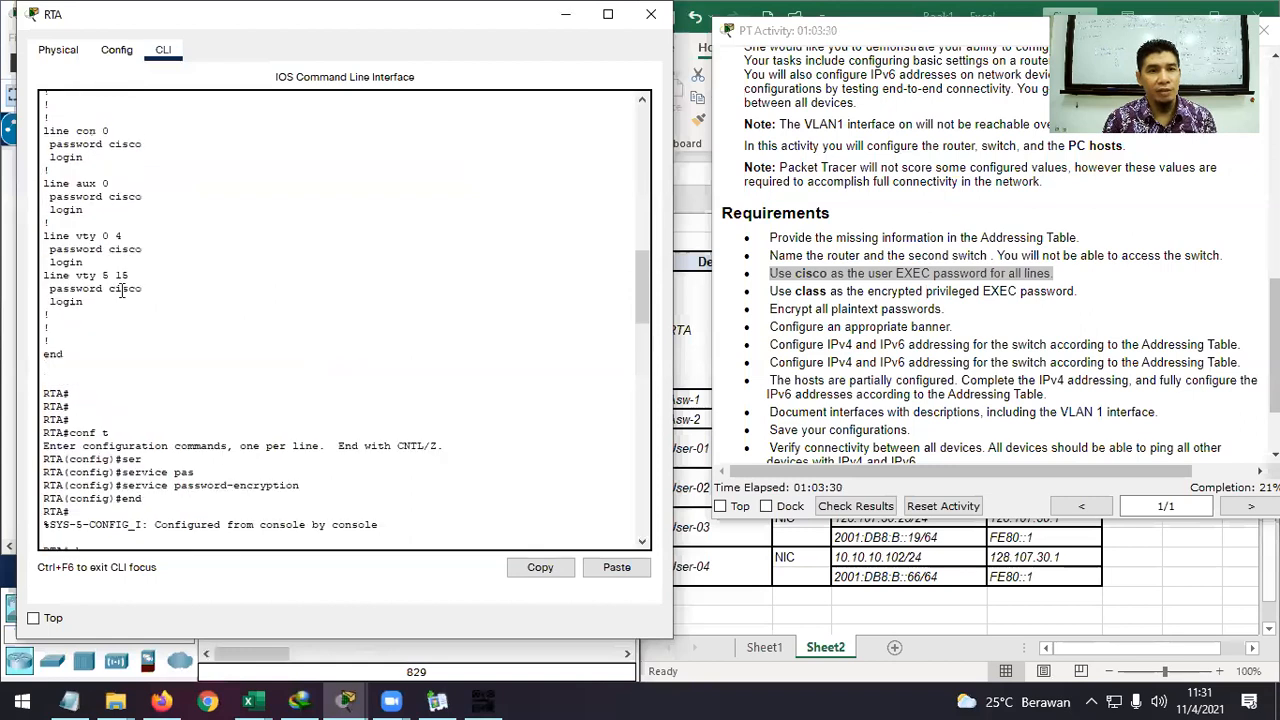
scroll(133, 165, "down", 15)
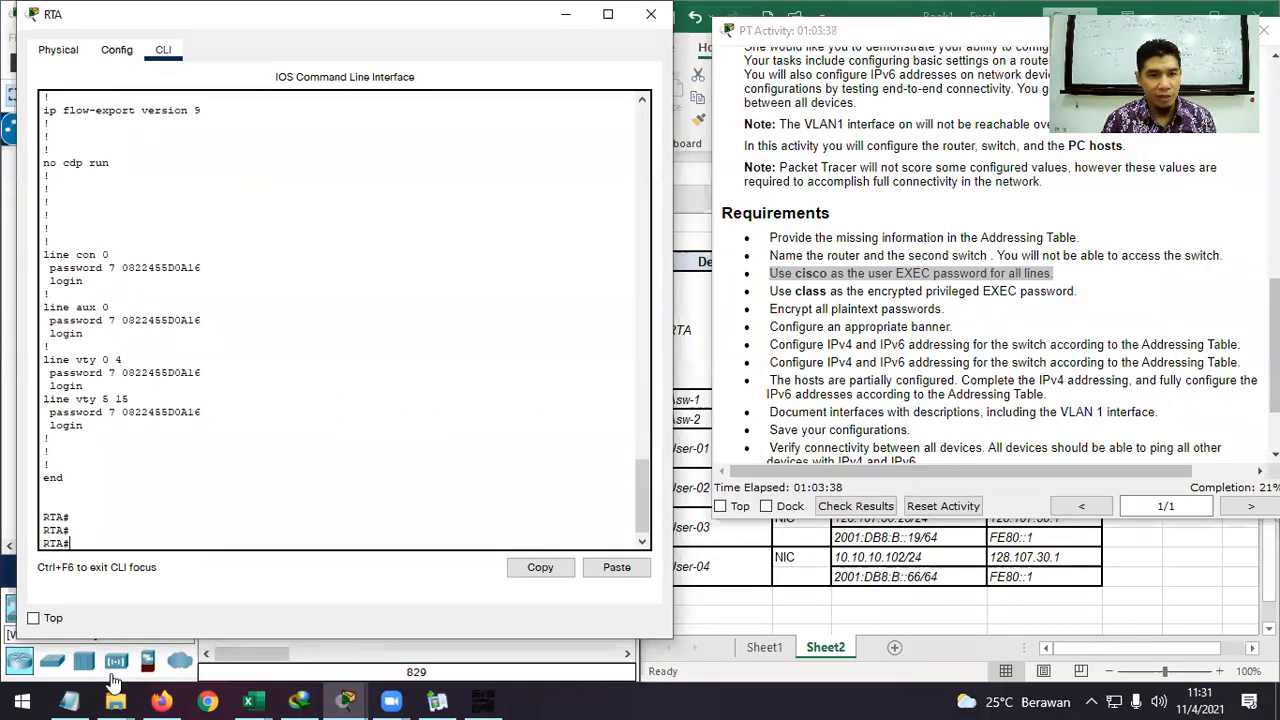
Enable service password-encryption on ASw-2, then return to RTA and mark the banner requirement.
mouse_move(432, 700)
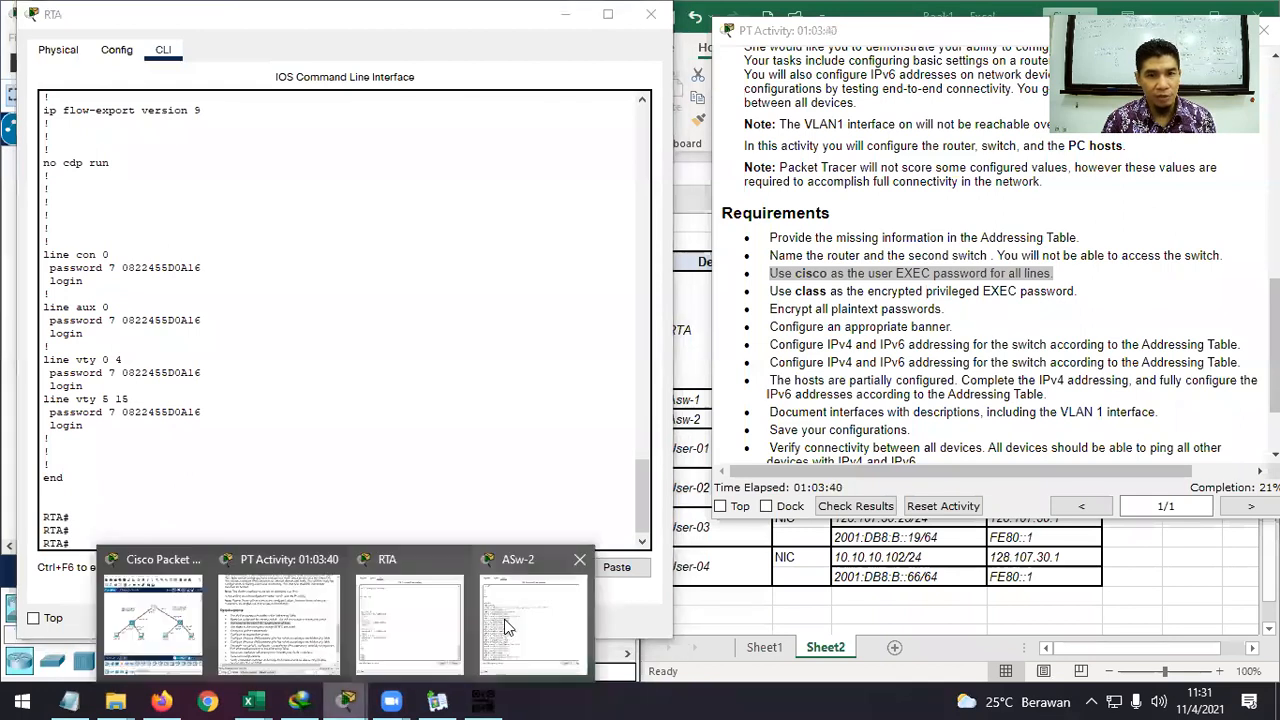
left_click(510, 625)
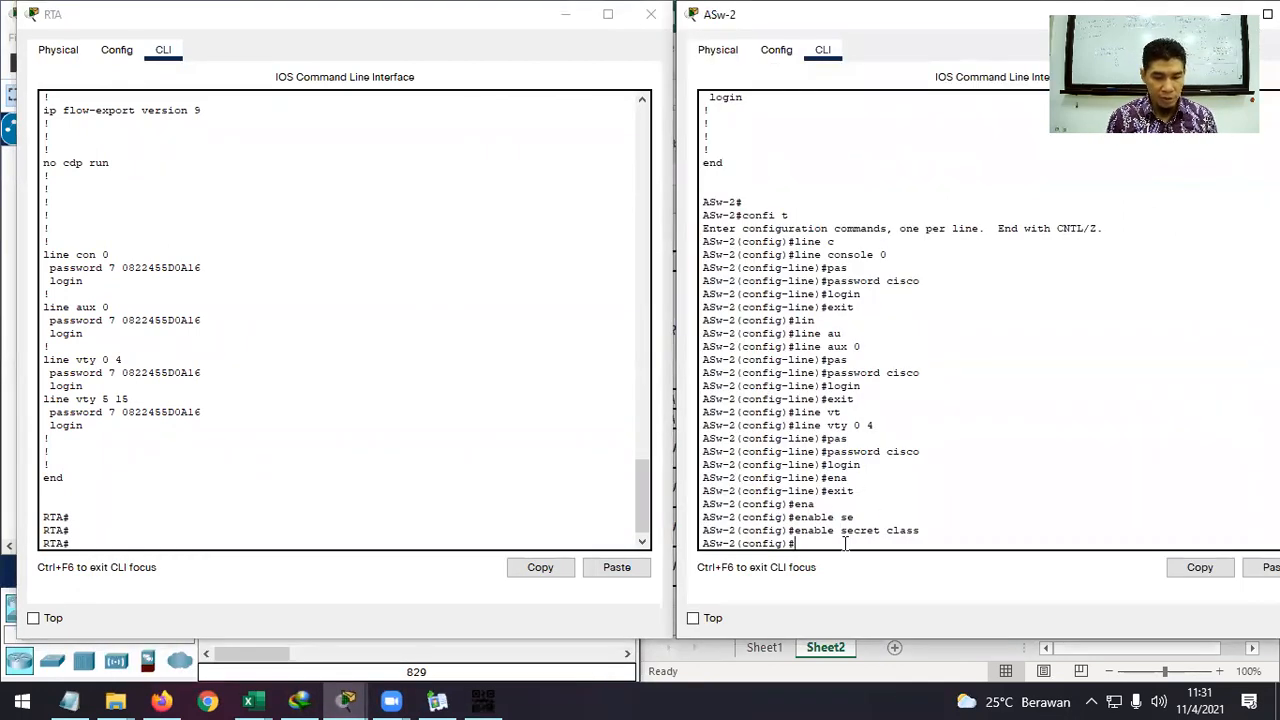
type("ser")
key("Tab")
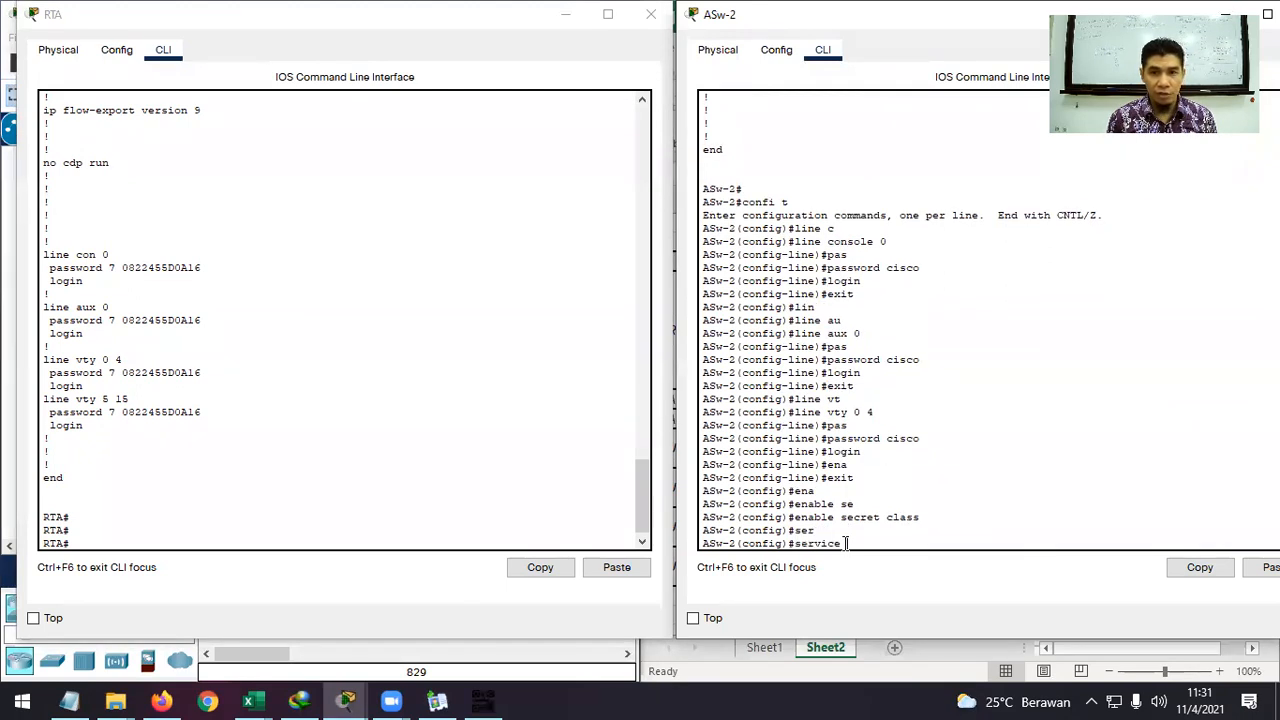
type("pas")
key("Tab")
key("Return")
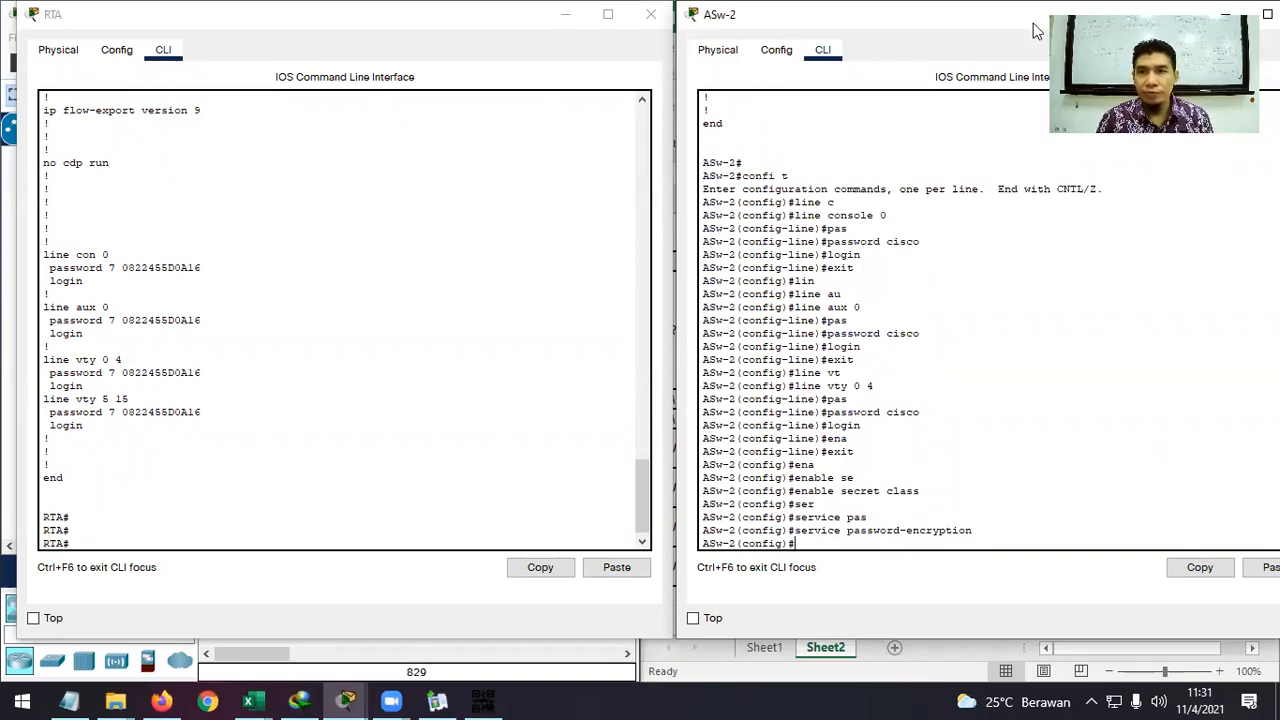
left_click(420, 320)
left_click_drag(961, 325, 772, 326)
Configure RTA's banner motd as "Warning ! This is restricted area" from global configuration mode.
left_click(182, 540)
type("conf t")
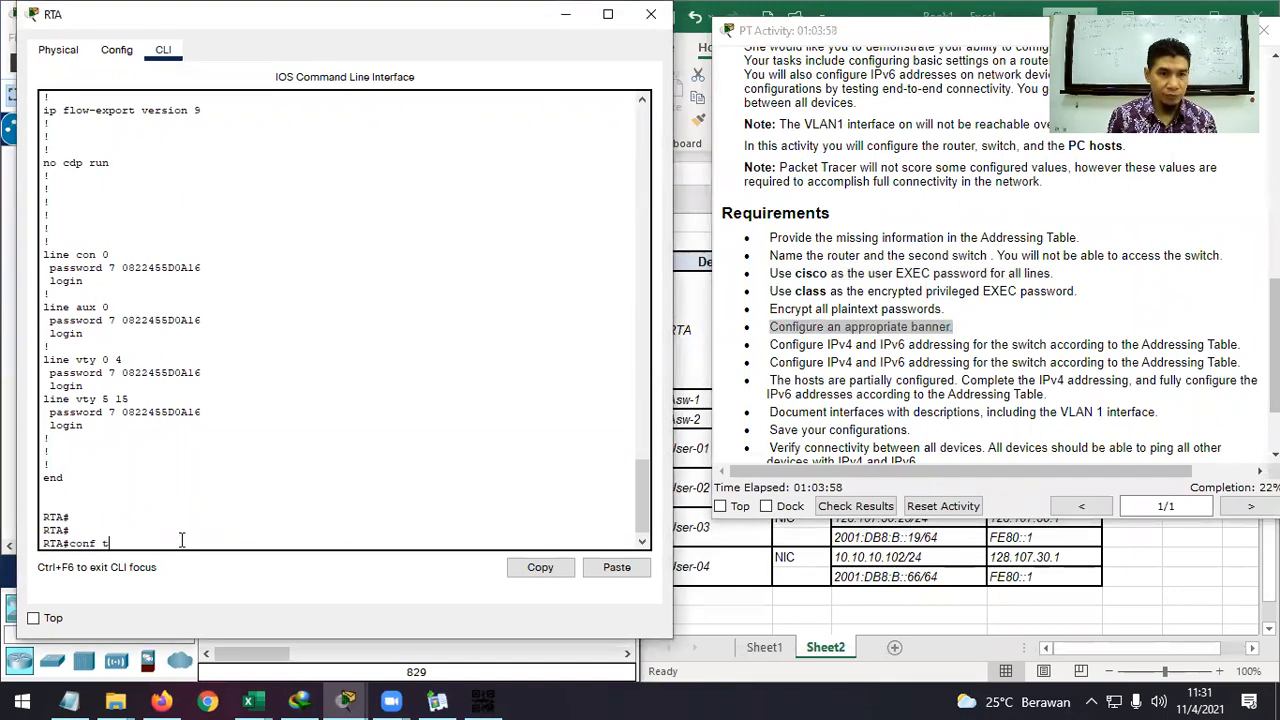
key("Return")
type("ban")
key("Tab")
type("mo")
key("Tab")
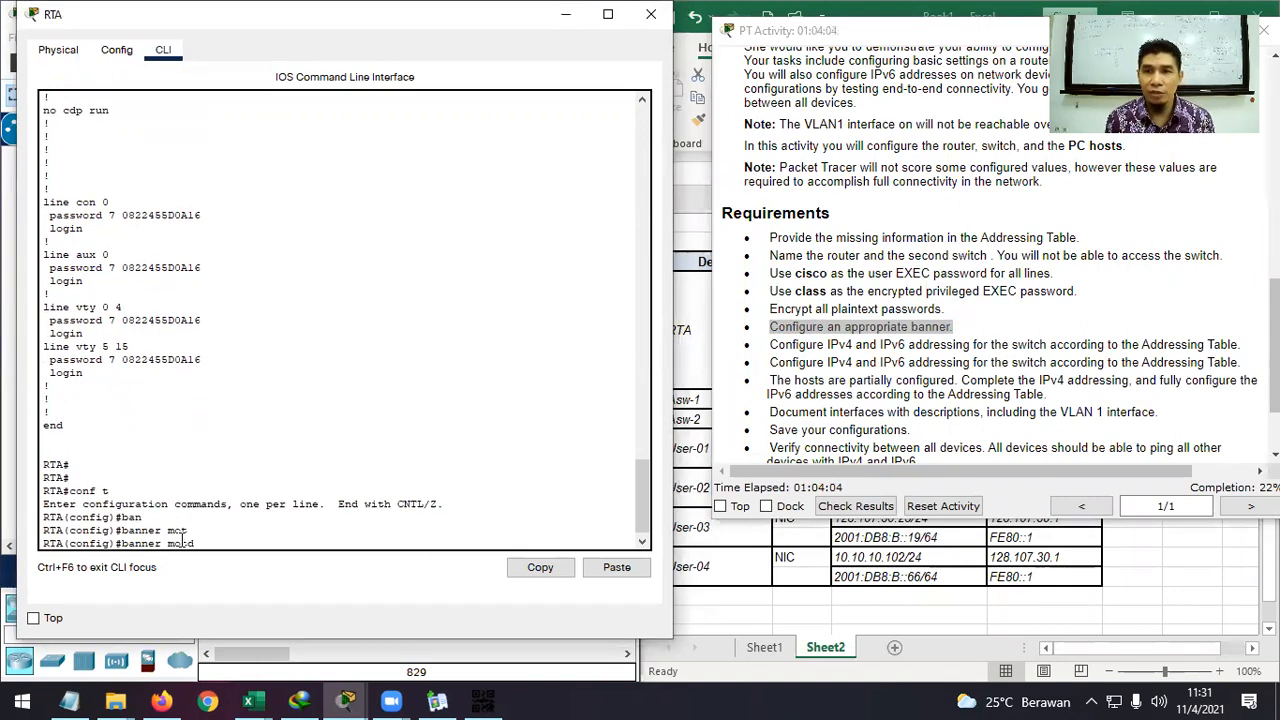
type("\"")
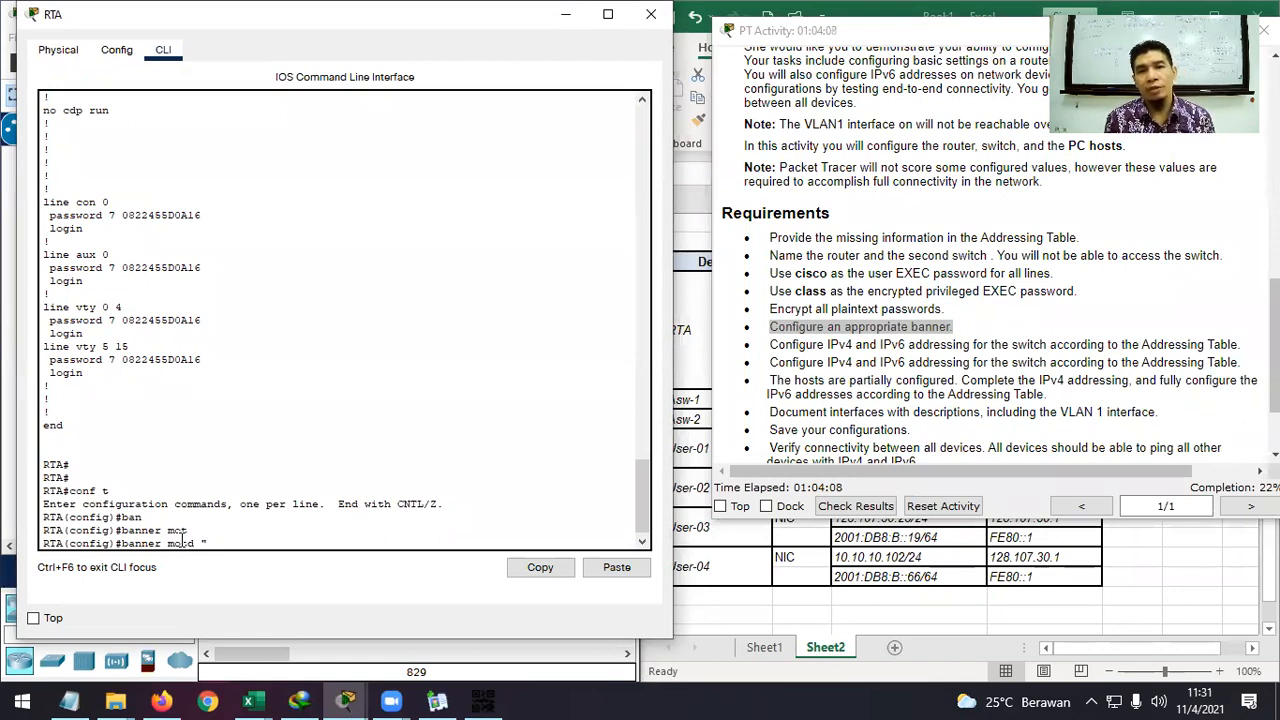
type("Warning ")
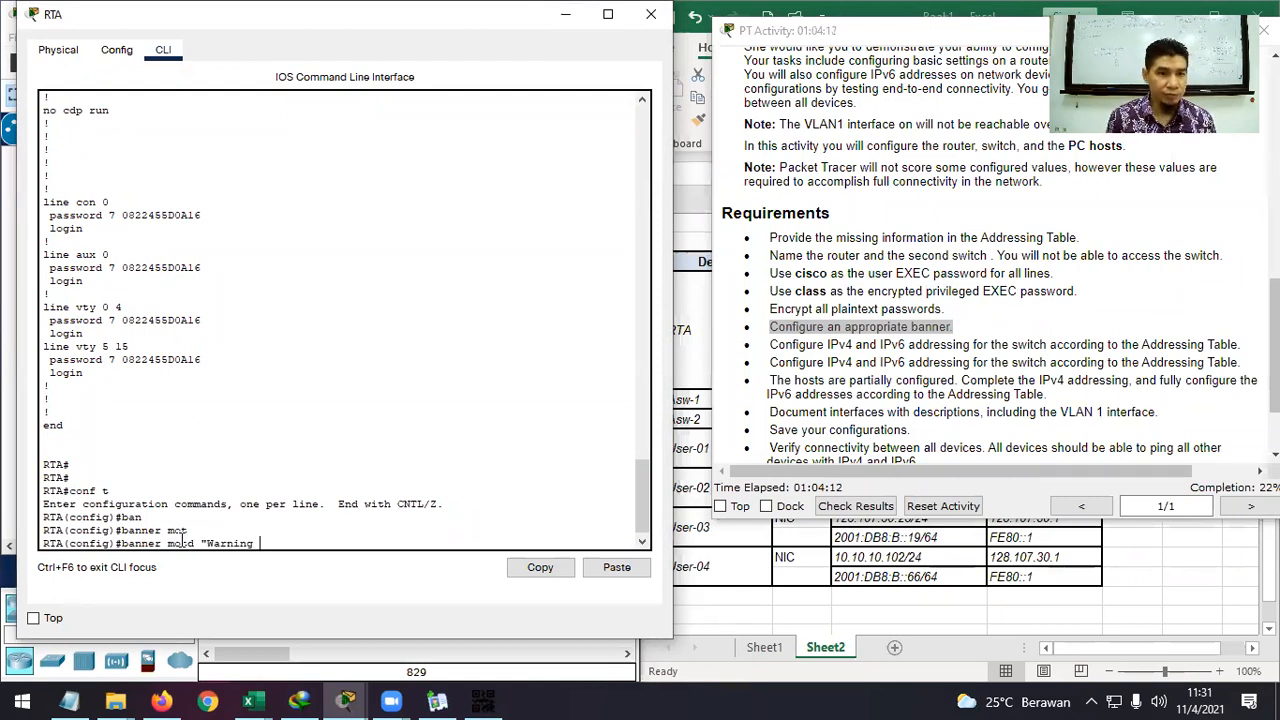
type("! This is ")
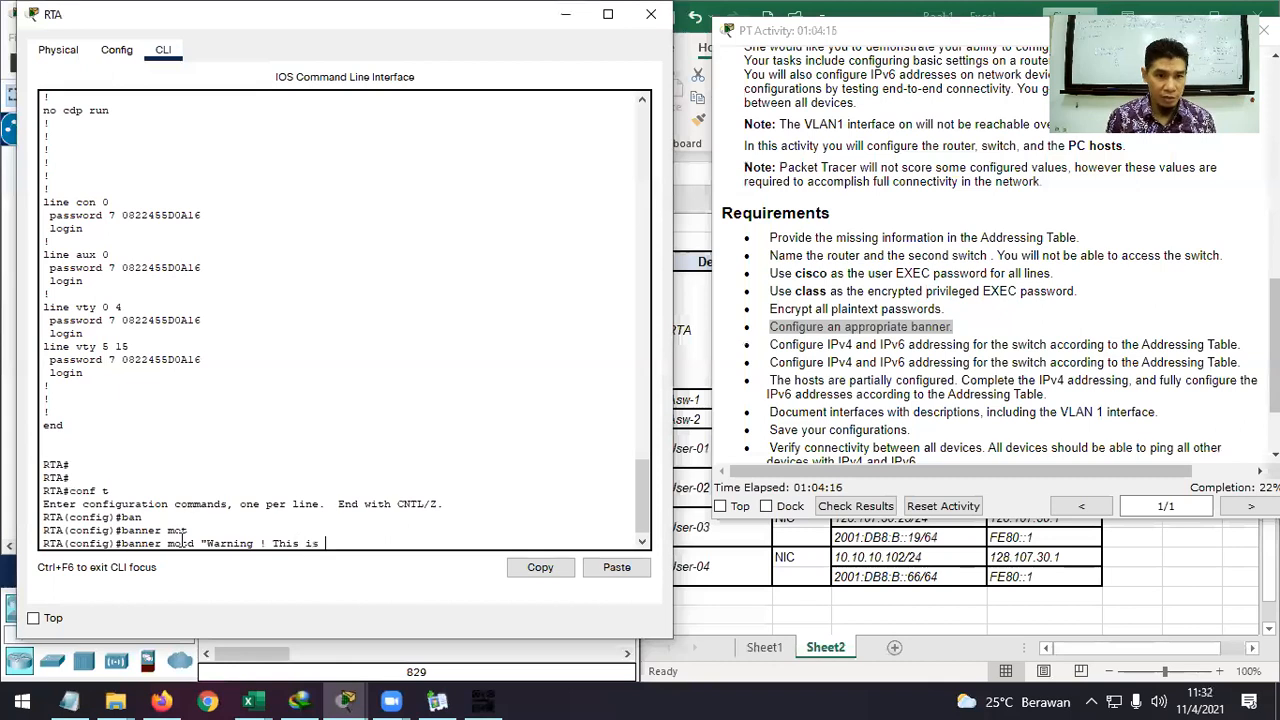
type("restricted")
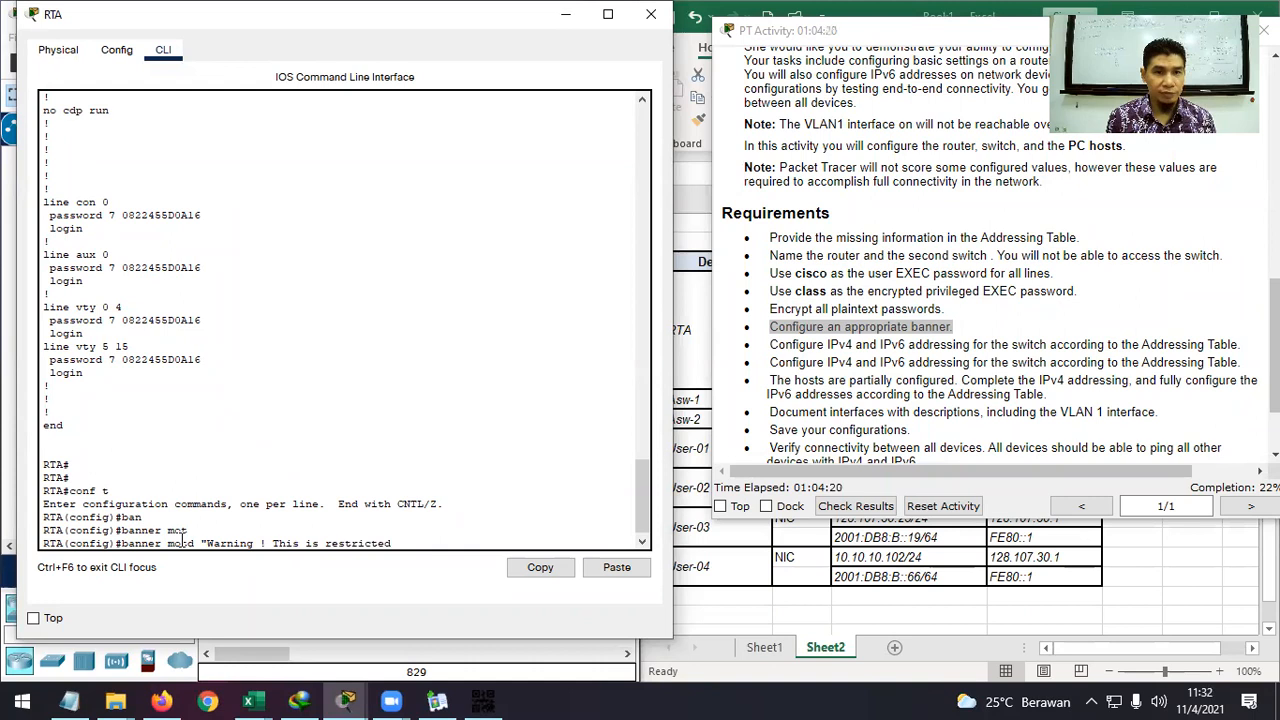
type(" area")
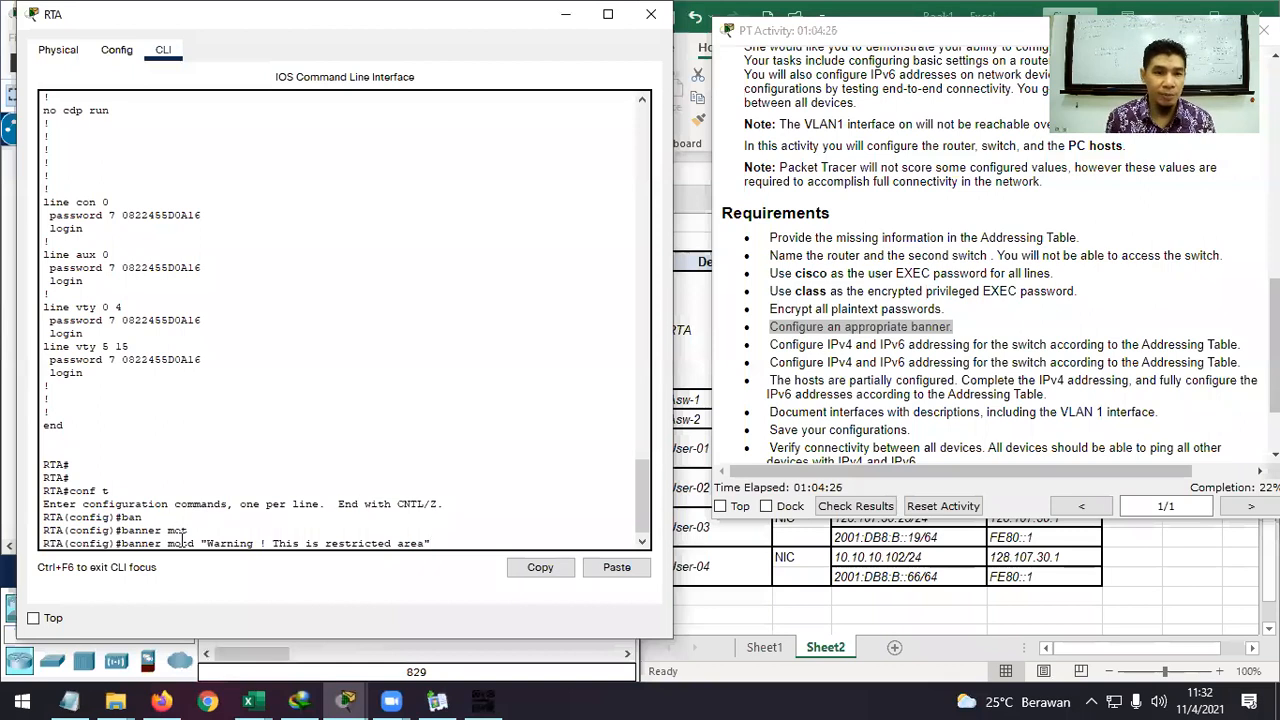
key("Return")
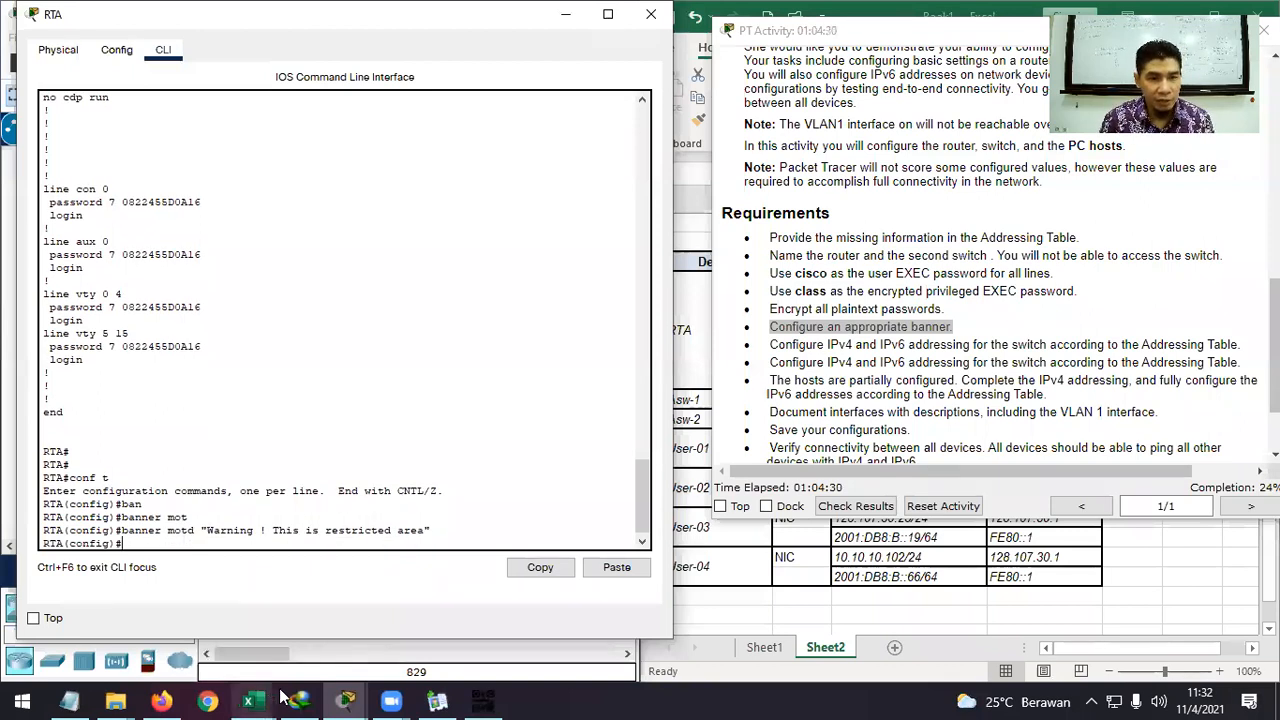
Start the banner motd command in ASw-2's command line.
mouse_move(345, 700)
left_click(545, 625)
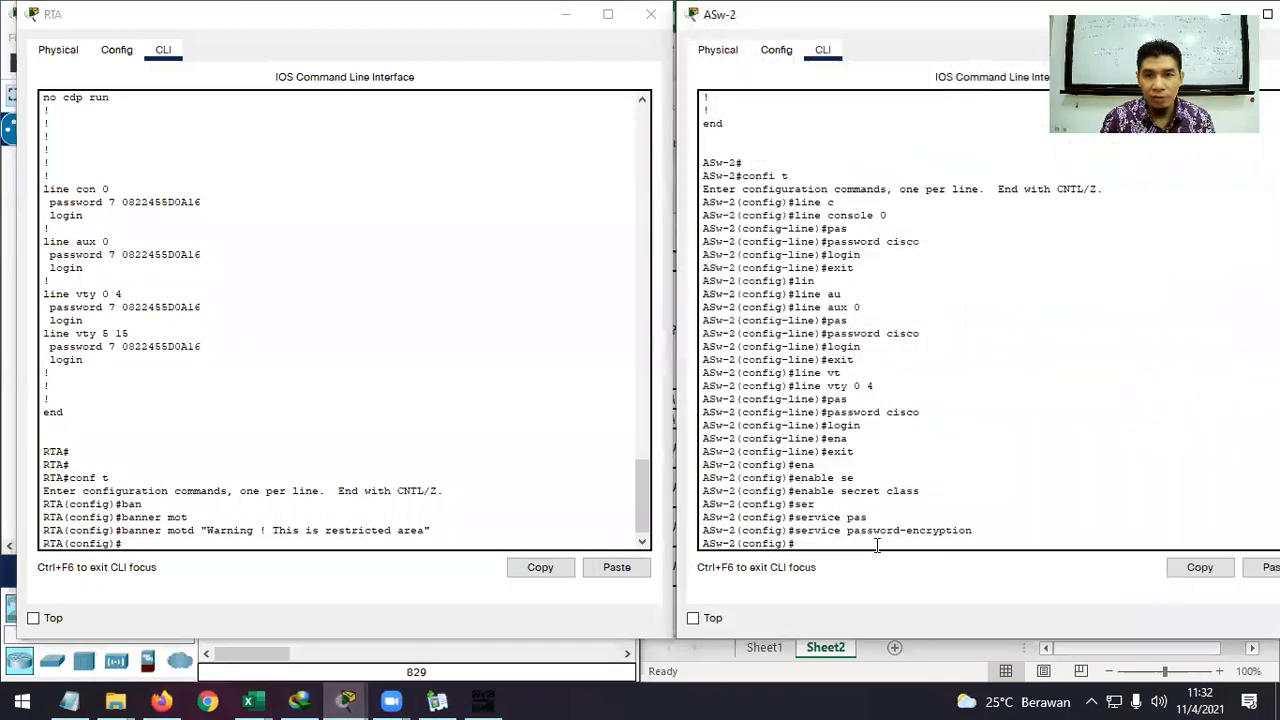
type("ban")
key("Tab")
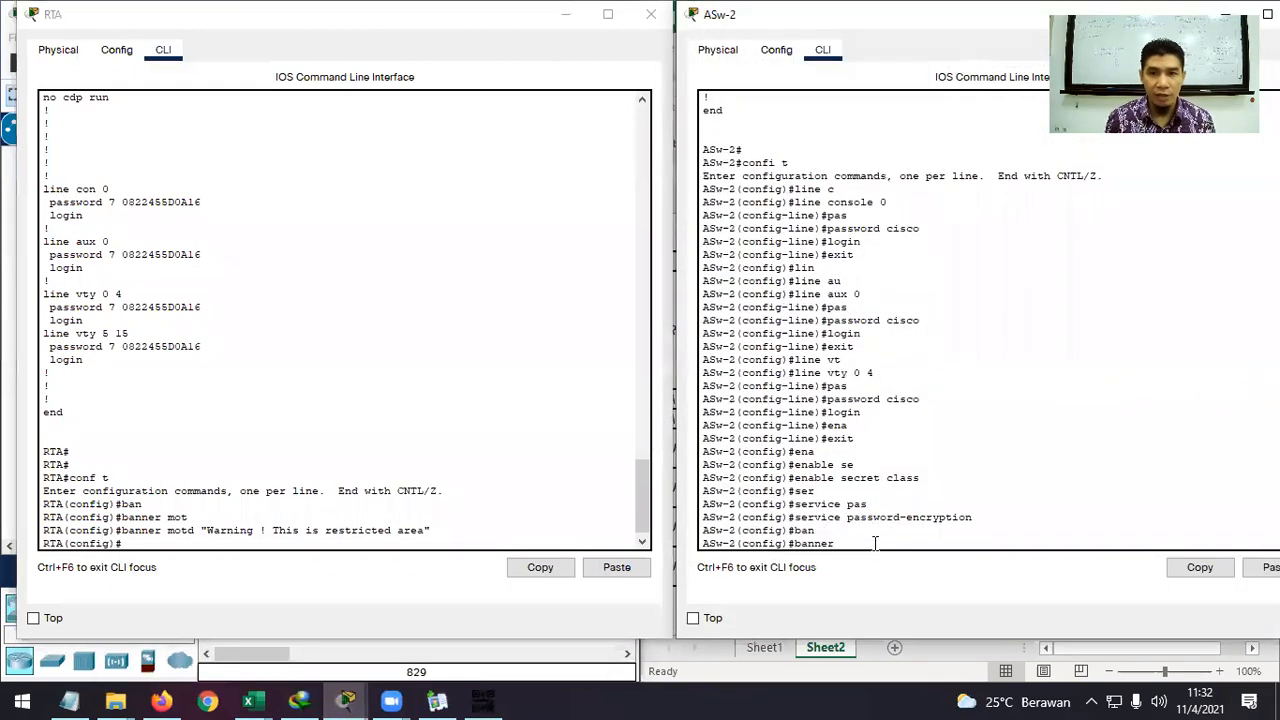
type("m")
key("Tab")
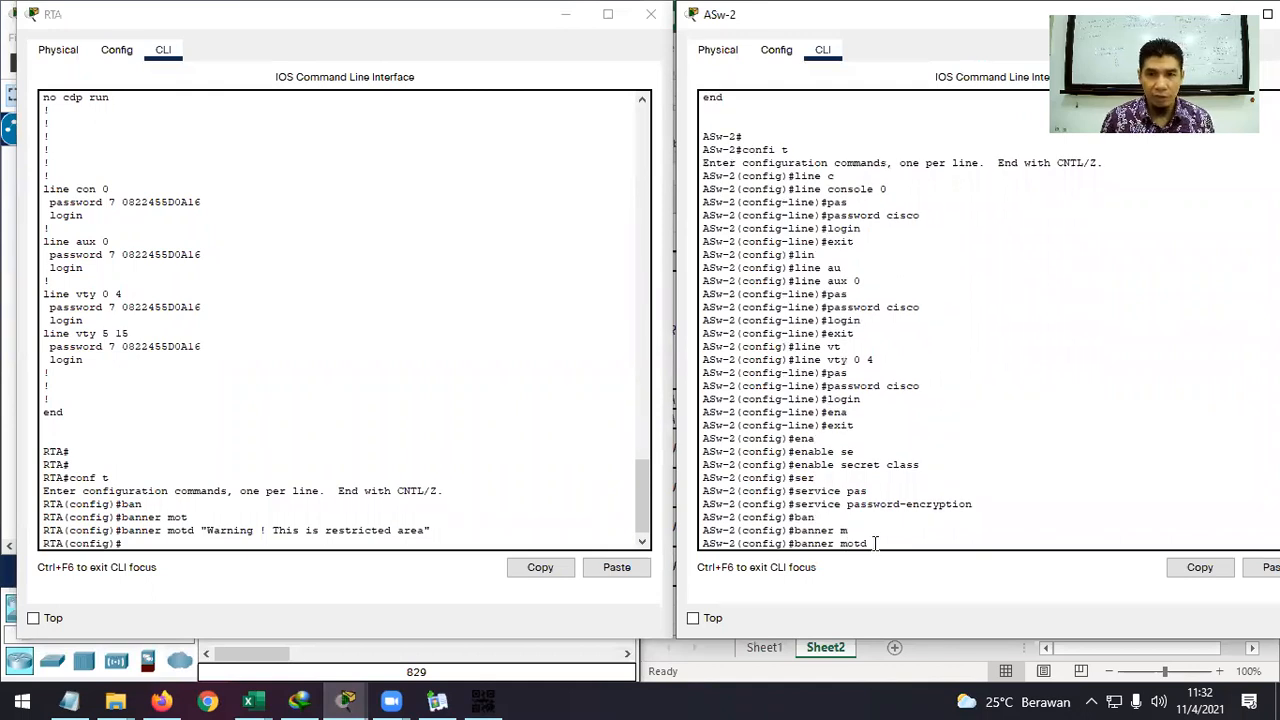
Copy RTA's quoted warning text and paste it to apply the banner on ASw-2.
left_click_drag(432, 530, 213, 535)
left_click_drag(207, 536, 200, 533)
key("super+c")
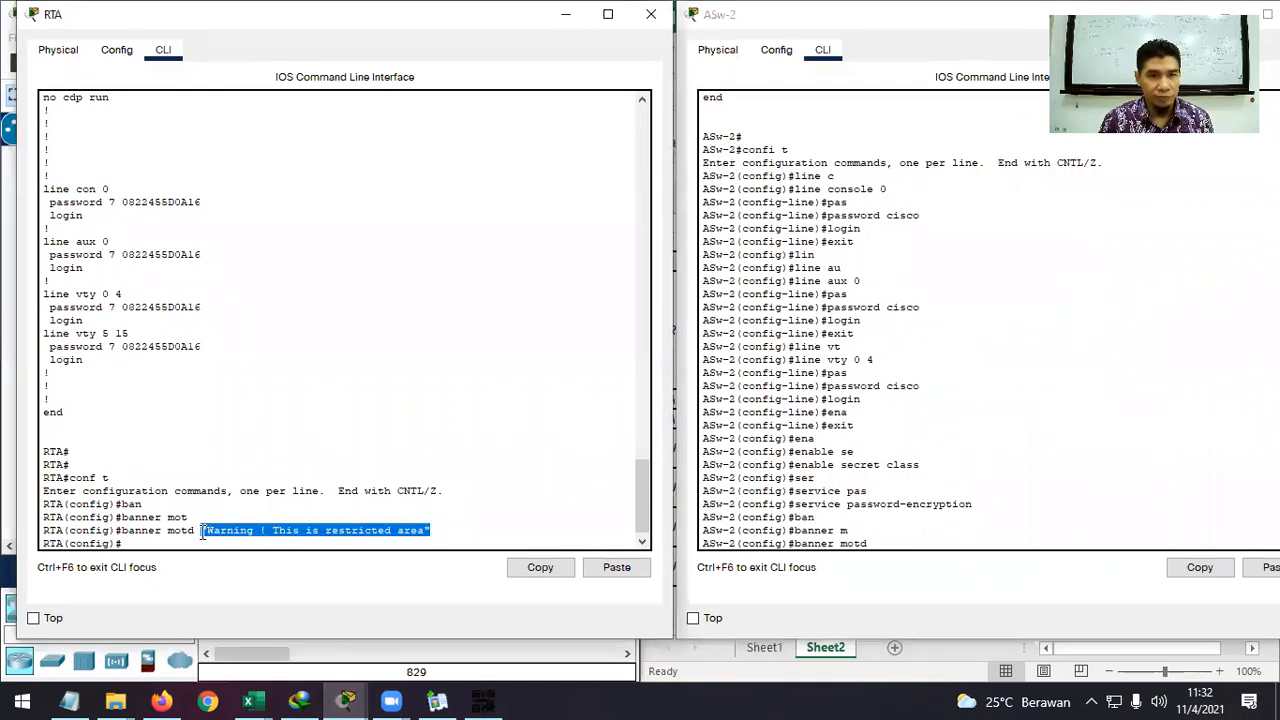
right_click(236, 536)
left_click(285, 550)
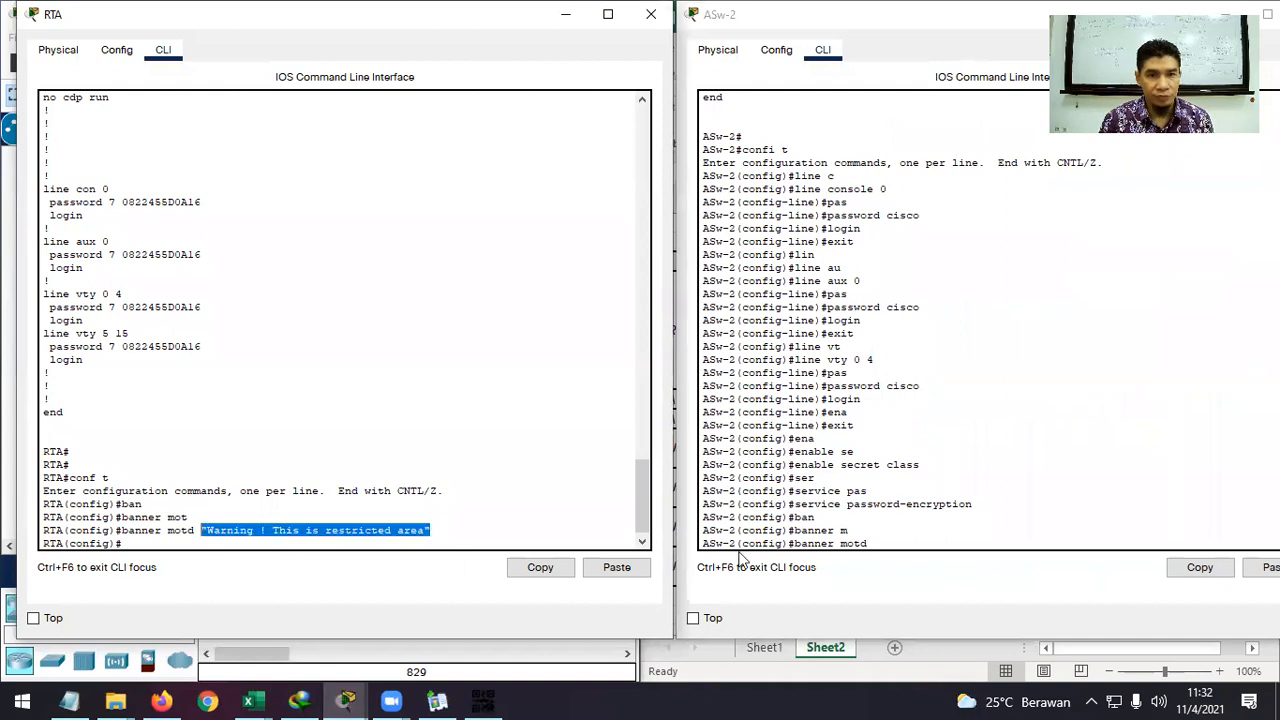
left_click(926, 545)
right_click(927, 545)
left_click(969, 571)
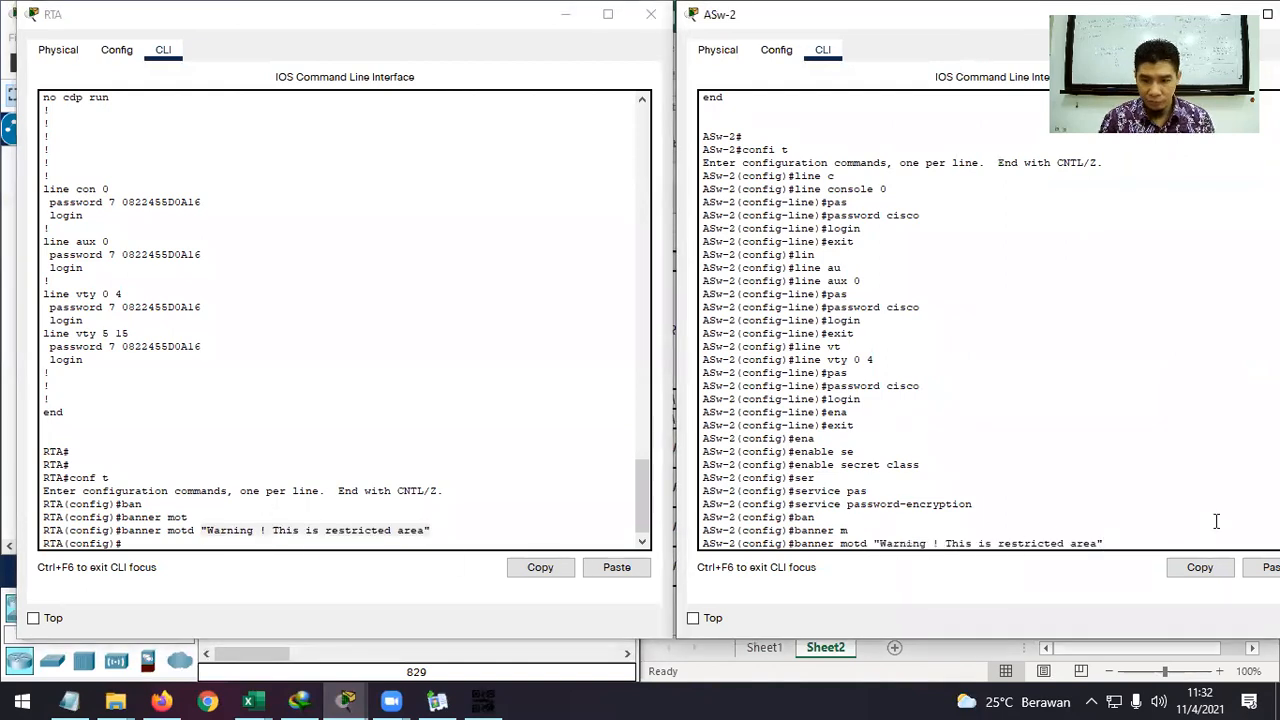
key("Return")
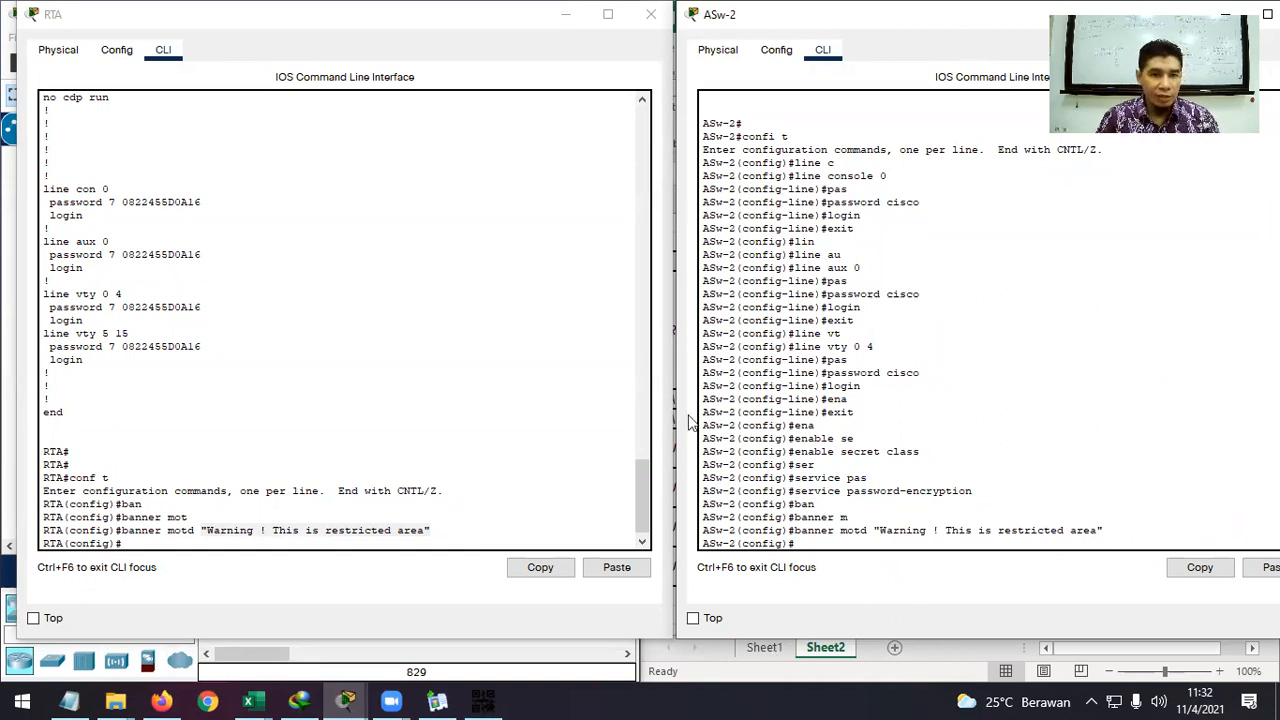
Bring up the activity instructions and read the switch addressing requirements.
mouse_move(345, 700)
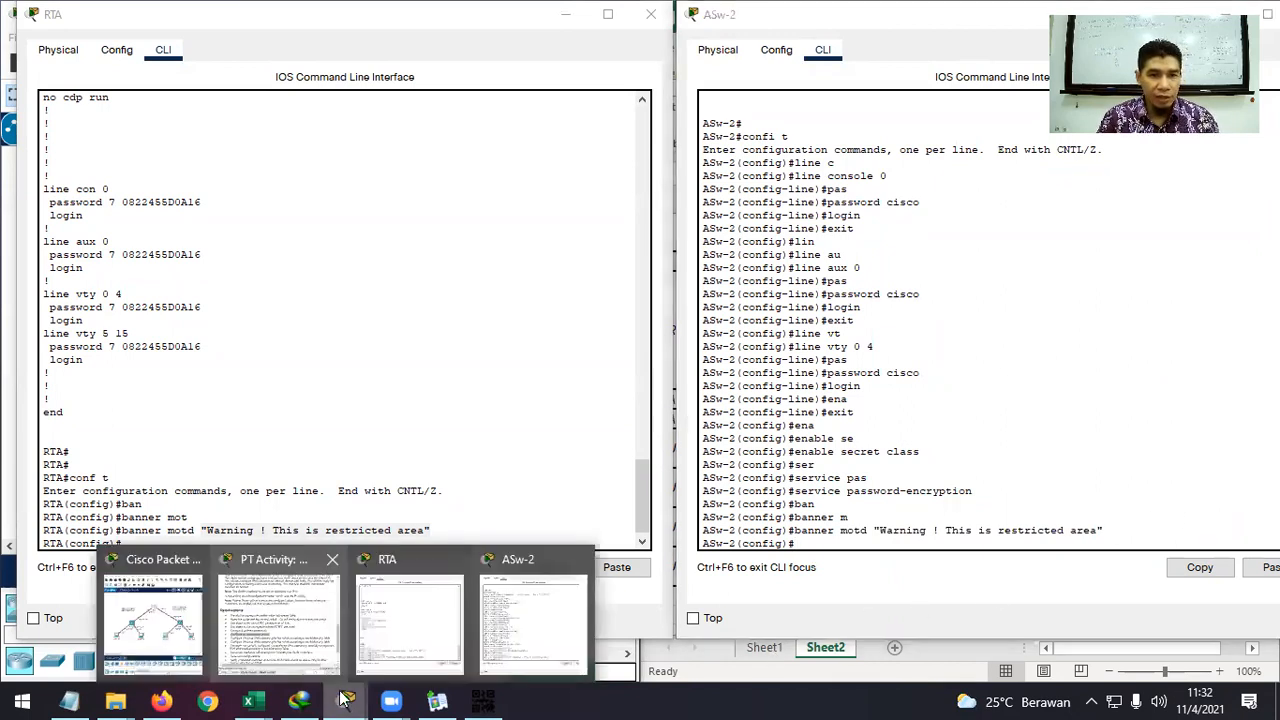
left_click(289, 632)
scroll(803, 305, "down", 1)
left_click_drag(770, 288, 1245, 295)
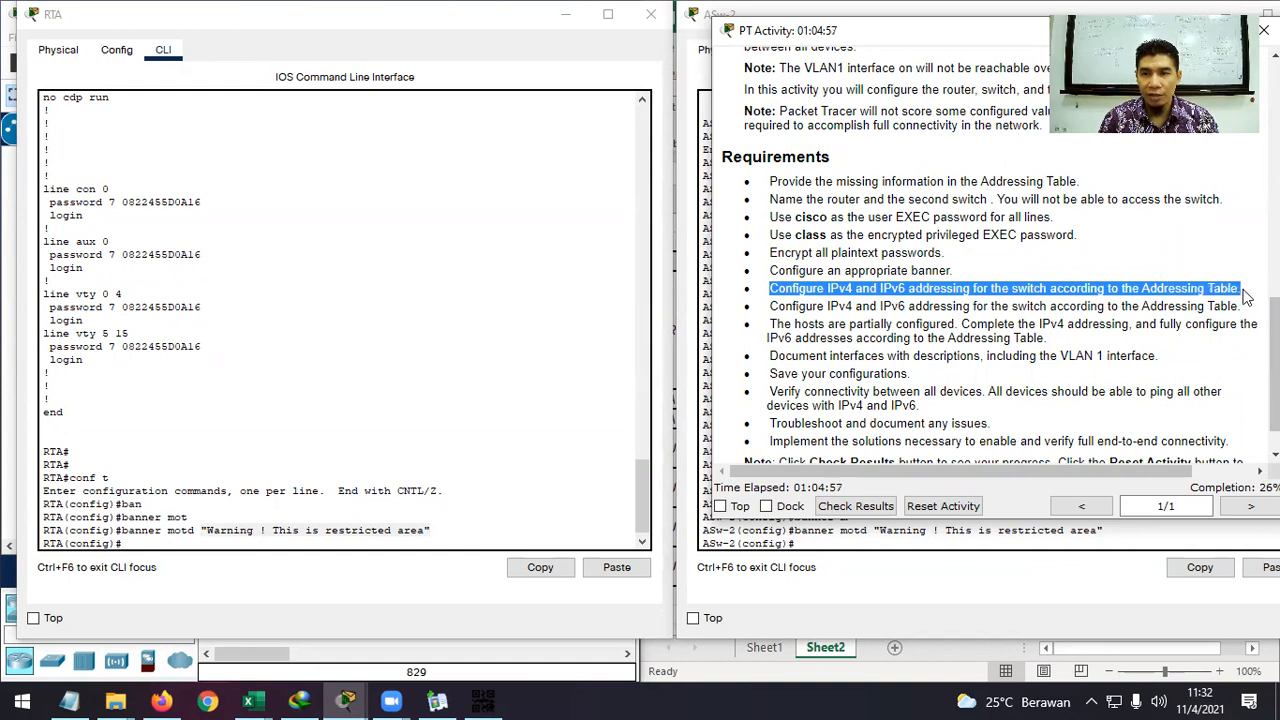
double_click(1031, 306)
double_click(1034, 289)
left_click(1034, 290)
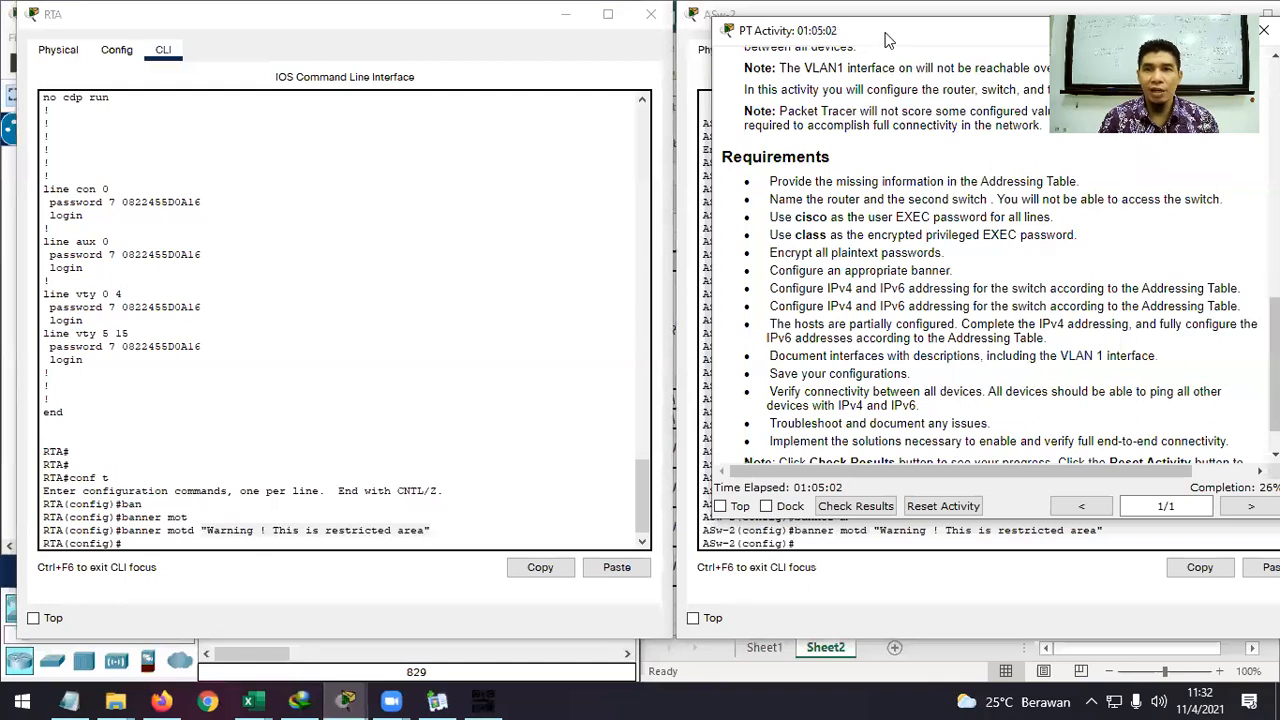
Hide the instructions and ASw-2's console, positioning RTA's console beside the addressing table.
left_click_drag(1113, 36, 838, 96)
left_click(894, 86)
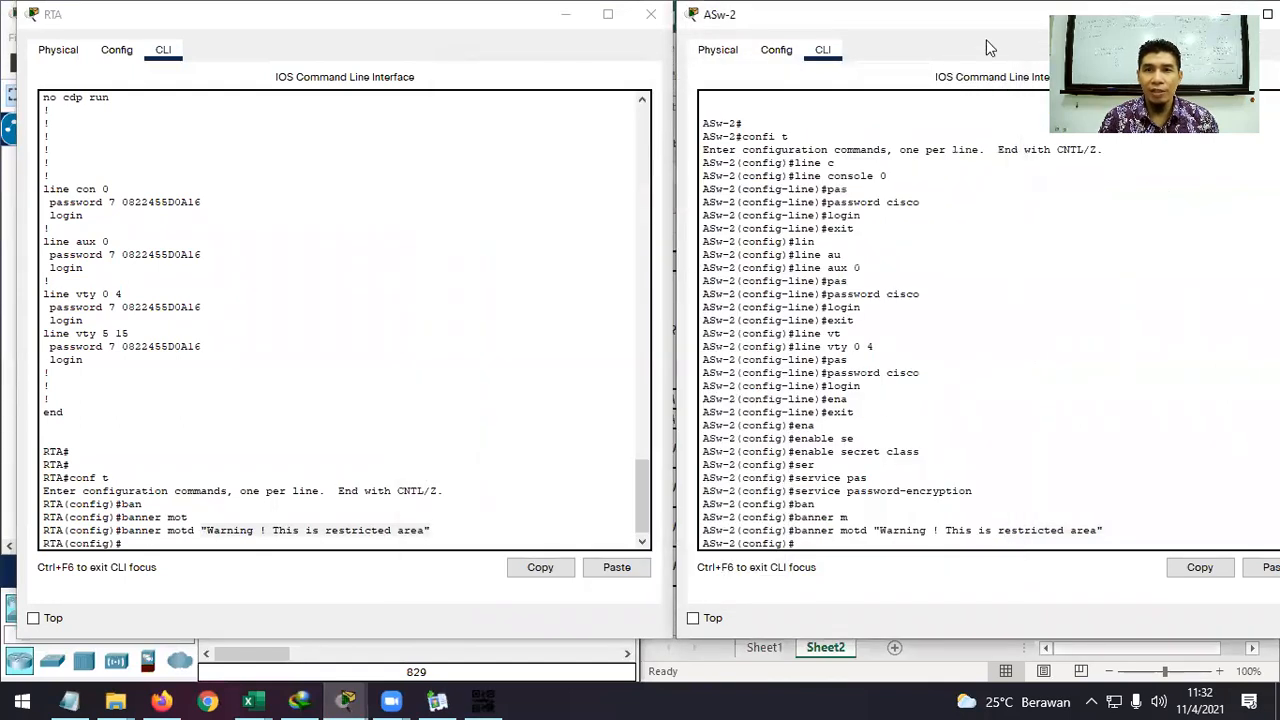
left_click(1226, 14)
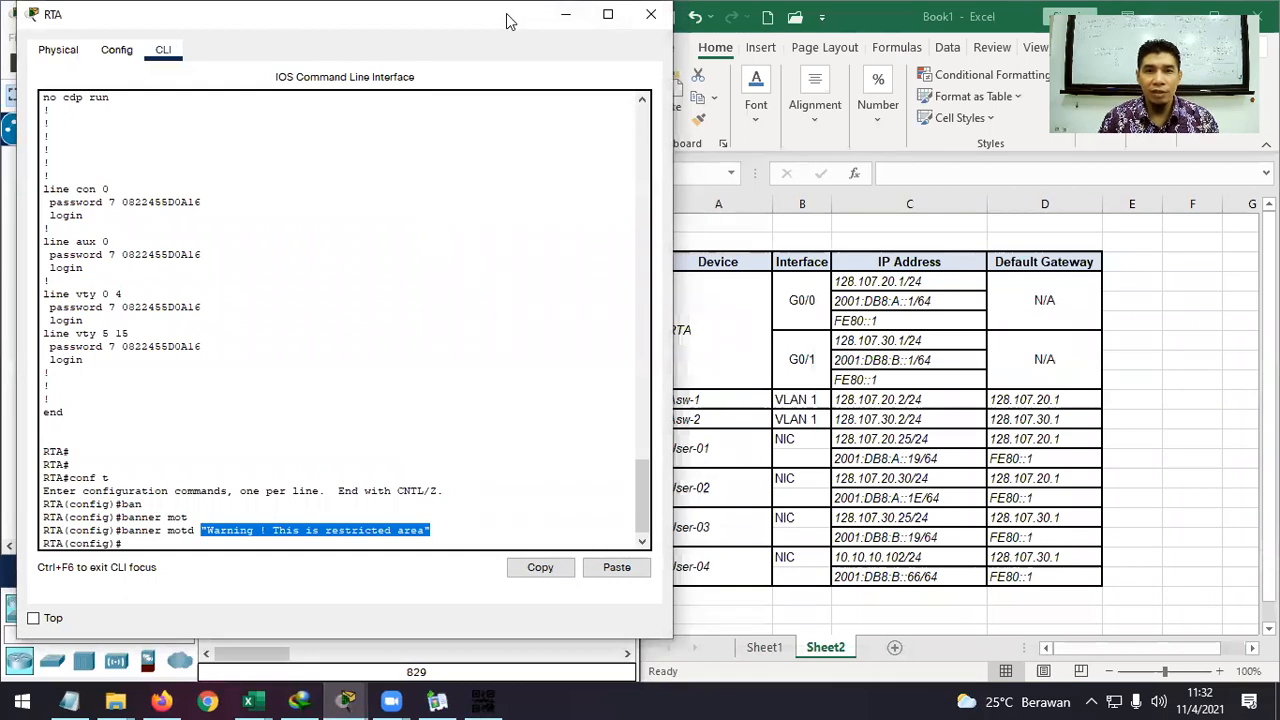
left_click_drag(506, 20, 494, 22)
left_click(218, 540)
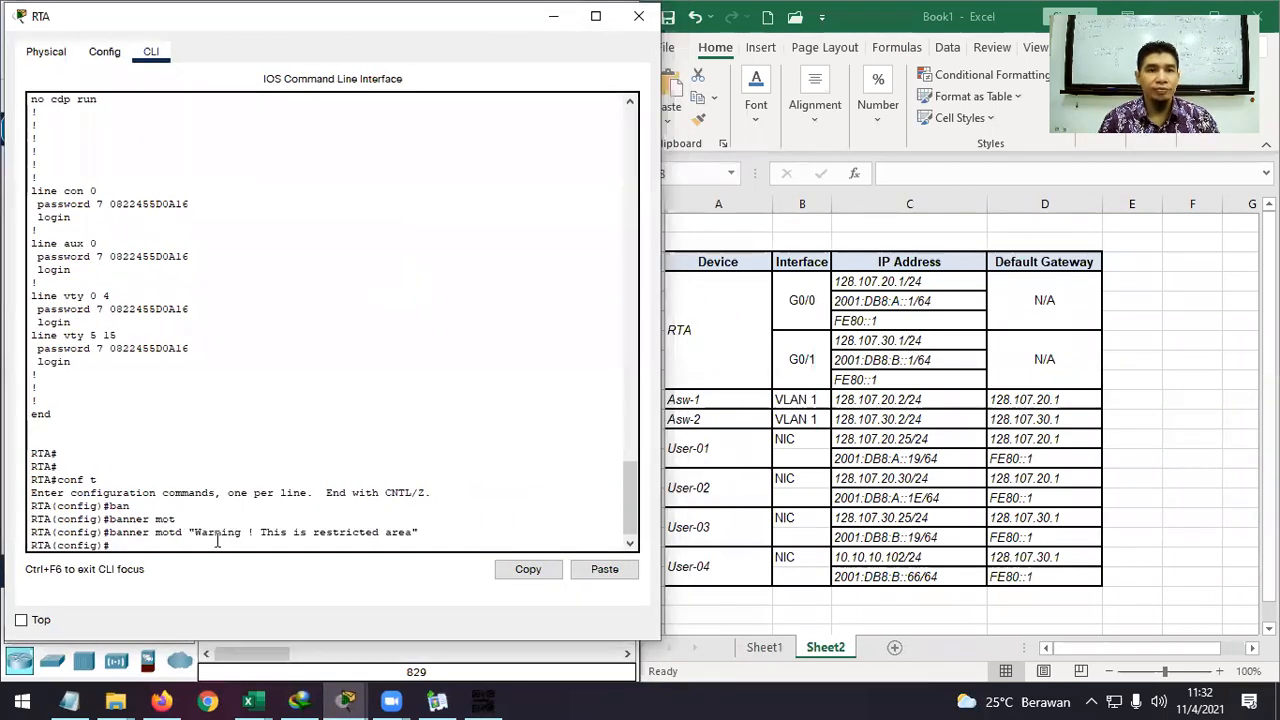
left_click_drag(476, 24, 483, 24)
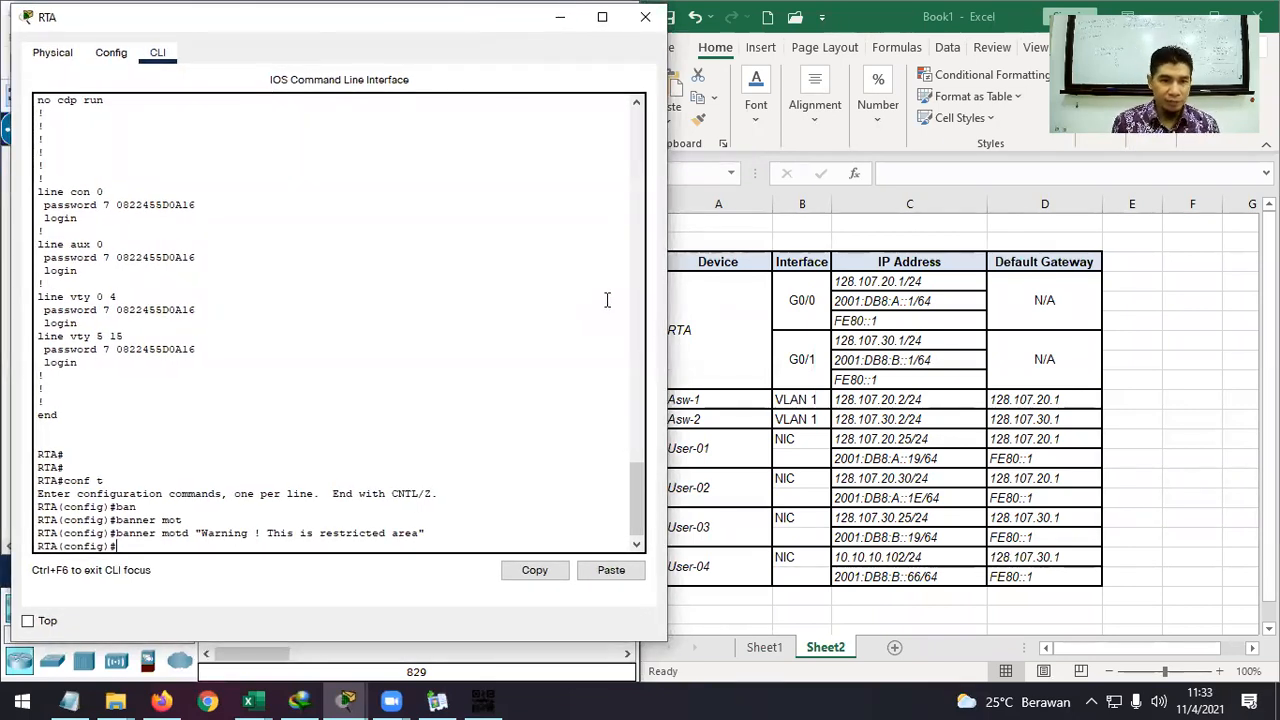
Enter interface GigabitEthernet0/0 configuration on RTA.
type("int")
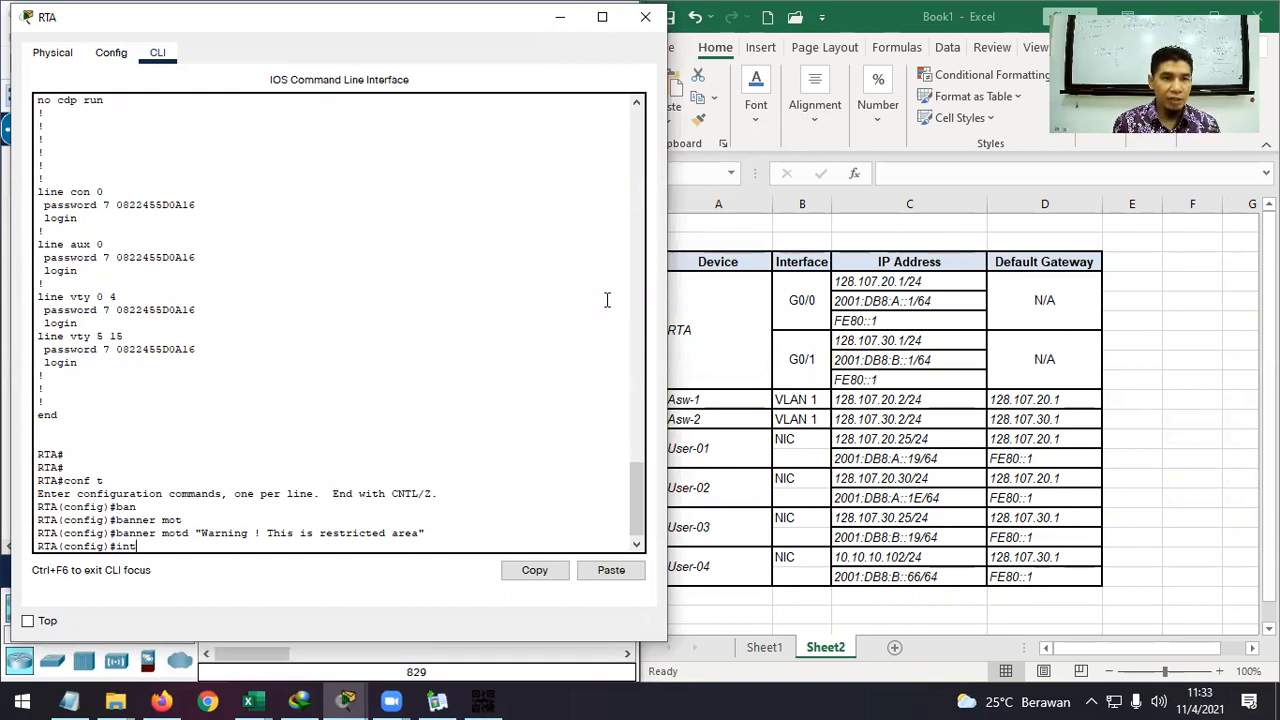
key("Tab")
type("g")
key("Tab")
type("0/0")
key("Return")
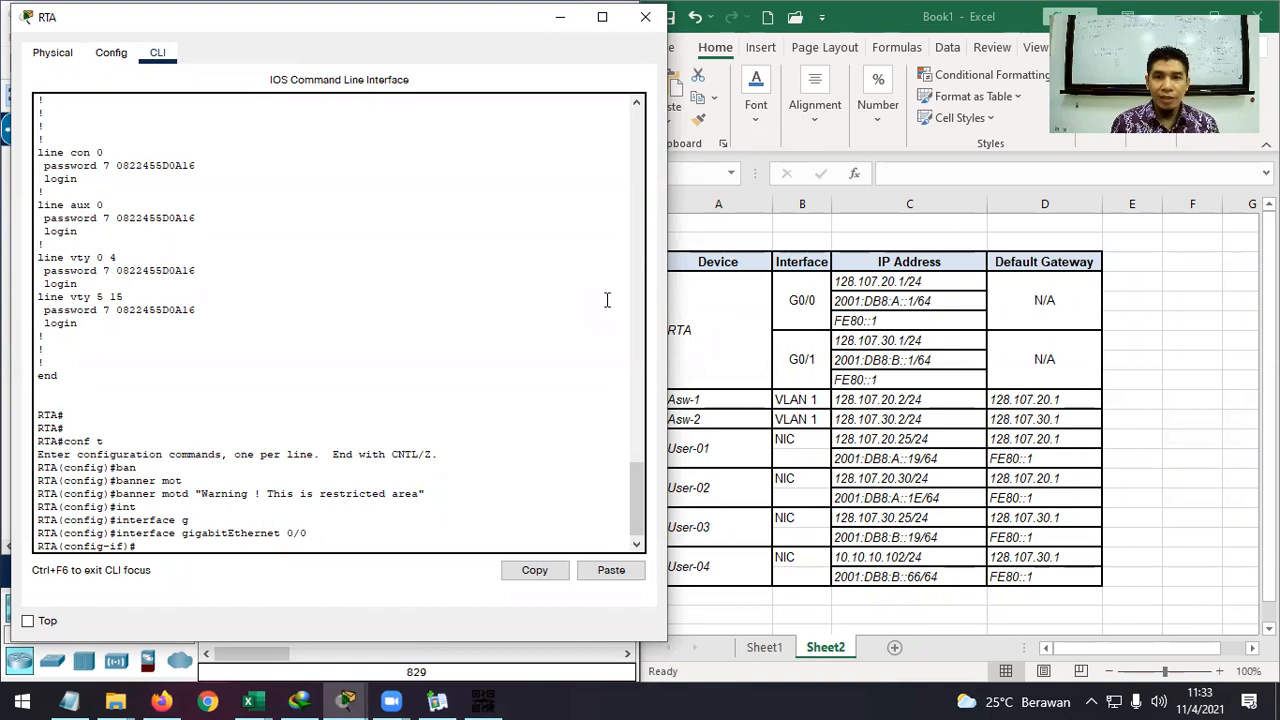
Assign G0/0 the IPv4 address 128.107.20.1 255.255.255.0.
type("ip ad")
key("Tab")
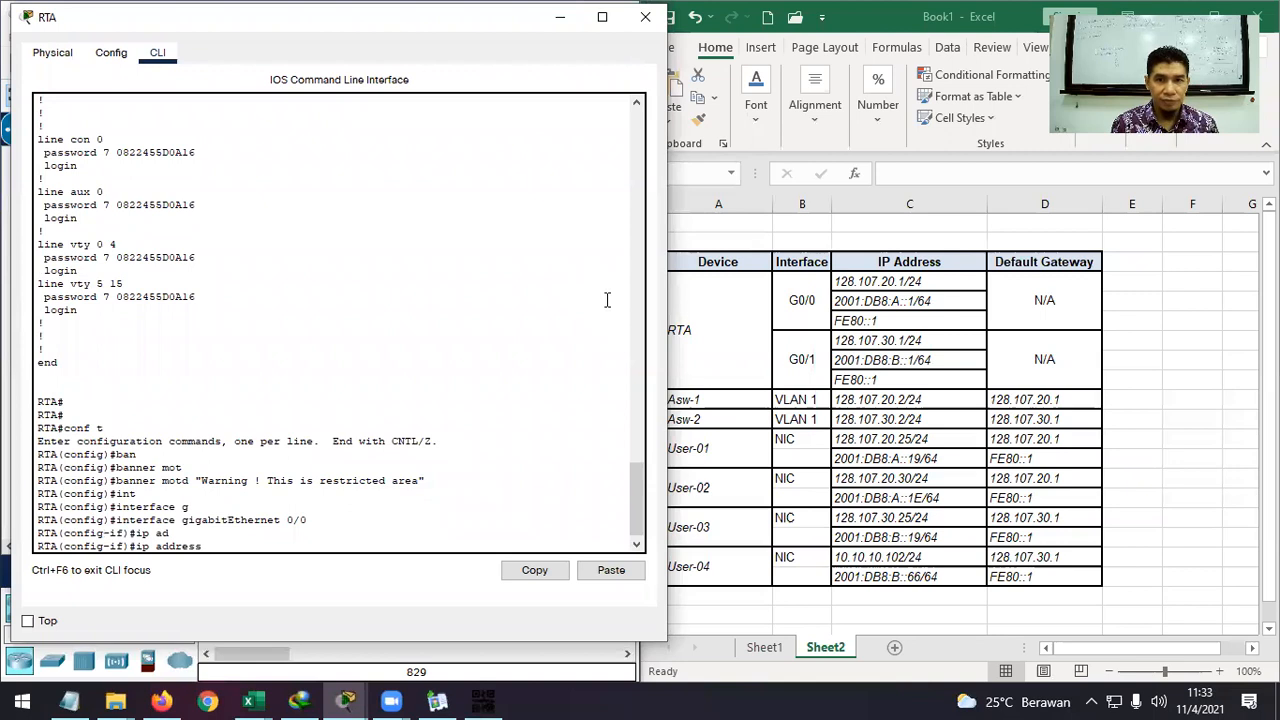
type("127")
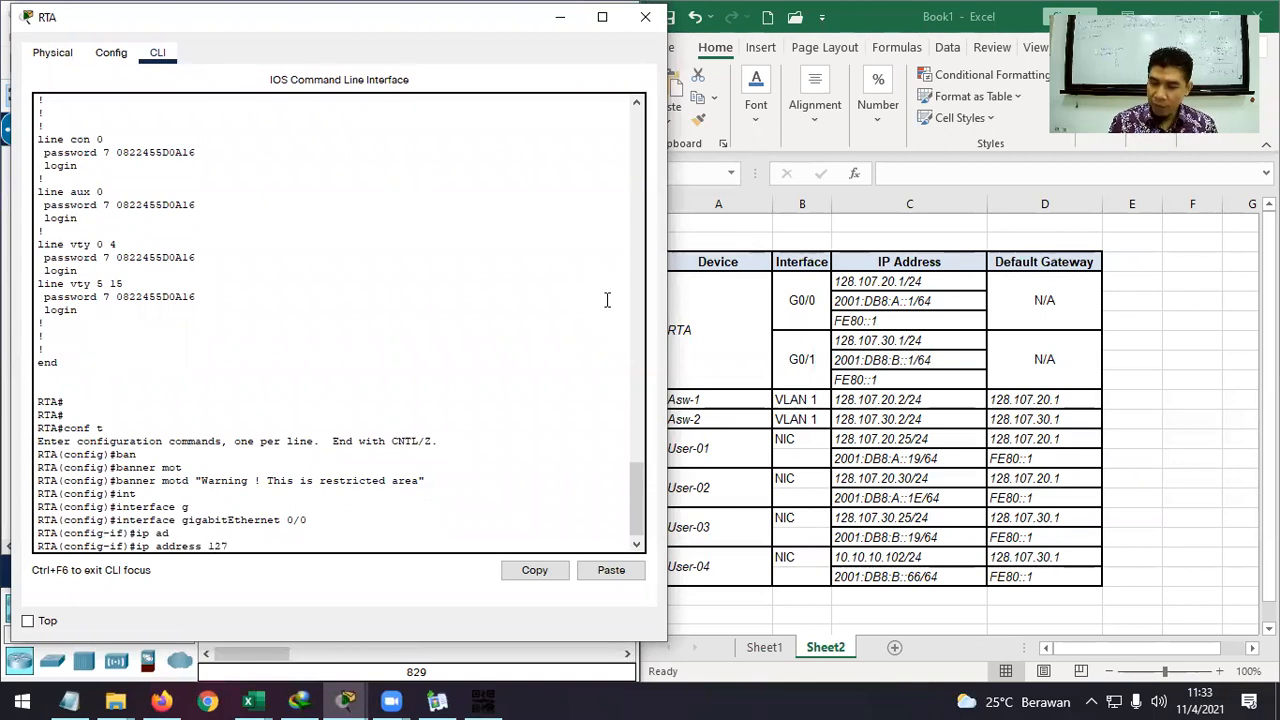
key("BackSpace")
type("8.10")
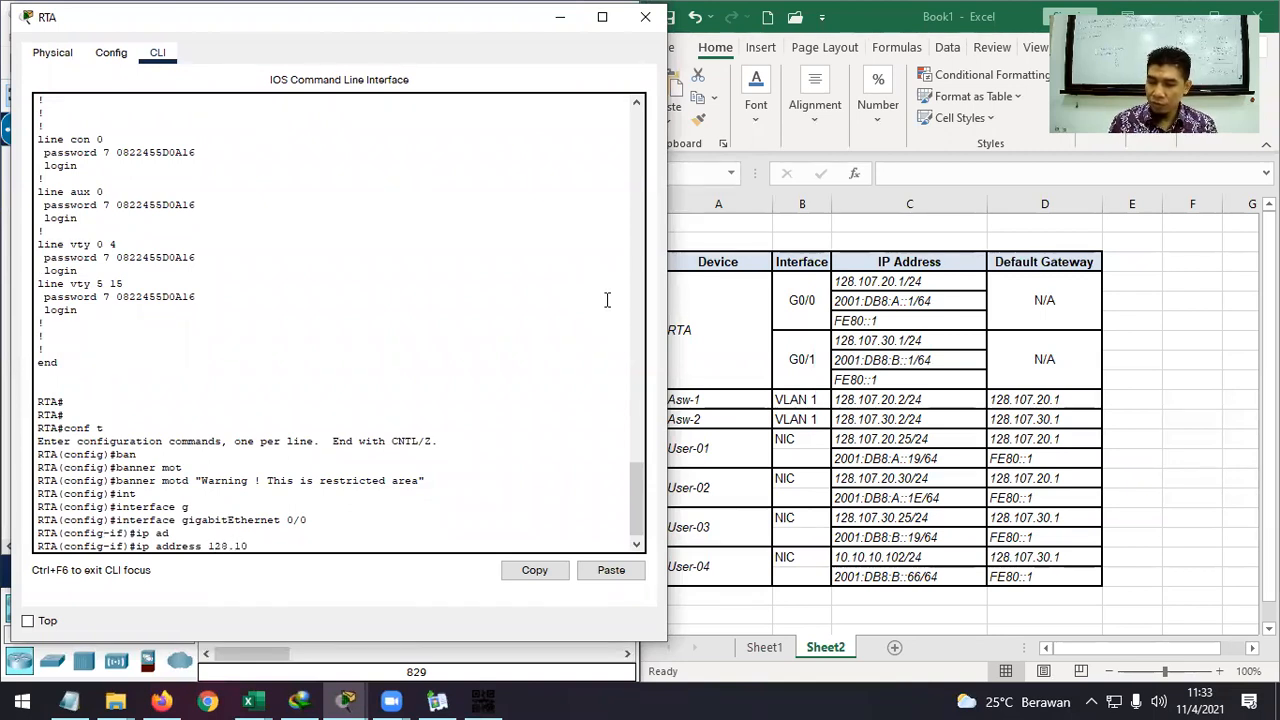
type("7.20")
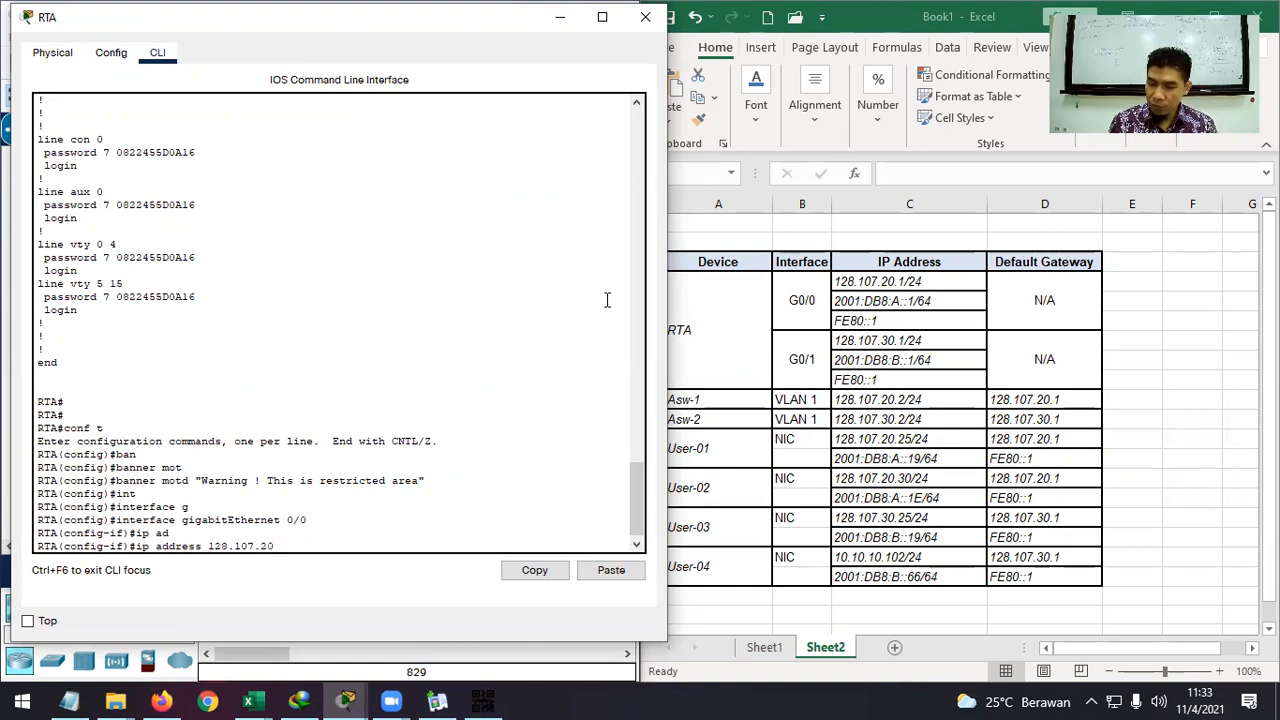
type(".1 2")
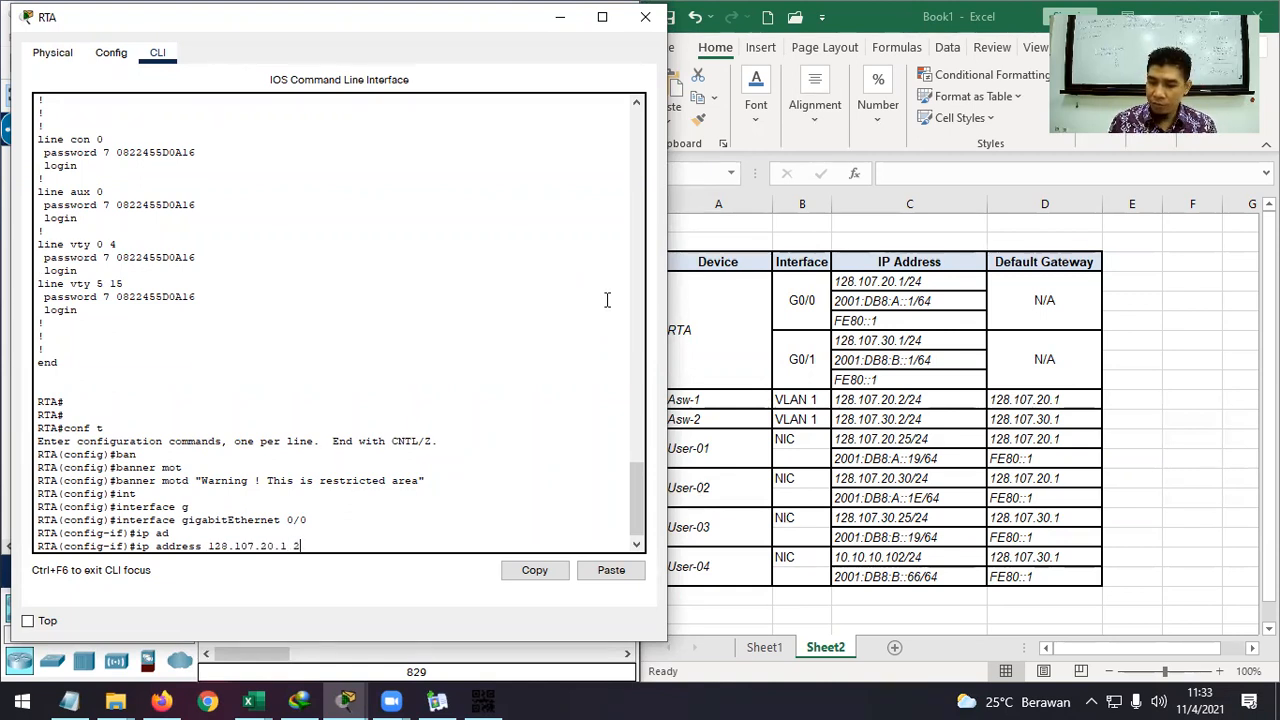
type("55.255.255.2")
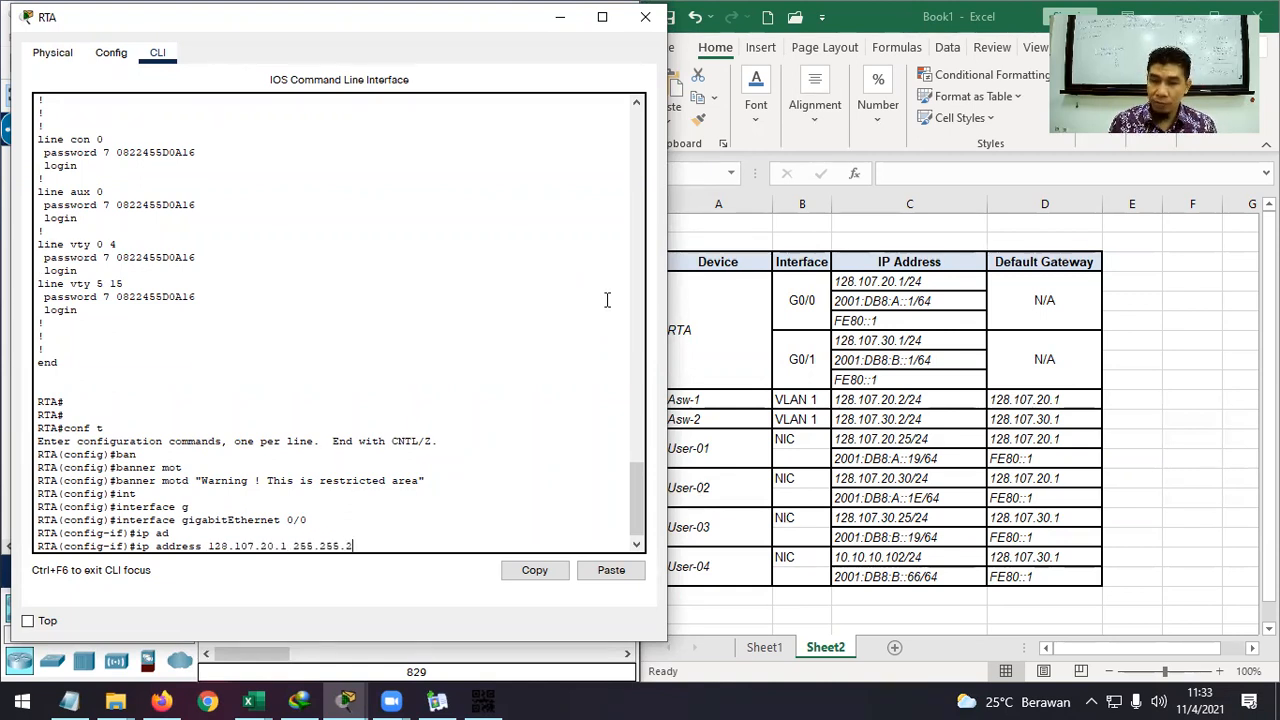
type(".0")
key("Return")
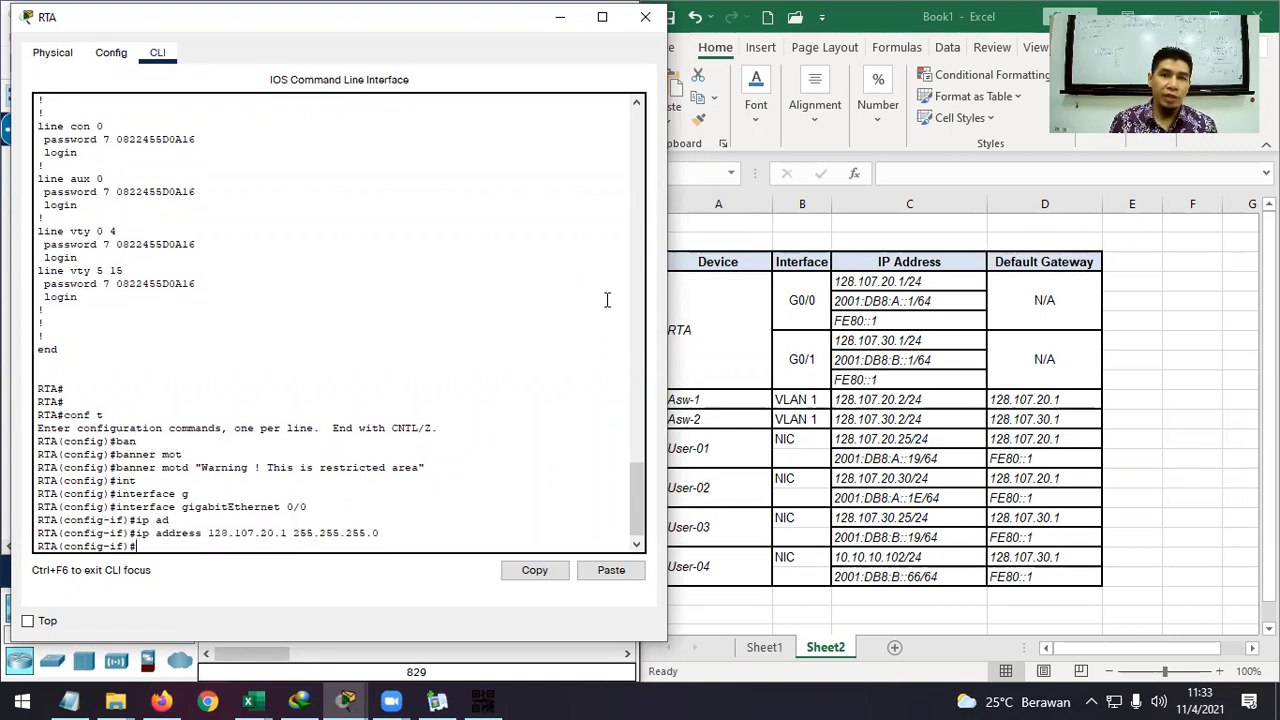
Bring G0/0 up with no shutdown.
type("no shu")
key("Tab")
key("Return")
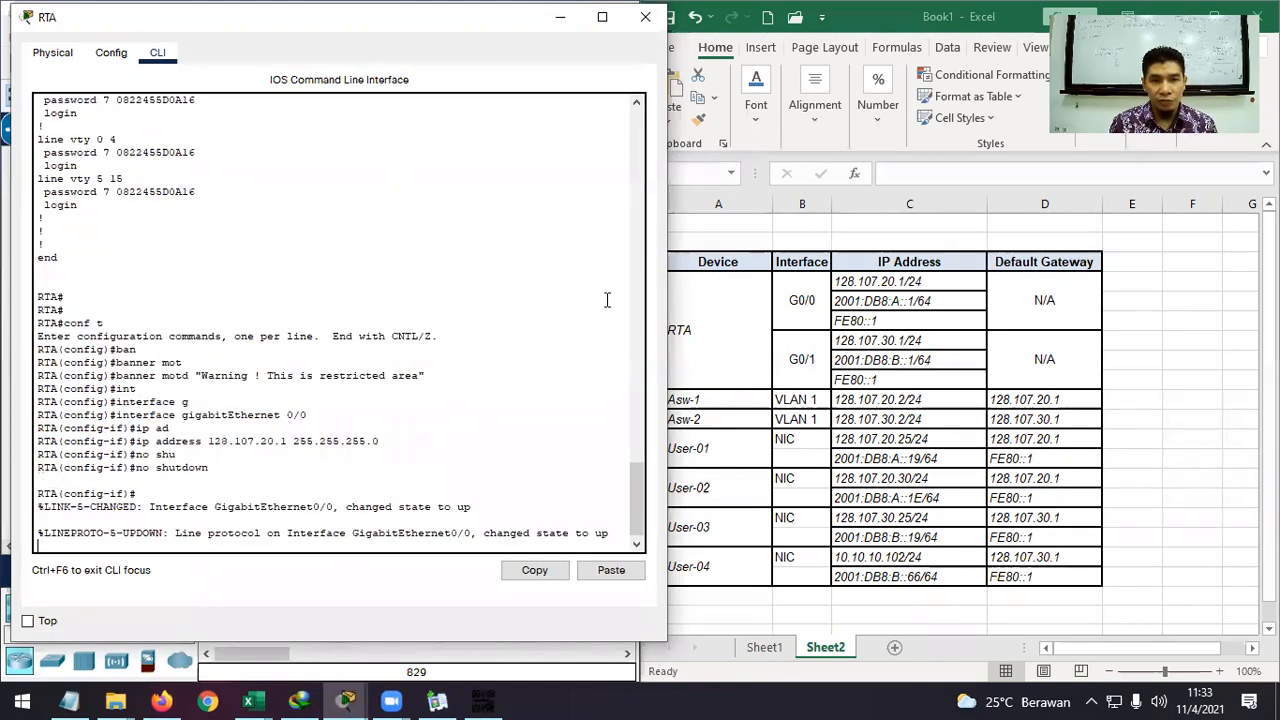
key("Return")
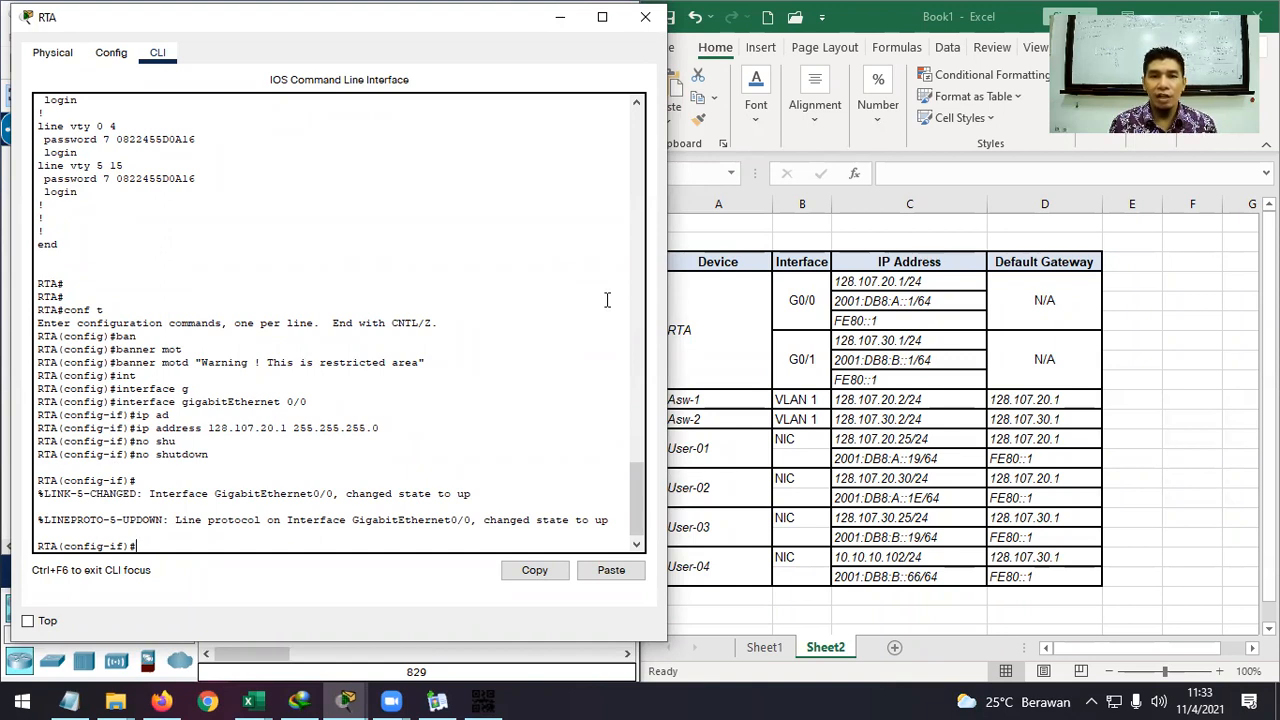
type("p")
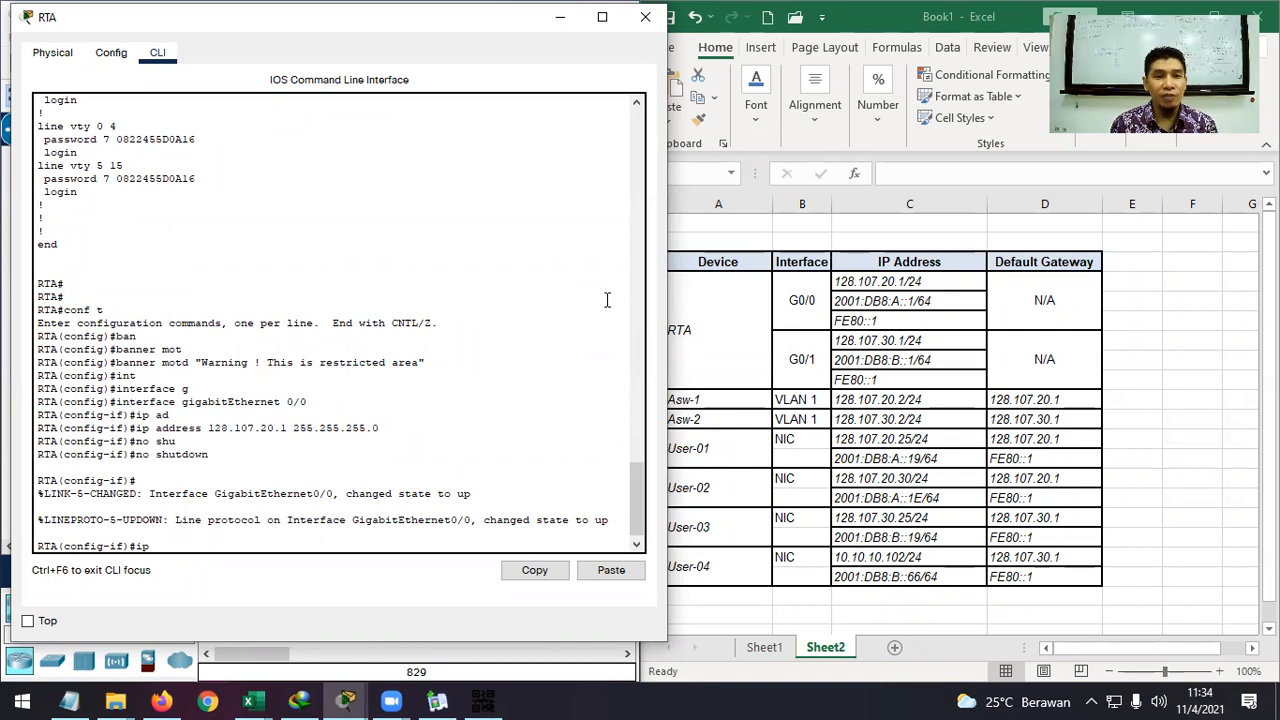
Copy 2001:DB8:A::1/64 from Excel cell C5 and assign it as G0/0's IPv6 address.
type("v6 ad")
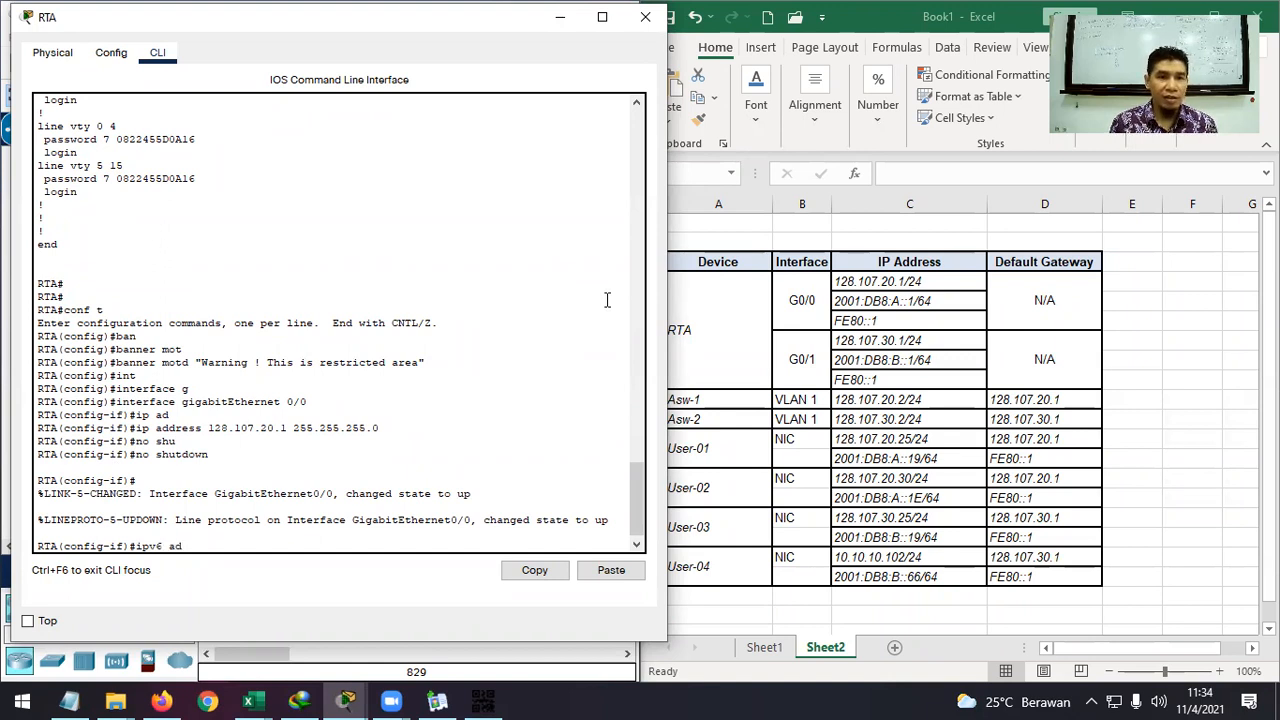
key("Tab")
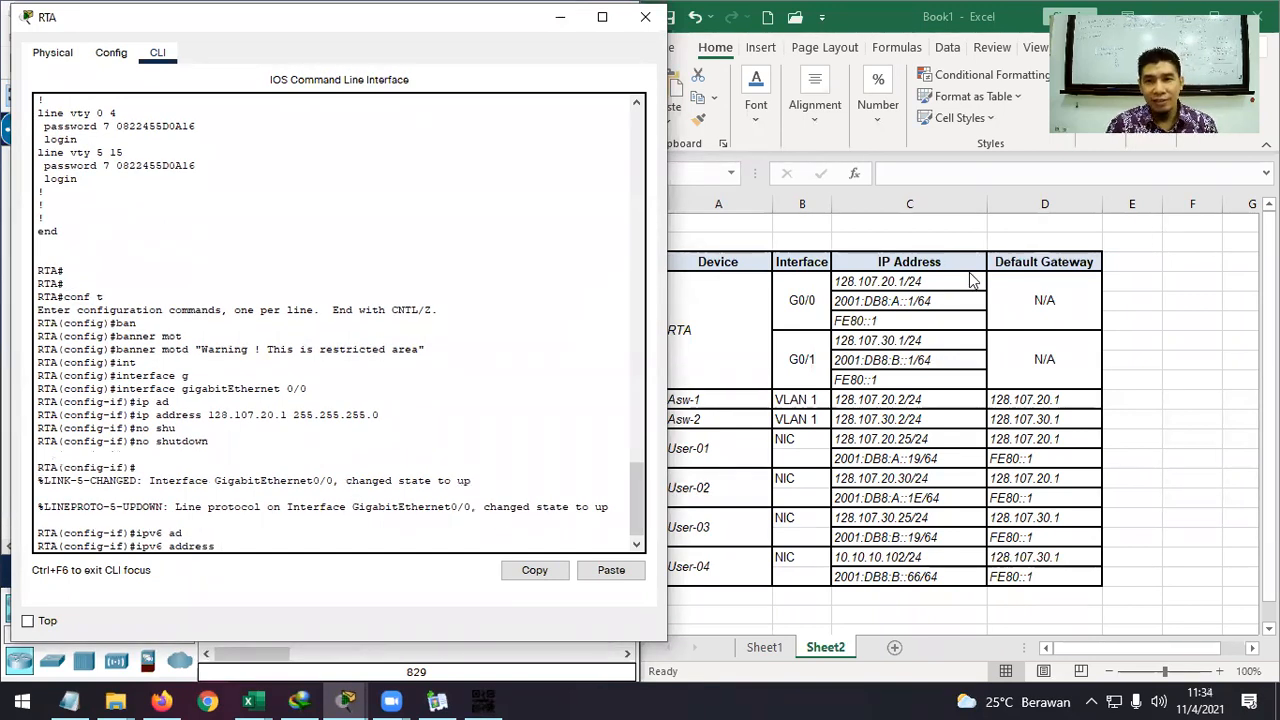
left_click(938, 301)
double_click(940, 300)
left_click_drag(940, 300, 834, 304)
key("ctrl+c")
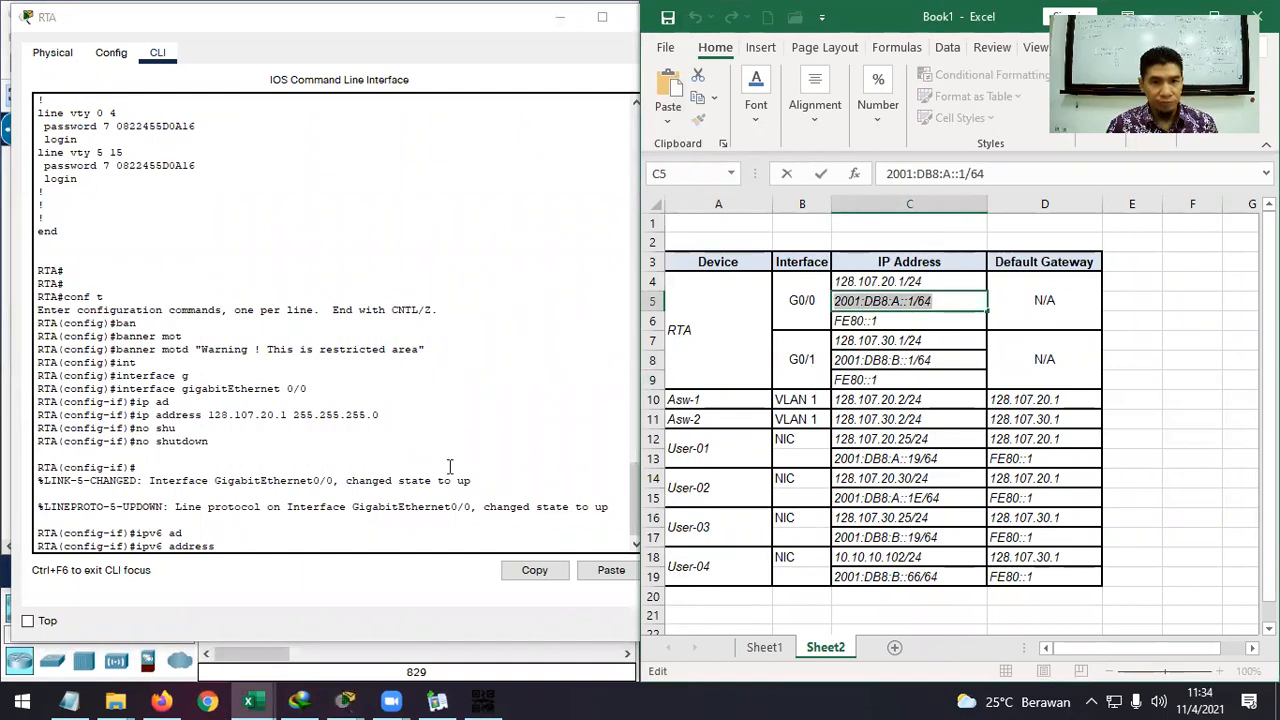
left_click(394, 538)
right_click(390, 542)
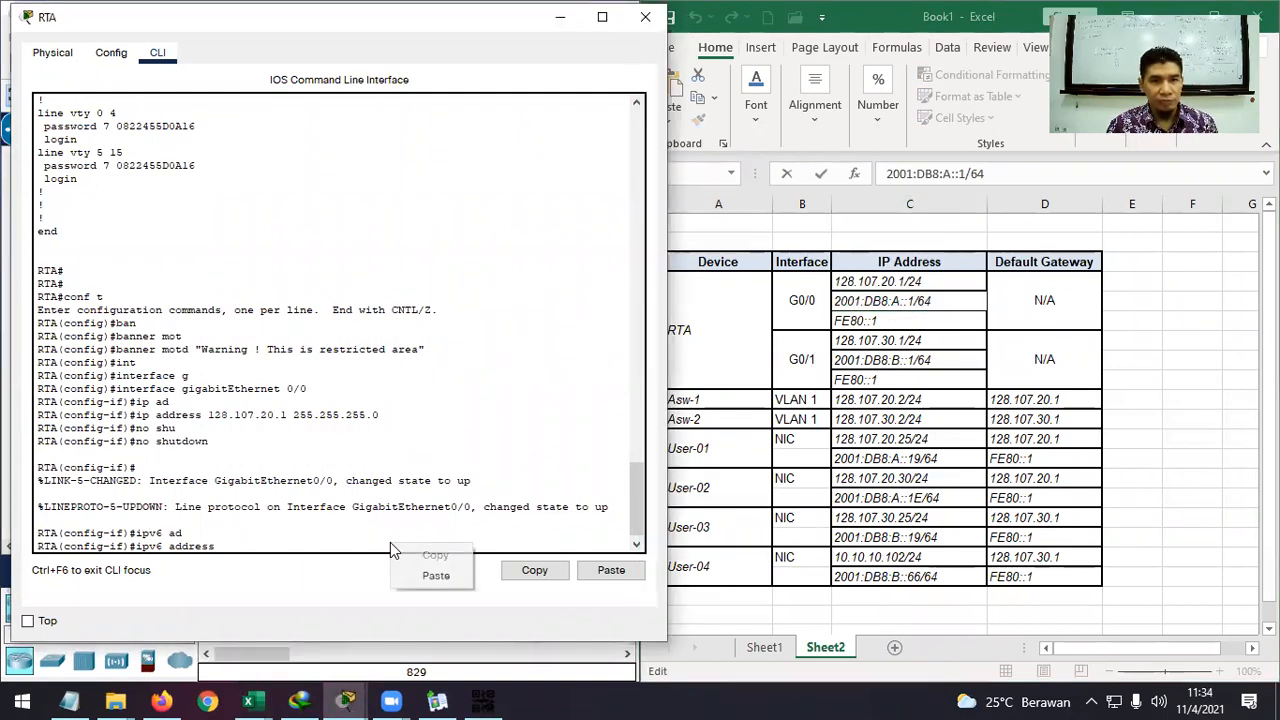
left_click(465, 576)
key("Return")
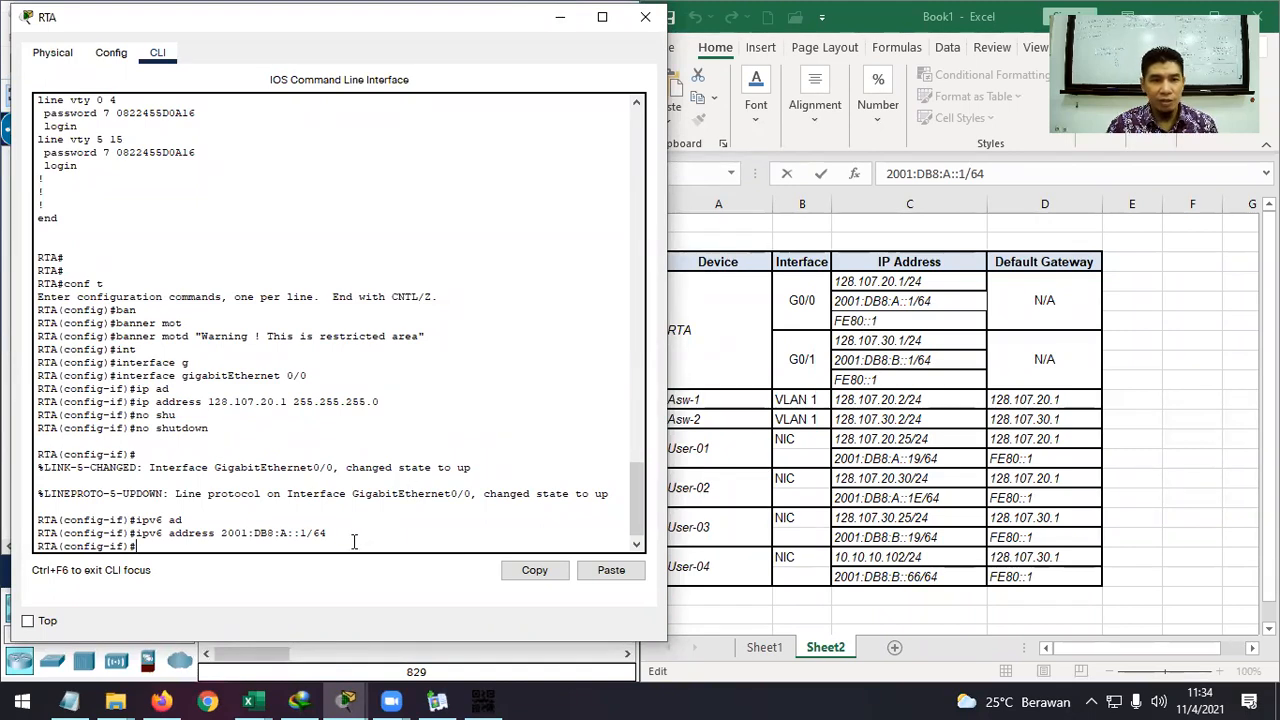
Add link-local address FE80::1 to G0/0 and leave configuration mode with end.
type("ipv")
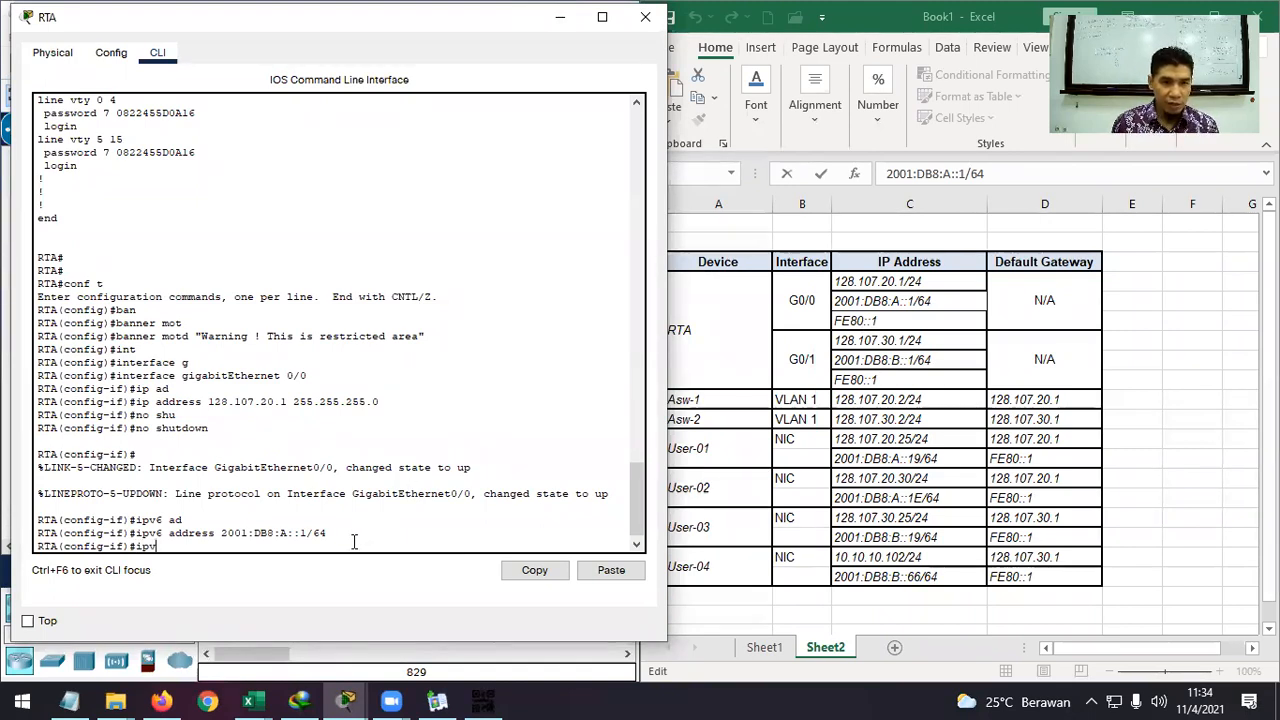
type("6 ad")
key("Tab")
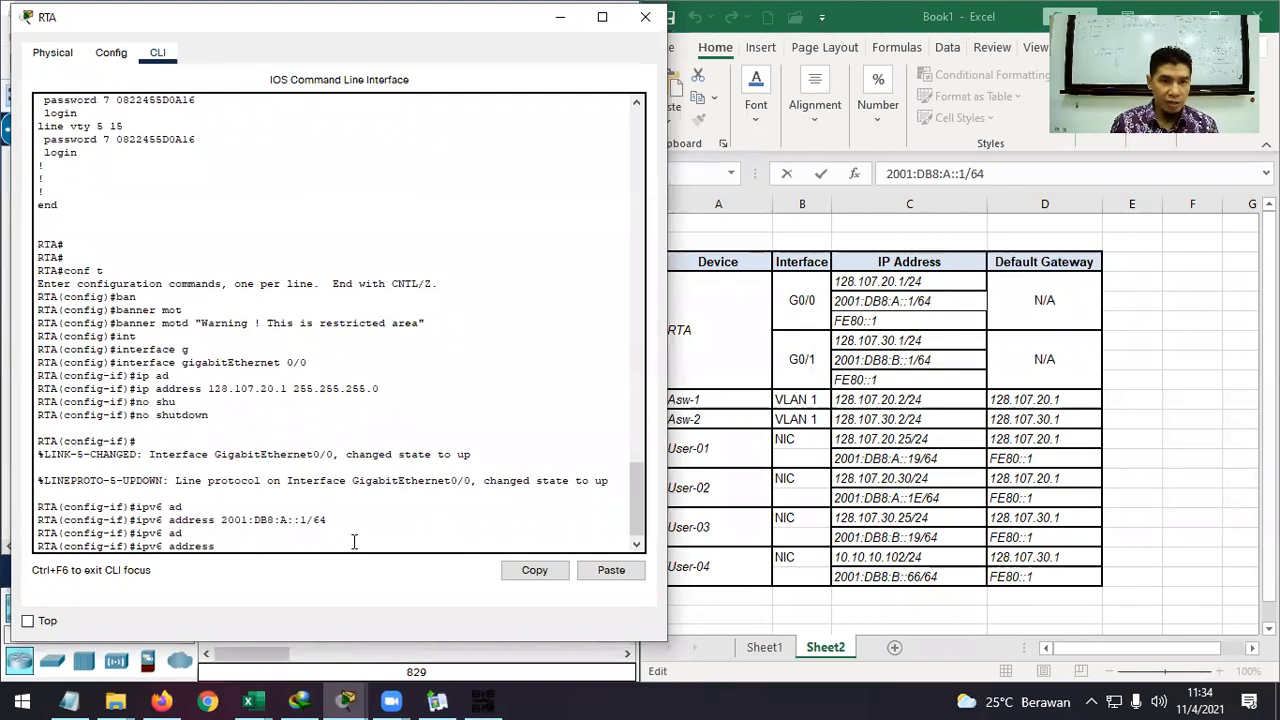
type("FE8")
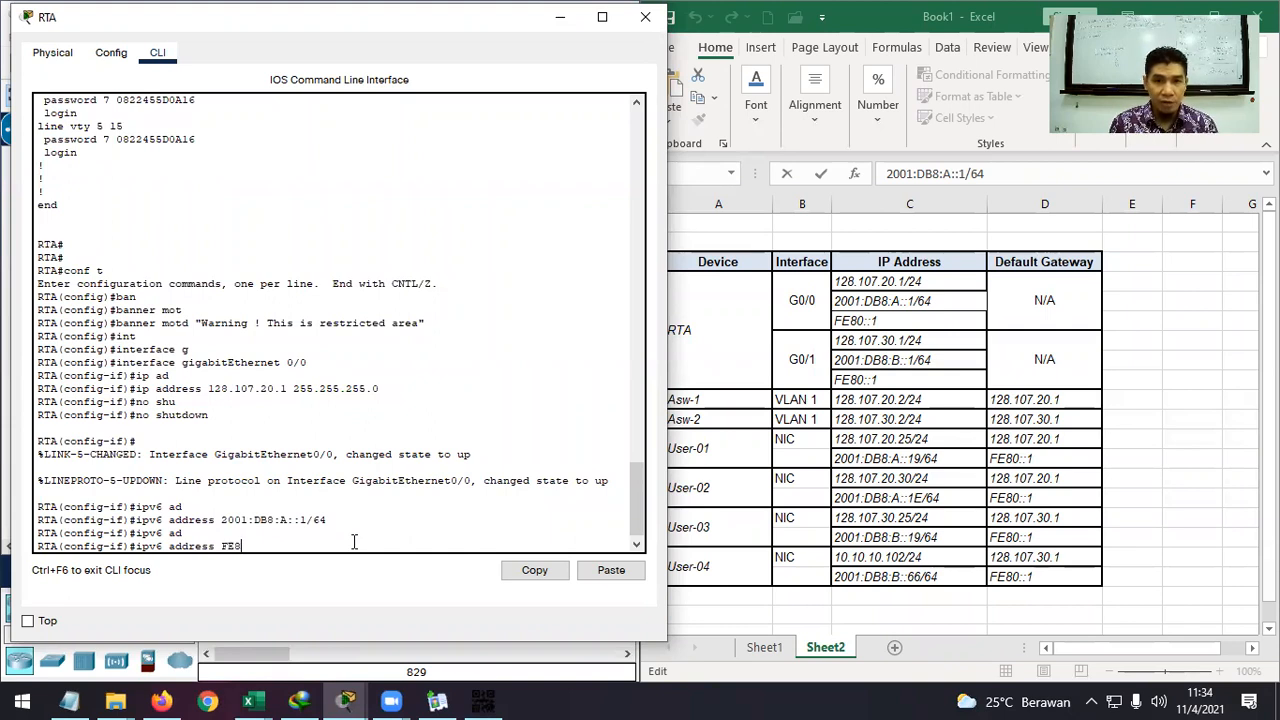
type("0::1 ")
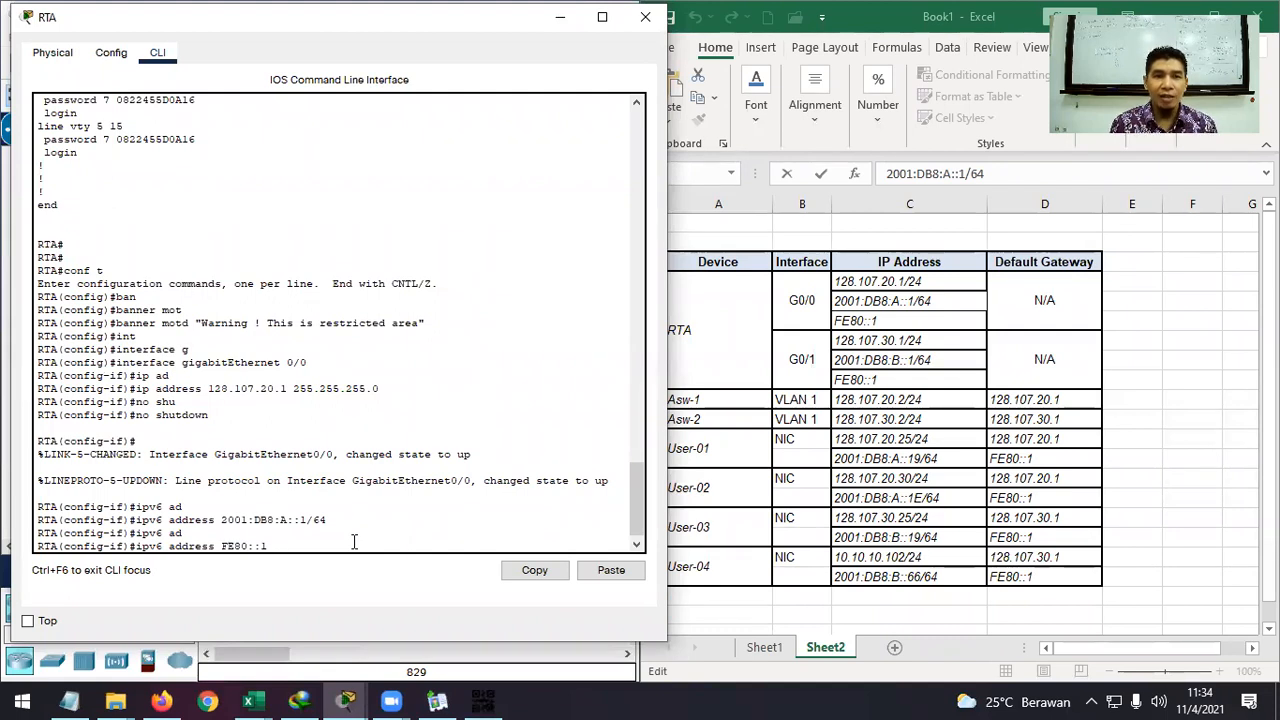
type("li")
key("Tab")
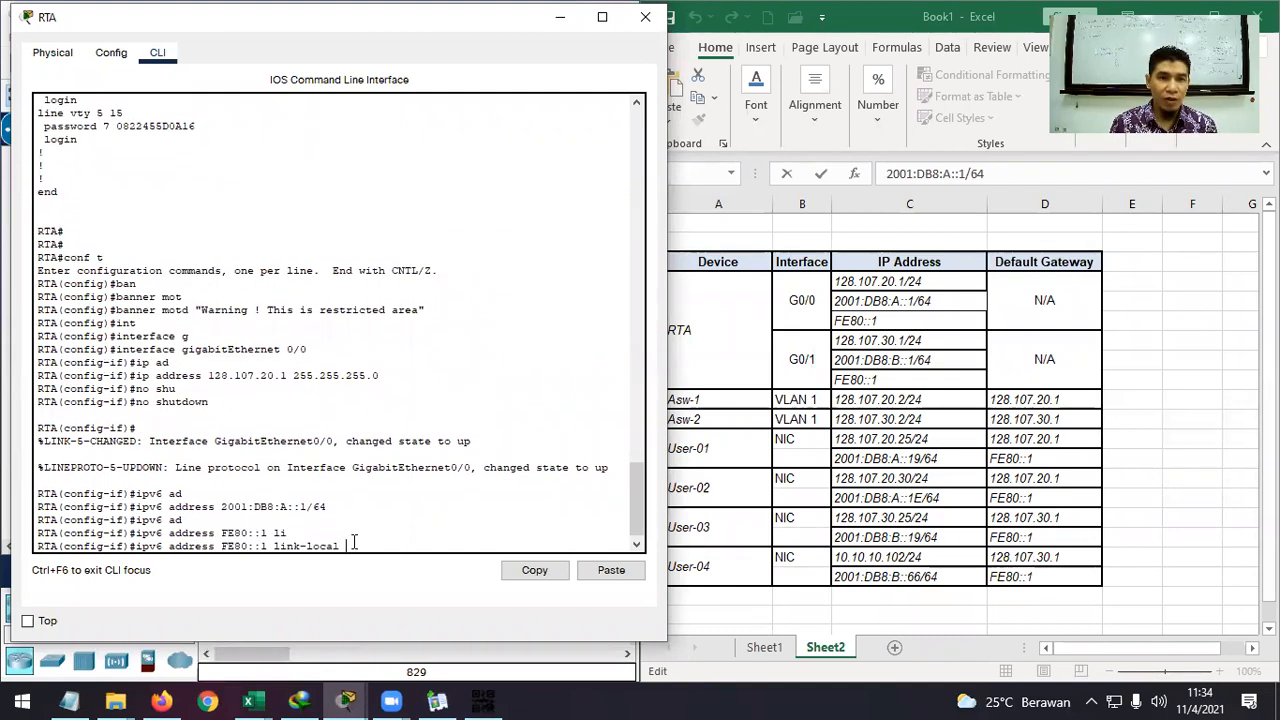
left_click_drag(340, 546, 273, 546)
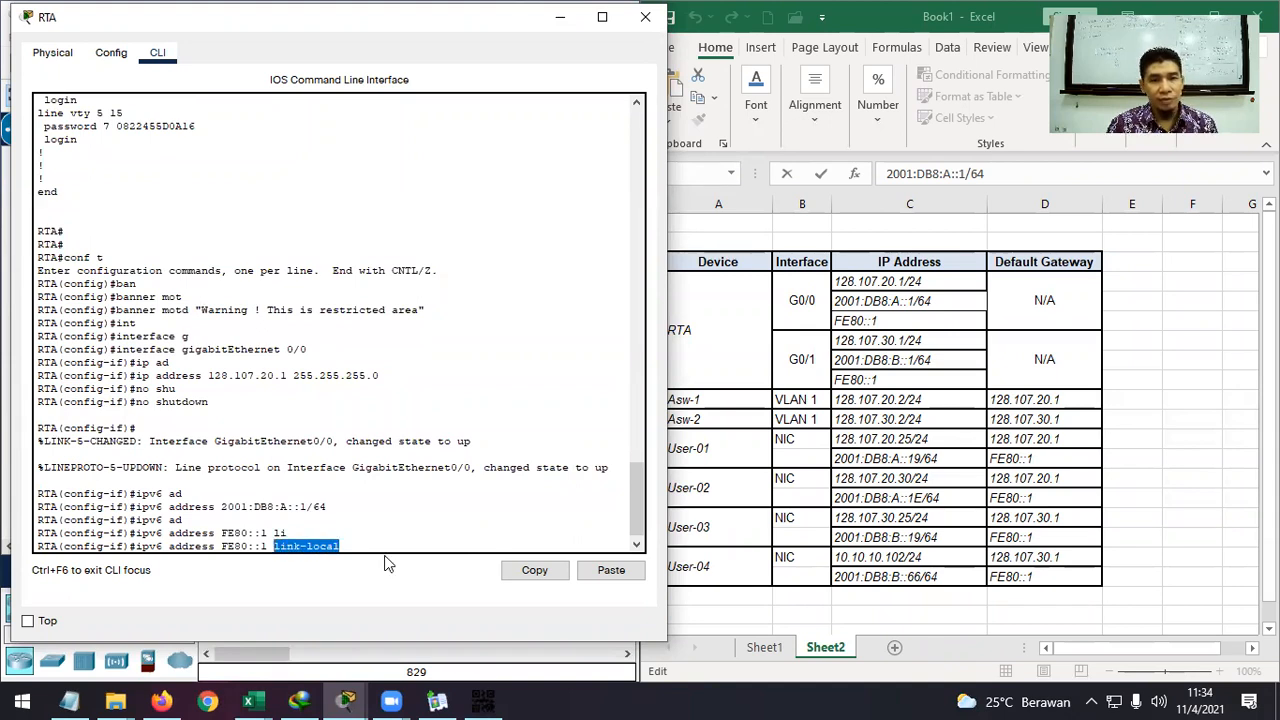
left_click_drag(327, 507, 220, 507)
left_click(345, 545)
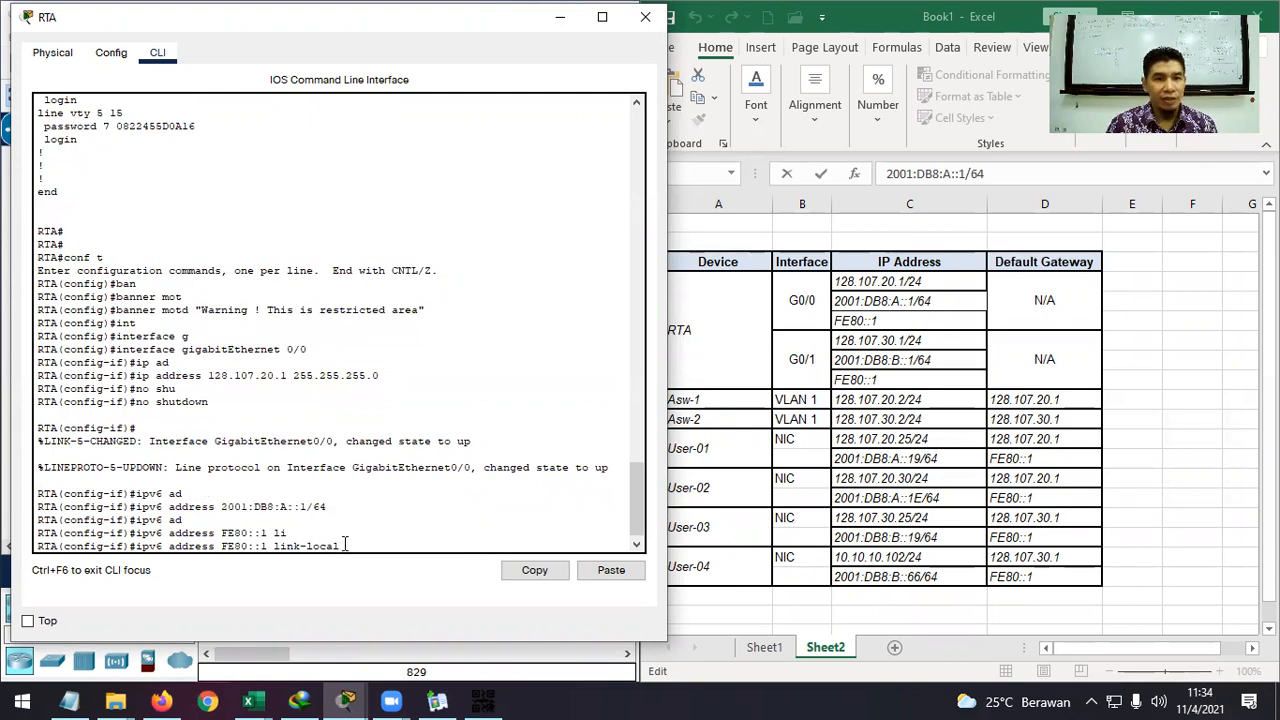
key("Return")
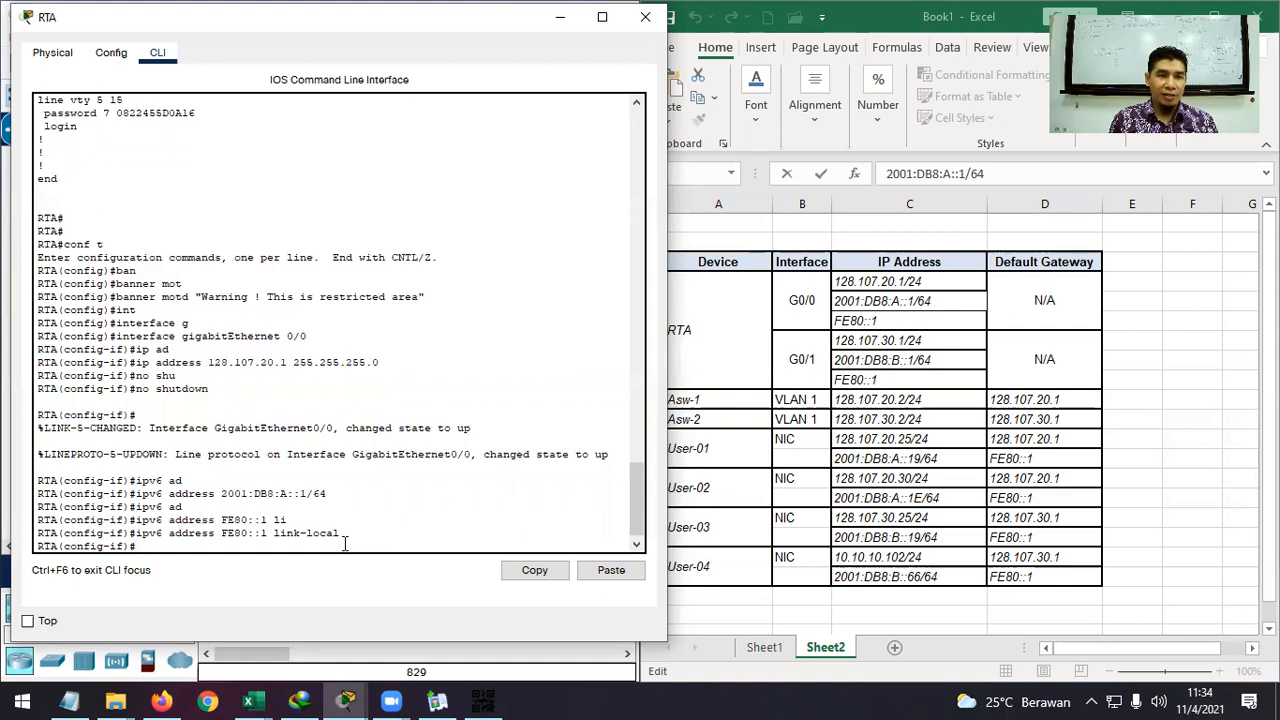
type("end")
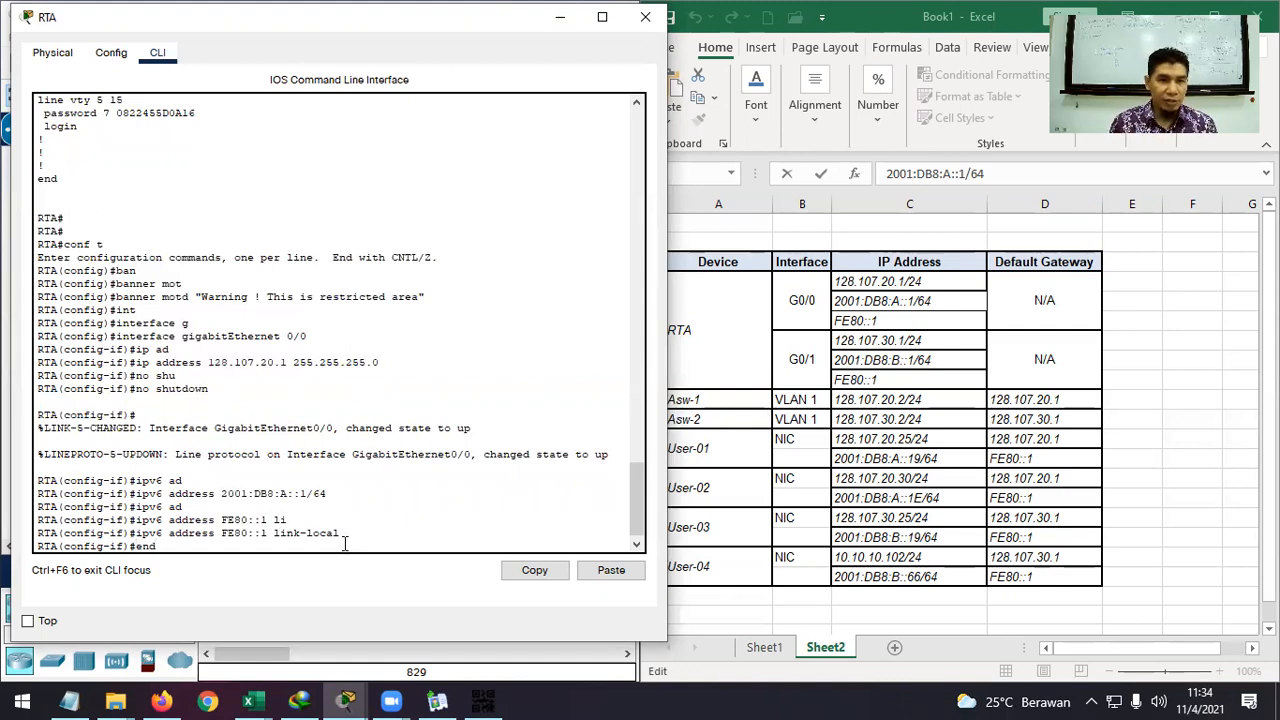
key("Return")
key("Return")
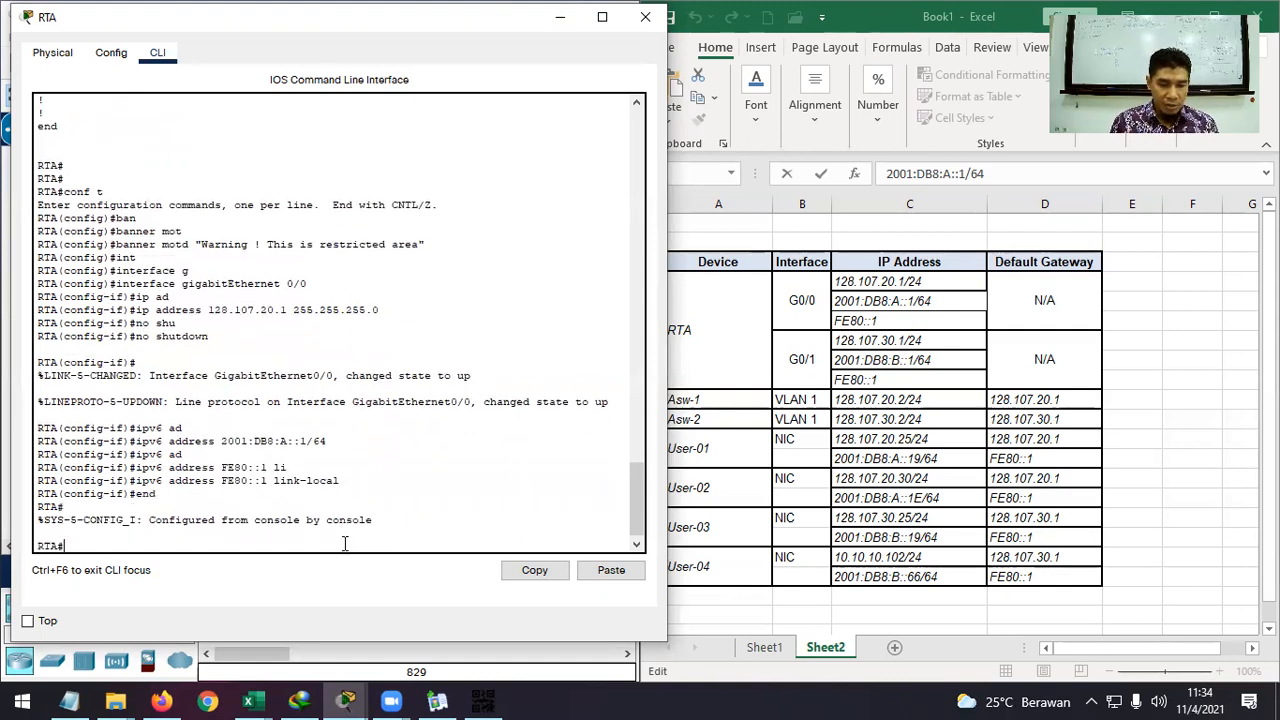
Run show ip interface brief and confirm G0/0 is up with 128.107.20.1.
type("sh ip")
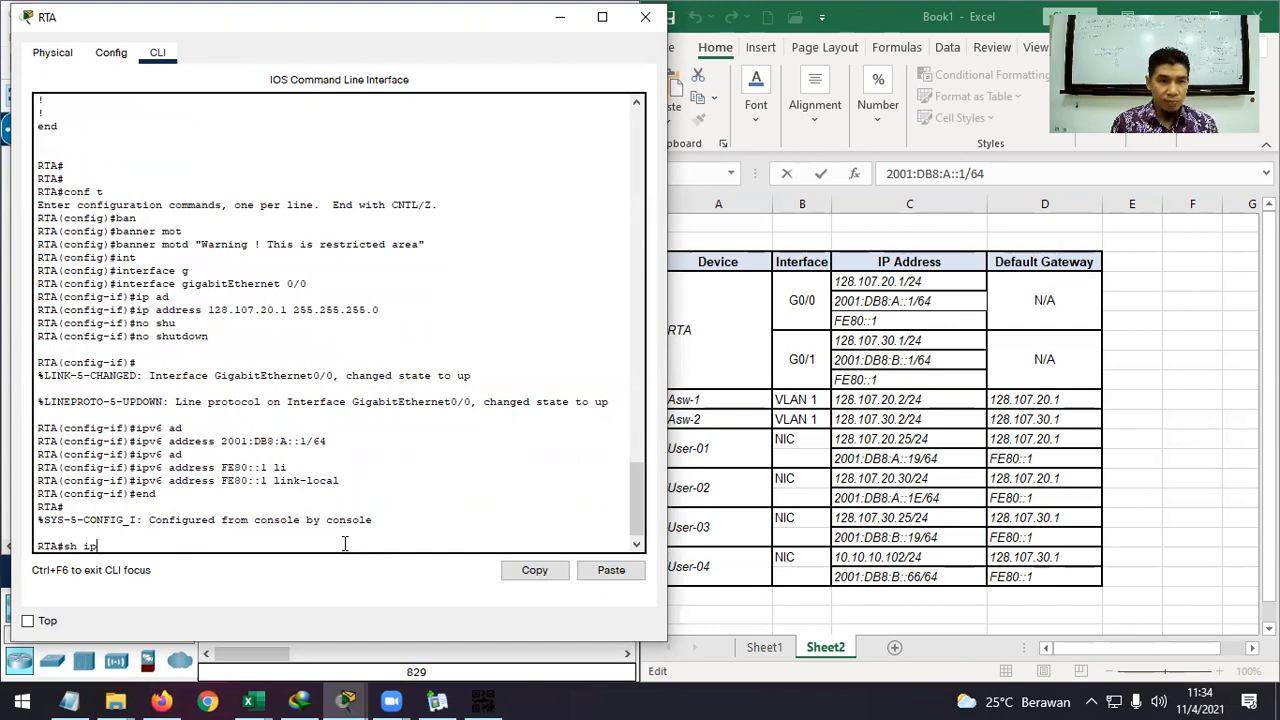
type(" int br")
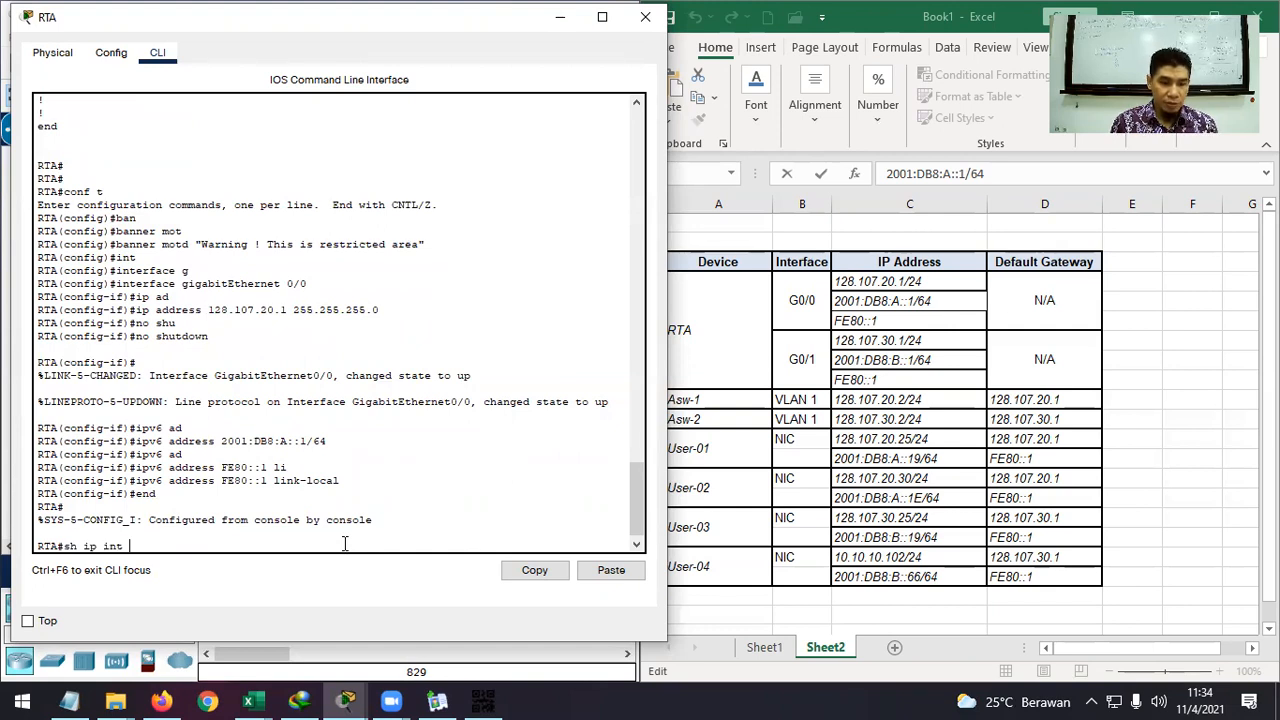
key("Return")
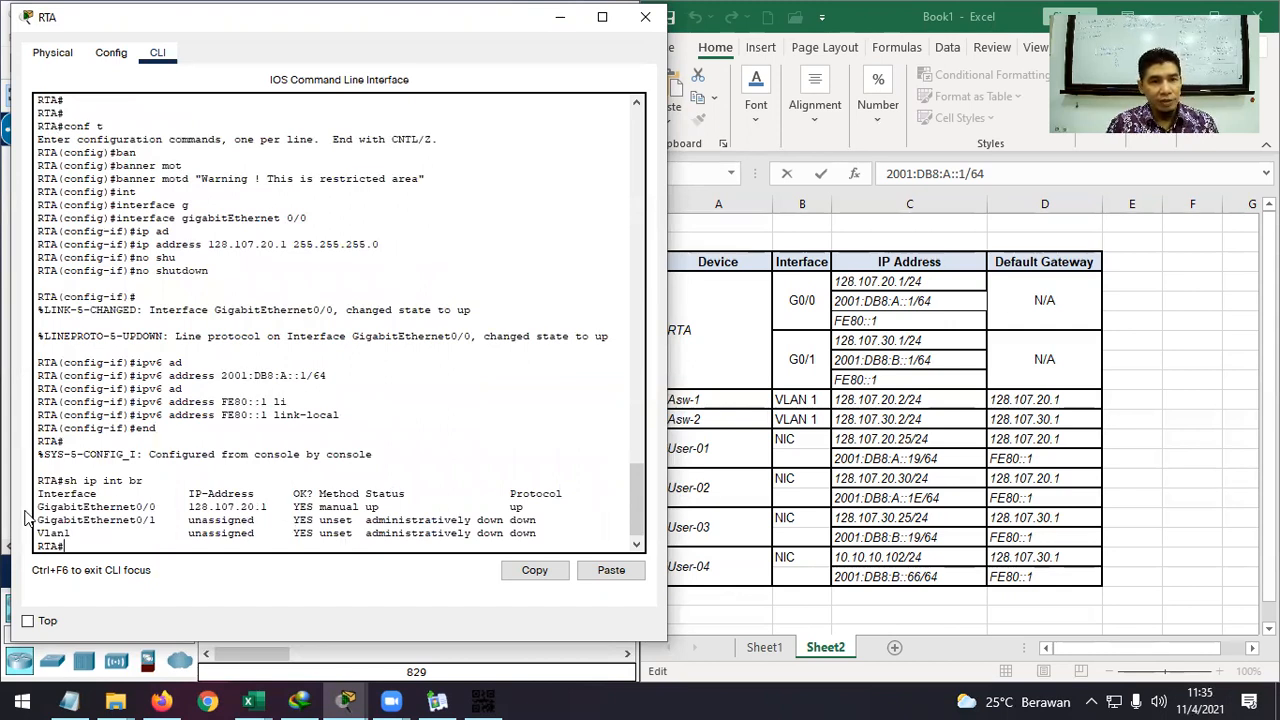
left_click_drag(37, 507, 525, 510)
left_click(290, 545)
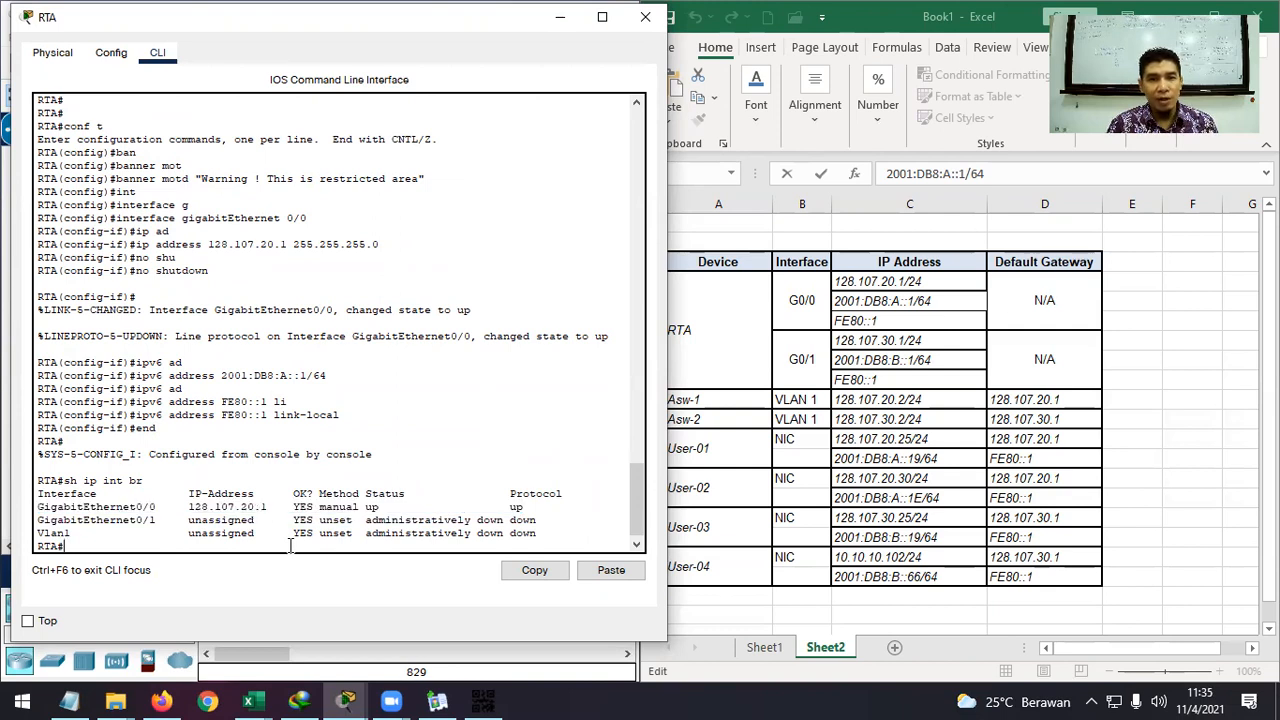
Run show ipv6 interface brief and confirm G0/0 is [up/up] with 2001:DB8:A::1.
type("sh")
type(" ip")
type("v")
type("6 int br")
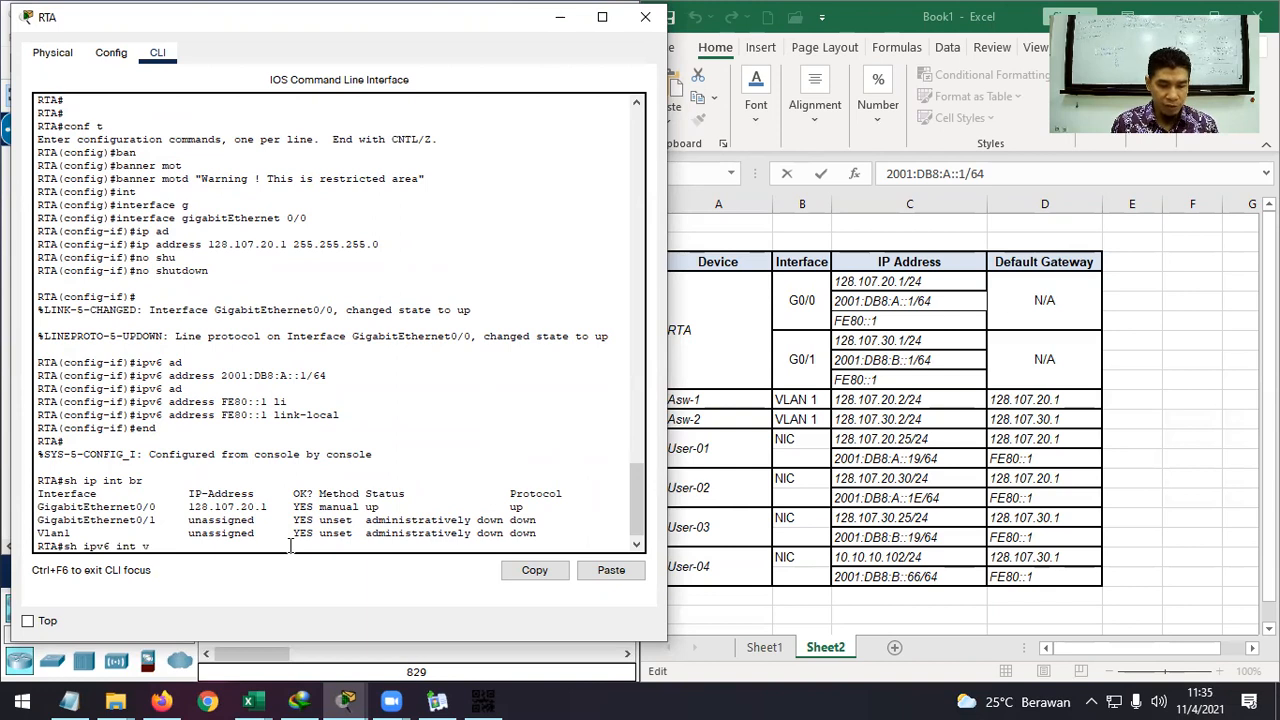
key("Return")
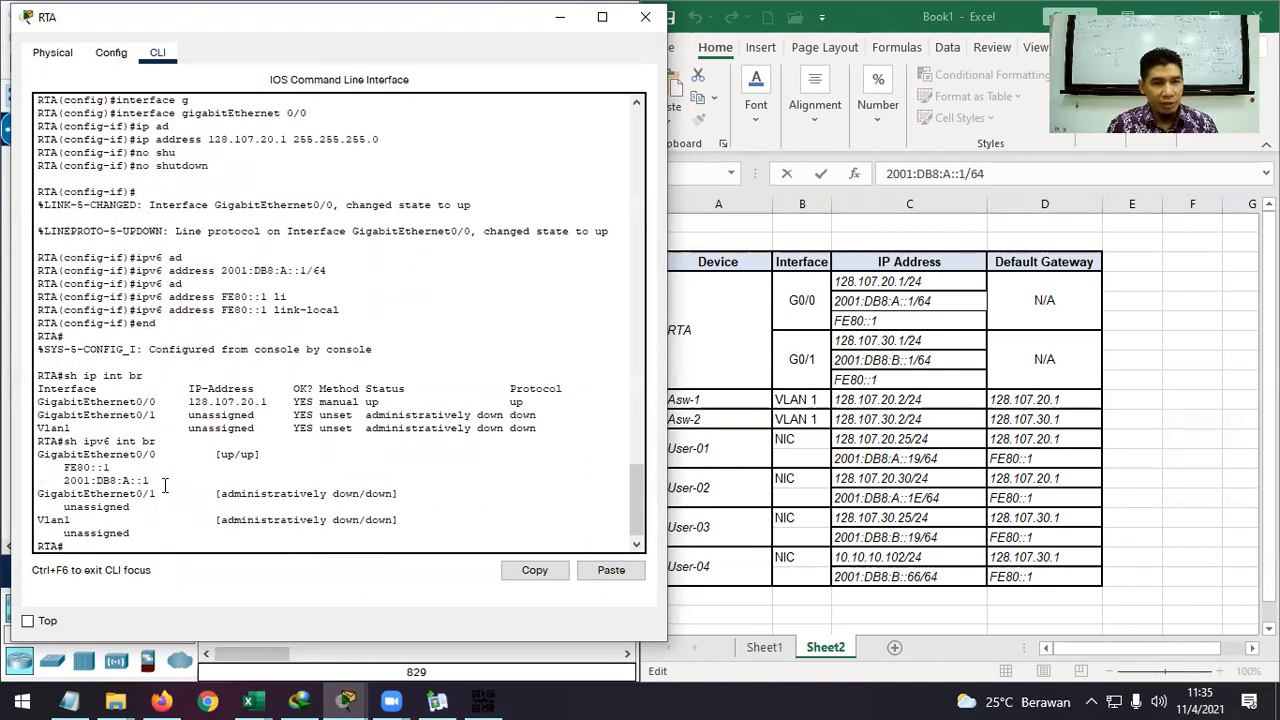
left_click_drag(149, 480, 65, 467)
left_click_drag(262, 454, 214, 454)
left_click(151, 545)
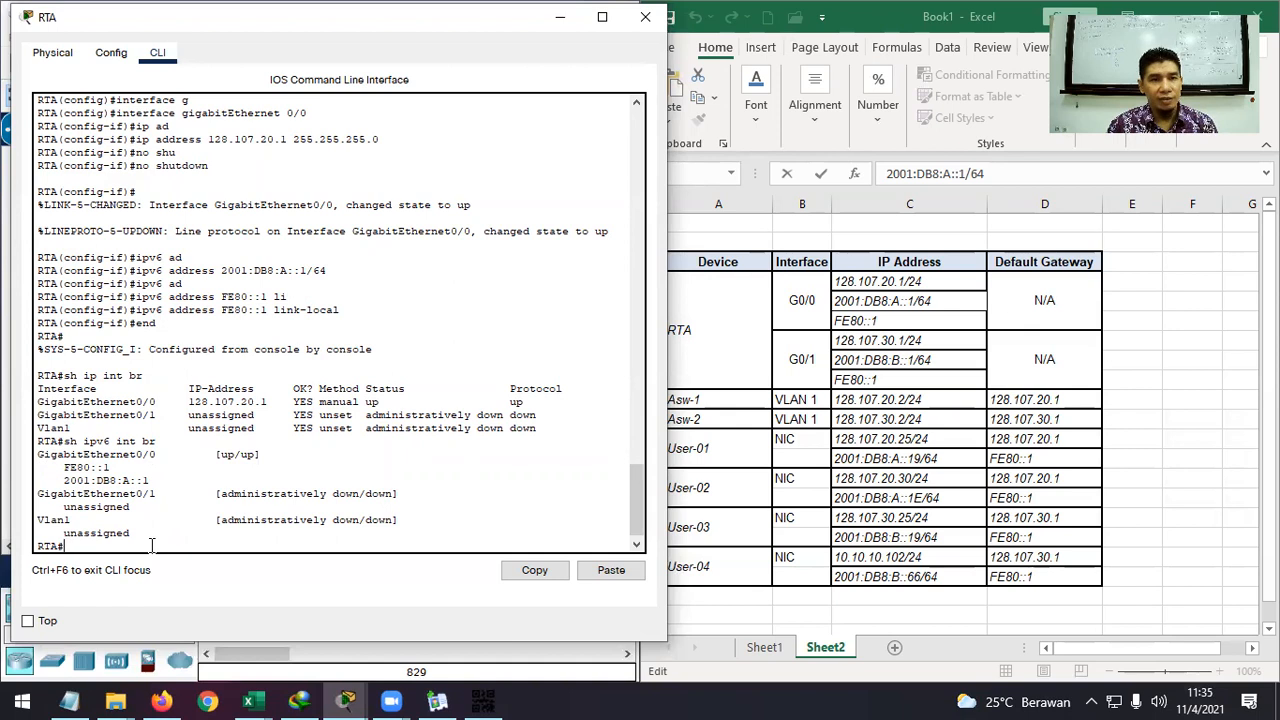
Point out the v6 keyword in the commands and G0/0's addresses in cells C4:C6.
left_click_drag(111, 441, 98, 441)
left_click(158, 297)
left_click_drag(163, 270, 148, 270)
left_click(121, 541)
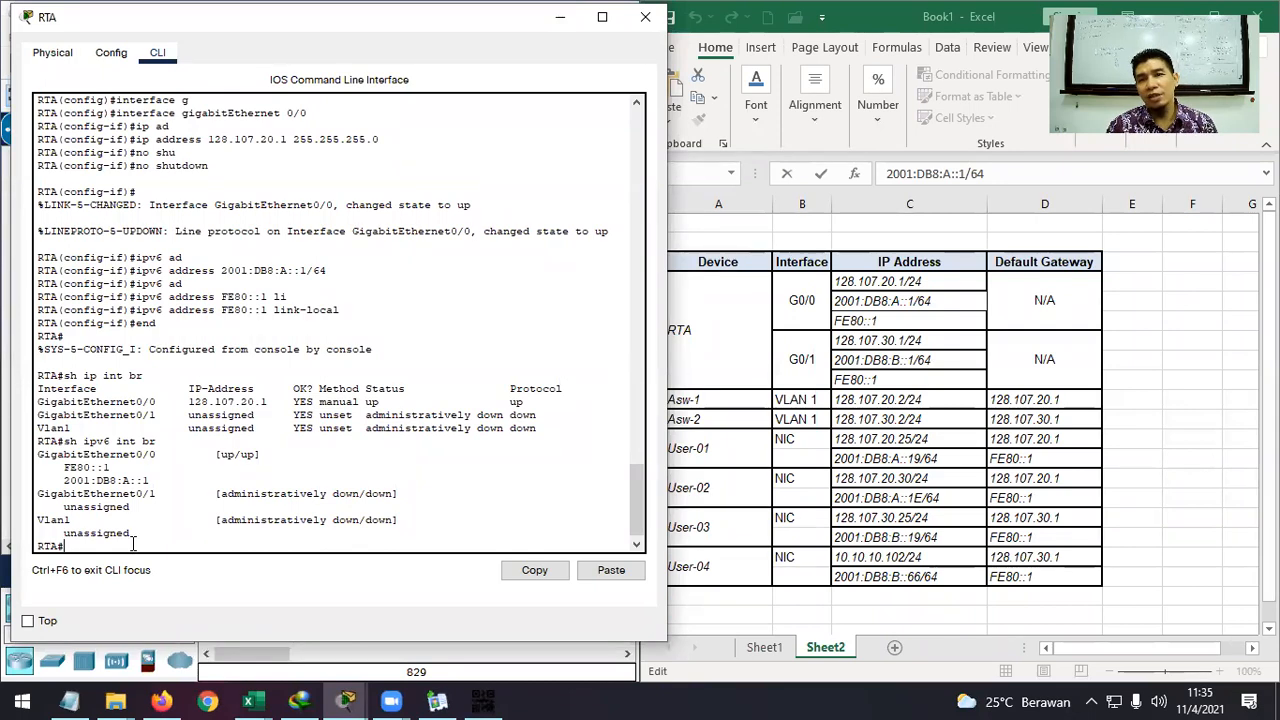
left_click_drag(932, 279, 900, 320)
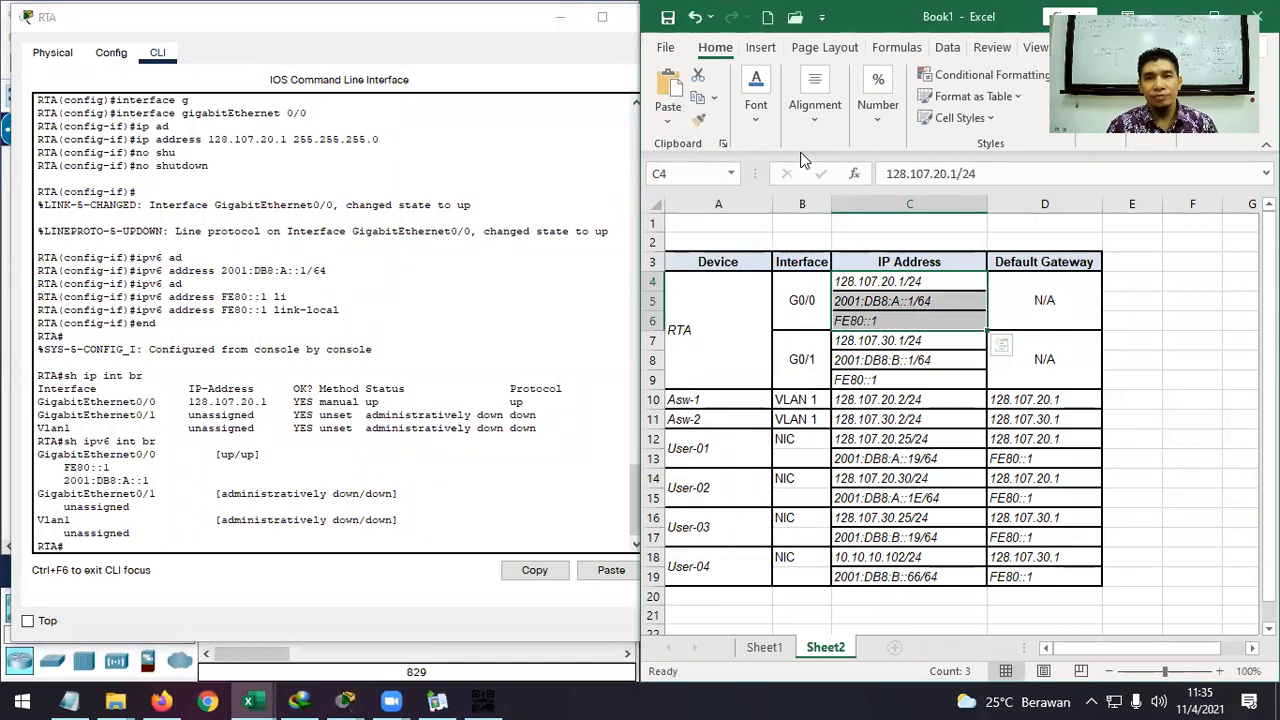
Look up G0/1's IPv4 address 128.107.30.1/24 in the spreadsheet addressing table.
right_click(893, 264)
key("Escape")
left_click(873, 340)
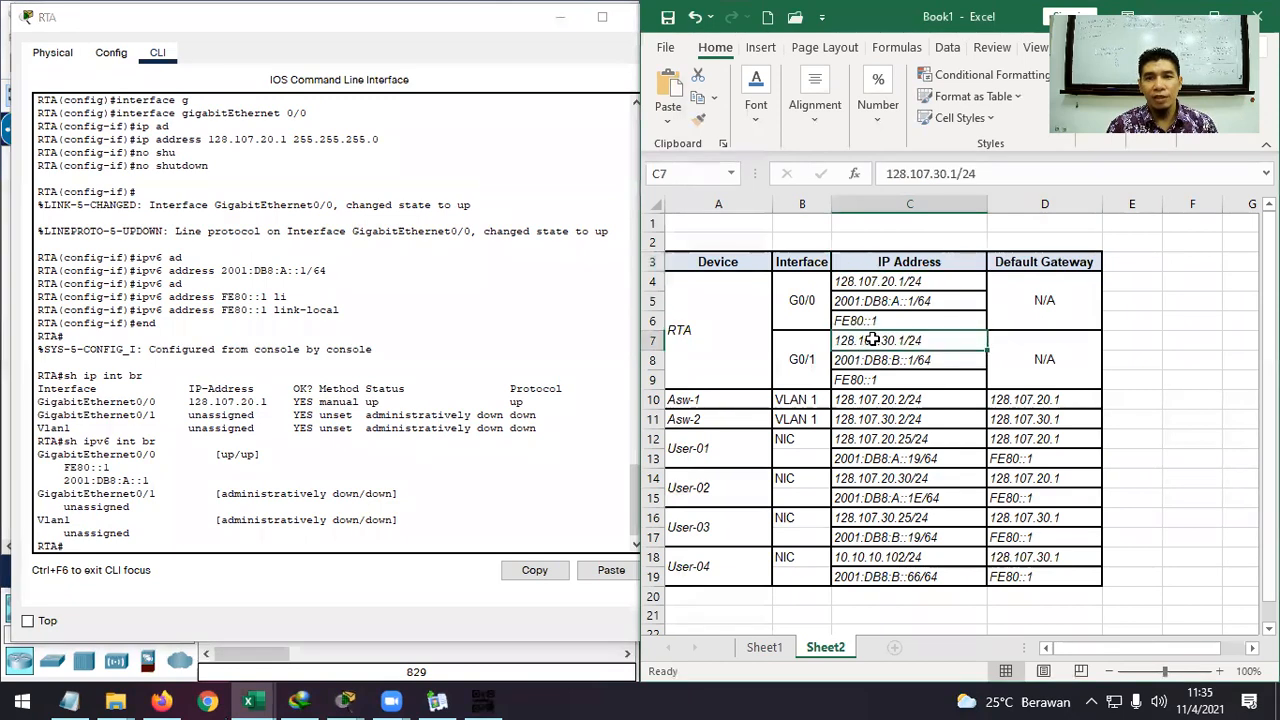
left_click(894, 367)
left_click(915, 344)
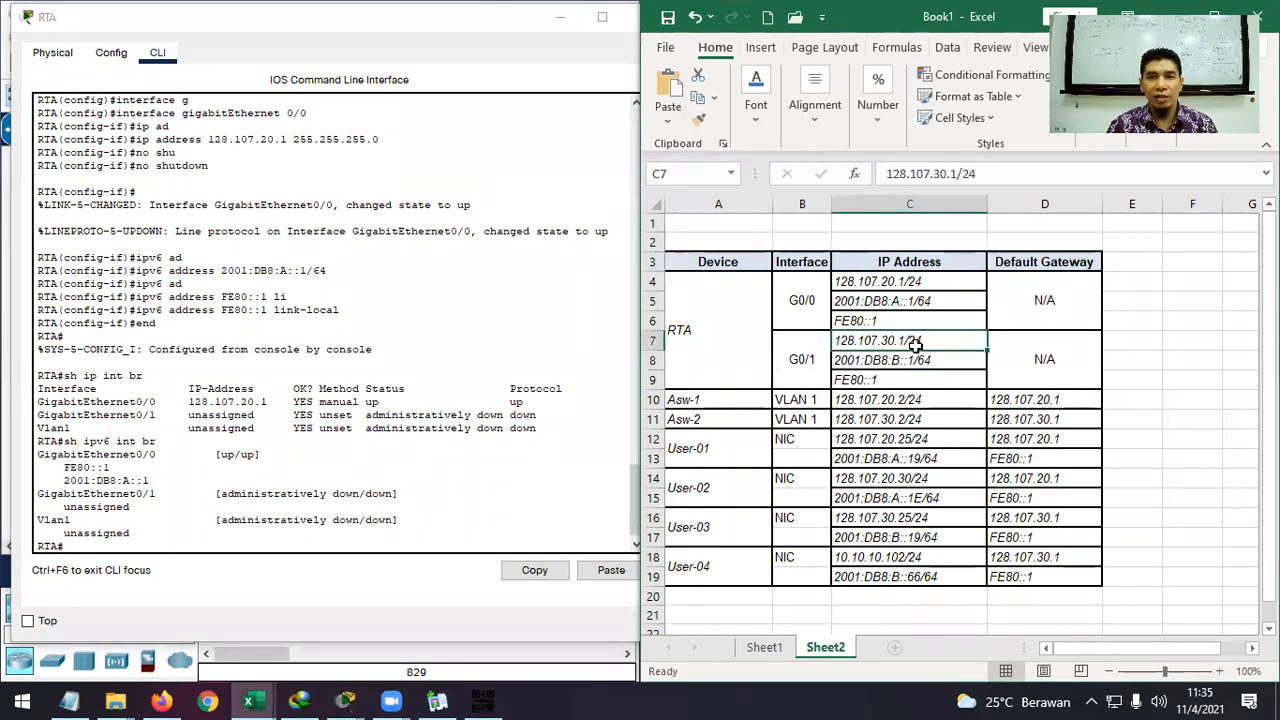
left_click(185, 545)
In RTA's CLI, enter global configuration mode and select interface GigabitEthernet0/1.
type("conf")
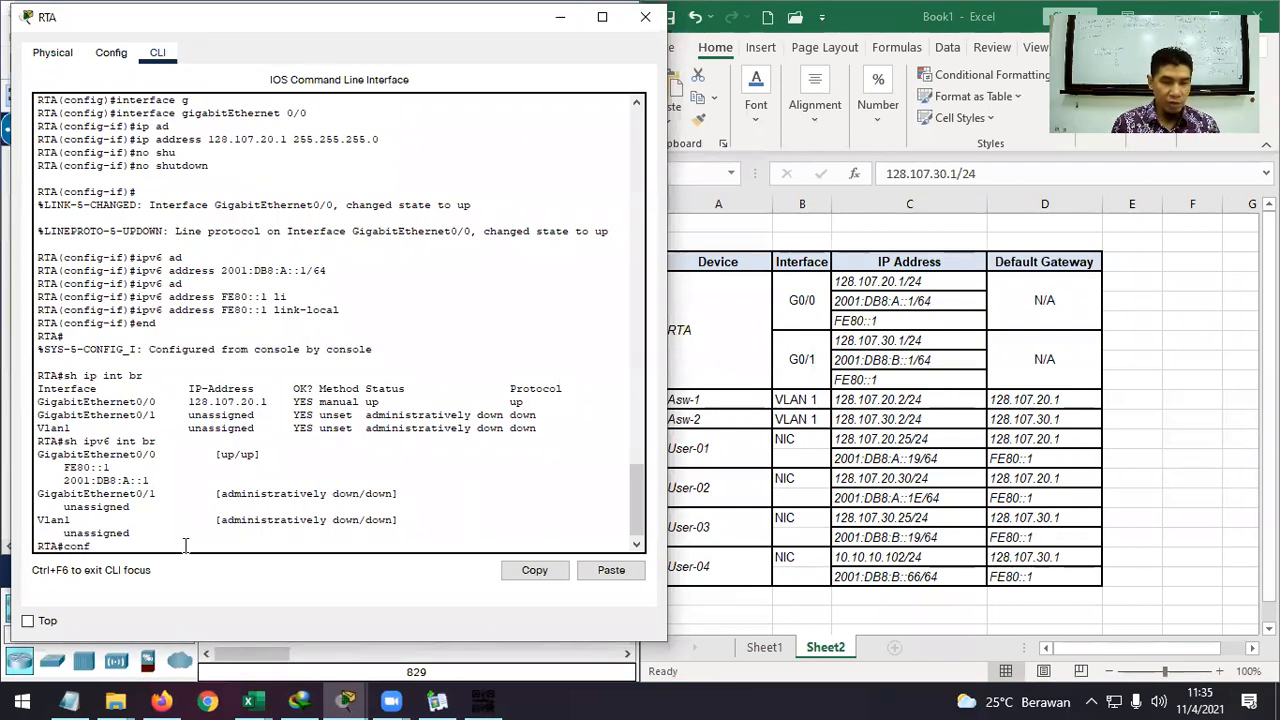
type(" t")
key("Return")
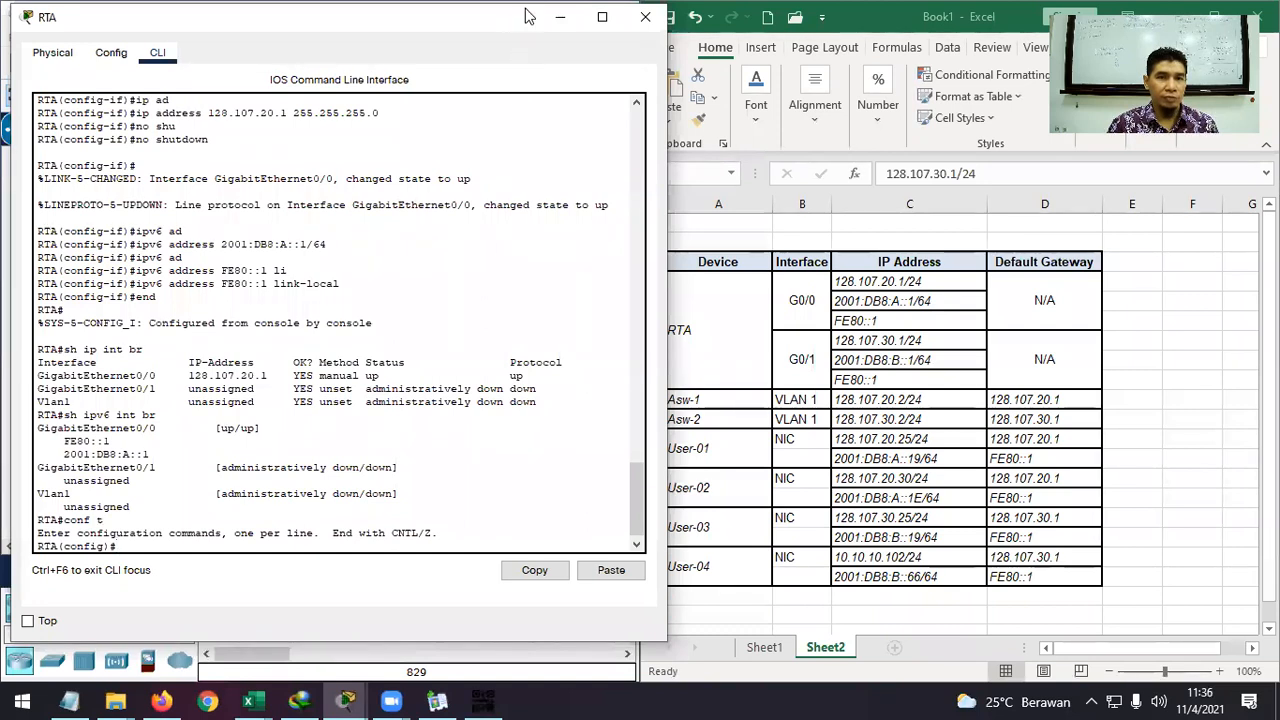
left_click_drag(528, 14, 549, 11)
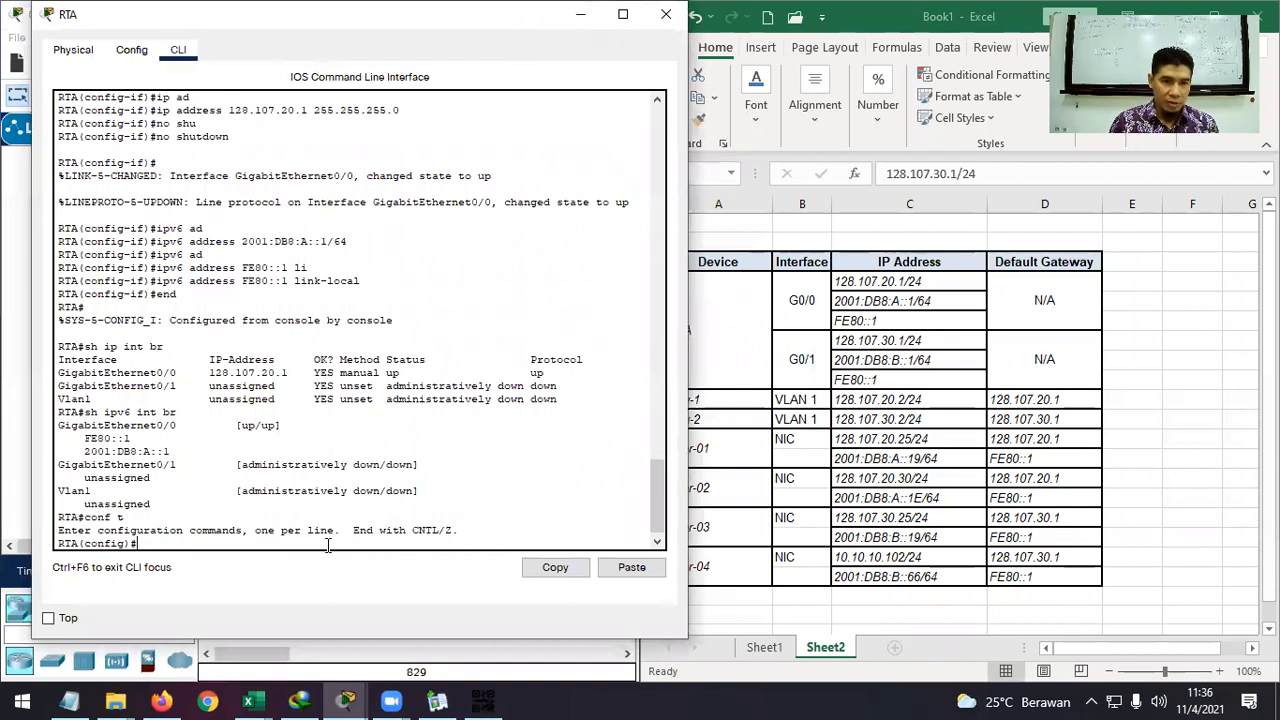
type("int")
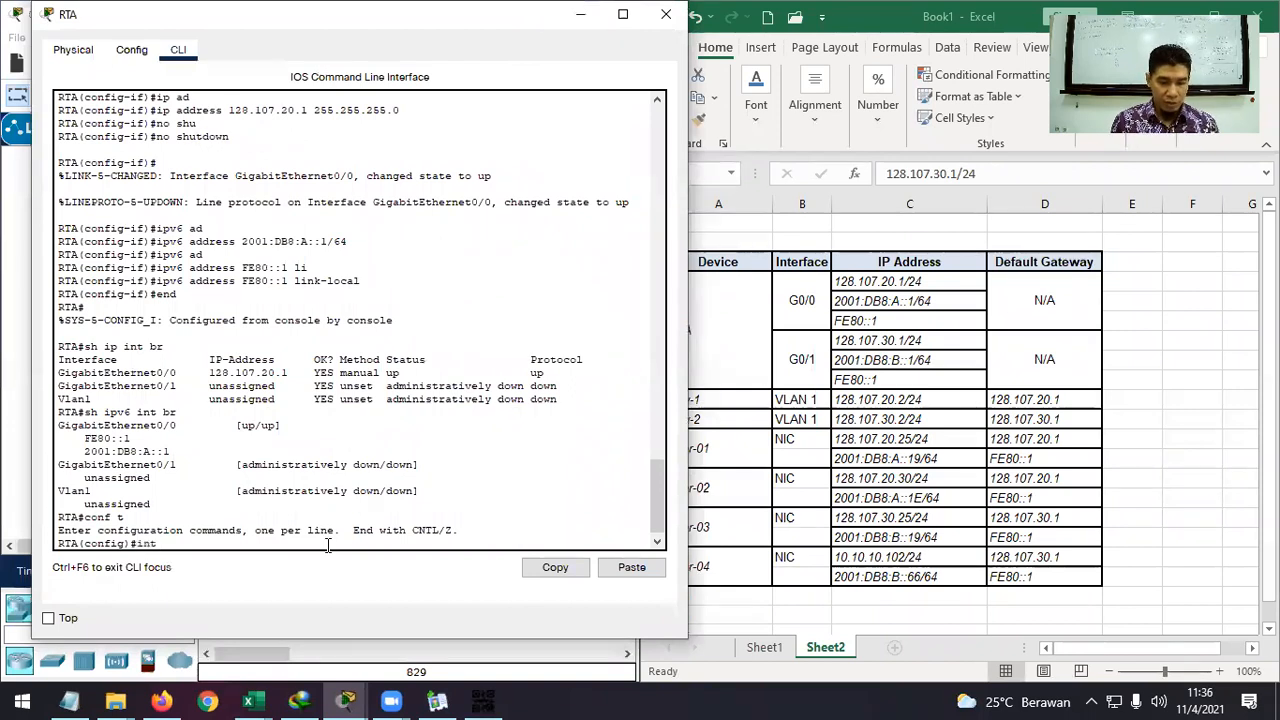
type(" g")
key("Tab")
type("0/")
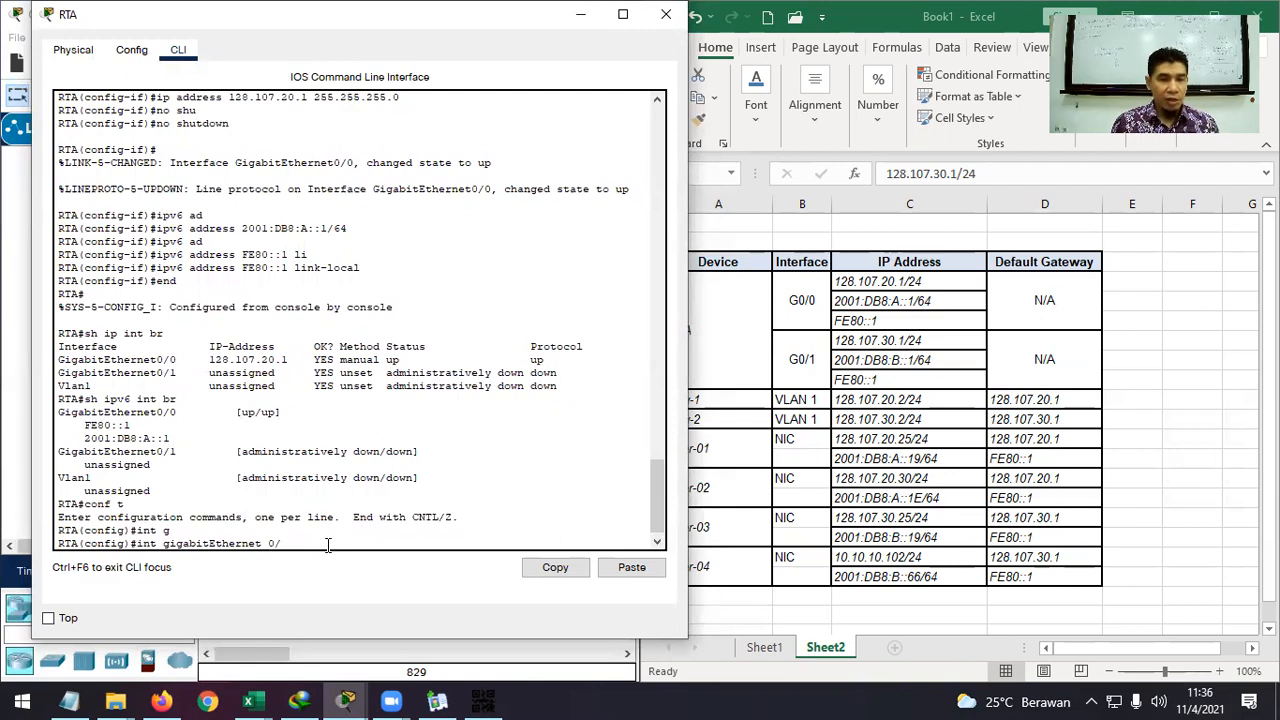
type("1")
key("Return")
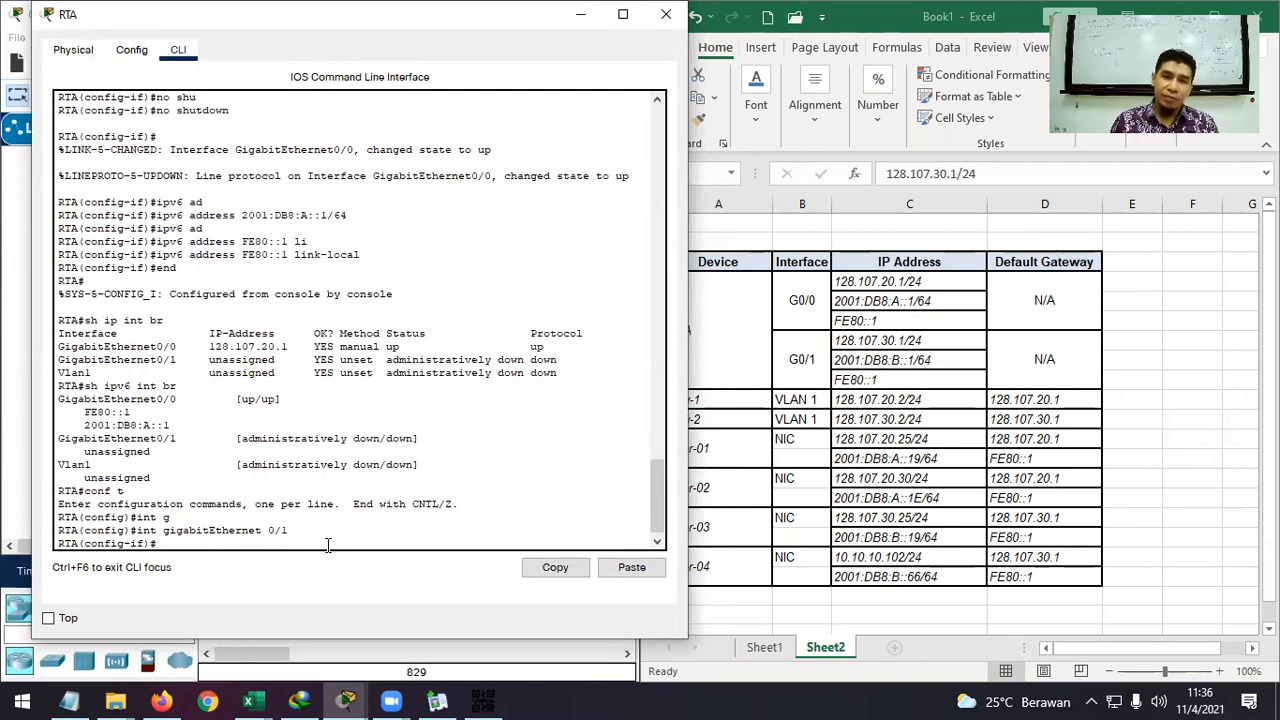
Assign 128.107.30.1 255.255.255.0 to G0/1 and enable it with no shutdown.
type("ip ad")
key("Tab")
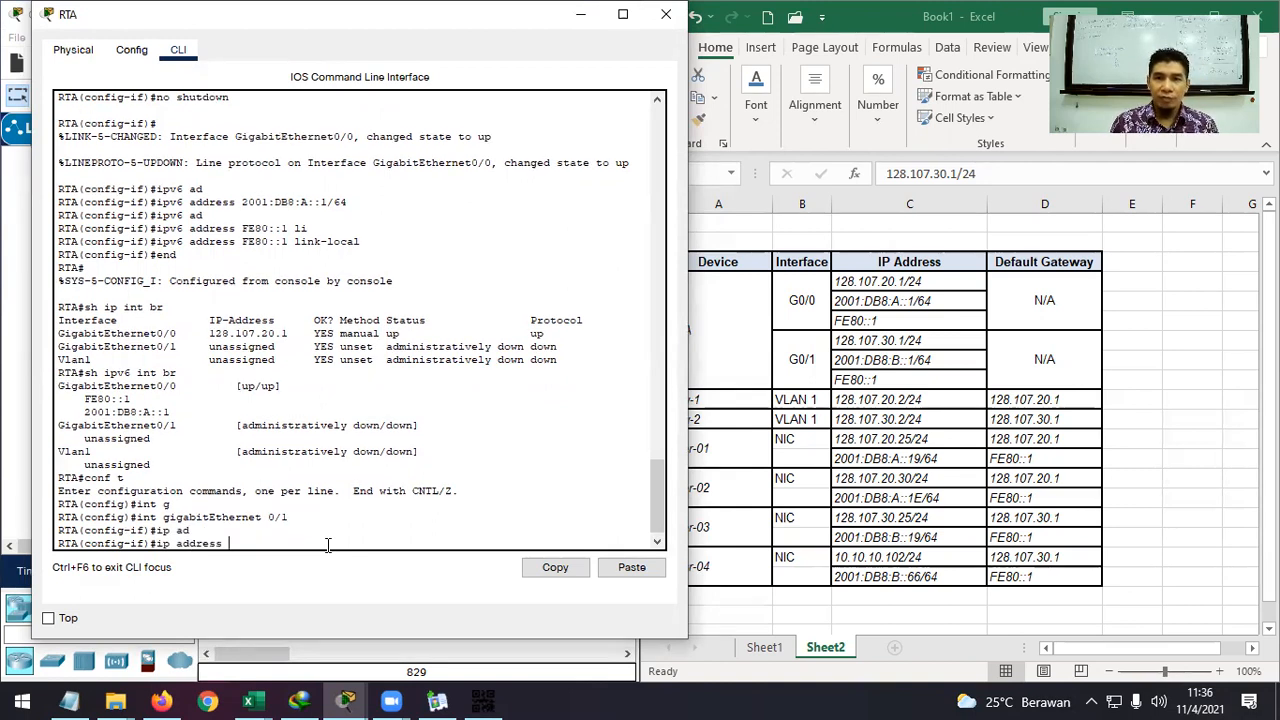
type("128.107.30.1")
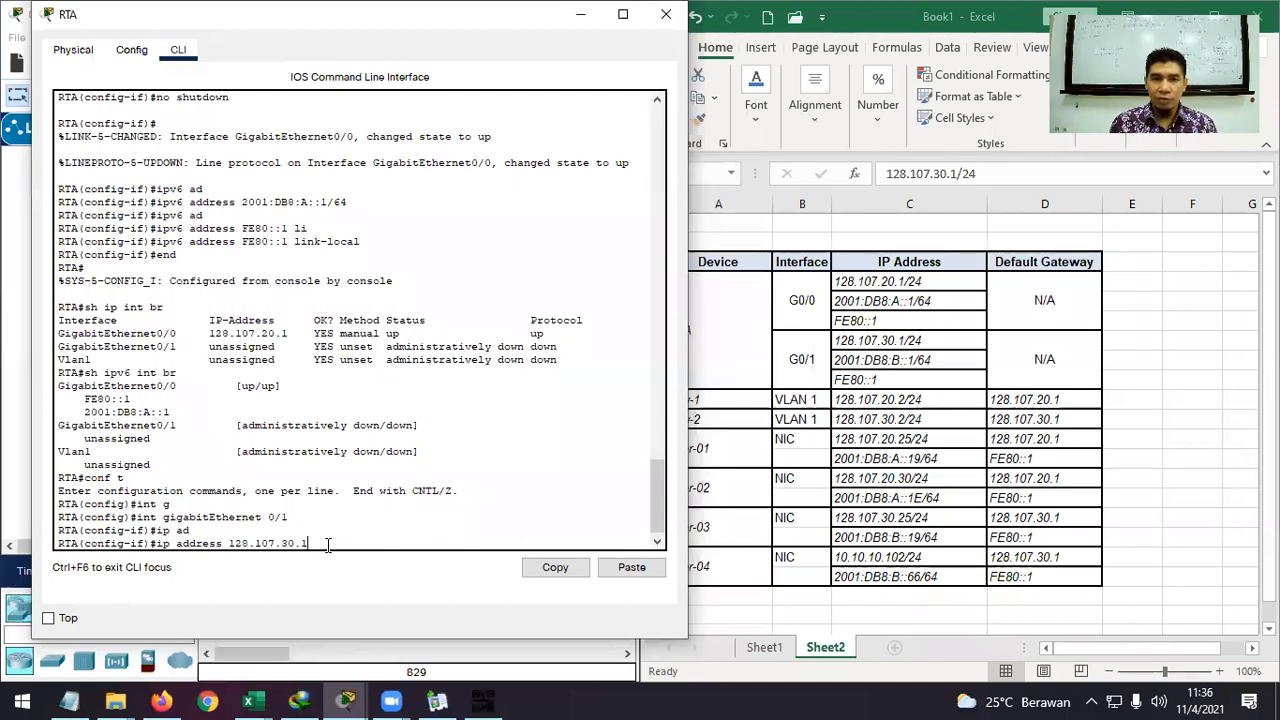
type(" 255.")
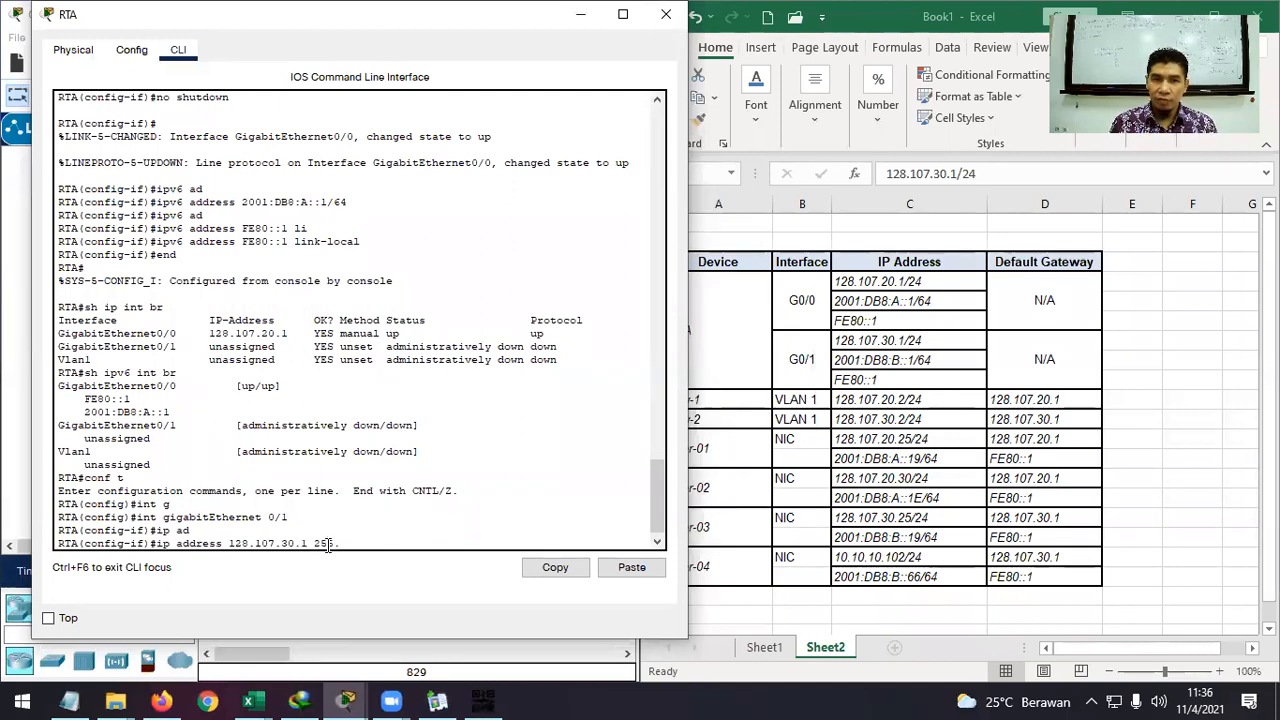
type("255.255")
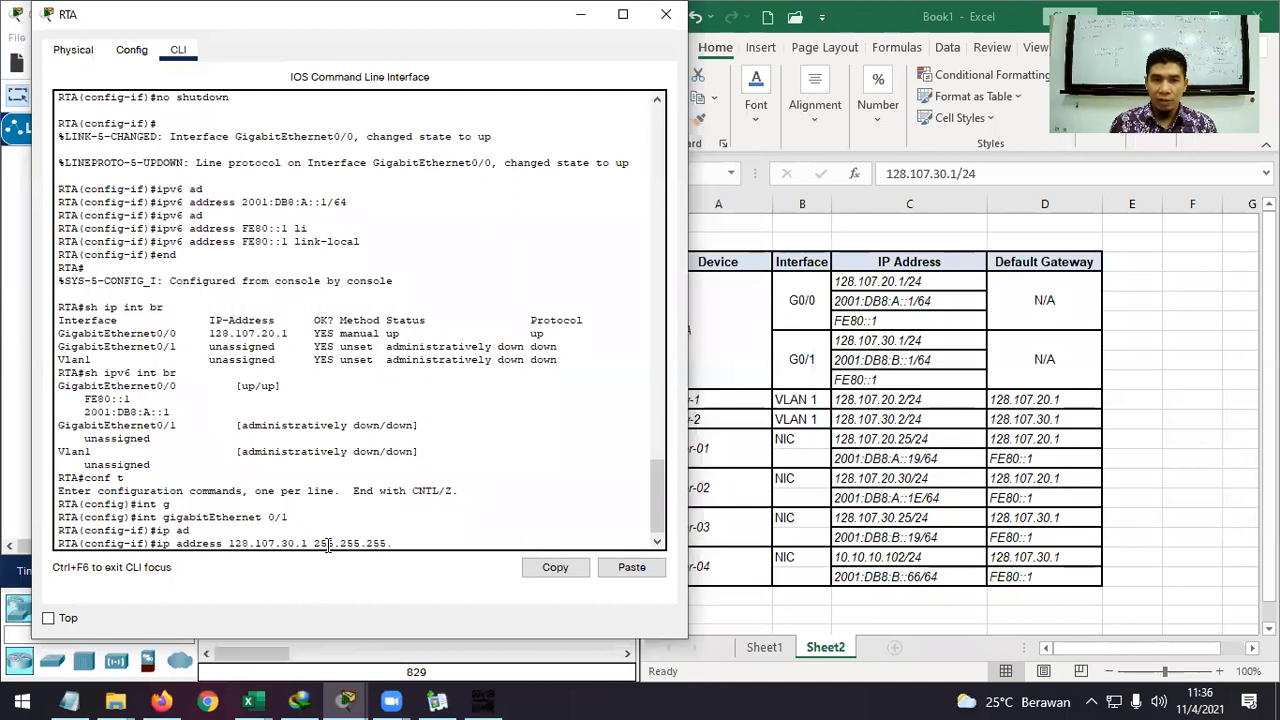
type(".0")
key("Return")
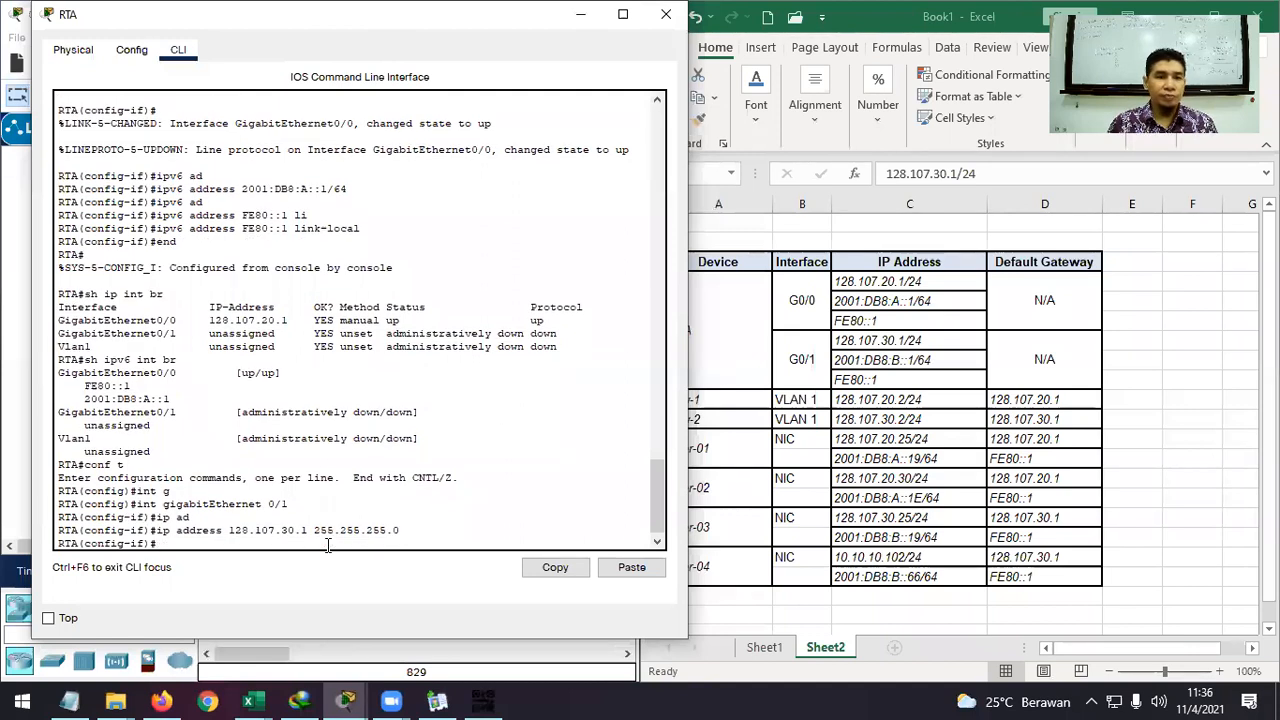
type("no sh")
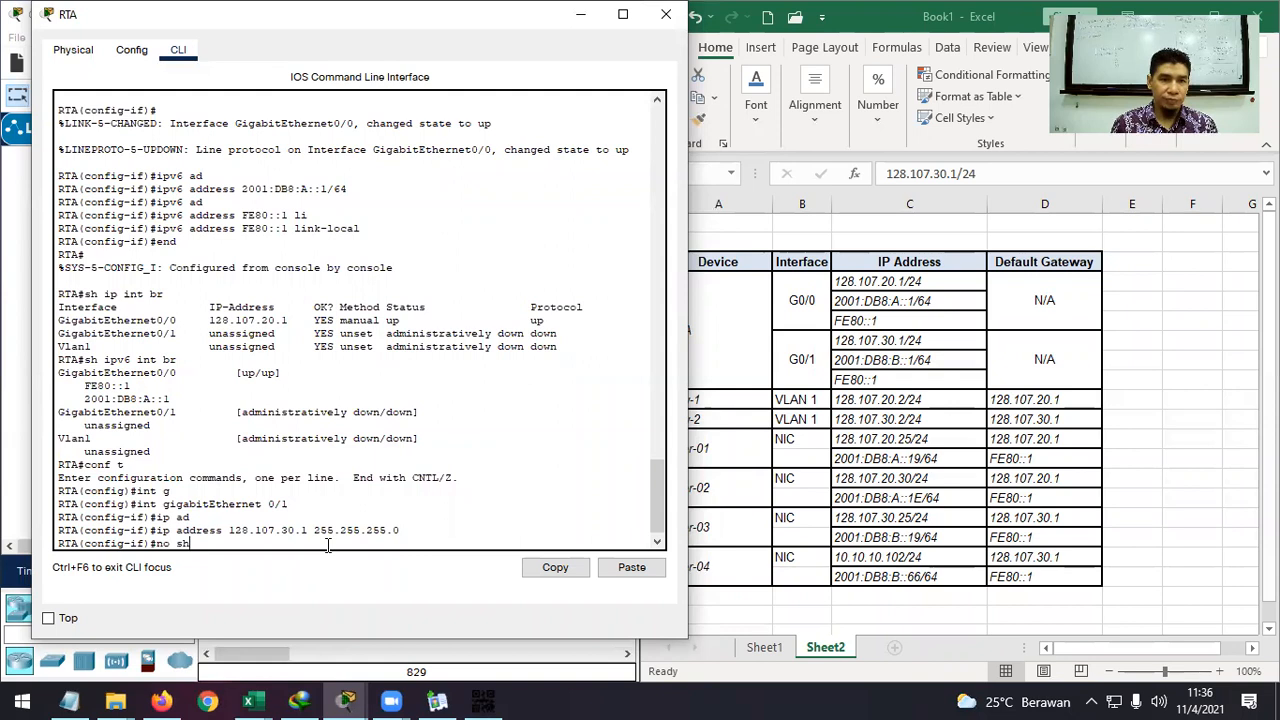
key("Tab")
key("Return")
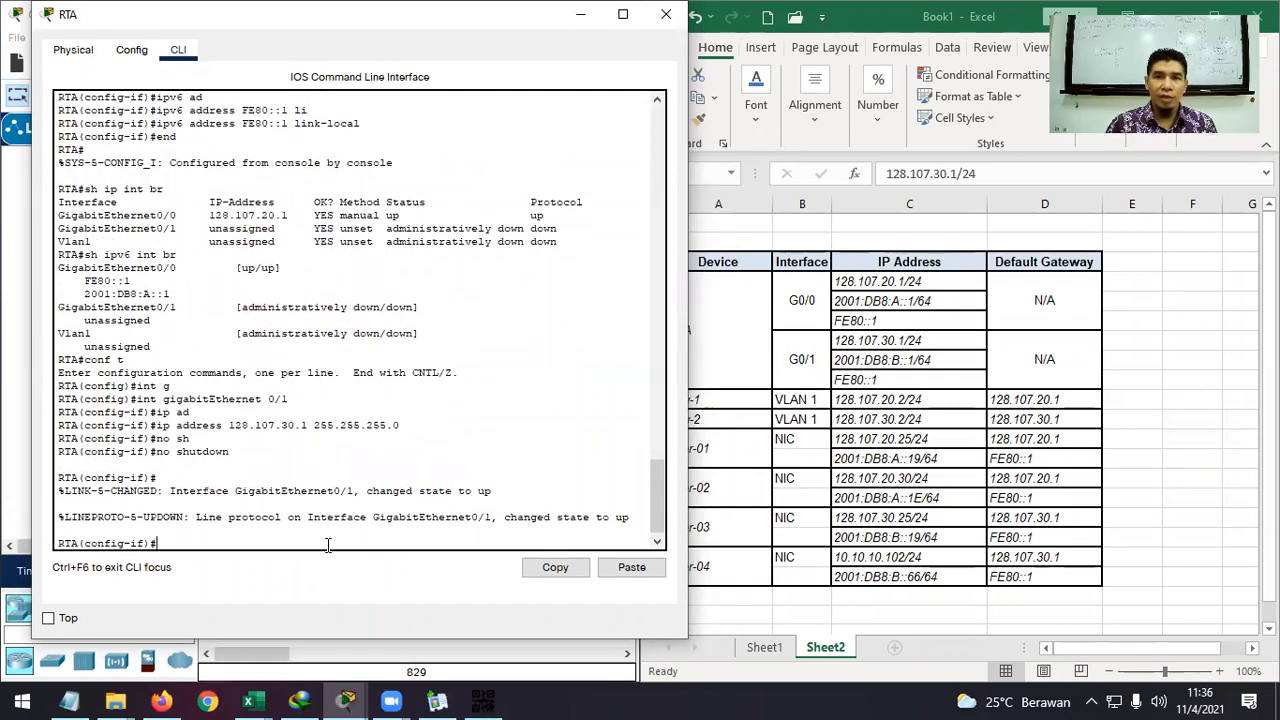
Copy G0/1's IPv6 address 2001:DB8:B::1/64 from spreadsheet cell C8.
left_click(873, 362)
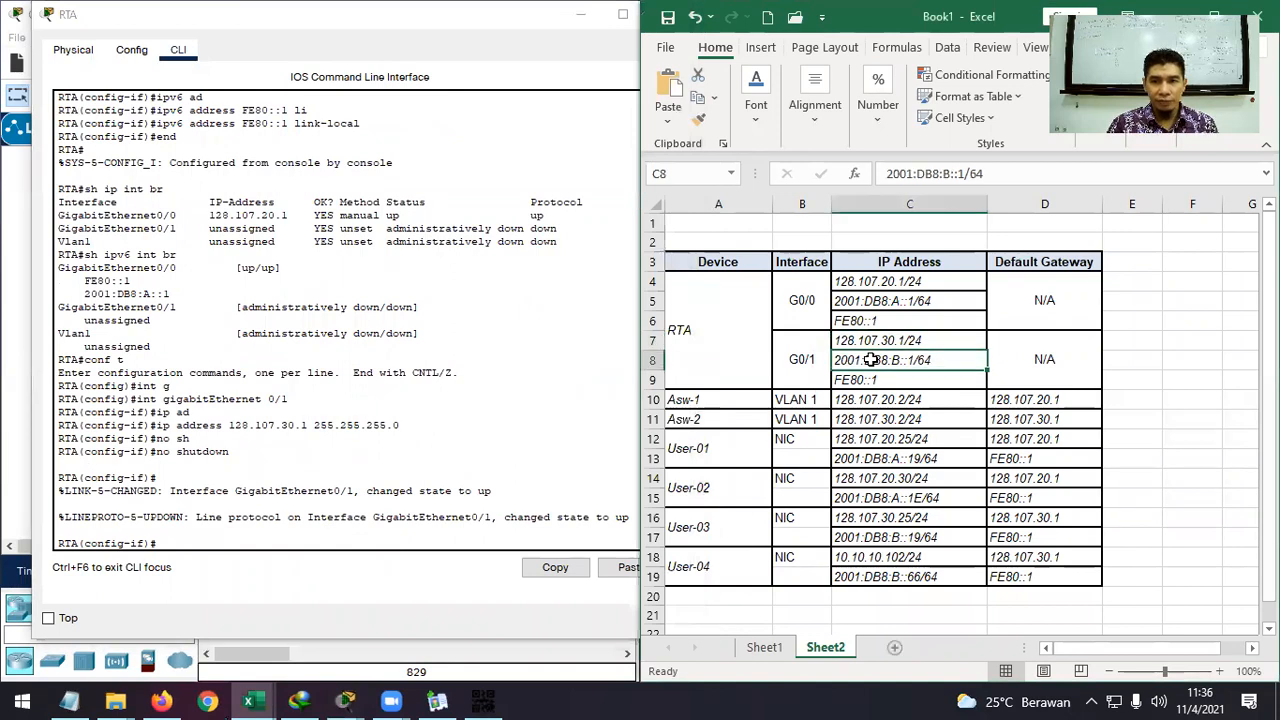
double_click(871, 360)
left_click_drag(964, 360, 836, 362)
key("super+c")
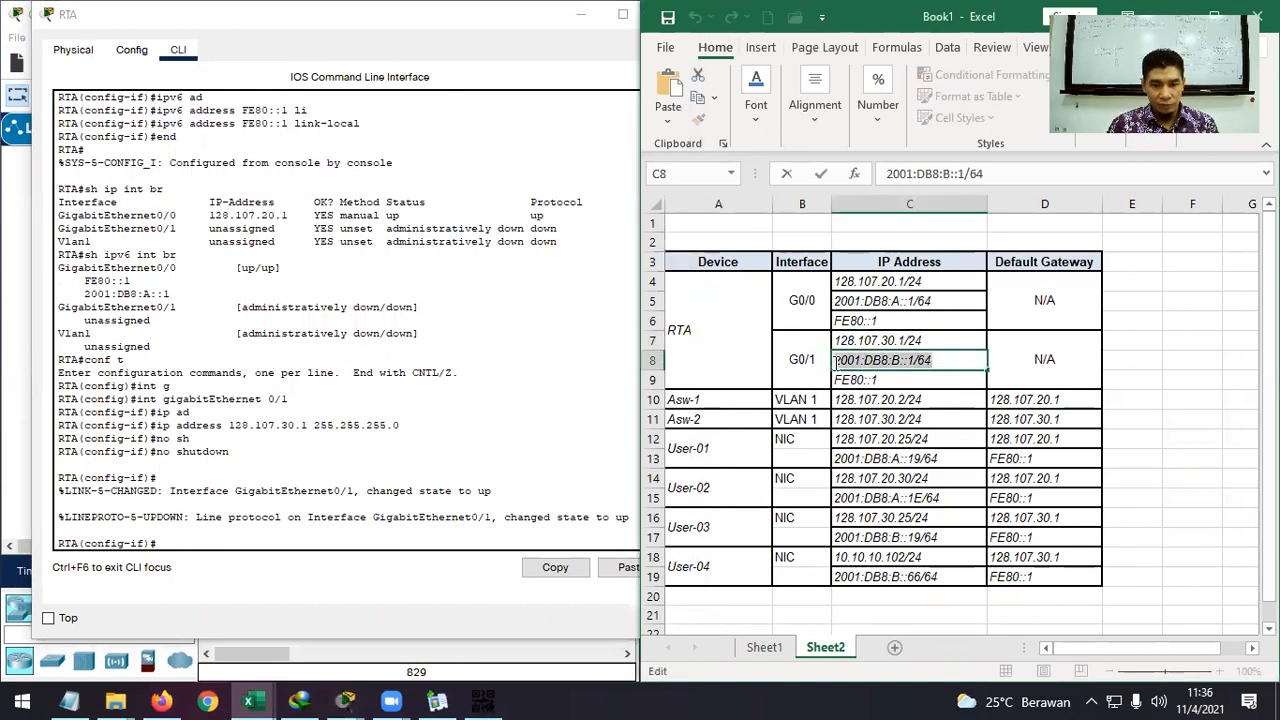
Paste 2001:DB8:B::1/64 into an ipv6 address command on RTA's G0/1 and apply it.
left_click(494, 541)
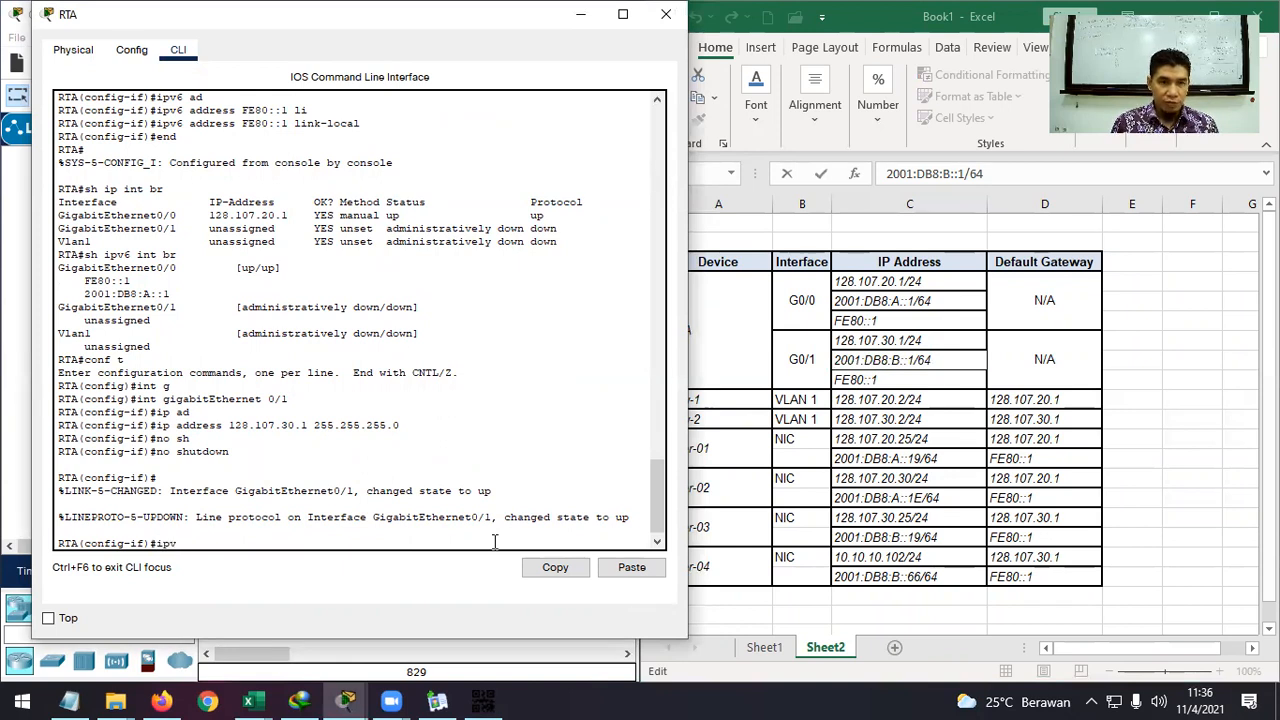
type("ipv6 ad")
key("Tab")
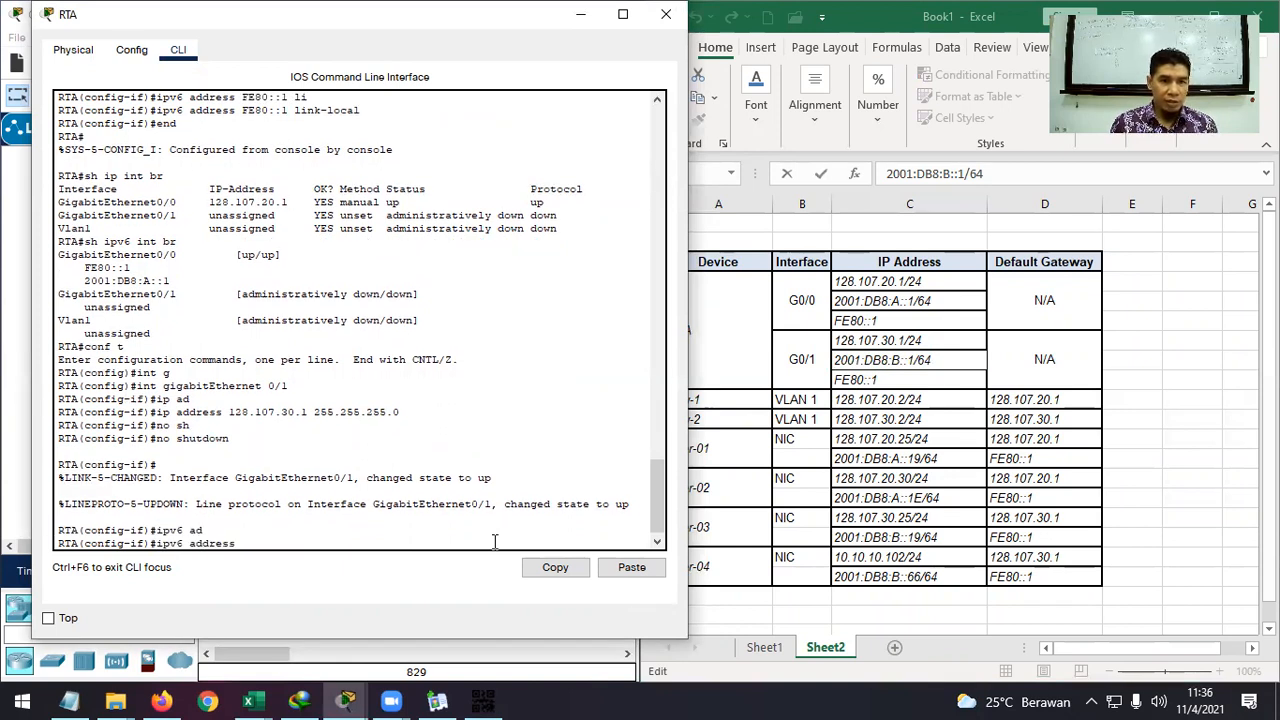
right_click(494, 541)
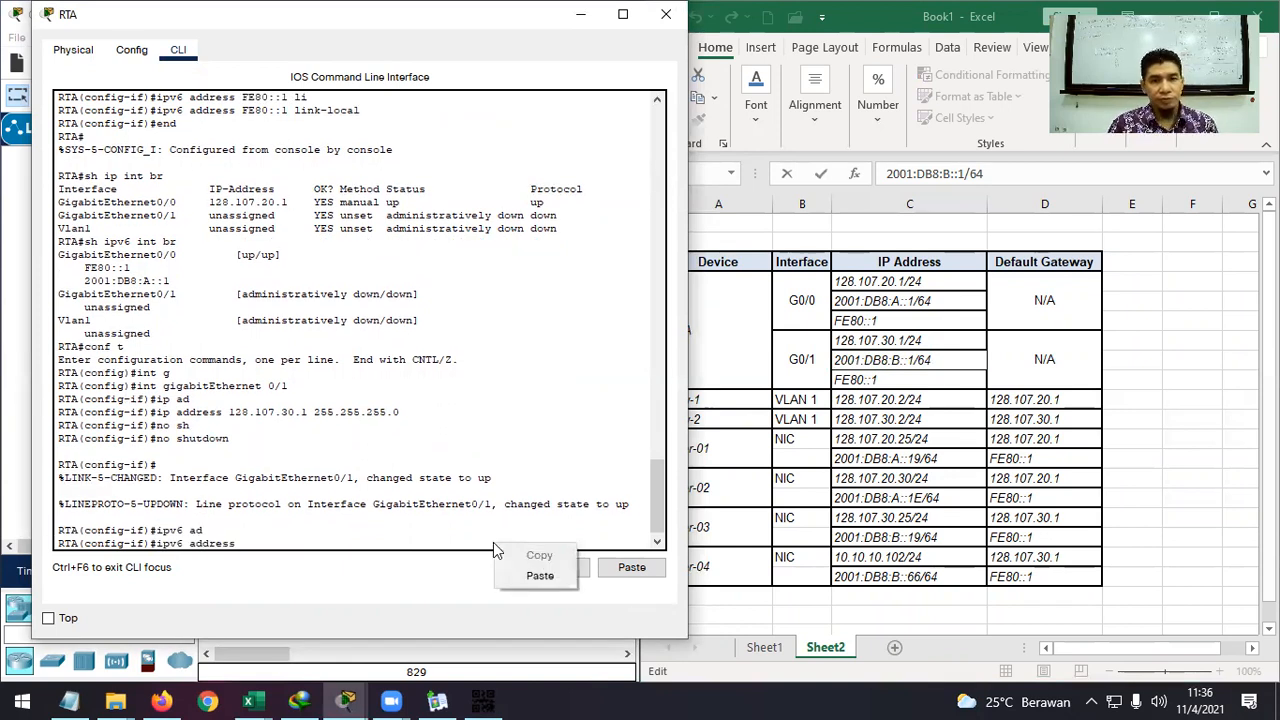
left_click(535, 576)
key("Return")
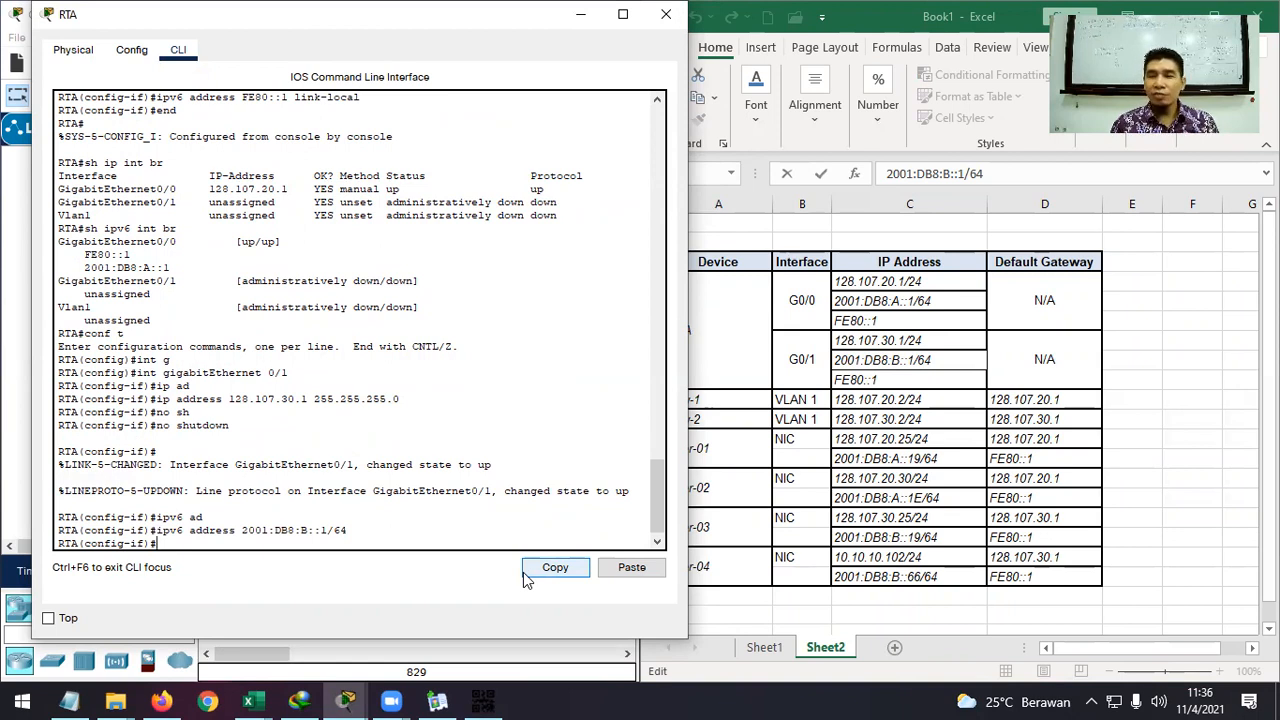
left_click(960, 305)
left_click(947, 302)
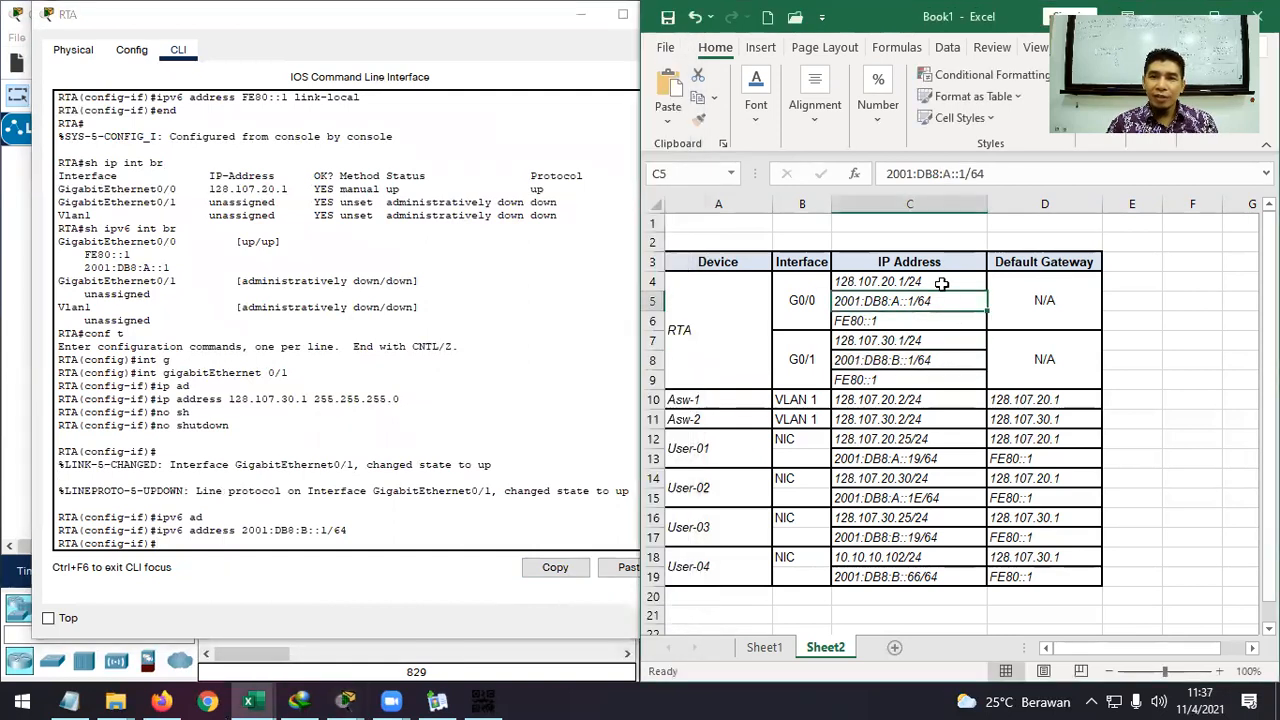
left_click(934, 281)
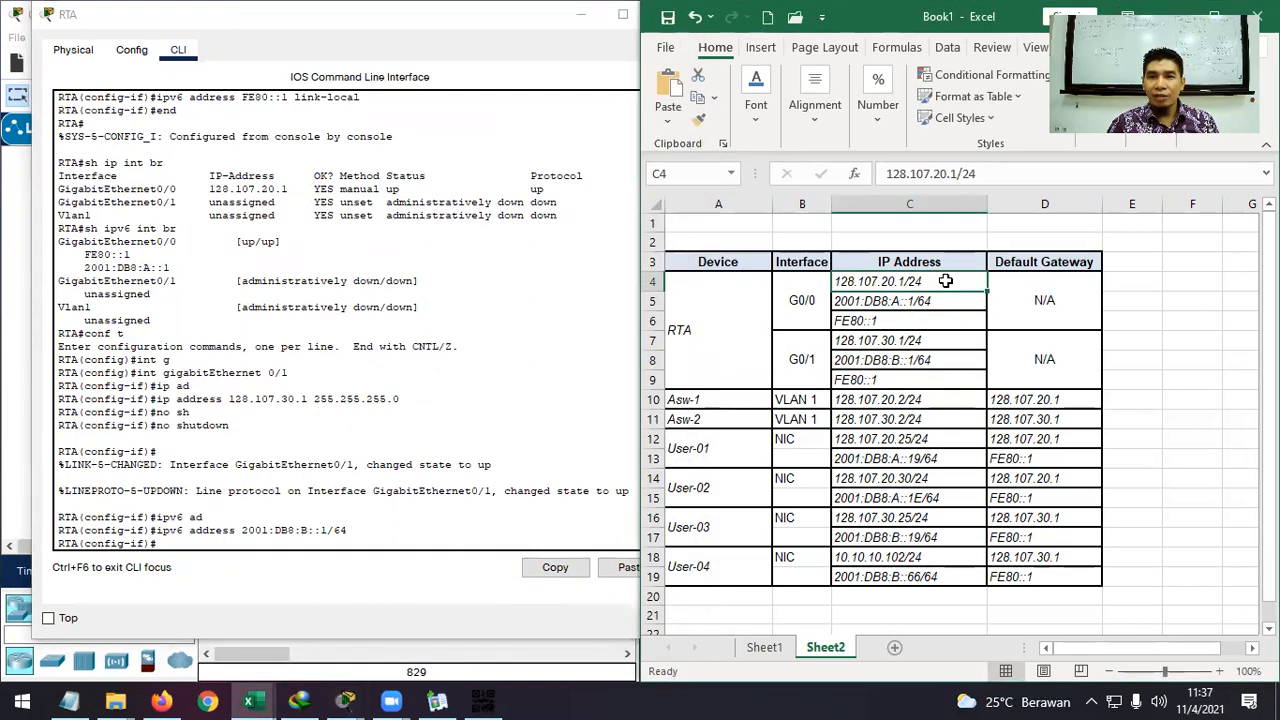
double_click(938, 281)
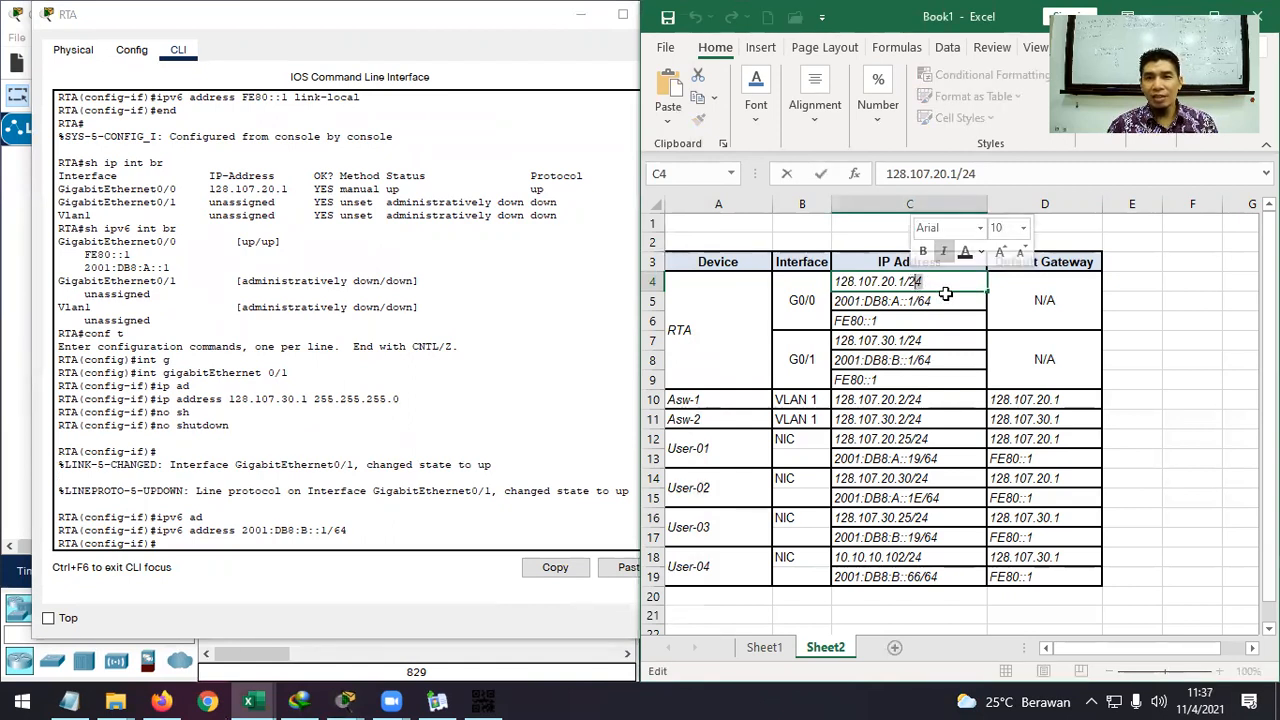
left_click(951, 301)
double_click(951, 301)
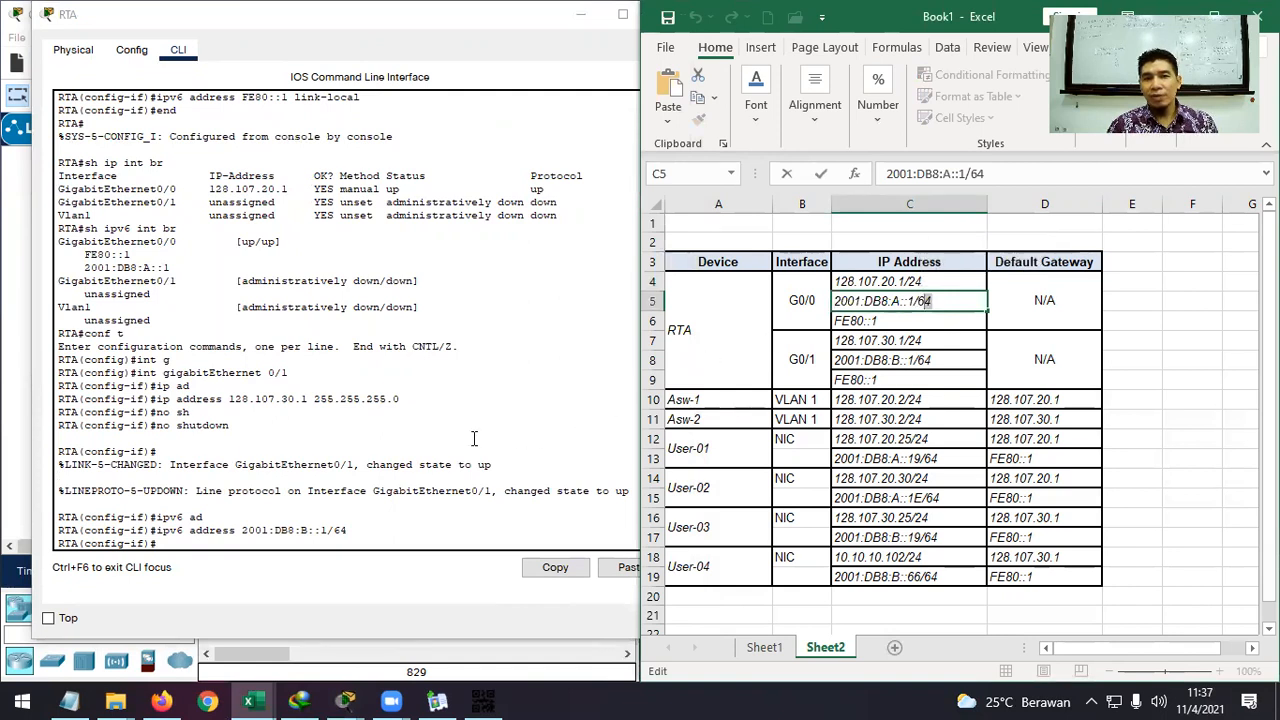
left_click_drag(314, 398, 401, 397)
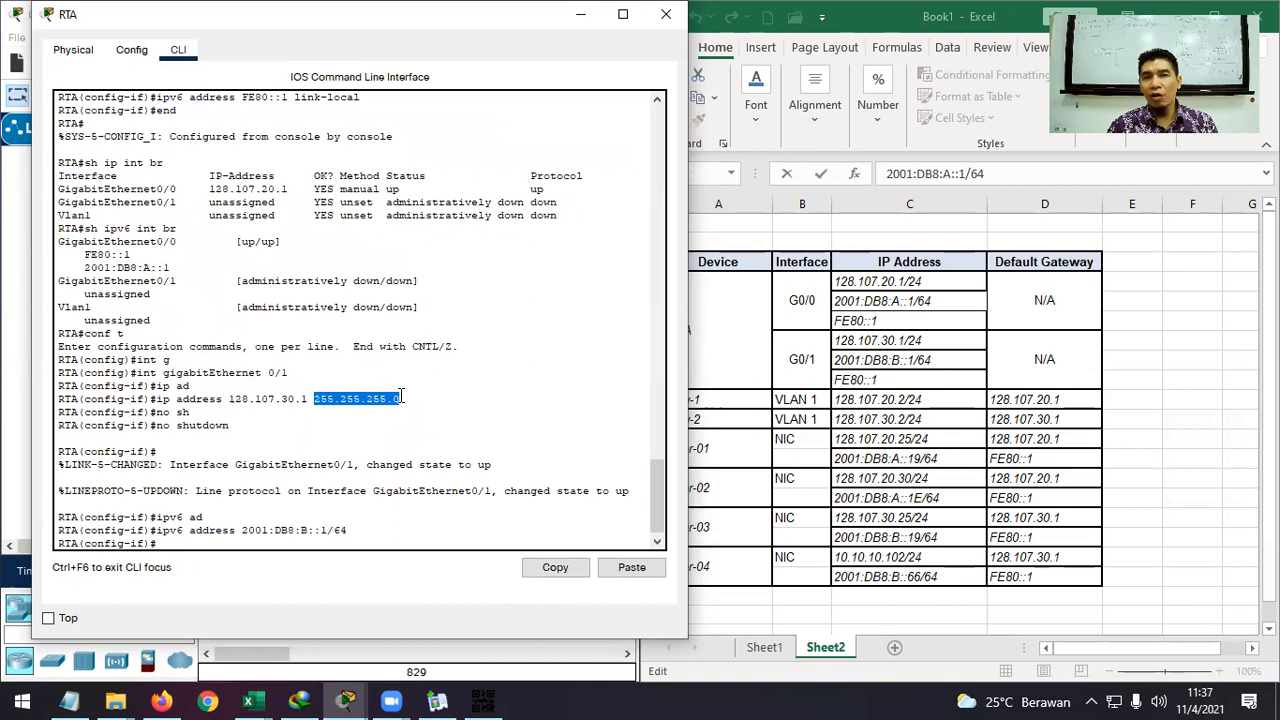
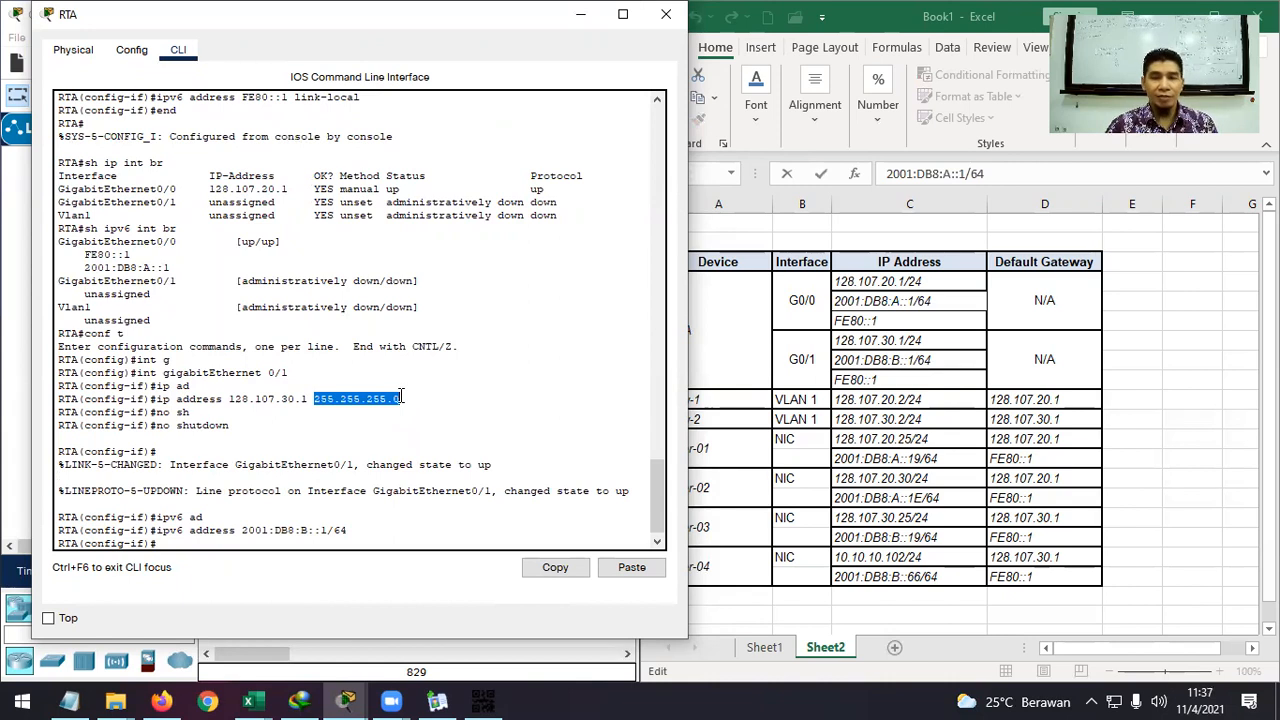
Check RTA's 255.255.255.0 mask and look up G0/1's link-local address FE80::1 in cell C9.
left_click(401, 398)
left_click_drag(401, 398, 316, 400)
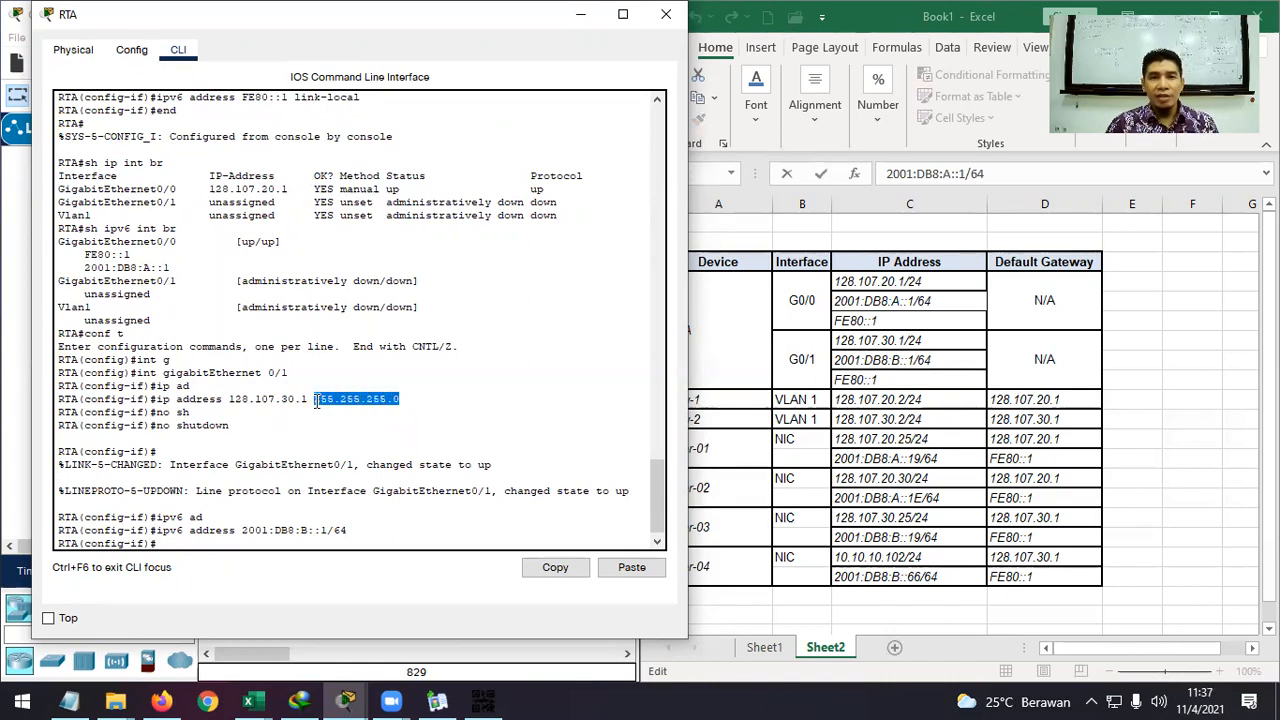
left_click(388, 538)
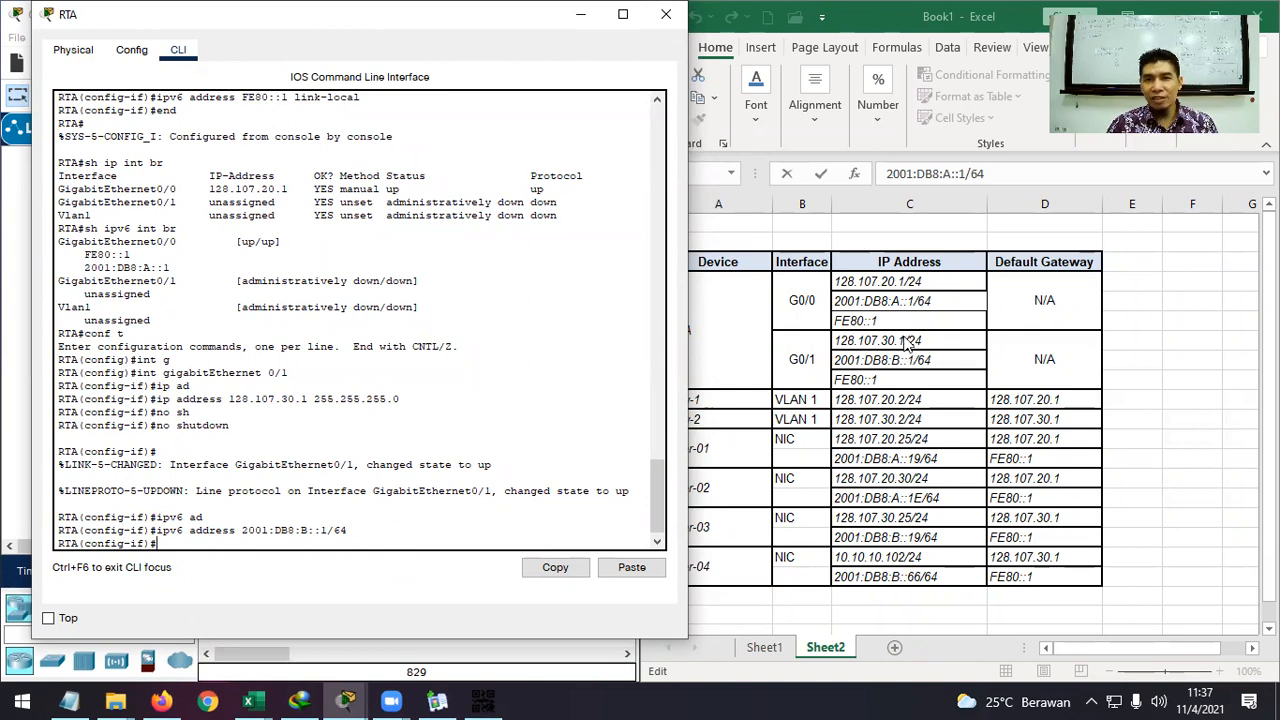
left_click(905, 302)
left_click(957, 361)
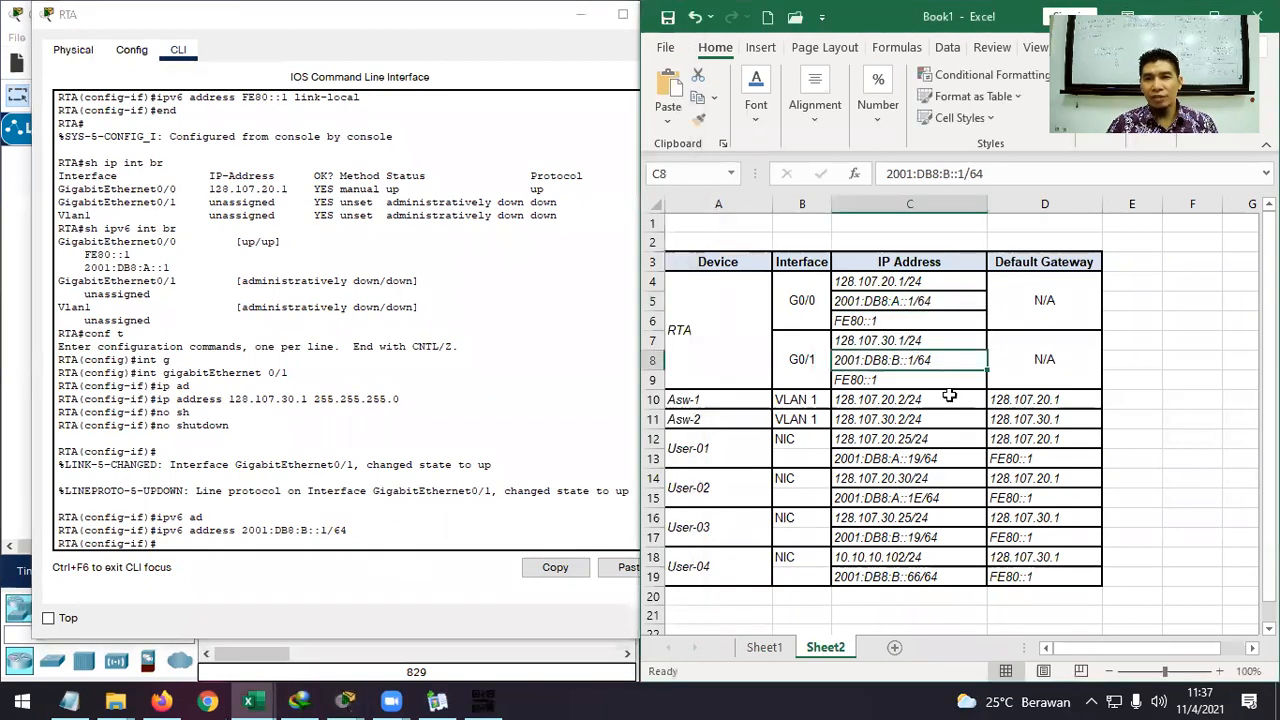
left_click(880, 322)
left_click(880, 380)
left_click(416, 541)
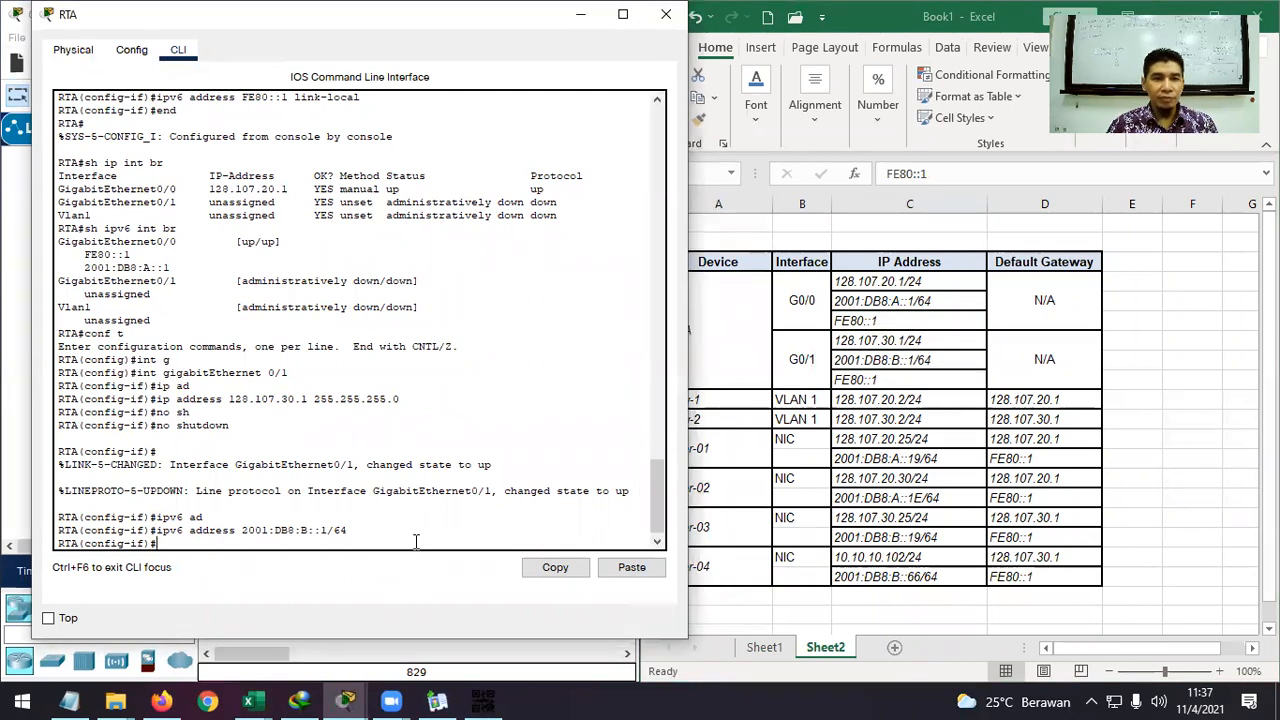
Assign link-local address FE80::1 to RTA's G0/1 with 'ipv6 address FE80::1 link-local'.
type("ipv6 FE")
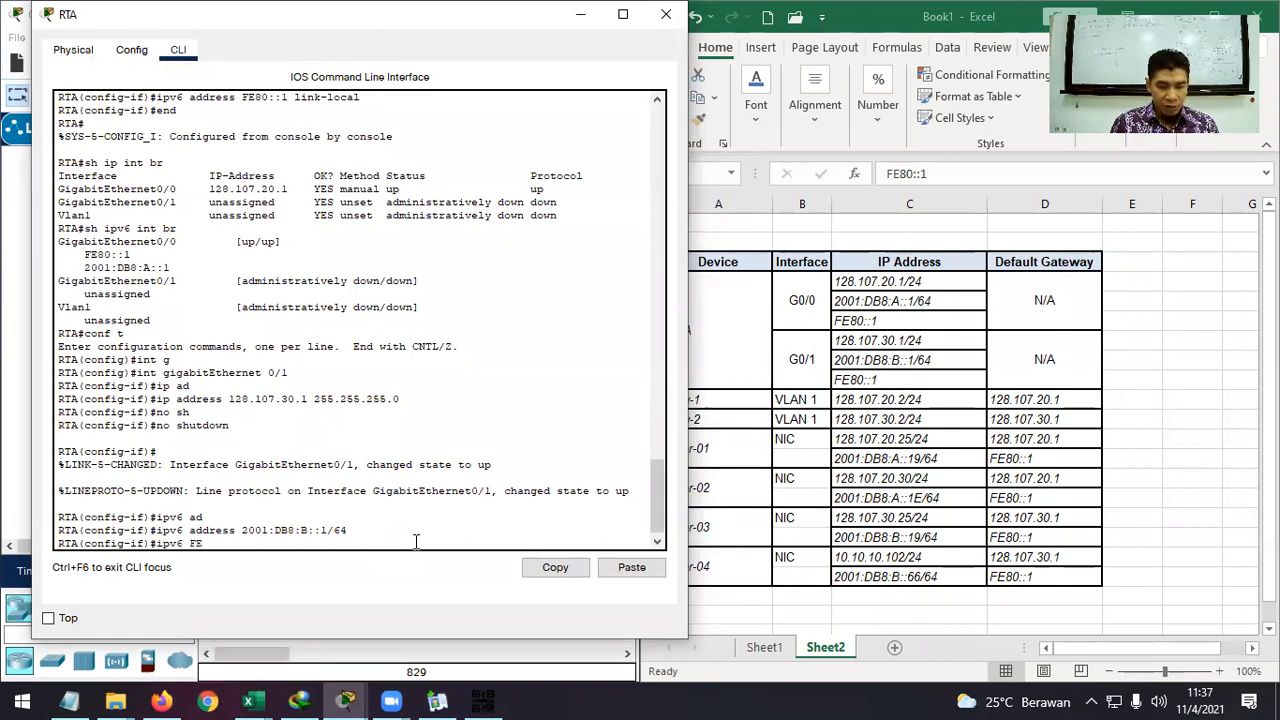
type("80:")
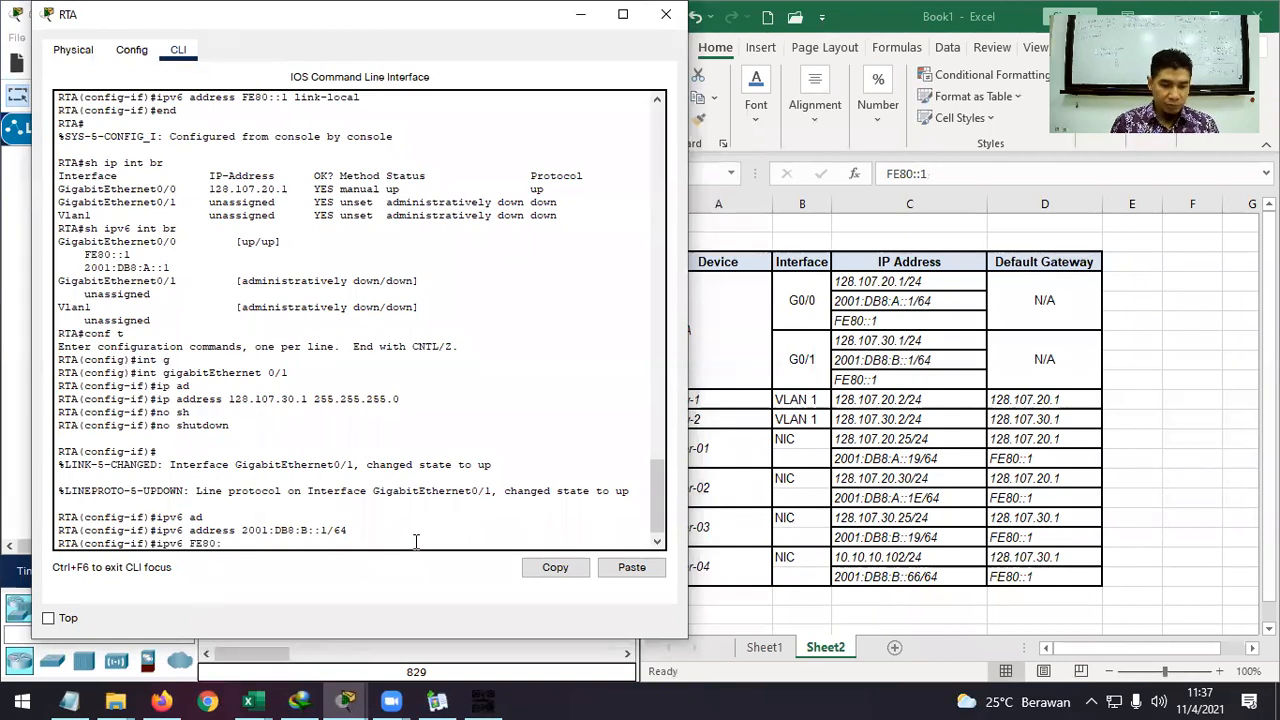
type(":1 lin")
key("Tab")
key("Tab")
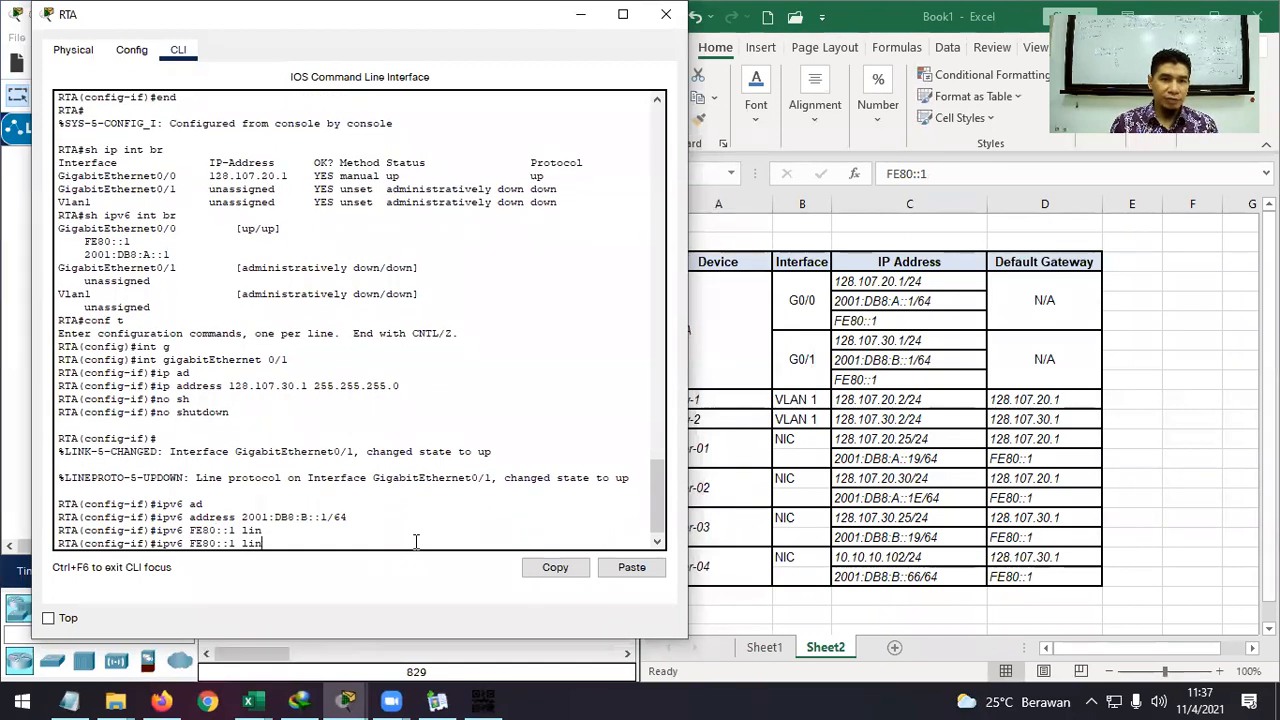
key("BackSpace")
key("BackSpace")
key("BackSpace")
key("BackSpace")
key("BackSpace")
key("BackSpace")
key("BackSpace")
key("BackSpace")
key("BackSpace")
type("a")
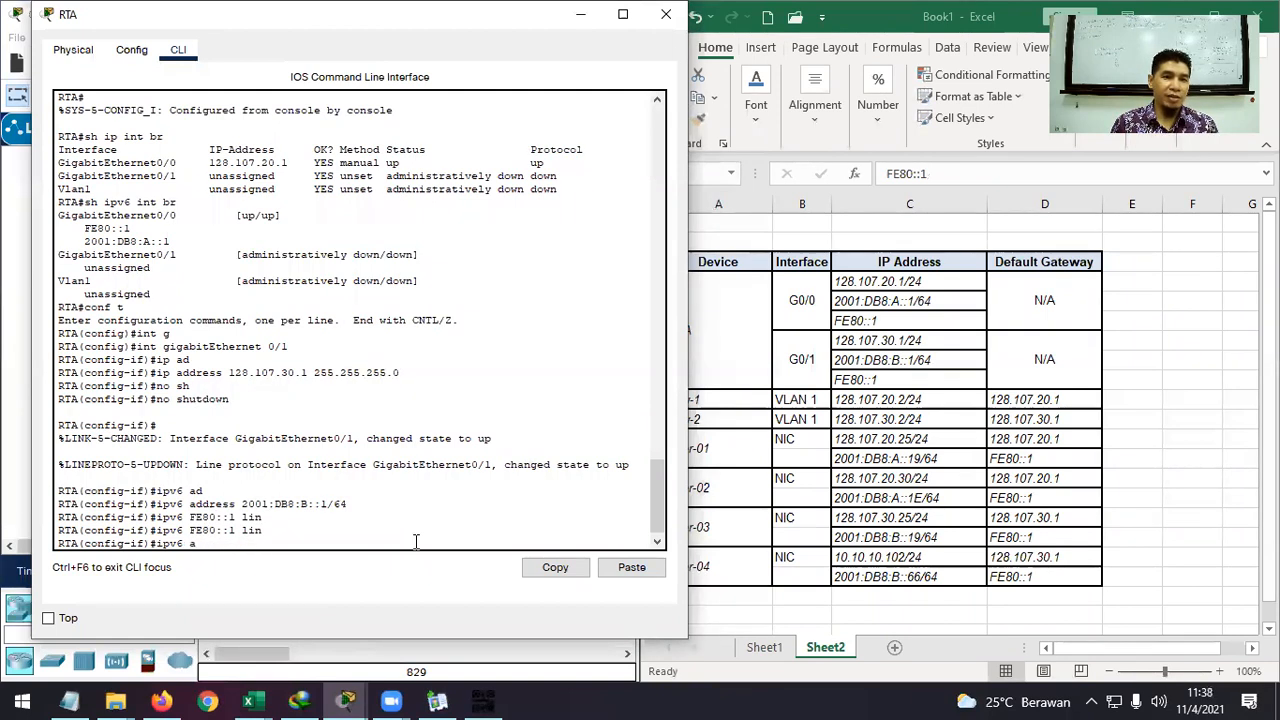
type("d")
key("Tab")
type("FE80")
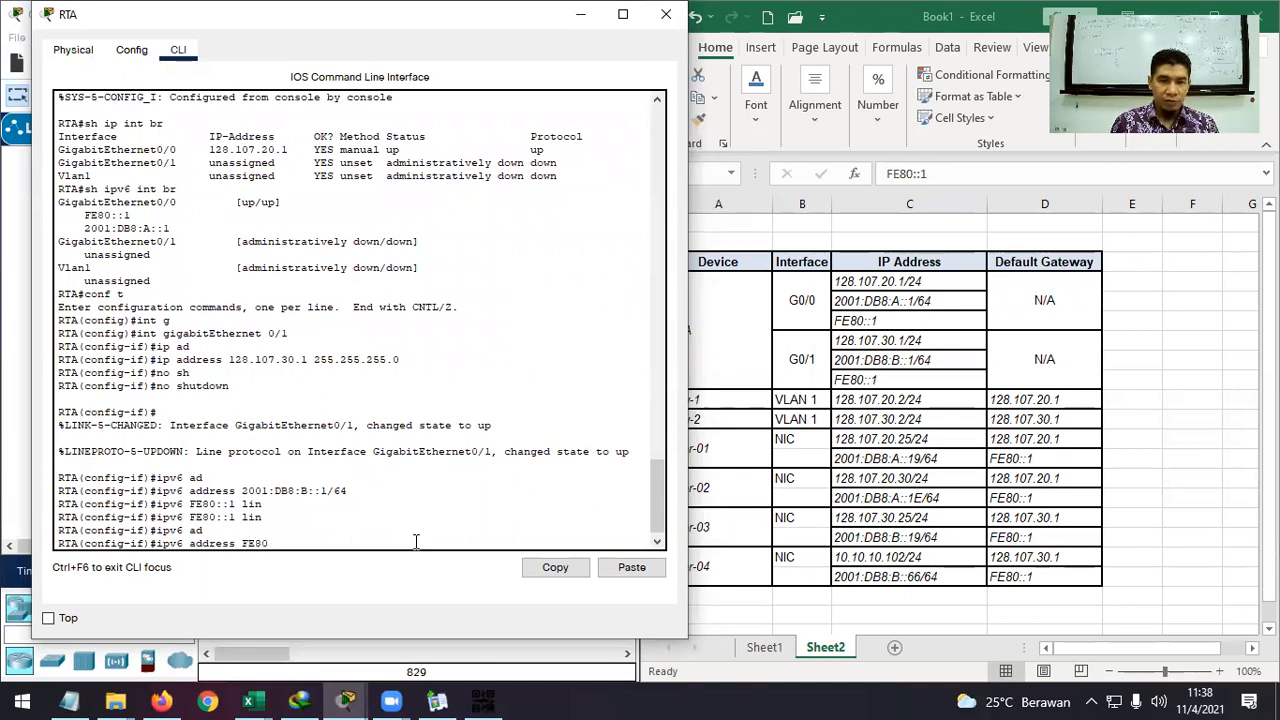
type("::1 ")
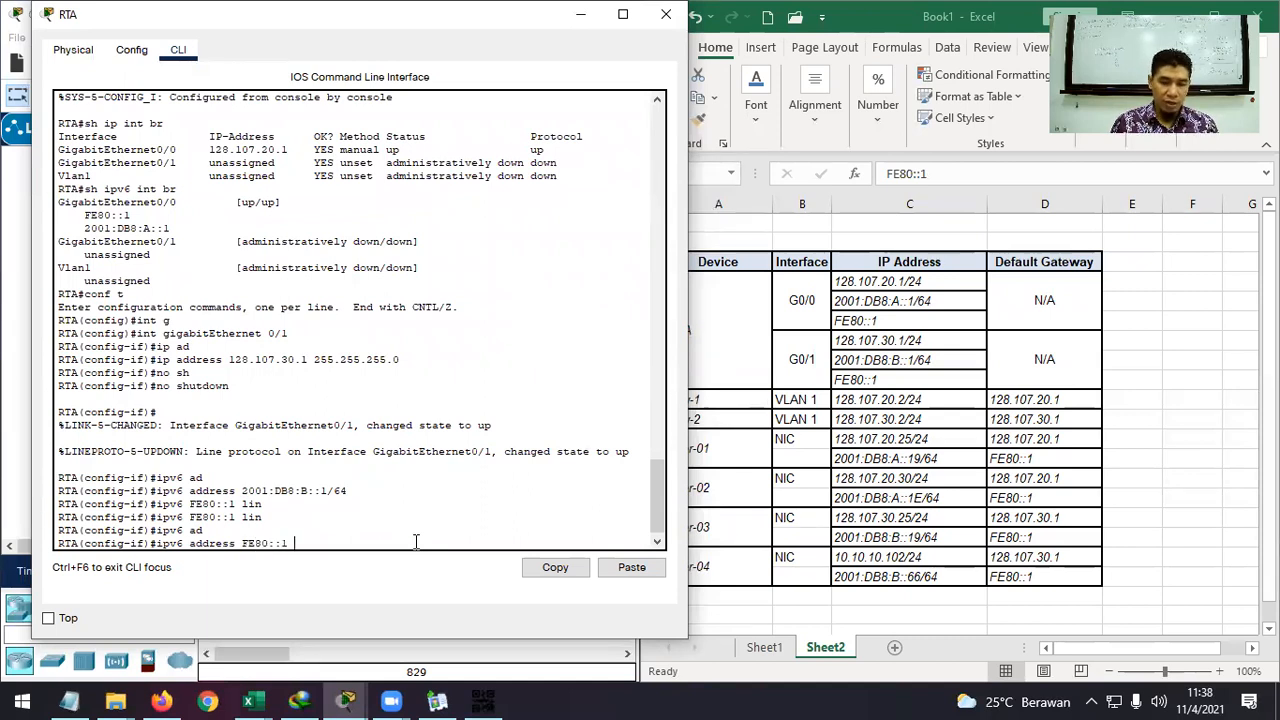
type("li")
key("Tab")
key("Return")
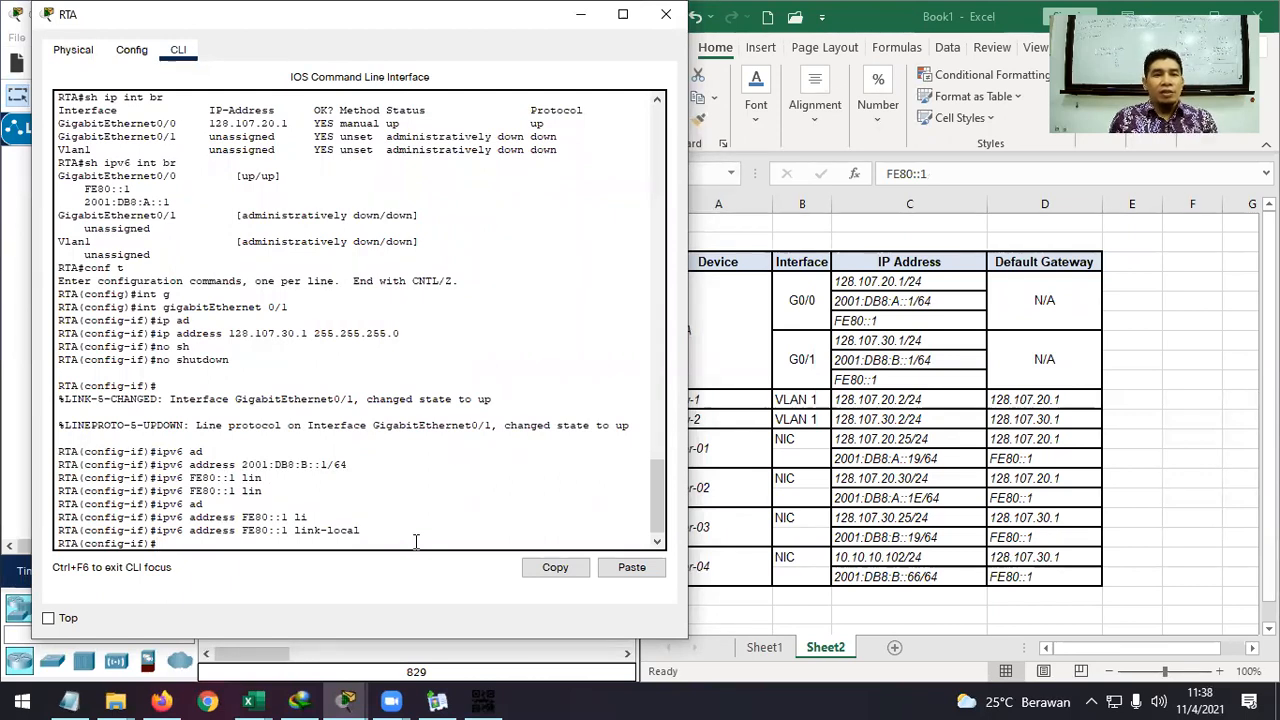
Return RTA to privileged mode with 'end' and enter 'sh ip int br'.
type("ex")
key("BackSpace")
key("BackSpace")
type("end")
key("Return")
type("sh ")
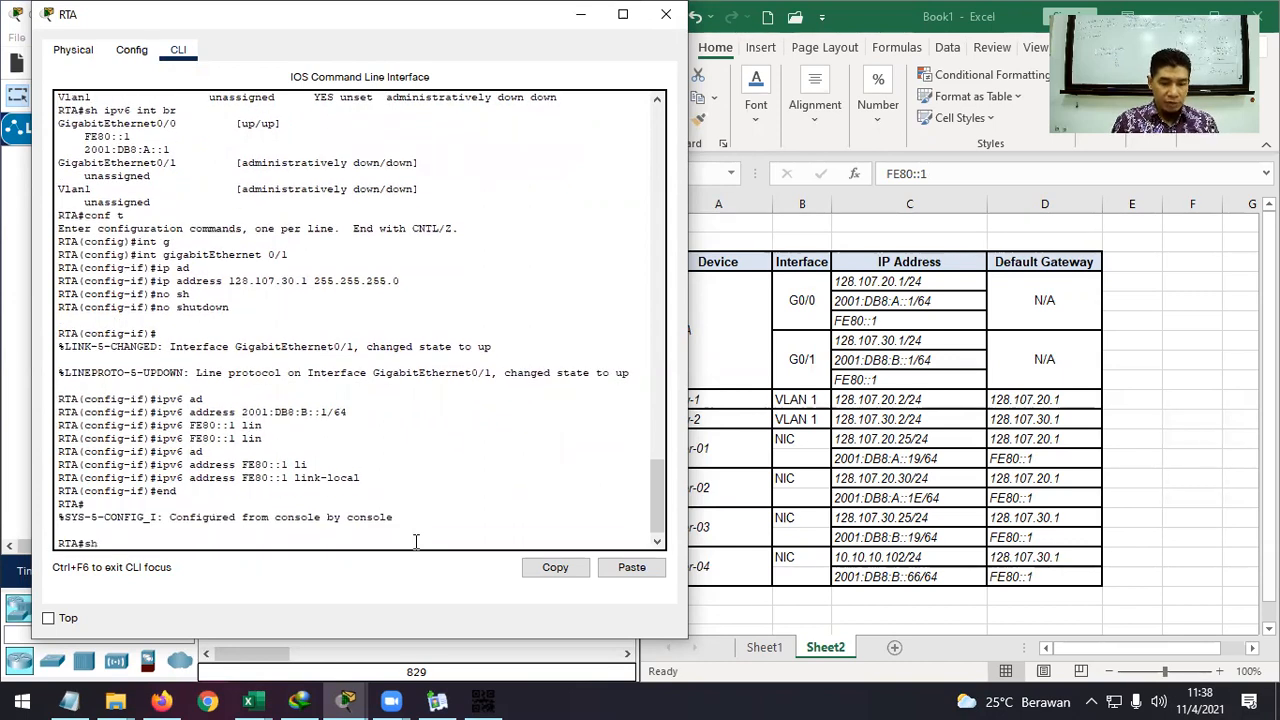
type("ip")
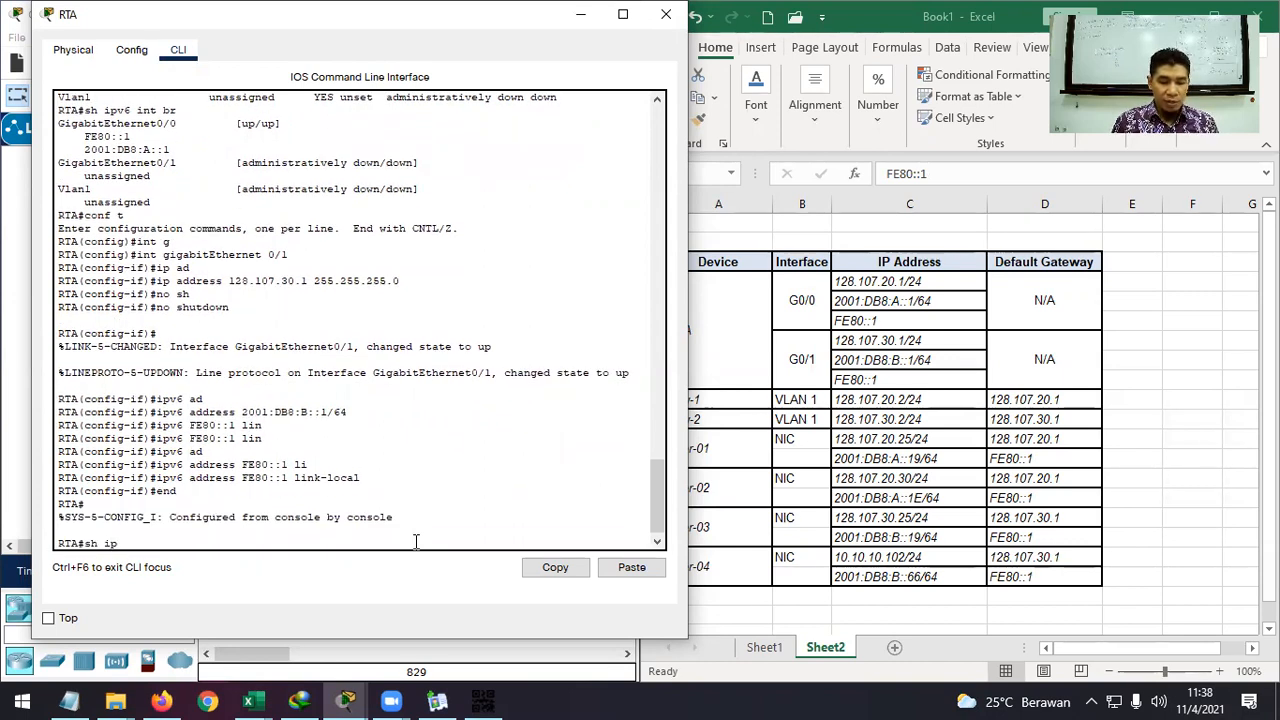
type(" int br")
Confirm in the IPv4 interface summary that both RTA Gigabit interfaces are up.
key("Return")
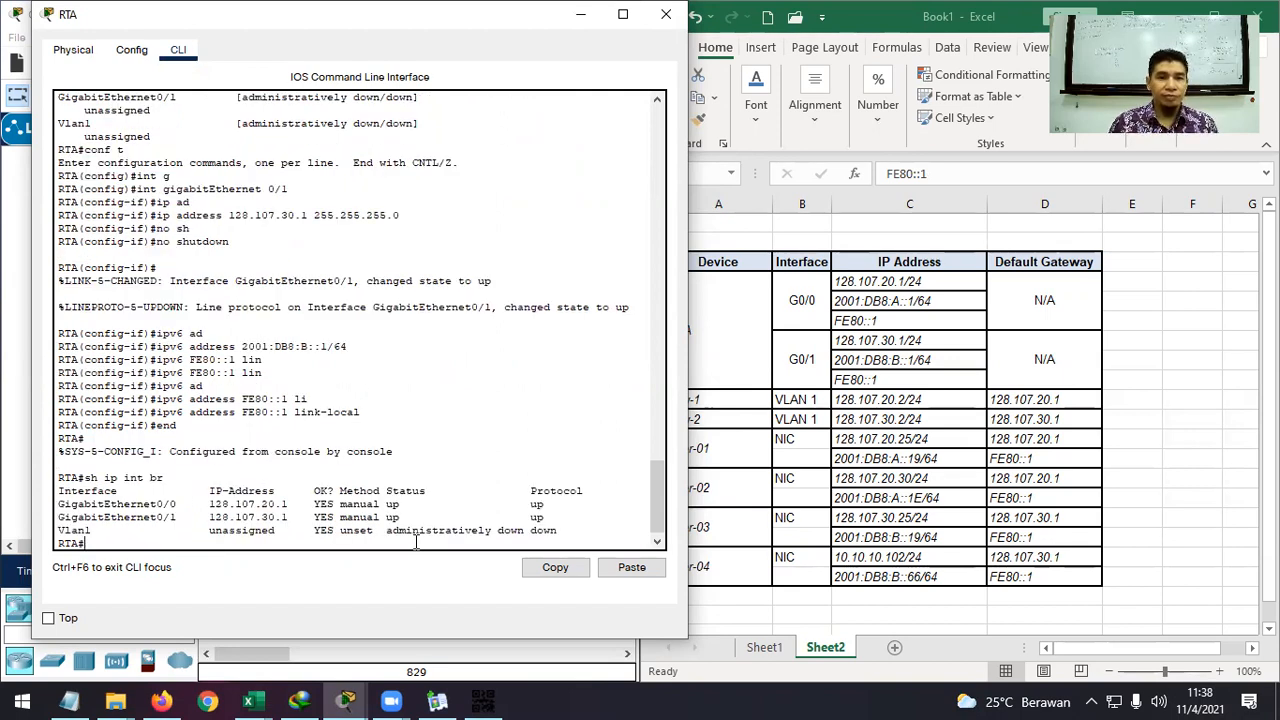
left_click_drag(58, 504, 541, 517)
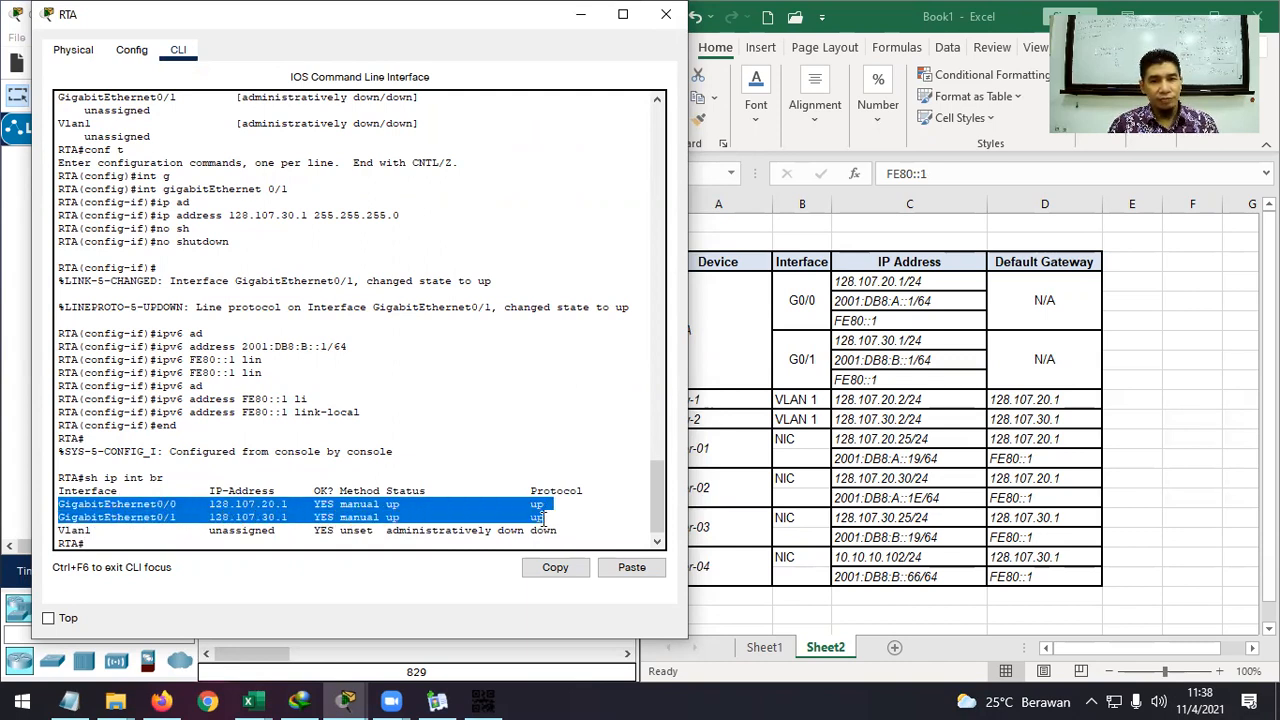
left_click(220, 547)
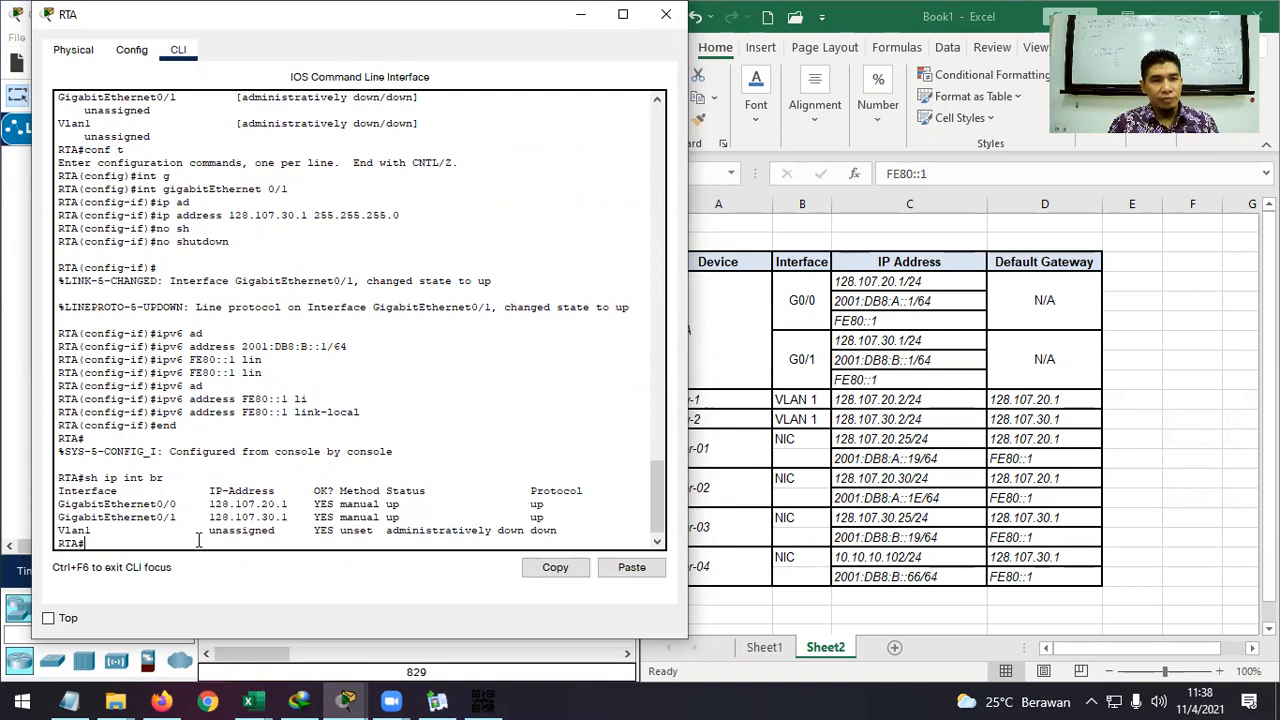
Check G0/0 and G0/1 addresses in RTA's IPv6 interface summary, then minimize the console.
key("Up")
key("Up")
key("Up")
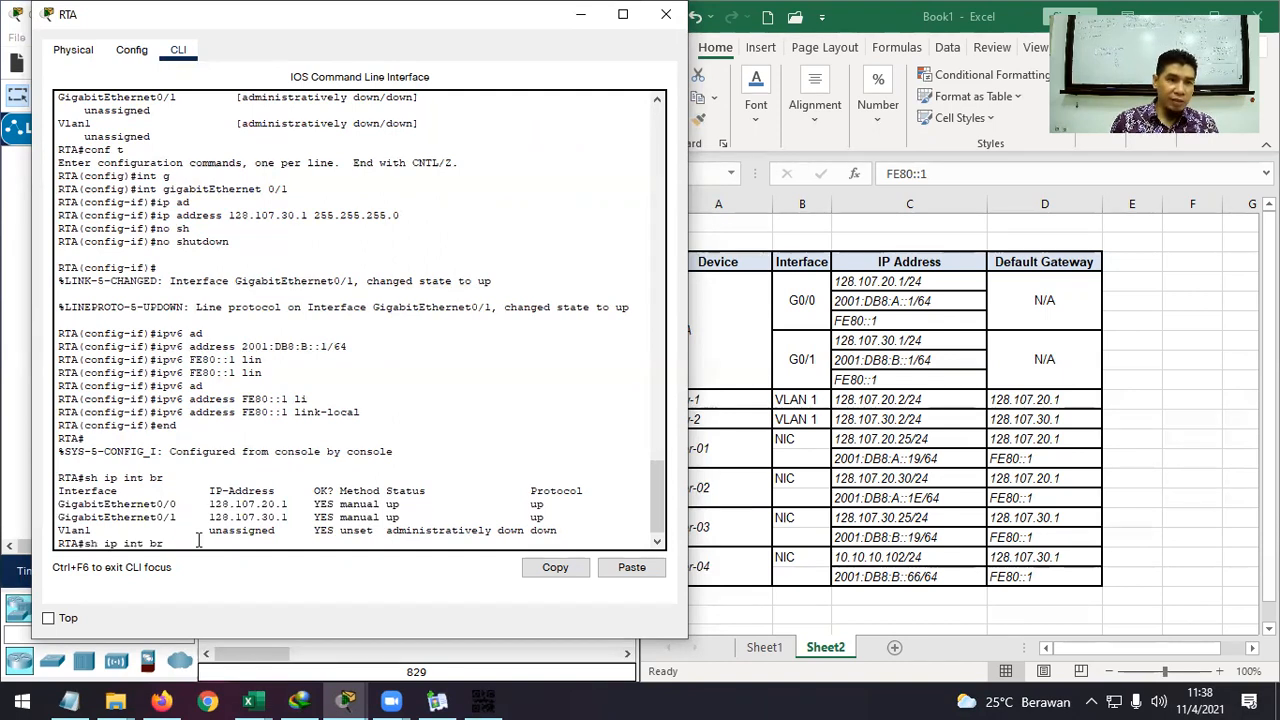
key("Return")
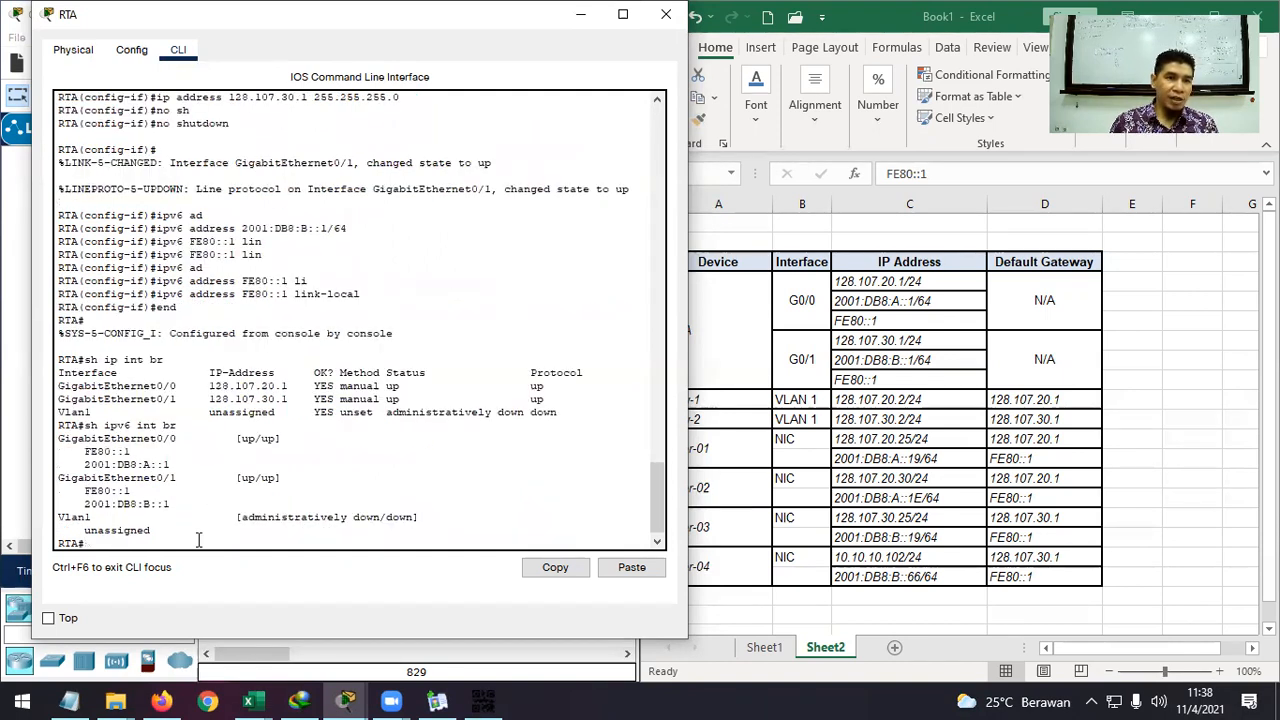
left_click_drag(170, 503, 86, 487)
left_click_drag(172, 464, 92, 452)
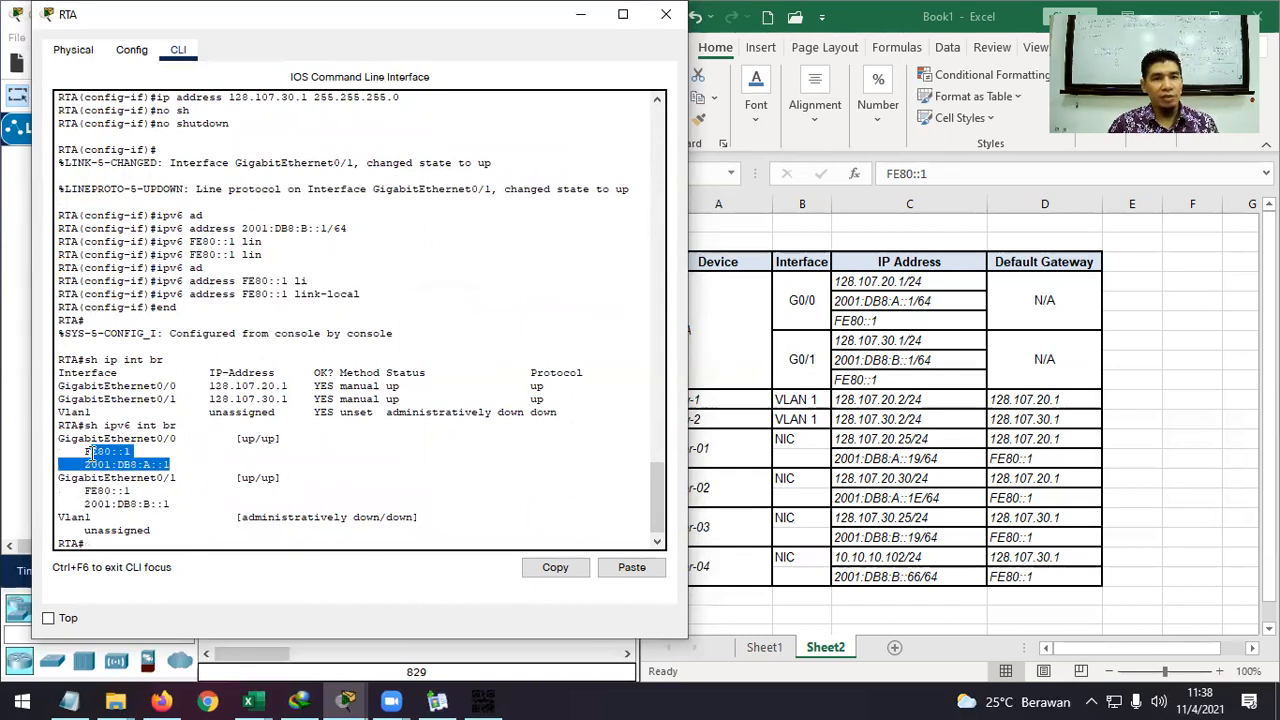
left_click(166, 504)
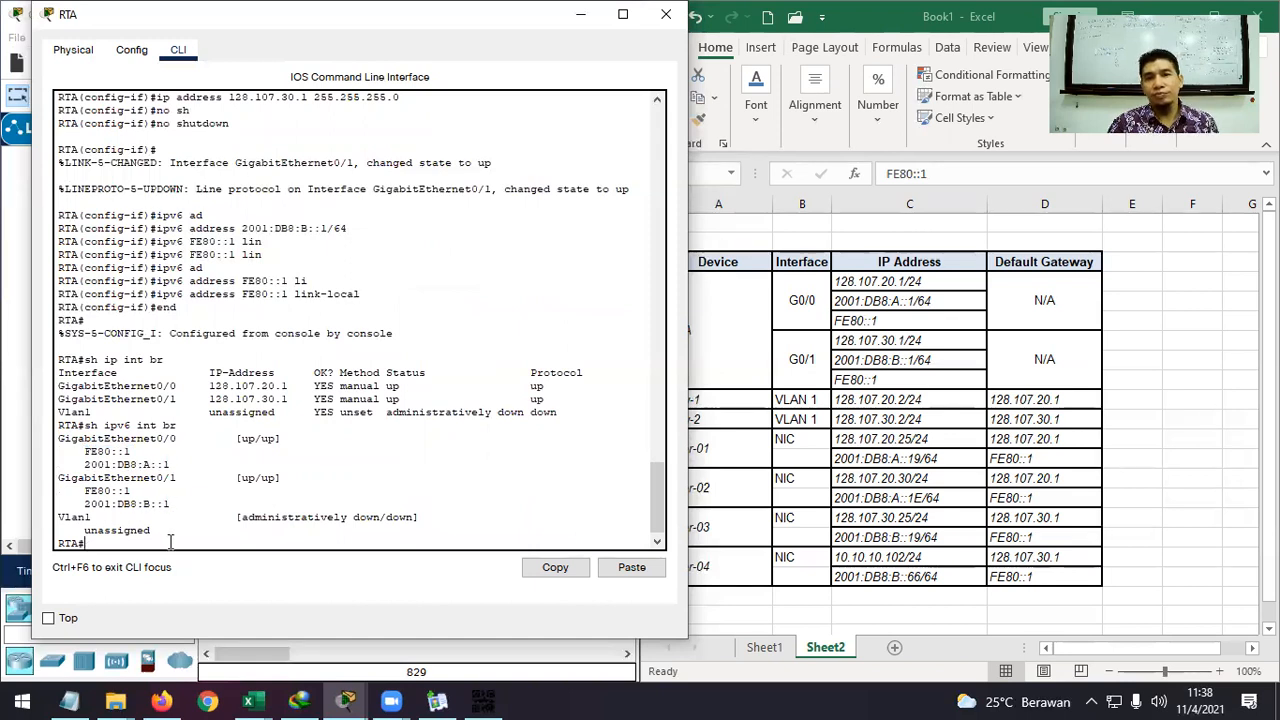
left_click(580, 14)
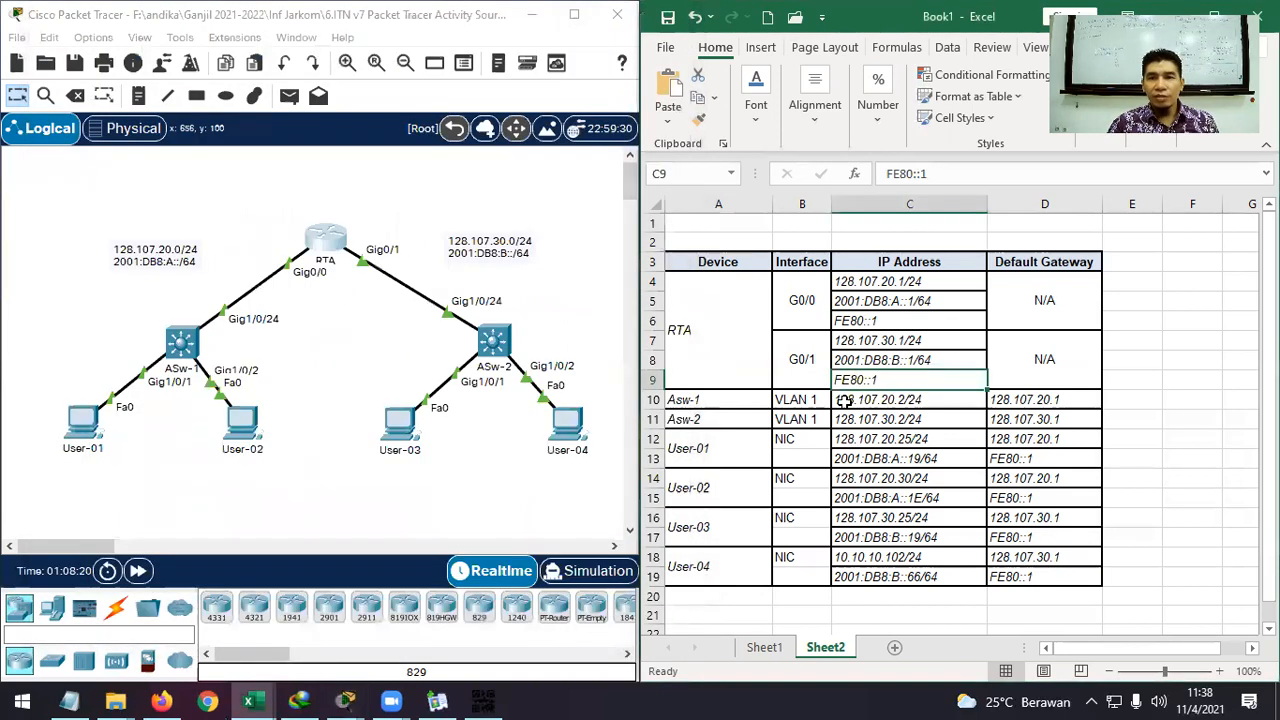
Look up ASw-2's VLAN 1 address in cell C11 and bring up ASw-2's console.
left_click(900, 397)
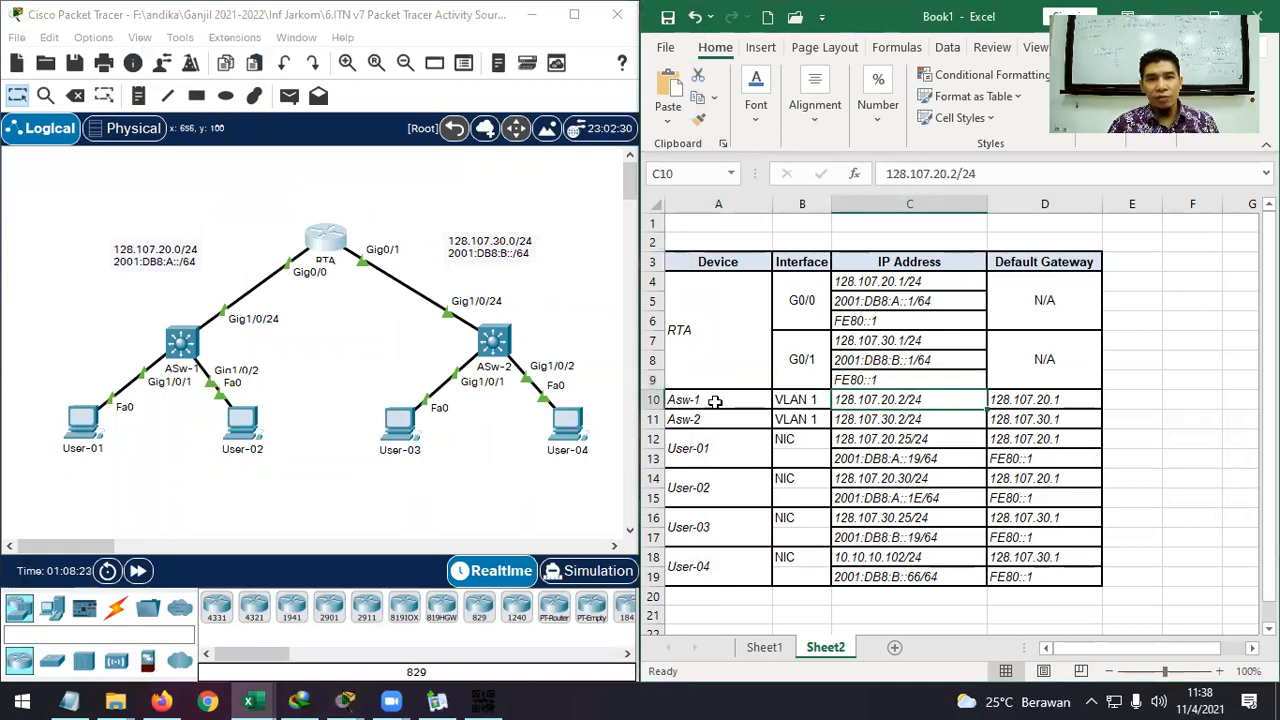
left_click(196, 356)
left_click(376, 376)
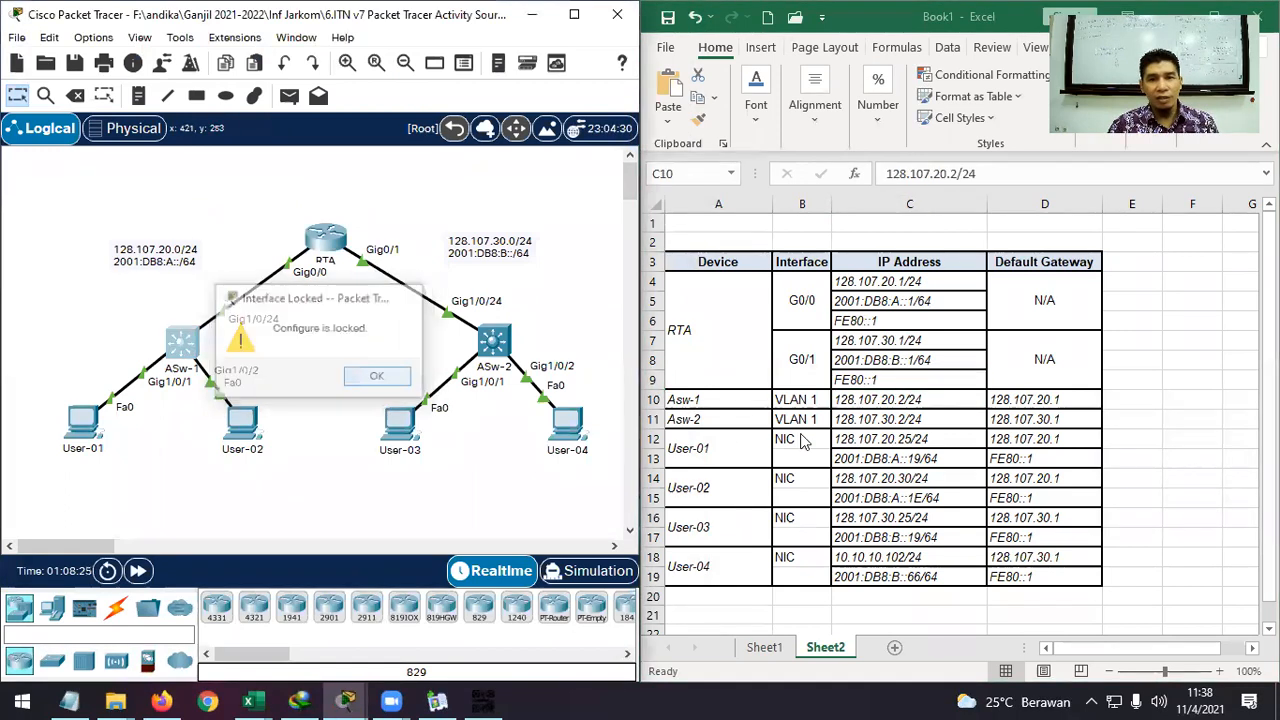
left_click(912, 410)
left_click(912, 413)
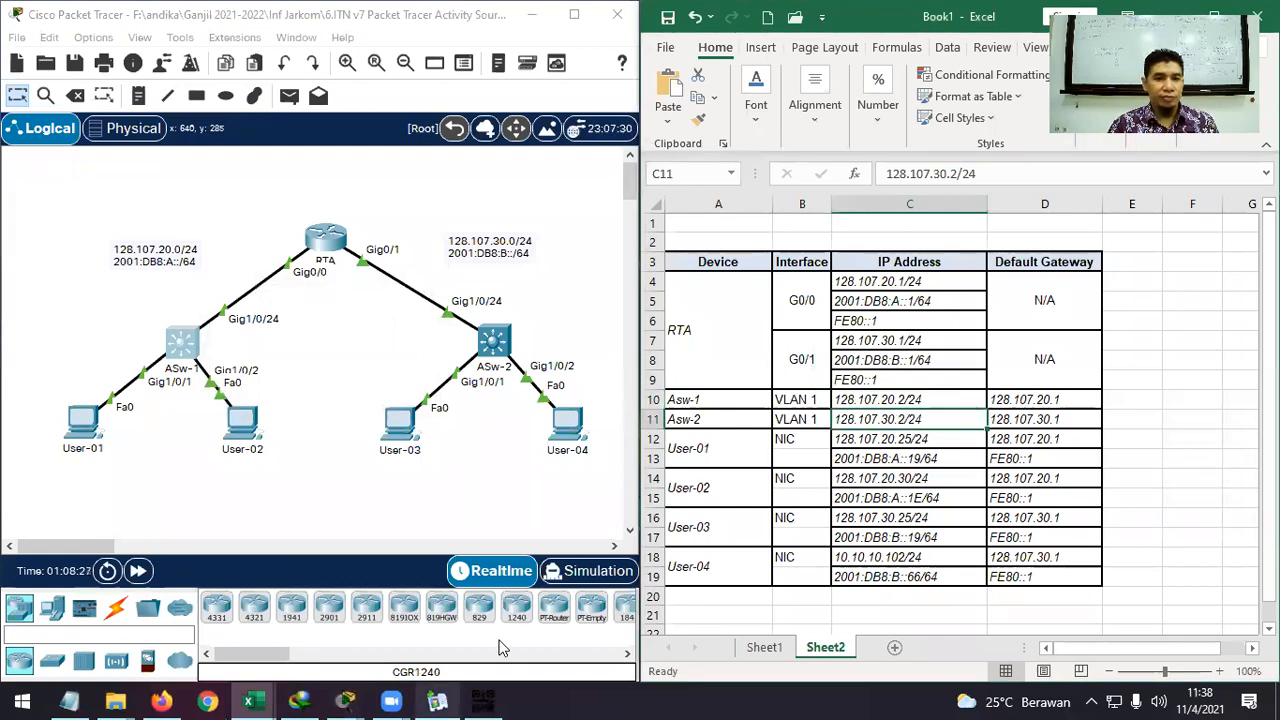
left_click(345, 700)
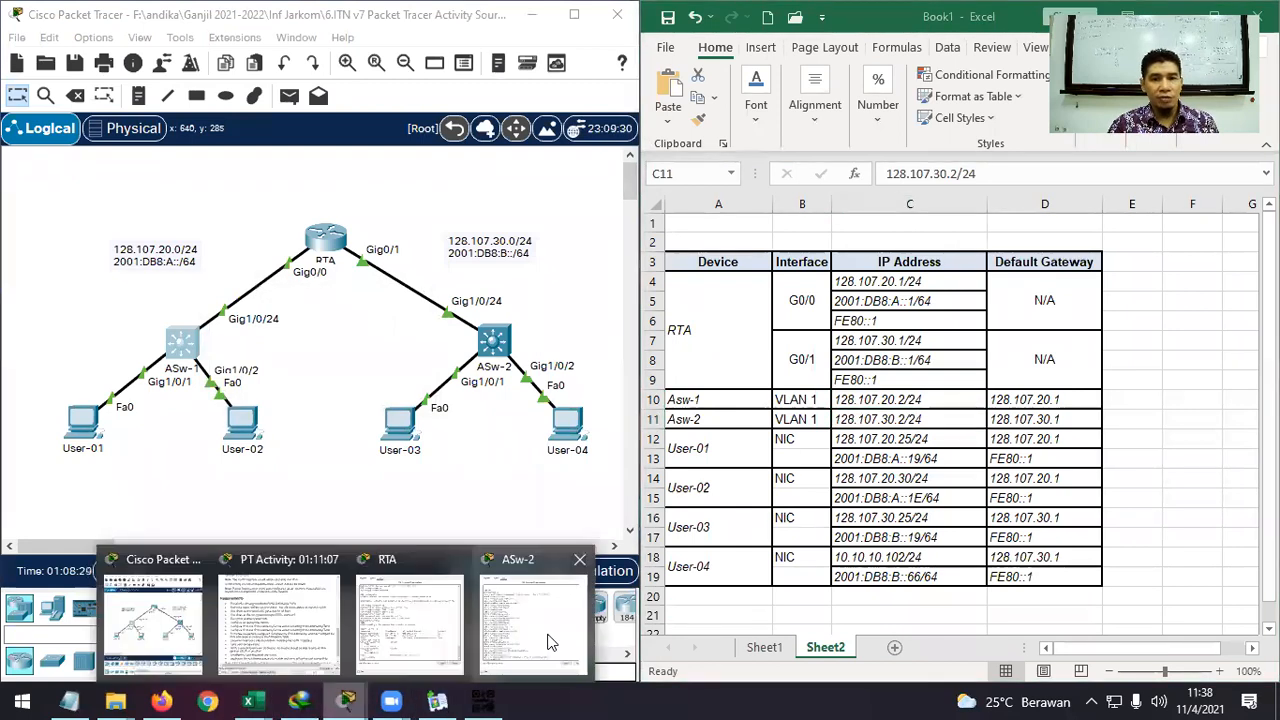
left_click(560, 640)
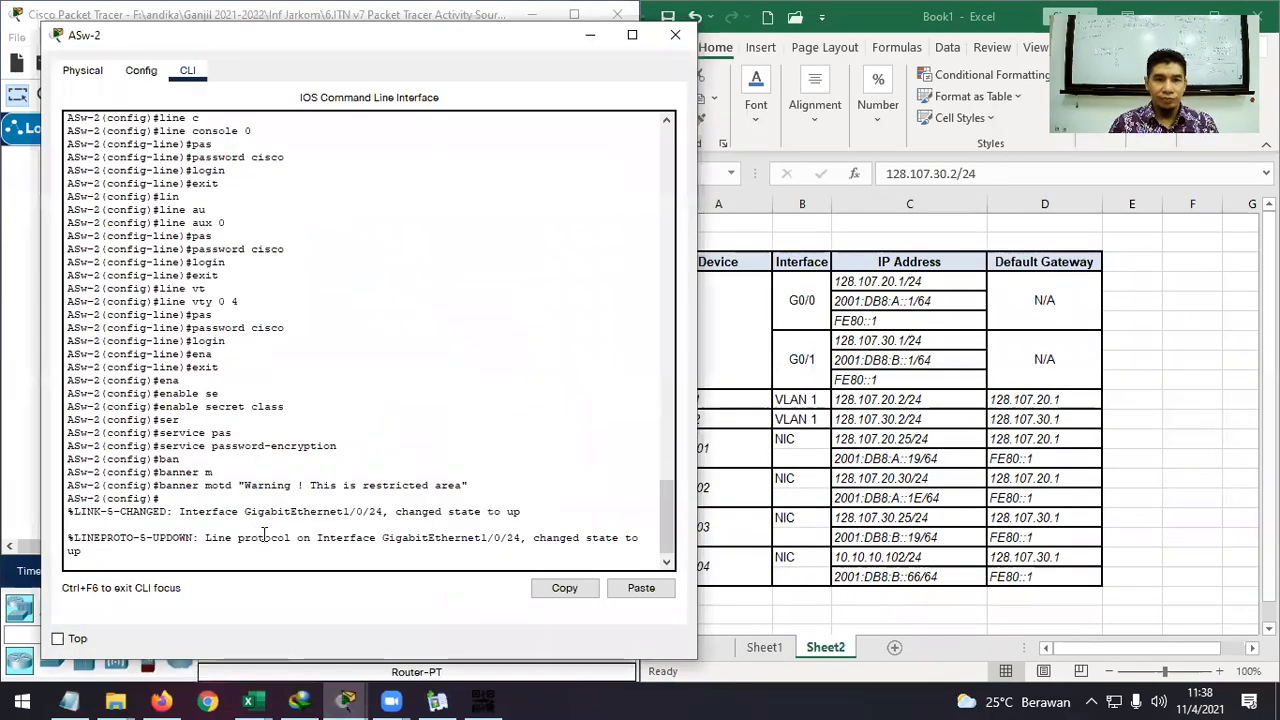
Assign 128.107.30.2 255.255.255.0 to ASw-2's interface vlan 1.
key("Return")
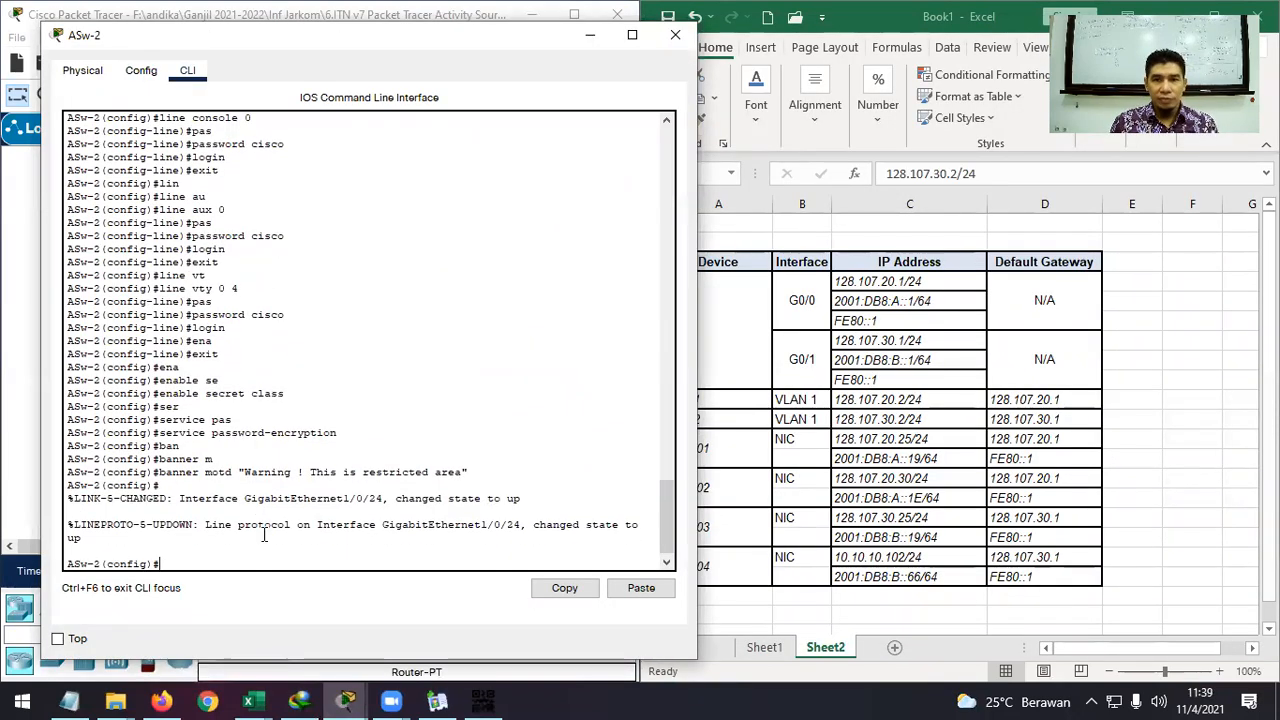
type("i")
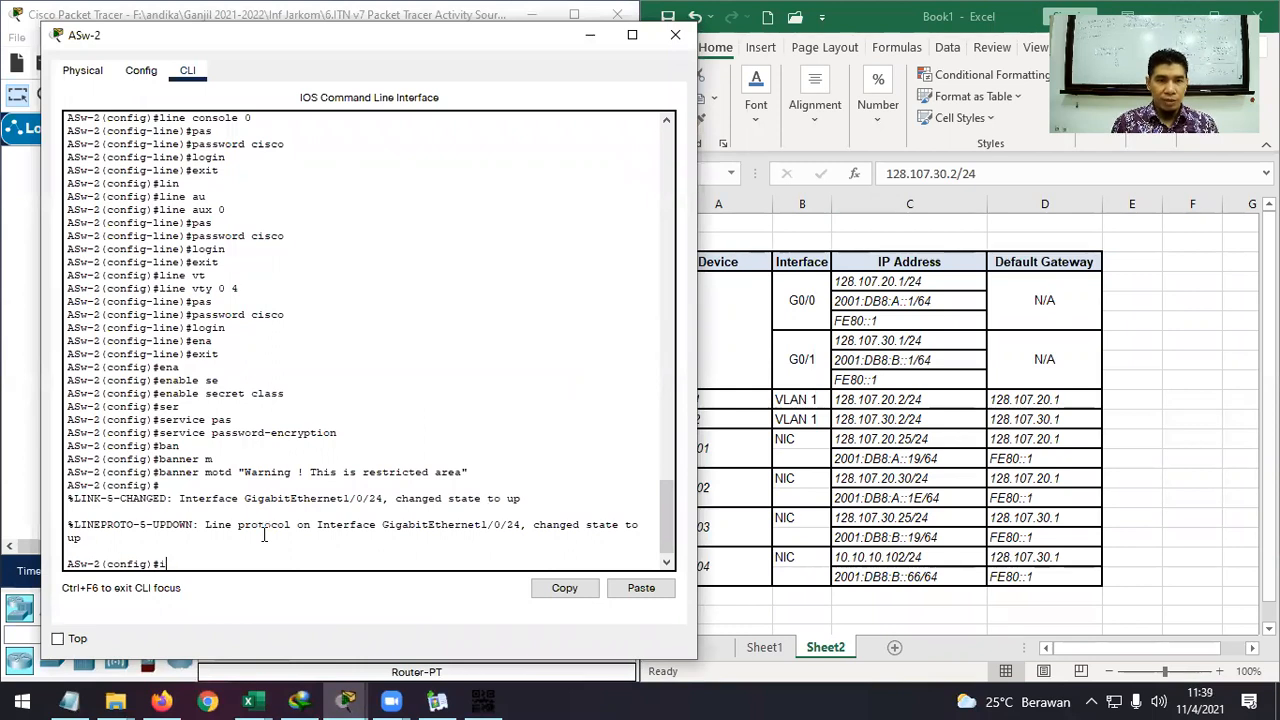
type("nt")
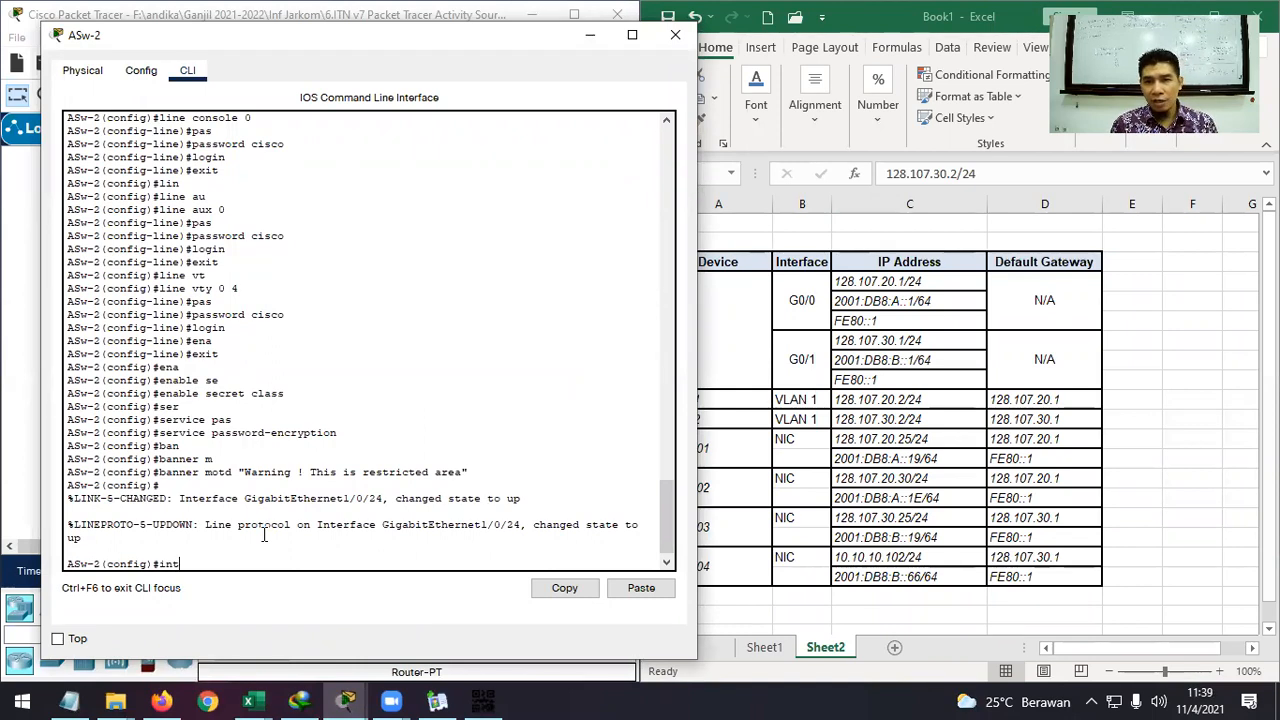
type("vl")
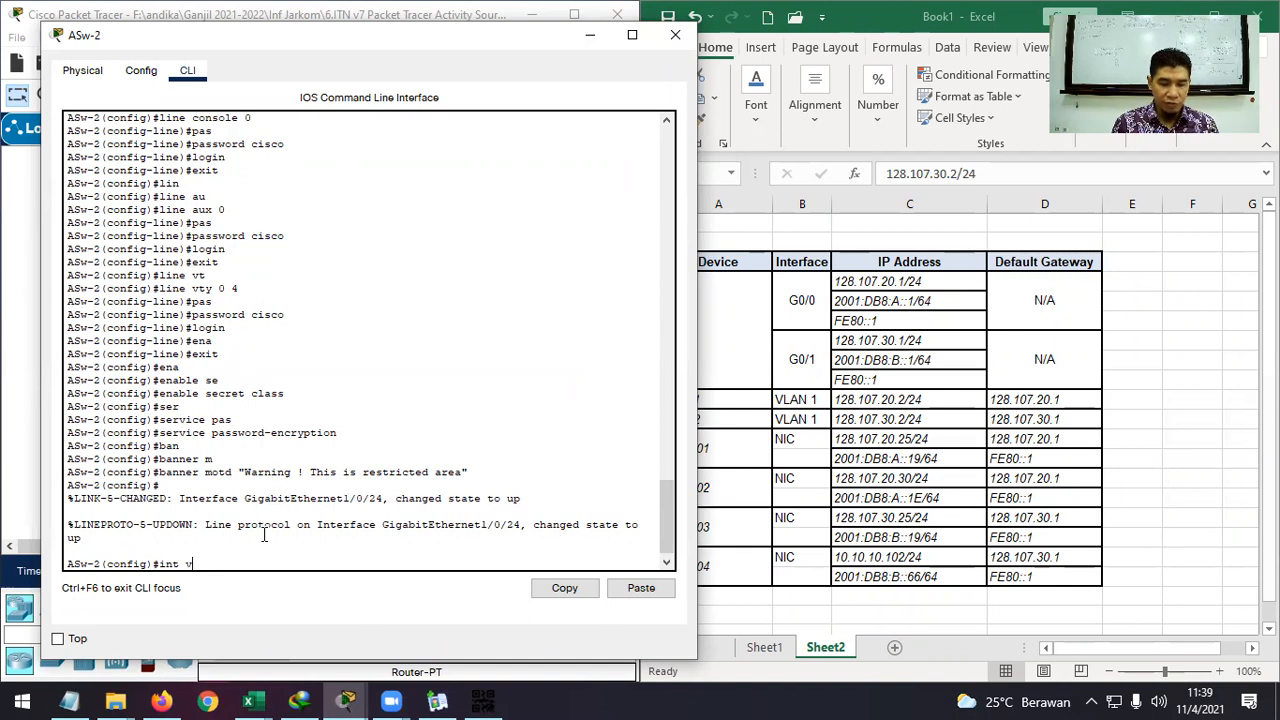
key("Tab")
type("1")
key("Return")
type("ip ad")
key("Tab")
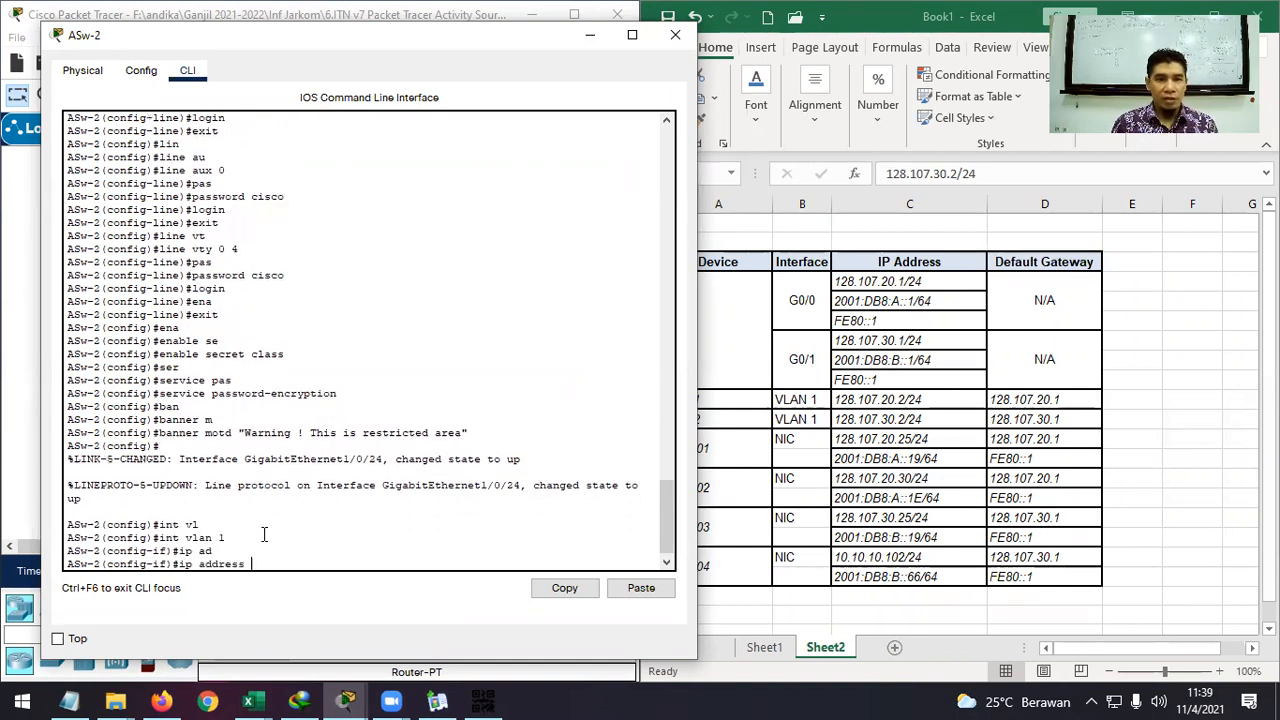
type("128.107")
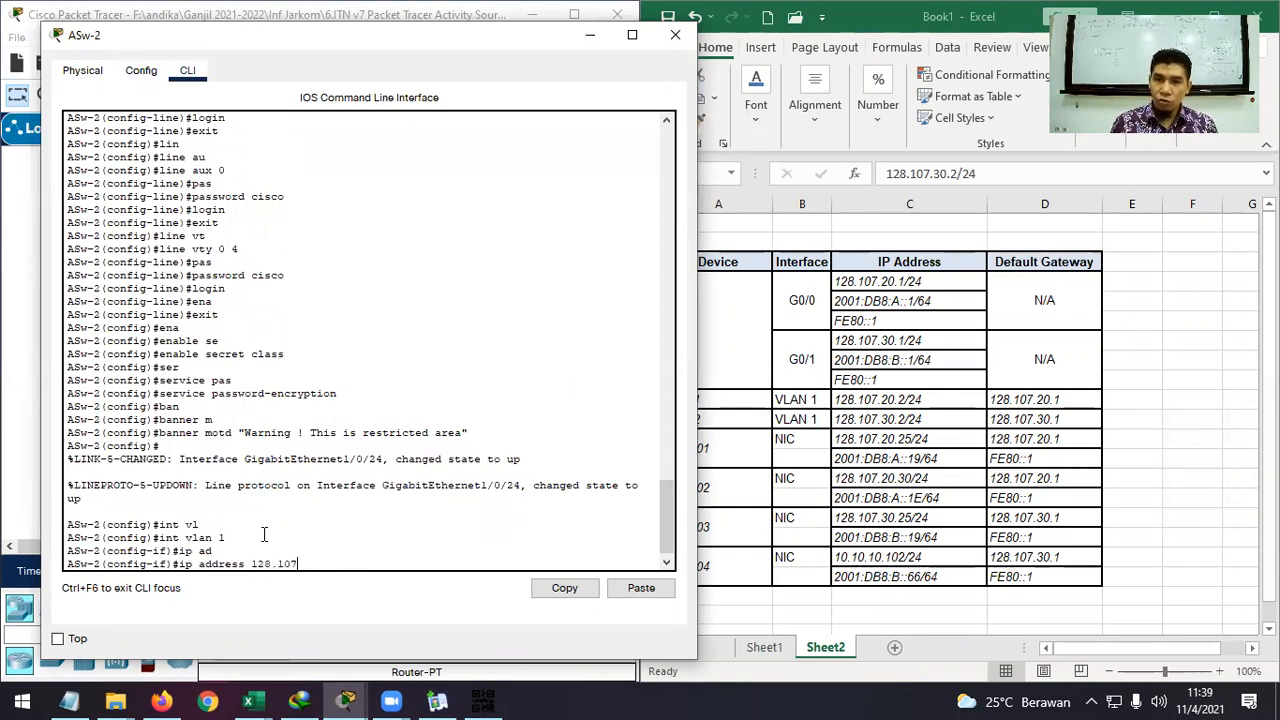
type(".30.2 255.255.255.0")
key("Return")
Enable VLAN 1 with no shutdown, exit with 'end', and enter 'sh ip int br'.
type("no sh")
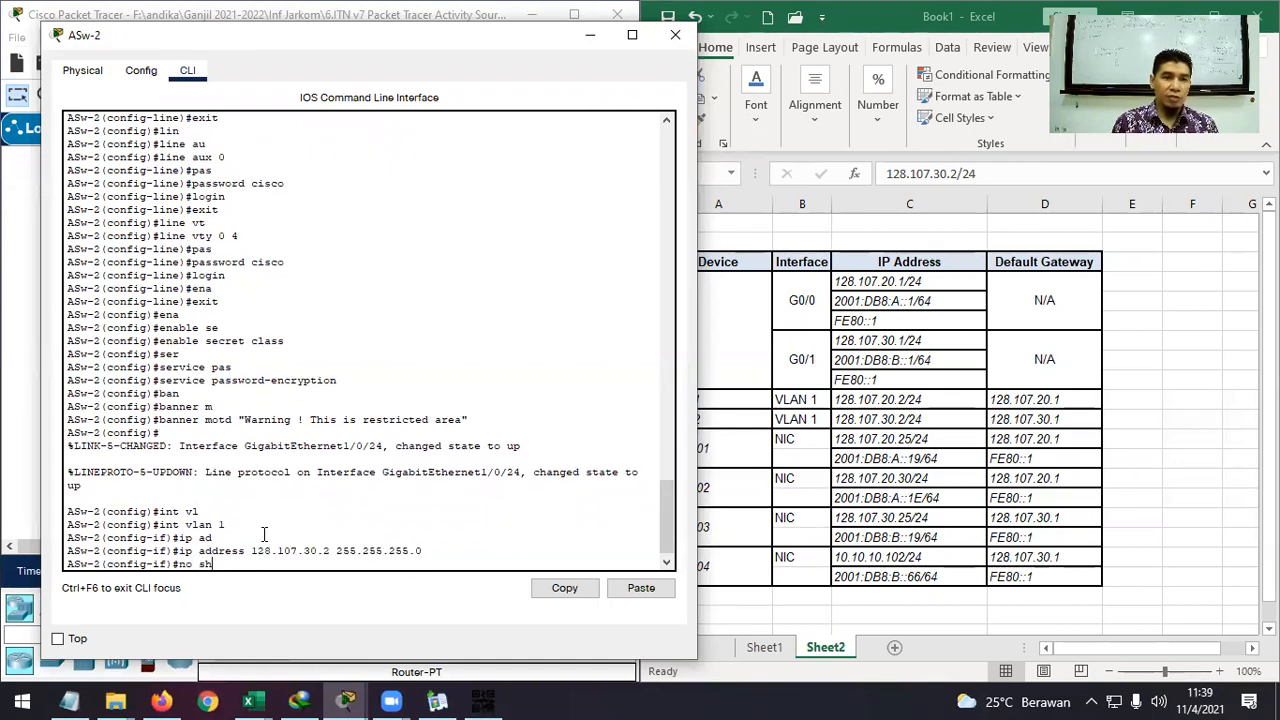
type("u")
key("Tab")
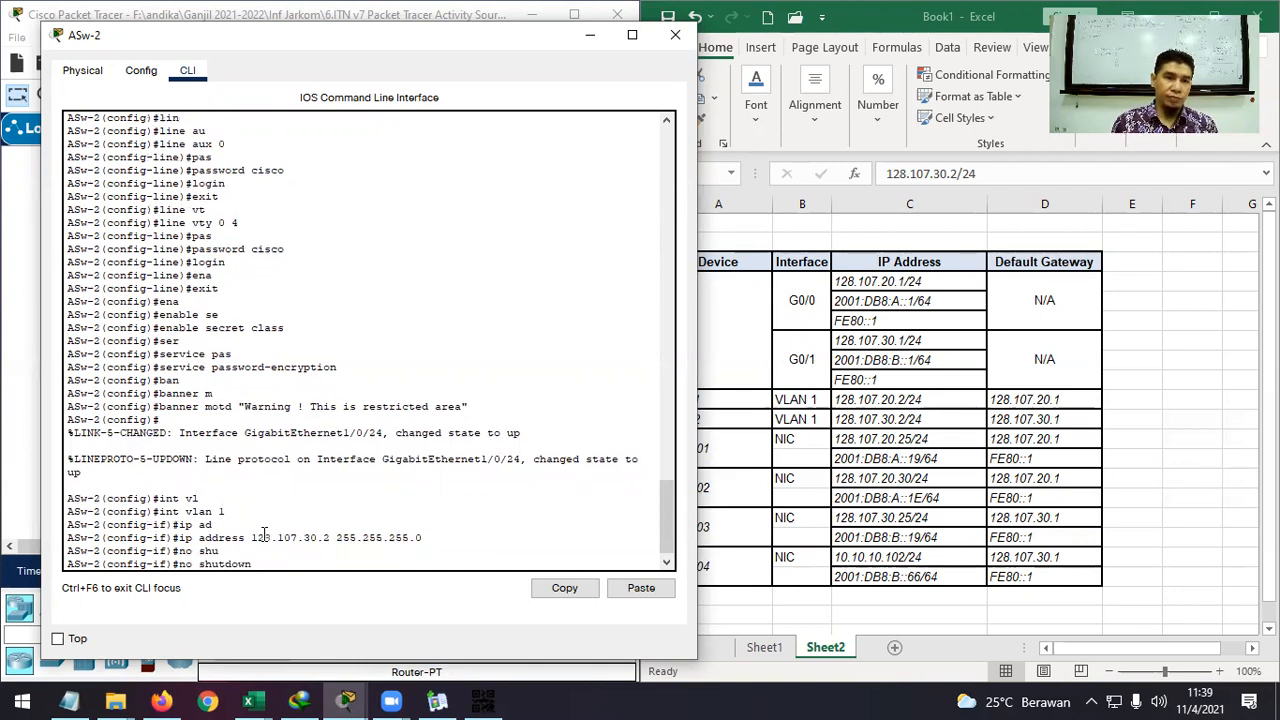
key("Return")
type("end")
key("Return")
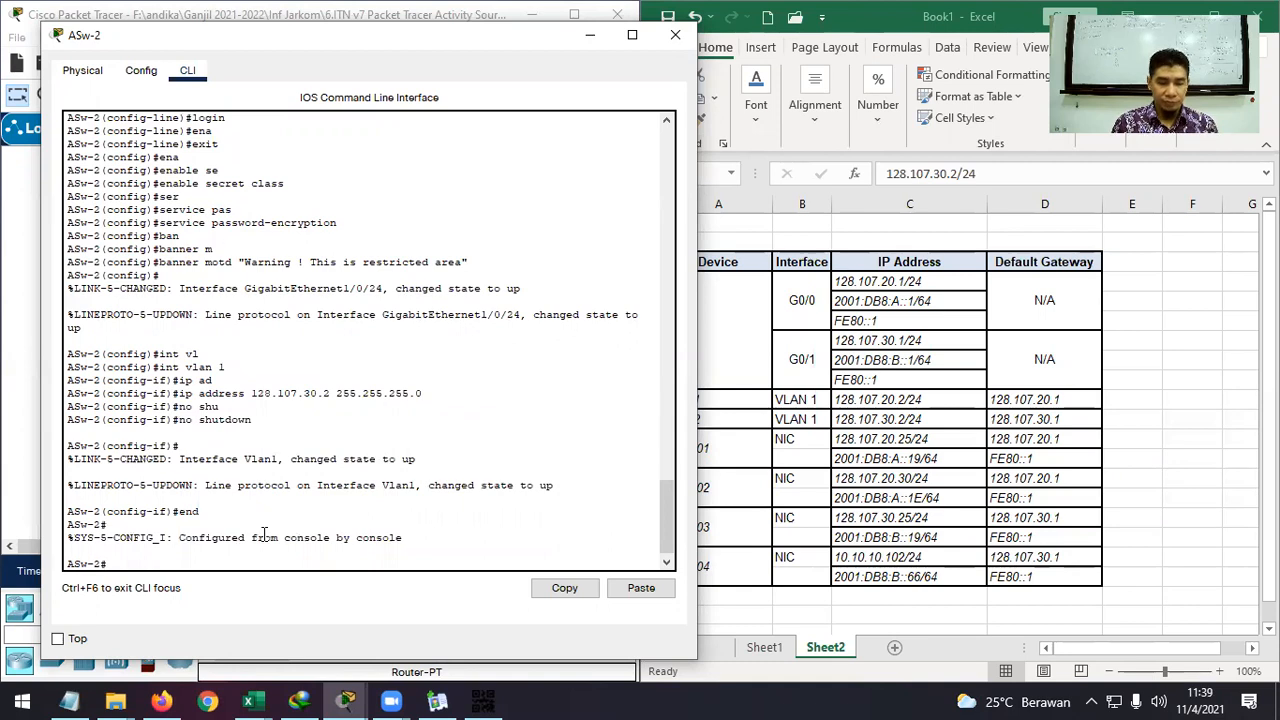
type("sh ip int br")
Confirm Vlan1 is up at 128.107.30.2 and hide the ASw-2 console.
key("Return")
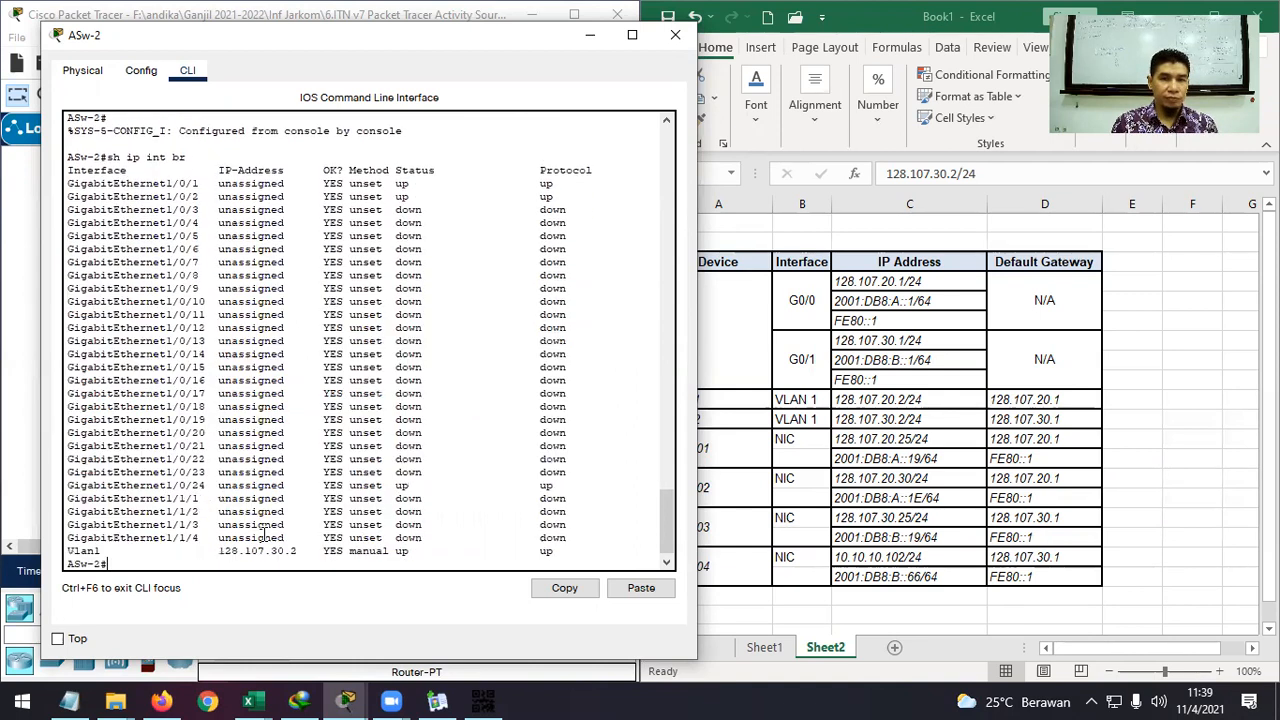
key("Return")
key("Return")
key("Return")
key("Return")
key("Return")
key("Return")
key("Return")
key("Return")
key("Return")
key("Return")
key("Return")
key("Return")
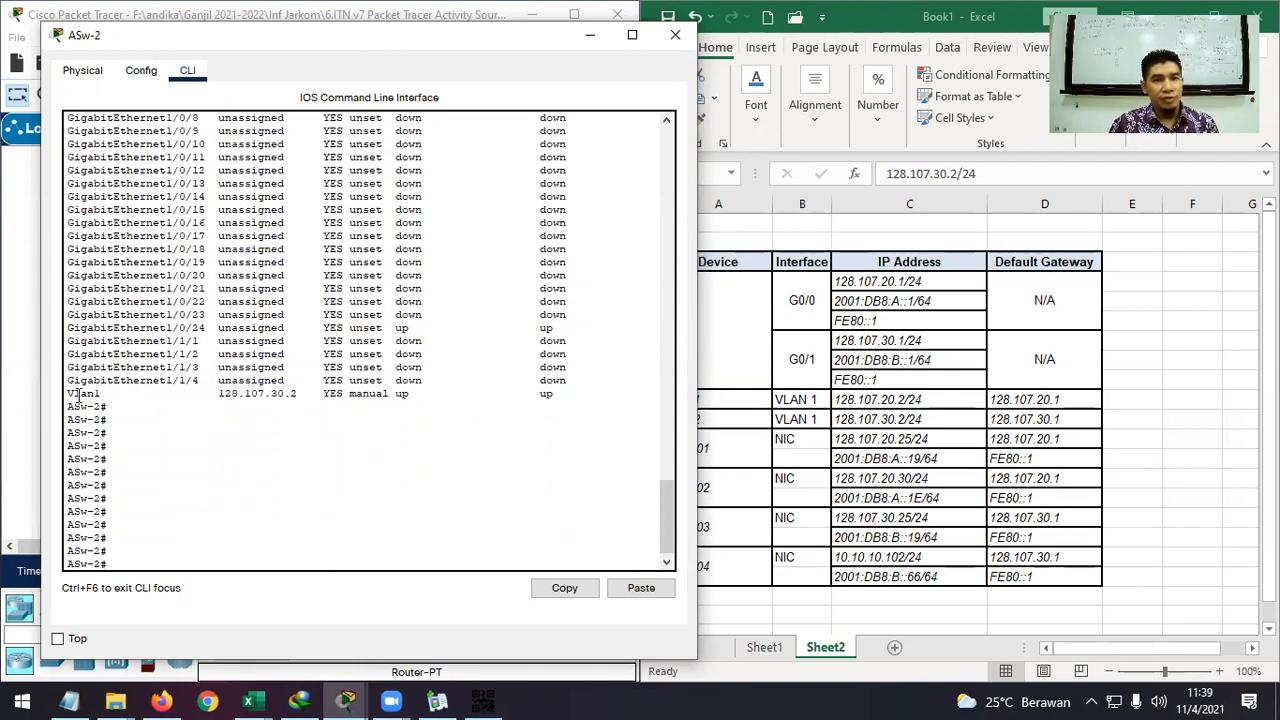
left_click_drag(68, 394, 560, 394)
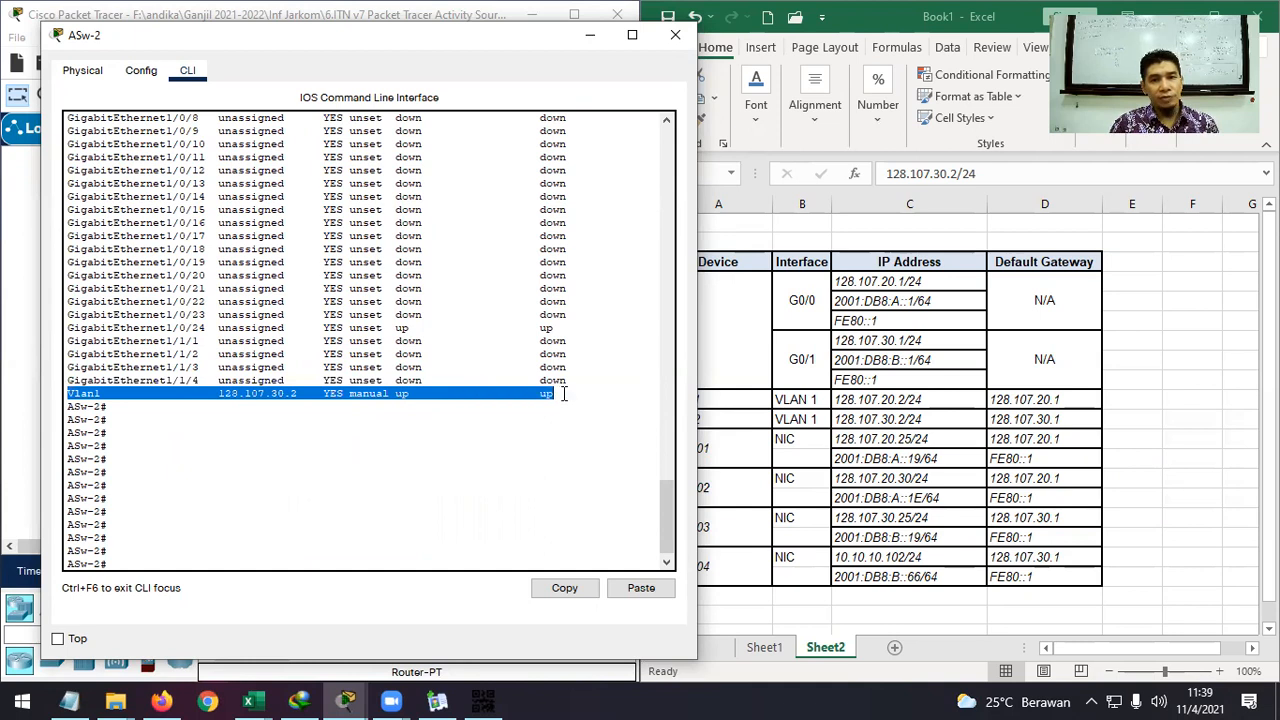
left_click(600, 38)
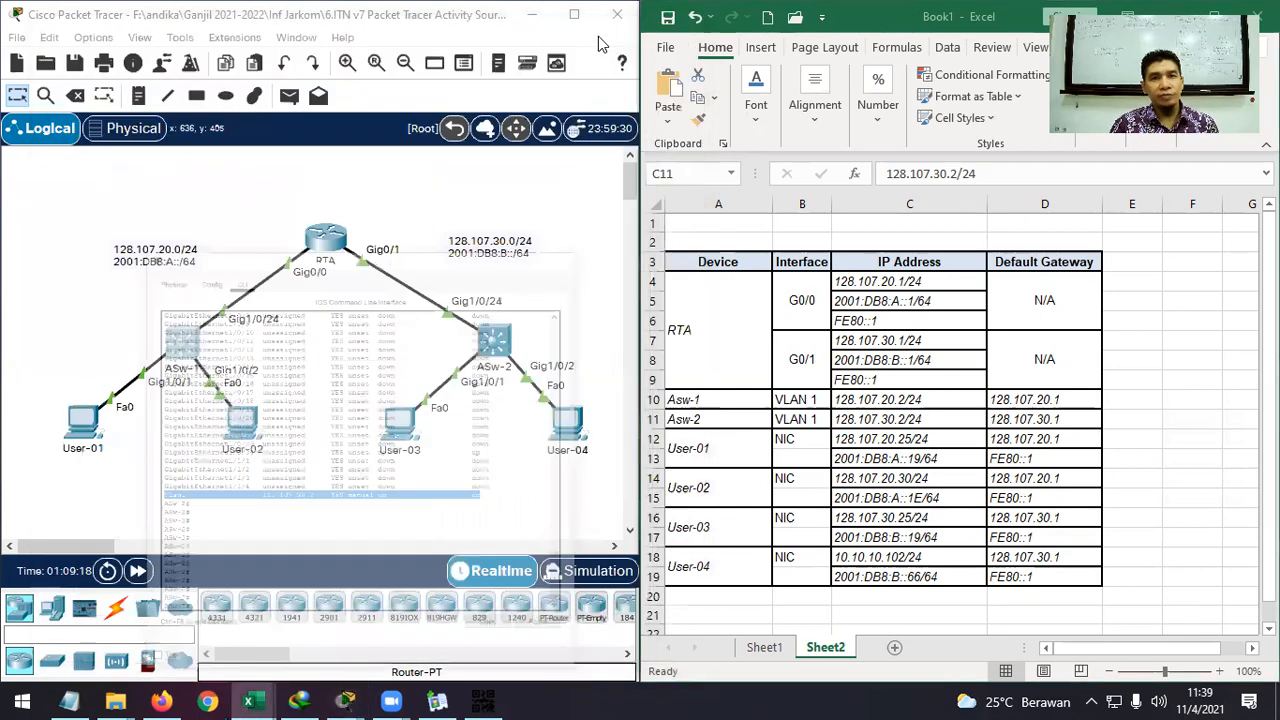
Restore the main Packet Tracer window and check User-01's address 128.107.20.25/24 in the table.
left_click(538, 26)
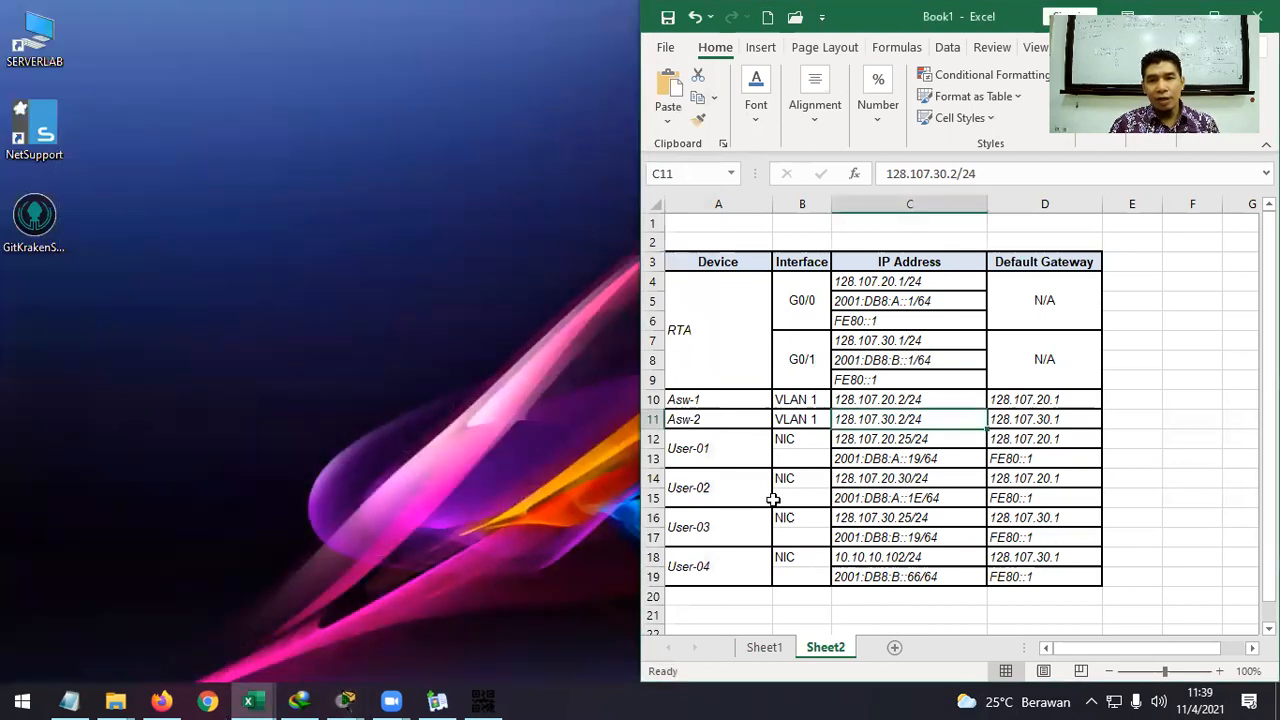
left_click(346, 701)
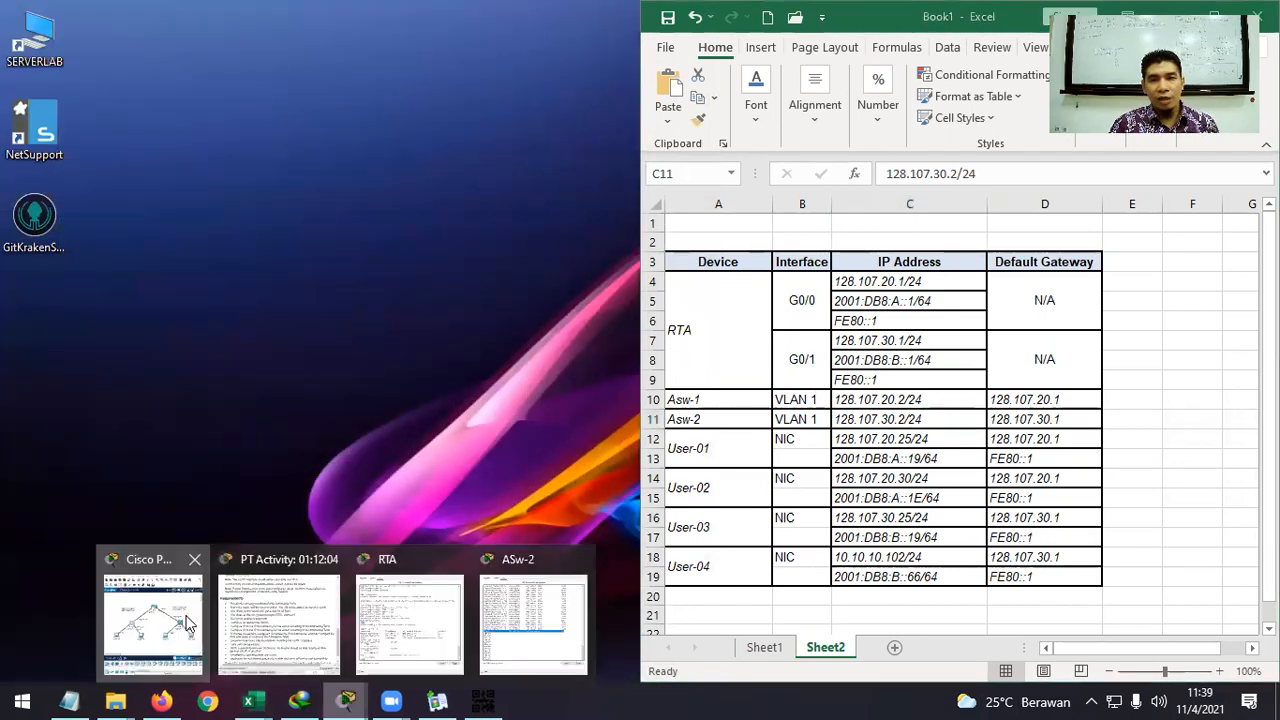
left_click(172, 617)
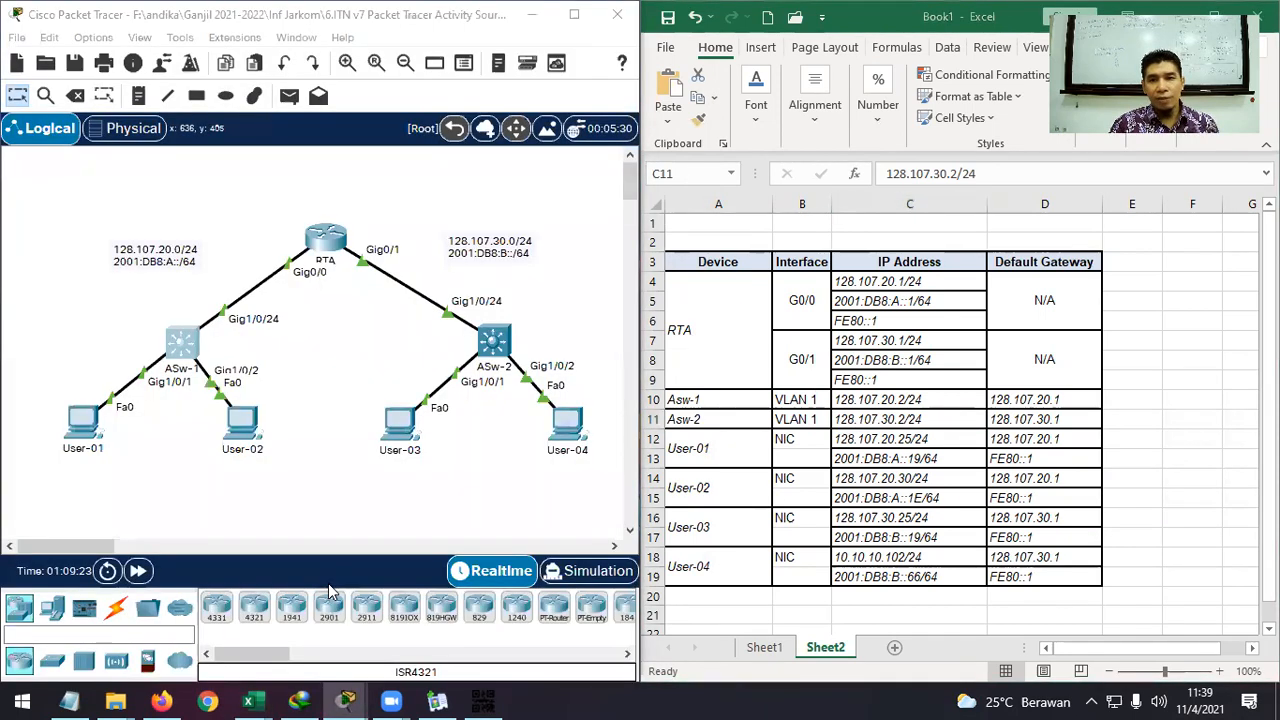
left_click(876, 426)
left_click(875, 438)
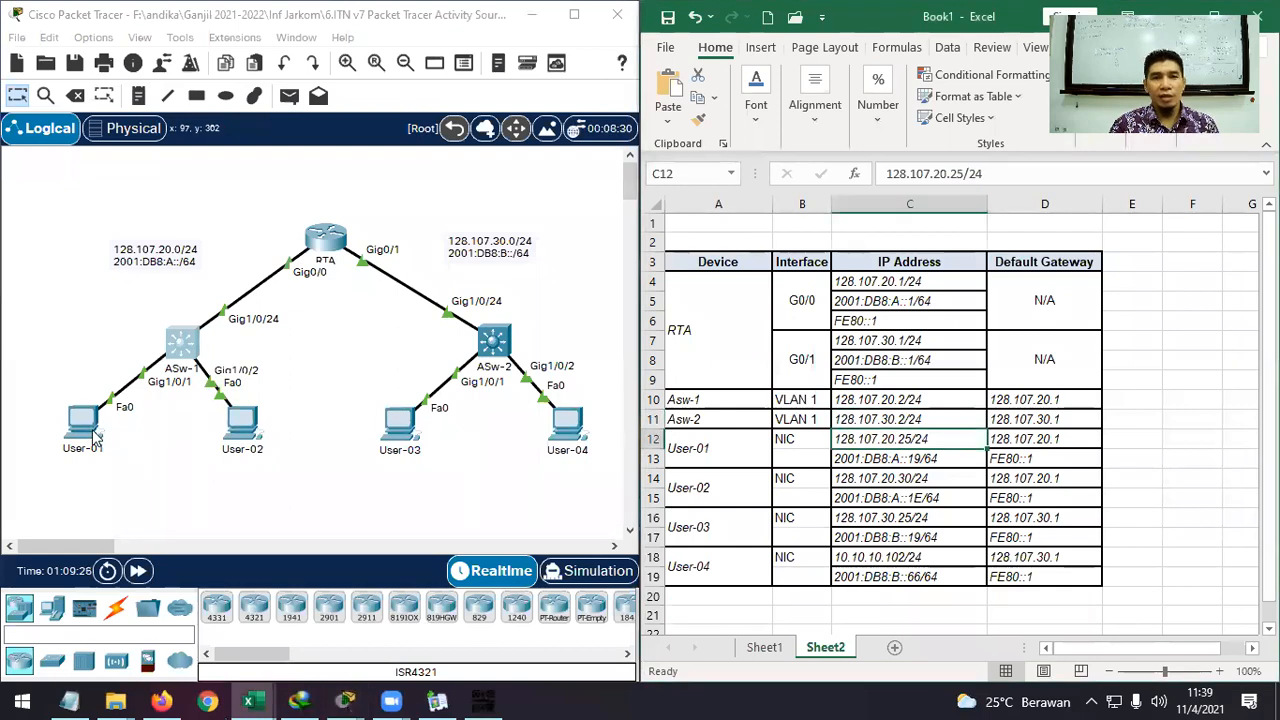
Open and minimize User-01's window, and check ASw-2's default gateway 128.107.30.1.
left_click(95, 437)
left_click_drag(688, 30, 535, 45)
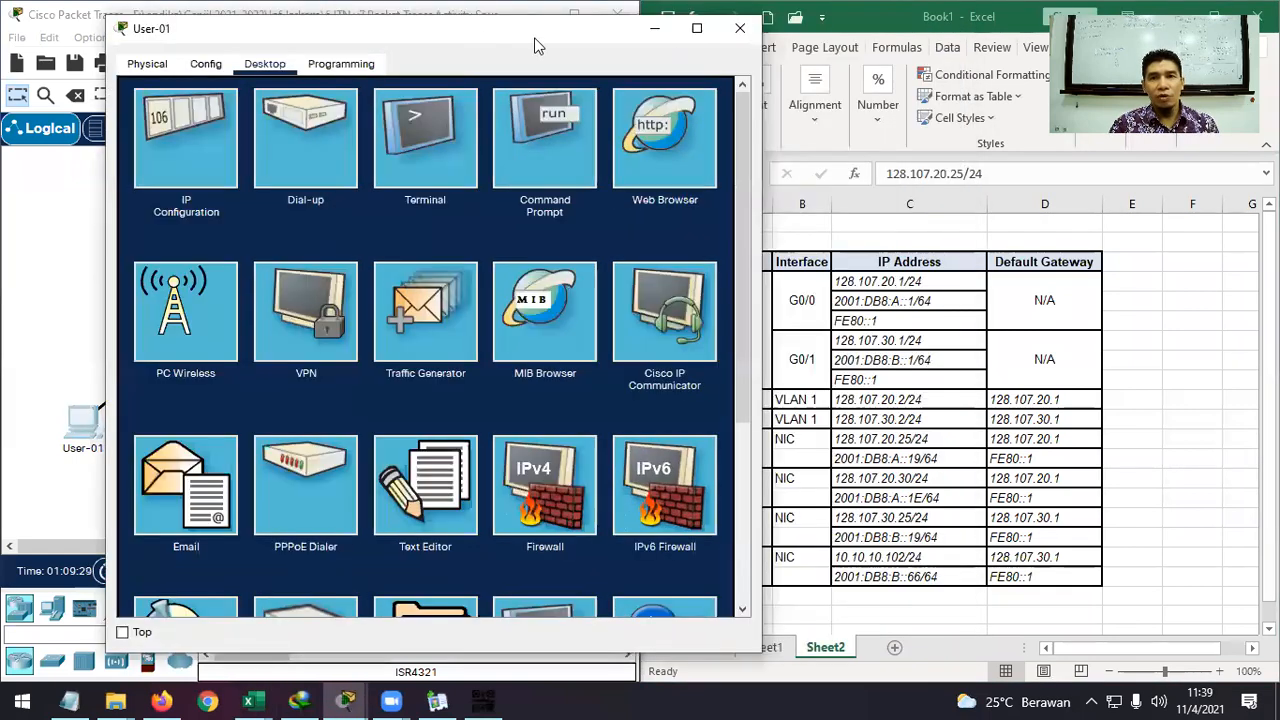
left_click(655, 28)
left_click(1040, 420)
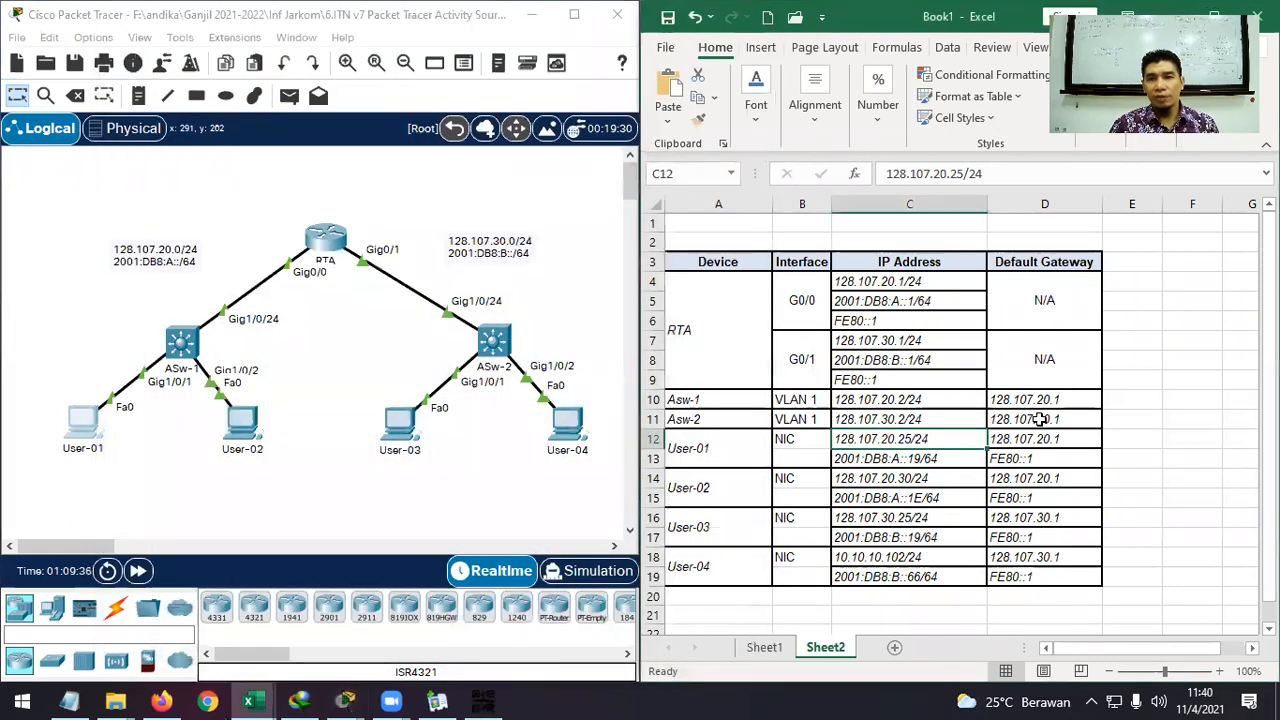
left_click(345, 700)
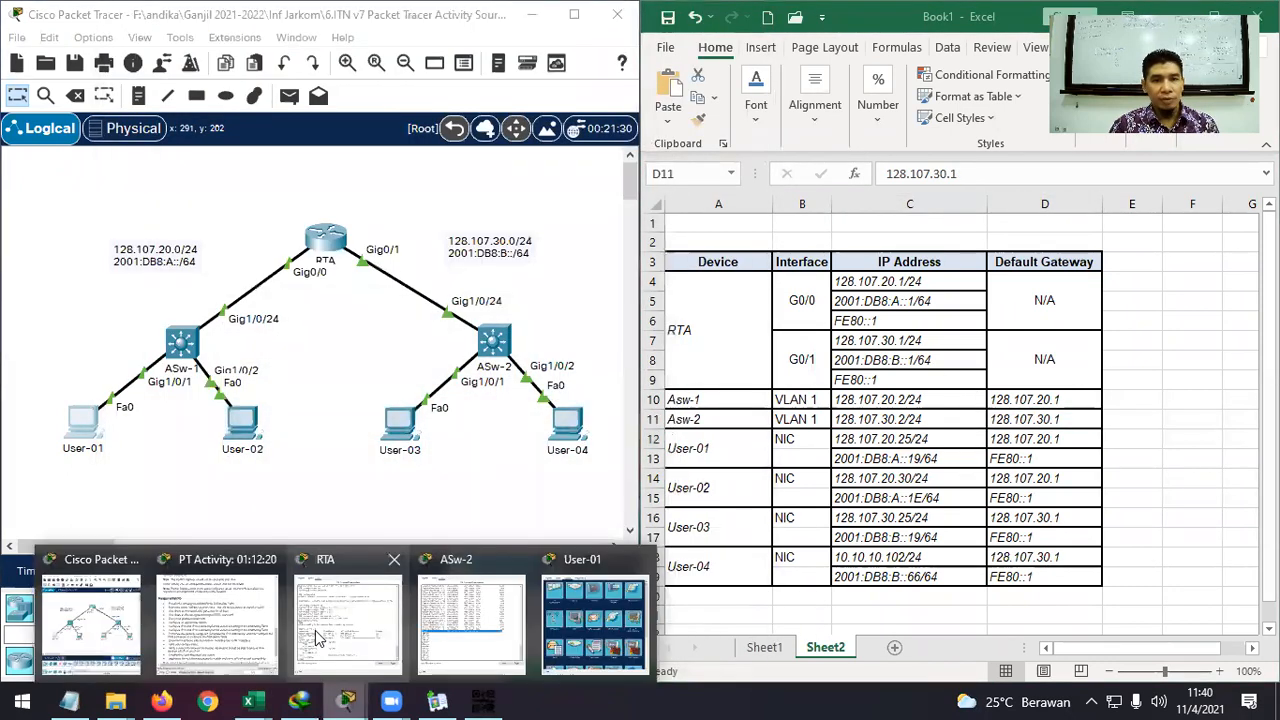
Bring back ASw-2's command line and enter global configuration mode with conf t.
left_click(488, 637)
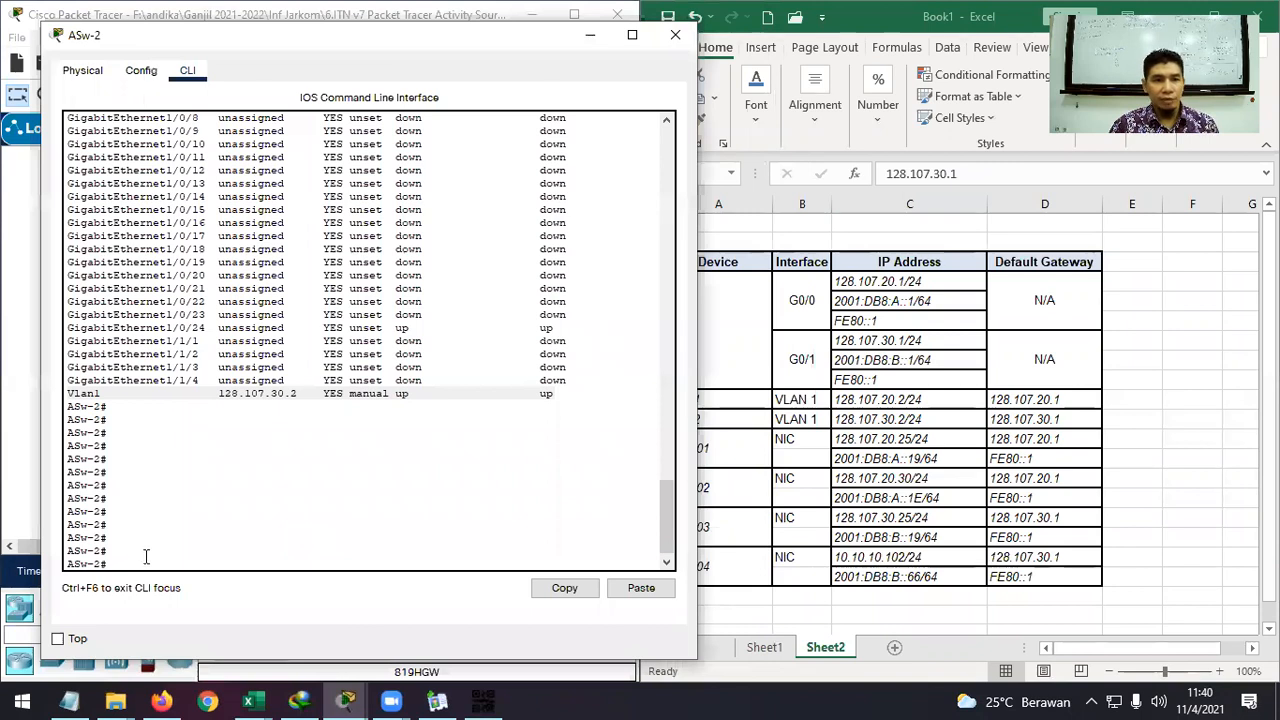
type("conf")
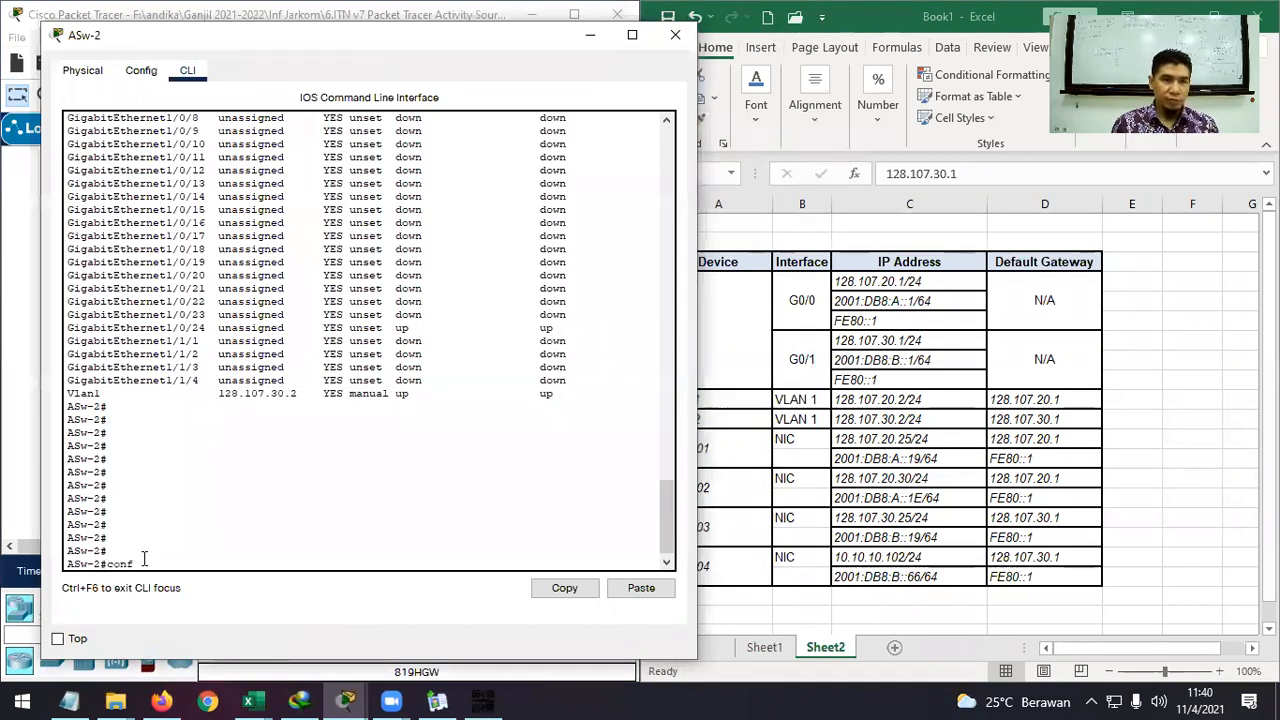
type(" t")
key("Return")
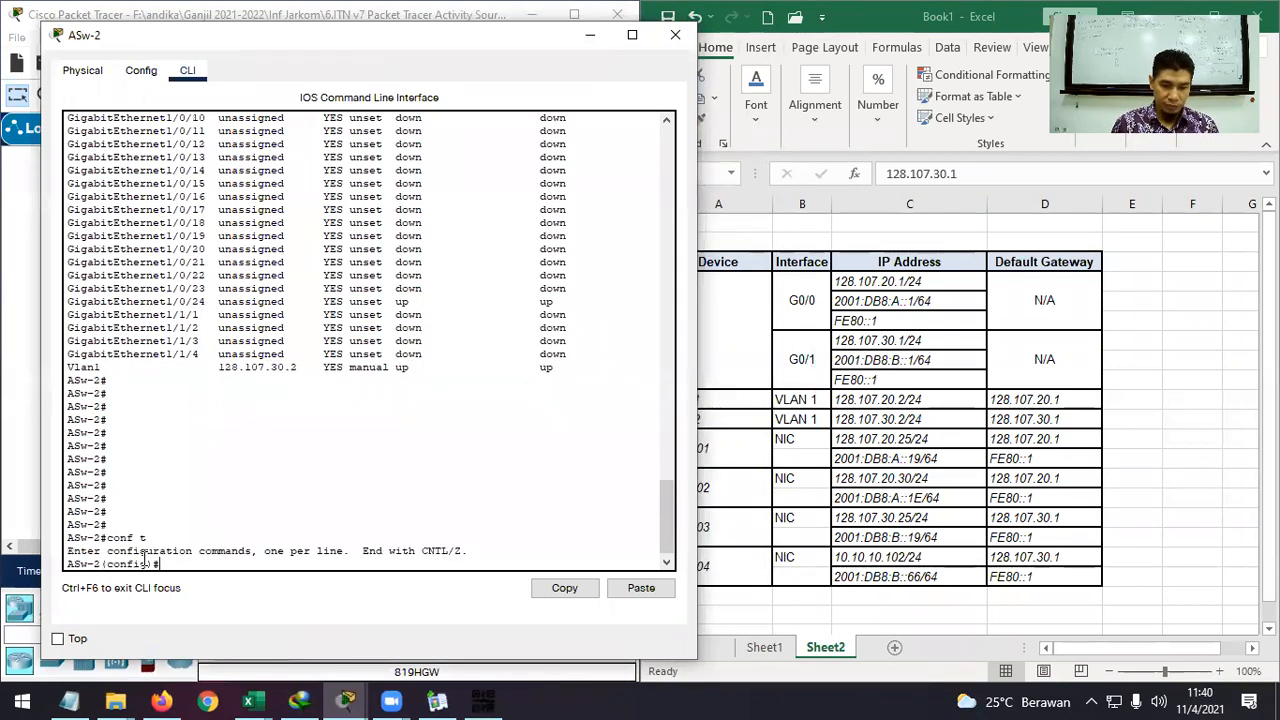
Test Tab completion for the partial 'ip de' and 'ip ad' commands, then clear them.
type("ip de")
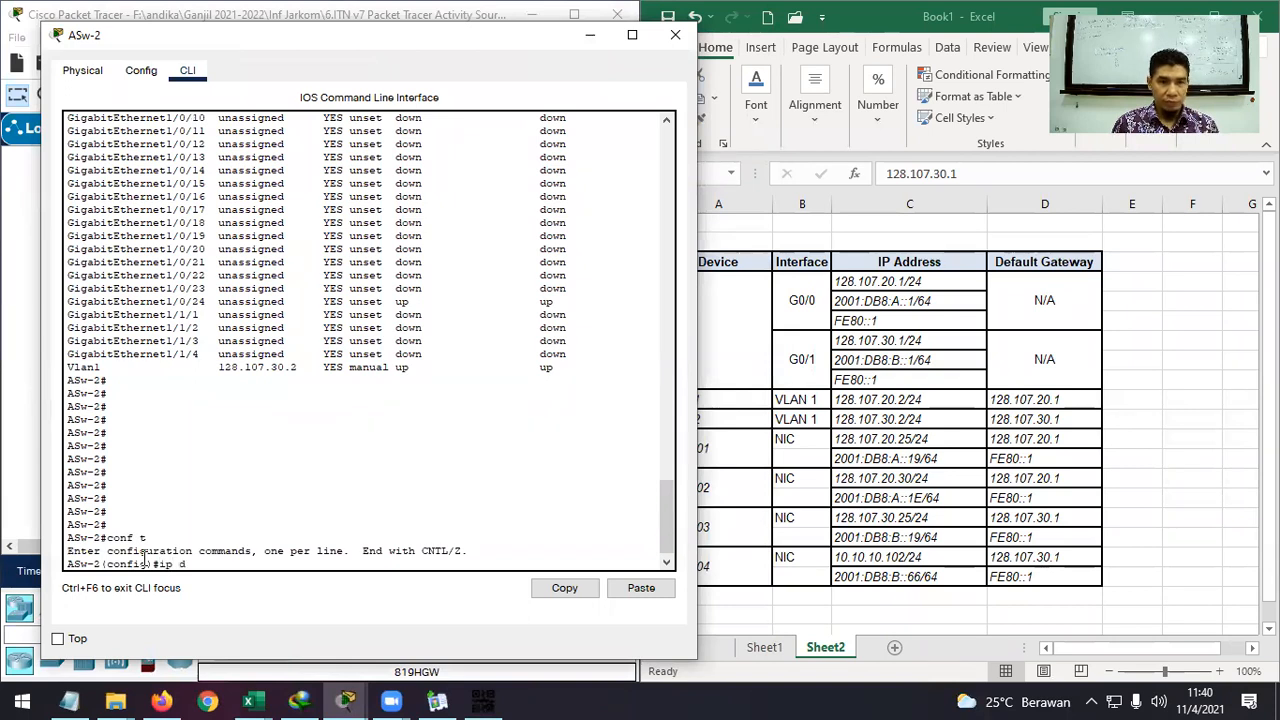
key("Tab")
key("BackSpace")
key("BackSpace")
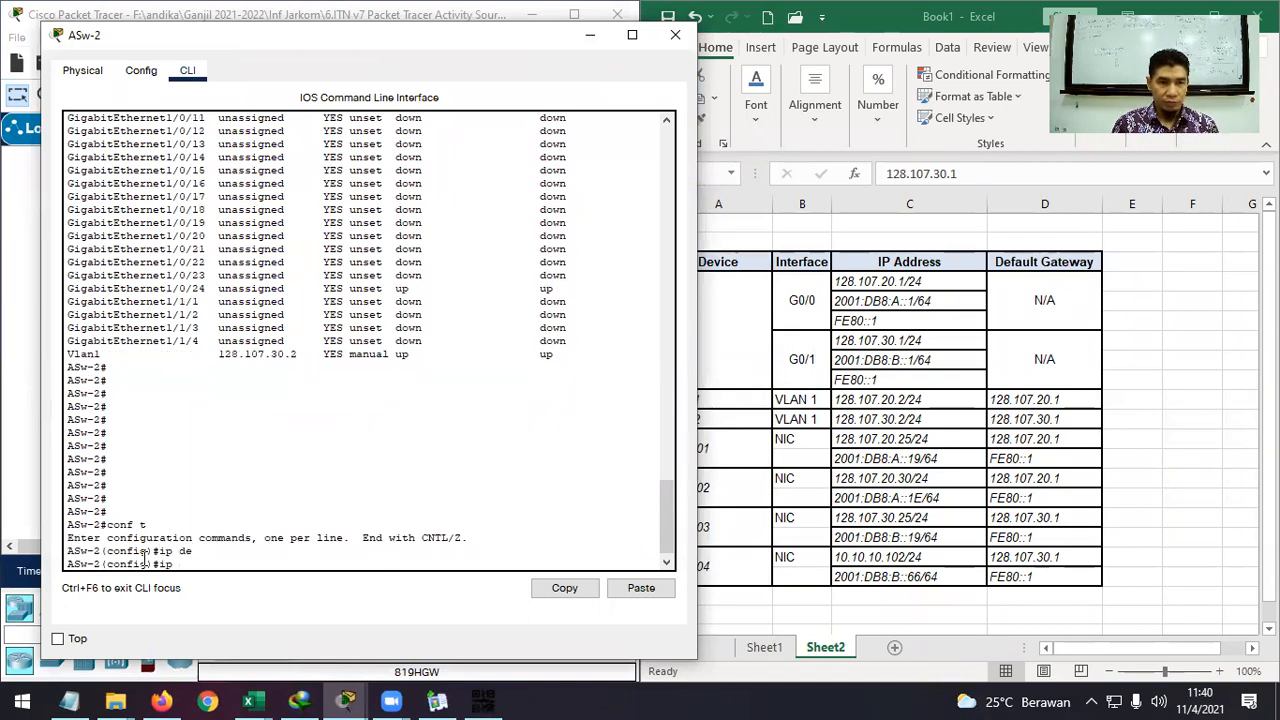
type("ad")
key("Tab")
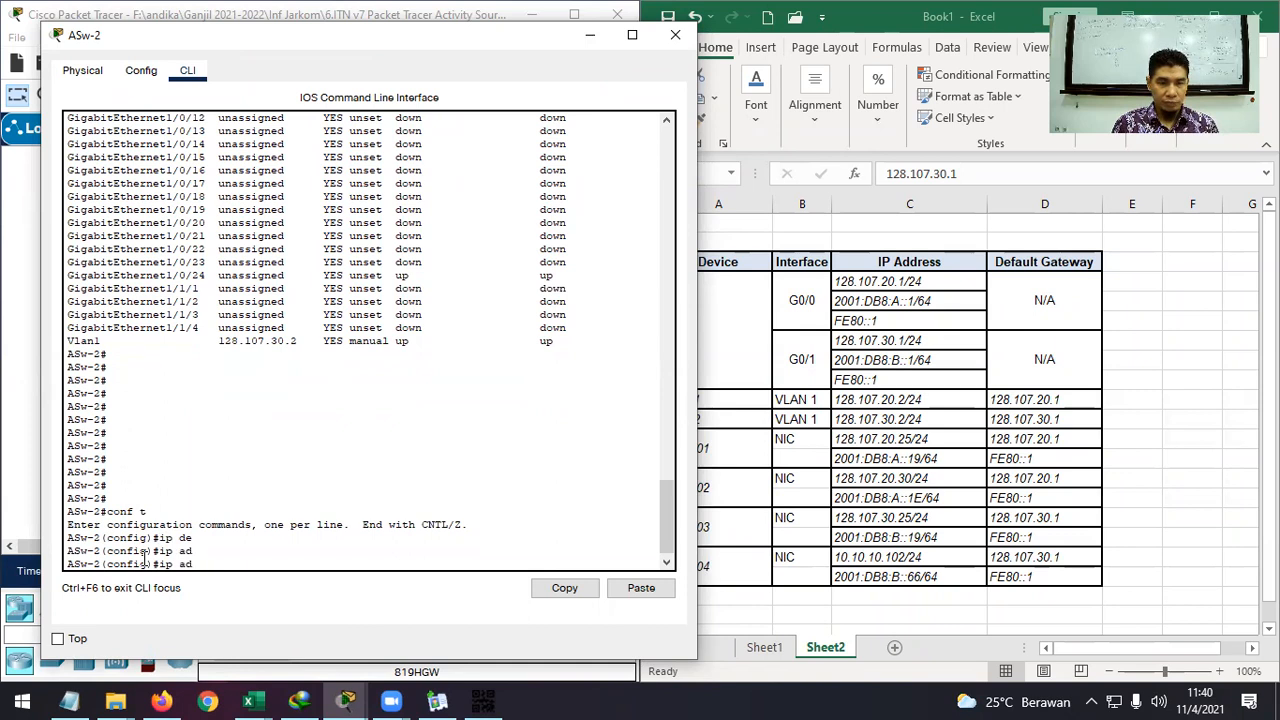
key("BackSpace")
key("BackSpace")
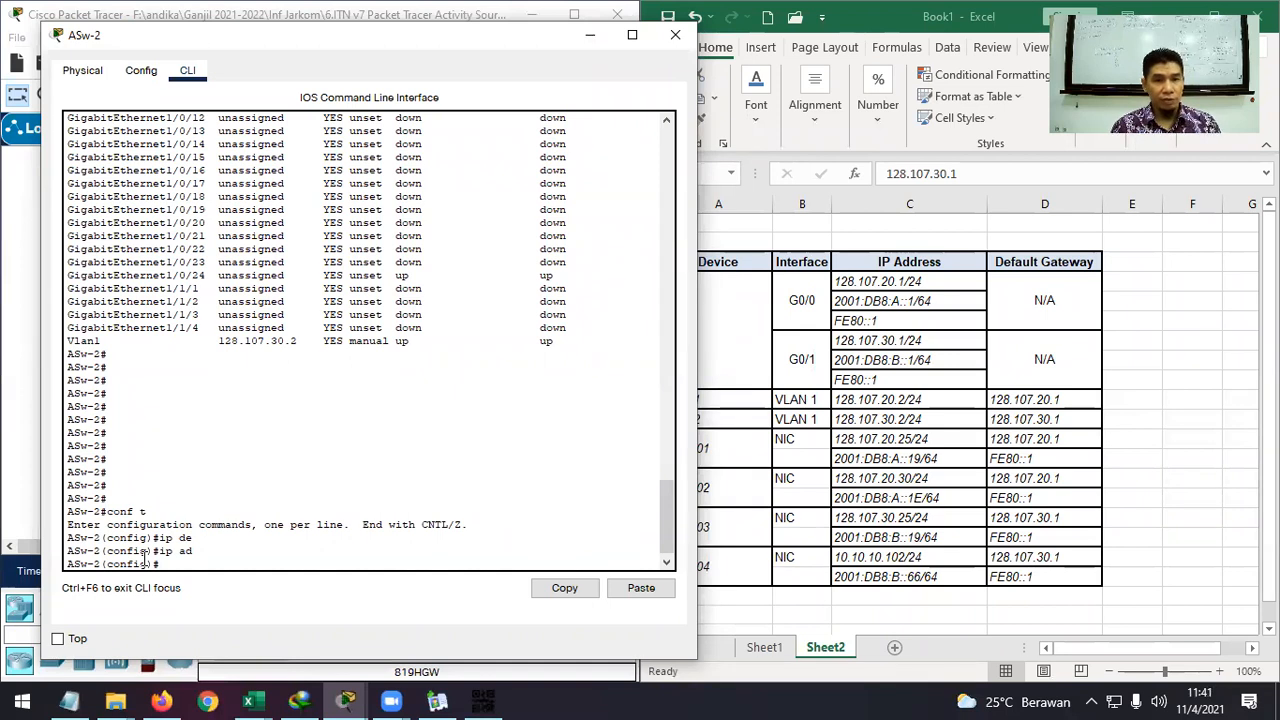
Enter 'ip default-gateway 128.107.30.1' on ASw-2 and close its console.
type("ip de")
key("Tab")
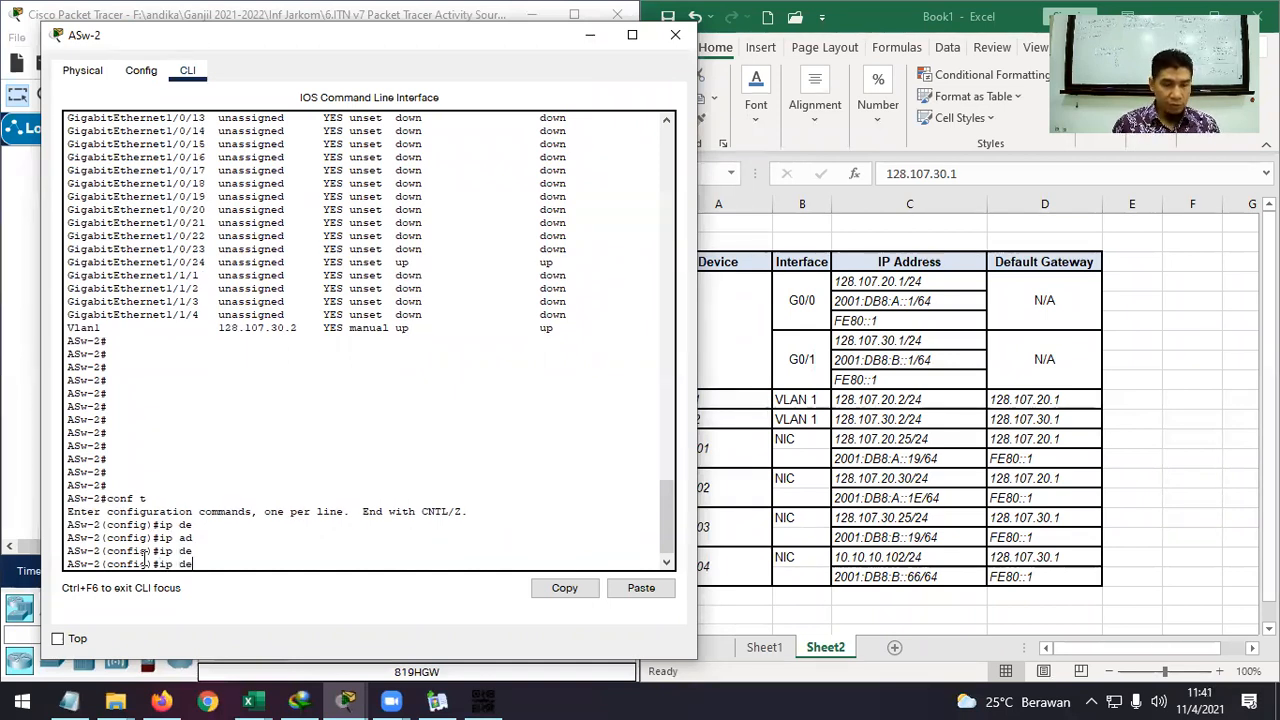
type("f")
key("Tab")
type("a")
key("Tab")
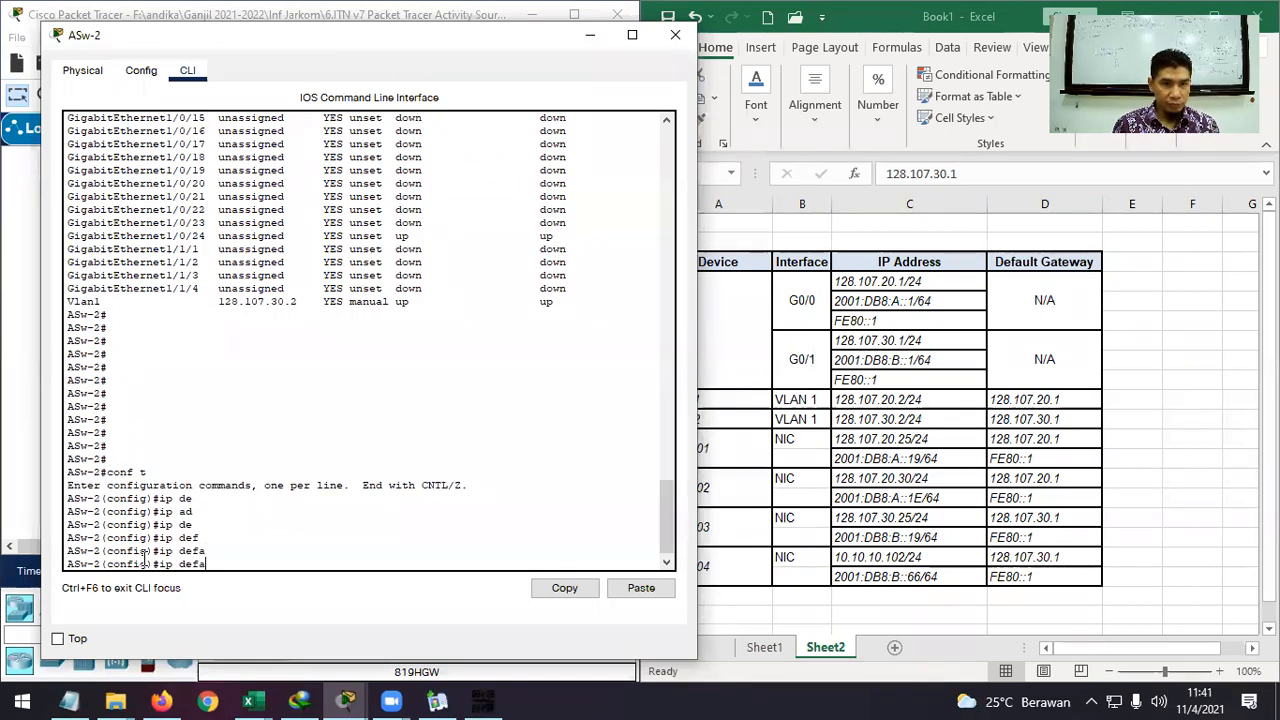
type("u")
key("Tab")
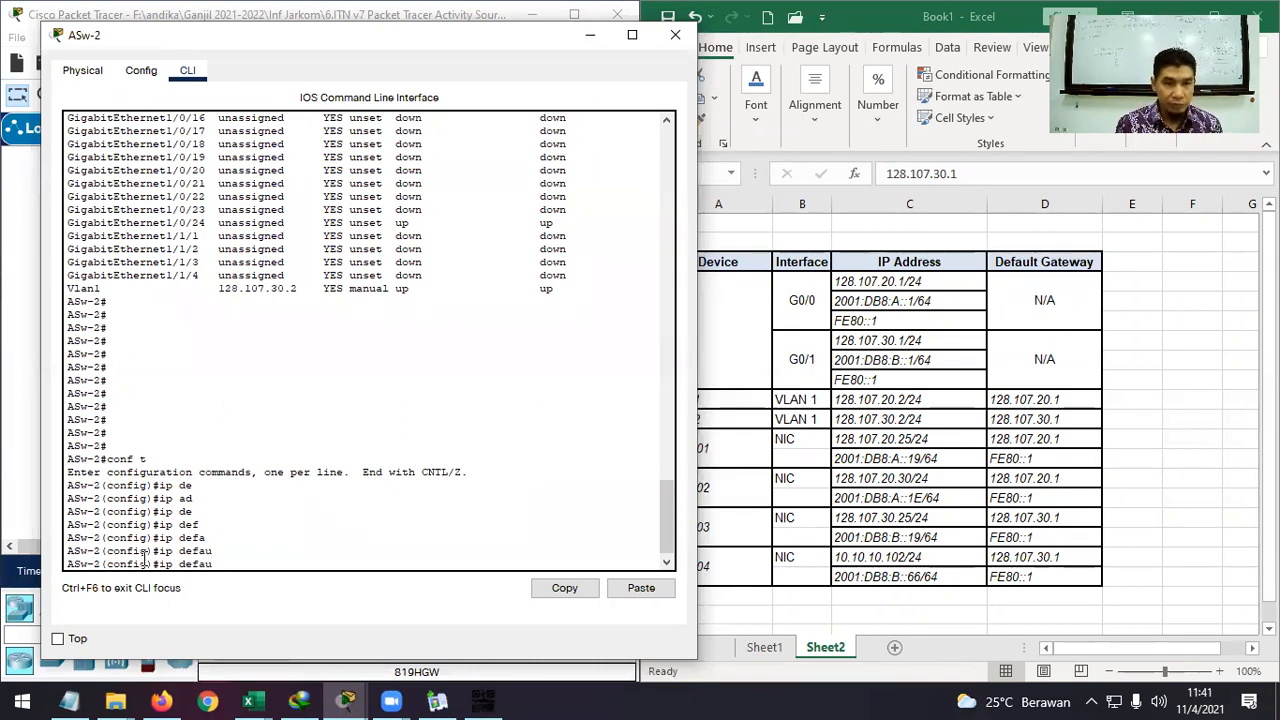
type("lt")
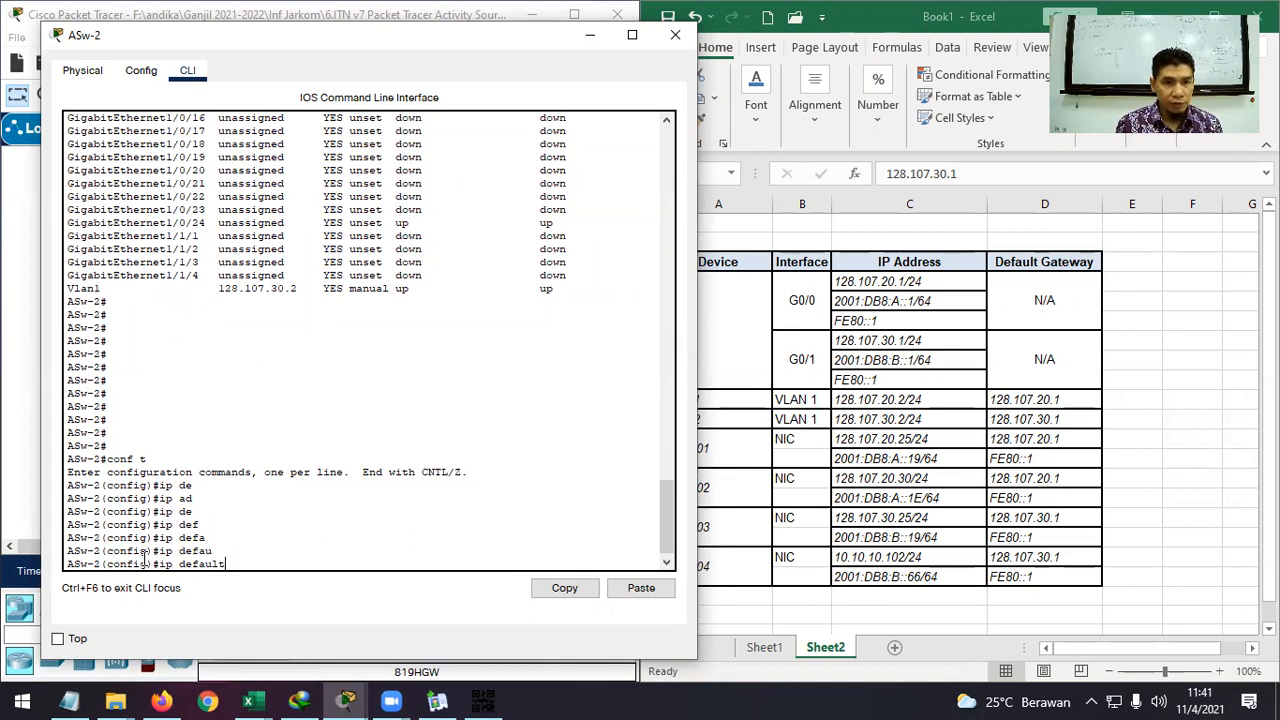
type("-")
key("Tab")
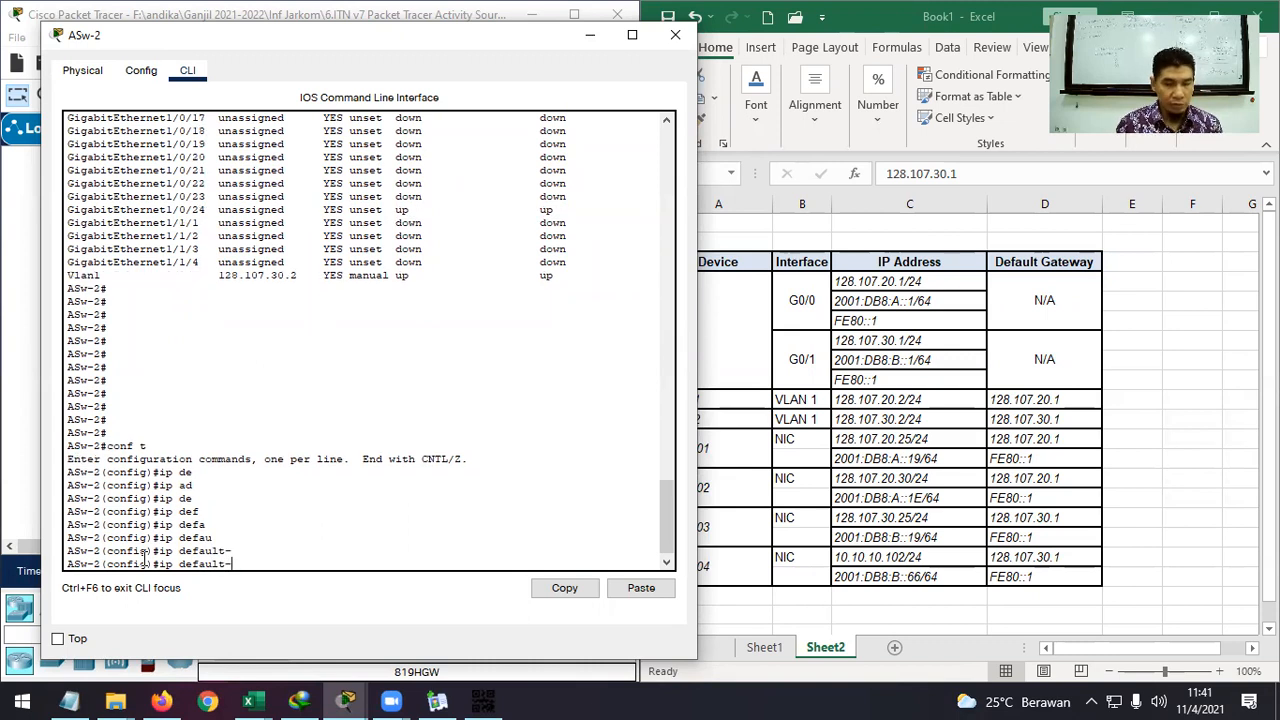
type("g")
key("Tab")
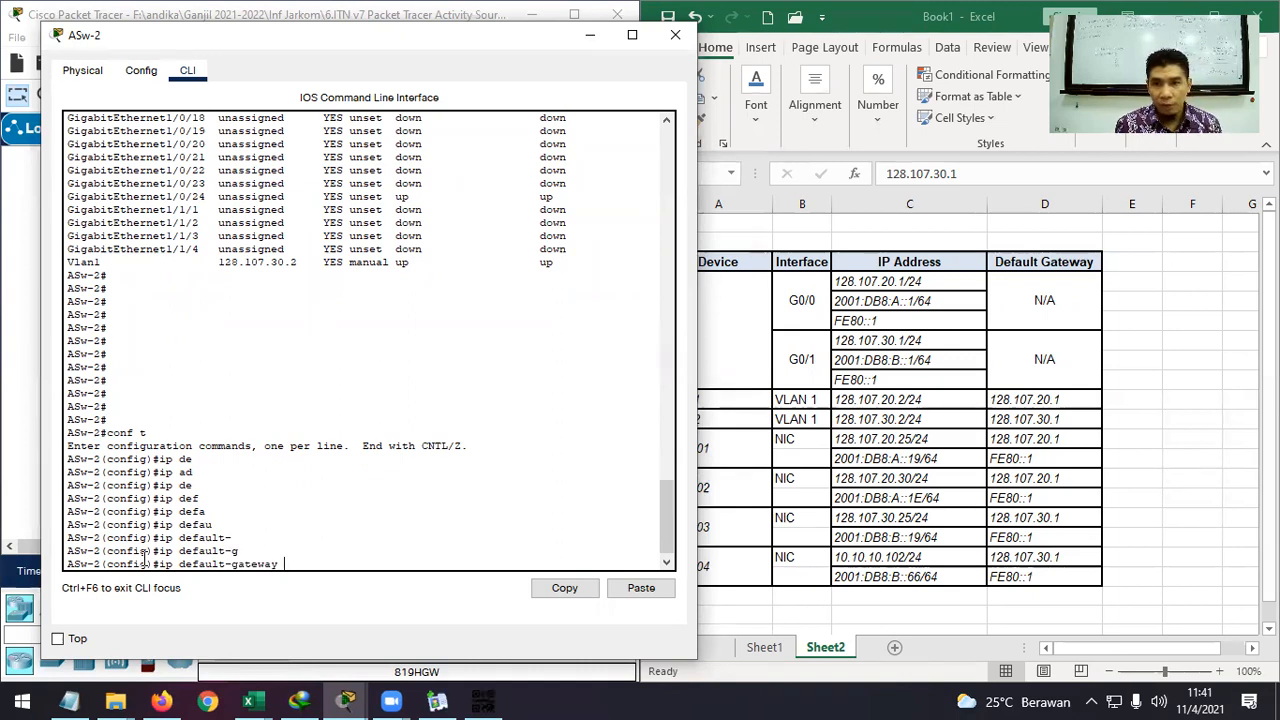
type("128.107")
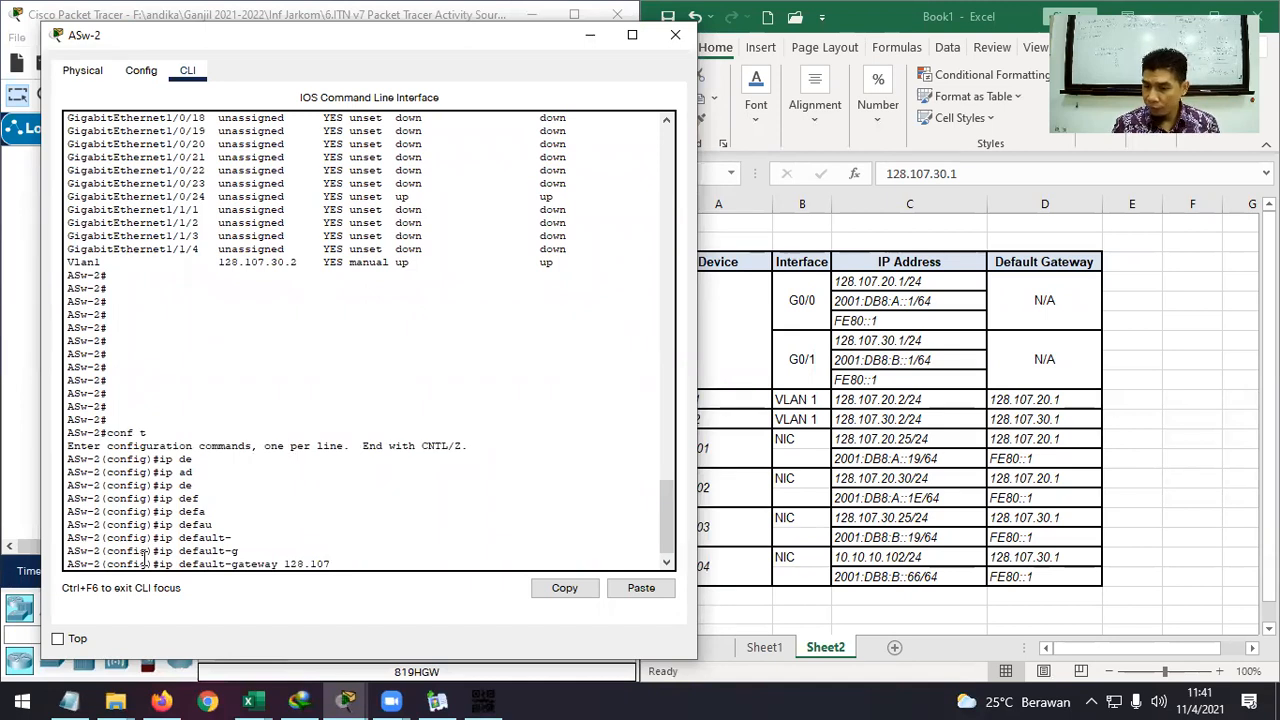
type(".30.")
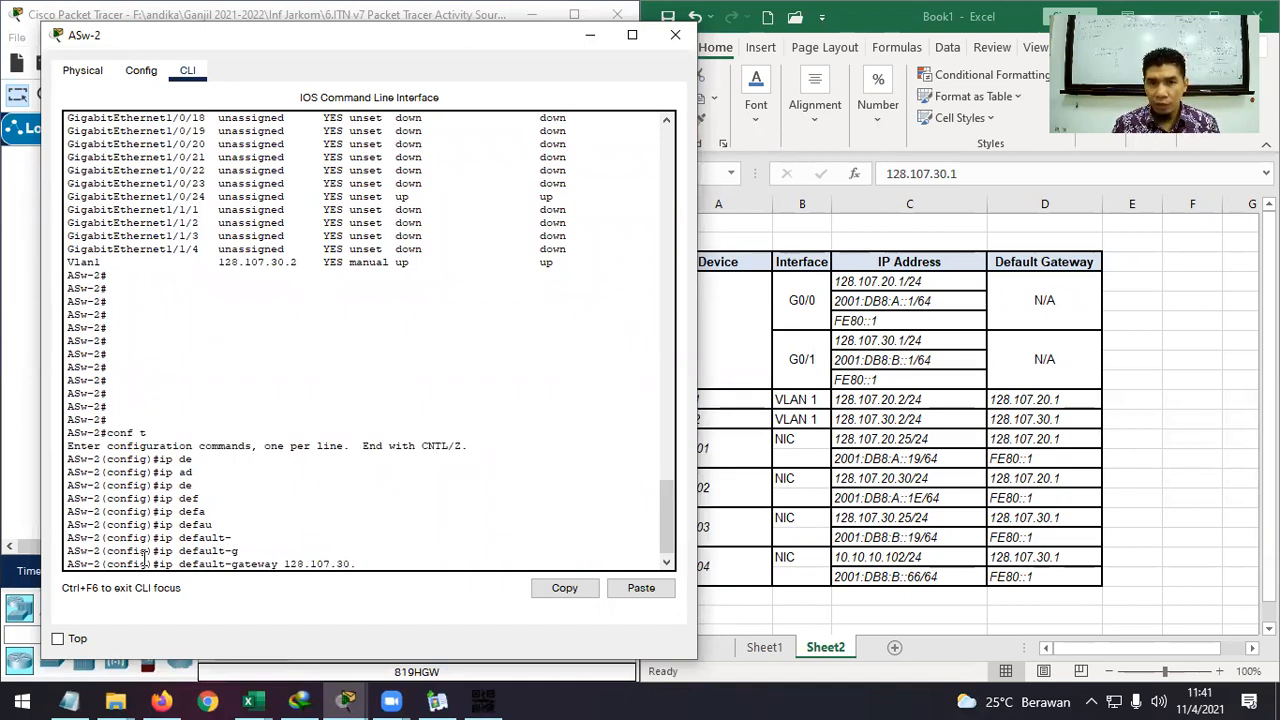
type("1")
key("Return")
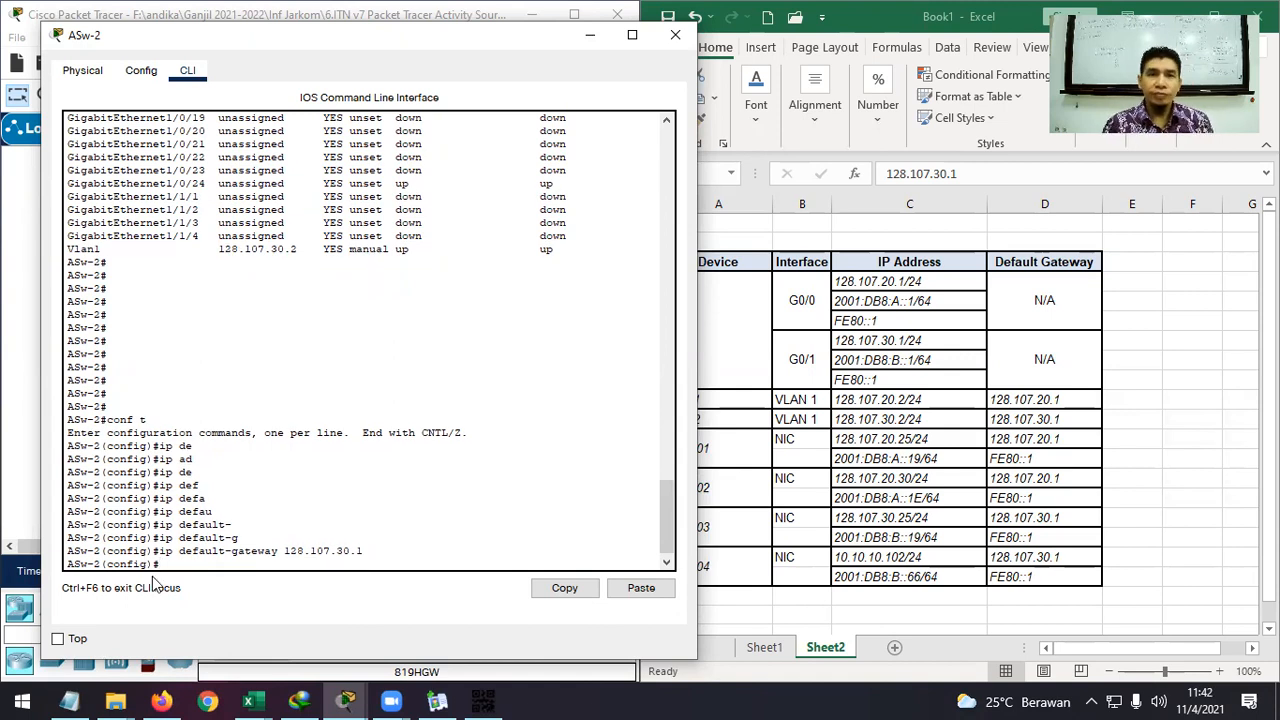
left_click(589, 35)
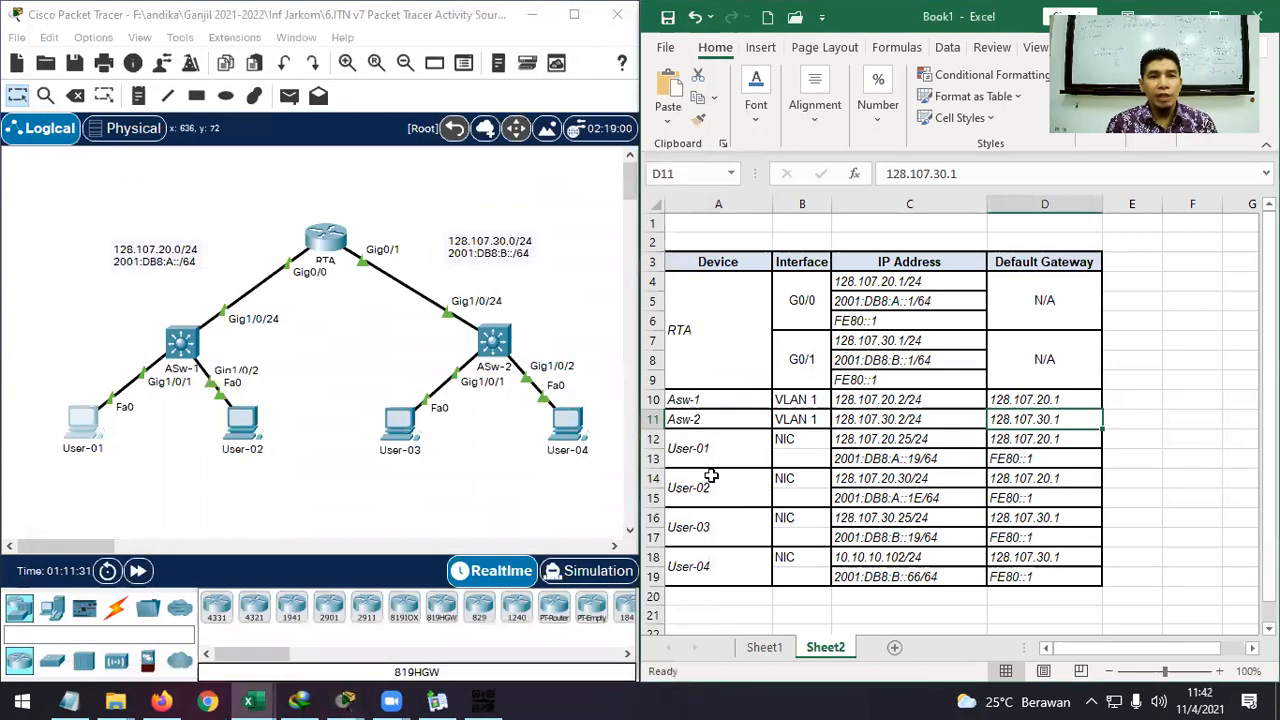
Set User-01's IPv4 default gateway to 128.107.20.1, copied from cell D12.
left_click(88, 430)
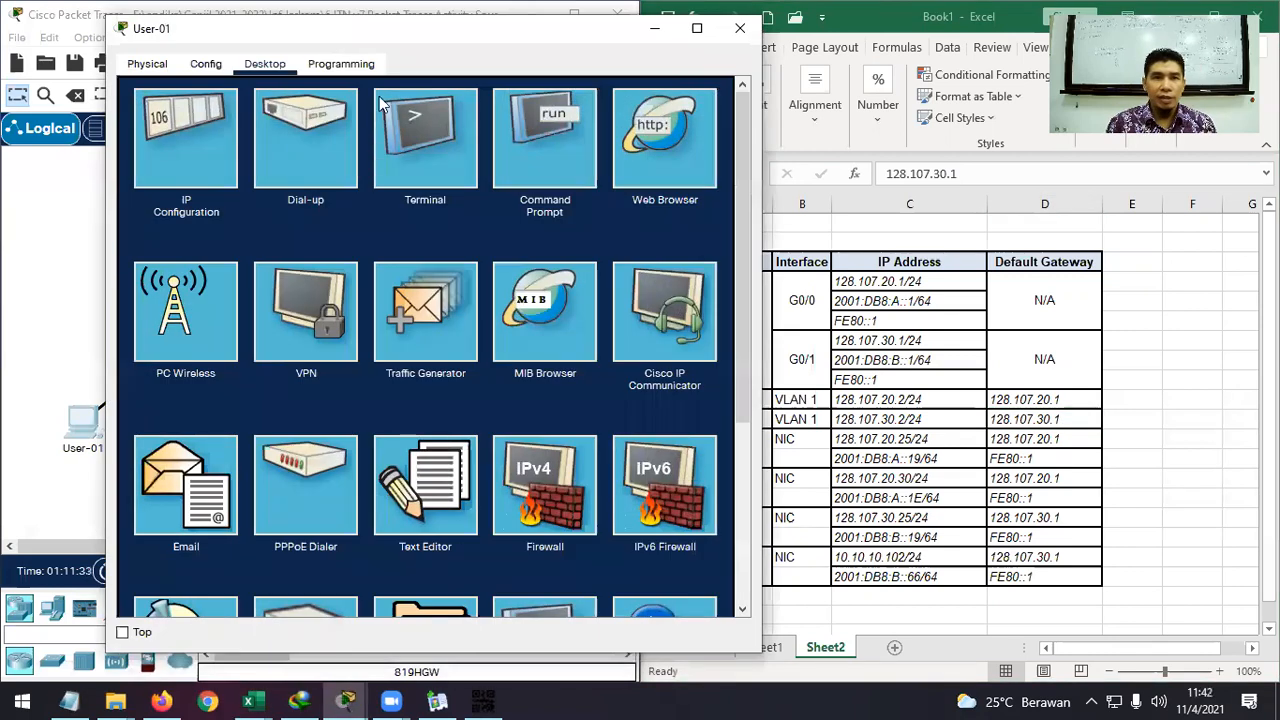
left_click_drag(403, 30, 317, 25)
left_click(99, 120)
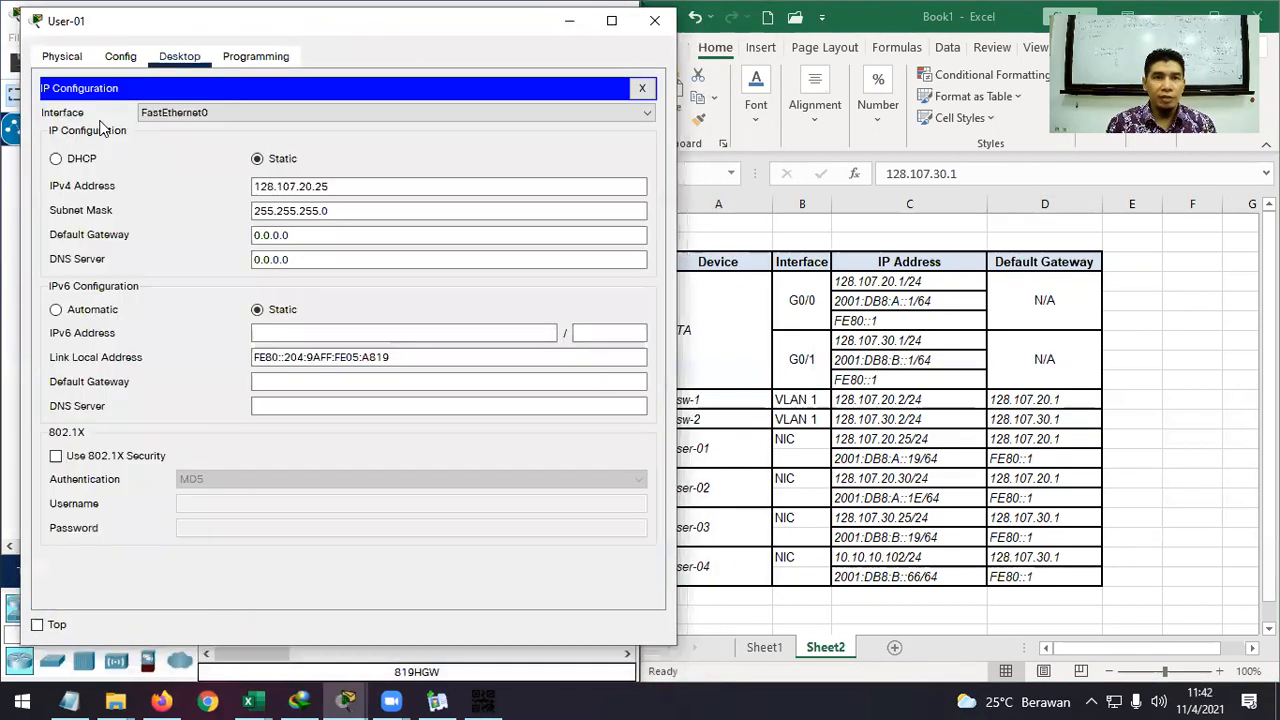
left_click(383, 232)
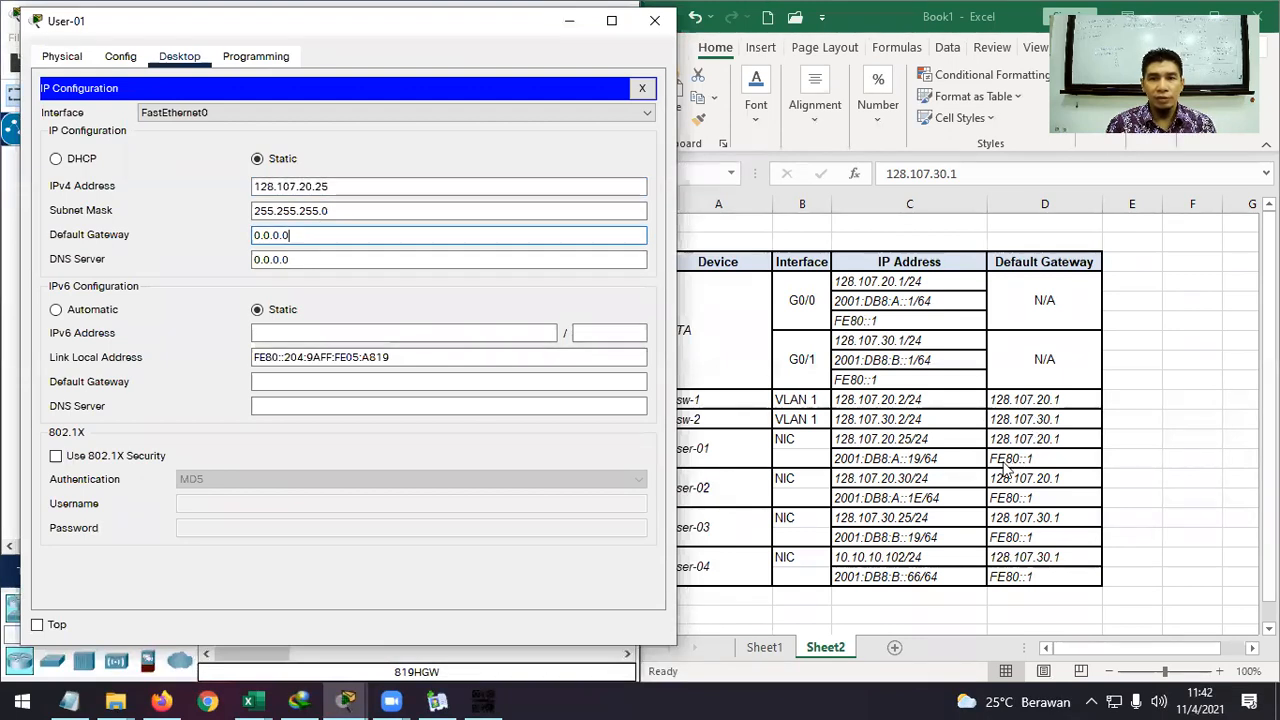
left_click(1032, 424)
left_click(1032, 438)
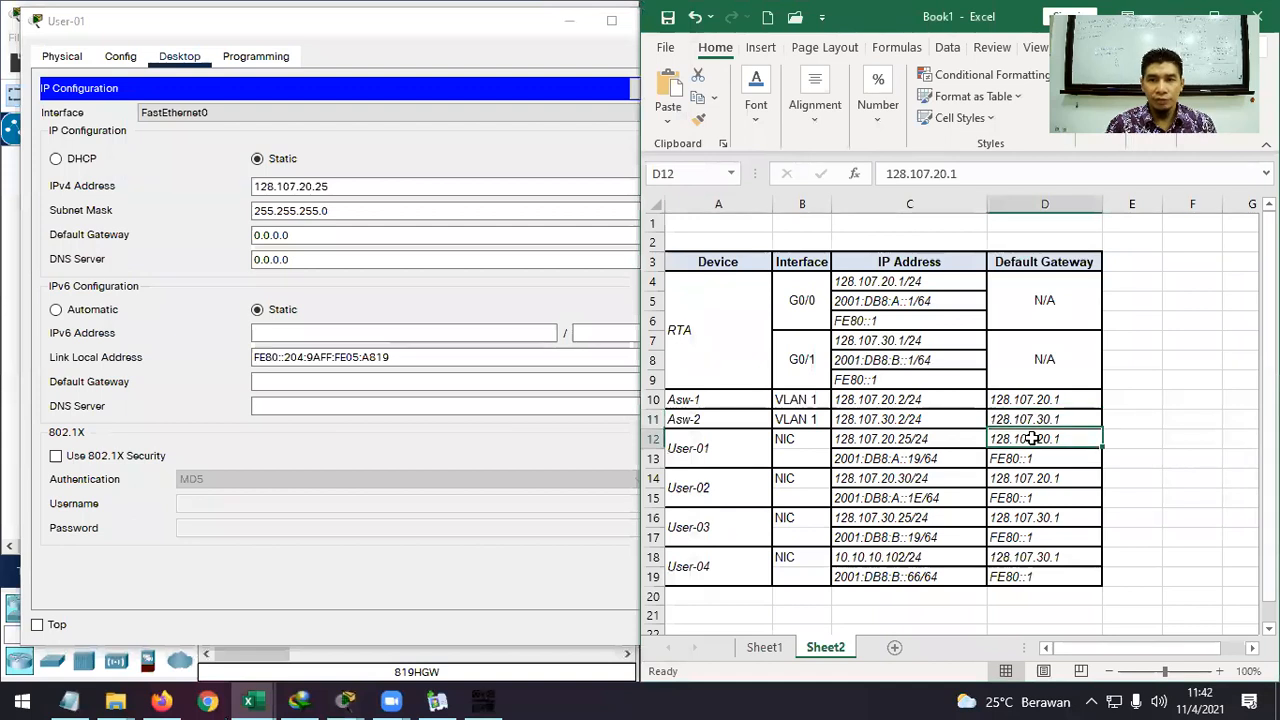
key("ctrl+c")
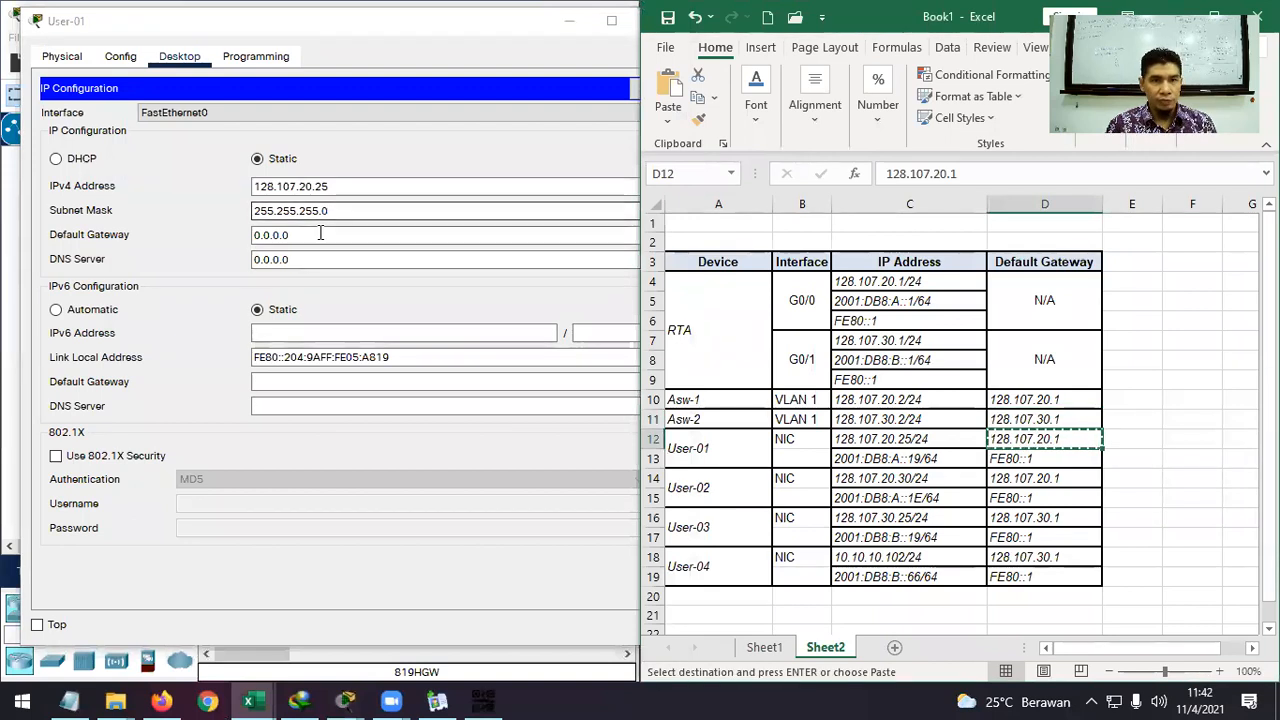
left_click(205, 240)
key("ctrl+v")
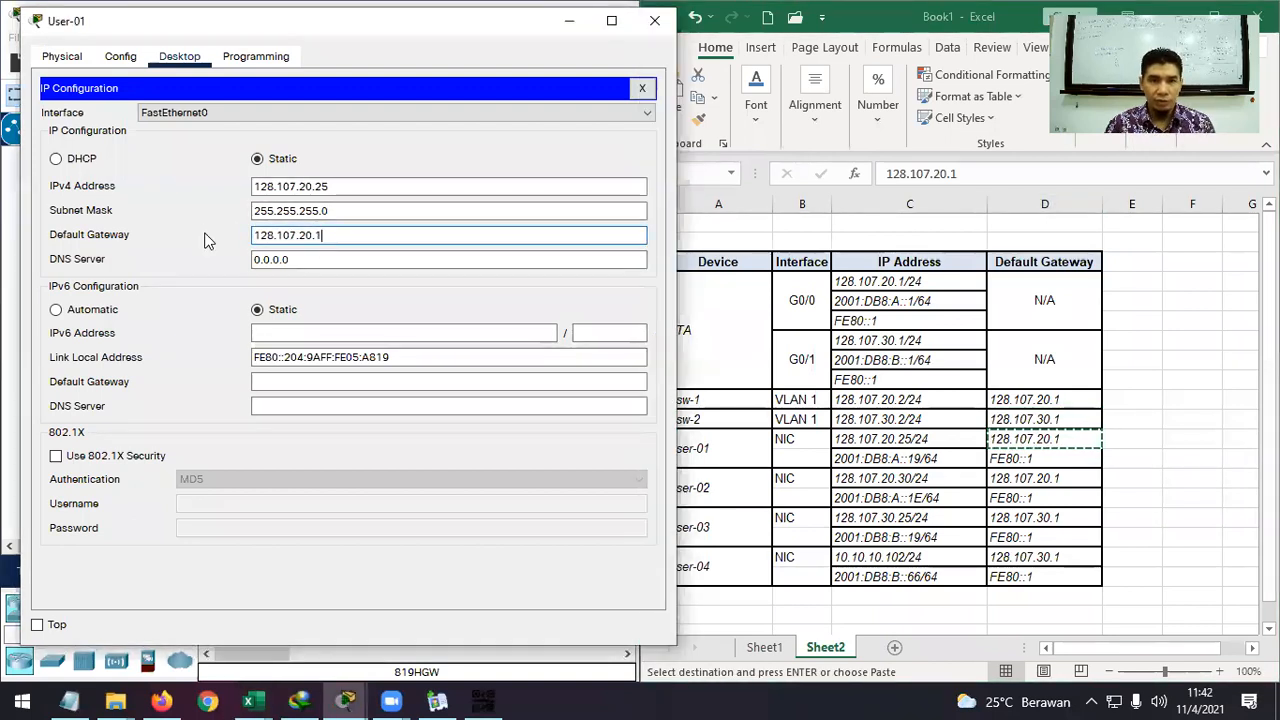
Give User-01 IPv6 address 2001:DB8:A::19 with prefix length 64.
left_click(354, 338)
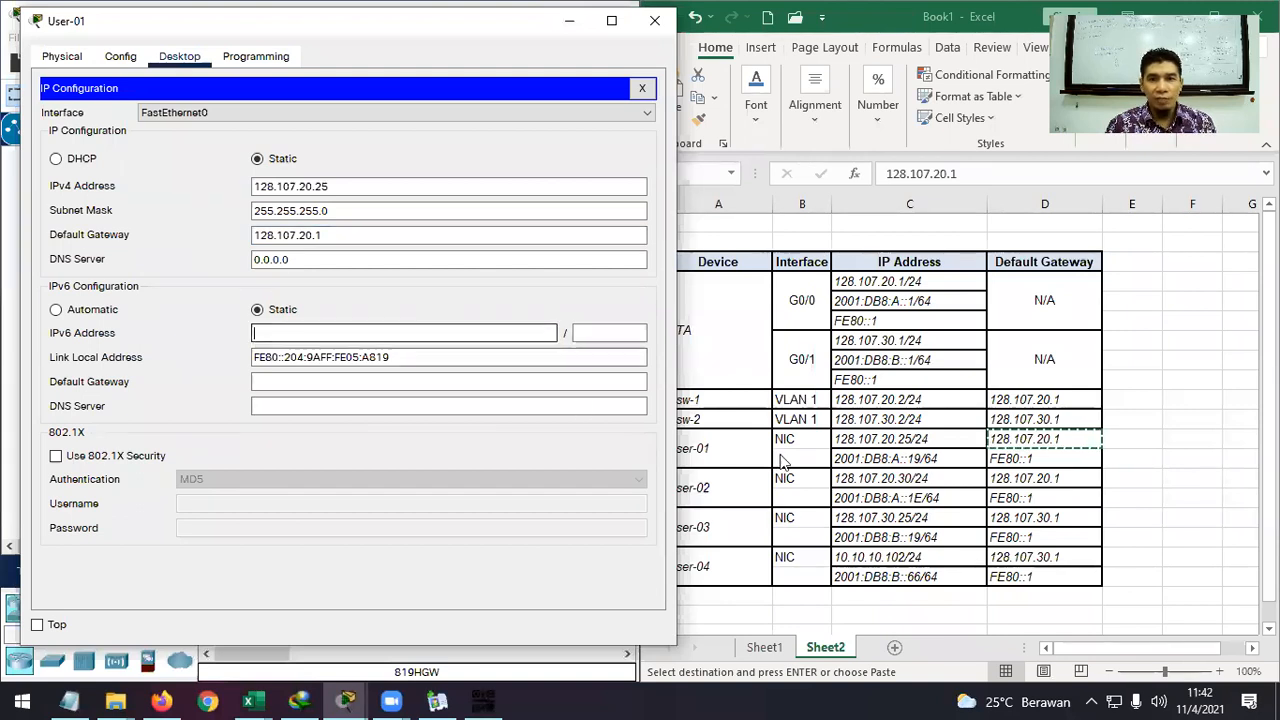
left_click(903, 455)
left_click(903, 455)
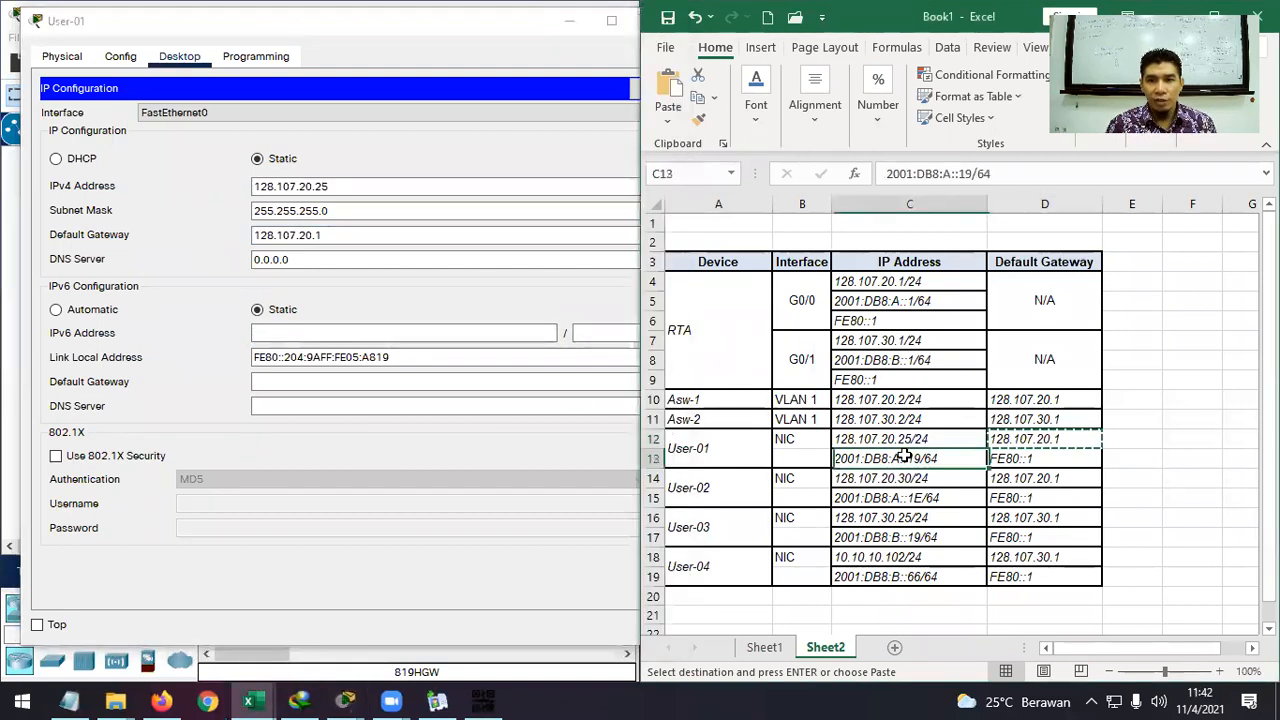
key("ctrl+c")
left_click(352, 330)
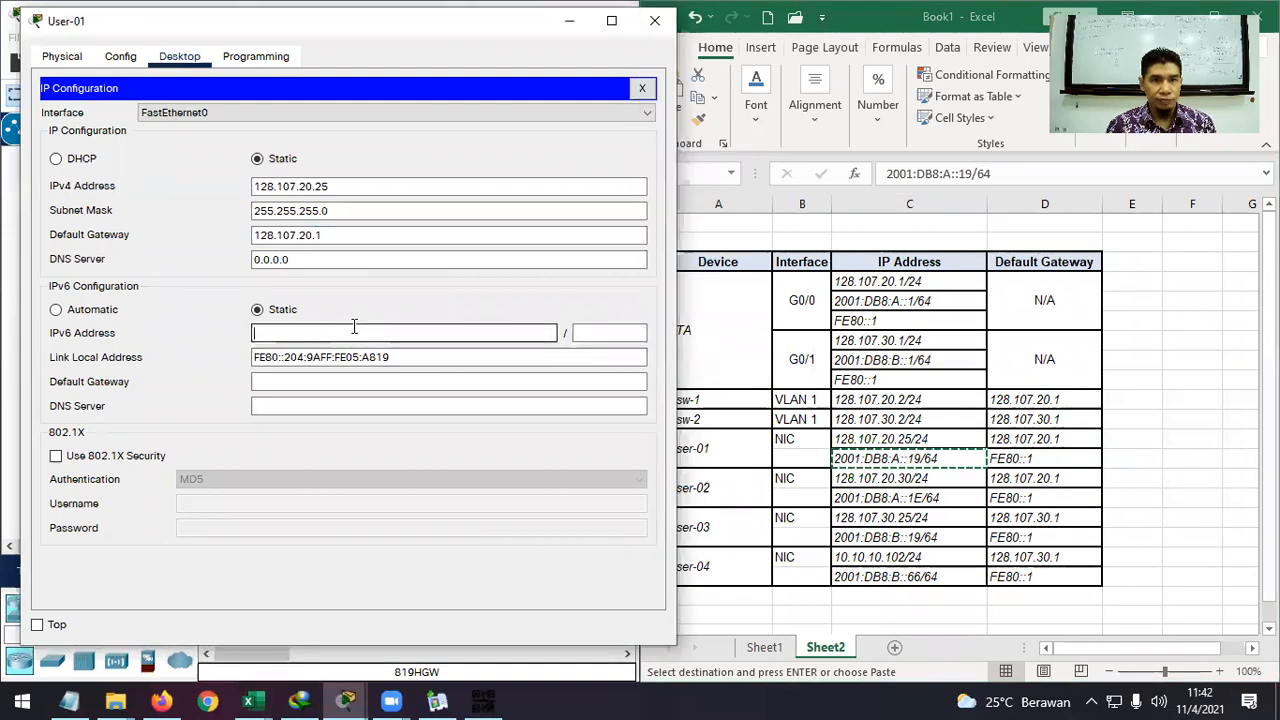
key("ctrl+v")
key("BackSpace")
key("BackSpace")
left_click(588, 334)
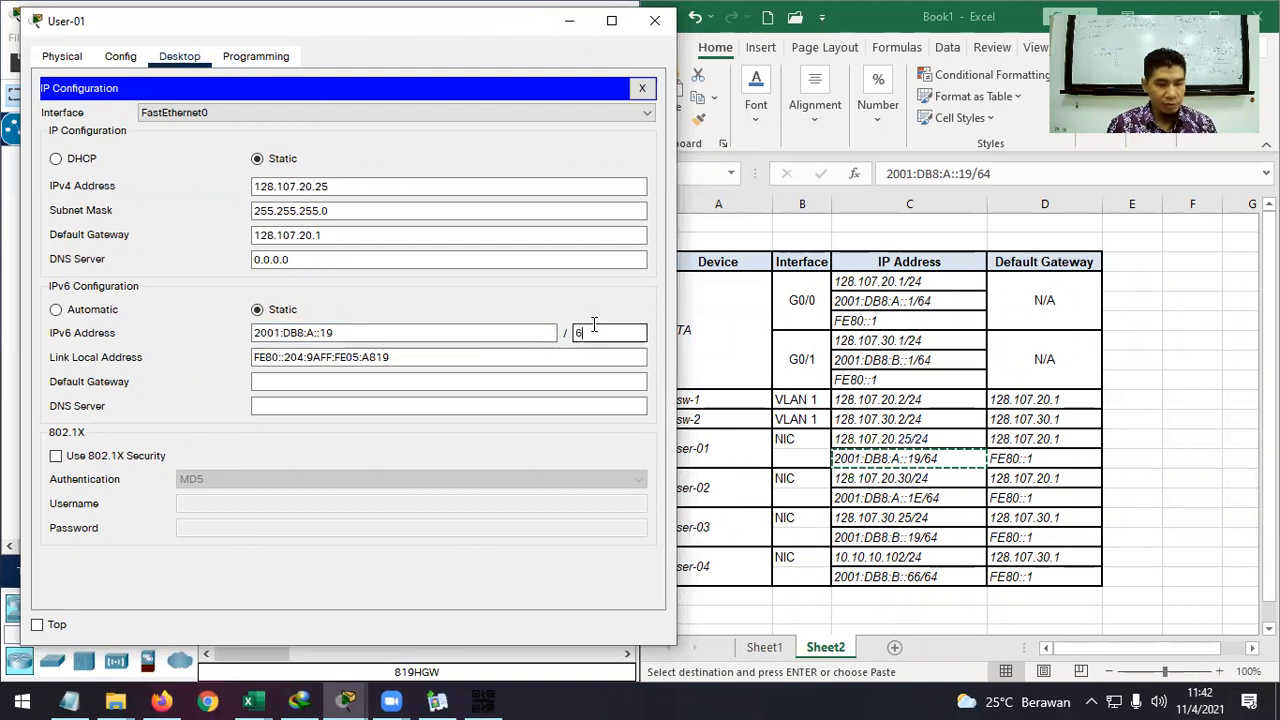
type("64")
Set User-01's IPv6 default gateway to FE80::1 and close its settings window.
left_click(449, 381)
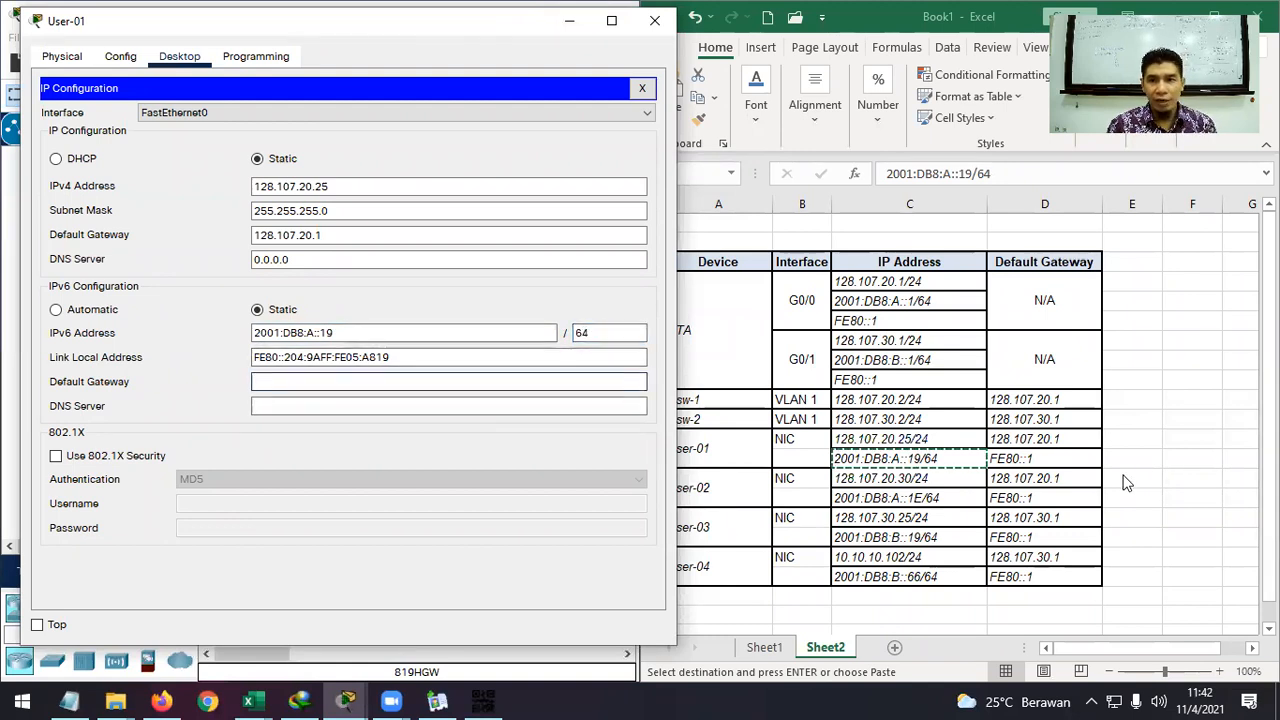
left_click(1030, 460)
key("ctrl+c")
left_click(366, 381)
key("ctrl+v")
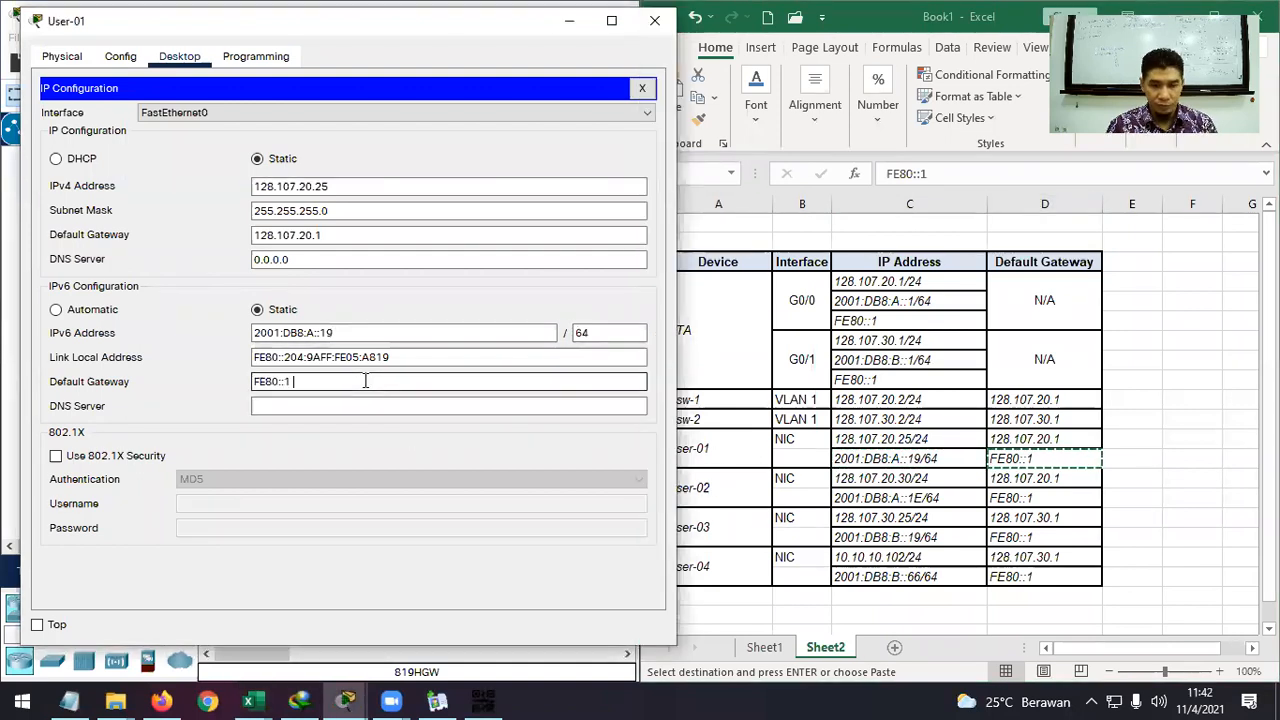
left_click(652, 21)
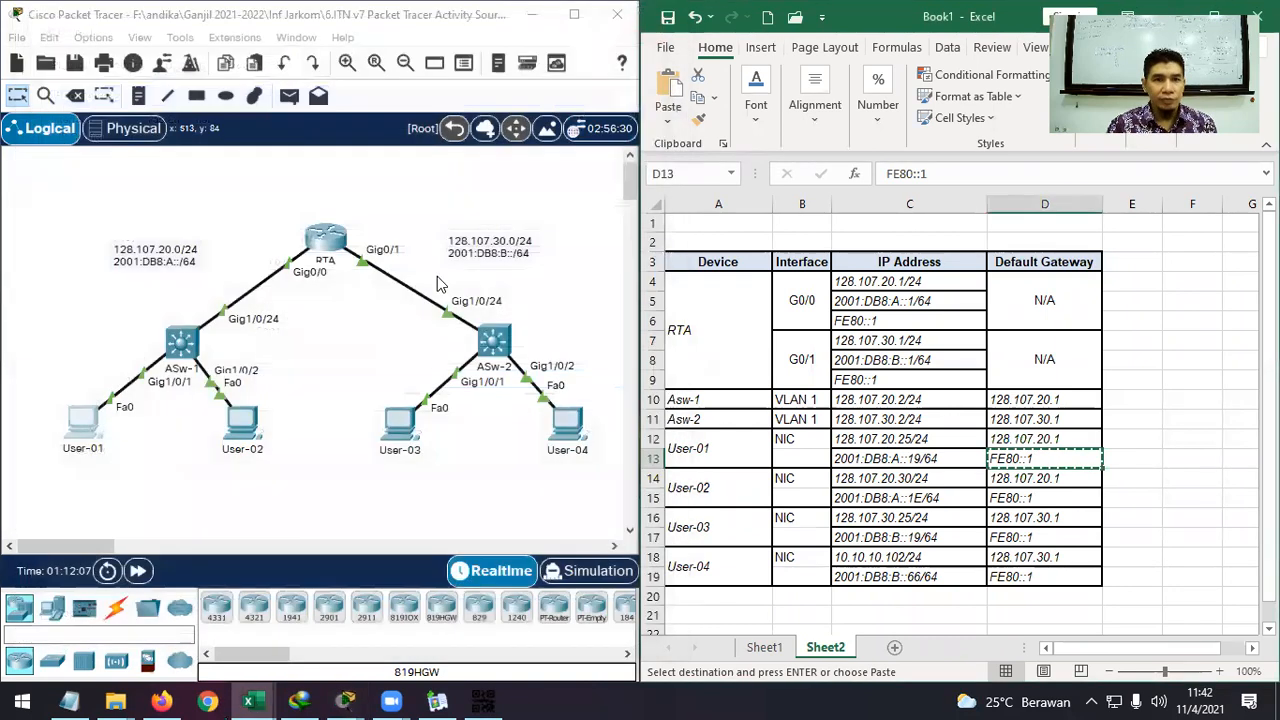
Replace User-02's 0.0.0.0 IPv4 gateway with 128.107.20.1 from cell D14.
left_click(242, 425)
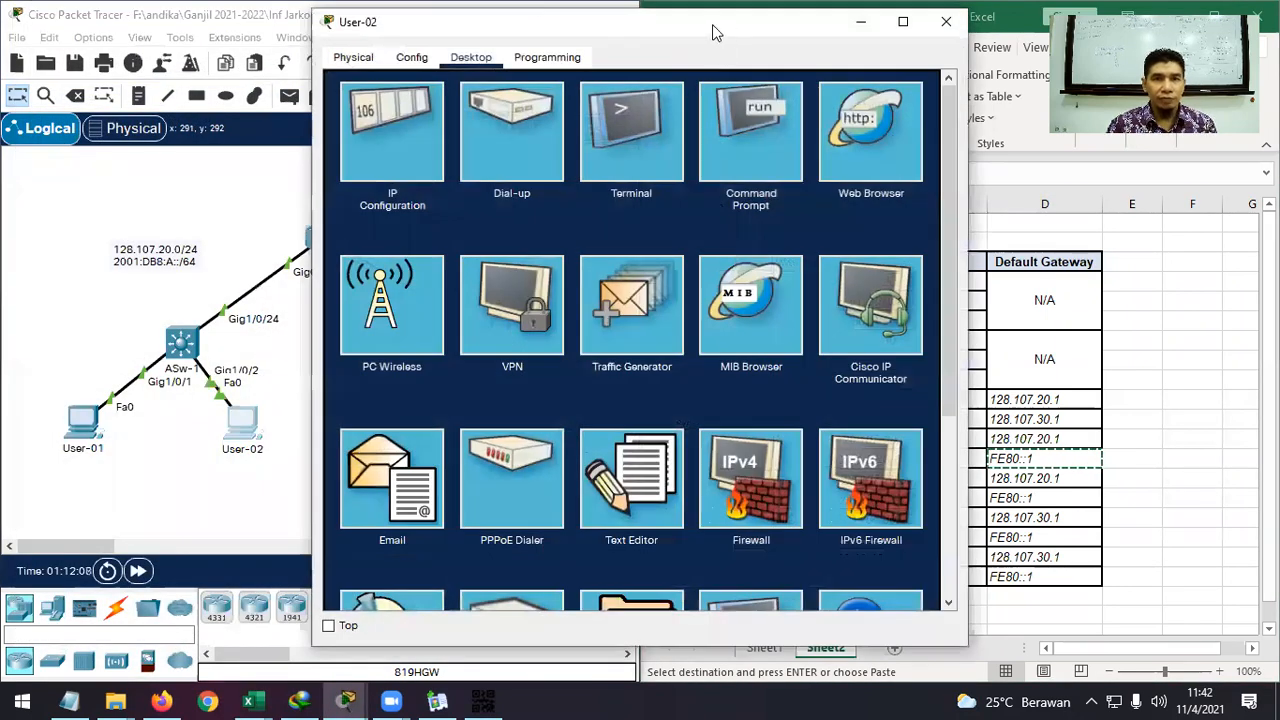
left_click_drag(713, 33, 401, 26)
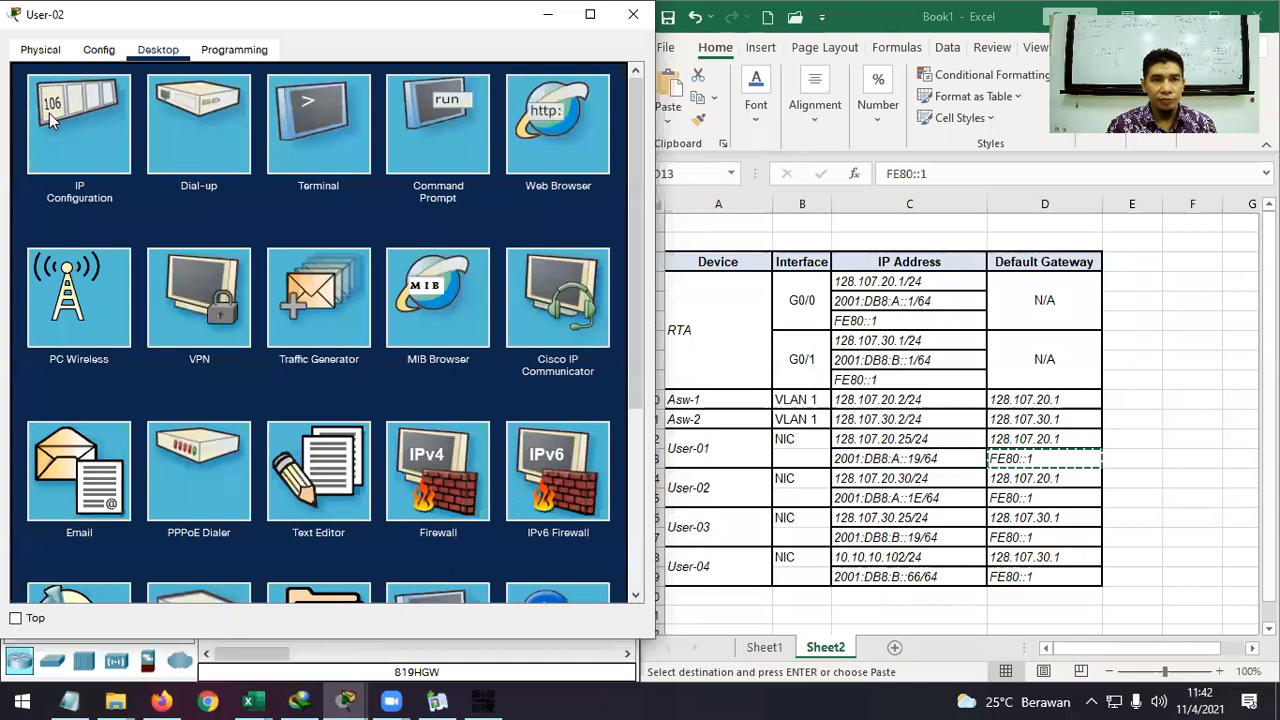
left_click(49, 113)
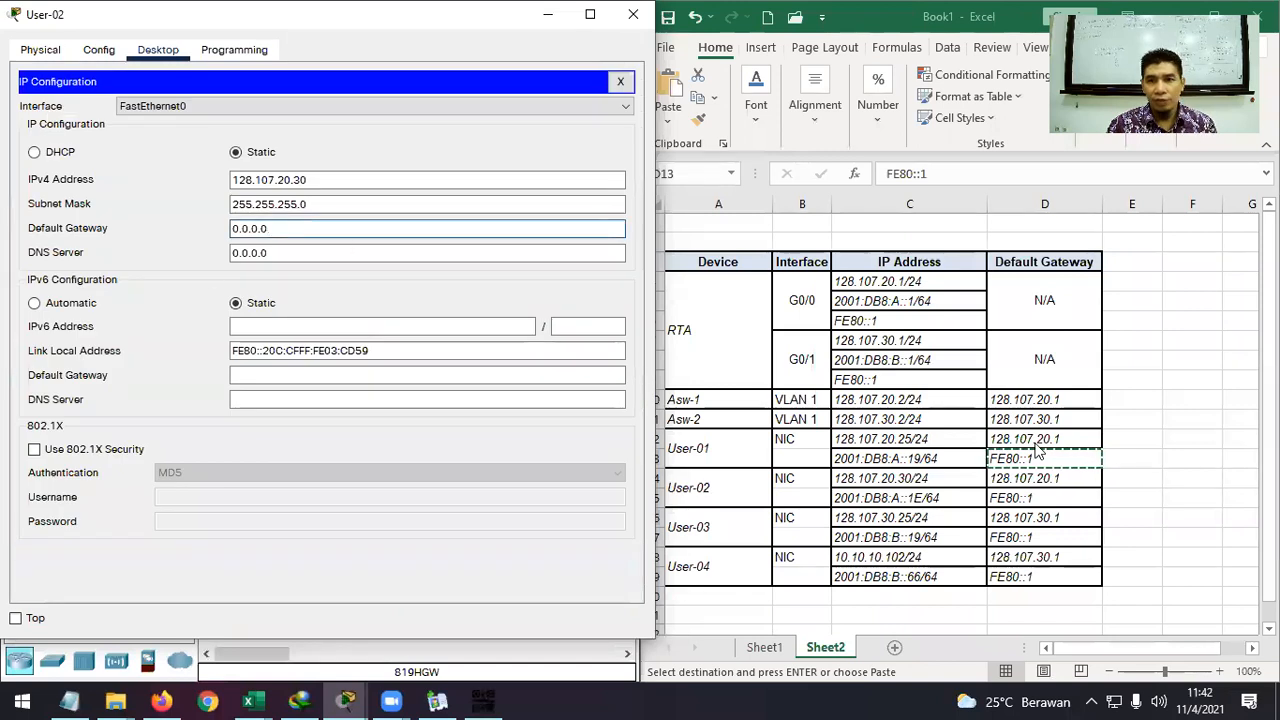
left_click(1016, 478)
left_click(1016, 478)
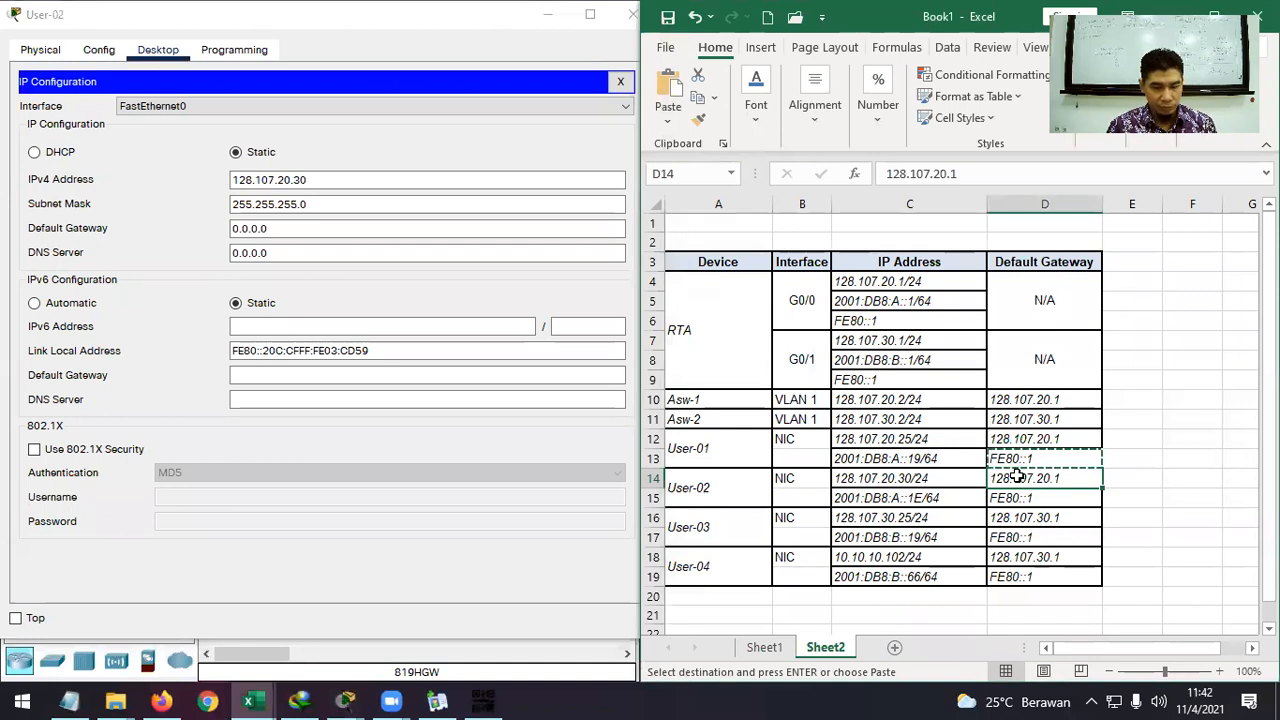
left_click_drag(290, 228, 195, 227)
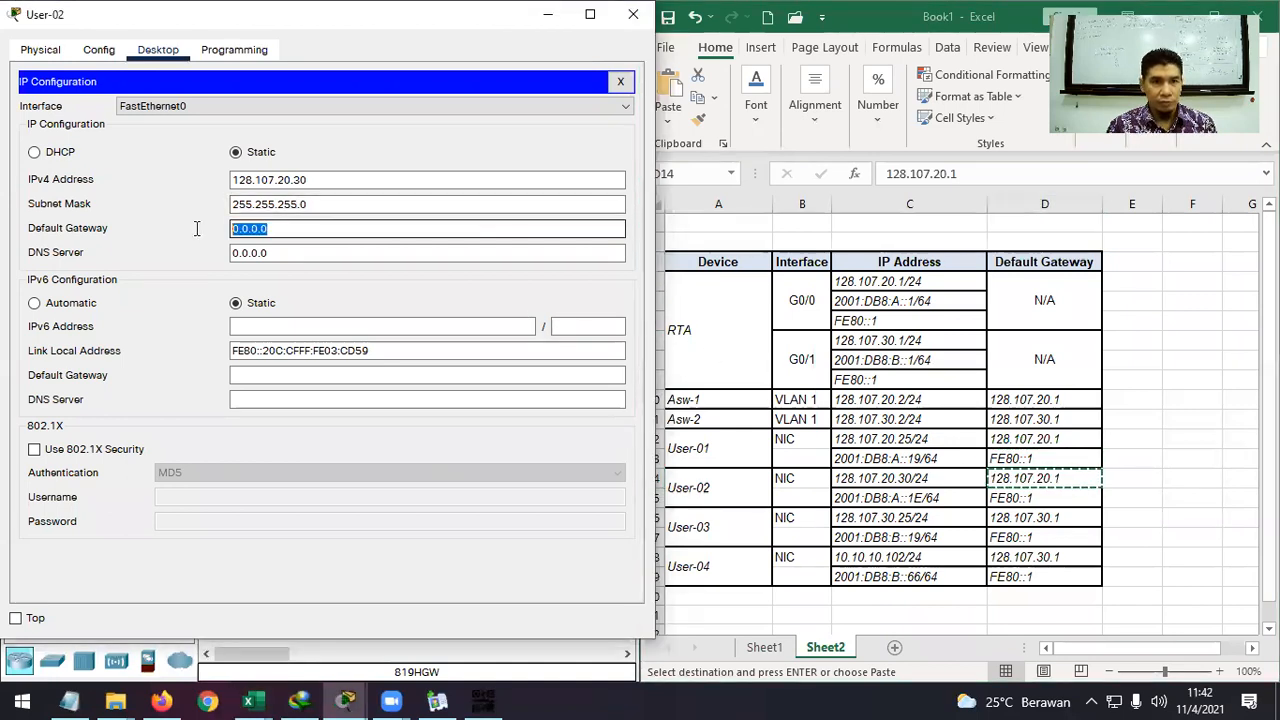
key("ctrl+v")
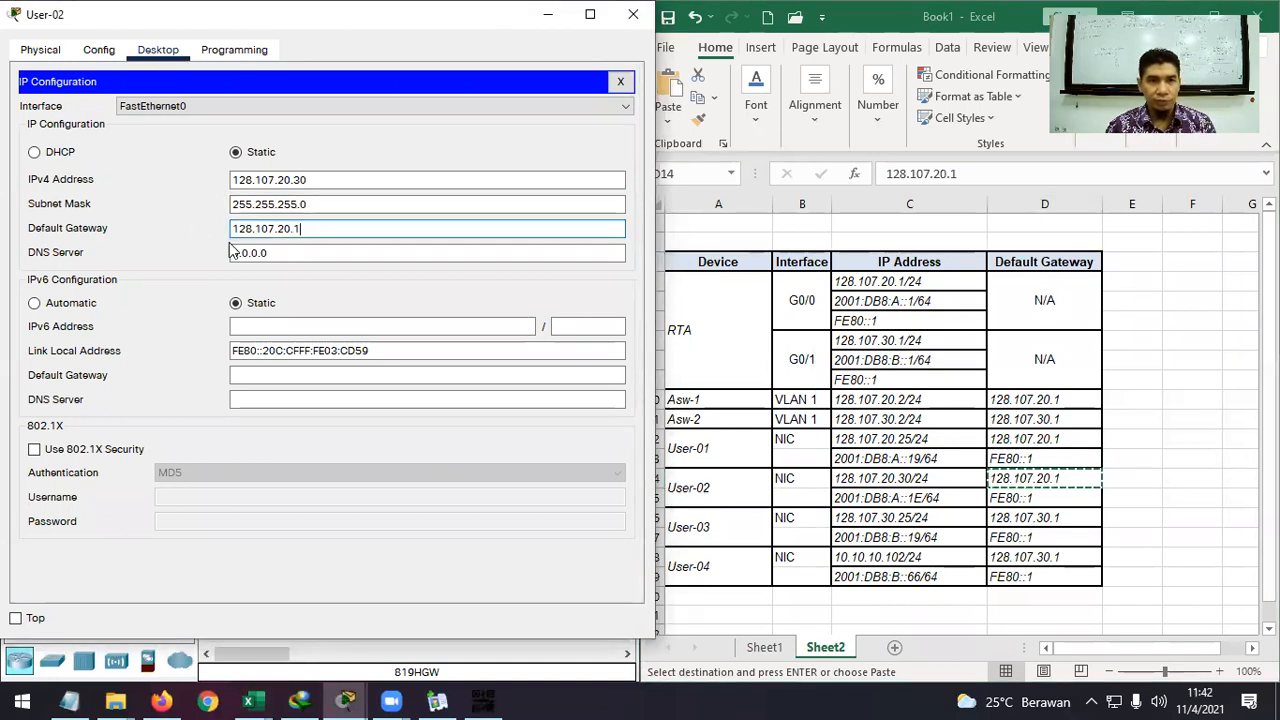
Give User-02 IPv6 address 2001:DB8:A::1E/64 and IPv6 gateway FE80::1, then close the window.
left_click(281, 323)
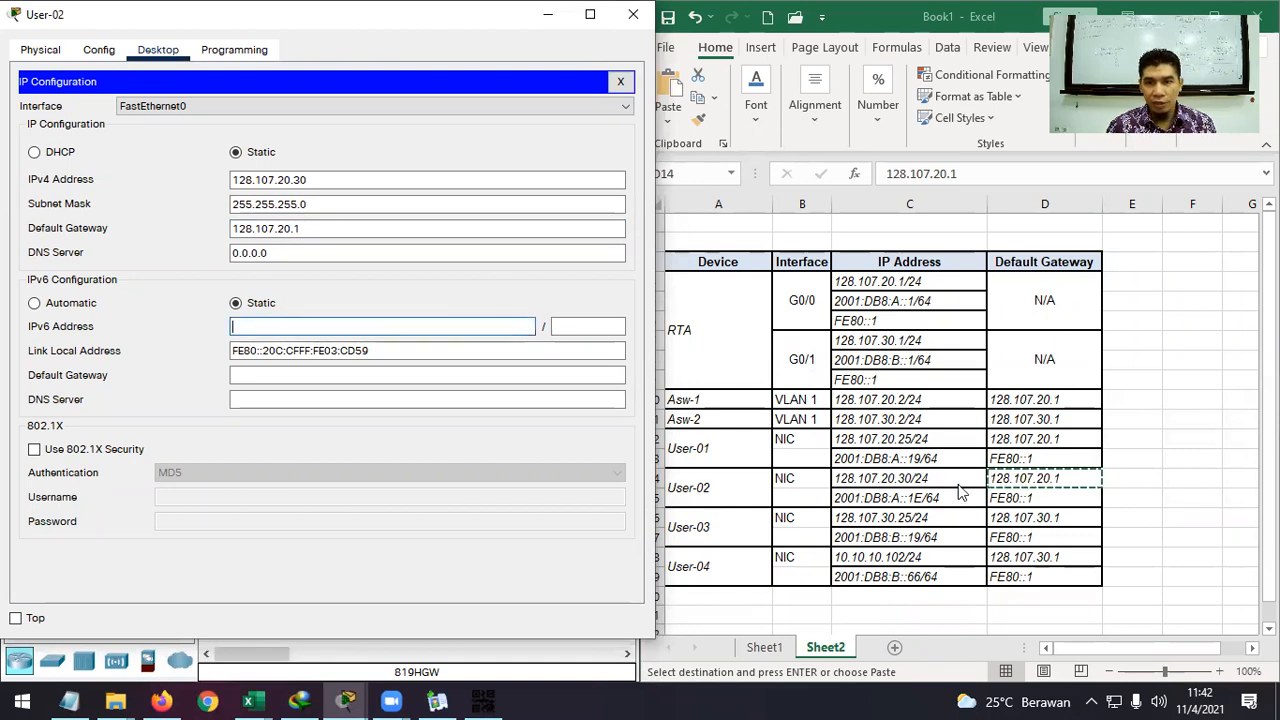
left_click(922, 500)
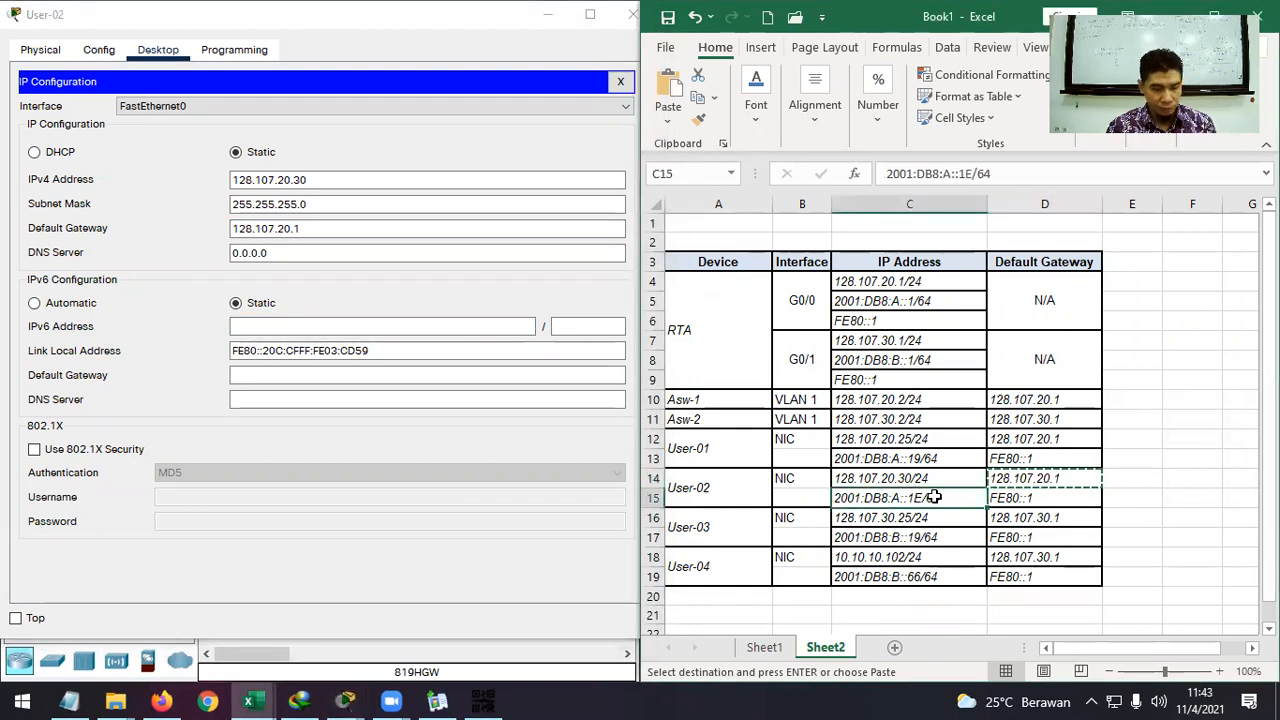
left_click(408, 326)
key("ctrl+v")
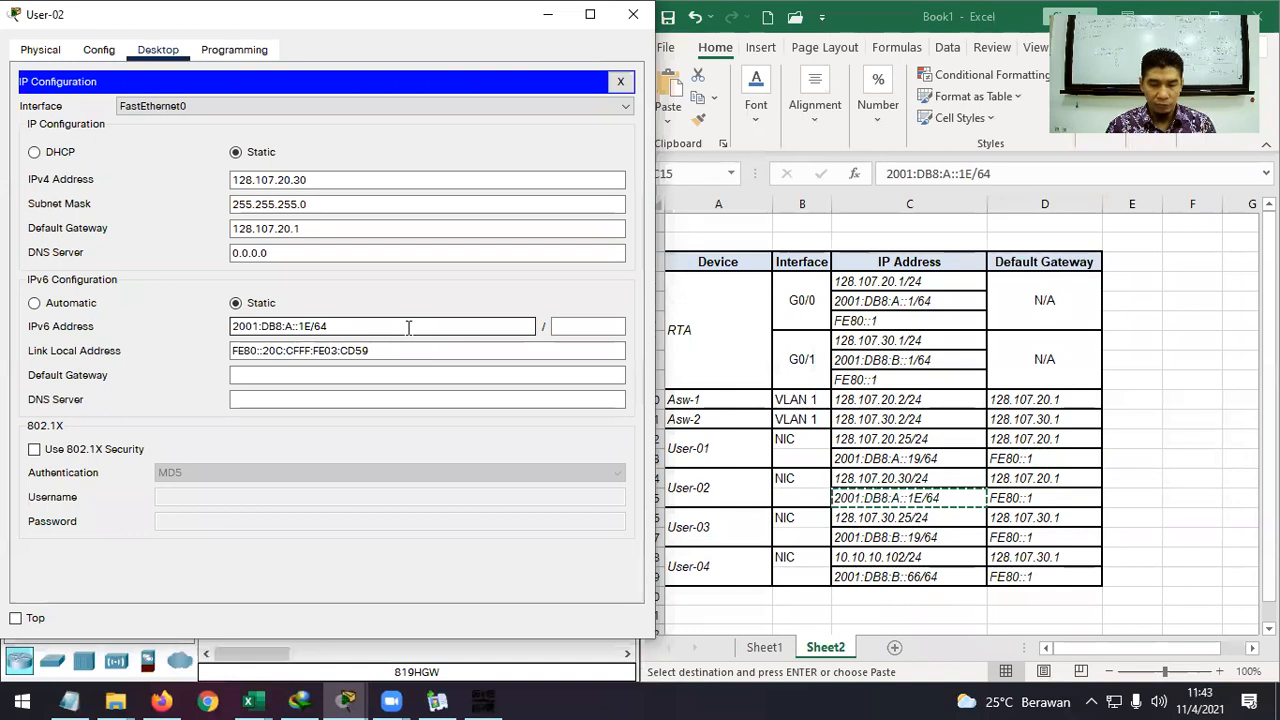
left_click(583, 326)
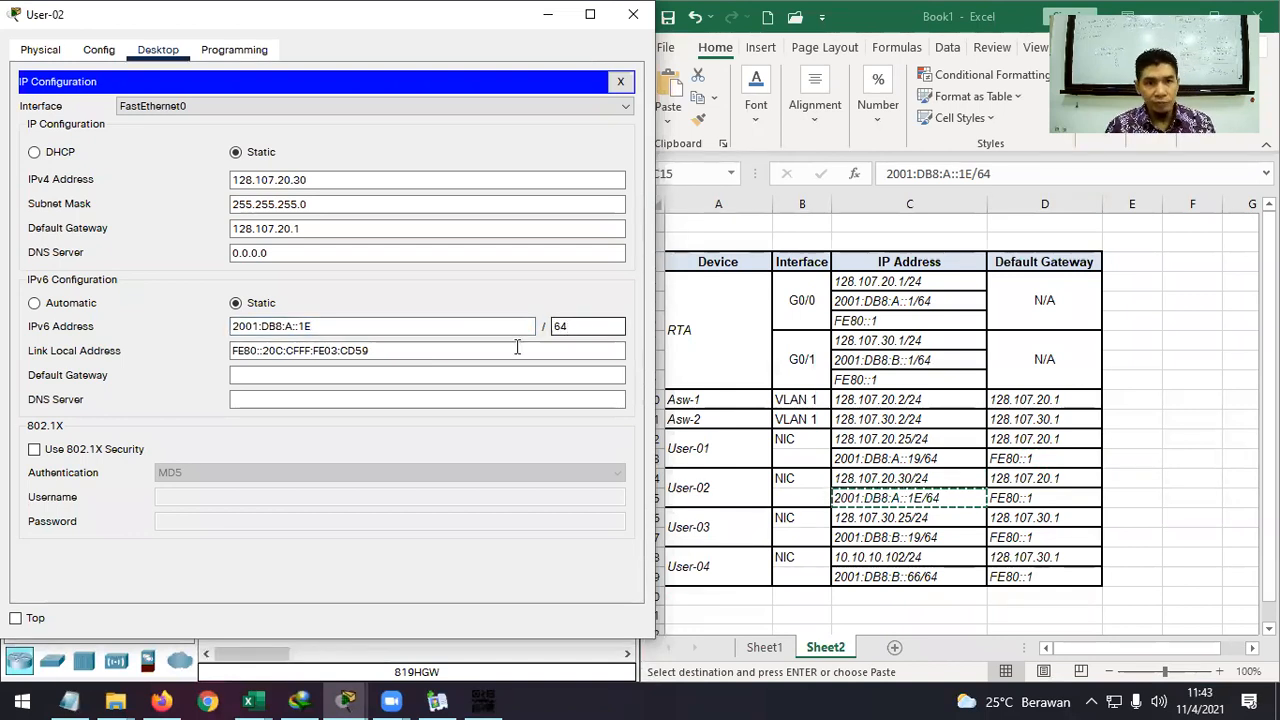
left_click(430, 374)
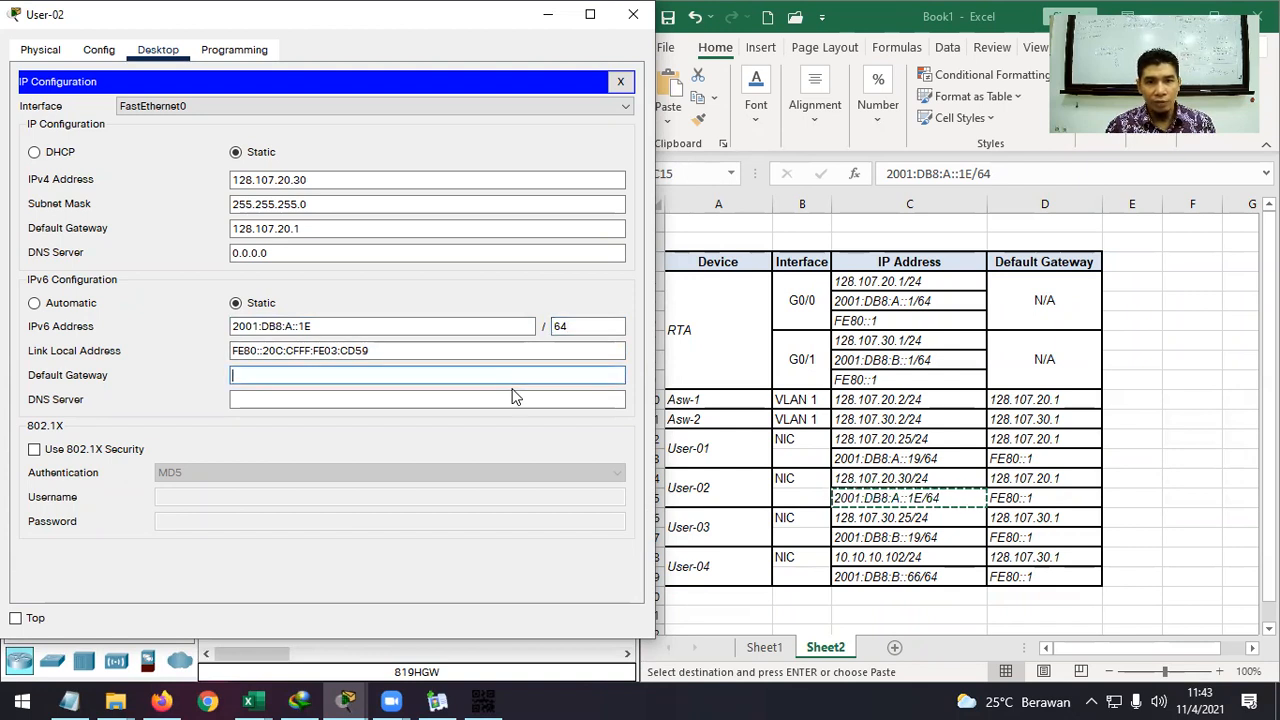
type("F")
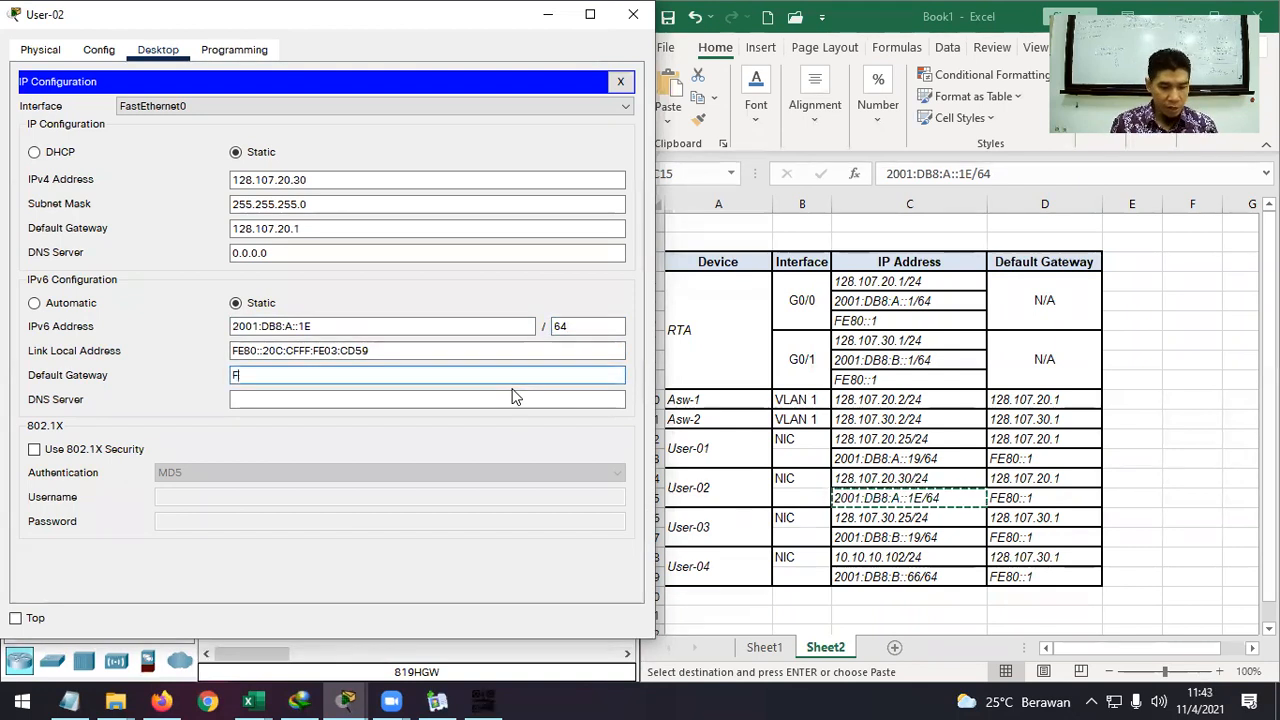
type("E80::1")
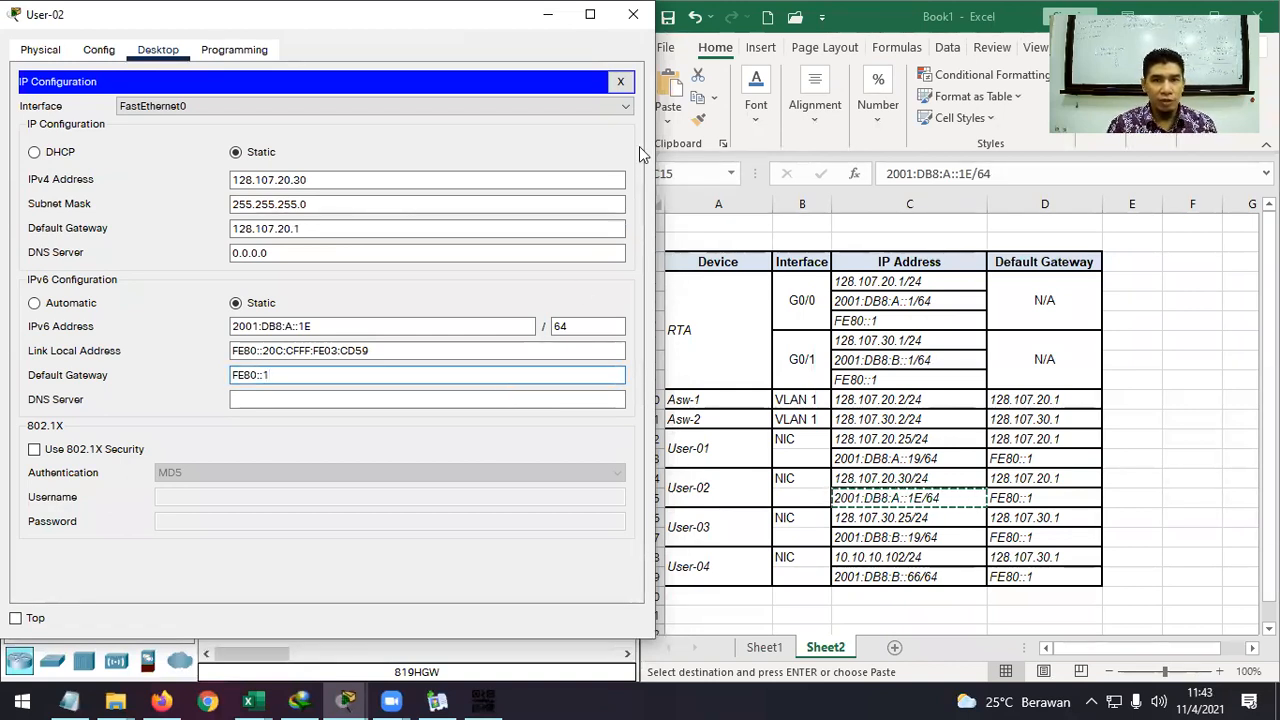
left_click(633, 14)
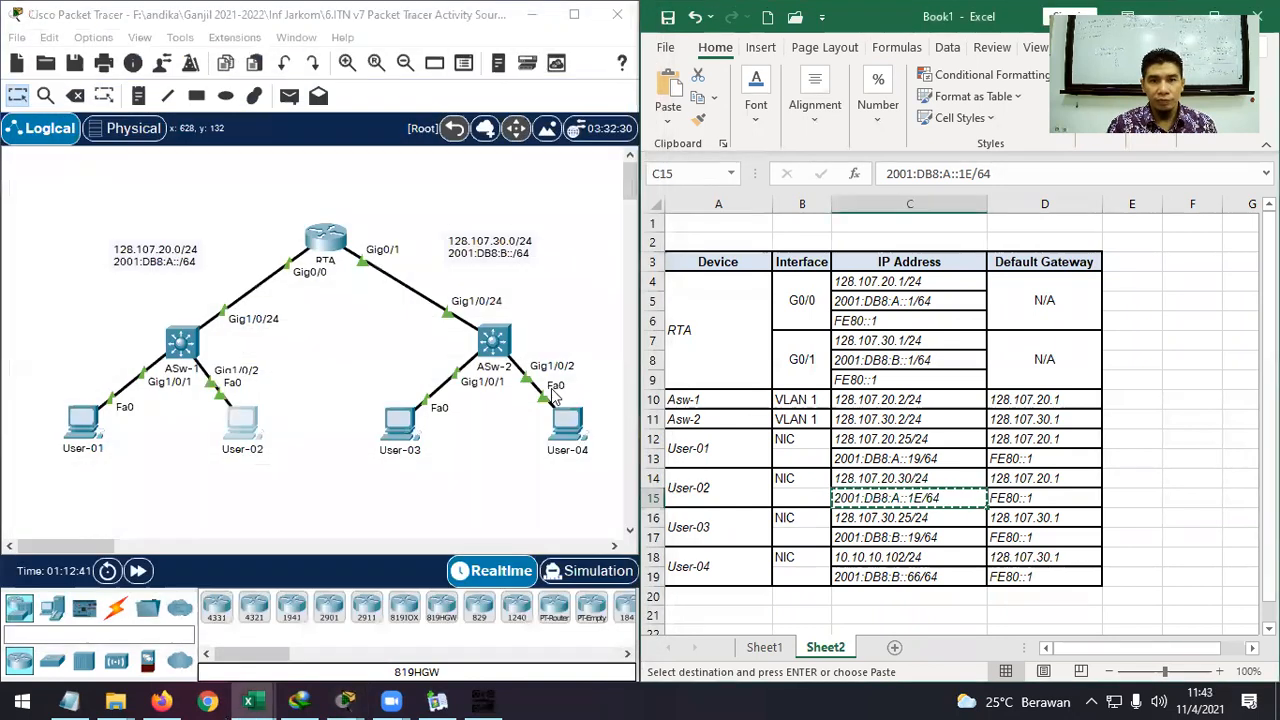
In User-03's IP Configuration, replace the IPv4 default gateway 0.0.0.0 with 128.107.30.1.
left_click(407, 447)
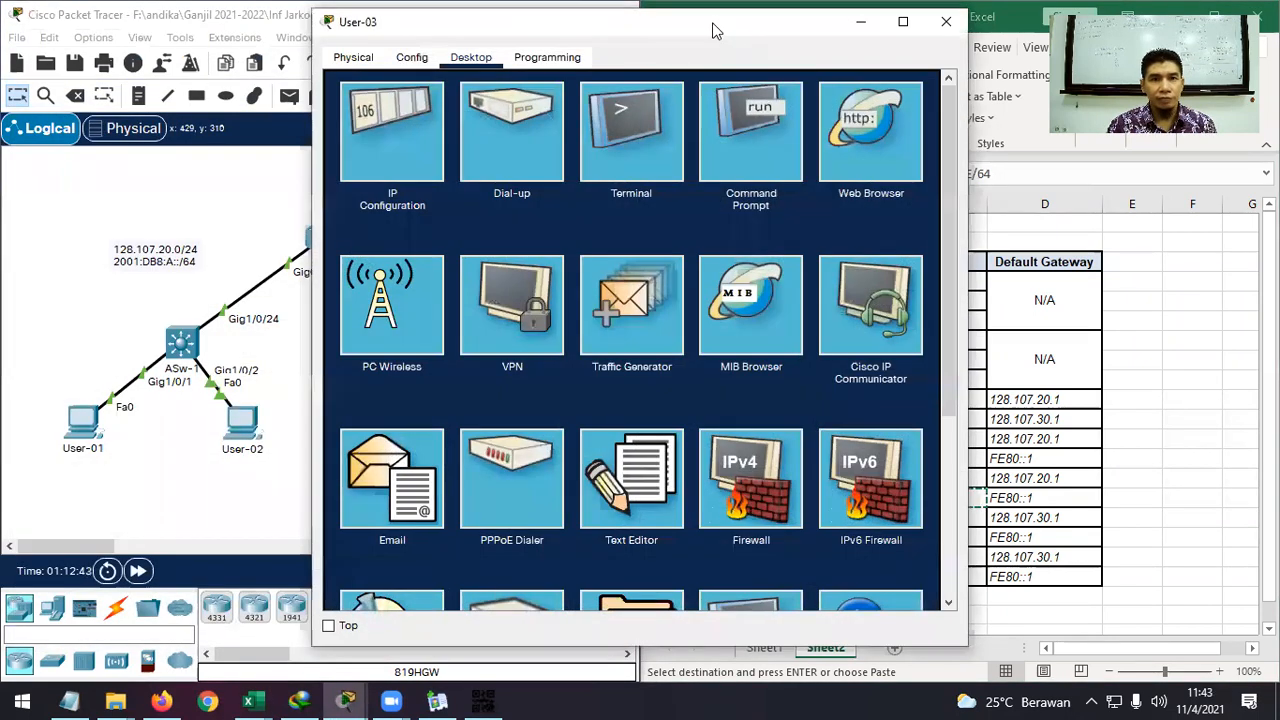
left_click_drag(715, 30, 406, 31)
left_click(56, 118)
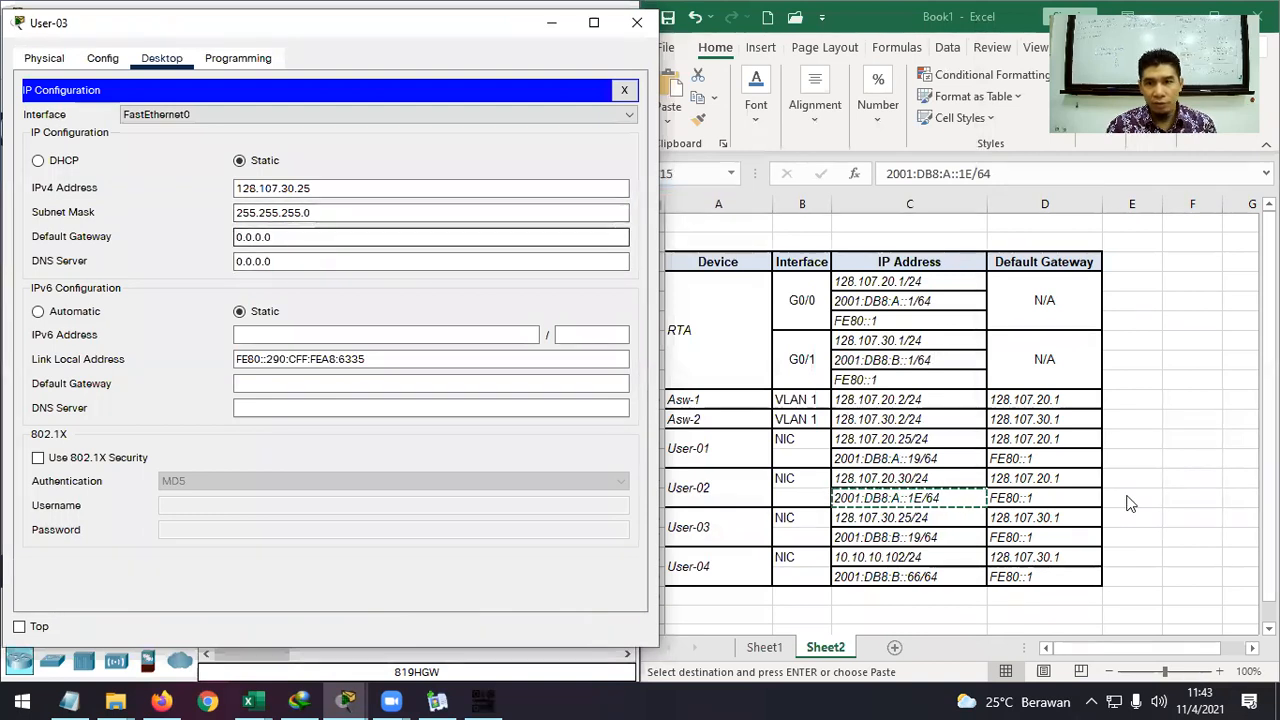
left_click(1043, 520)
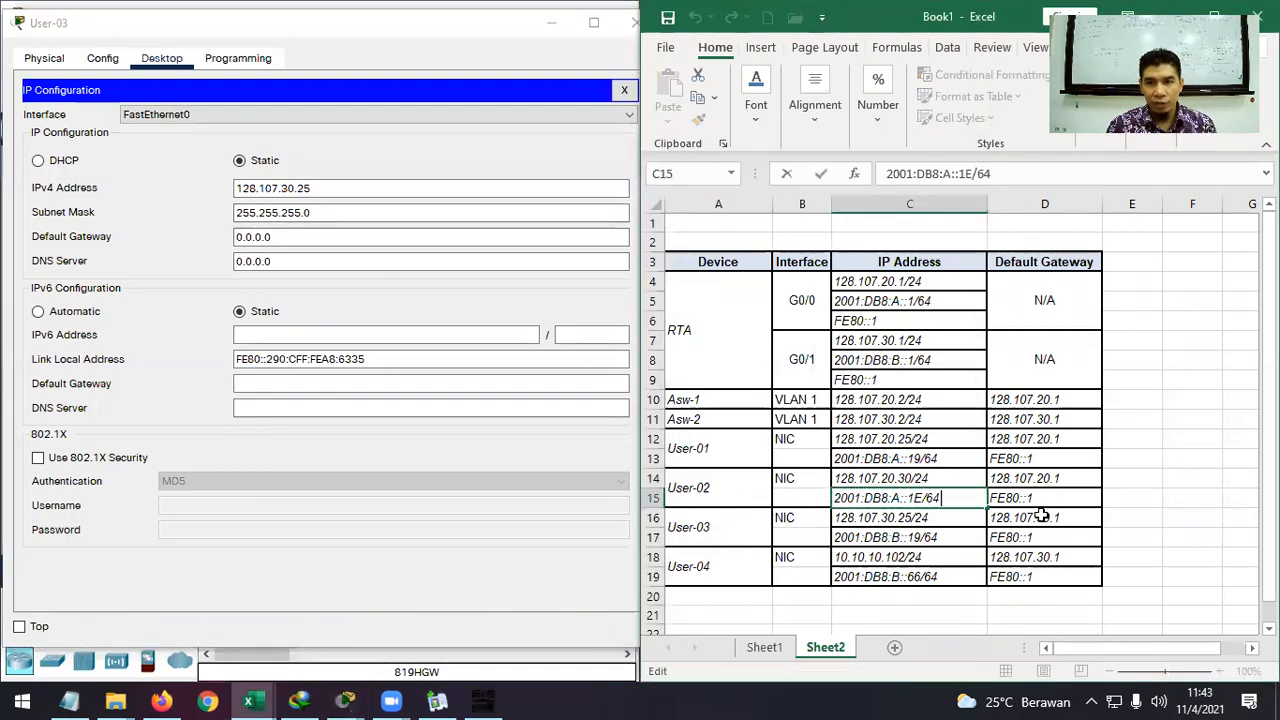
left_click(1045, 517)
key("ctrl+c")
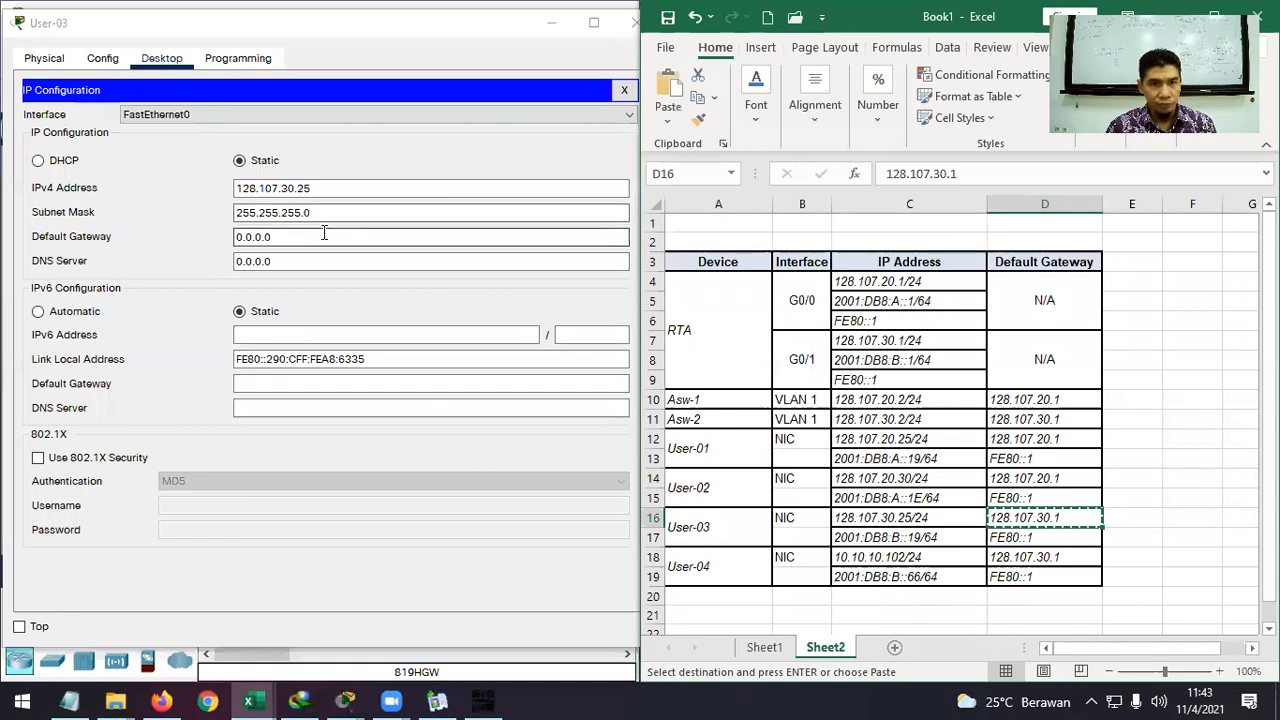
left_click_drag(320, 237, 230, 237)
key("ctrl+v")
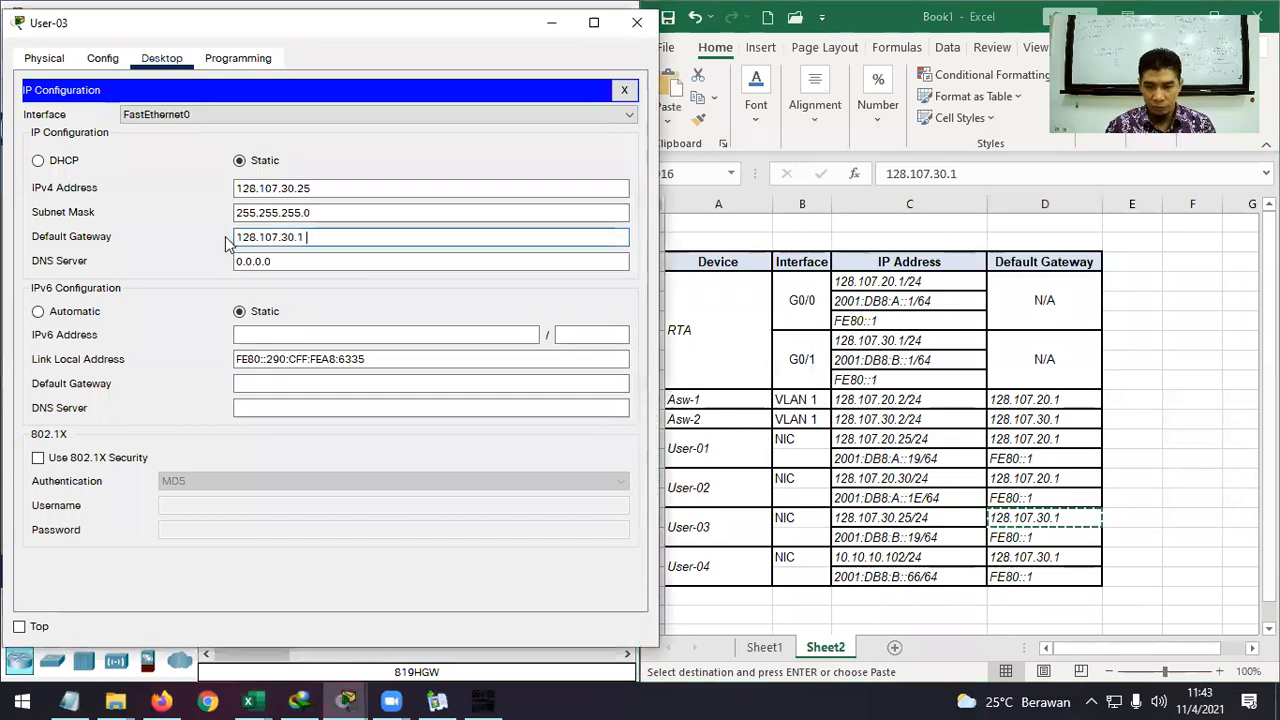
Enter User-03's IPv6 address 2001:DB8:B::19 with prefix length 64.
left_click(320, 335)
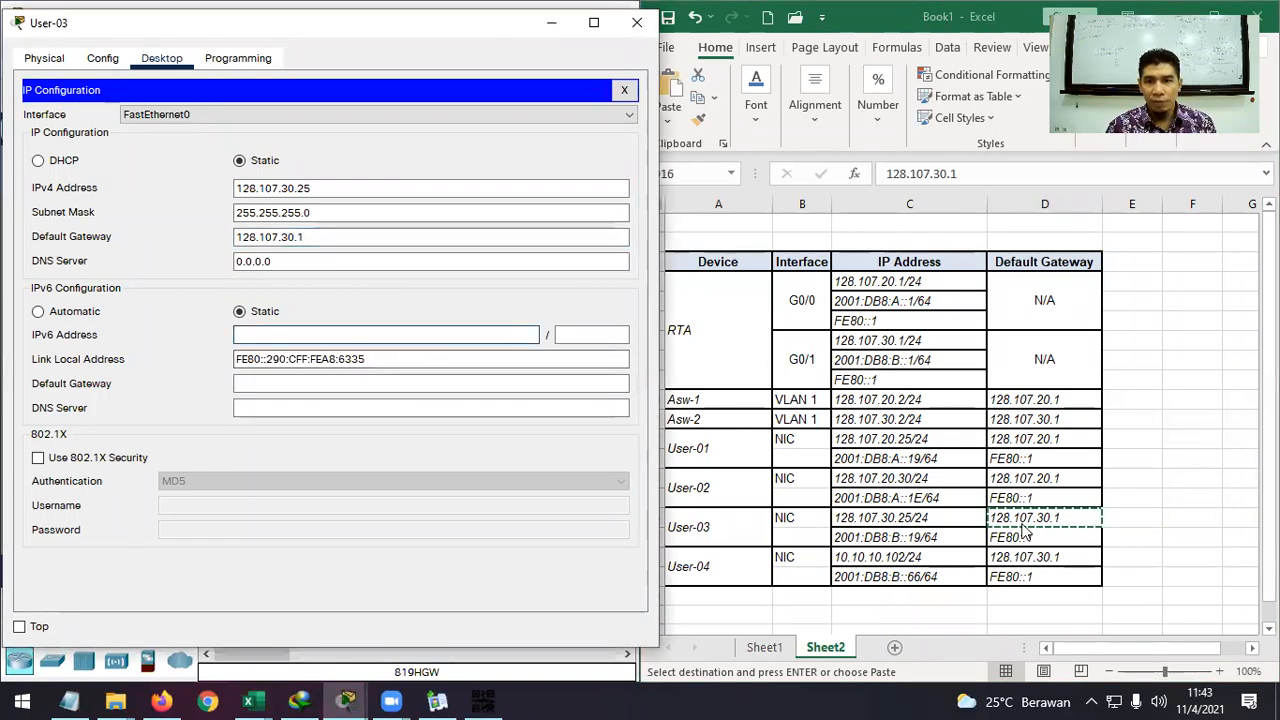
left_click(930, 538)
left_click(930, 538)
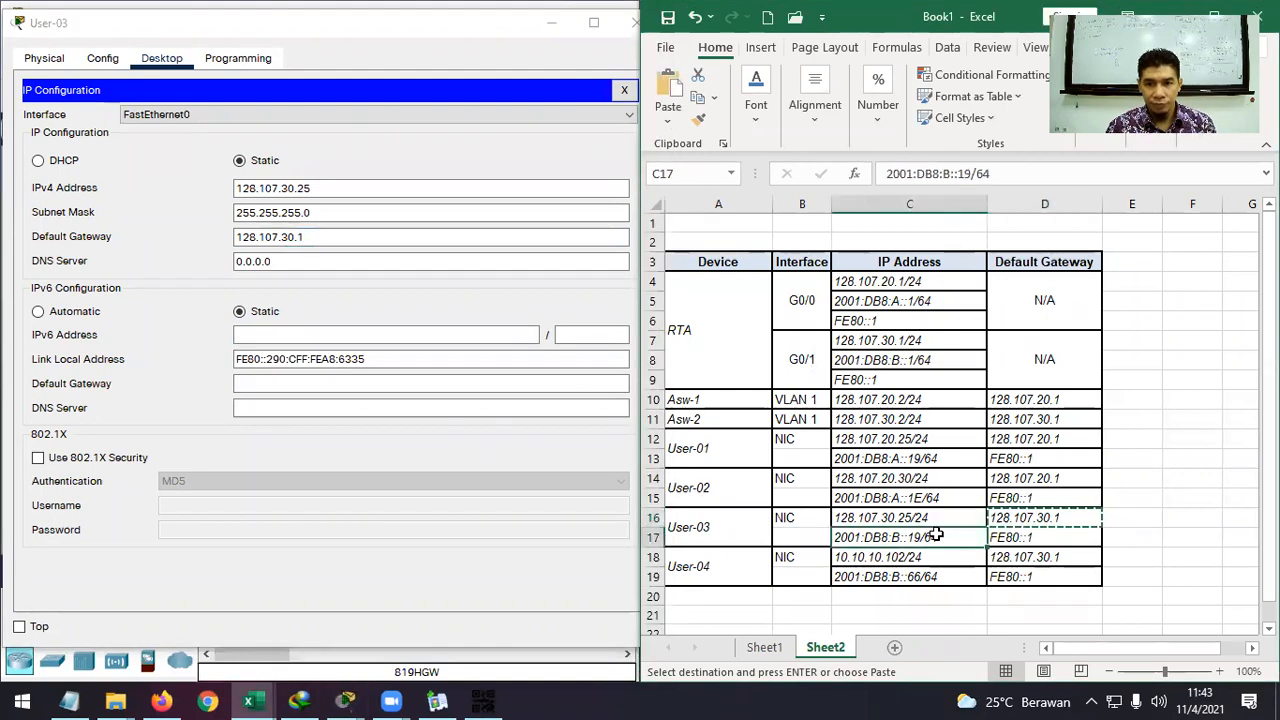
key("ctrl+c")
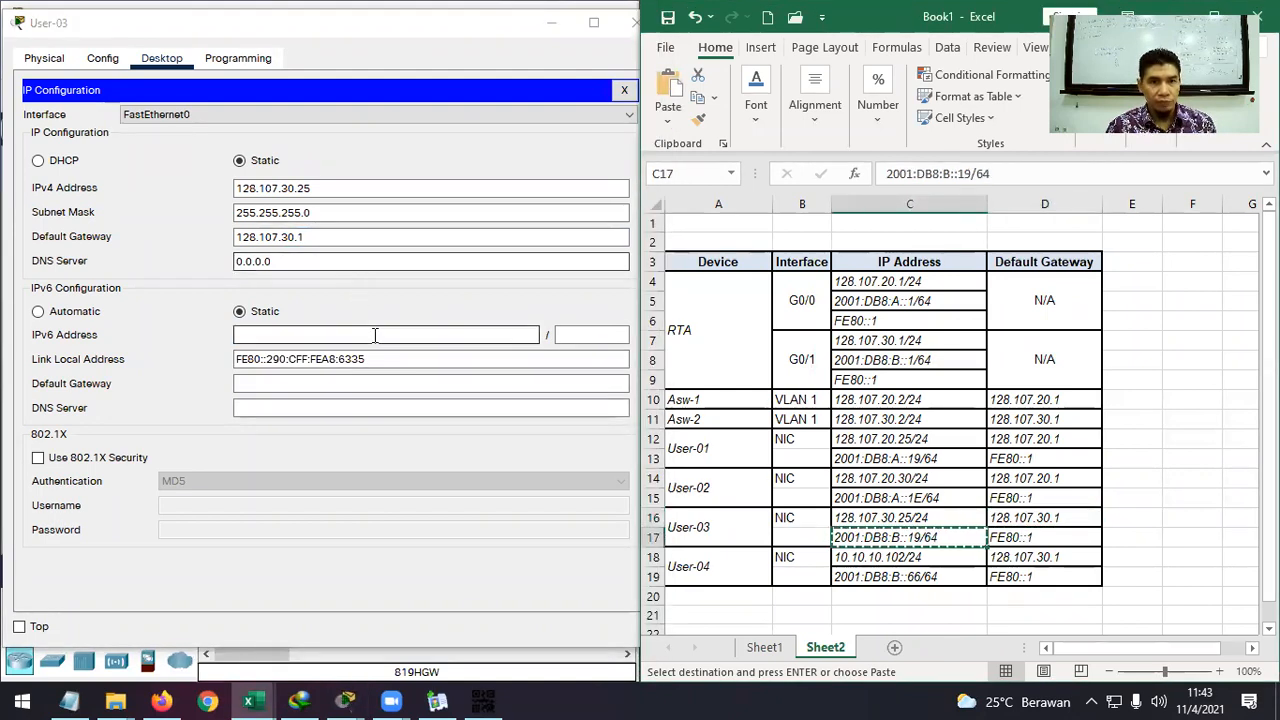
left_click(373, 335)
key("ctrl+v")
key("BackSpace")
key("BackSpace")
key("BackSpace")
key("BackSpace")
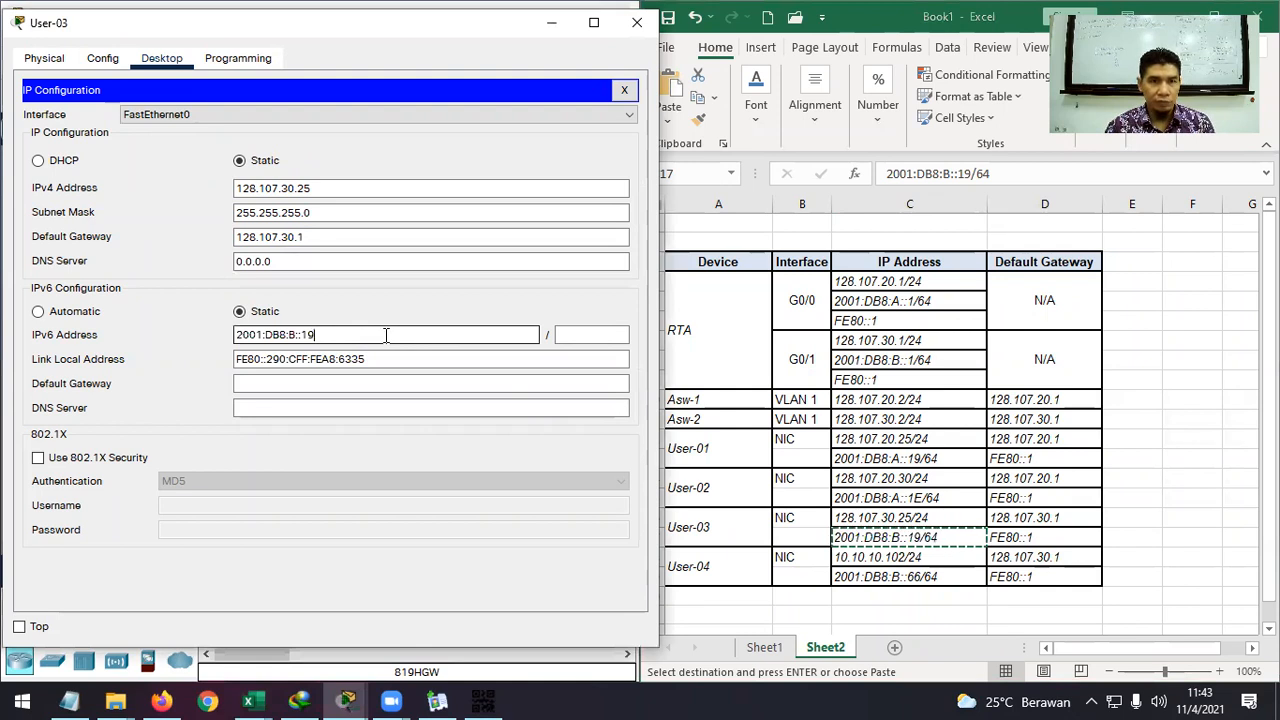
left_click(601, 335)
type("64")
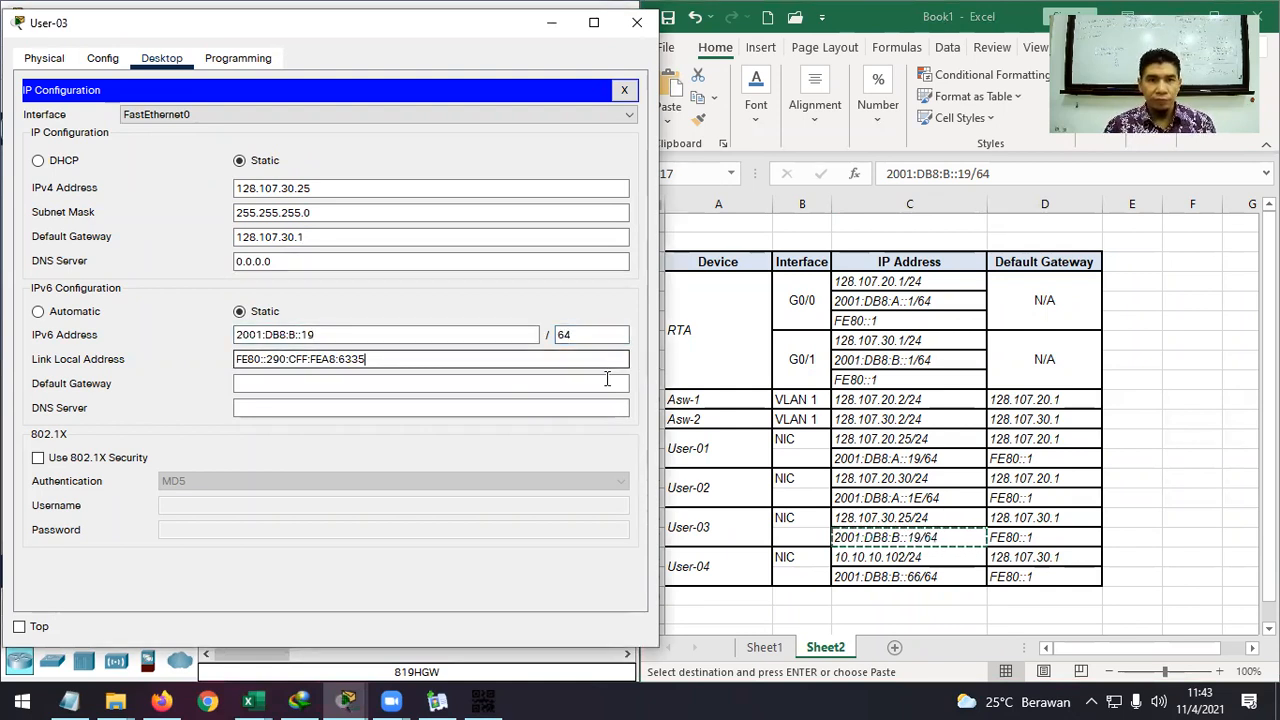
Set User-03's IPv6 default gateway to FE80::1 and close its window.
left_click(605, 384)
left_click(1050, 533)
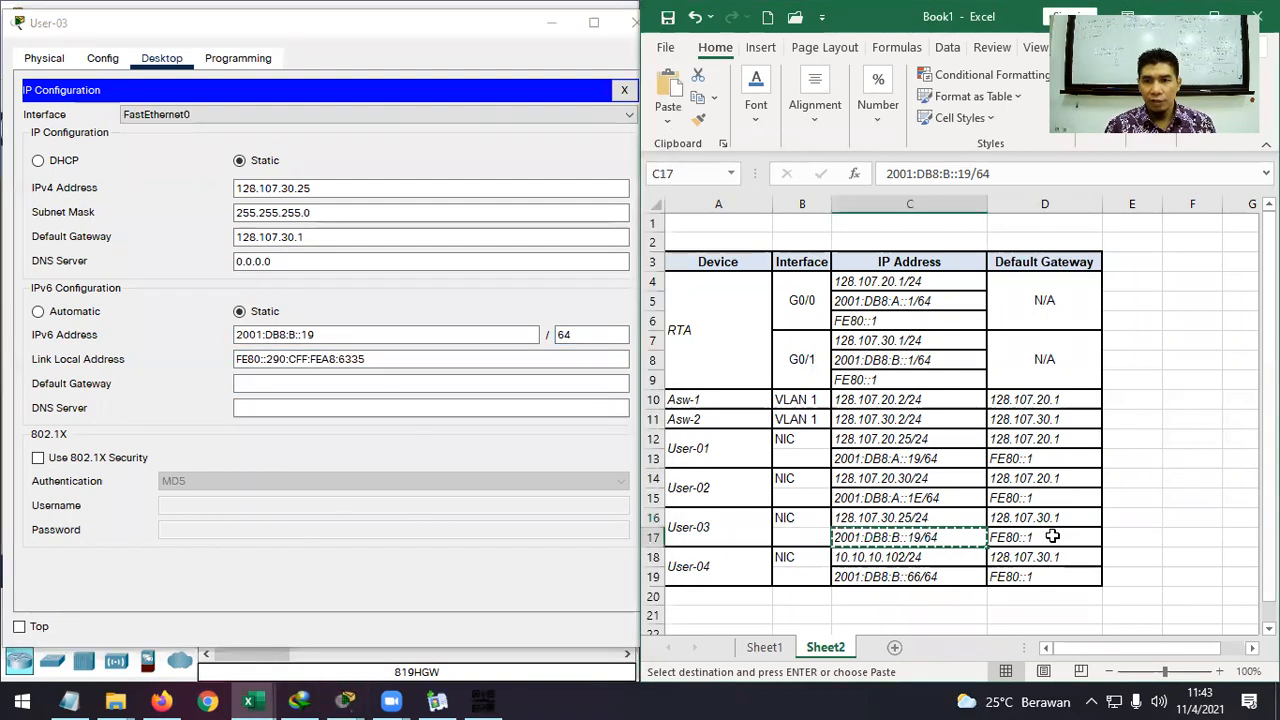
left_click(1052, 537)
key("ctrl+c")
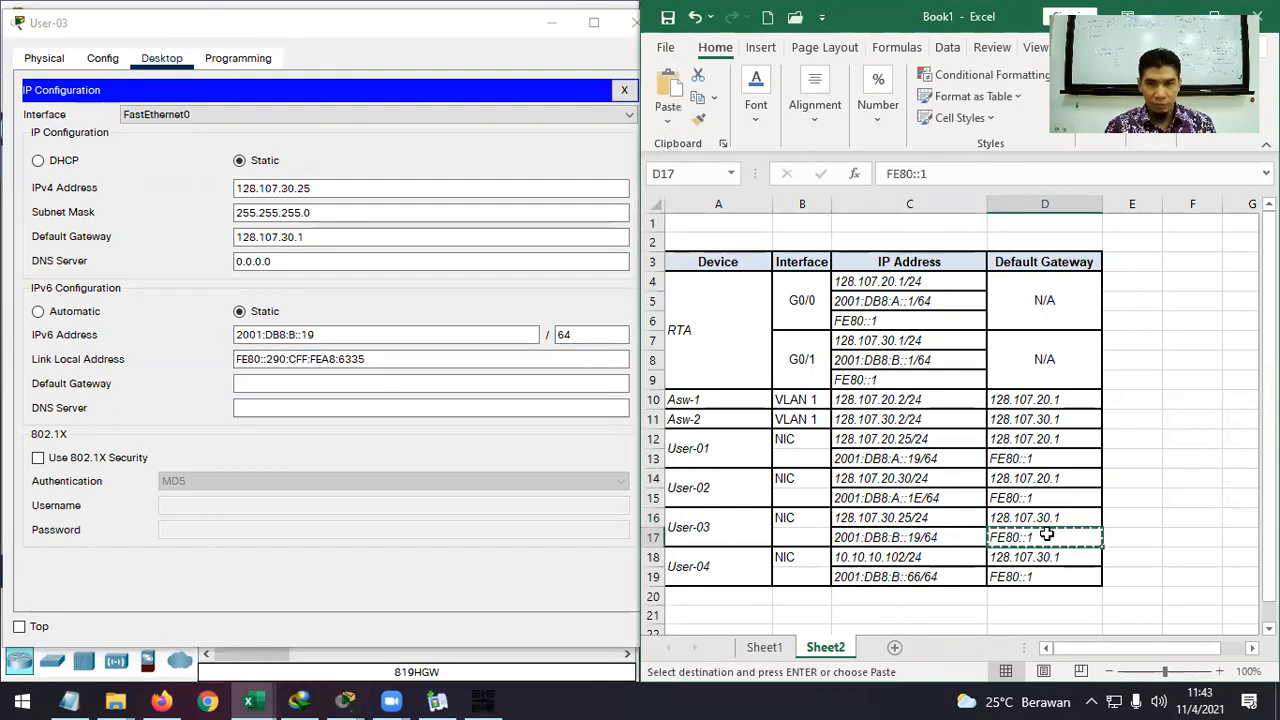
left_click(455, 383)
key("ctrl+v")
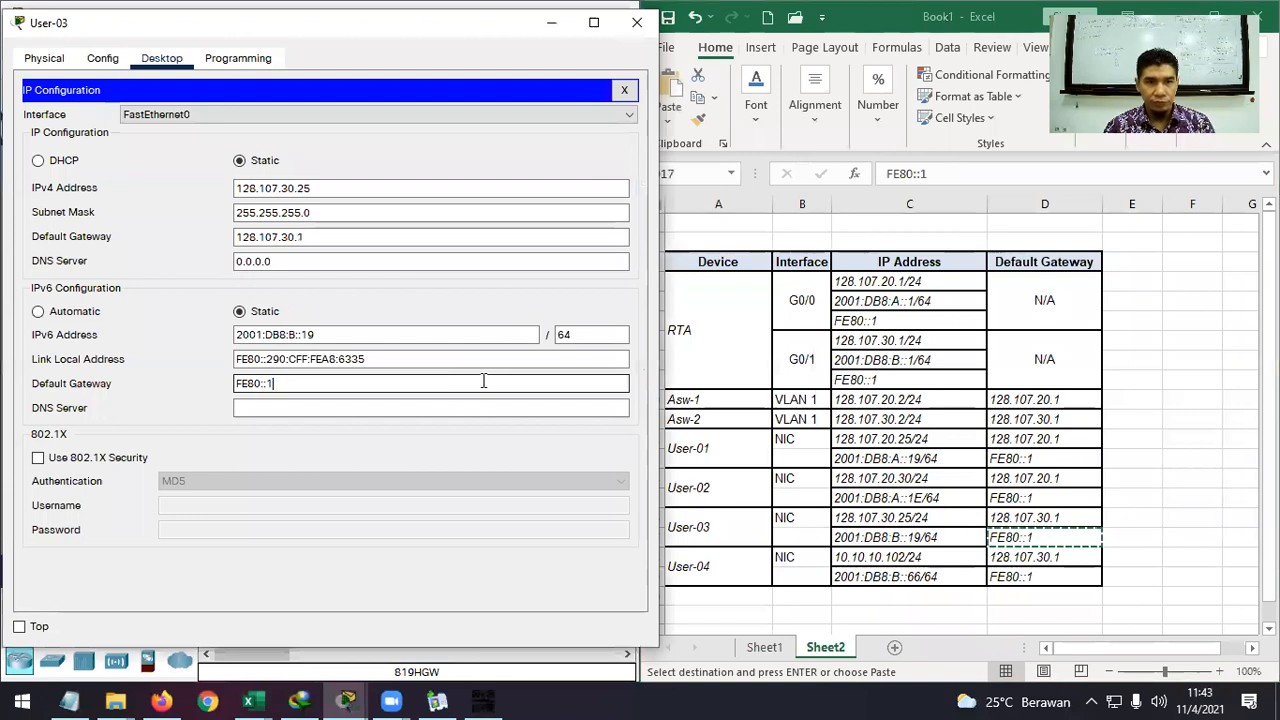
left_click(637, 22)
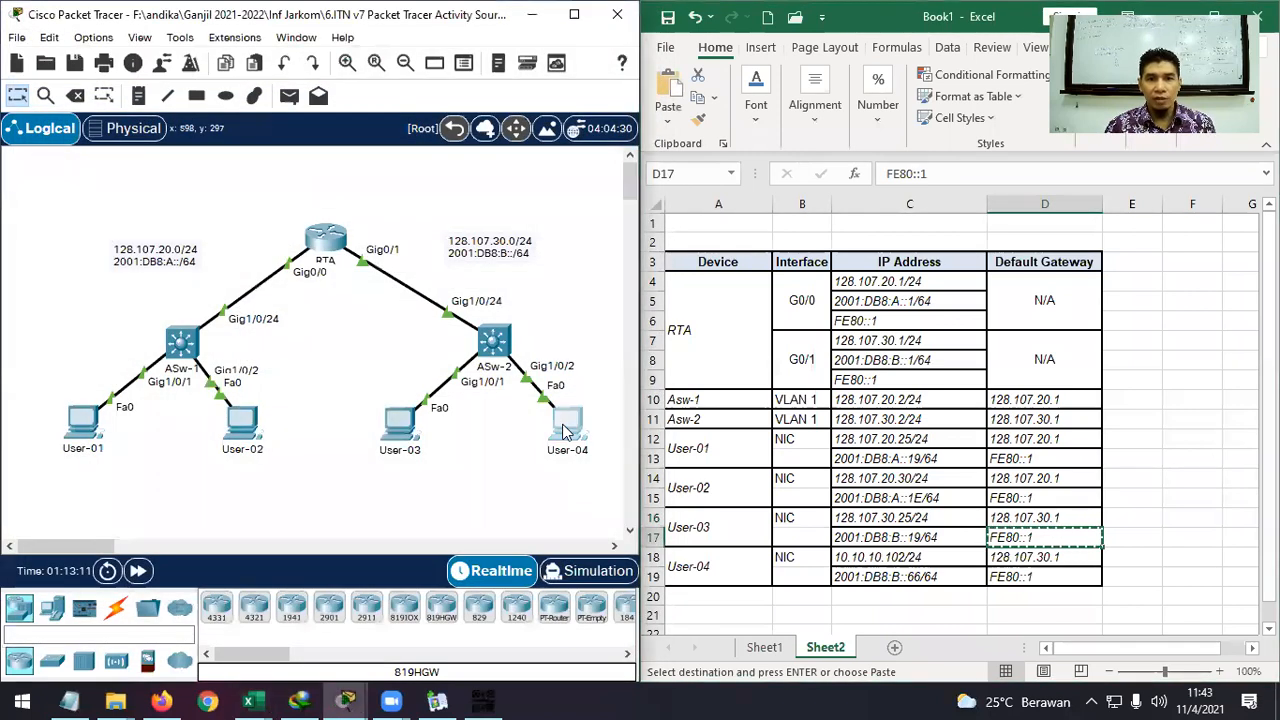
In User-04's IP Configuration, replace the IPv4 default gateway 0.0.0.0 with 128.107.30.1.
left_click(567, 428)
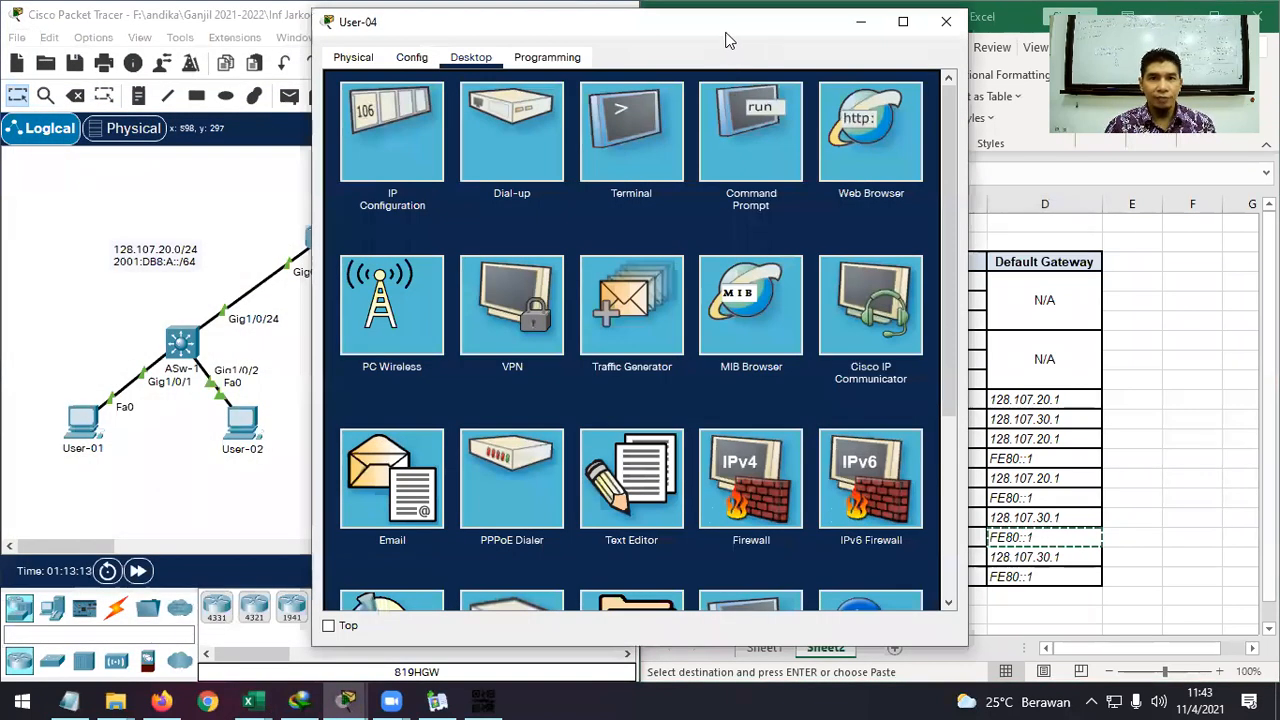
left_click_drag(728, 40, 407, 47)
left_click(98, 107)
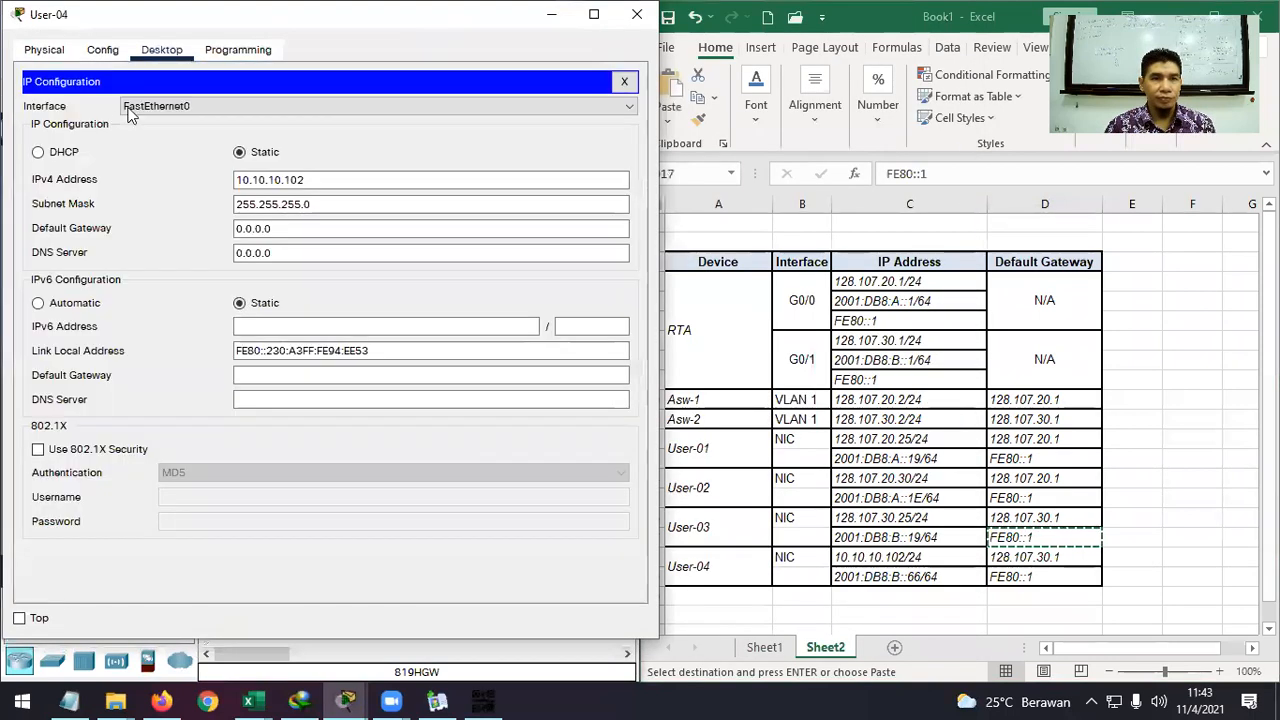
left_click(309, 226)
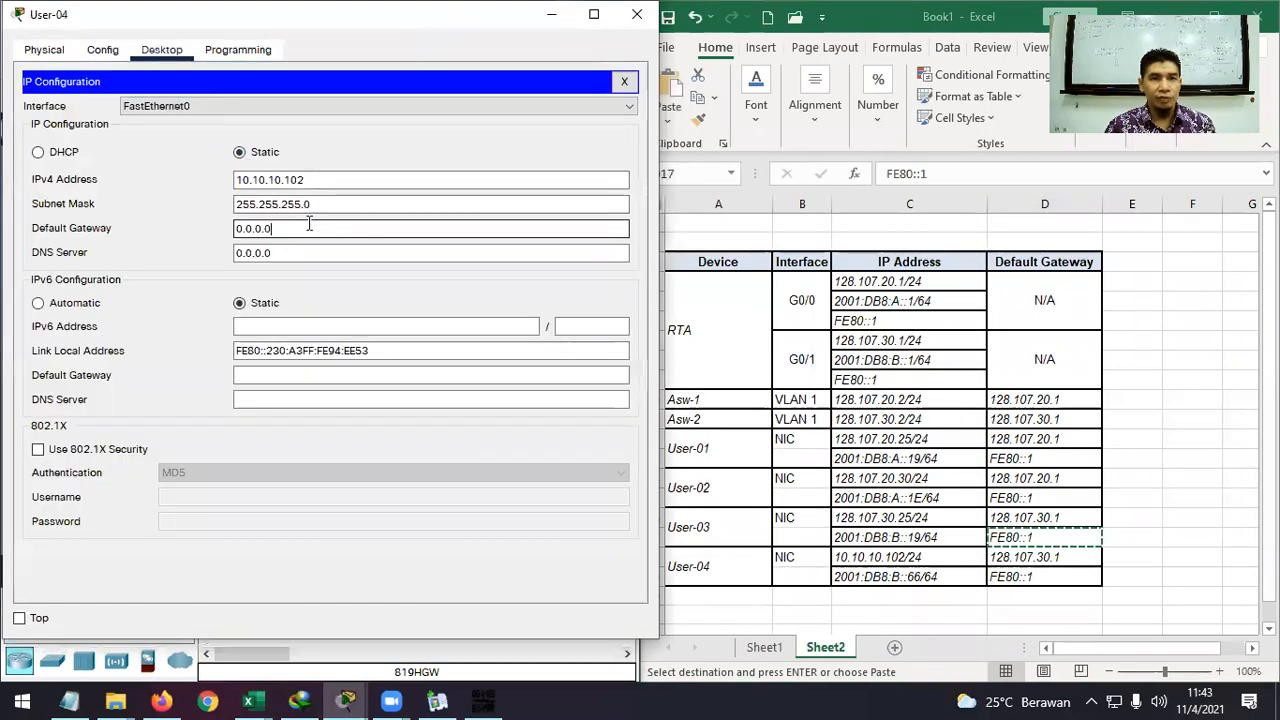
left_click(1018, 537)
double_click(1018, 537)
left_click(1018, 557)
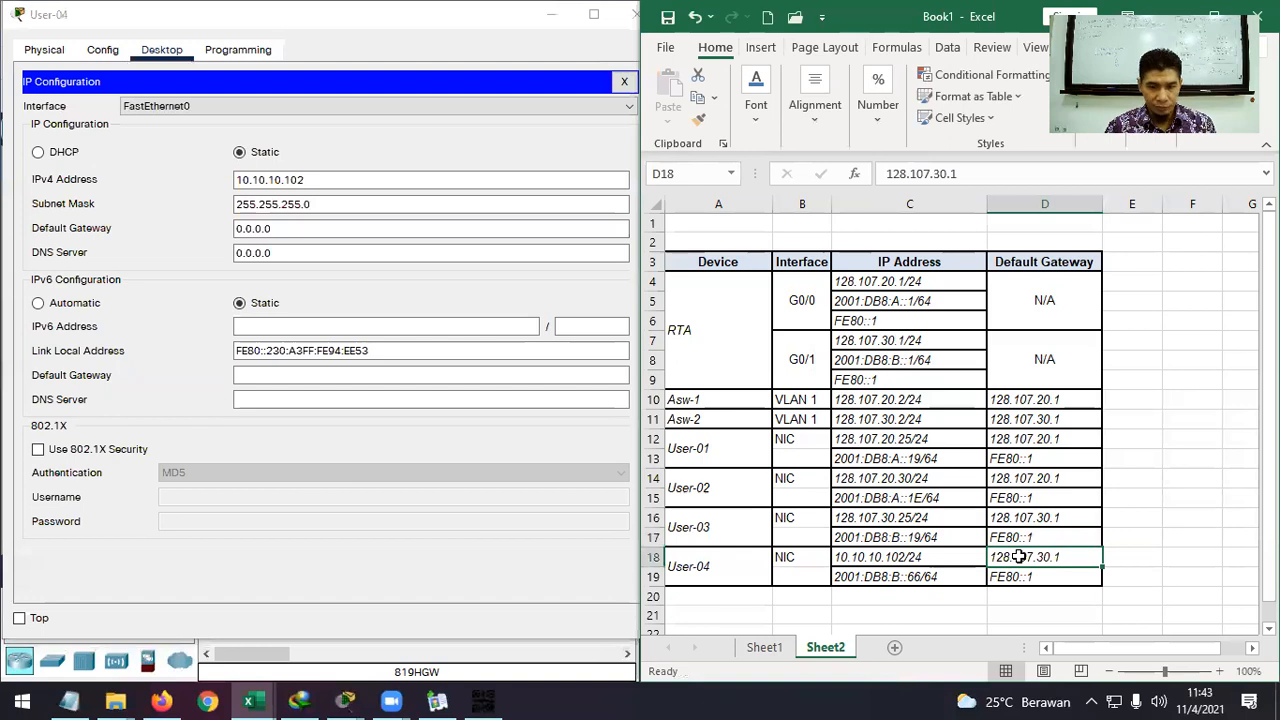
key("ctrl+c")
left_click(339, 229)
left_click_drag(339, 229, 182, 218)
key("ctrl+v")
Enter User-04's IPv6 address 2001:DB8:B::66 with prefix length 64.
left_click(394, 326)
left_click(933, 578)
left_click(933, 578)
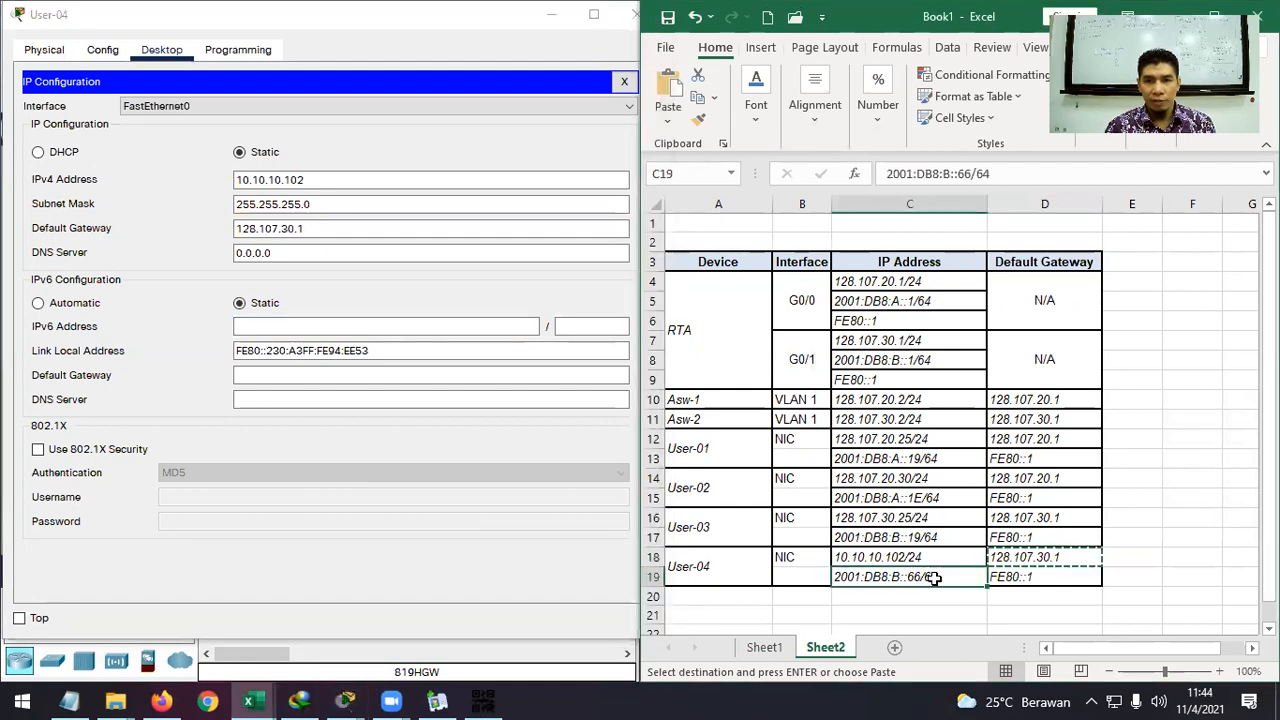
key("ctrl+c")
left_click(440, 326)
key("ctrl+v")
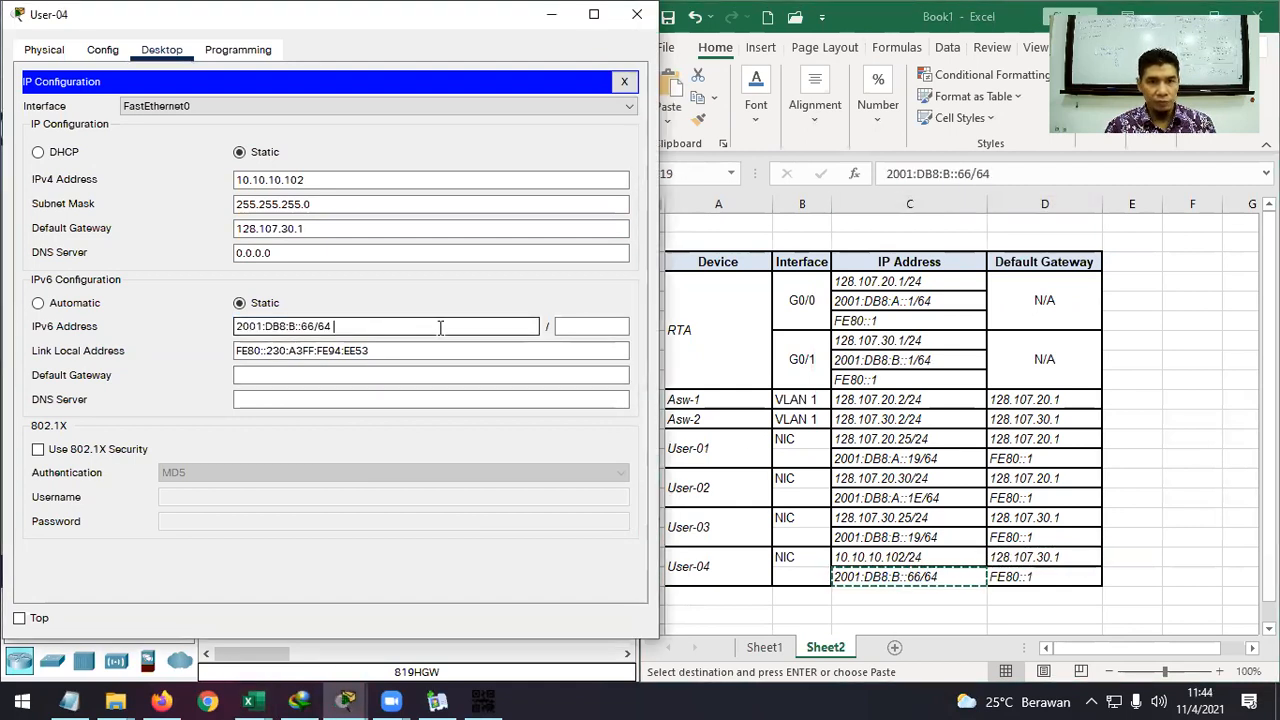
key("BackSpace")
key("BackSpace")
left_click(585, 326)
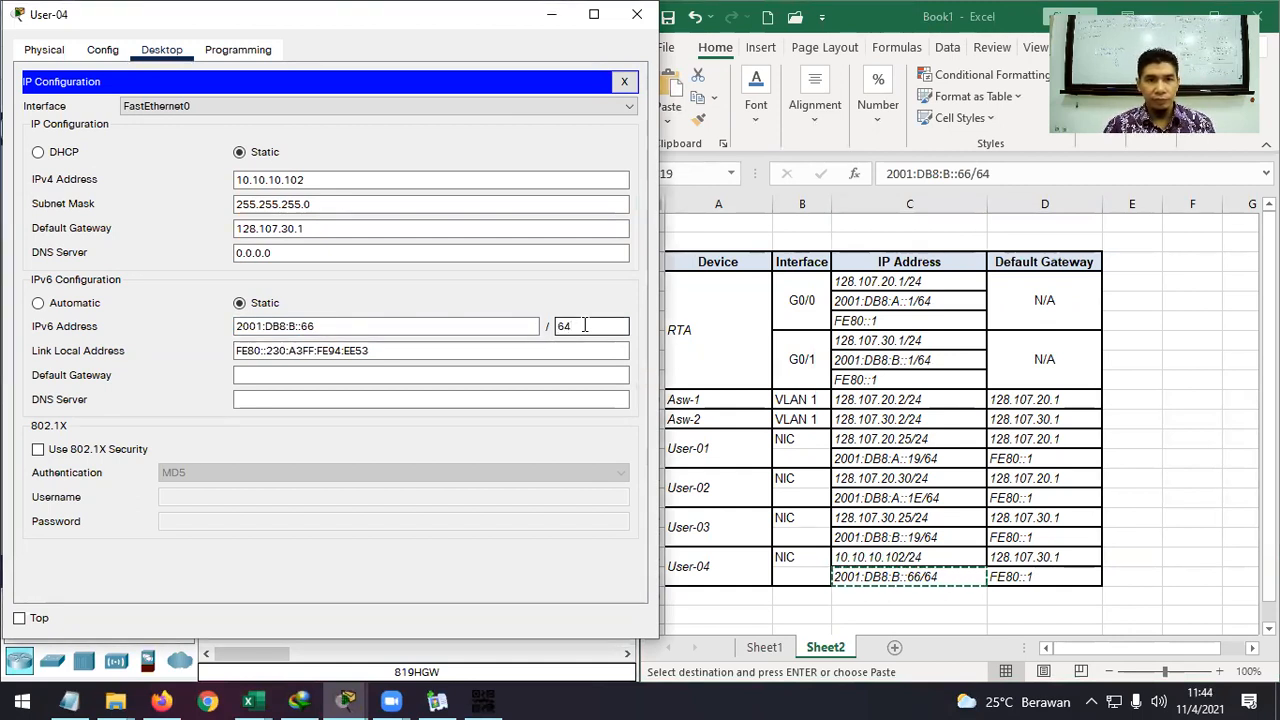
Set User-04's IPv6 default gateway to FE80::1 and close its window.
left_click(558, 374)
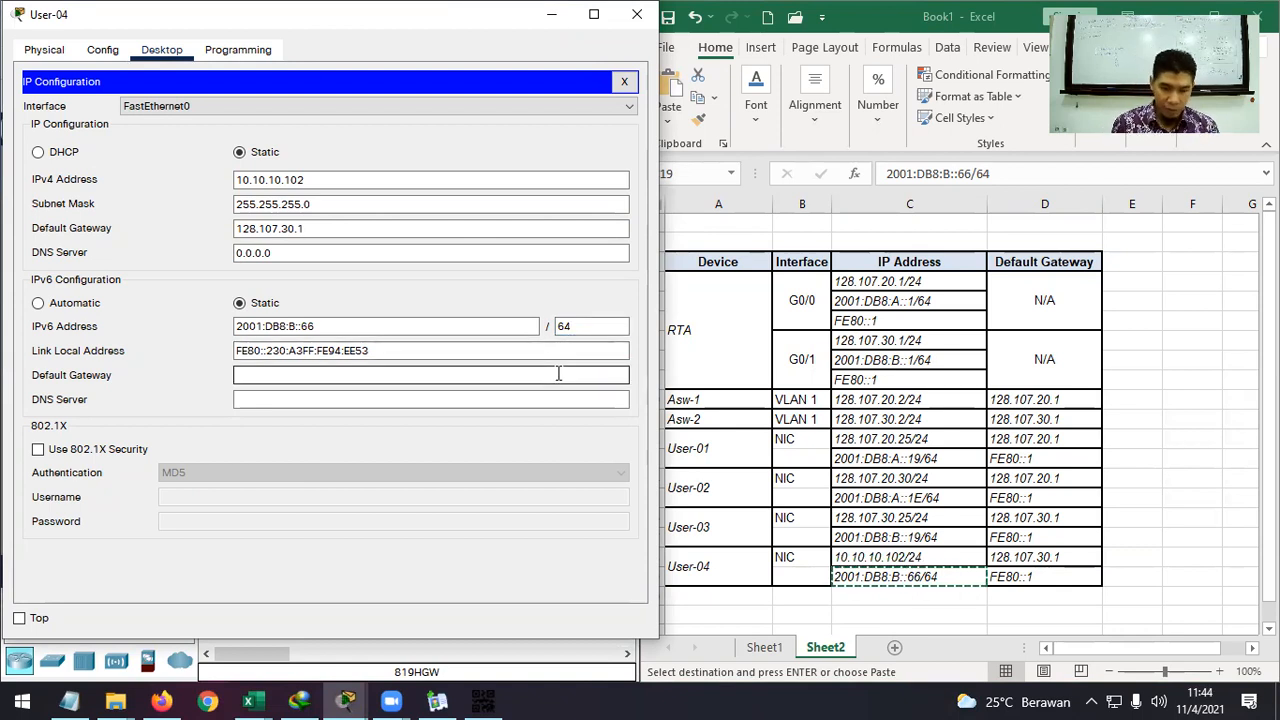
left_click(1058, 577)
left_click(1056, 577)
key("ctrl+c")
left_click(400, 375)
key("ctrl+v")
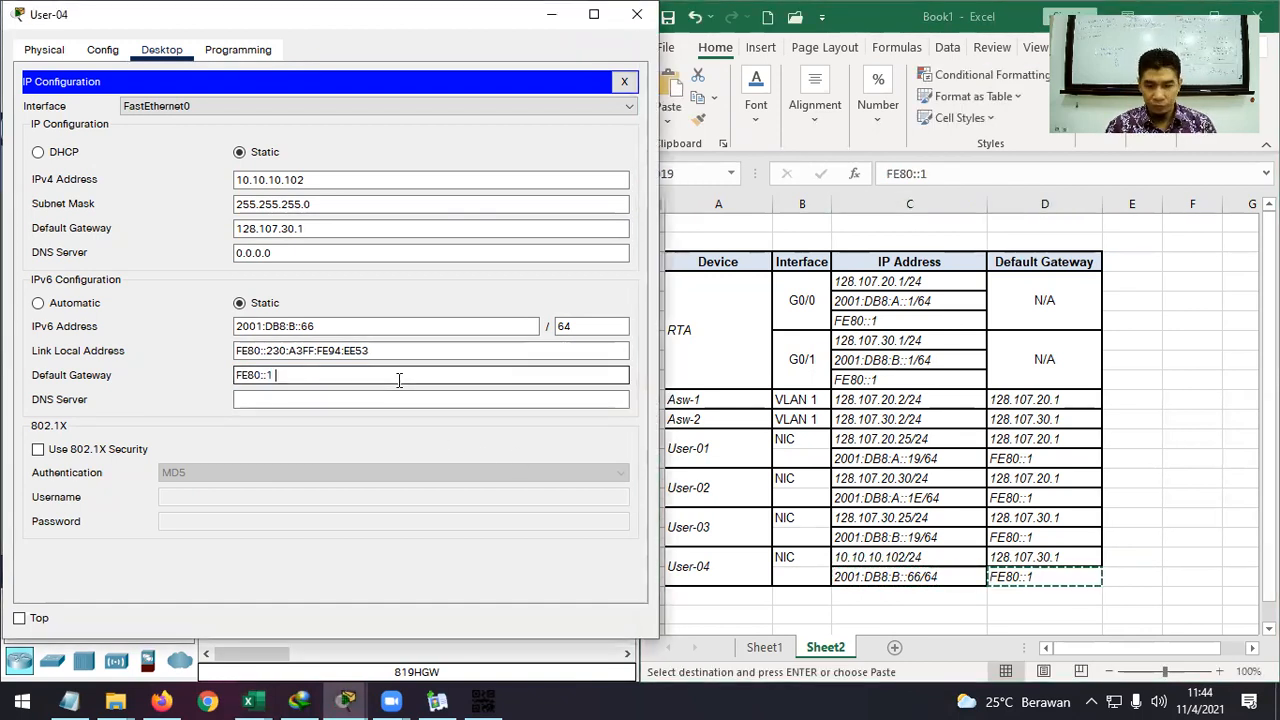
left_click(637, 24)
Cancel the spreadsheet copy, move the PT Activity window right, and highlight 'Save your configurations'.
scroll(913, 457, "down", 1)
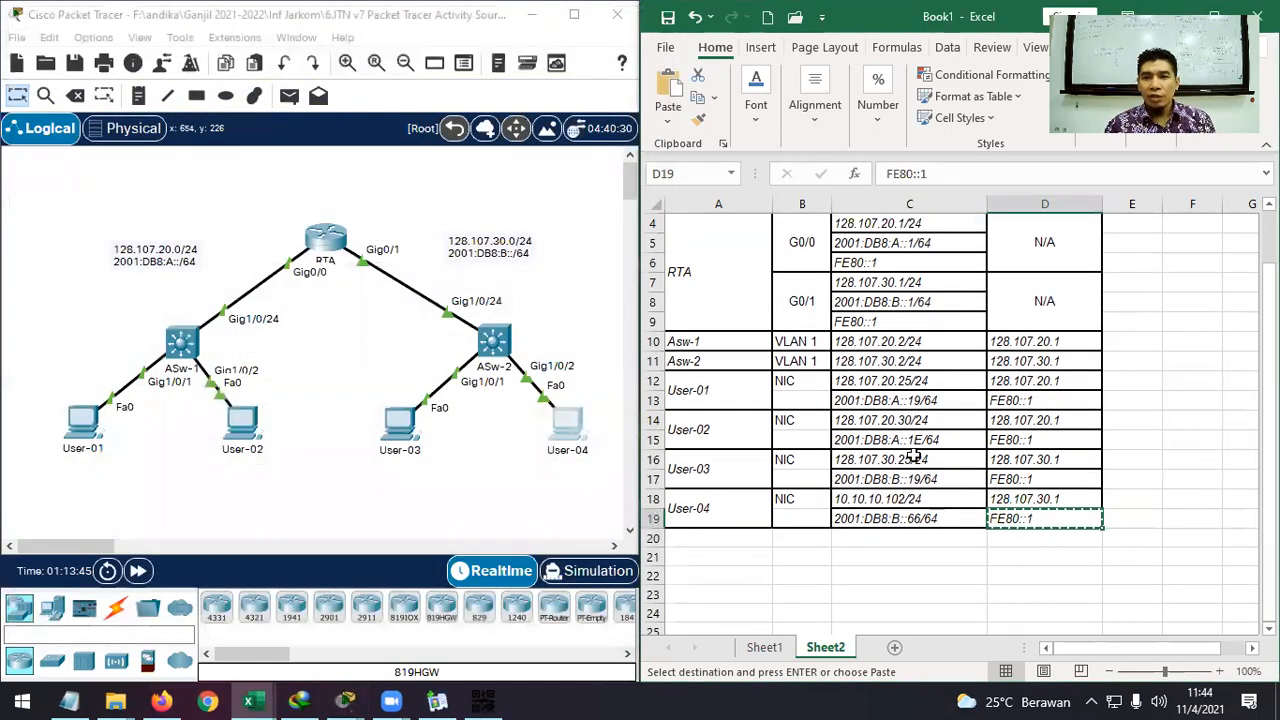
key("Escape")
scroll(1078, 520, "up", 1)
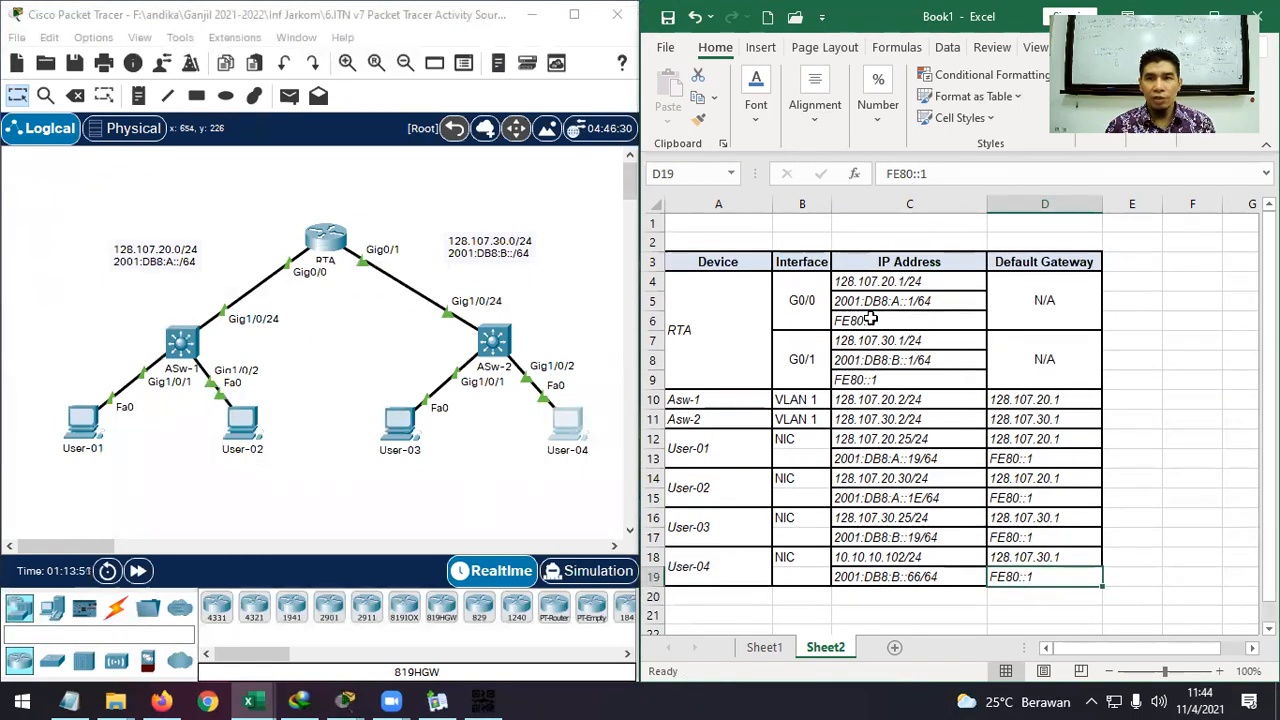
left_click(345, 701)
left_click(299, 649)
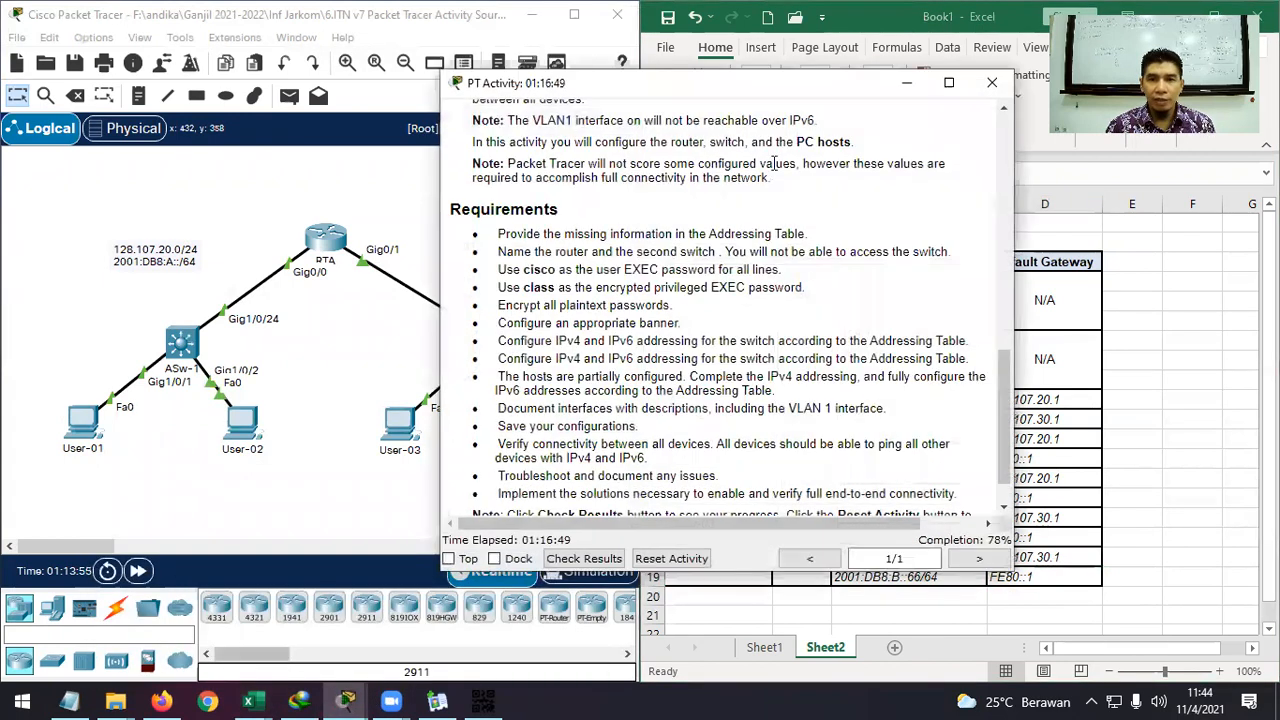
left_click_drag(790, 92, 1032, 50)
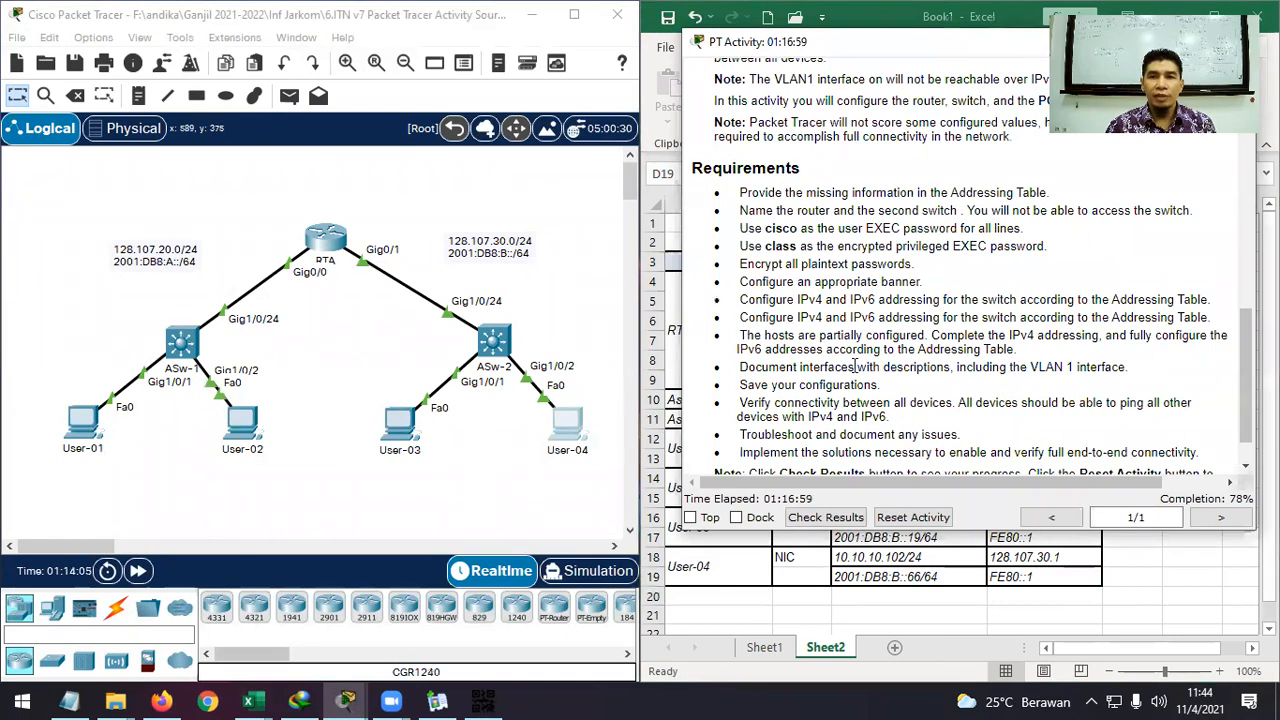
left_click_drag(890, 393, 745, 387)
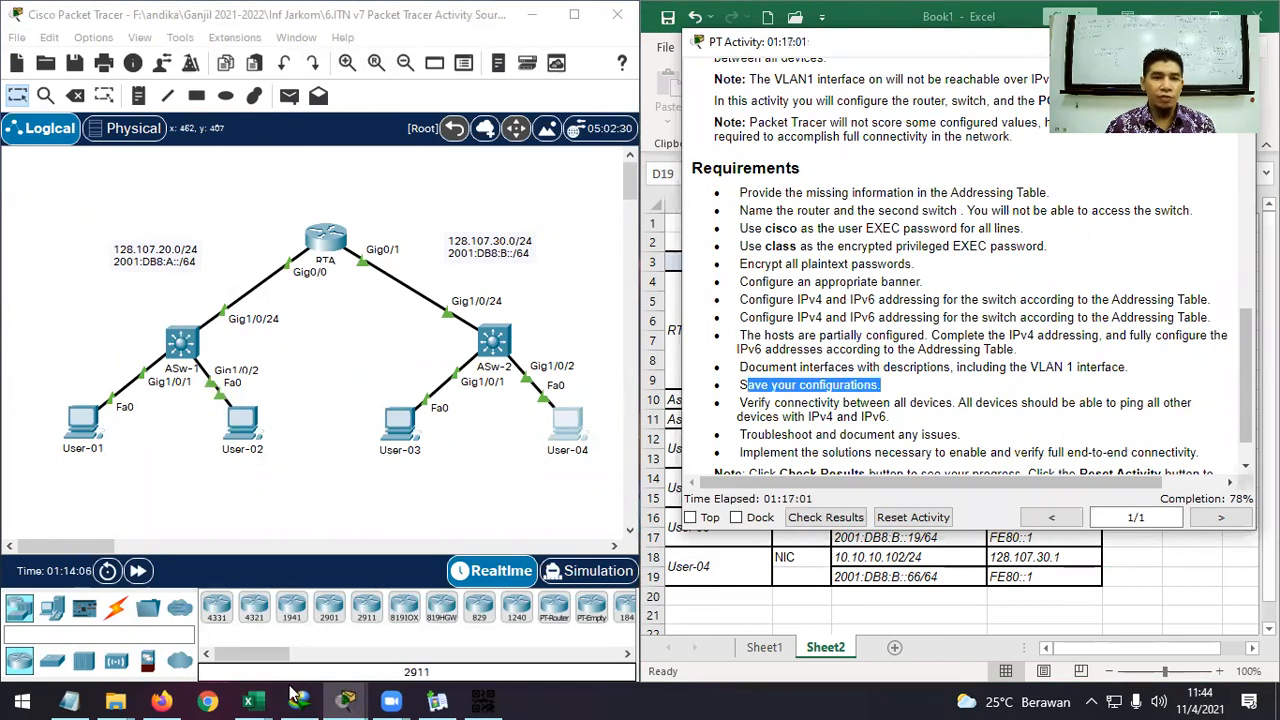
left_click(347, 700)
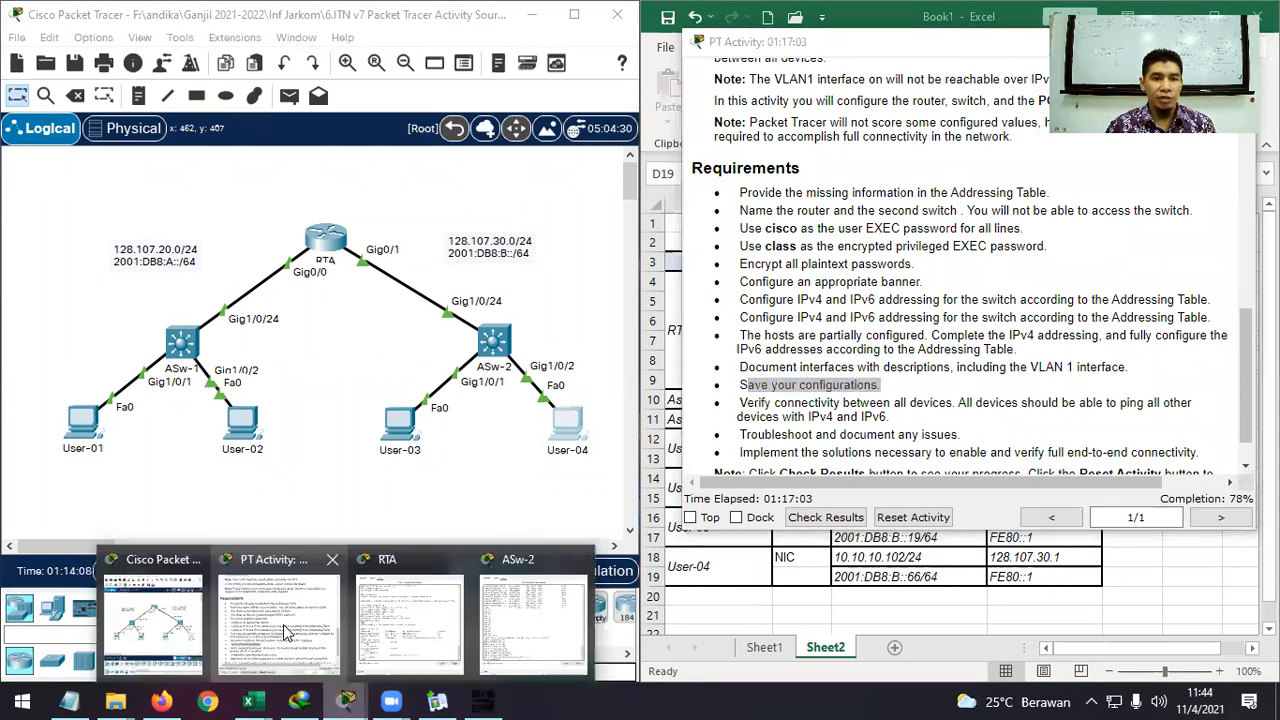
Save router RTA's configuration with copy running-config startup-config.
left_click(390, 617)
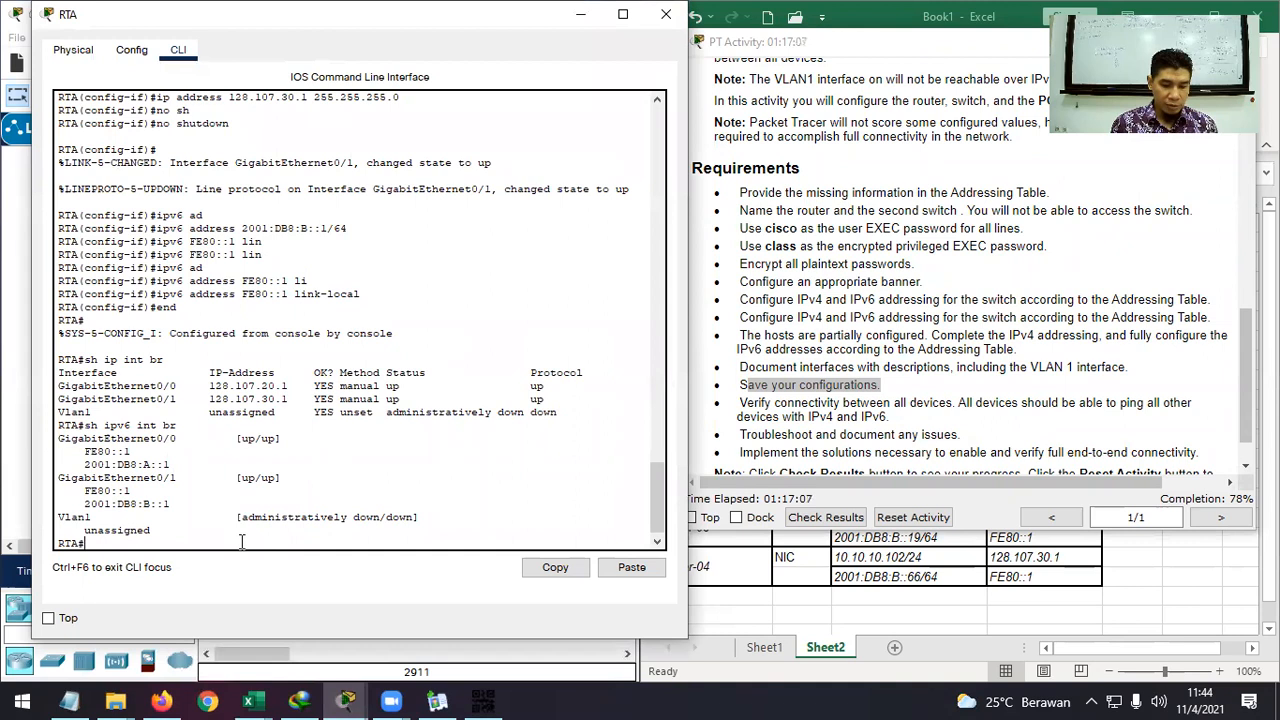
type("cop")
key("Tab")
type("r")
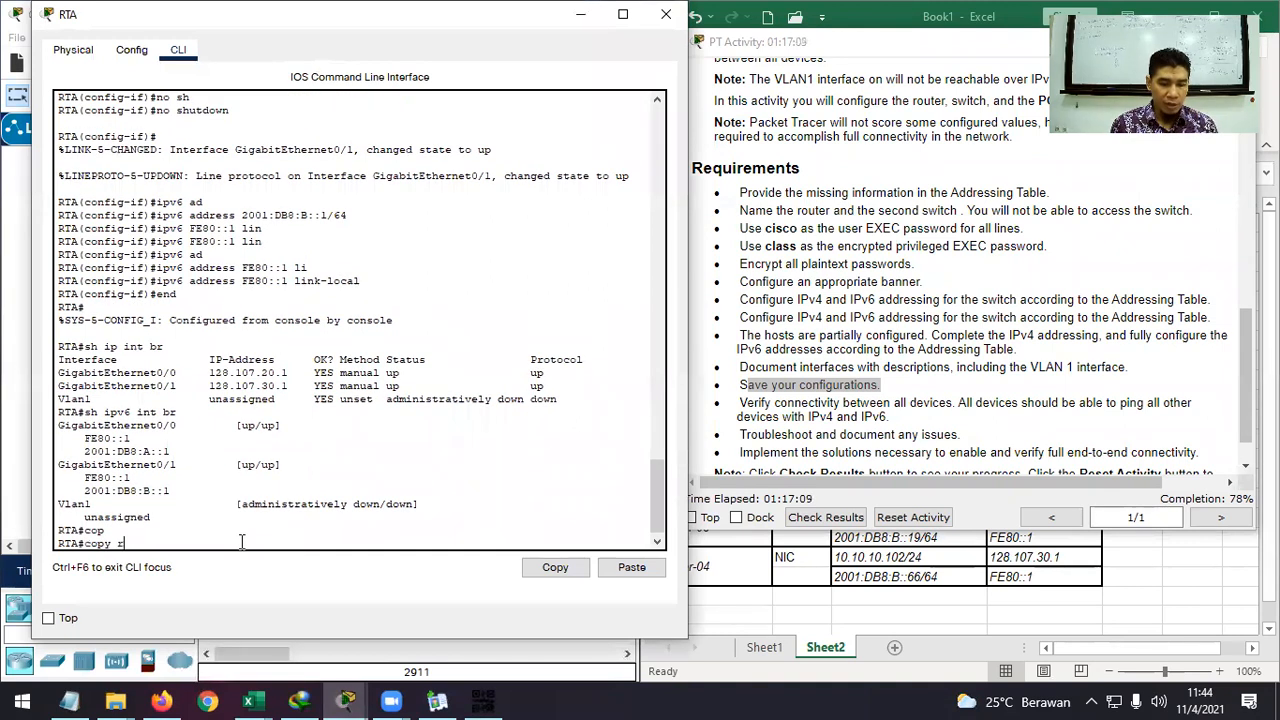
type("unning-config sta")
key("Tab")
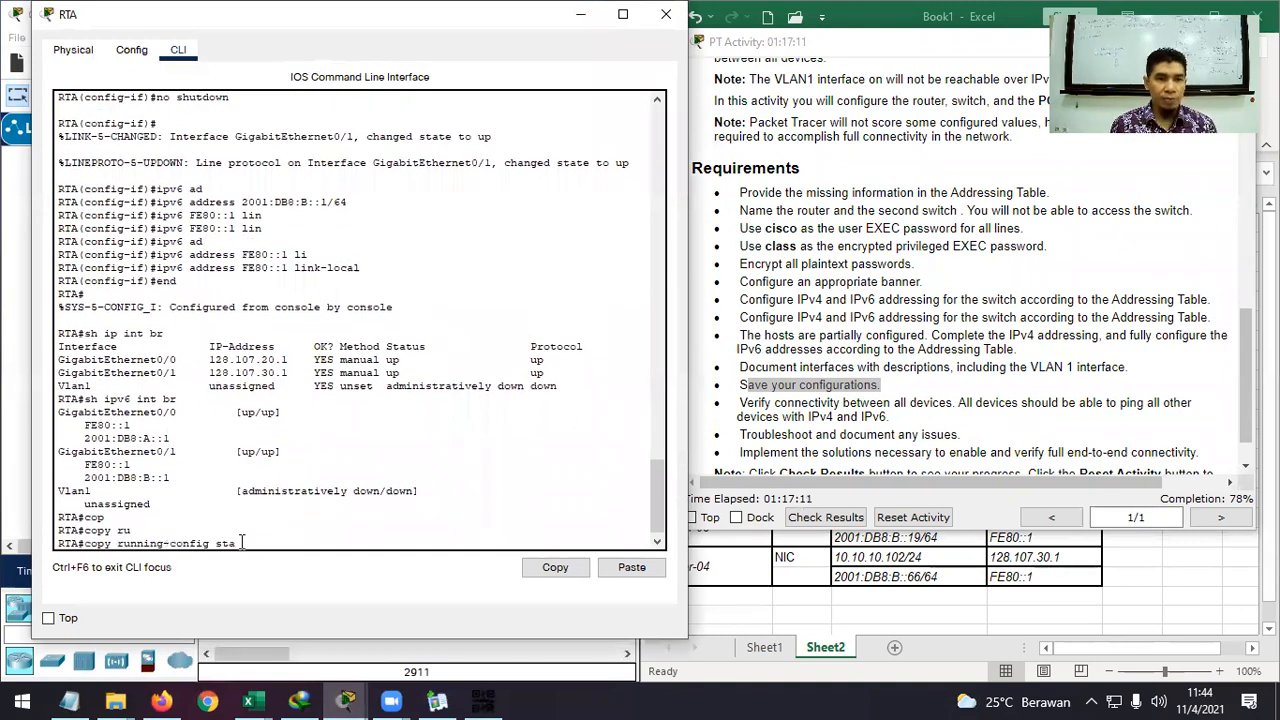
type("sta")
key("Tab")
key("Return")
key("Return")
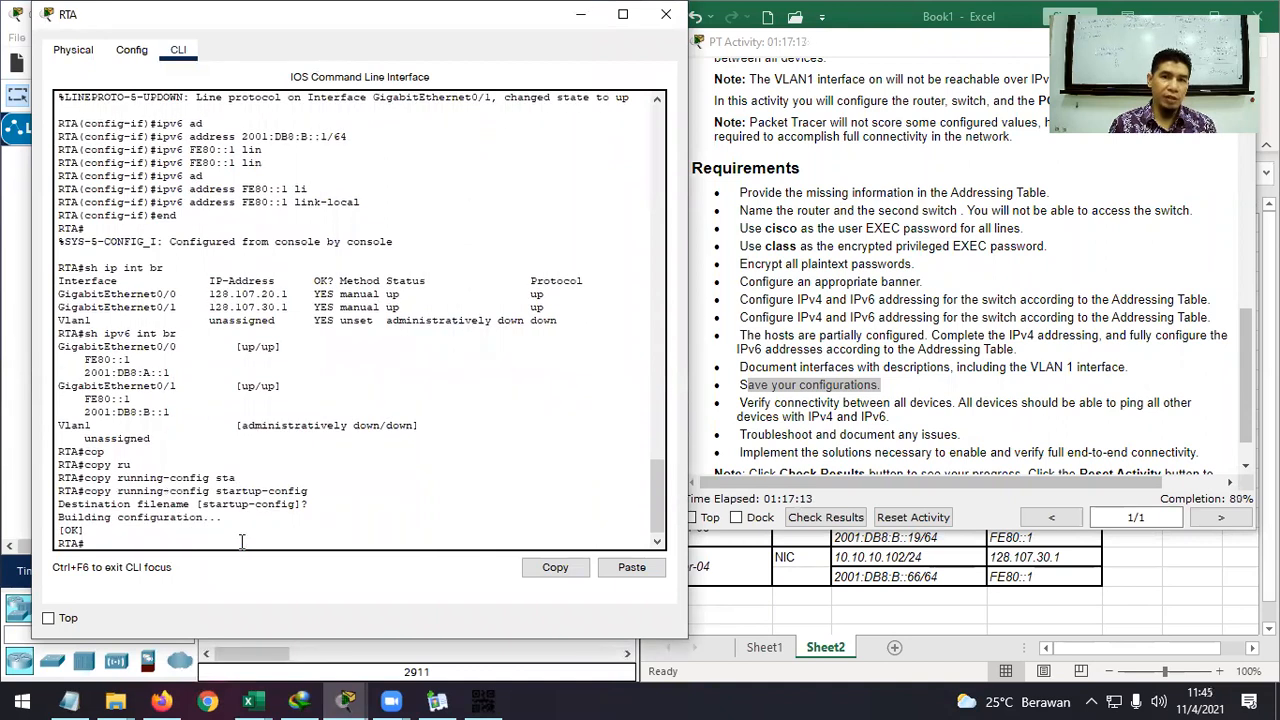
left_click(584, 18)
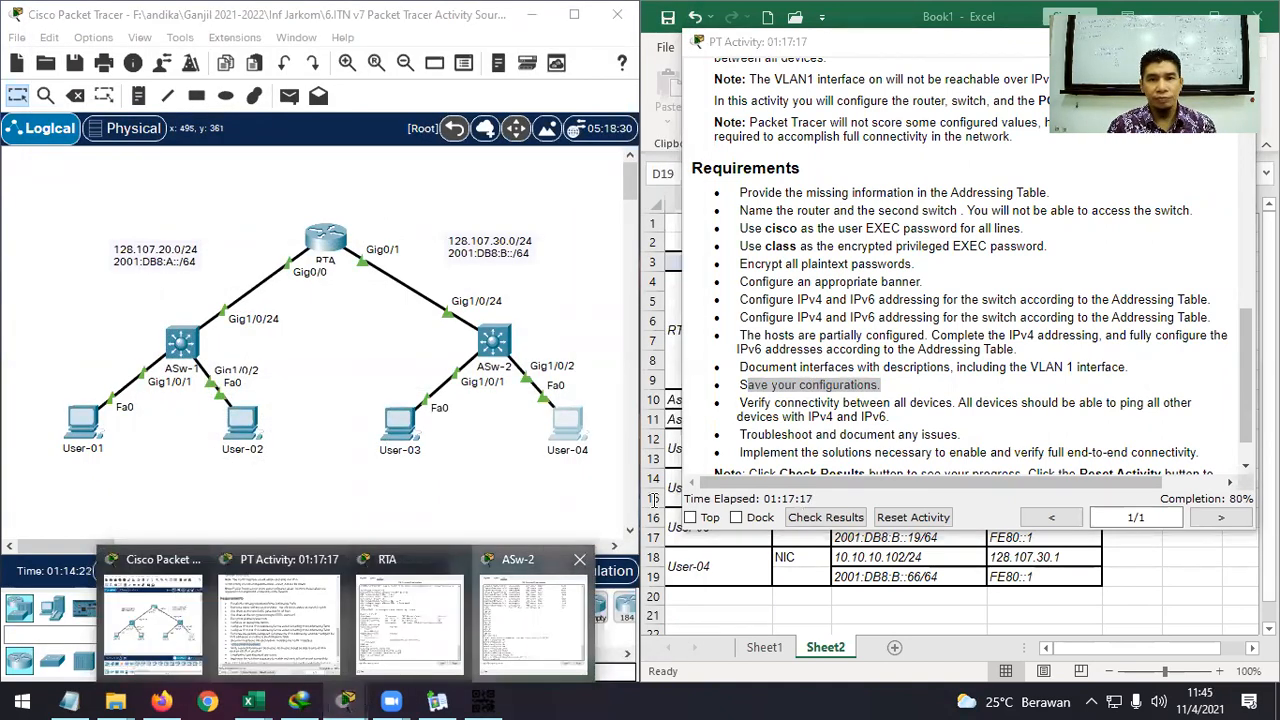
On switch ASw-2, leave config mode with end and run copy running-config startup-config.
left_click(528, 650)
type("end")
key("Return")
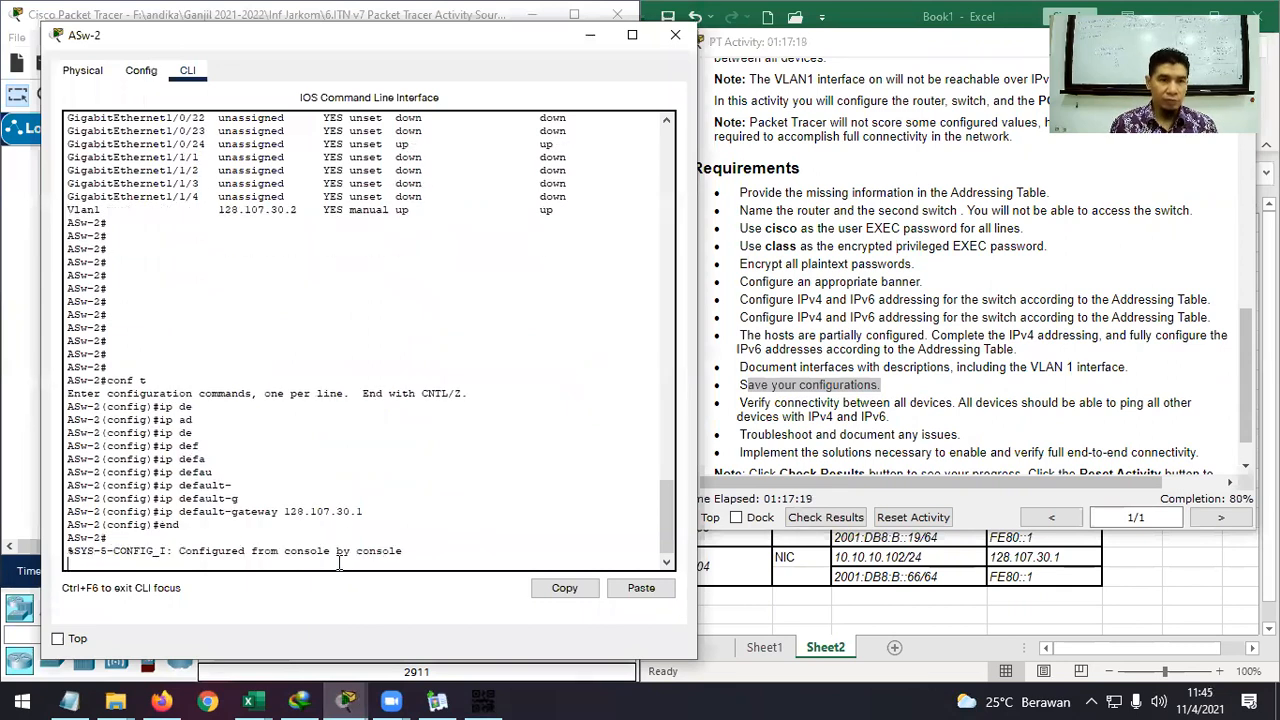
key("Return")
type("copy r")
key("Tab")
type("ru")
key("Tab")
type("s")
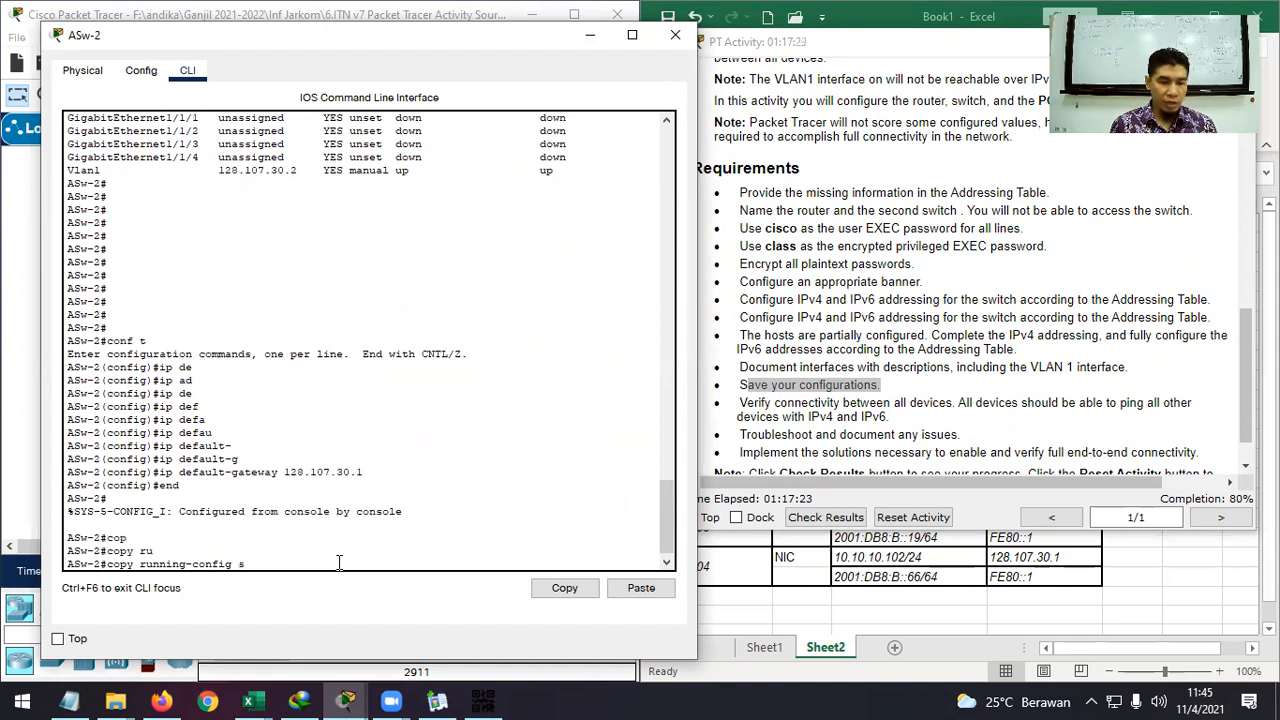
type("t")
key("Tab")
key("Return")
key("Return")
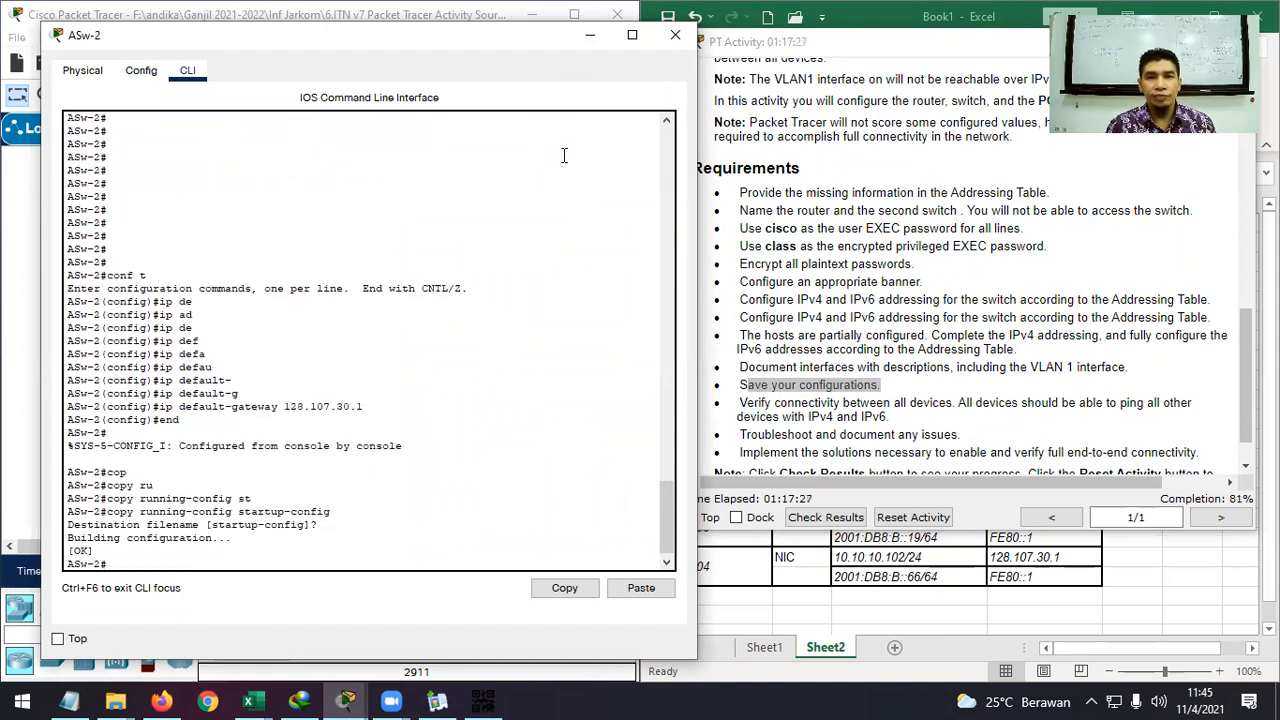
left_click(591, 38)
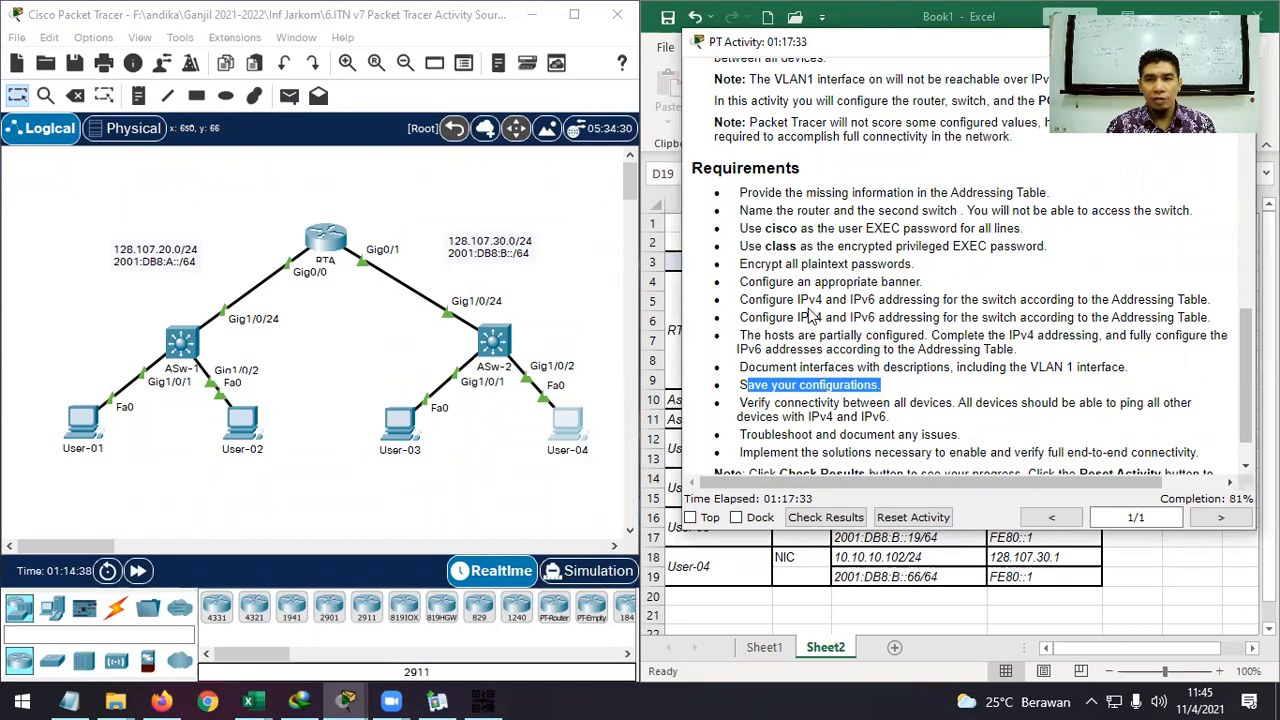
Reopen the RTA console and enter global configuration mode with conf t.
scroll(812, 316, "down", 1)
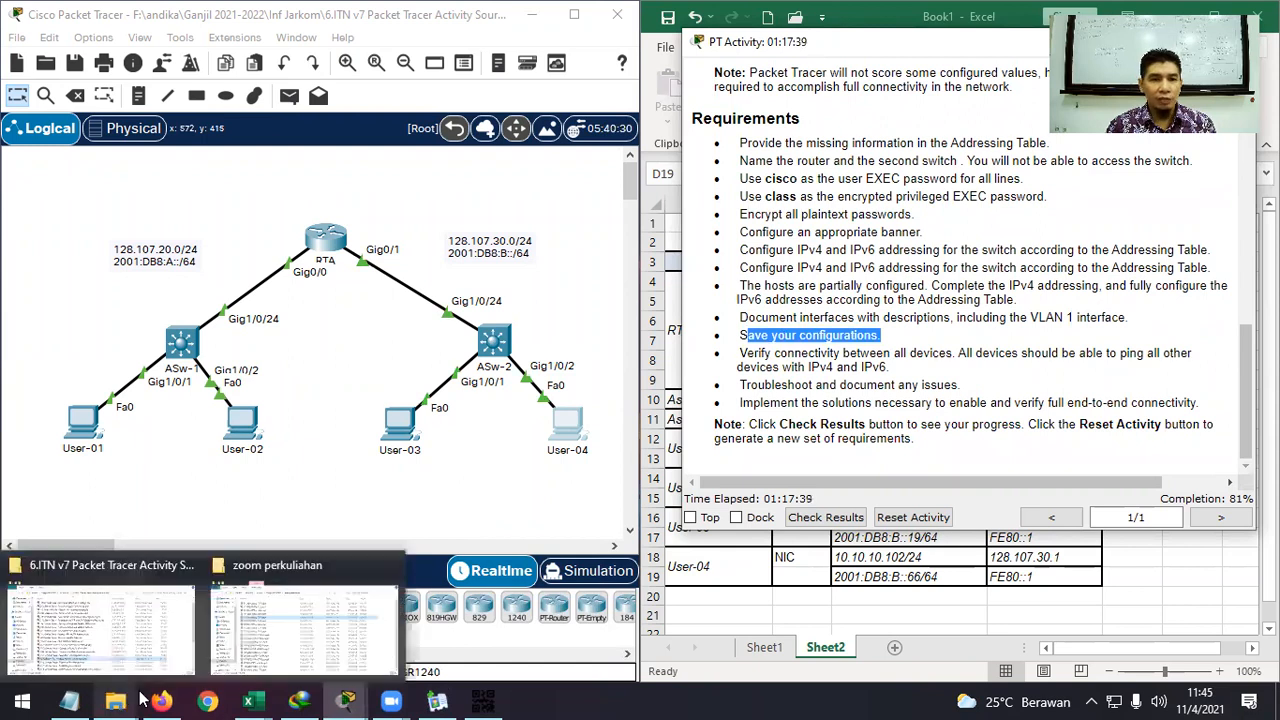
mouse_move(343, 700)
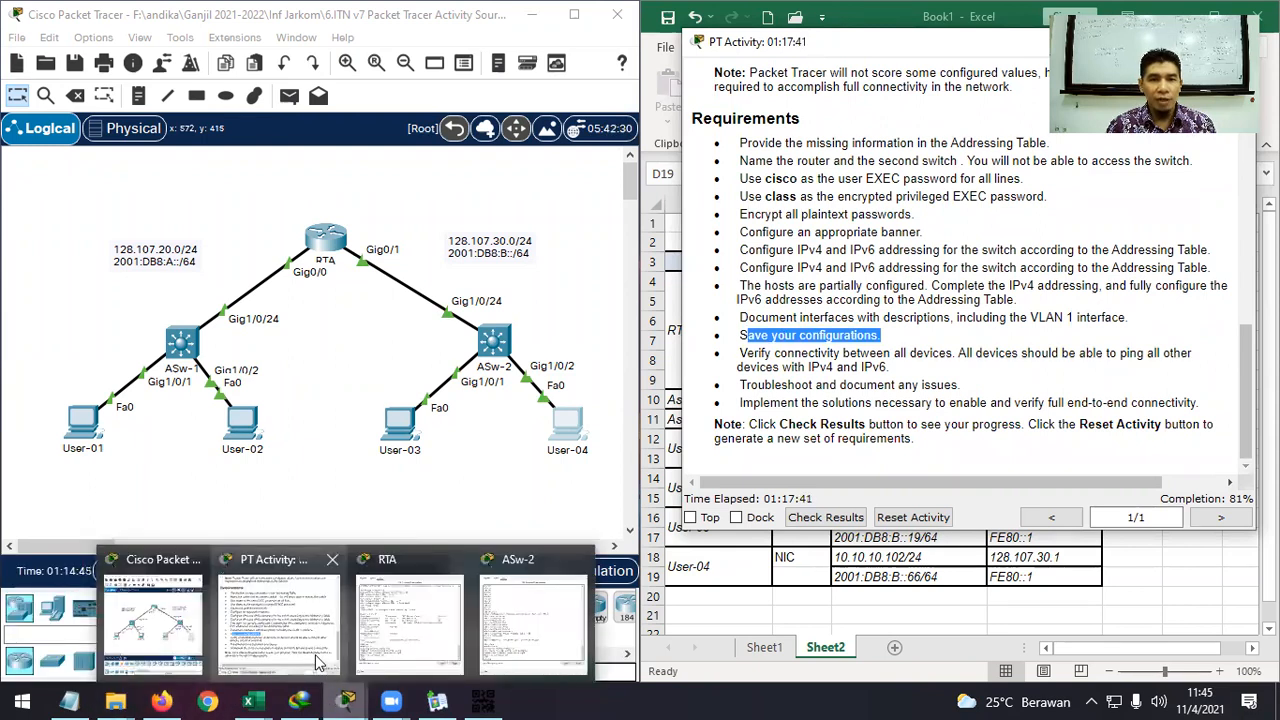
left_click(318, 662)
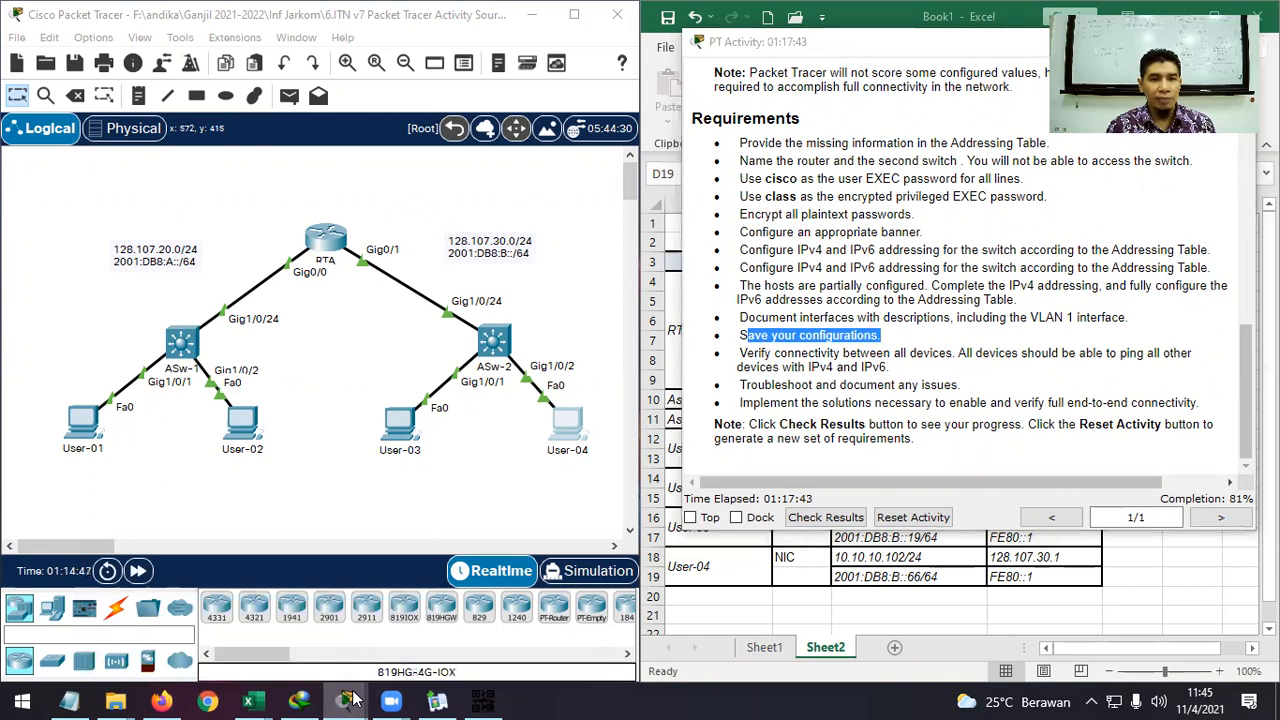
mouse_move(351, 700)
left_click(410, 640)
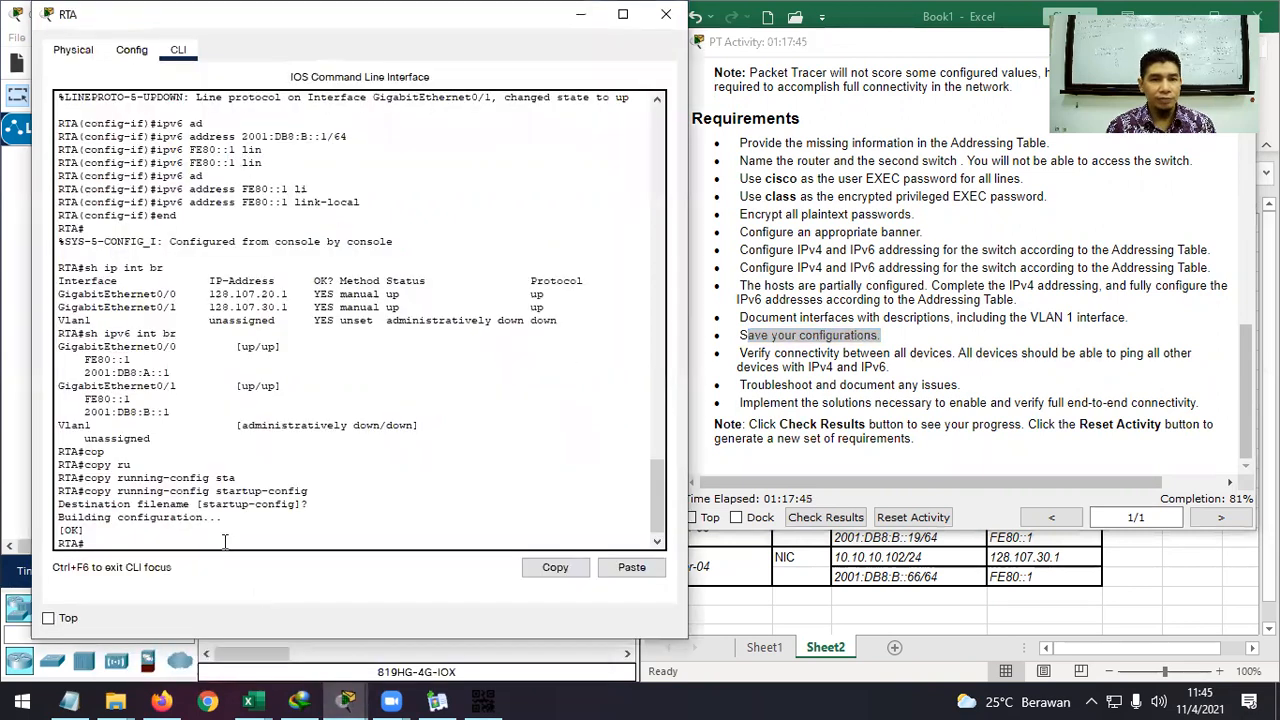
type("conf t")
key("Return")
Enable IPv6 routing on RTA with the ipv6 unicast-routing command.
type("ip u")
key("Tab")
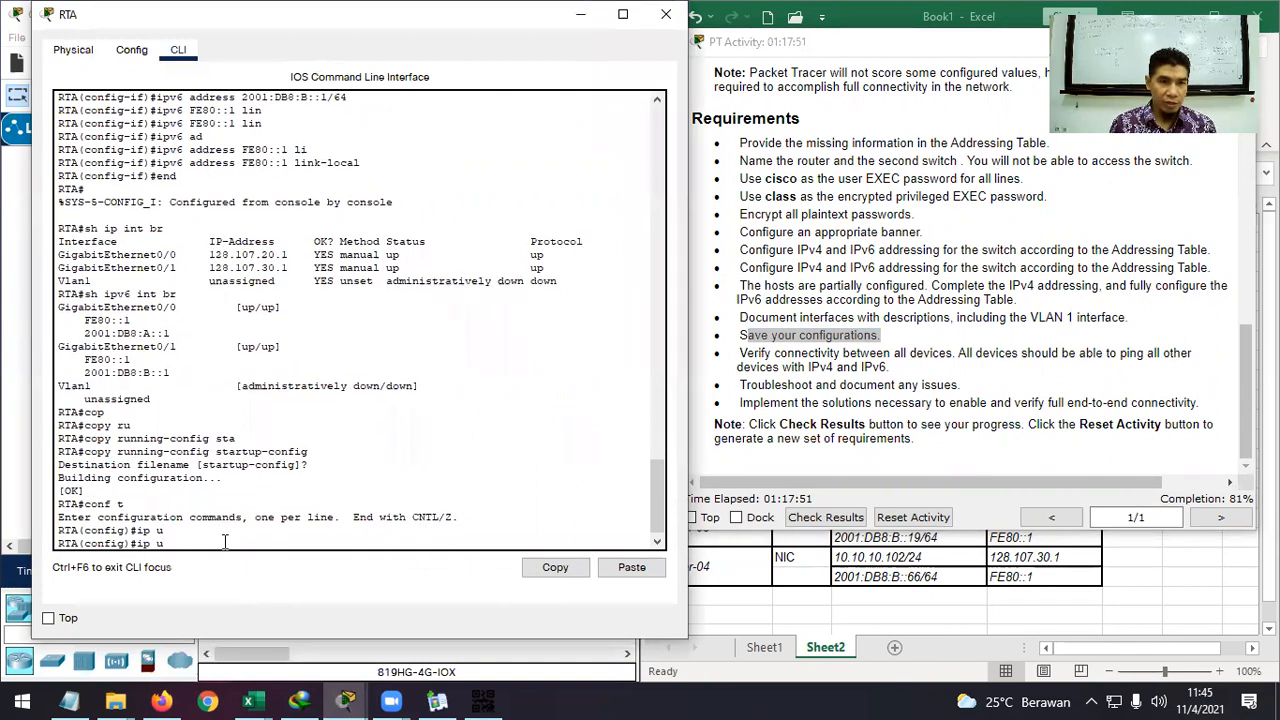
type("n")
key("Tab")
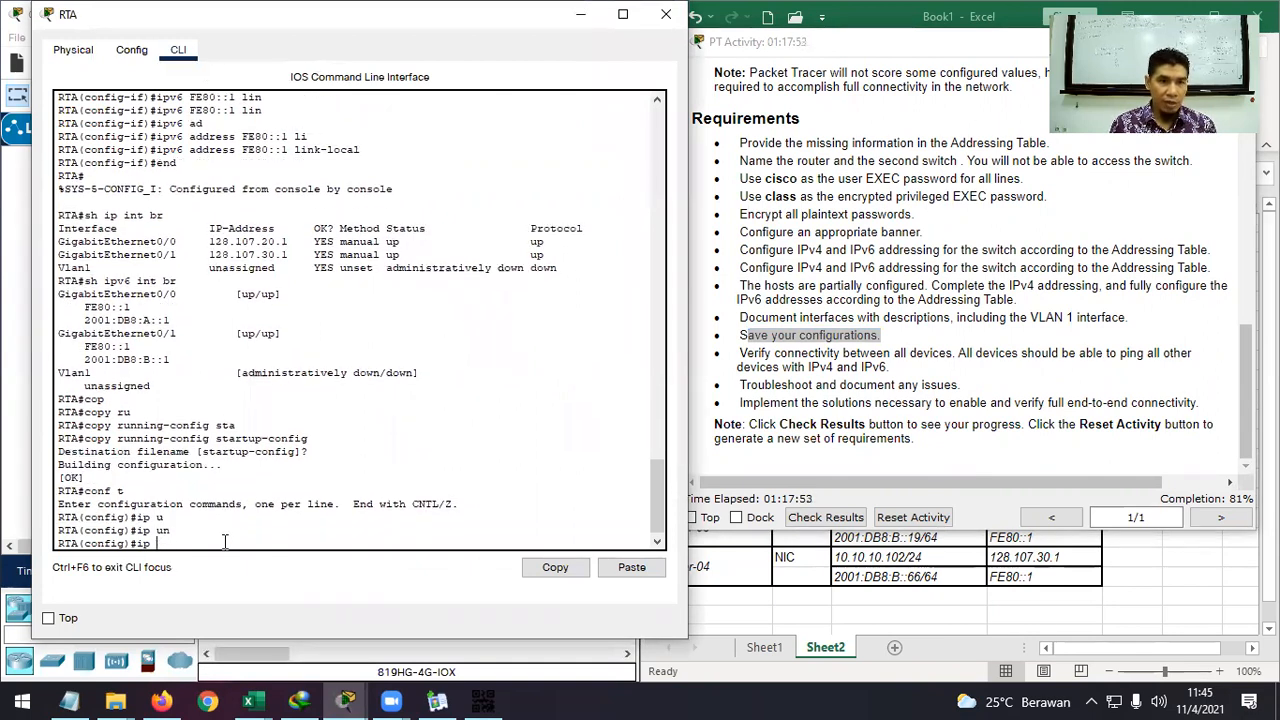
type("g")
key("Tab")
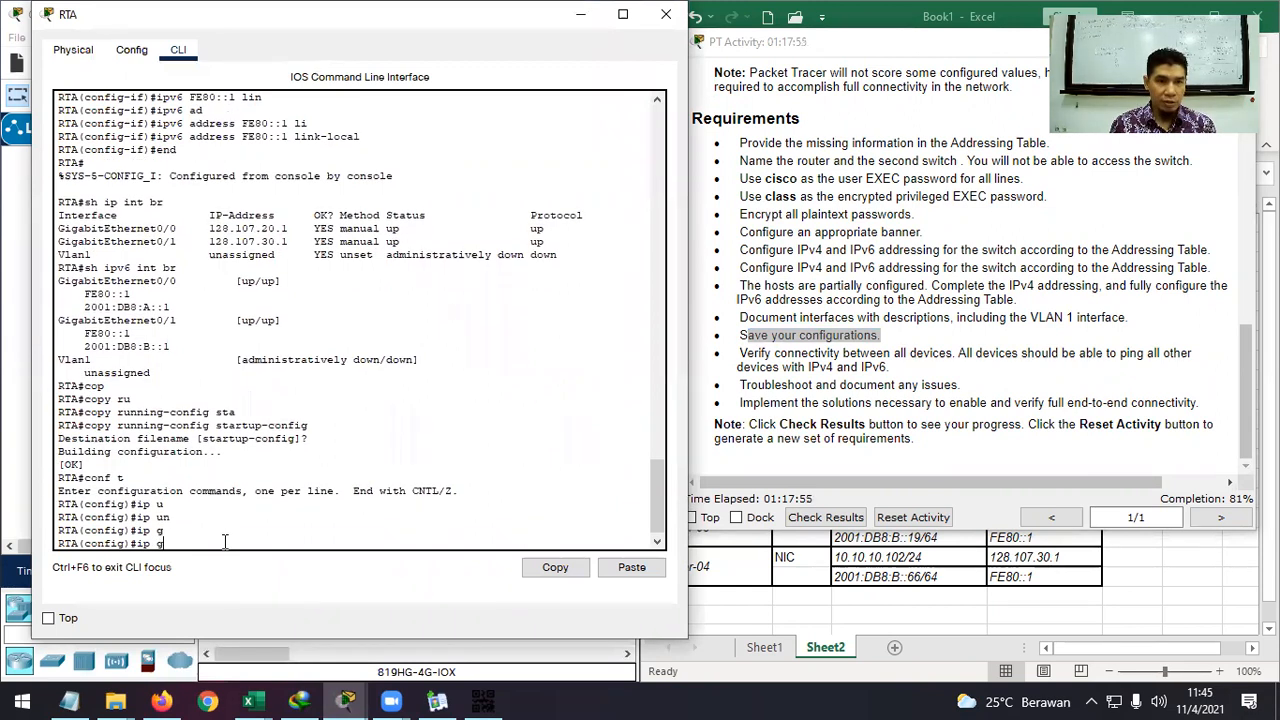
type("lo")
key("Tab")
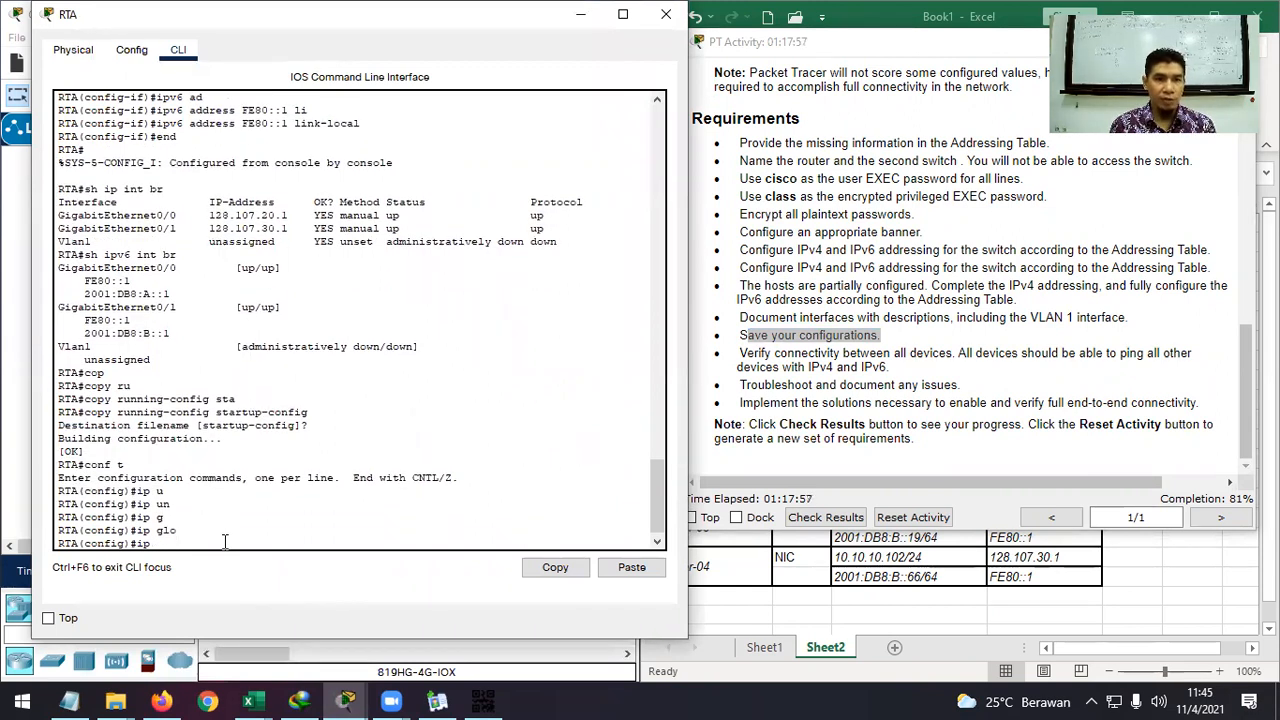
type("6 u")
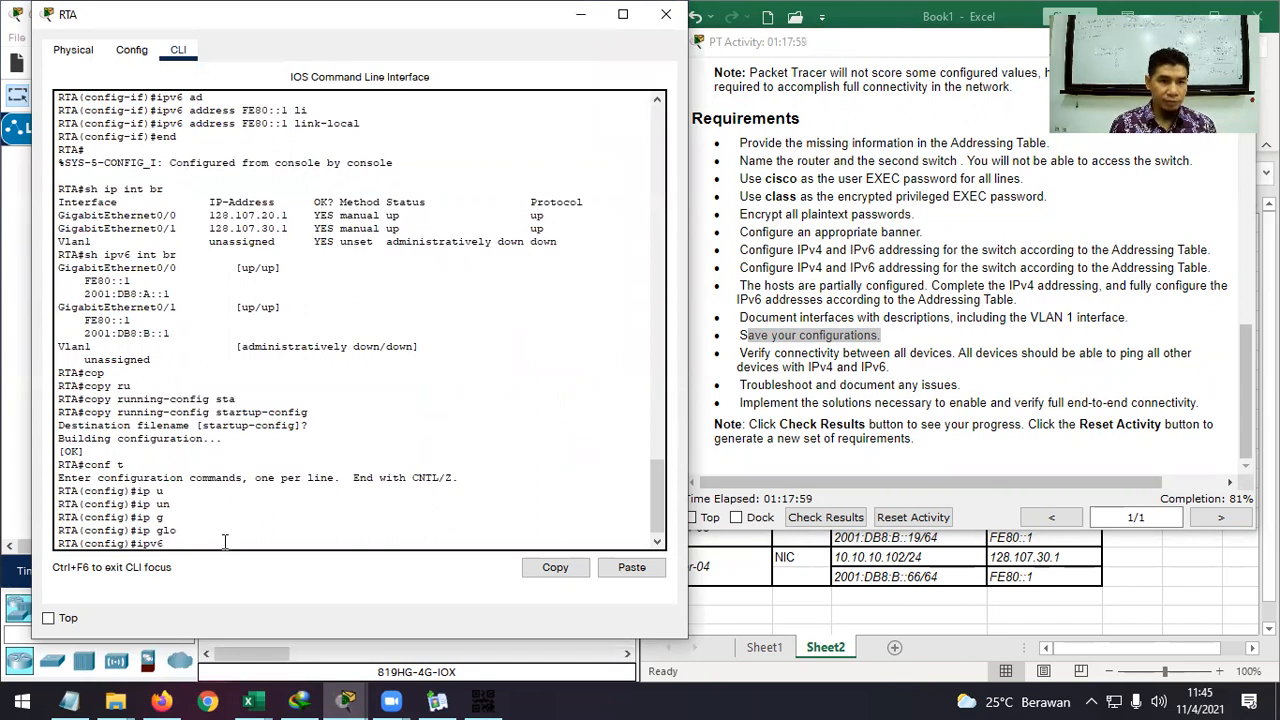
key("Tab")
type("n")
key("Tab")
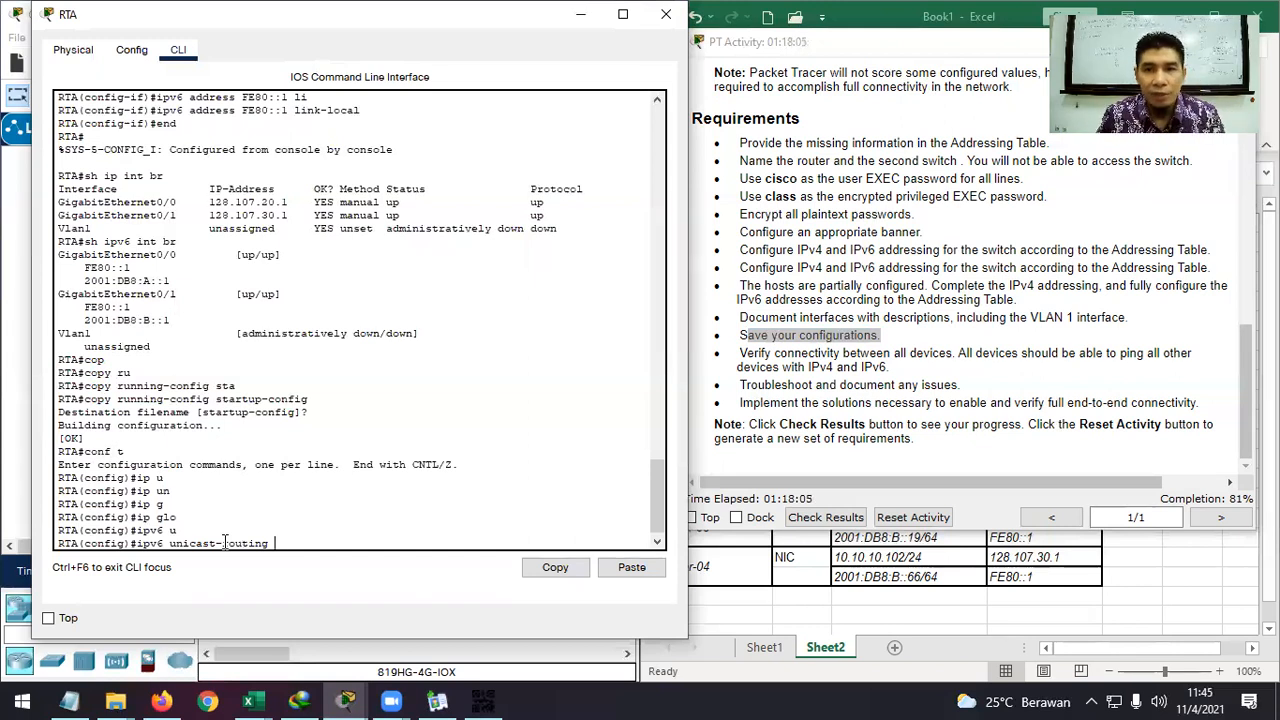
key("Return")
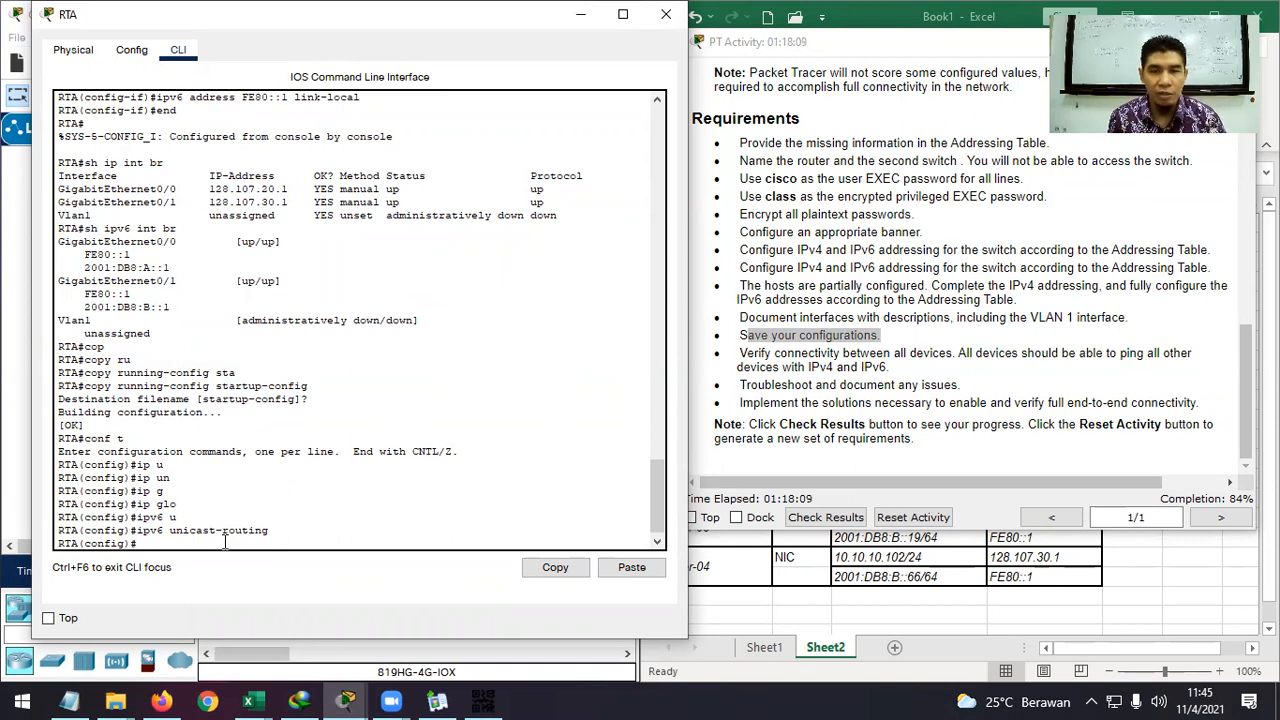
Check progress in the activity instructions, then close the RTA console window.
left_click(823, 403)
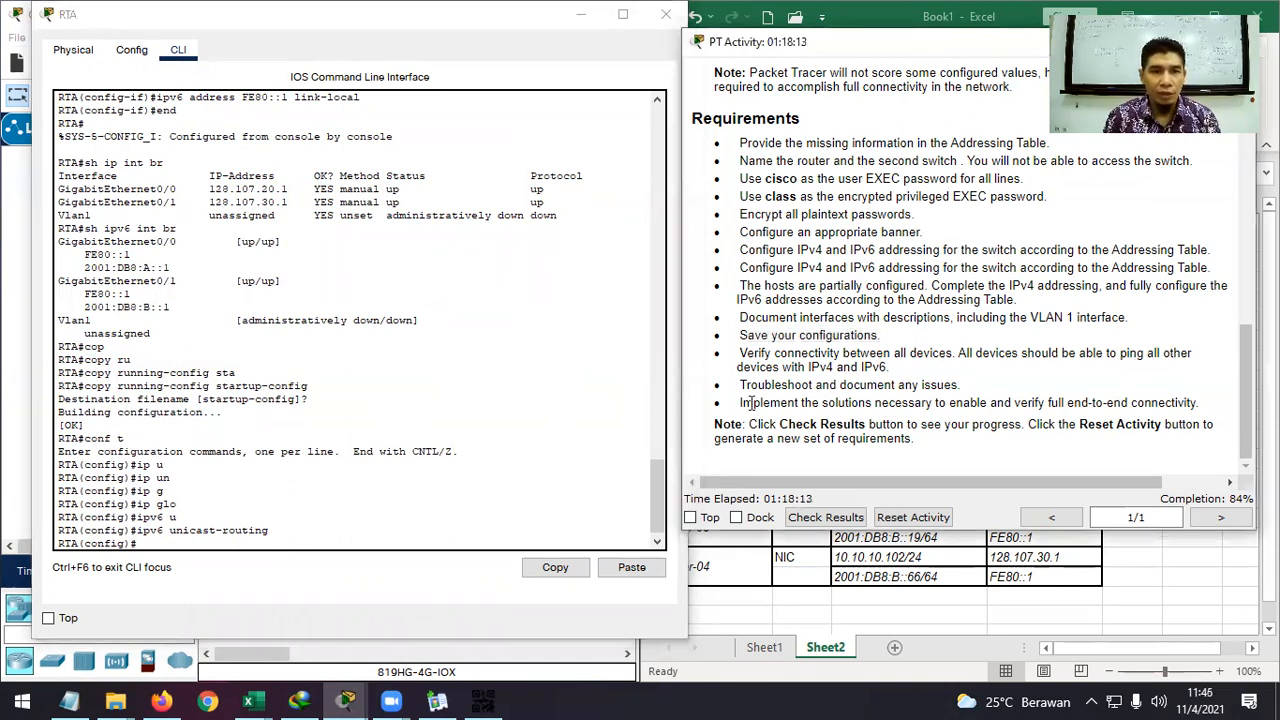
scroll(828, 390, "up", 1)
scroll(828, 390, "down", 1)
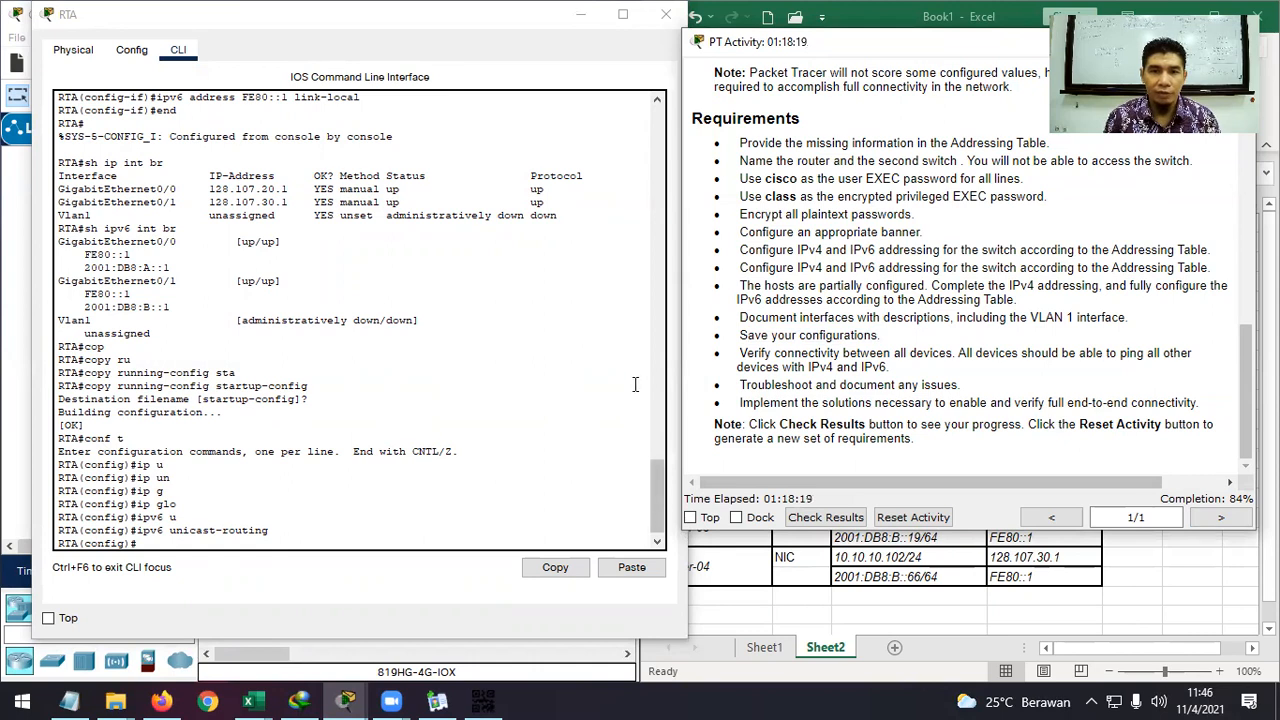
left_click(276, 542)
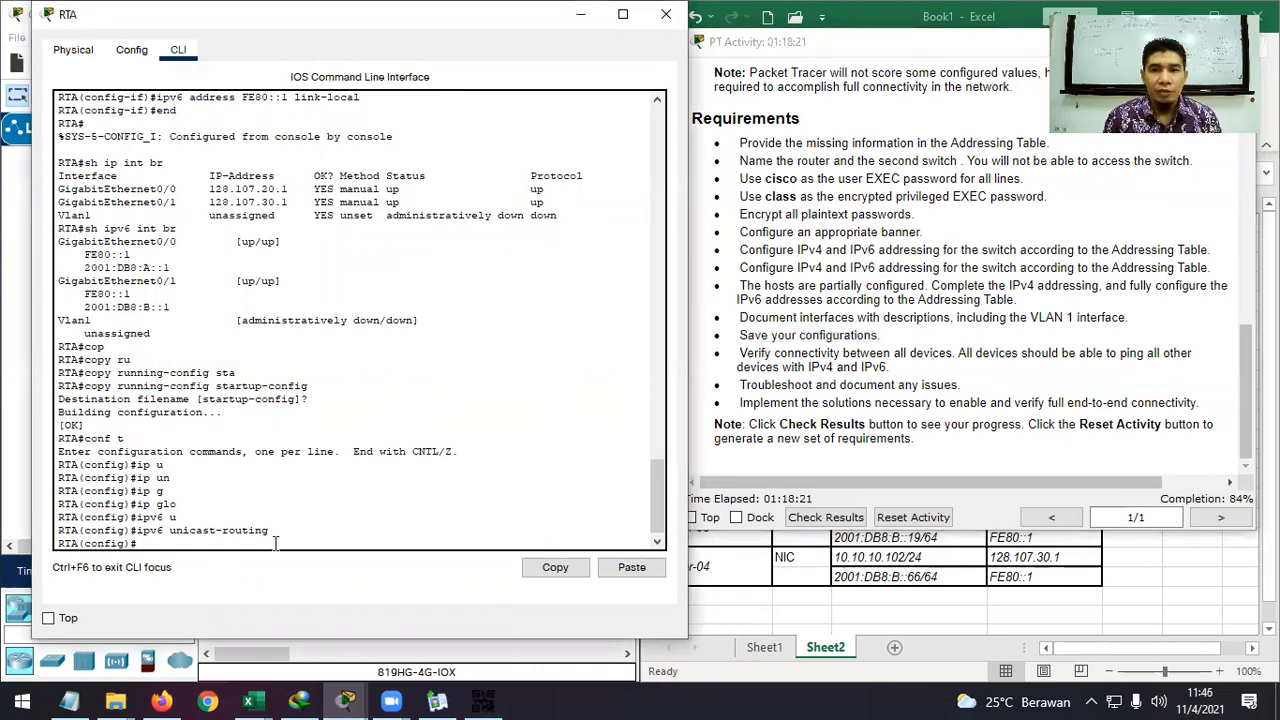
left_click_drag(460, 24, 521, 24)
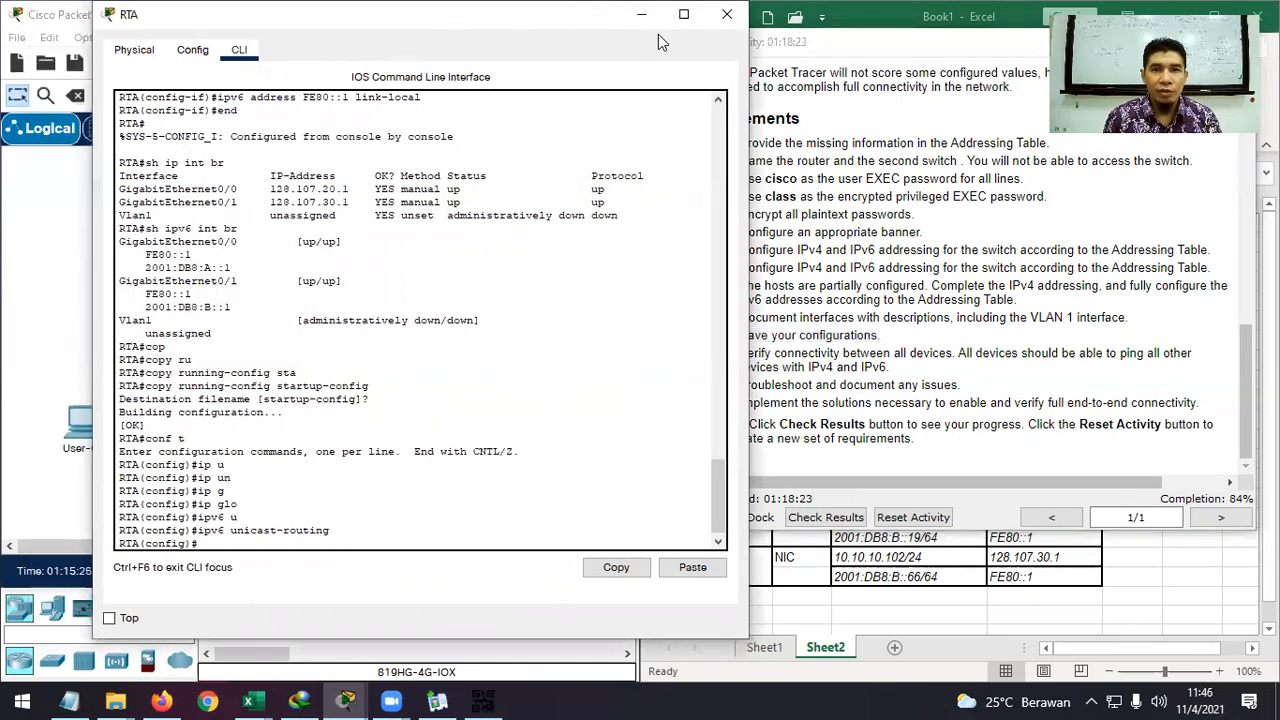
left_click(727, 14)
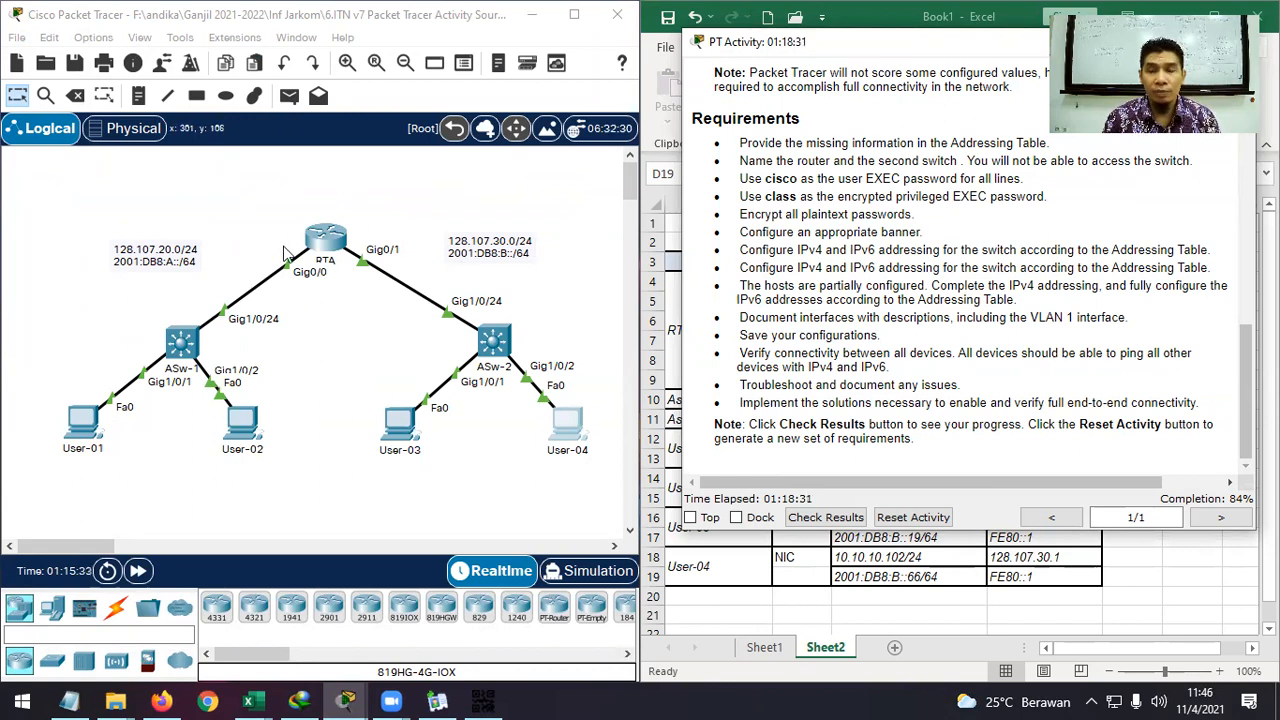
From User-01's Command Prompt, ping the gateway 128.107.20.1.
left_click(86, 432)
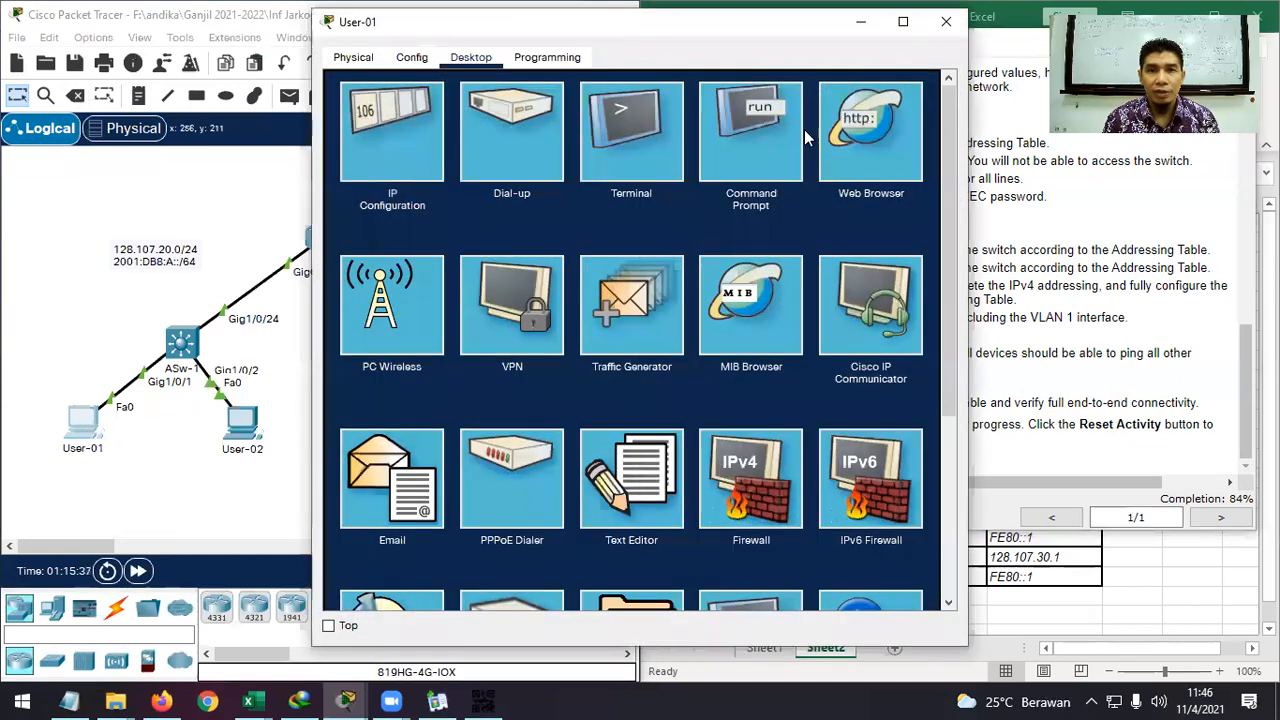
left_click(801, 137)
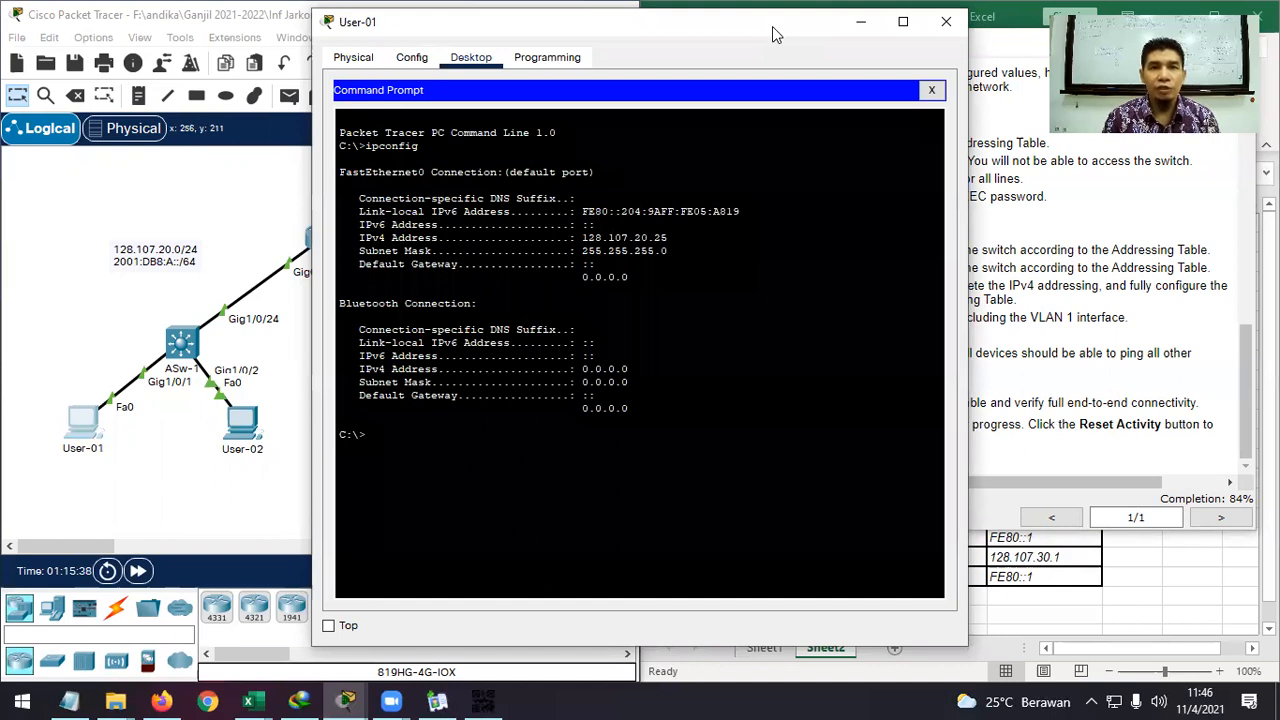
left_click_drag(772, 35, 461, 30)
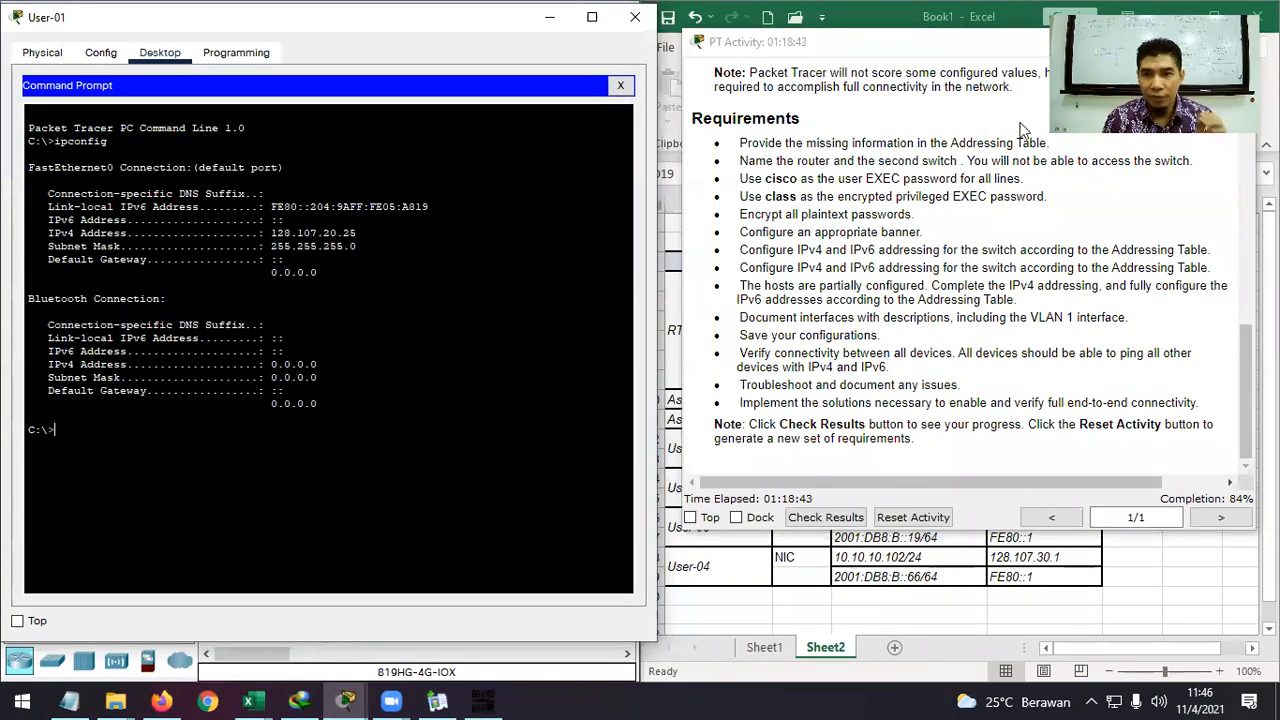
left_click_drag(984, 49, 932, 153)
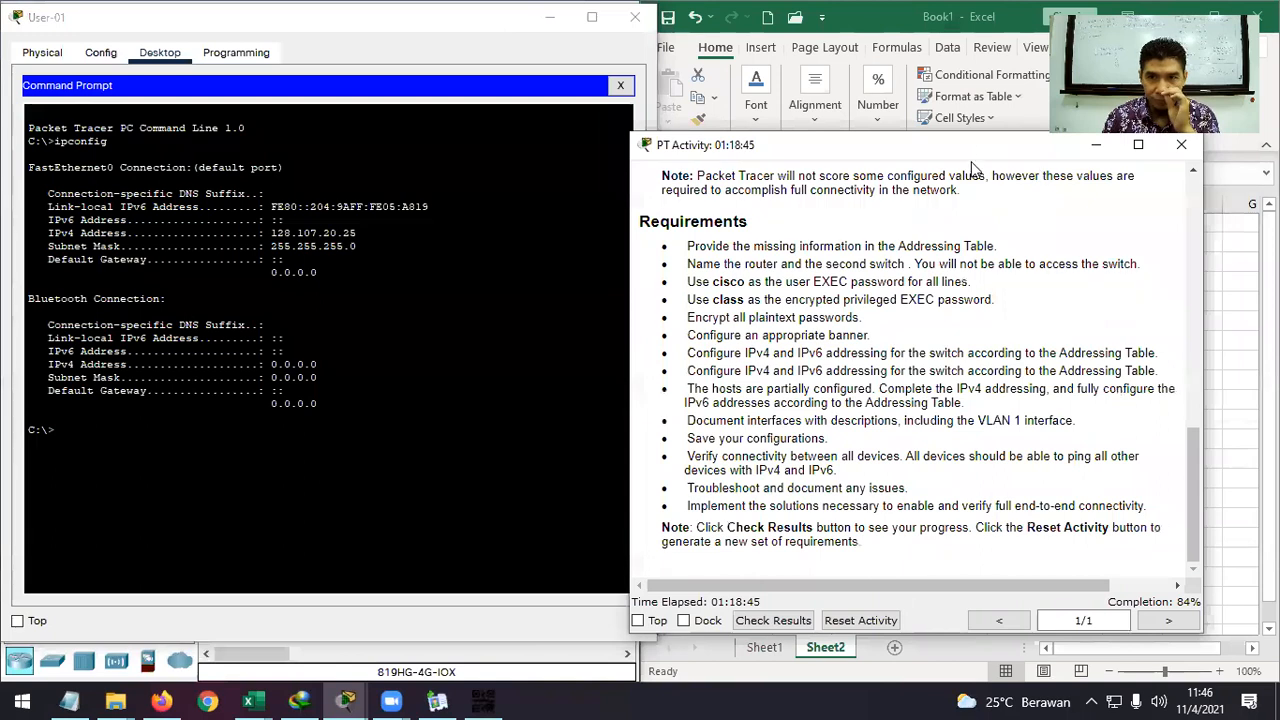
left_click(1096, 145)
left_click(78, 435)
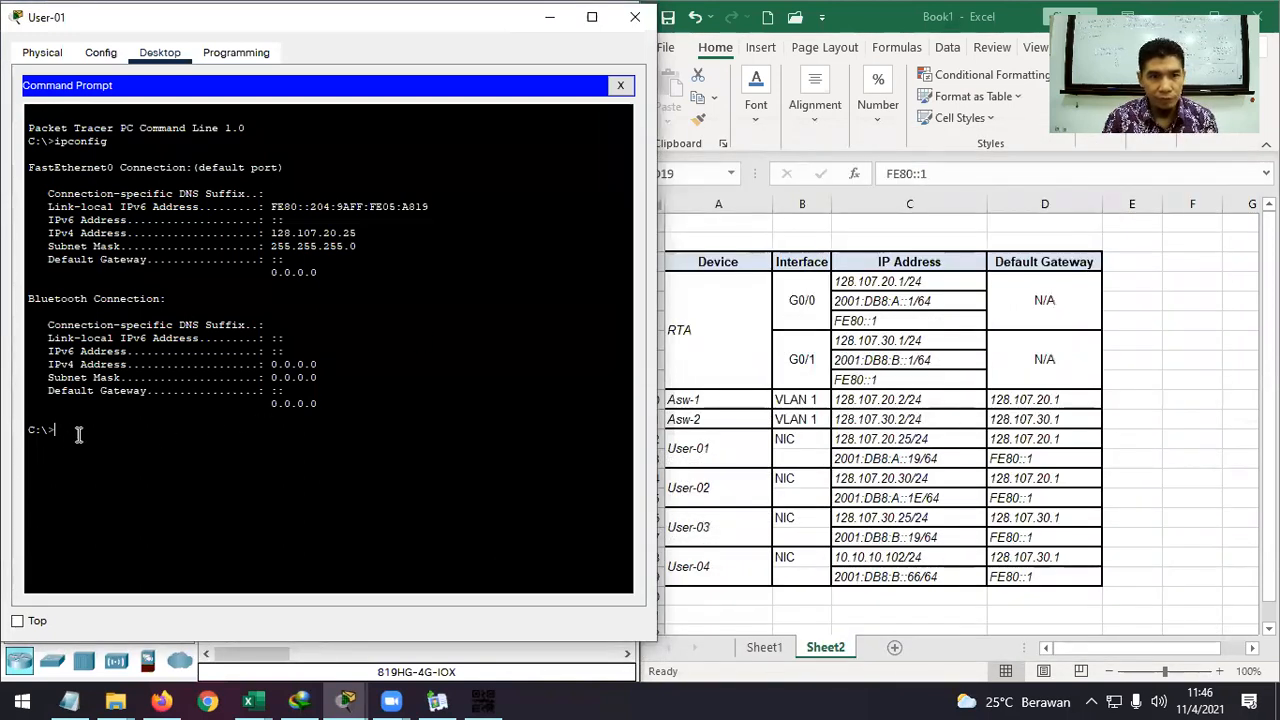
type("ping")
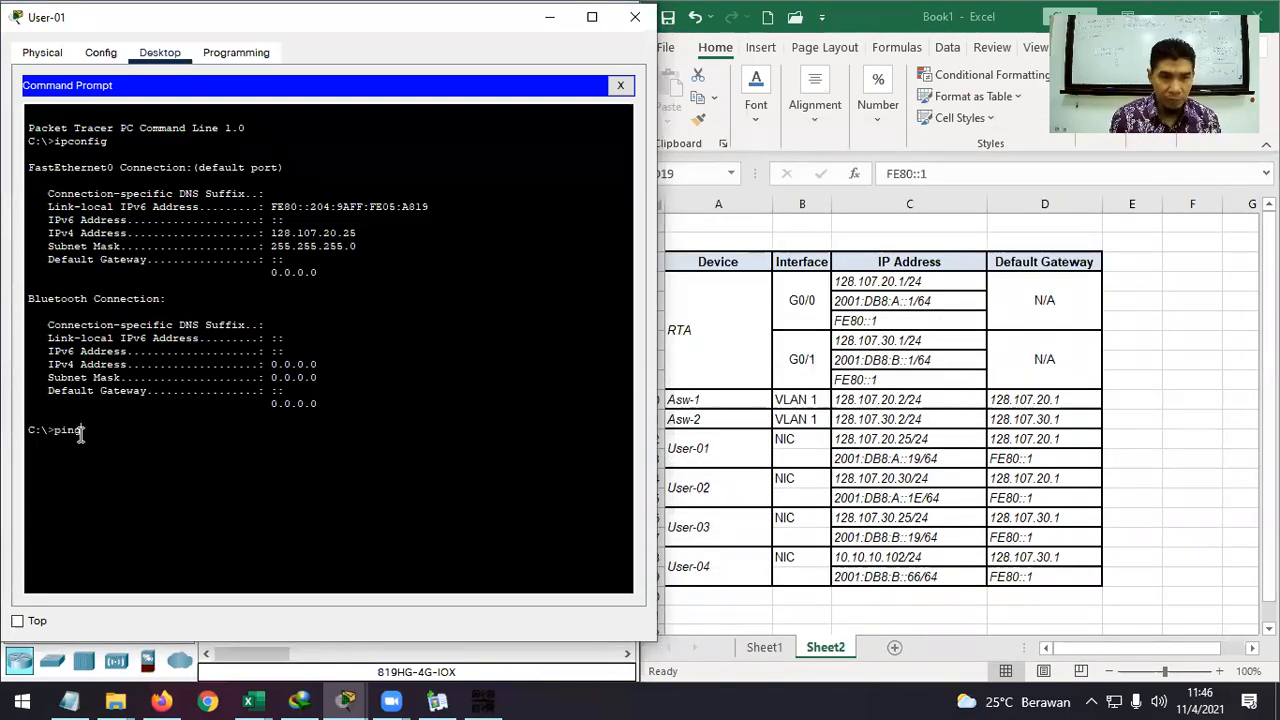
type(" 128")
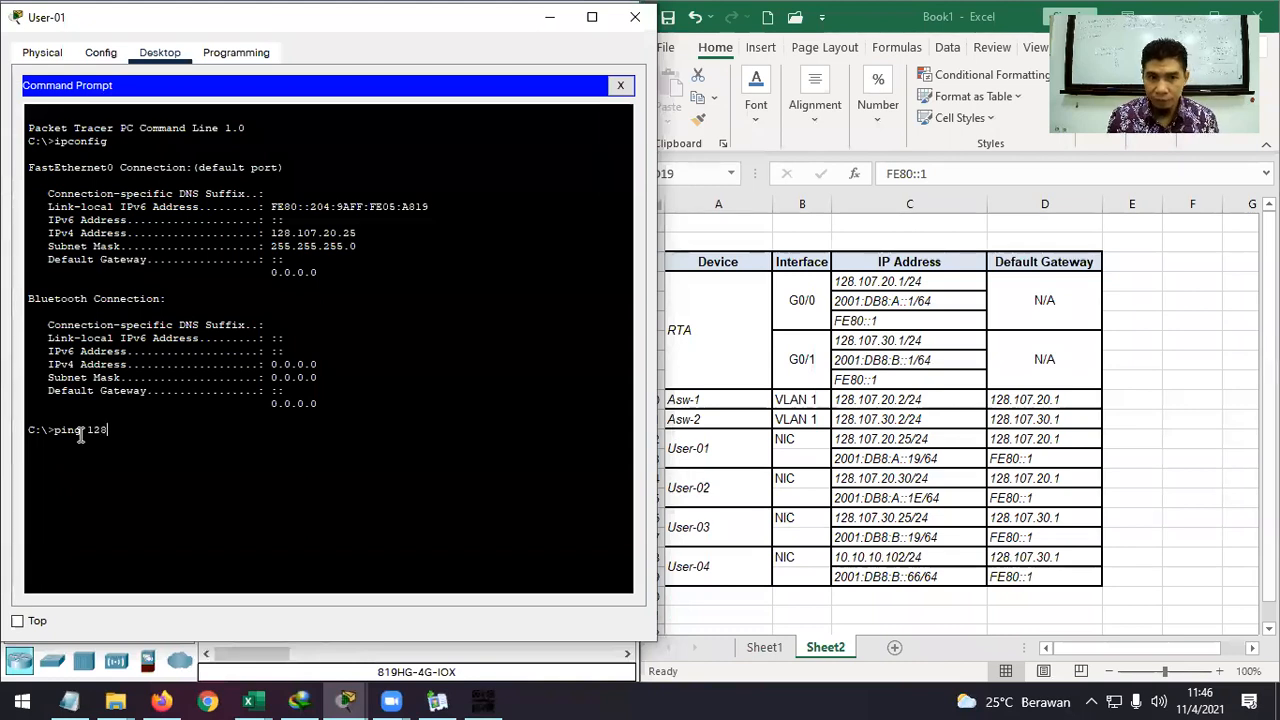
type(".107.20.1")
key("Return")
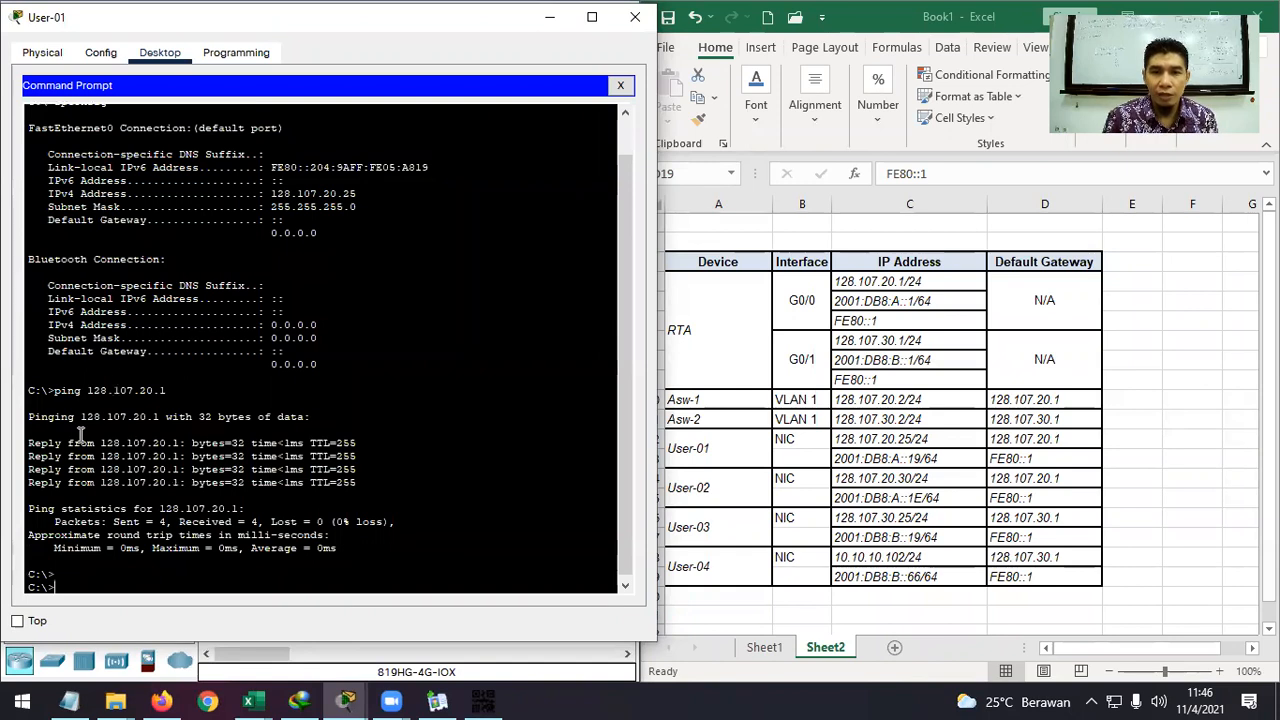
Copy FE80::1 from the addressing table and start a ping command to paste it into.
left_click(1008, 458)
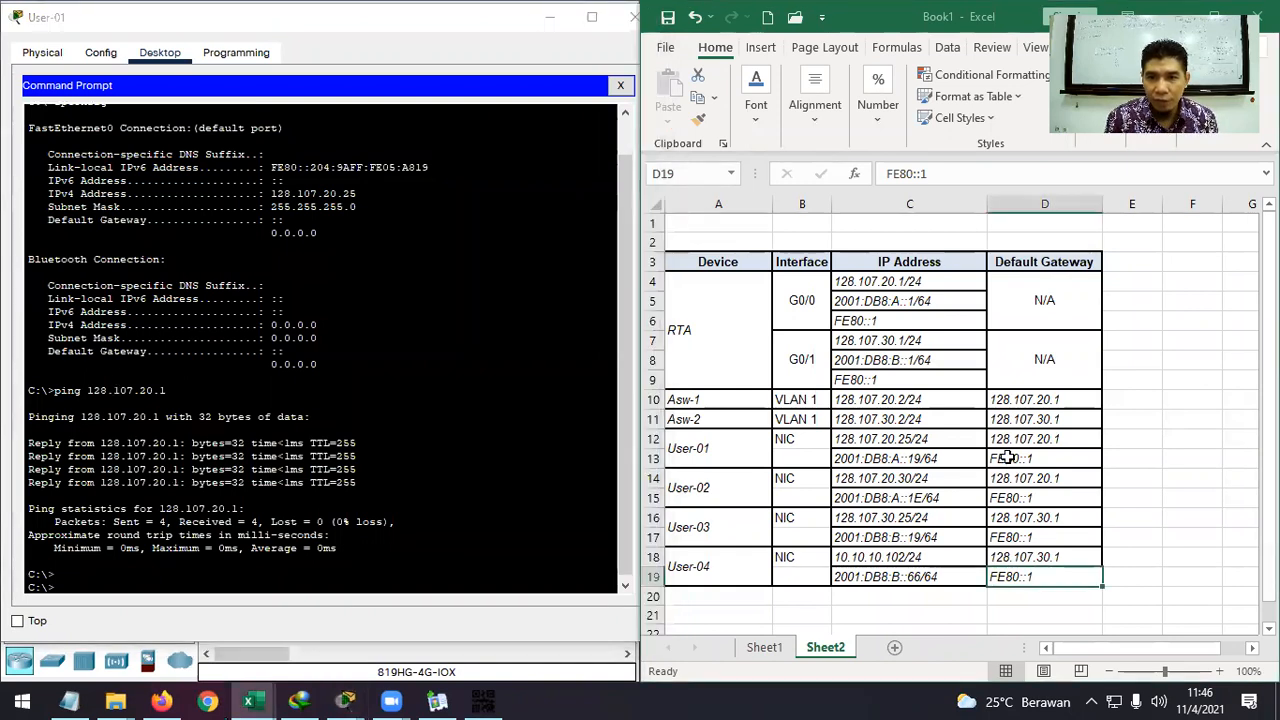
left_click(1010, 458)
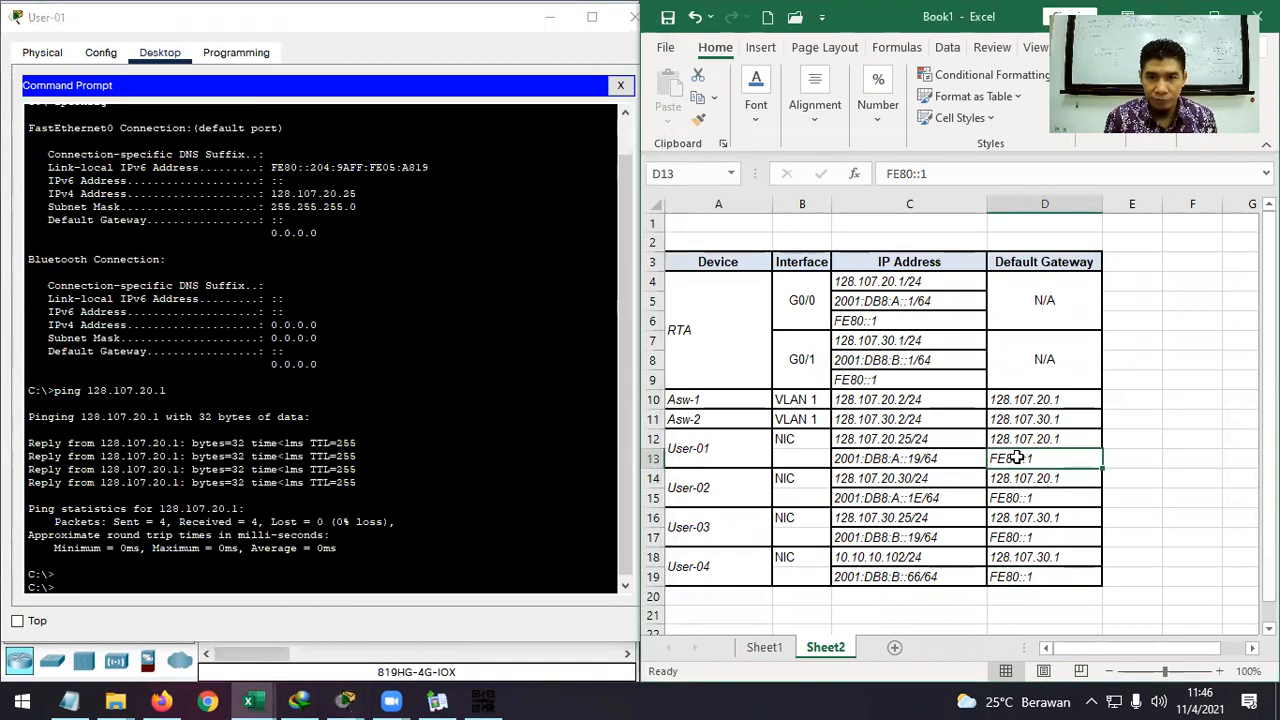
key("ctrl+c")
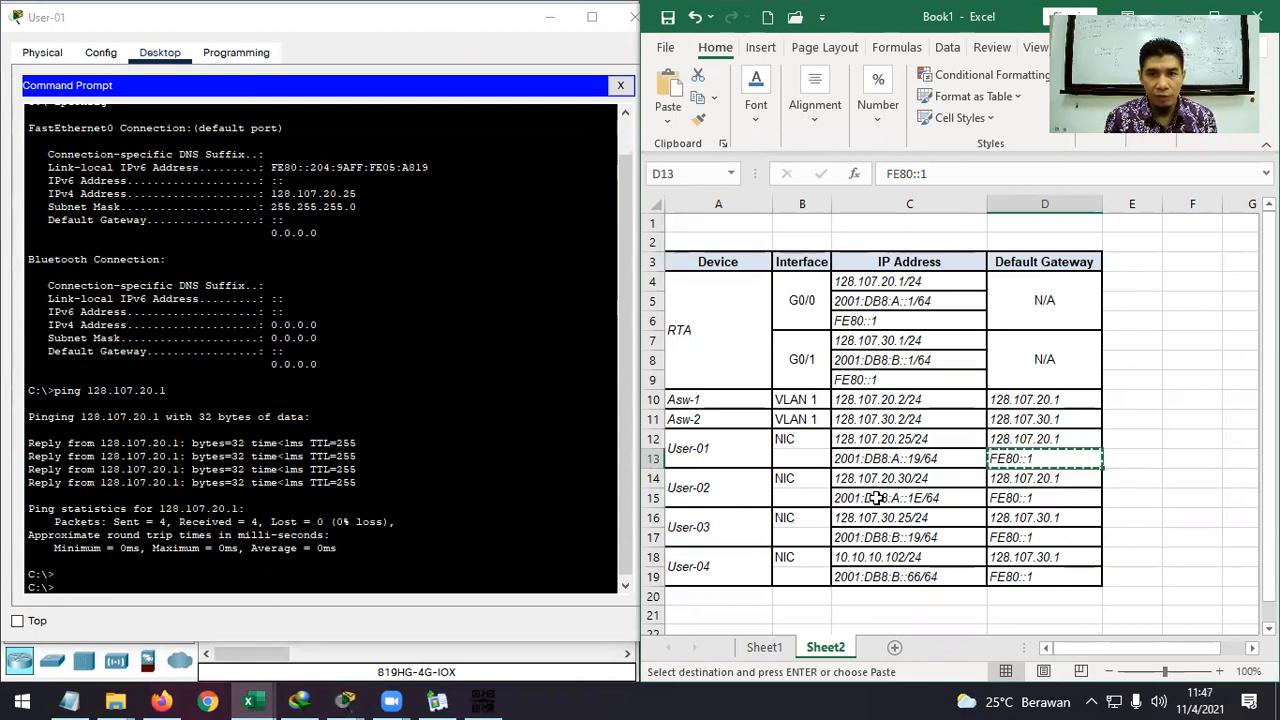
left_click(320, 585)
type("ping")
scroll(320, 585, "up", 1)
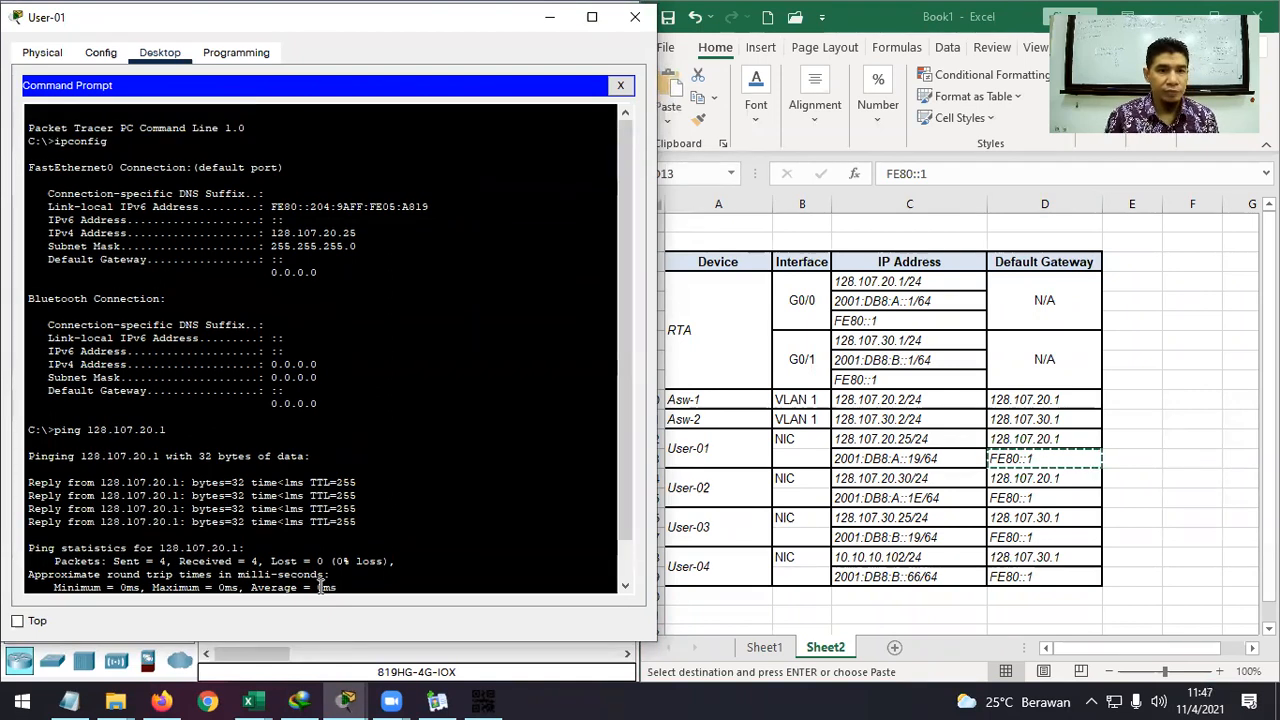
scroll(320, 588, "down", 1)
right_click(322, 586)
Ping FE80::1 and RTA's 2001:DB8:A::1 from User-01, removing the /64 suffix.
left_click(370, 616)
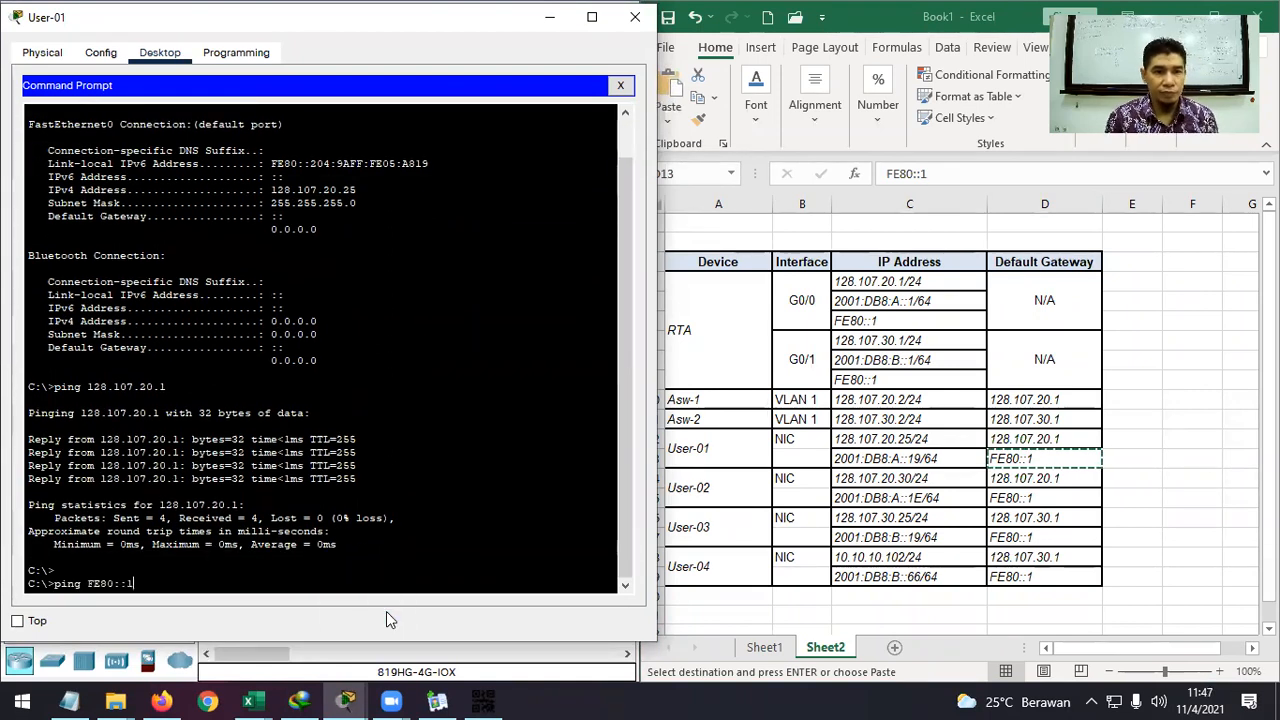
key("Return")
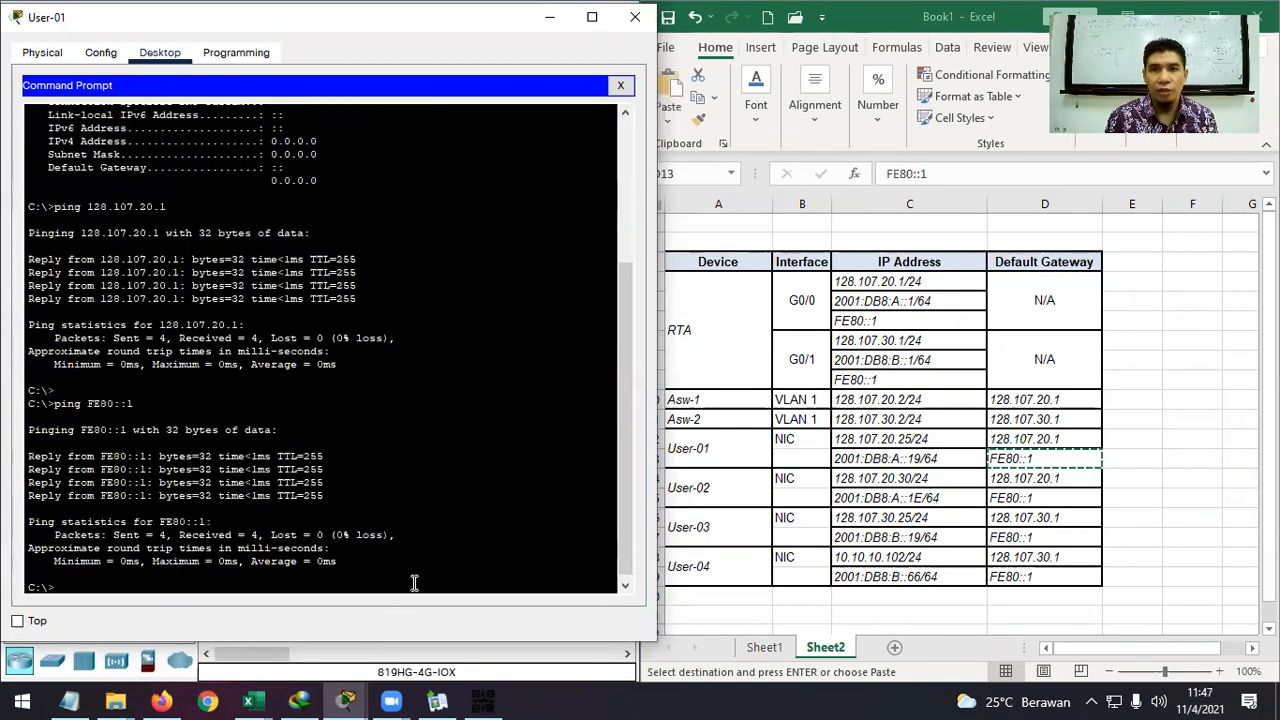
left_click(864, 300)
left_click(864, 300)
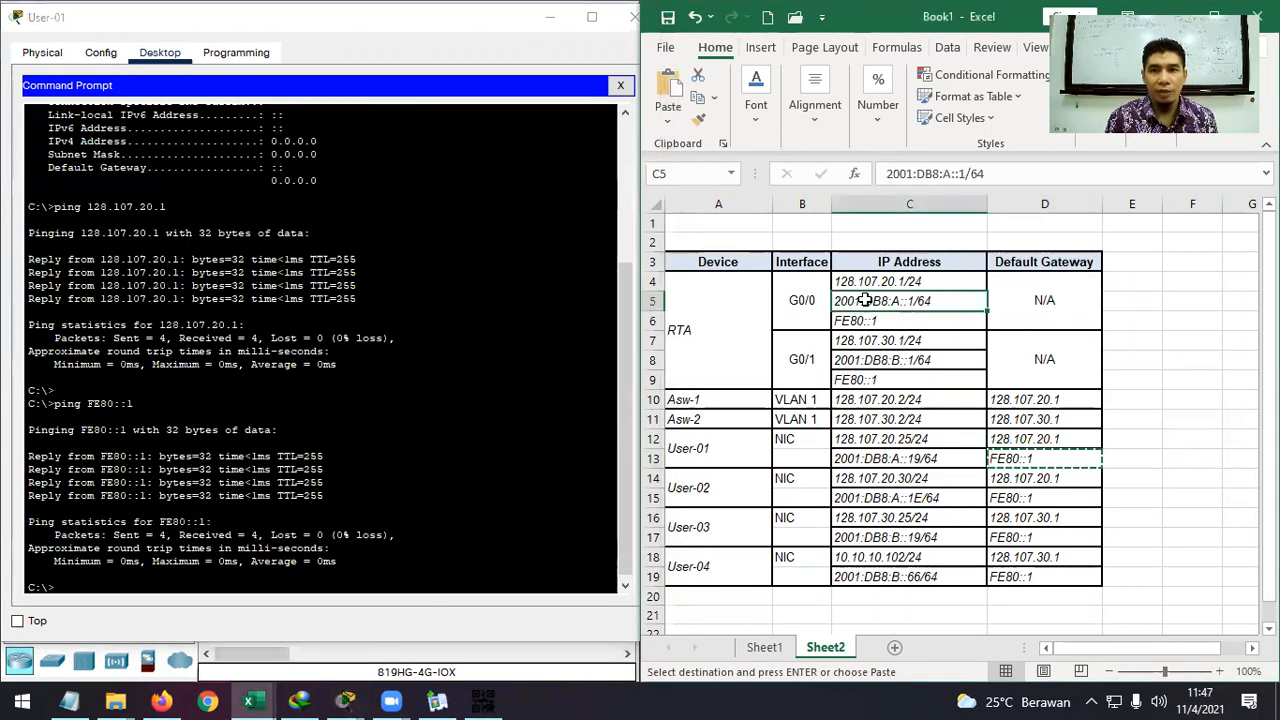
key("ctrl+c")
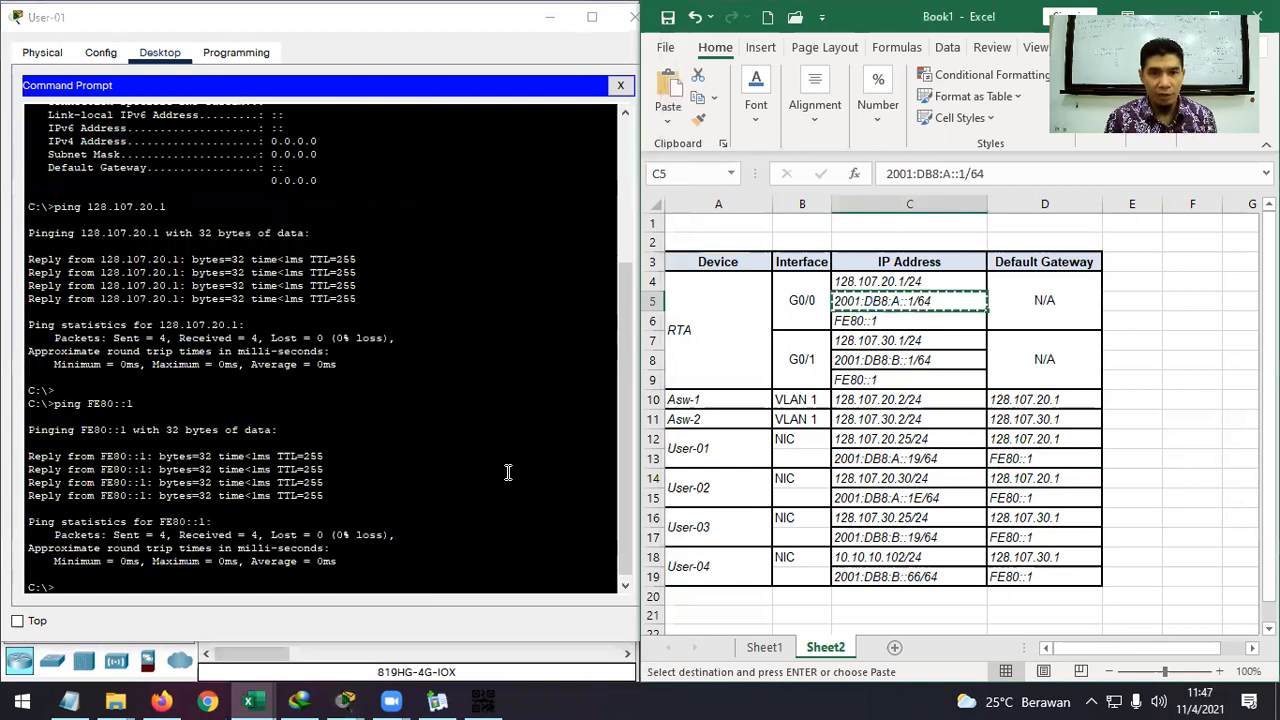
left_click(316, 582)
type("ping")
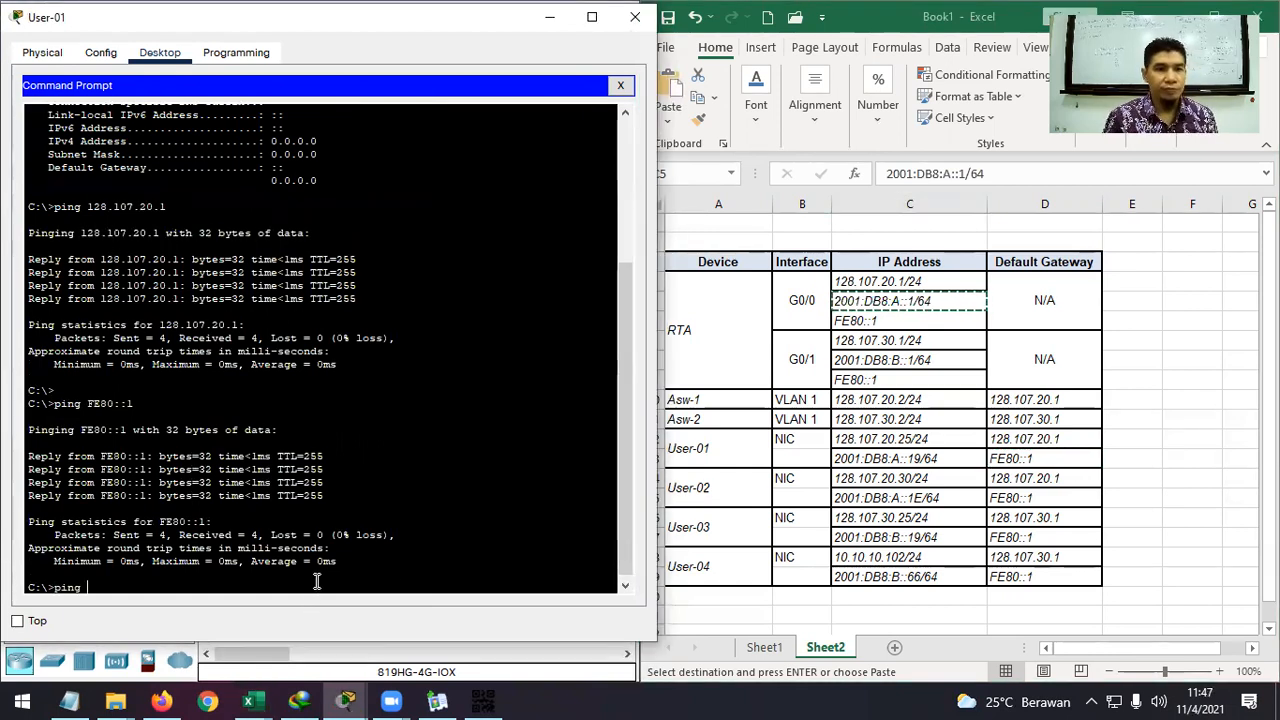
right_click(316, 582)
left_click(362, 612)
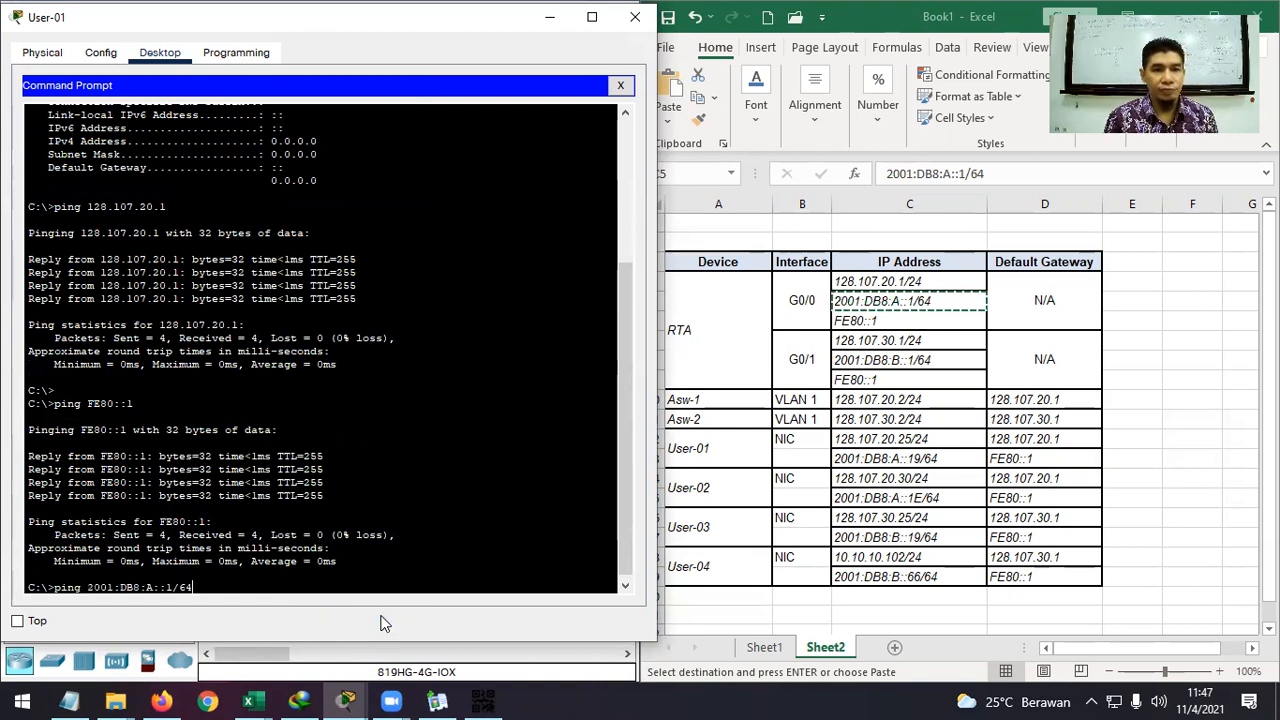
key("BackSpace")
key("BackSpace")
key("BackSpace")
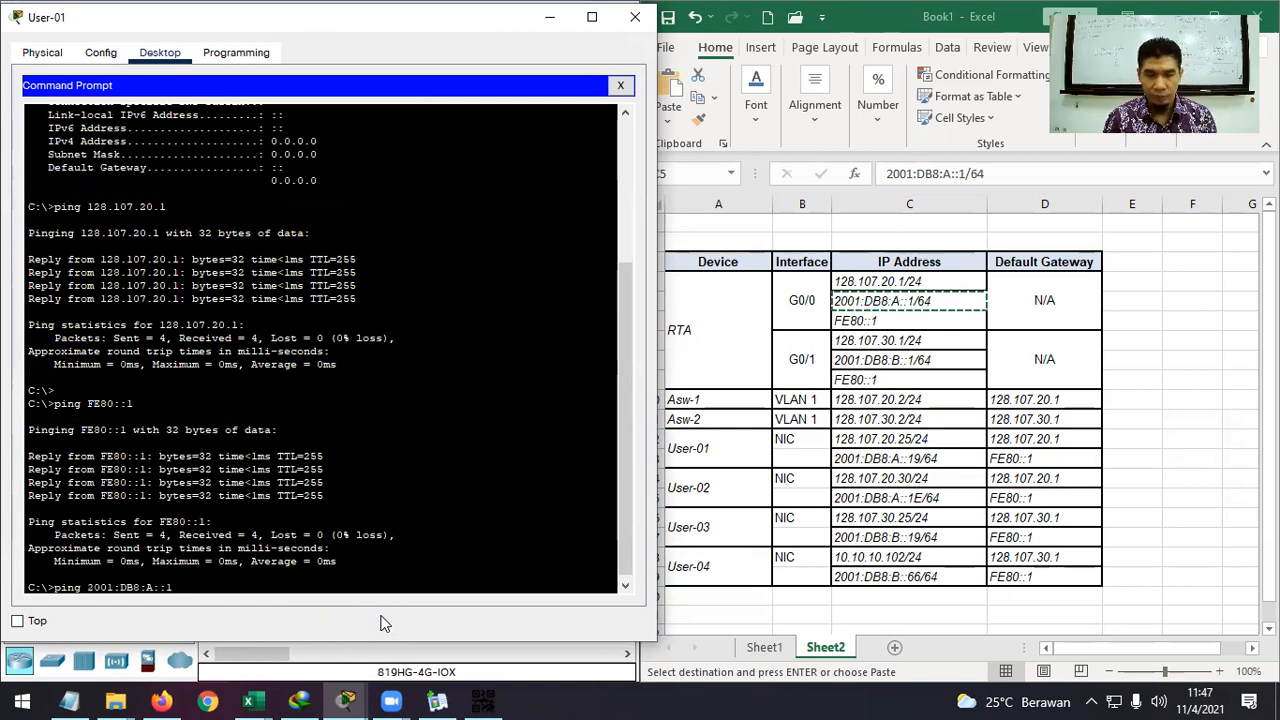
key("Return")
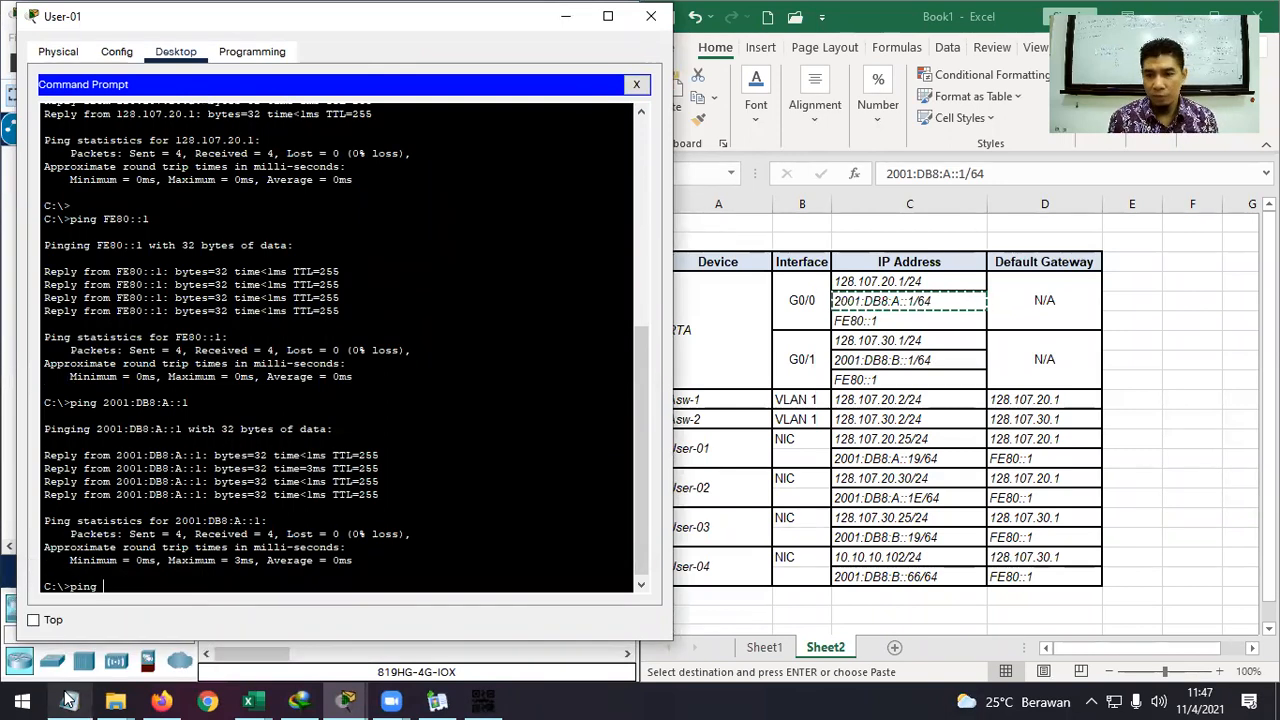
Ping User-02 at 128.107.20.30 and 2001:DB8:A::1E, stopping with Ctrl+C.
type("128.107")
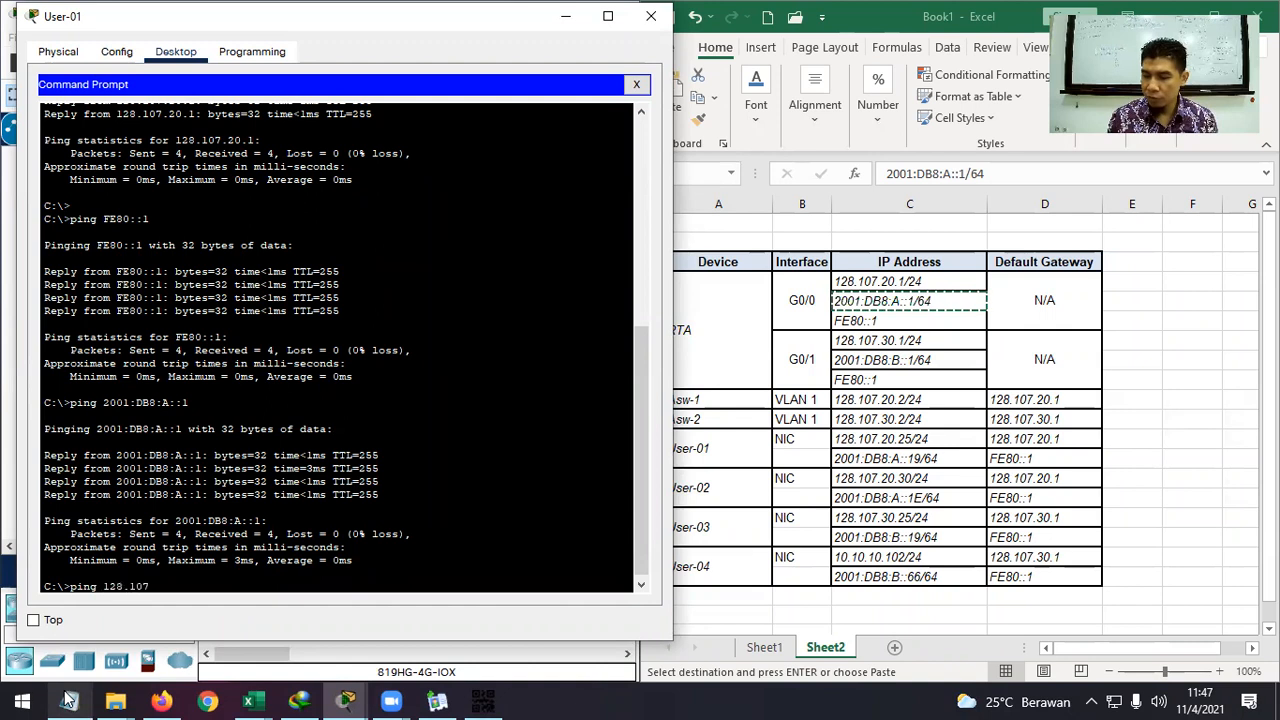
type(".20.")
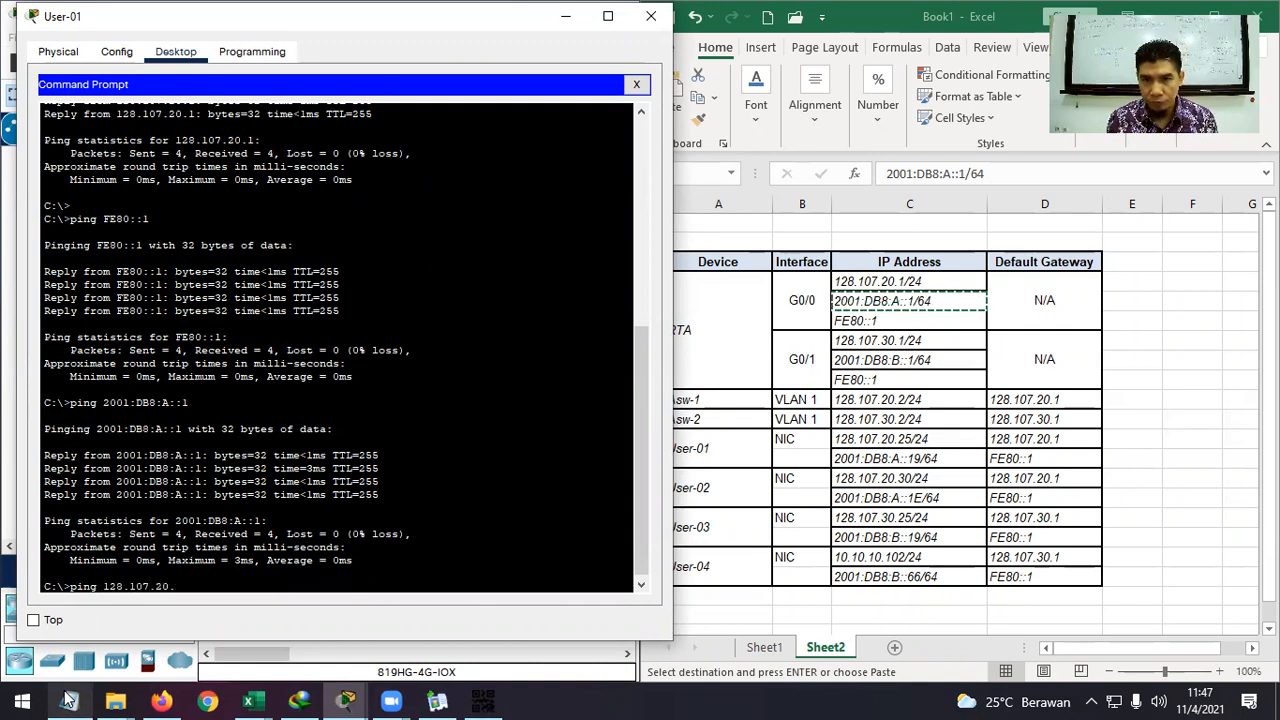
type("30")
key("Return")
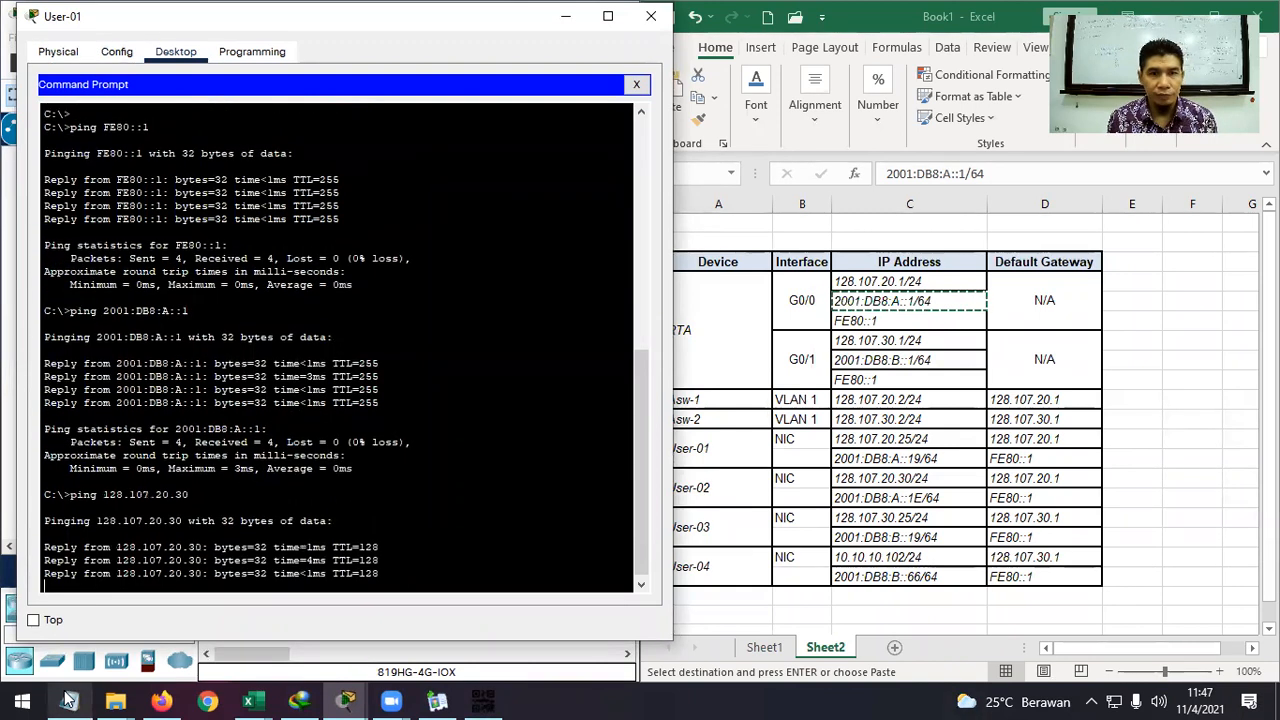
key("Up")
key("Up")
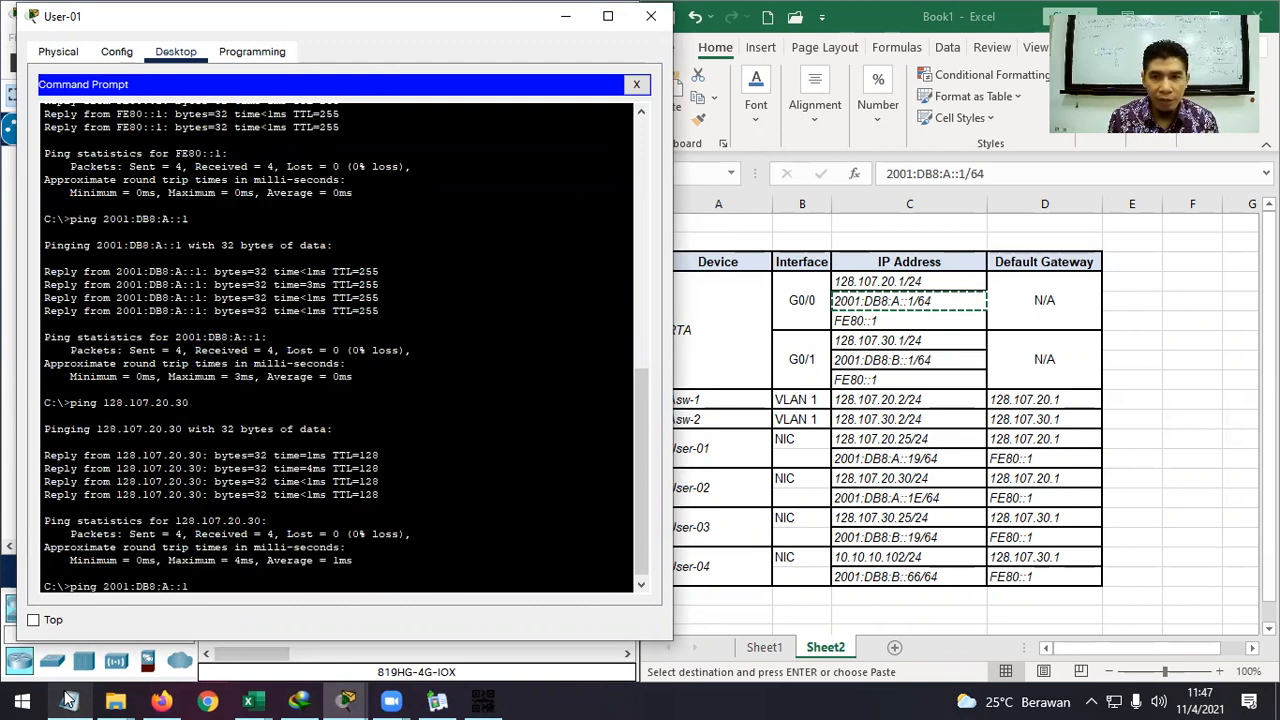
type("E")
key("Return")
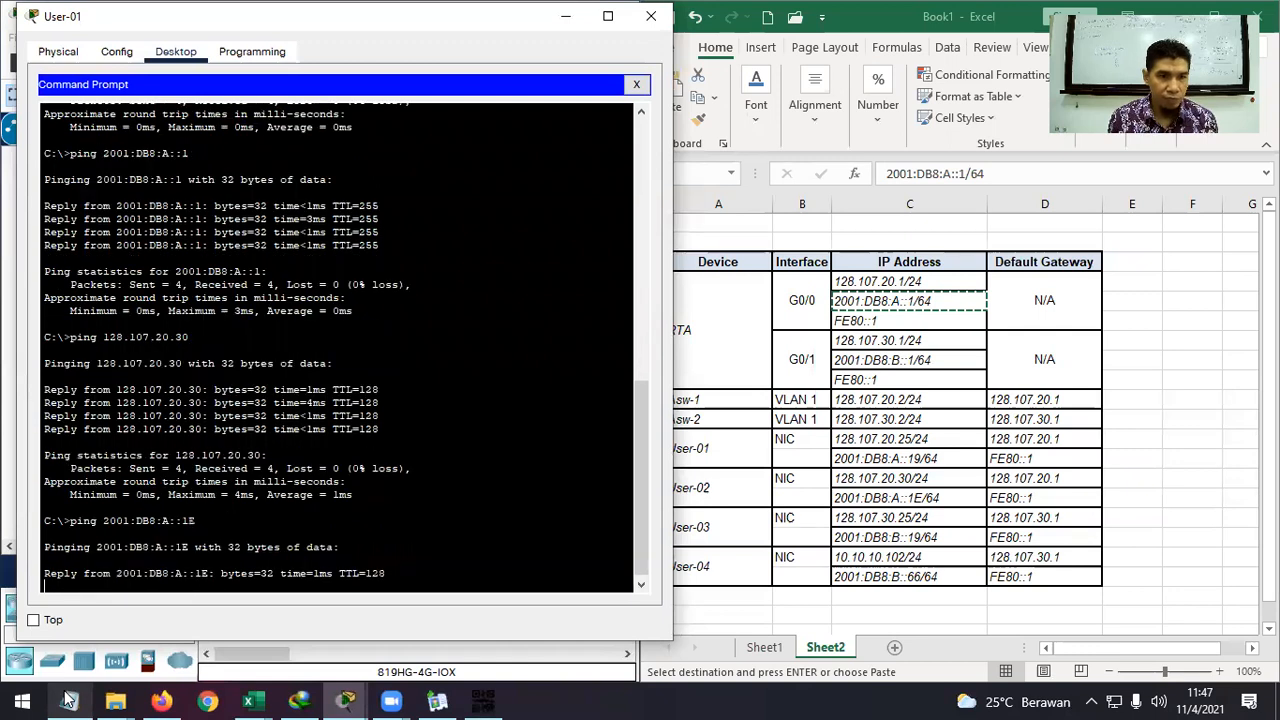
key("ctrl+c")
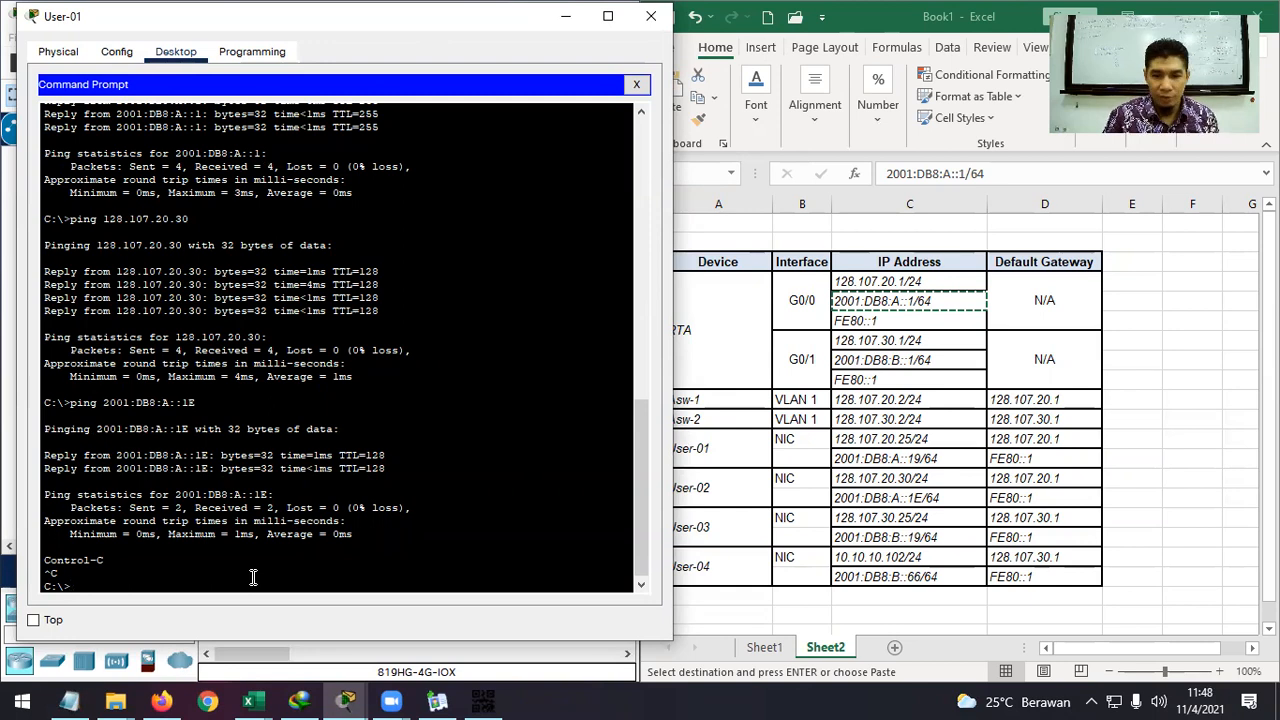
From User-01, ping RTA's G0/1 IPv4 address 128.107.30.1.
key("Up")
key("Up")
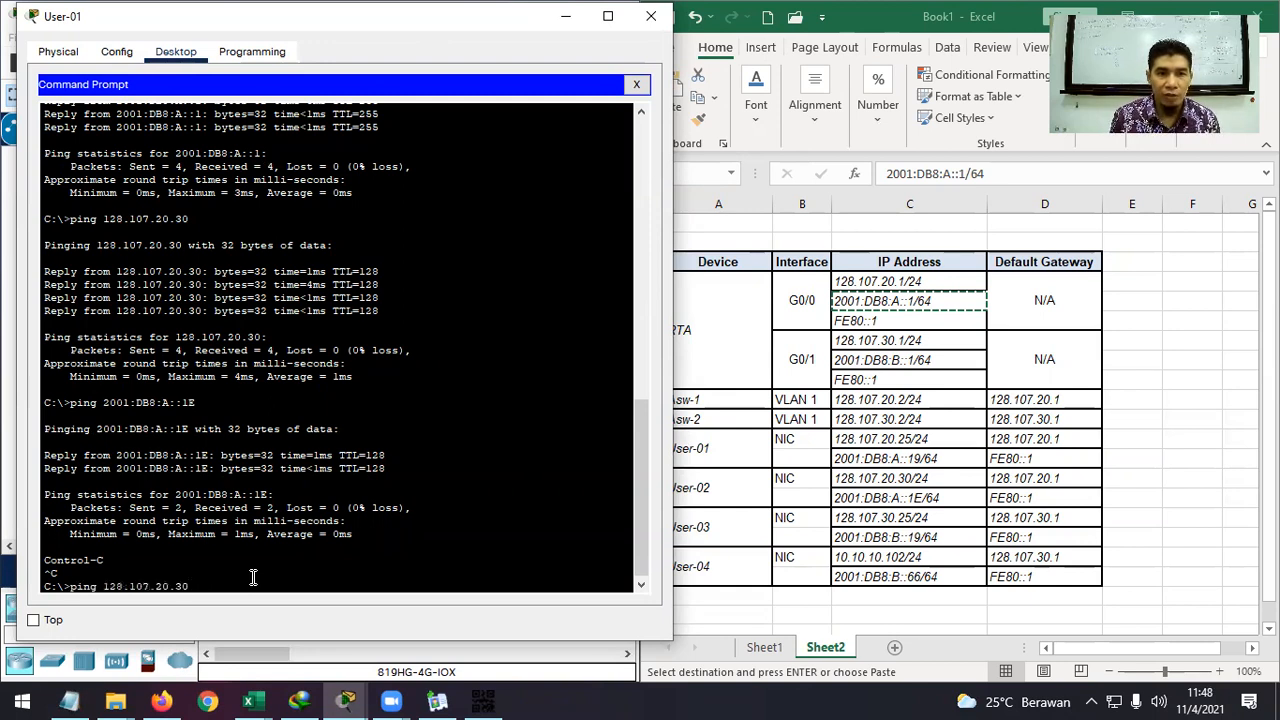
key("Up")
key("Down")
key("BackSpace")
key("BackSpace")
key("BackSpace")
key("BackSpace")
key("BackSpace")
type("30")
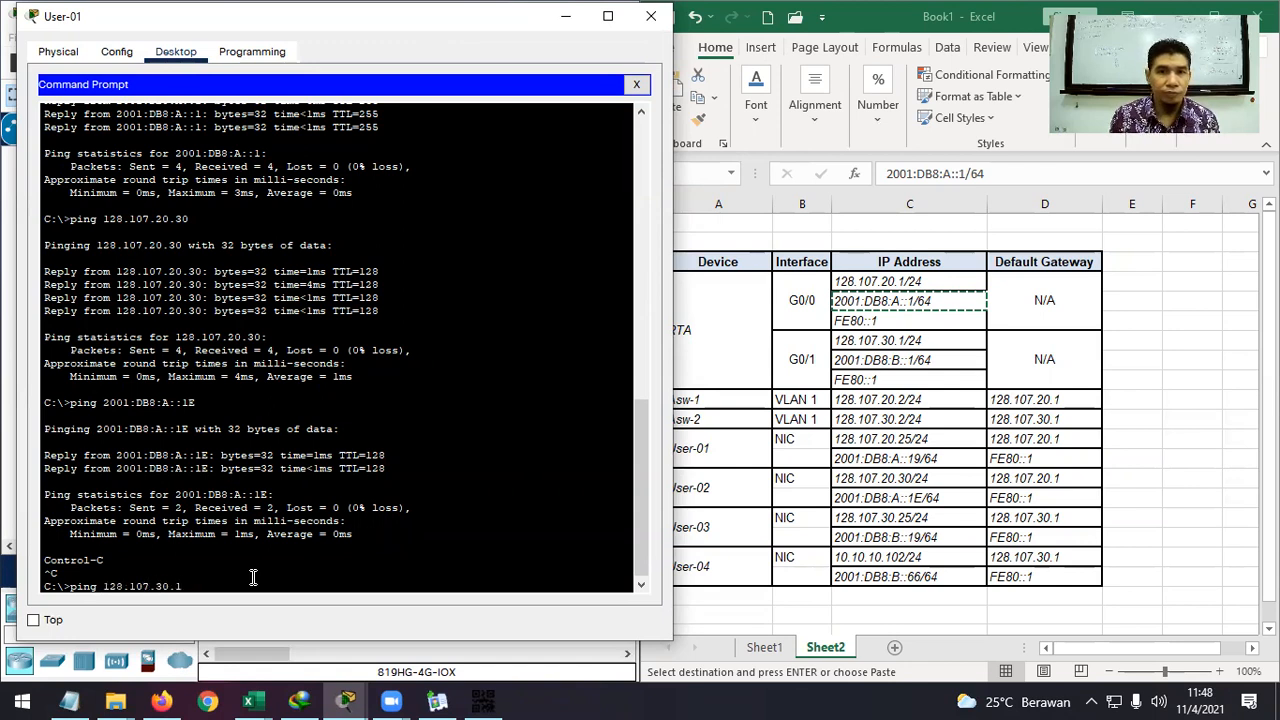
key("Return")
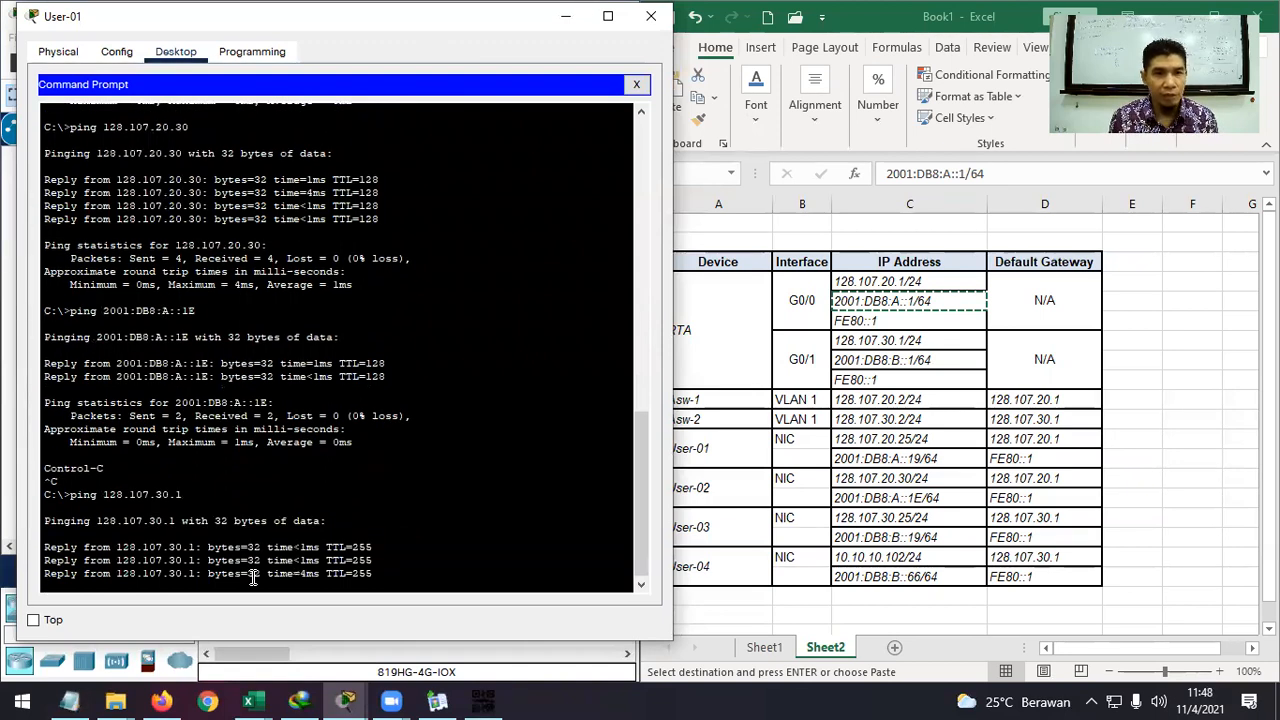
From User-01, ping RTA's G0/1 IPv6 address 2001:DB8:B::1.
key("Up")
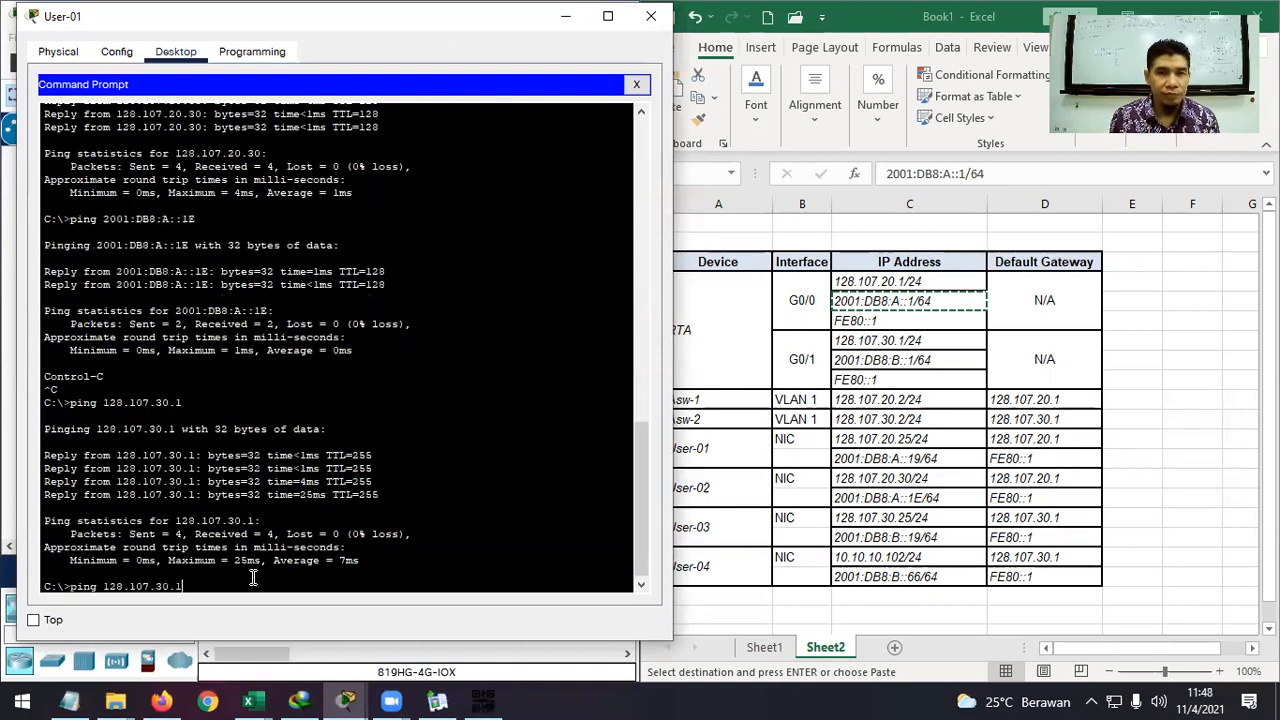
key("Up")
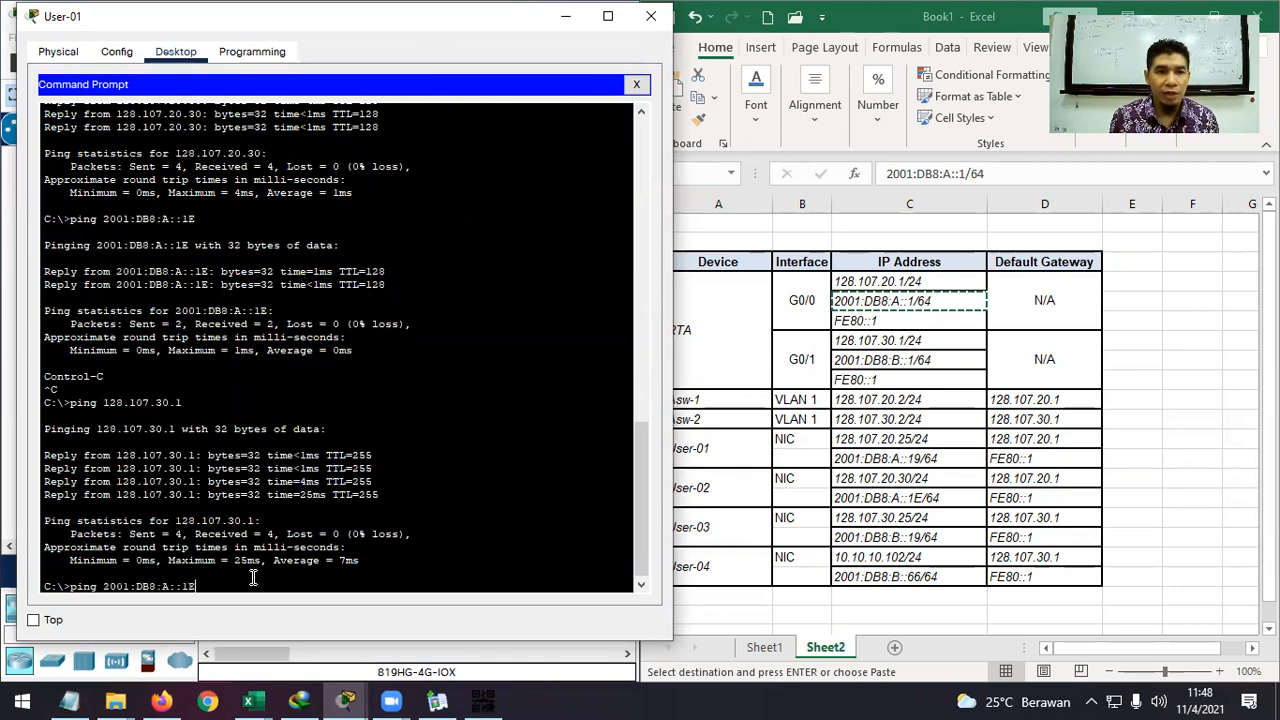
key("Left")
key("Left")
key("Left")
key("Left")
key("BackSpace")
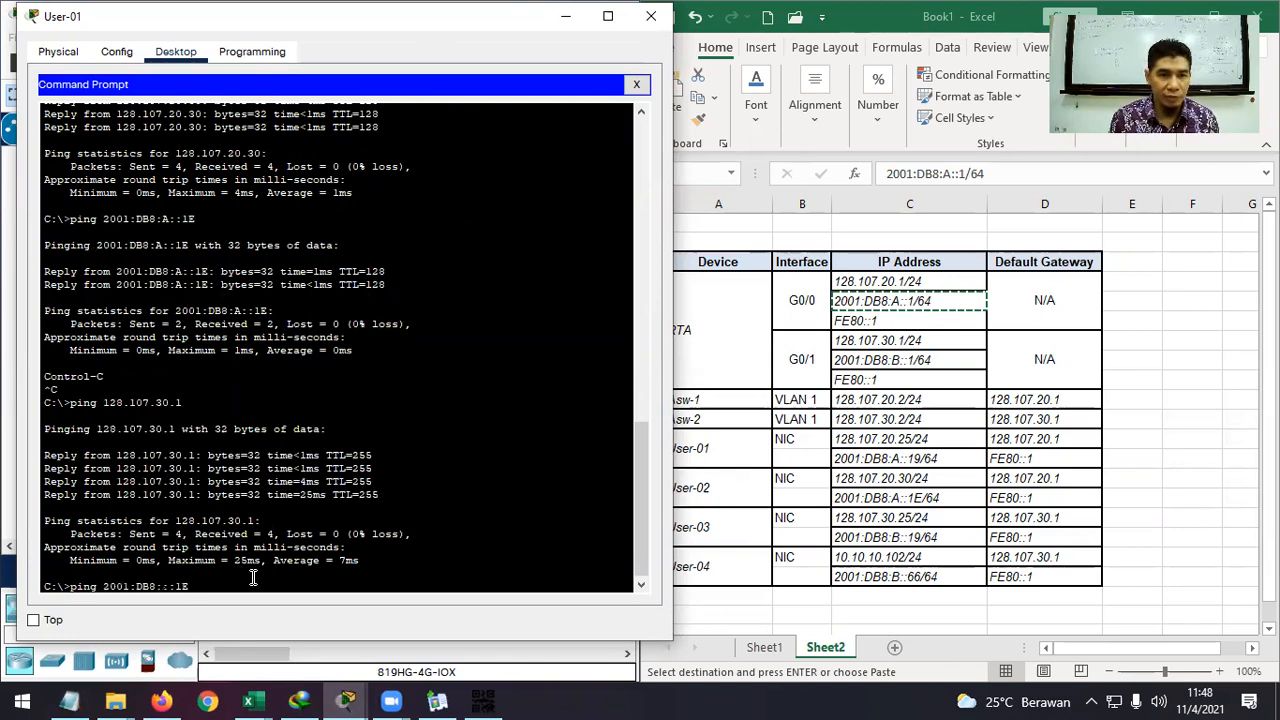
type("B")
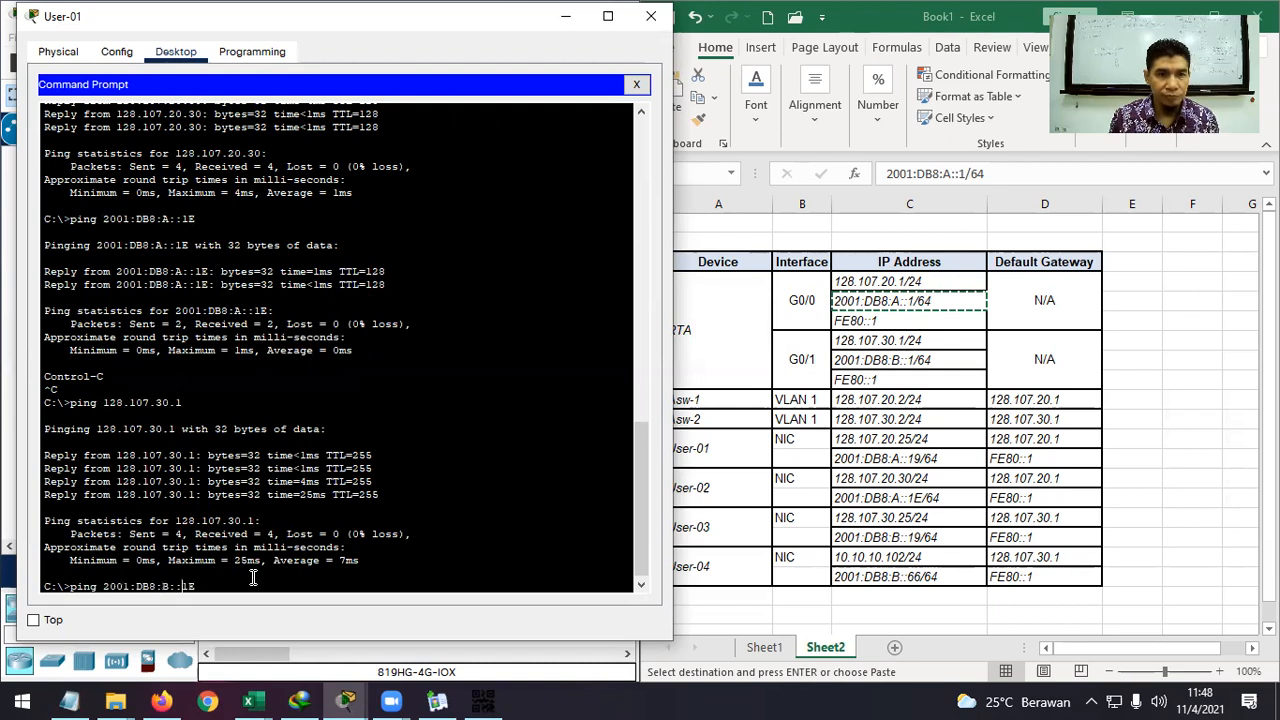
key("BackSpace")
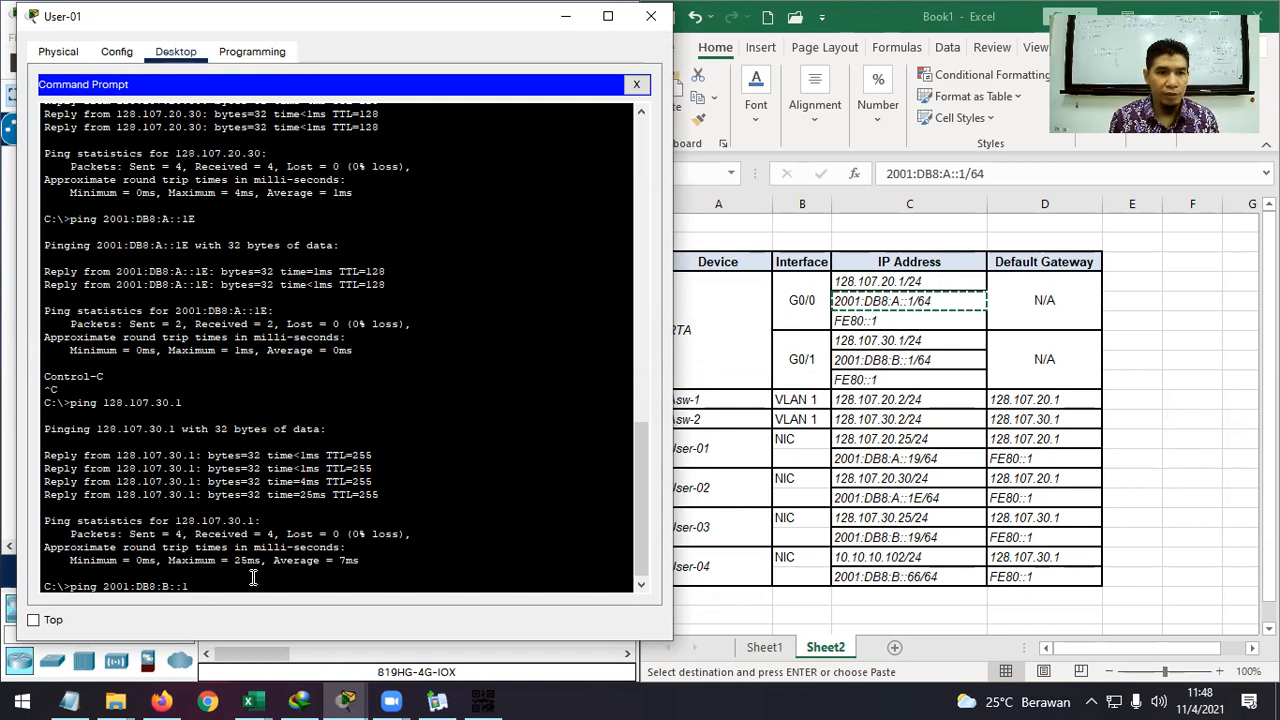
key("Return")
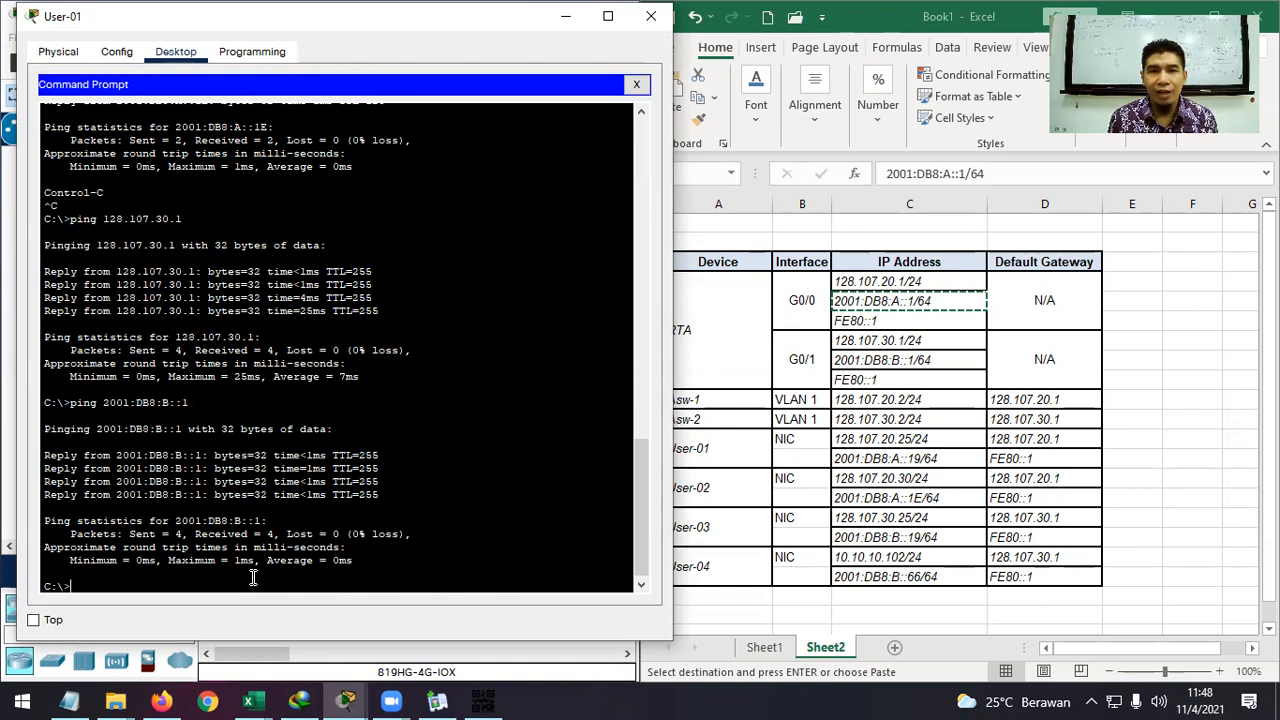
Ping User-03 at 128.107.30.25 and get three of four replies.
key("Up")
key("Up")
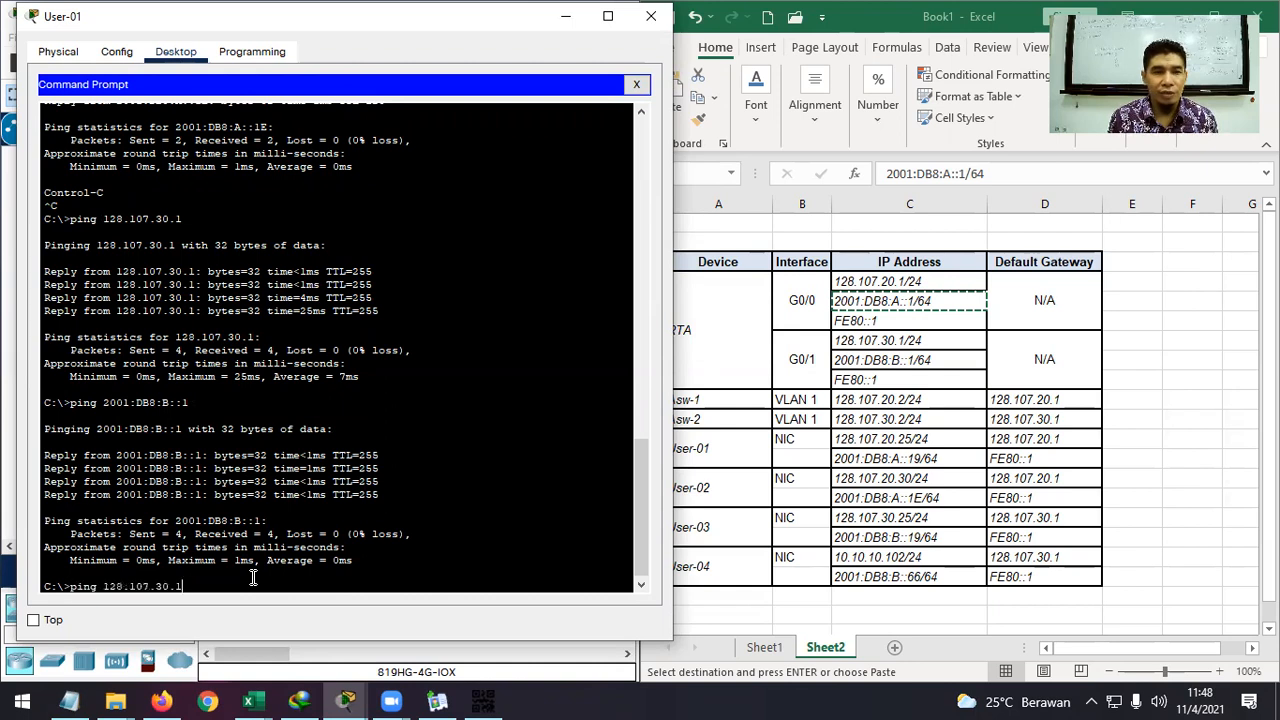
key("BackSpace")
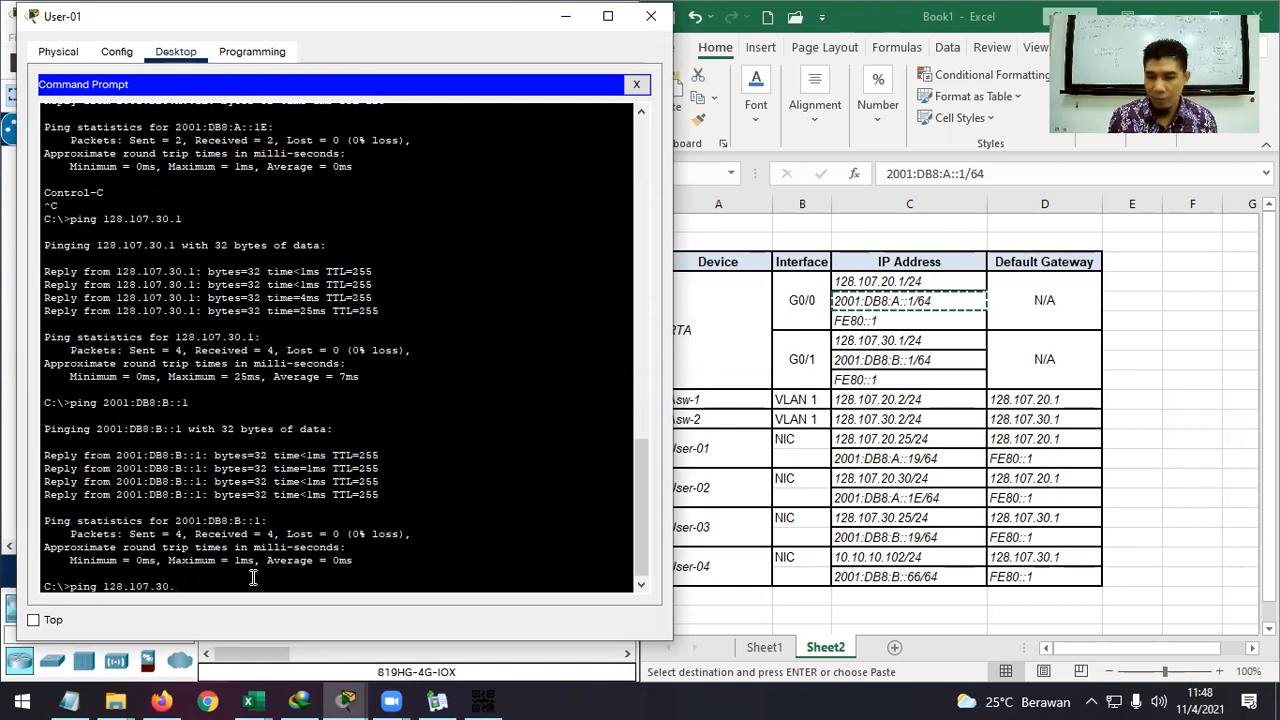
type("25")
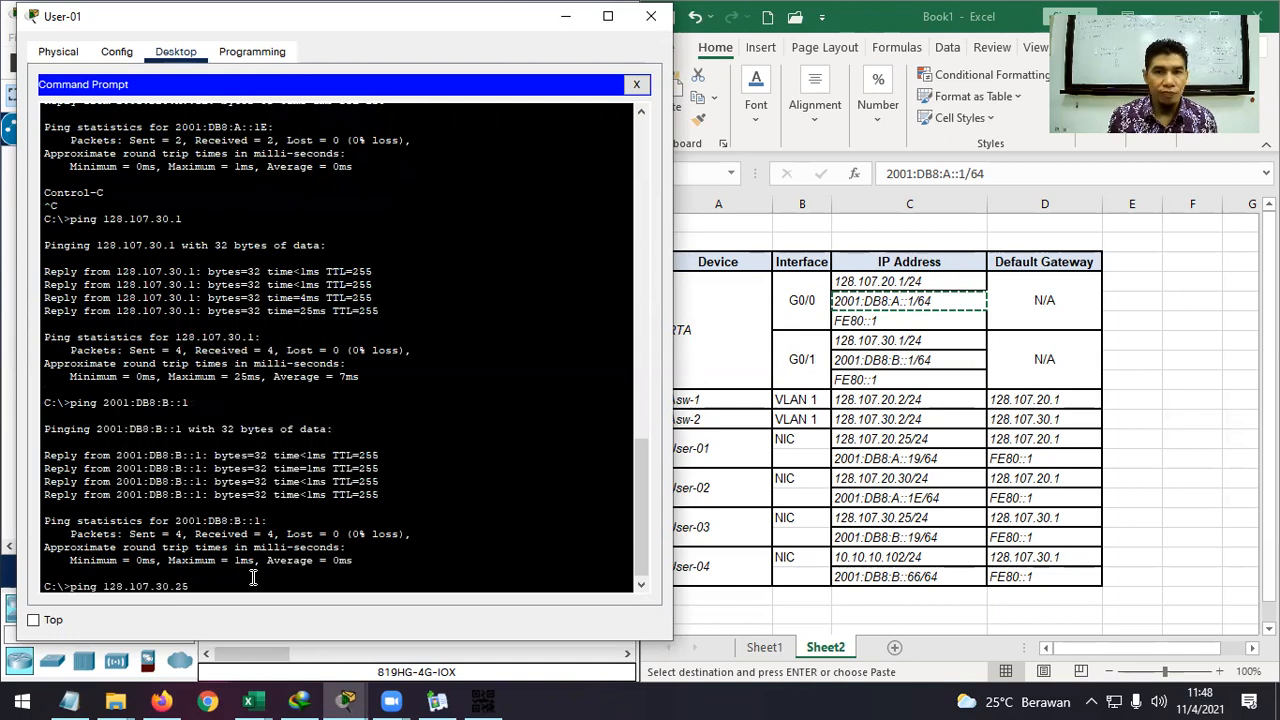
key("Return")
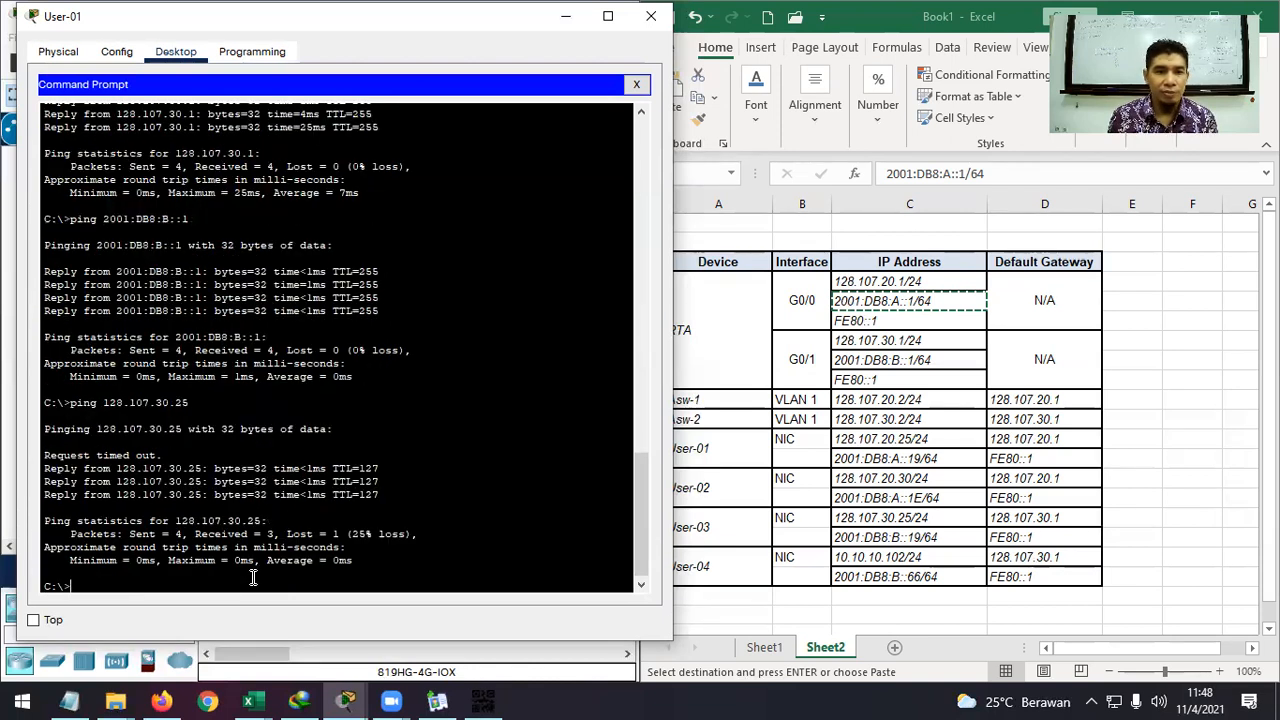
Ping 10.10.10.102 from User-01; every reply reports destination host unreachable.
key("Up")
key("BackSpace")
key("BackSpace")
key("BackSpace")
key("BackSpace")
key("BackSpace")
key("BackSpace")
key("BackSpace")
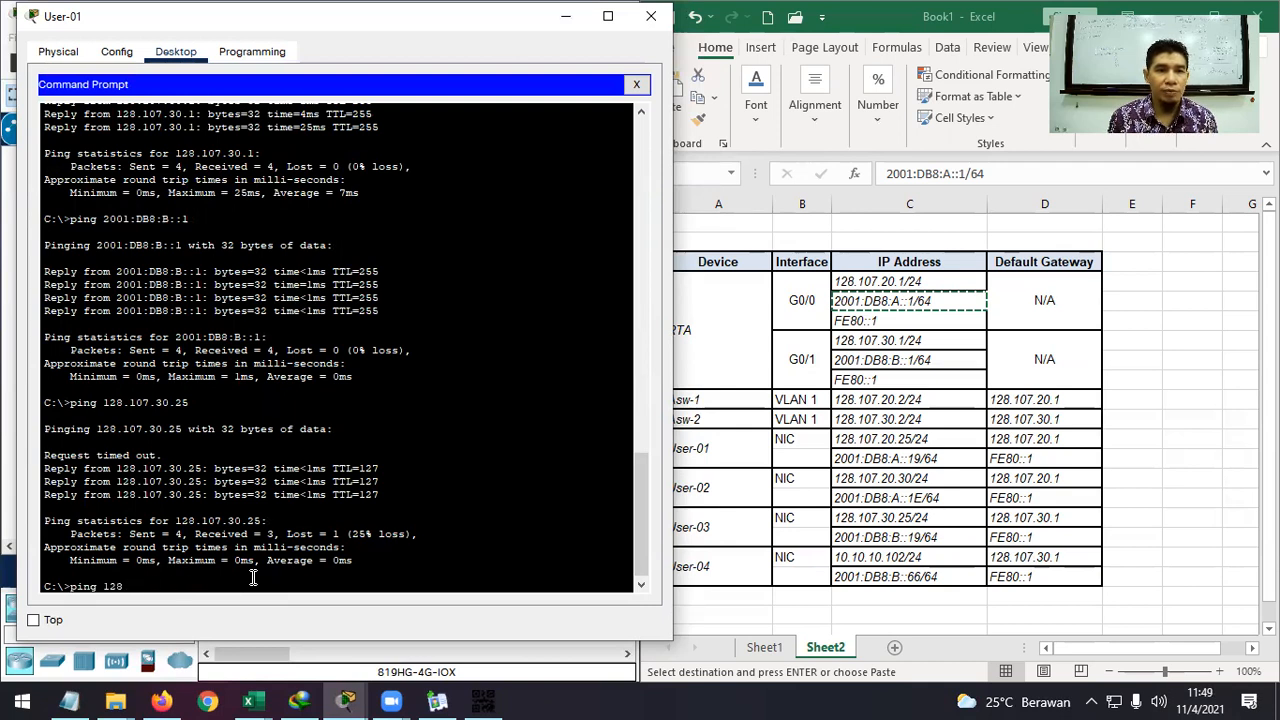
key("BackSpace")
type("0.10.10.10")
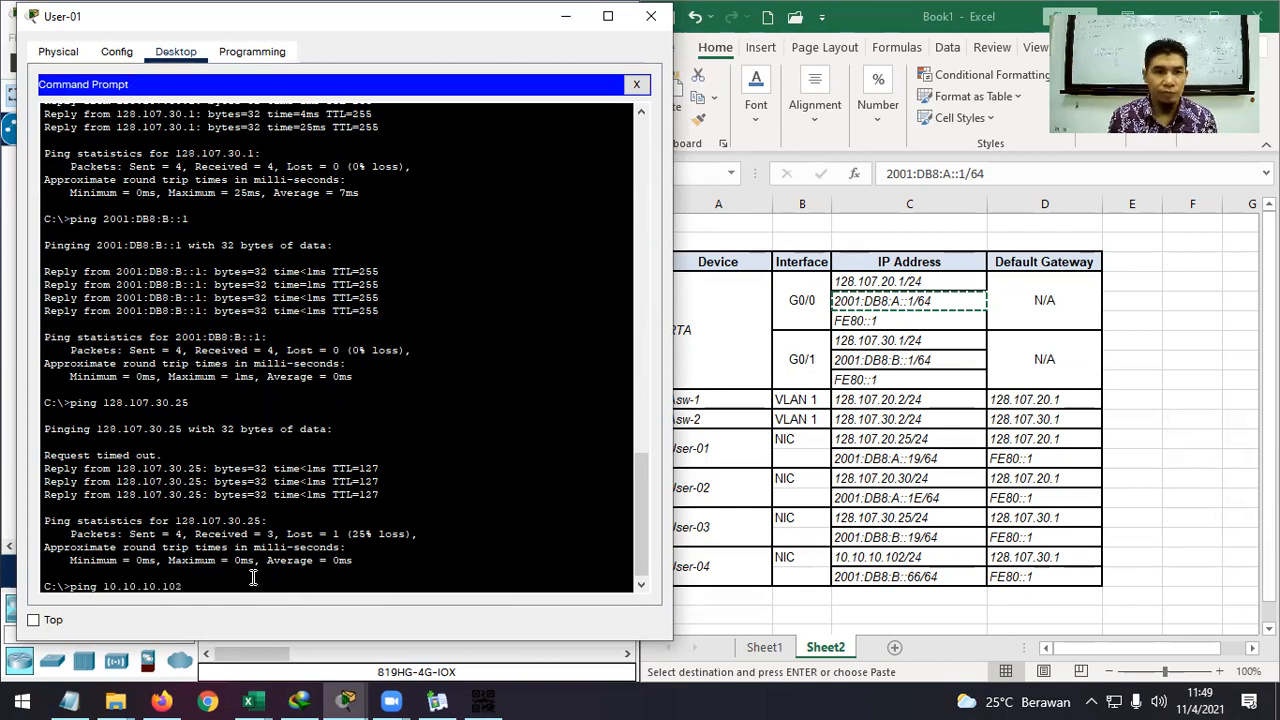
key("Return")
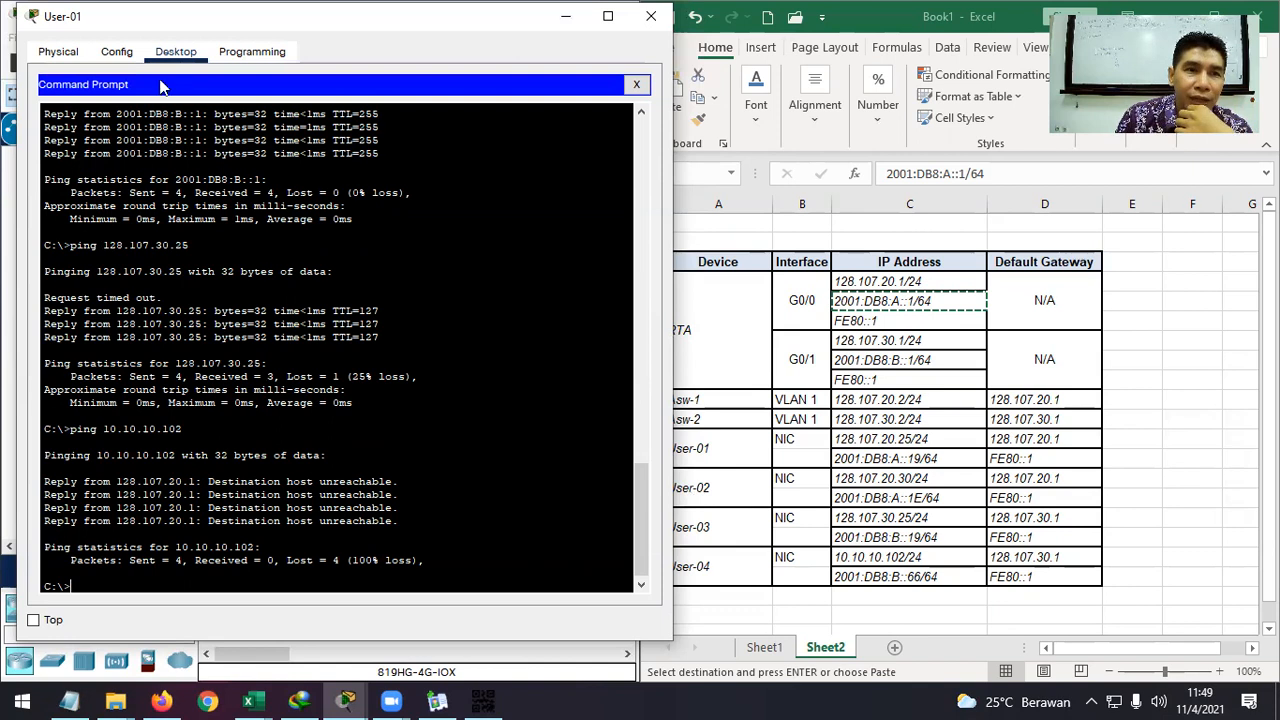
Reposition User-01's command window to uncover the network topology.
left_click(572, 20)
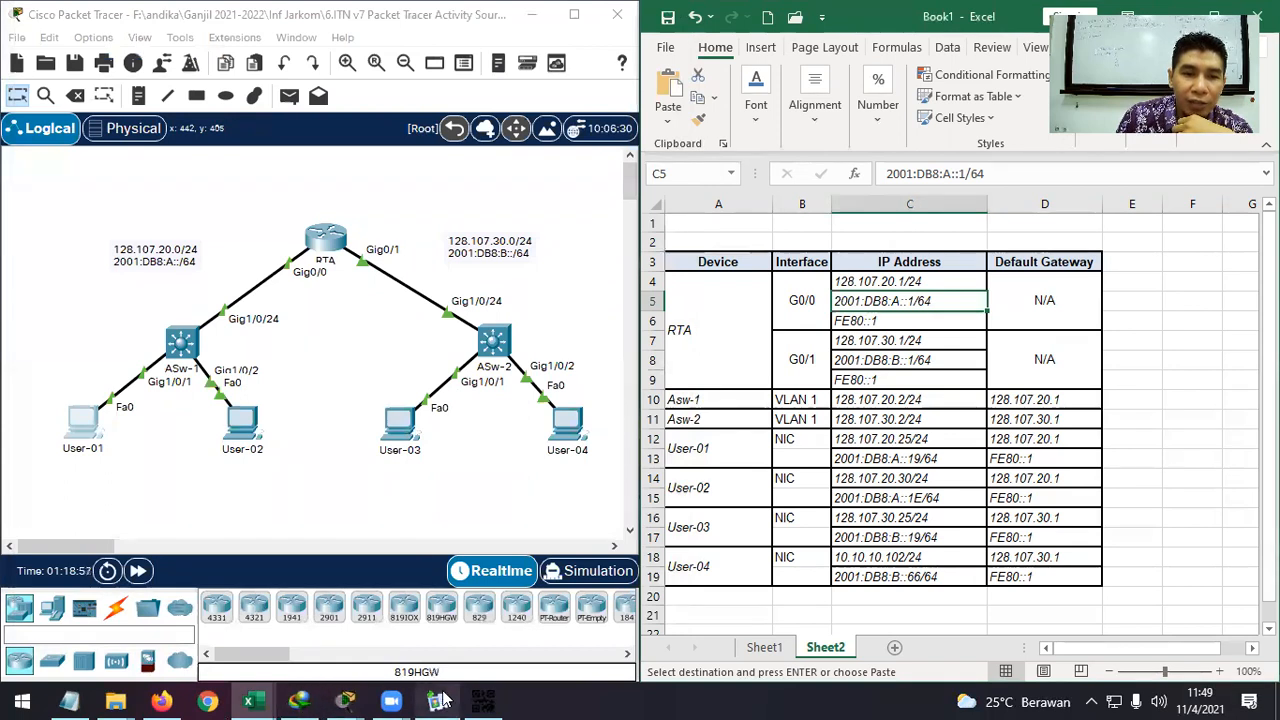
mouse_move(345, 700)
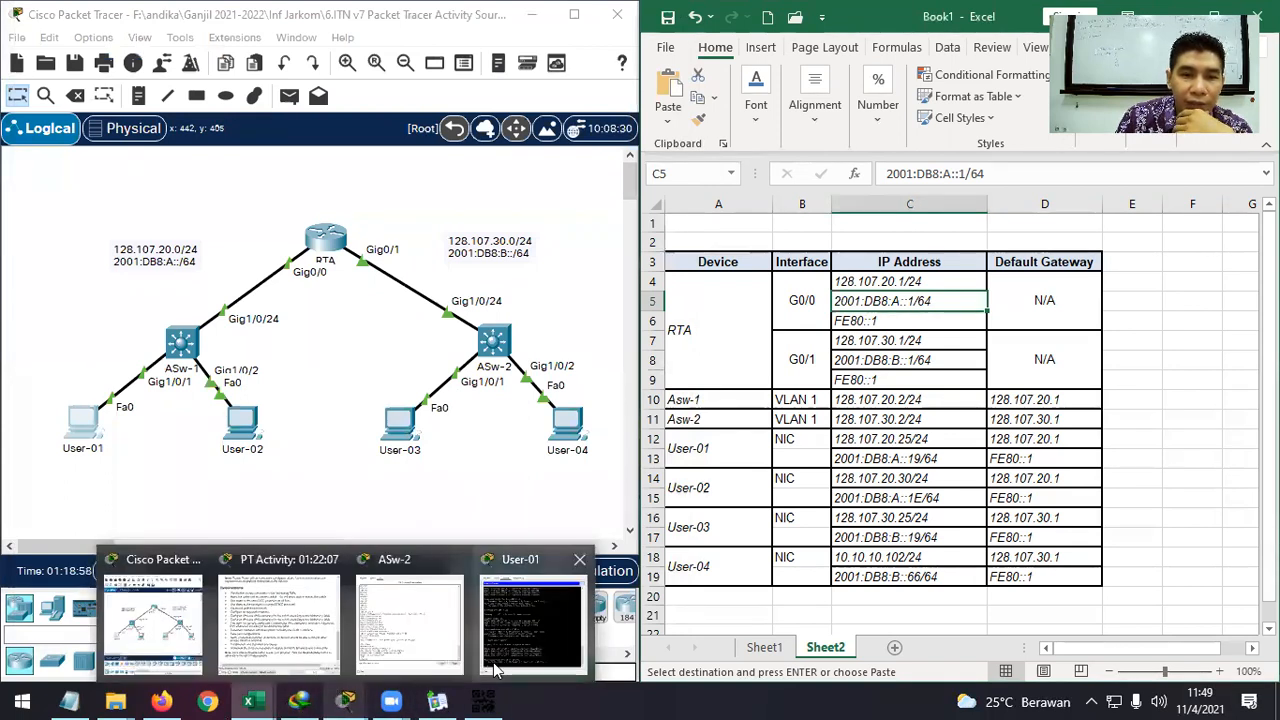
left_click(520, 625)
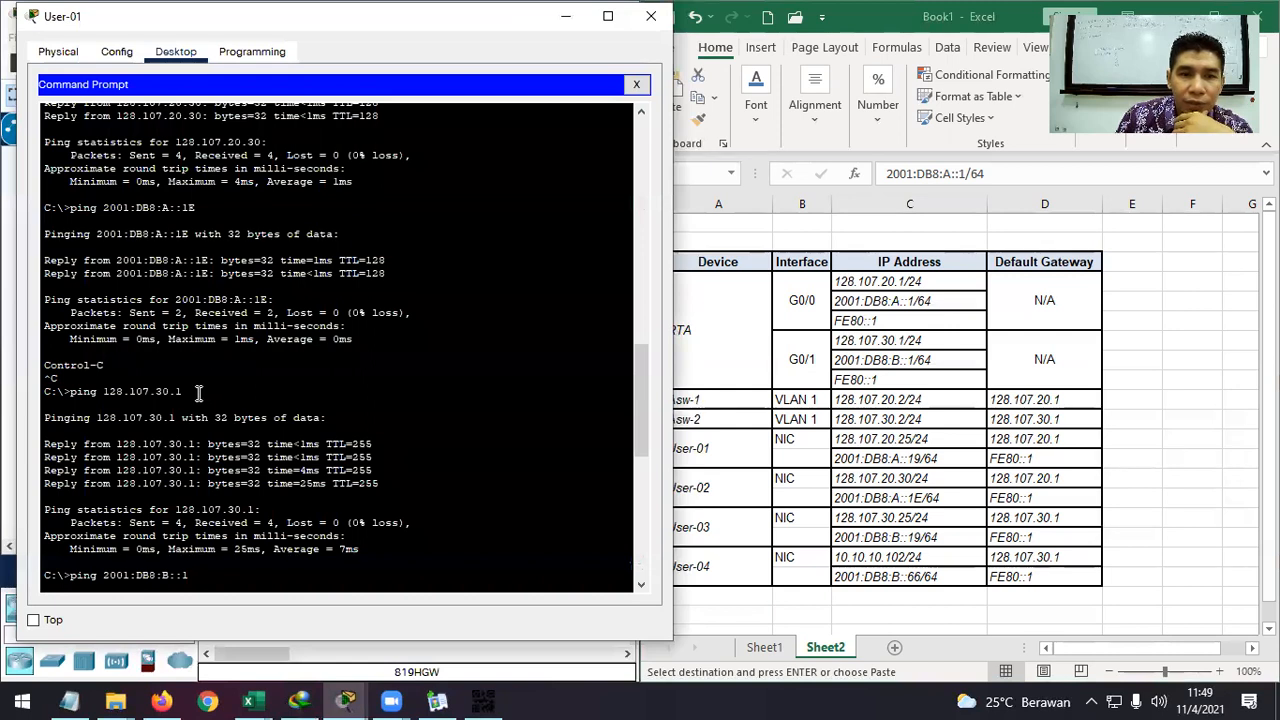
key("Return")
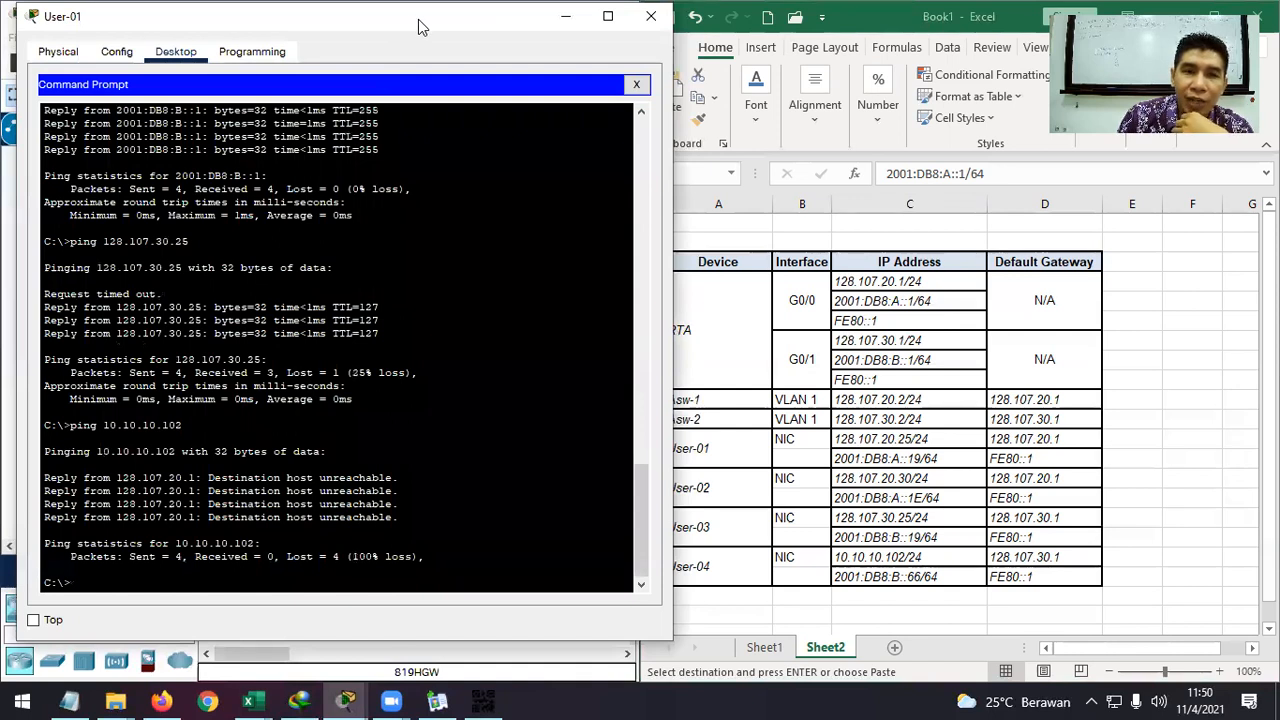
left_click_drag(418, 19, 981, 185)
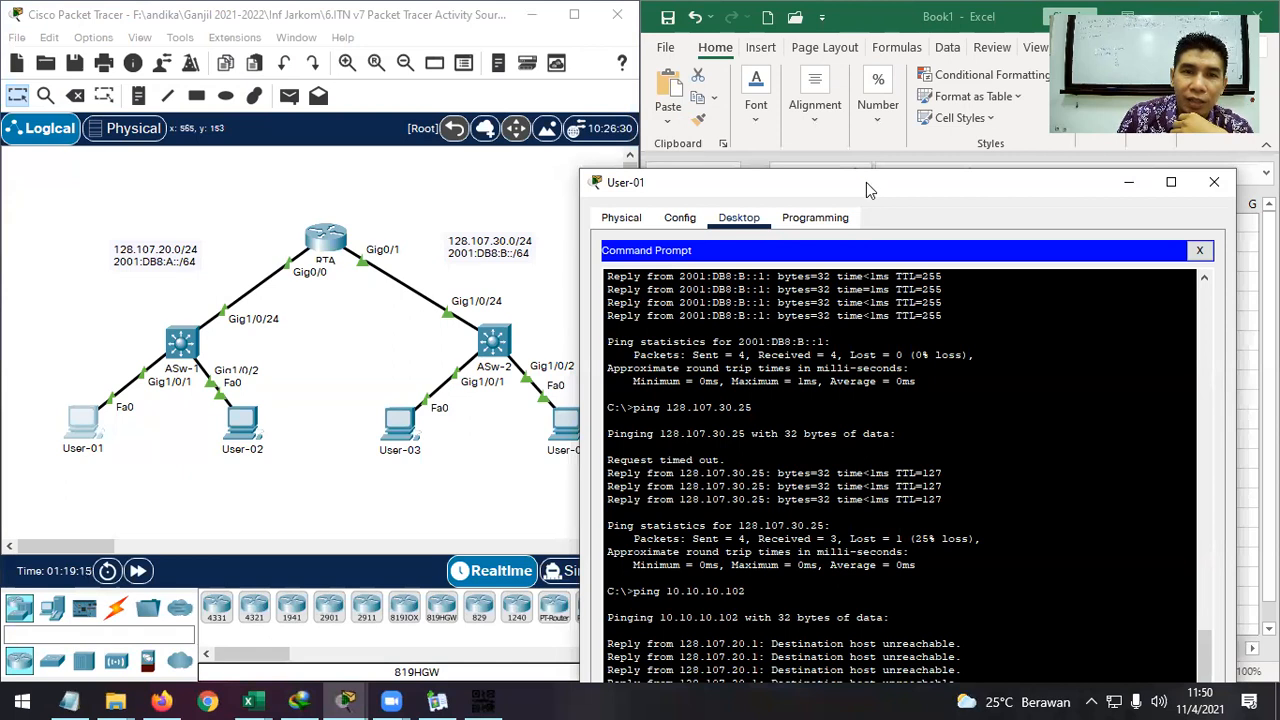
left_click_drag(870, 180, 877, 53)
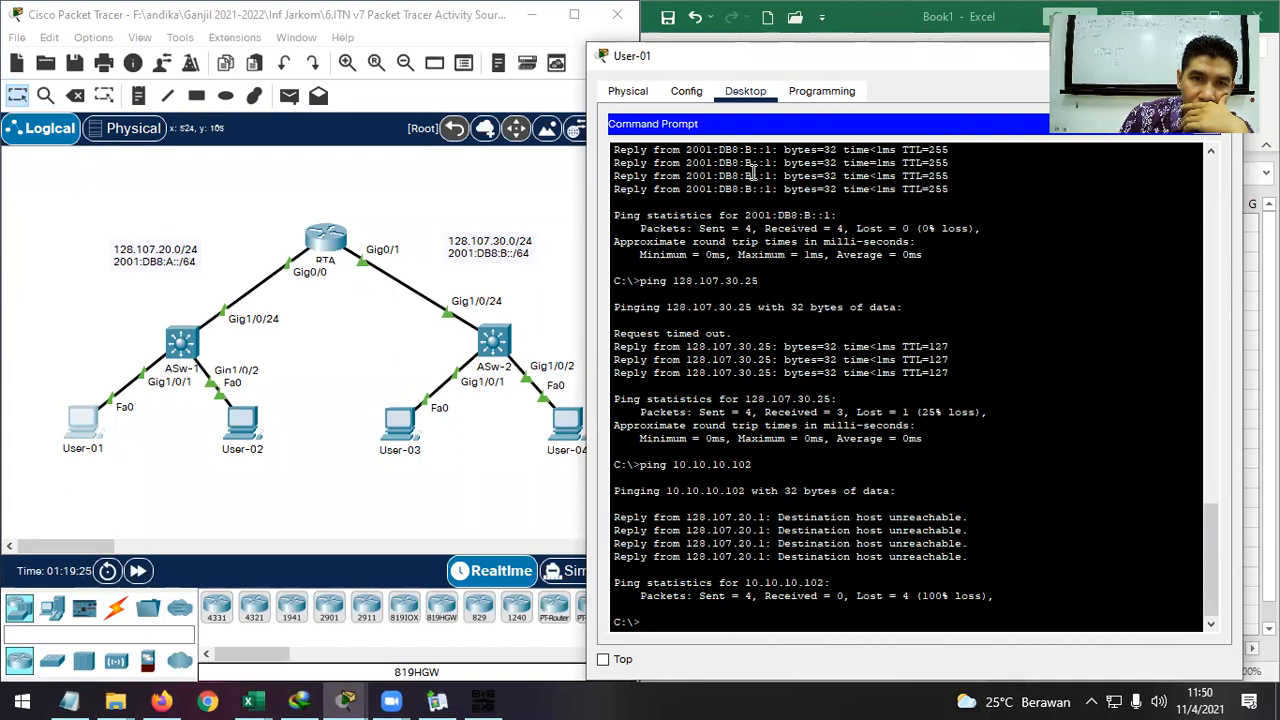
left_click_drag(933, 76, 505, 69)
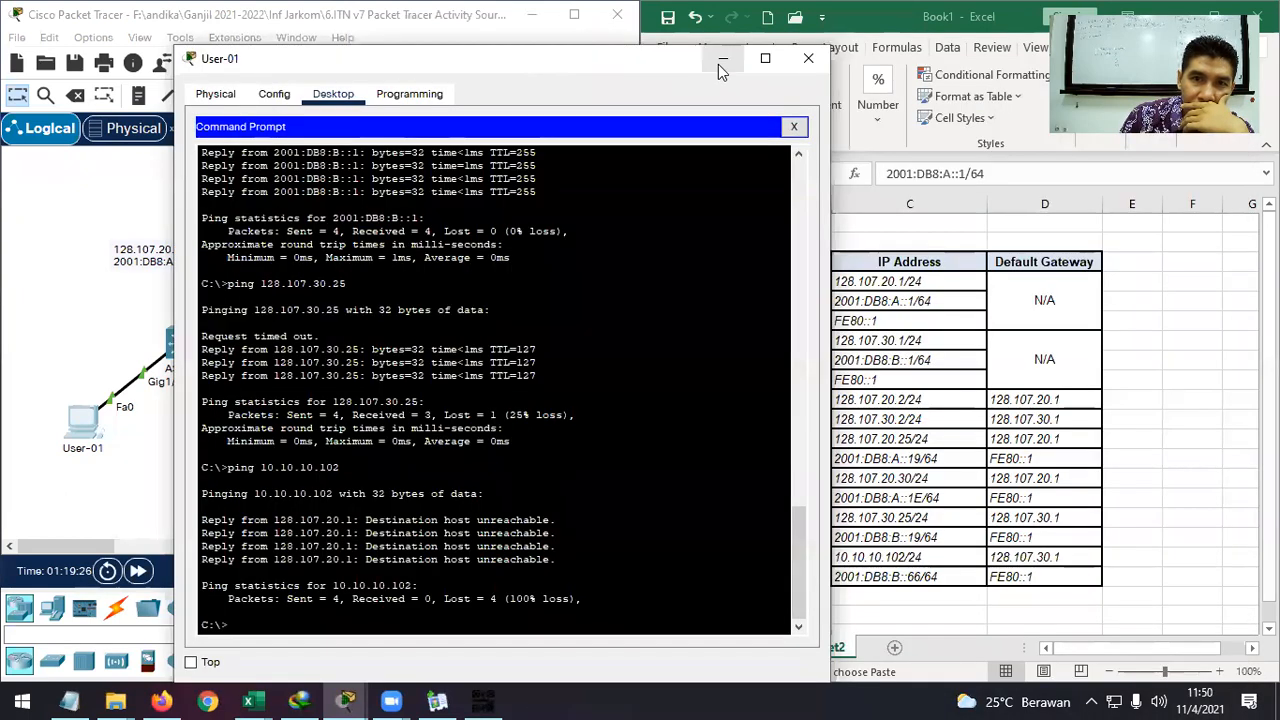
Hide User-01's window and check User-04's IPv4 address 10.10.10.102/24 in cell C18.
left_click(806, 48)
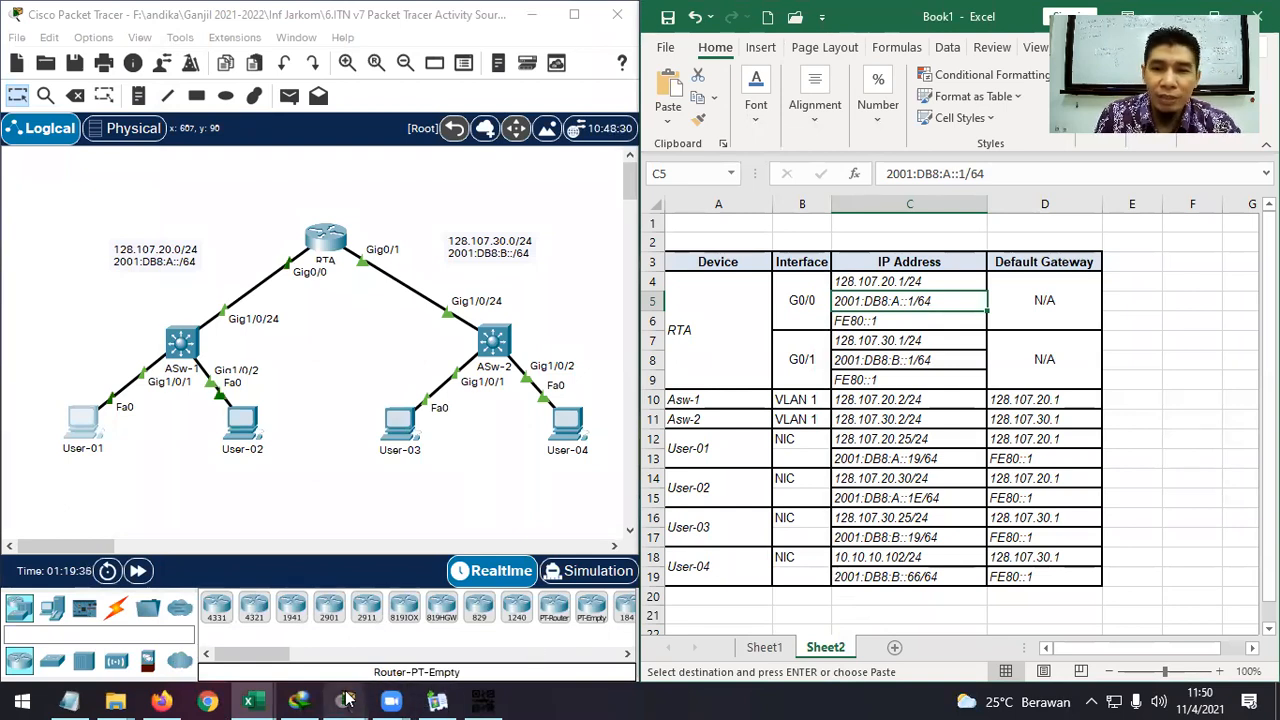
mouse_move(347, 700)
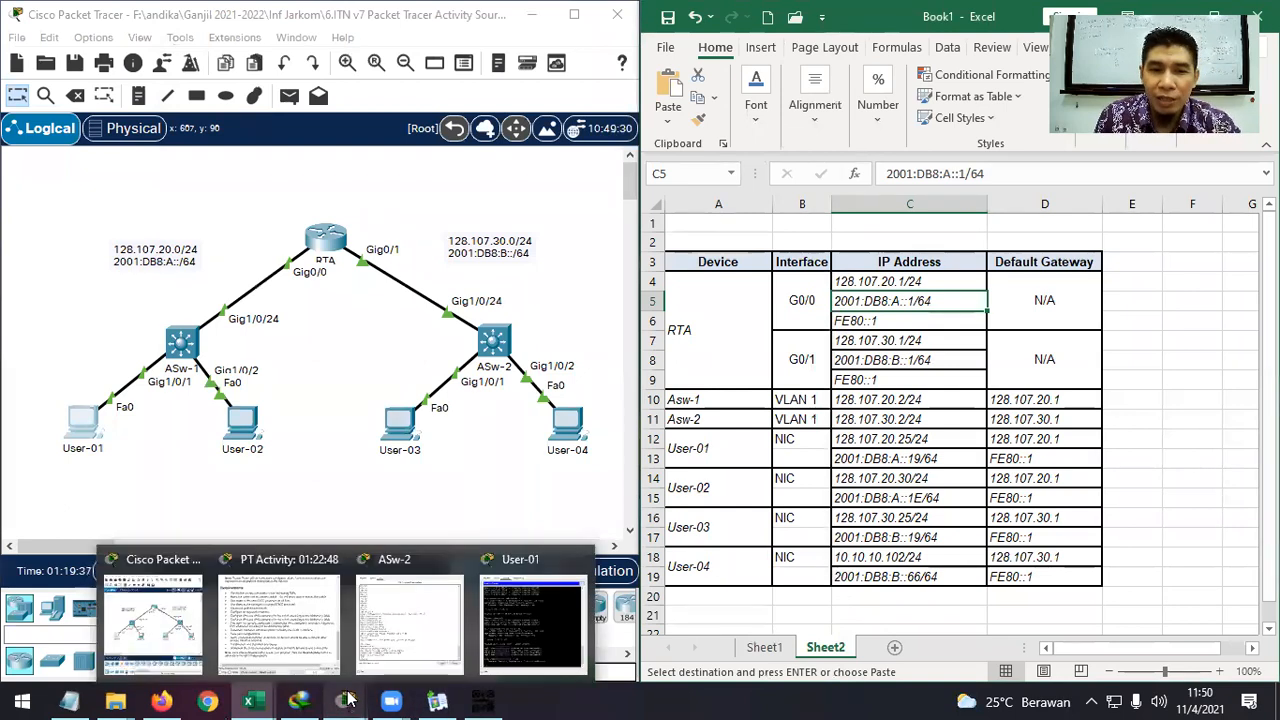
left_click(515, 641)
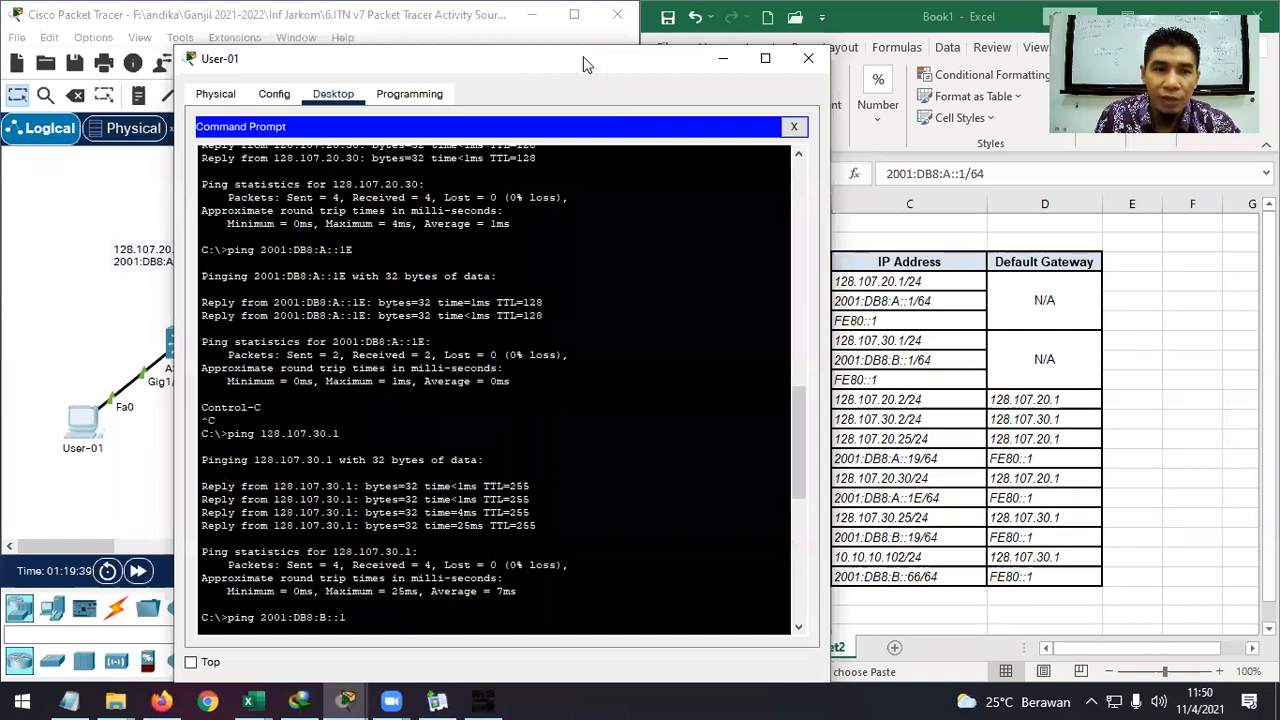
left_click_drag(583, 56, 470, 21)
scroll(449, 437, "down", 13)
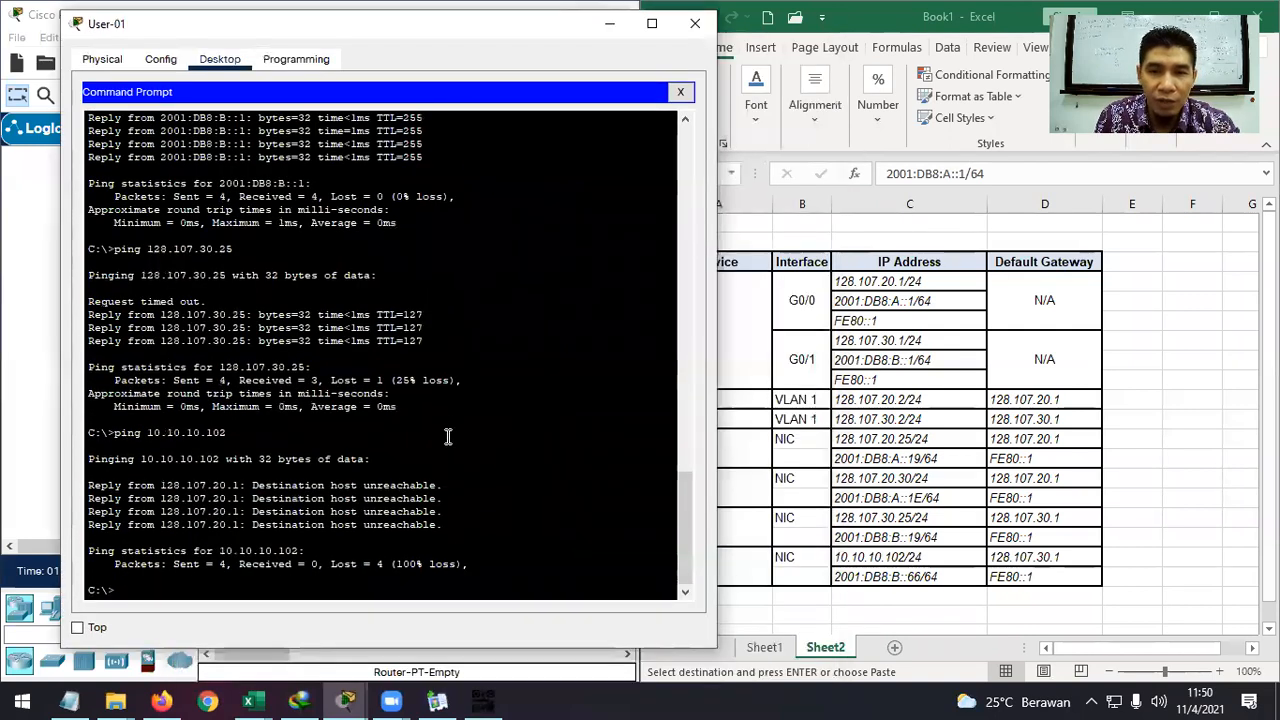
left_click(609, 23)
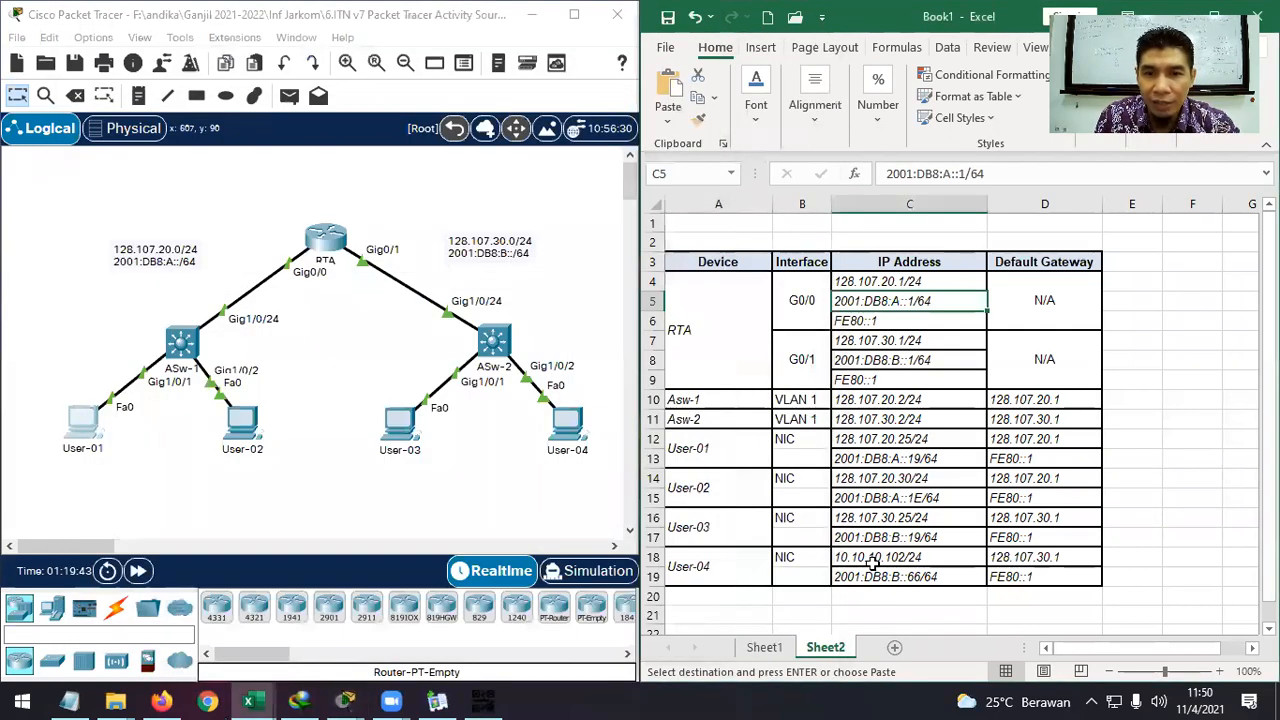
left_click(872, 561)
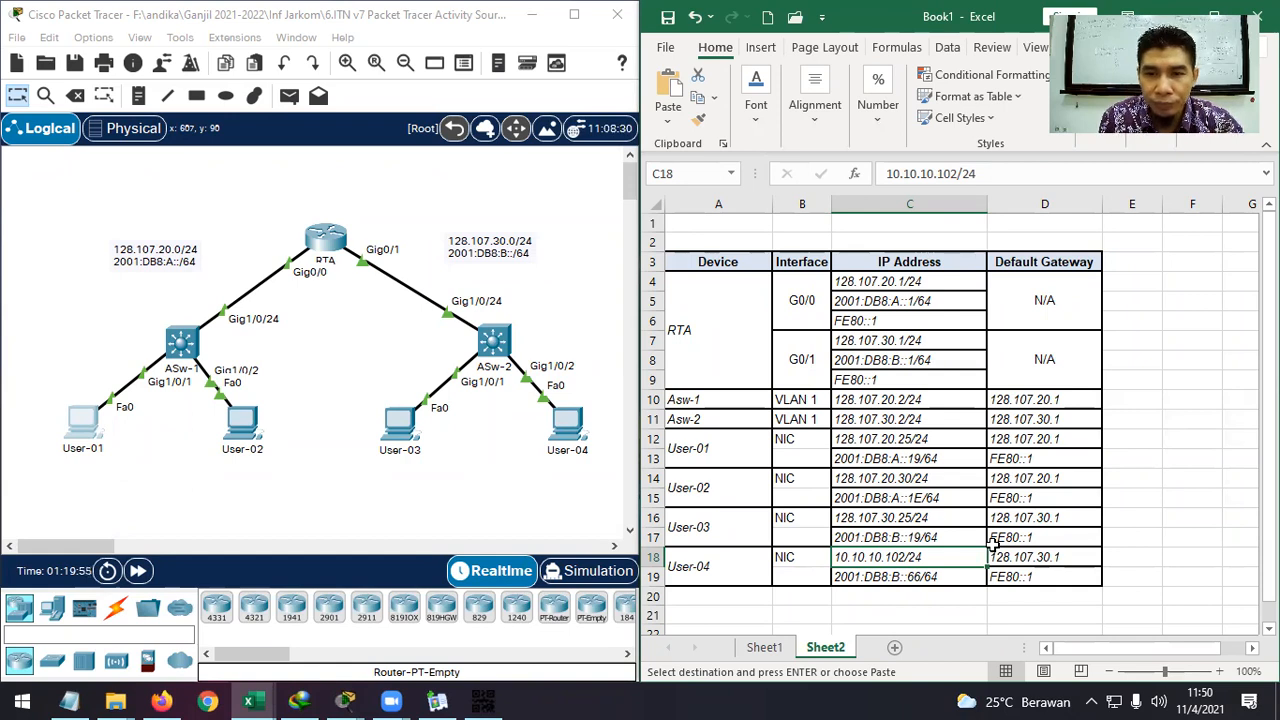
From User-01, ping User-04's IPv6 address 2001:DB8:B::66 and receive 4 of 4 replies.
left_click(356, 696)
left_click(535, 605)
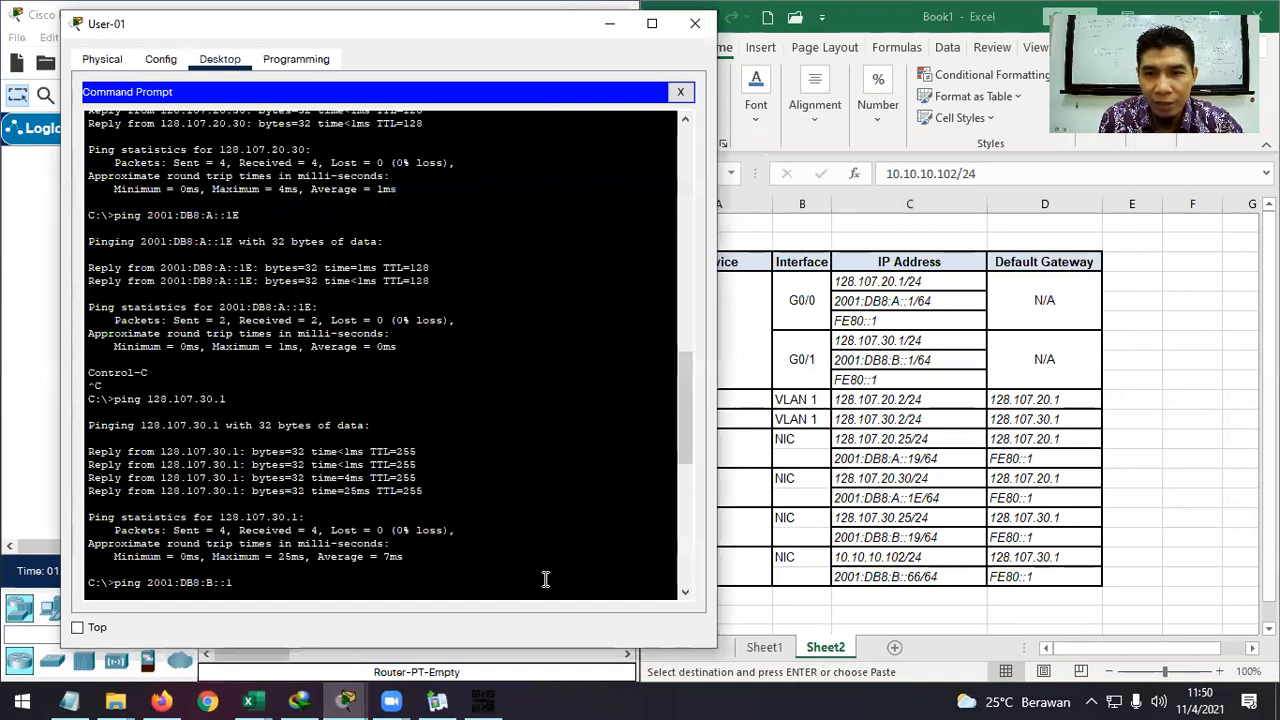
scroll(485, 571, "down", 3)
scroll(485, 571, "down", 10)
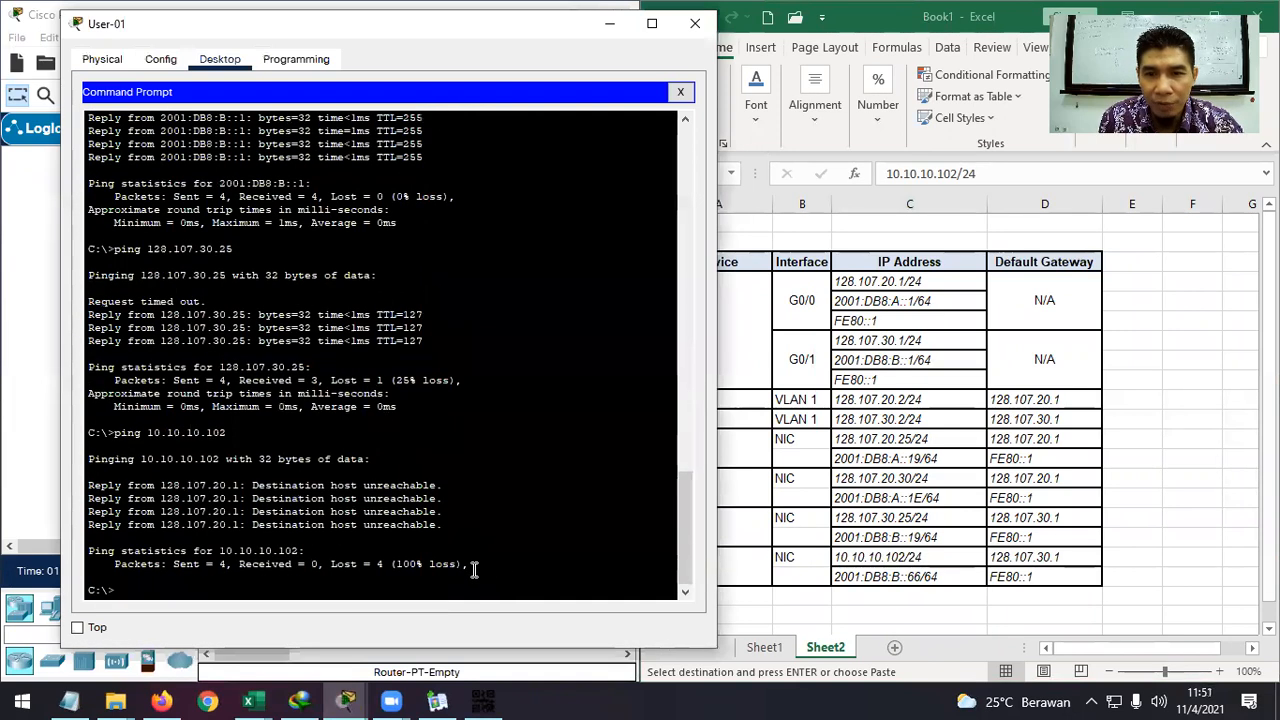
key("Up")
key("Up")
key("Up")
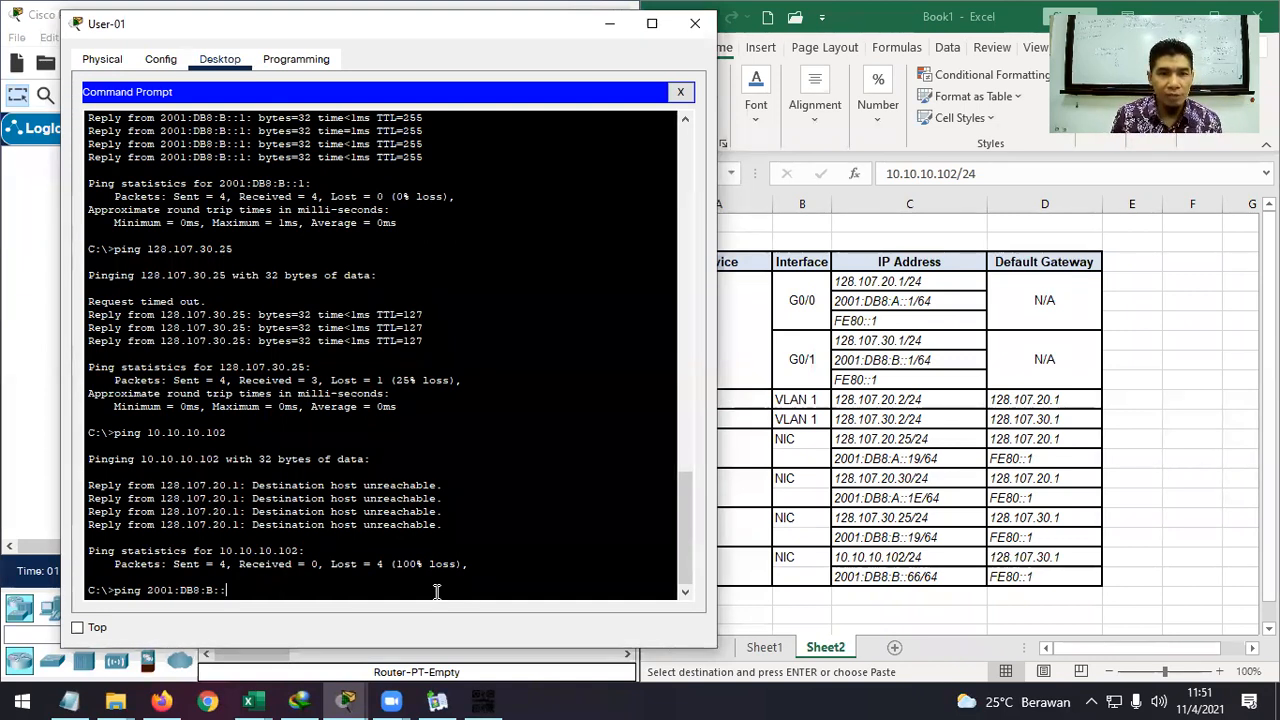
type("66")
key("Return")
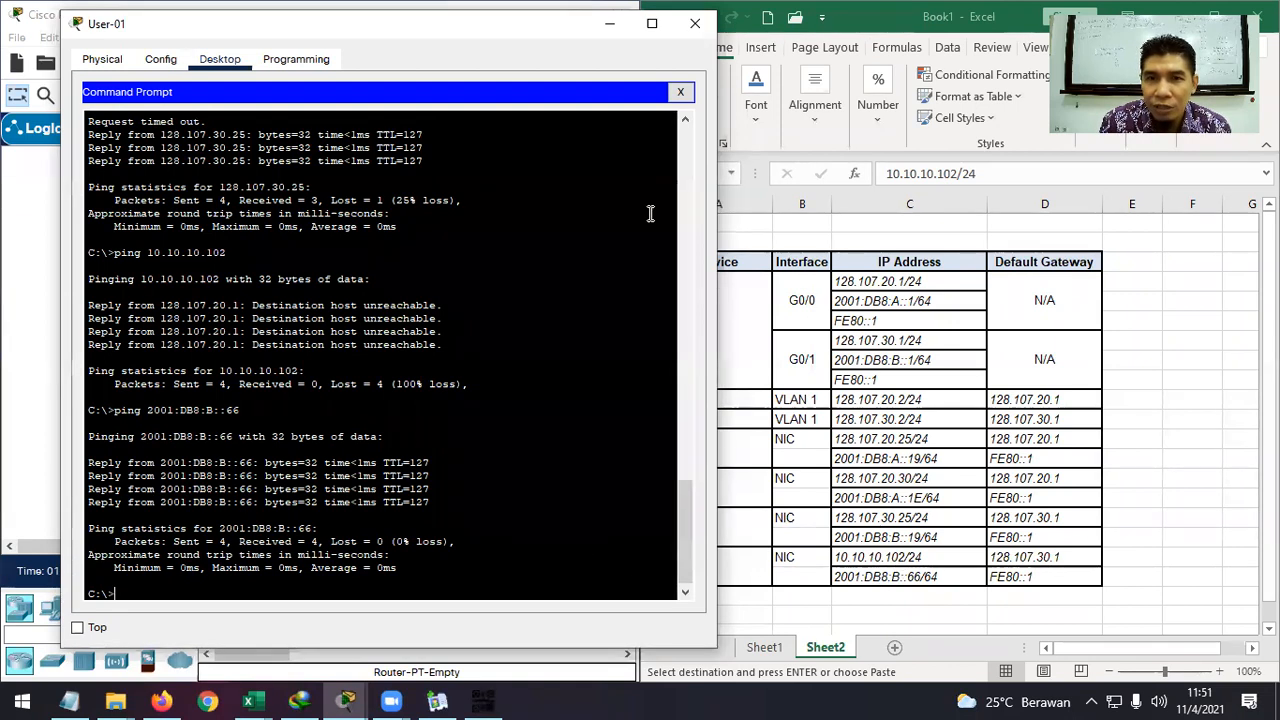
left_click(609, 24)
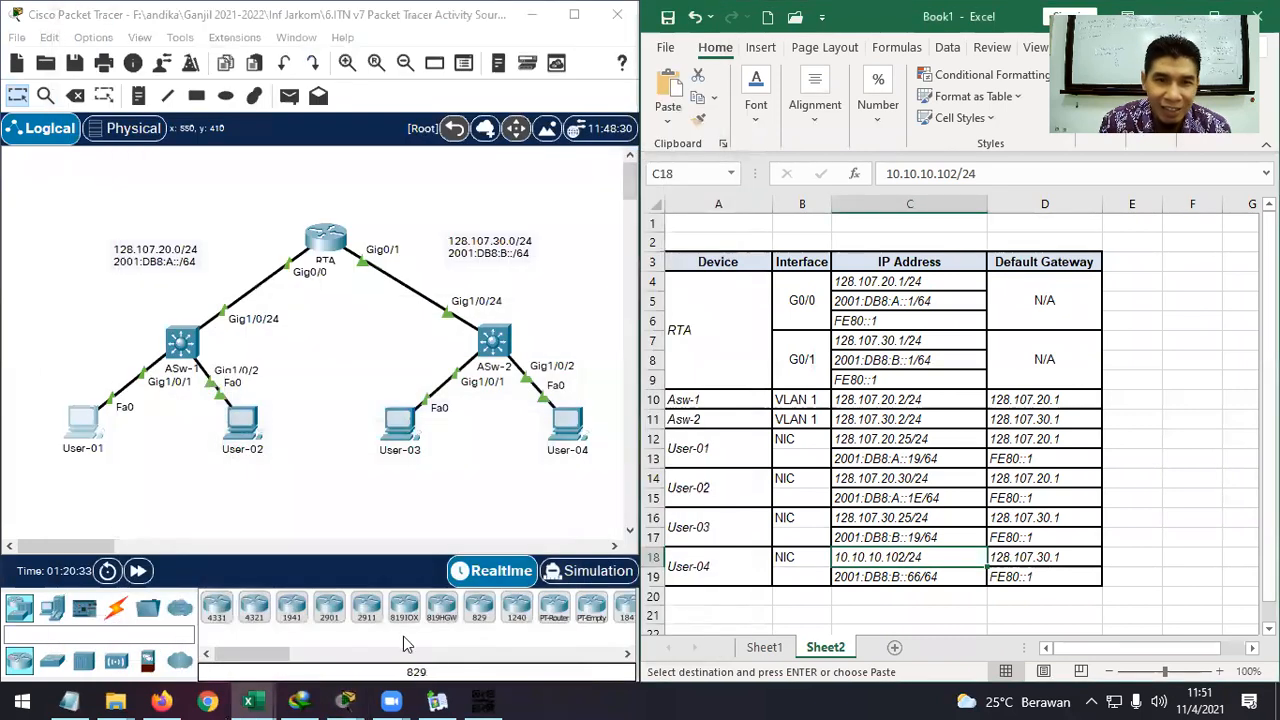
mouse_move(345, 700)
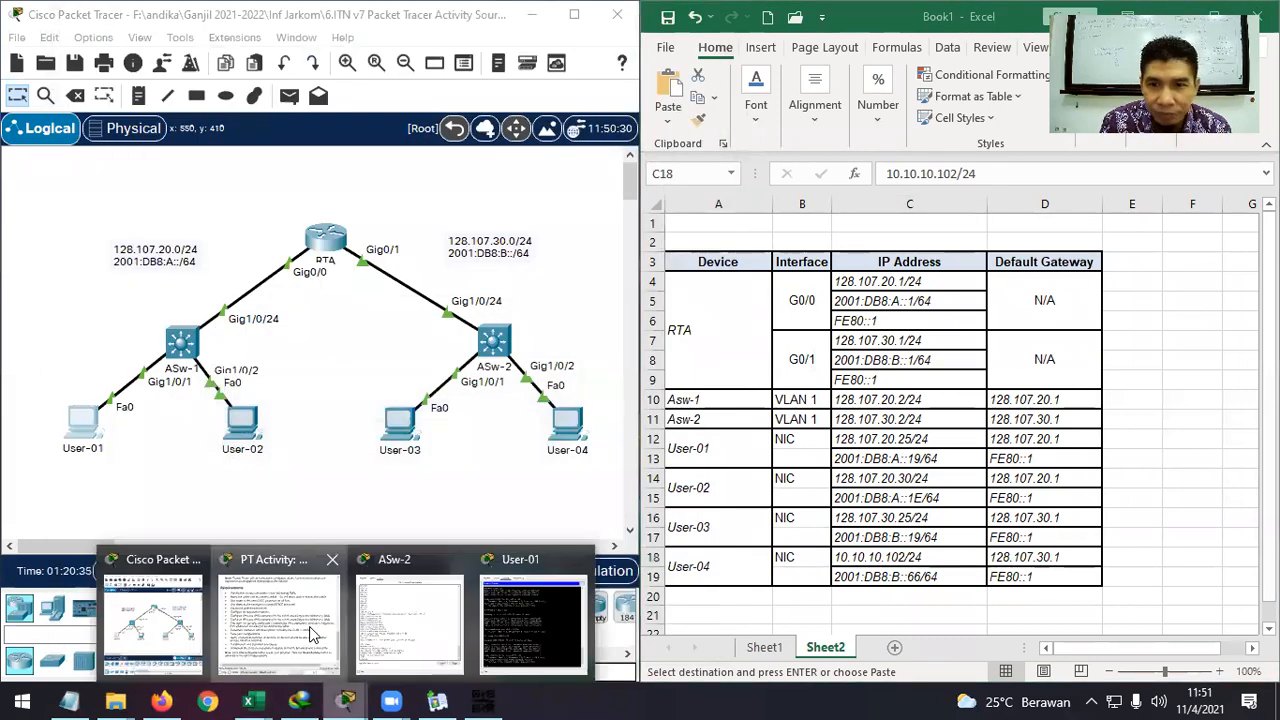
left_click(312, 634)
left_click_drag(918, 515, 698, 516)
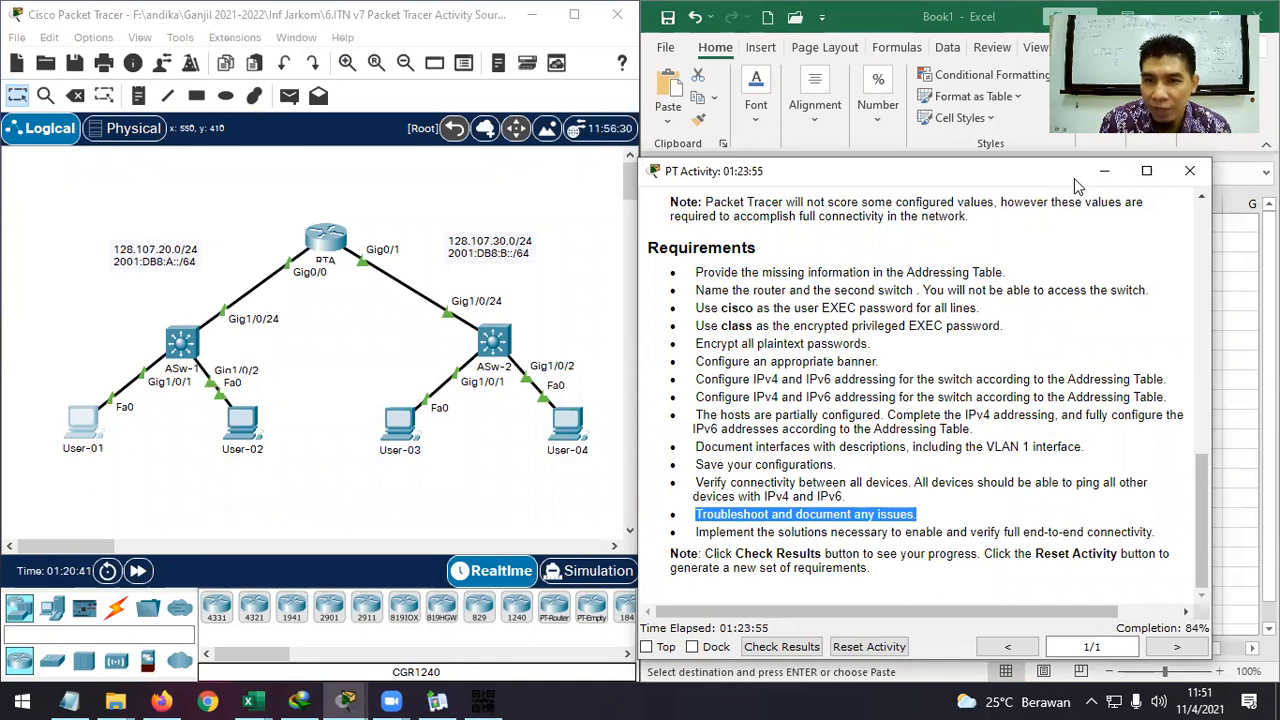
left_click_drag(1075, 180, 1077, 180)
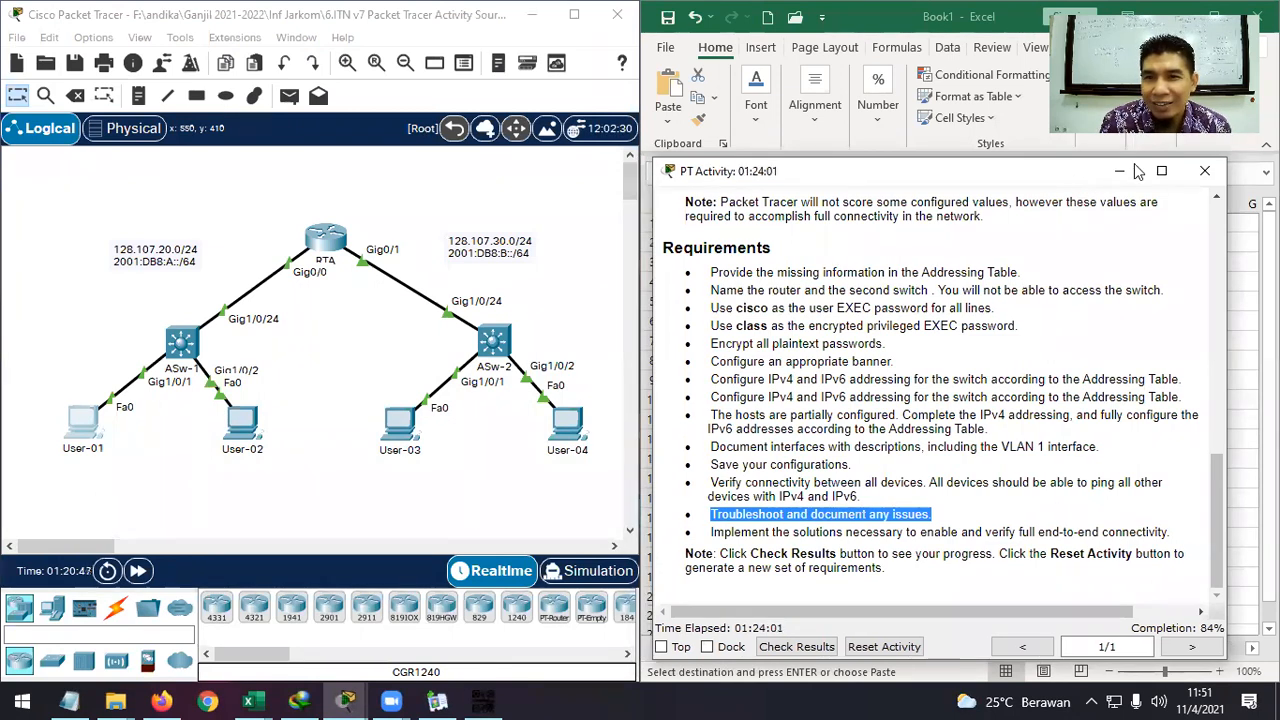
left_click(1117, 172)
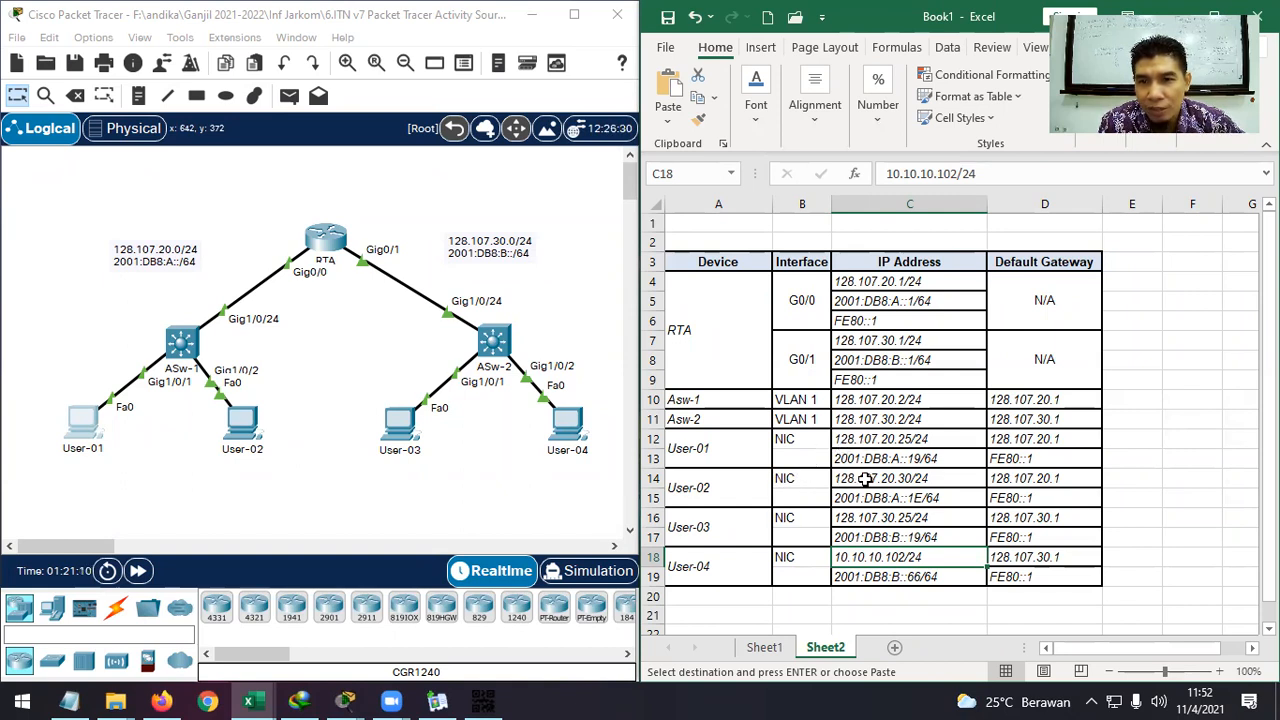
Change cell C18 from 10.10.10.102/24 to 128.107.30.102/24 and recheck it.
double_click(850, 557)
left_click_drag(845, 557, 827, 554)
type("128")
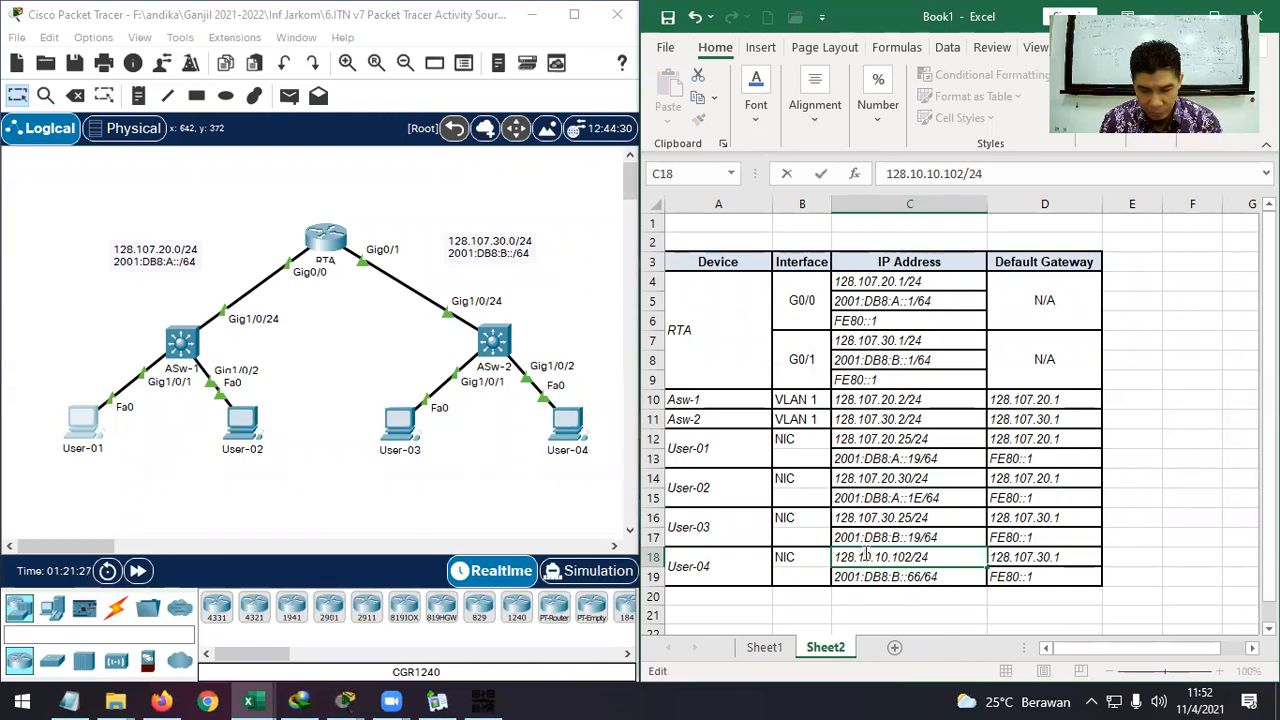
left_click(866, 556)
type("7")
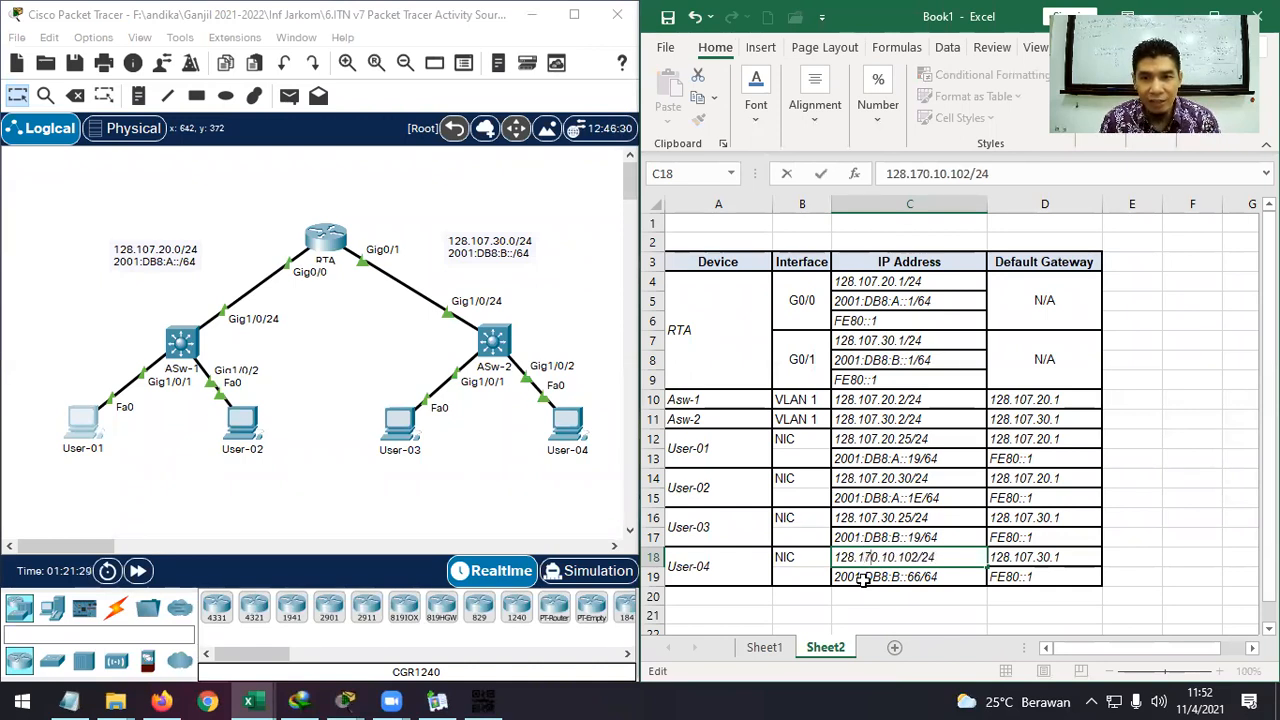
key("BackSpace")
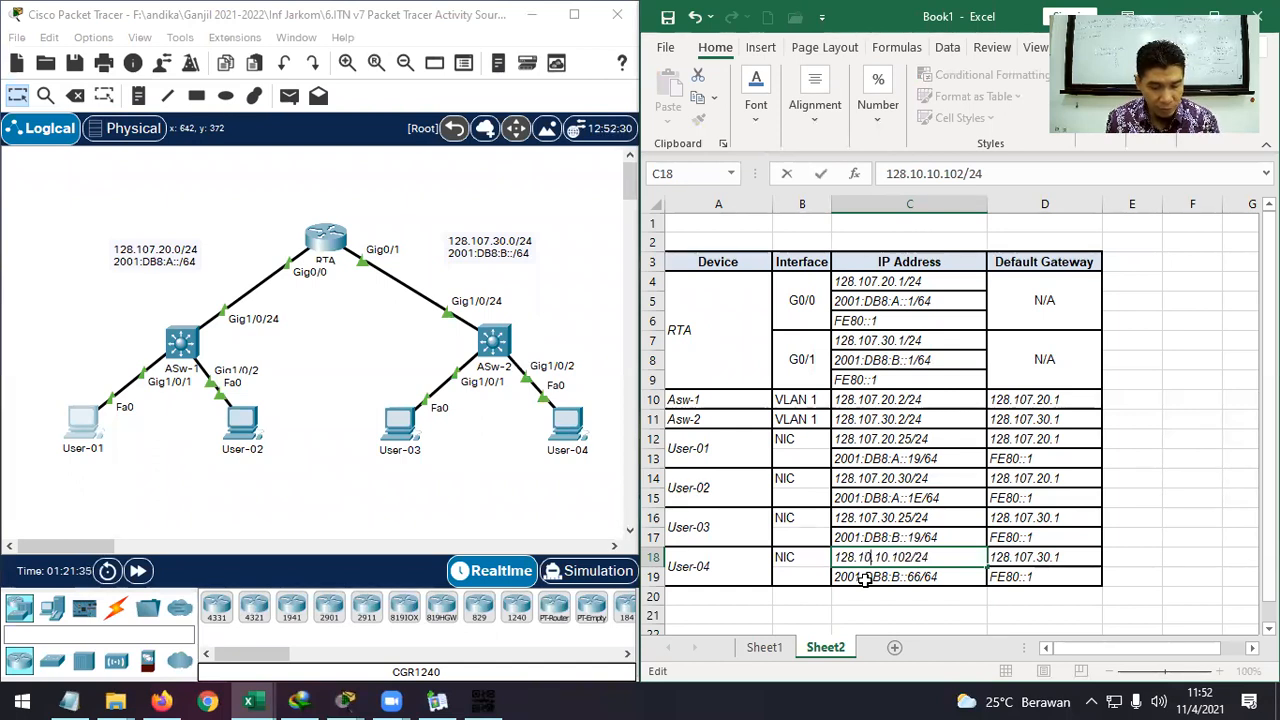
type("7")
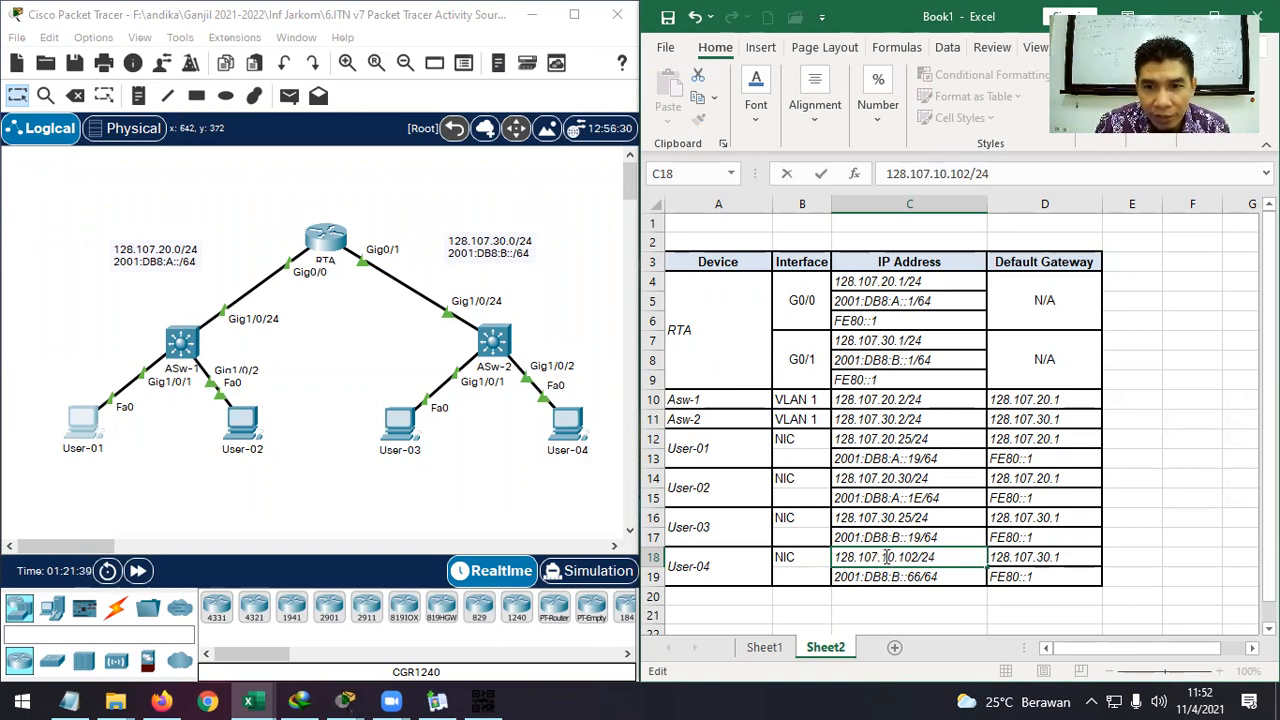
left_click_drag(888, 557, 883, 557)
type("3")
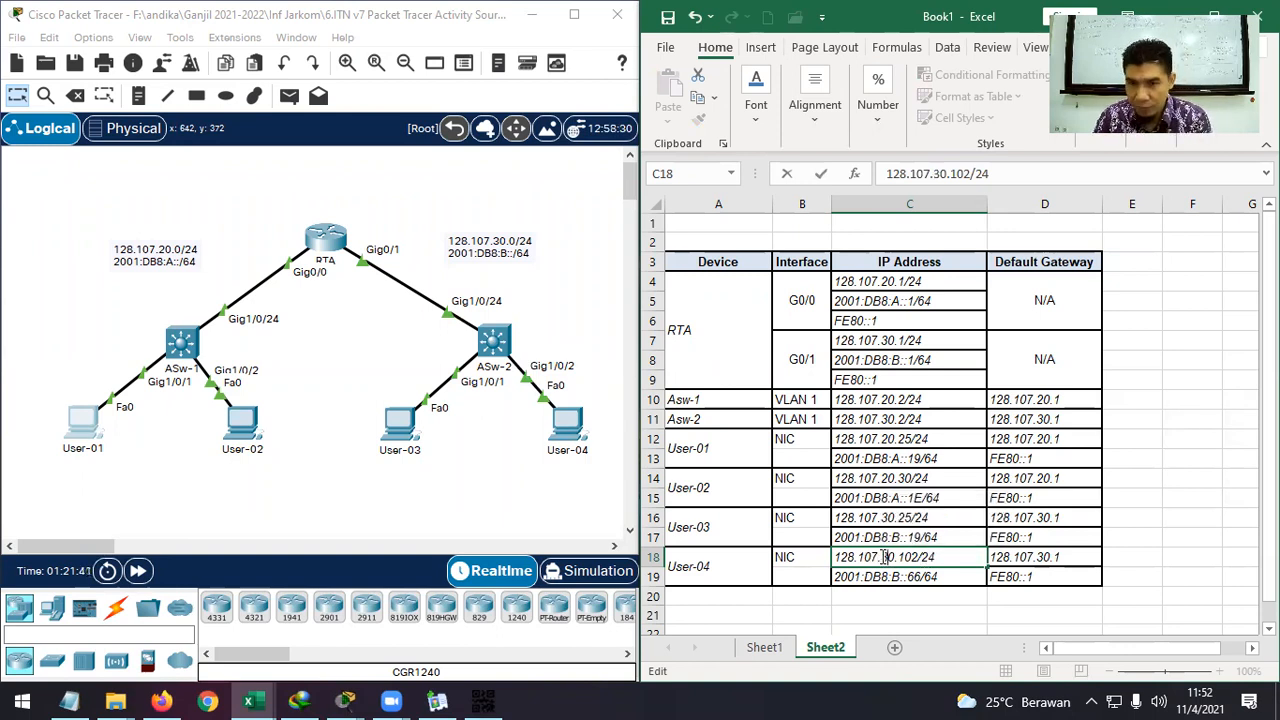
left_click(1130, 556)
left_click(945, 562)
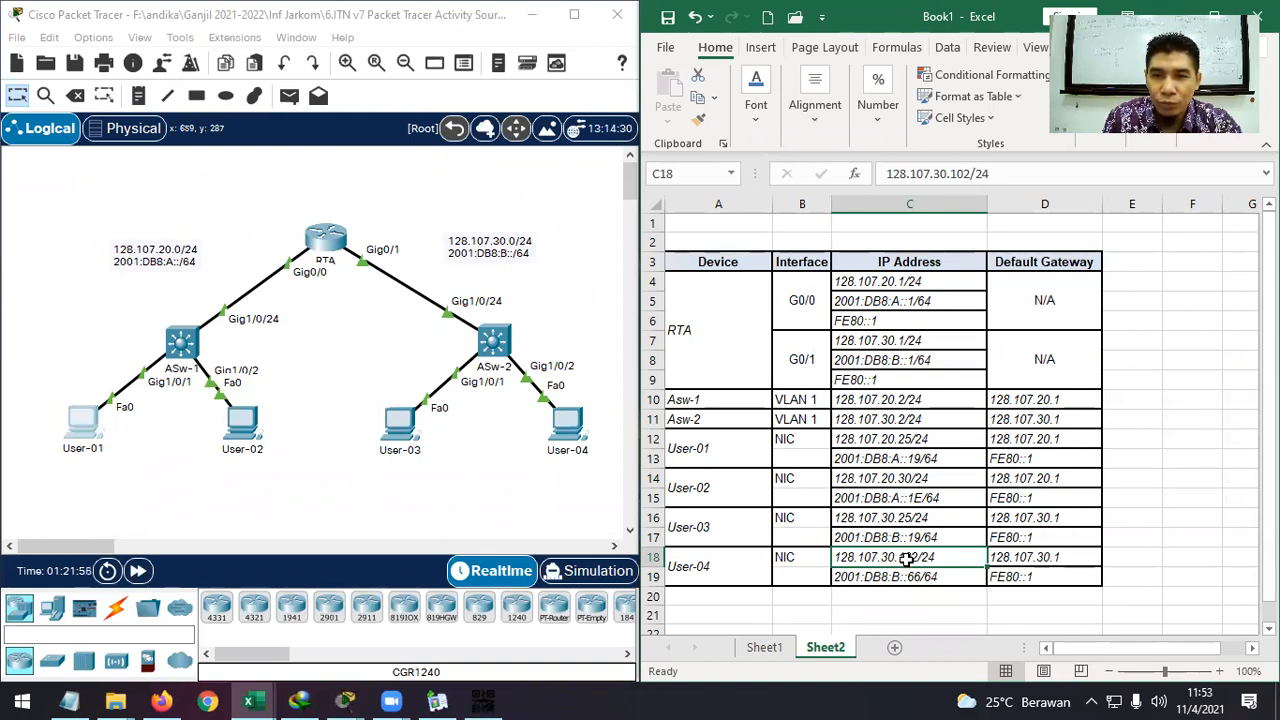
Replace User-04's IPv4 address 10.10.10.102 with 128.107.30.102 in IP Configuration, then close it.
left_click(567, 425)
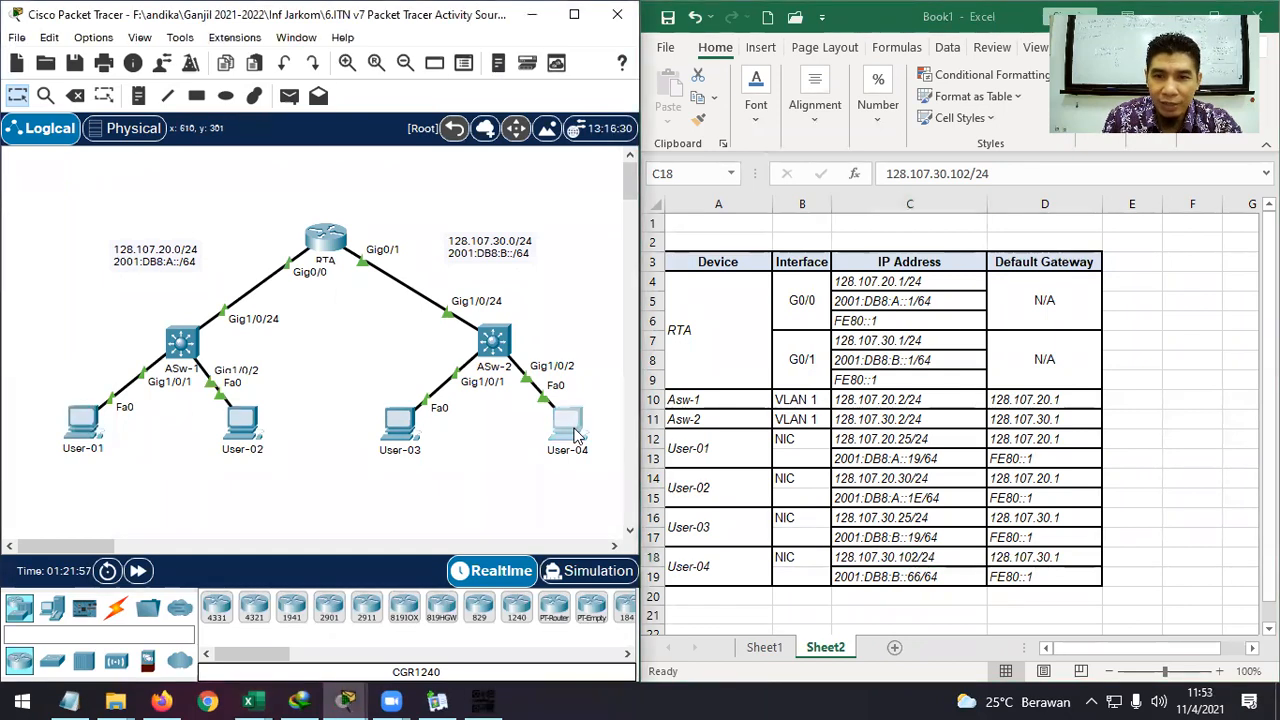
left_click_drag(725, 34, 431, 33)
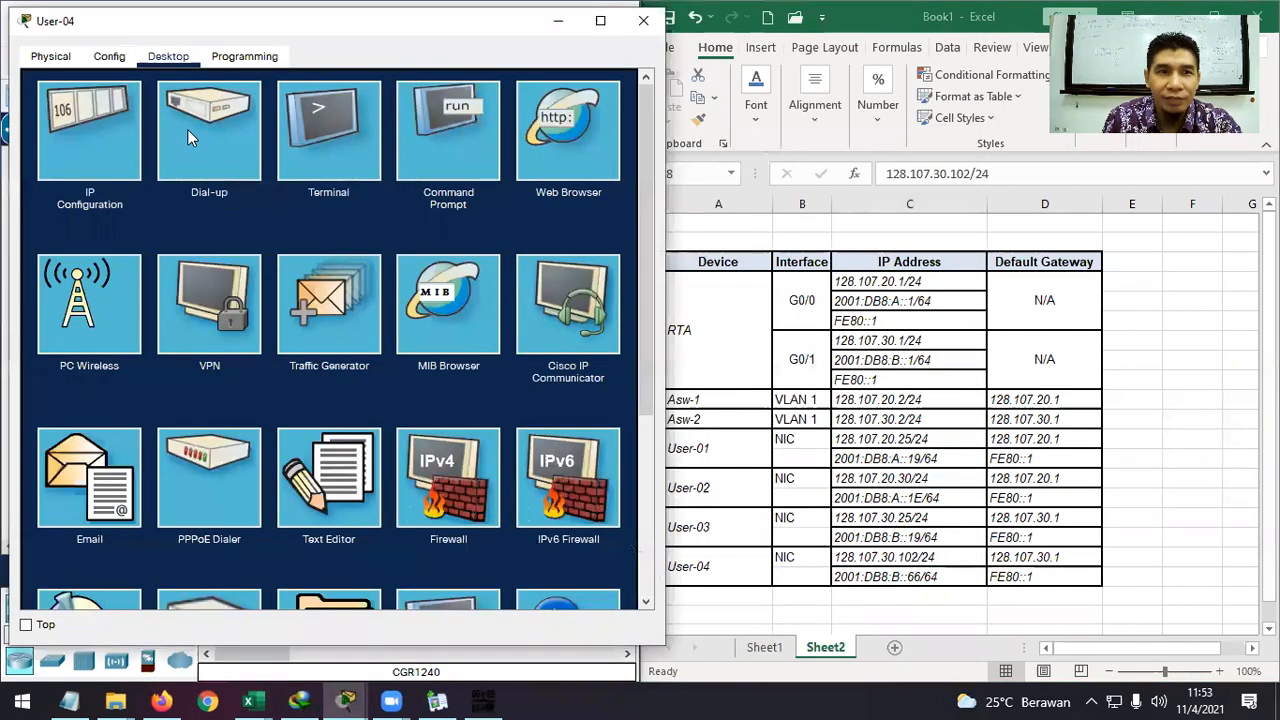
left_click(98, 130)
left_click_drag(315, 185, 208, 184)
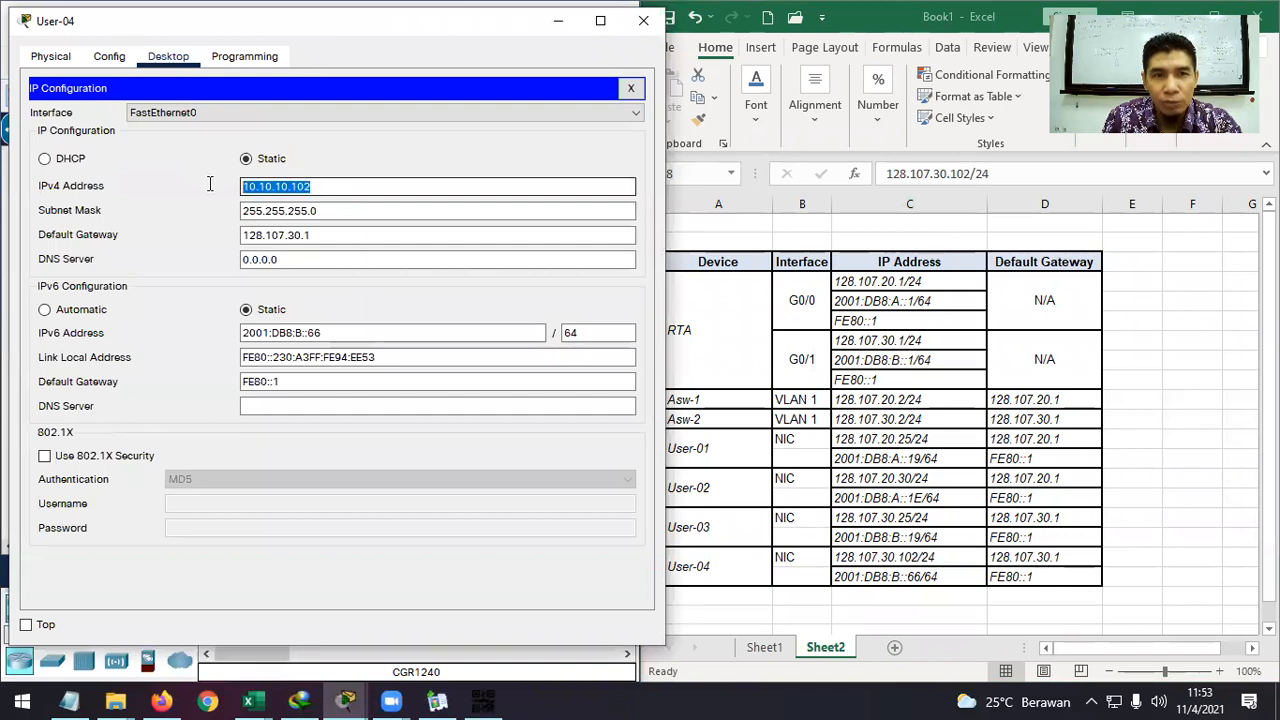
type("12")
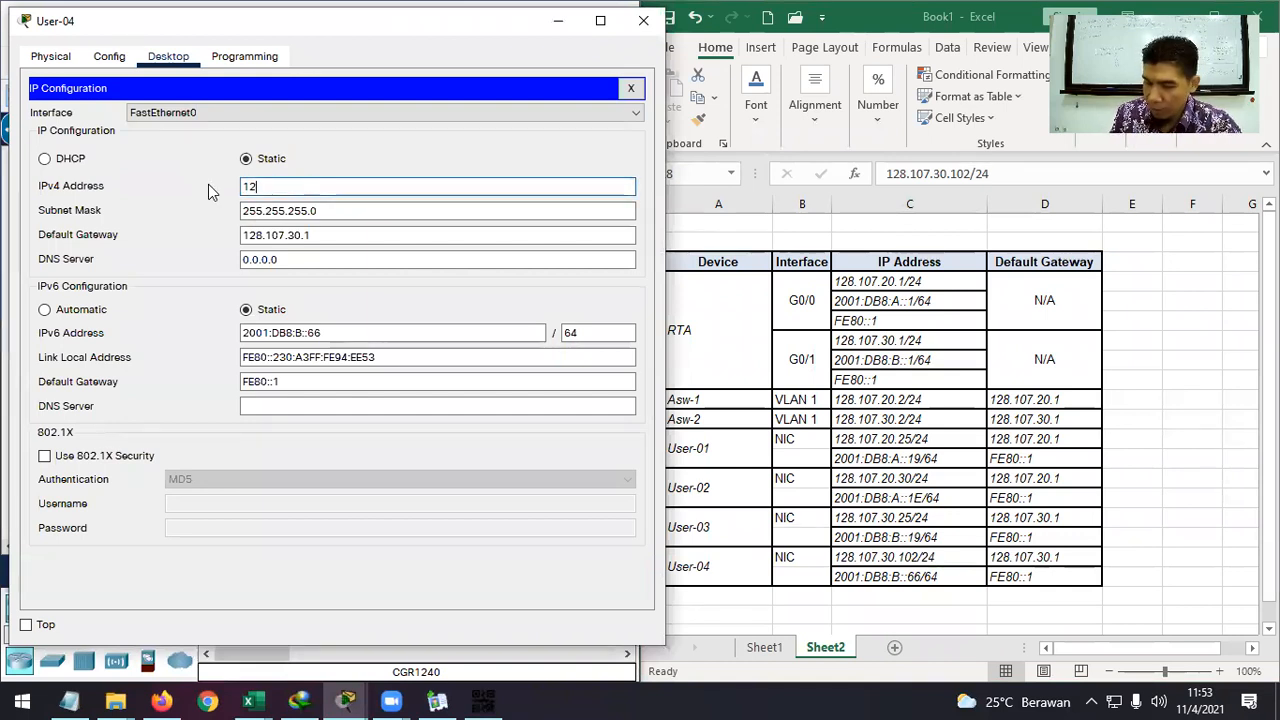
type("8.107.3")
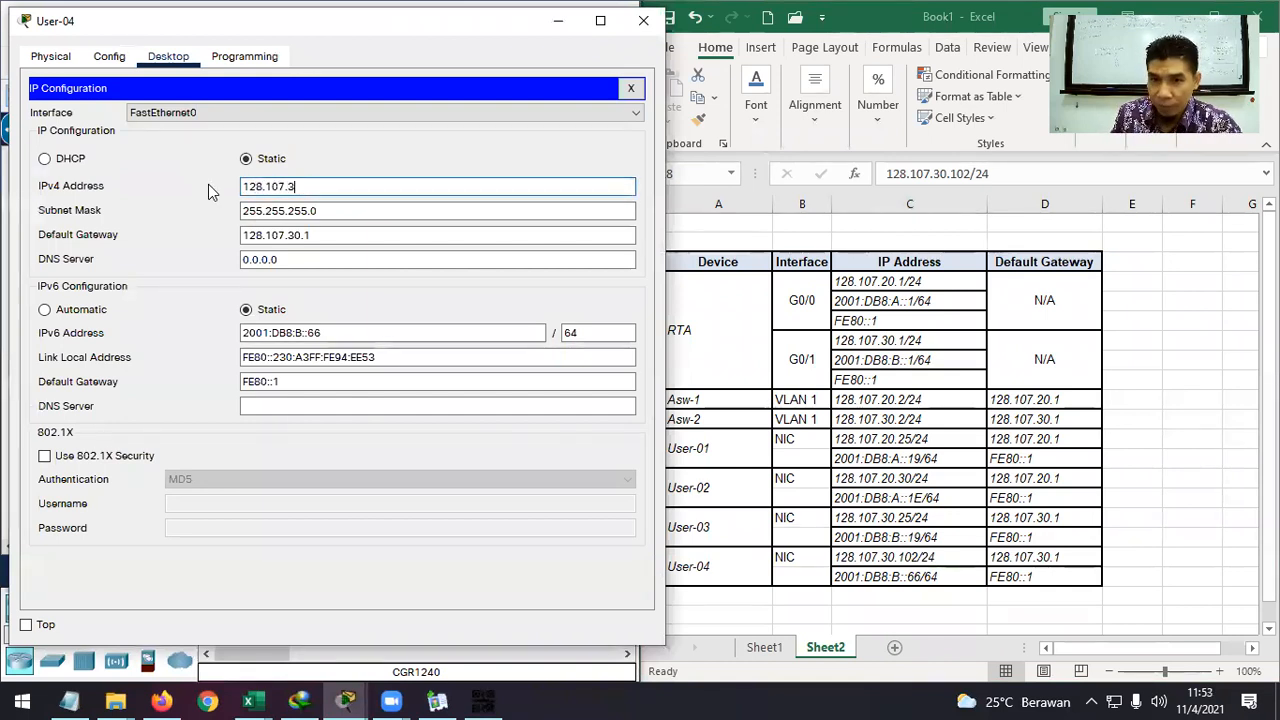
type("0.")
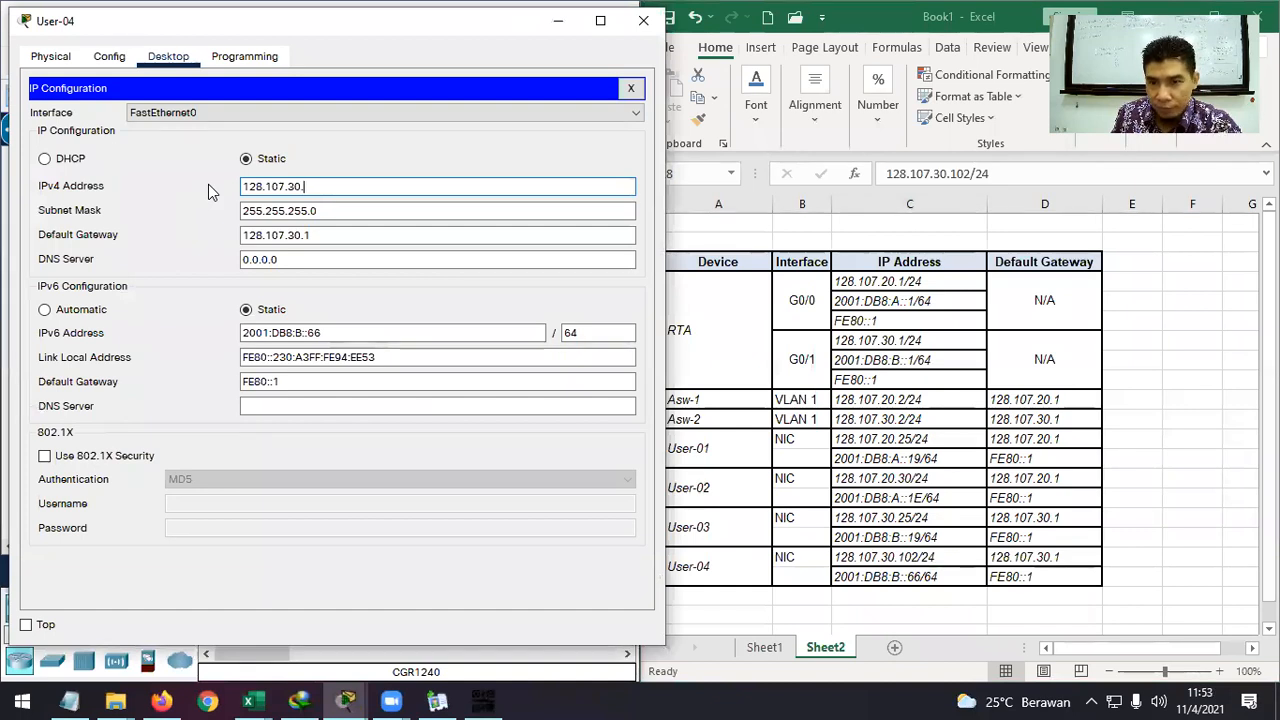
type("102")
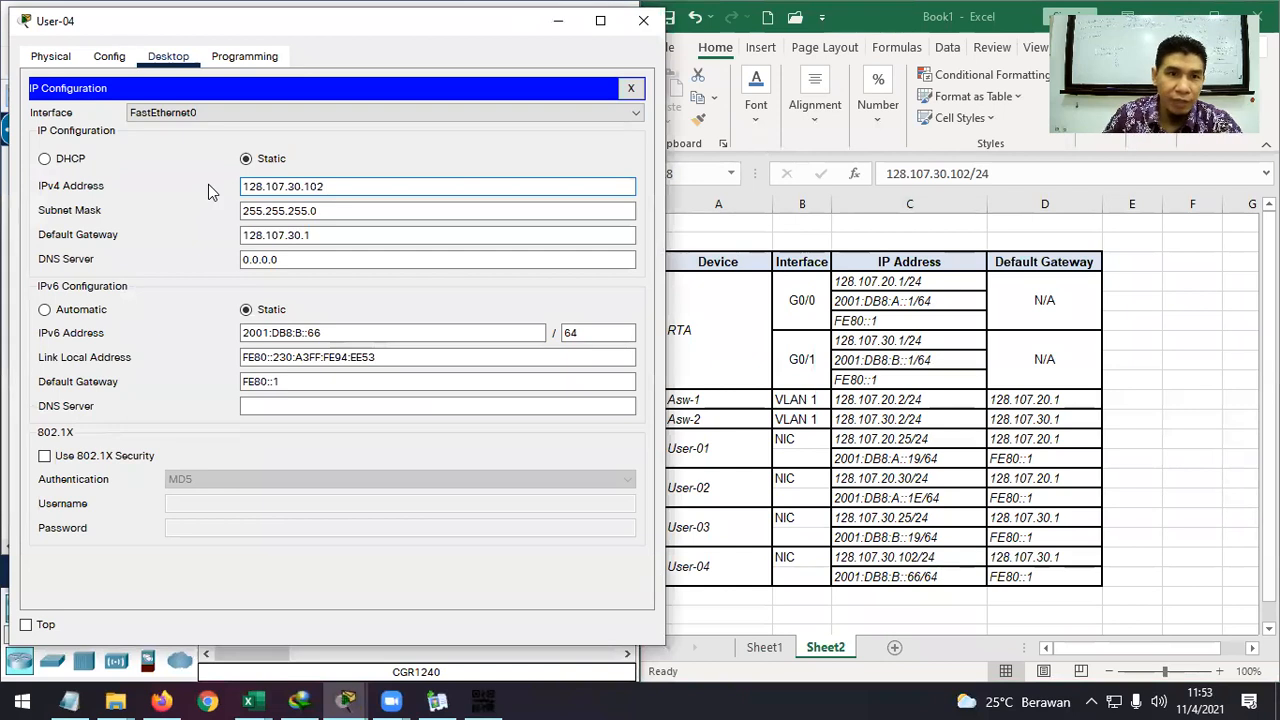
left_click(644, 21)
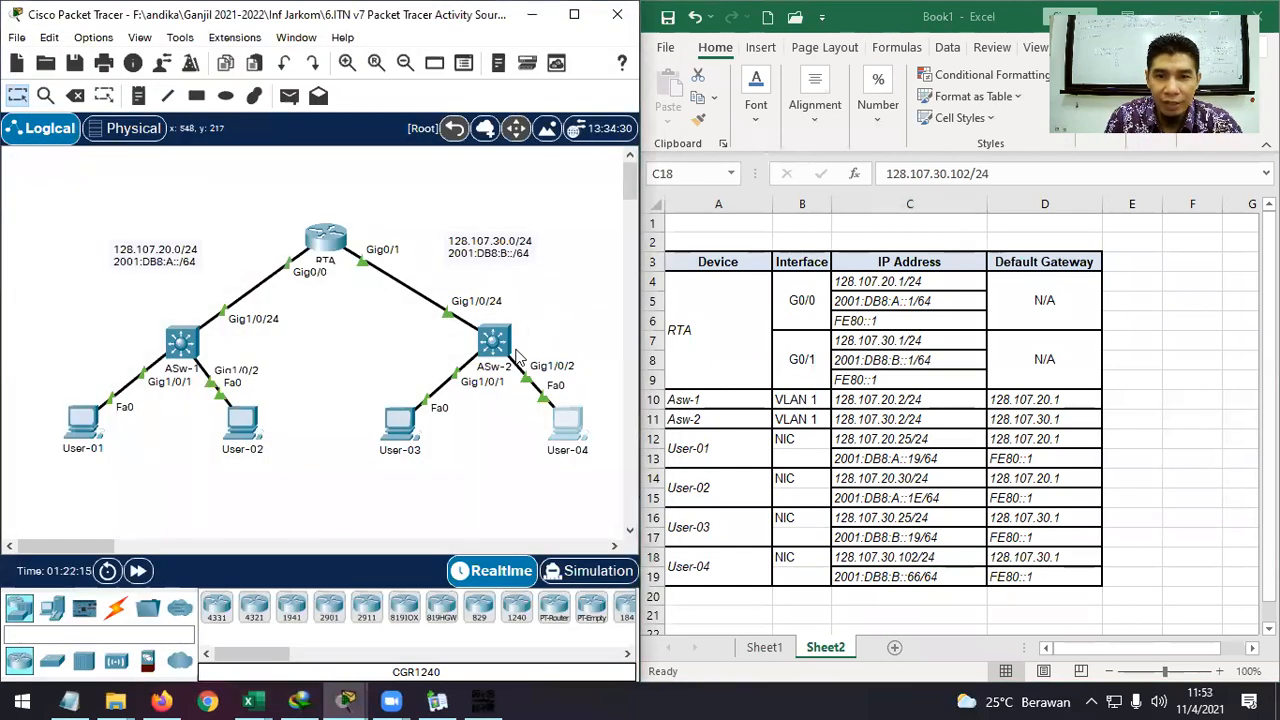
Review the PT Activity requirements, then open User-02's device window and move it left.
mouse_move(345, 698)
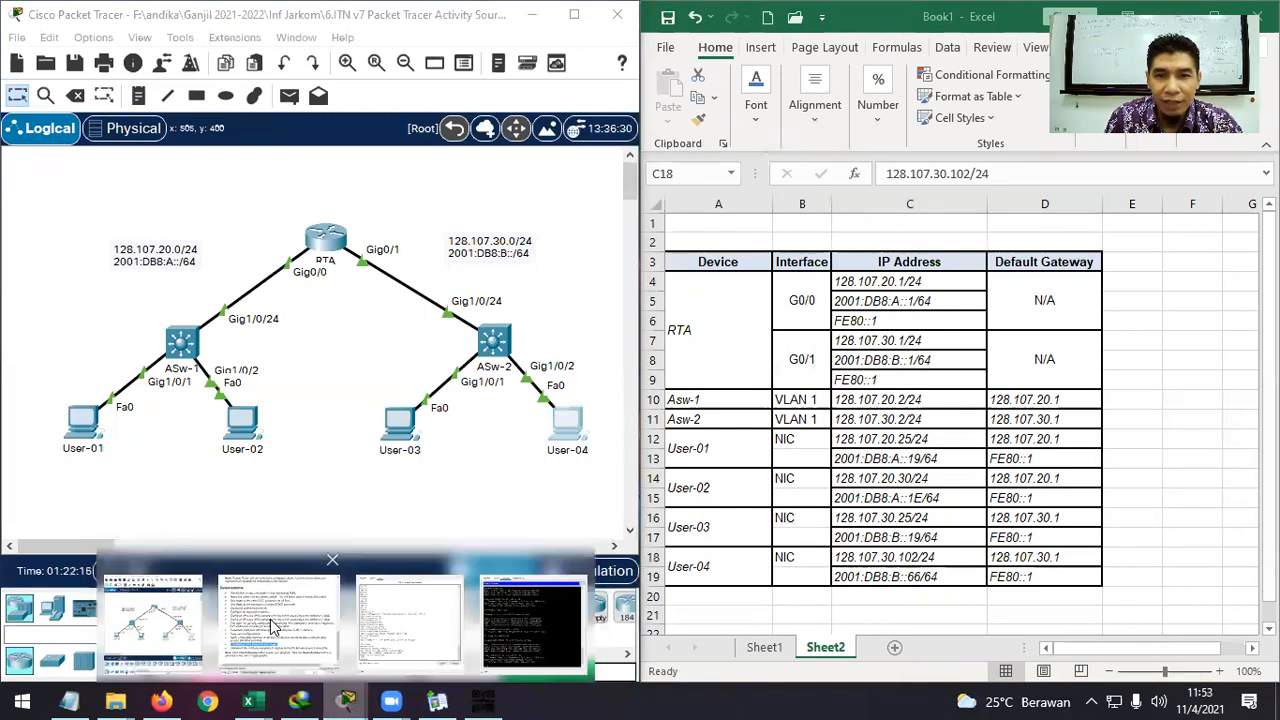
left_click(315, 595)
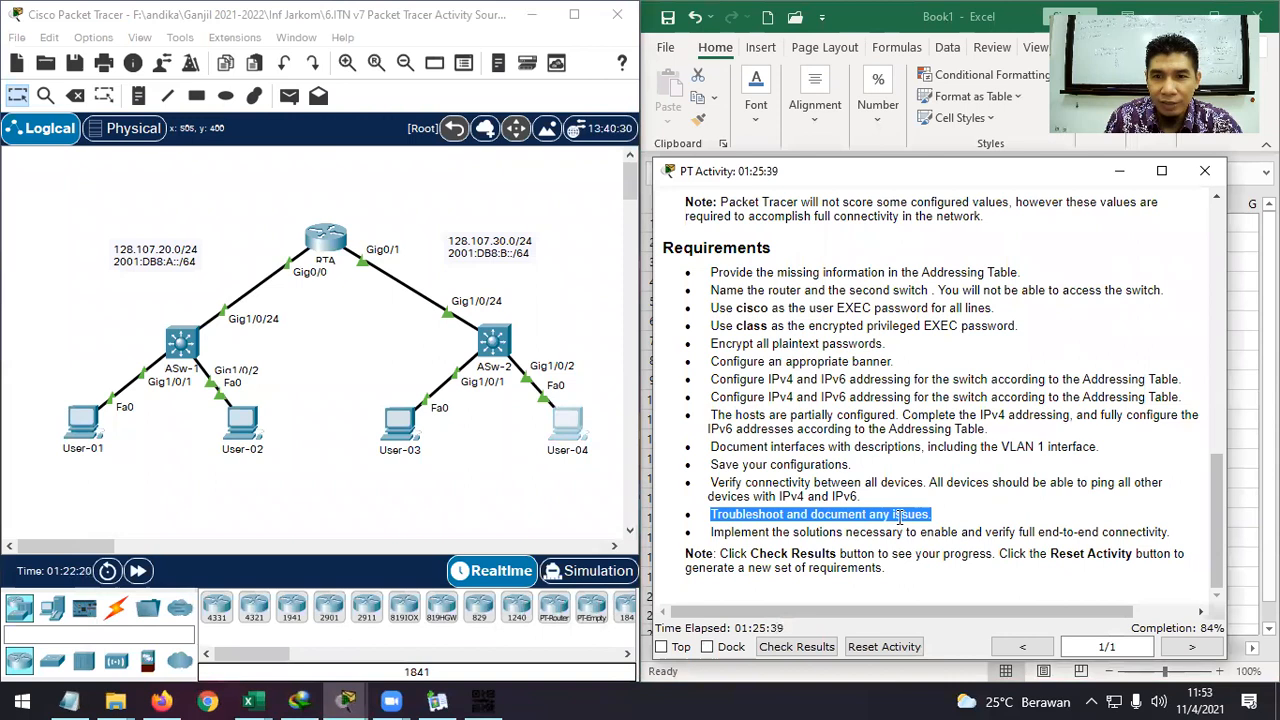
left_click(1119, 171)
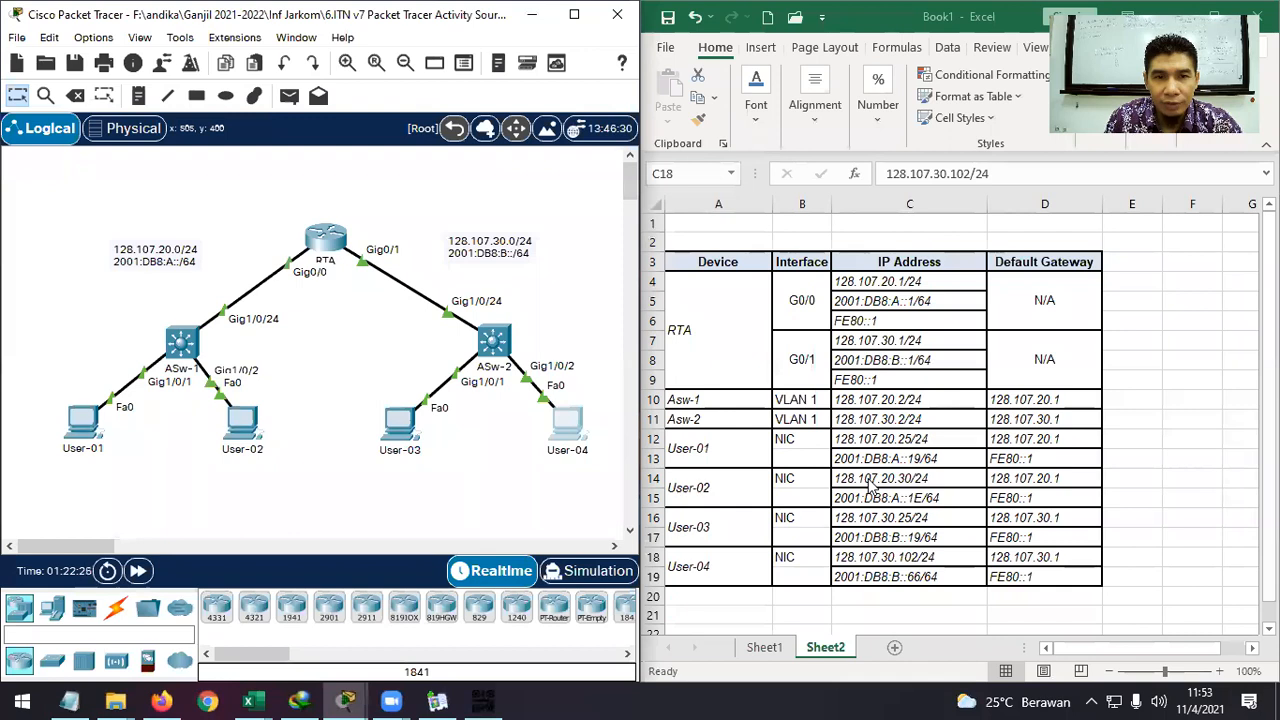
left_click(398, 425)
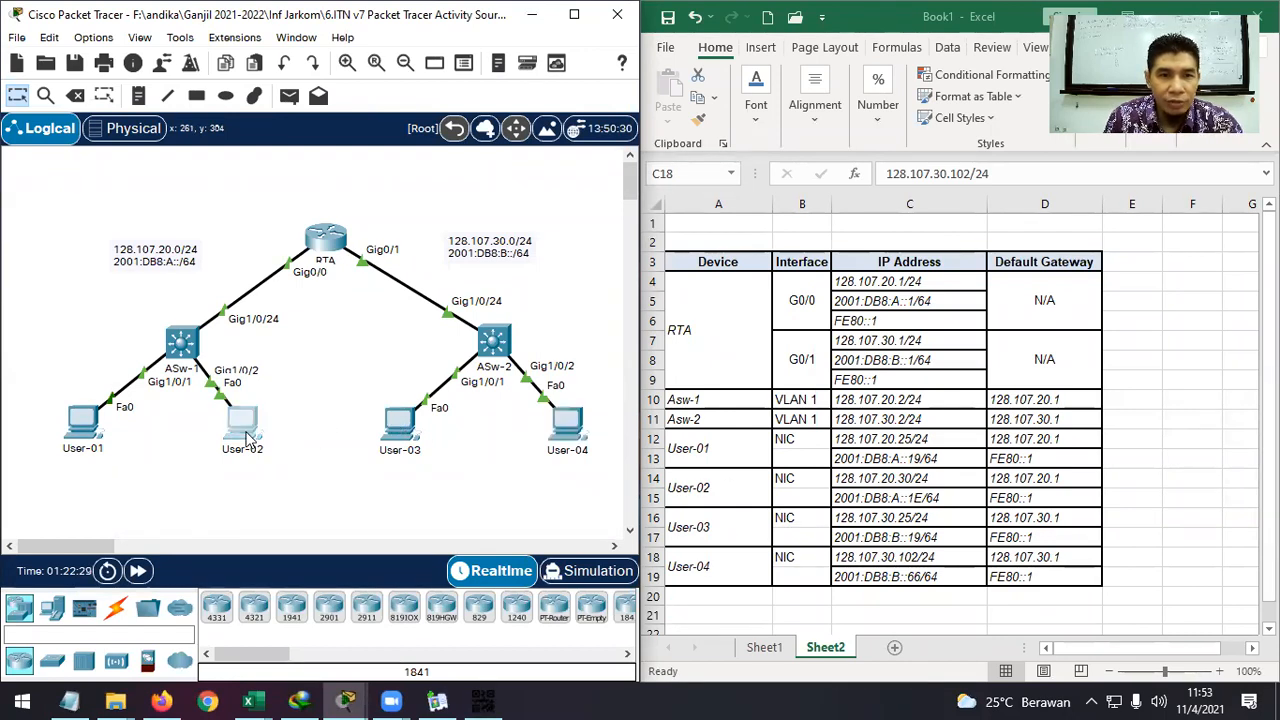
left_click_drag(697, 34, 404, 33)
In User-02's Command Prompt, ping the default gateway 128.107.20.1.
left_click(442, 117)
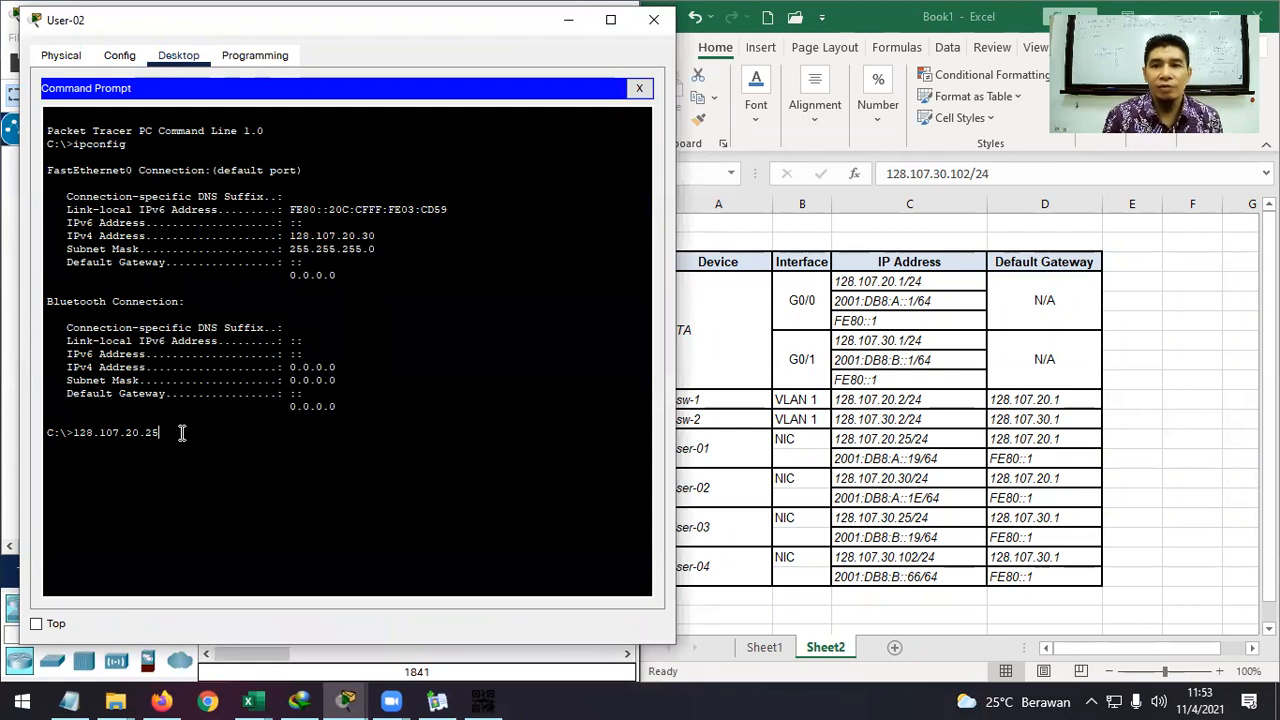
key("BackSpace")
key("BackSpace")
type("1")
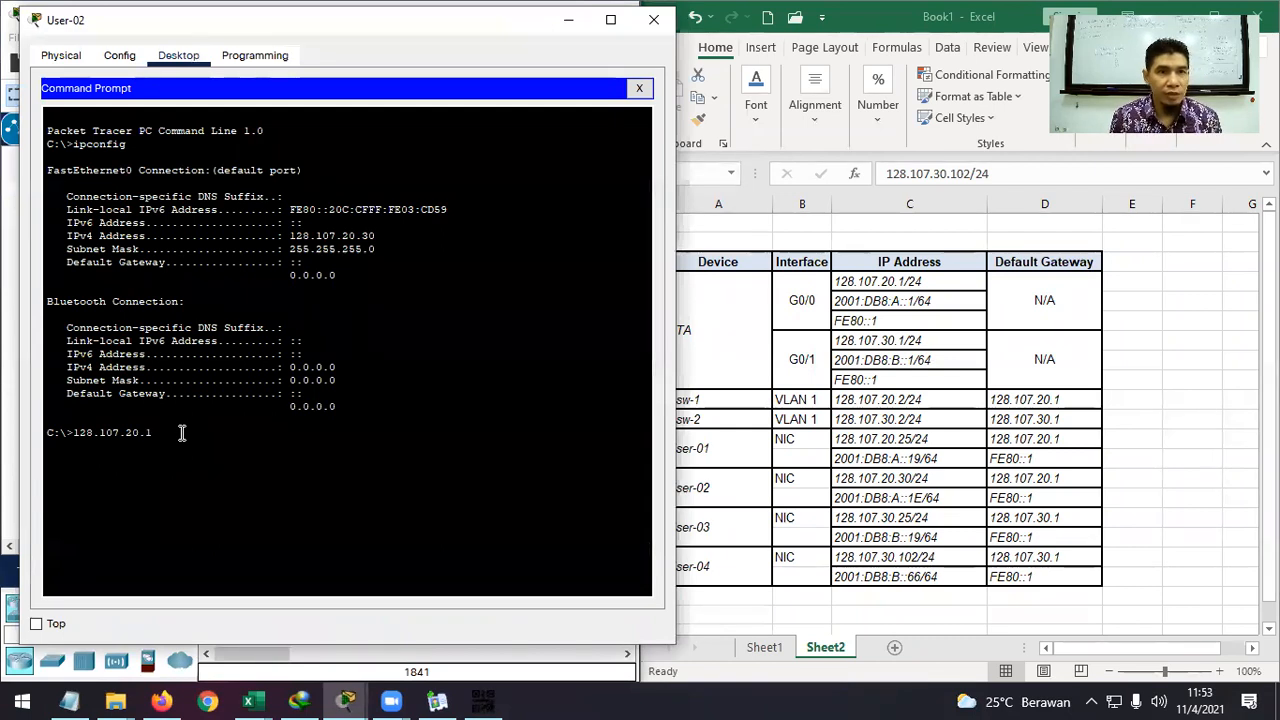
key("Return")
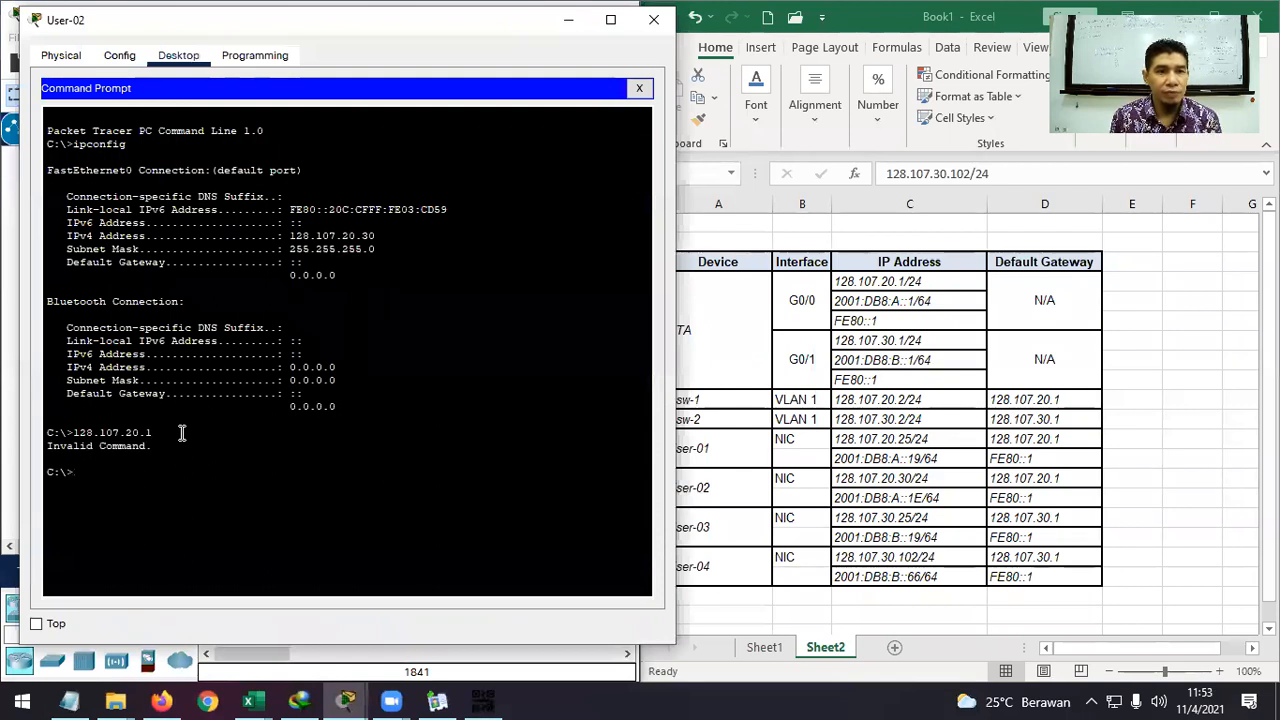
type("ping")
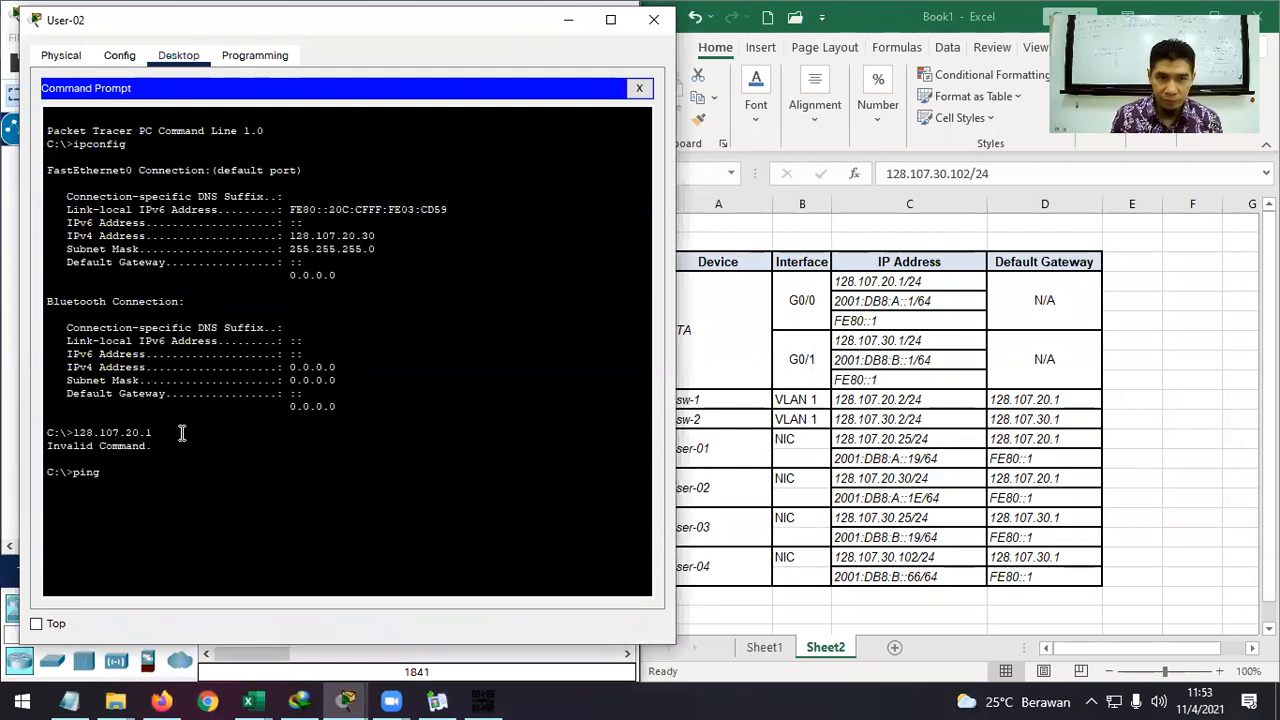
type(" 128.10")
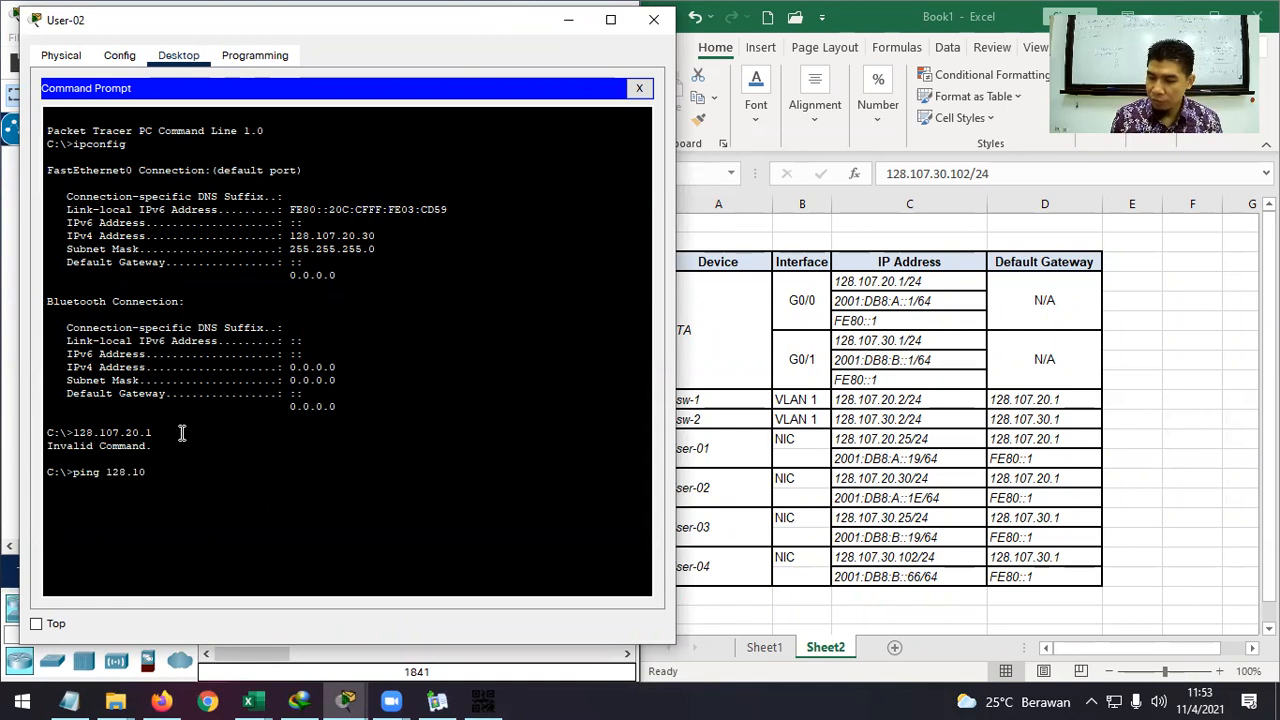
type("7.20.1")
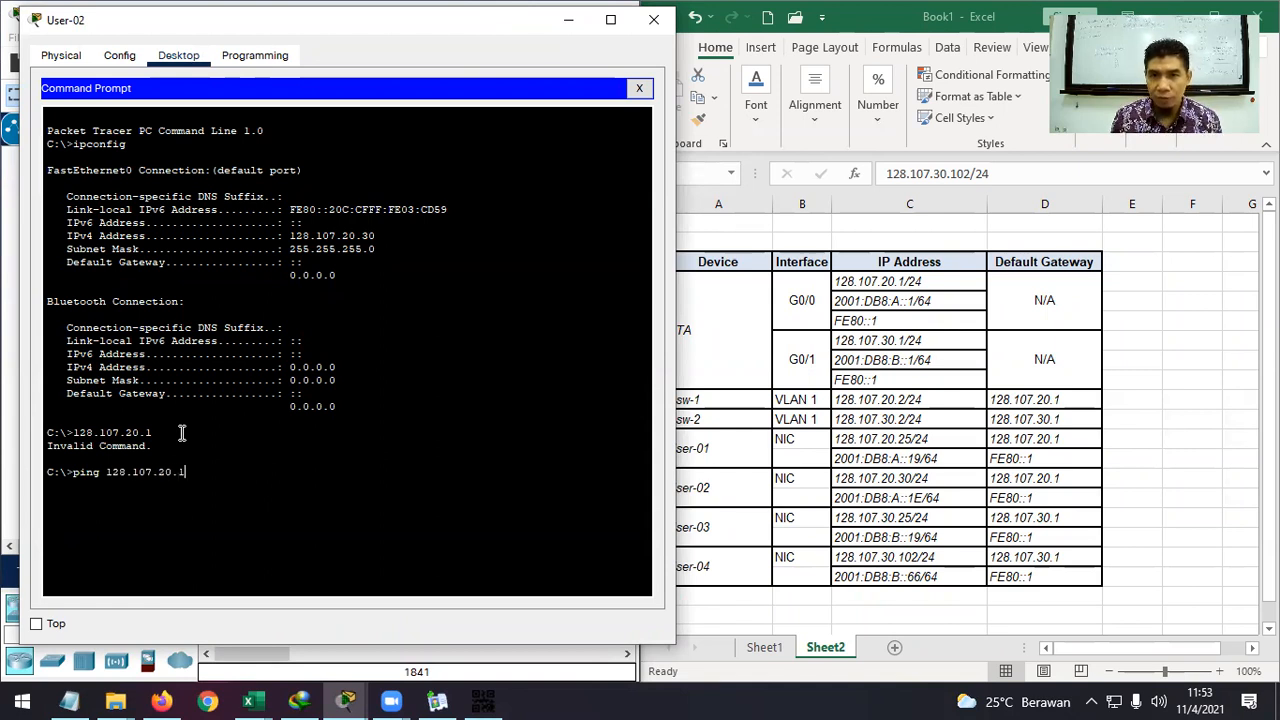
key("Return")
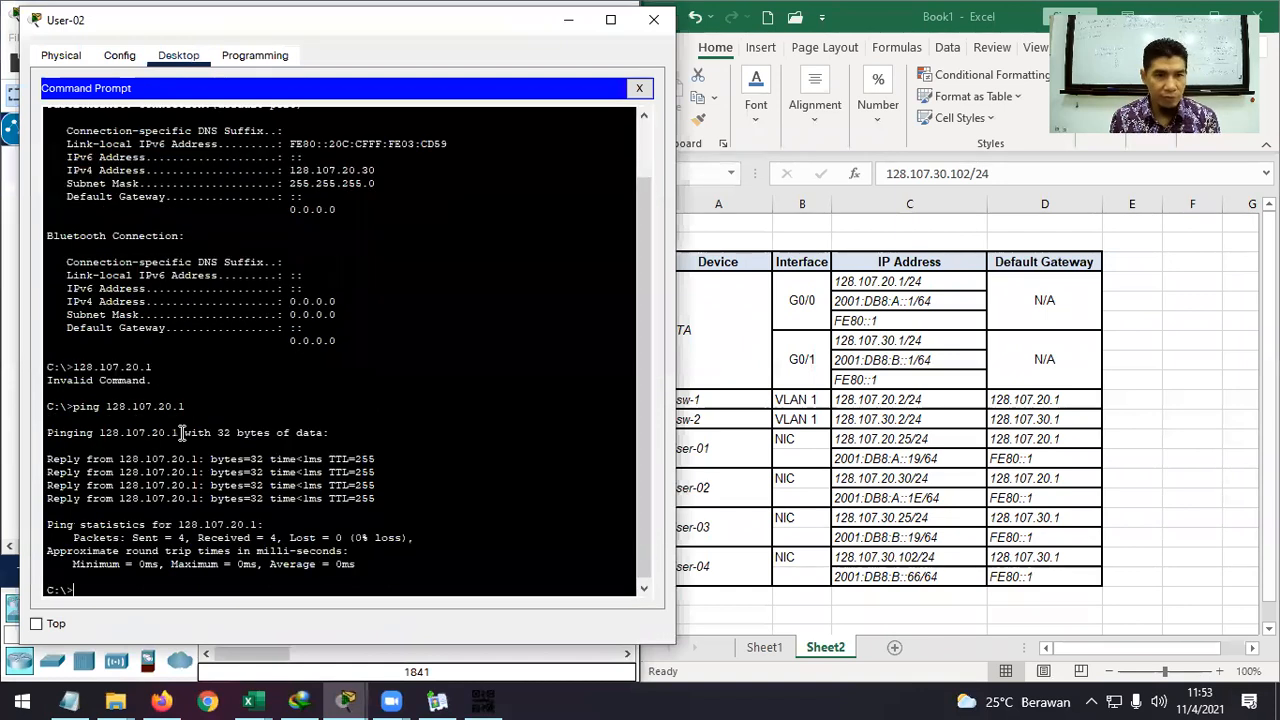
Copy RTA's IPv6 address from cell C5 and ping 2001:DB8:A::1 from User-02.
left_click(906, 300)
left_click(906, 300)
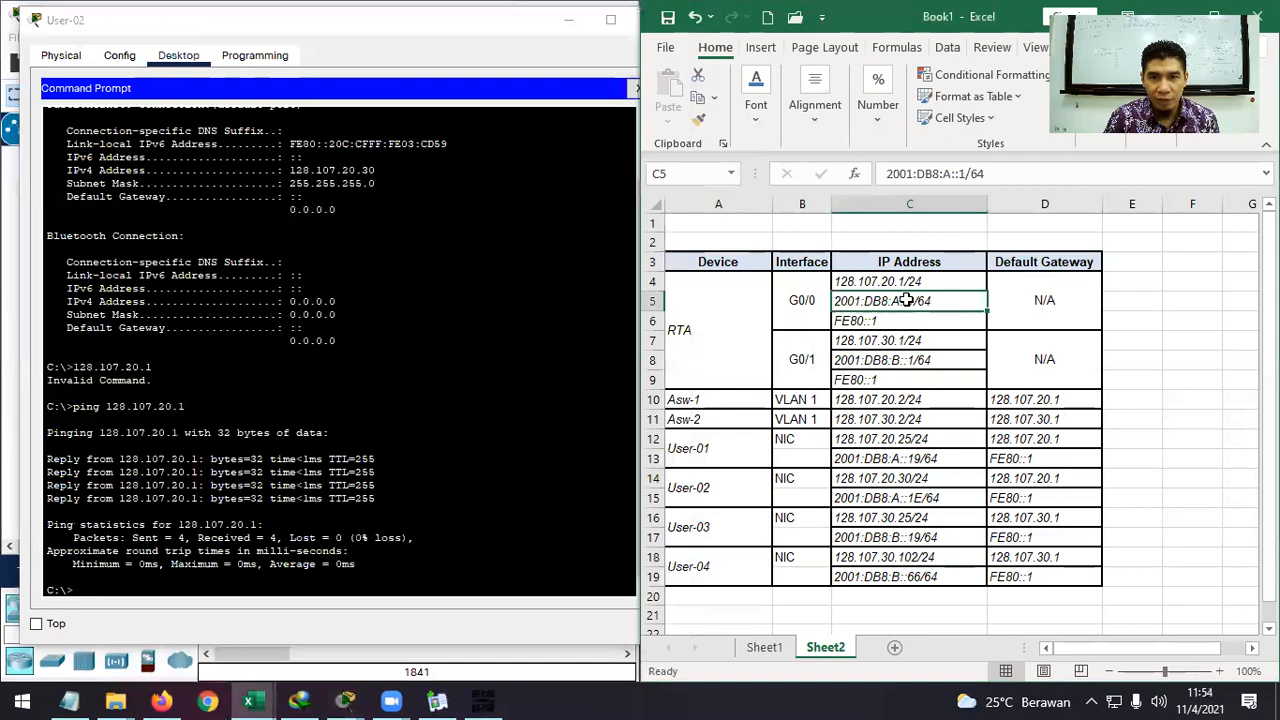
key("ctrl+c")
left_click(137, 589)
type("ping")
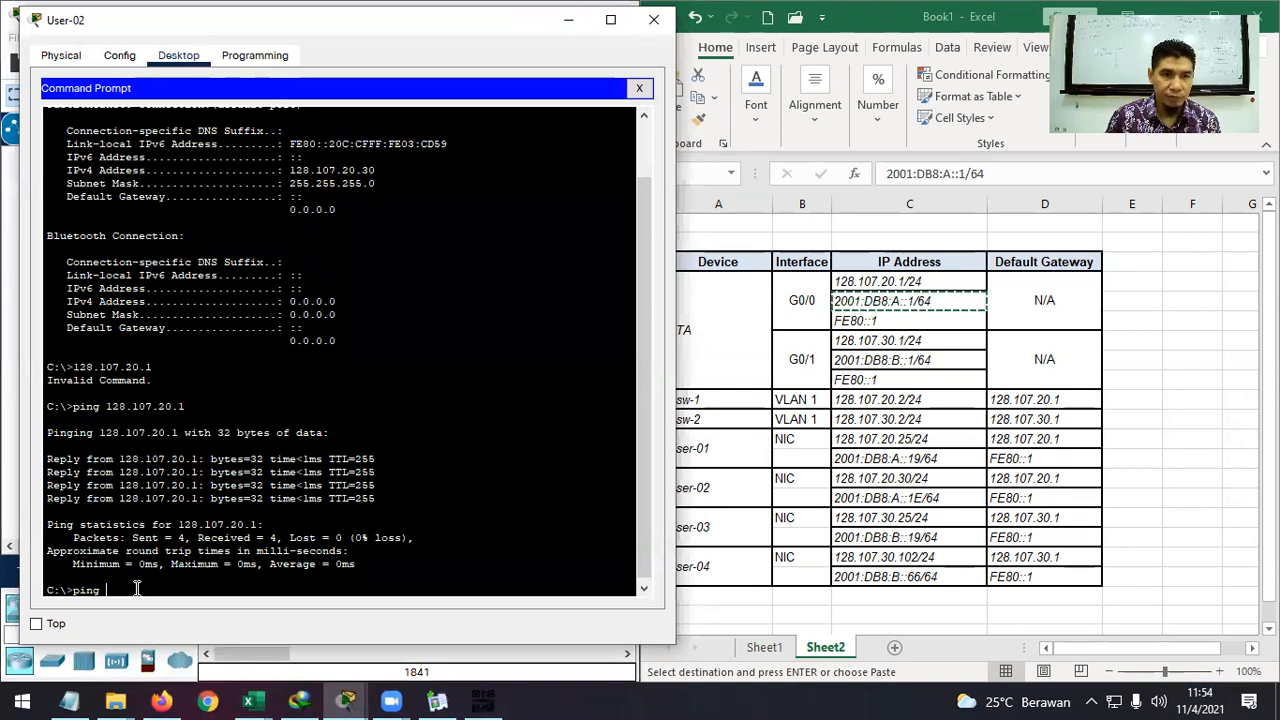
right_click(137, 589)
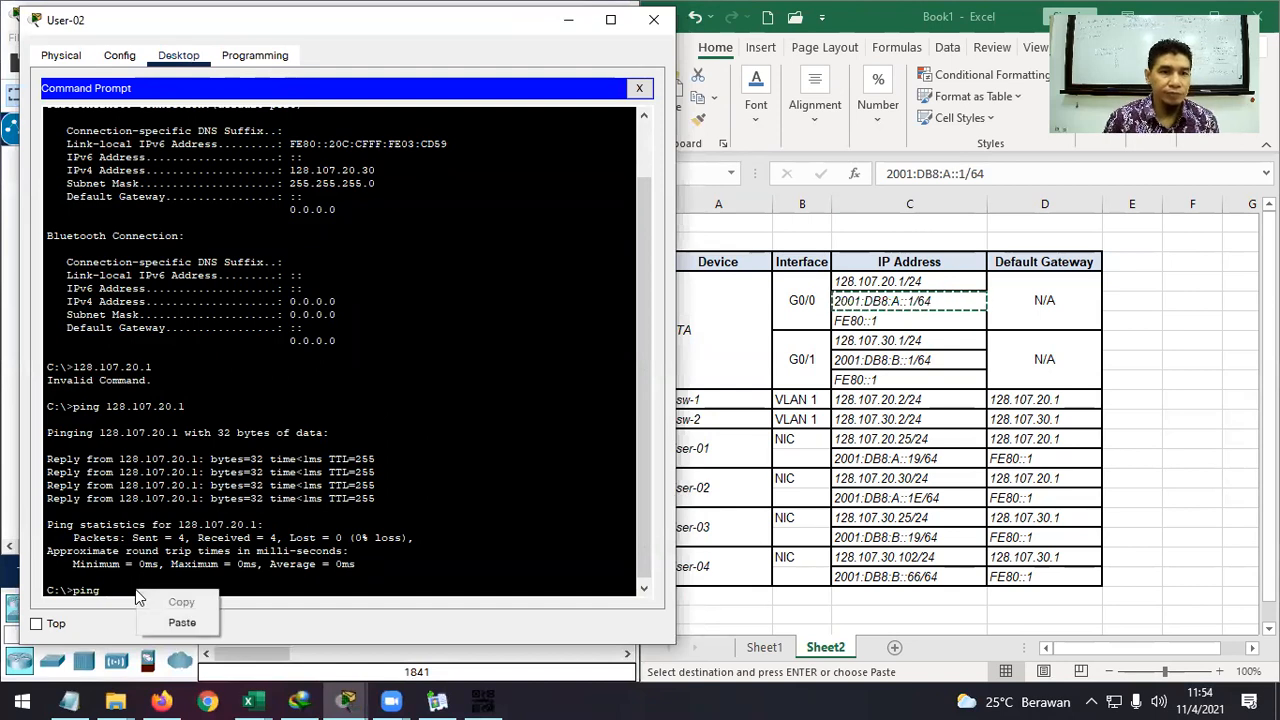
left_click(180, 620)
key("BackSpace")
key("BackSpace")
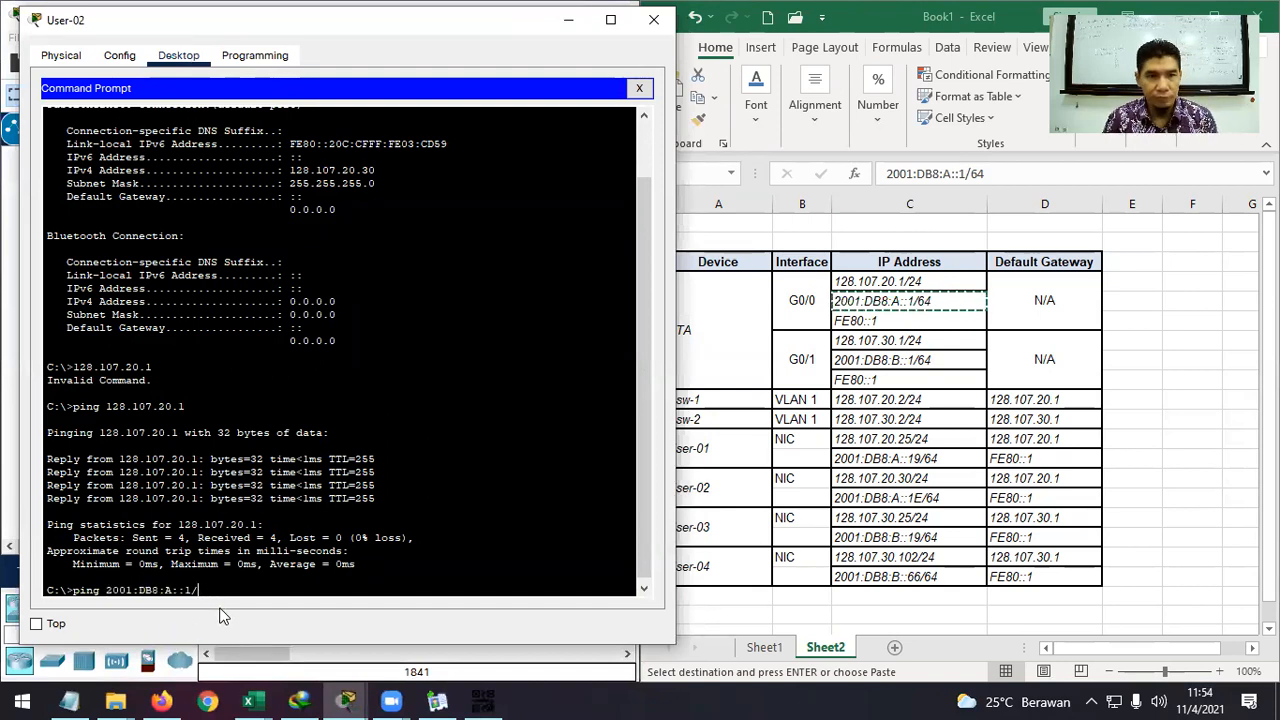
key("Return")
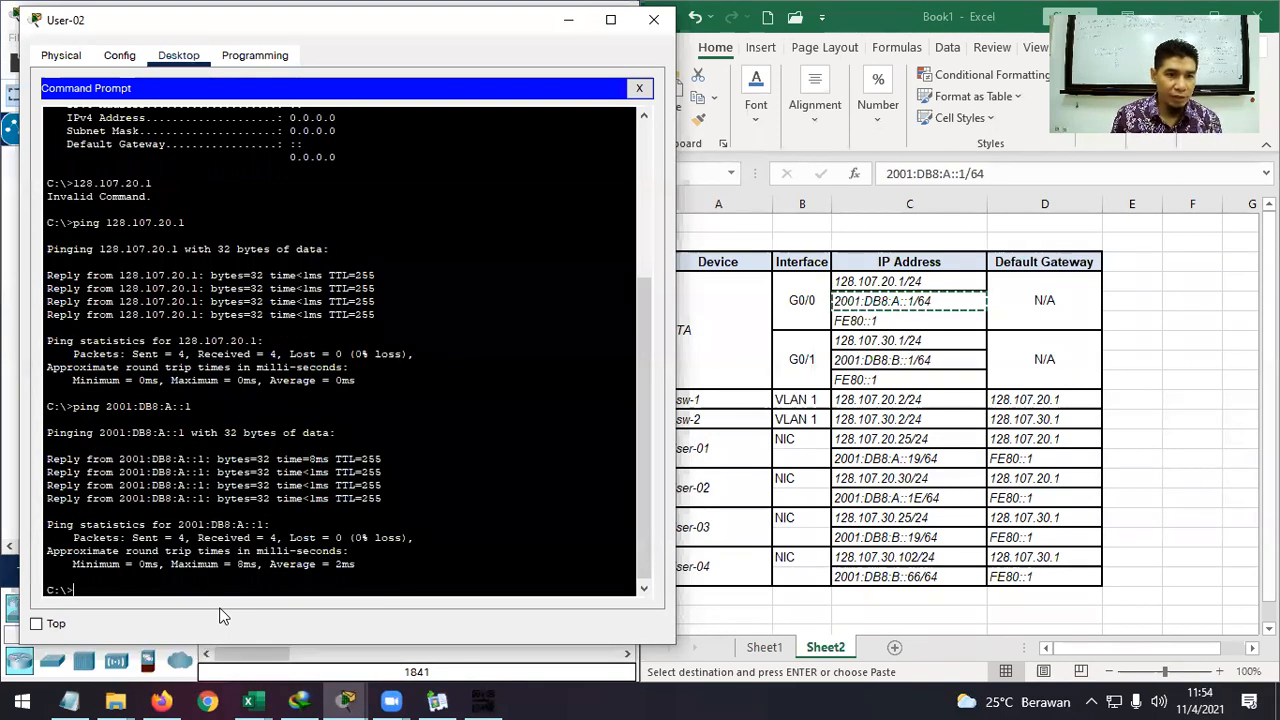
Ping the link-local gateway FE80::1 from User-02.
key("Up")
key("BackSpace")
key("BackSpace")
key("BackSpace")
key("BackSpace")
key("BackSpace")
key("BackSpace")
key("BackSpace")
key("BackSpace")
key("BackSpace")
key("BackSpace")
key("BackSpace")
key("BackSpace")
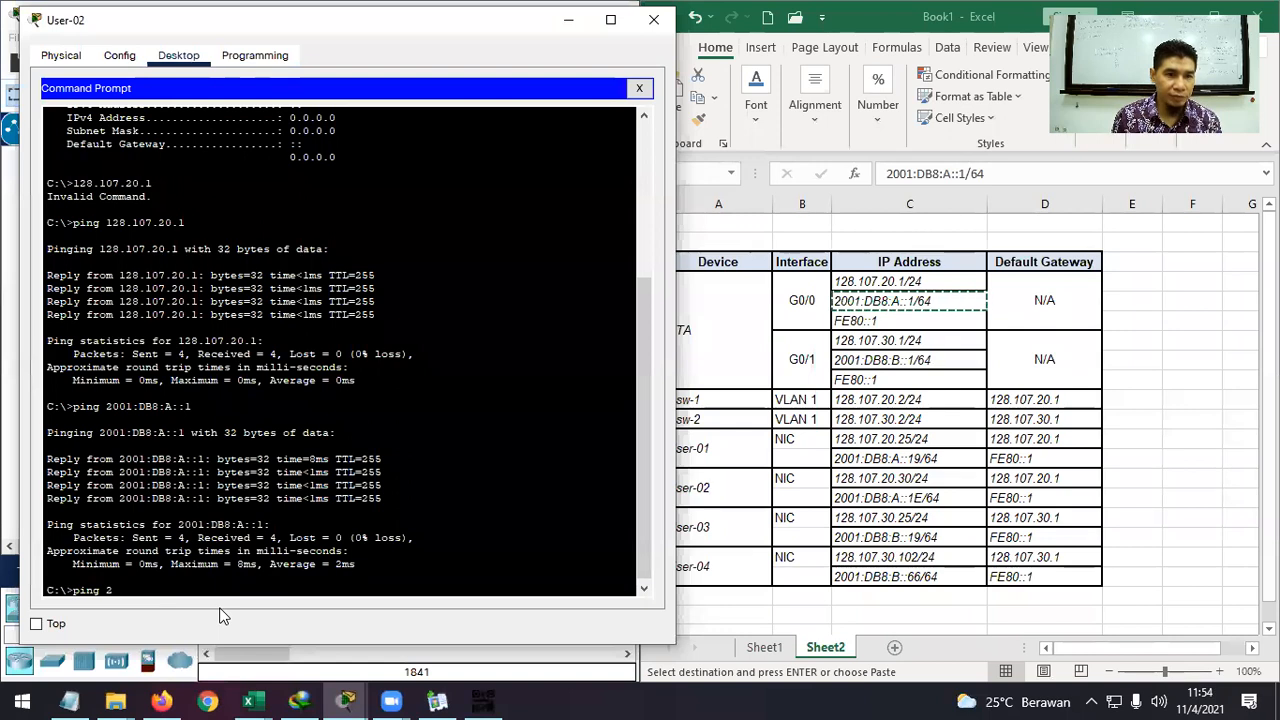
type("FE80::")
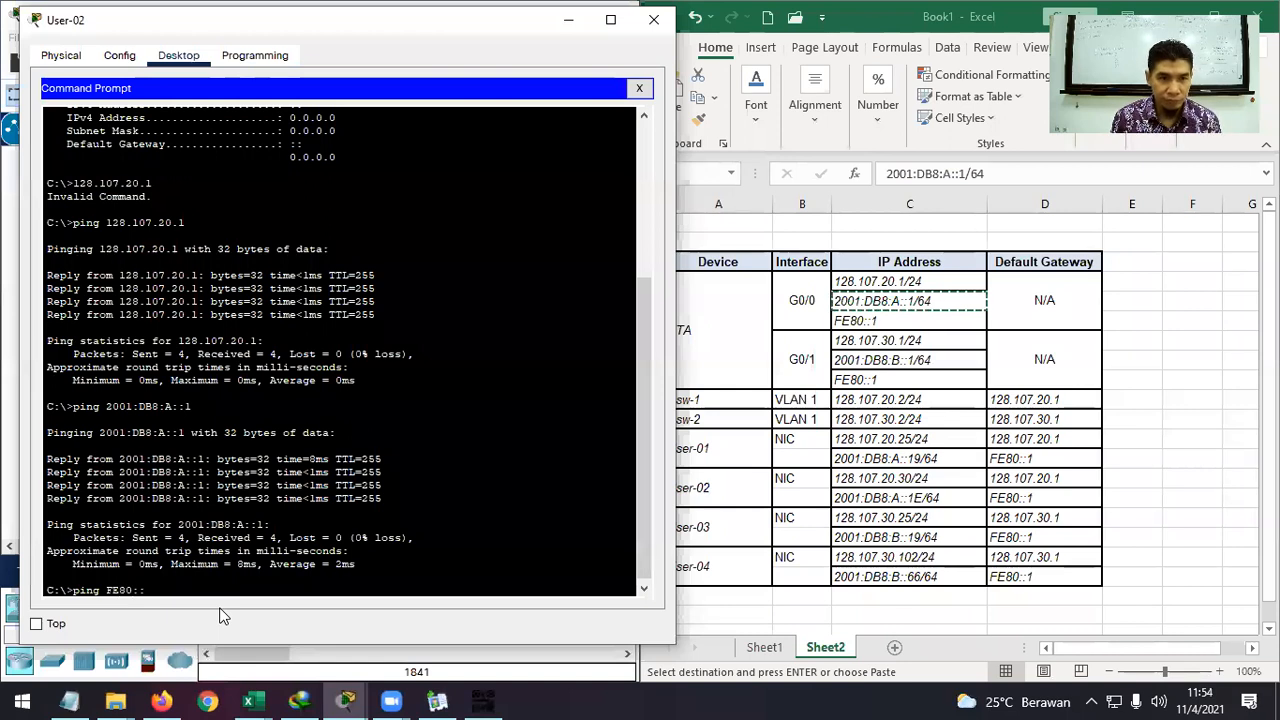
type("1")
key("Return")
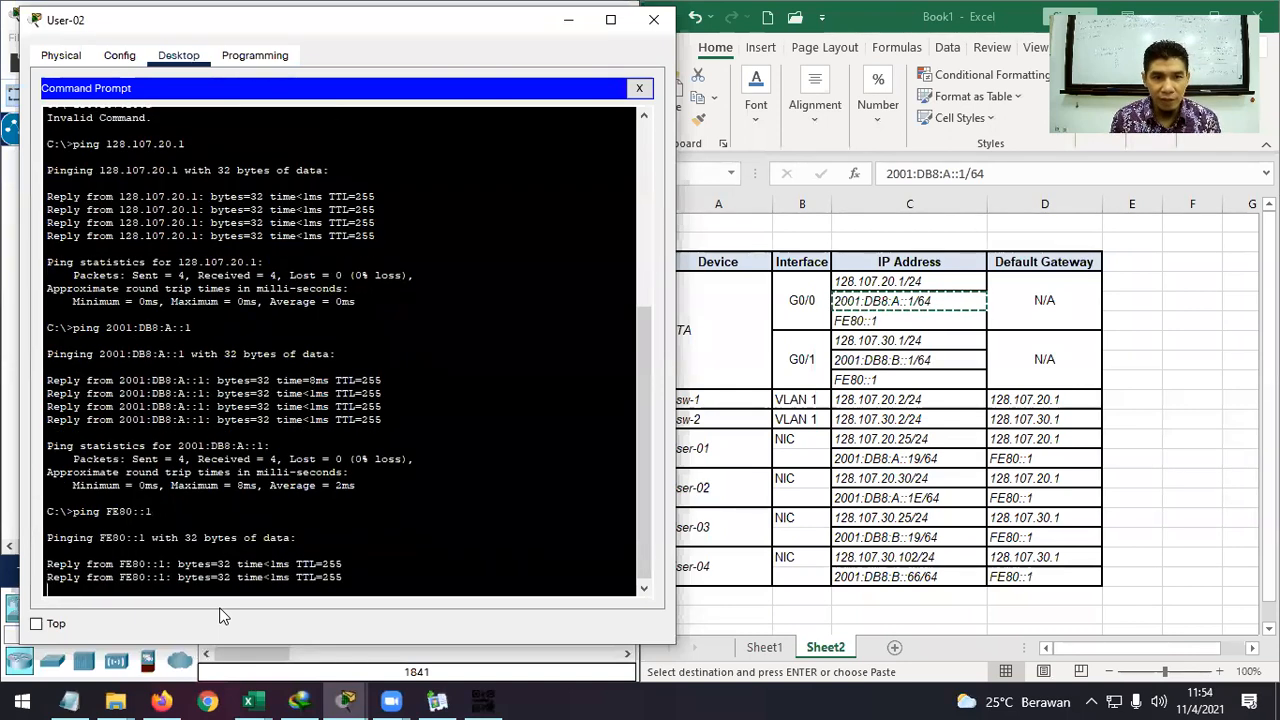
key("ctrl+c")
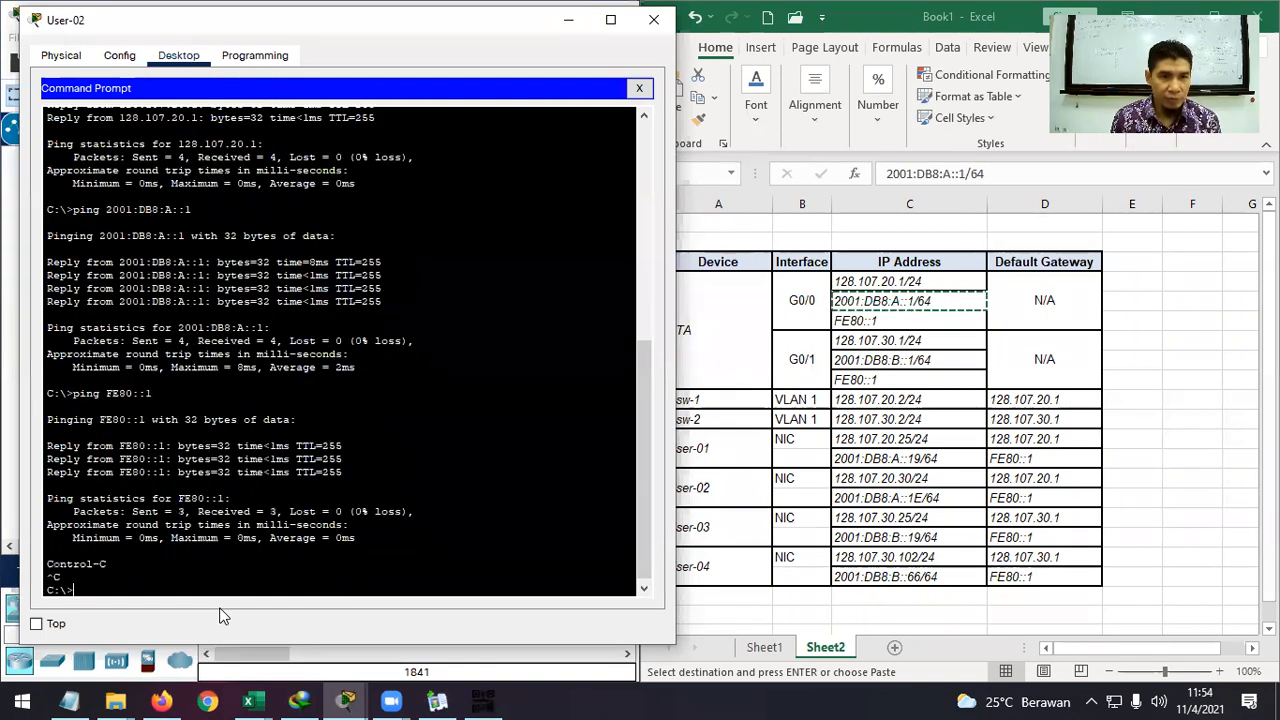
Ping User-01 at 128.107.20.25 and 2001:DB8:A::19.
key("Up")
key("Up")
key("Up")
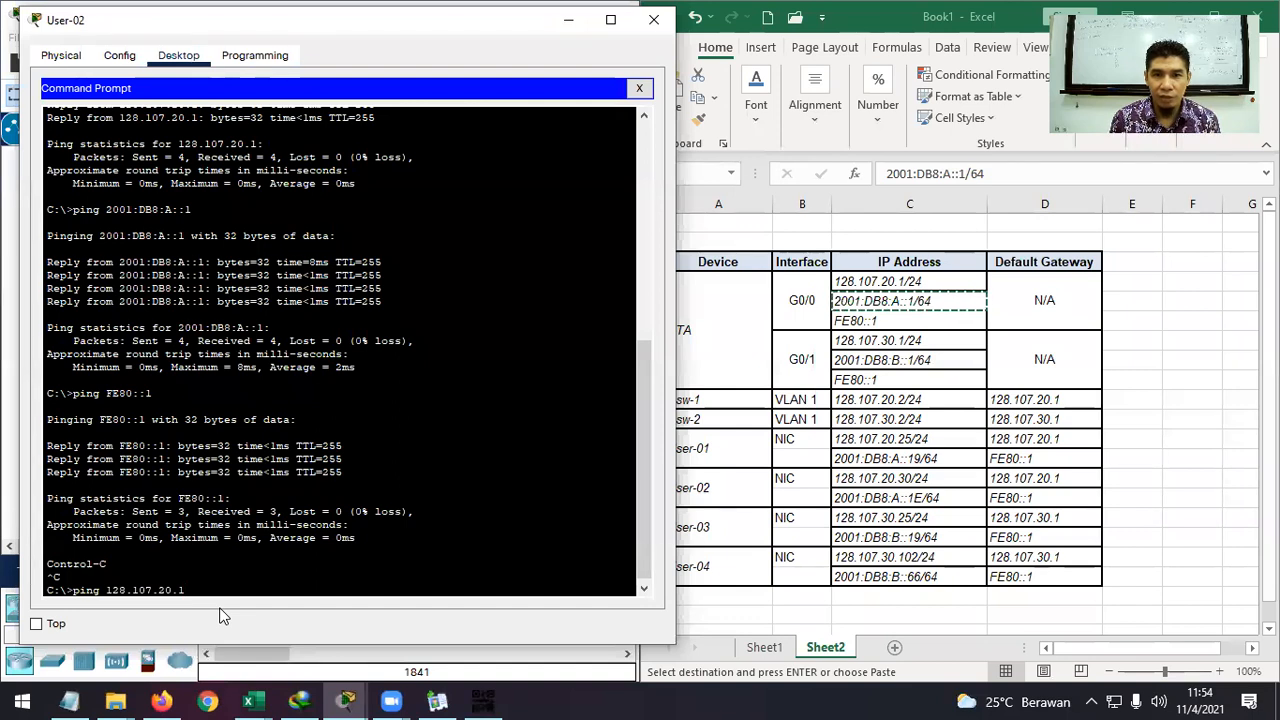
key("BackSpace")
type("25")
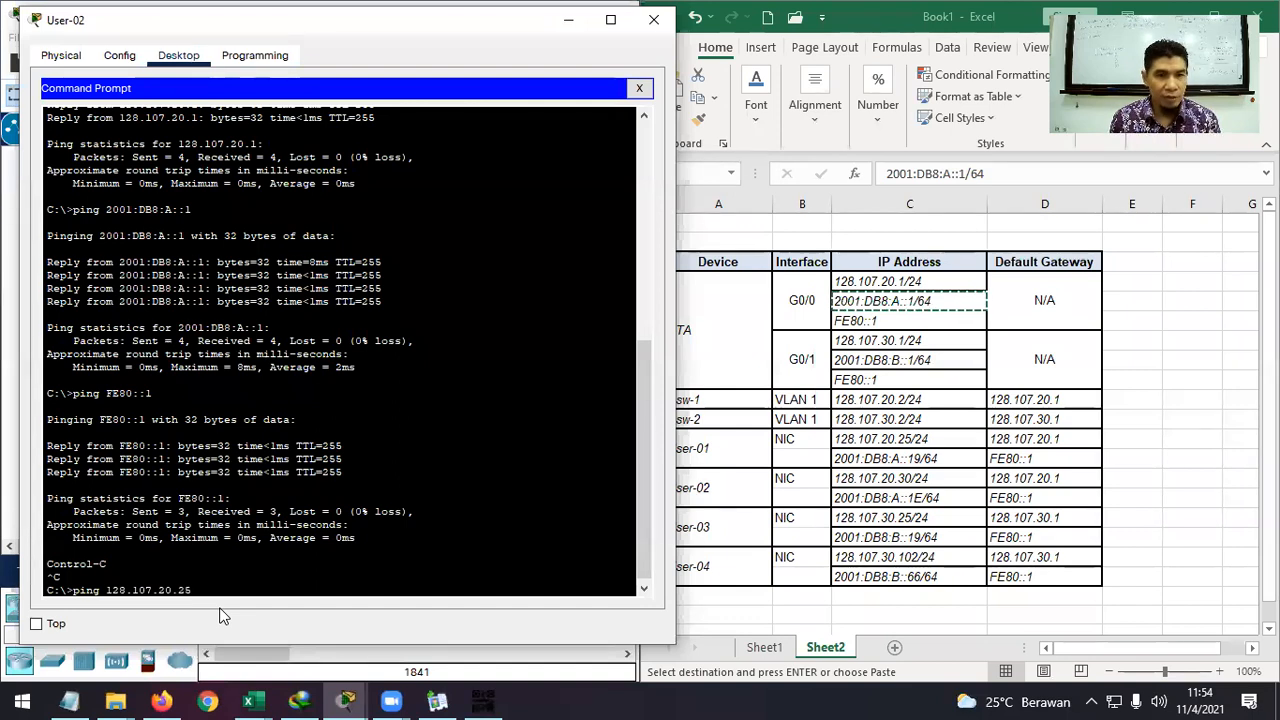
key("Return")
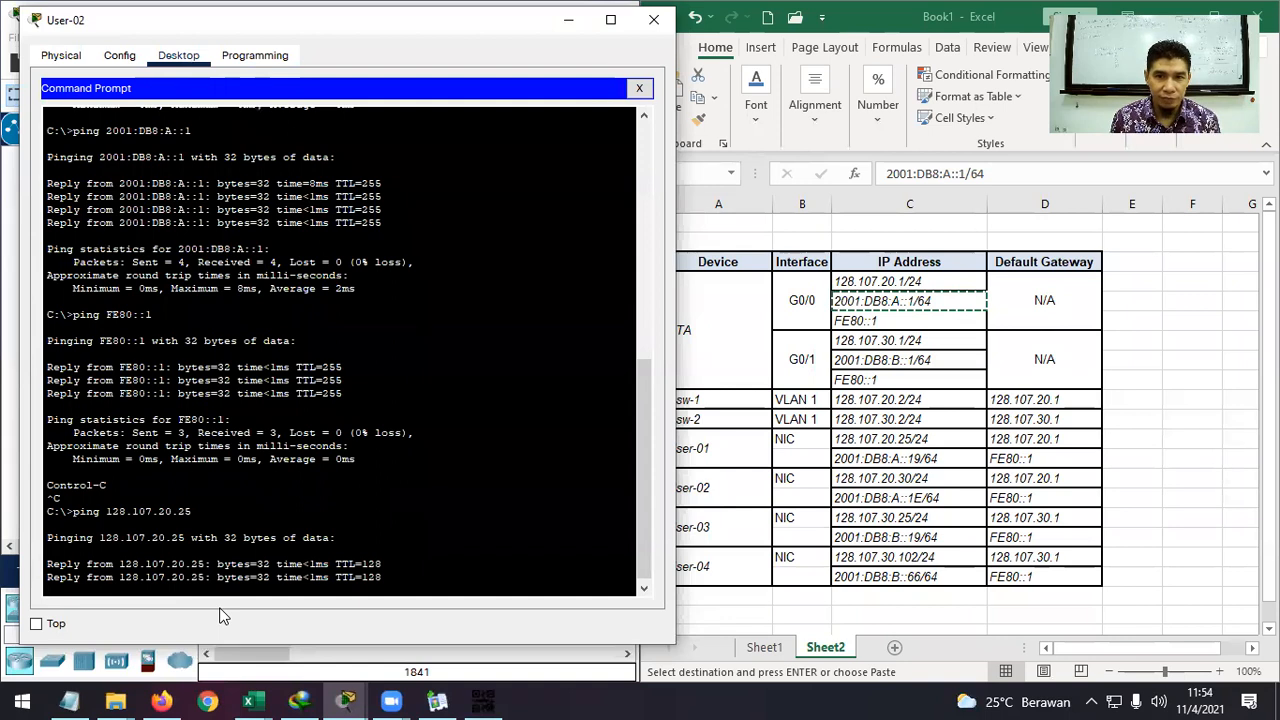
key("ctrl+c")
key("Up")
key("Up")
key("Up")
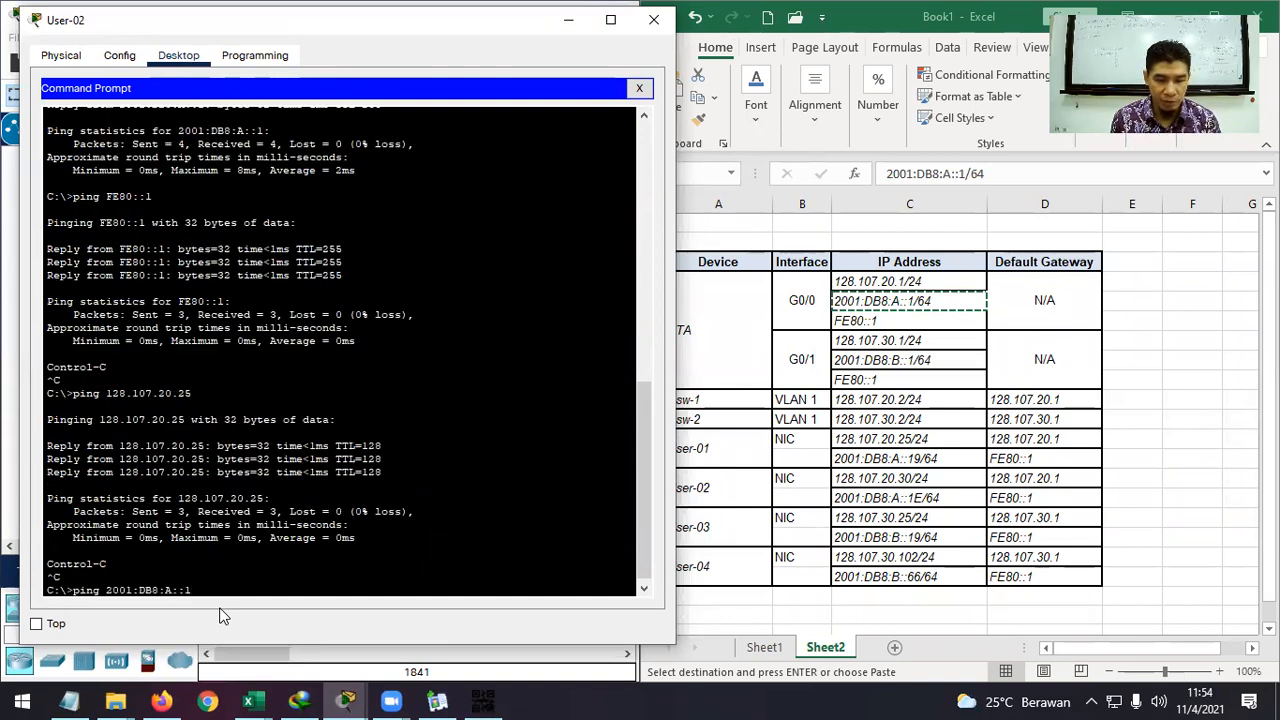
type("9")
key("Return")
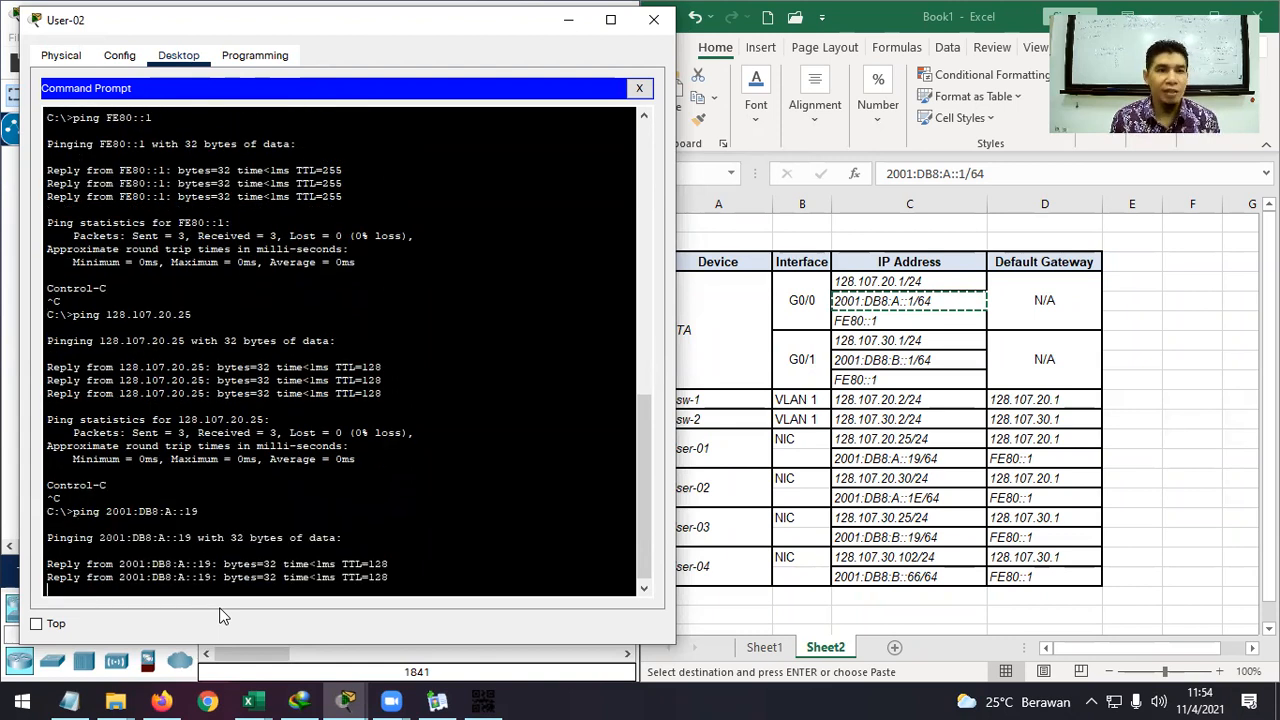
key("Return")
Ping User-03 at 128.107.30.25 and 2001:DB8:B::19, both with 0% loss.
key("Up")
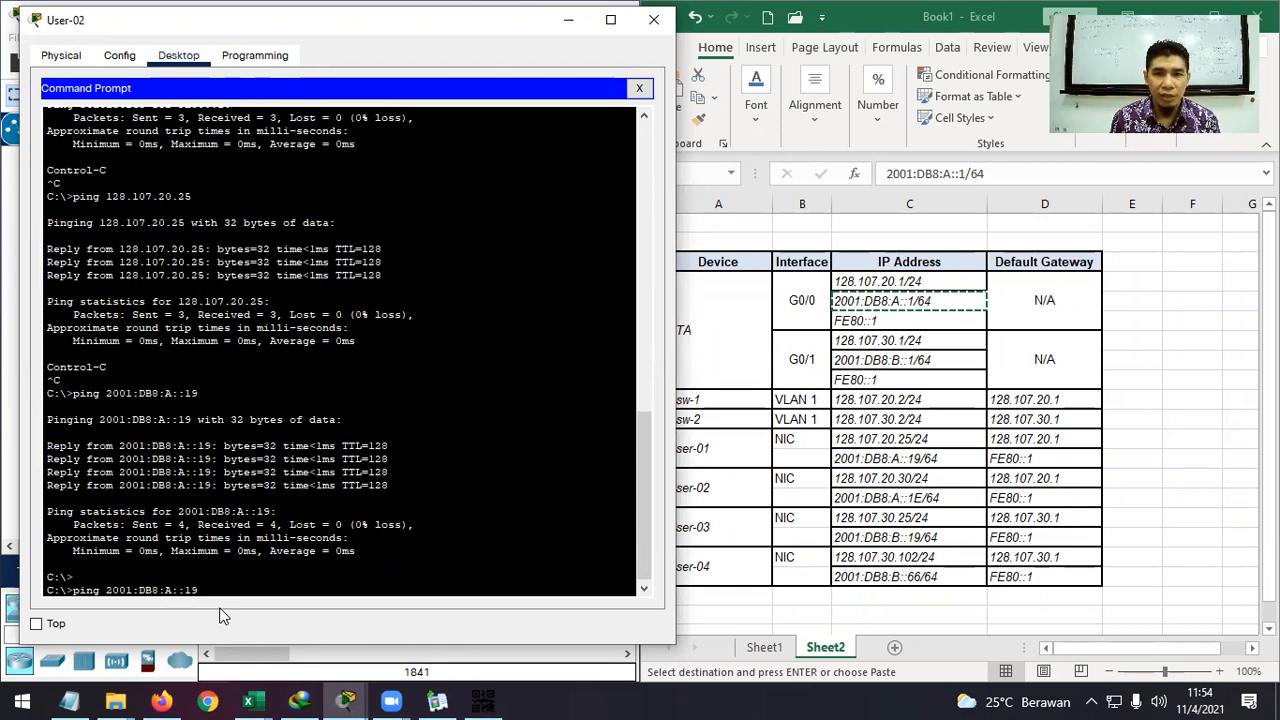
key("Up")
key("BackSpace")
key("BackSpace")
key("BackSpace")
key("BackSpace")
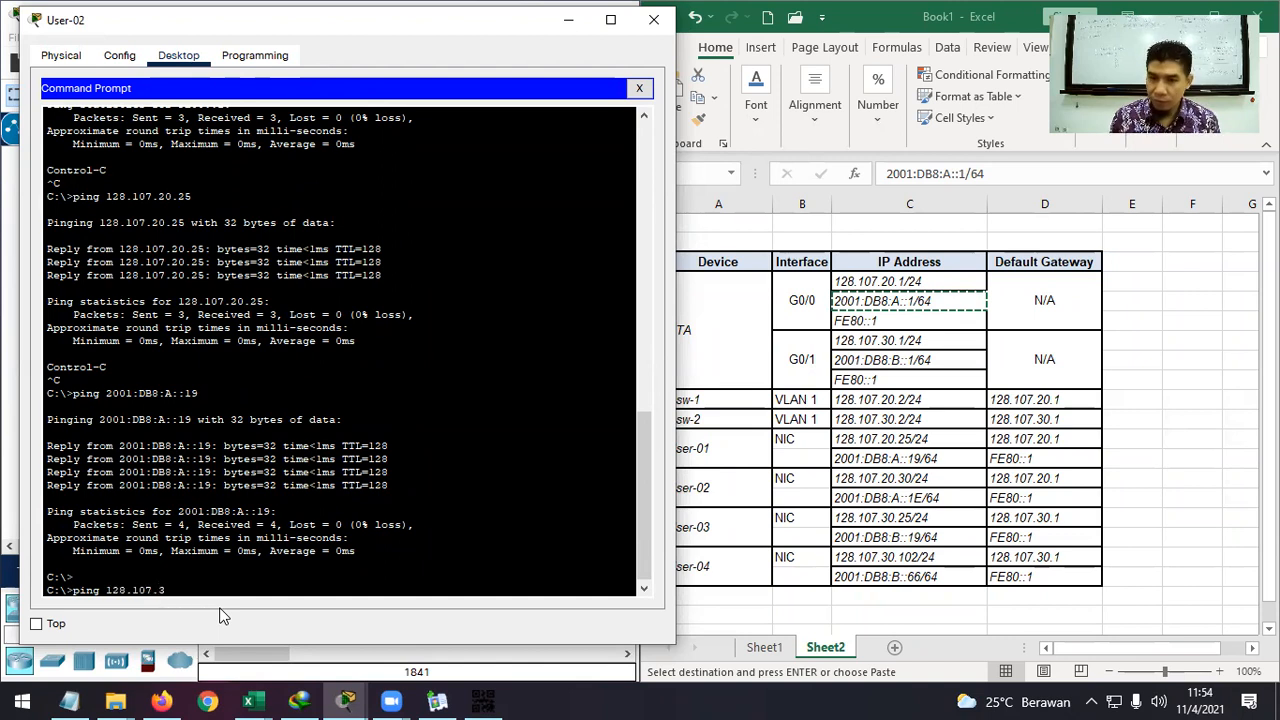
type("30.25")
key("Return")
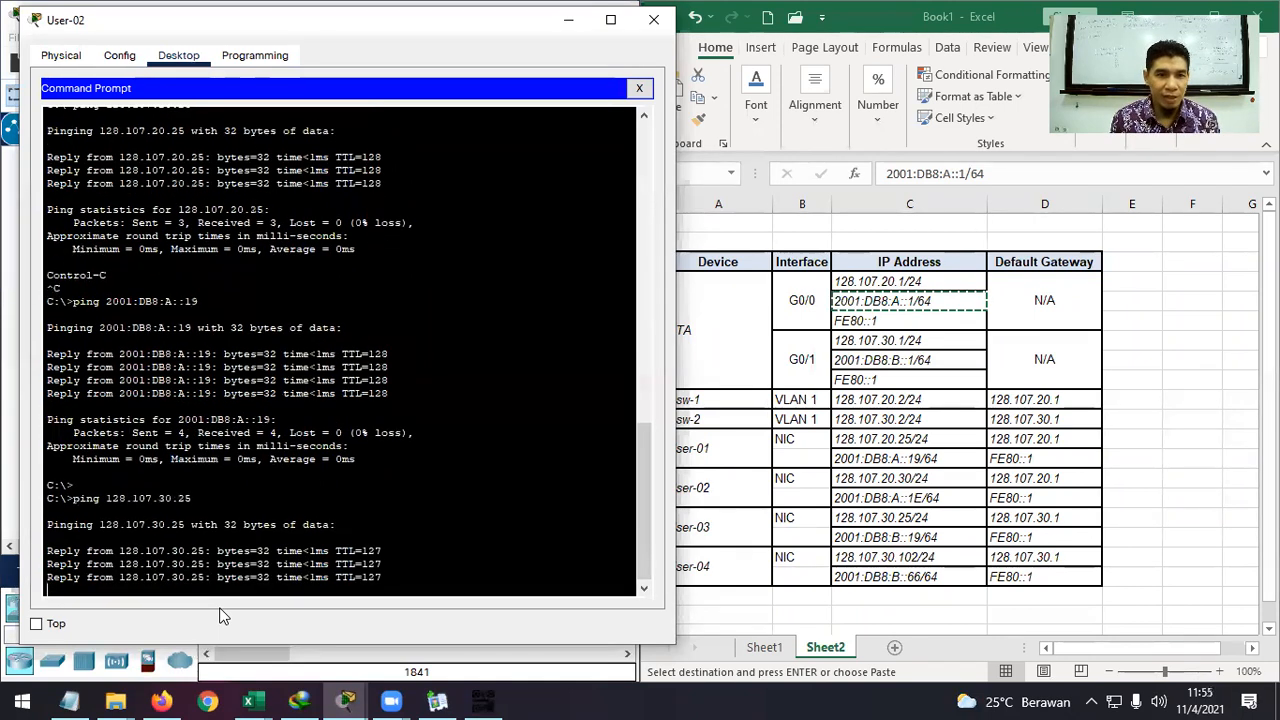
key("Up")
key("Up")
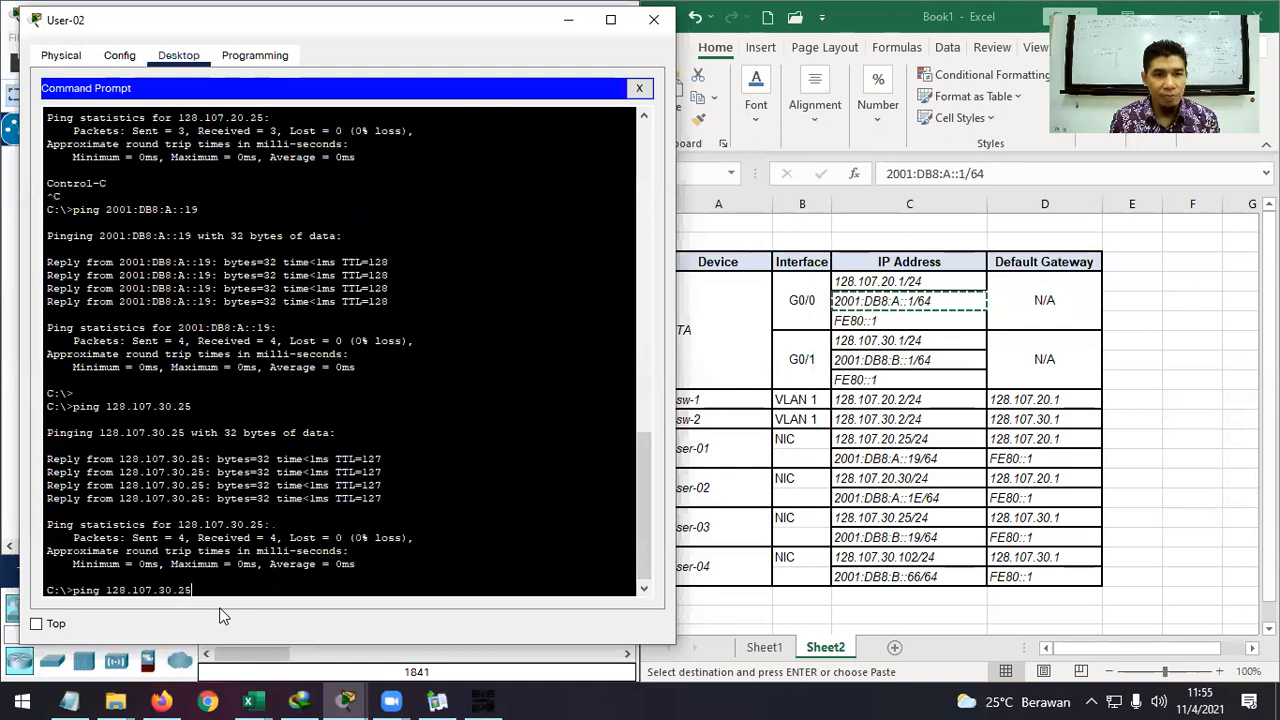
key("BackSpace")
key("BackSpace")
key("BackSpace")
key("BackSpace")
key("BackSpace")
type("B8:B")
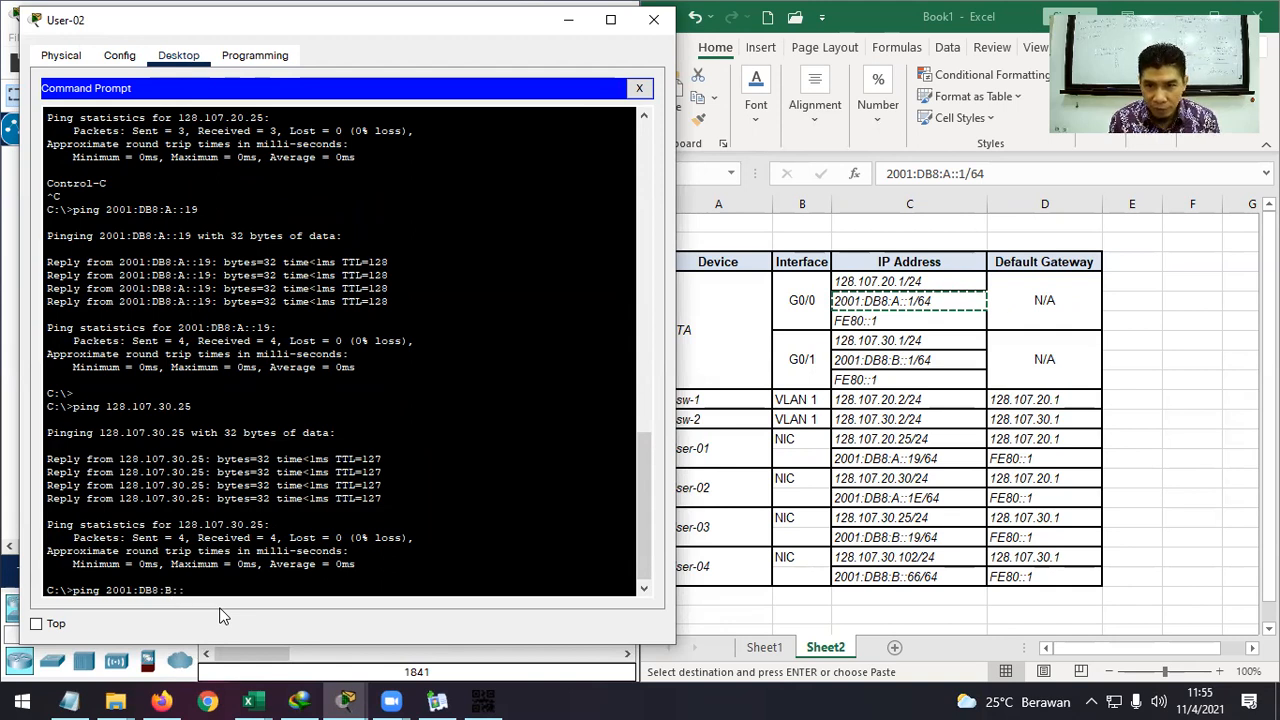
type("::1")
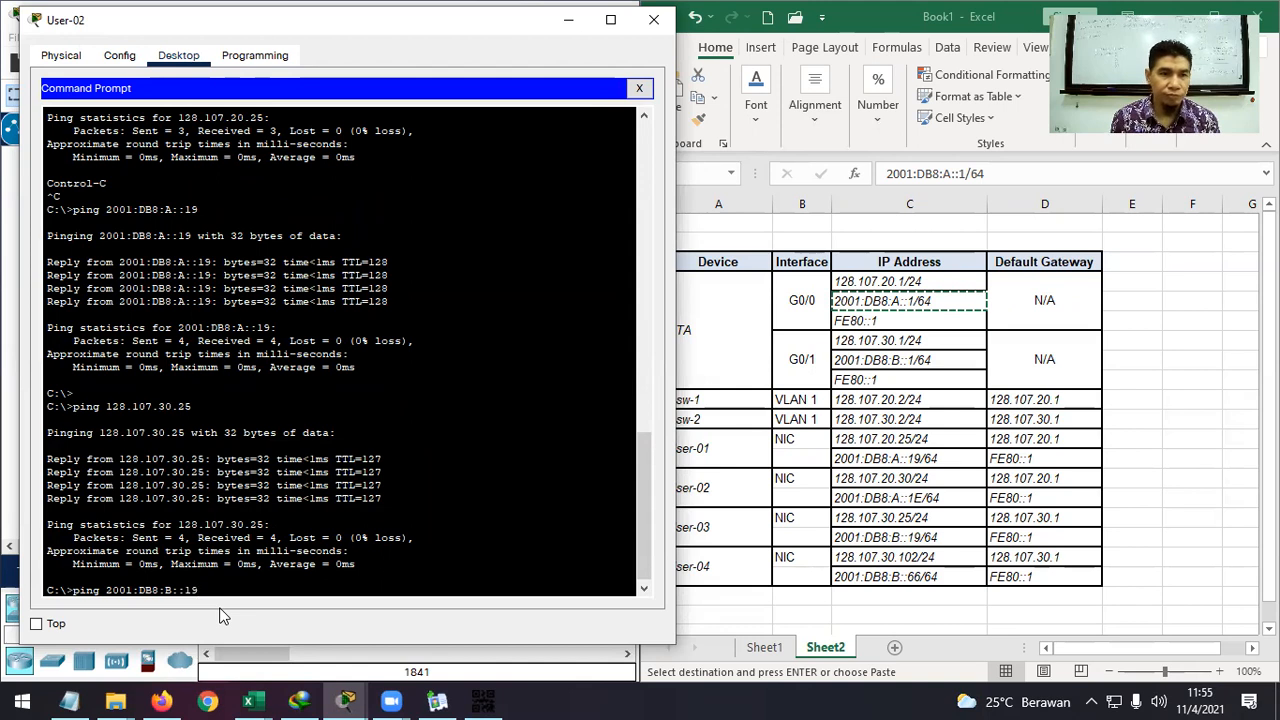
type("9")
key("Return")
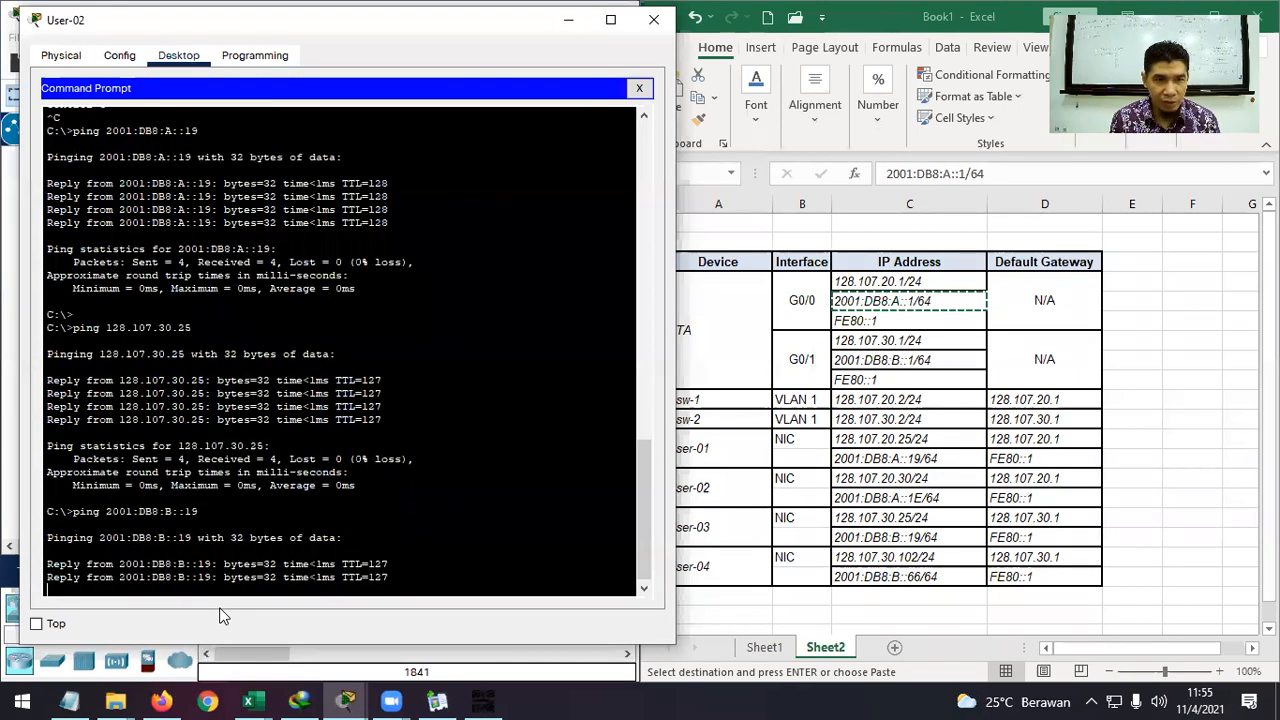
key("Return")
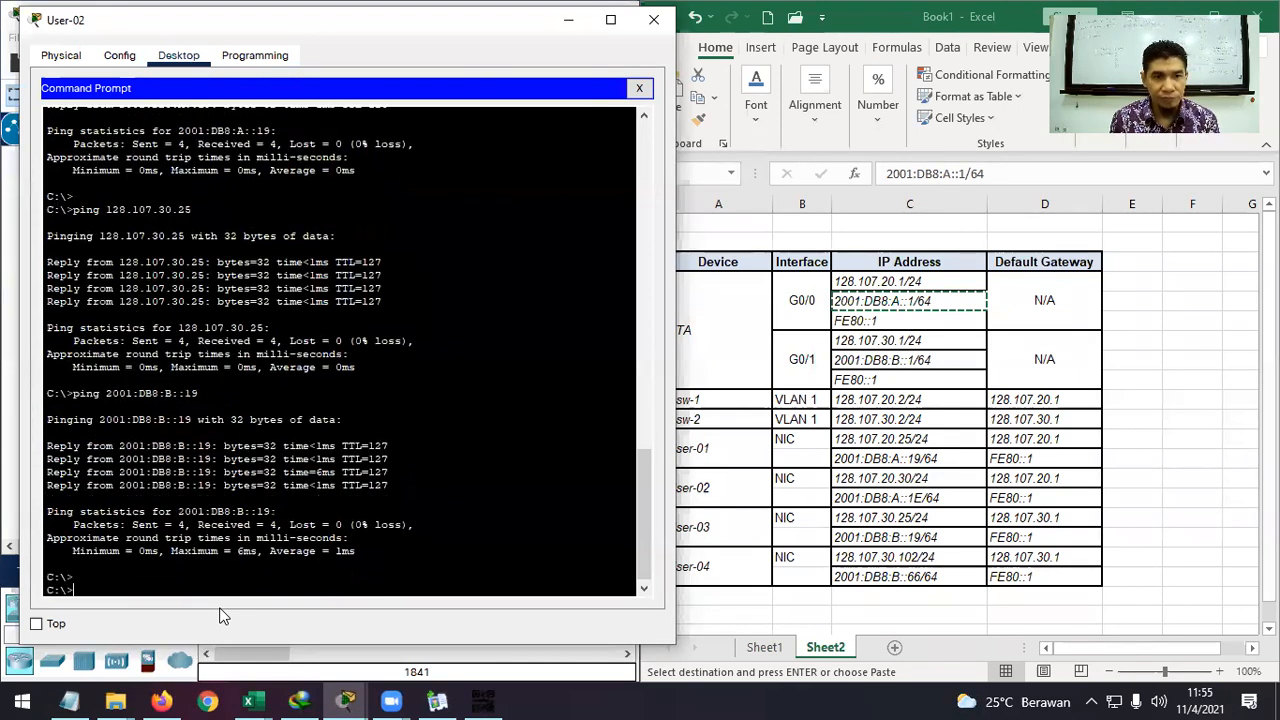
Ping User-04 at 128.107.30.102, getting 3 of 4 replies.
key("Up")
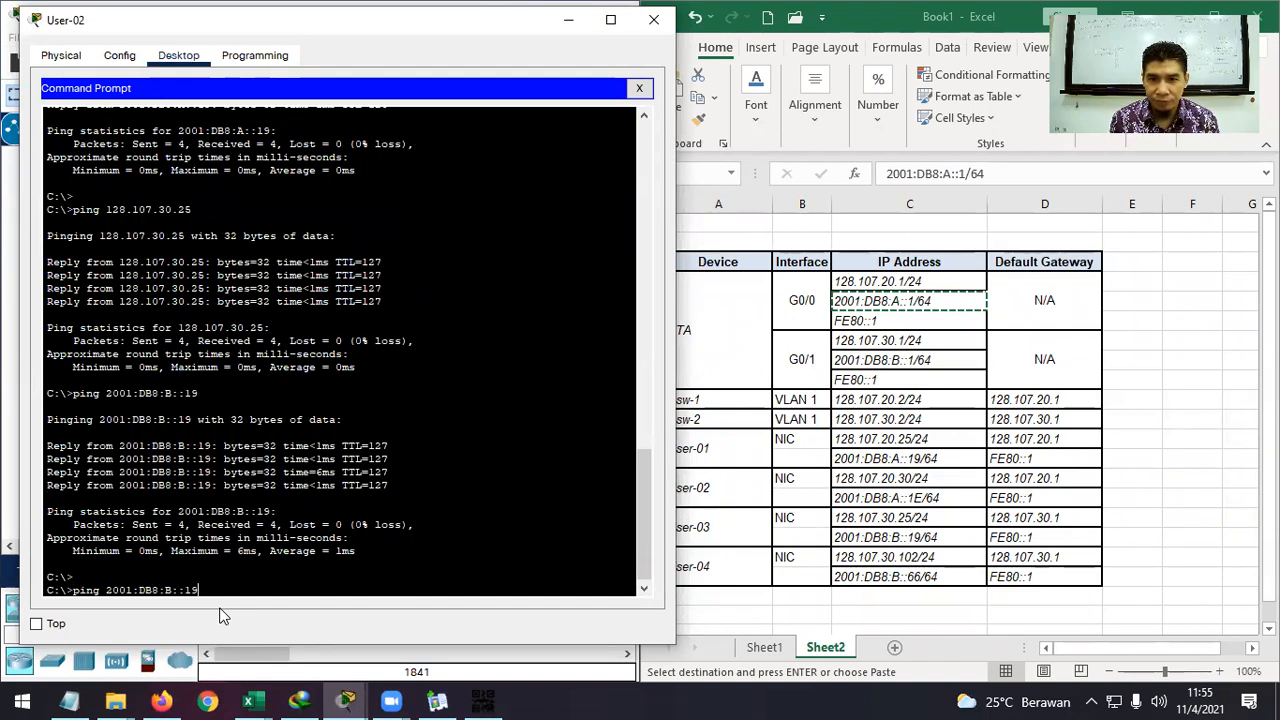
key("Up")
key("BackSpace")
key("BackSpace")
type("102")
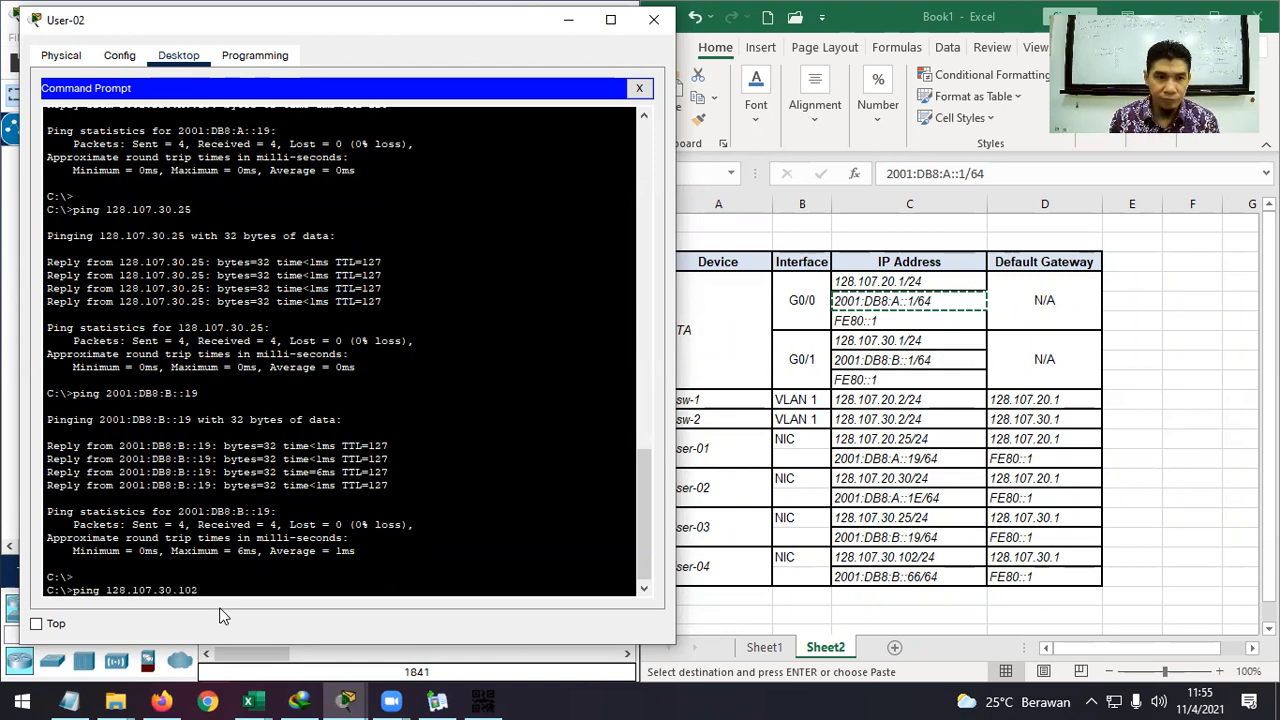
key("Return")
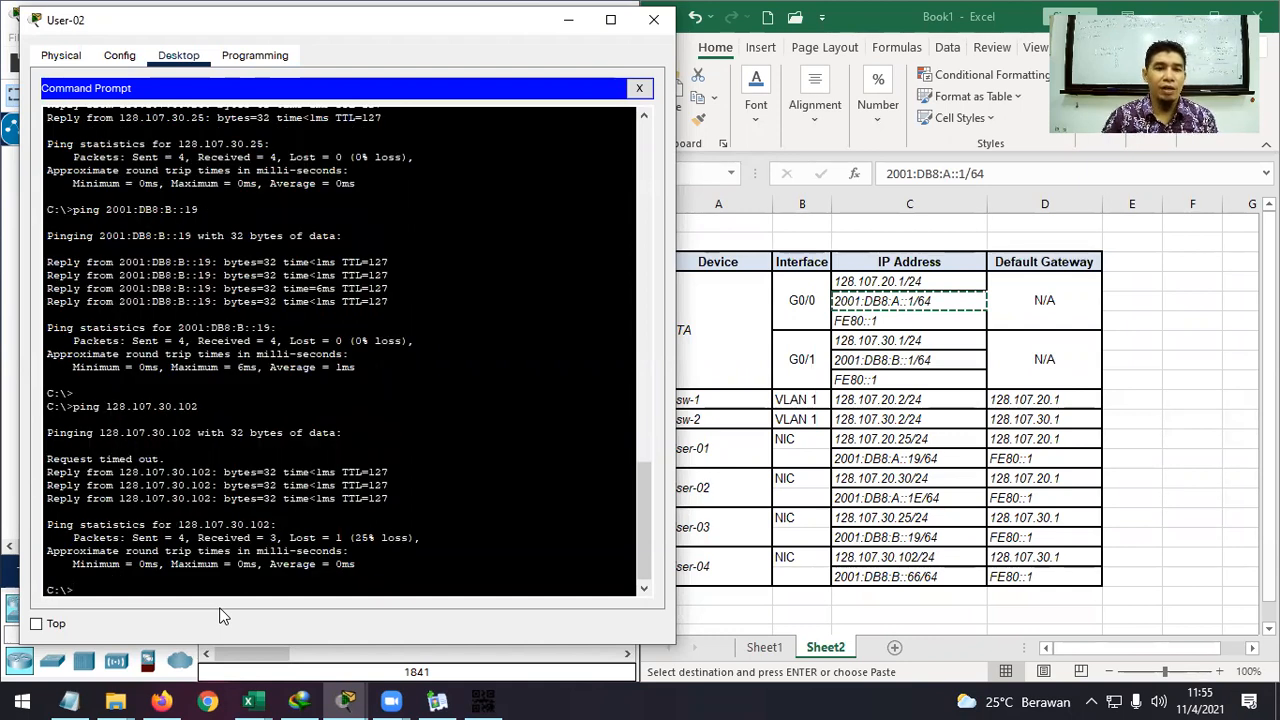
left_click(345, 701)
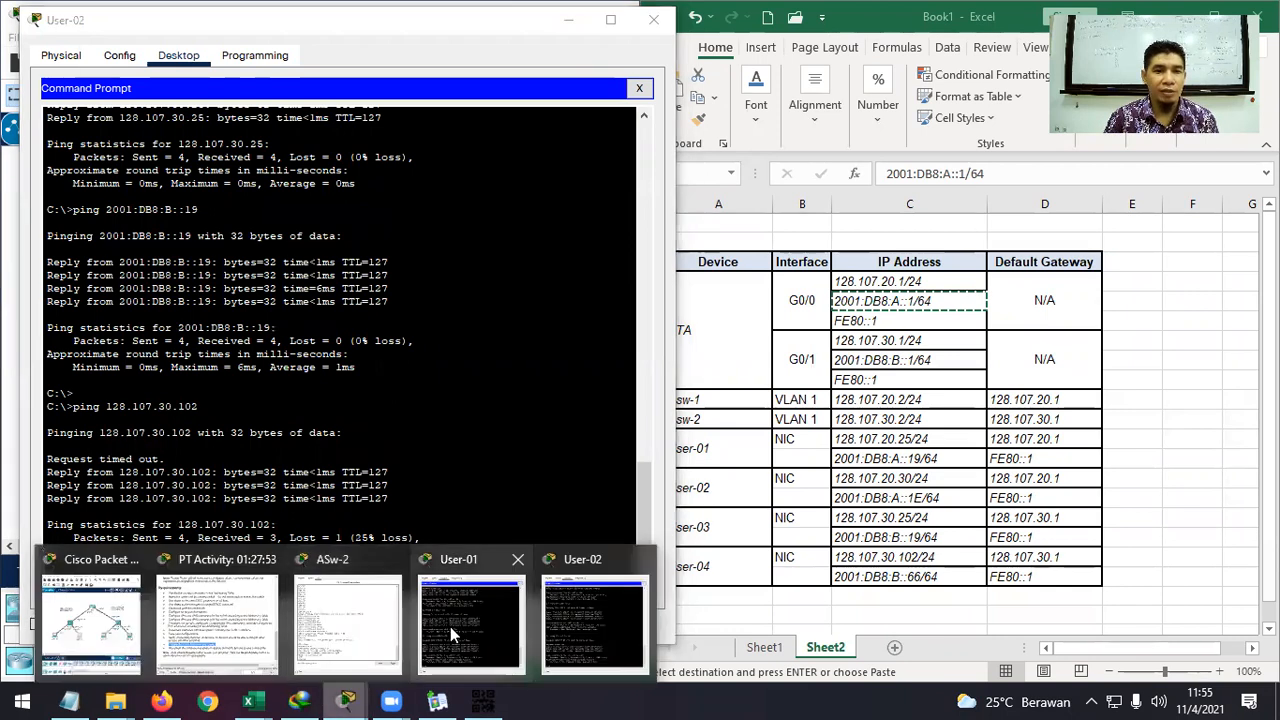
From User-01, ping User-04 at 128.107.30.102, then minimize User-01's window.
left_click(450, 626)
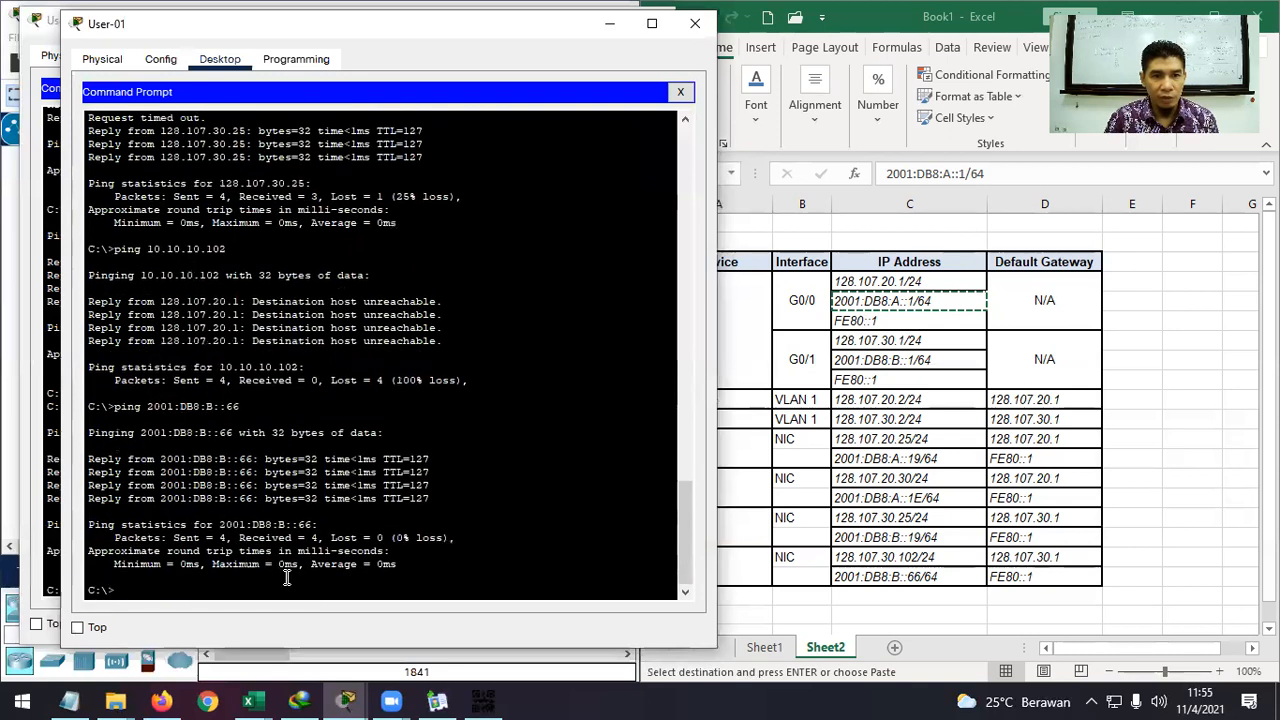
type("pin")
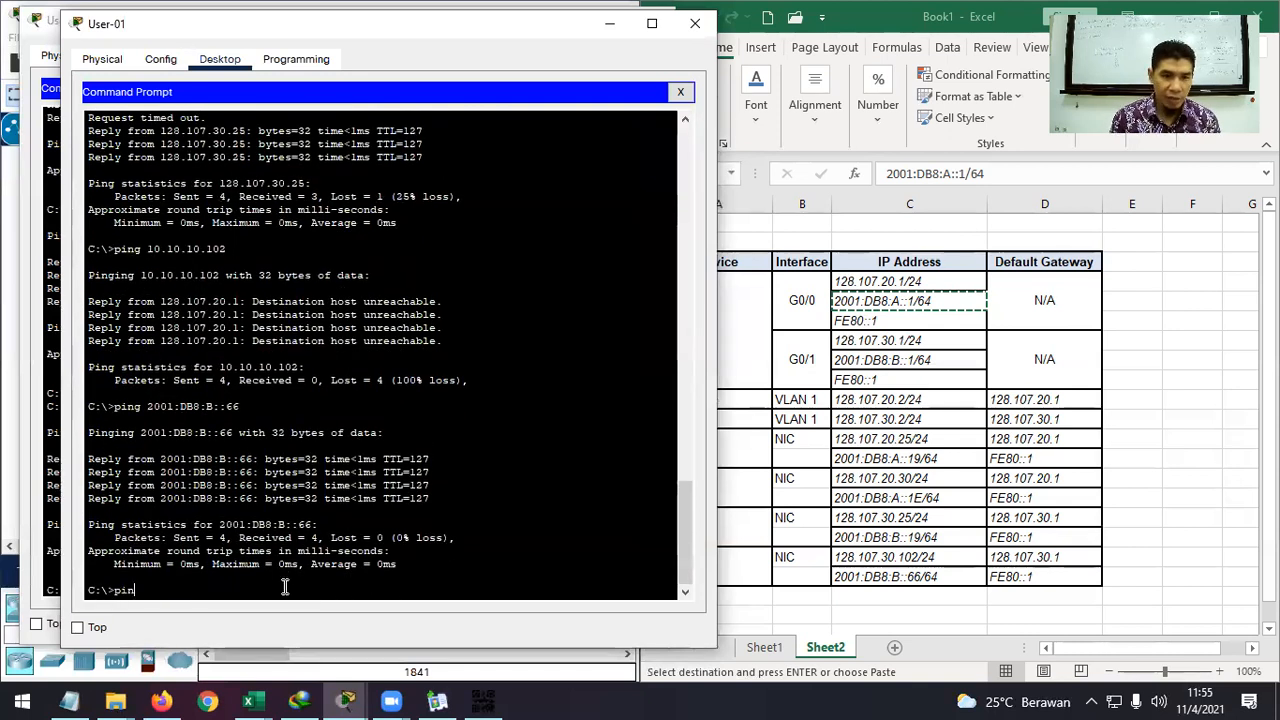
type("g 128.107.30.1")
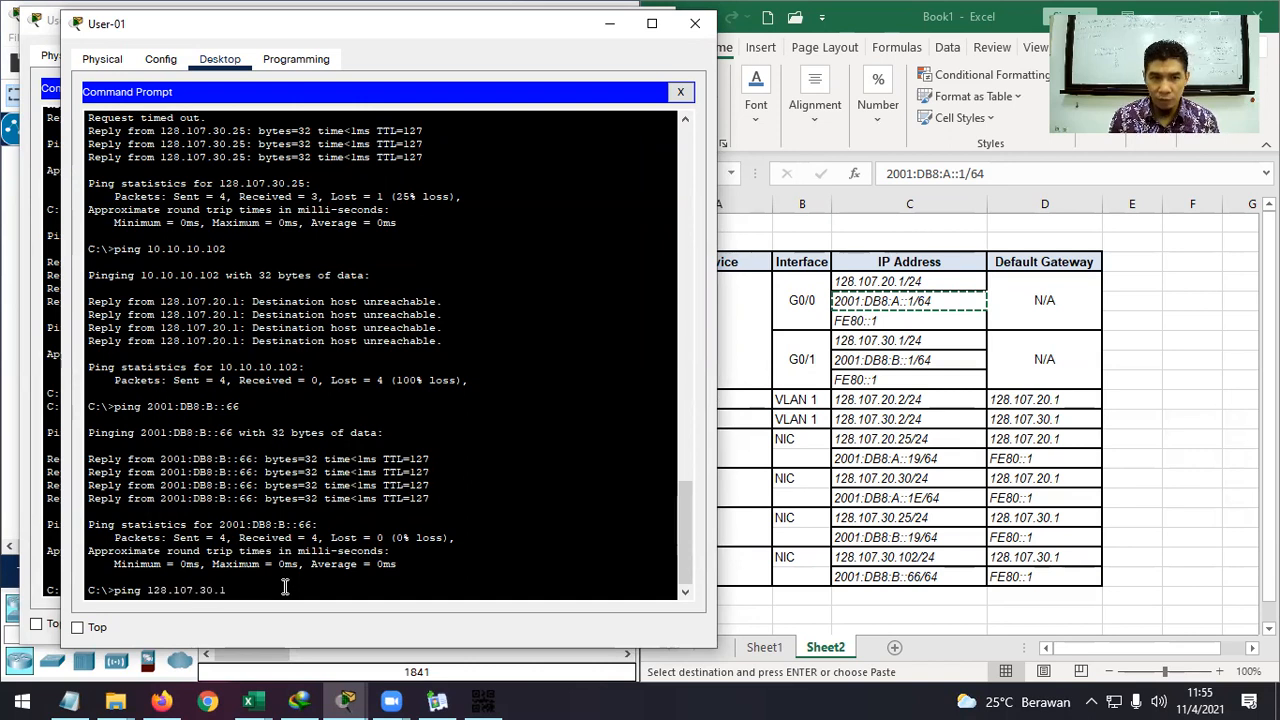
type("02")
key("Return")
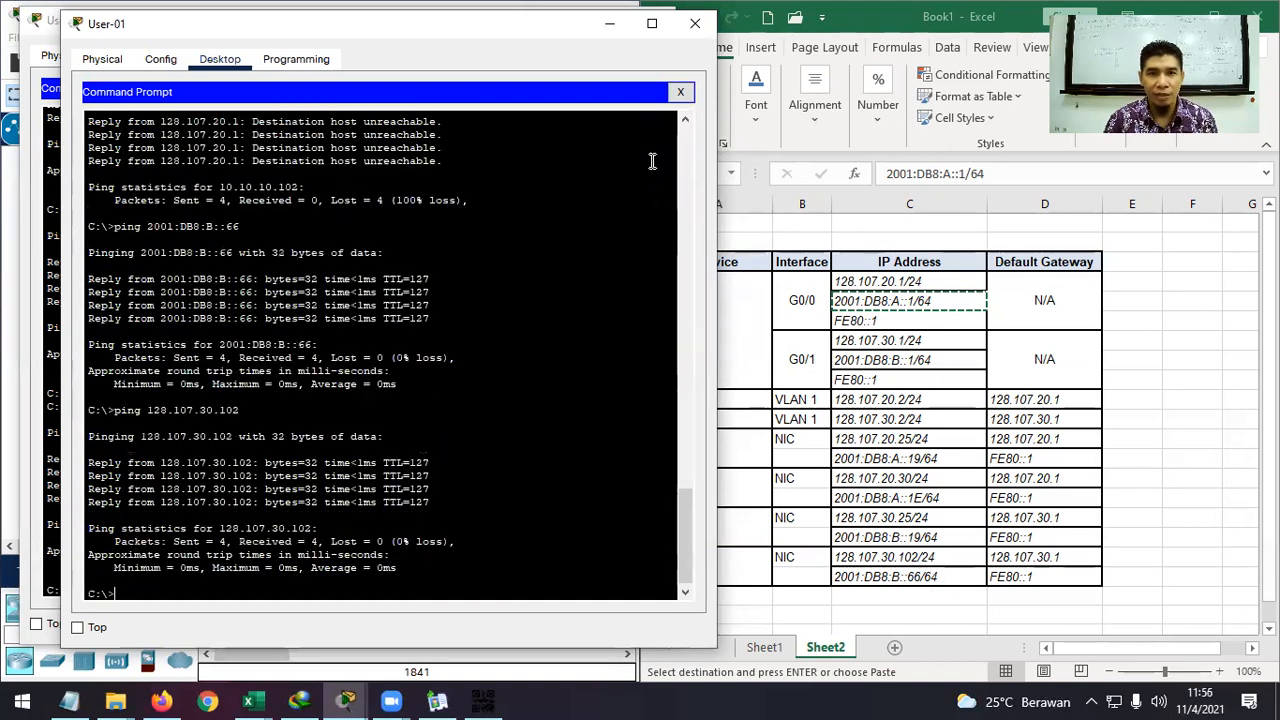
left_click(613, 27)
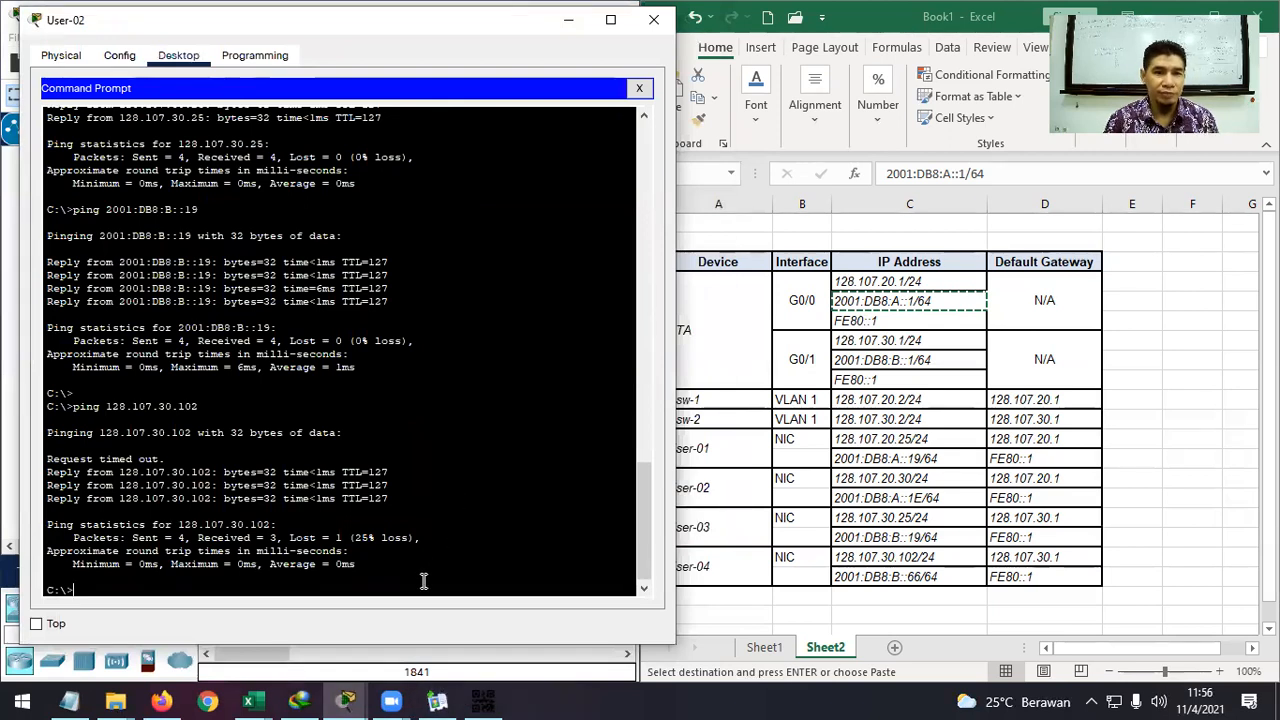
From User-02, ping 2001:DB8:B::66 with 0% loss, stop it, and close User-02's window.
key("Up")
key("Up")
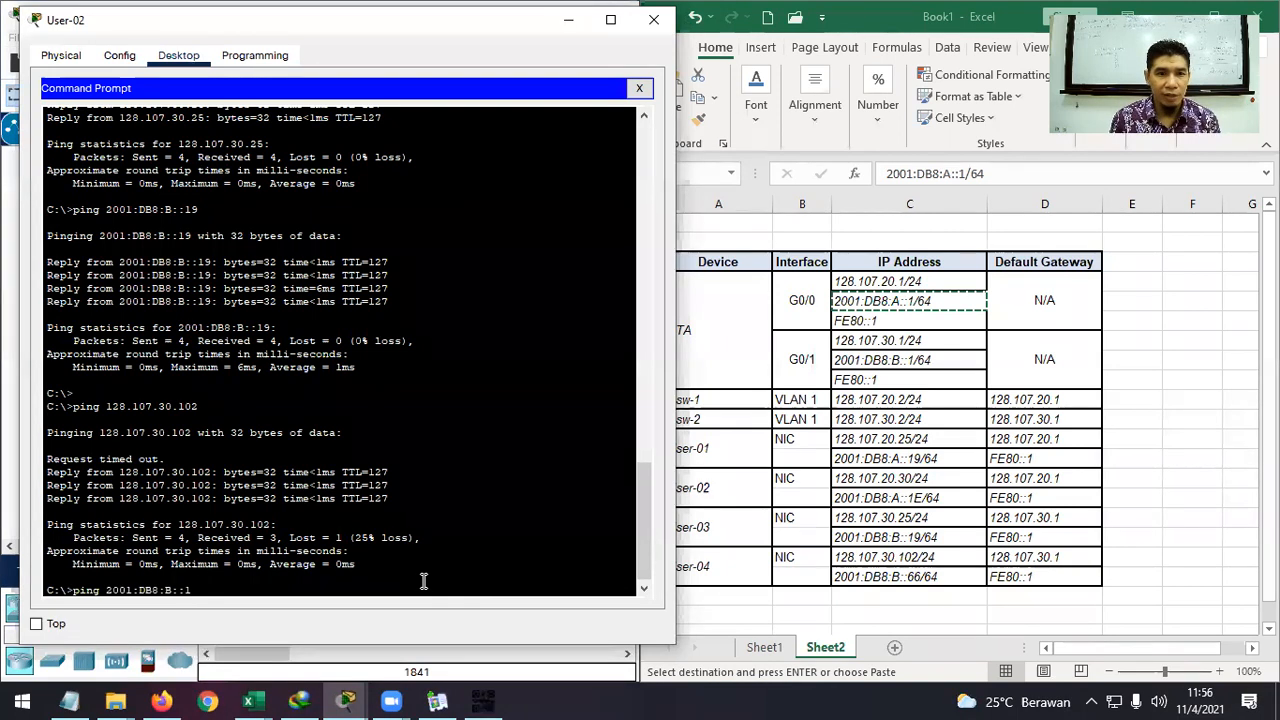
type("66")
key("Return")
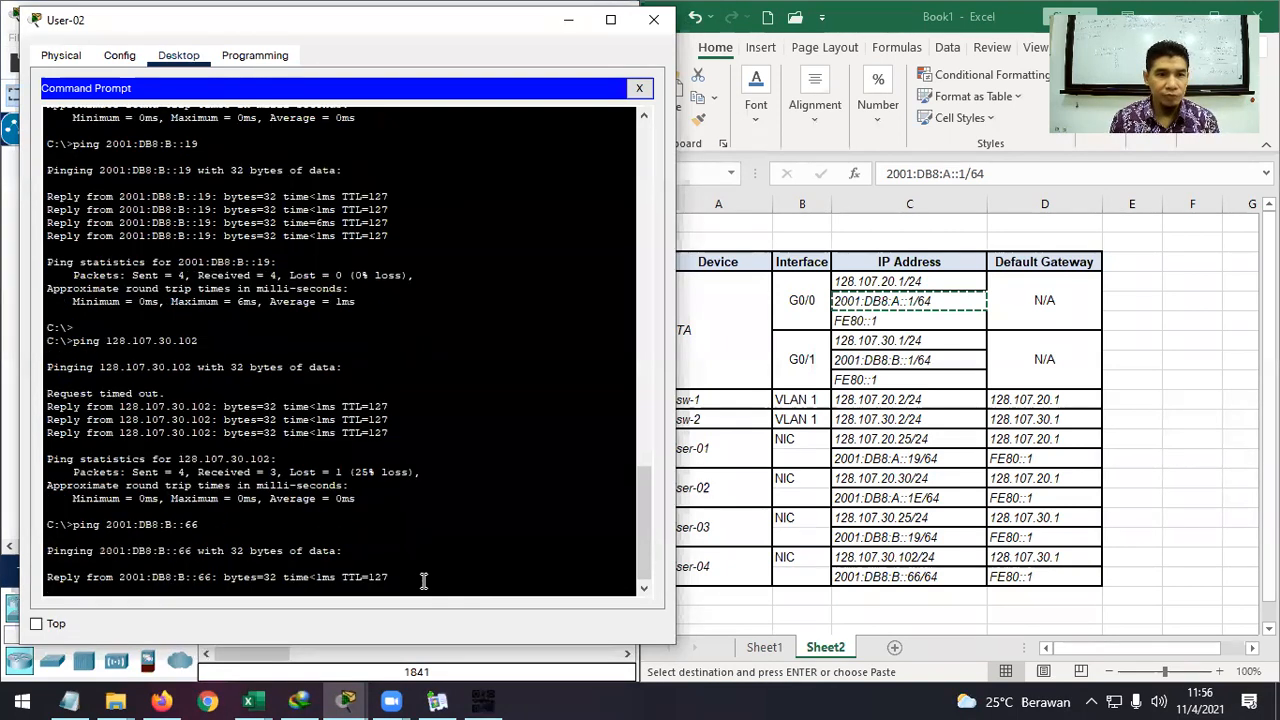
key("ctrl+c")
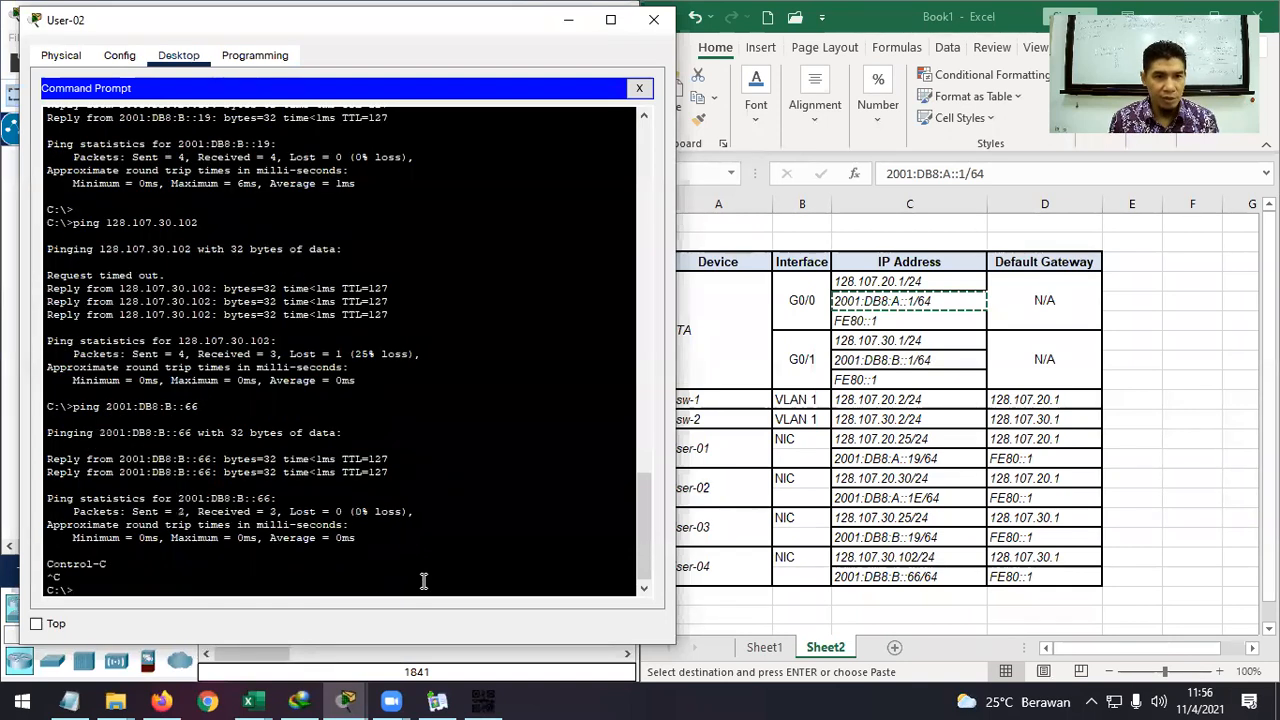
left_click(654, 24)
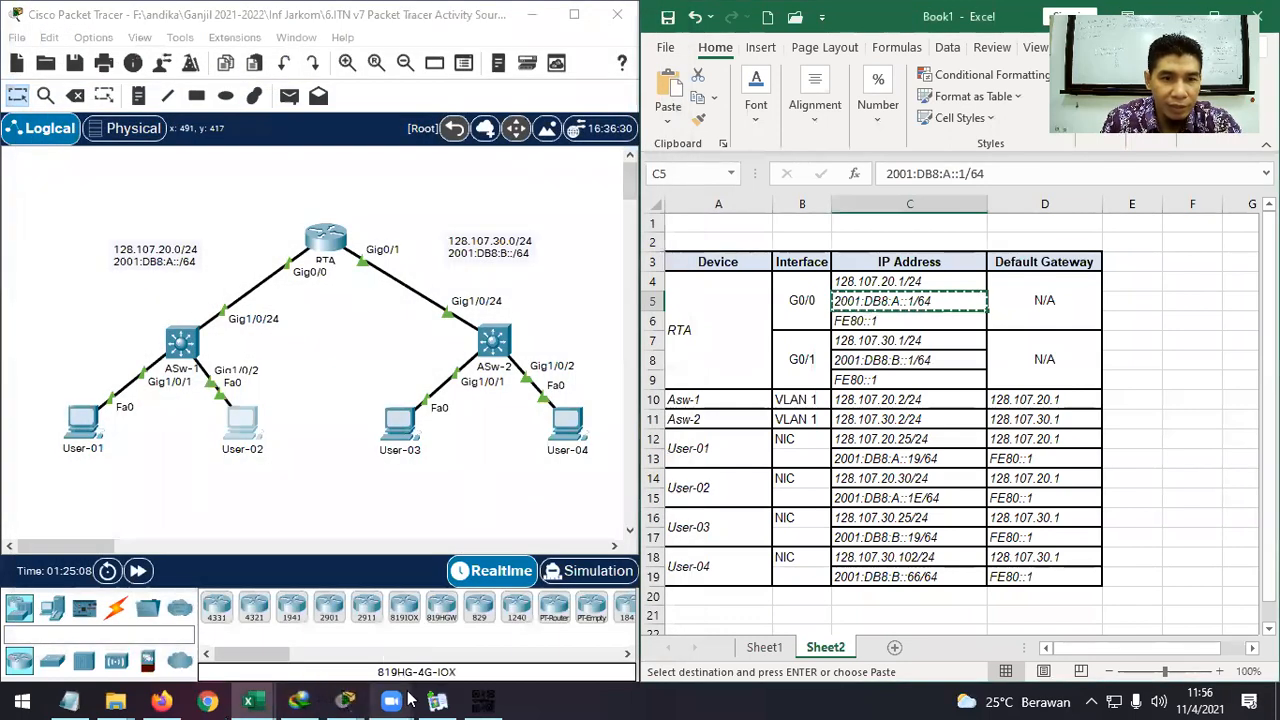
Close User-01's command prompt and cancel the pending copy in the address table.
mouse_move(345, 700)
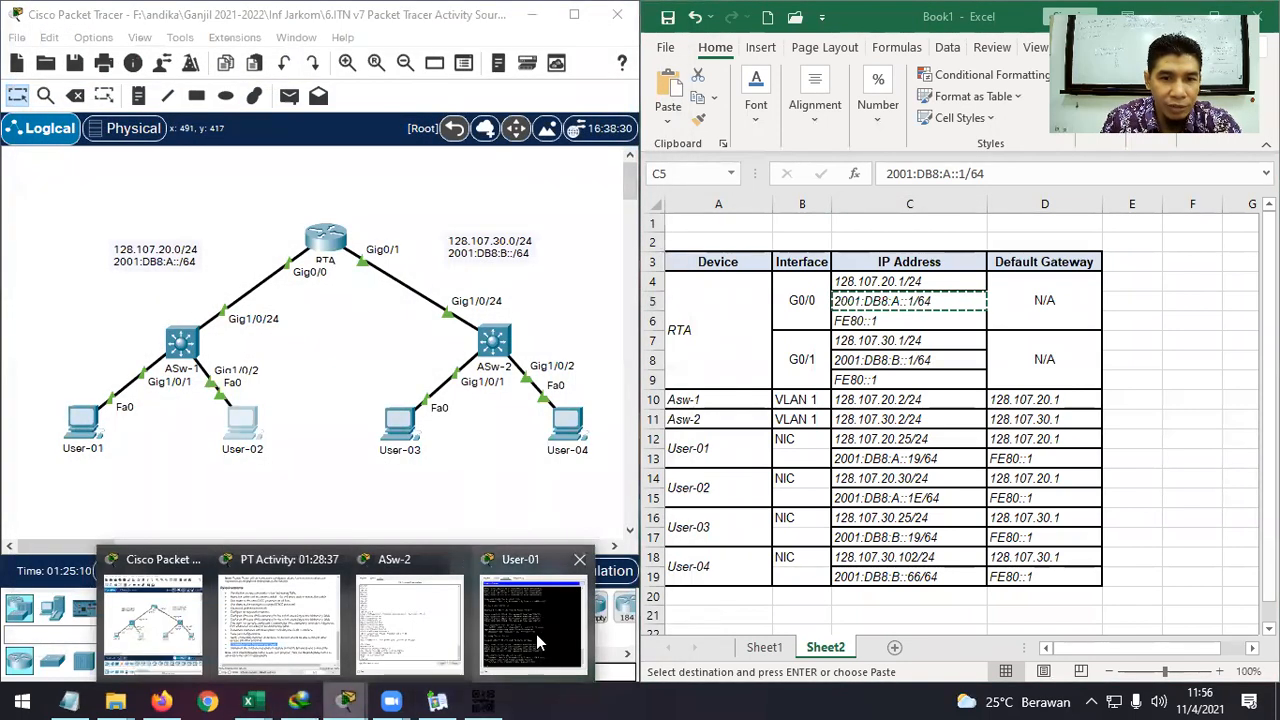
left_click(536, 634)
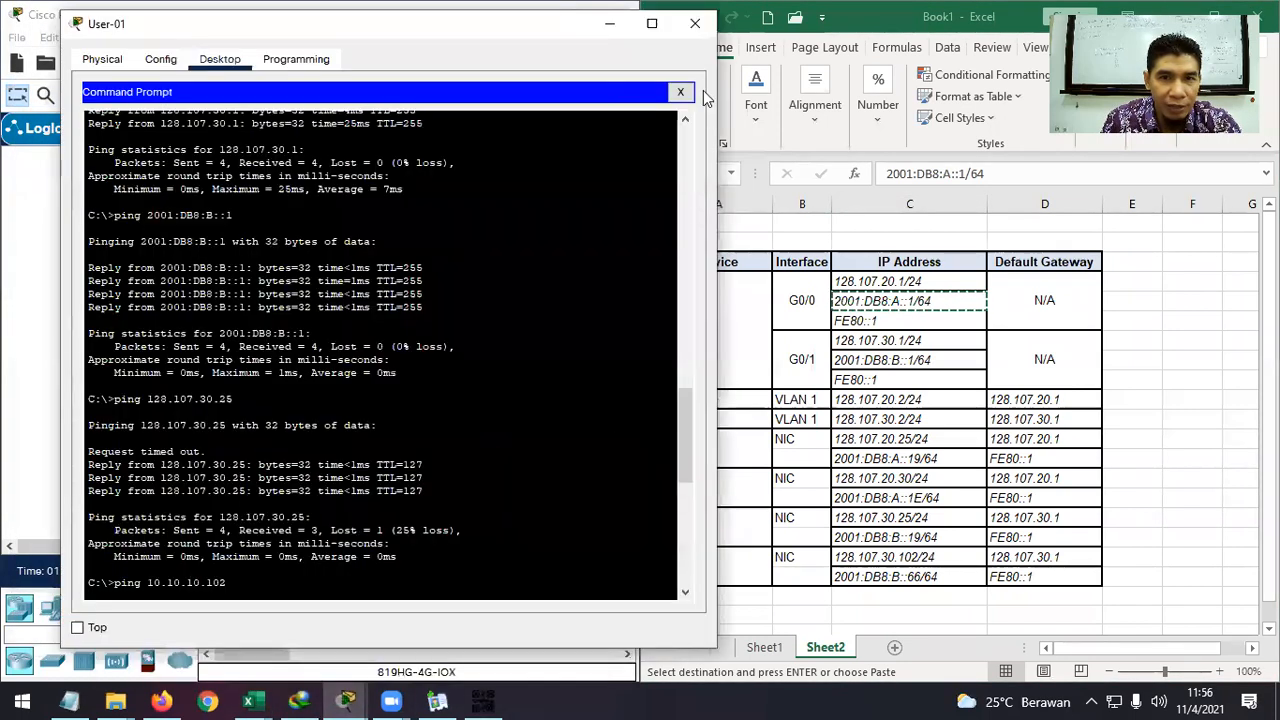
left_click(695, 30)
left_click(897, 413)
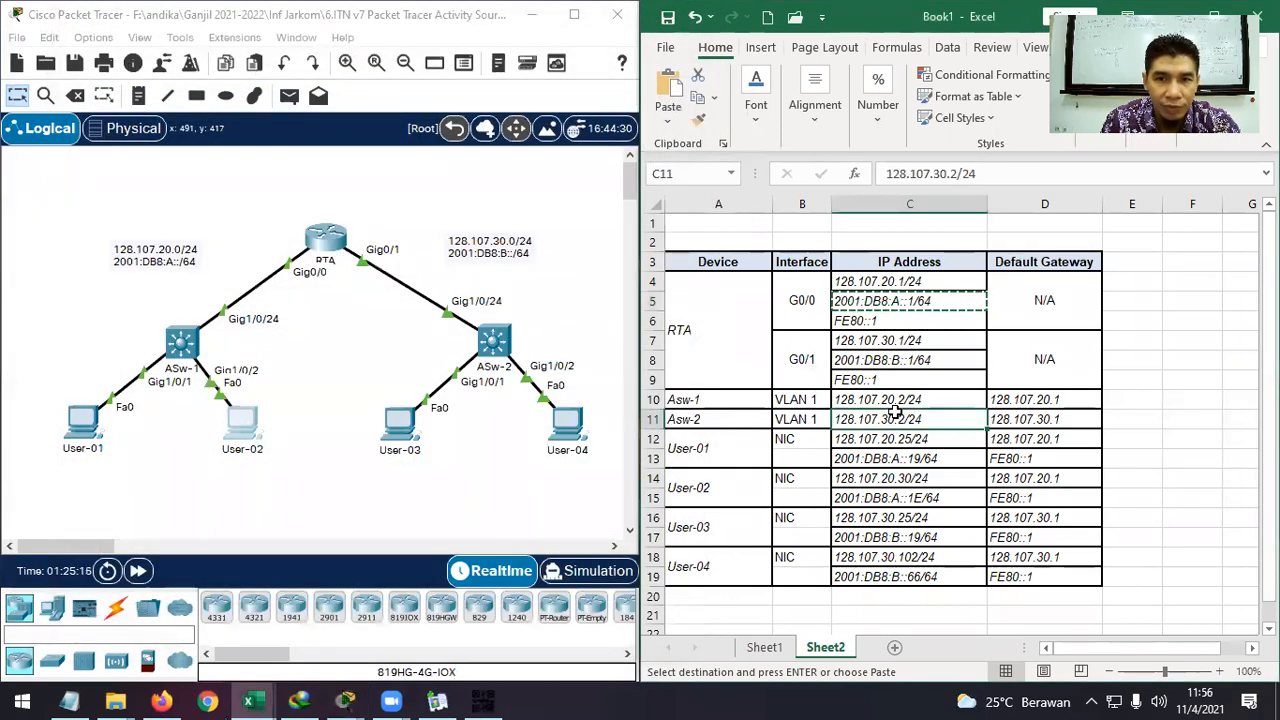
key("Escape")
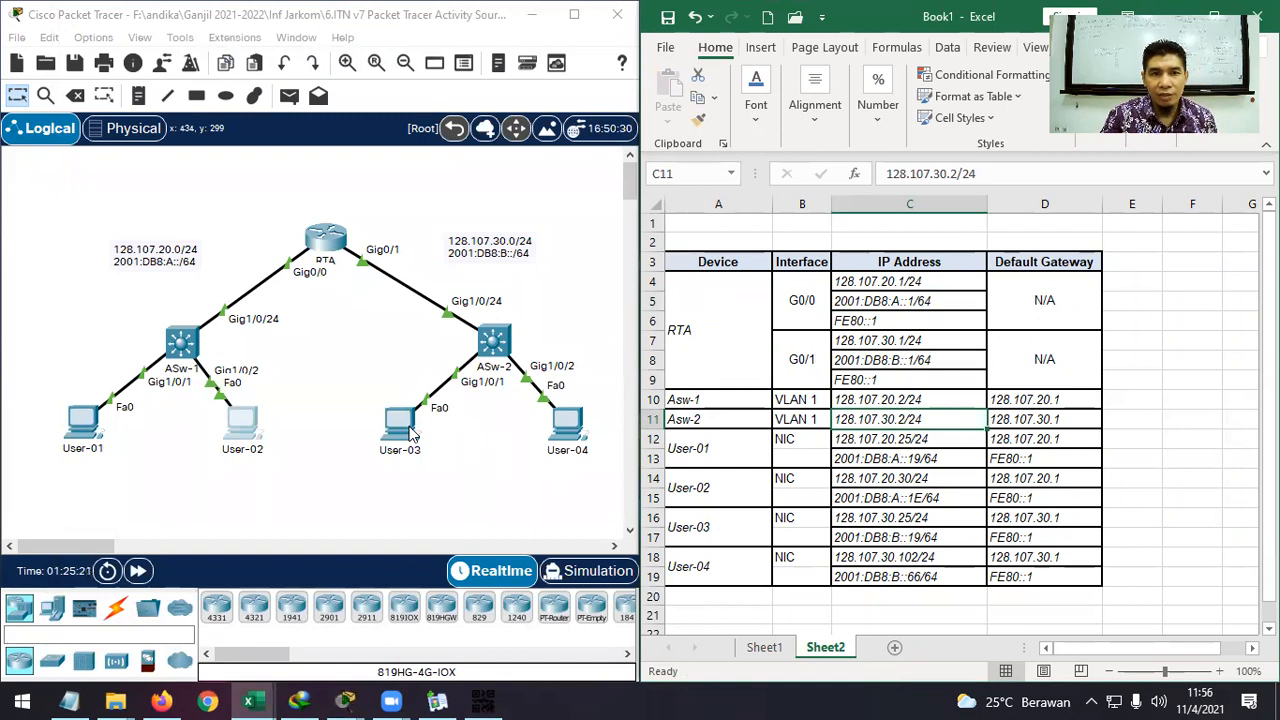
Log into RTA's CLI with the console and enable passwords and begin a ping command.
left_click(335, 245)
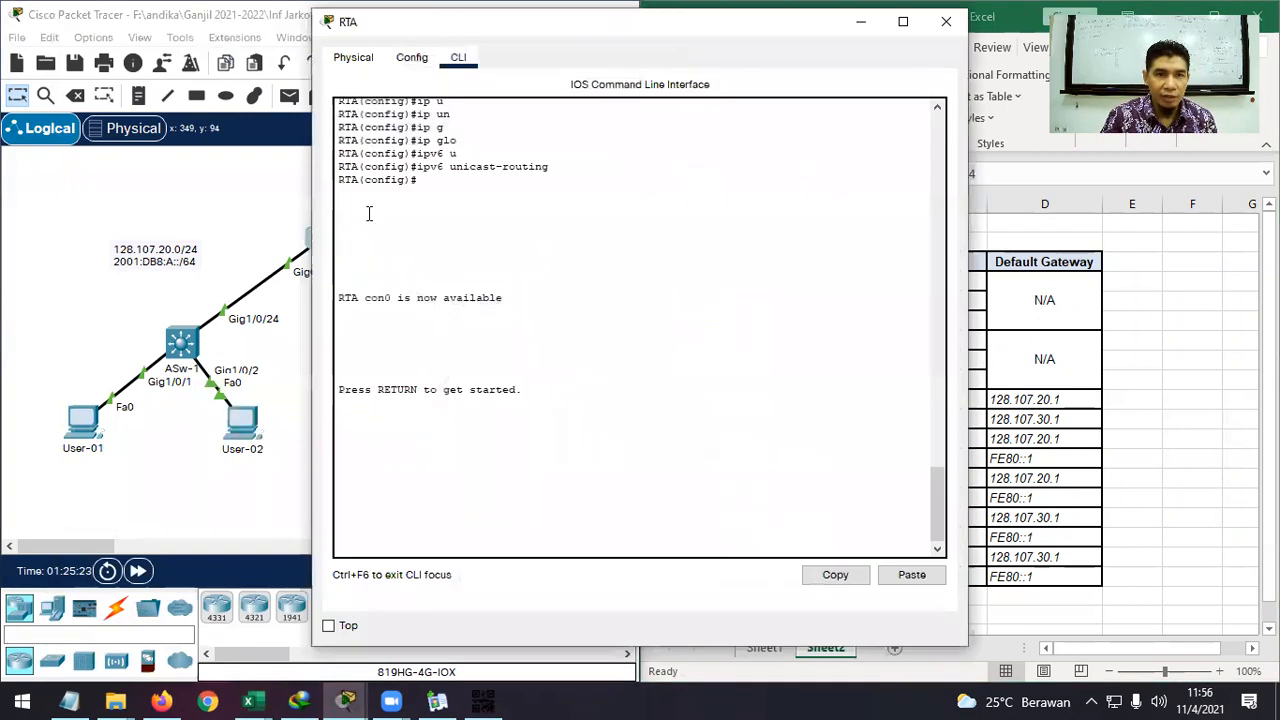
key("Return")
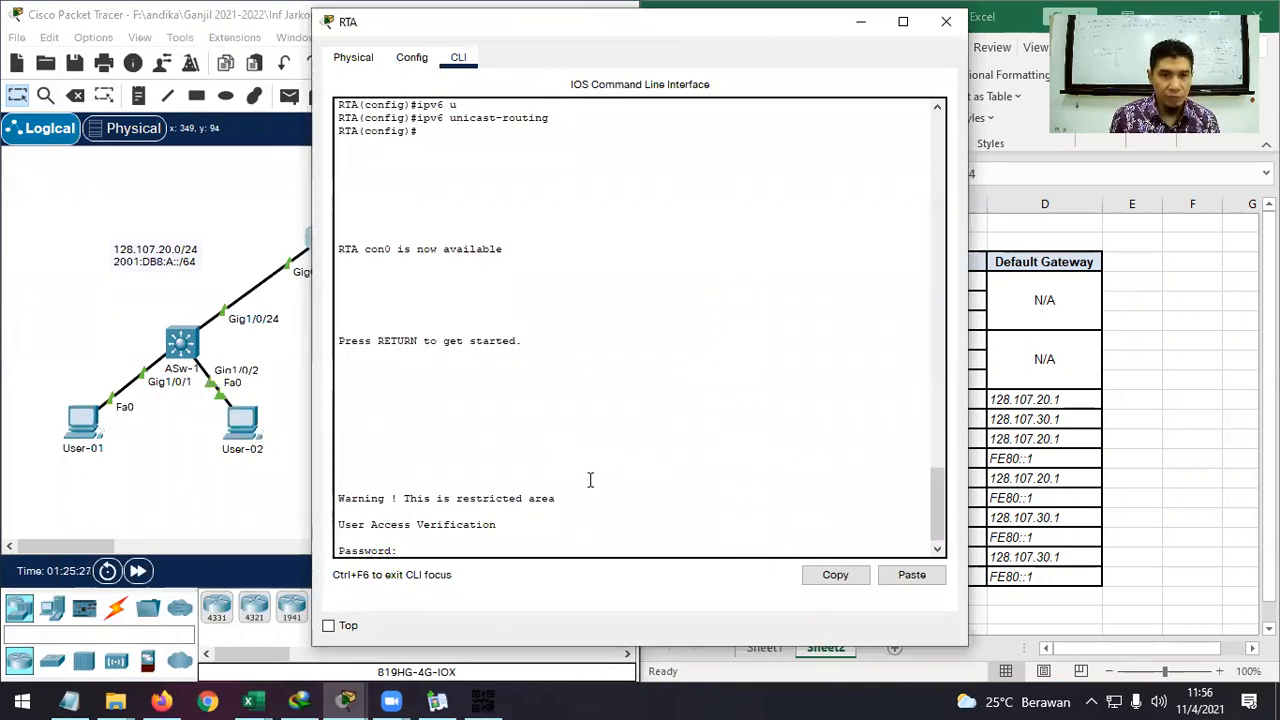
key("Return")
type("en")
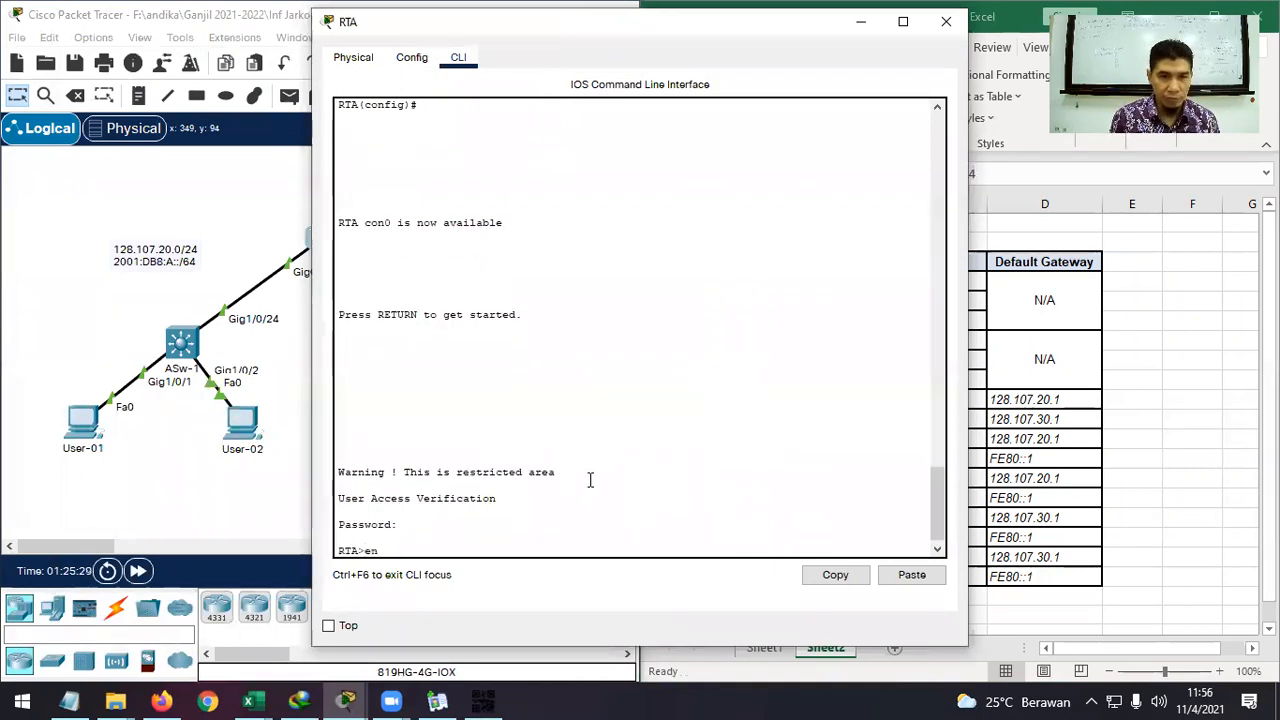
key("Return")
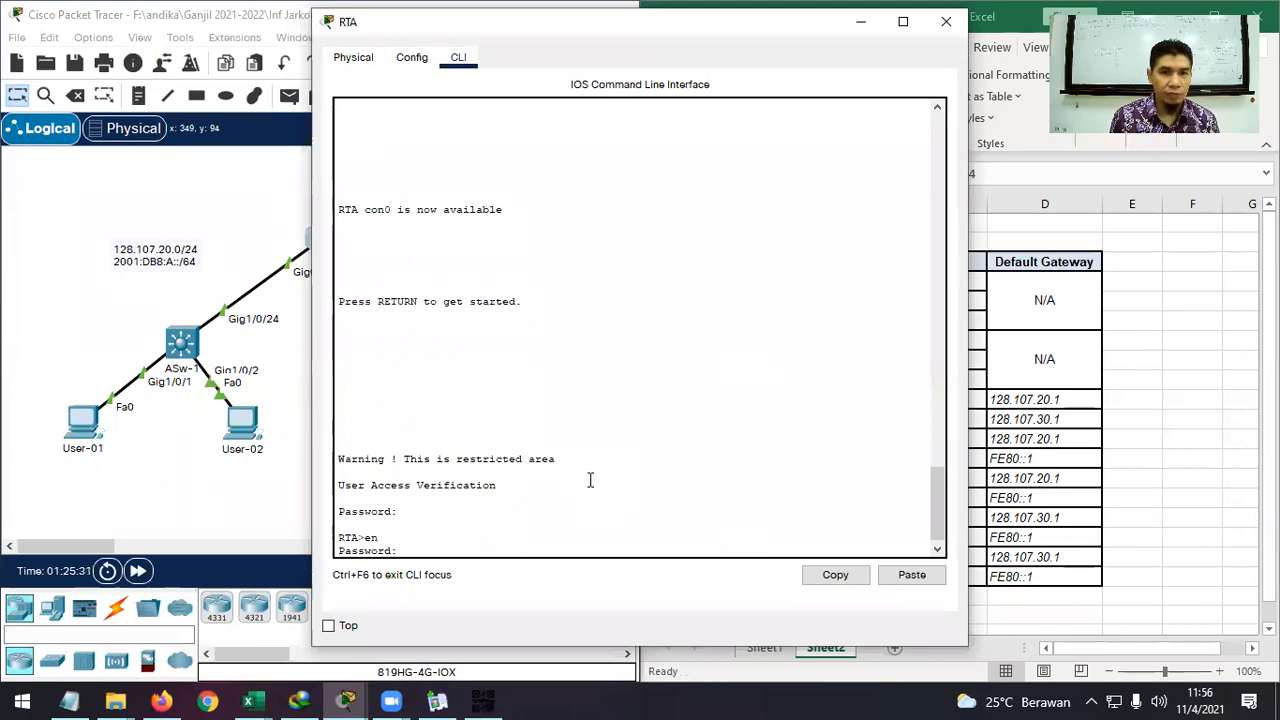
key("Return")
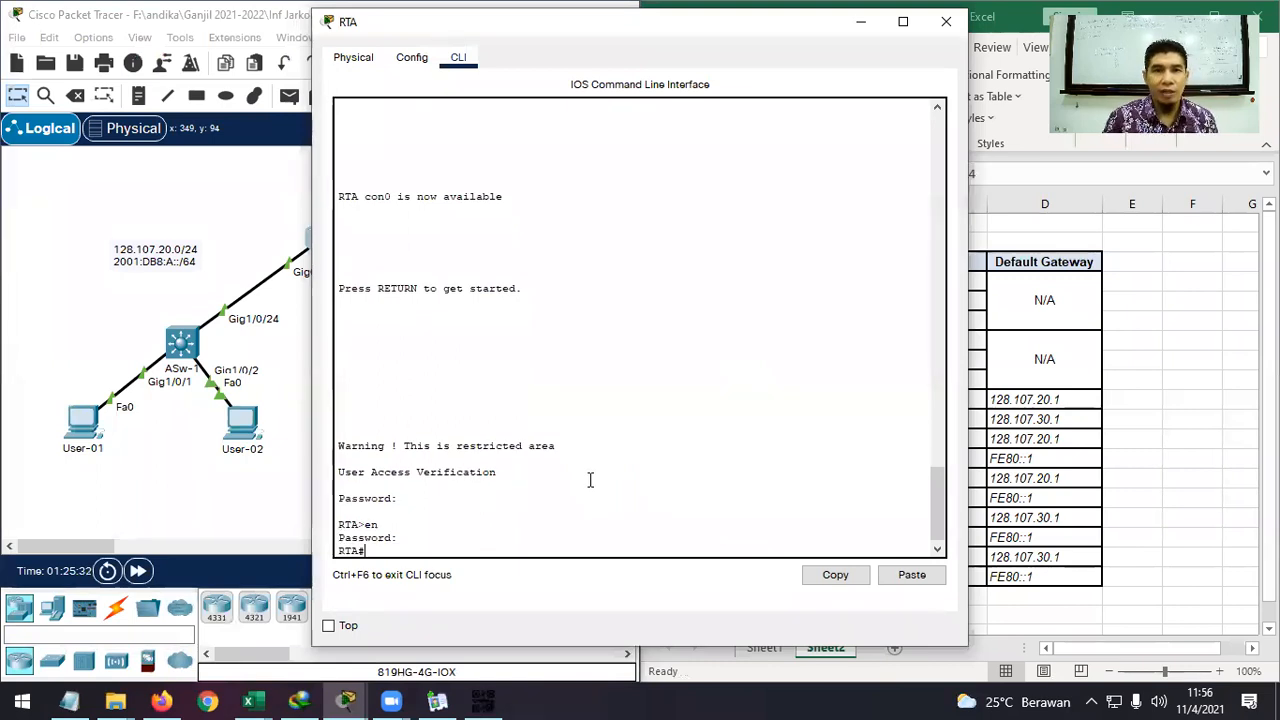
left_click_drag(757, 45, 1038, 38)
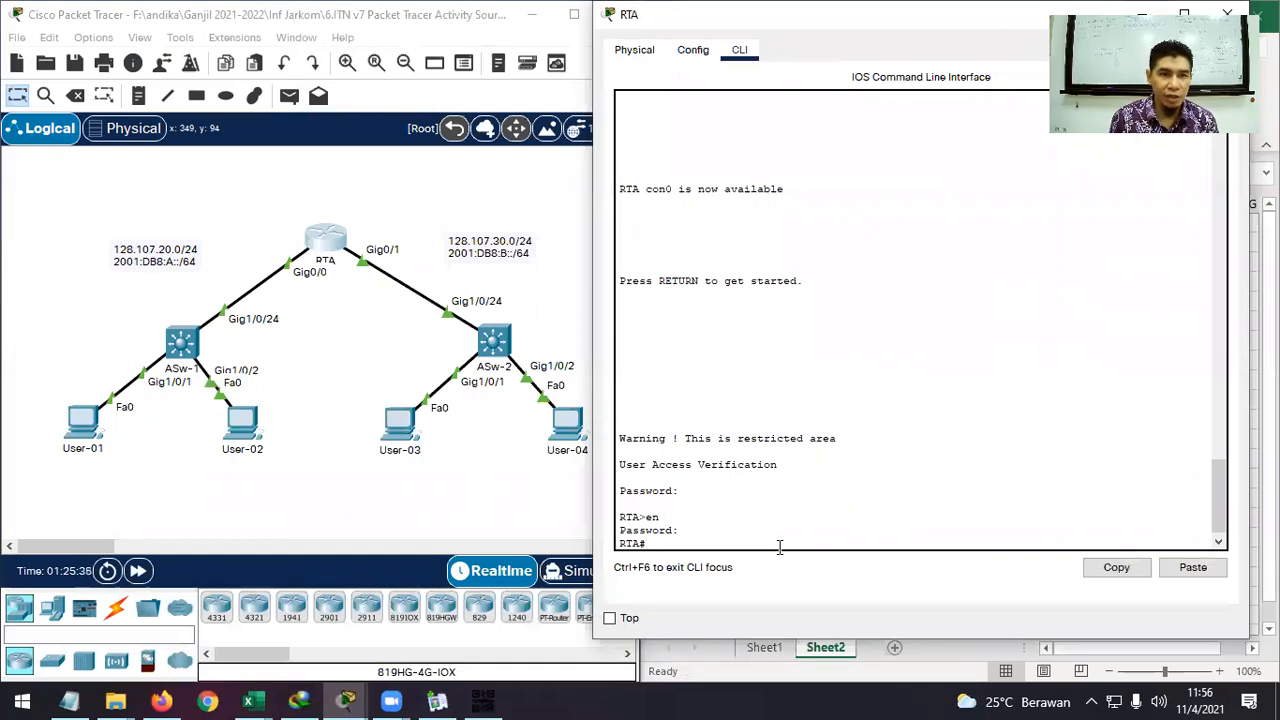
type("ping")
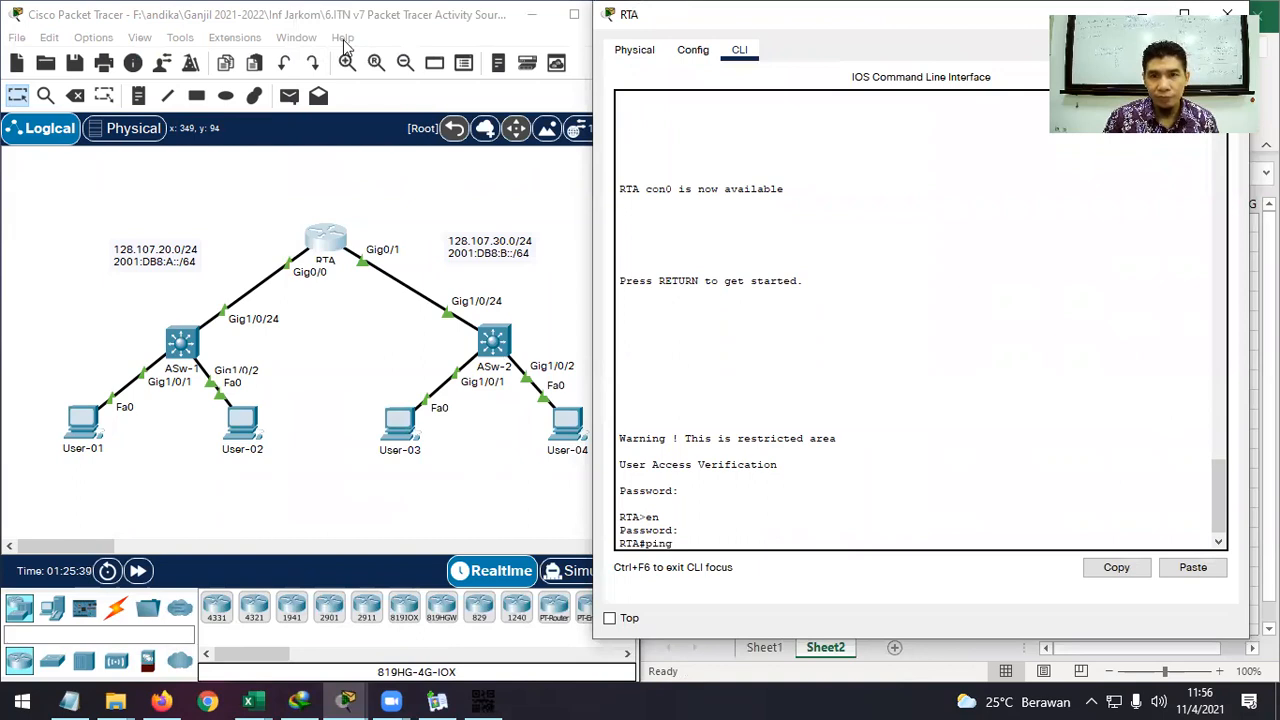
left_click_drag(949, 18, 343, 29)
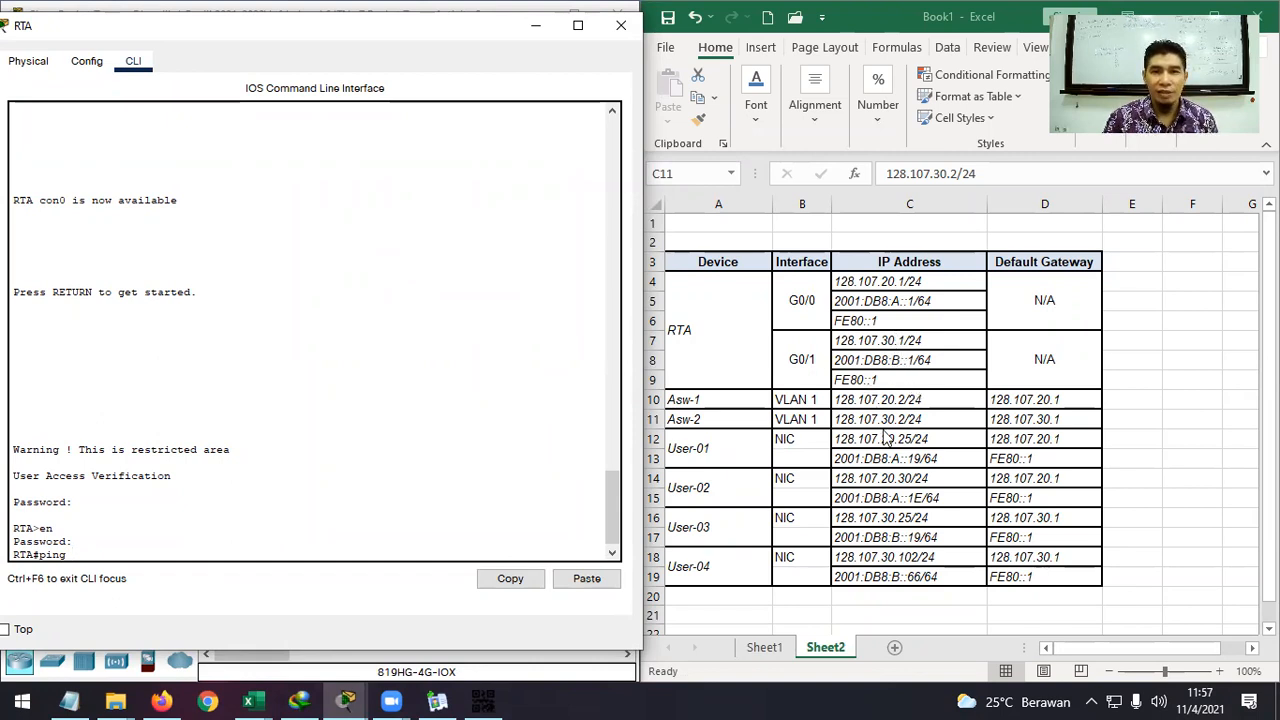
From RTA, ping User-02 at 128.107.20.30 and User-01 at 128.107.20.25.
type("12")
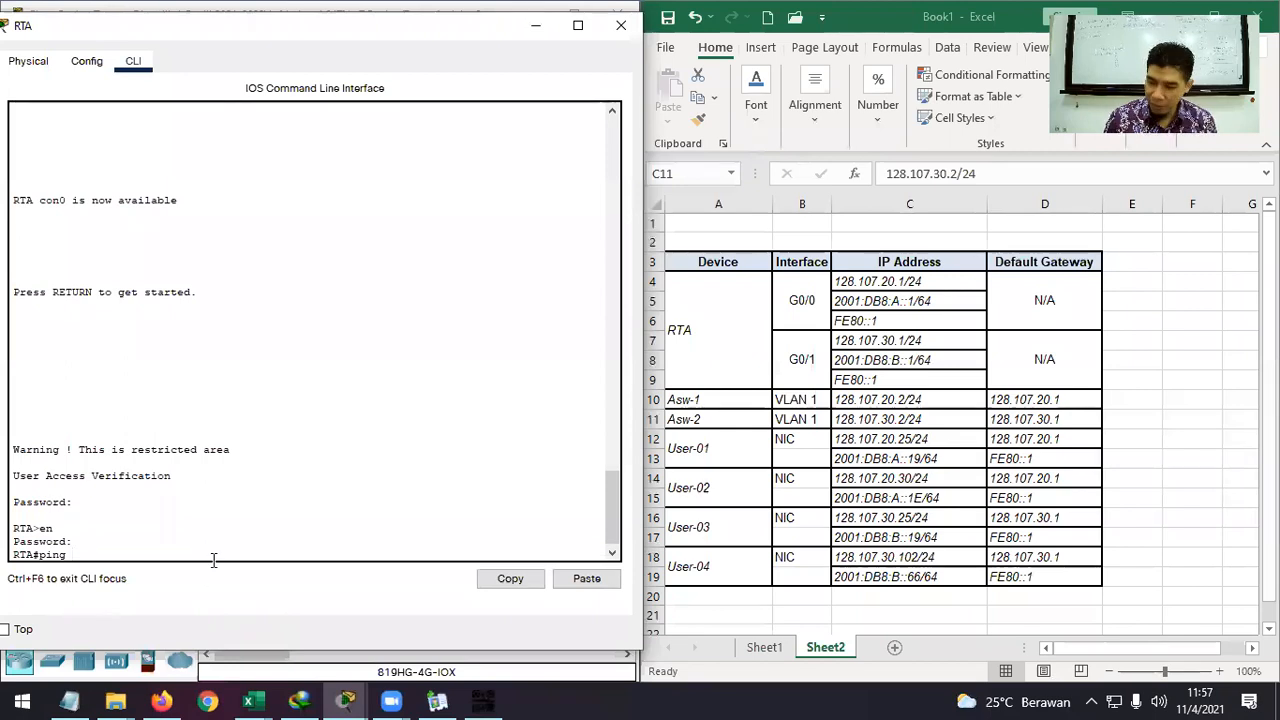
type("8.")
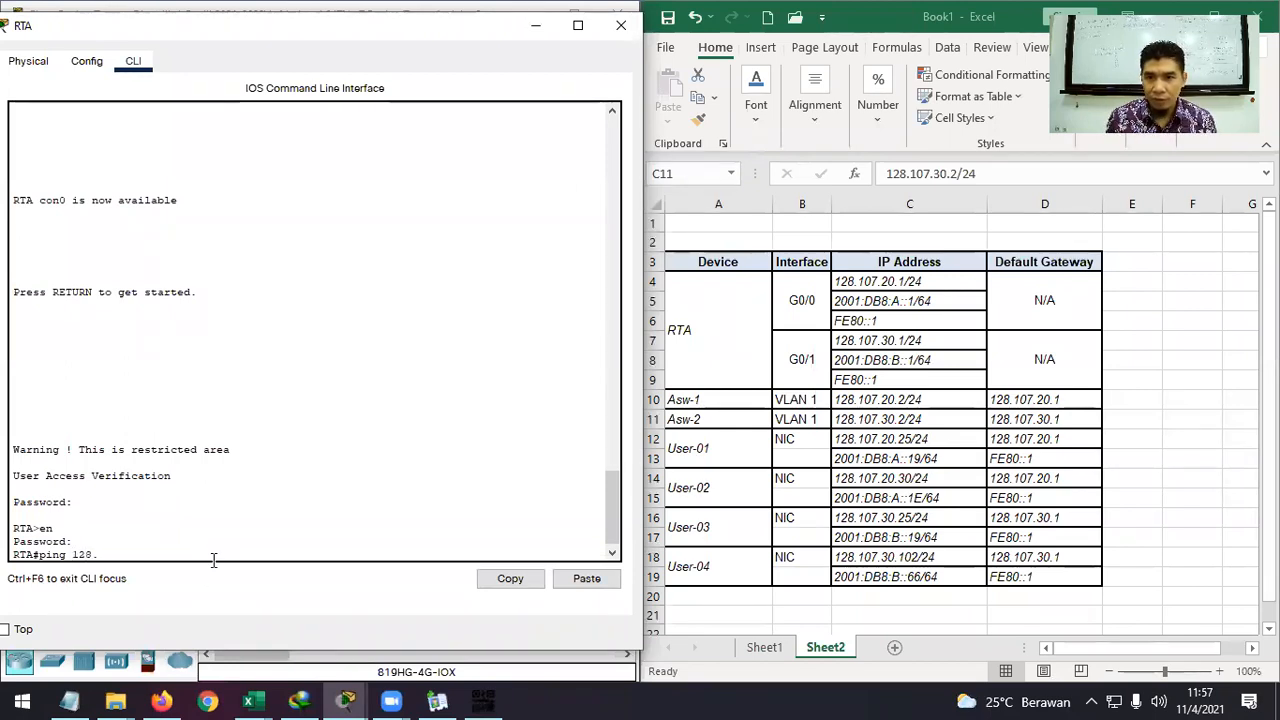
type("107.")
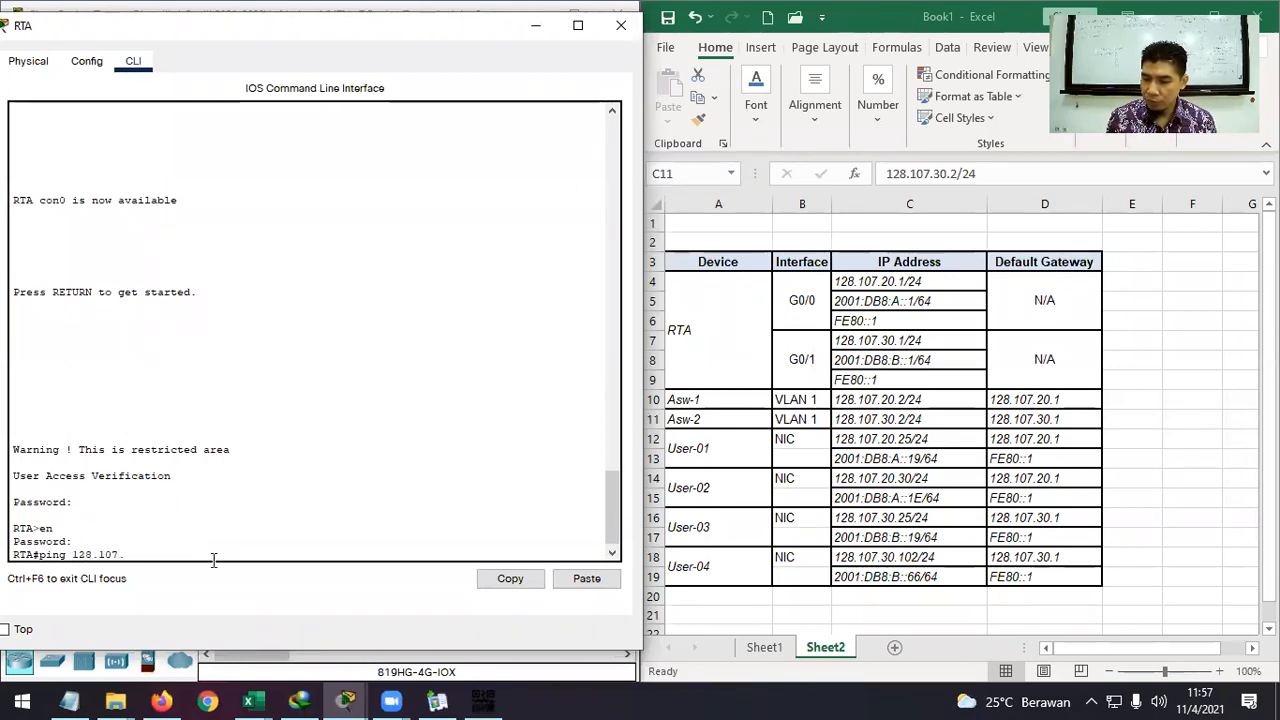
type("20.")
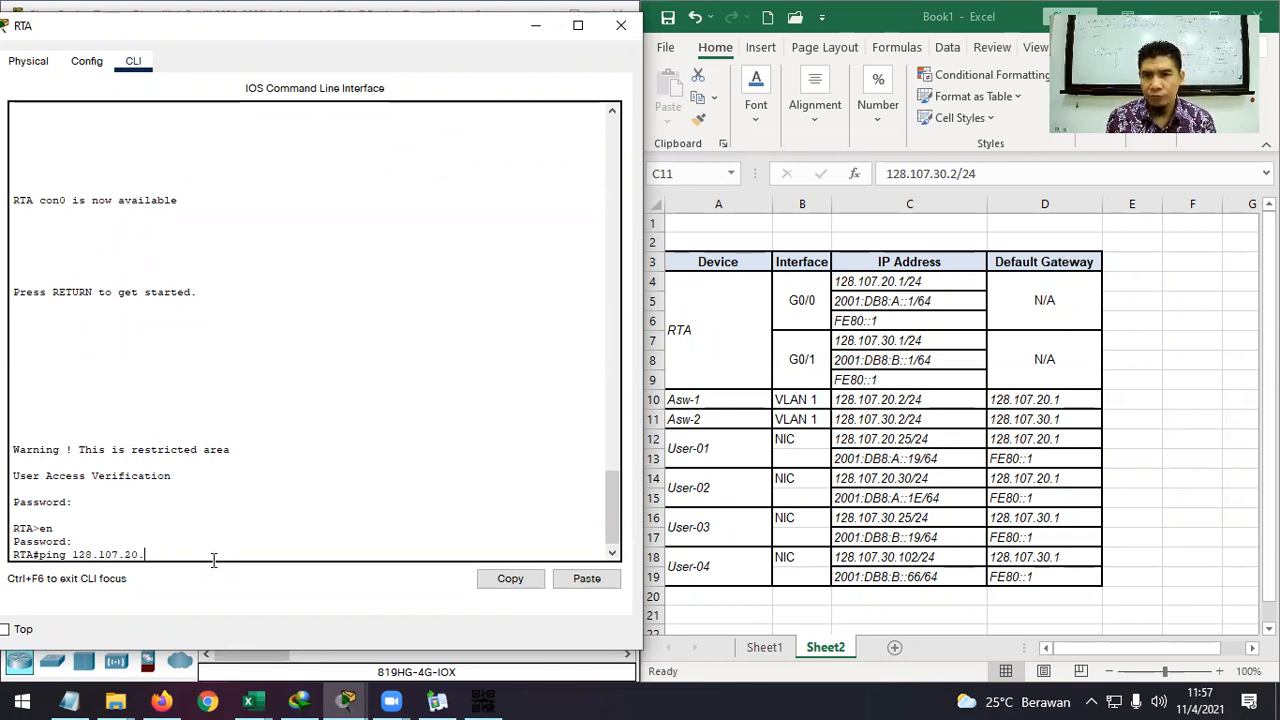
type("30")
key("Return")
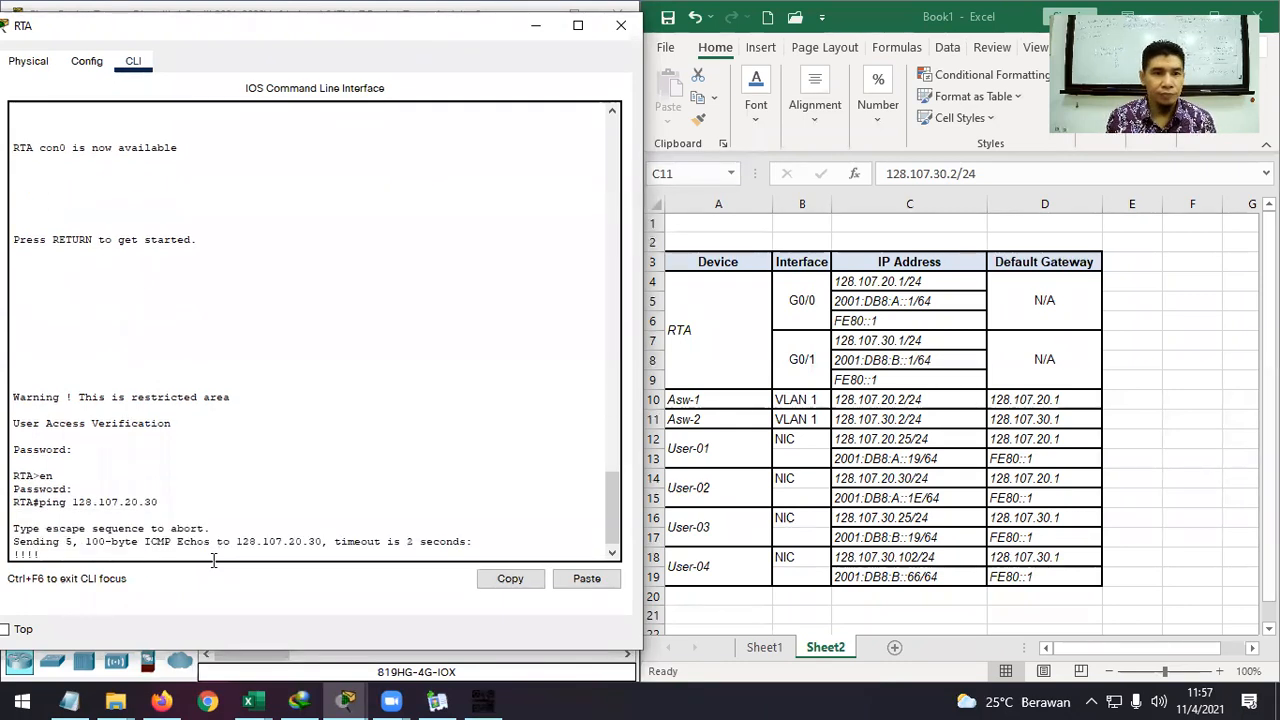
key("Up")
key("BackSpace")
key("BackSpace")
type("28.107.20.2")
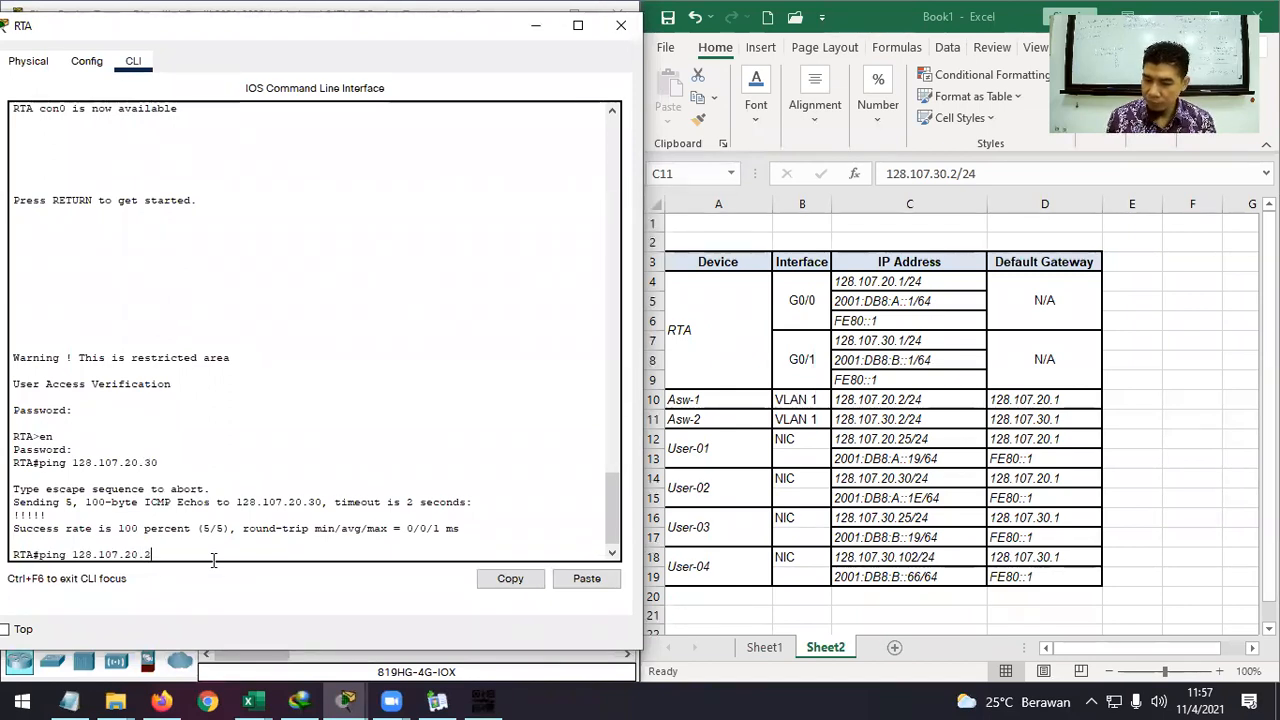
type("5")
key("Return")
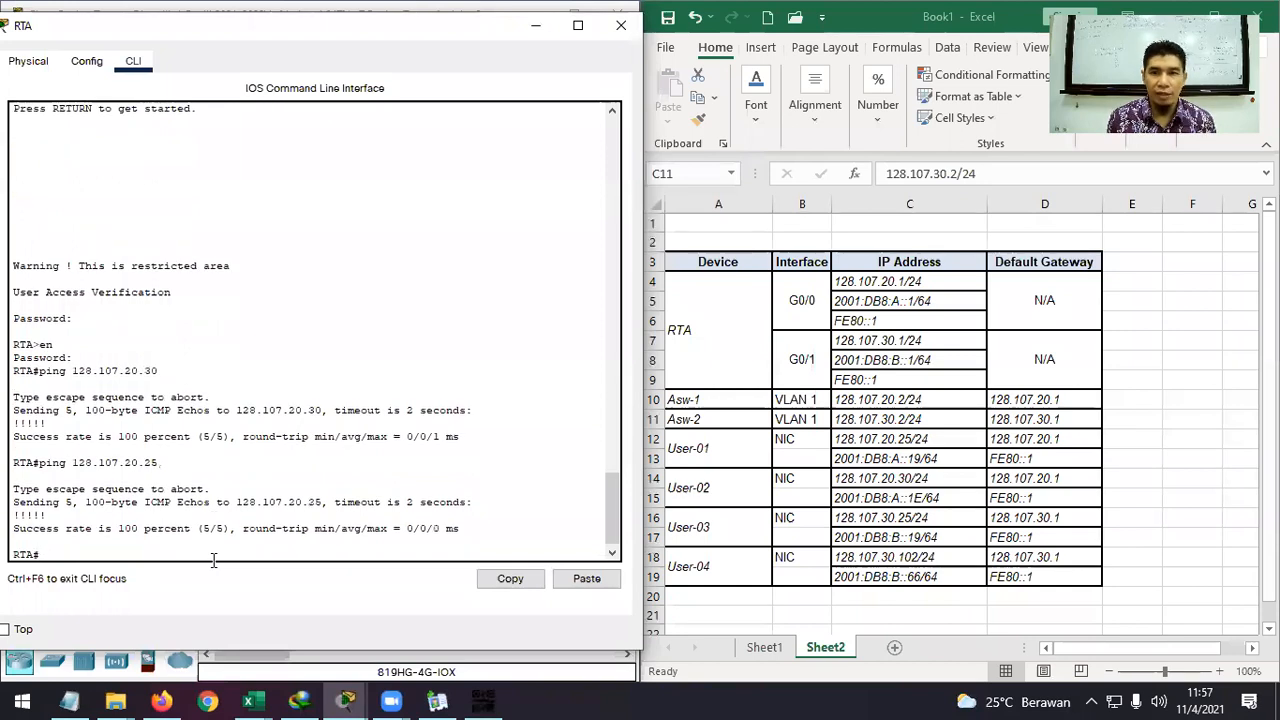
Build a ping to User-01's IPv6 address 2001:DB8:A::19, copied from Excel cell C13.
key("Up")
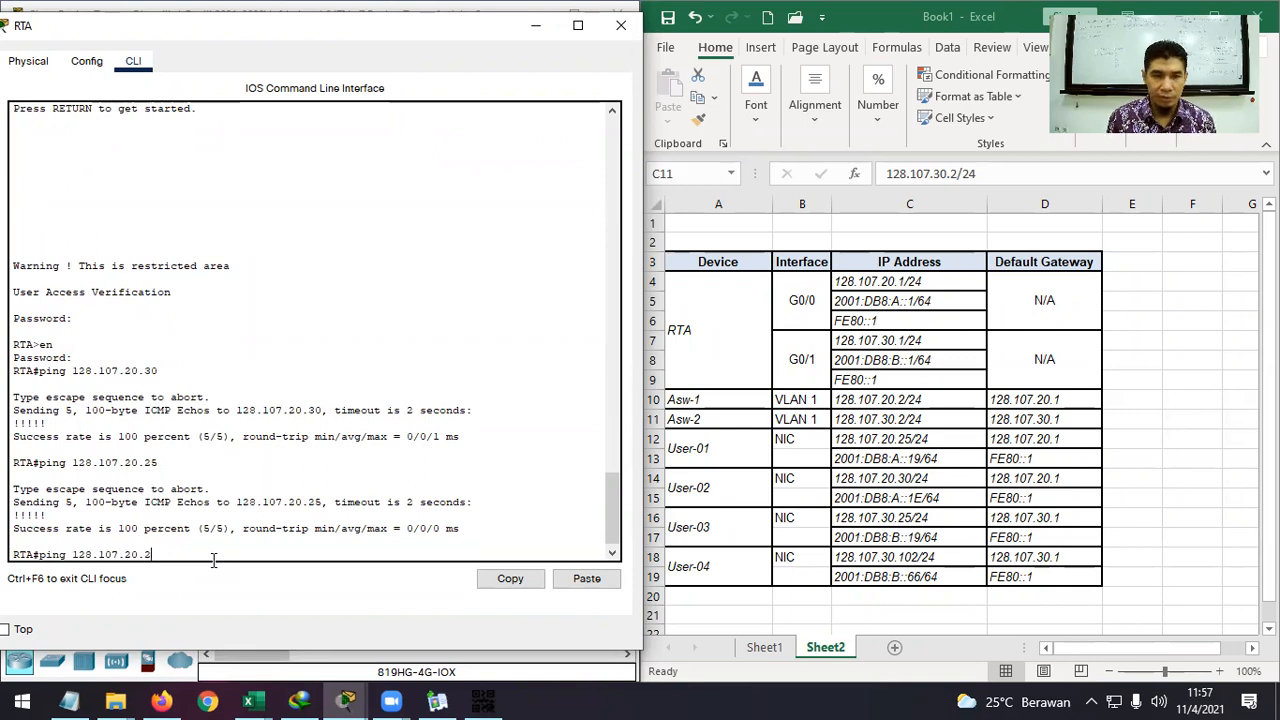
key("BackSpace")
key("BackSpace")
key("BackSpace")
key("BackSpace")
key("BackSpace")
key("BackSpace")
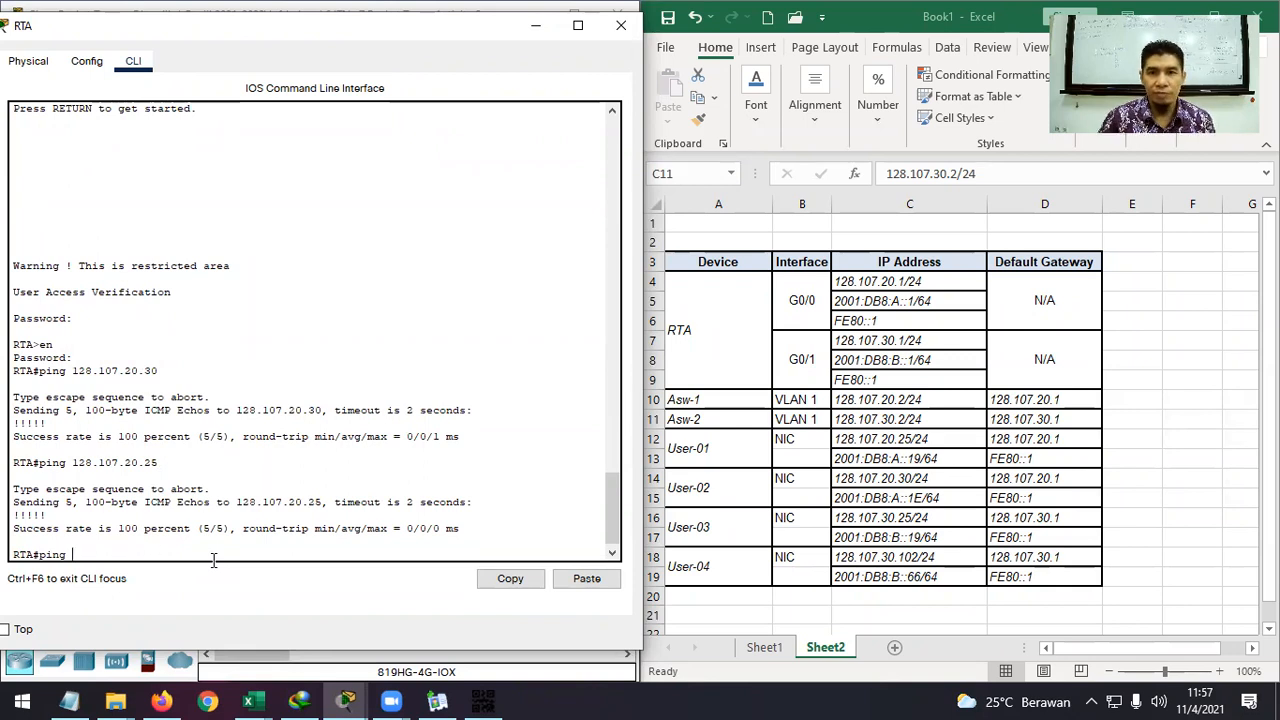
left_click(896, 458)
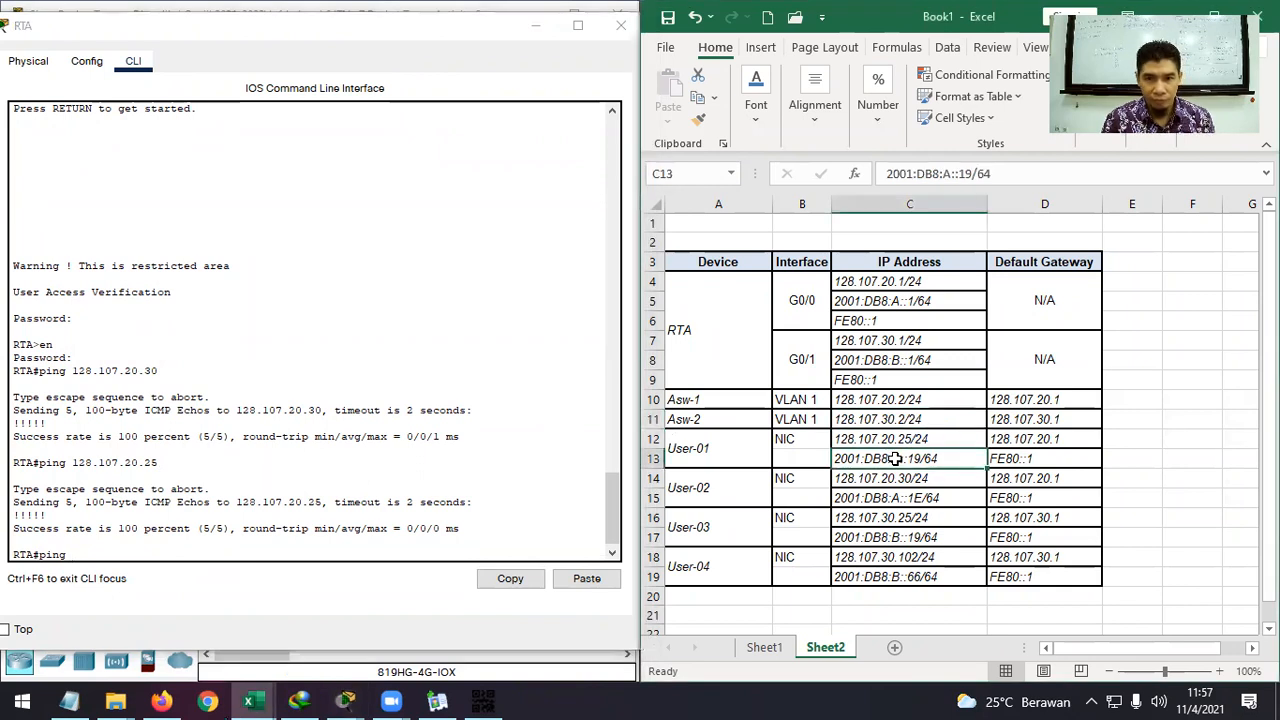
key("ctrl+c")
right_click(216, 556)
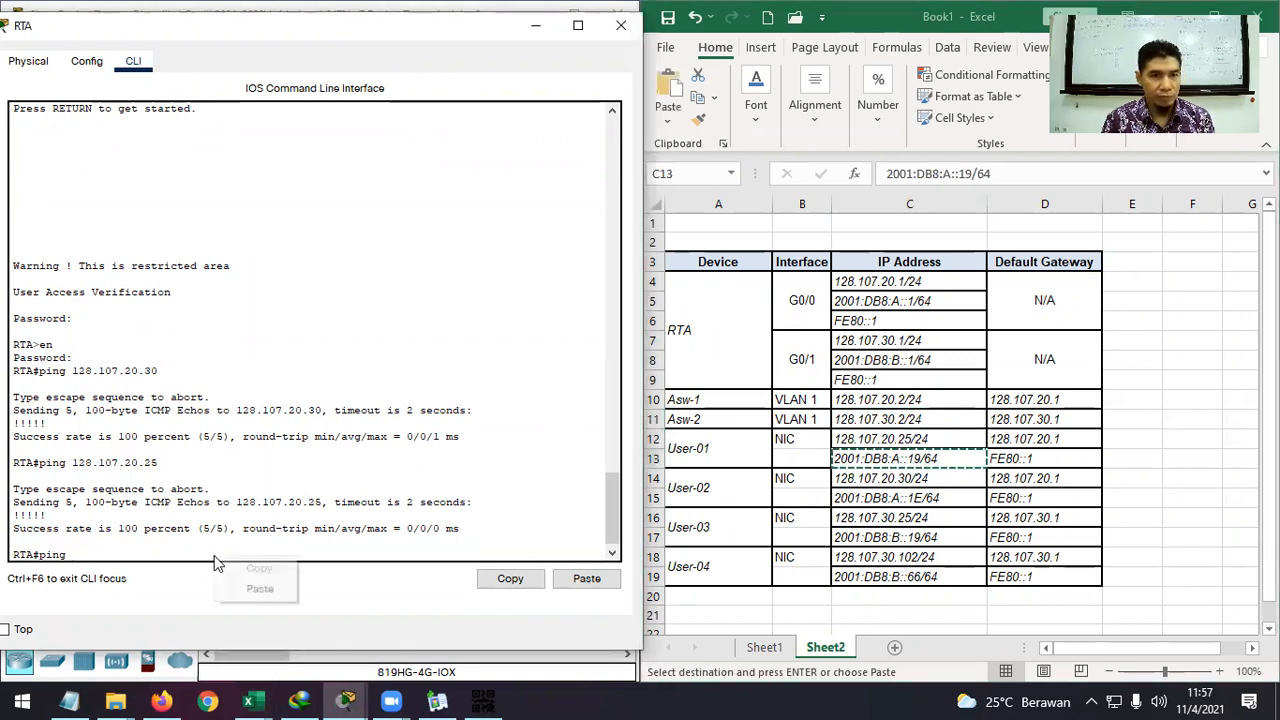
left_click(274, 591)
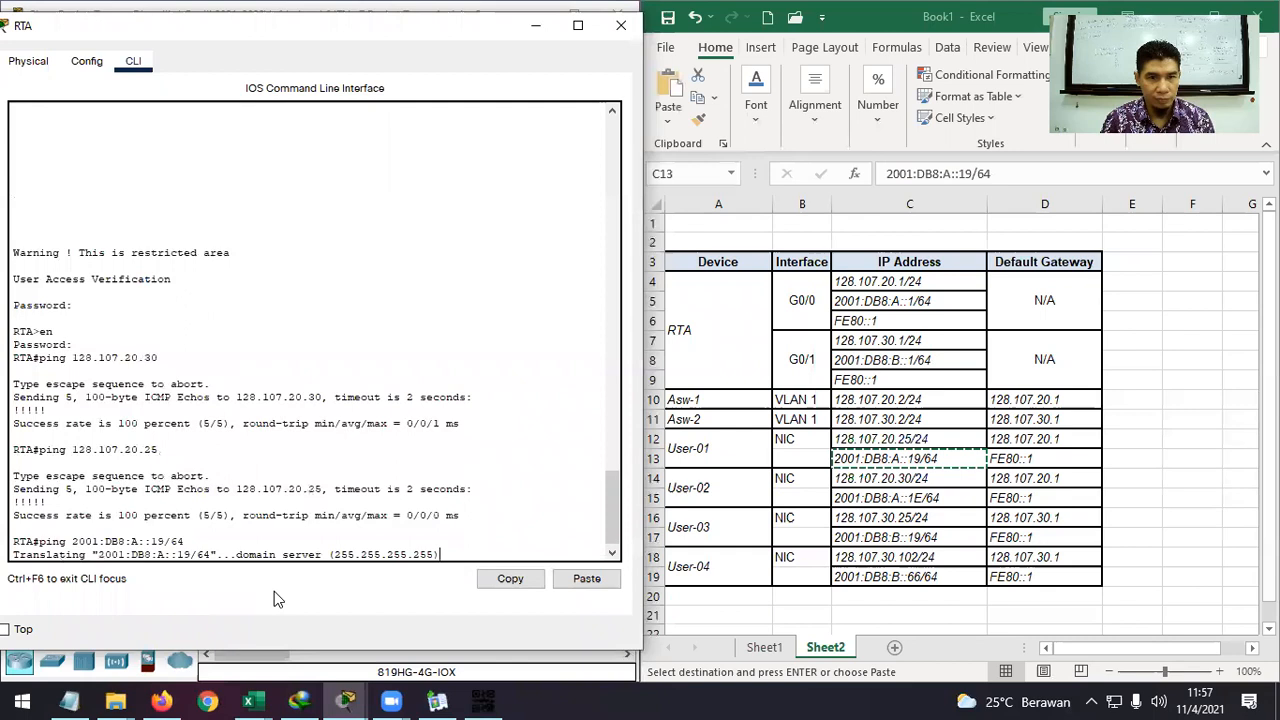
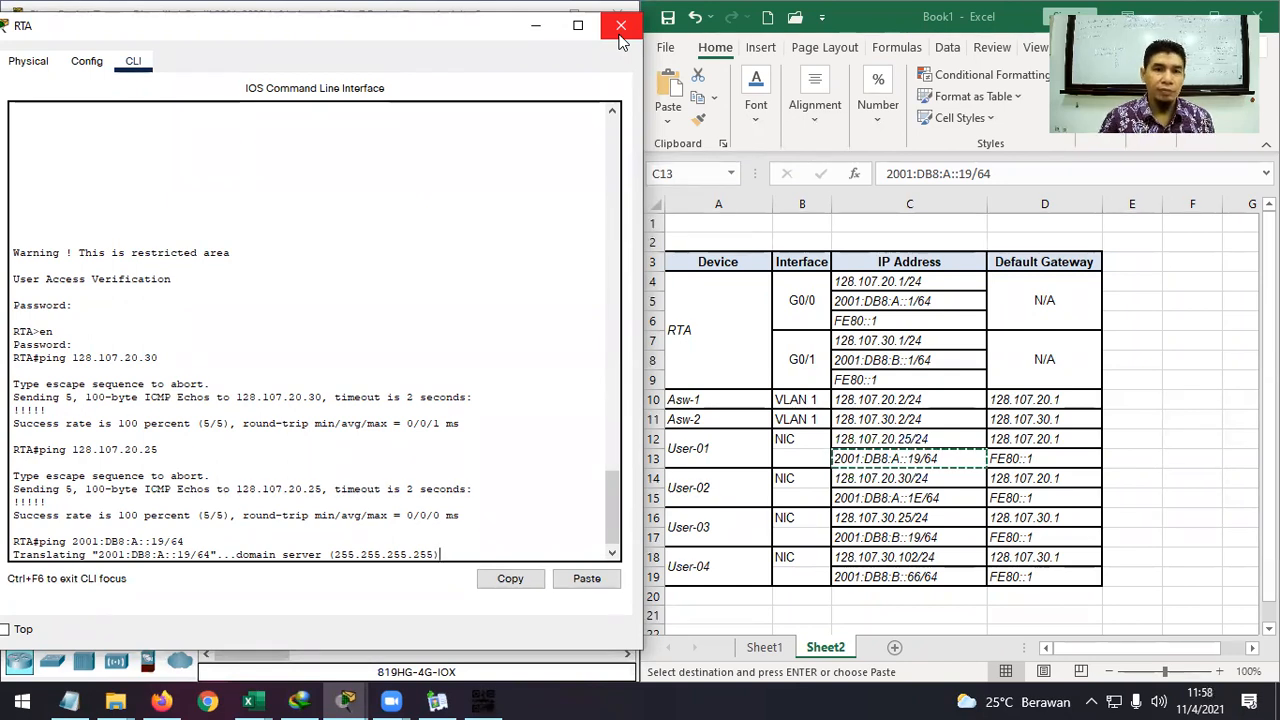
Reopen router RTA and try its Config tab, dismissing the locked-settings warning.
left_click(621, 25)
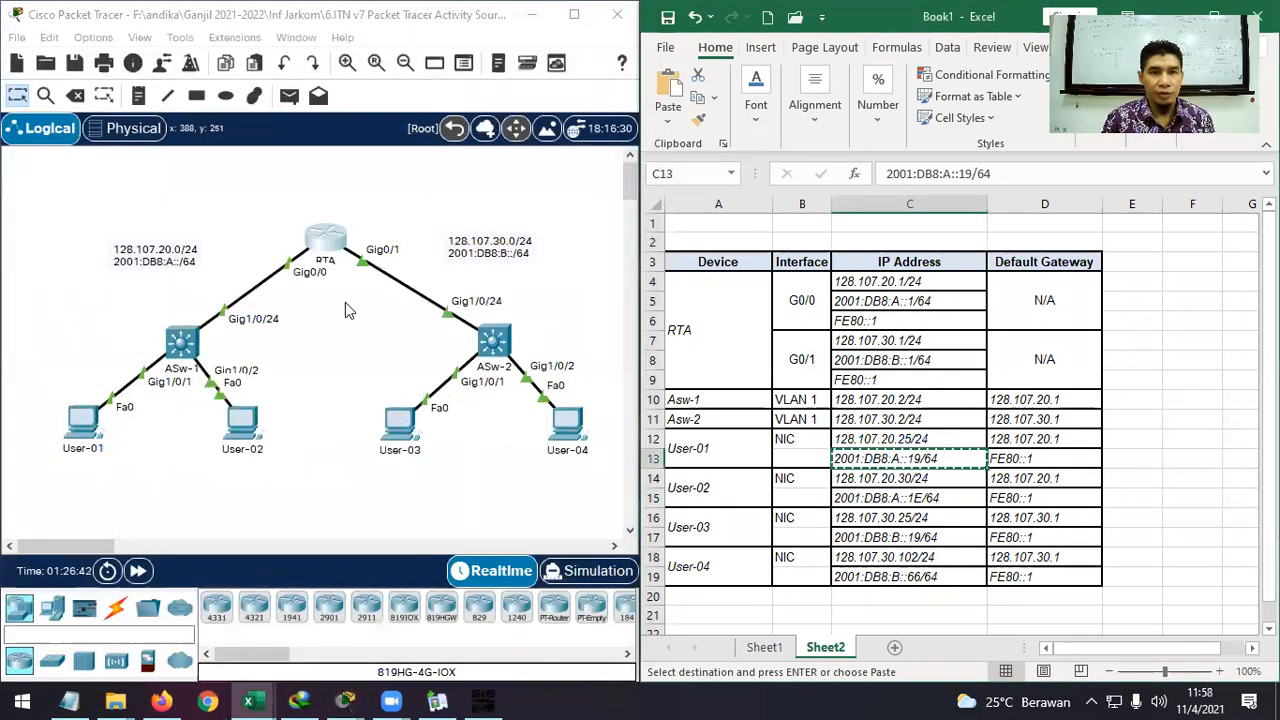
left_click(325, 255)
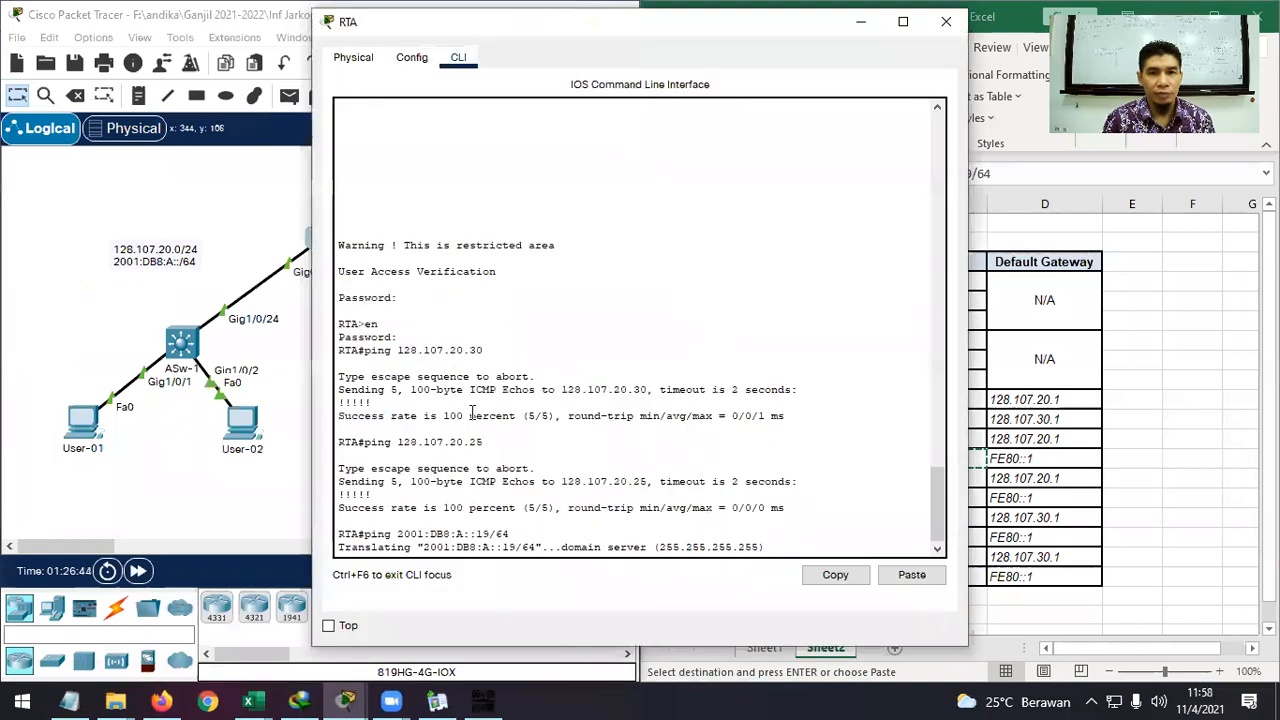
left_click(946, 21)
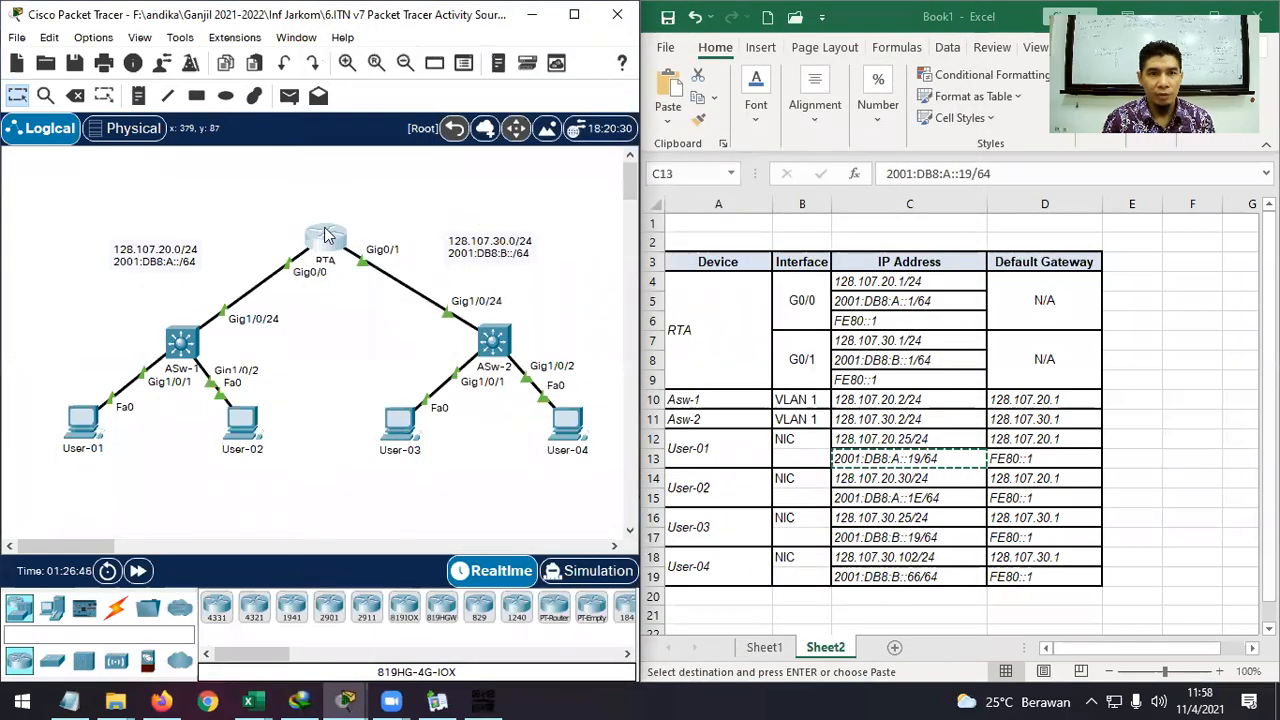
left_click(325, 235)
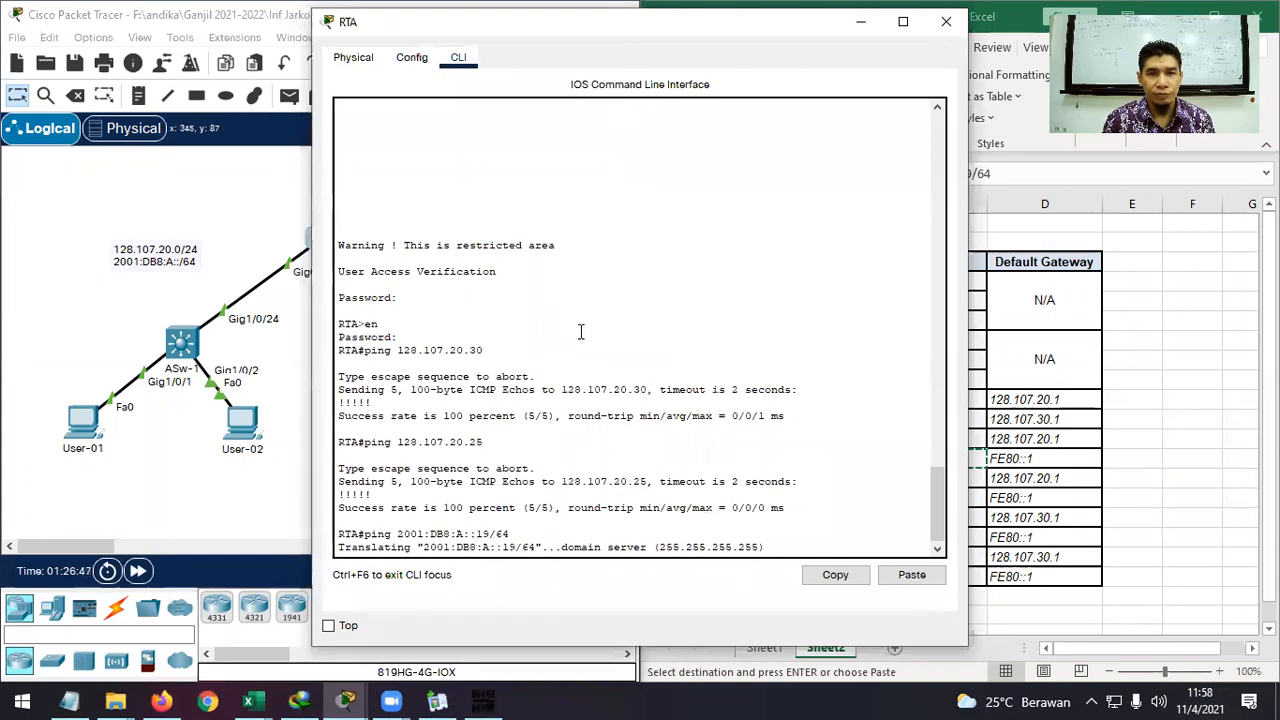
left_click(411, 57)
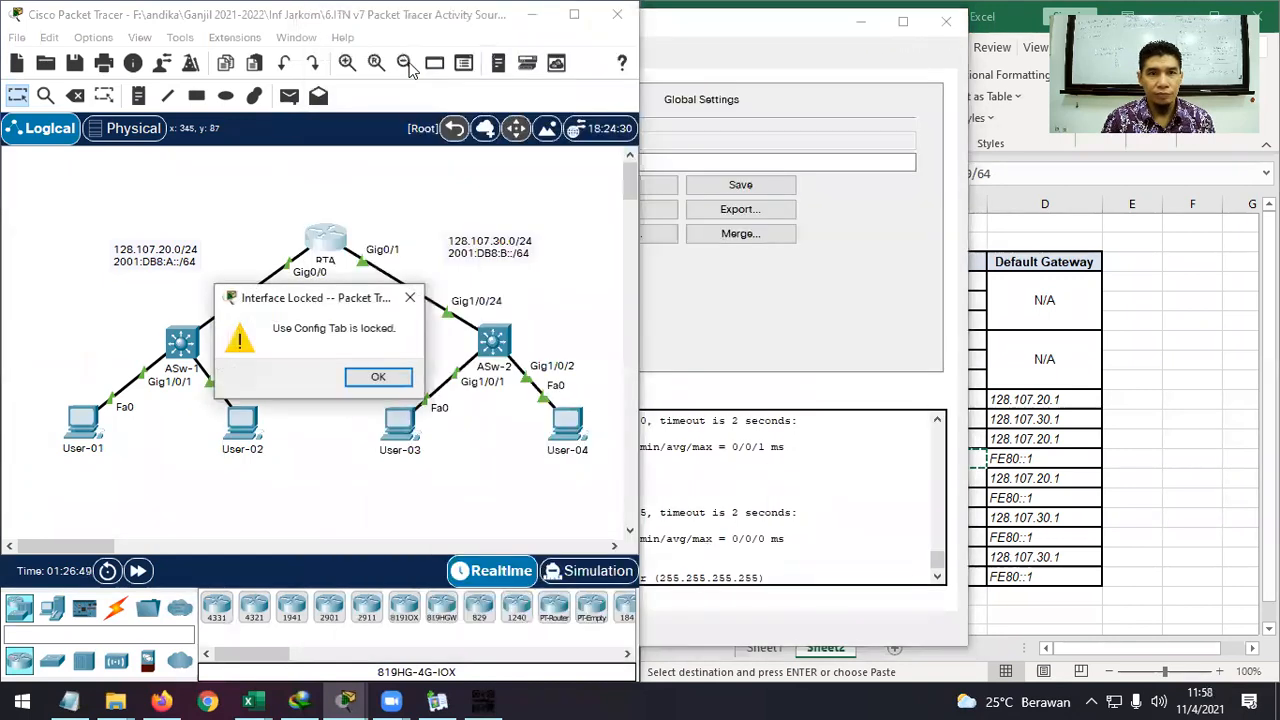
left_click(380, 378)
Try RTA's power switch in the Physical view (also locked), then return to its CLI.
left_click(724, 28)
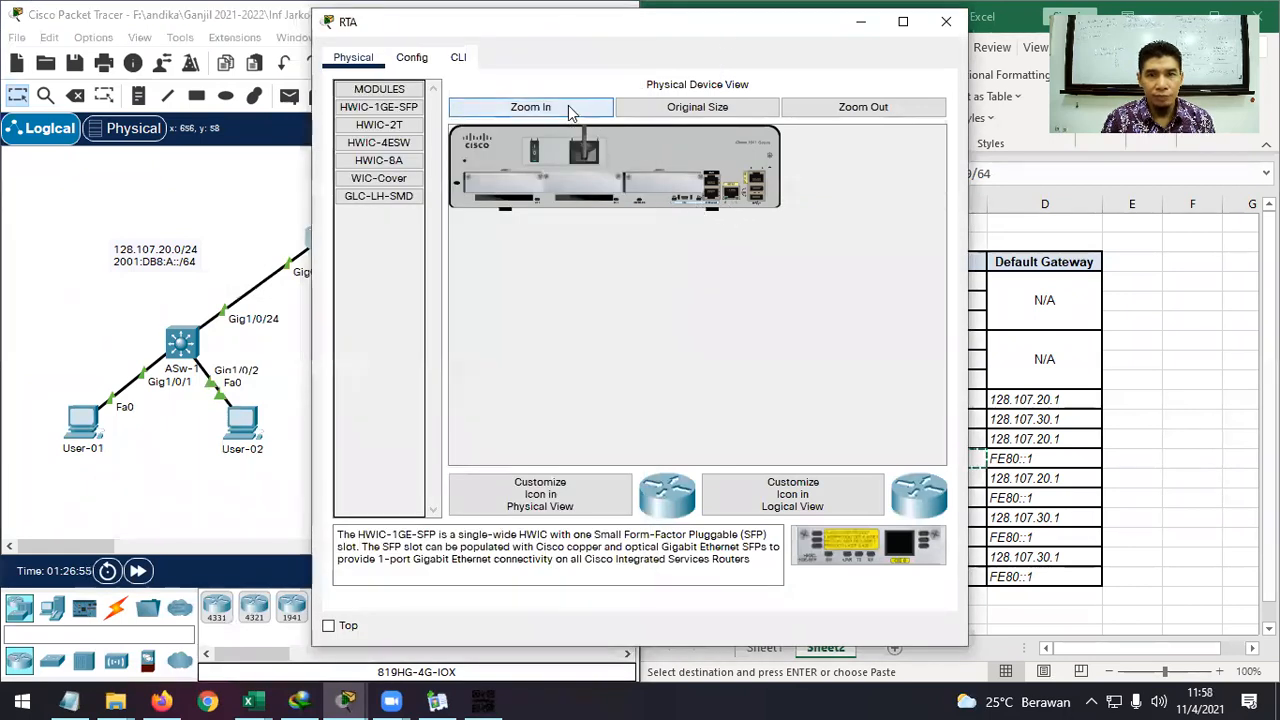
left_click(569, 108)
left_click(616, 186)
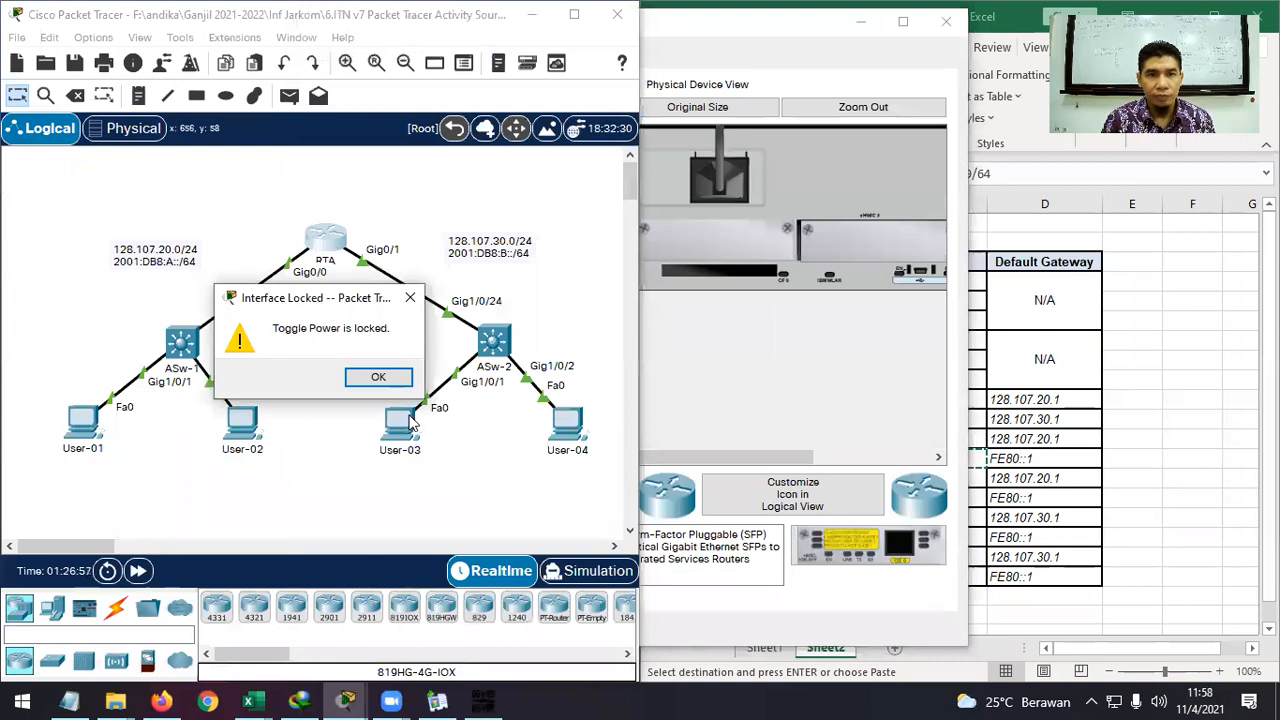
left_click(380, 377)
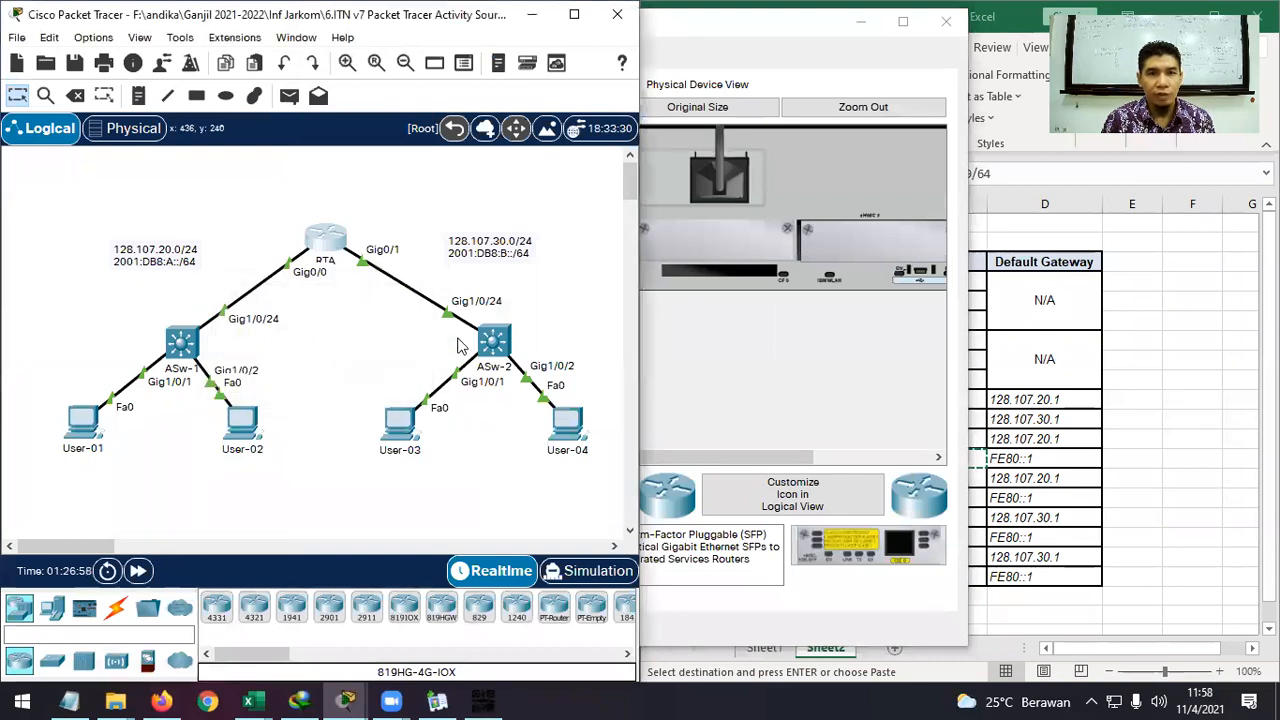
left_click(338, 245)
left_click(460, 60)
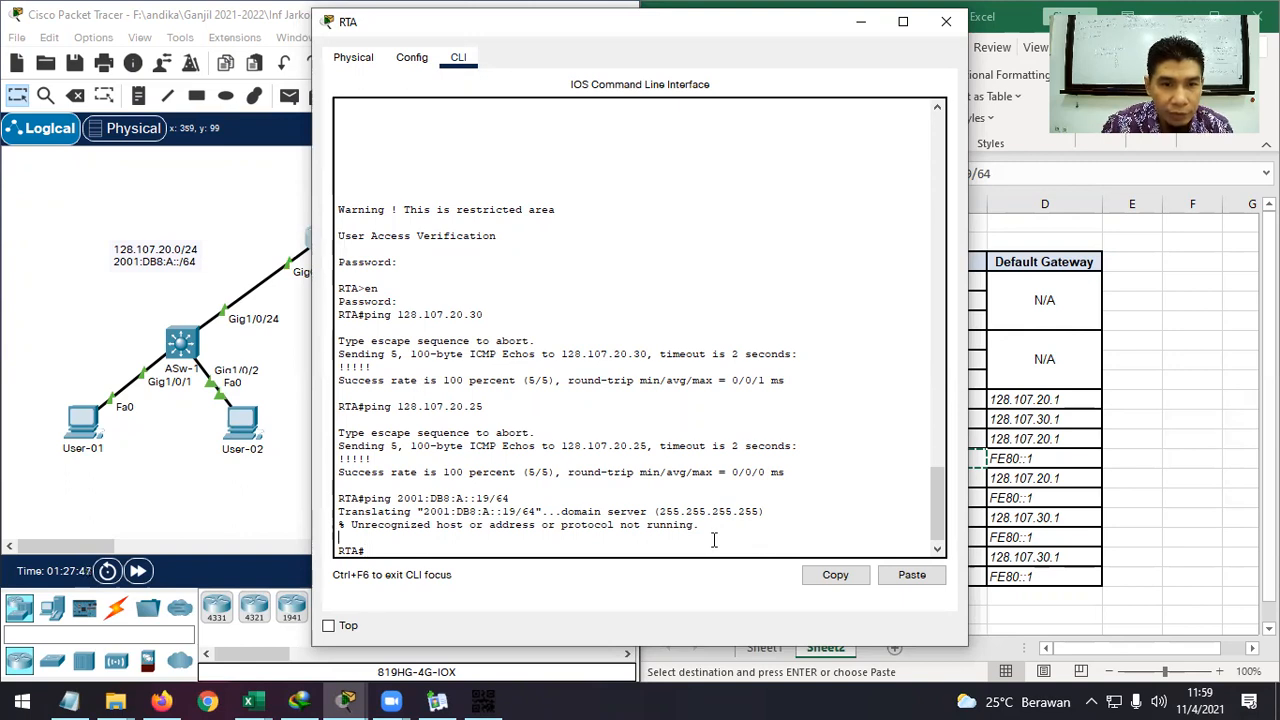
From RTA, ping 2001:DB8:A::19 without the /64 prefix, then 2001:DB8:A::1E.
key("Up")
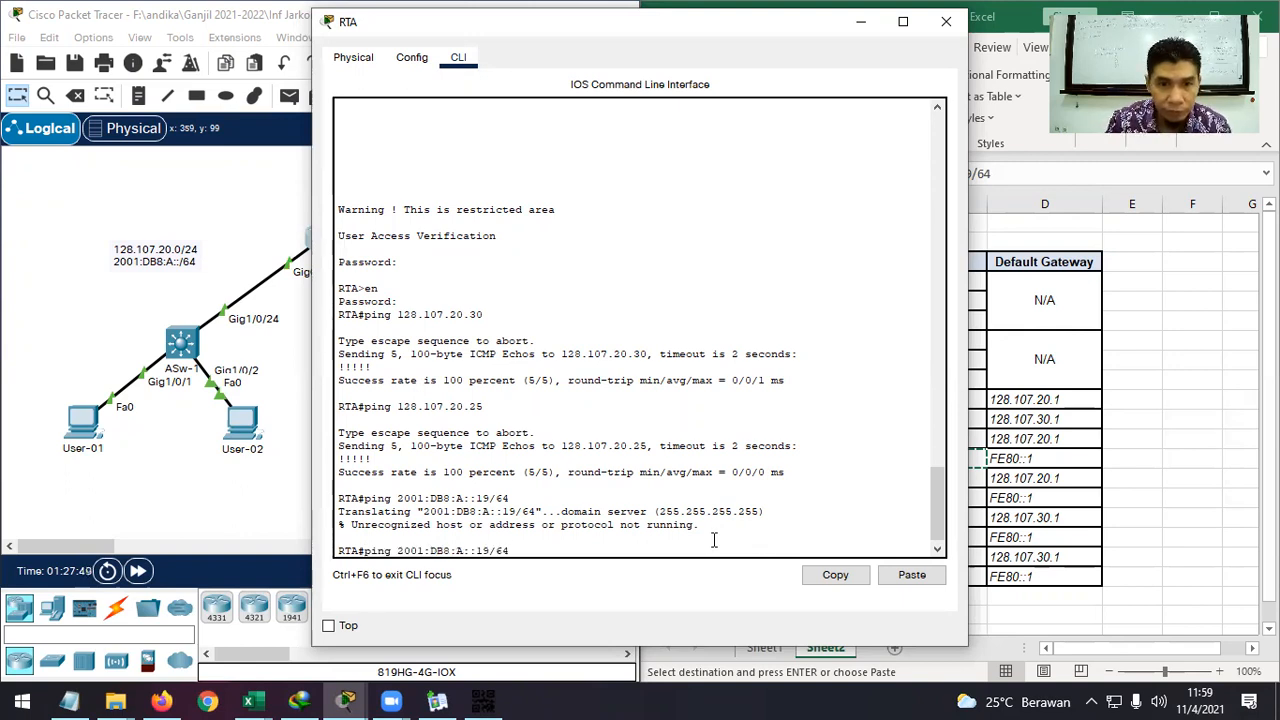
key("BackSpace")
key("BackSpace")
key("BackSpace")
key("Return")
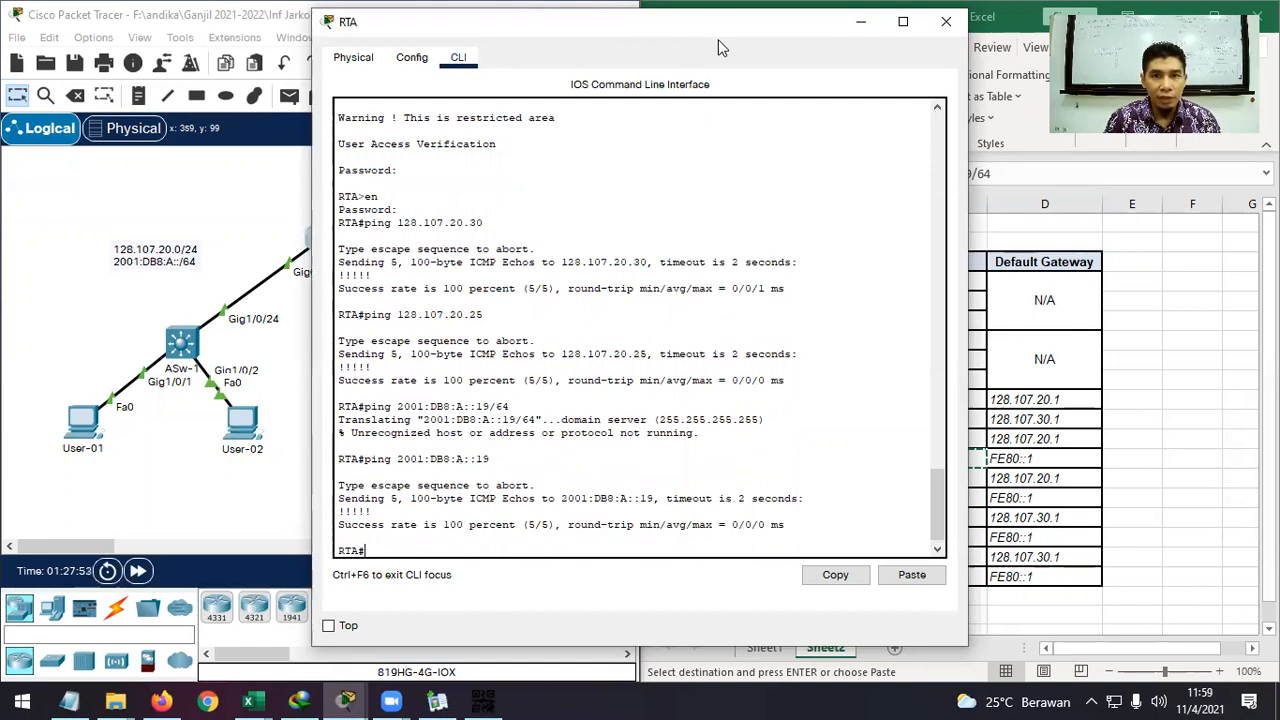
left_click_drag(698, 36, 505, 36)
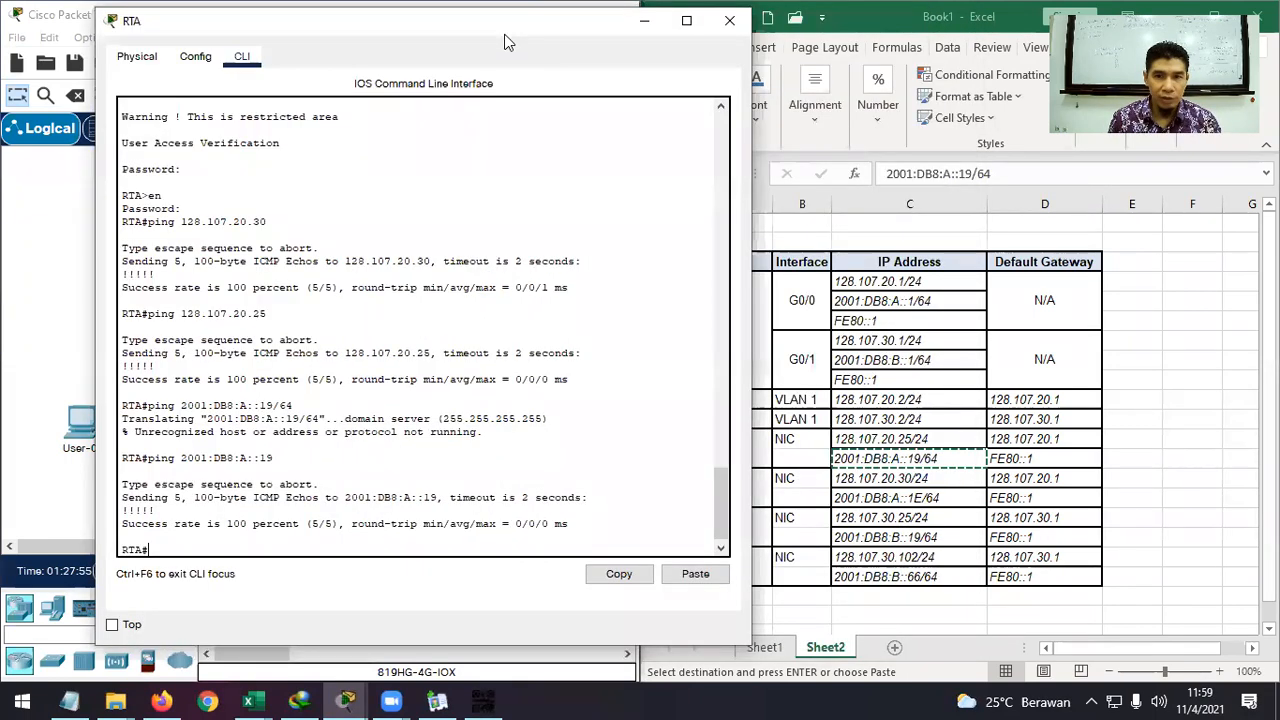
key("Up")
key("BackSpace")
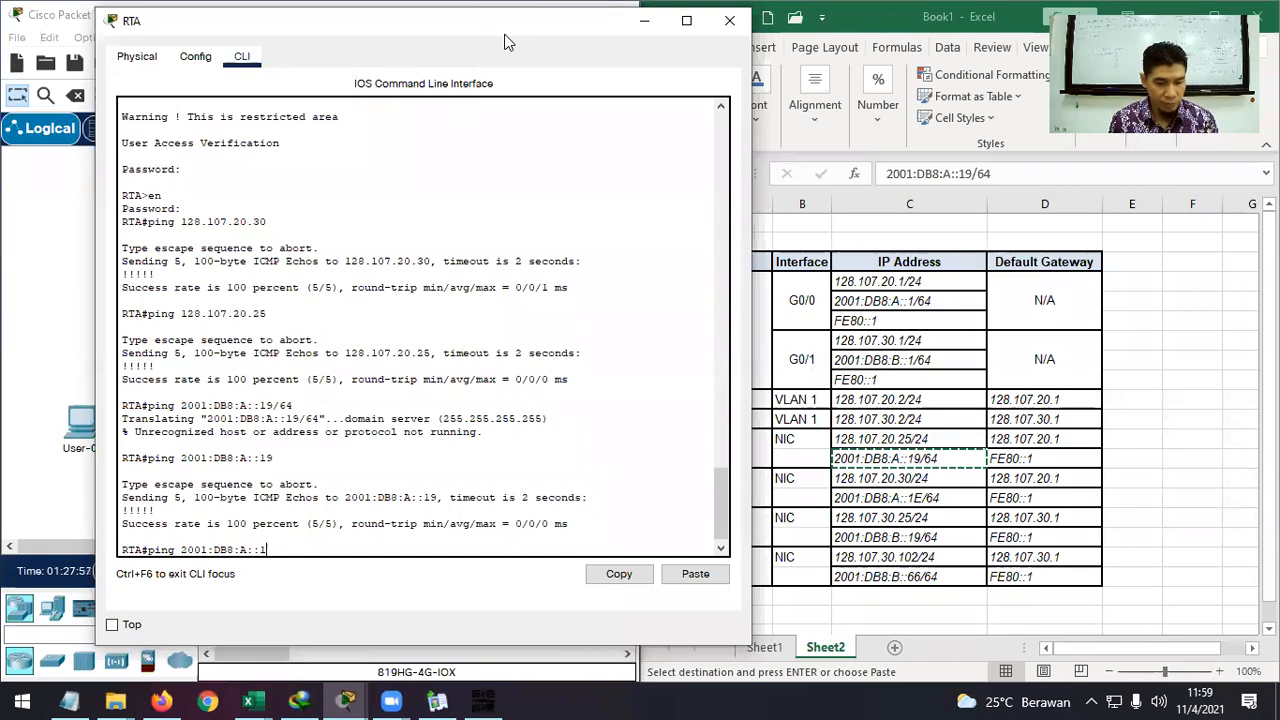
key("Return")
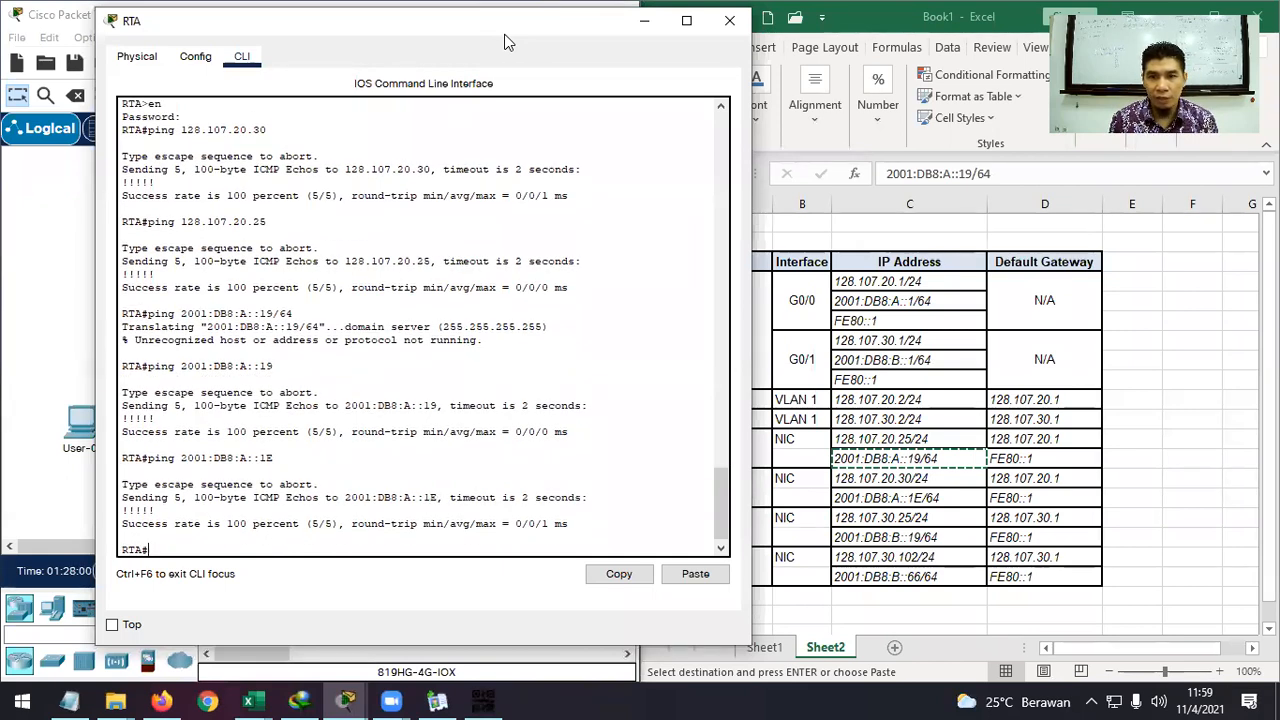
Ping 2001:DB8:B::19 and 2001:DB8:B::66 from RTA, then close RTA's console window.
key("Up")
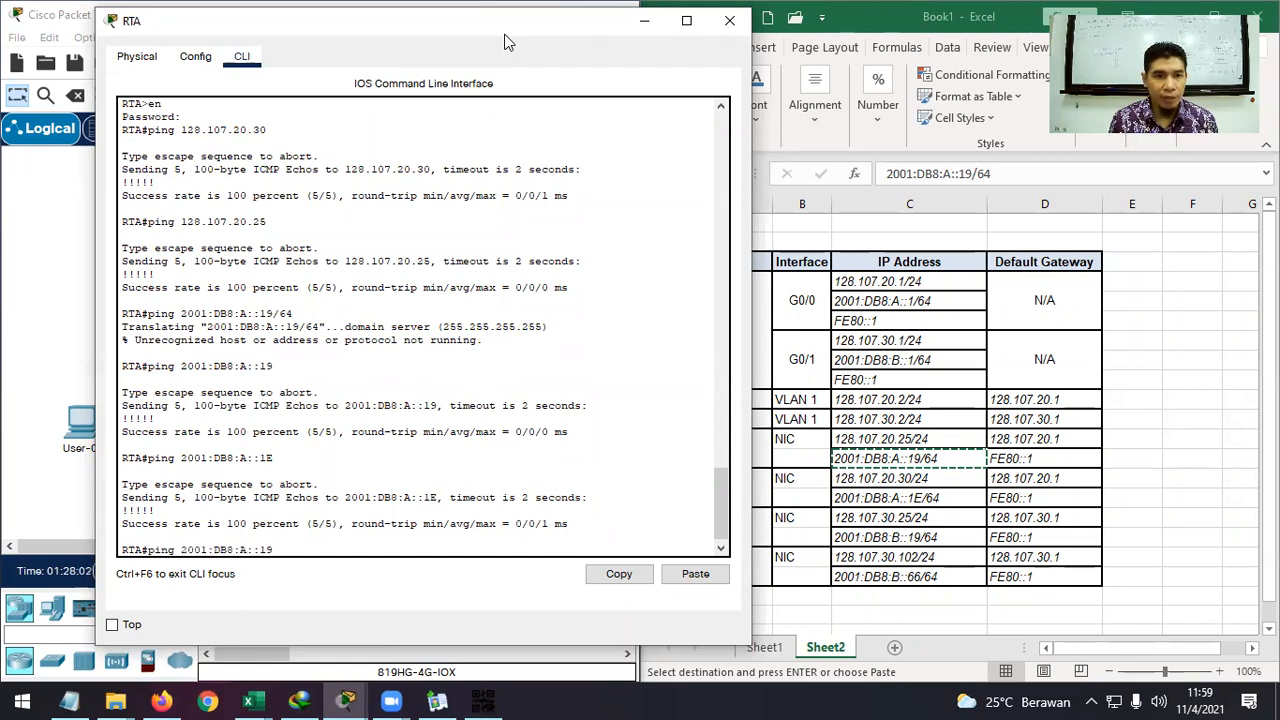
key("BackSpace")
type("B")
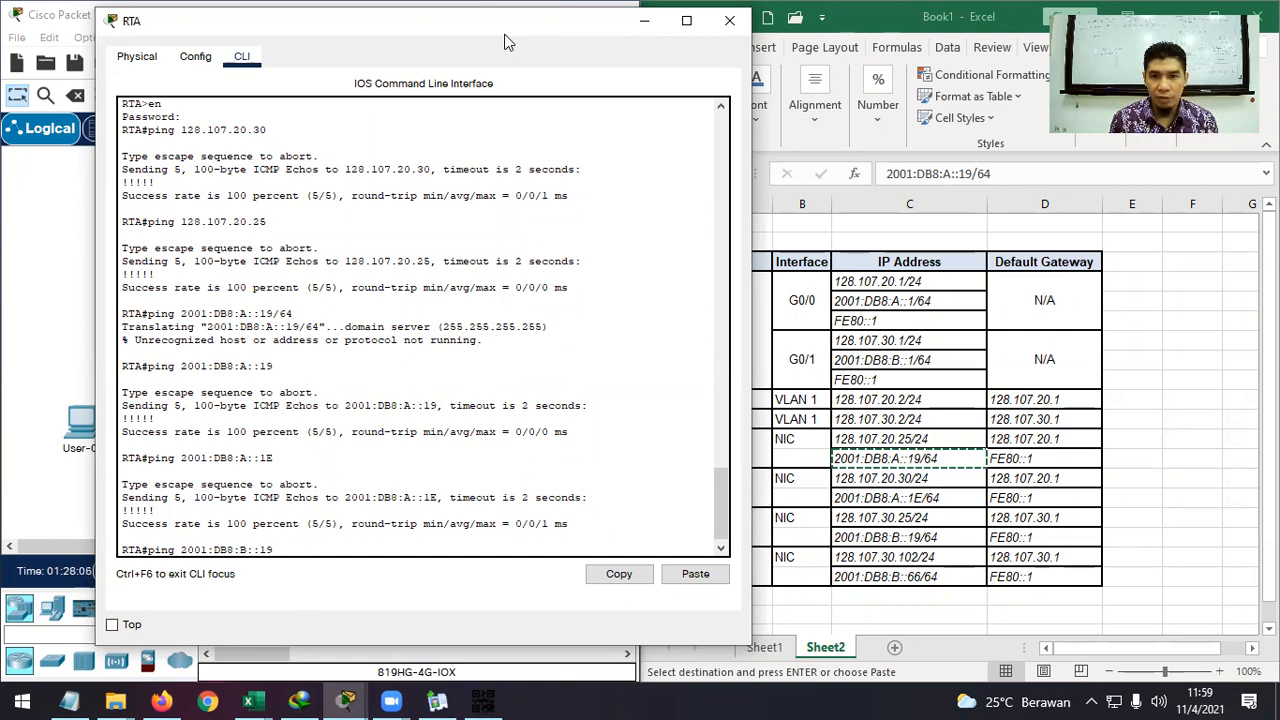
key("Return")
key("Up")
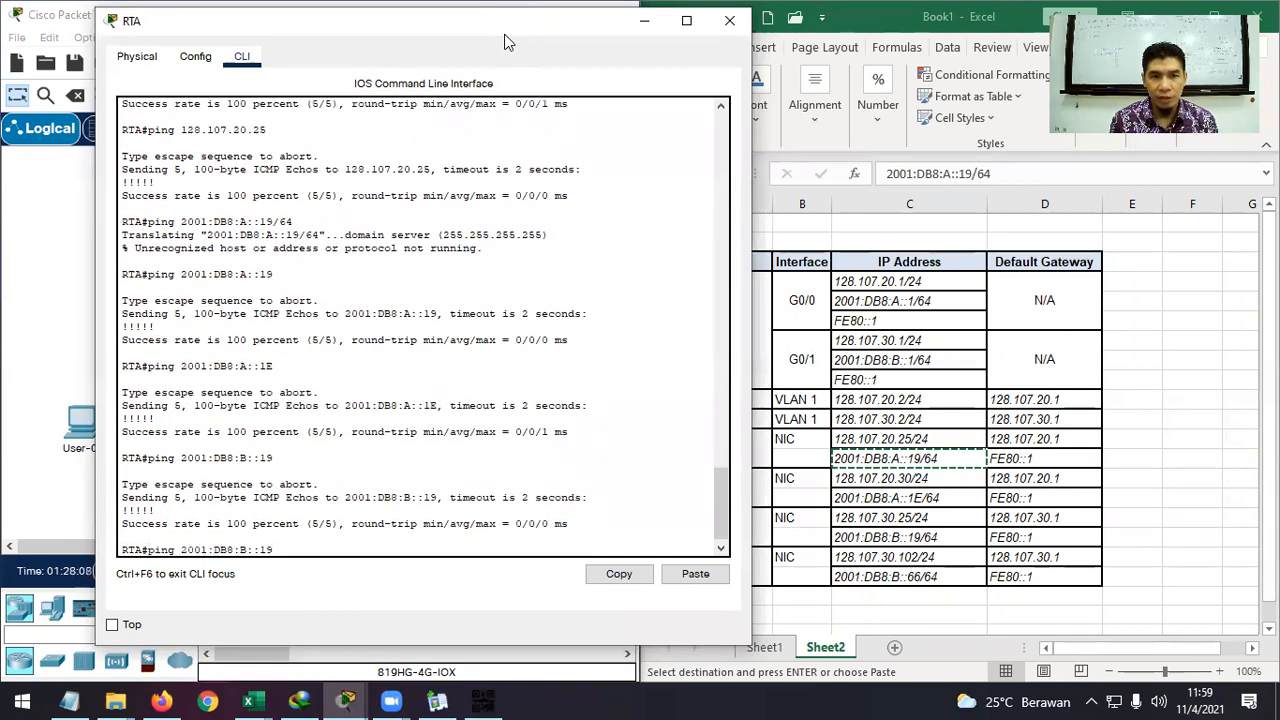
key("BackSpace")
type("66")
key("Return")
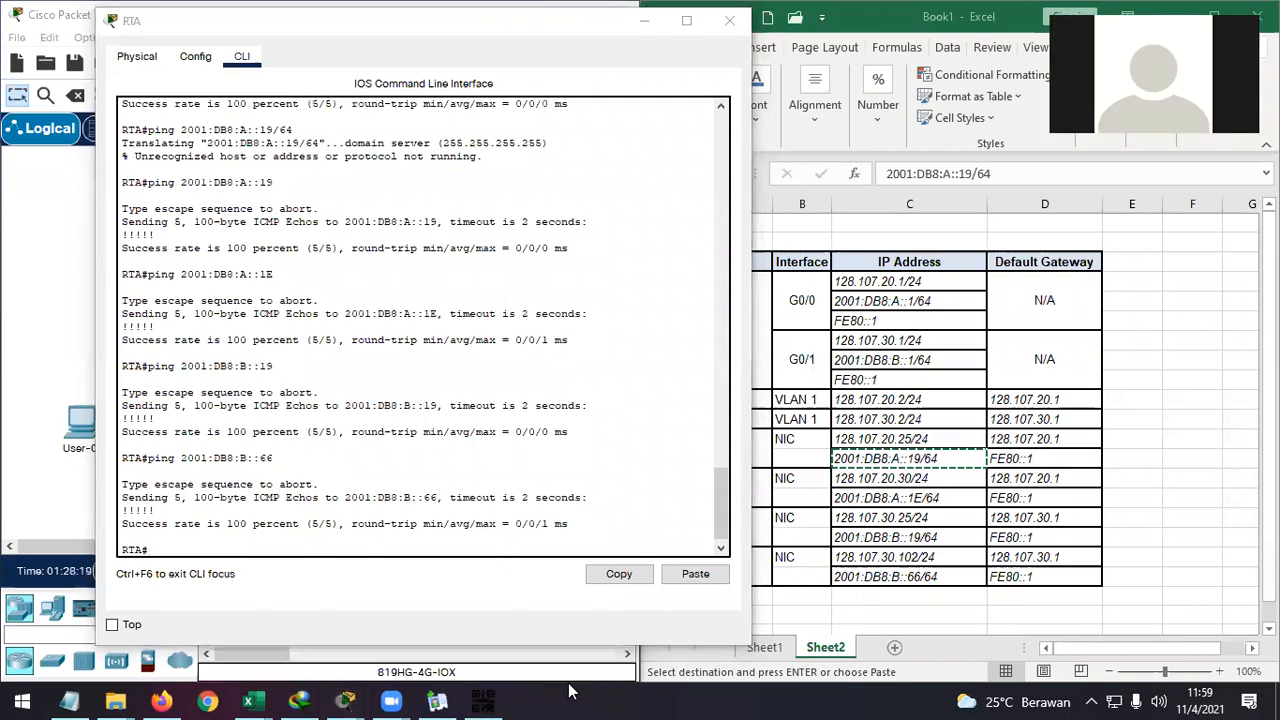
left_click(492, 549)
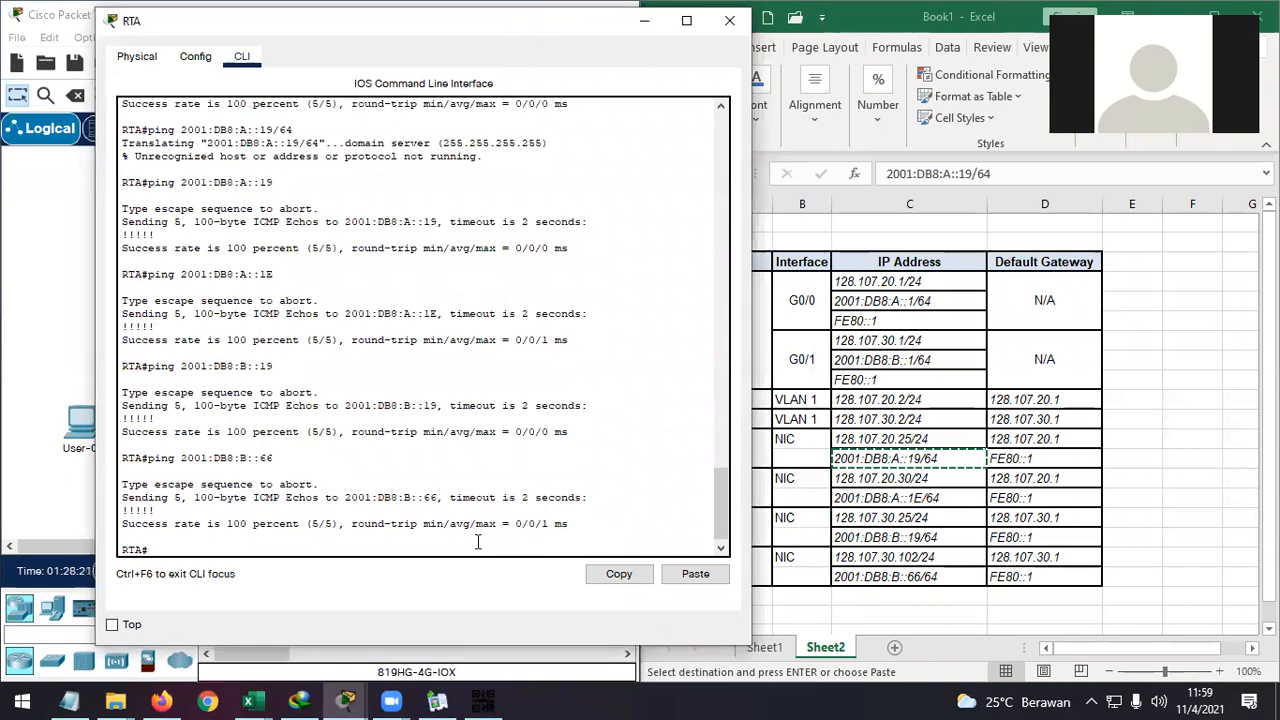
left_click(731, 22)
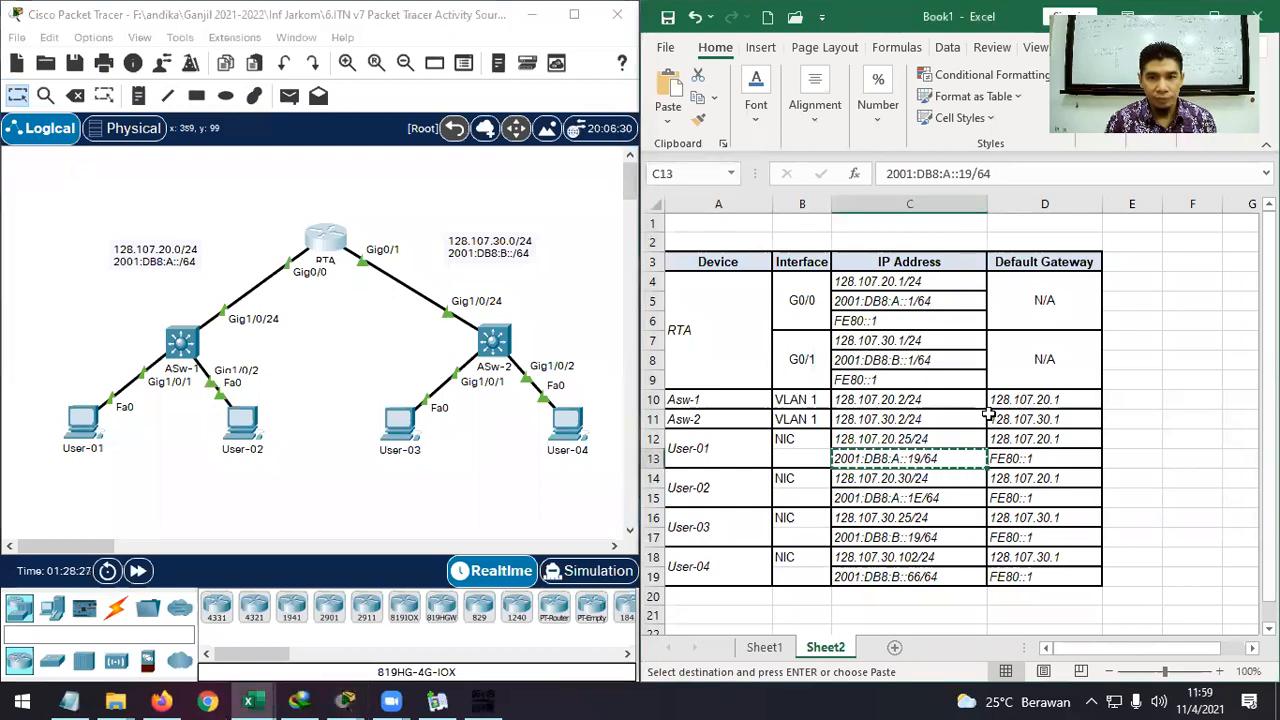
On User-03's Command Prompt, ping 128.107.20.25.
key("Escape")
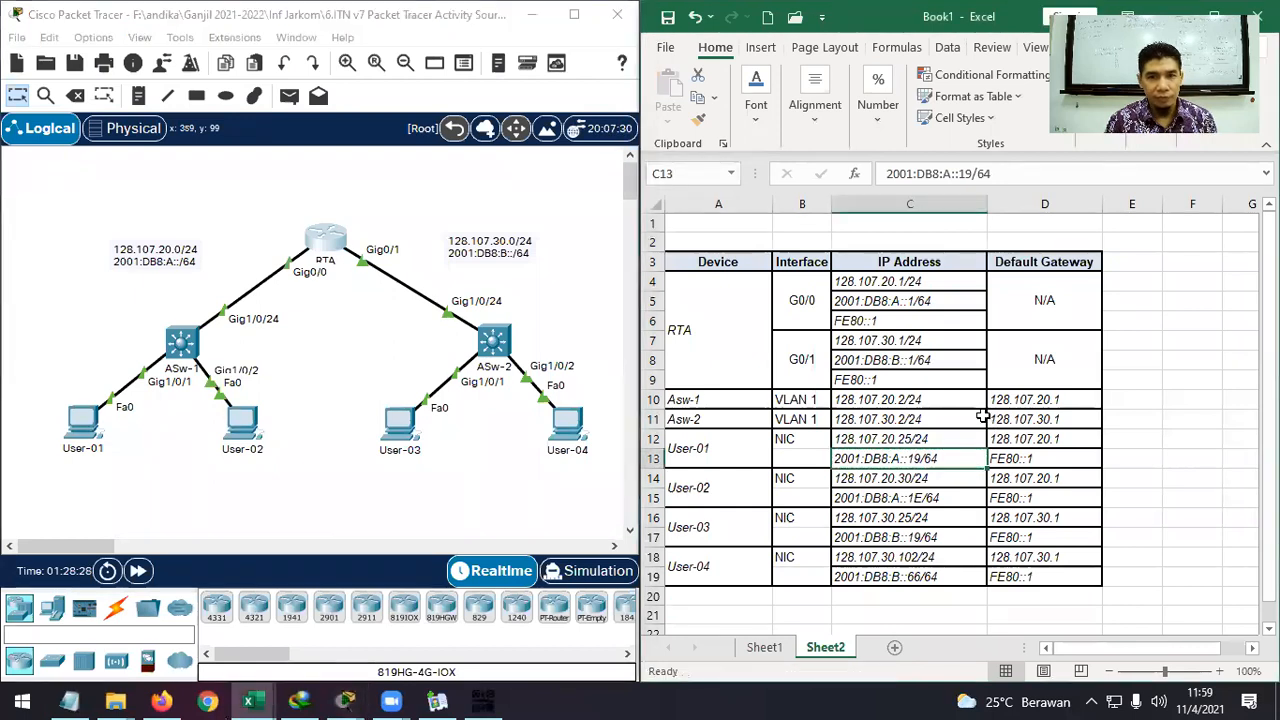
left_click(410, 427)
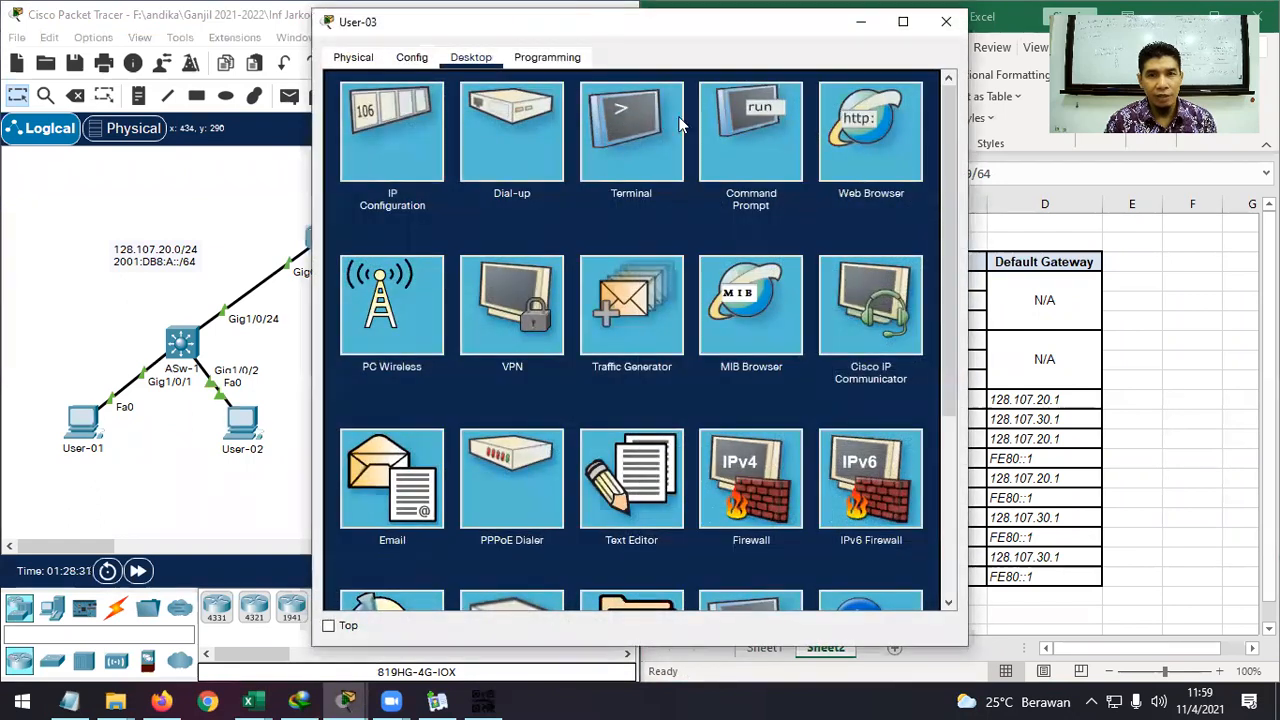
left_click(756, 126)
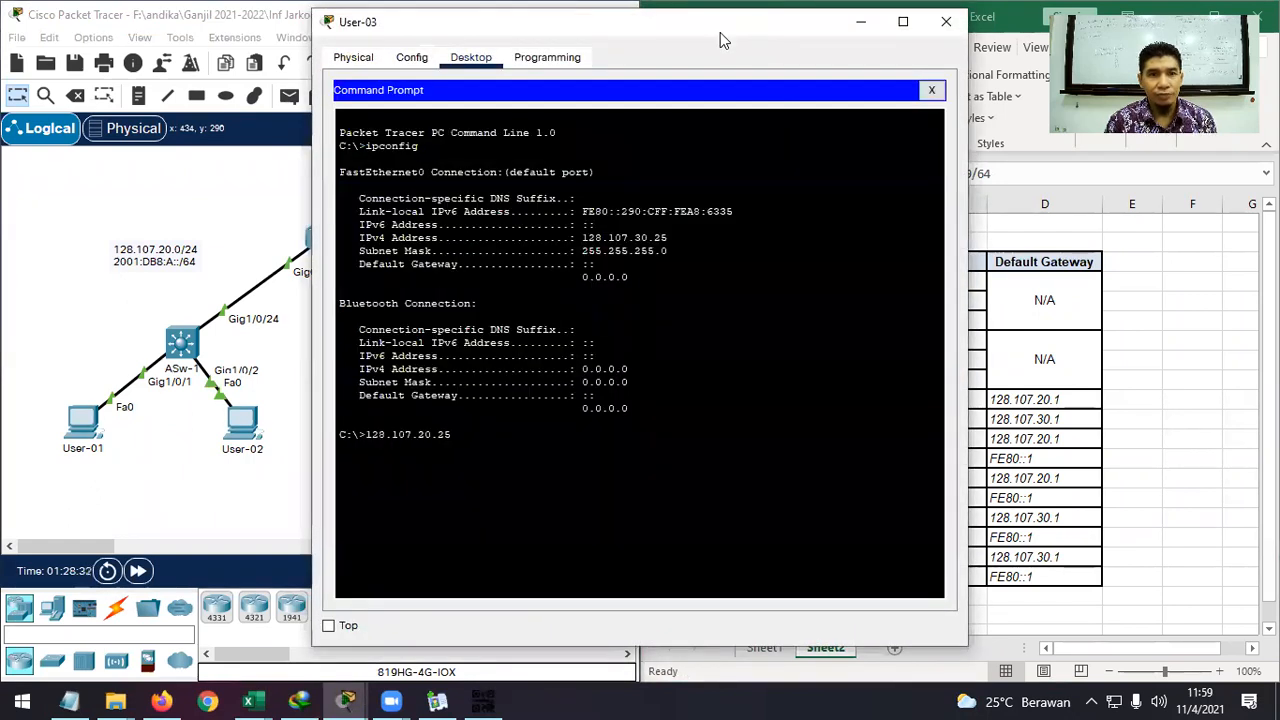
left_click_drag(720, 32, 465, 36)
key("BackSpace")
key("BackSpace")
key("BackSpace")
key("BackSpace")
key("BackSpace")
key("BackSpace")
key("BackSpace")
key("BackSpace")
key("BackSpace")
key("BackSpace")
key("BackSpace")
key("BackSpace")
key("BackSpace")
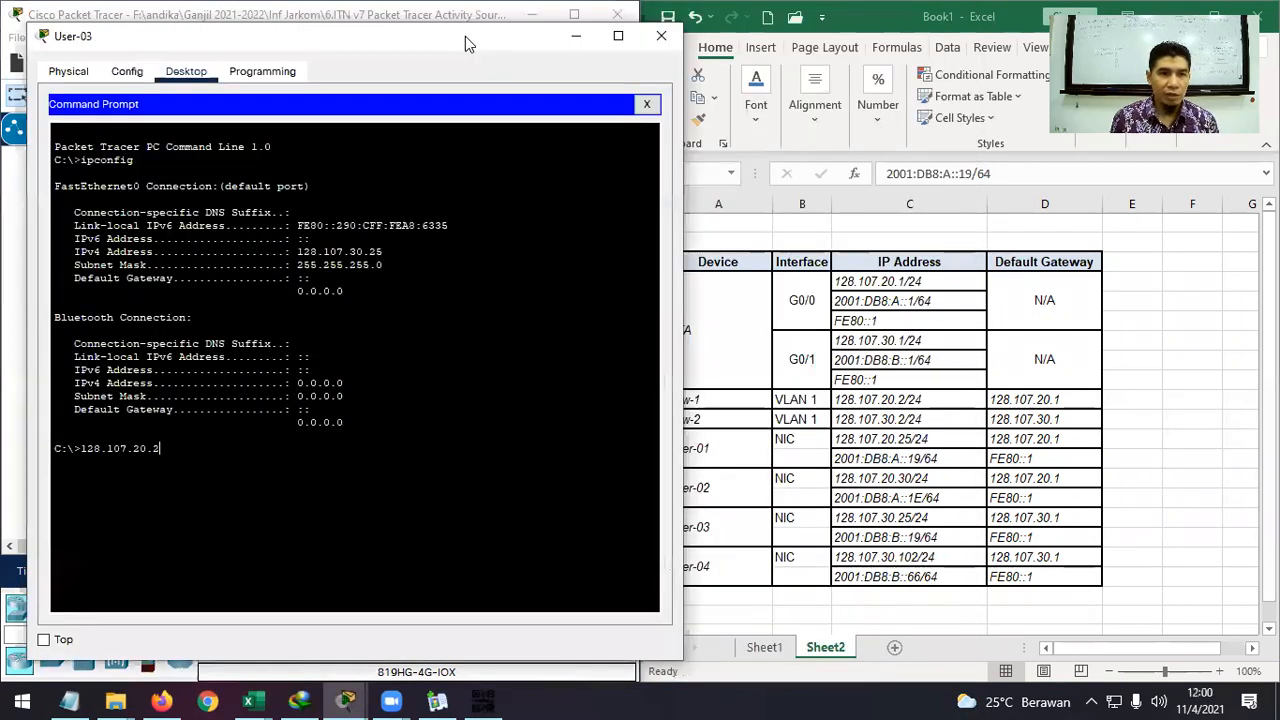
type("ping")
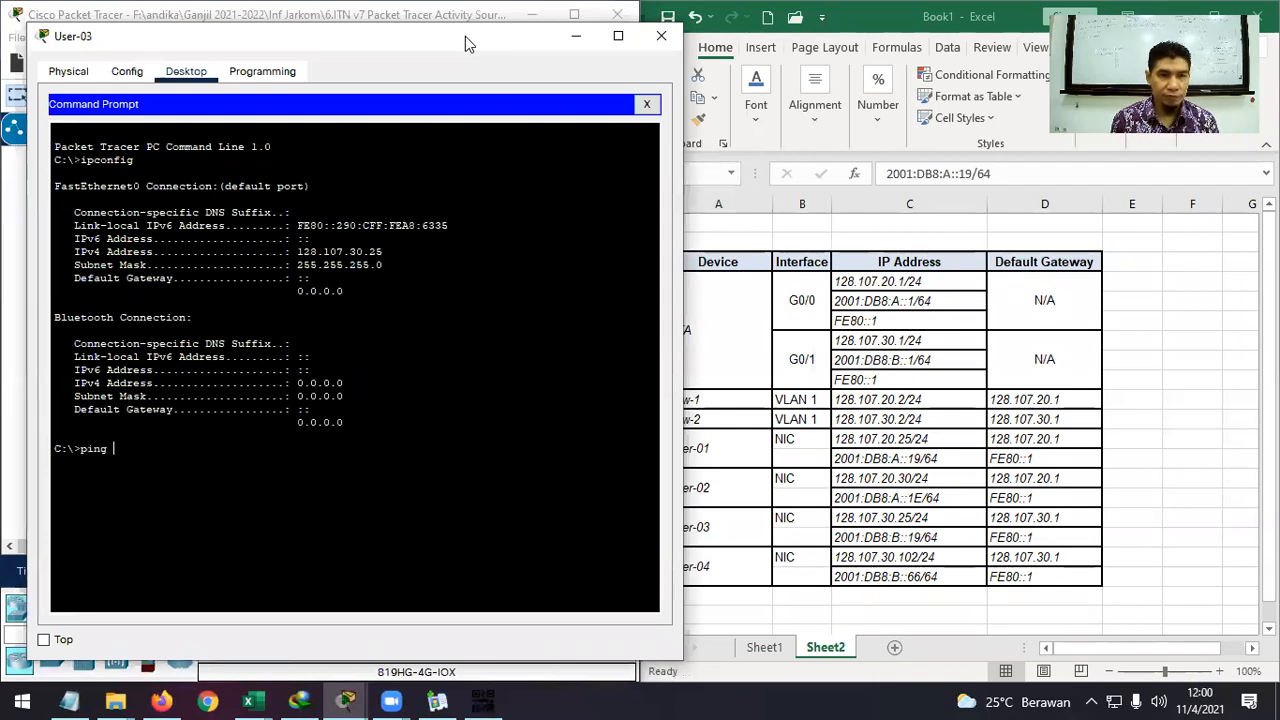
type(" 128.10")
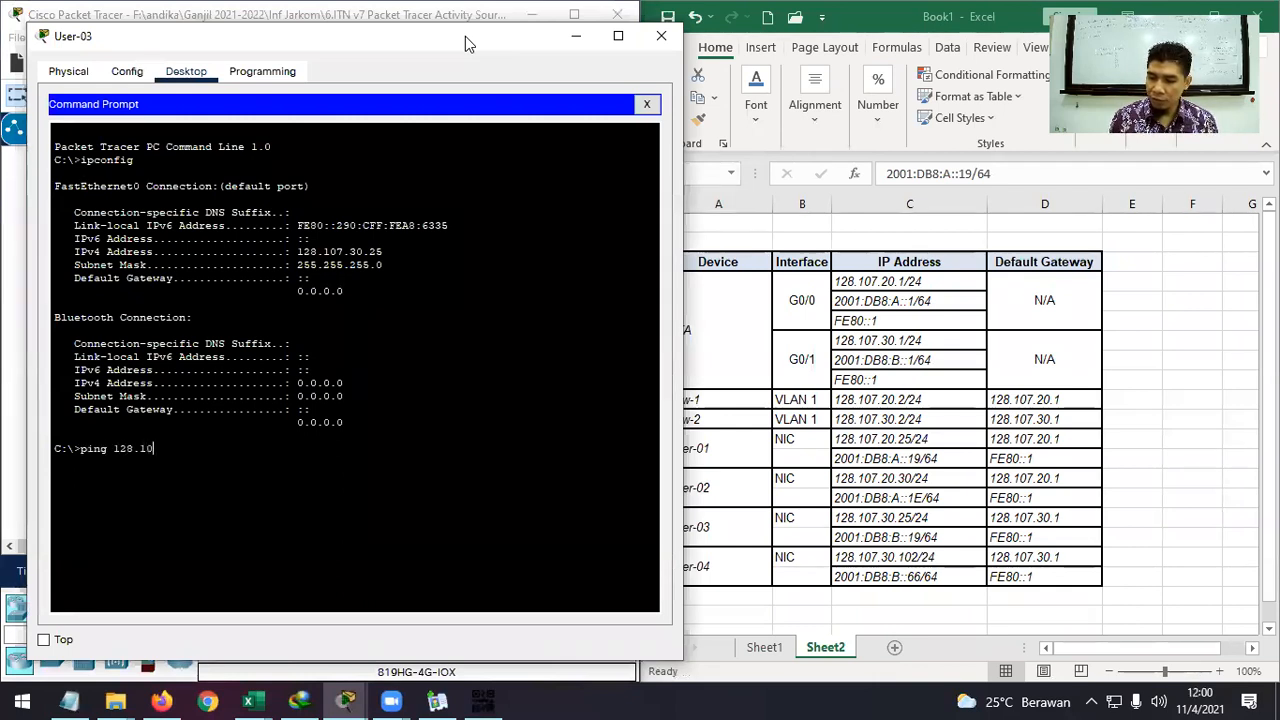
type("7.20.25")
key("Return")
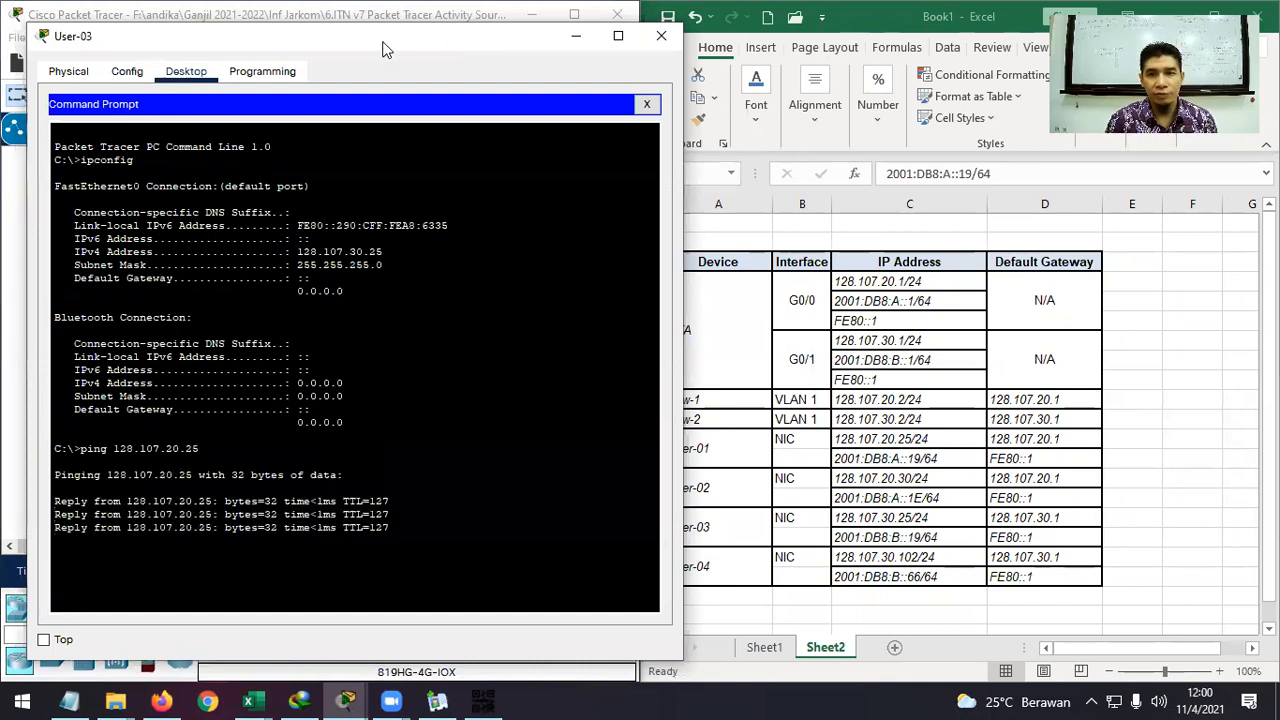
Ping RTA's gateway address 128.107.20.1 from User-03.
left_click_drag(385, 50, 366, 36)
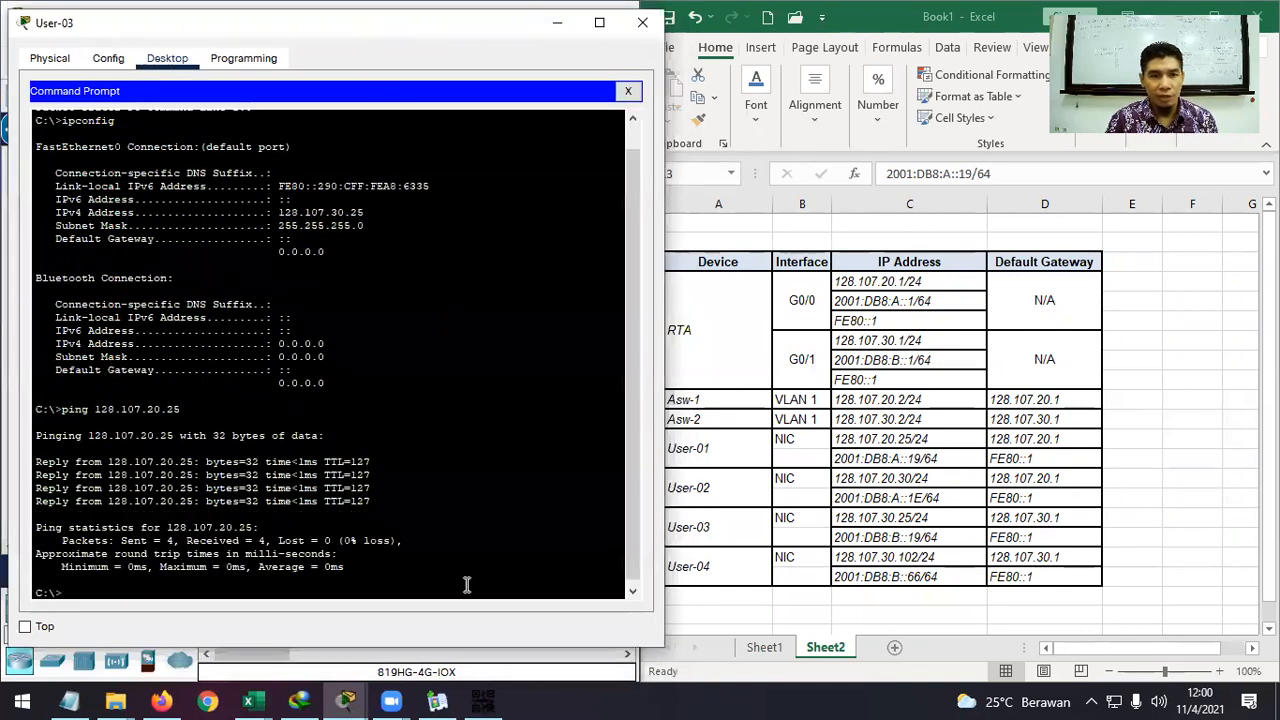
key("Up")
key("Up")
key("Down")
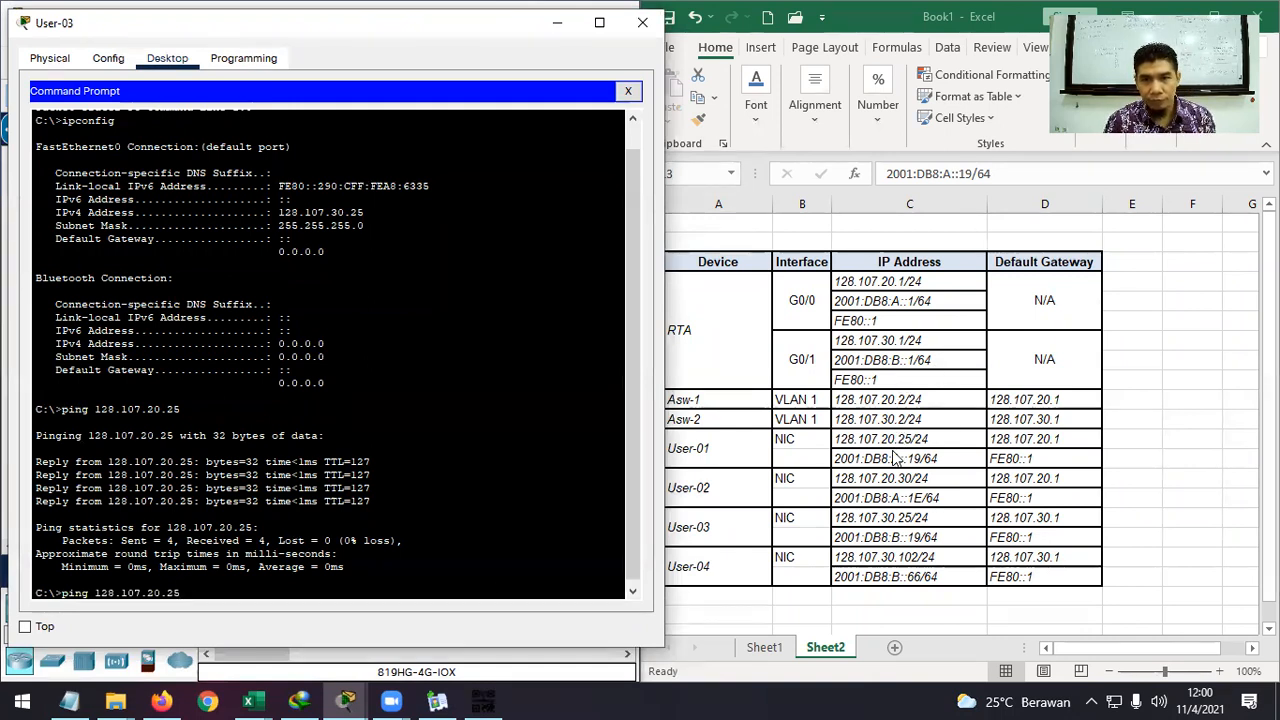
left_click(910, 302)
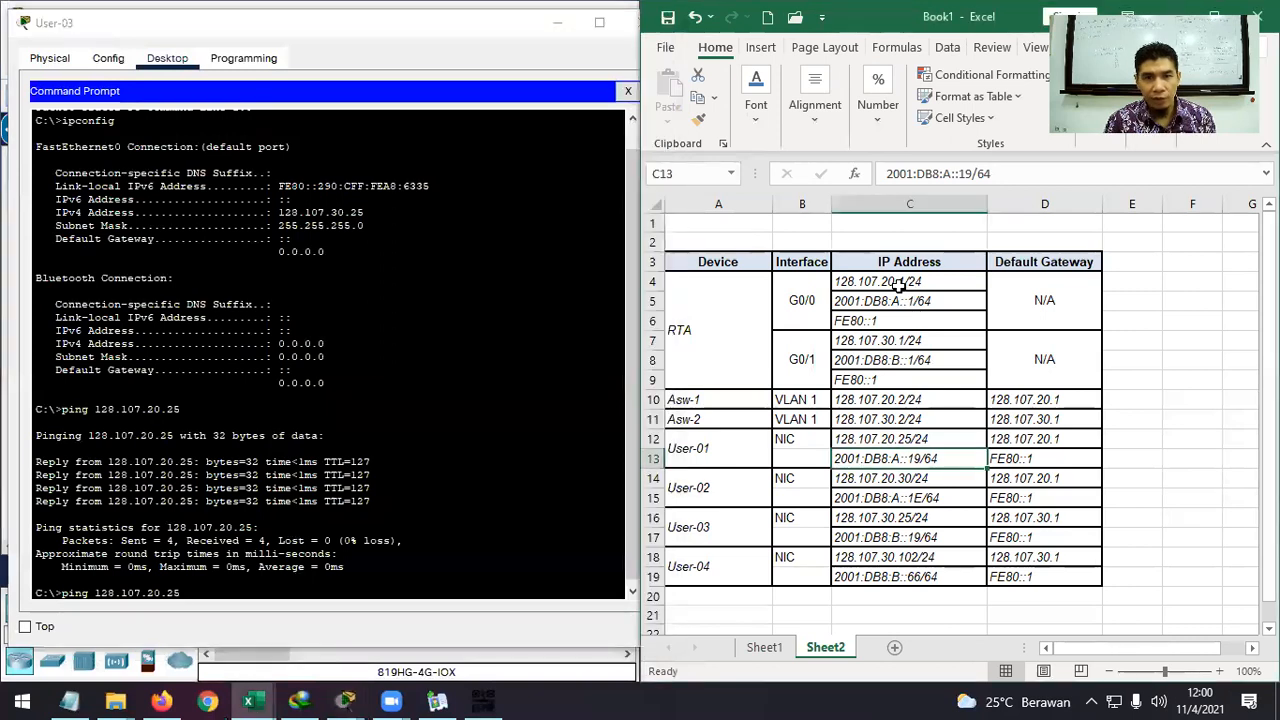
left_click(391, 590)
key("BackSpace")
key("BackSpace")
type("1")
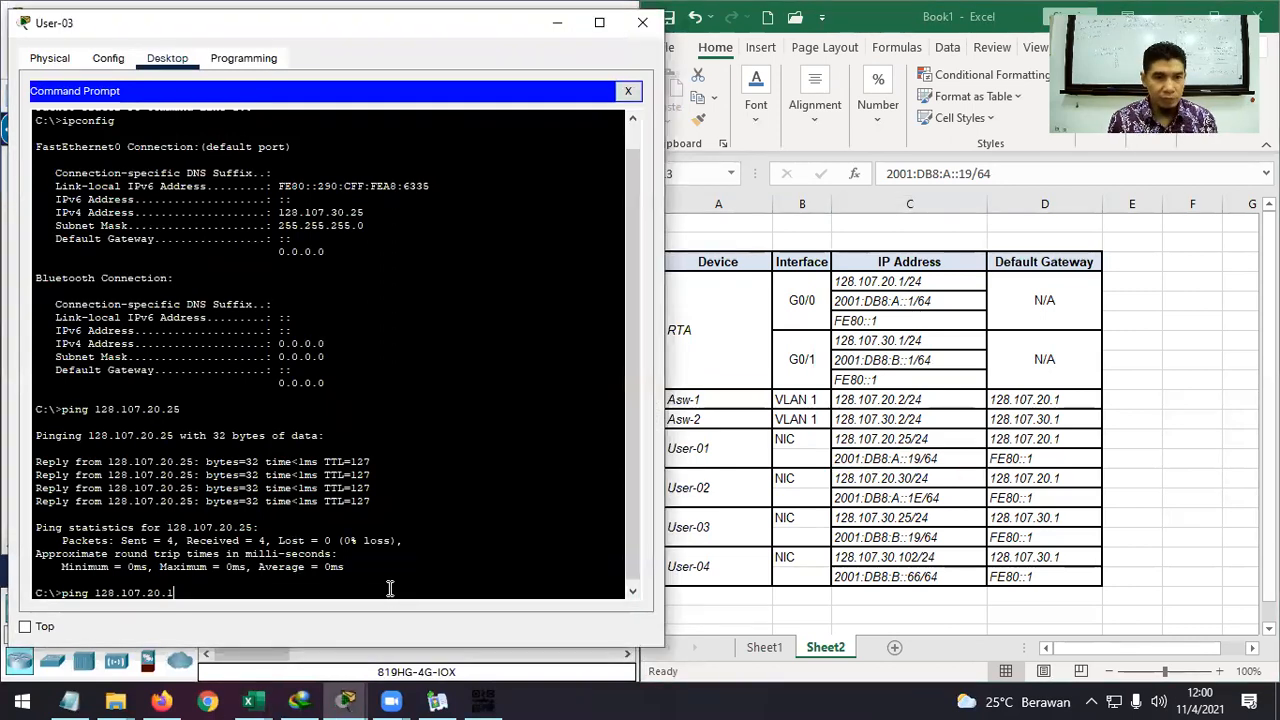
key("Return")
key("ctrl+c")
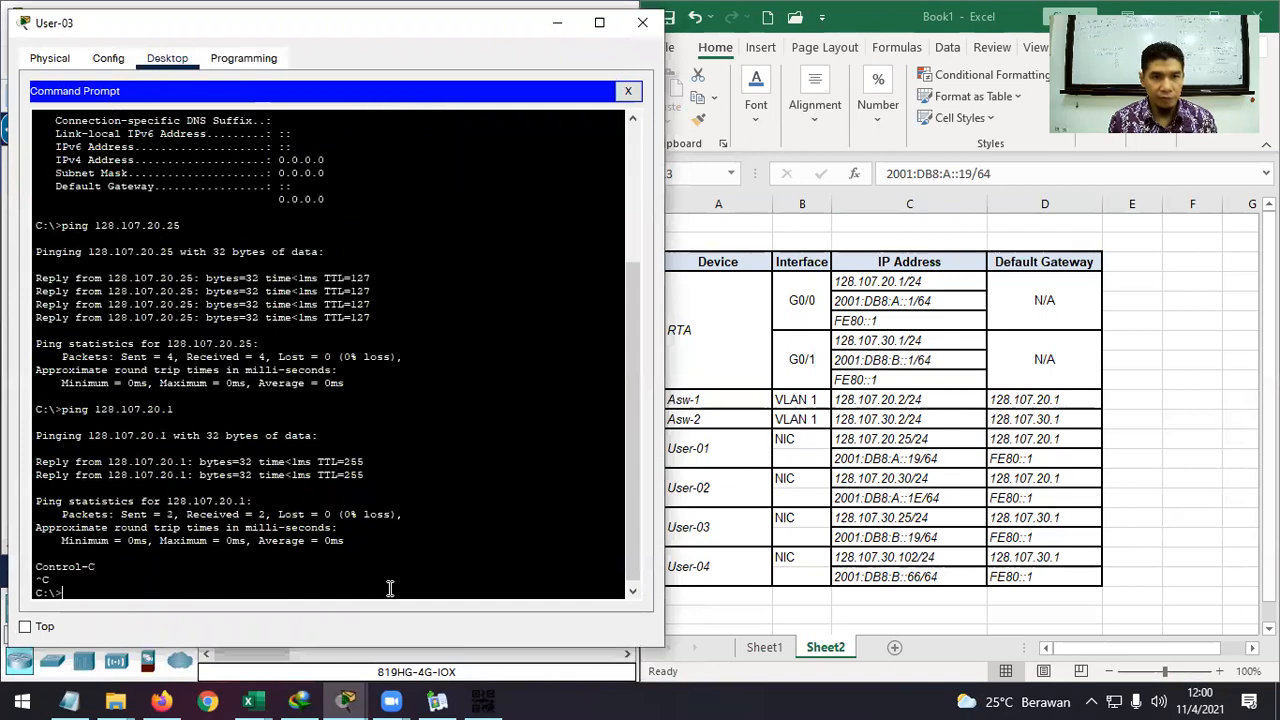
Ping RTA's IPv6 address 2001:DB8:A::1, pasted from Excel cell C5 without /64.
left_click(912, 300)
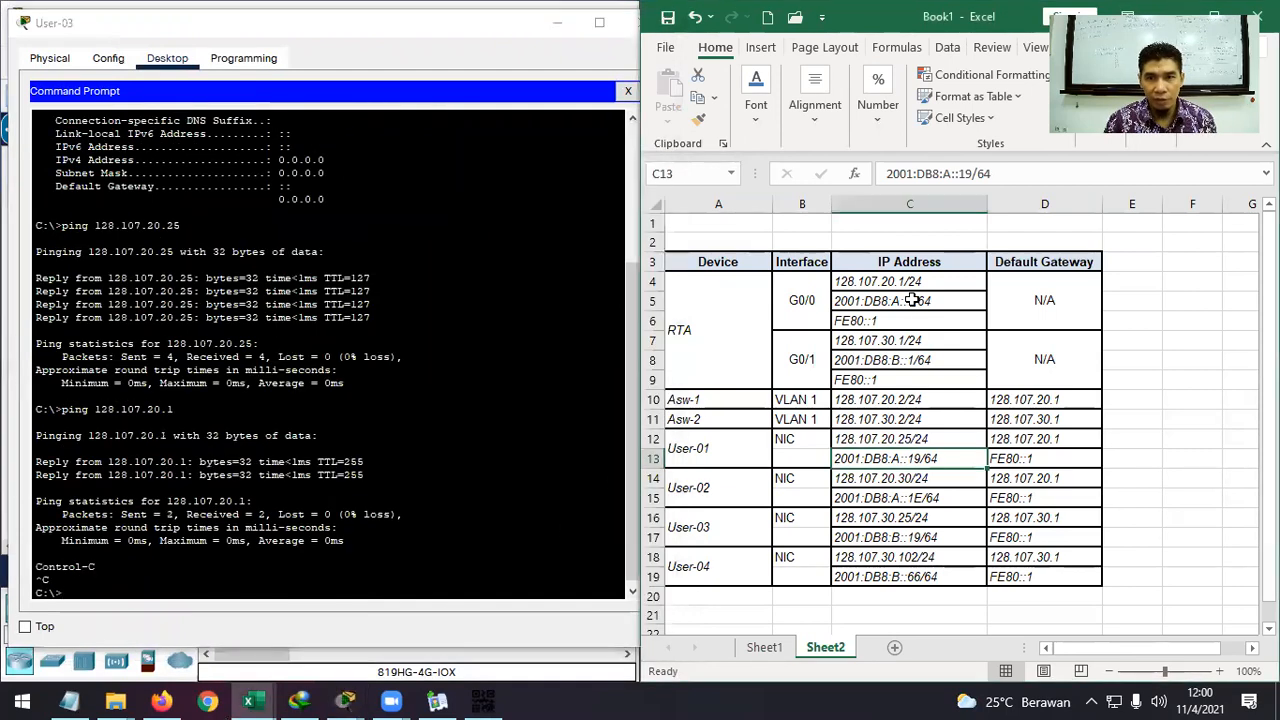
key("ctrl+c")
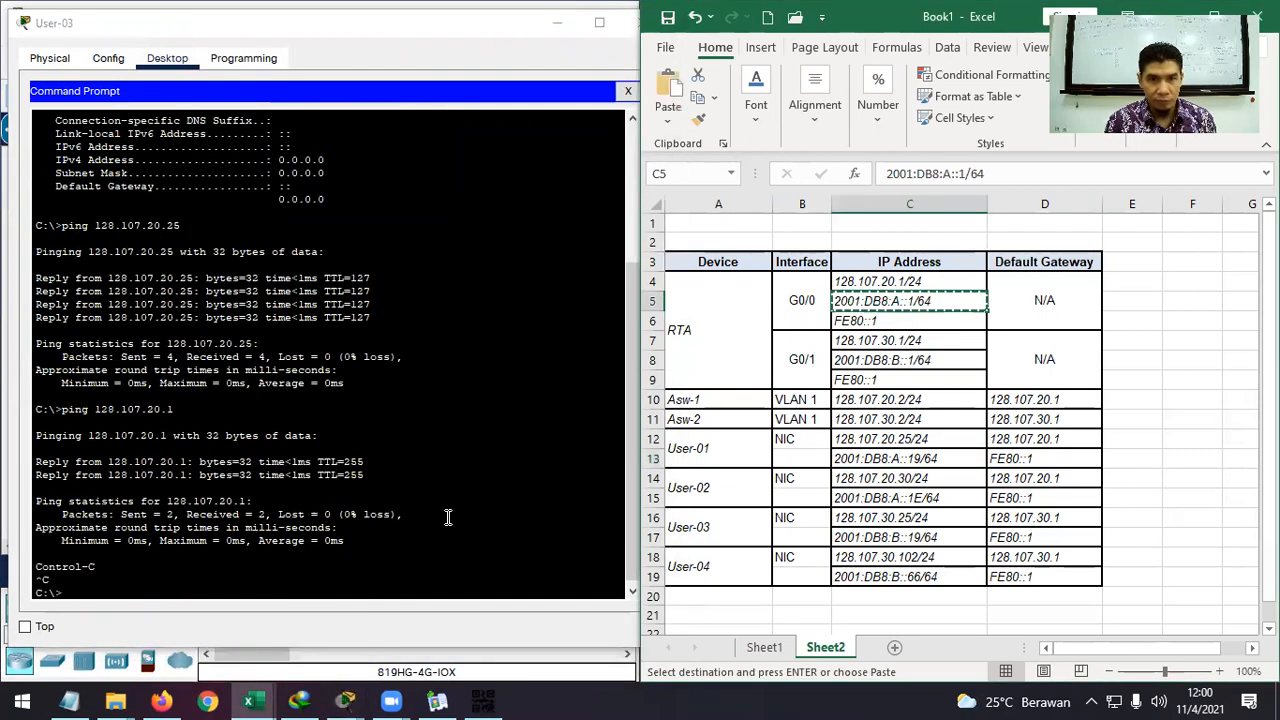
left_click(206, 588)
type("ping")
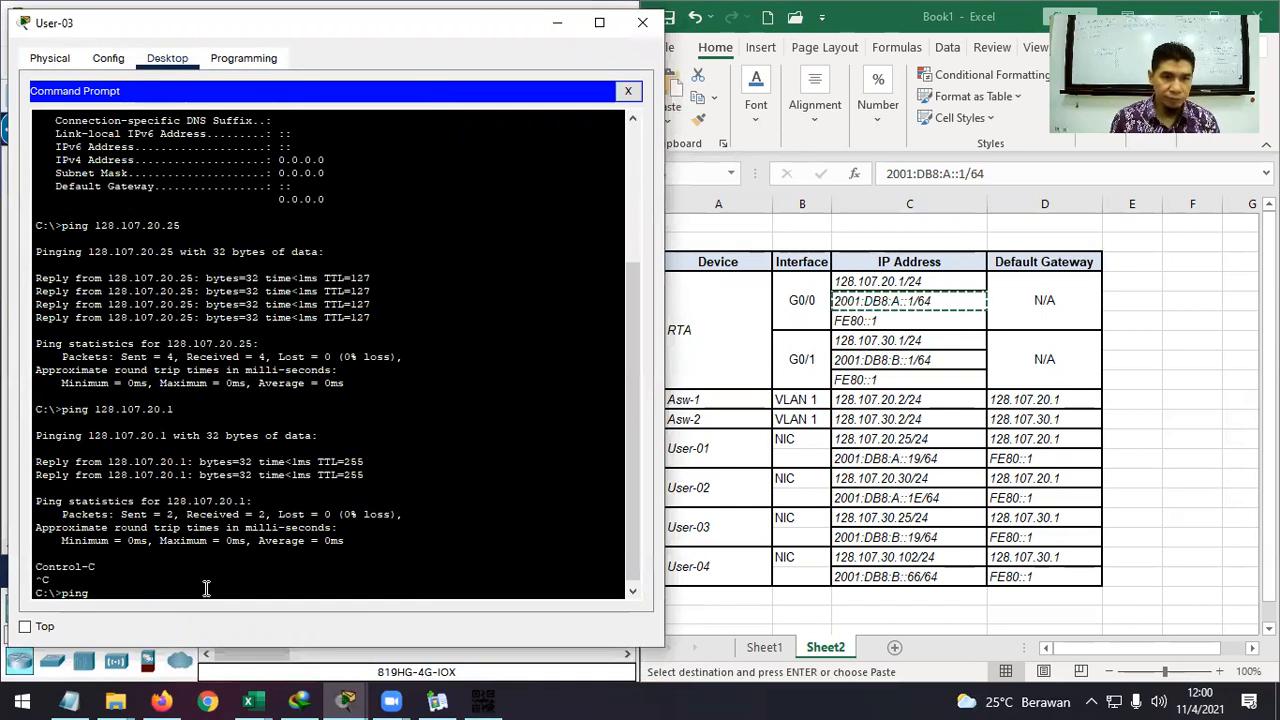
right_click(207, 593)
left_click(250, 621)
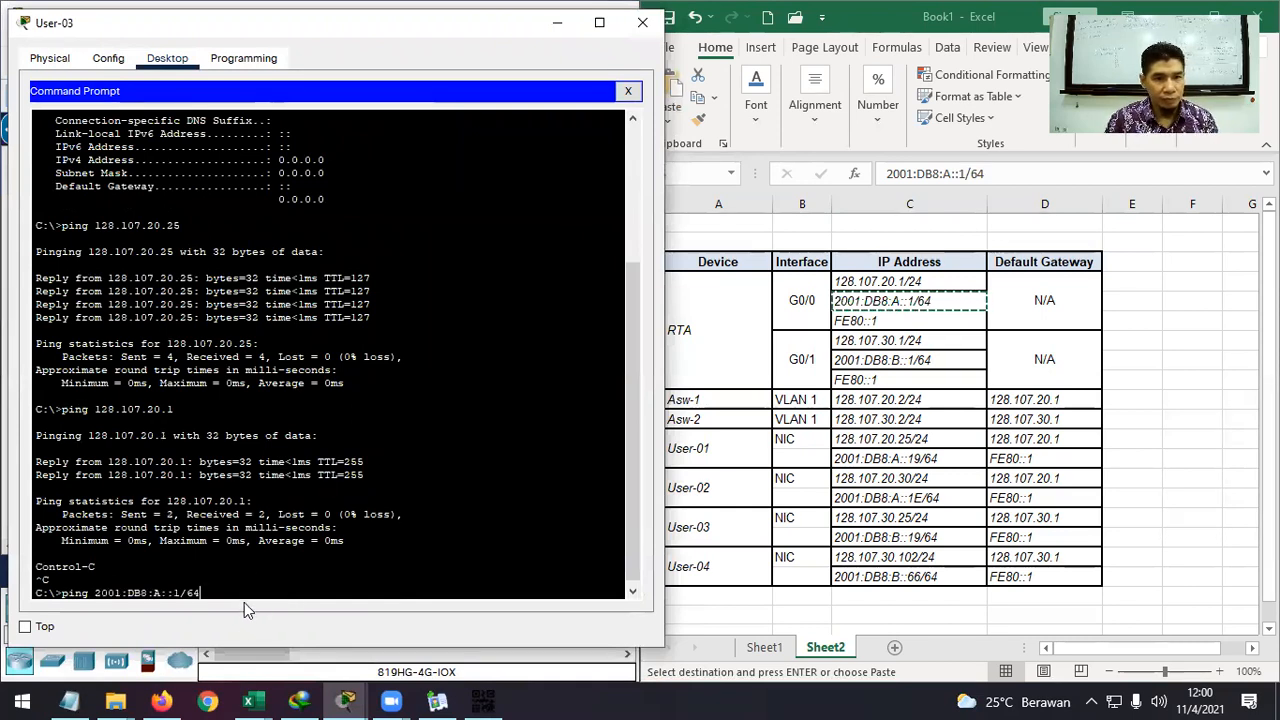
key("BackSpace")
key("BackSpace")
key("BackSpace")
key("Return")
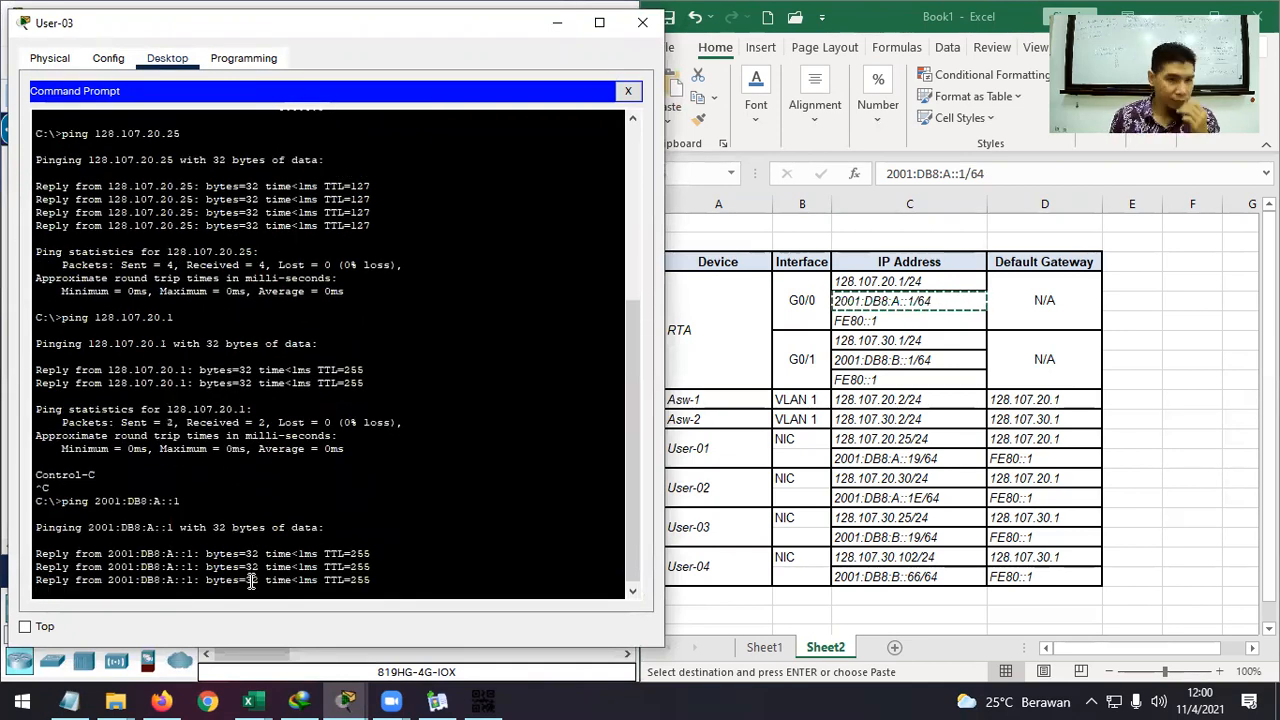
Ping User-01 at 2001:DB8:A::19 and User-02 at 2001:DB8:A::1E from User-03.
key("Up")
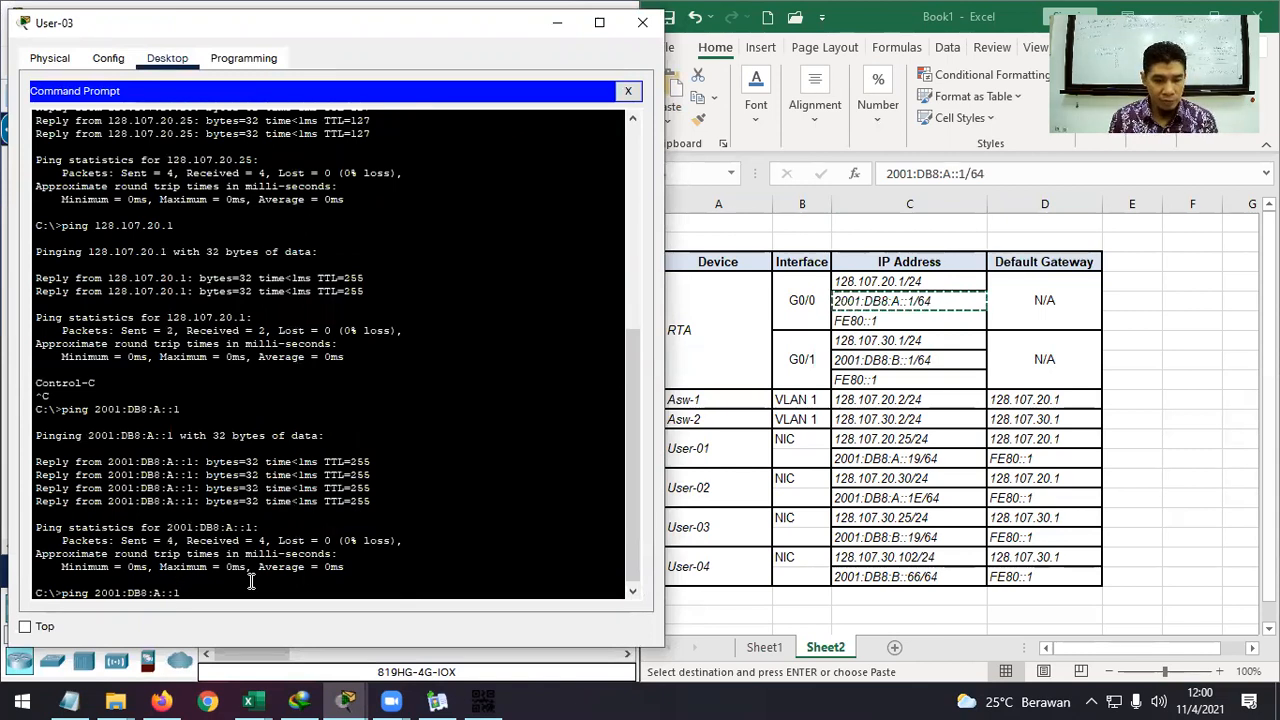
key("Return")
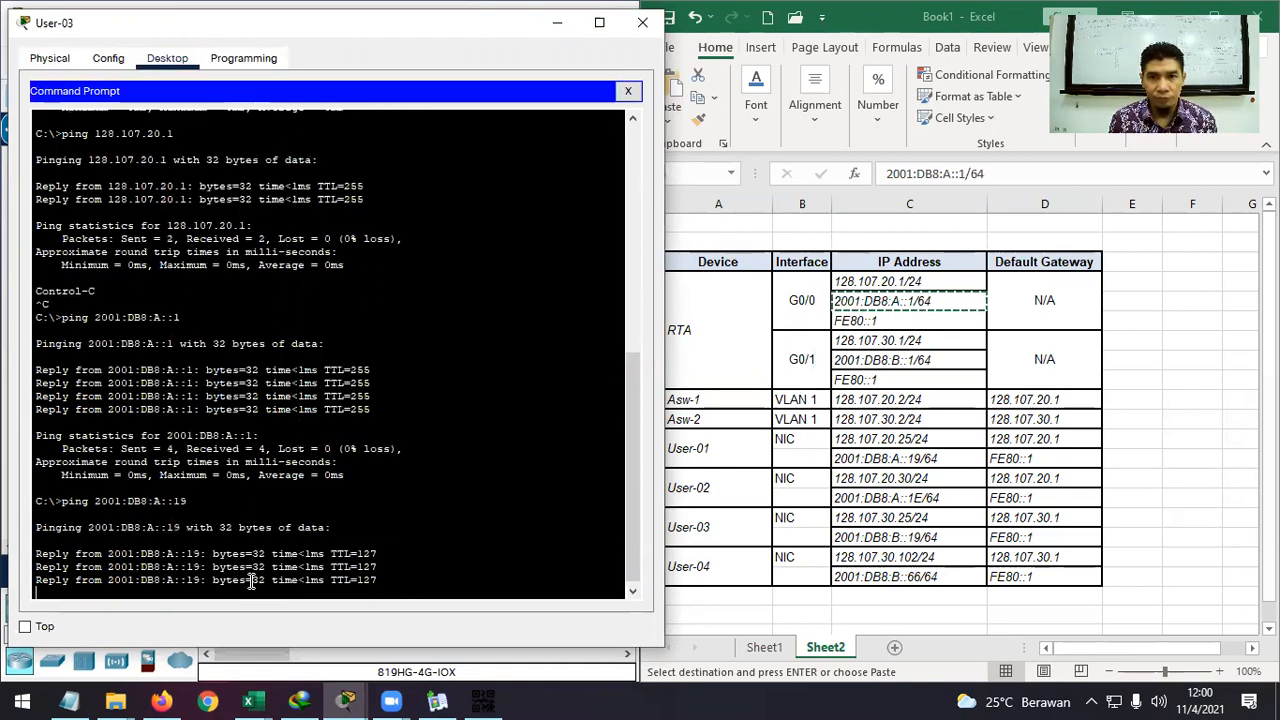
key("Return")
key("Up")
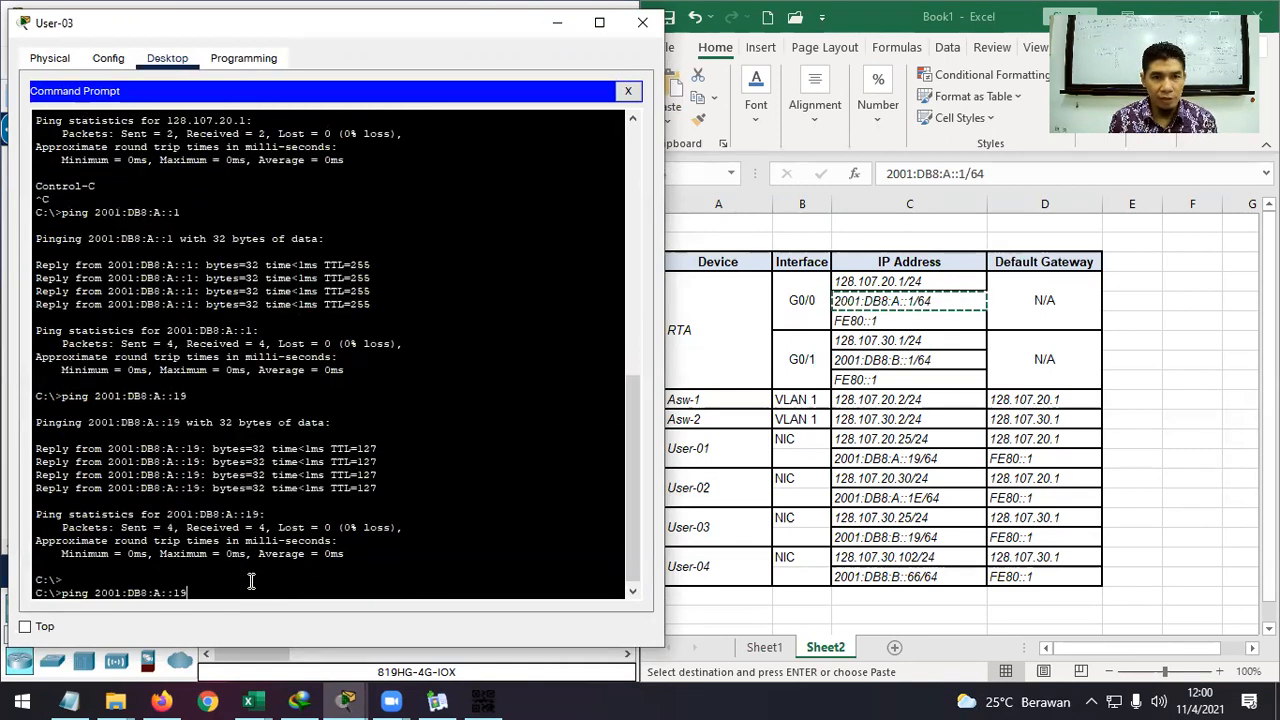
key("BackSpace")
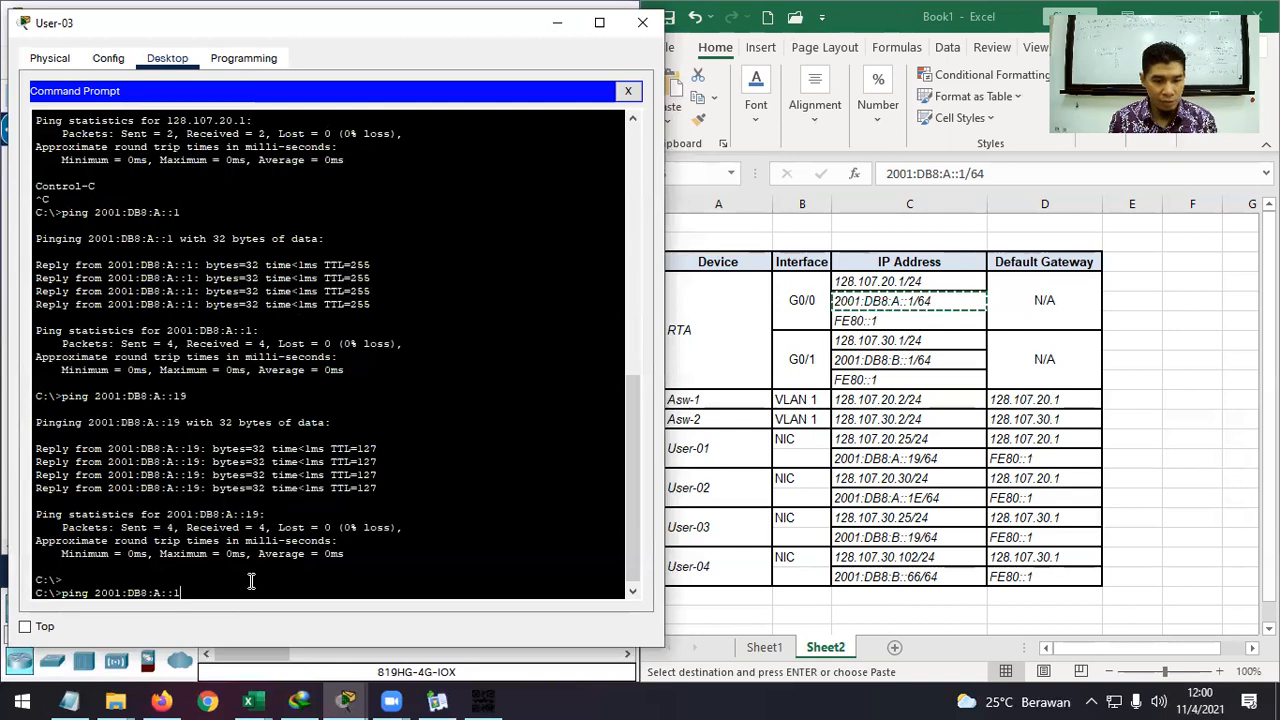
type("E")
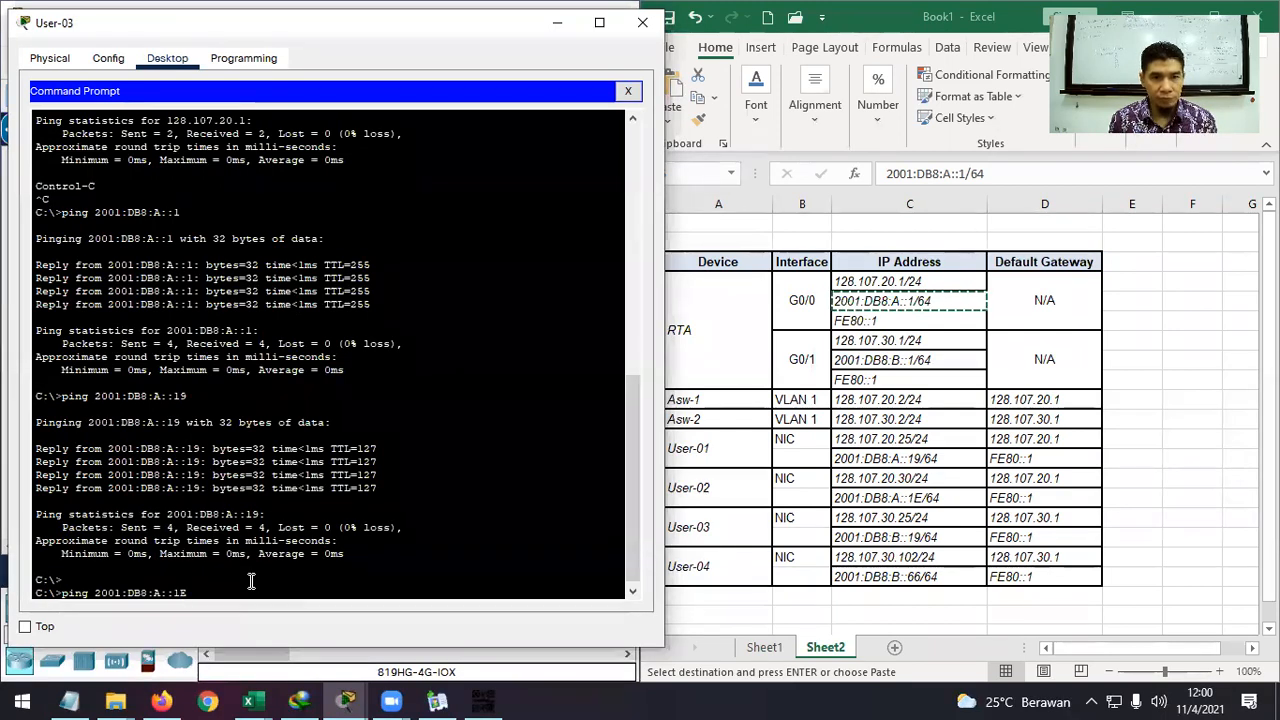
key("Return")
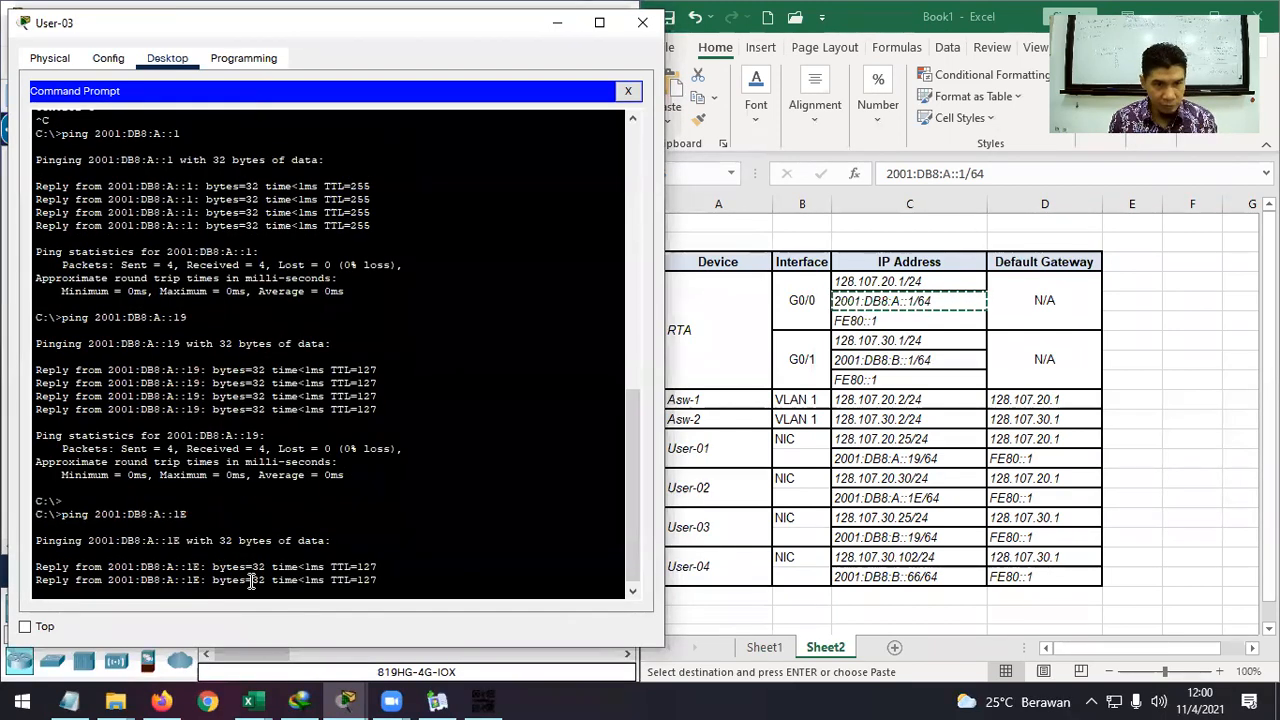
Ping 128.107.20.30 and 128.107.30.102 from User-03.
key("Up")
key("Up")
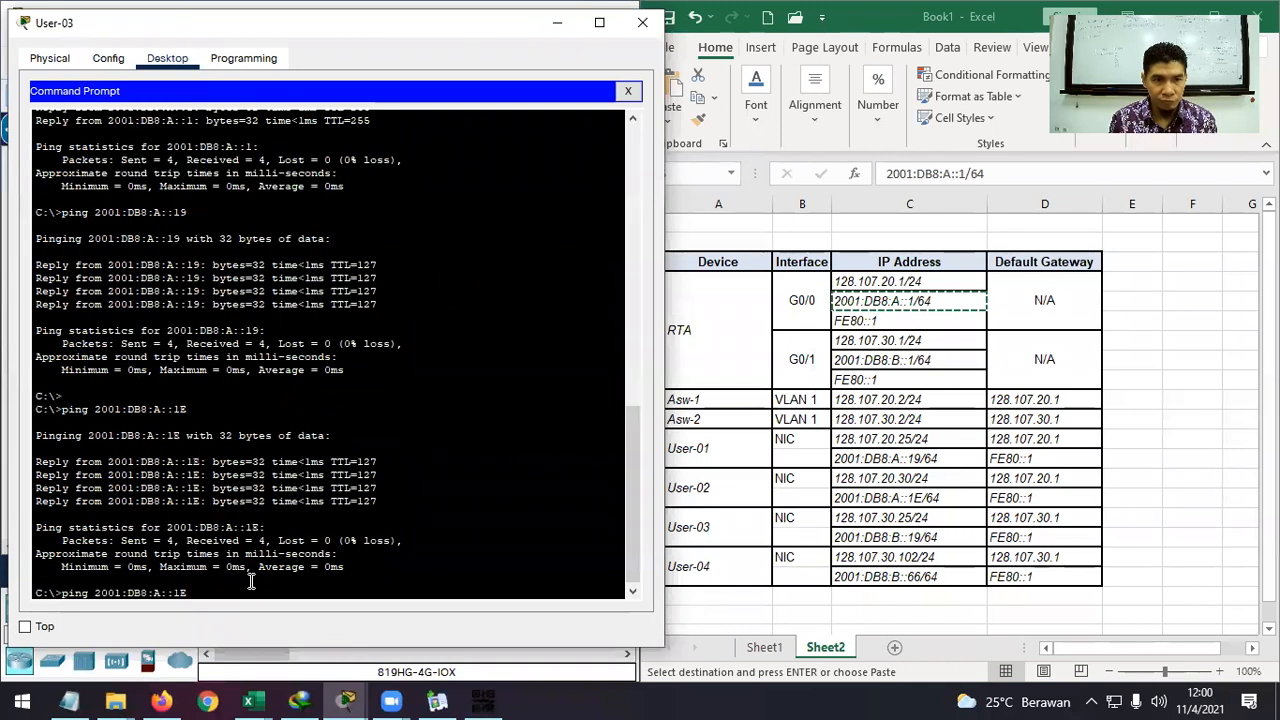
key("Up")
key("BackSpace")
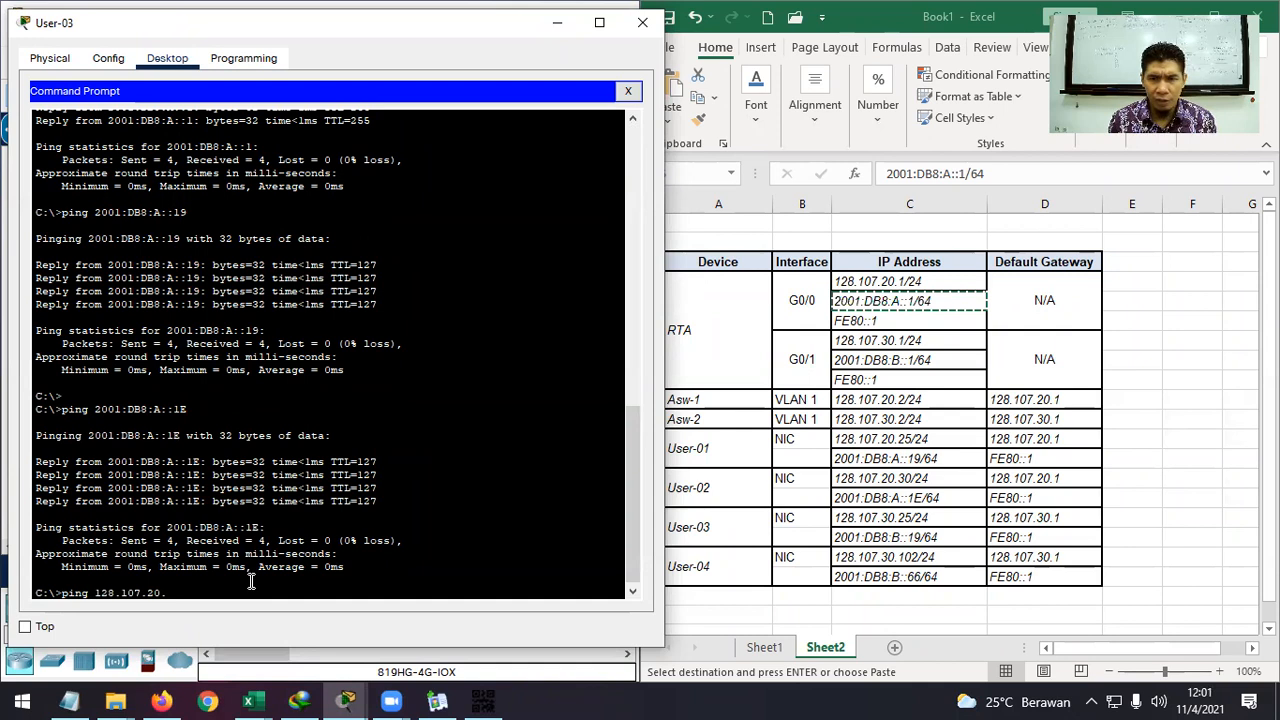
type("30")
key("Return")
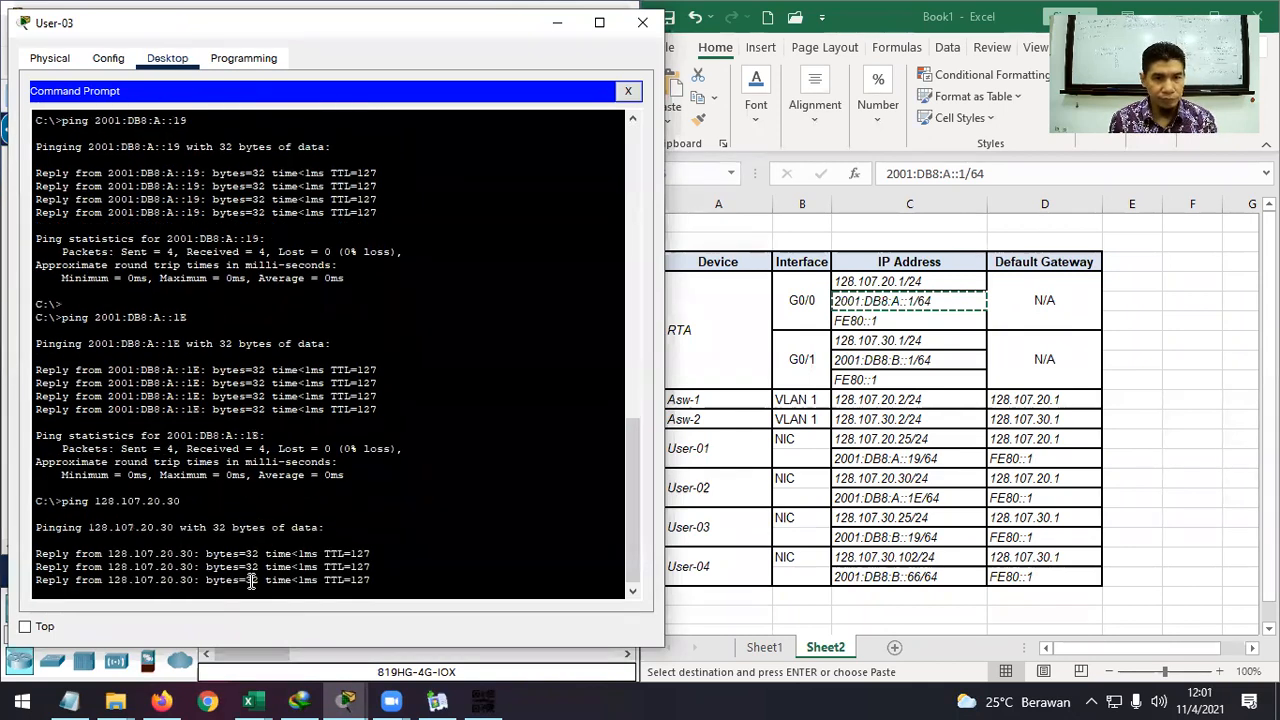
key("ctrl+c")
key("Up")
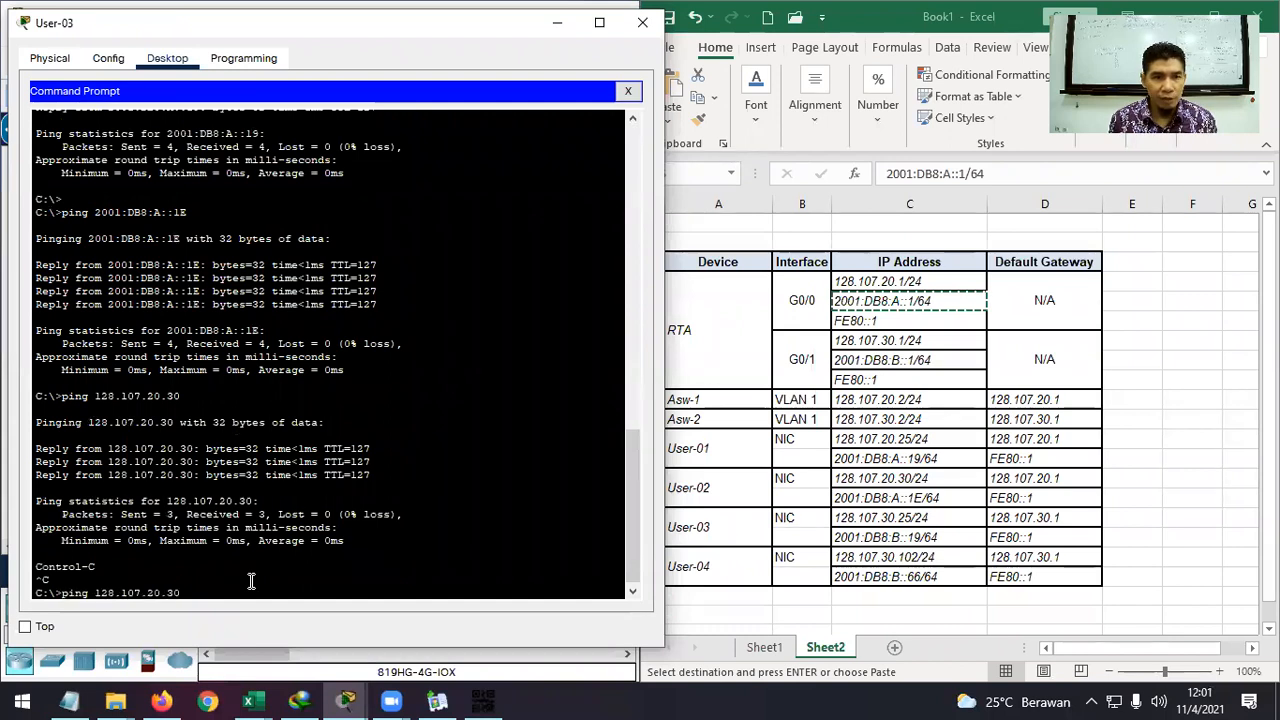
key("BackSpace")
key("BackSpace")
key("BackSpace")
type("30.102")
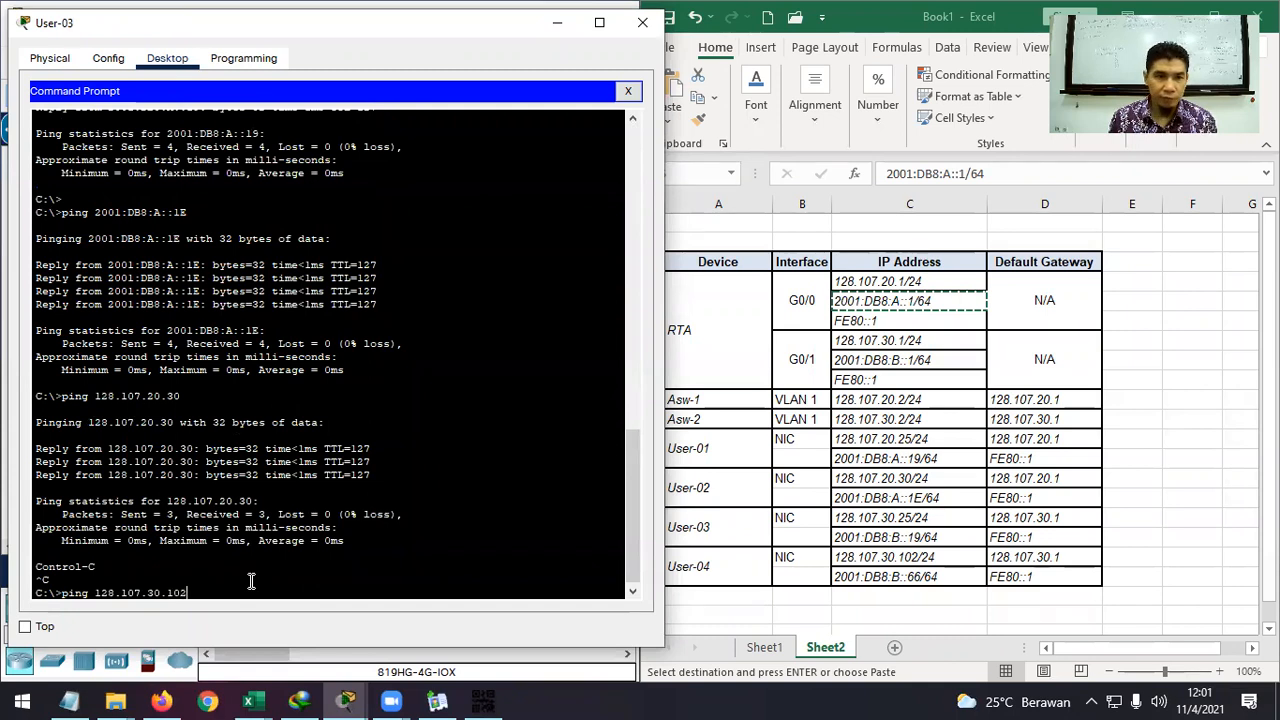
key("Return")
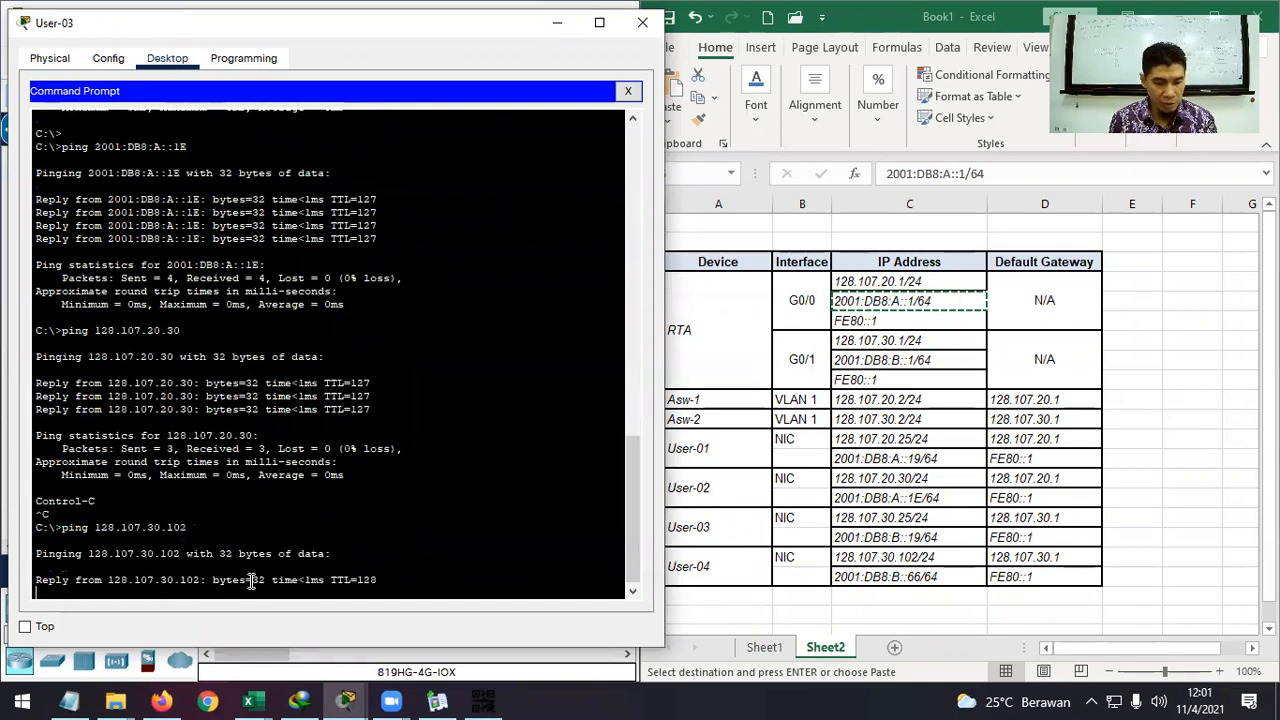
key("ctrl+c")
Ping User-04 at 2001:DB8:B::66 from User-03.
key("Up")
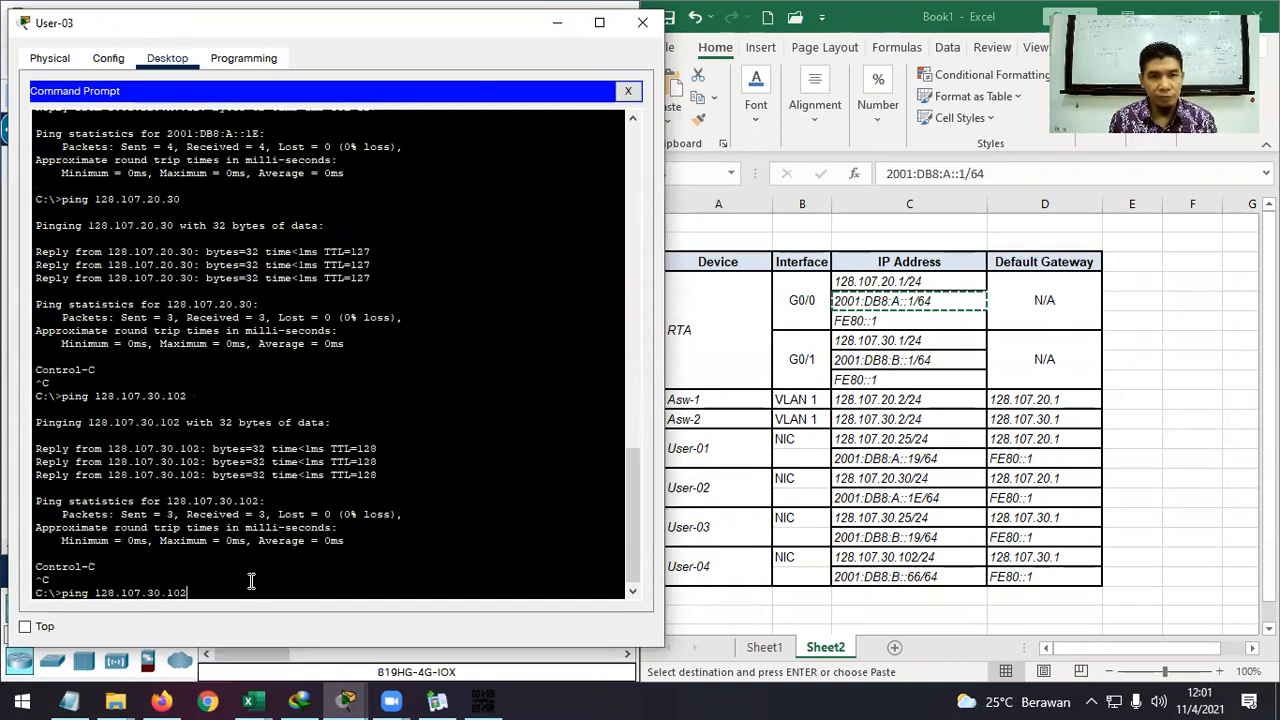
key("Up")
key("Up")
key("BackSpace")
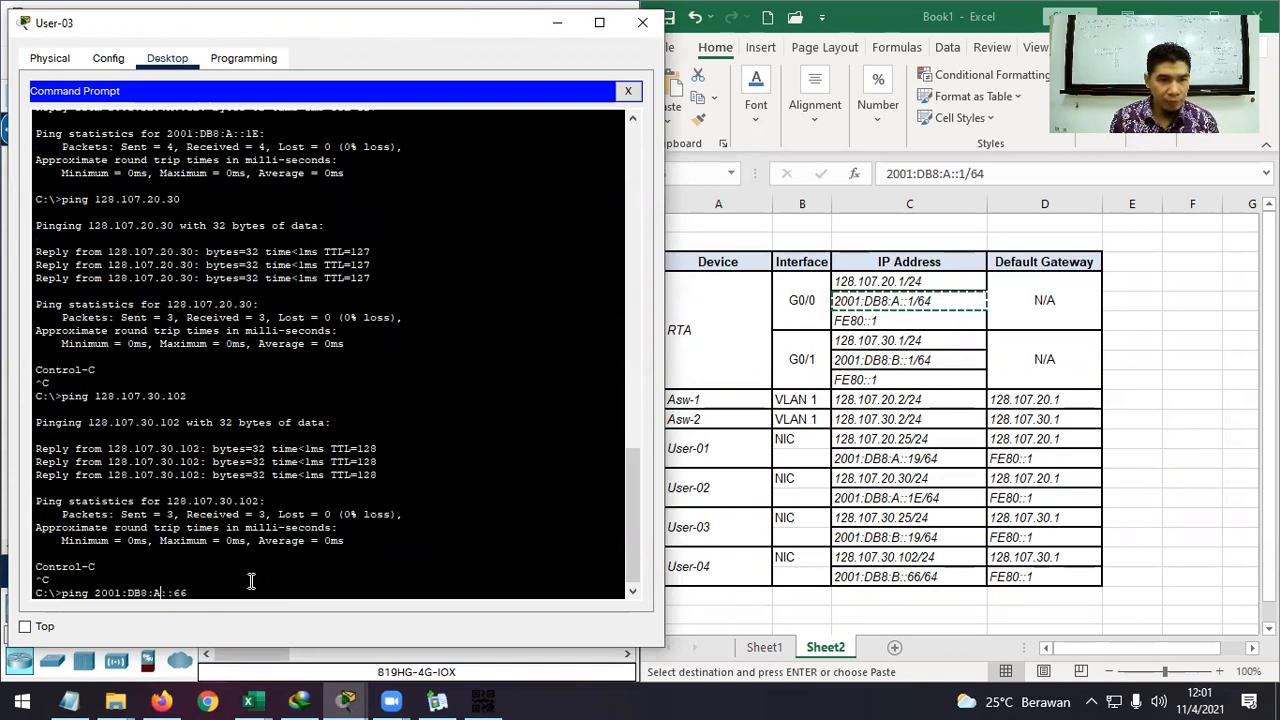
key("Delete")
type("B")
key("Return")
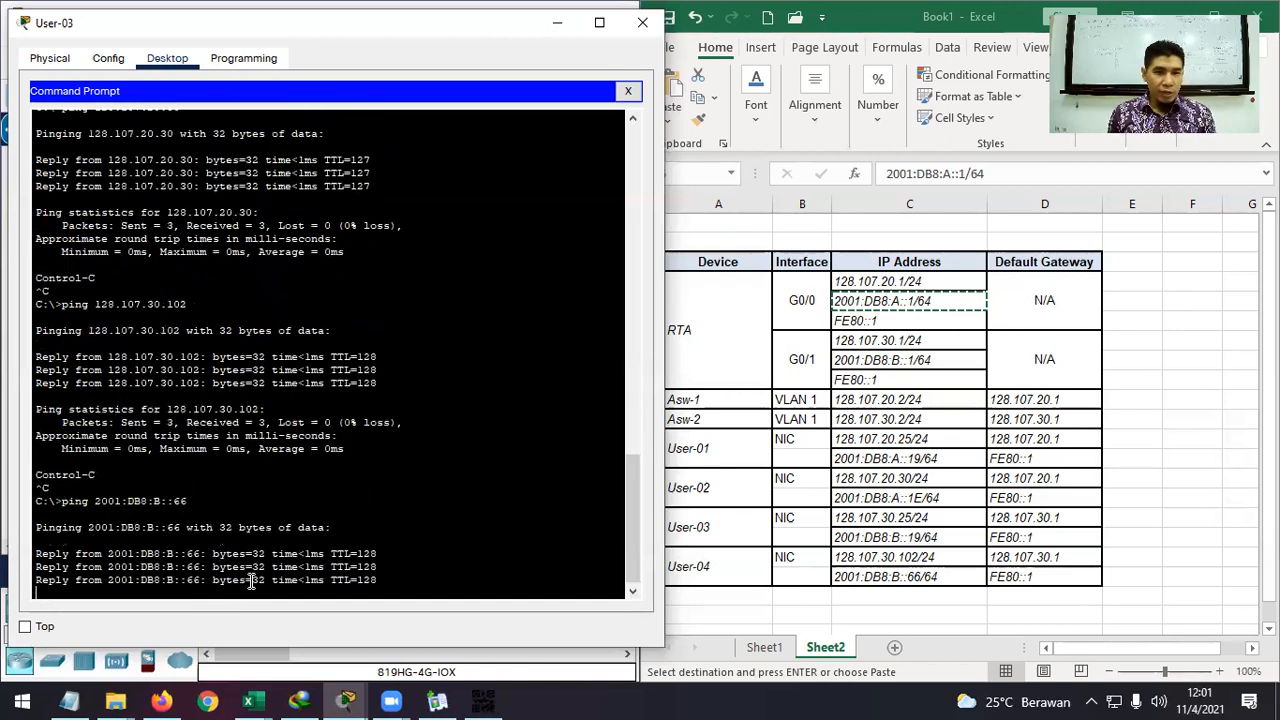
key("ctrl+c")
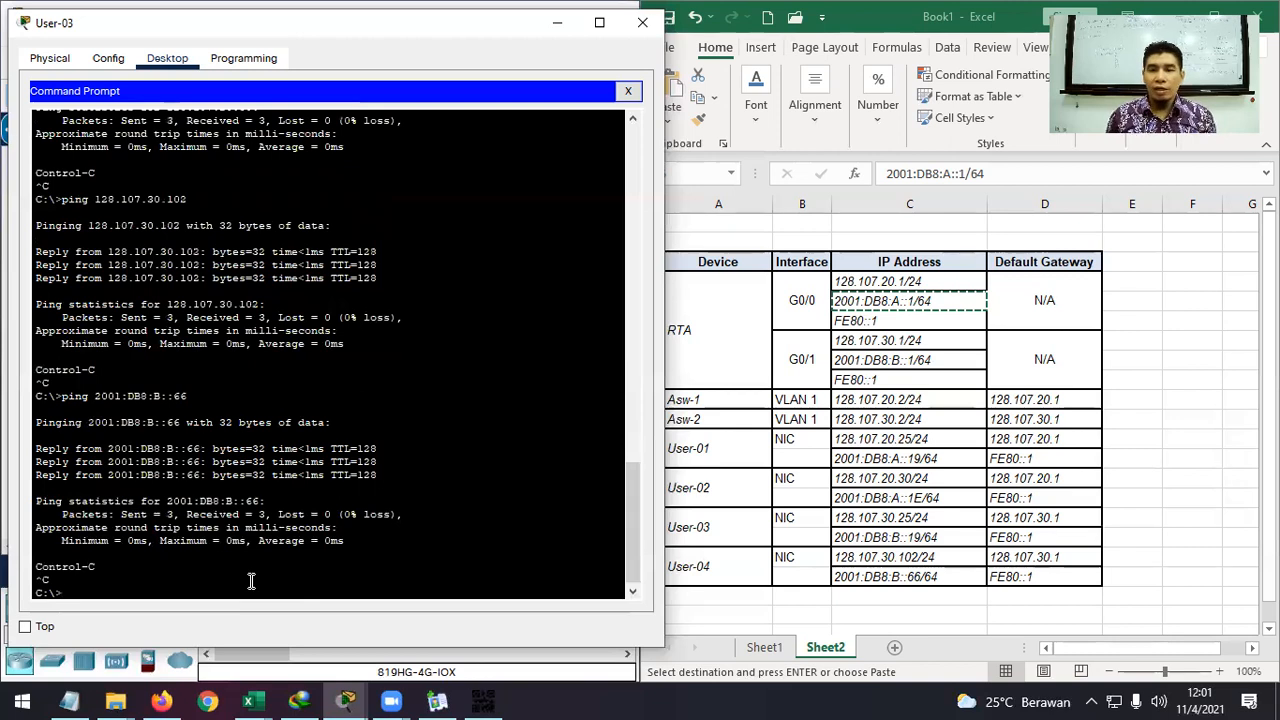
Close User-03, then on User-04's Command Prompt ping 128.107.20.1.
left_click(642, 22)
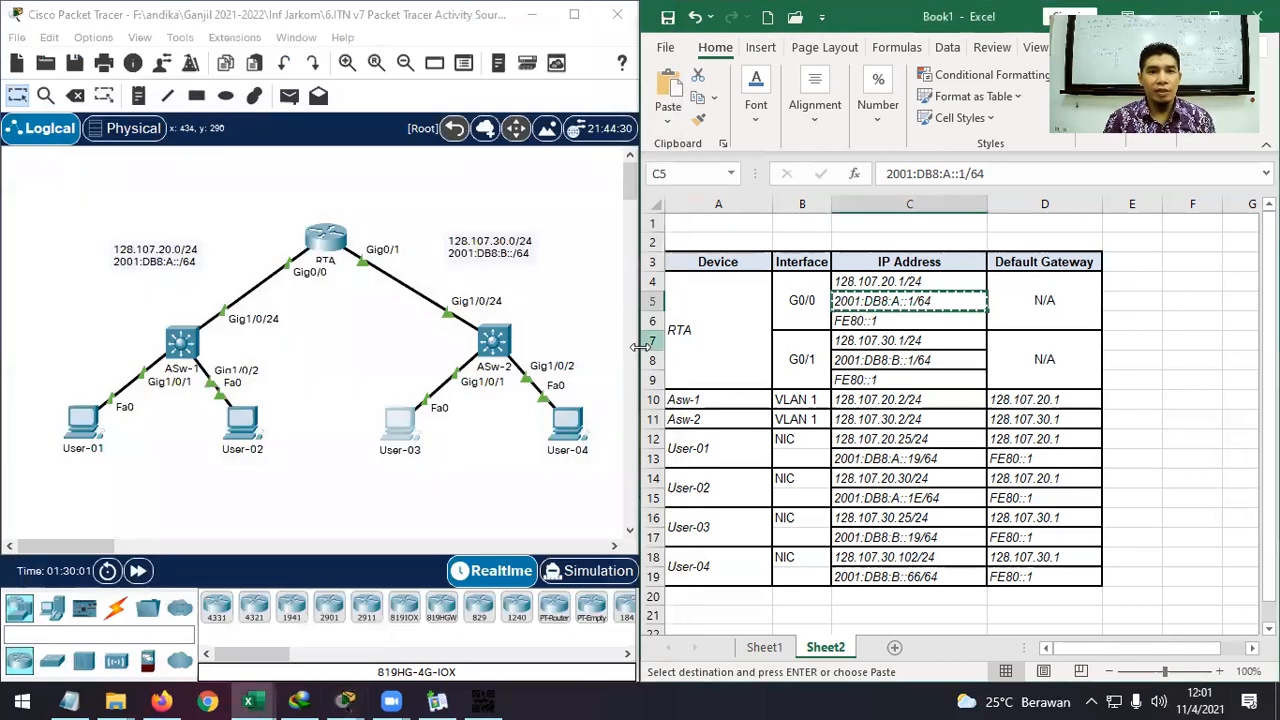
left_click(567, 425)
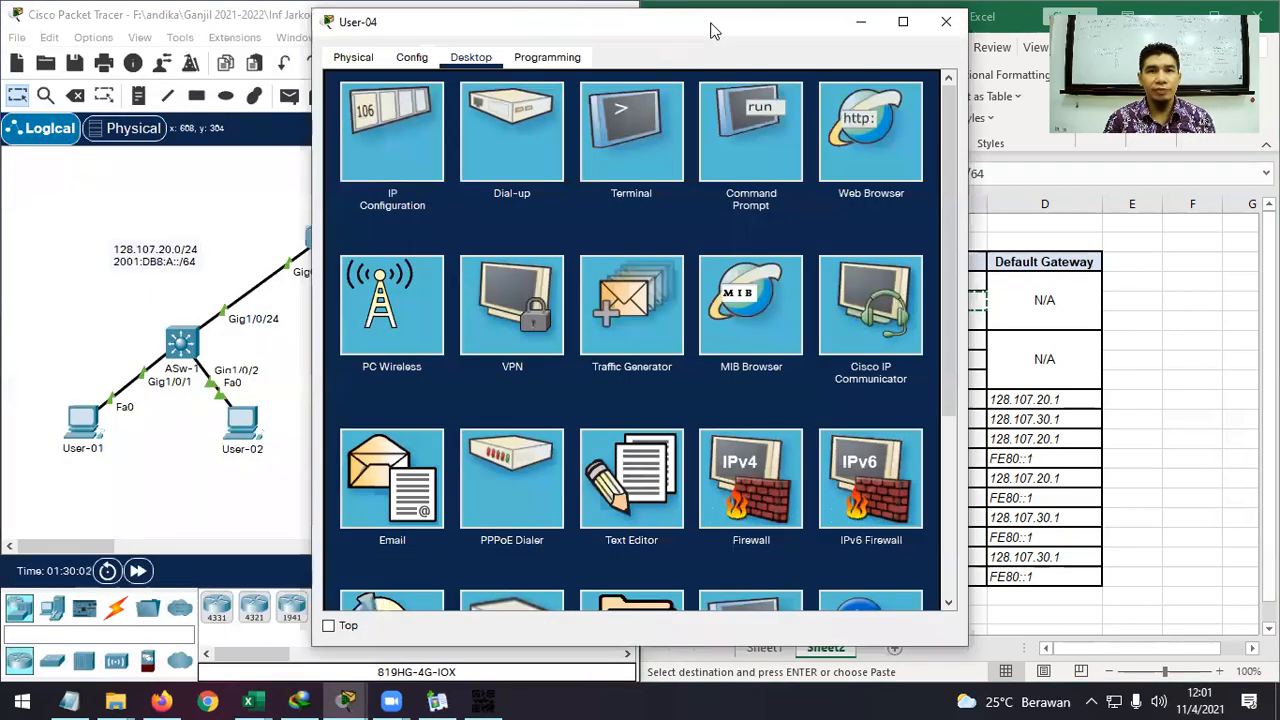
left_click_drag(710, 30, 409, 26)
left_click(442, 127)
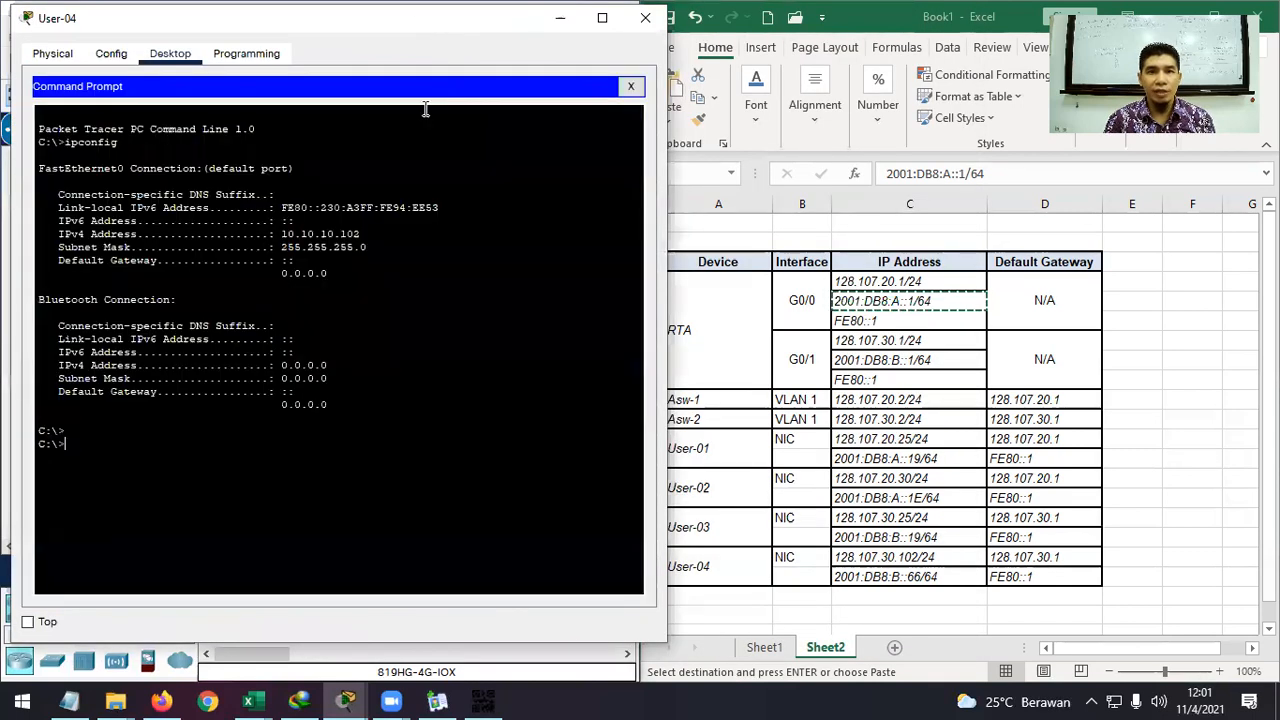
type("ping")
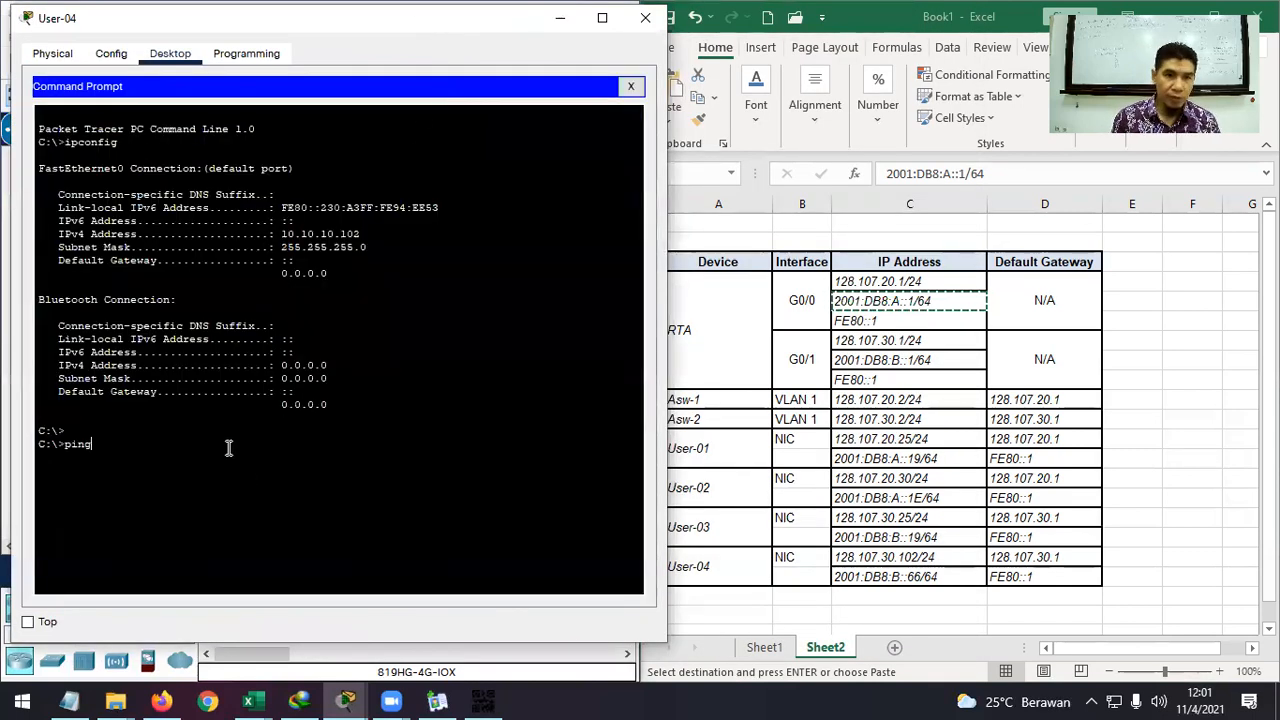
type(" 128")
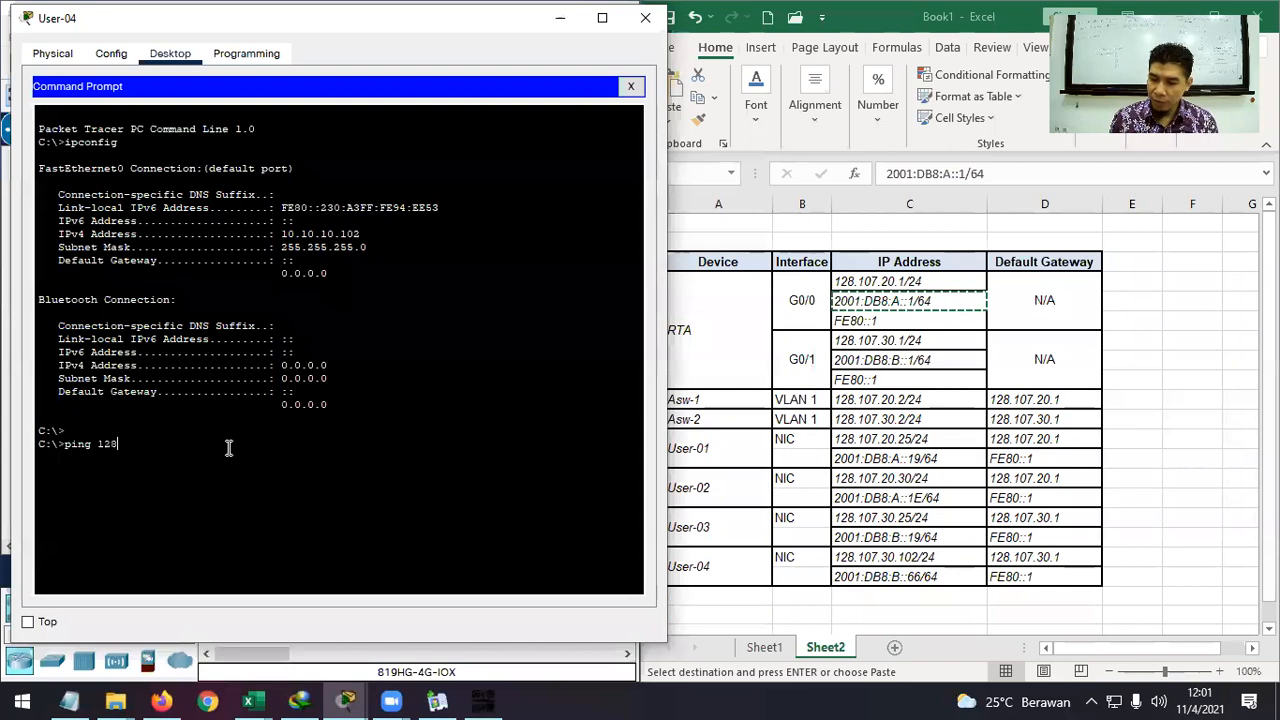
type(".107.20.1")
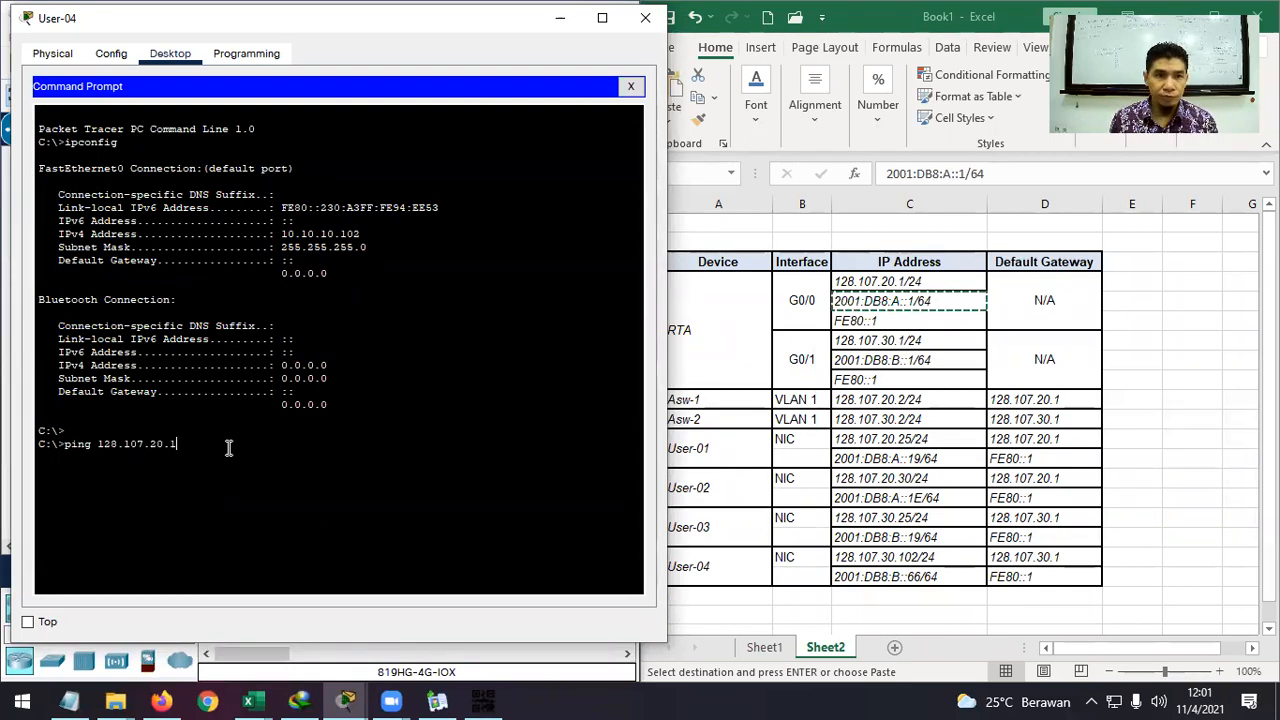
key("Return")
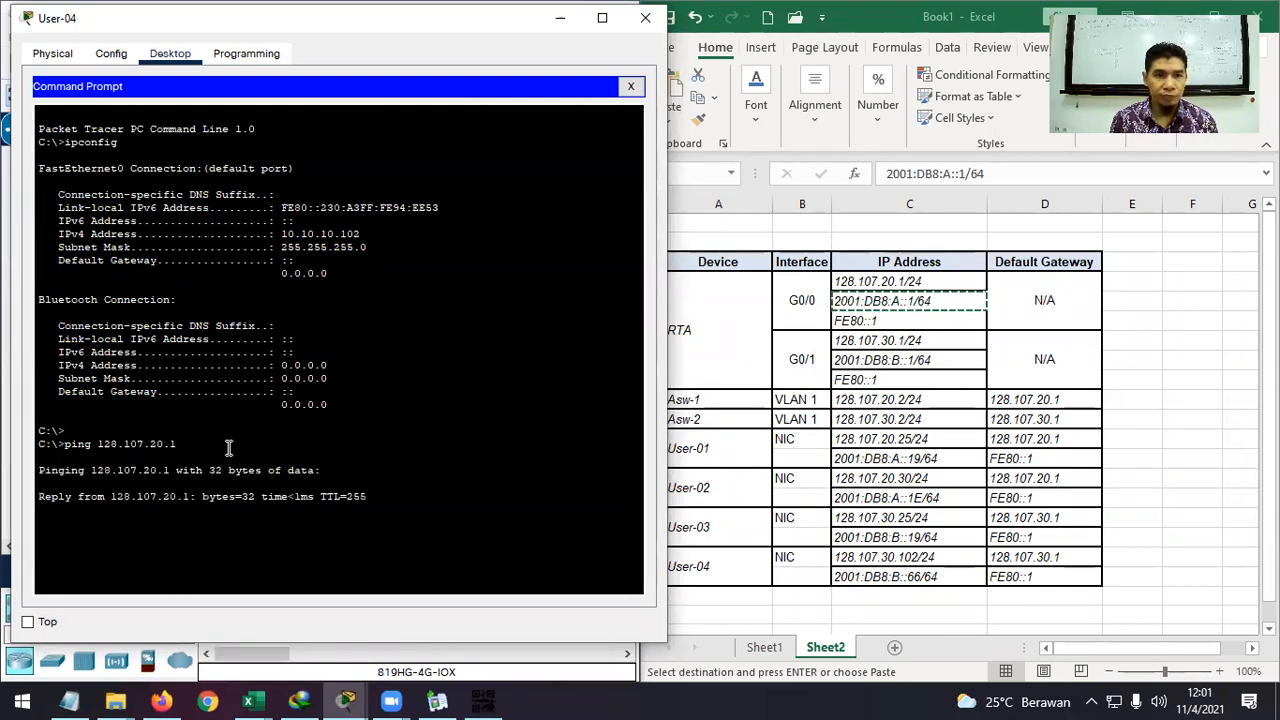
key("ctrl+c")
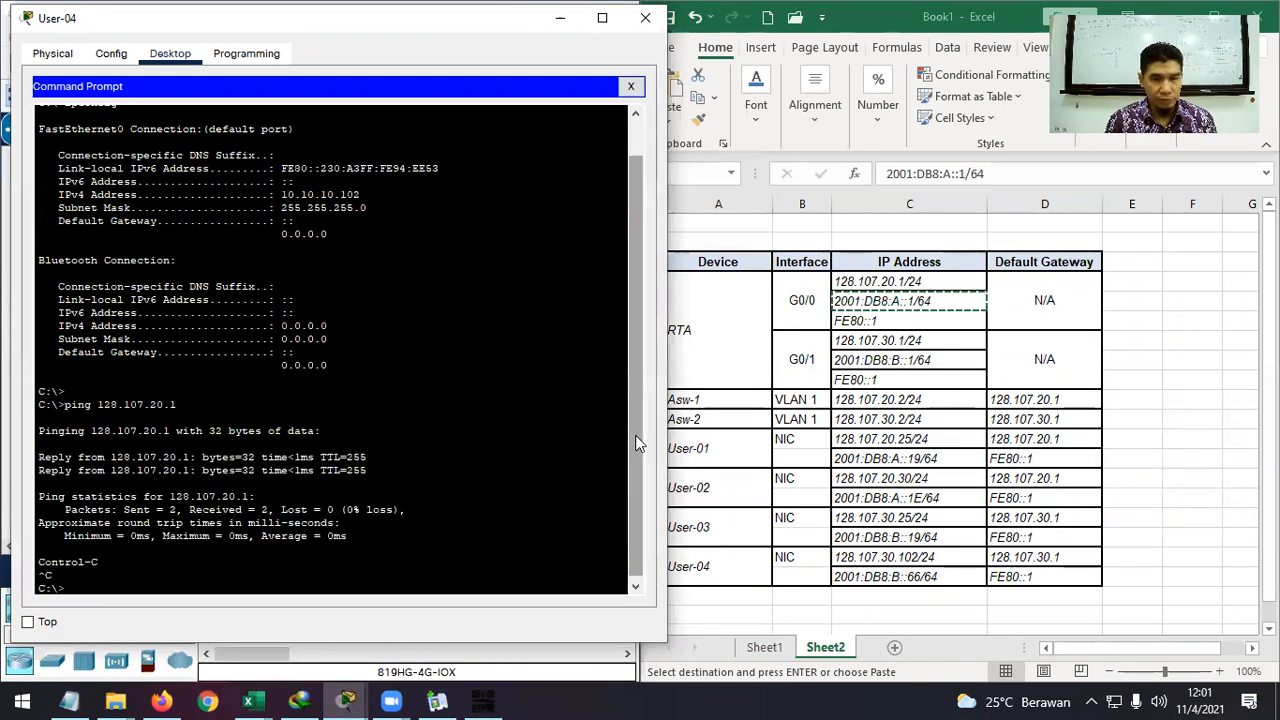
scroll(639, 444, "down", 1)
Enter a ping to RTA's IPv6 address, pasted from the Excel addressing table.
left_click(953, 301)
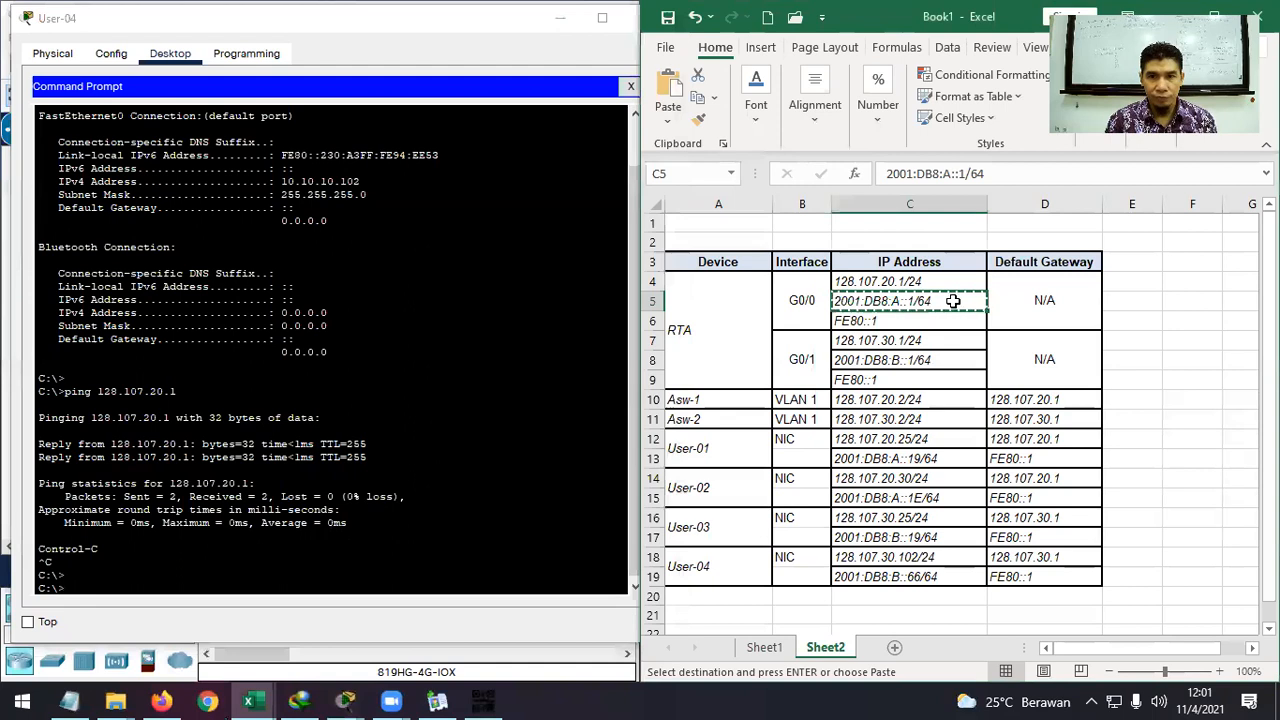
left_click(251, 584)
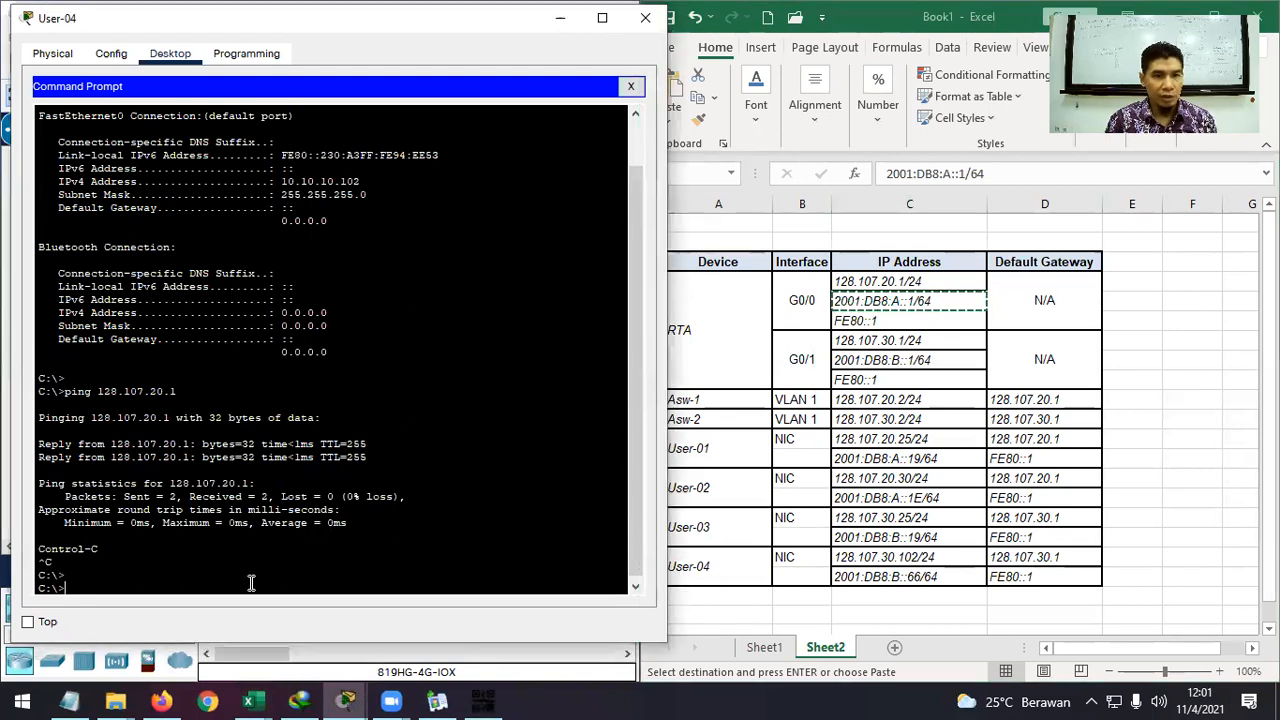
right_click(251, 584)
left_click(199, 584)
type("ping")
right_click(199, 584)
left_click(245, 617)
From User-04, ping 2001:DB8:A::1 and User-01 at 128.107.20.25.
key("BackSpace")
key("BackSpace")
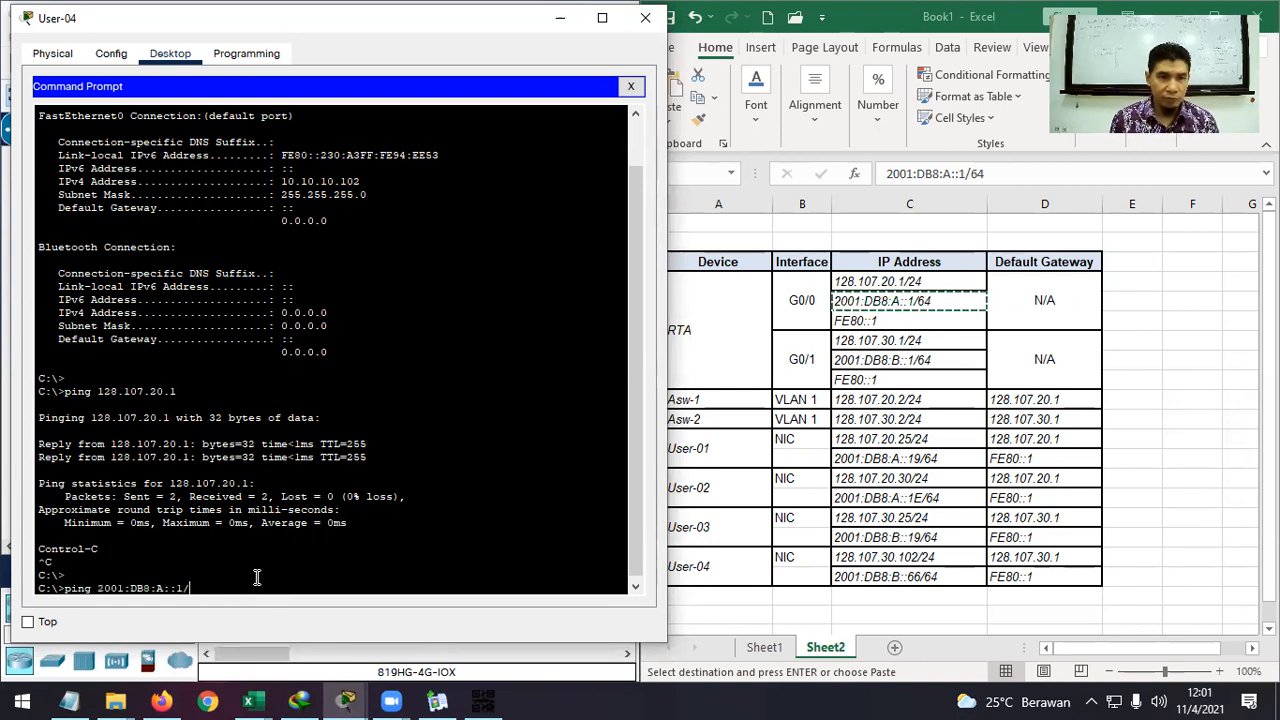
key("Return")
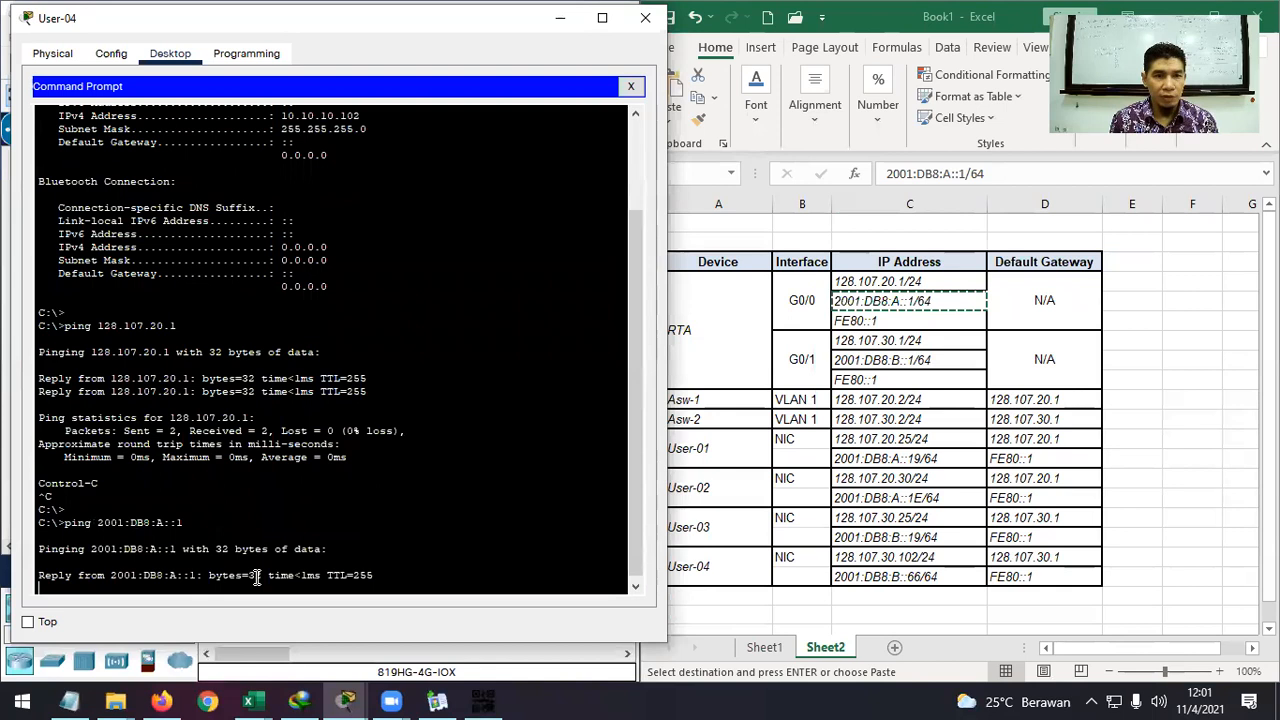
key("ctrl+c")
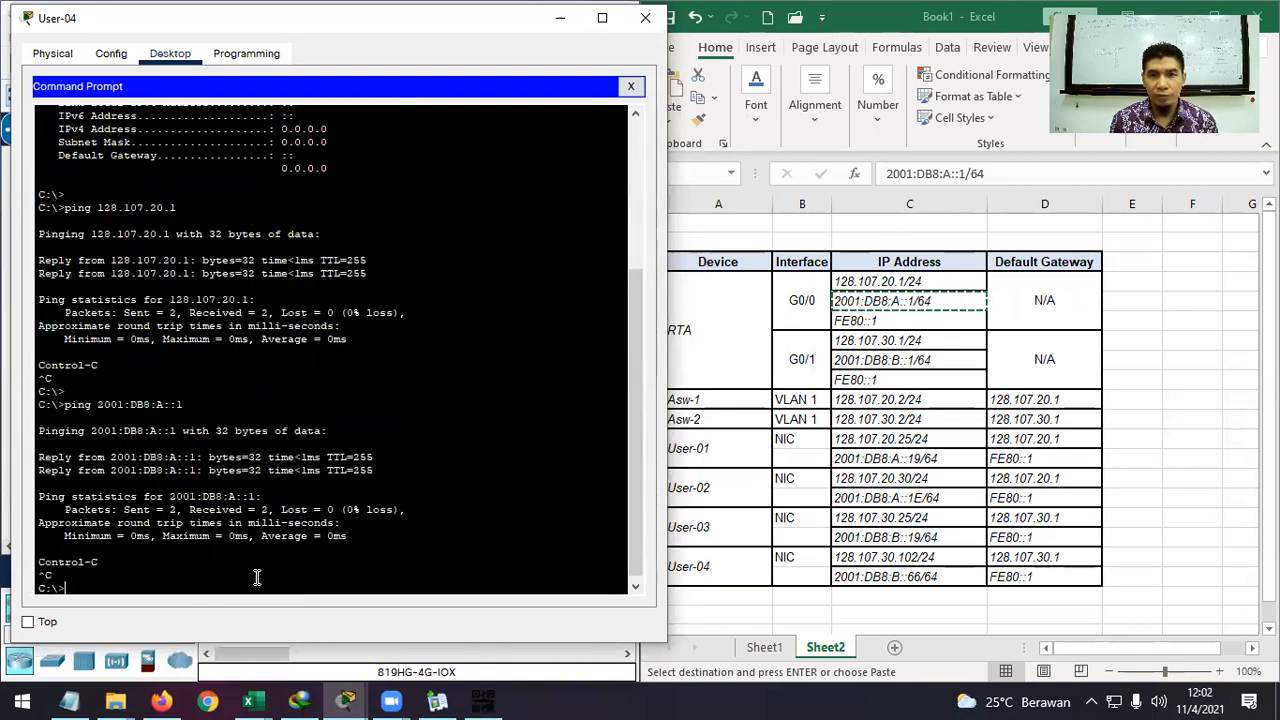
key("Up")
key("Up")
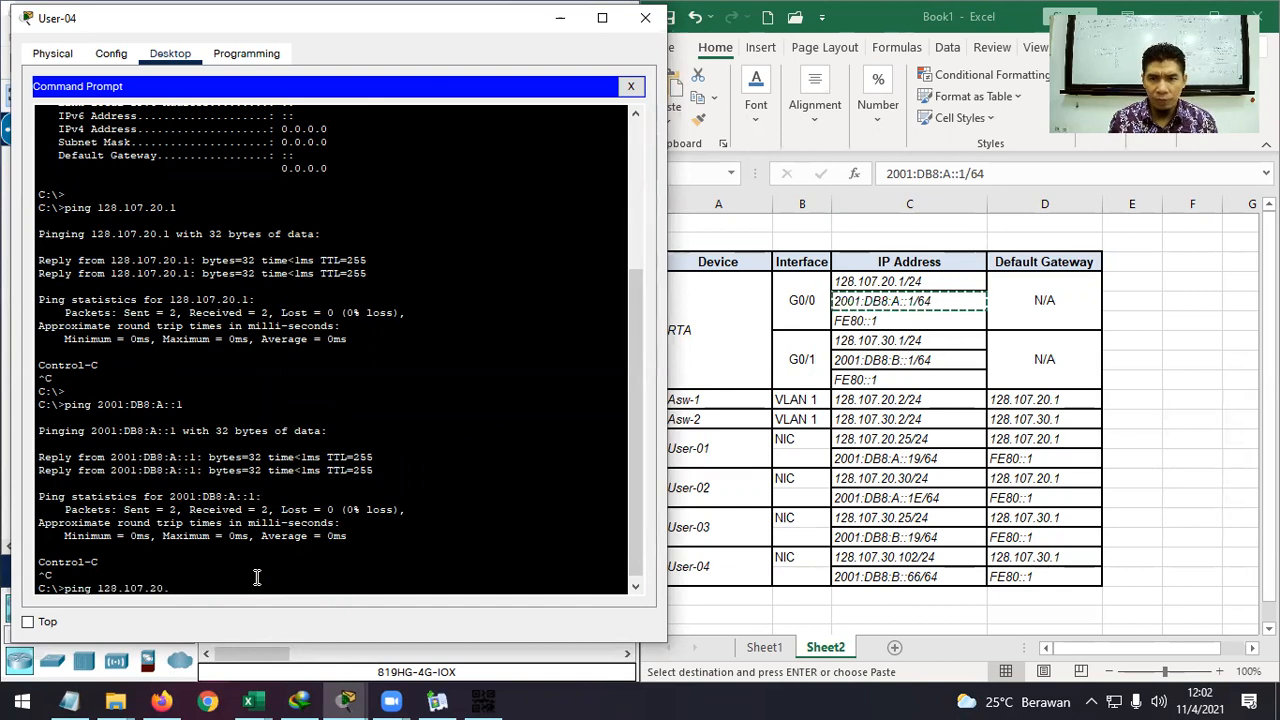
type("25")
key("Return")
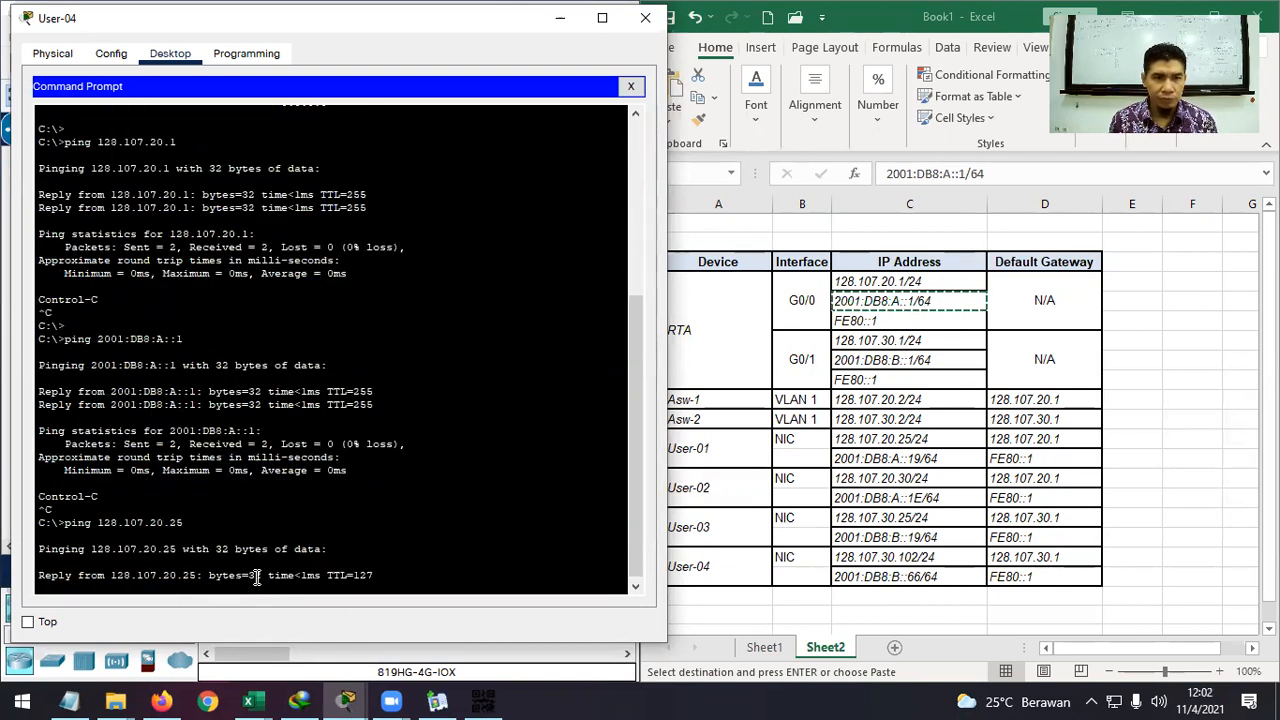
key("ctrl+c")
Ping User-01 at 2001:DB8:A::19 and User-02 at 128.107.20.30.
key("Up")
key("Up")
key("BackSpace")
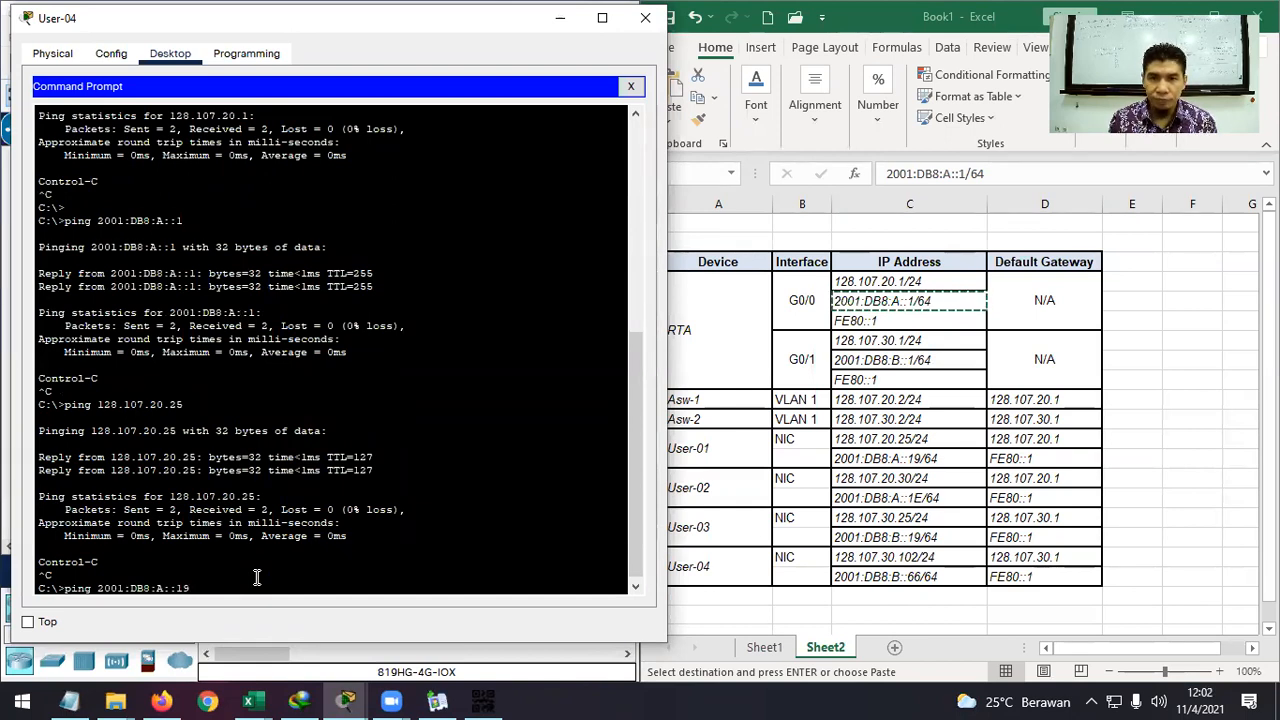
type("19")
key("Return")
key("ctrl+c")
key("Up")
key("Up")
key("BackSpace")
key("BackSpace")
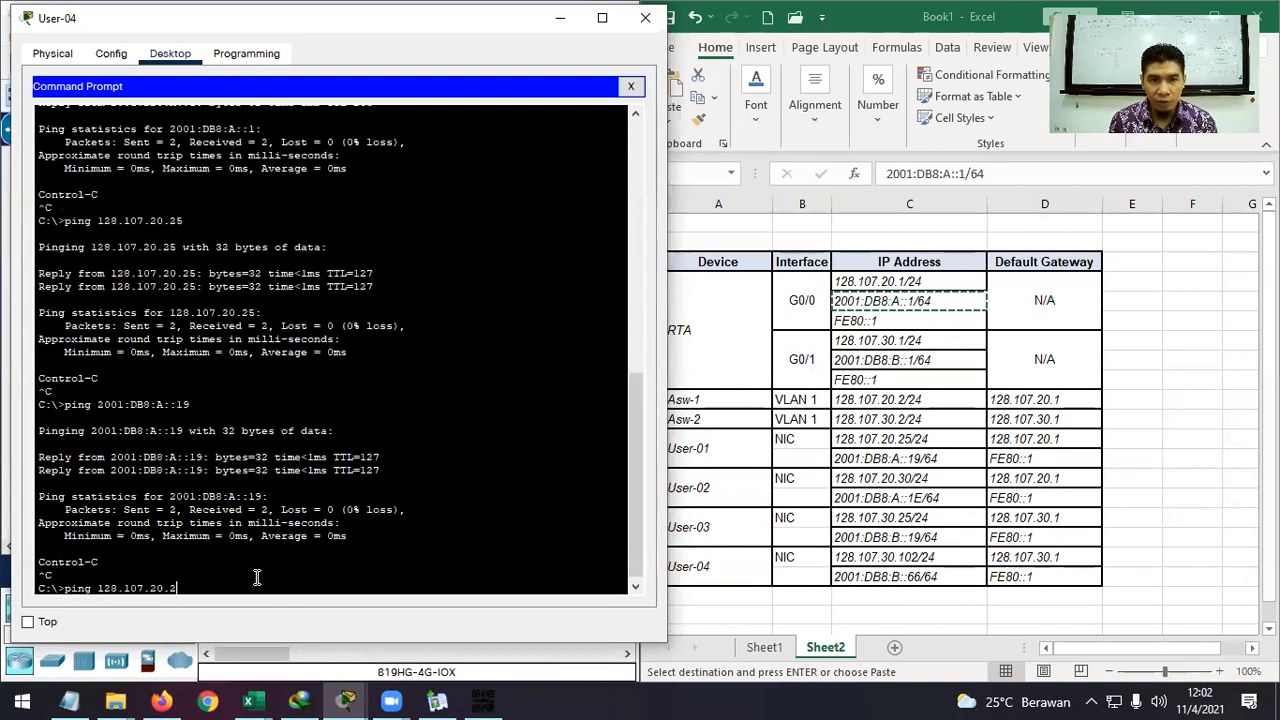
type("30")
key("Return")
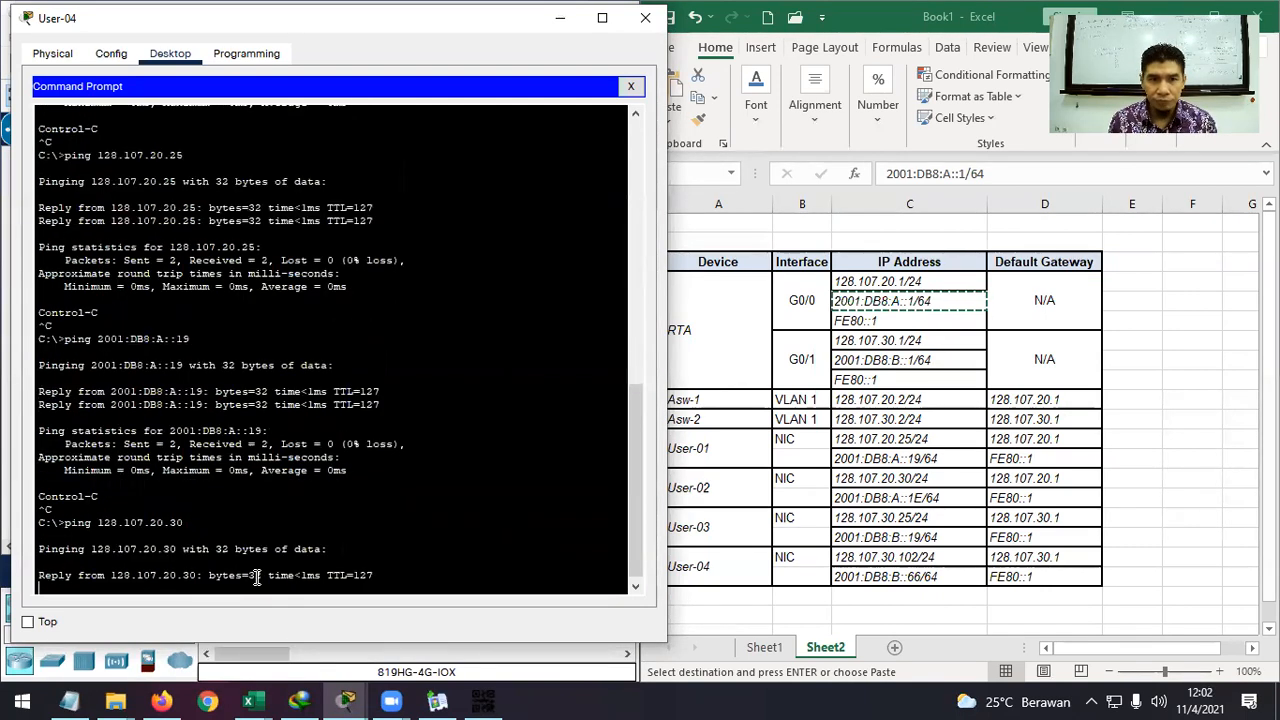
key("ctrl+c")
Ping User-02 at 2001:DB8:A::1E and User-03 at 128.107.30.25.
key("Up")
key("Up")
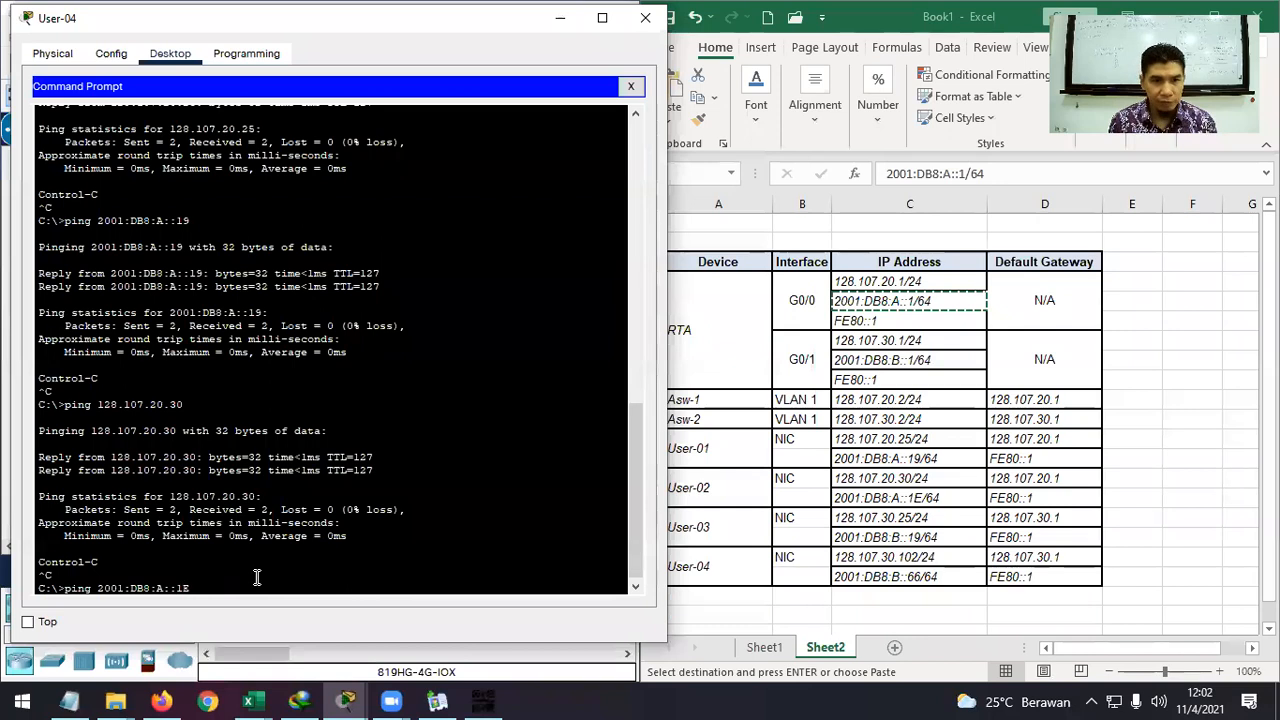
type("E")
key("Return")
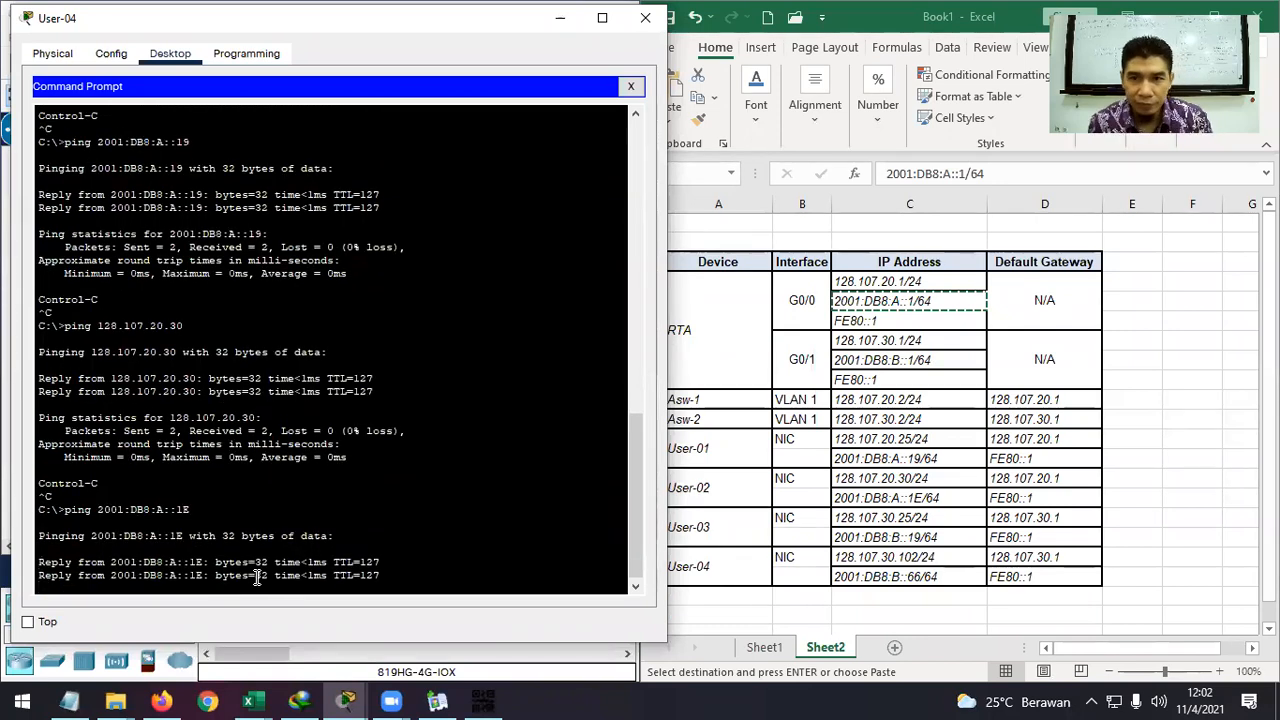
key("ctrl+c")
key("Up")
key("Up")
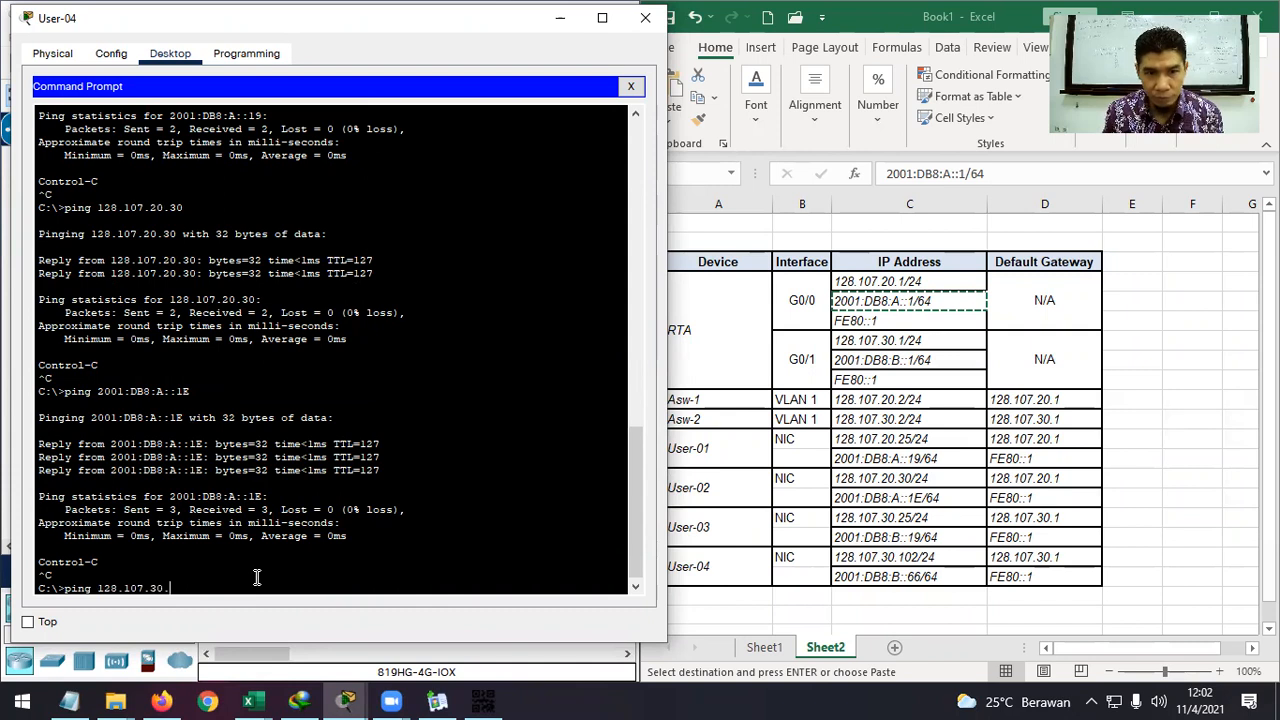
type("5")
key("Return")
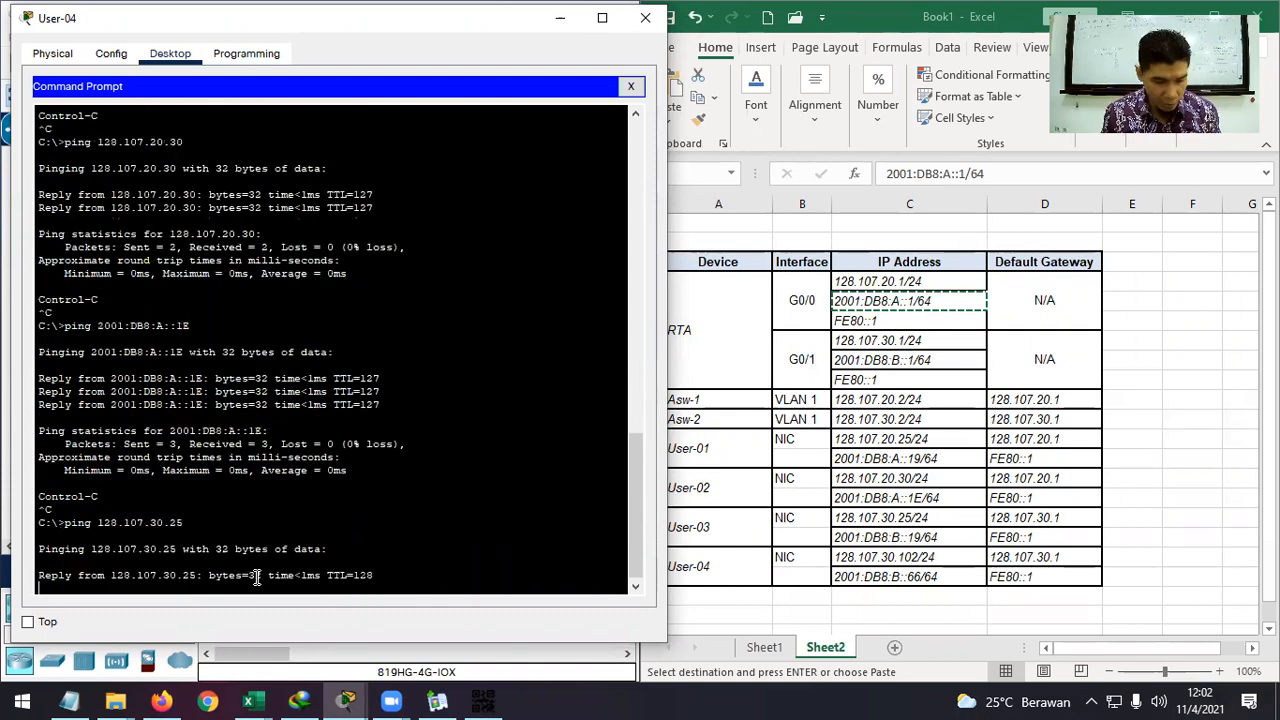
key("ctrl+c")
Ping User-03 at 2001:DB8:B::19, then close User-04's window.
key("Up")
key("Up")
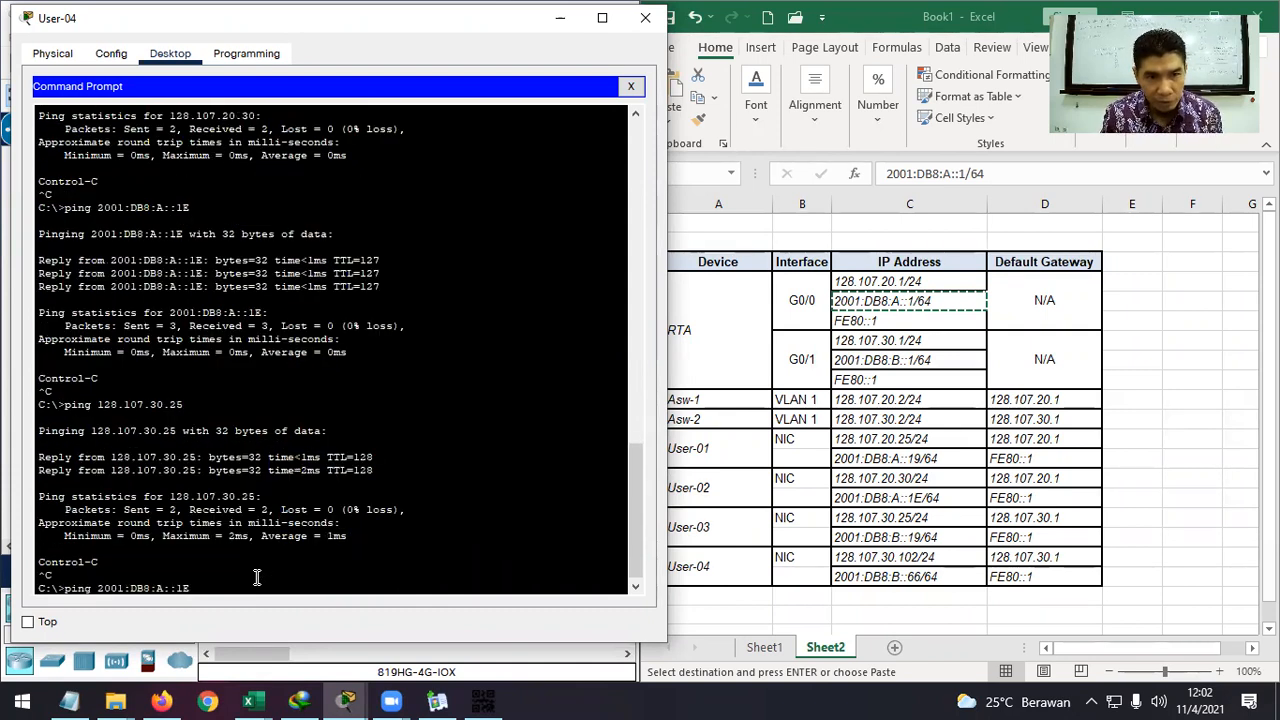
key("Up")
key("Up")
key("Left")
key("Left")
key("BackSpace")
type("B")
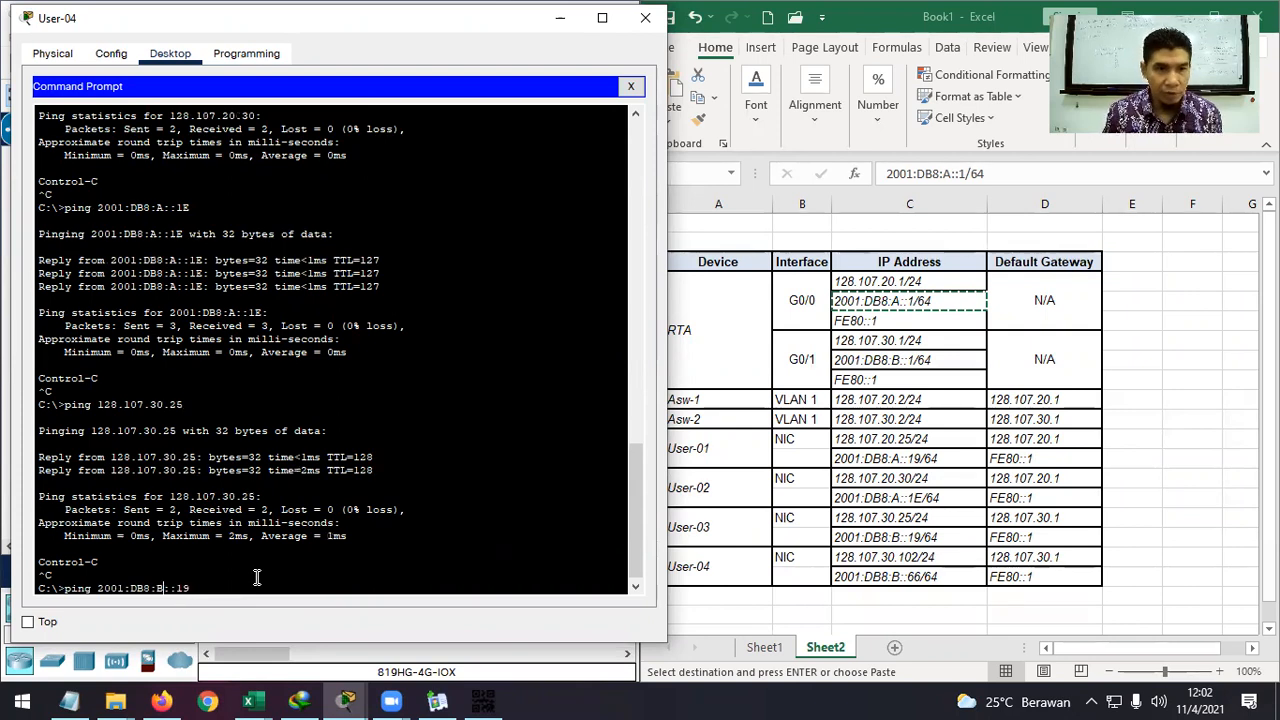
key("Return")
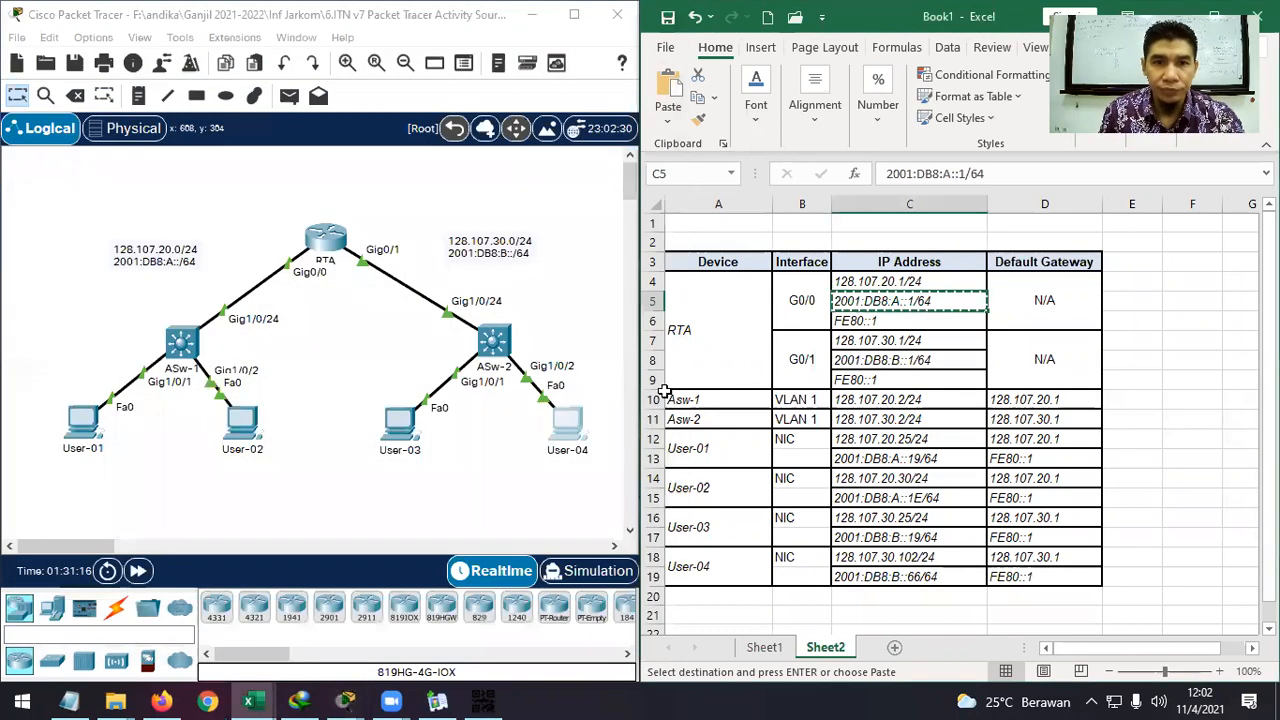
left_click(645, 18)
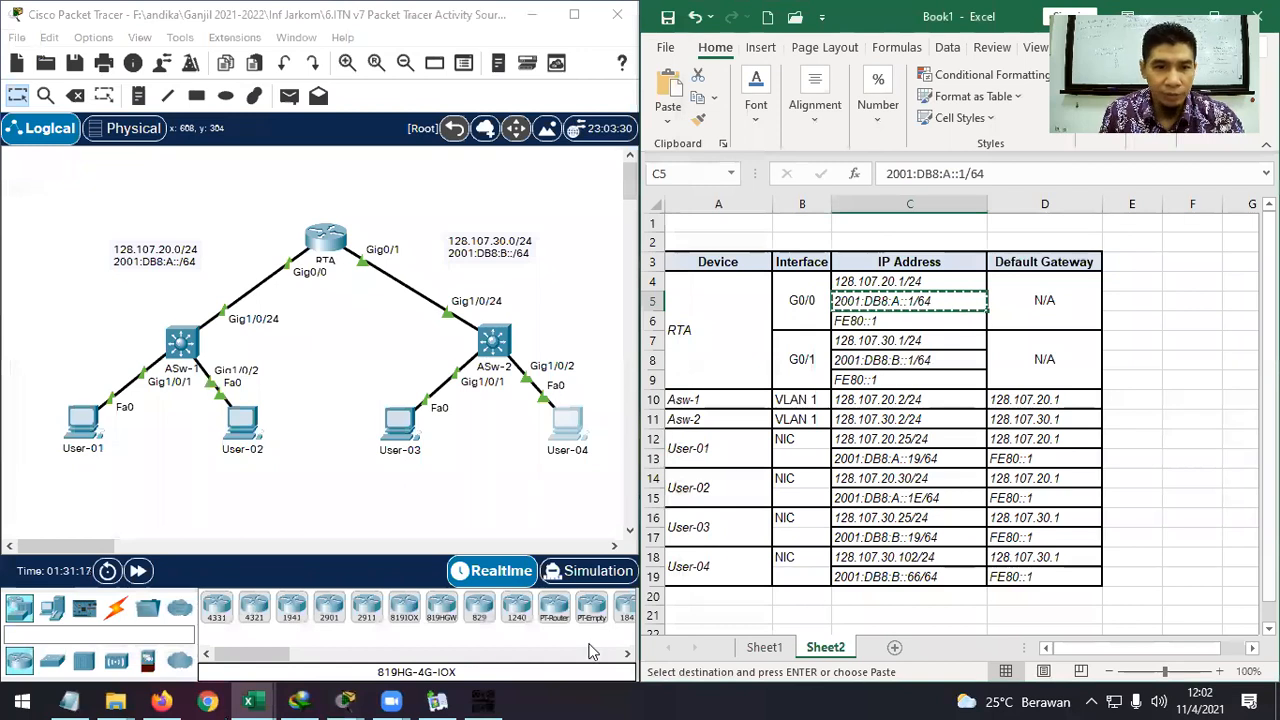
mouse_move(347, 700)
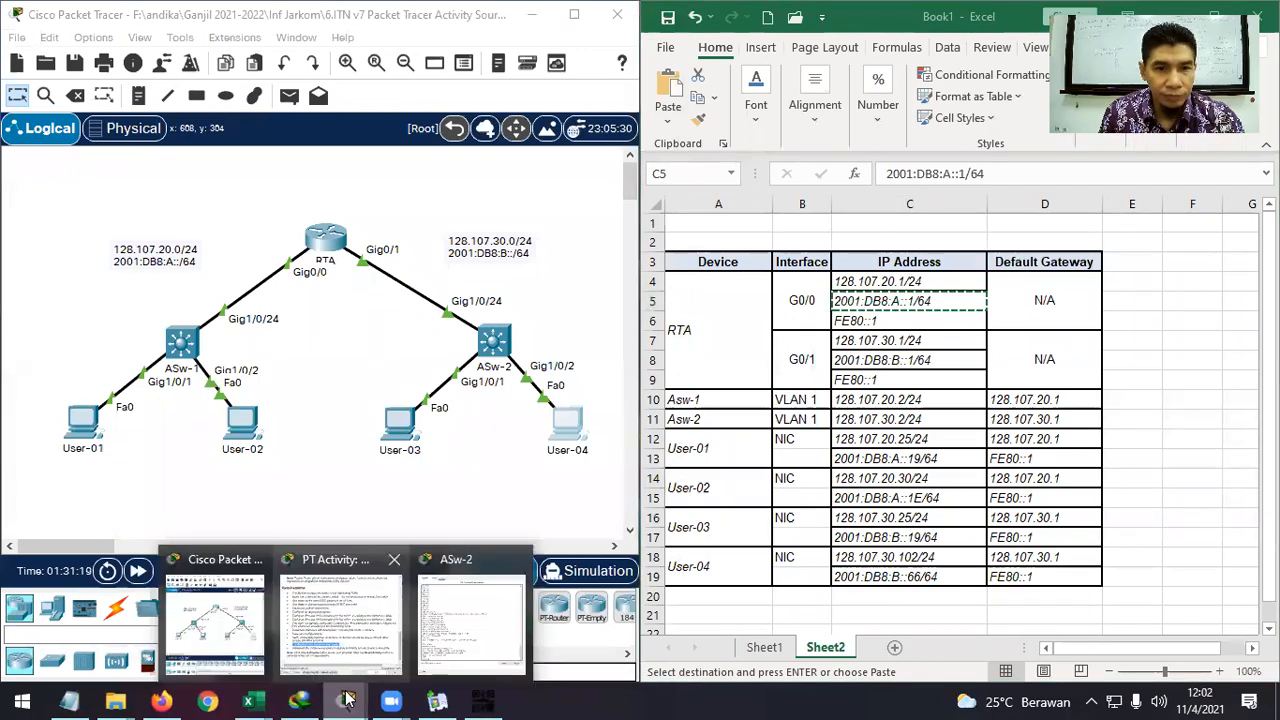
left_click(340, 628)
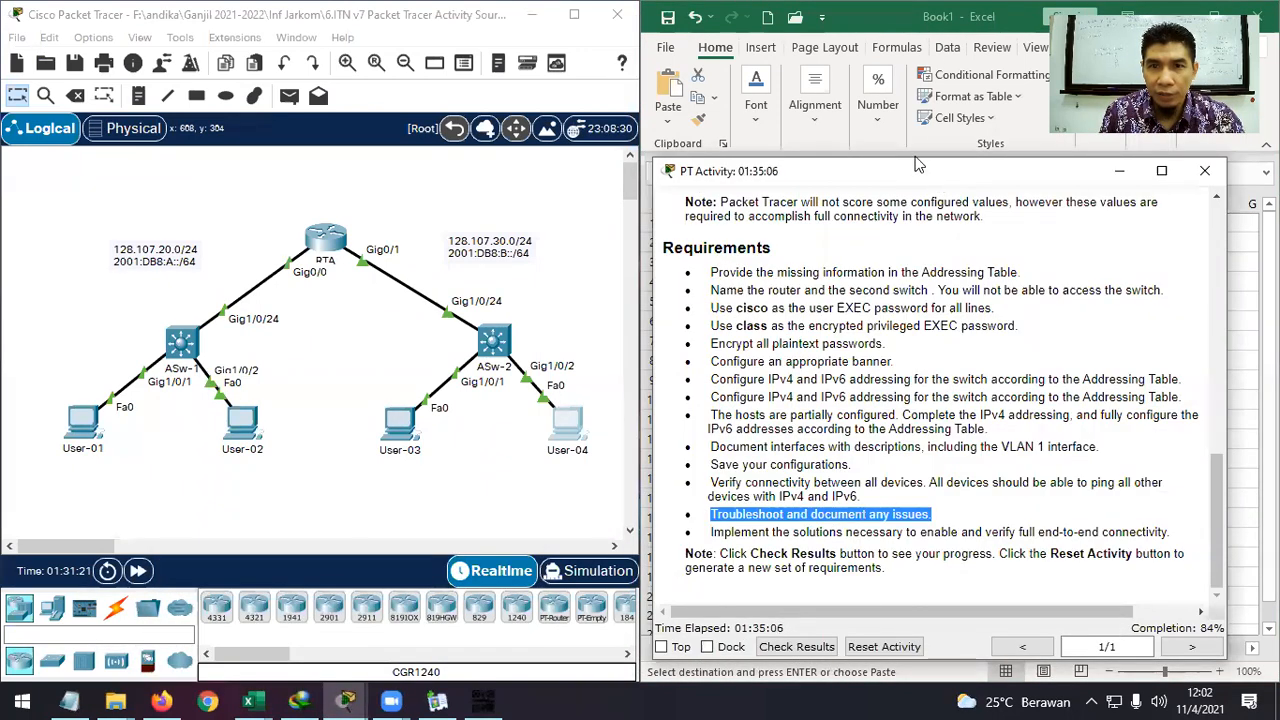
left_click_drag(918, 163, 813, 45)
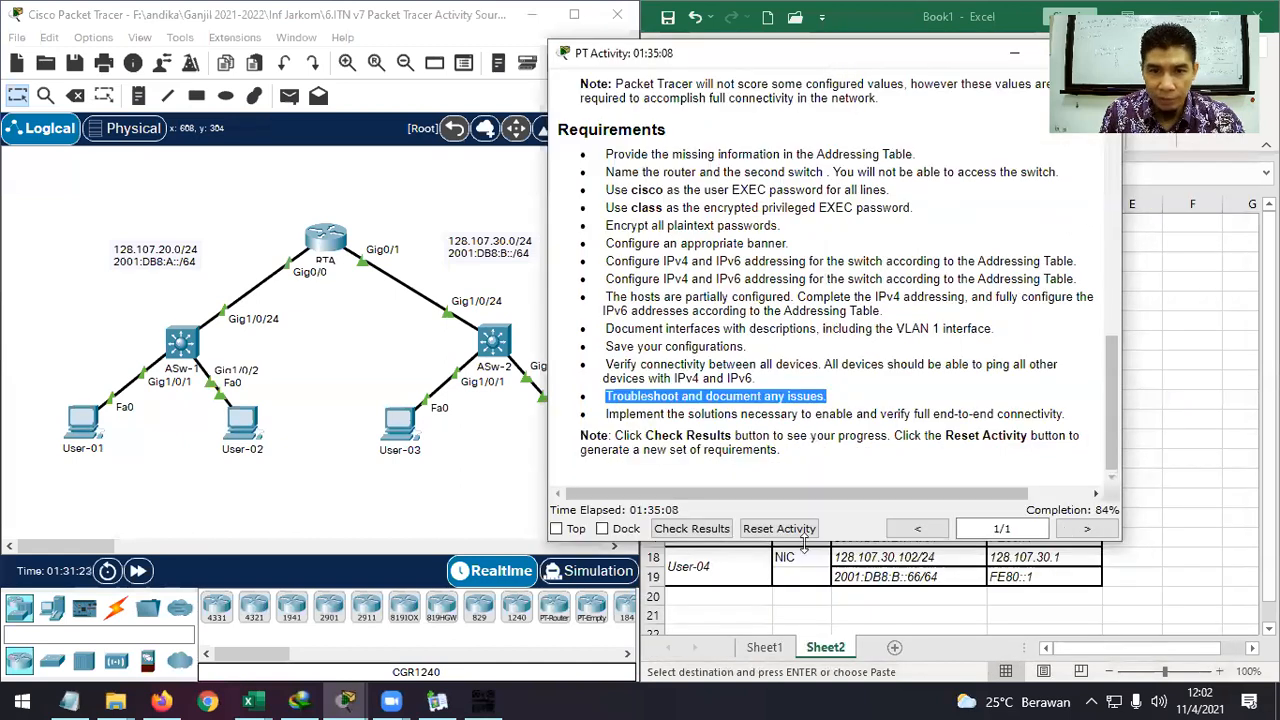
left_click(691, 528)
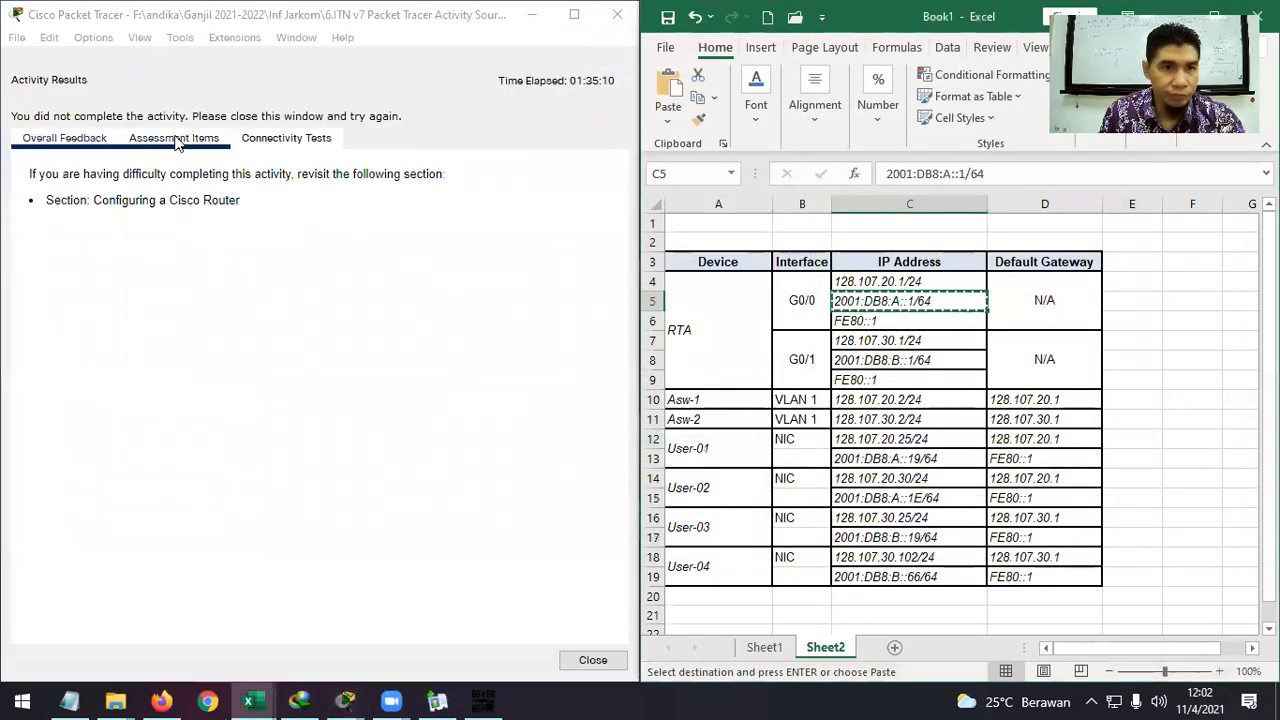
left_click(175, 140)
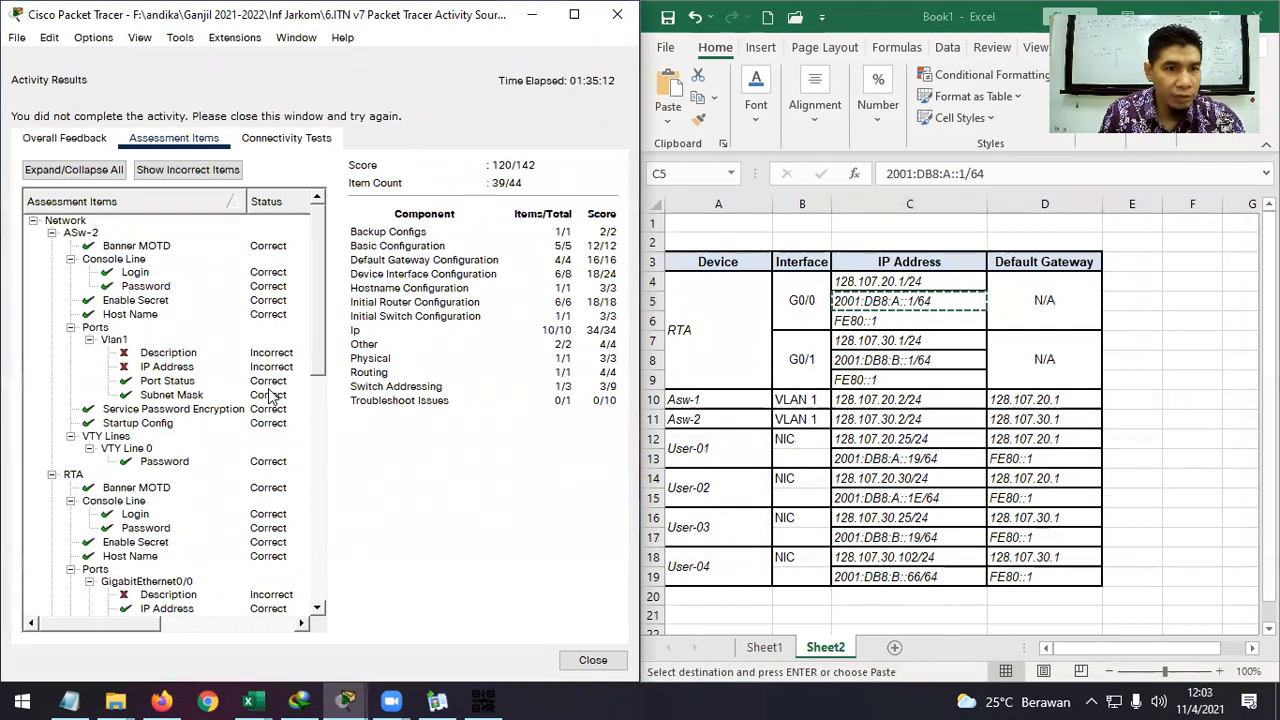
scroll(270, 397, "down", 8)
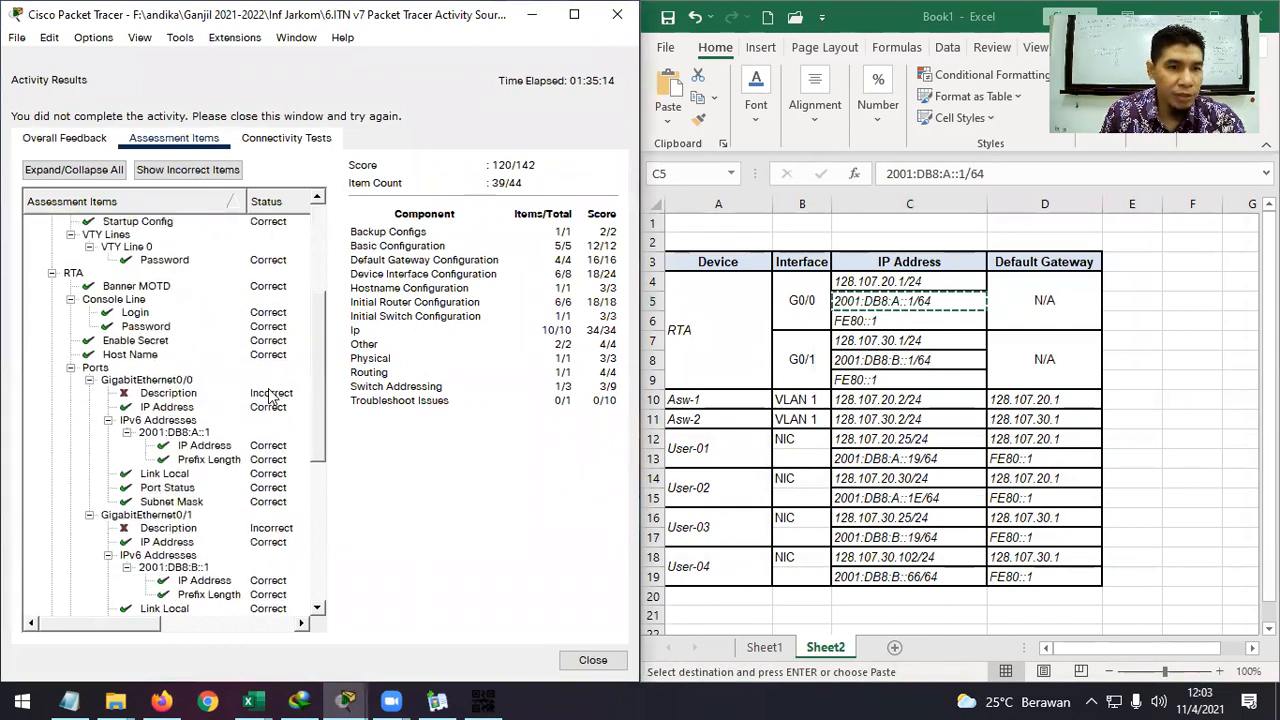
scroll(268, 397, "down", 5)
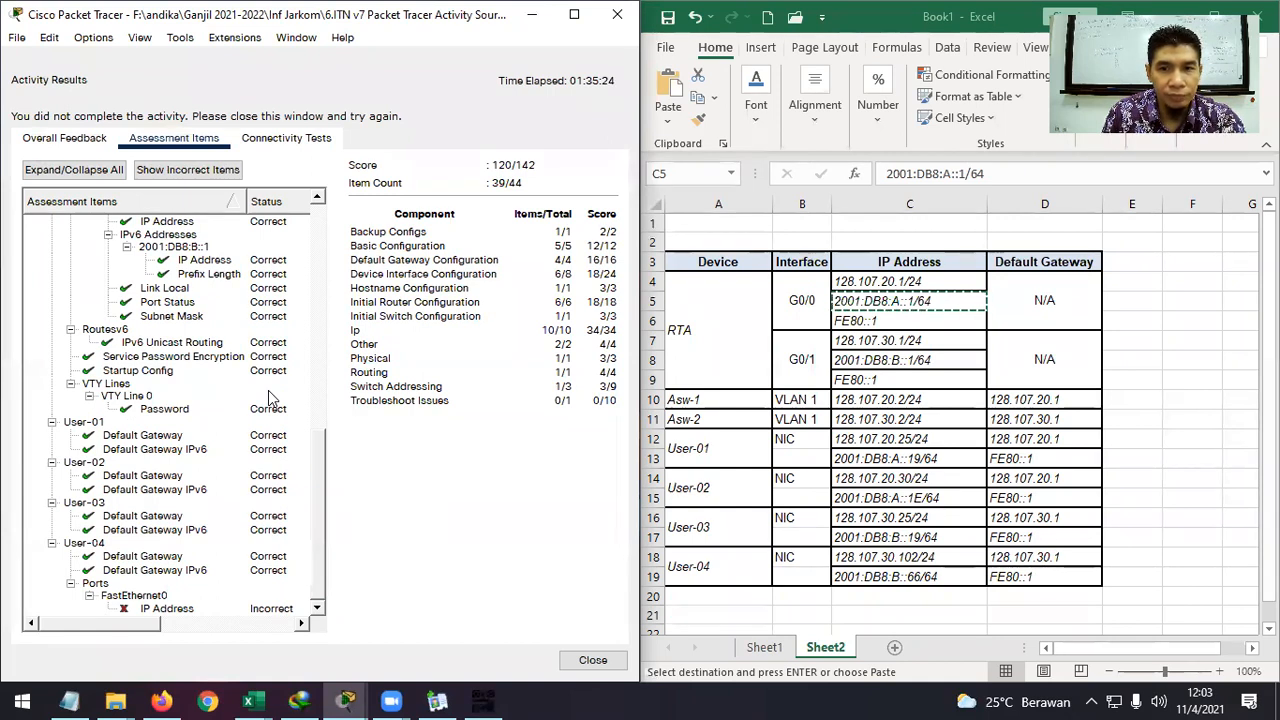
scroll(268, 390, "up", 10)
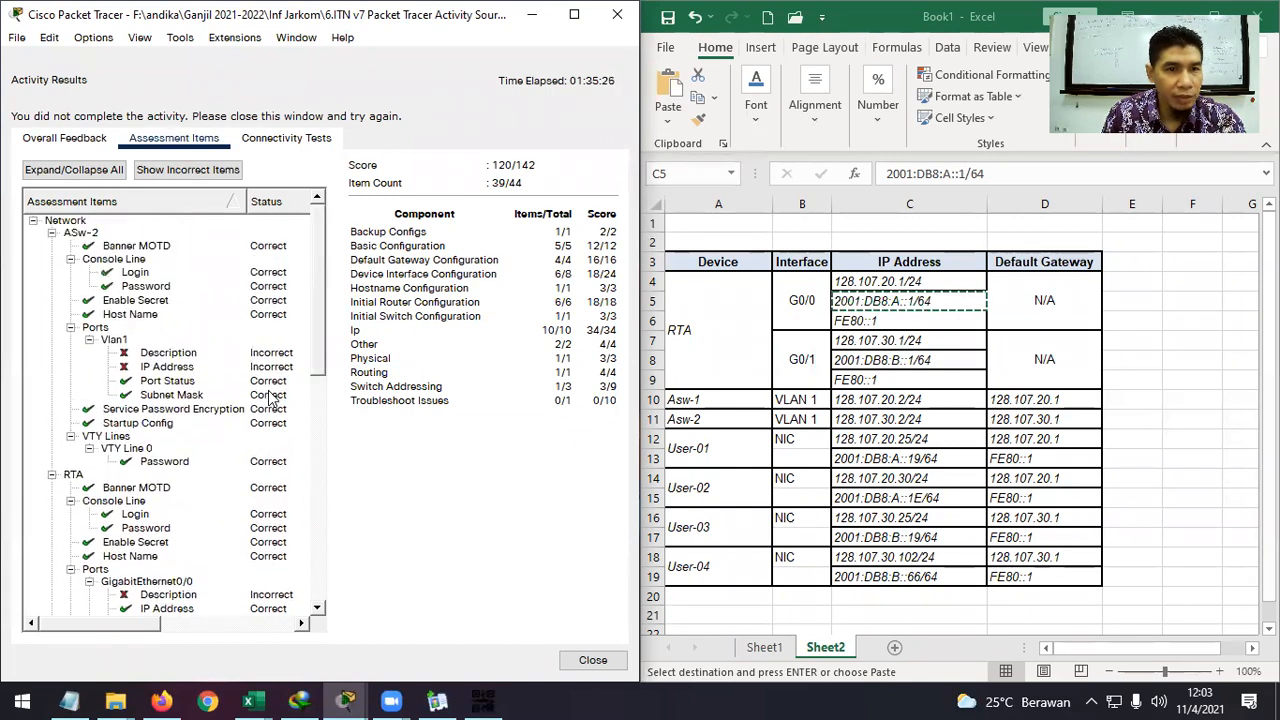
left_click(147, 355)
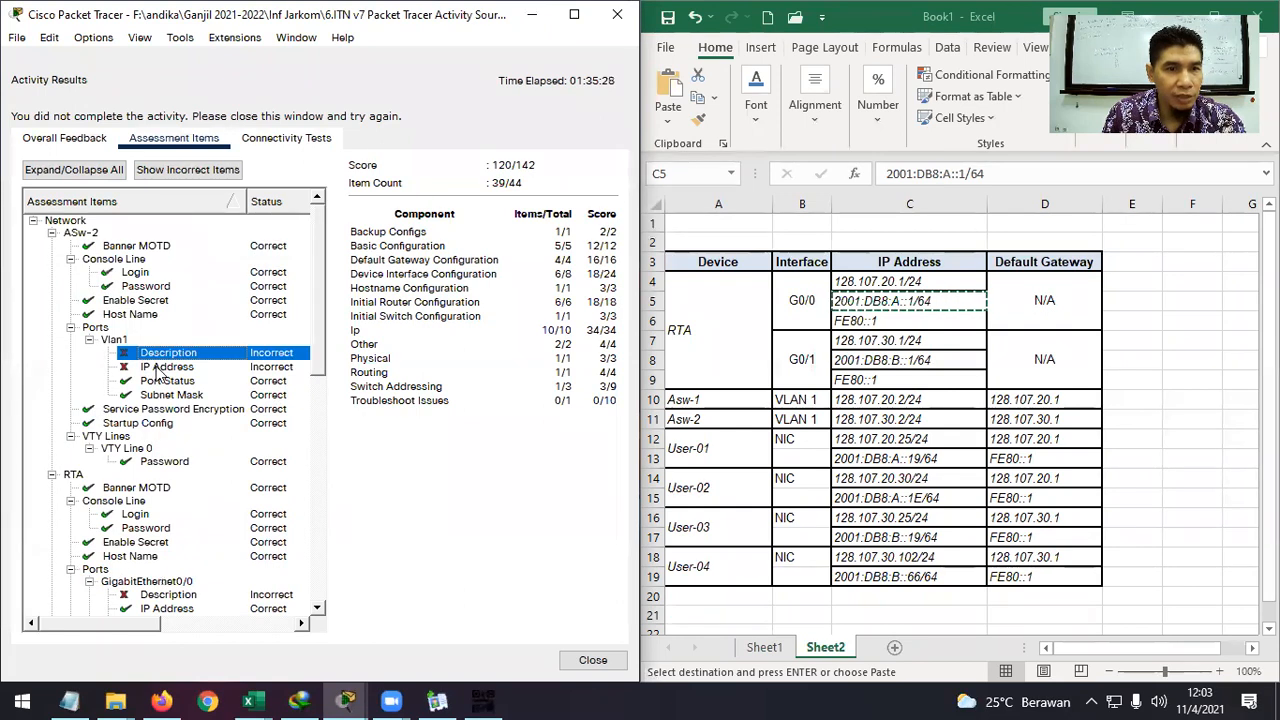
left_click(163, 368)
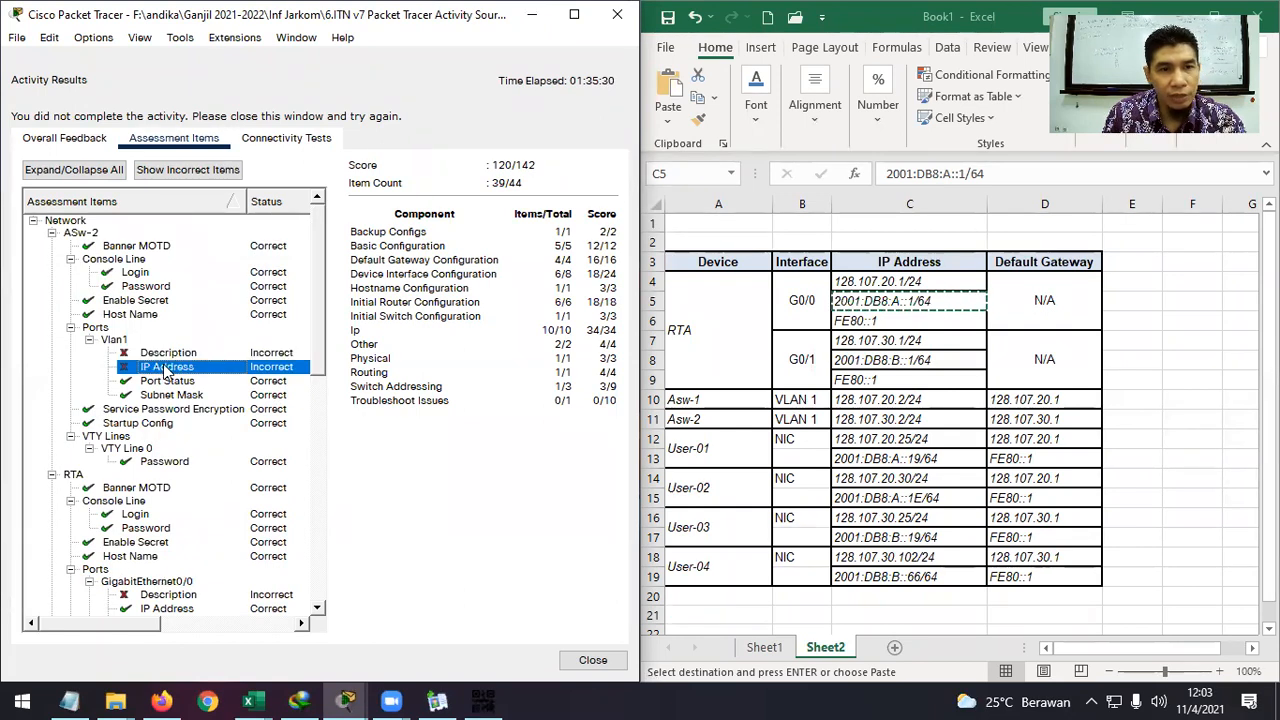
left_click(163, 356)
left_click(167, 370)
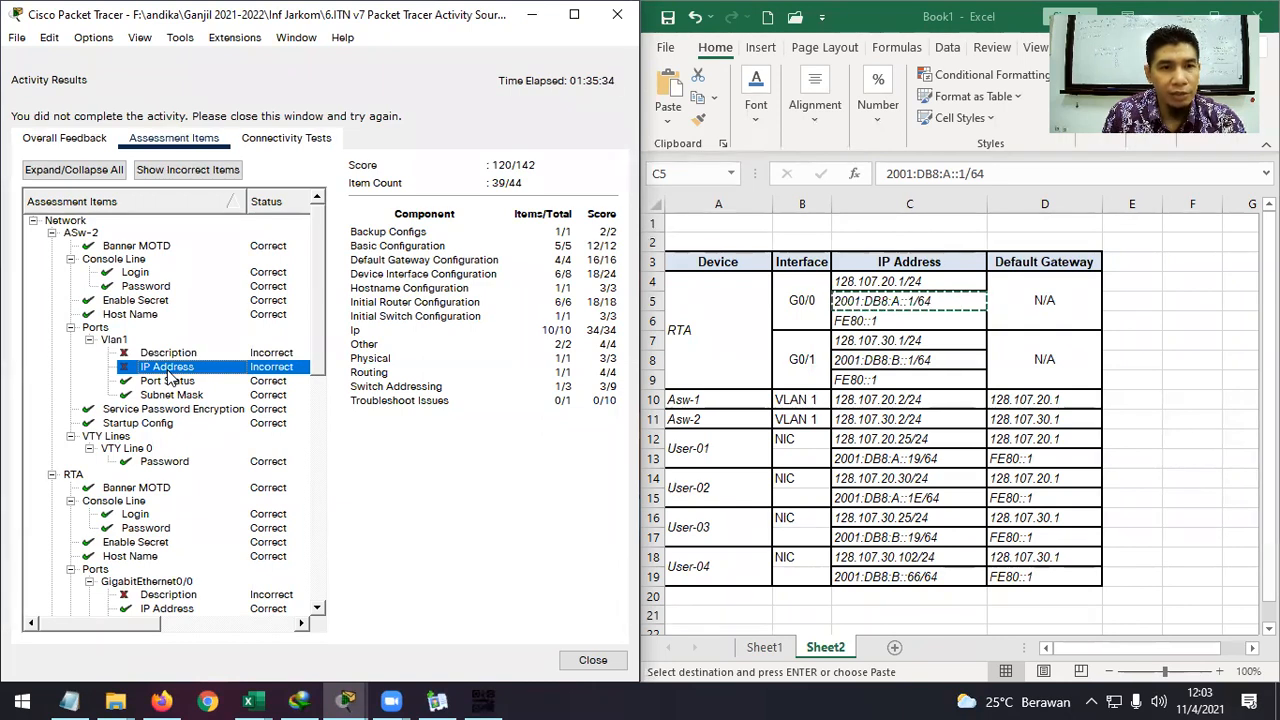
scroll(170, 376, "down", 2)
scroll(170, 376, "down", 4)
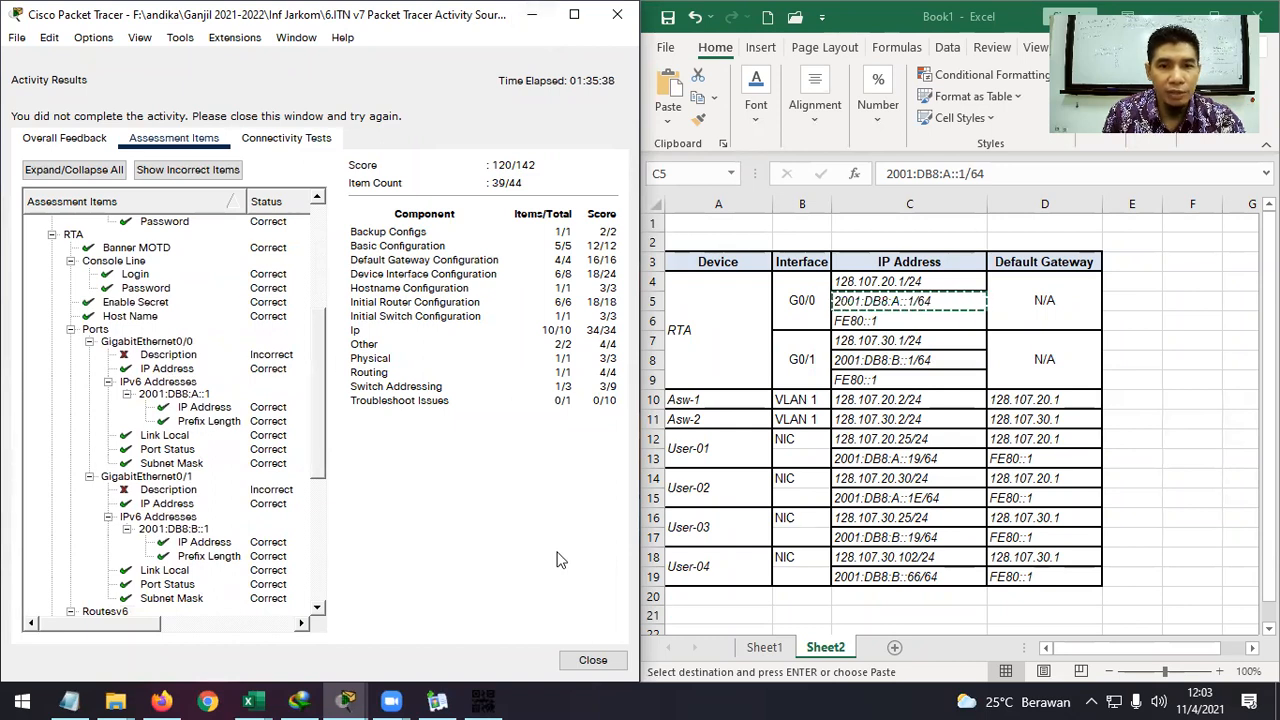
Close the activity results, then bring RTA's command line forward and position it.
left_click(591, 658)
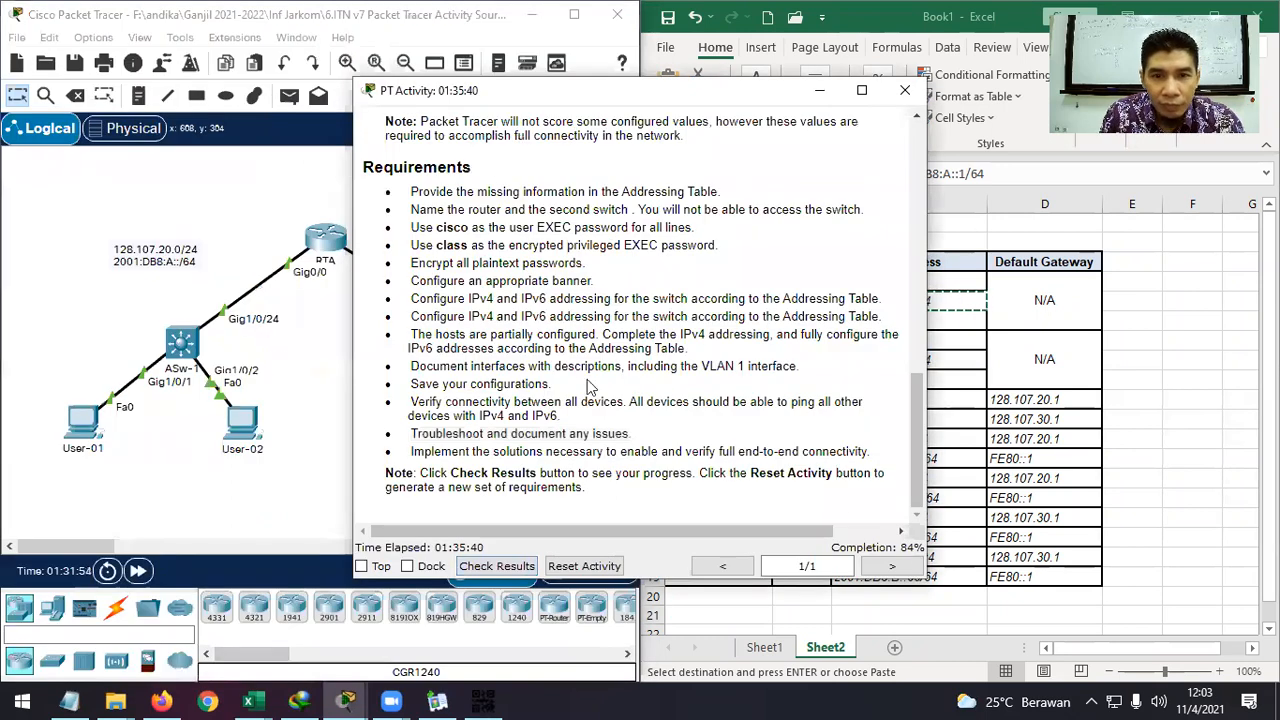
double_click(577, 367)
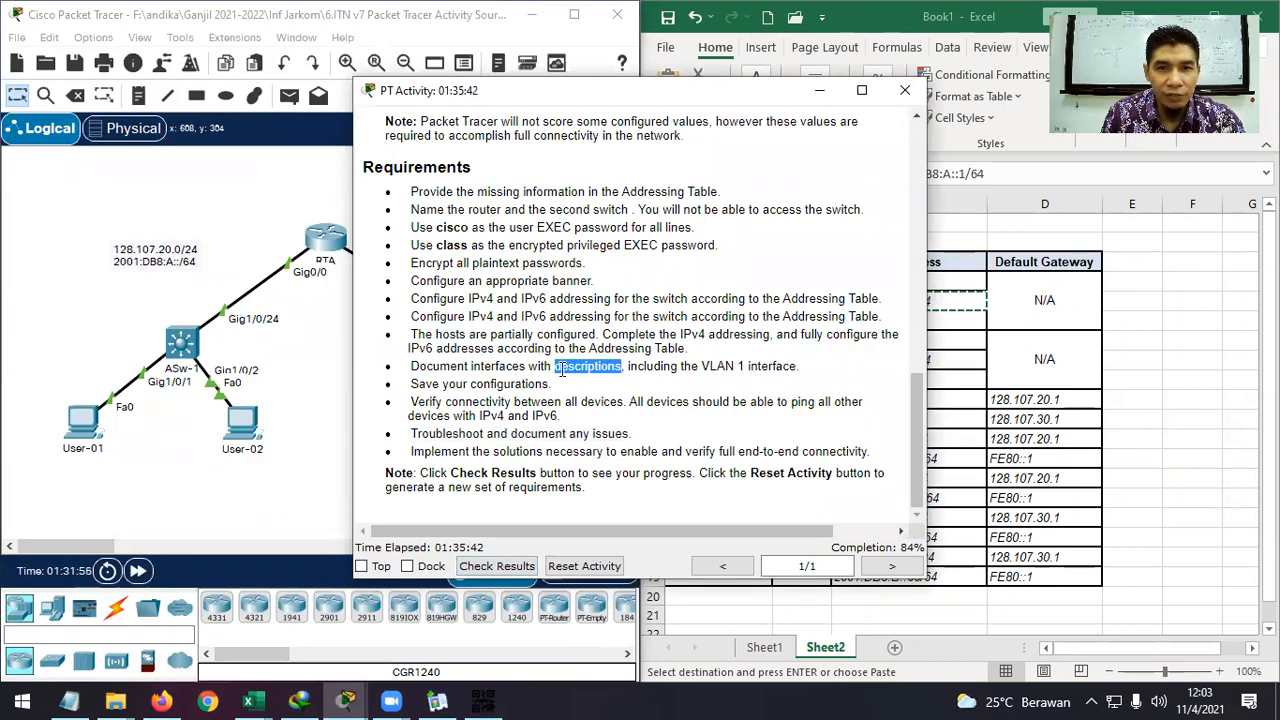
double_click(574, 369)
left_click_drag(784, 90, 873, 76)
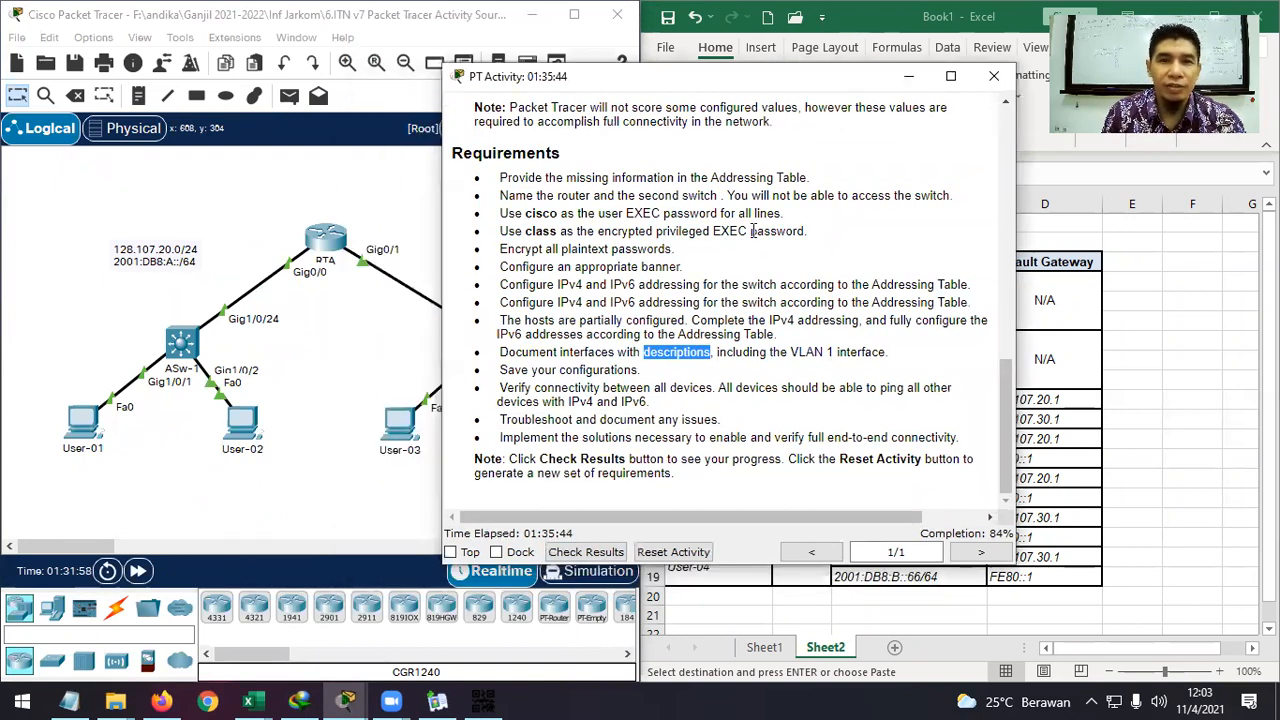
left_click(391, 701)
left_click(347, 699)
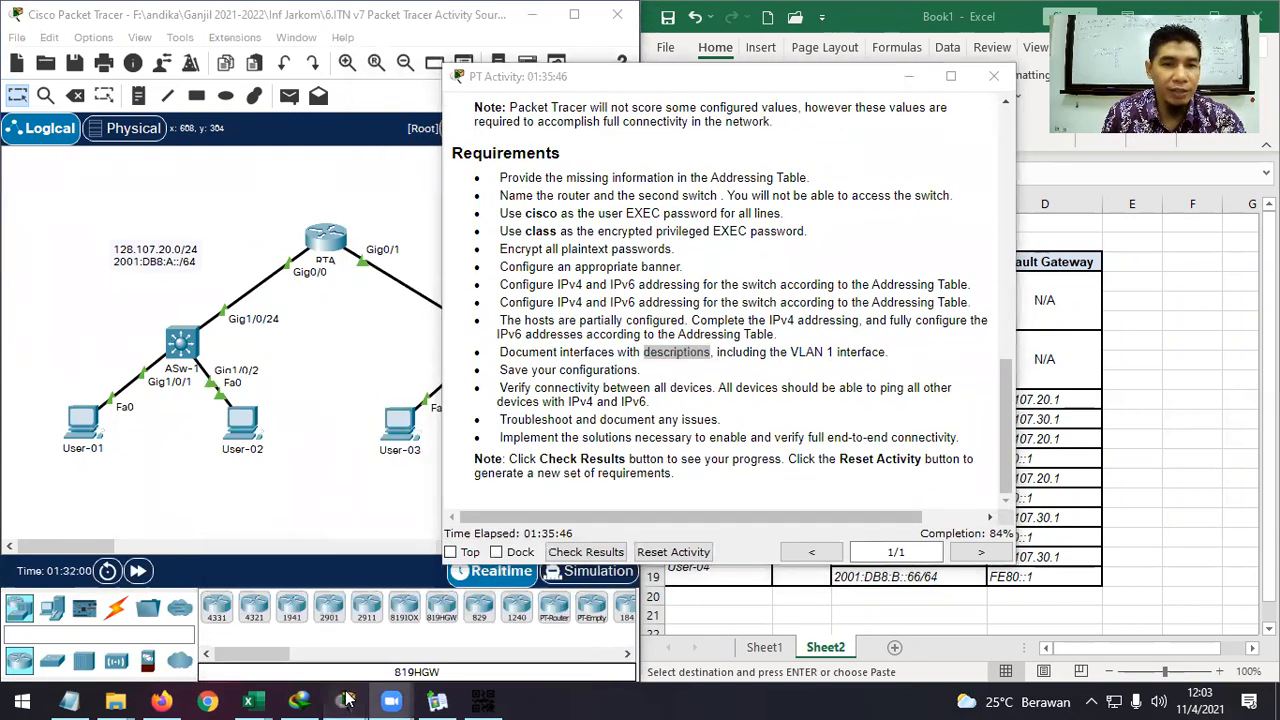
mouse_move(347, 699)
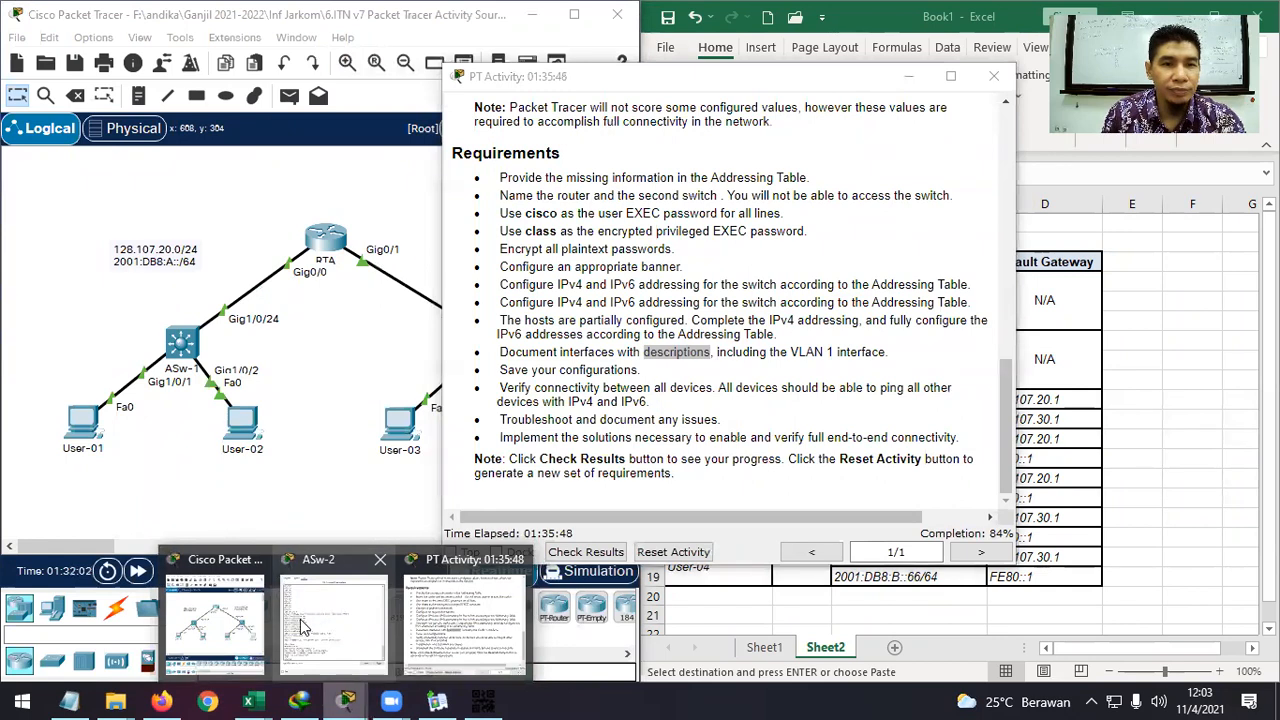
left_click(215, 620)
left_click(325, 238)
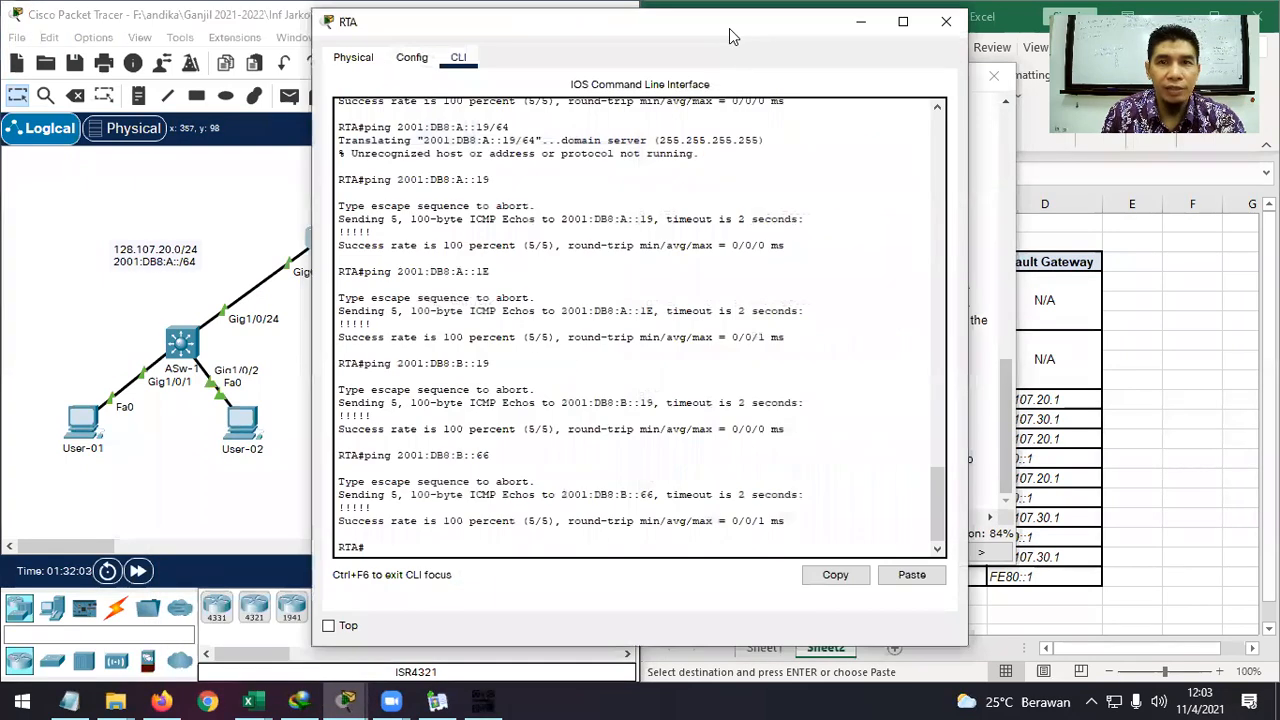
left_click_drag(730, 36, 530, 39)
left_click(849, 77)
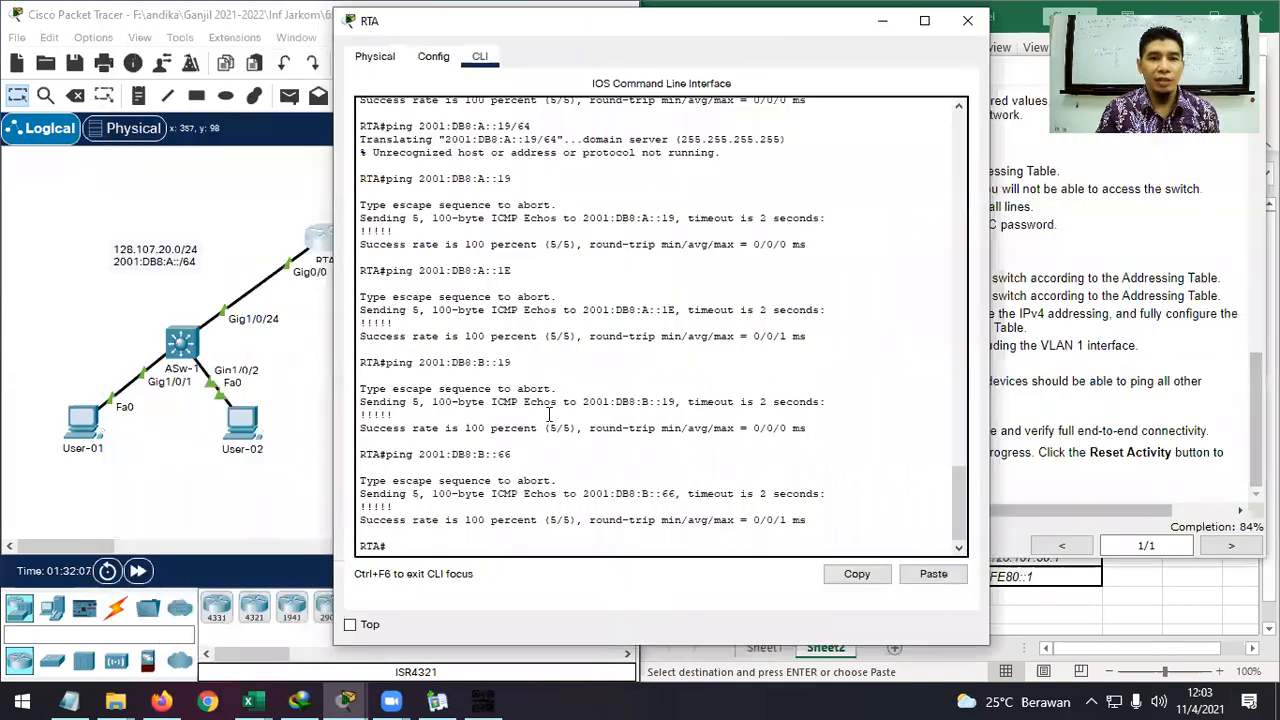
Enter configuration mode for RTA's GigabitEthernet0/0 interface.
type("conf t")
key("Return")
type("int g")
key("Tab")
type("0/")
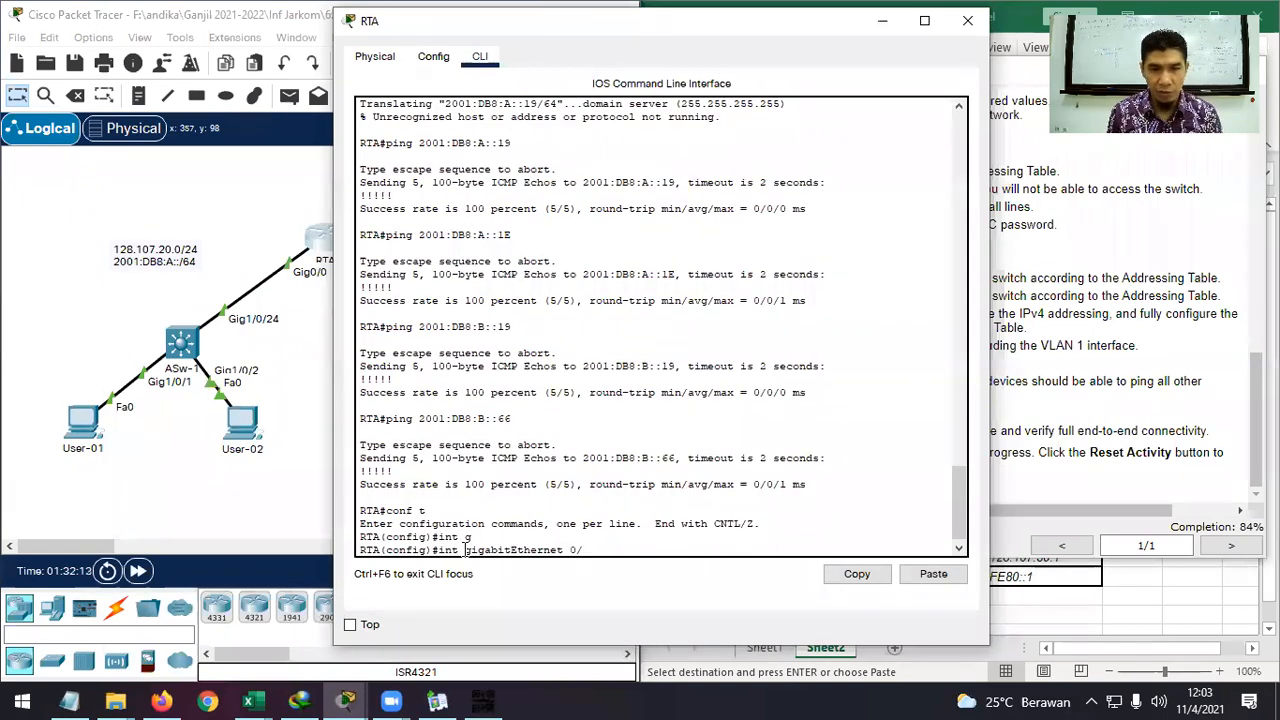
type("0")
key("Return")
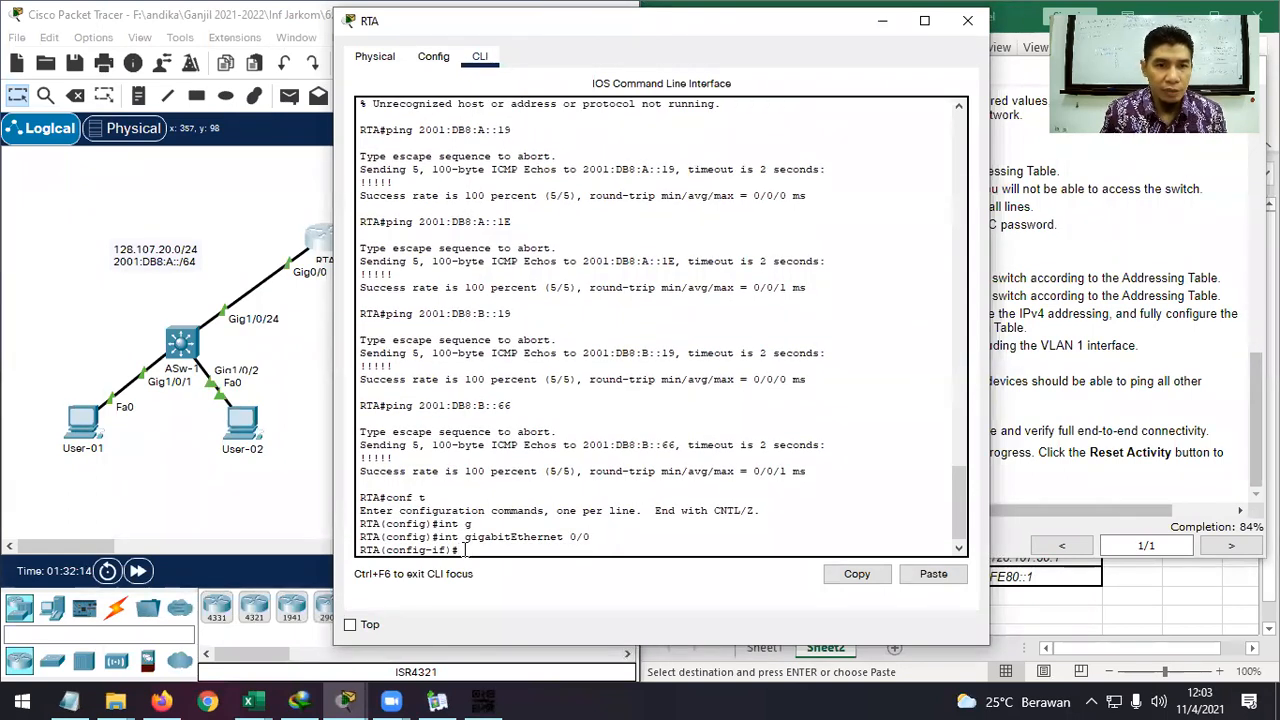
Describe G0/0 as 'LAN connection to network 128.107.20.0/24' and exit configuration mode.
type("des")
key("Tab")
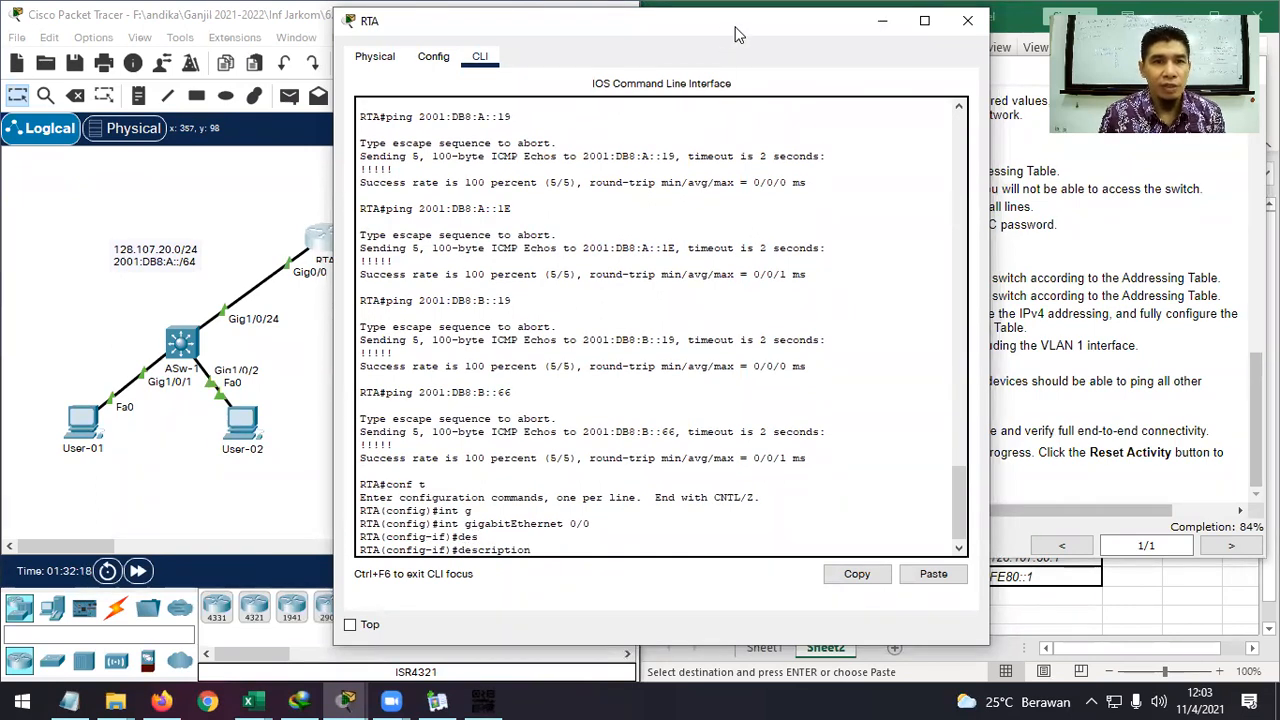
left_click_drag(731, 31, 809, 30)
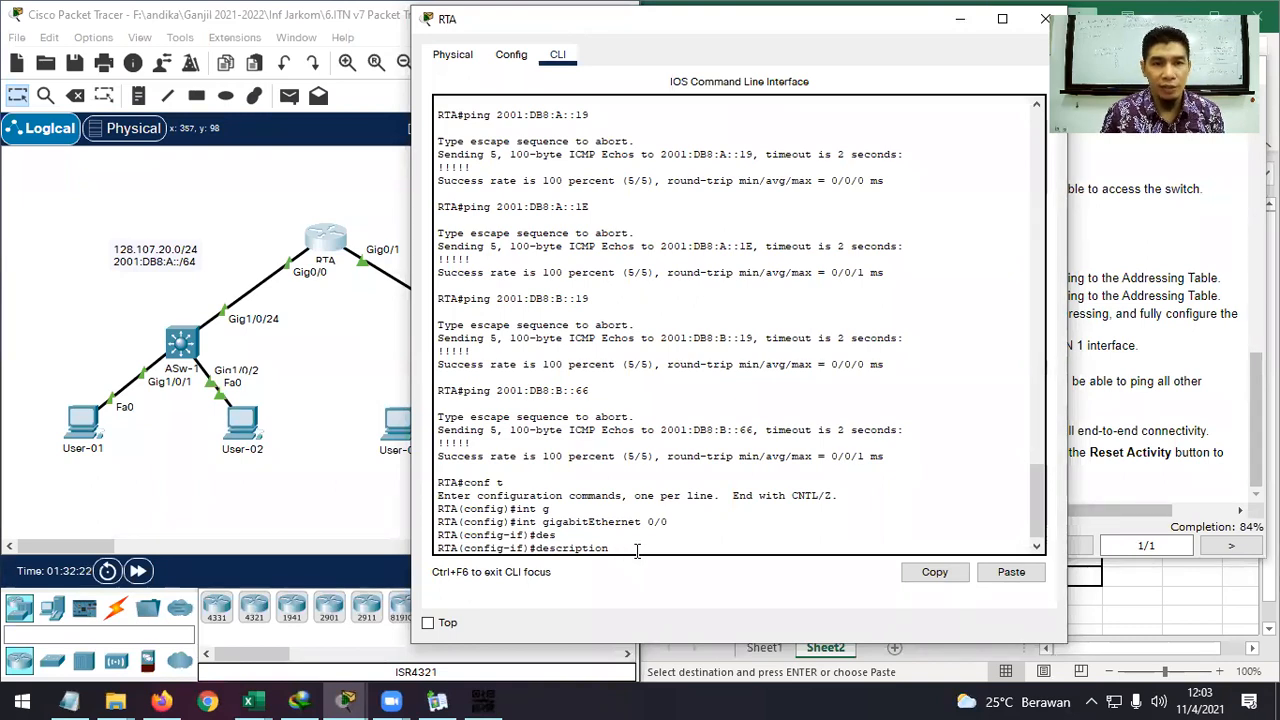
type("LAN connection to ")
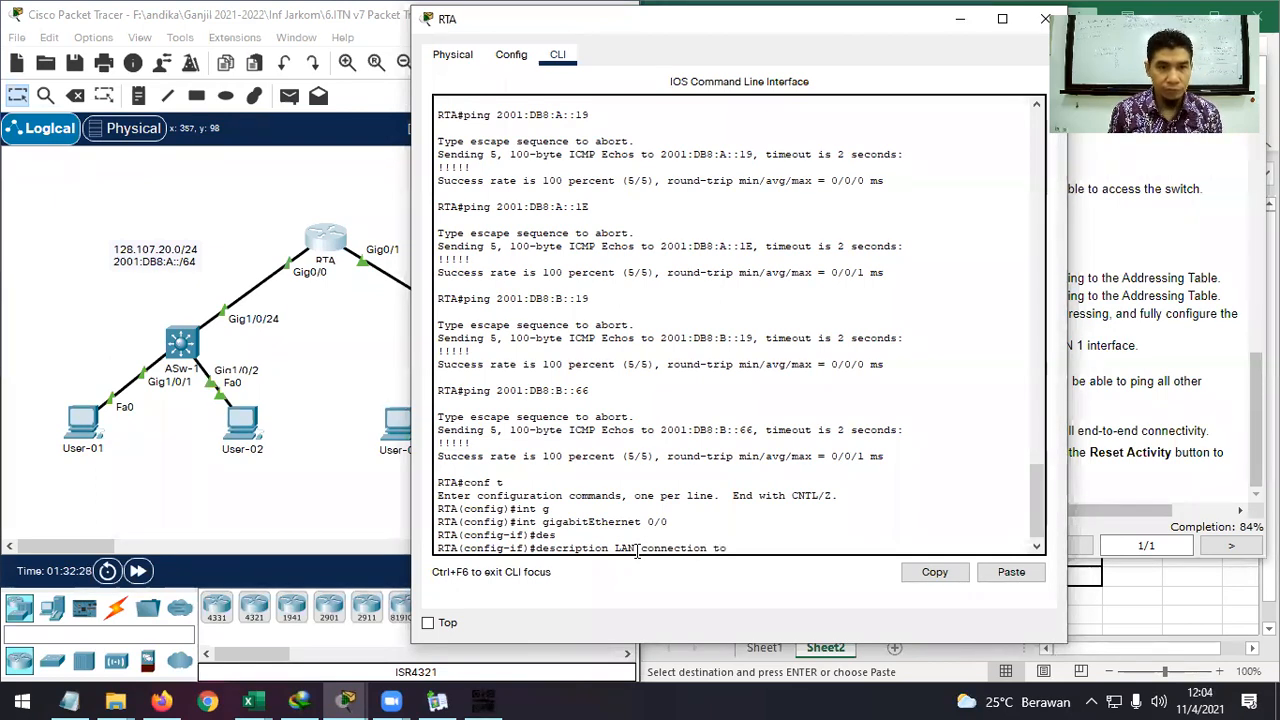
type("AS")
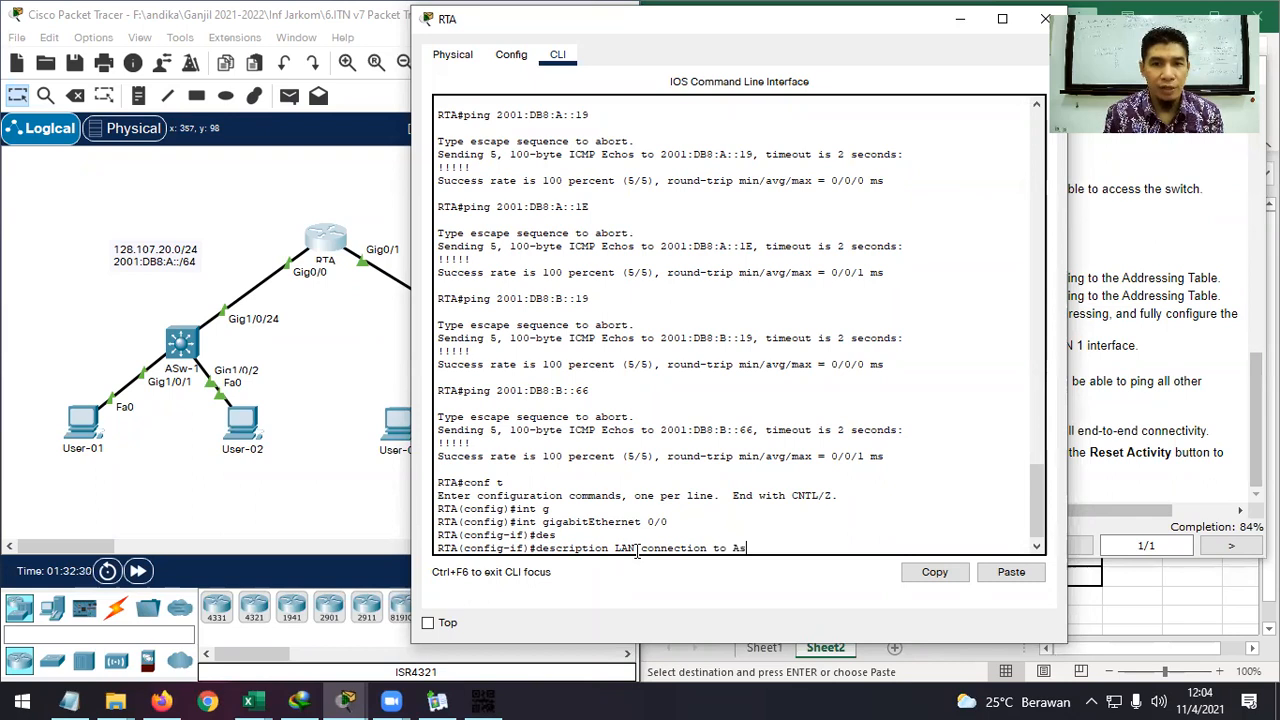
key("BackSpace")
key("BackSpace")
key("BackSpace")
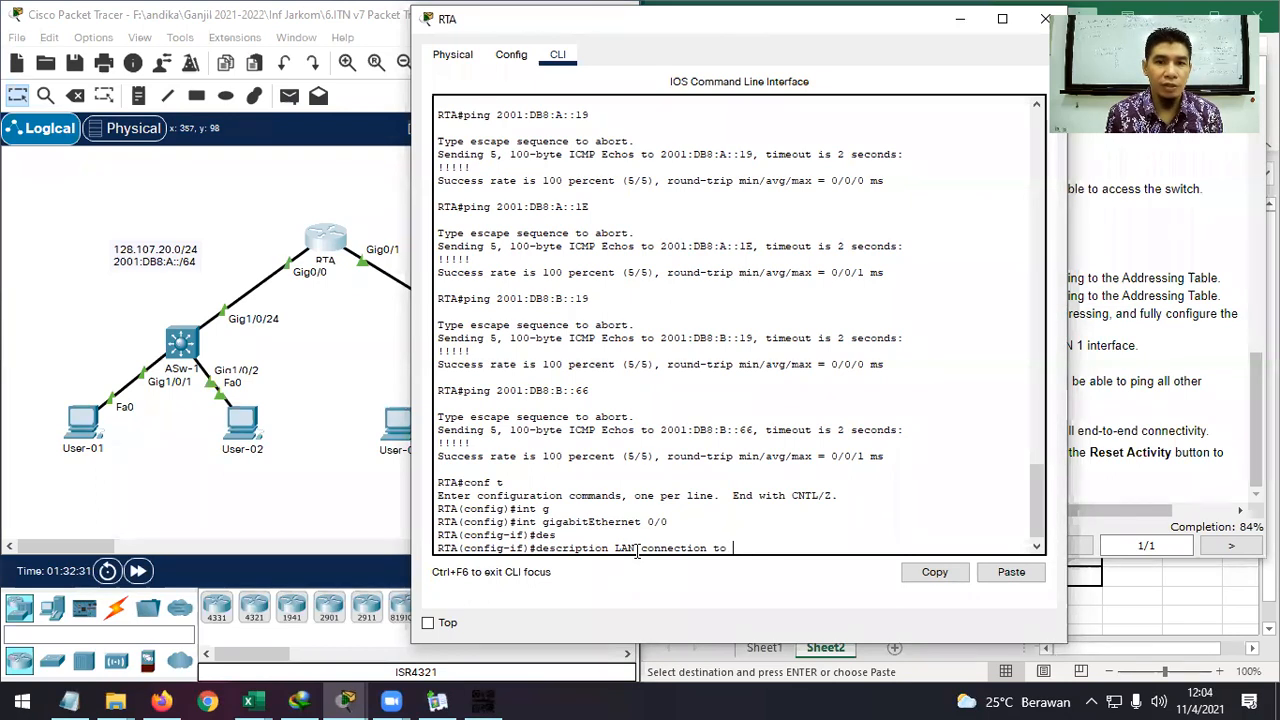
key("BackSpace")
key("BackSpace")
type("to network 128.107.20.0/24")
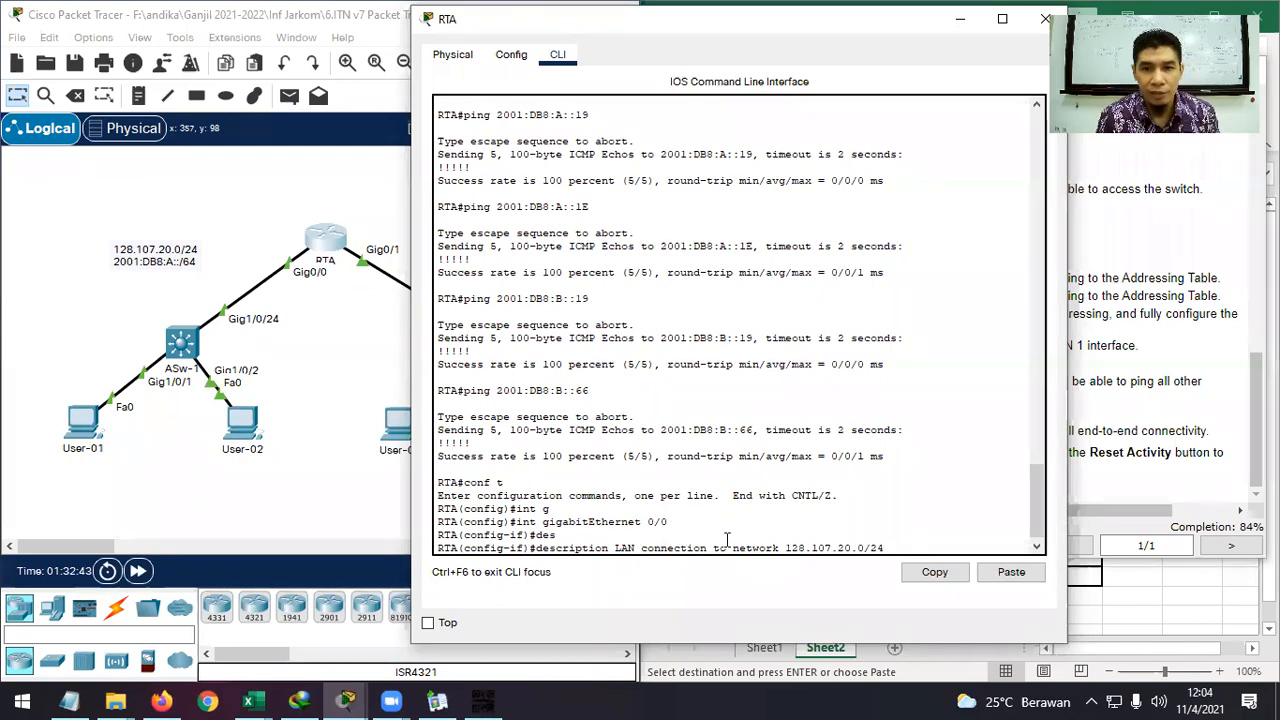
key("Return")
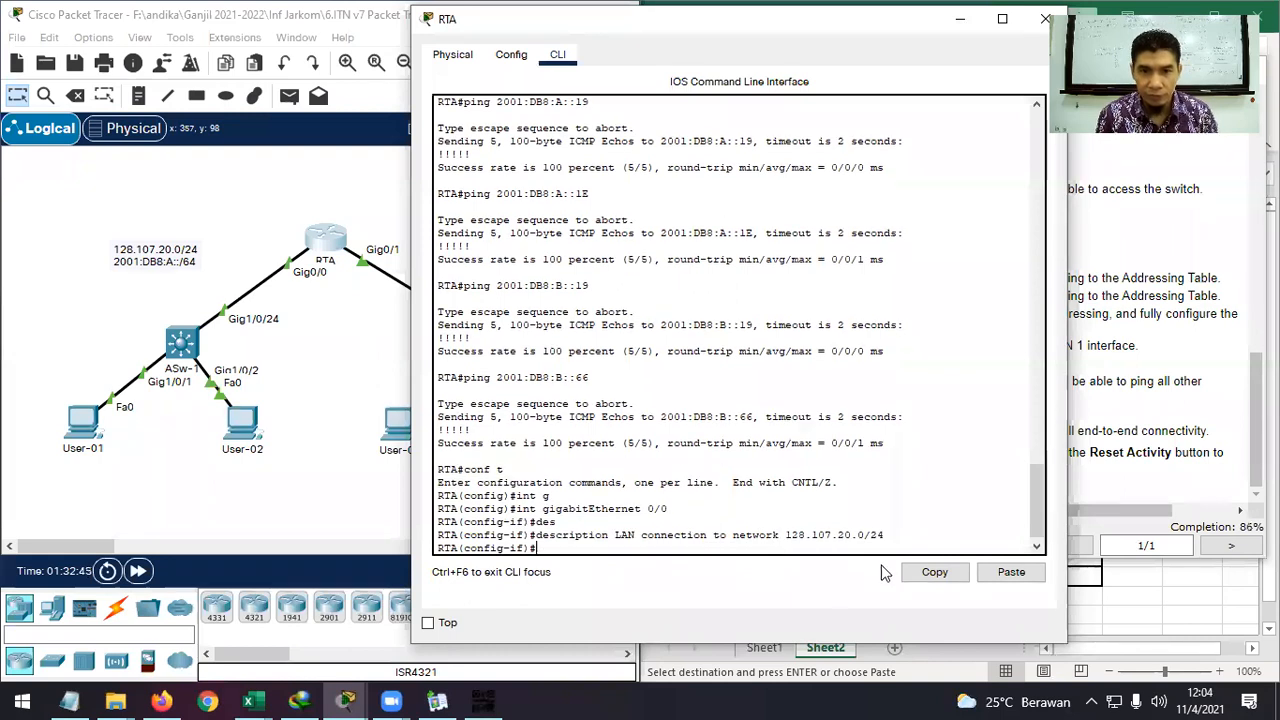
left_click_drag(885, 535, 540, 535)
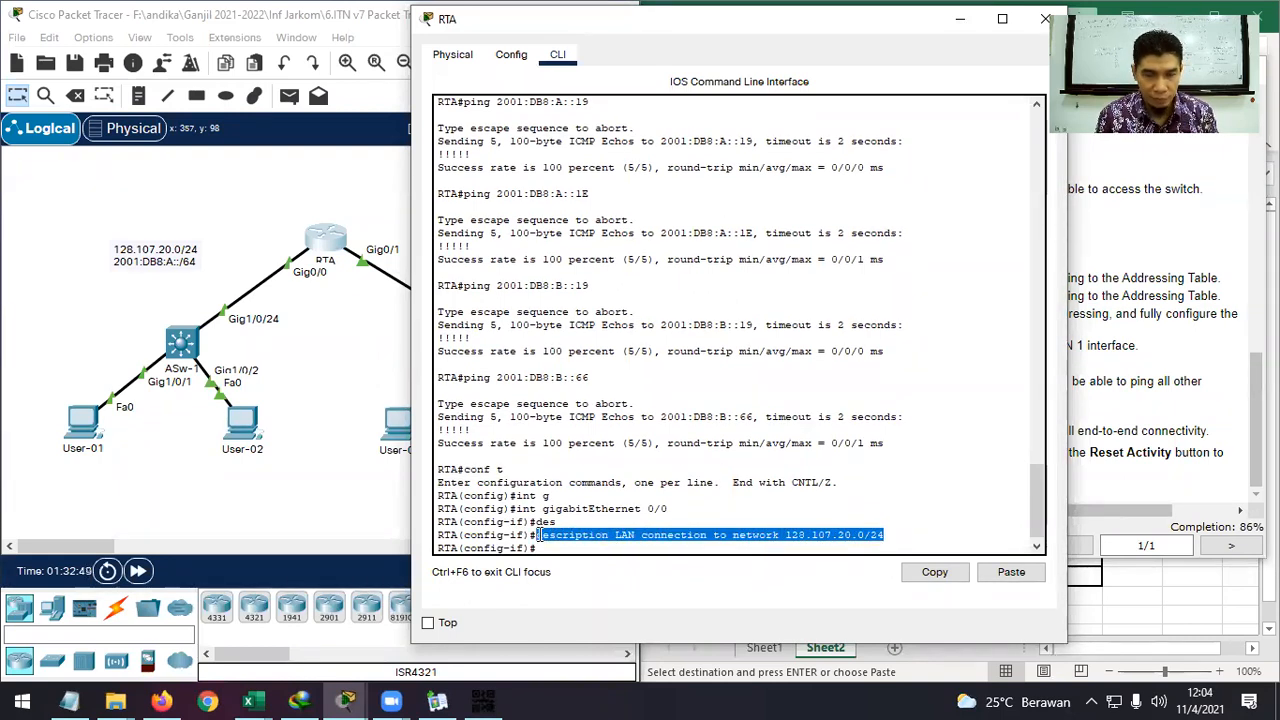
key("ctrl+c")
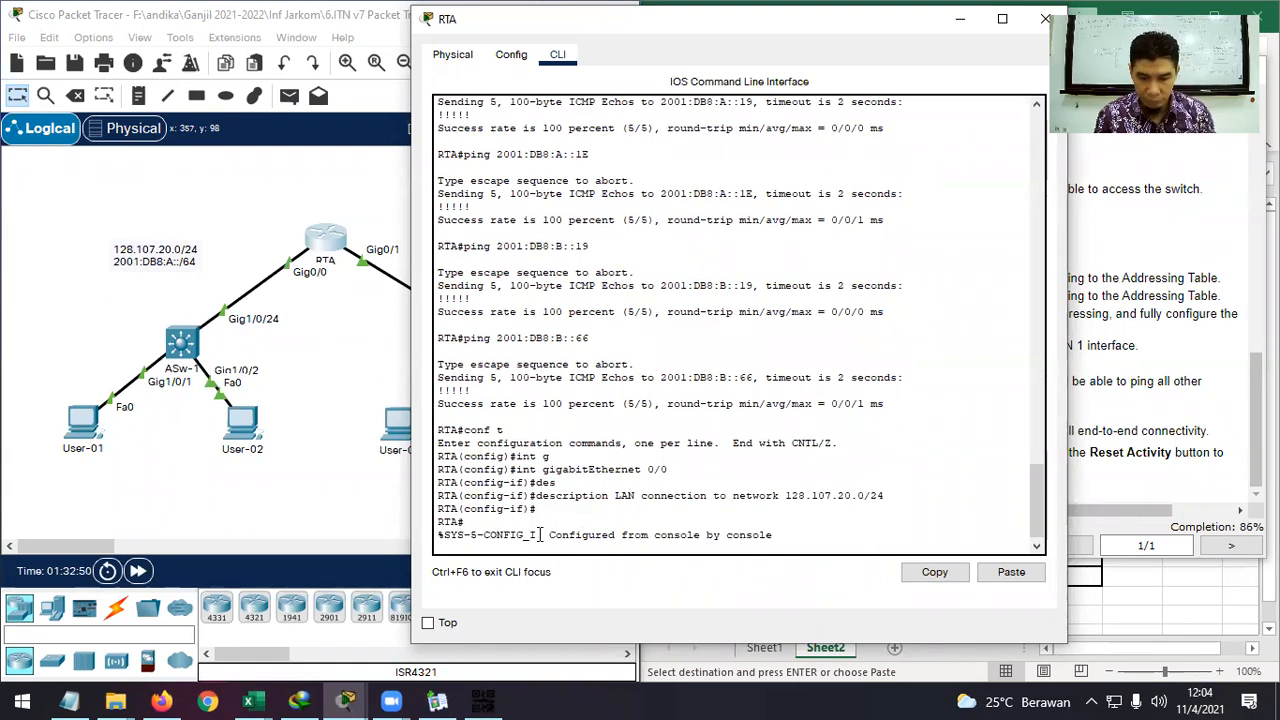
Copy the G0/0 description command from the RTA console.
left_click_drag(537, 483, 886, 484)
right_click(880, 488)
left_click(915, 493)
left_click(583, 547)
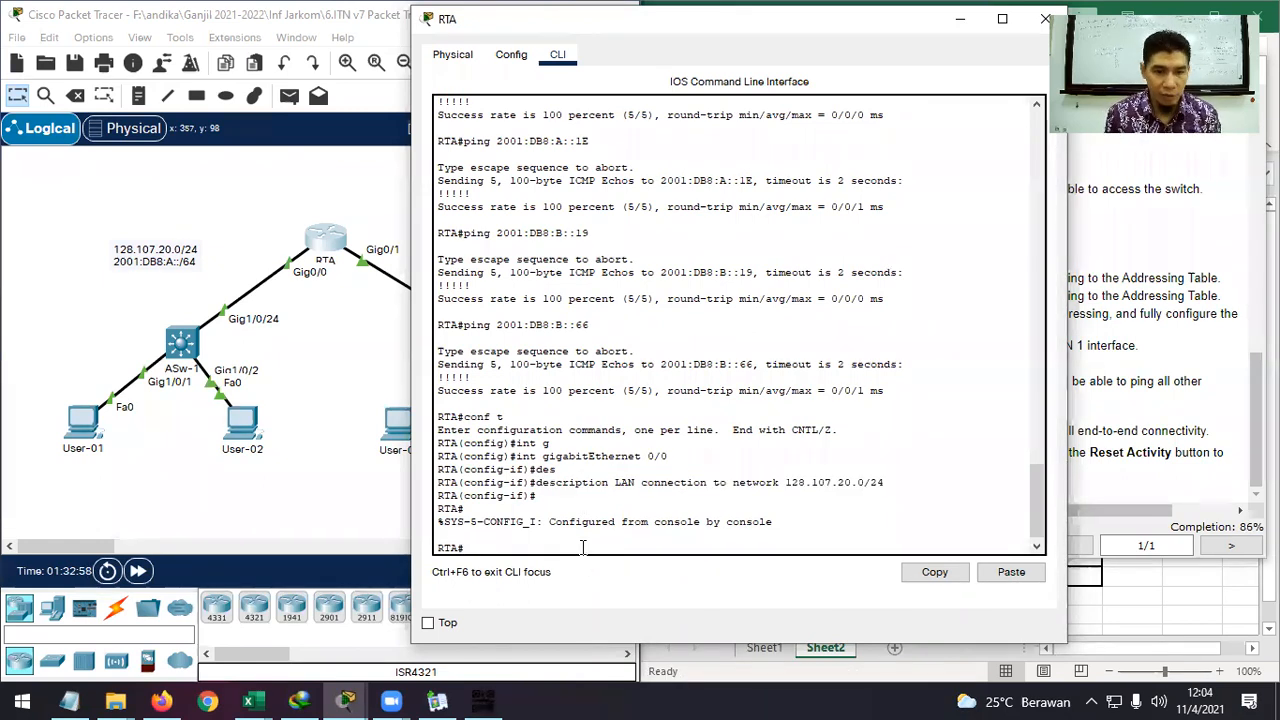
Enter configuration mode for RTA's GigabitEthernet0/1 interface.
type("conf t")
key("Return")
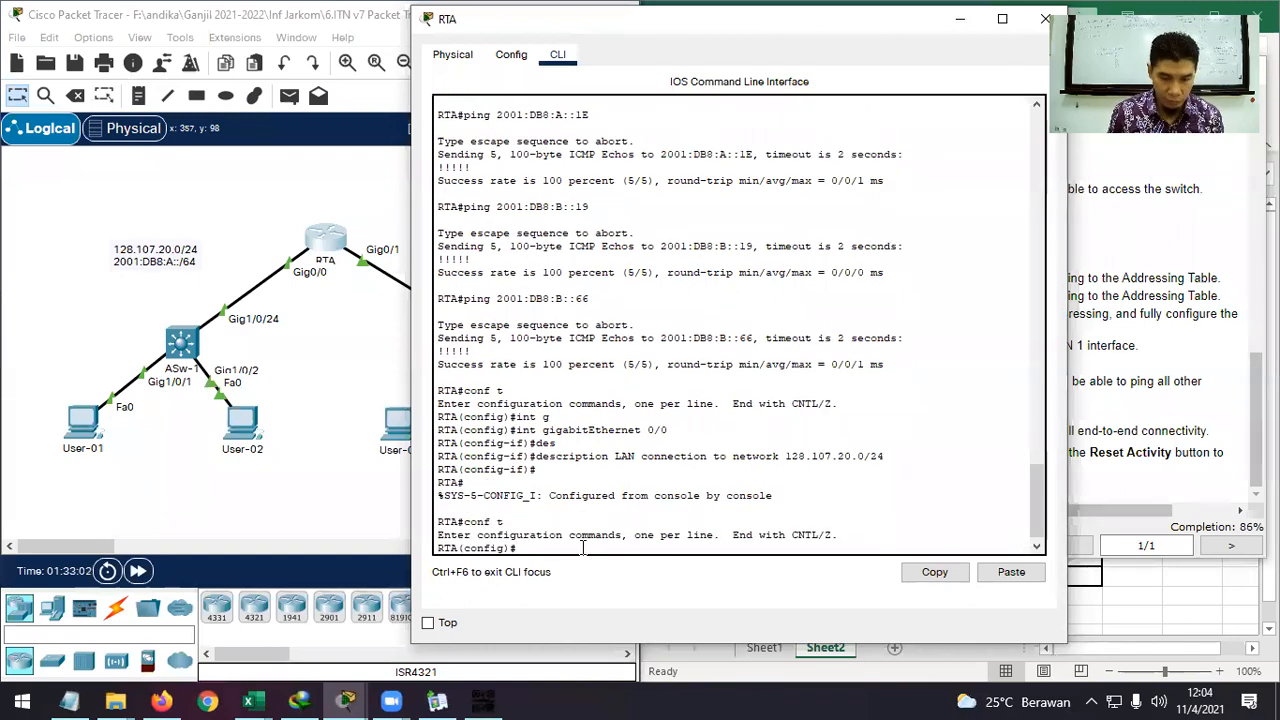
type("int g")
key("Tab")
type("0/1")
key("Return")
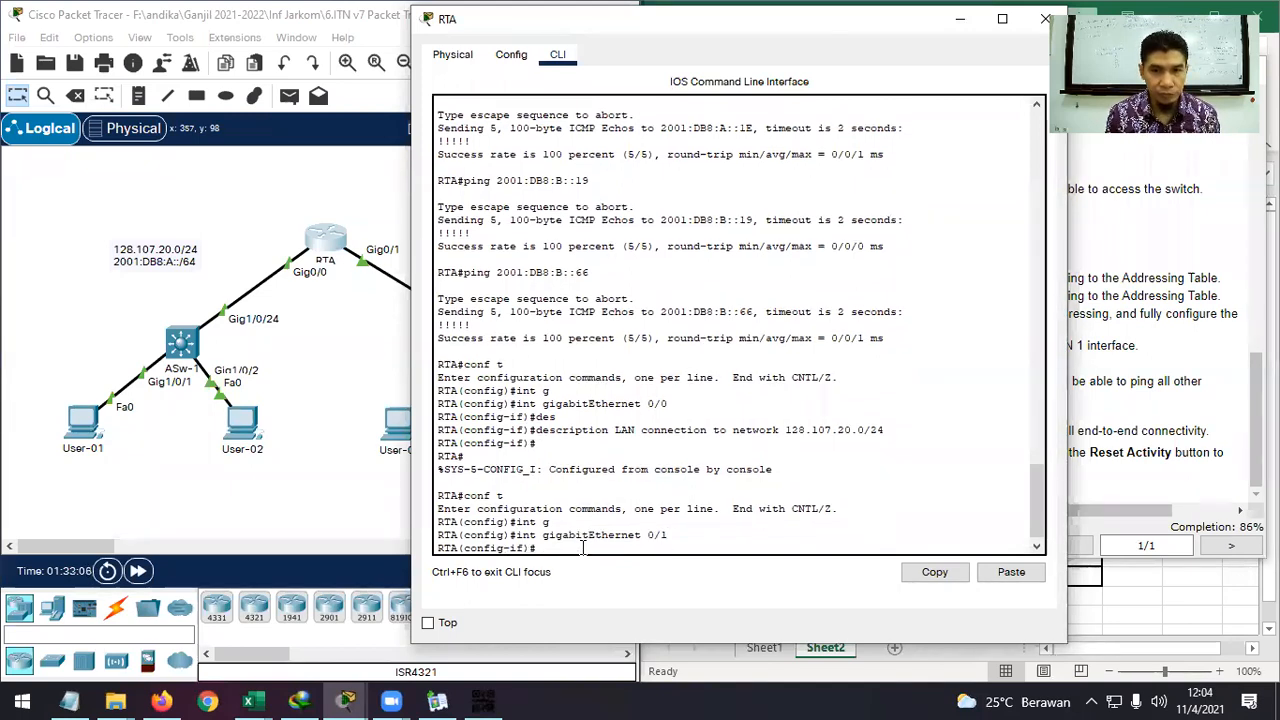
Paste the description with network 128.107.30.0/24 instead of .20, apply it, and minimize RTA.
right_click(585, 553)
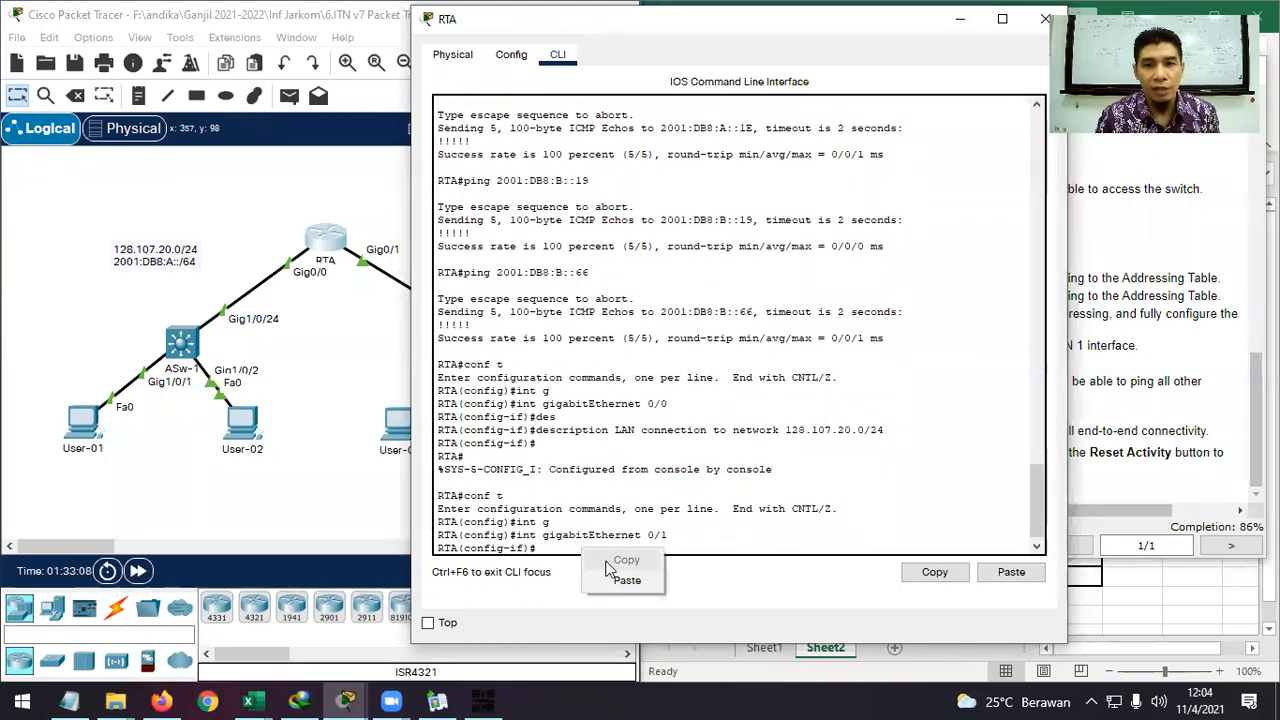
left_click(623, 577)
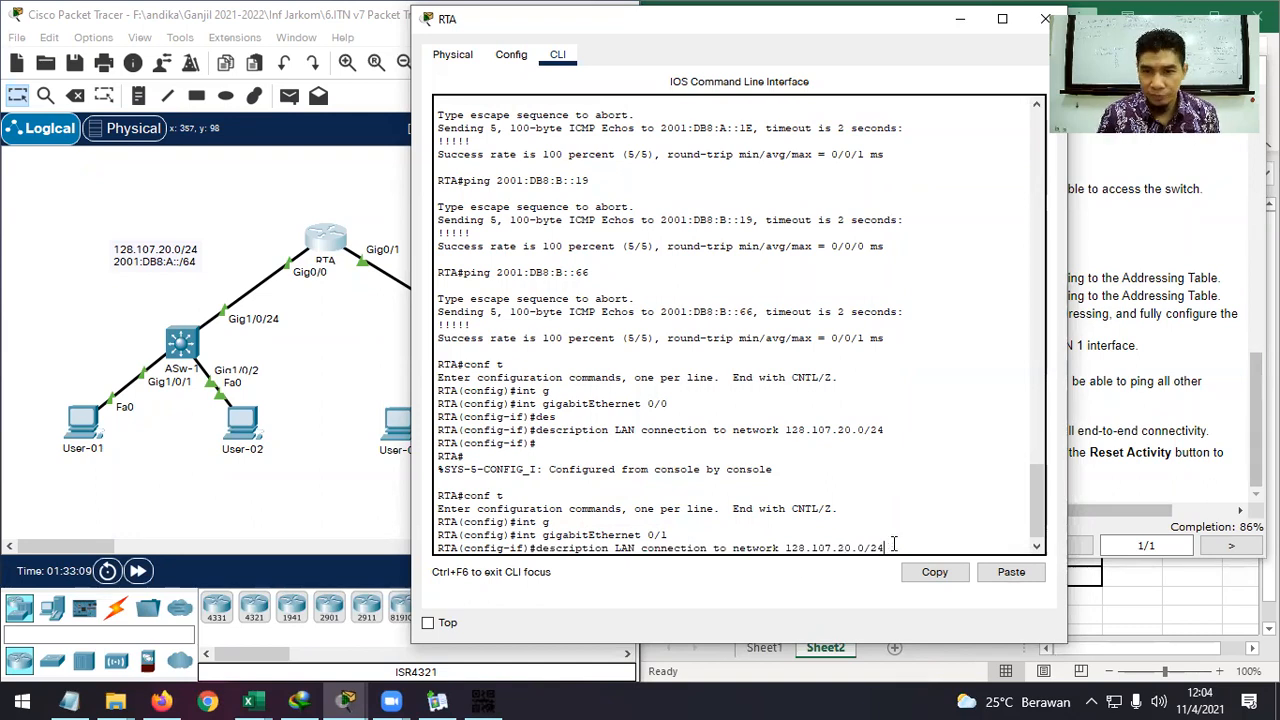
key("Left")
key("Left")
key("Left")
key("Left")
key("Left")
key("Left")
key("BackSpace")
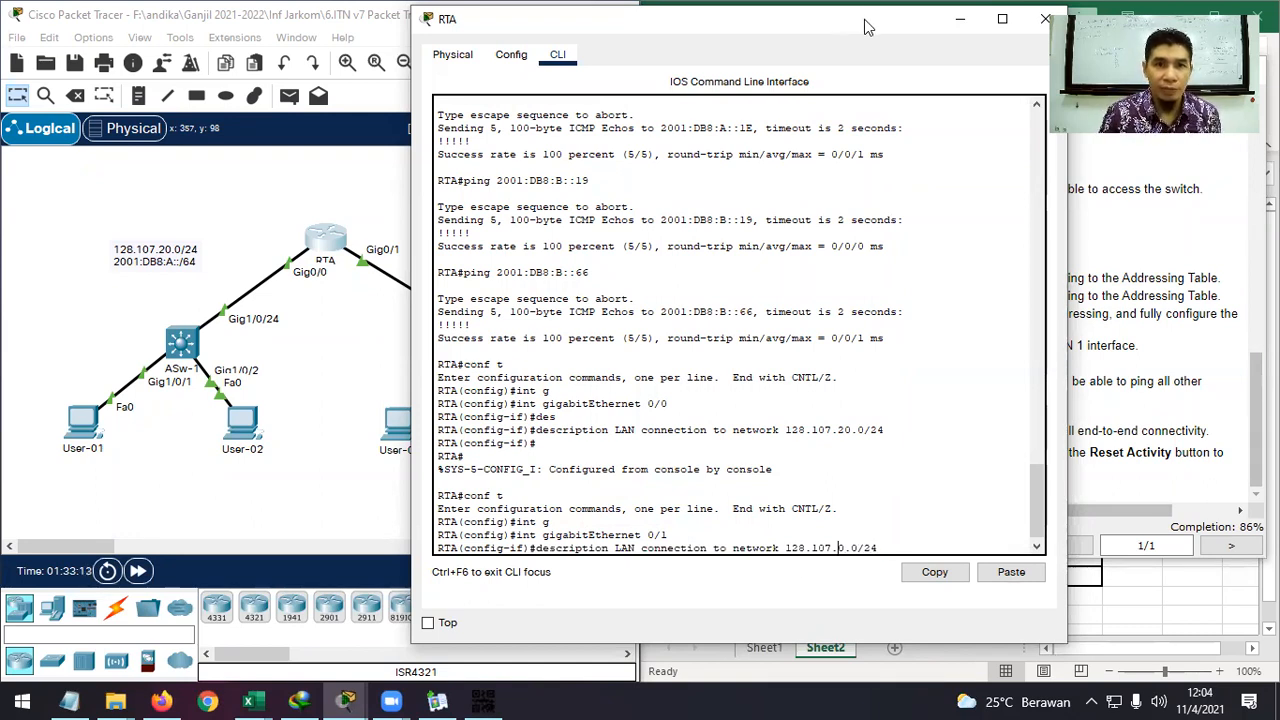
left_click_drag(868, 27, 992, 29)
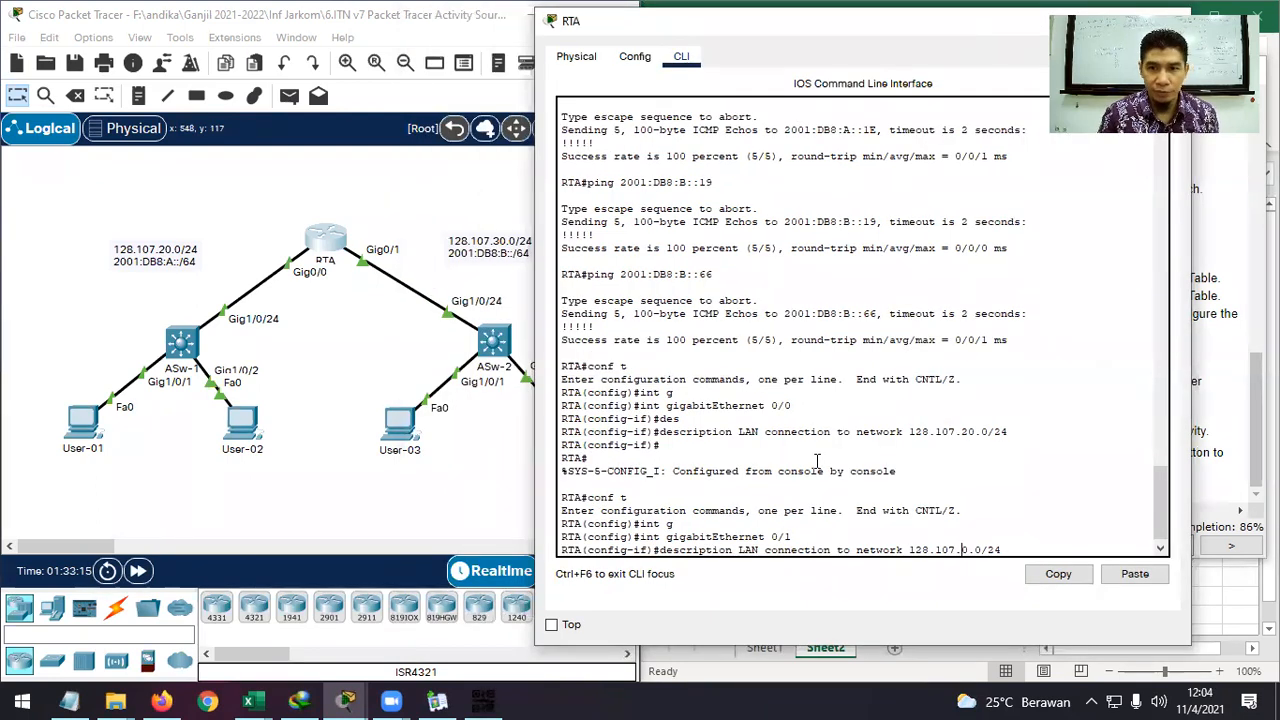
type("3")
key("Return")
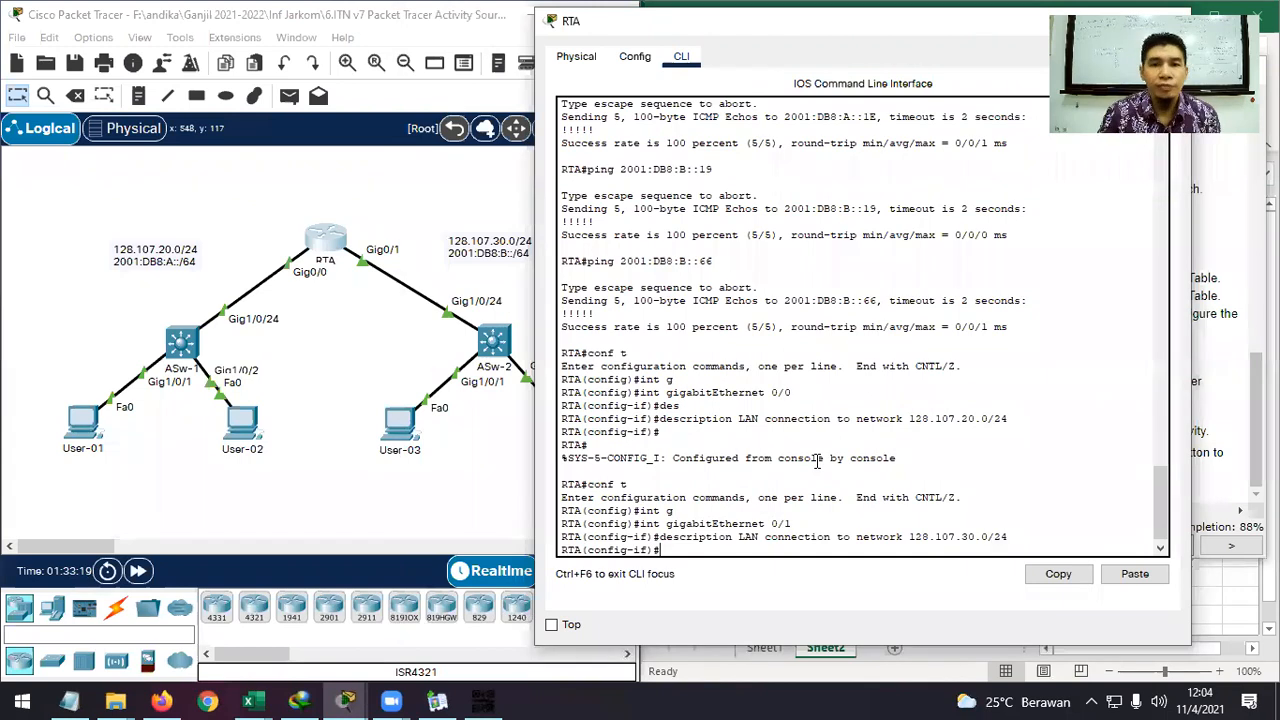
left_click_drag(939, 30, 636, 42)
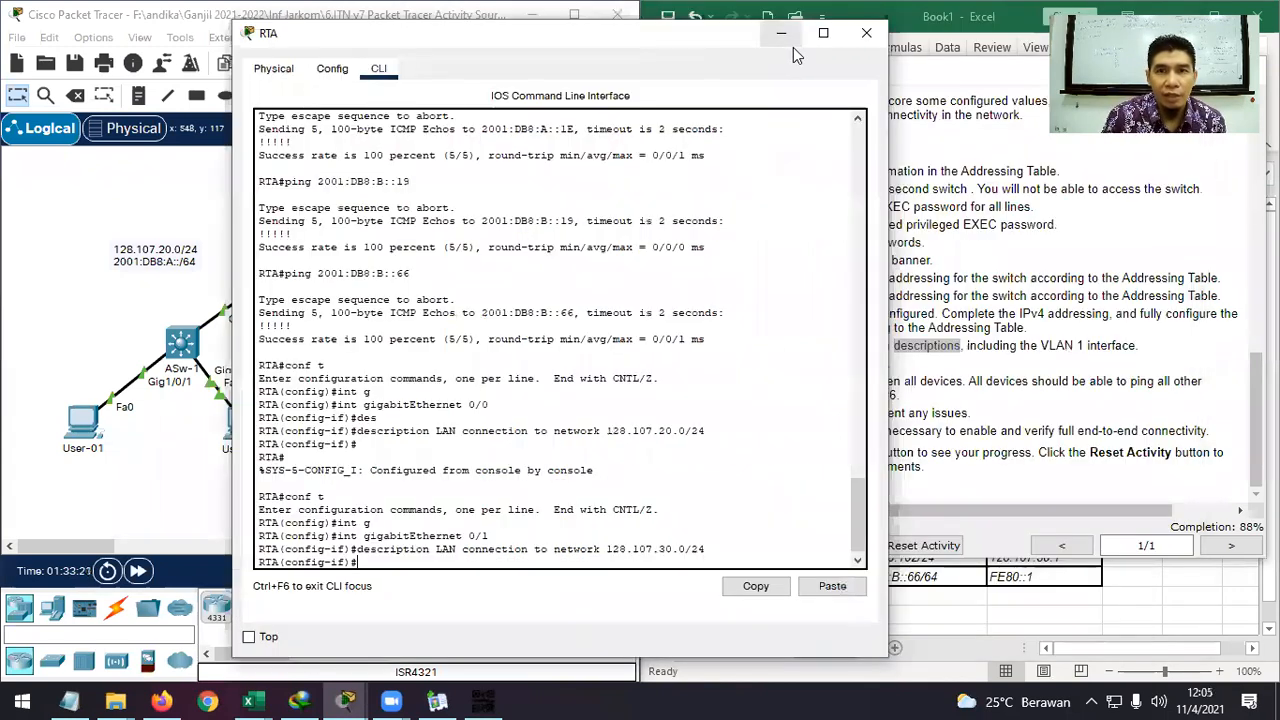
left_click(781, 34)
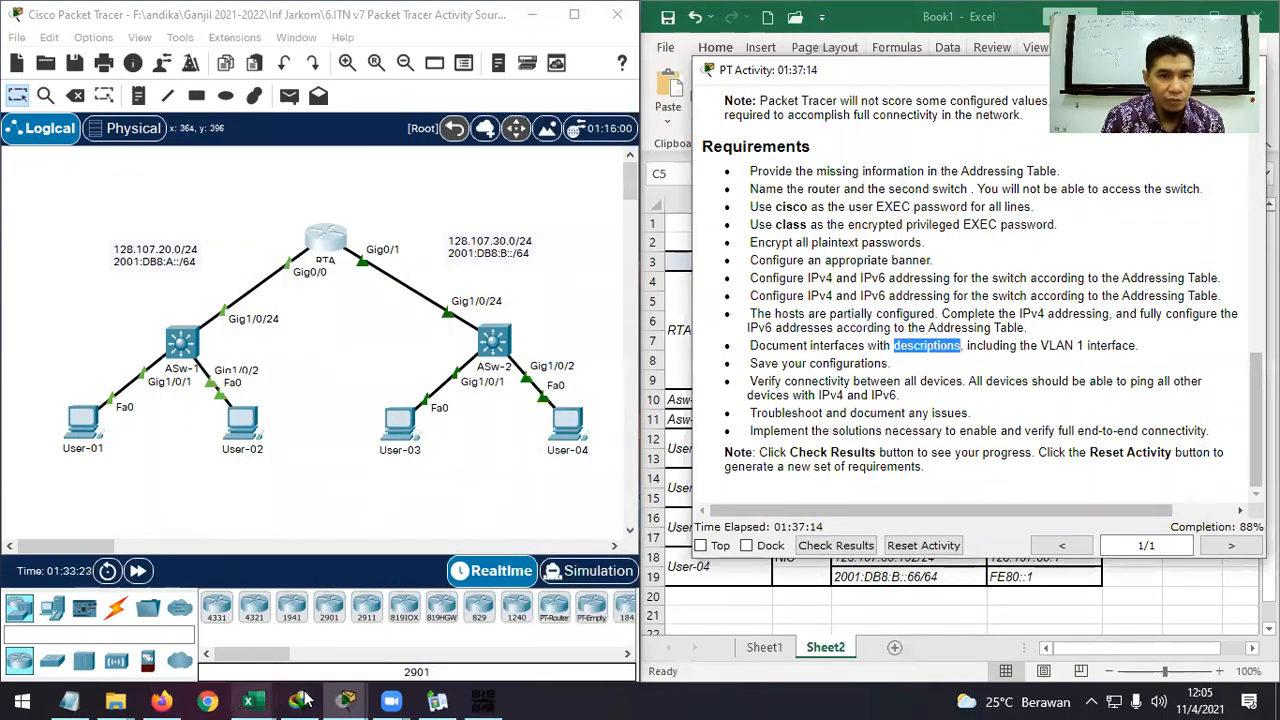
Open ASw-2's console and log in with the user and privileged EXEC passwords.
mouse_move(345, 700)
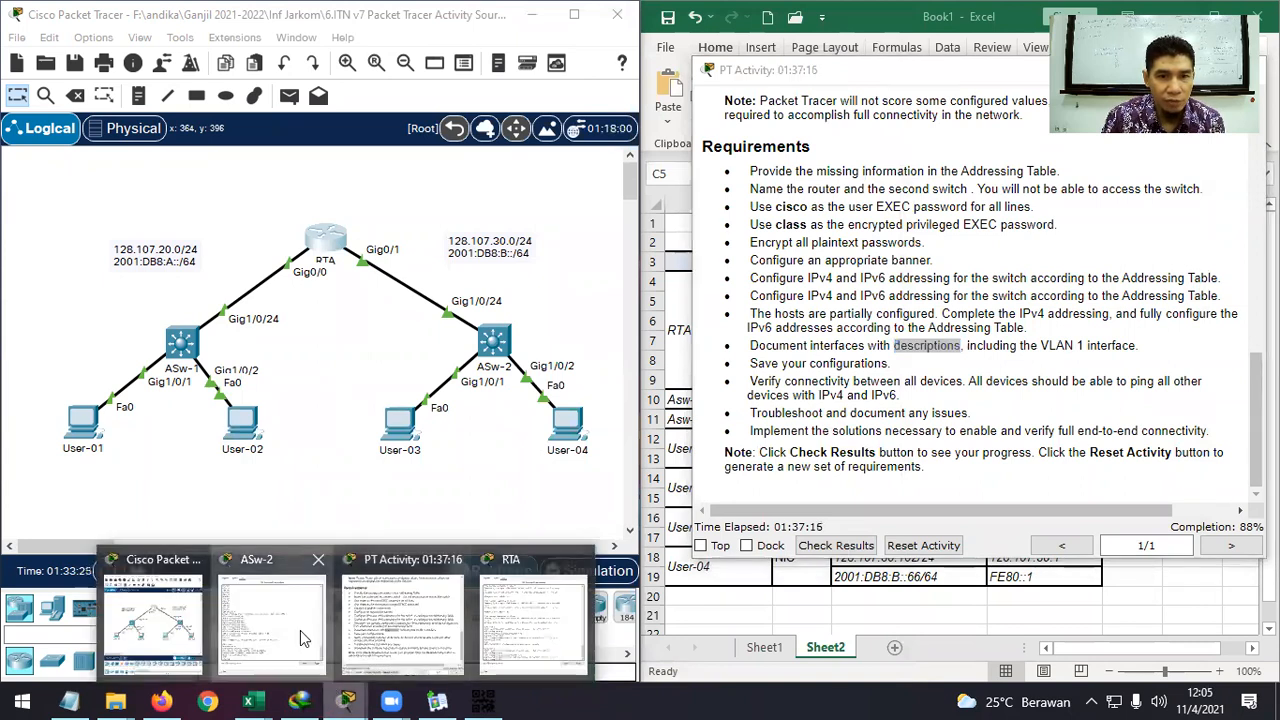
left_click(305, 638)
left_click_drag(416, 39, 539, 39)
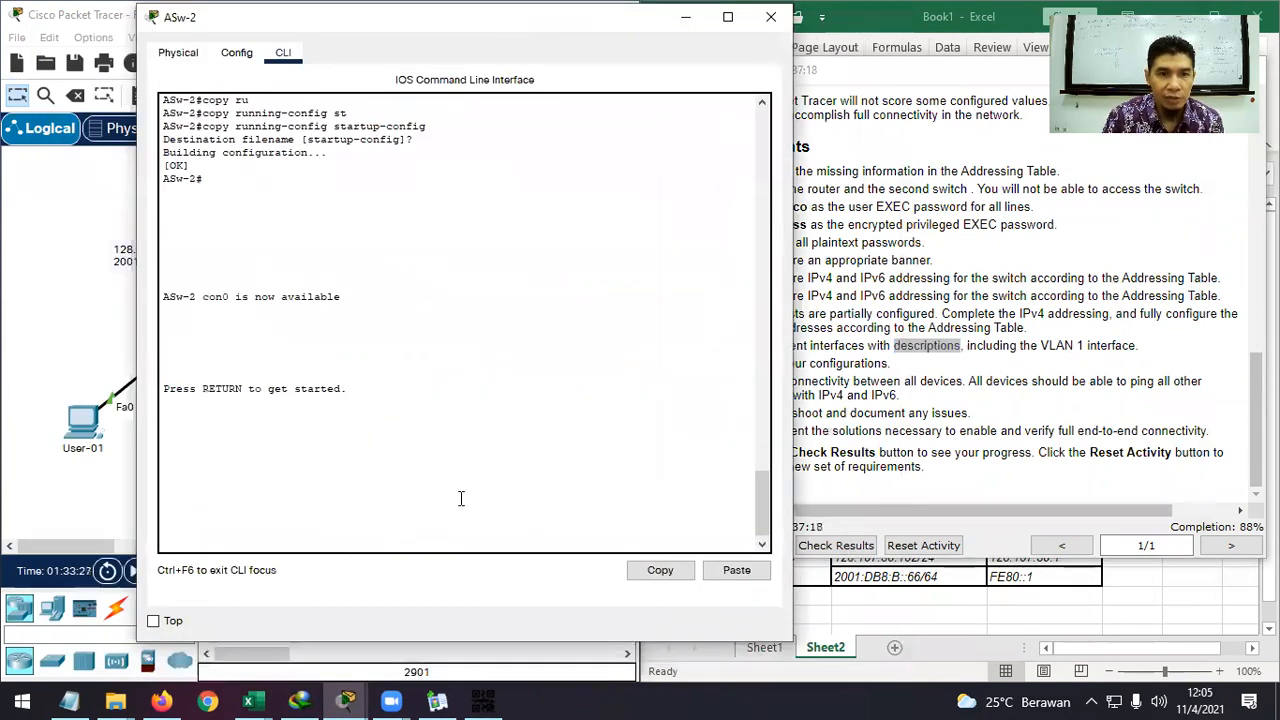
key("Return")
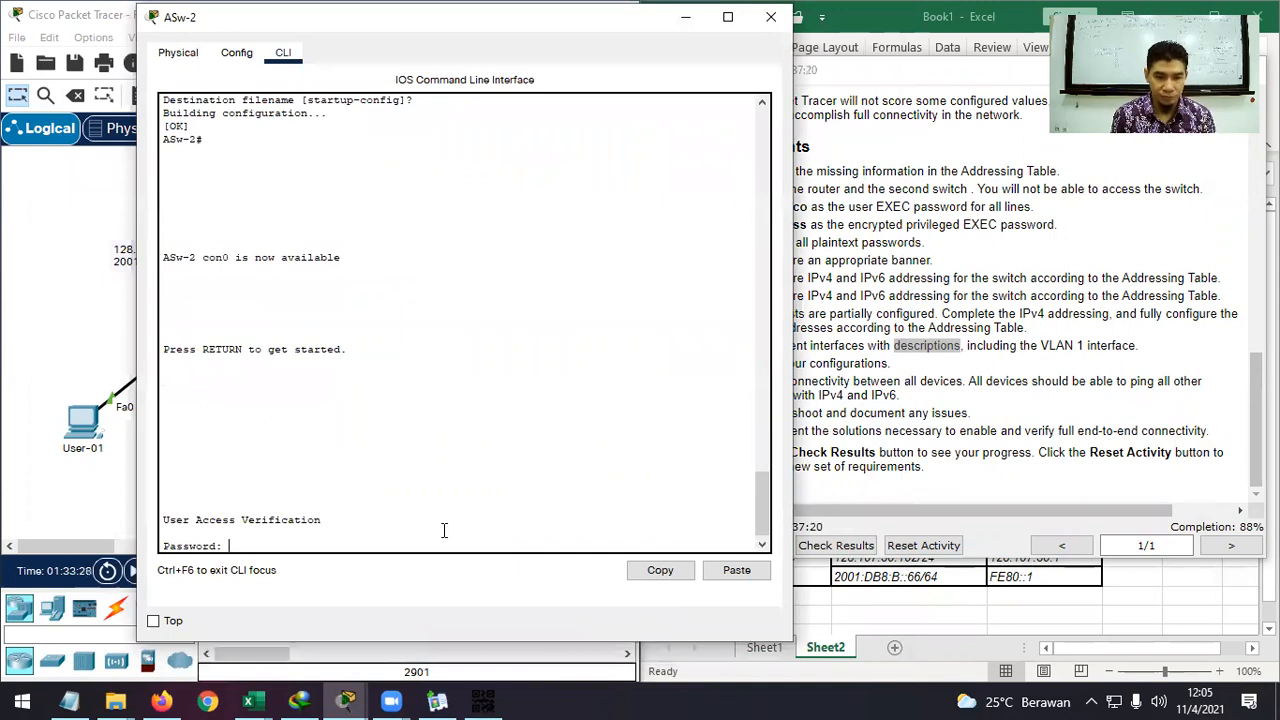
type("cisco")
key("Return")
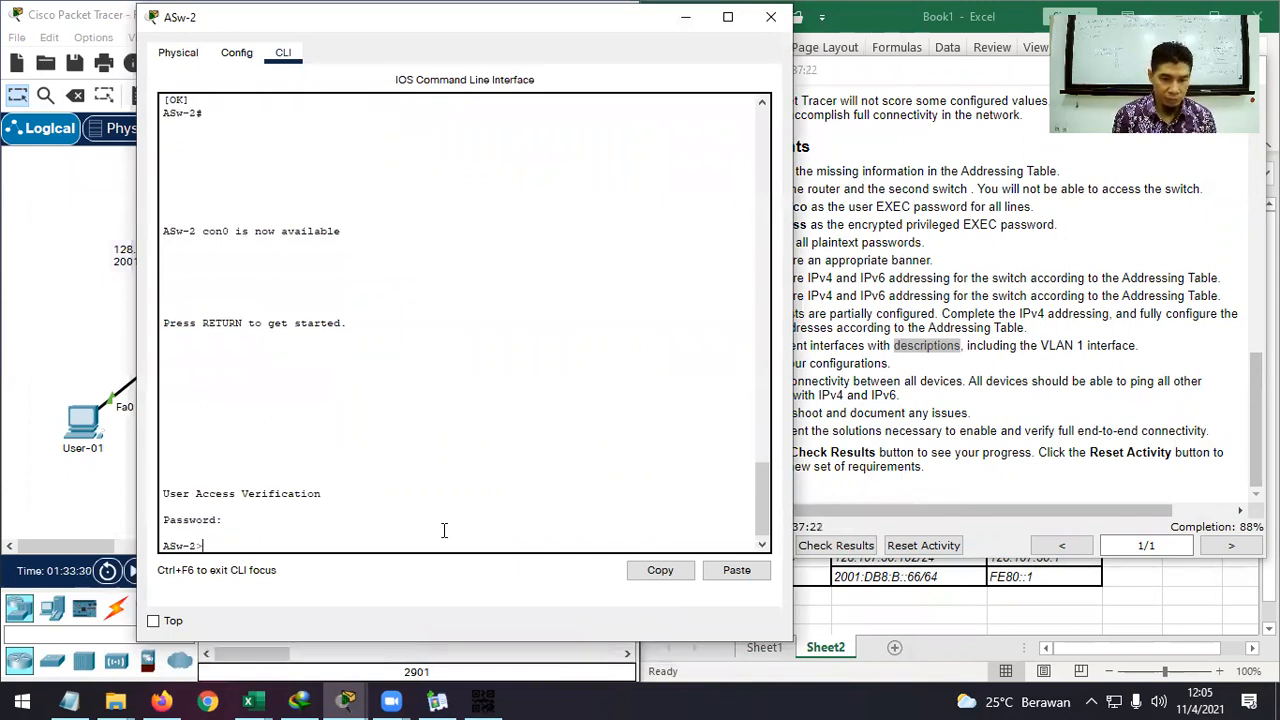
type("en")
key("Return")
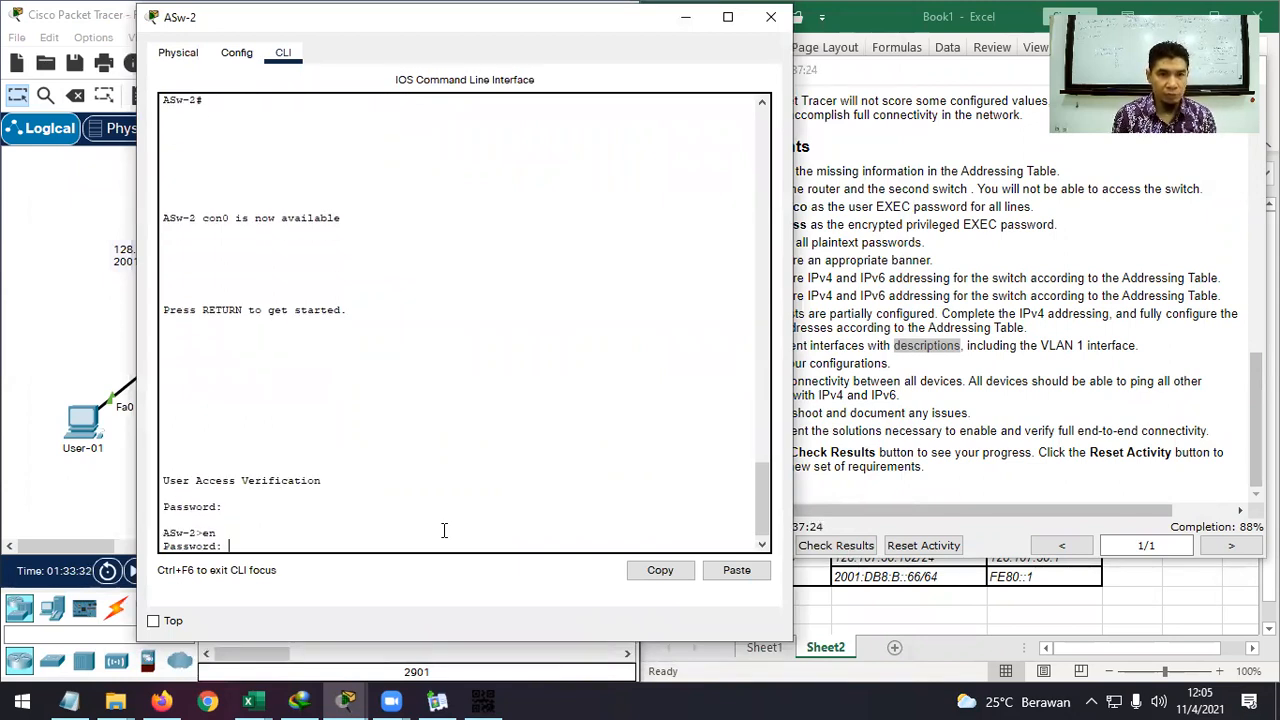
type("class")
key("Return")
Enter global configuration and then interface Vlan1 configuration on ASw-2.
type("con")
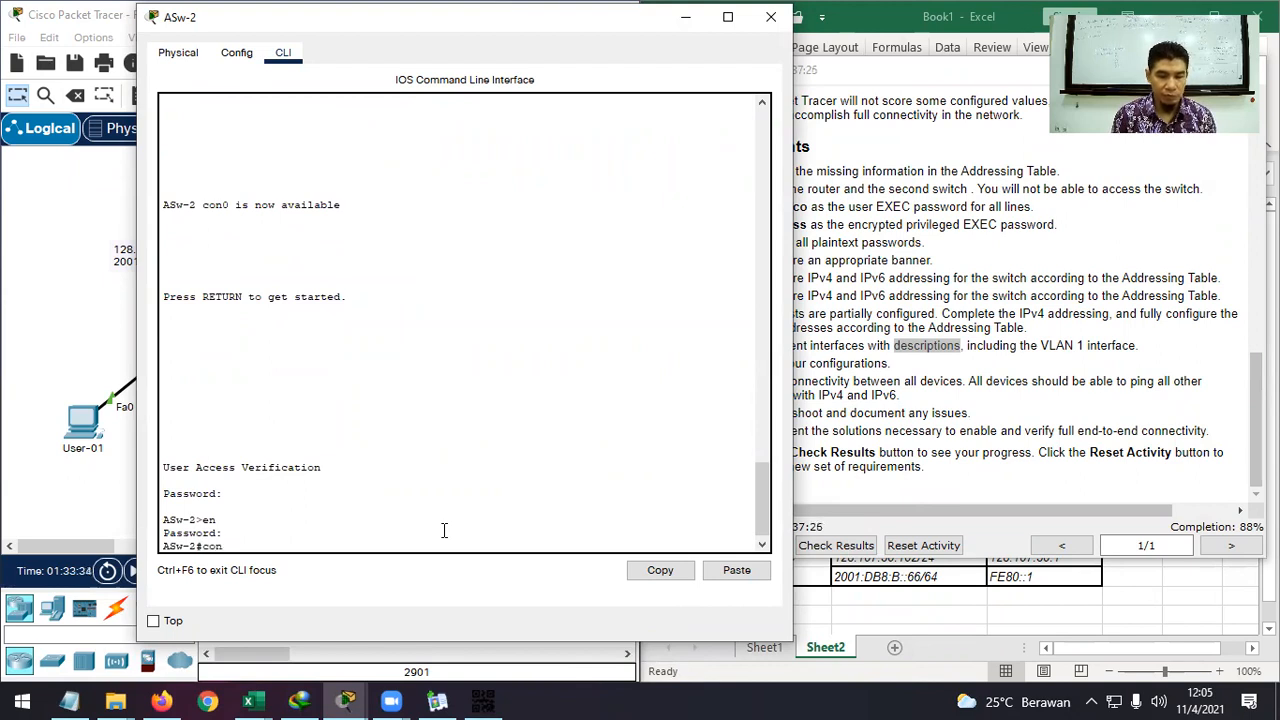
type("f t")
key("Return")
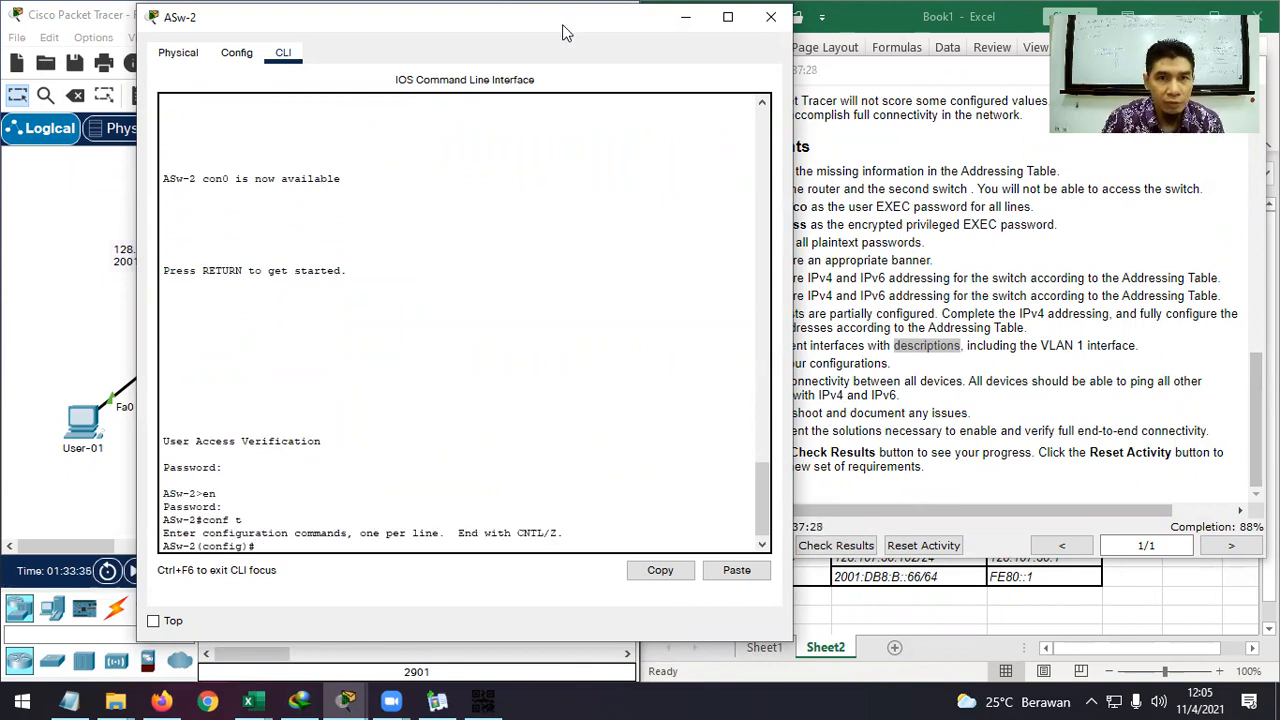
left_click_drag(565, 28, 885, 34)
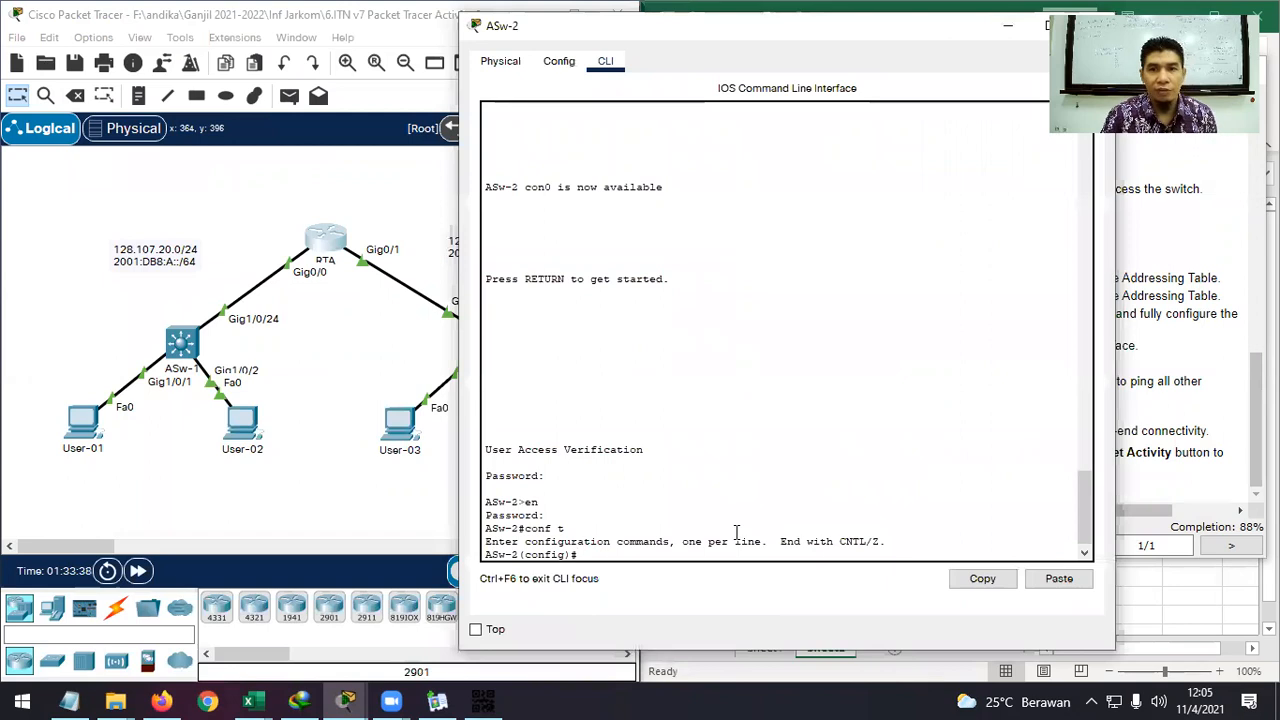
type("int ")
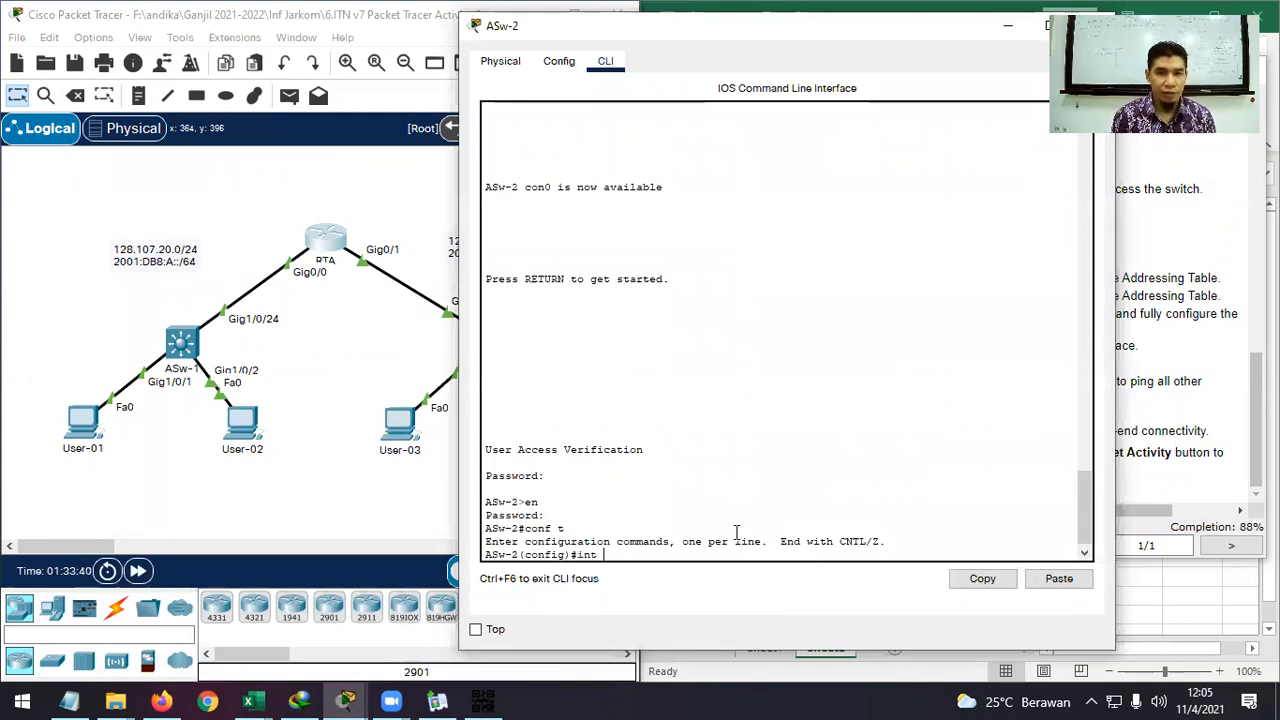
type("vl")
key("Tab")
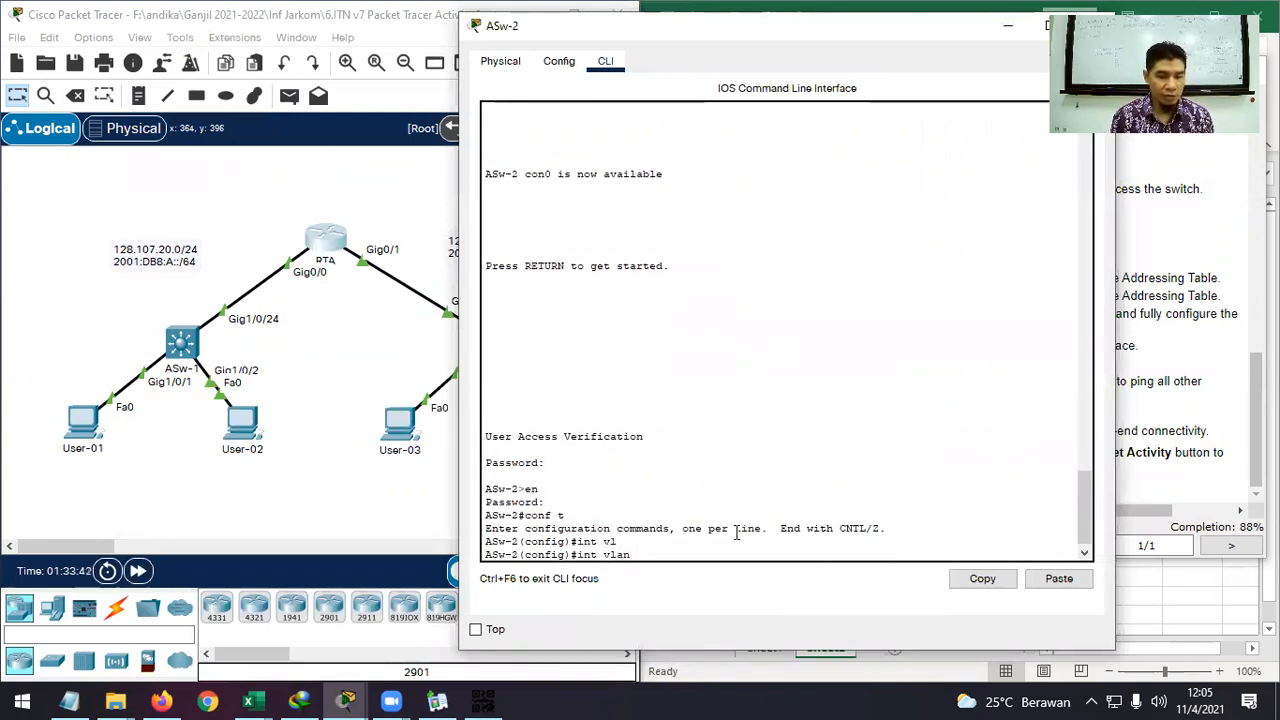
type("1")
key("Return")
right_click(751, 553)
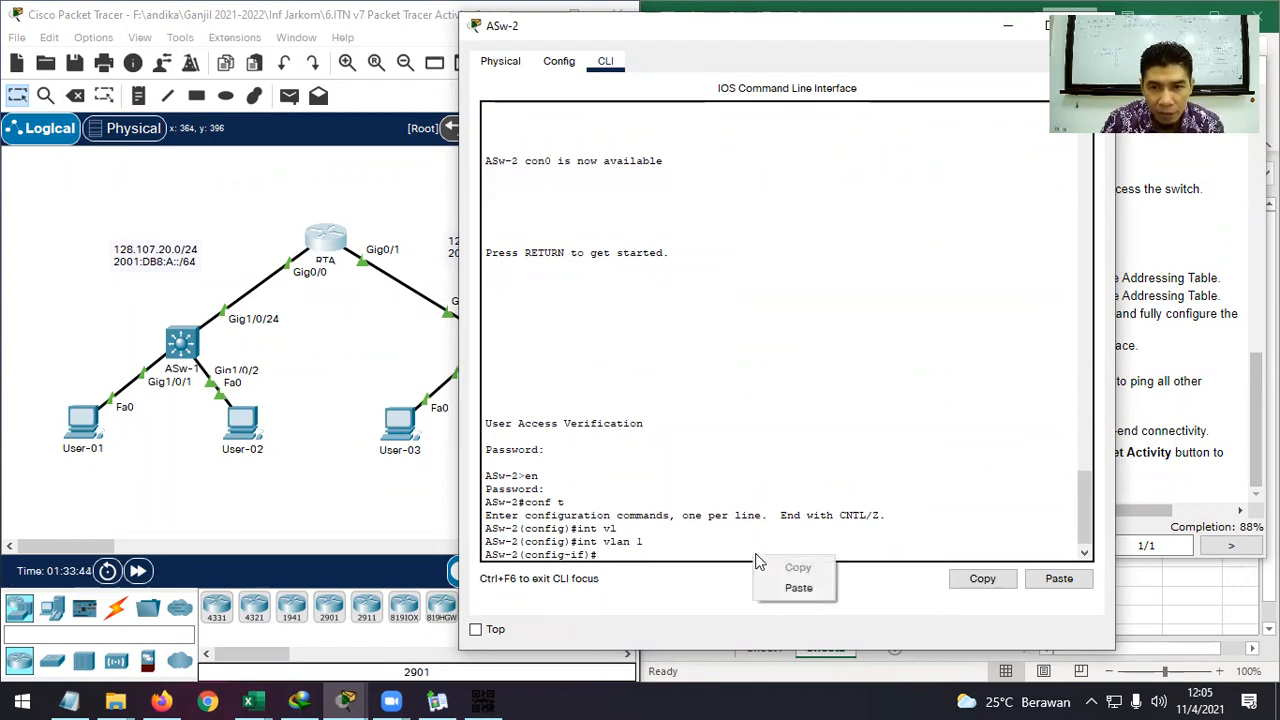
Paste and rewrite the Vlan1 description as 'LAN Switch in network 128.107.30.0/24', then apply it.
left_click(797, 588)
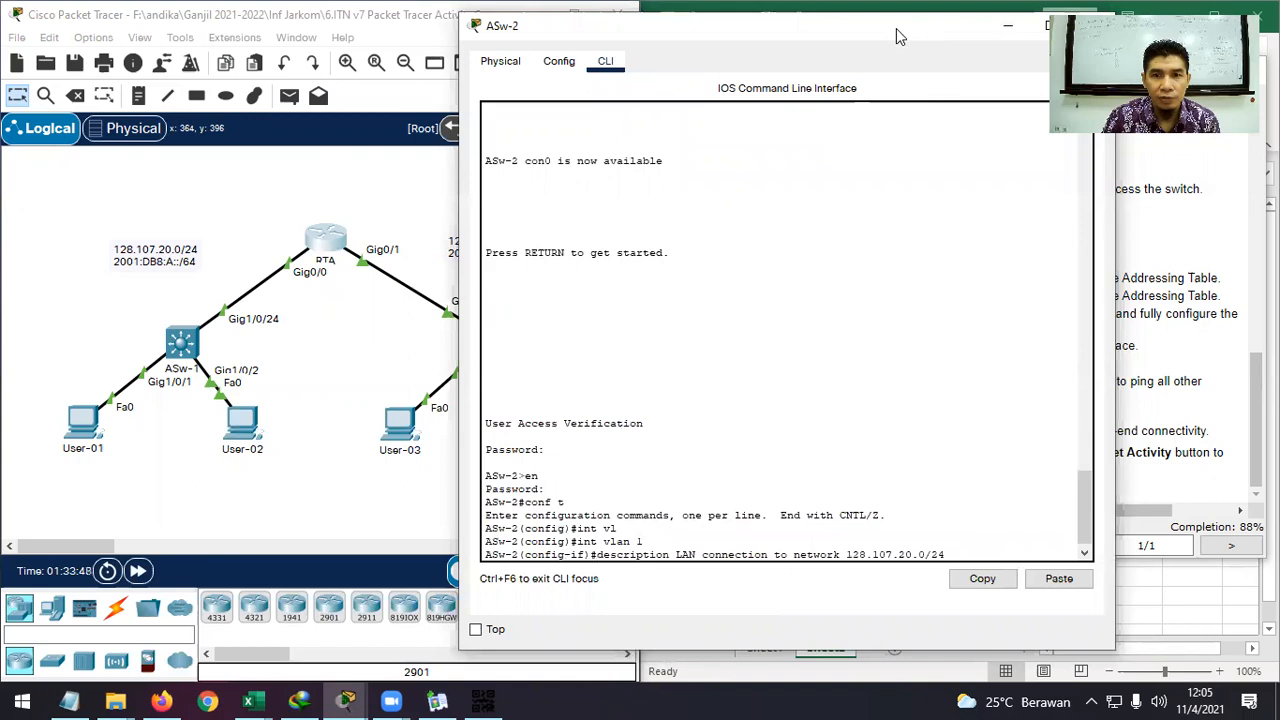
left_click_drag(896, 28, 921, 34)
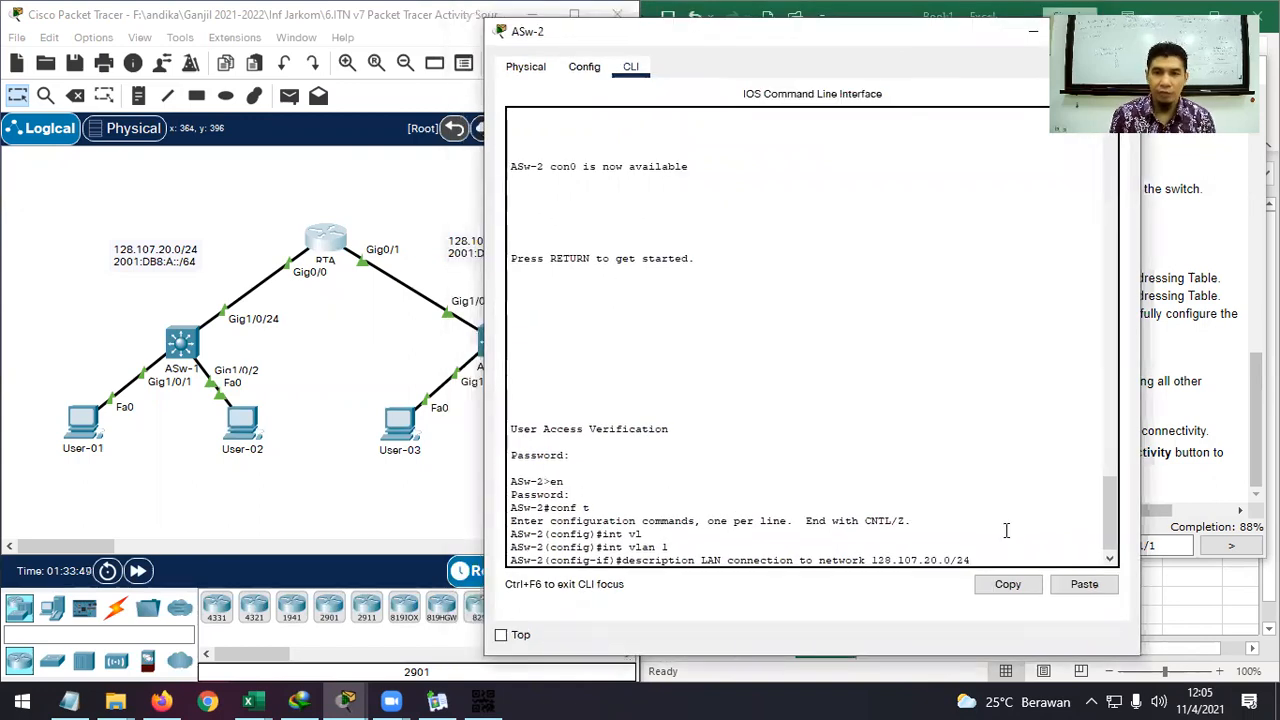
key("BackSpace")
key("BackSpace")
key("BackSpace")
key("BackSpace")
key("BackSpace")
key("BackSpace")
key("BackSpace")
key("BackSpace")
key("BackSpace")
key("BackSpace")
key("BackSpace")
key("BackSpace")
key("BackSpace")
key("BackSpace")
key("BackSpace")
key("BackSpace")
key("BackSpace")
key("BackSpace")
key("BackSpace")
key("BackSpace")
key("BackSpace")
key("BackSpace")
key("BackSpace")
key("BackSpace")
key("BackSpace")
key("BackSpace")
key("BackSpace")
key("BackSpace")
key("BackSpace")
key("BackSpace")
key("BackSpace")
key("BackSpace")
key("BackSpace")
key("BackSpace")
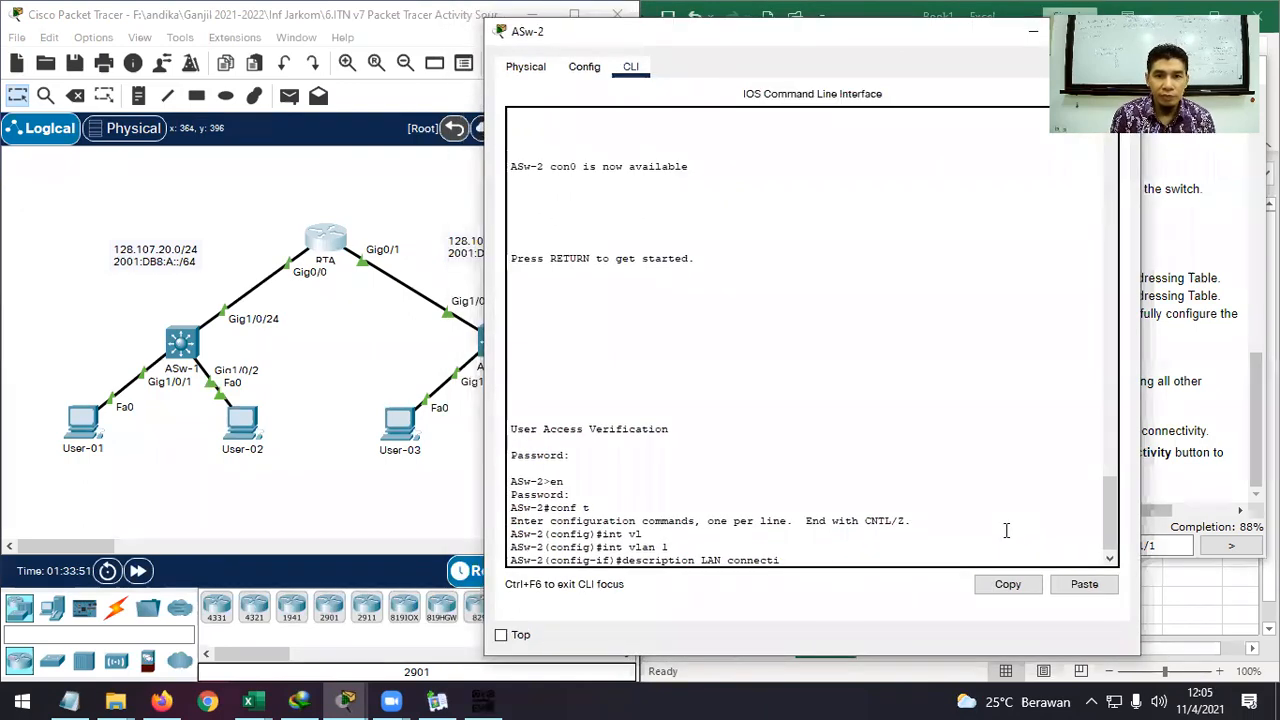
type("LAN S")
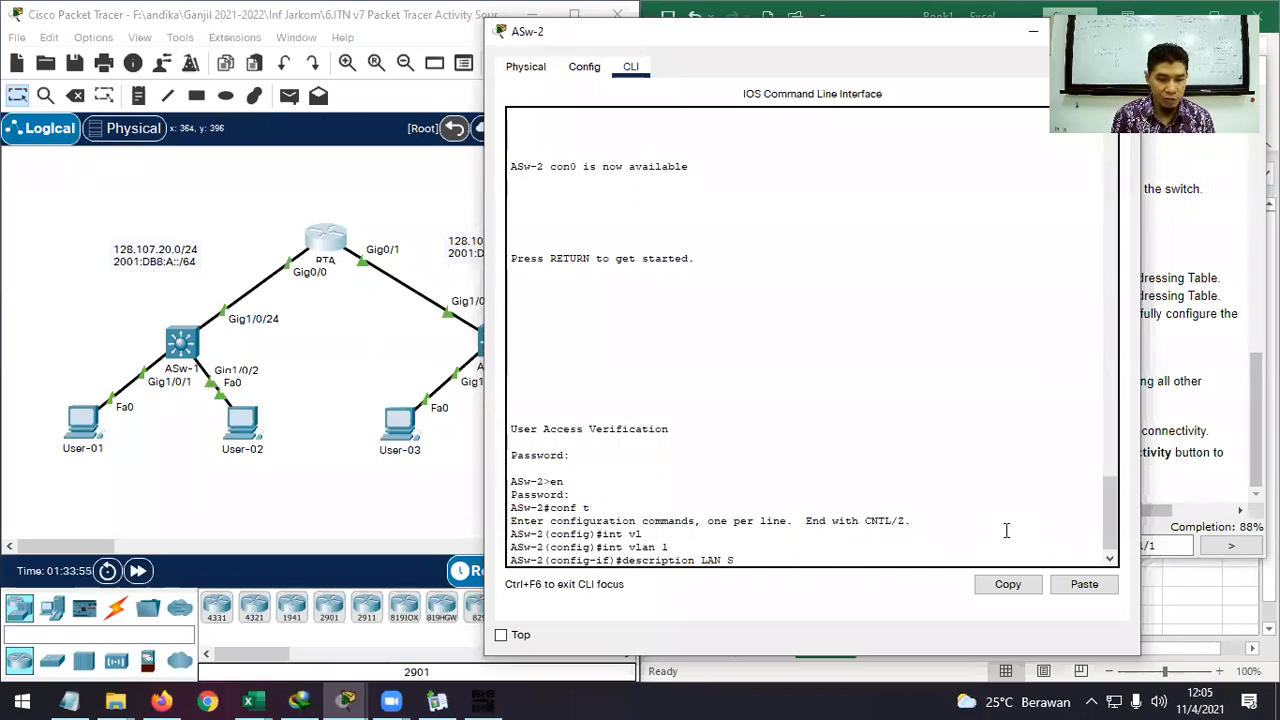
type("swith")
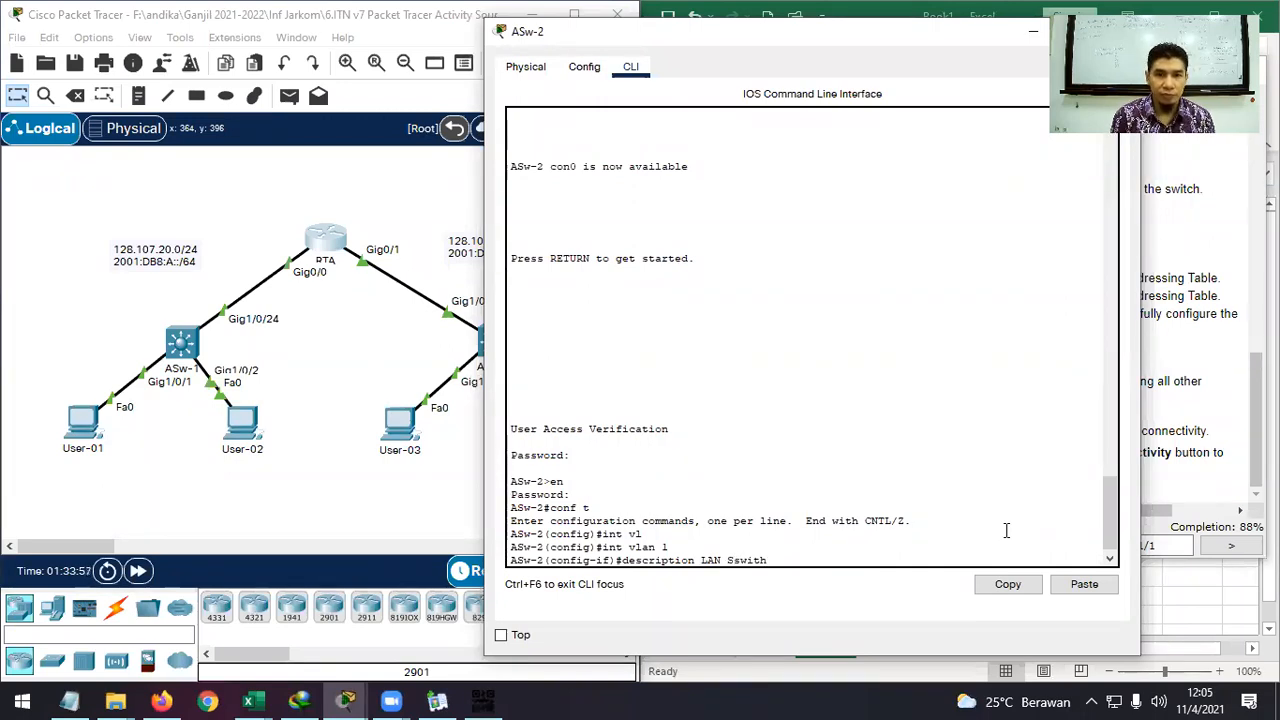
key("BackSpace")
key("BackSpace")
key("BackSpace")
type("wit")
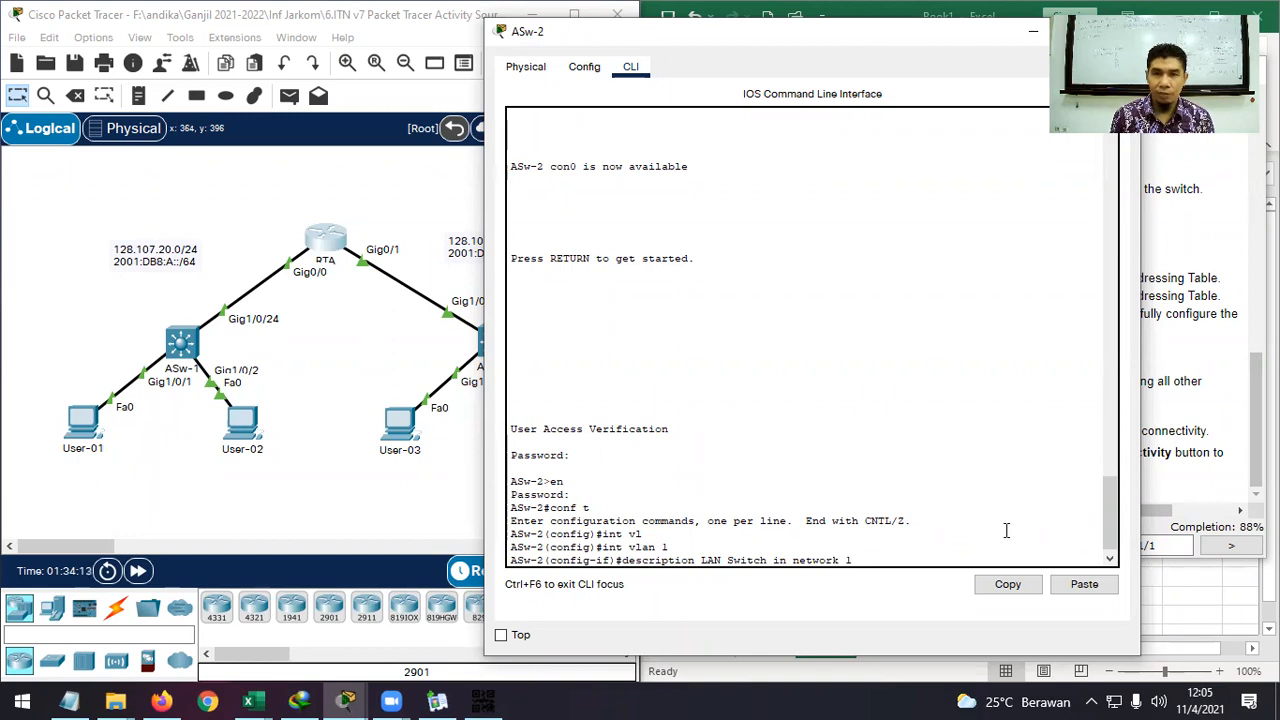
type("8.10")
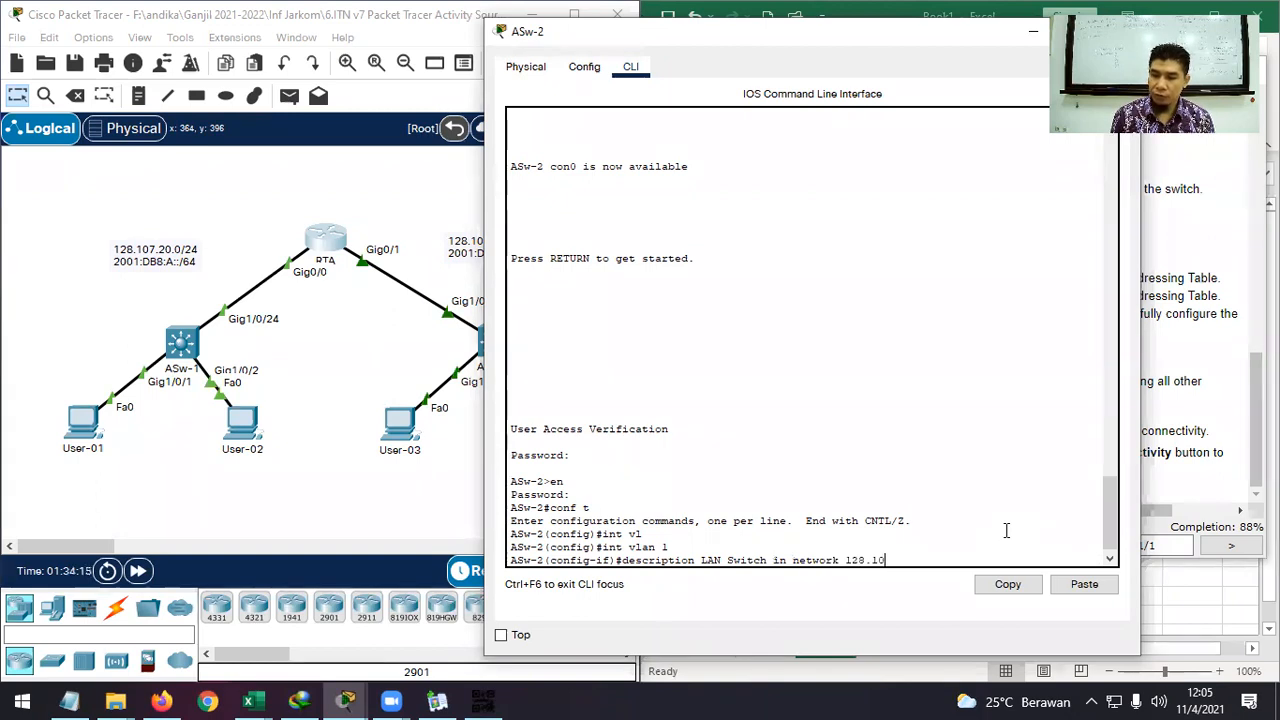
type("7.30.0/2")
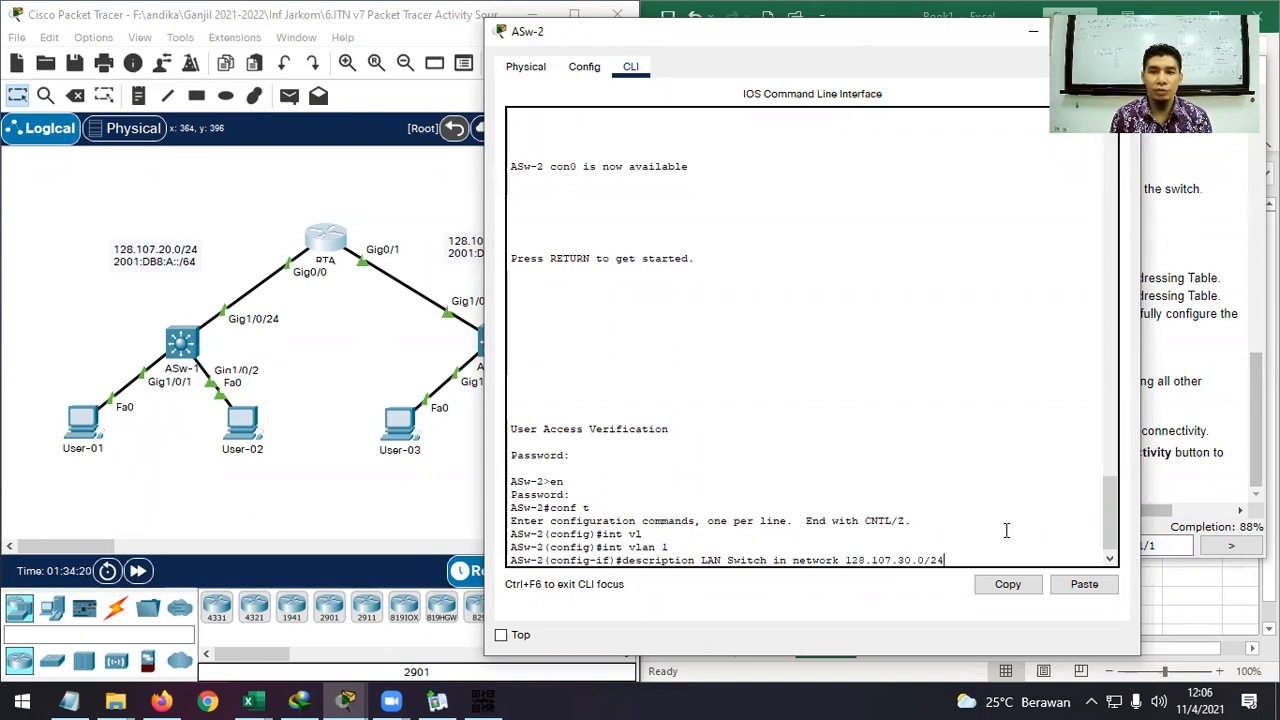
type("4")
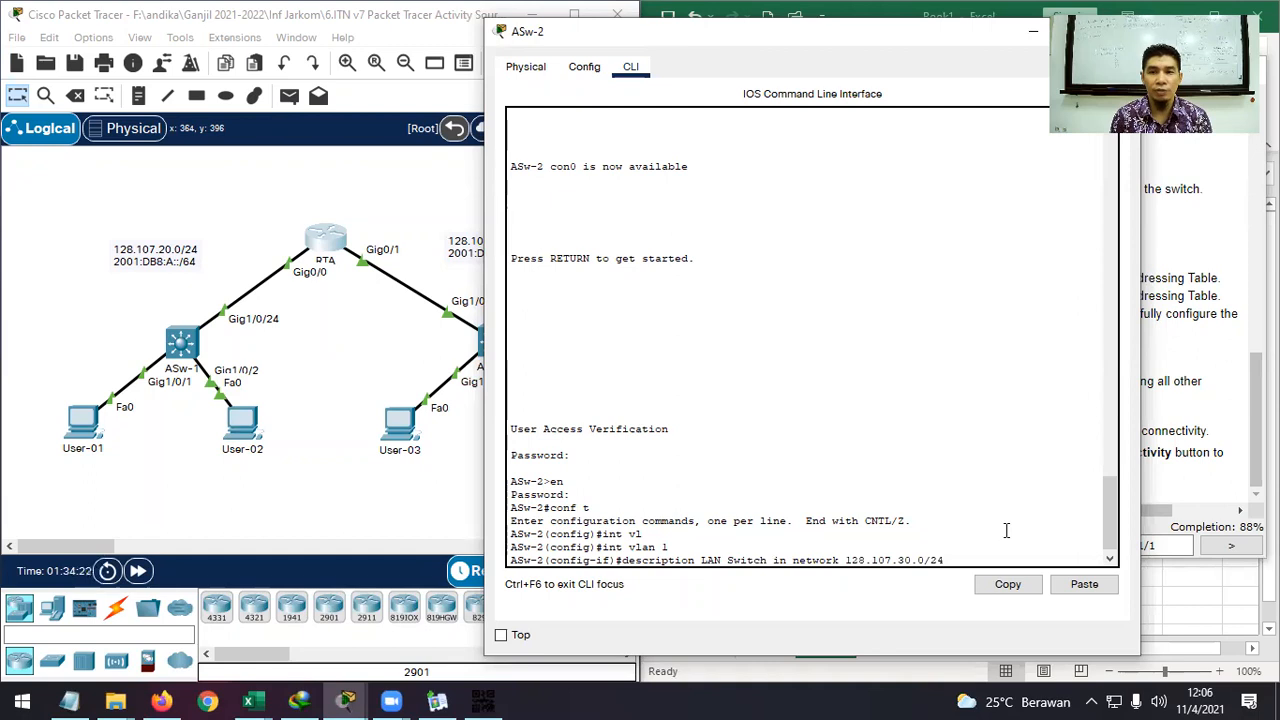
key("Return")
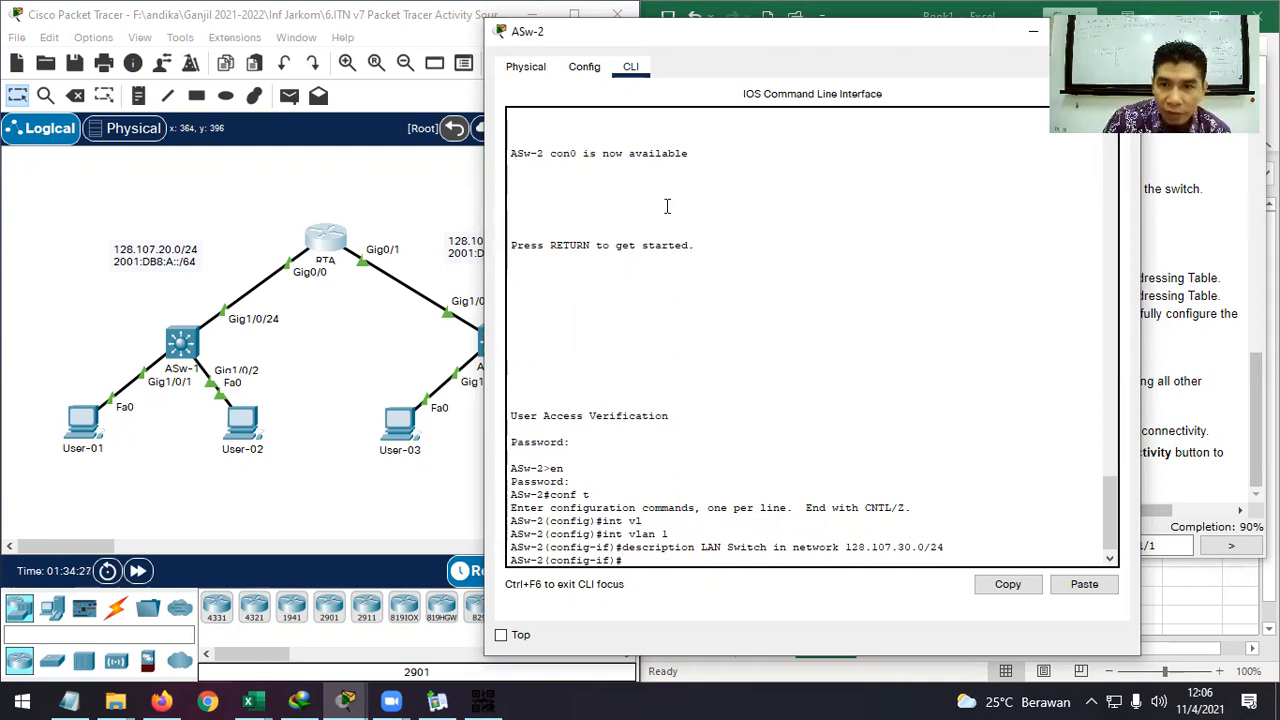
left_click_drag(700, 31, 467, 31)
Hide ASw-2, check results, locate User-04's Incorrect FastEthernet0 IP Address item, then close results.
left_click(800, 34)
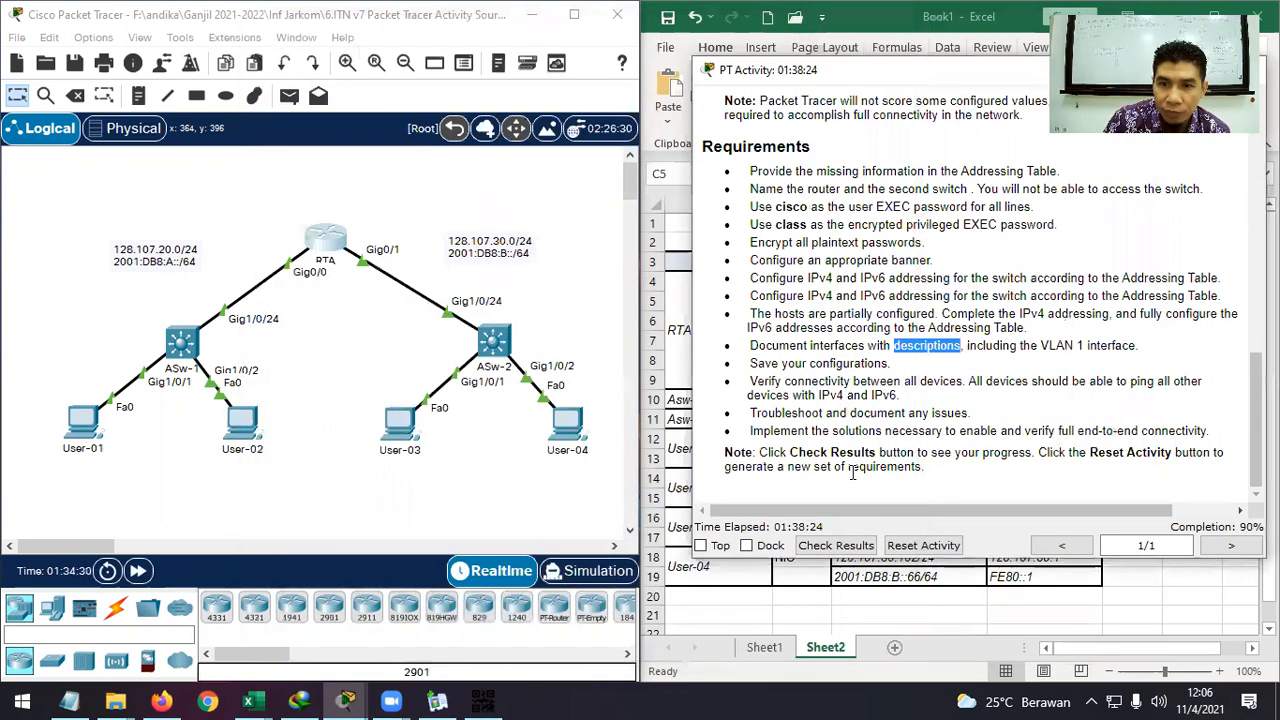
left_click(836, 545)
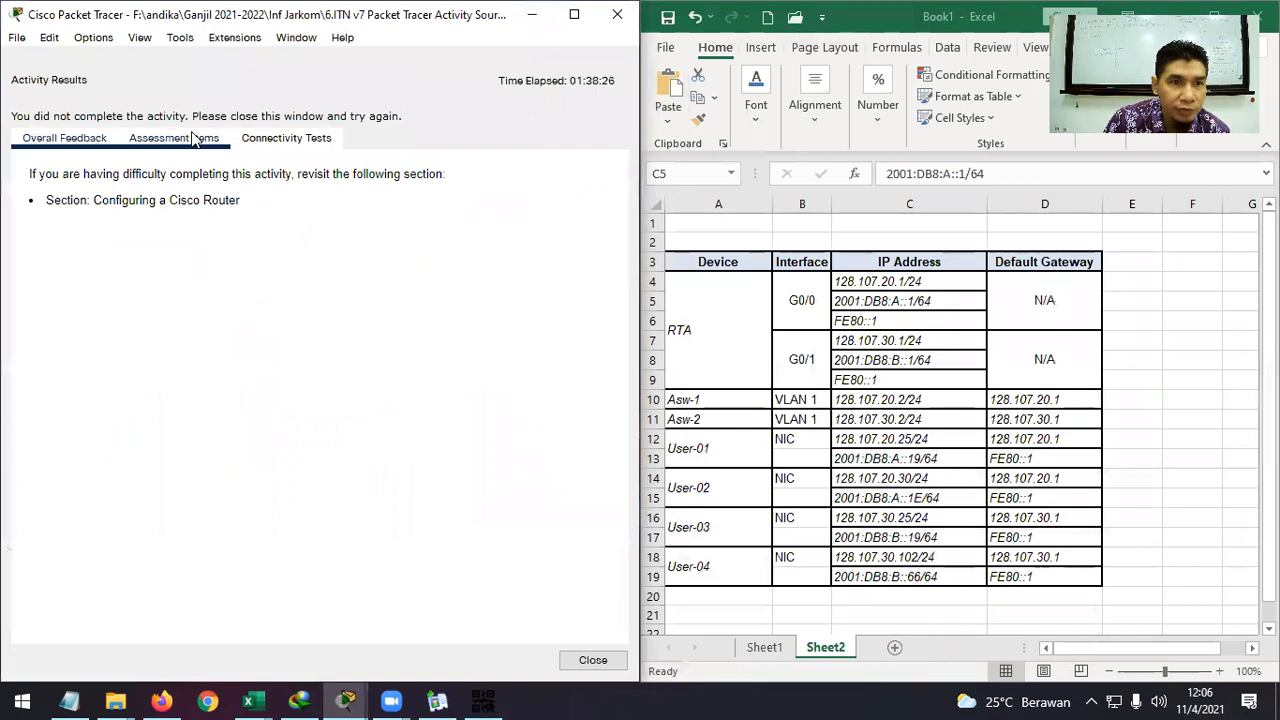
left_click(174, 138)
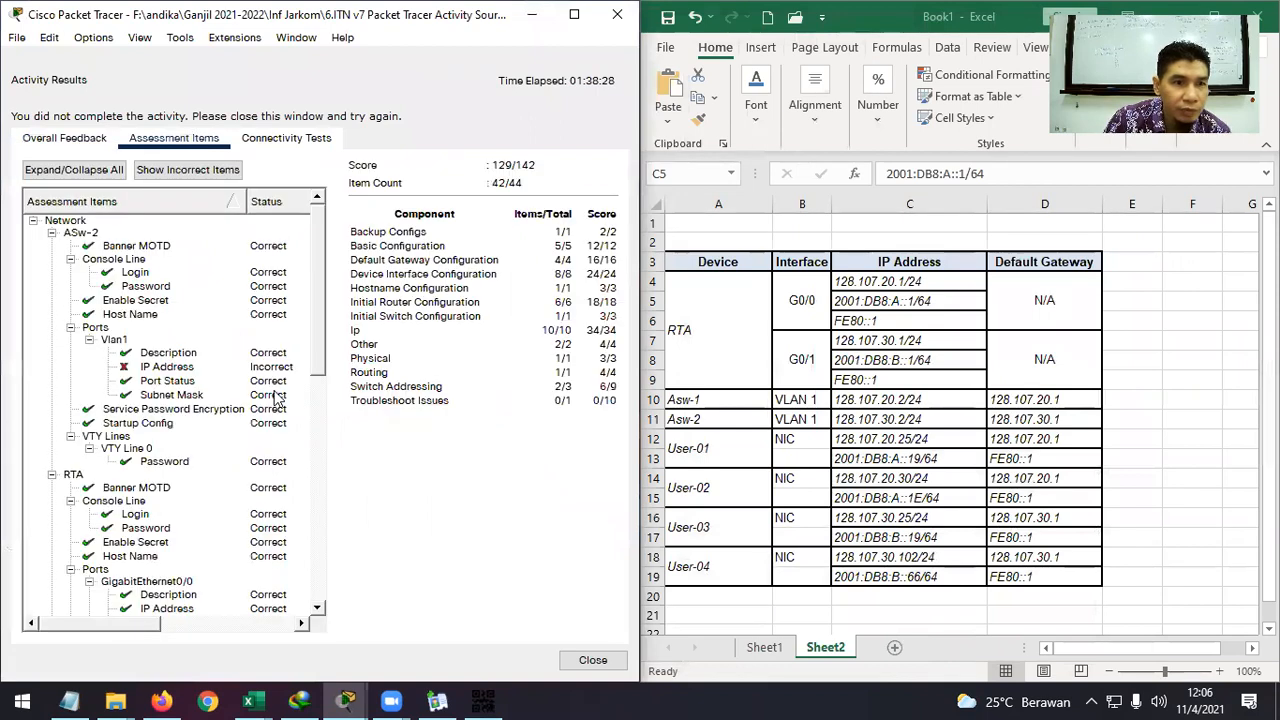
scroll(278, 398, "down", 12)
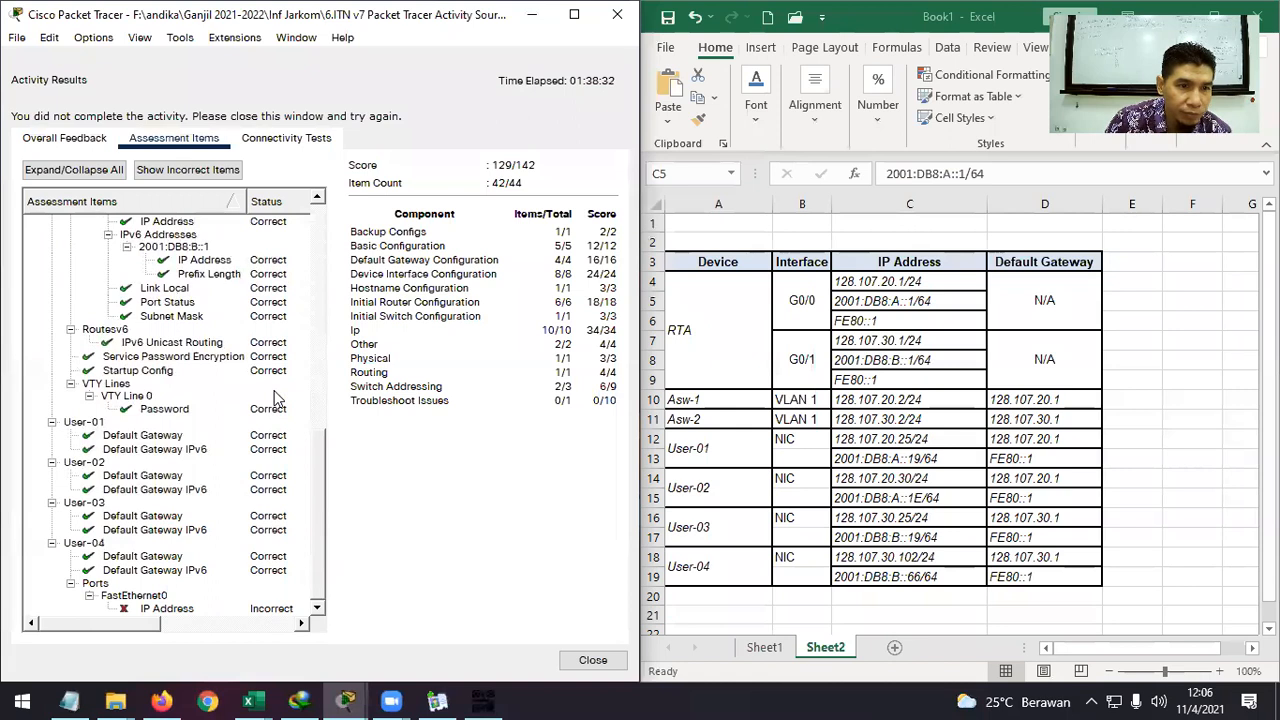
left_click(175, 609)
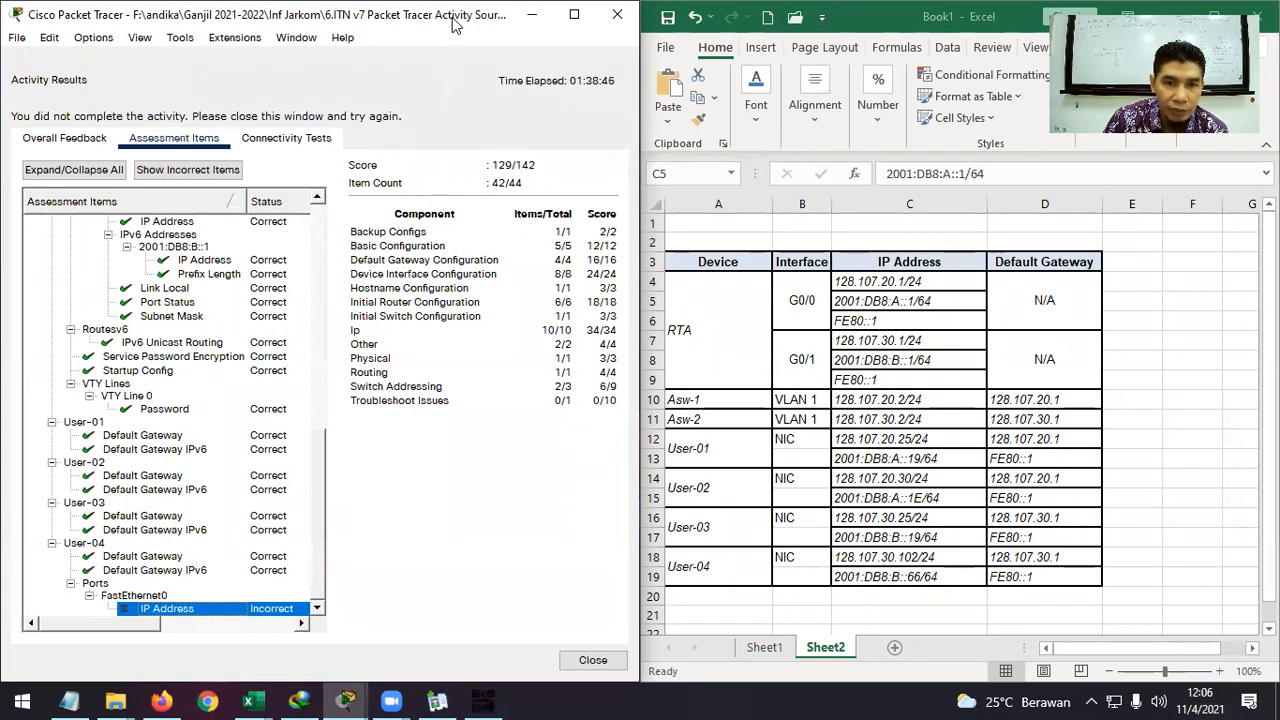
left_click(593, 660)
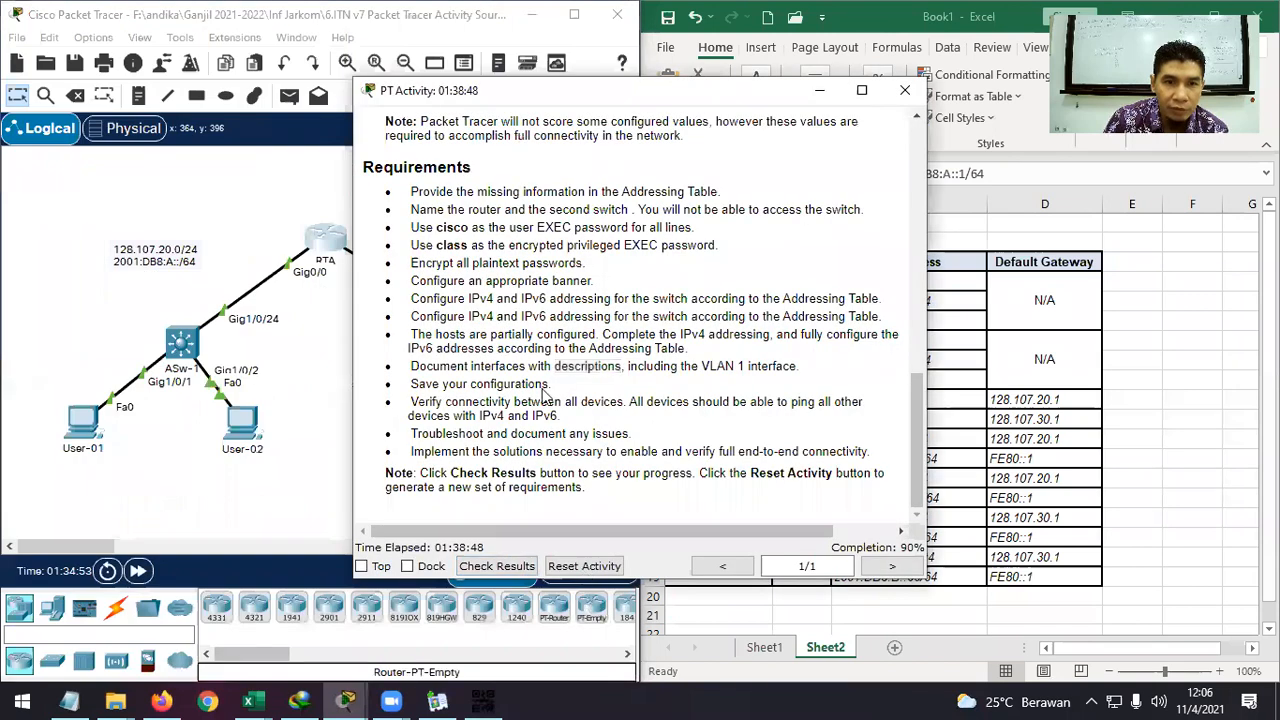
Change User-04's IPv4 address in cell C18 to 128.107.30.30/24.
left_click_drag(576, 100, 473, 63)
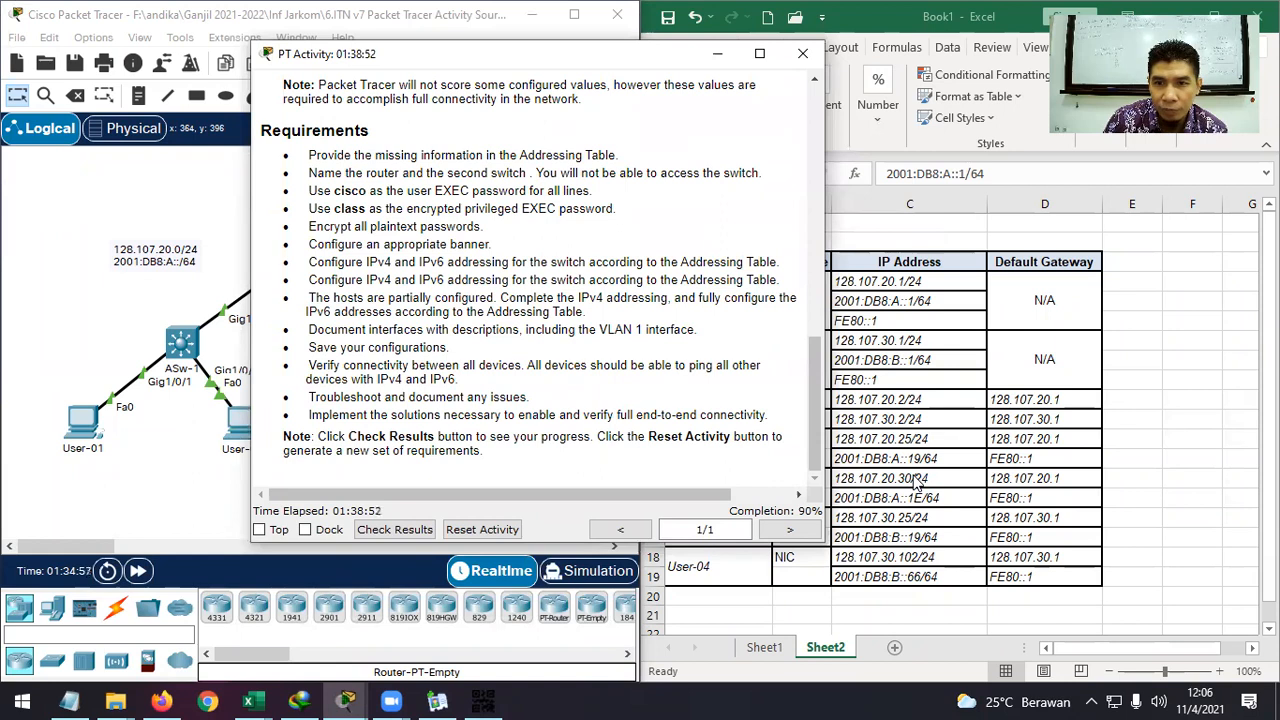
left_click(910, 558)
left_click(910, 558)
double_click(917, 557)
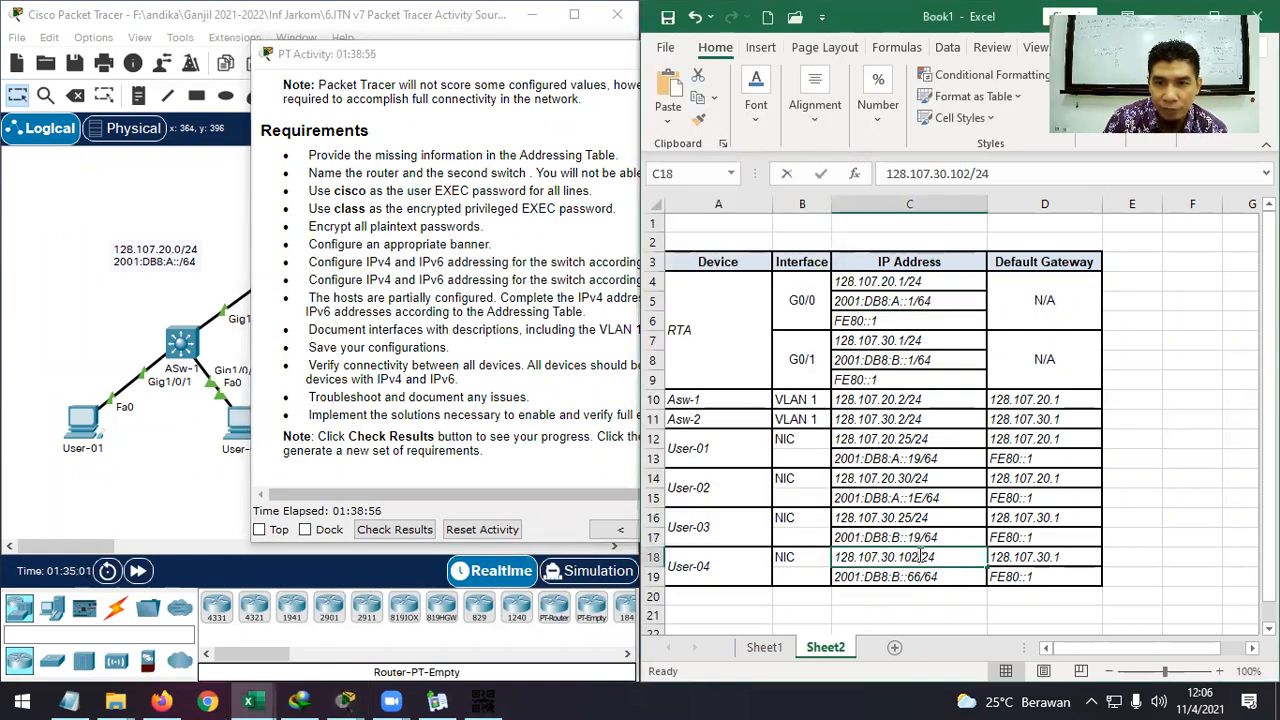
left_click_drag(919, 557, 901, 556)
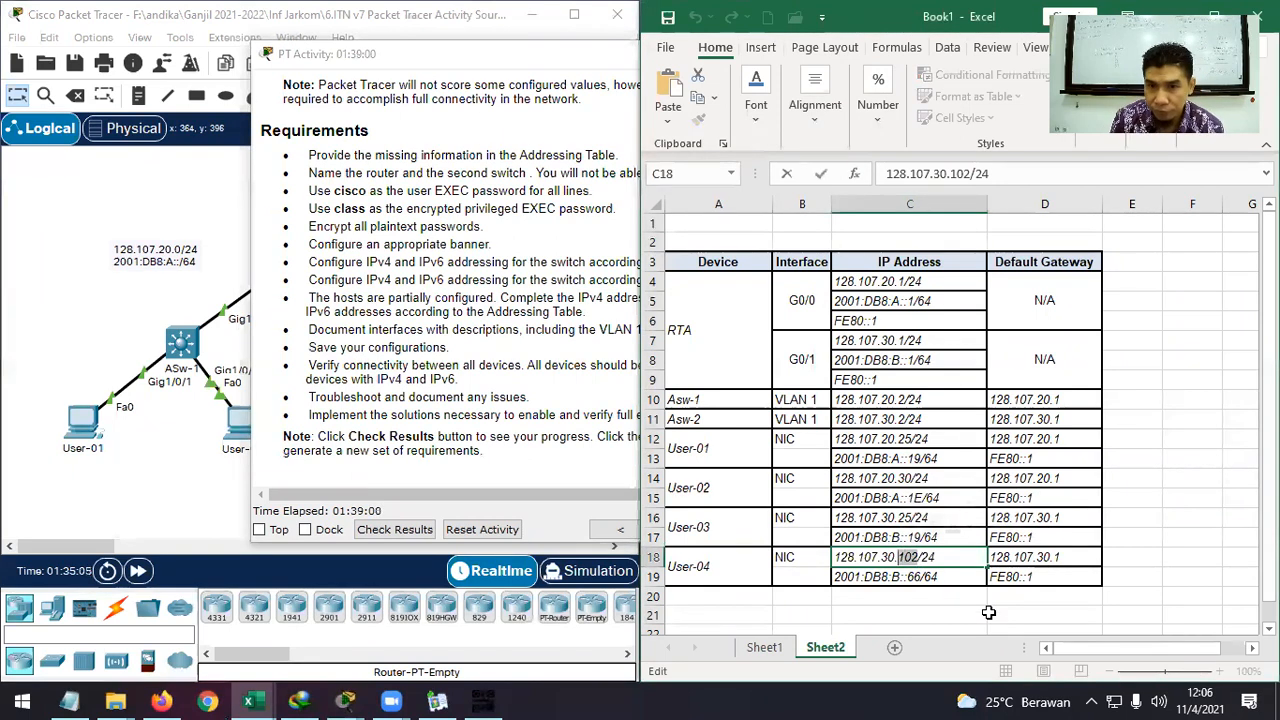
type("30")
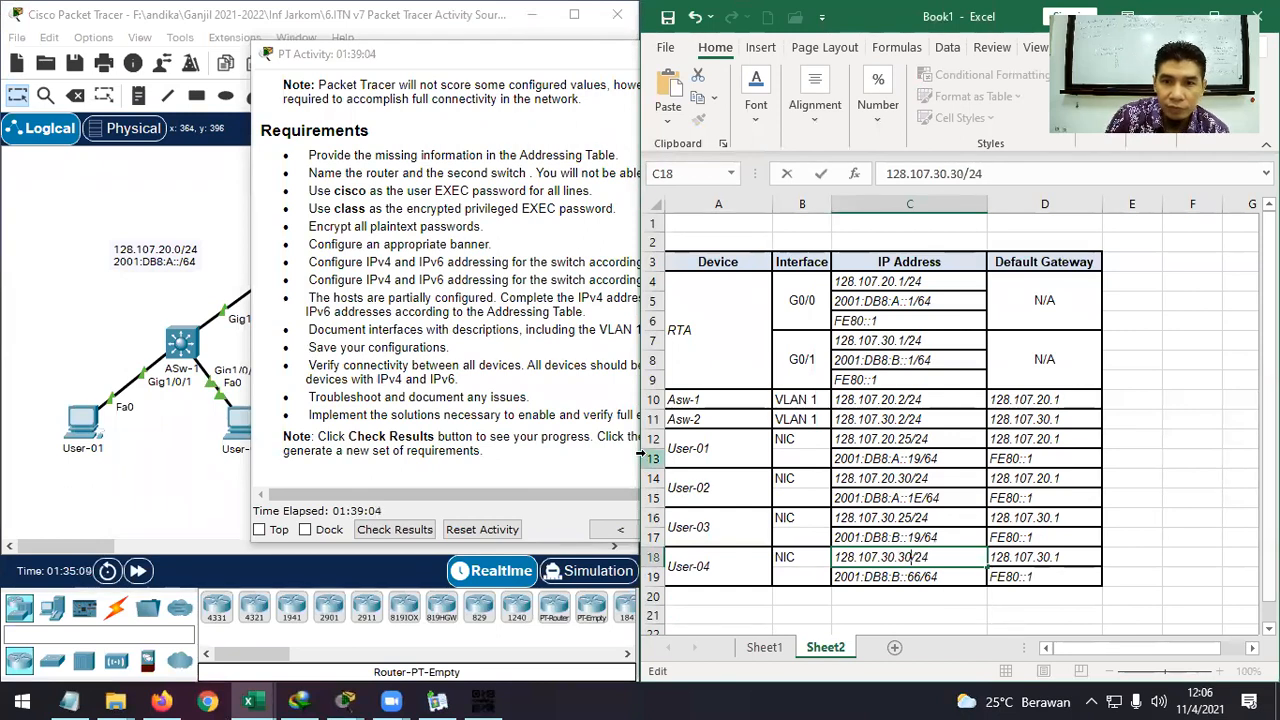
Change User-04's IPv6 address in cell C19 to 2001:DB8:B::1E/64.
left_click(620, 430)
left_click(917, 576)
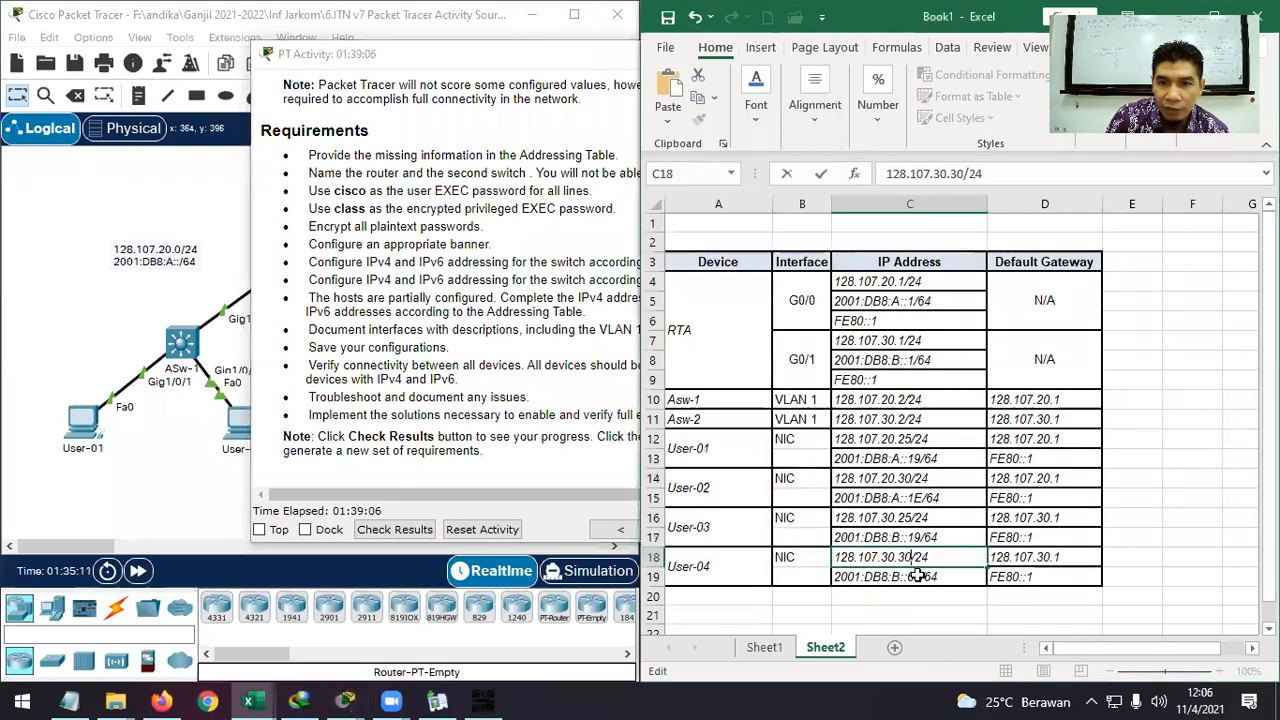
double_click(915, 577)
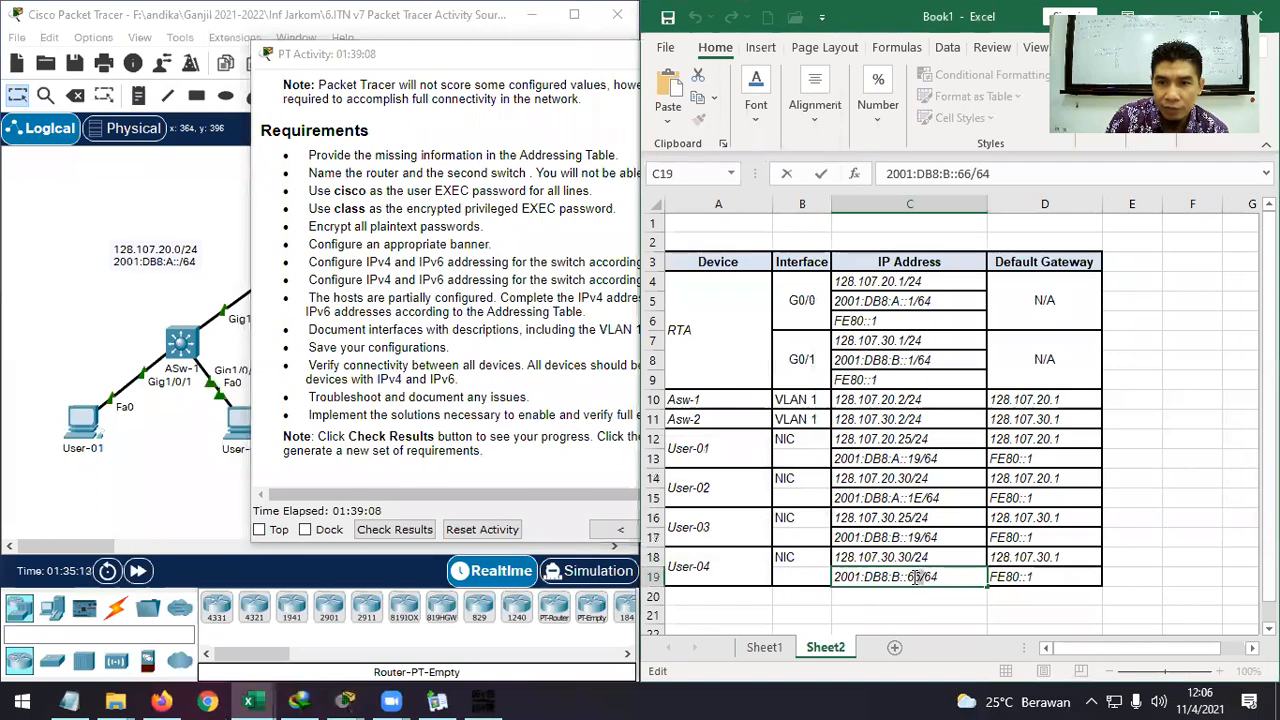
double_click(909, 577)
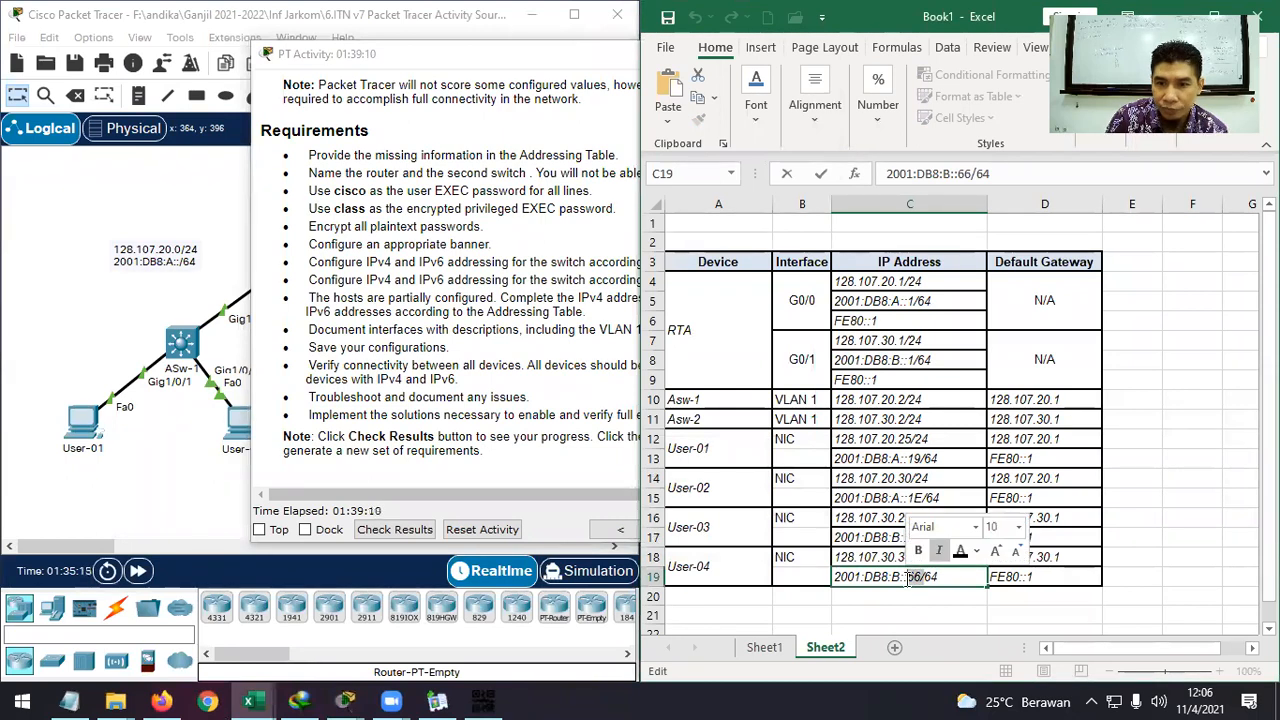
type("1E")
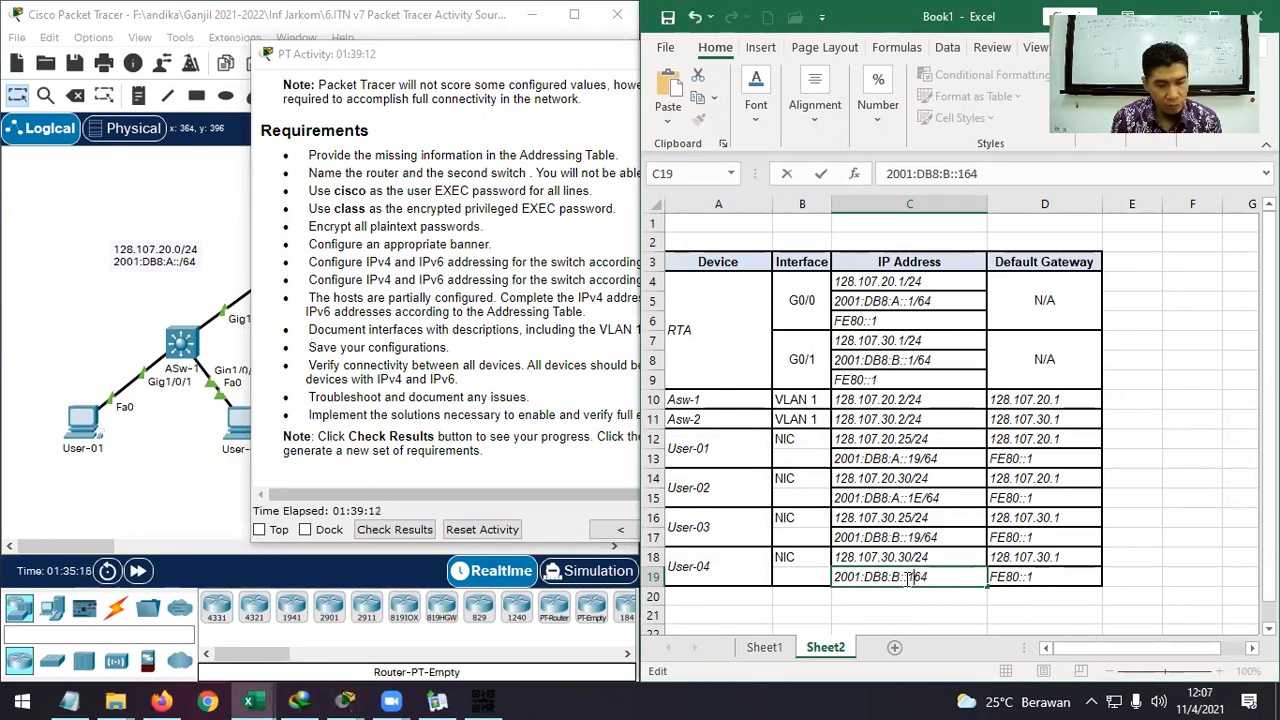
type("/")
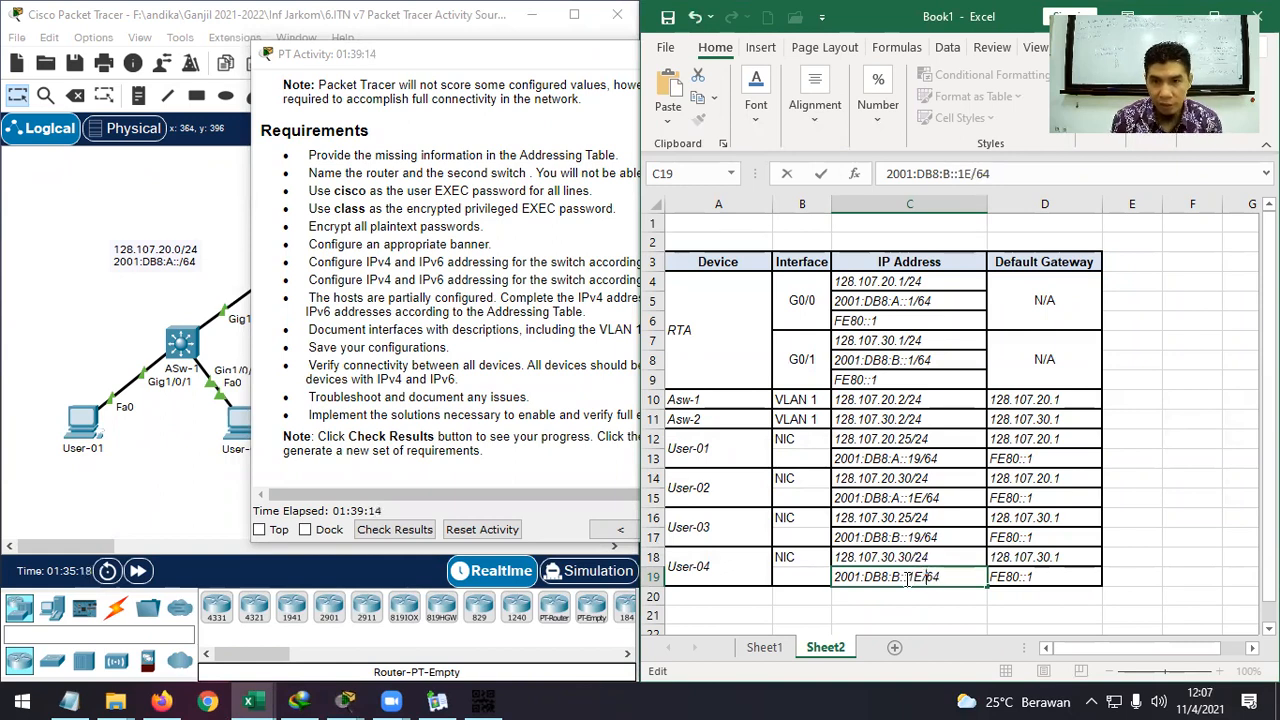
key("Return")
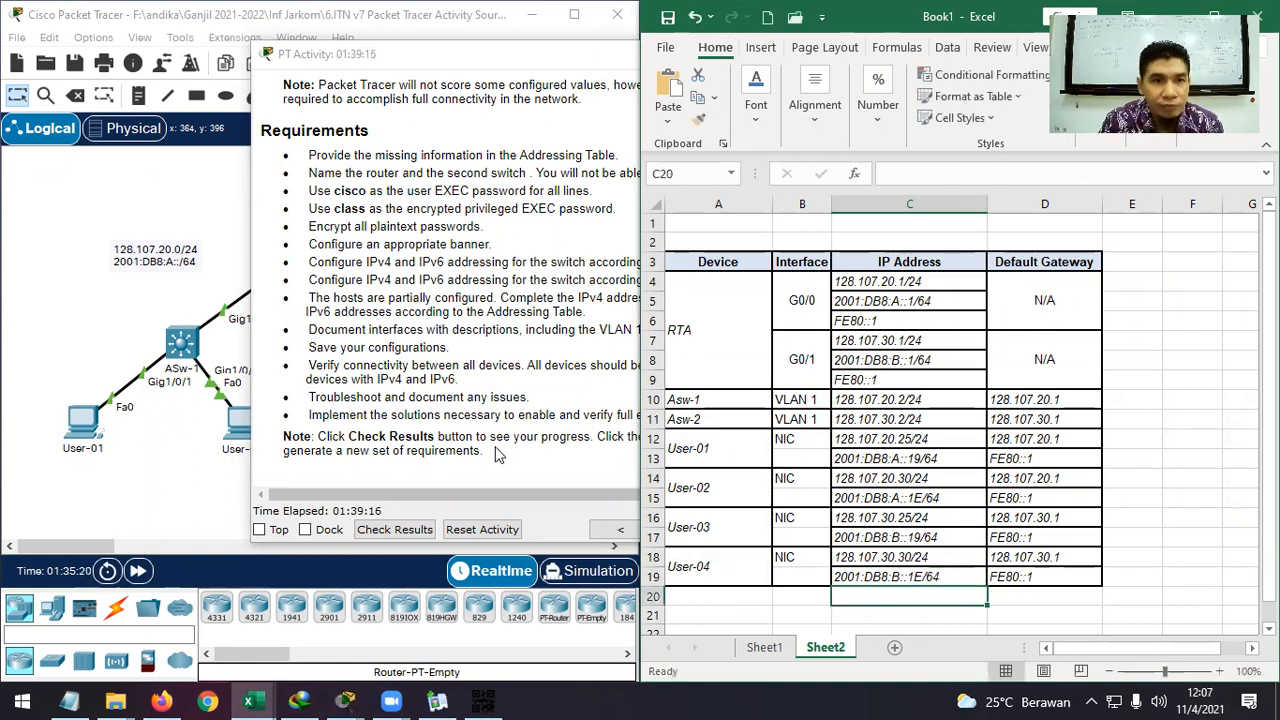
left_click(64, 289)
In User-04's IP Configuration, set IPv4 to 128.107.30.30 and delete the 66 from the IPv6 address.
left_click(571, 426)
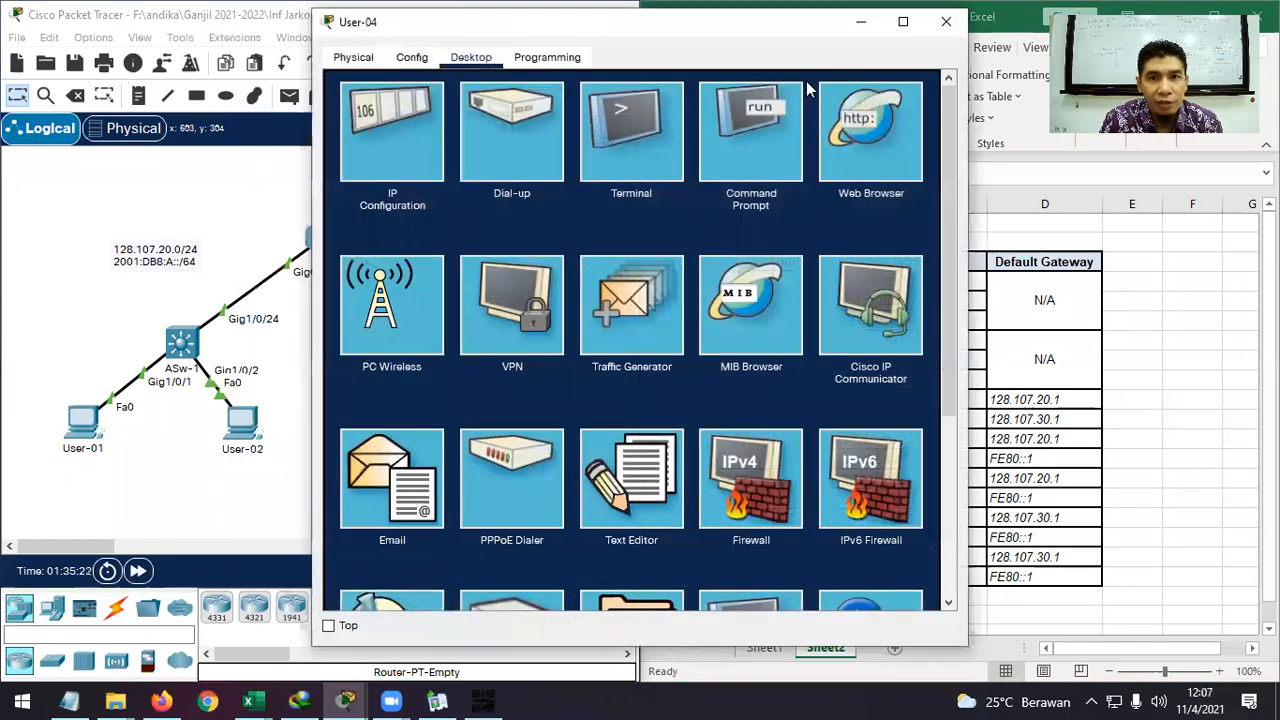
left_click_drag(781, 28, 515, 27)
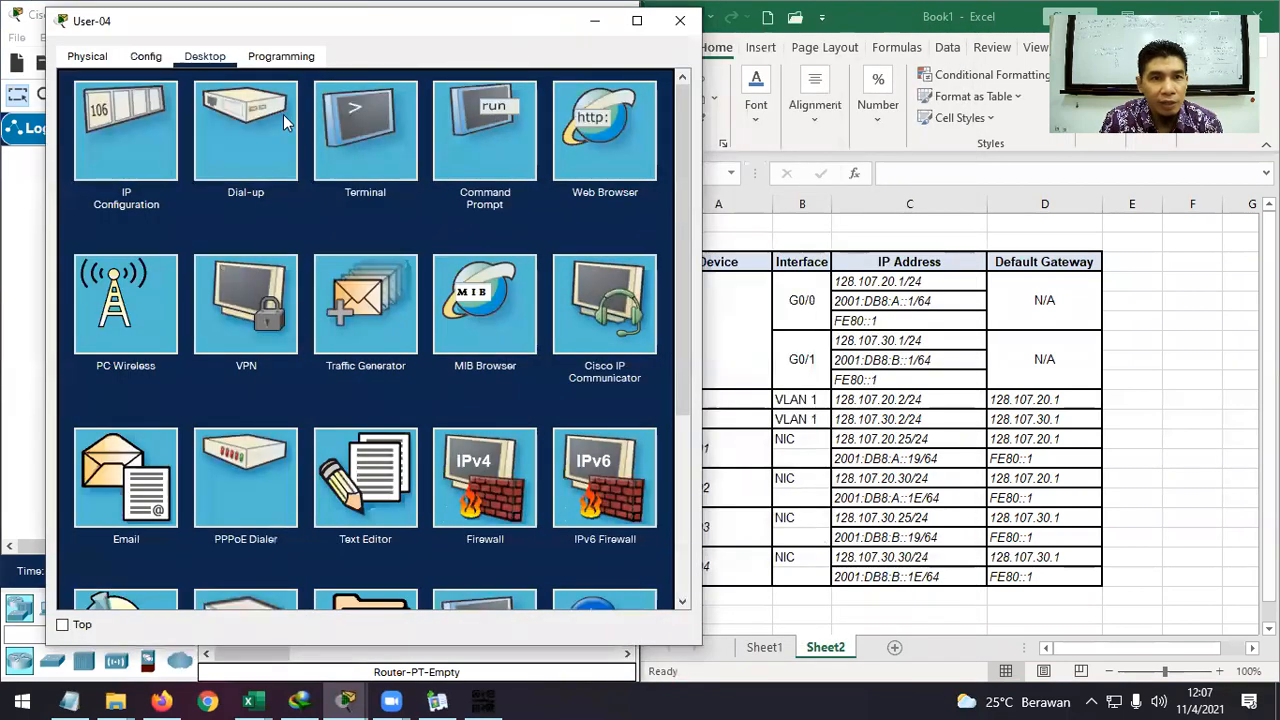
left_click(90, 106)
left_click(370, 188)
left_click_drag(370, 187, 341, 187)
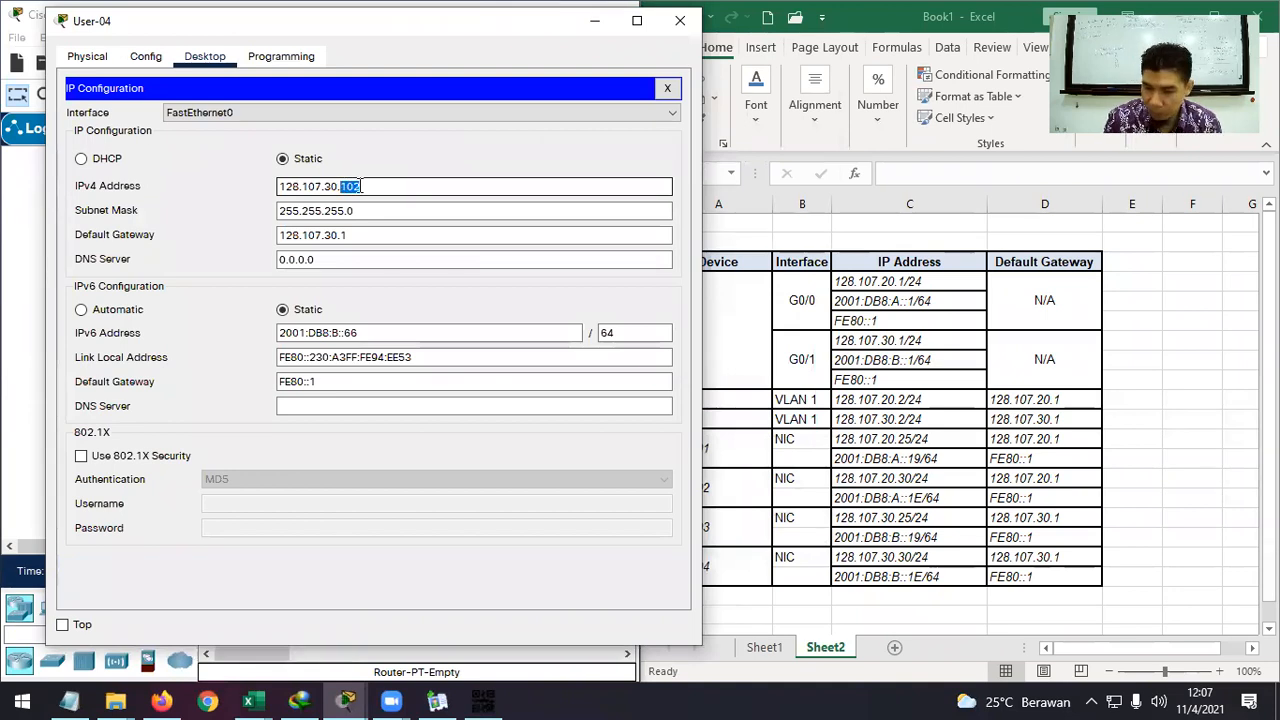
type("30")
left_click(393, 337)
key("BackSpace")
key("BackSpace")
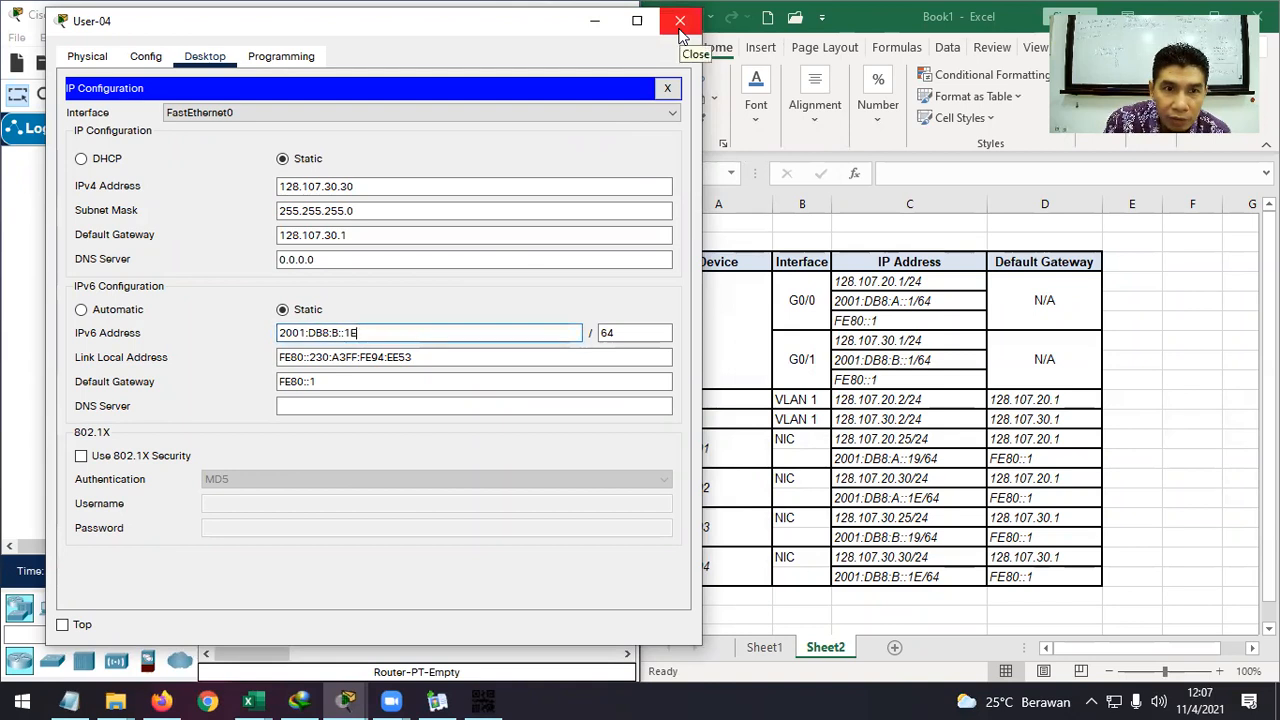
Close User-04's window, hide the RTA console, and place the activity instructions beside the addressing table.
left_click(680, 22)
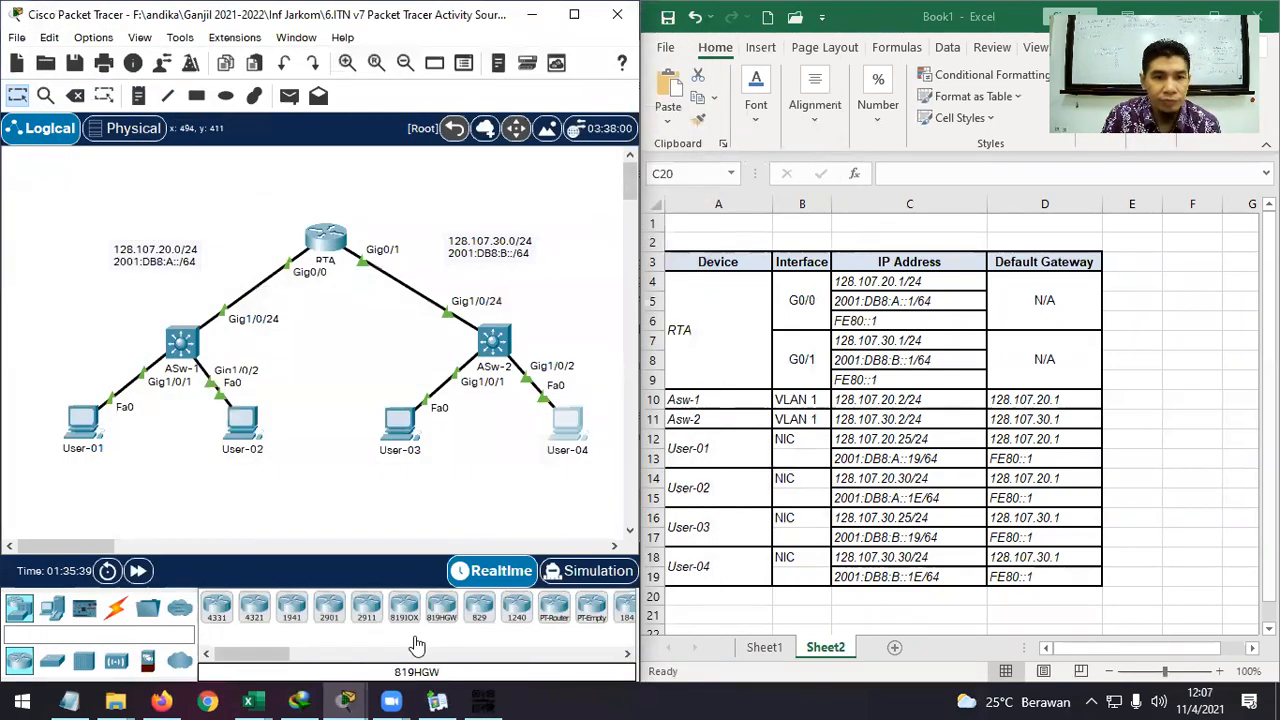
mouse_move(345, 700)
left_click(400, 645)
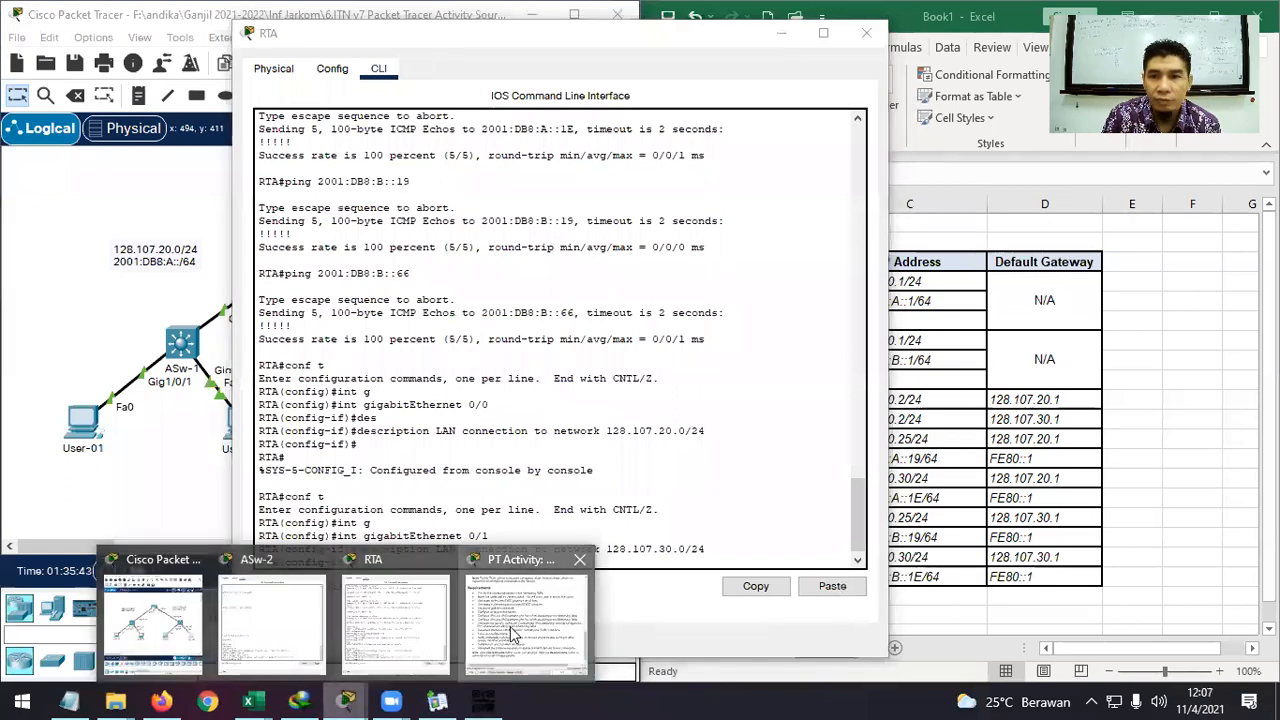
left_click(510, 626)
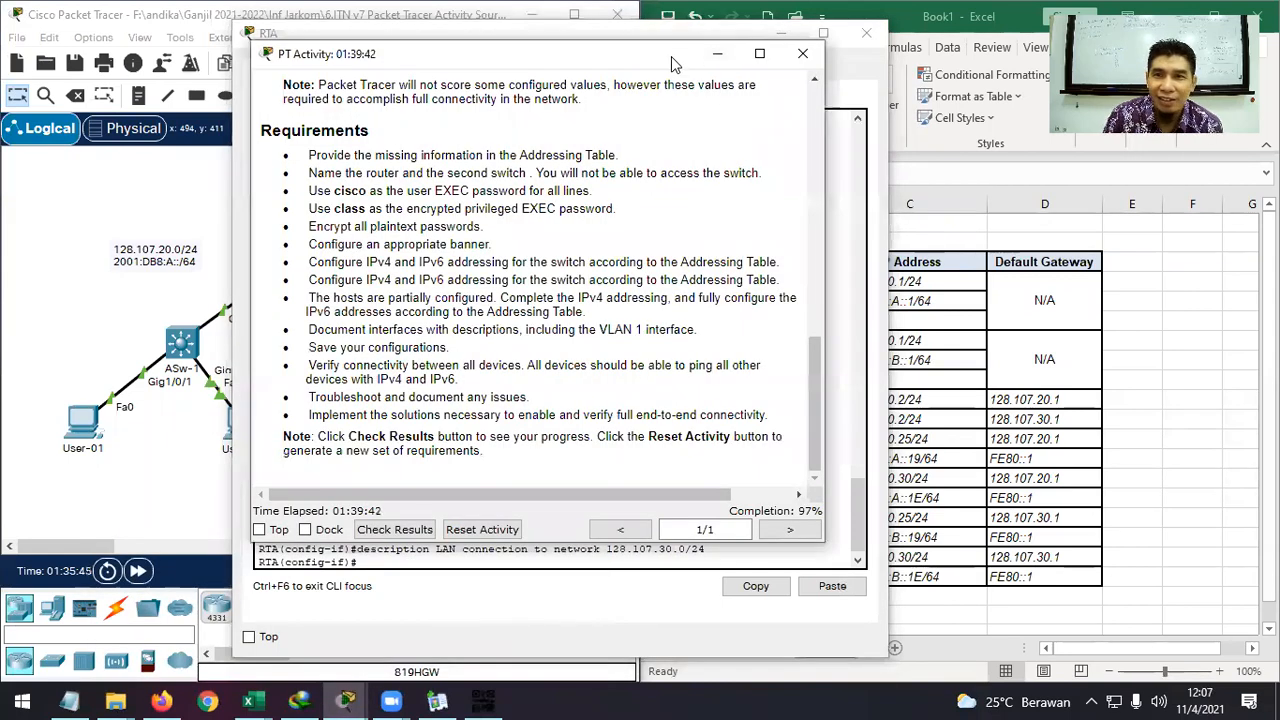
left_click_drag(672, 56, 1005, 110)
left_click(782, 34)
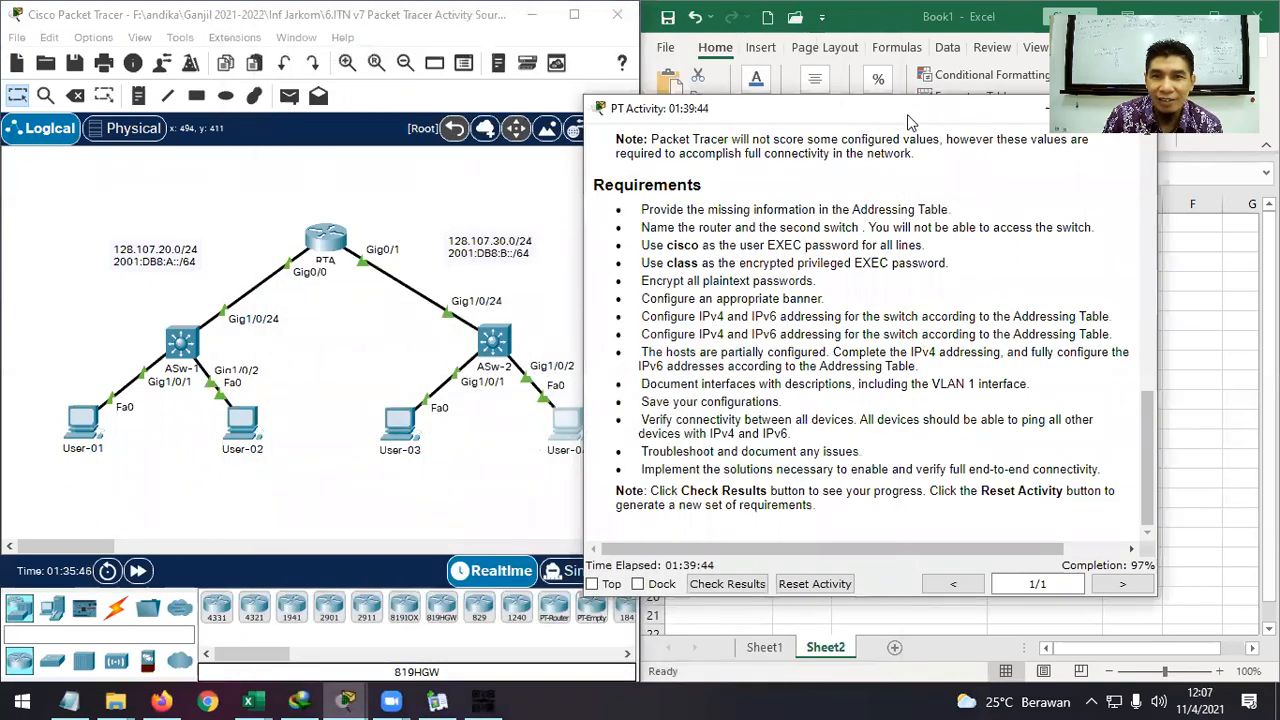
left_click_drag(907, 114, 440, 68)
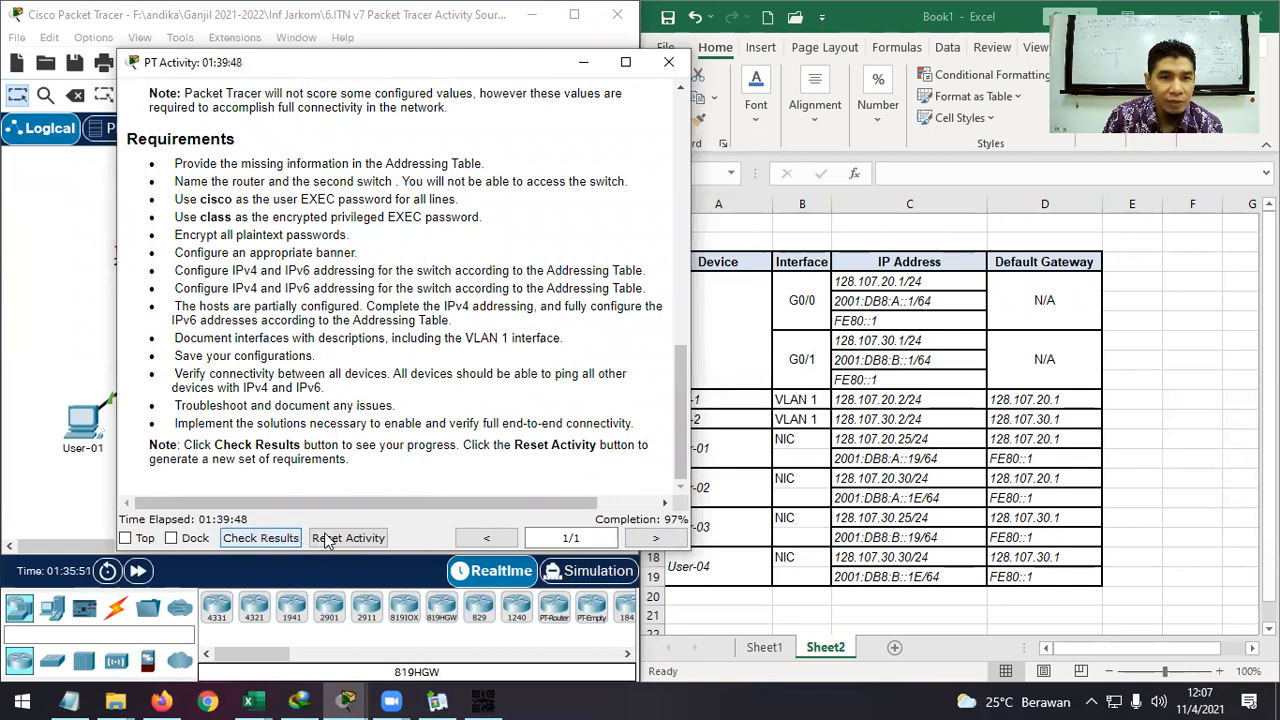
Recheck results (139/142), inspect ASw-2's VLAN1 IP Address item marked Incorrect, then close them.
left_click(293, 540)
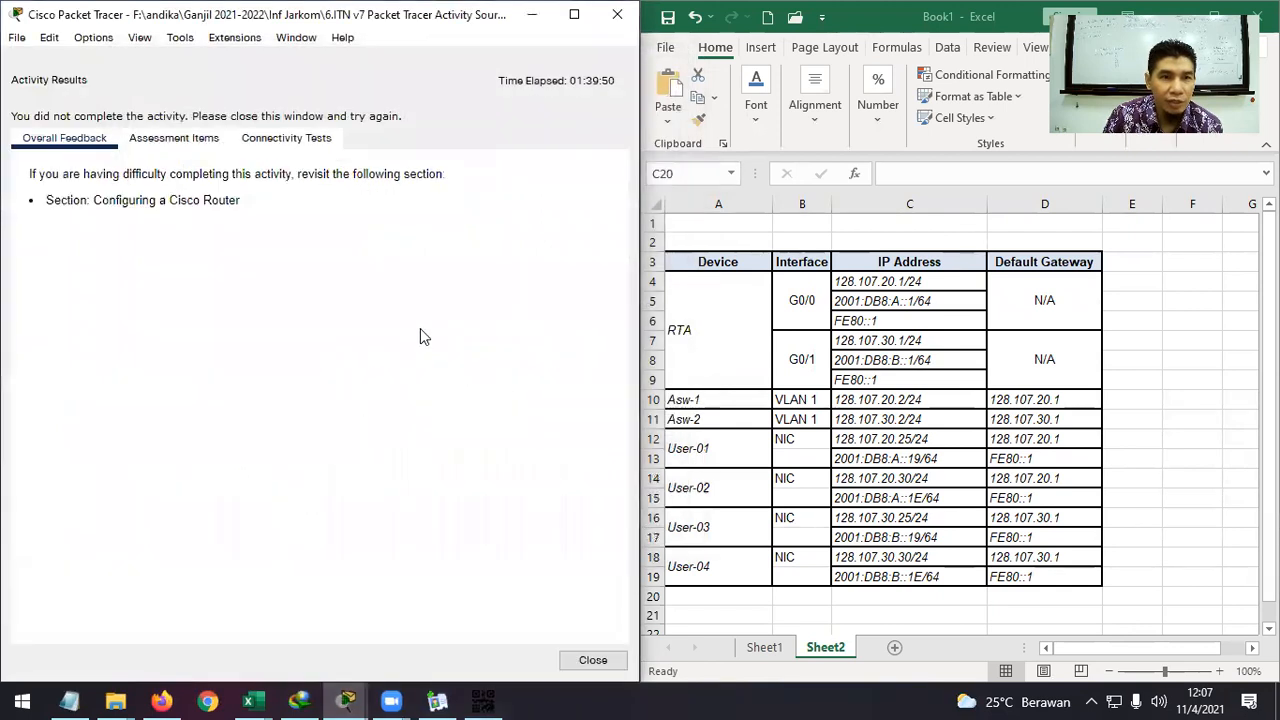
left_click(174, 138)
left_click(202, 368)
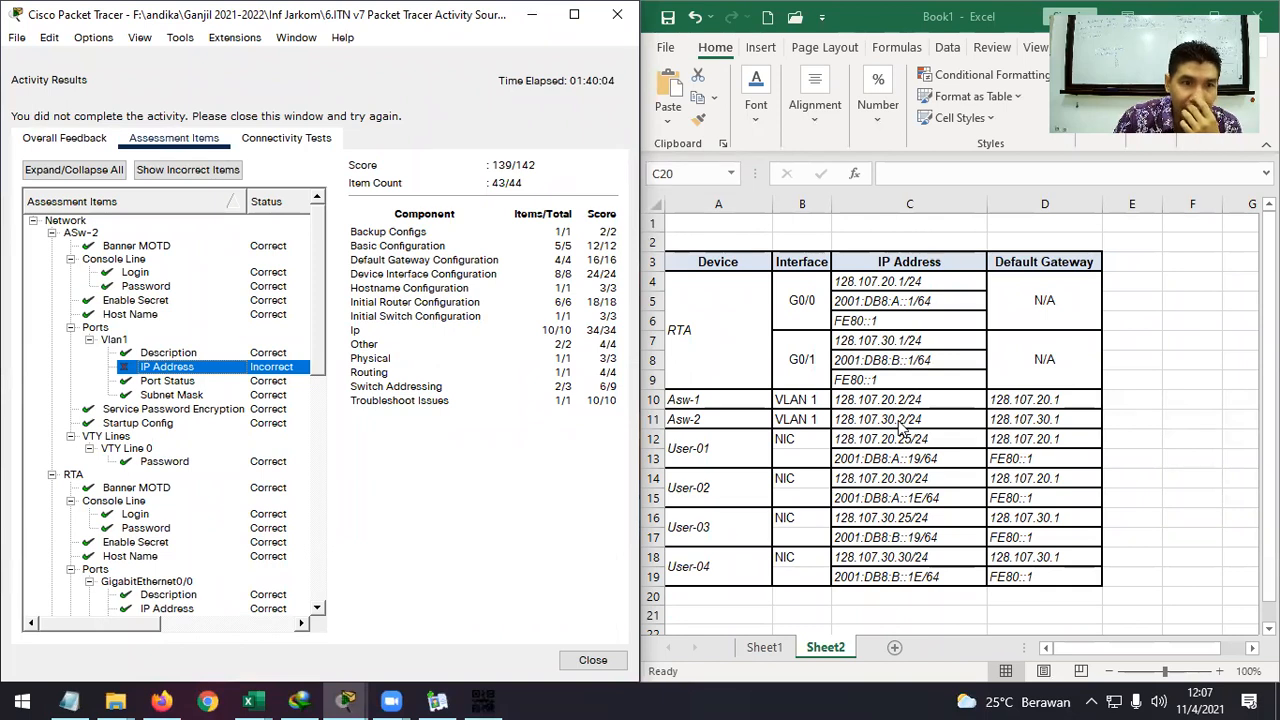
left_click(592, 659)
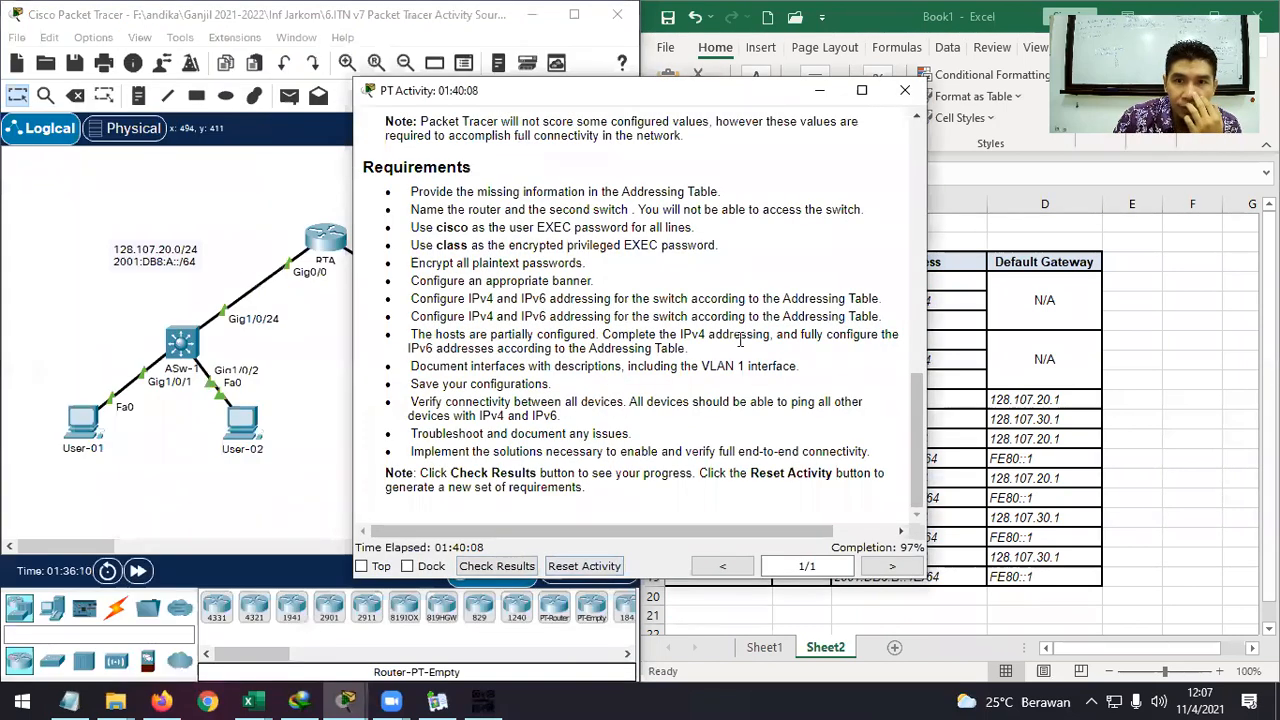
Minimize and restore the activity instructions, moving them left to uncover the addressing table.
left_click(819, 90)
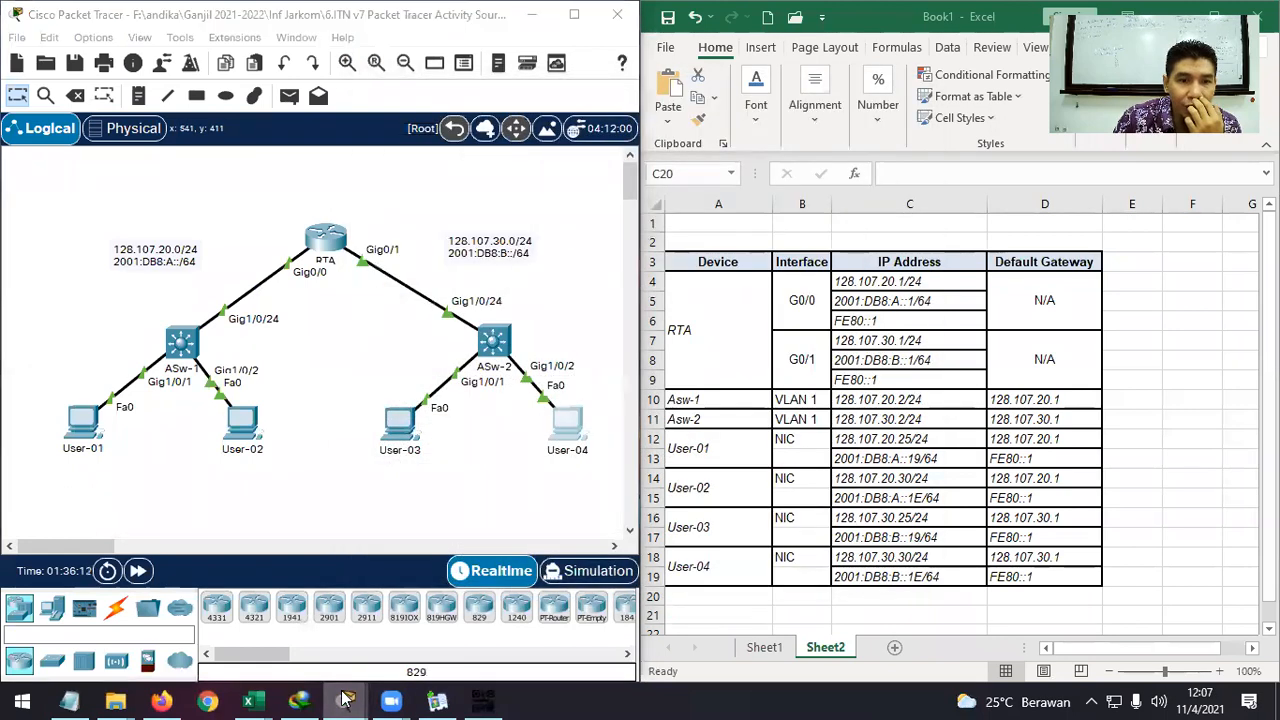
mouse_move(343, 698)
left_click(555, 630)
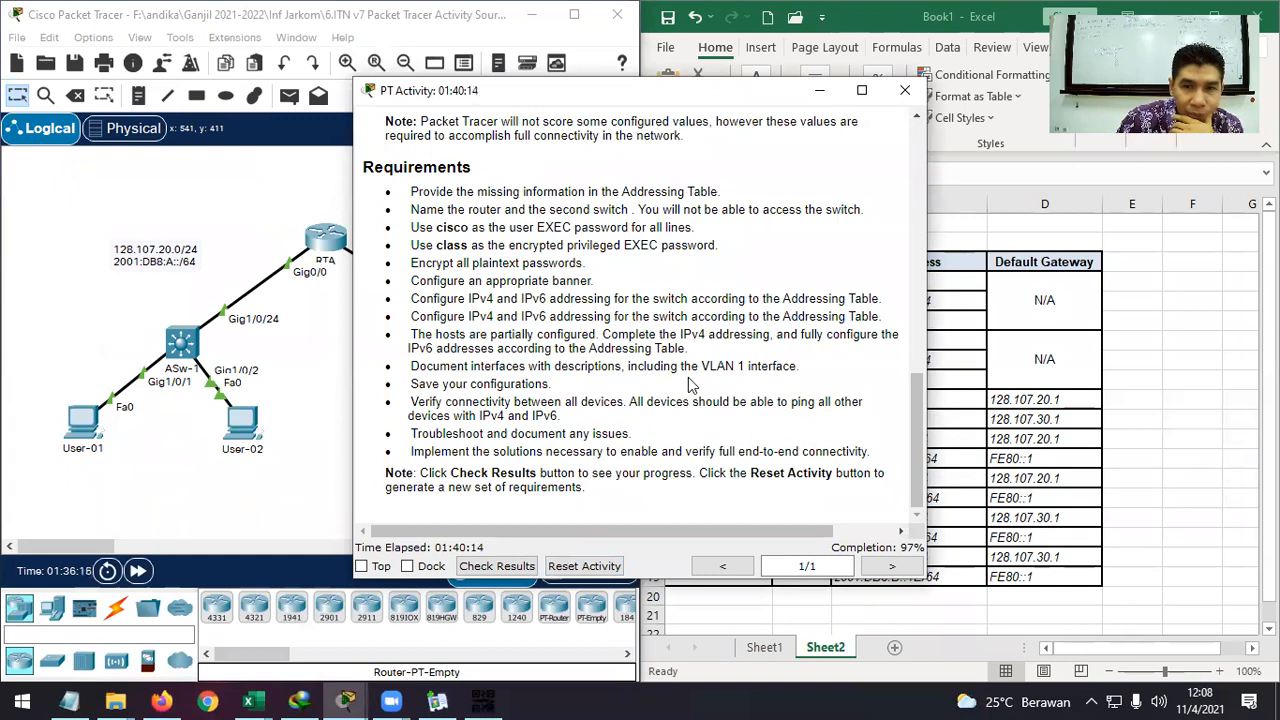
left_click_drag(690, 96, 532, 83)
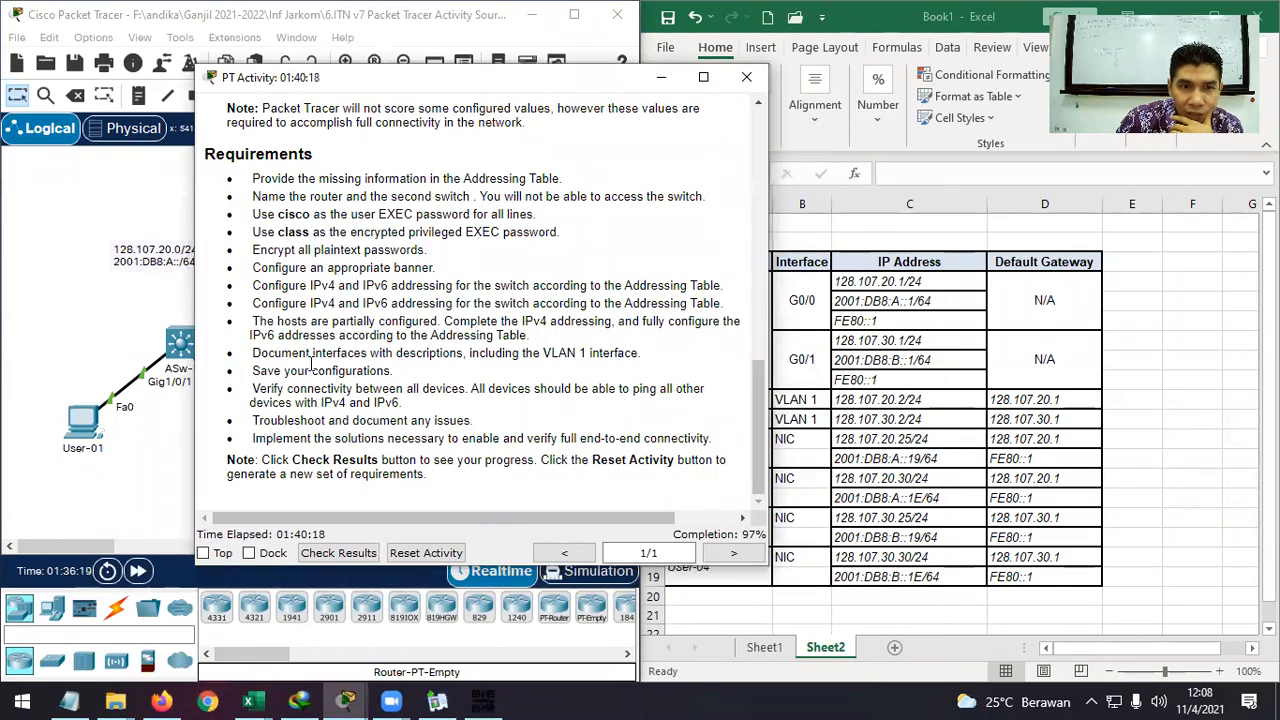
scroll(295, 352, "up", 2)
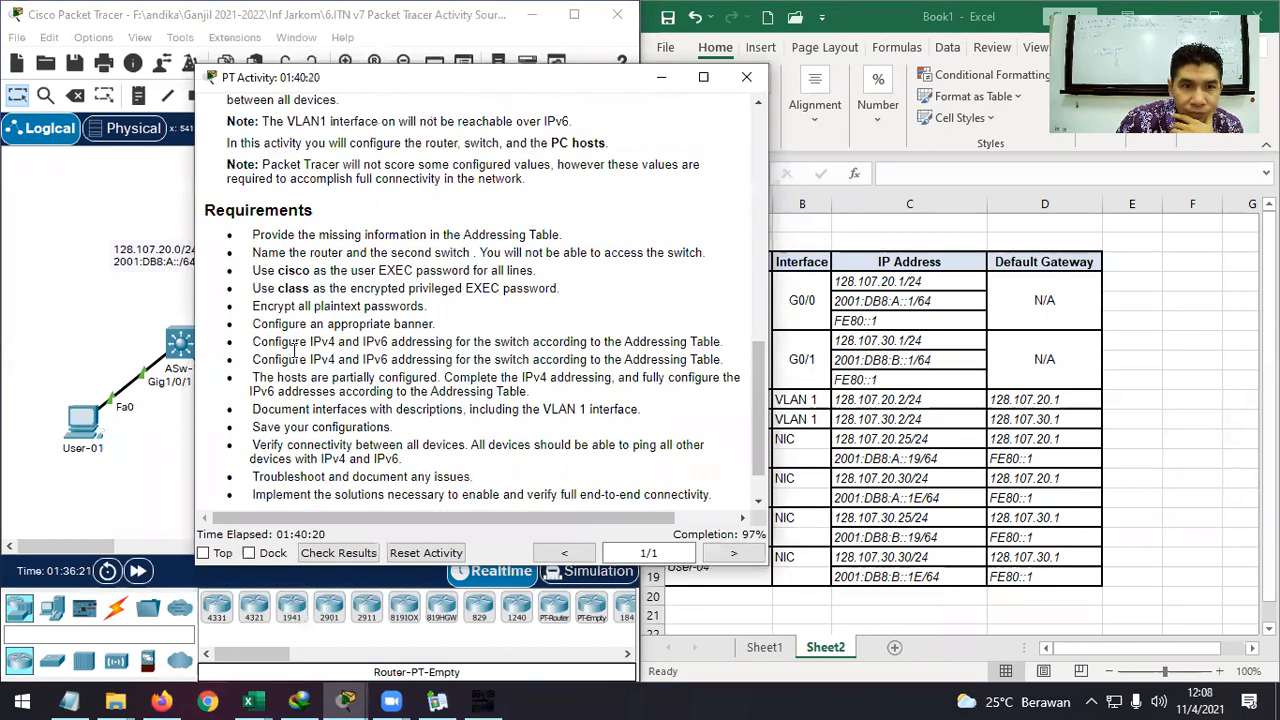
Highlight the Scenario note that VLAN1 won't be reachable over IPv6.
double_click(558, 177)
left_click_drag(572, 178, 265, 176)
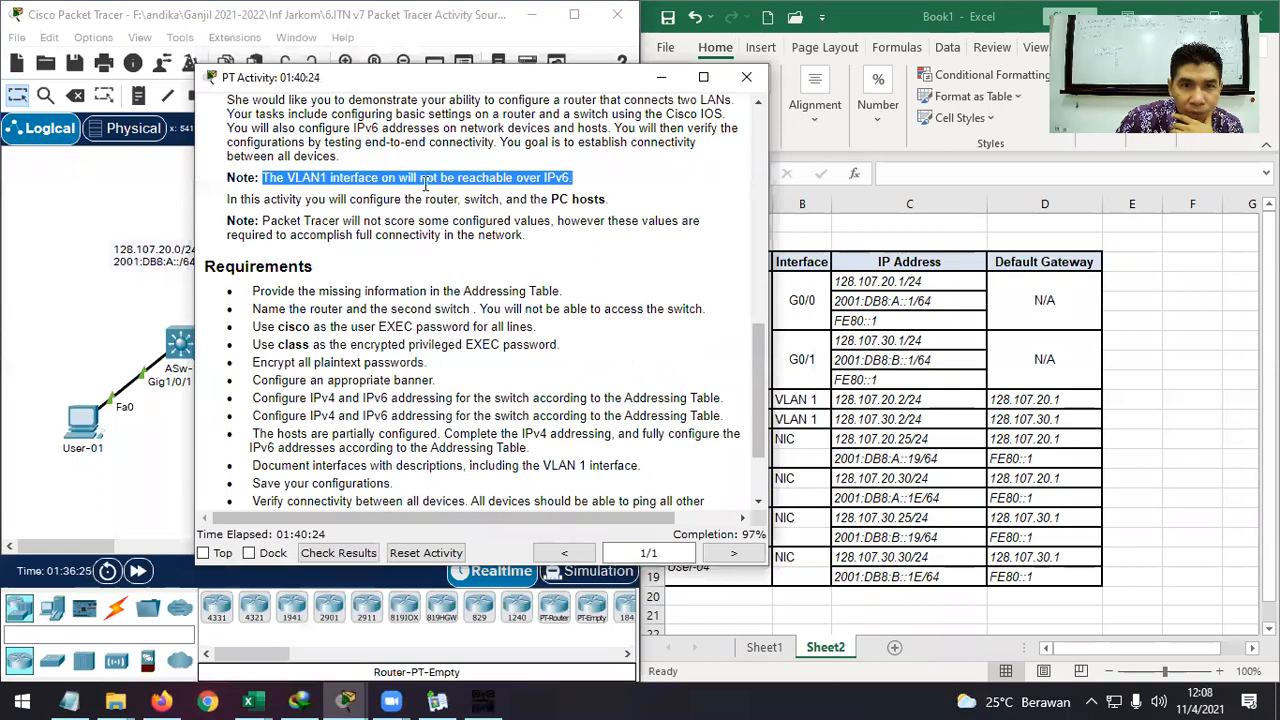
left_click(574, 178)
left_click_drag(574, 178, 265, 178)
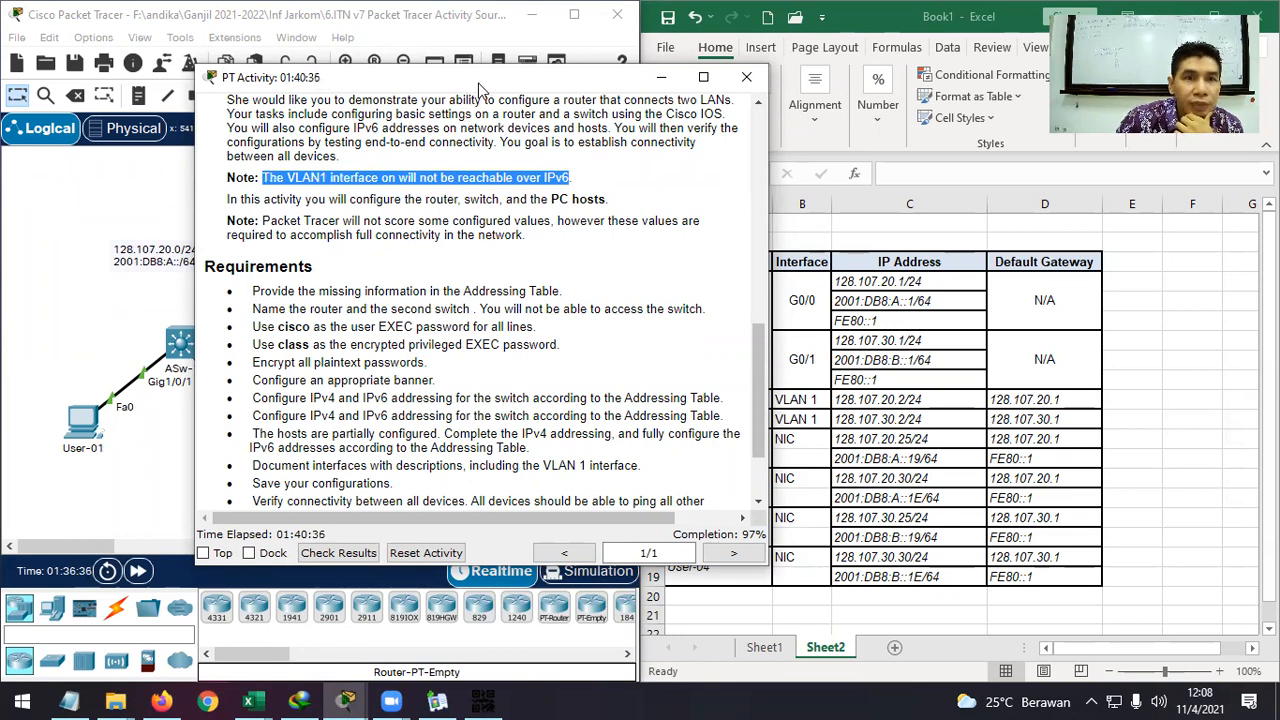
left_click_drag(478, 86, 652, 54)
scroll(677, 310, "up", 1)
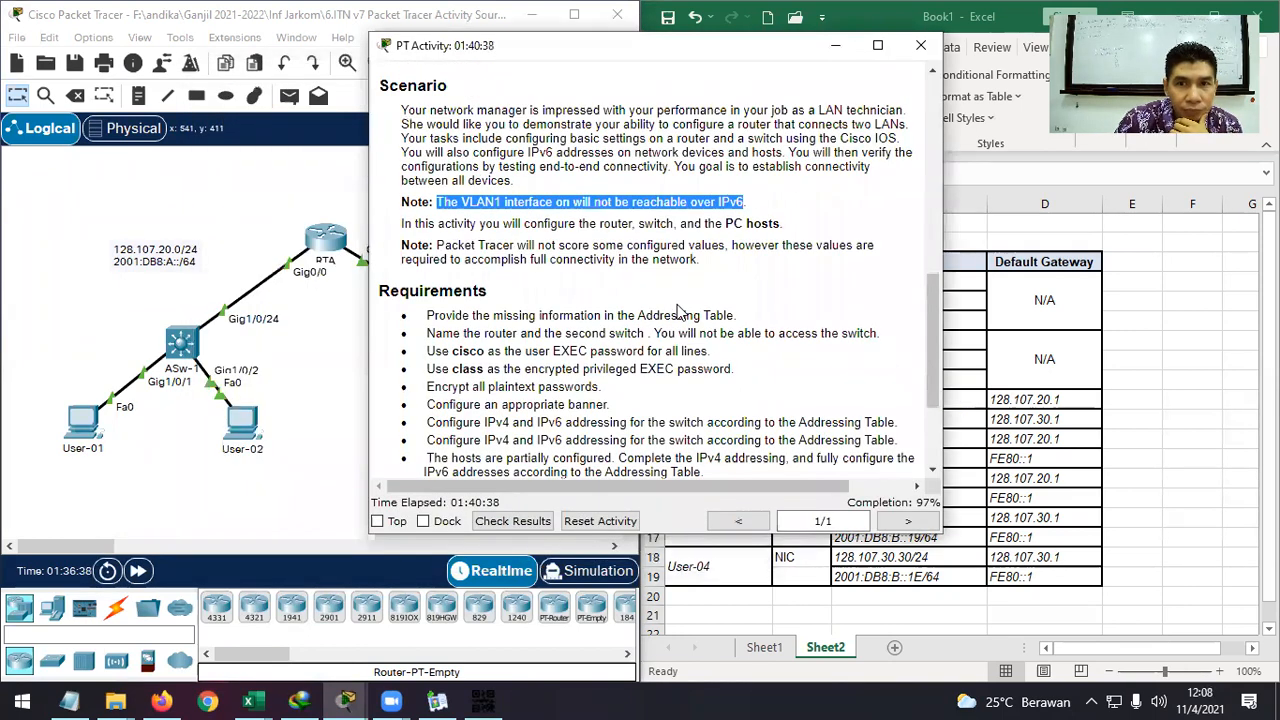
scroll(677, 312, "down", 3)
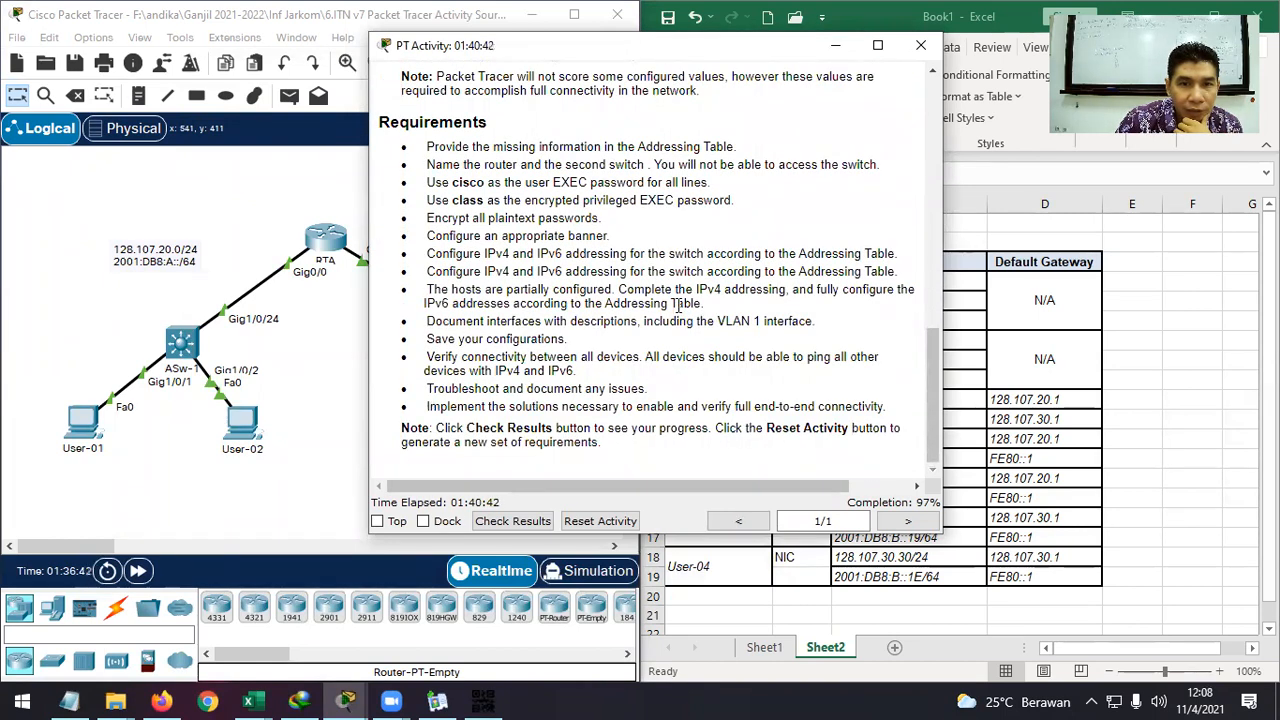
scroll(678, 305, "up", 3)
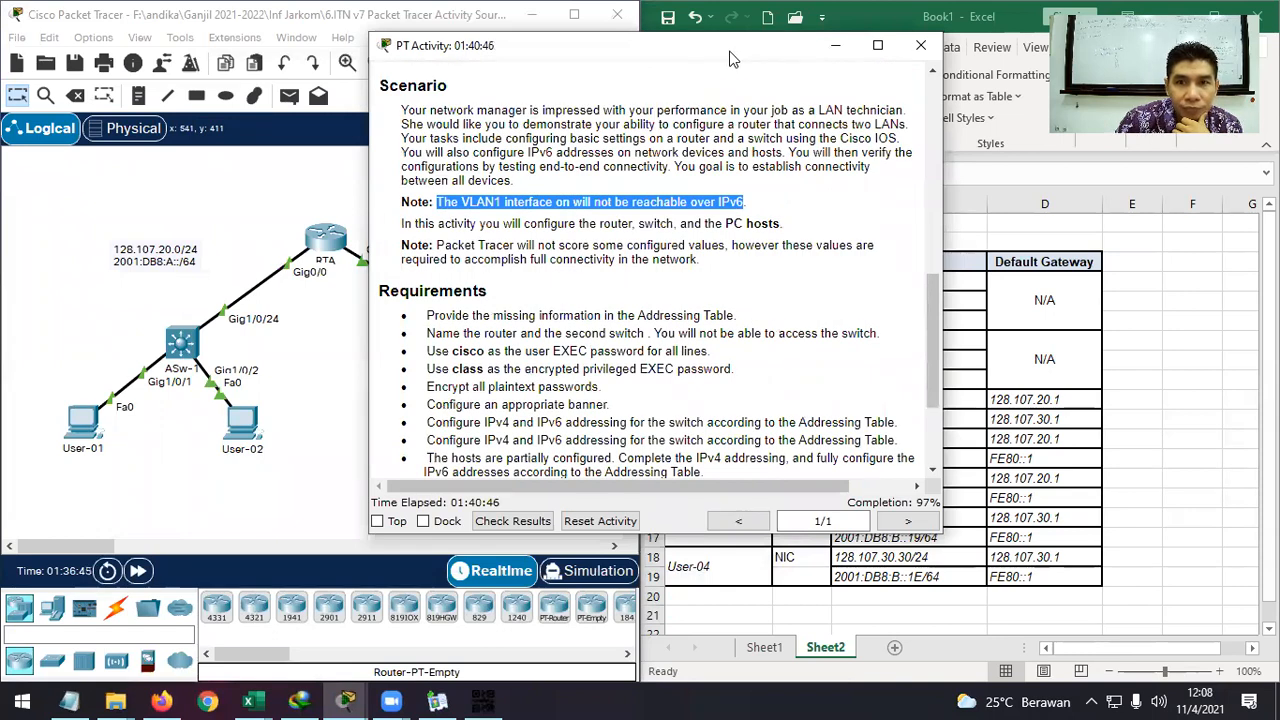
left_click_drag(730, 58, 464, 57)
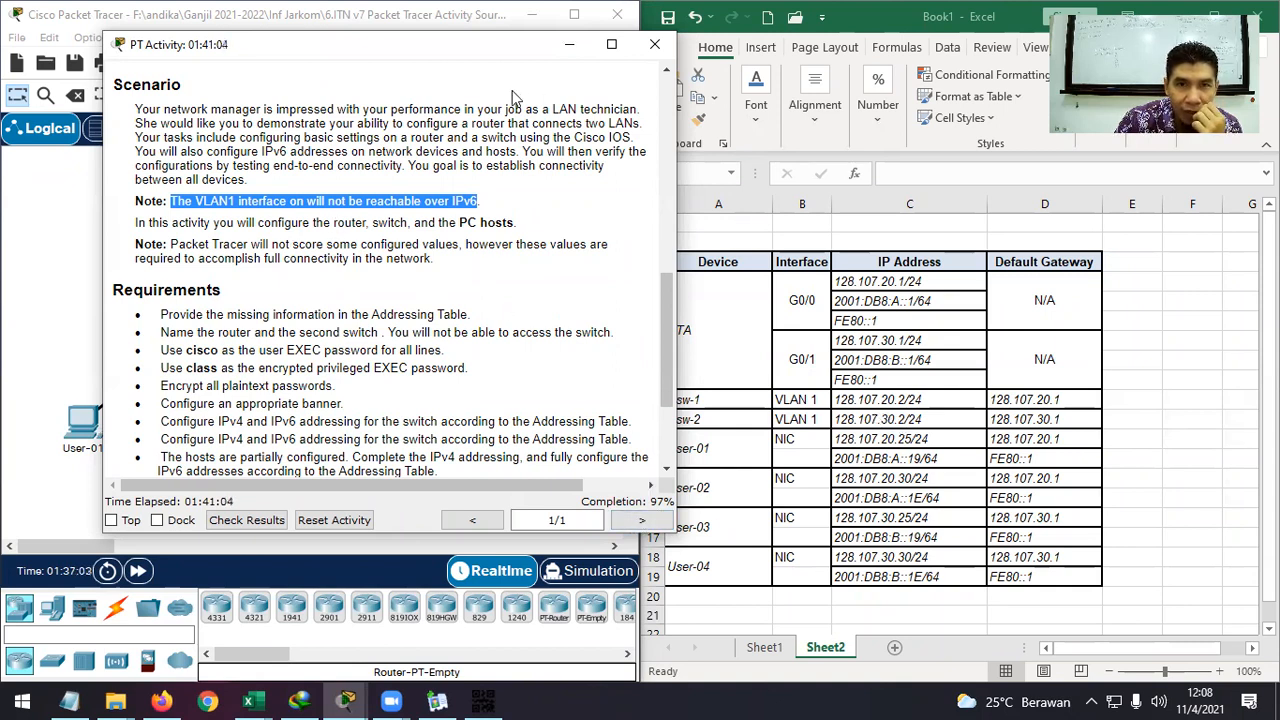
Reposition the PT Activity instructions and read through the objectives, scenario and requirements.
left_click_drag(476, 47, 528, 39)
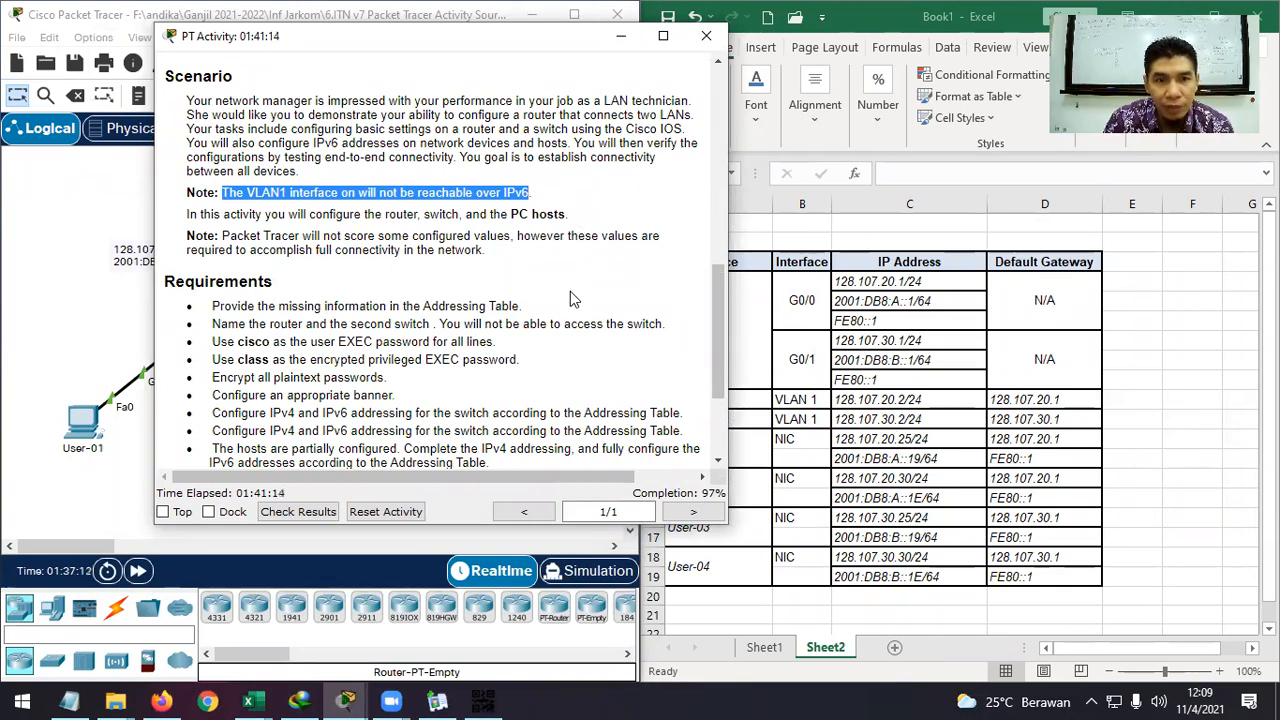
scroll(570, 291, "down", 5)
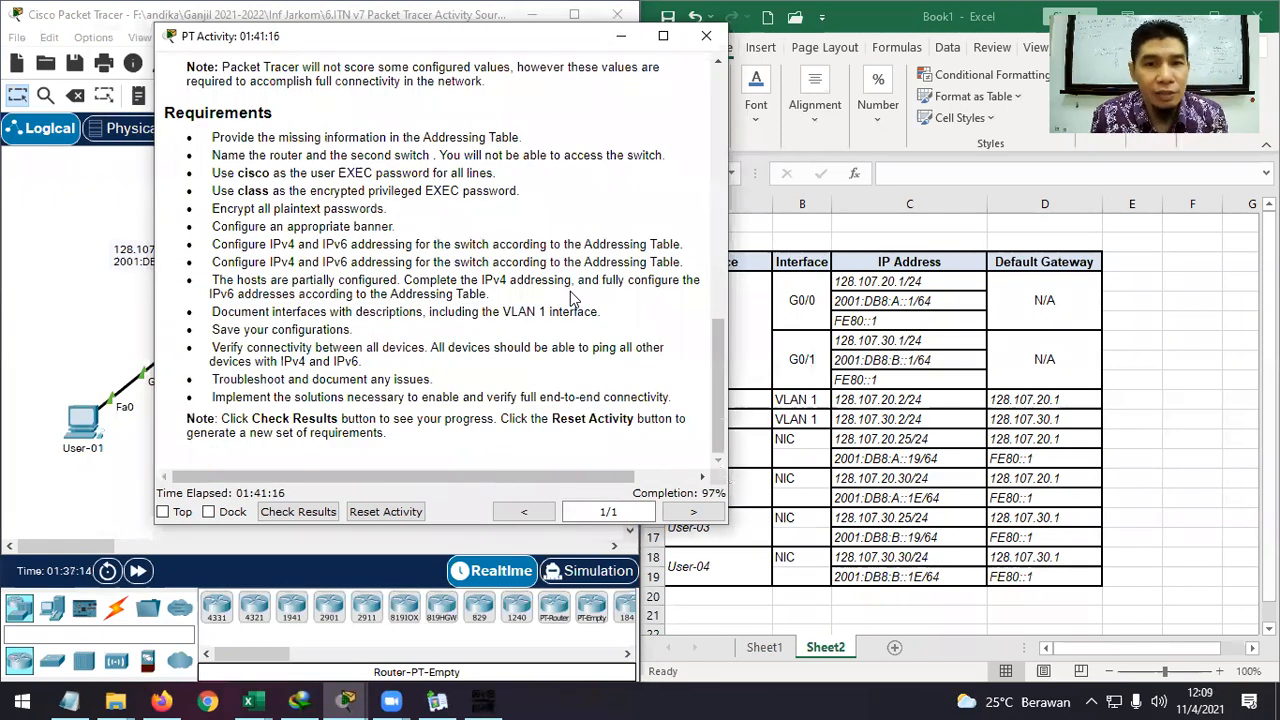
scroll(573, 297, "up", 5)
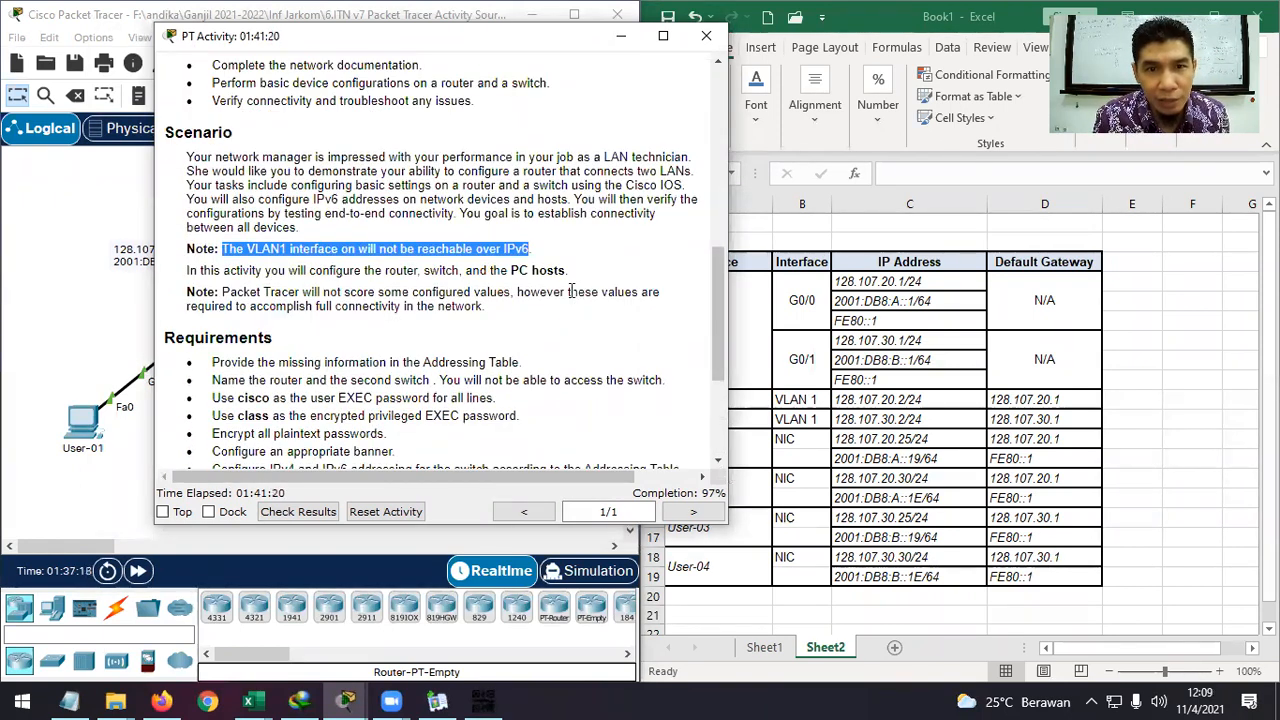
scroll(570, 291, "up", 2)
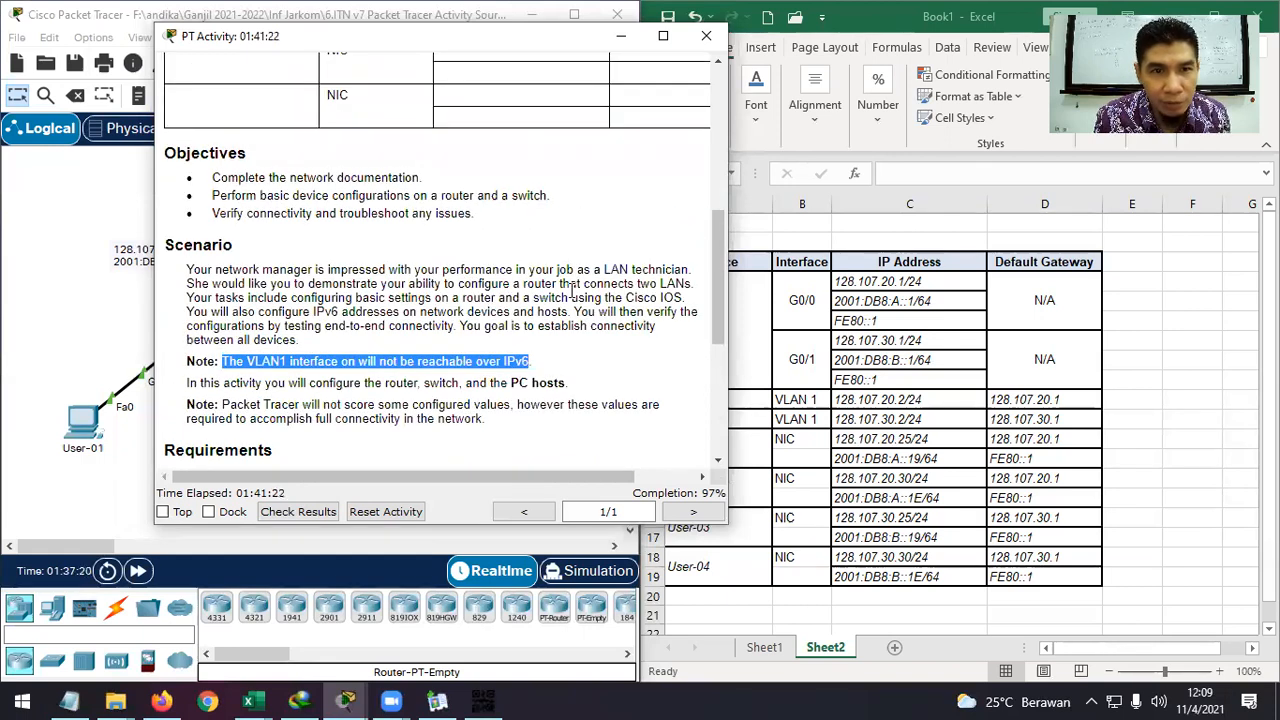
scroll(571, 290, "down", 3)
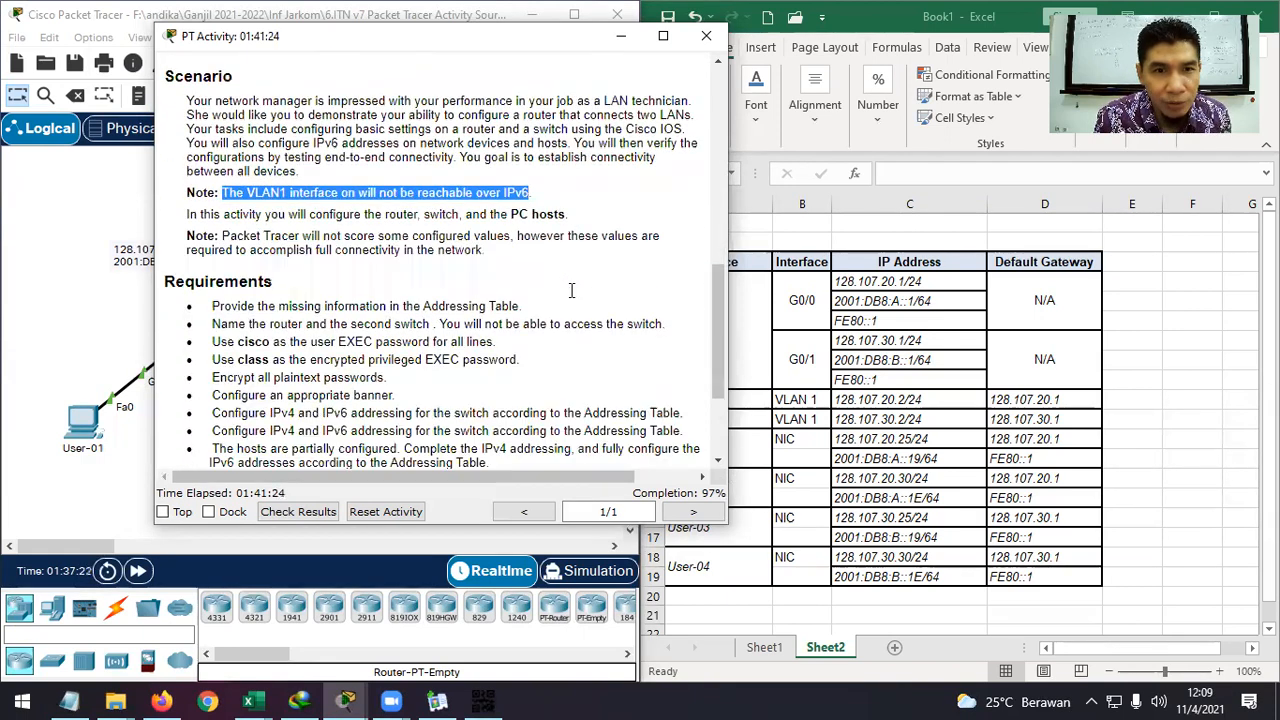
scroll(570, 298, "down", 1)
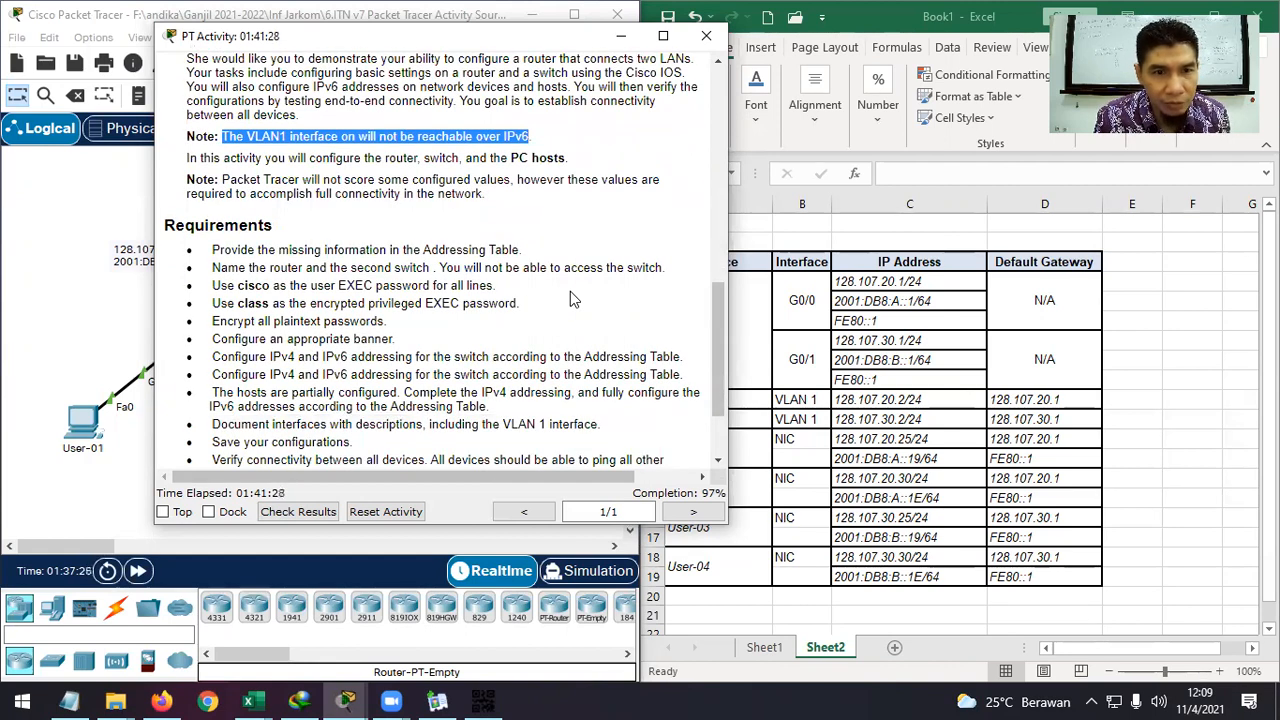
scroll(570, 291, "down", 2)
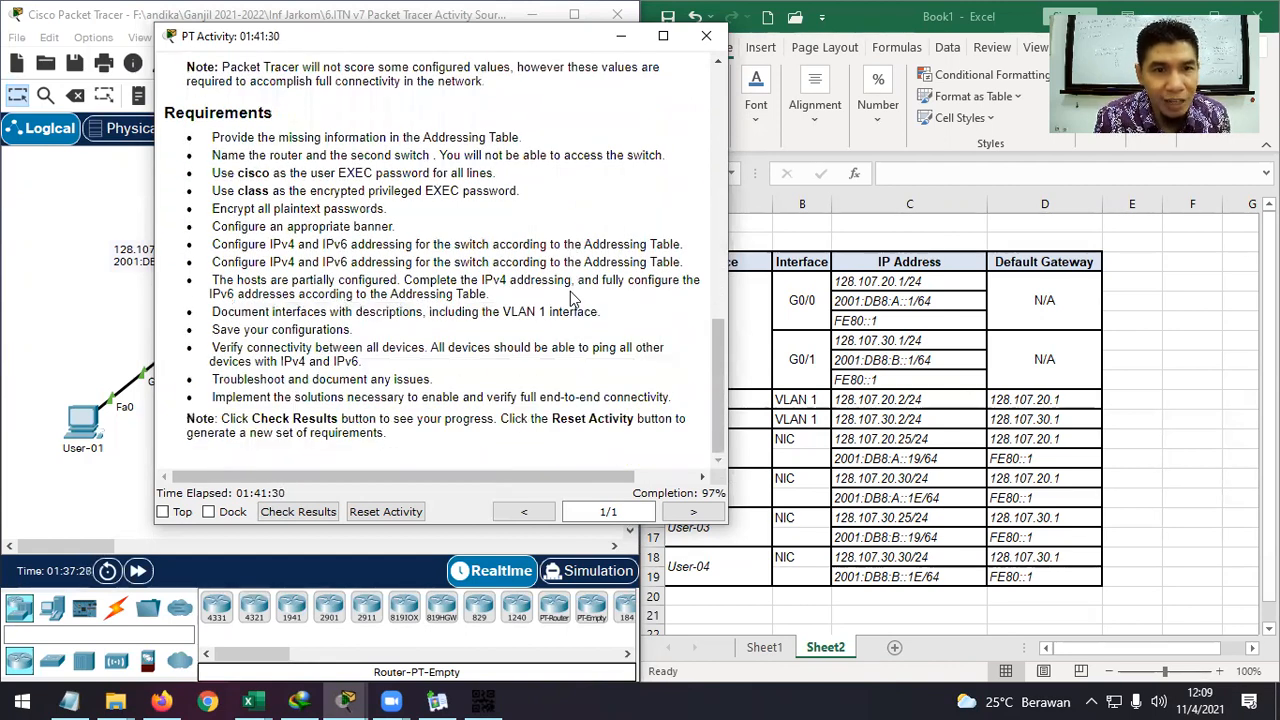
scroll(572, 297, "up", 4)
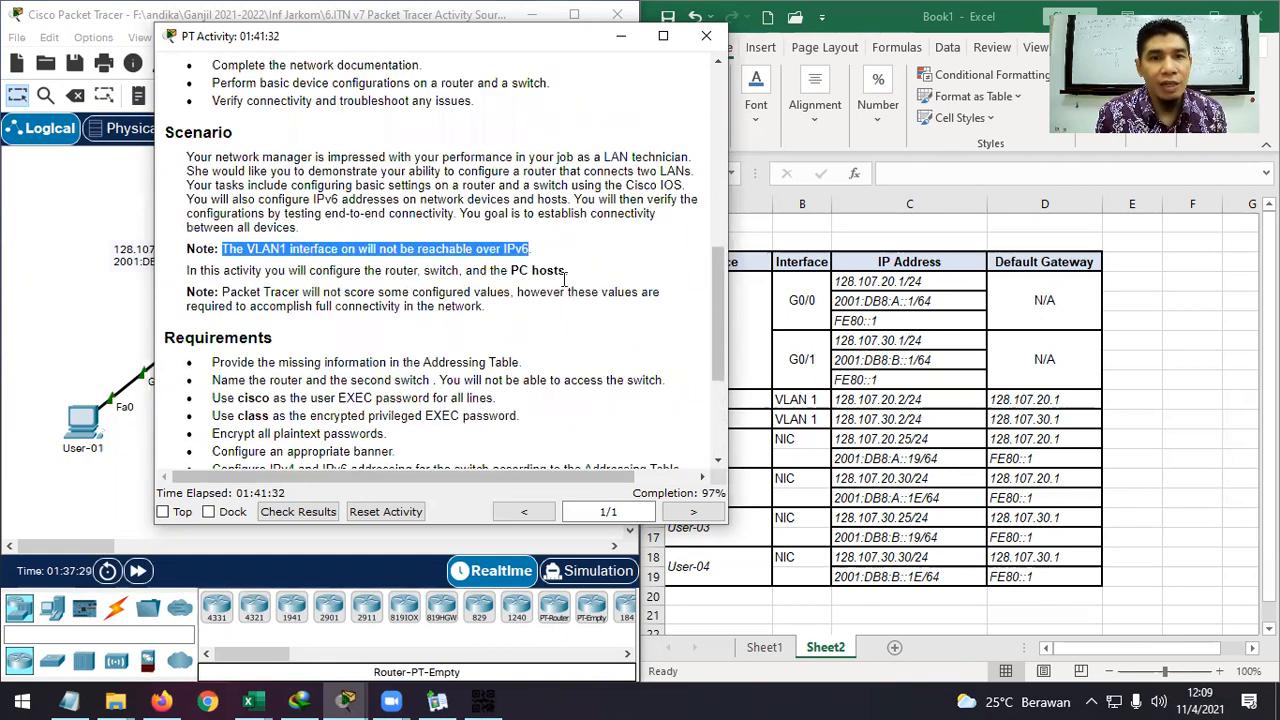
Clear the highlight from the VLAN1 note, return to the Objectives, and close the instructions.
left_click(530, 249)
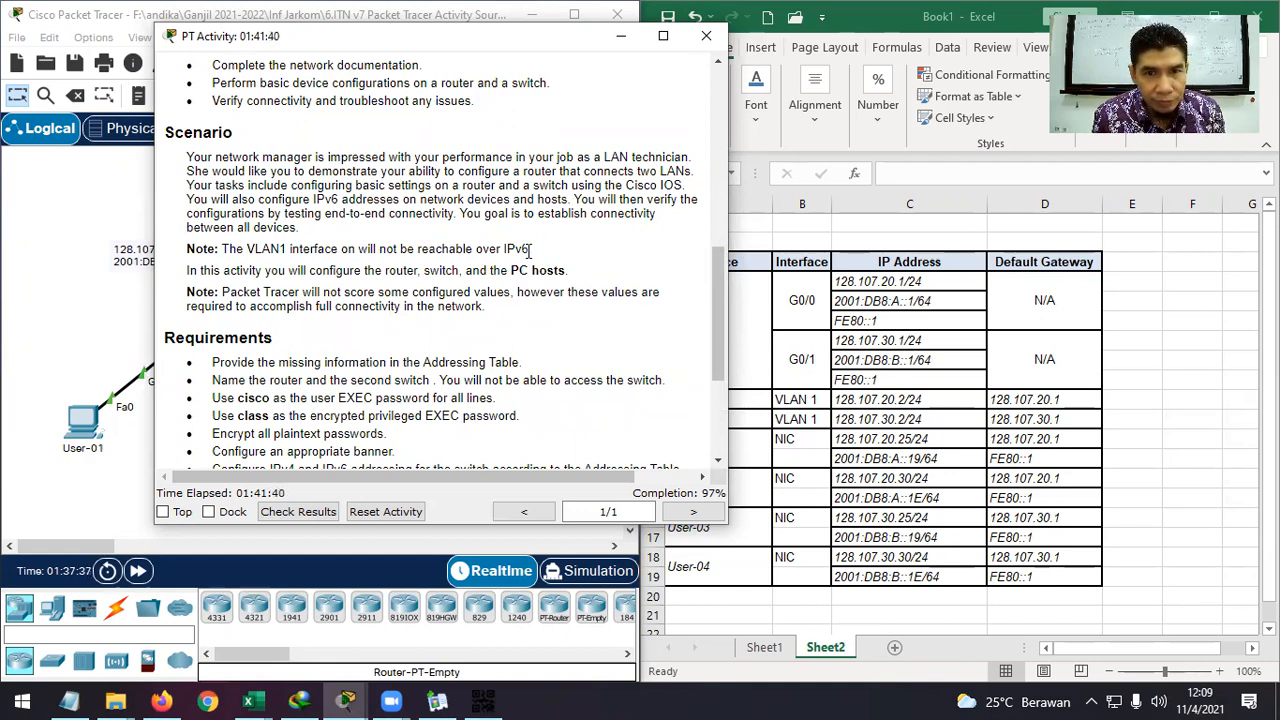
scroll(530, 250, "up", 5)
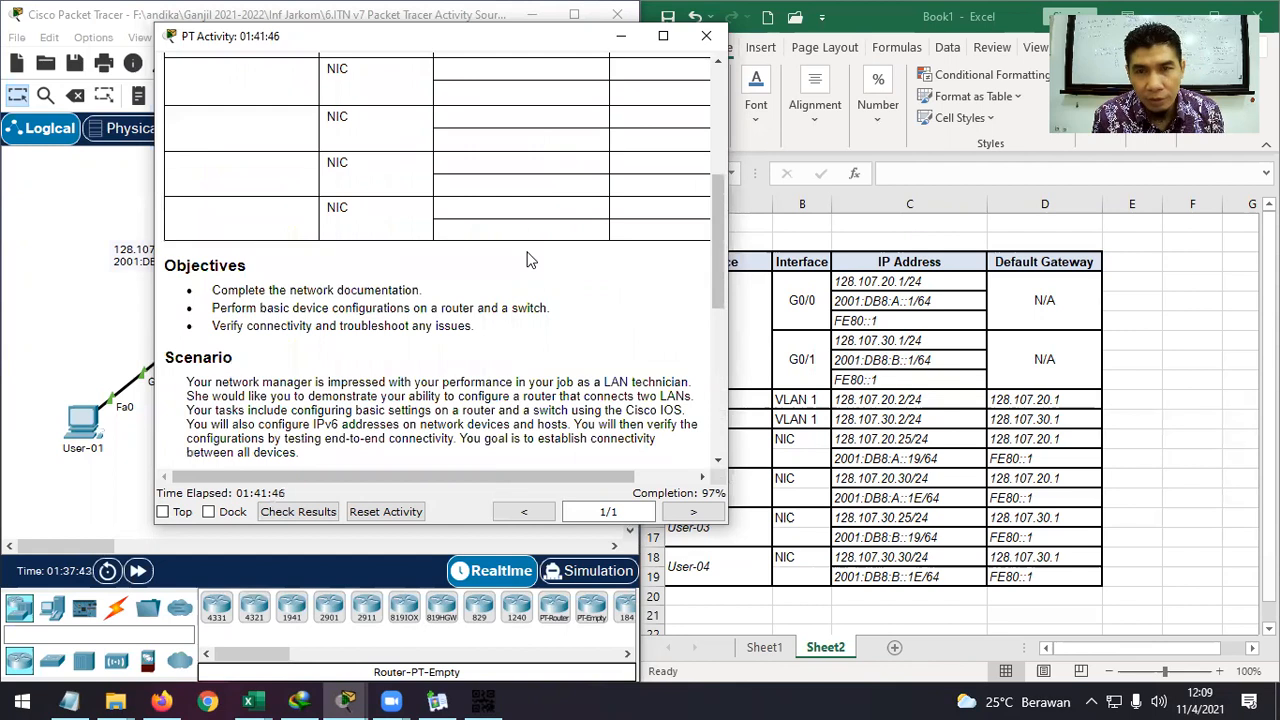
left_click(706, 40)
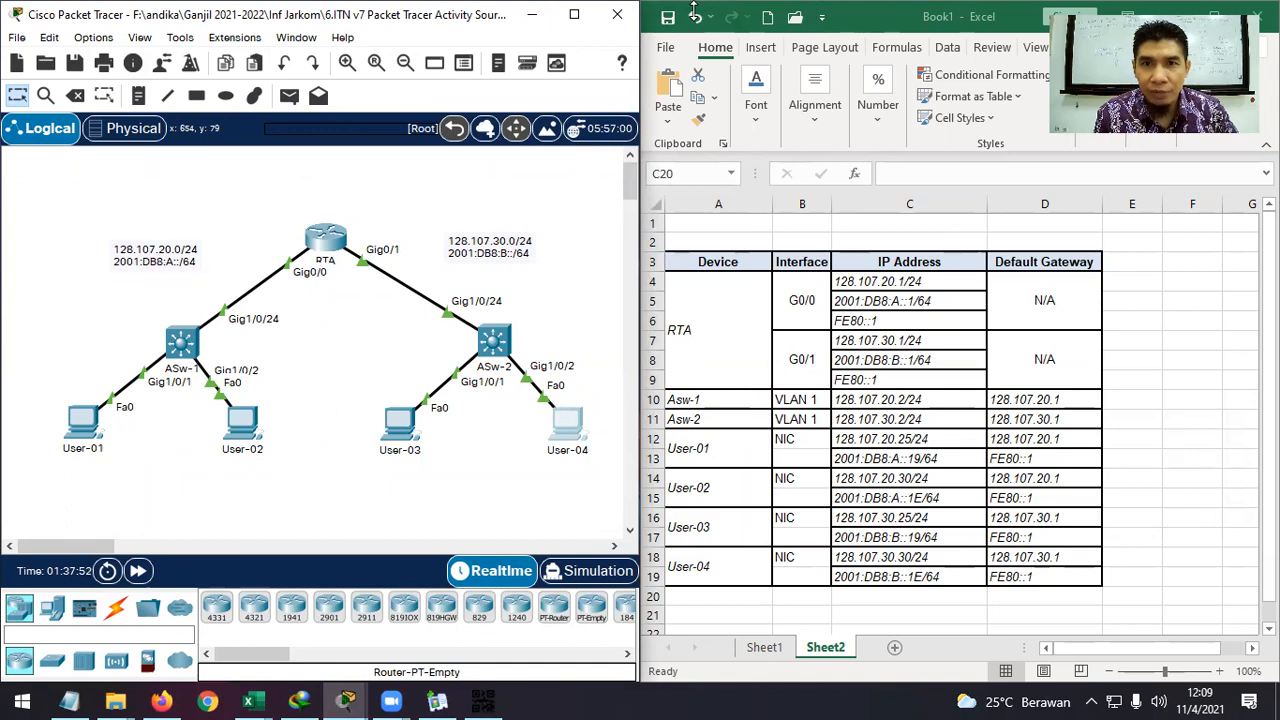
Dismiss the PT Activity window to reveal the topology and show Packet Tracer's taskbar window previews.
left_click(716, 649)
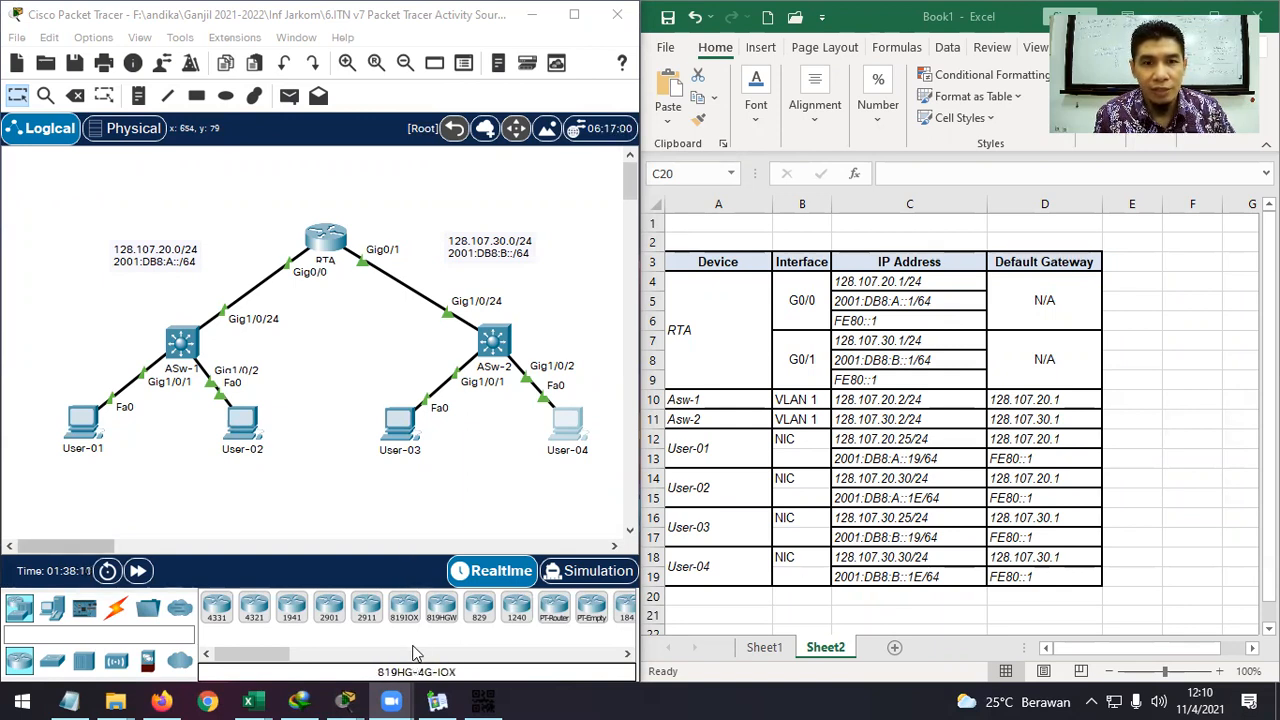
mouse_move(345, 700)
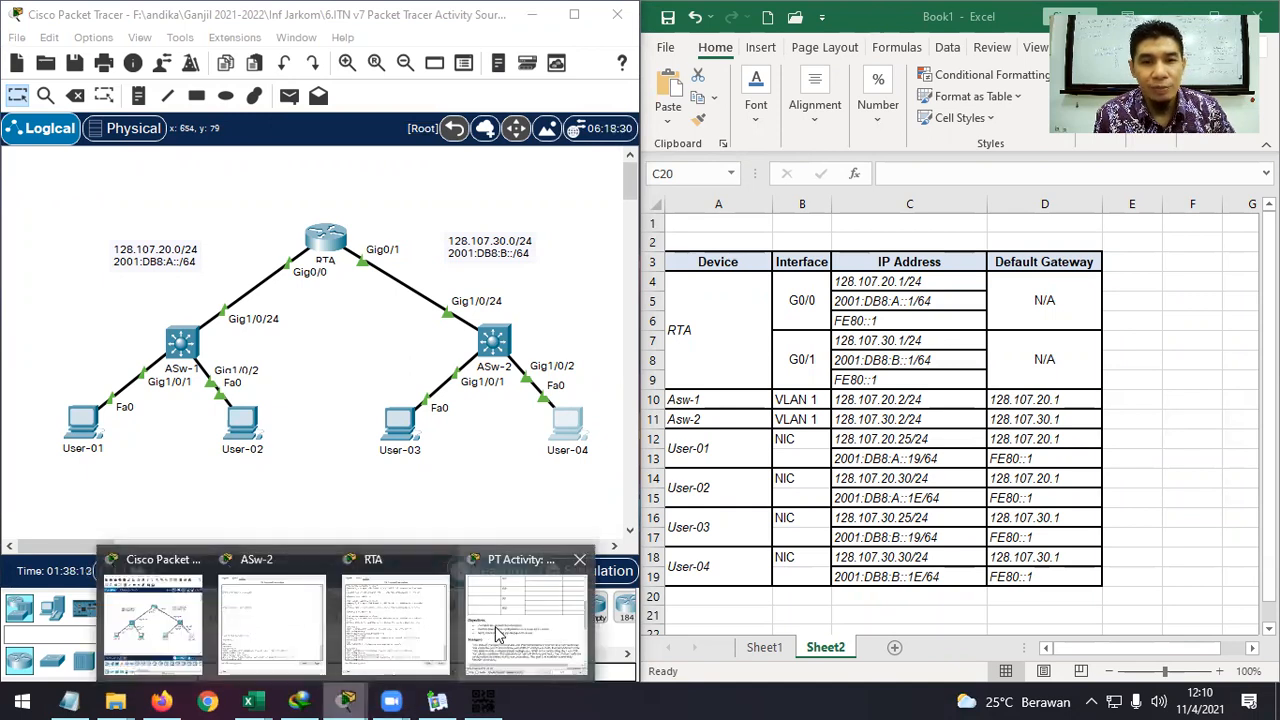
left_click(500, 627)
scroll(548, 96, "down", 10)
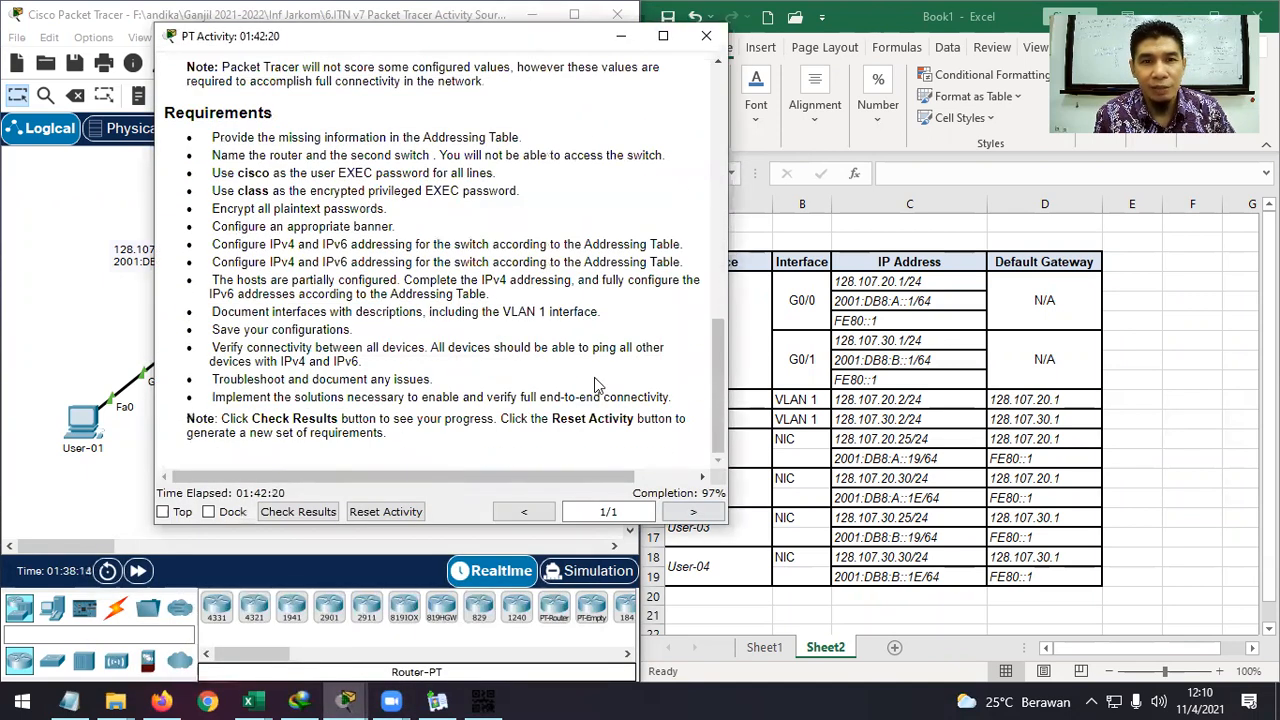
left_click_drag(540, 40, 840, 74)
scroll(805, 332, "up", 8)
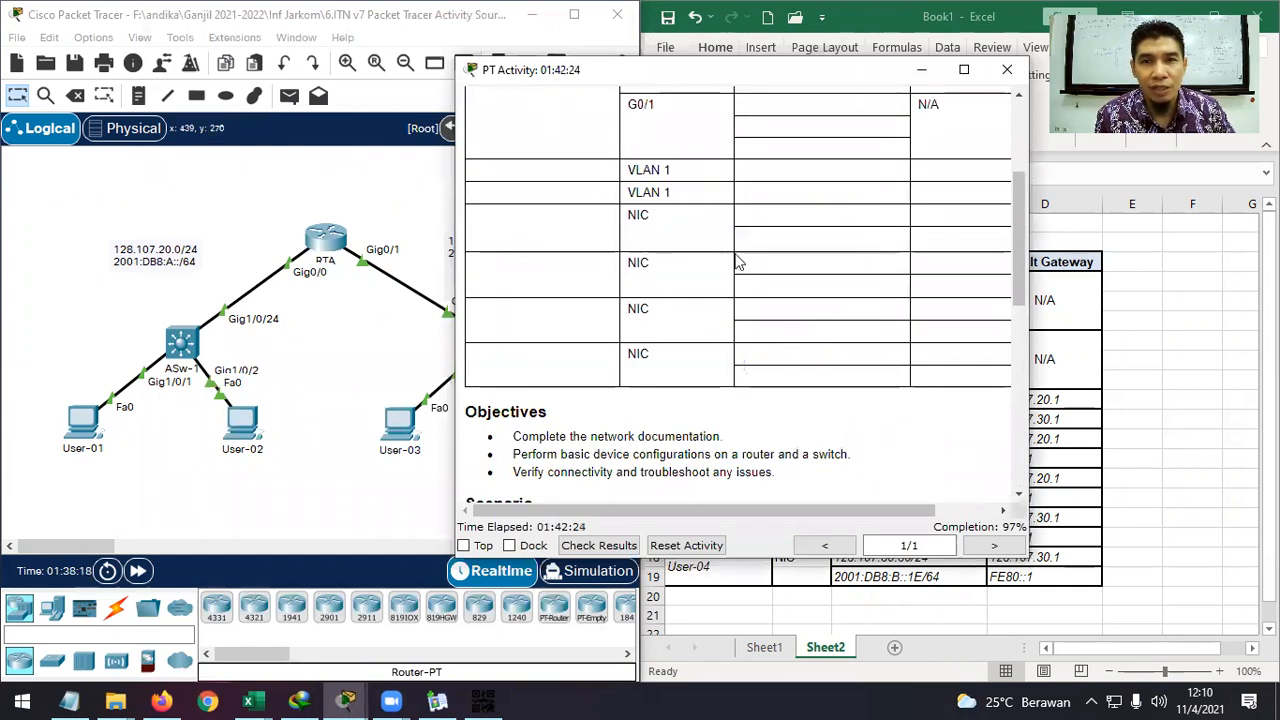
scroll(740, 262, "up", 2)
left_click(921, 69)
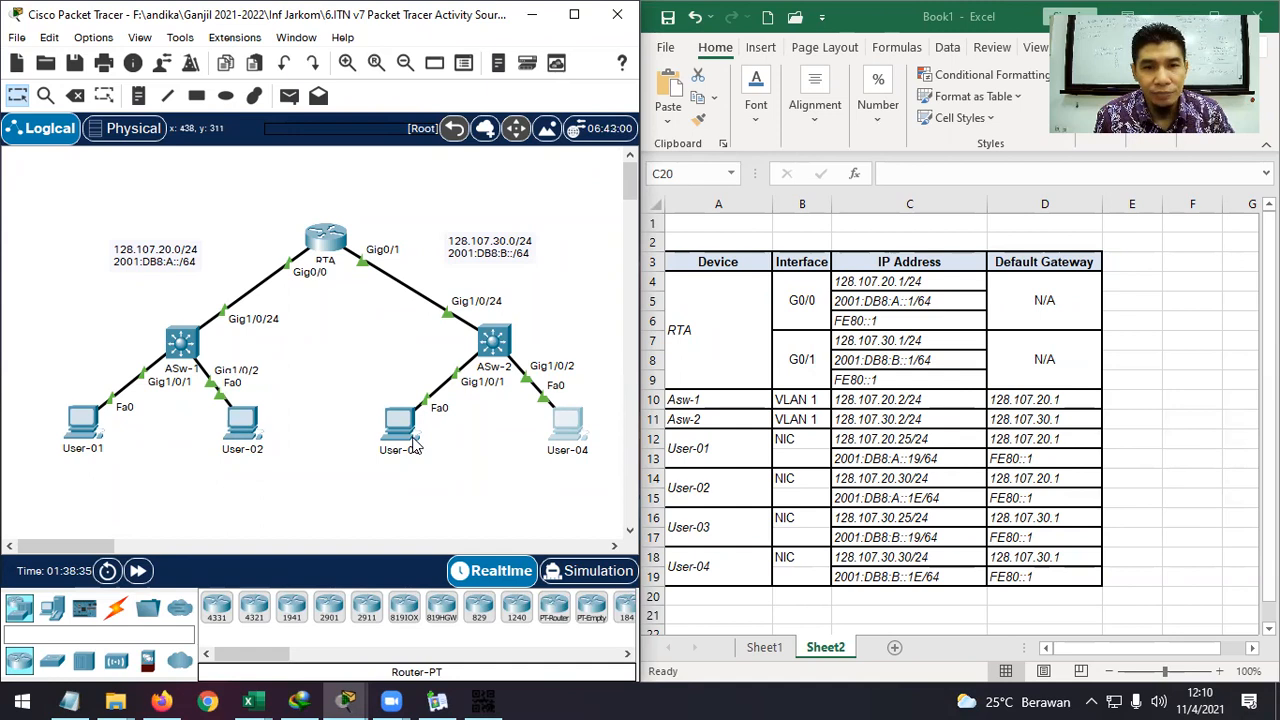
scroll(416, 446, "down", 1)
scroll(416, 446, "up", 1)
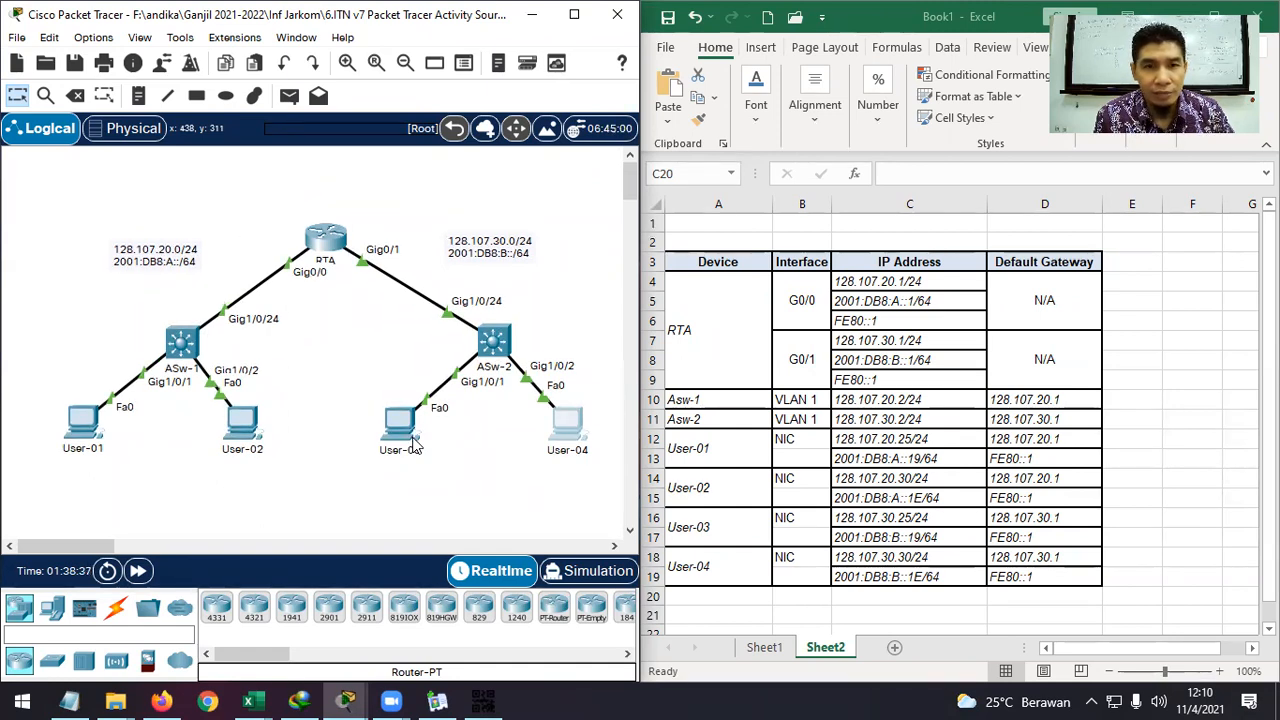